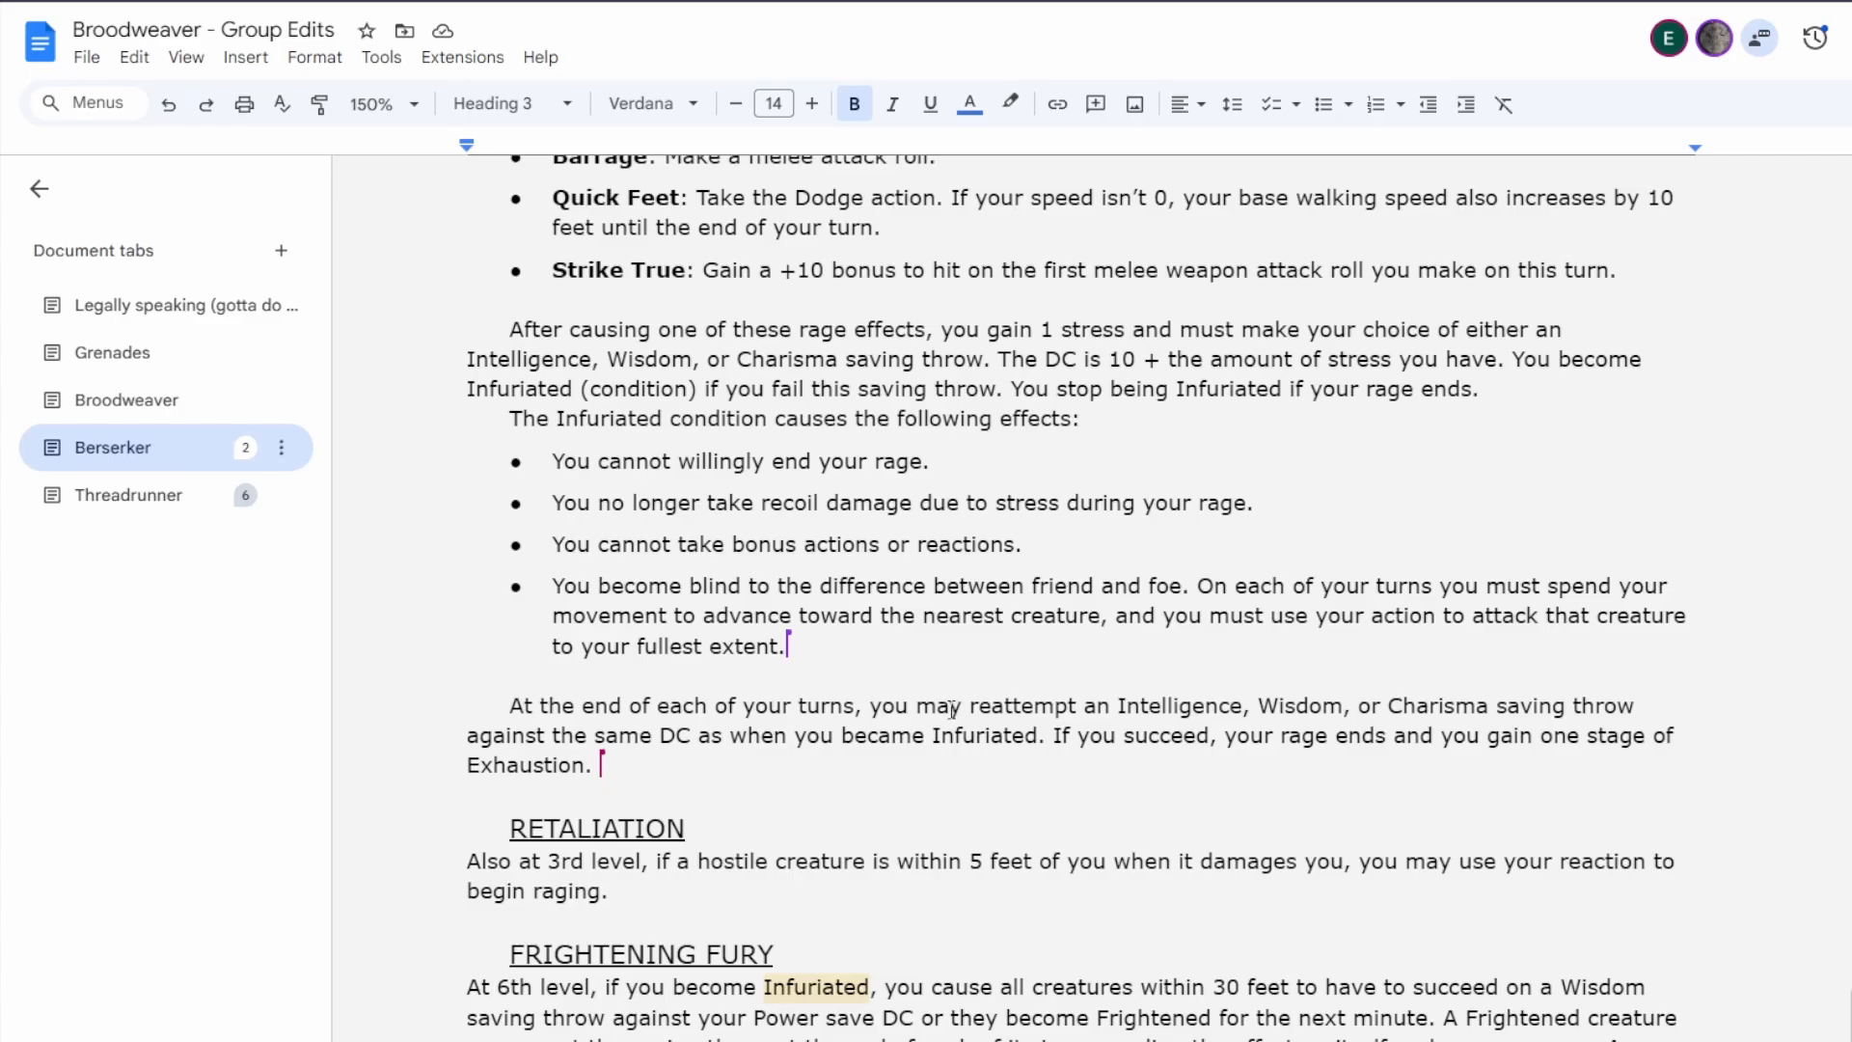
# Resolve the comment attached to "Infuriated" in the Frightening Fury paragraph.
pyautogui.scroll(-6, 952, 711)
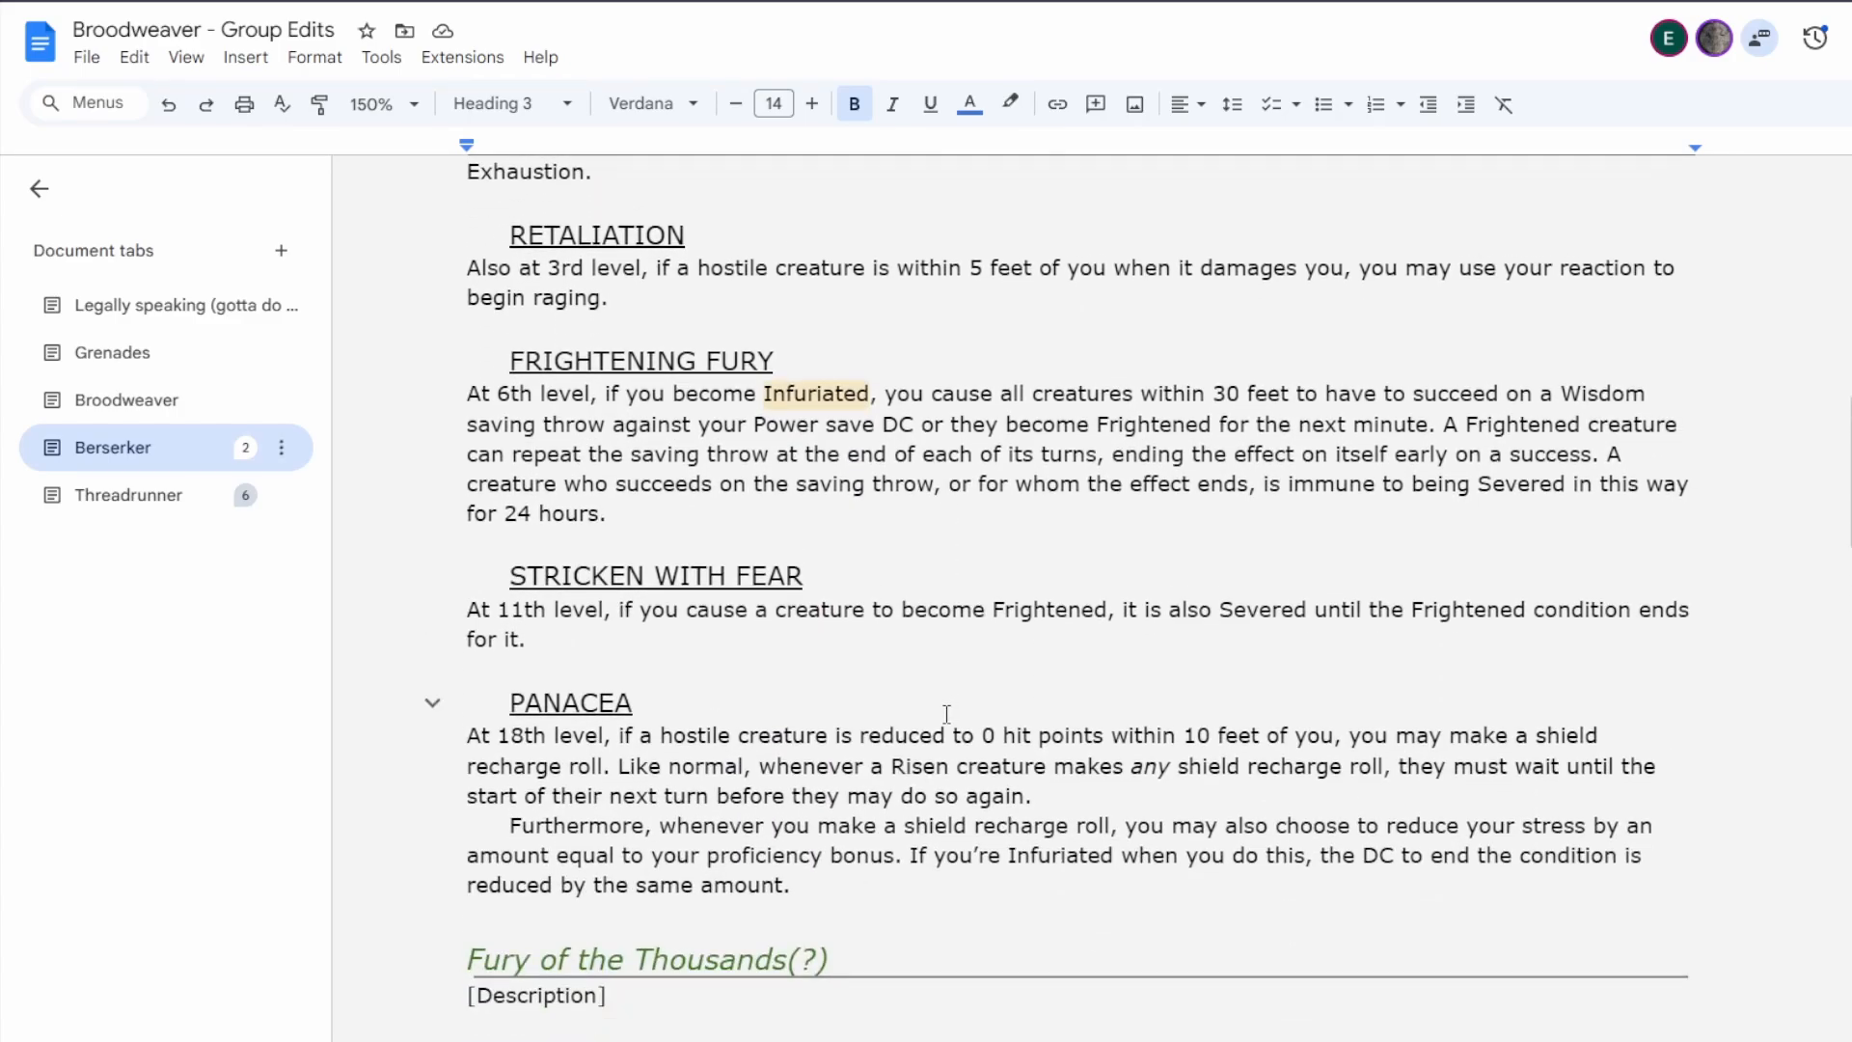
pyautogui.scroll(5, 946, 714)
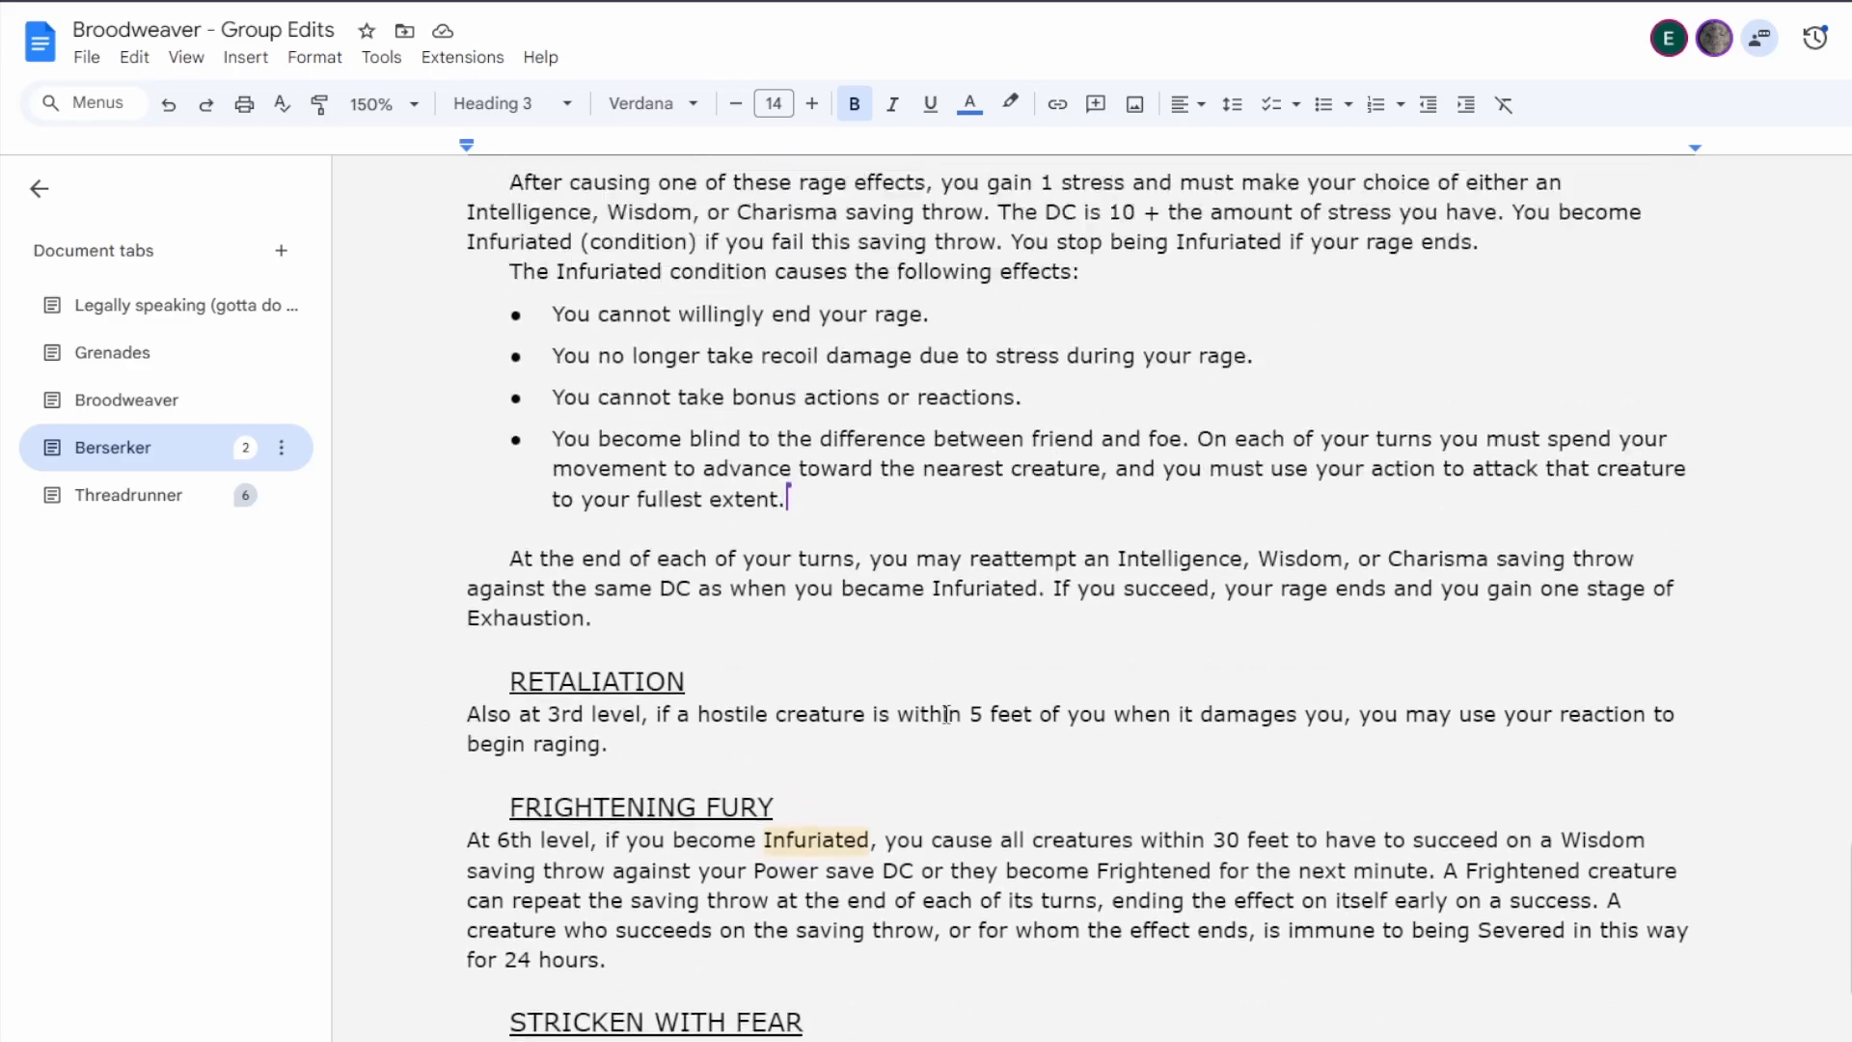
pyautogui.click(1849, 926)
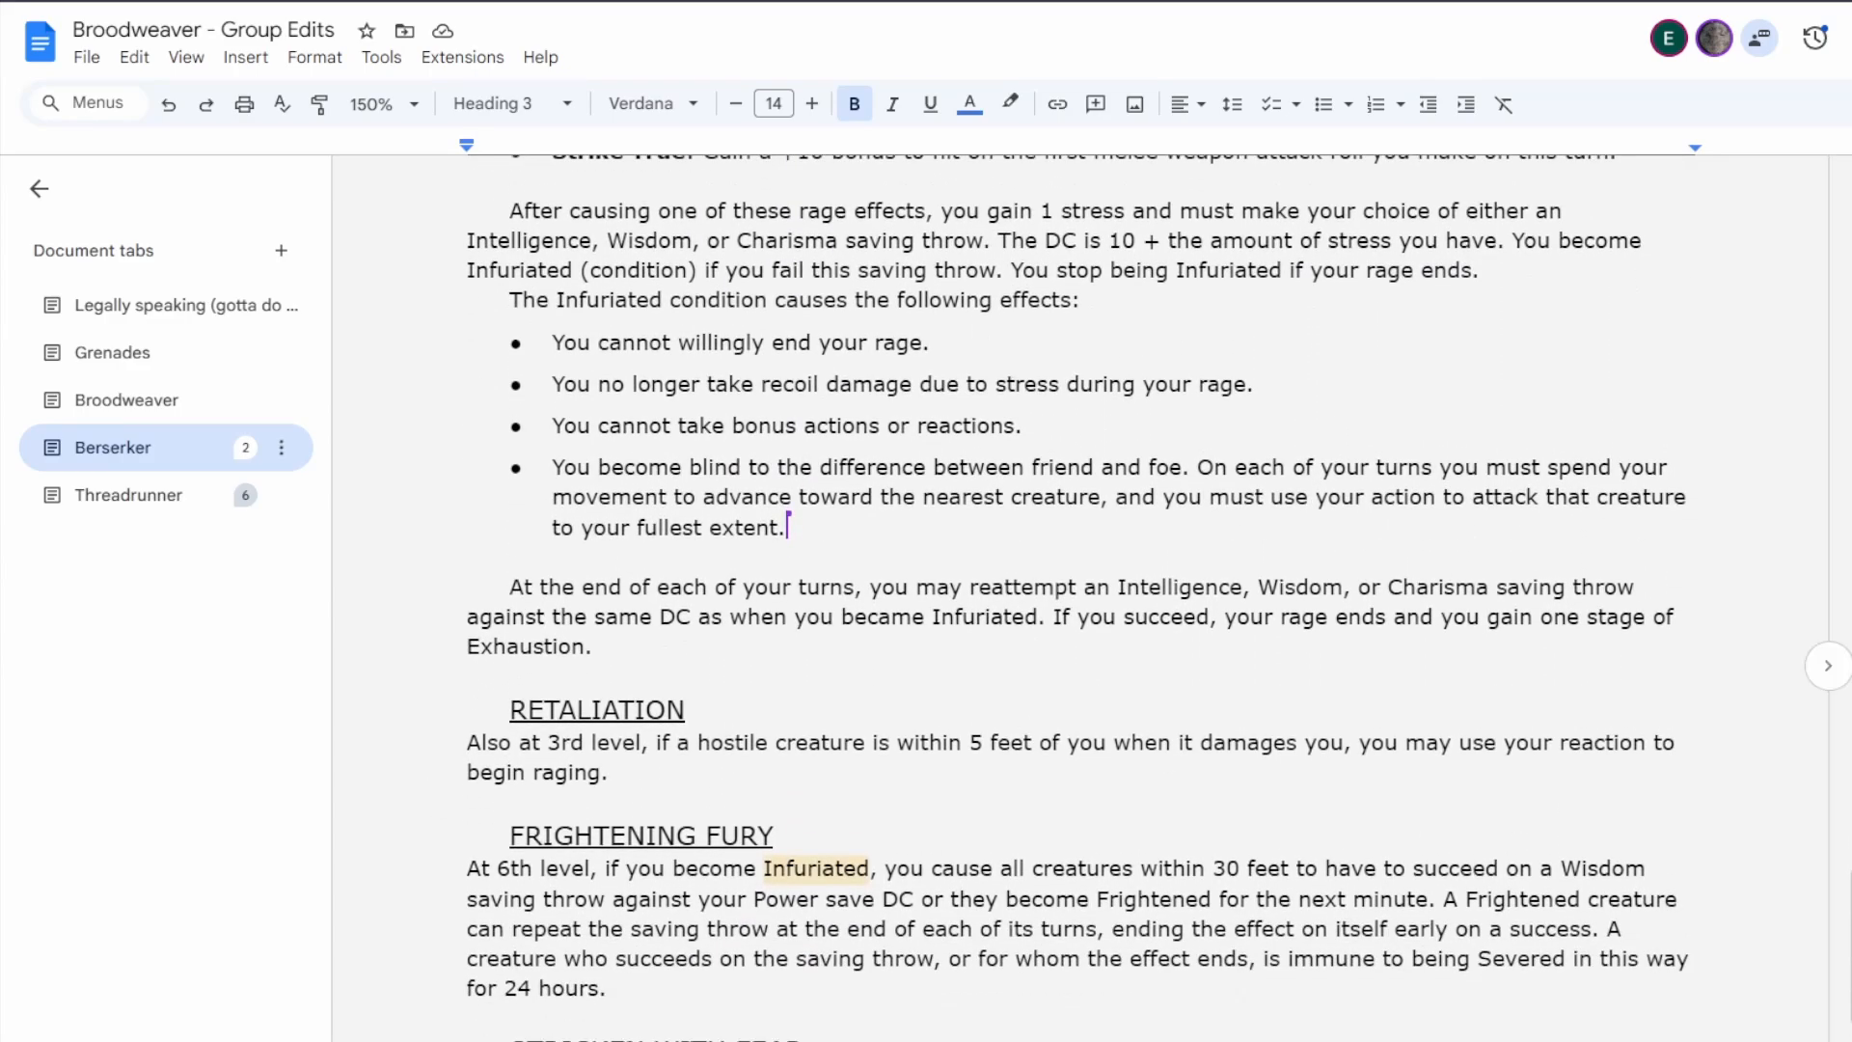
pyautogui.click(1849, 892)
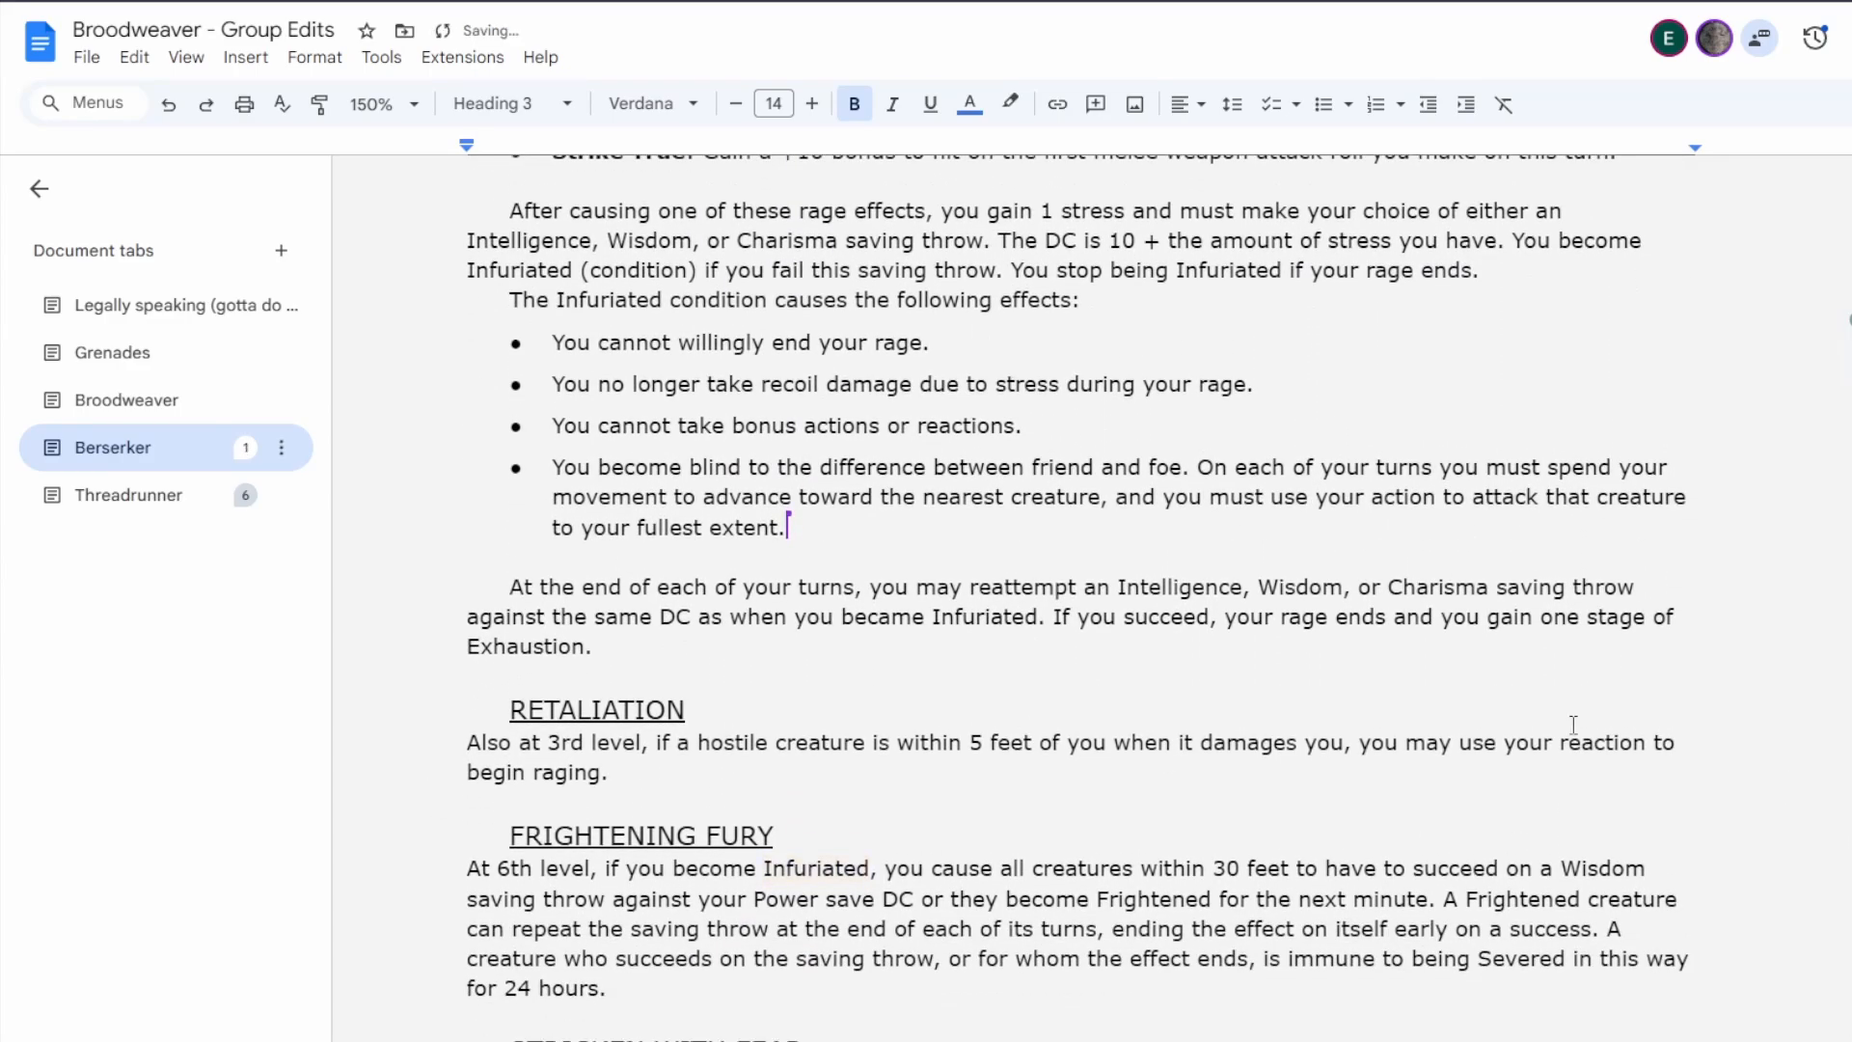
pyautogui.click(830, 533)
# Extend the Infuriated bullet about bonus actions or reactions so it ends with ", except to cause a rage effect.".
pyautogui.scroll(4, 910, 607)
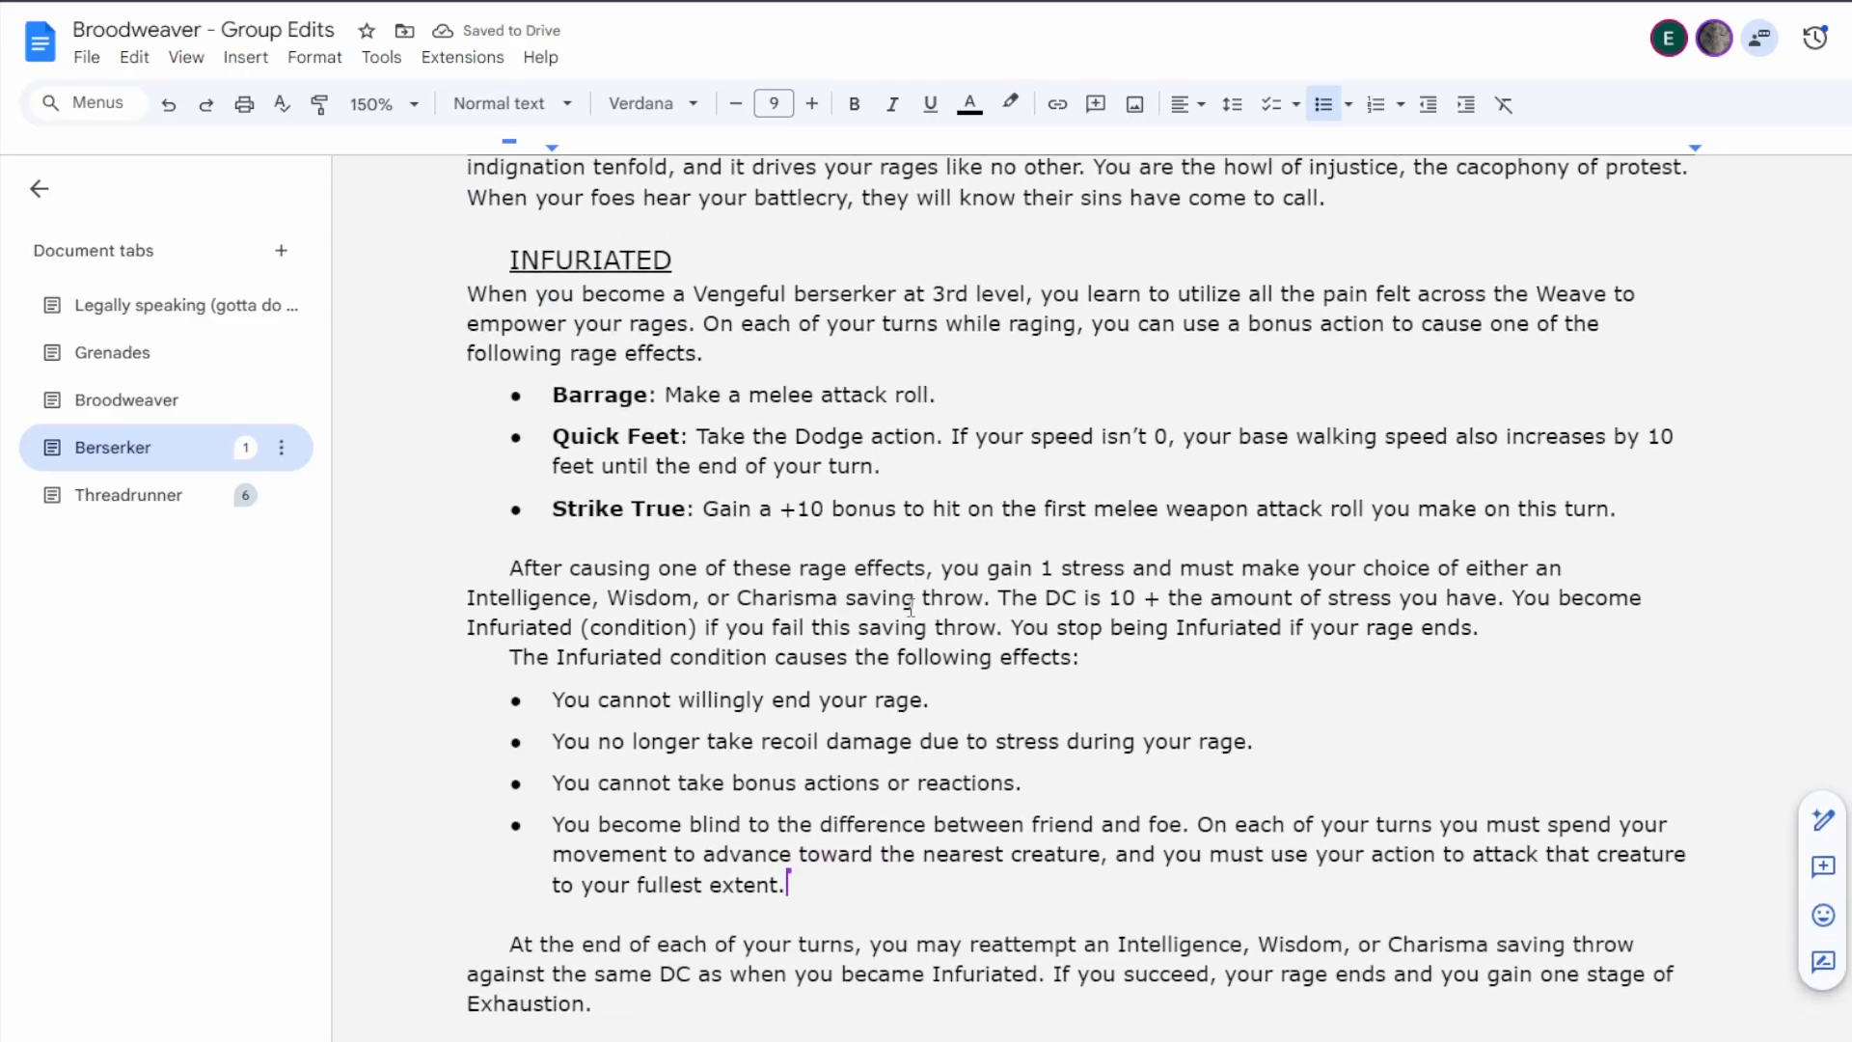
pyautogui.scroll(1, 910, 608)
pyautogui.scroll(-3, 910, 607)
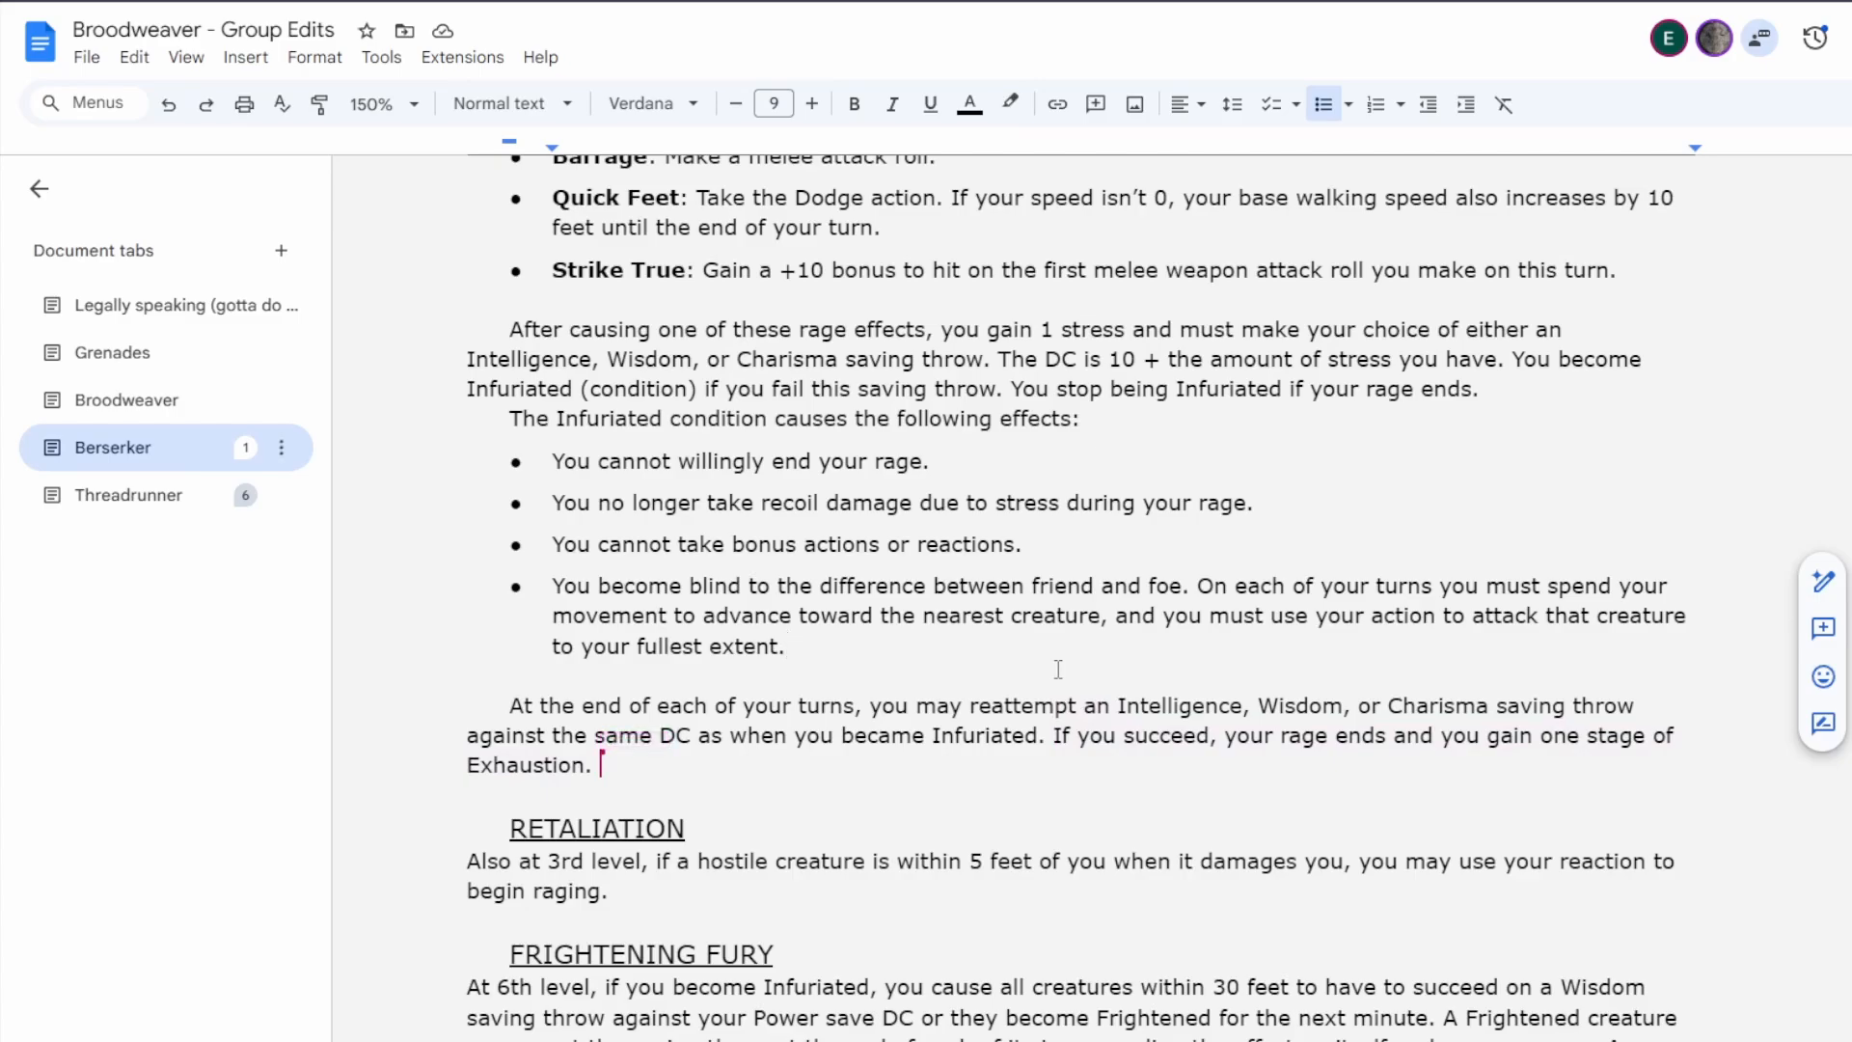
pyautogui.scroll(4, 1060, 670)
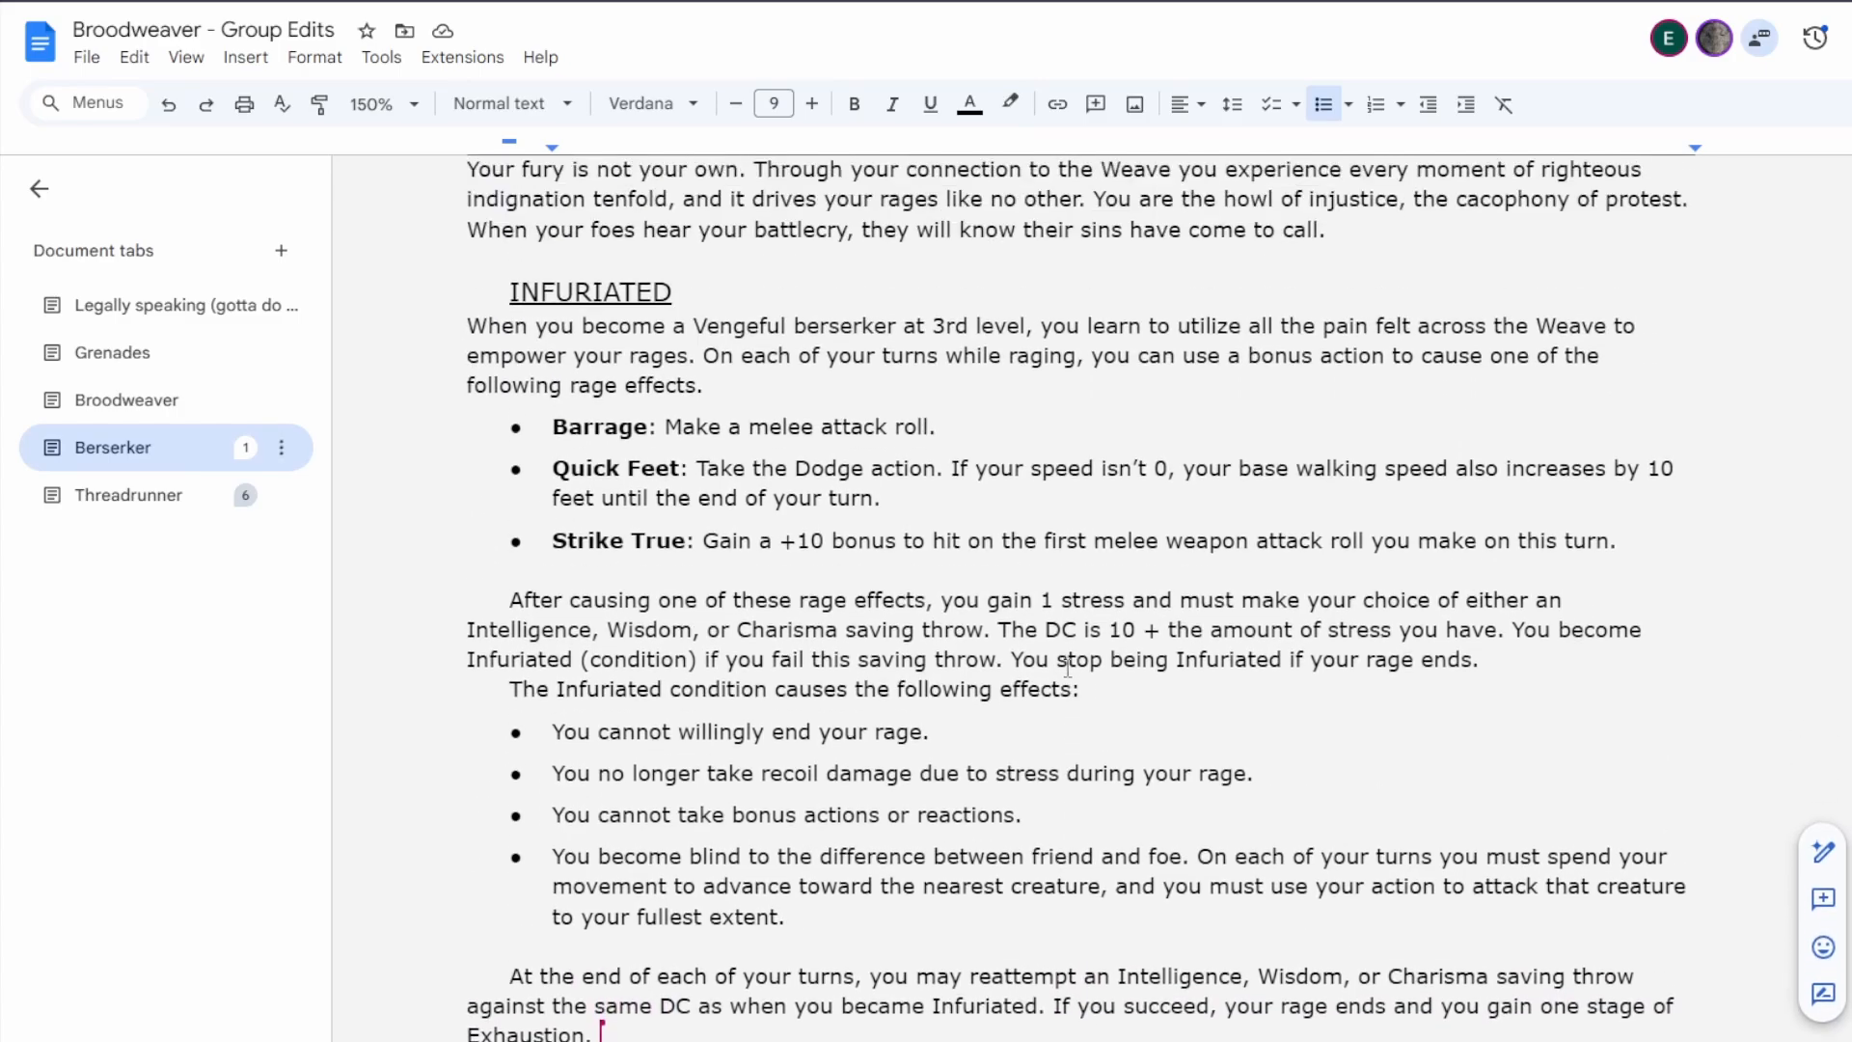
pyautogui.scroll(-1, 1068, 670)
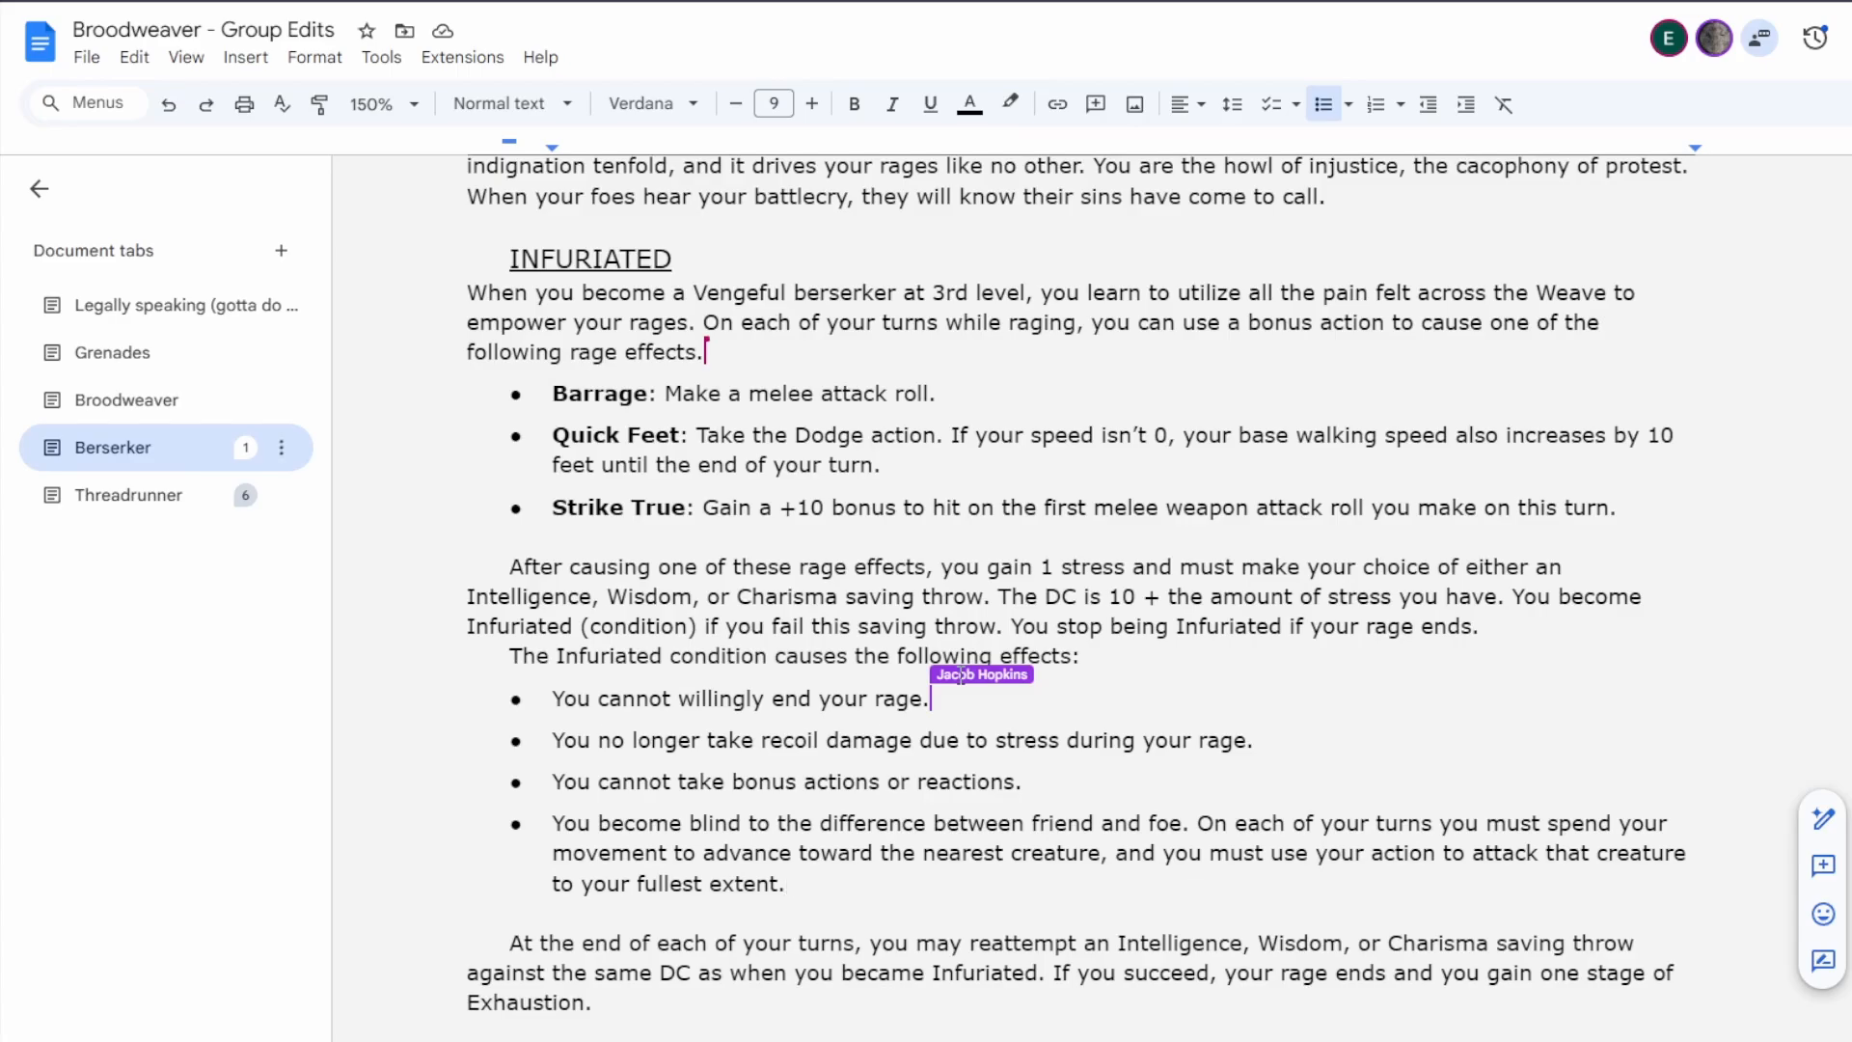
pyautogui.click(1028, 782)
pyautogui.press('BackSpace')
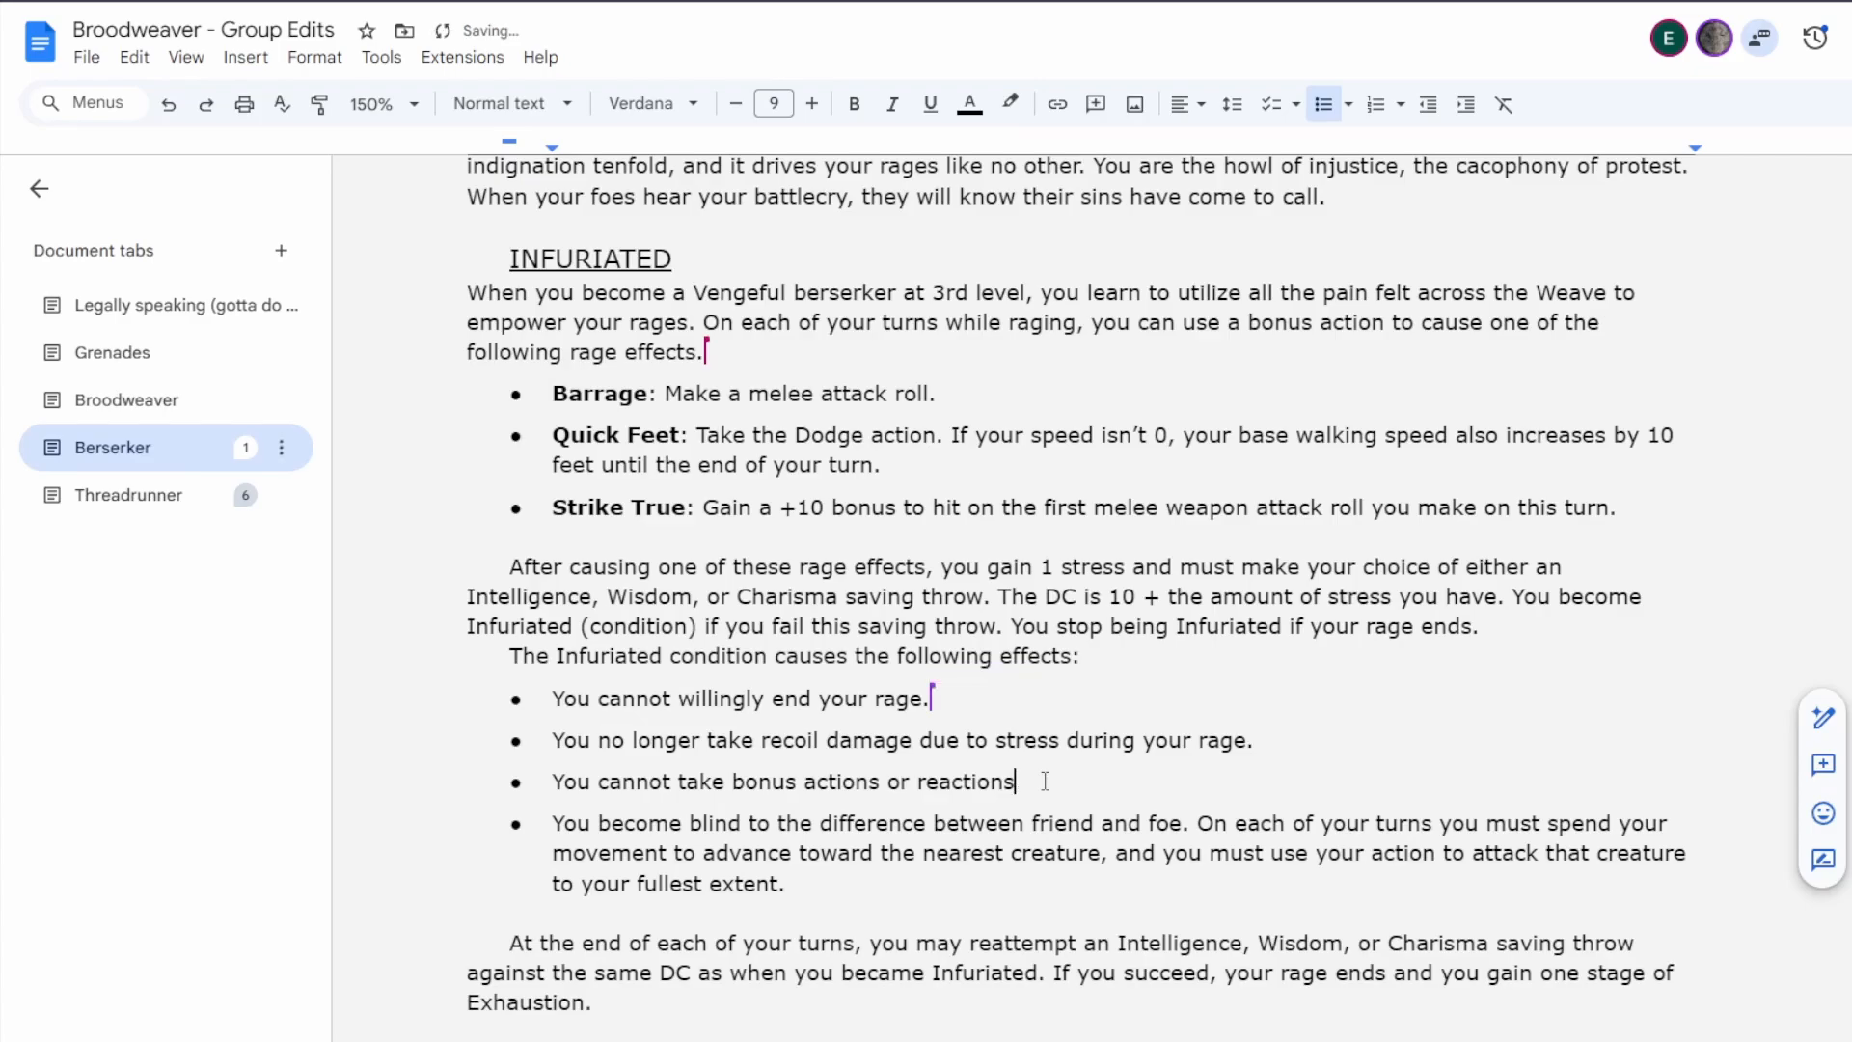
pyautogui.write(', except to cause a rage effect.')
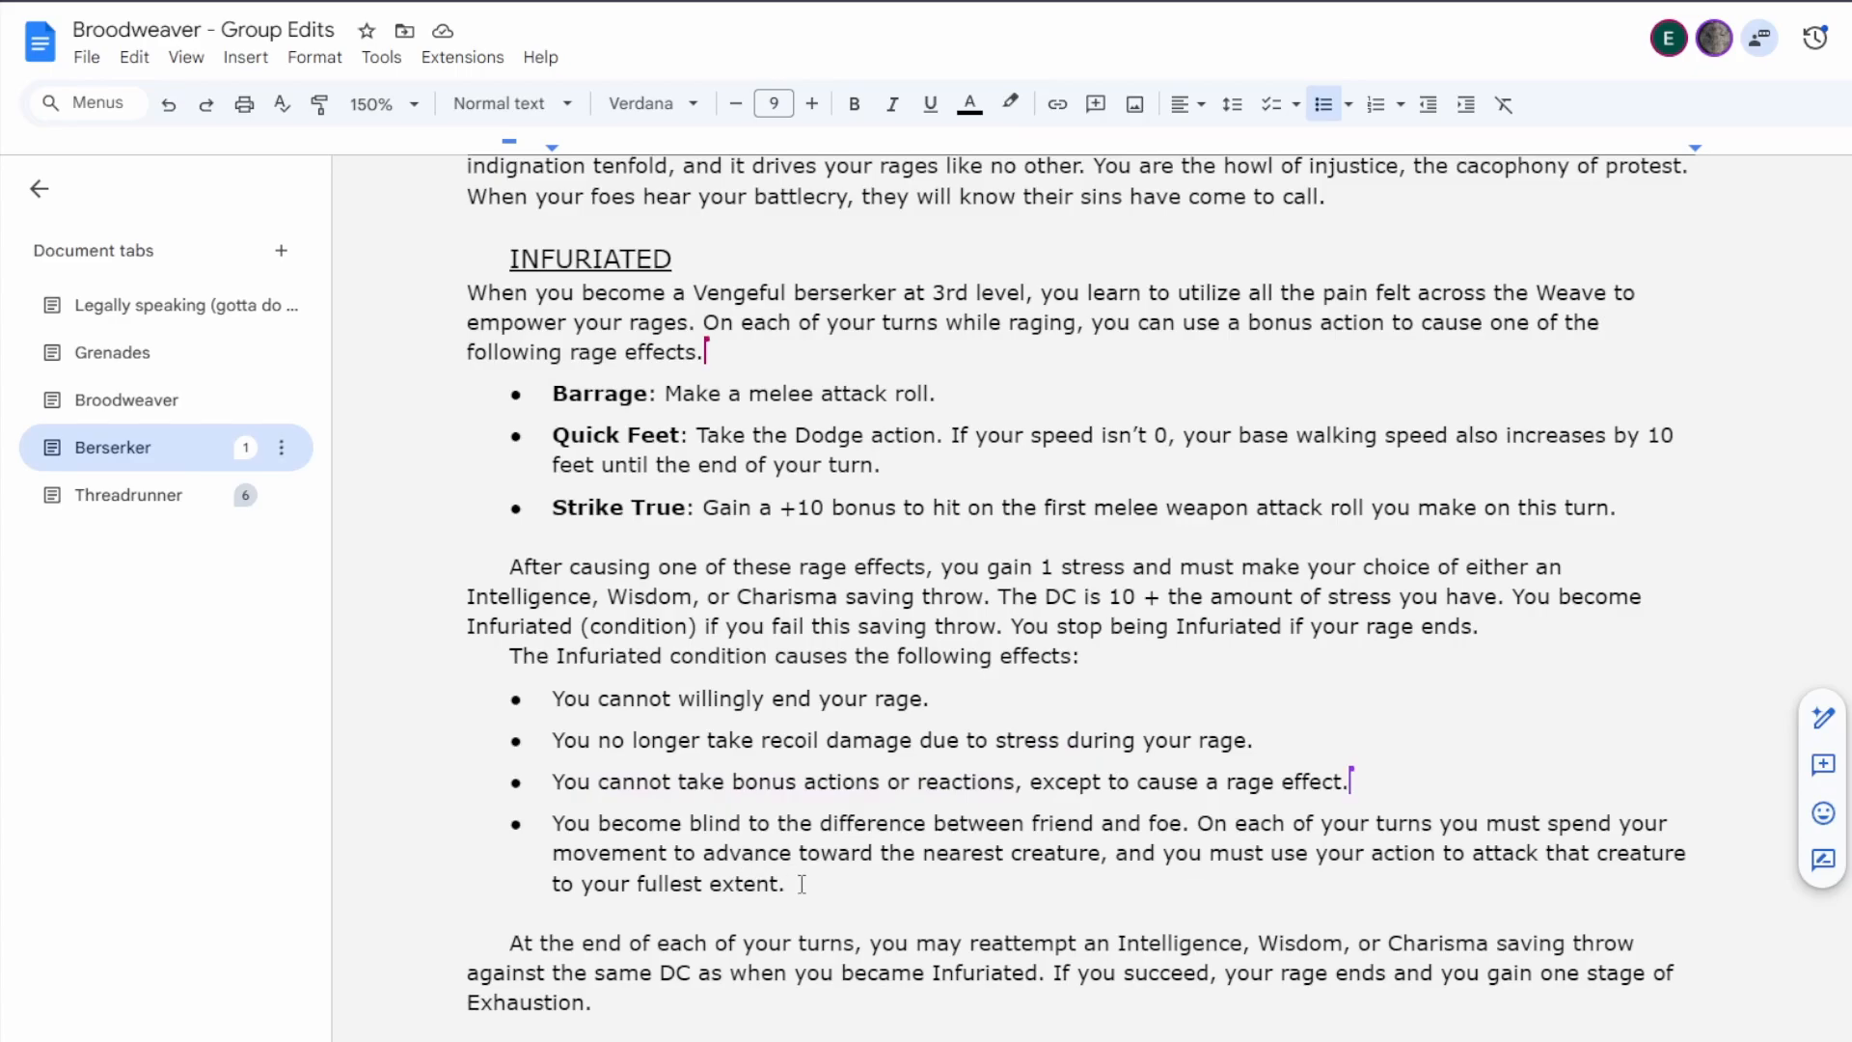
# Replace the last Infuriated bullet, about friend and foe, with "You take twice as much recoil damage.".
pyautogui.moveTo(798, 883); pyautogui.dragTo(546, 823)
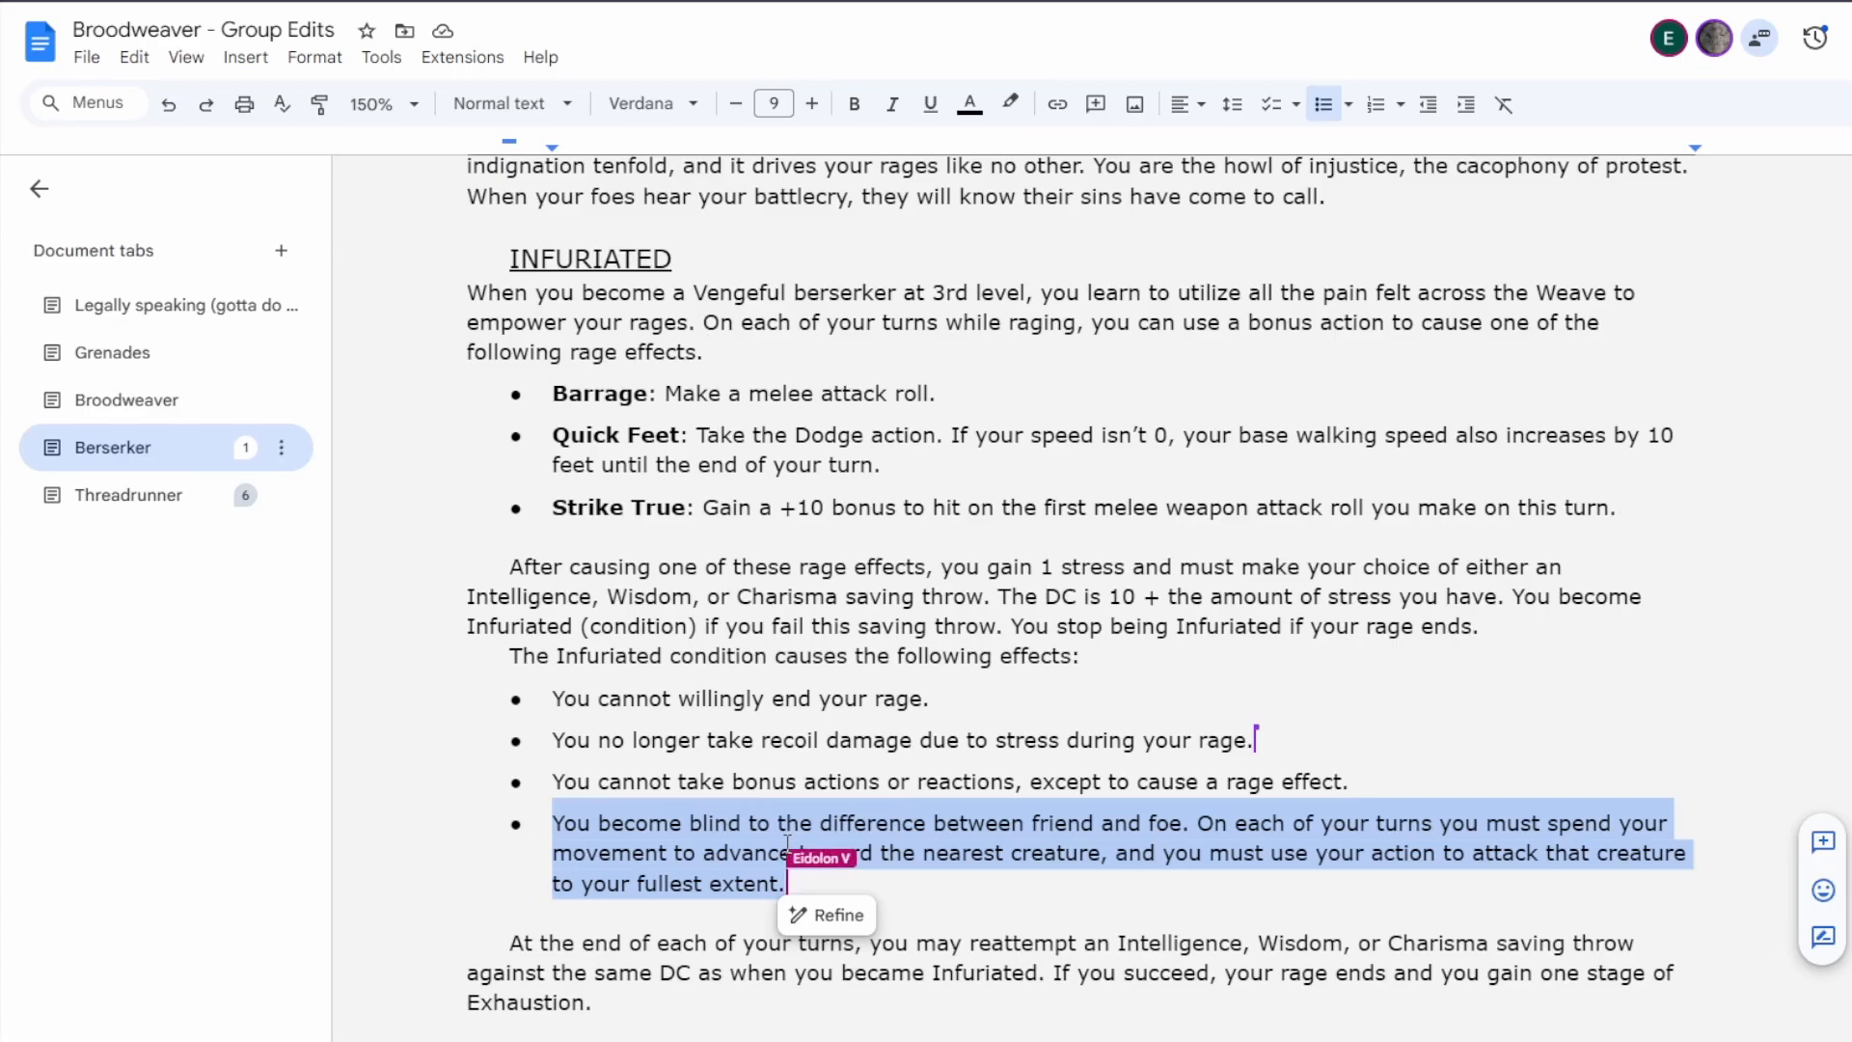
pyautogui.press('BackSpace')
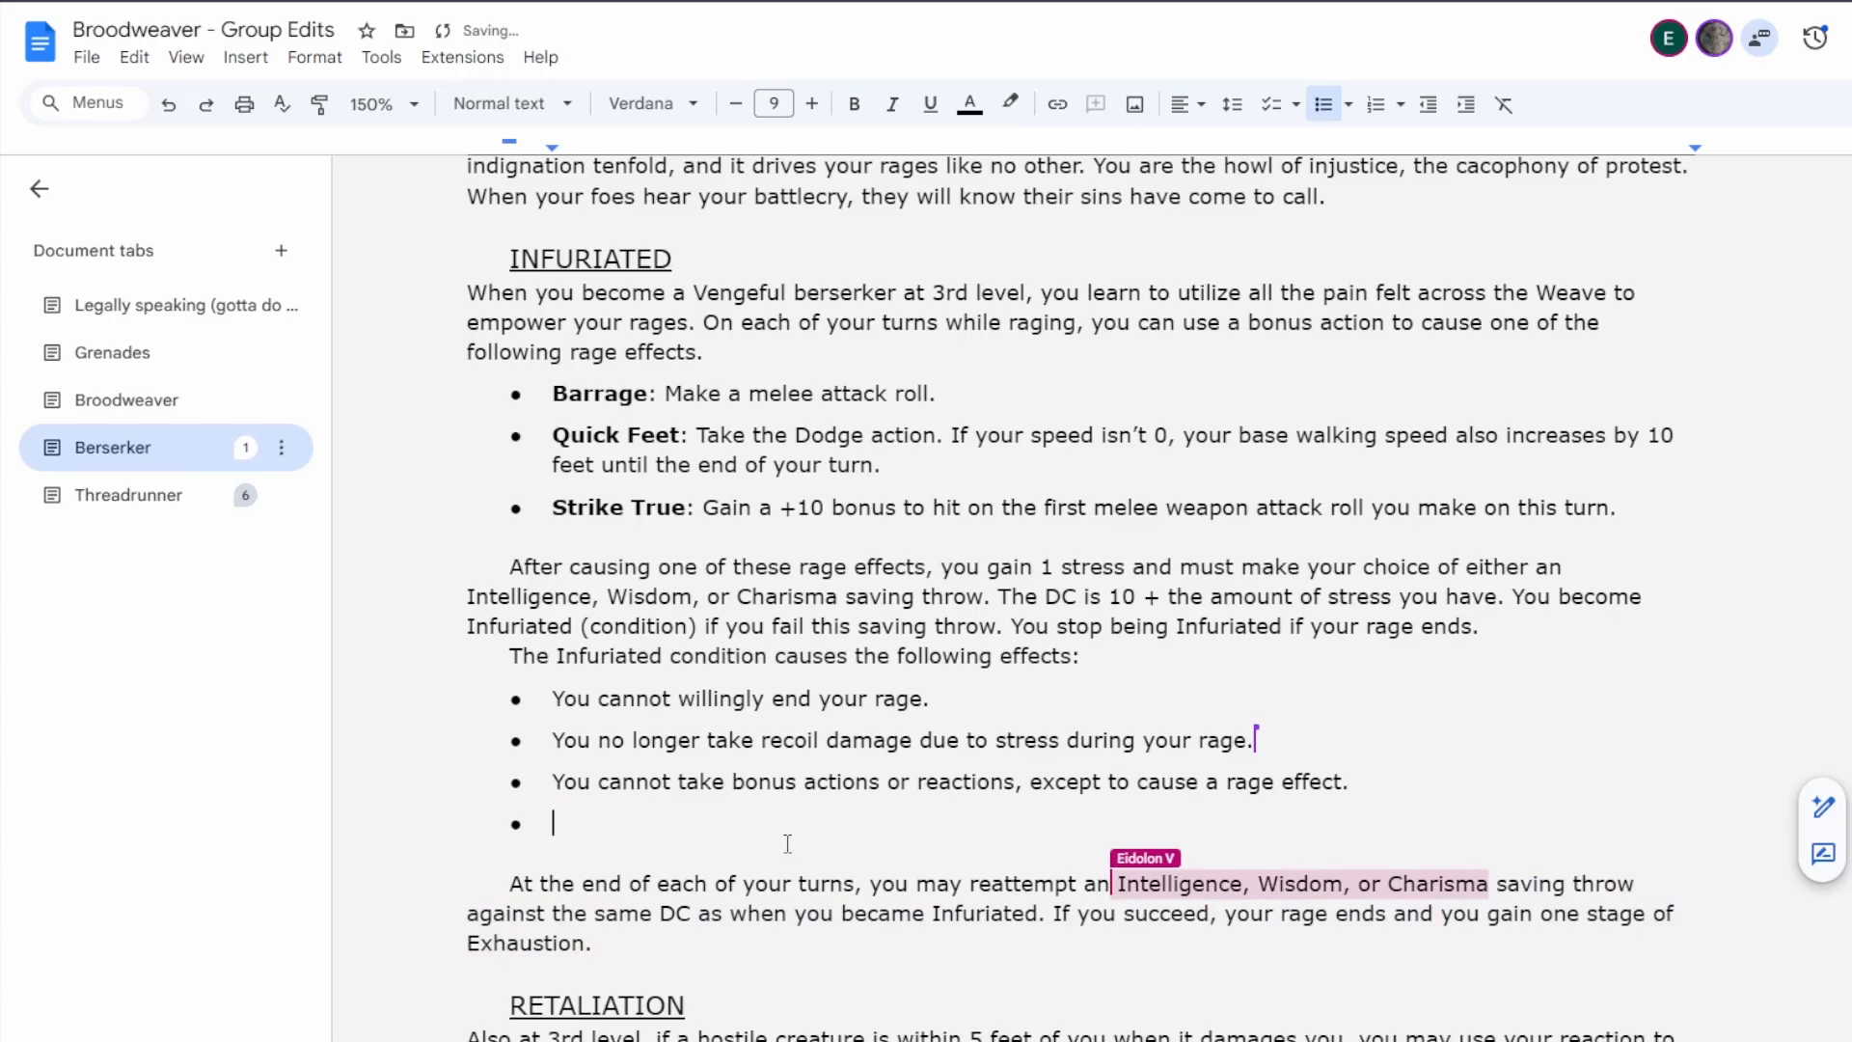
pyautogui.write('Yo')
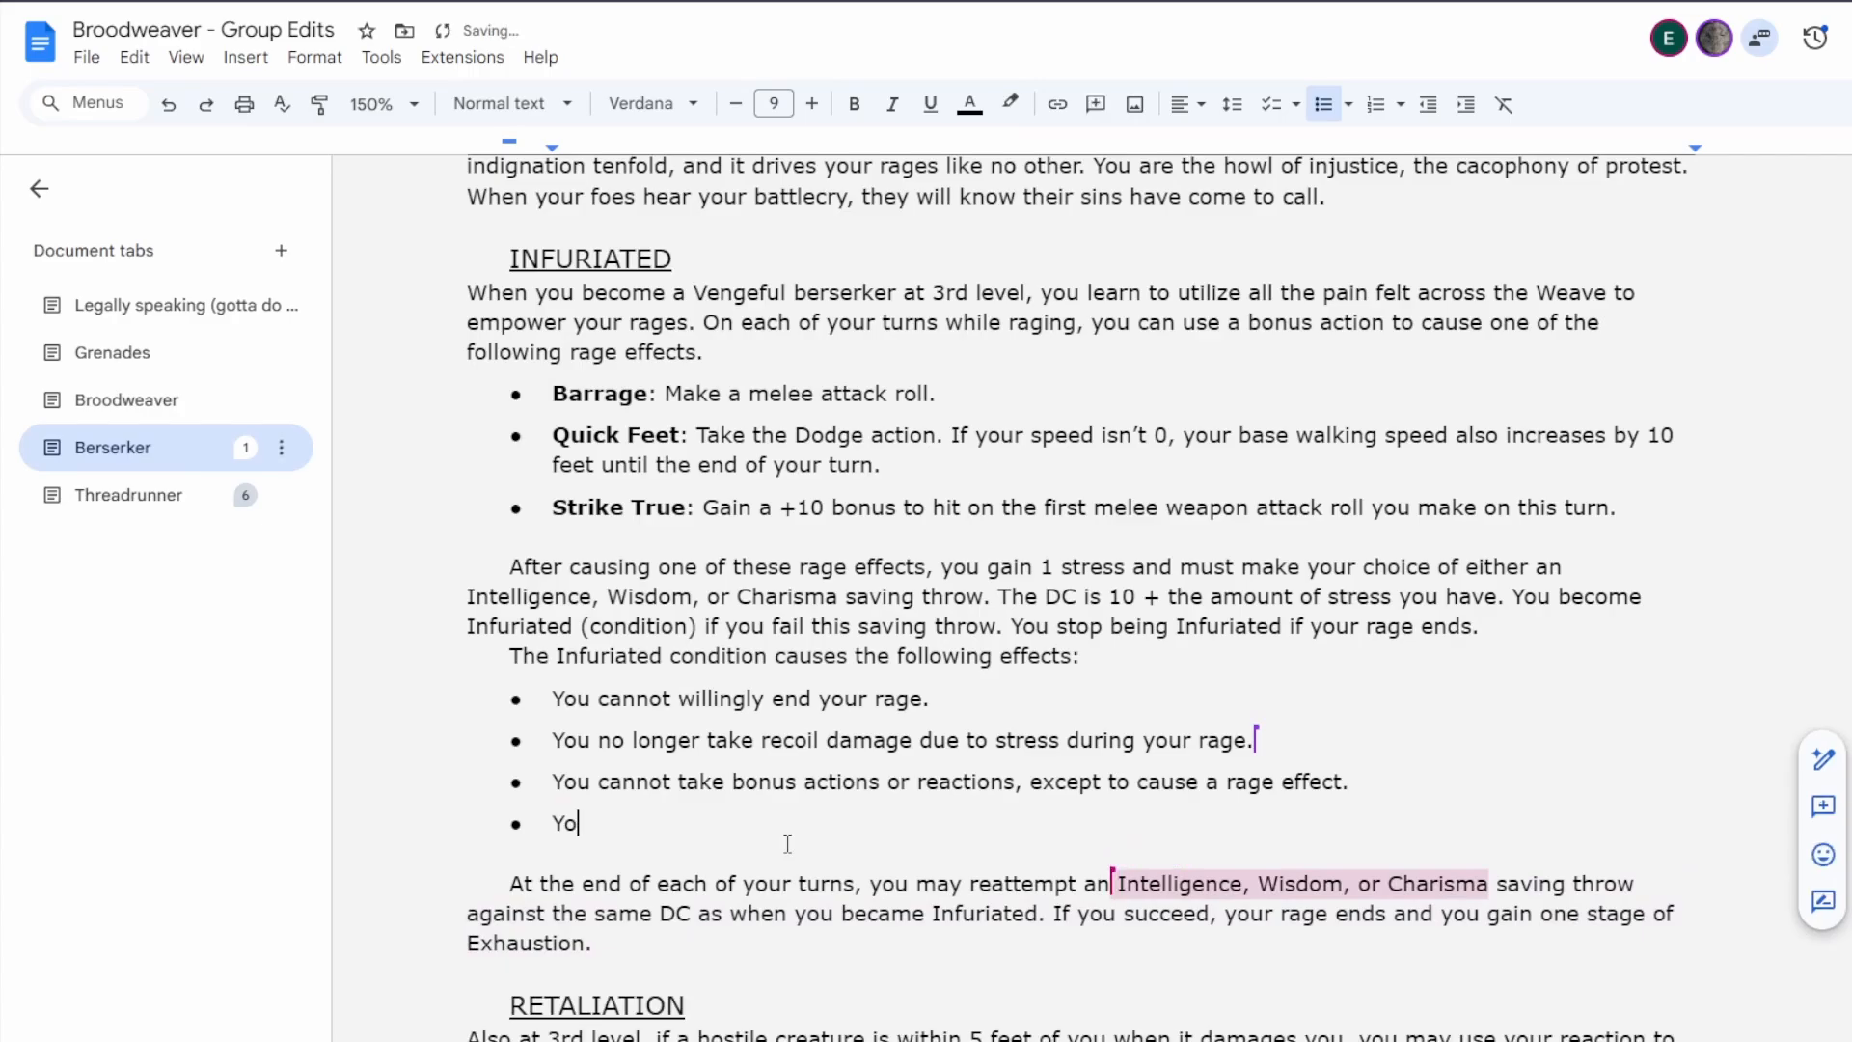
pyautogui.write('u take twice ')
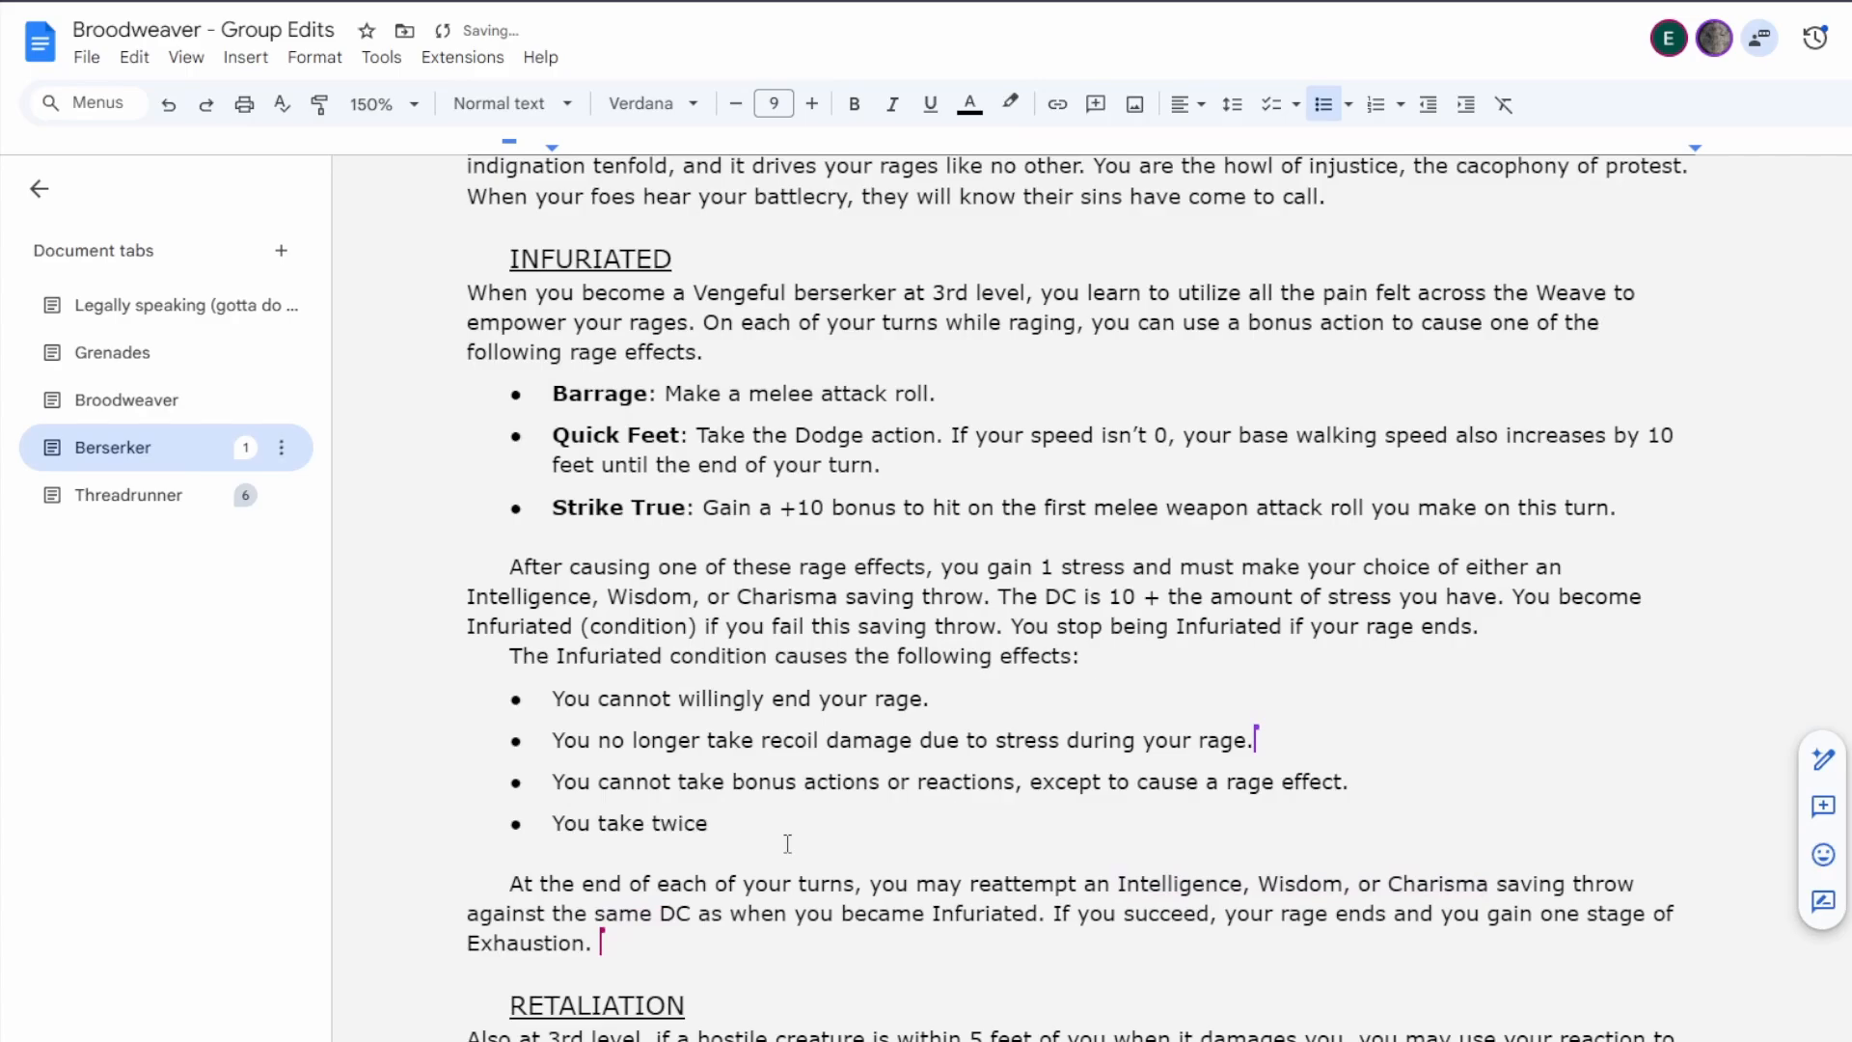
pyautogui.write('as much recoil damage ')
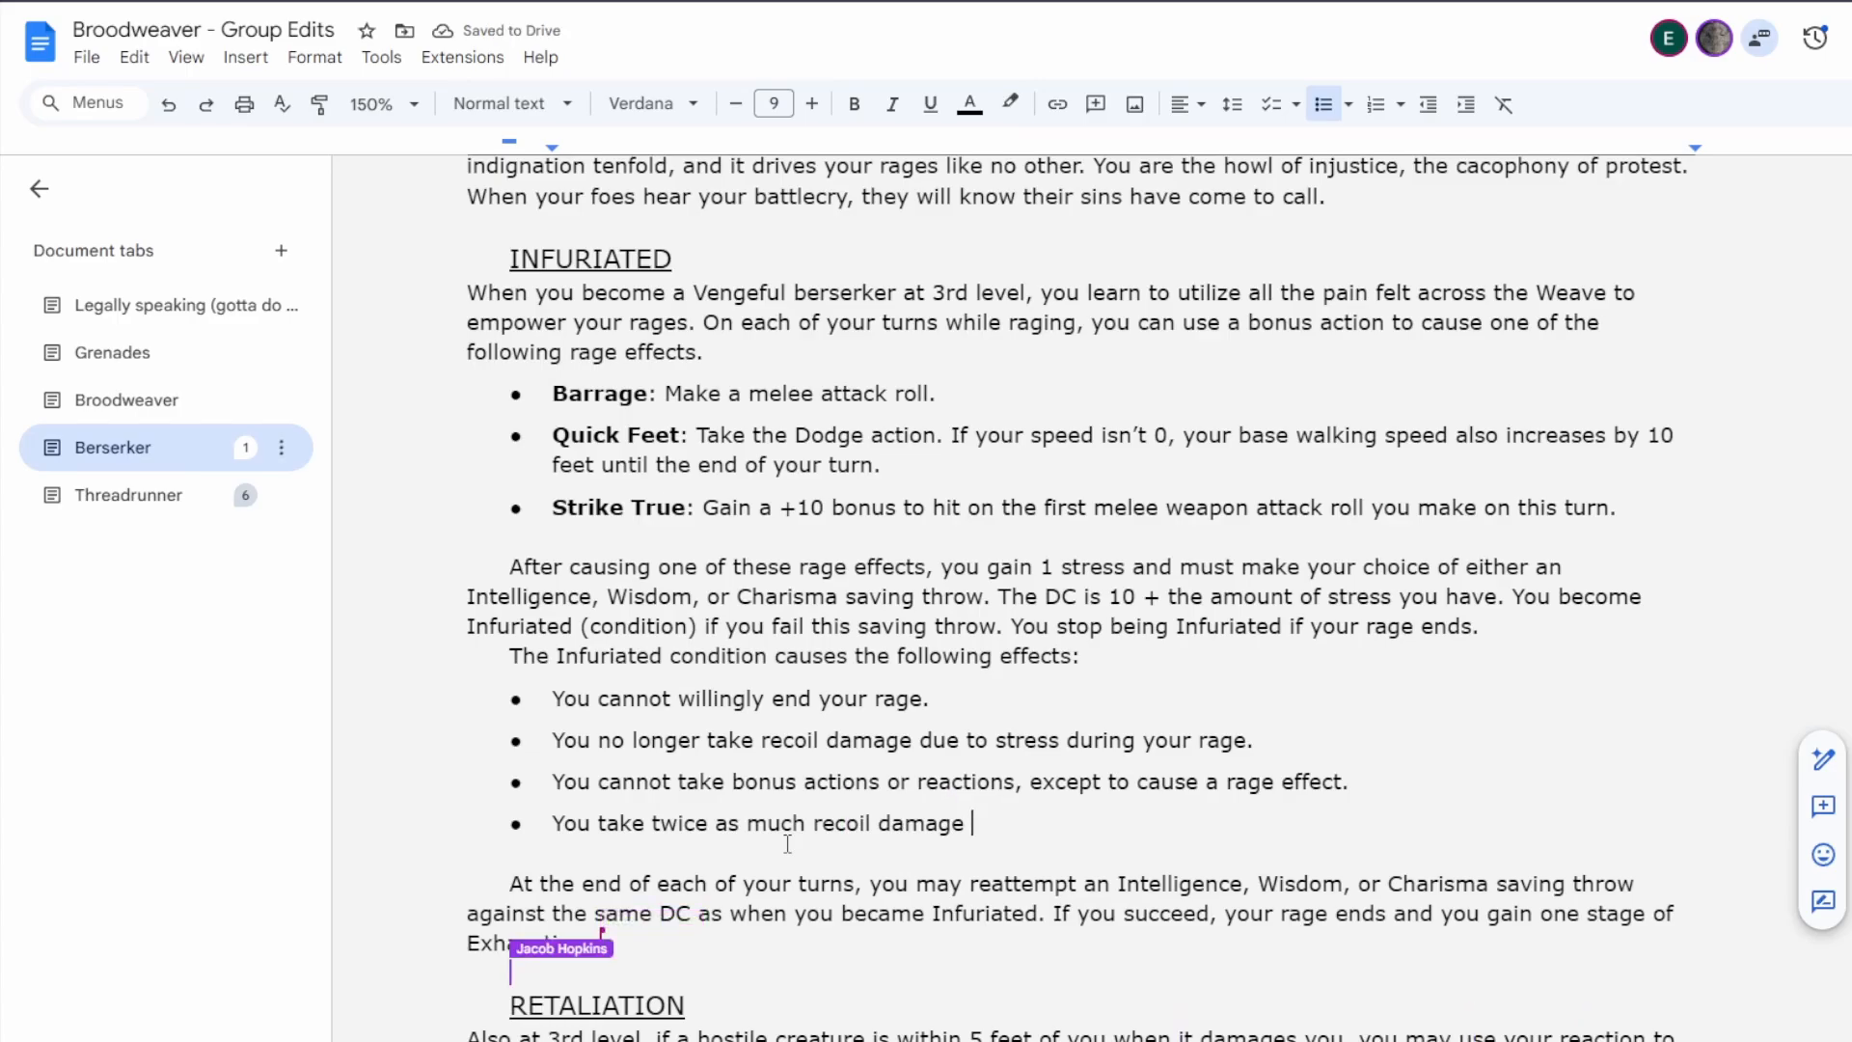
pyautogui.write('during your rag')
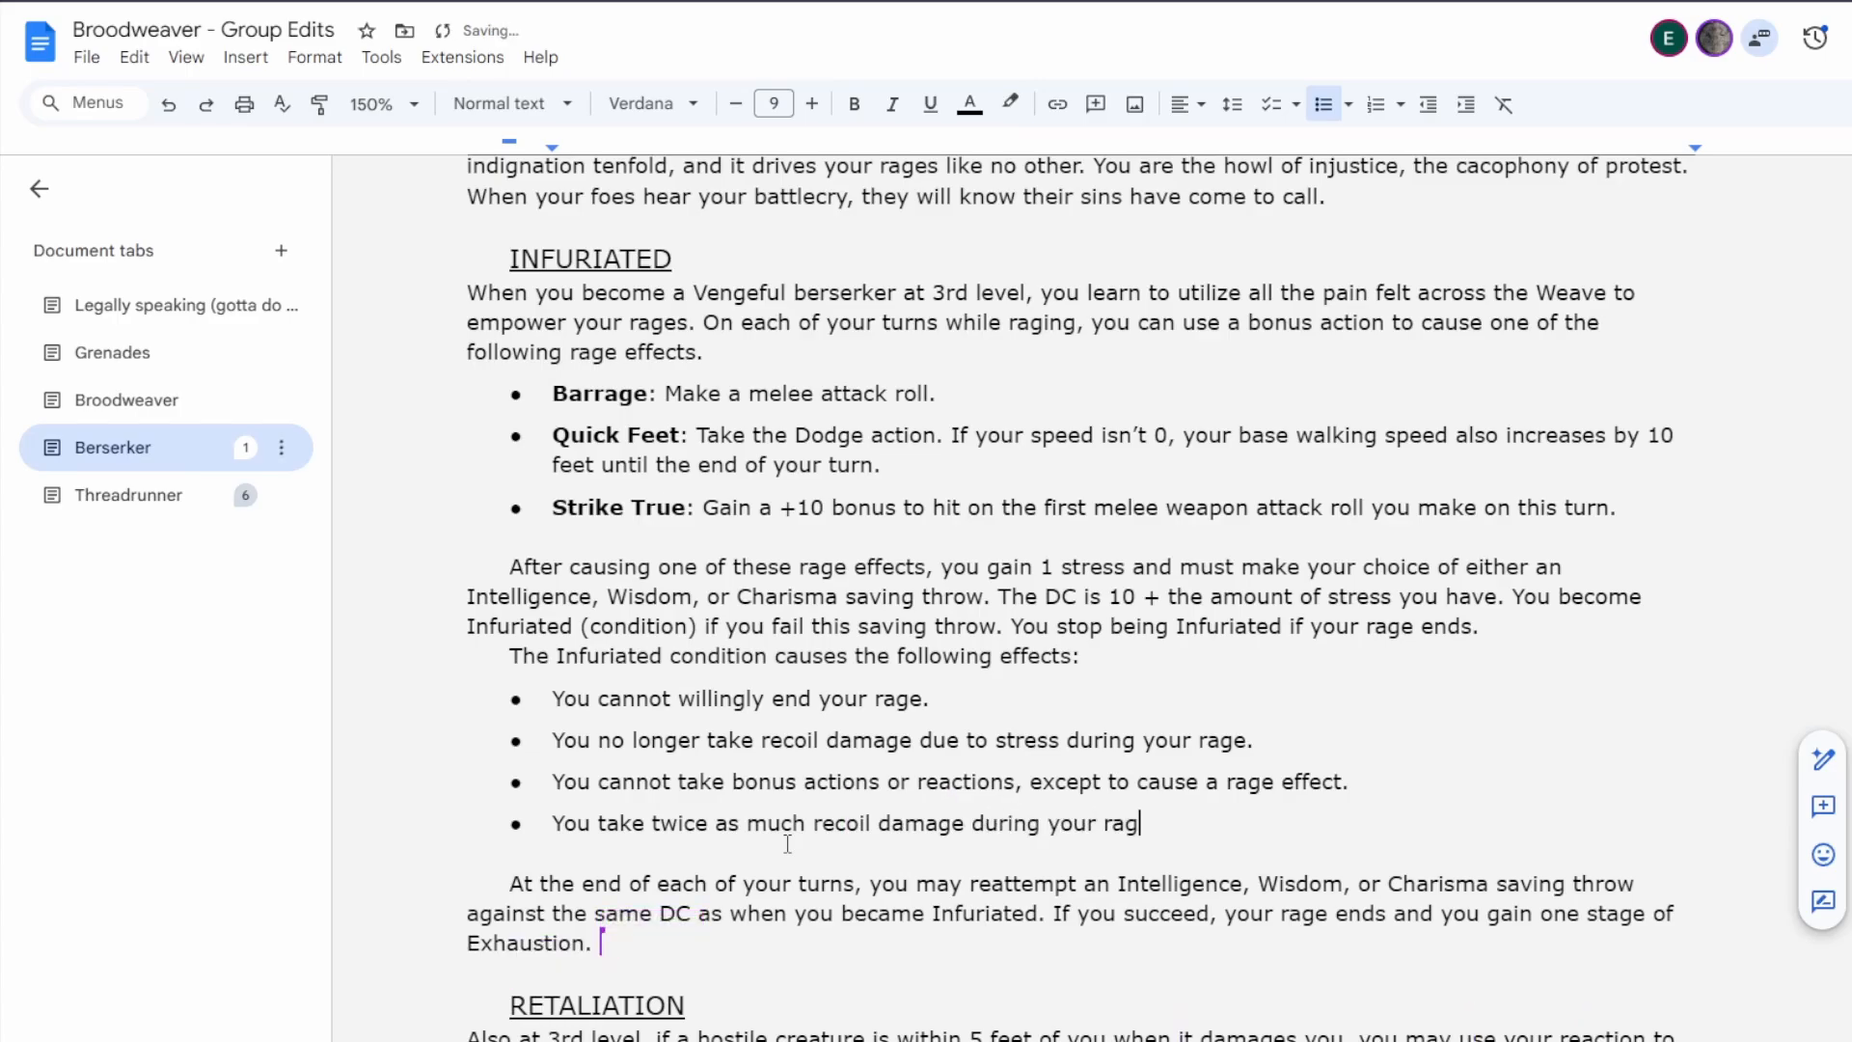
pyautogui.press('BackSpace')
pyautogui.press('BackSpace')
pyautogui.press('BackSpace')
pyautogui.press('BackSpace')
pyautogui.press('BackSpace')
pyautogui.press('BackSpace')
pyautogui.press('BackSpace')
pyautogui.press('BackSpace')
pyautogui.press('BackSpace')
pyautogui.press('BackSpace')
pyautogui.press('BackSpace')
pyautogui.press('BackSpace')
pyautogui.press('BackSpace')
pyautogui.press('BackSpace')
pyautogui.press('BackSpace')
pyautogui.press('BackSpace')
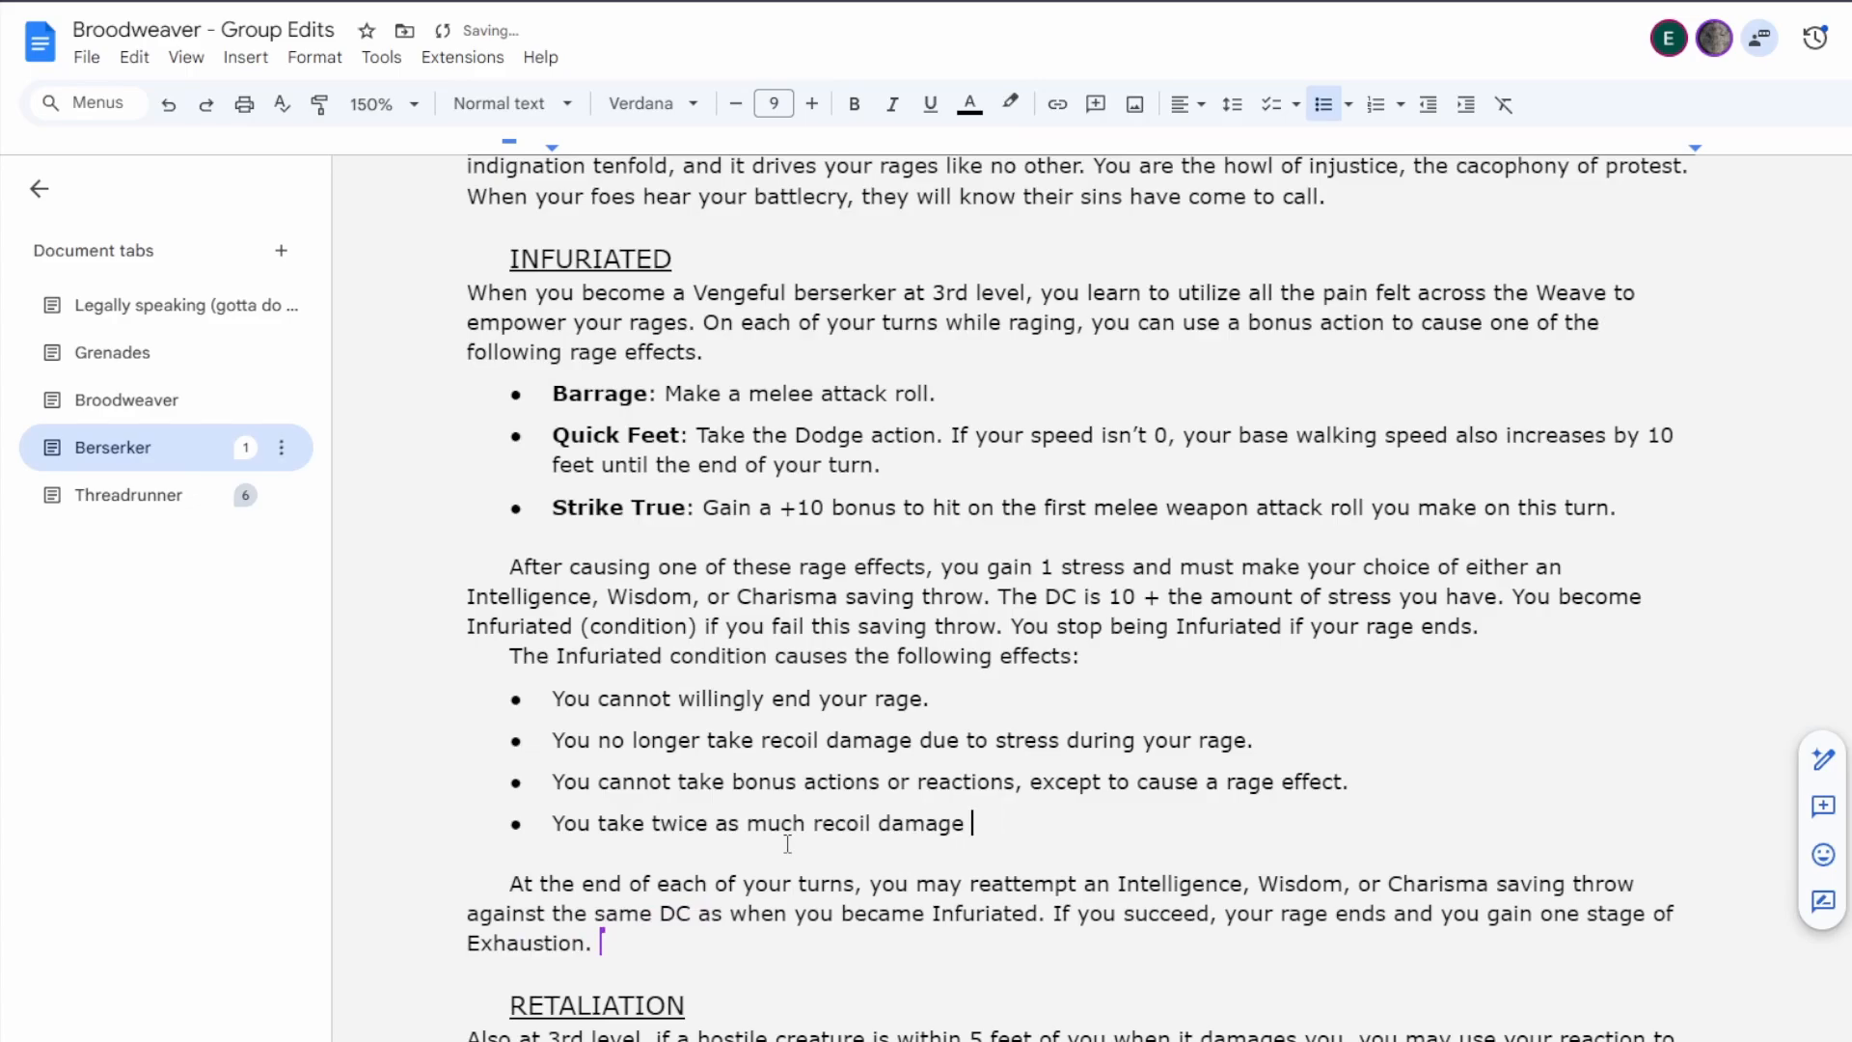
pyautogui.write('.')
# Reword the start of the last Infuriated bullet to "Whenever you take recoil damage due to stress, you".
pyautogui.press('Home')
pyautogui.press('Delete')
pyautogui.write('Wheneve')
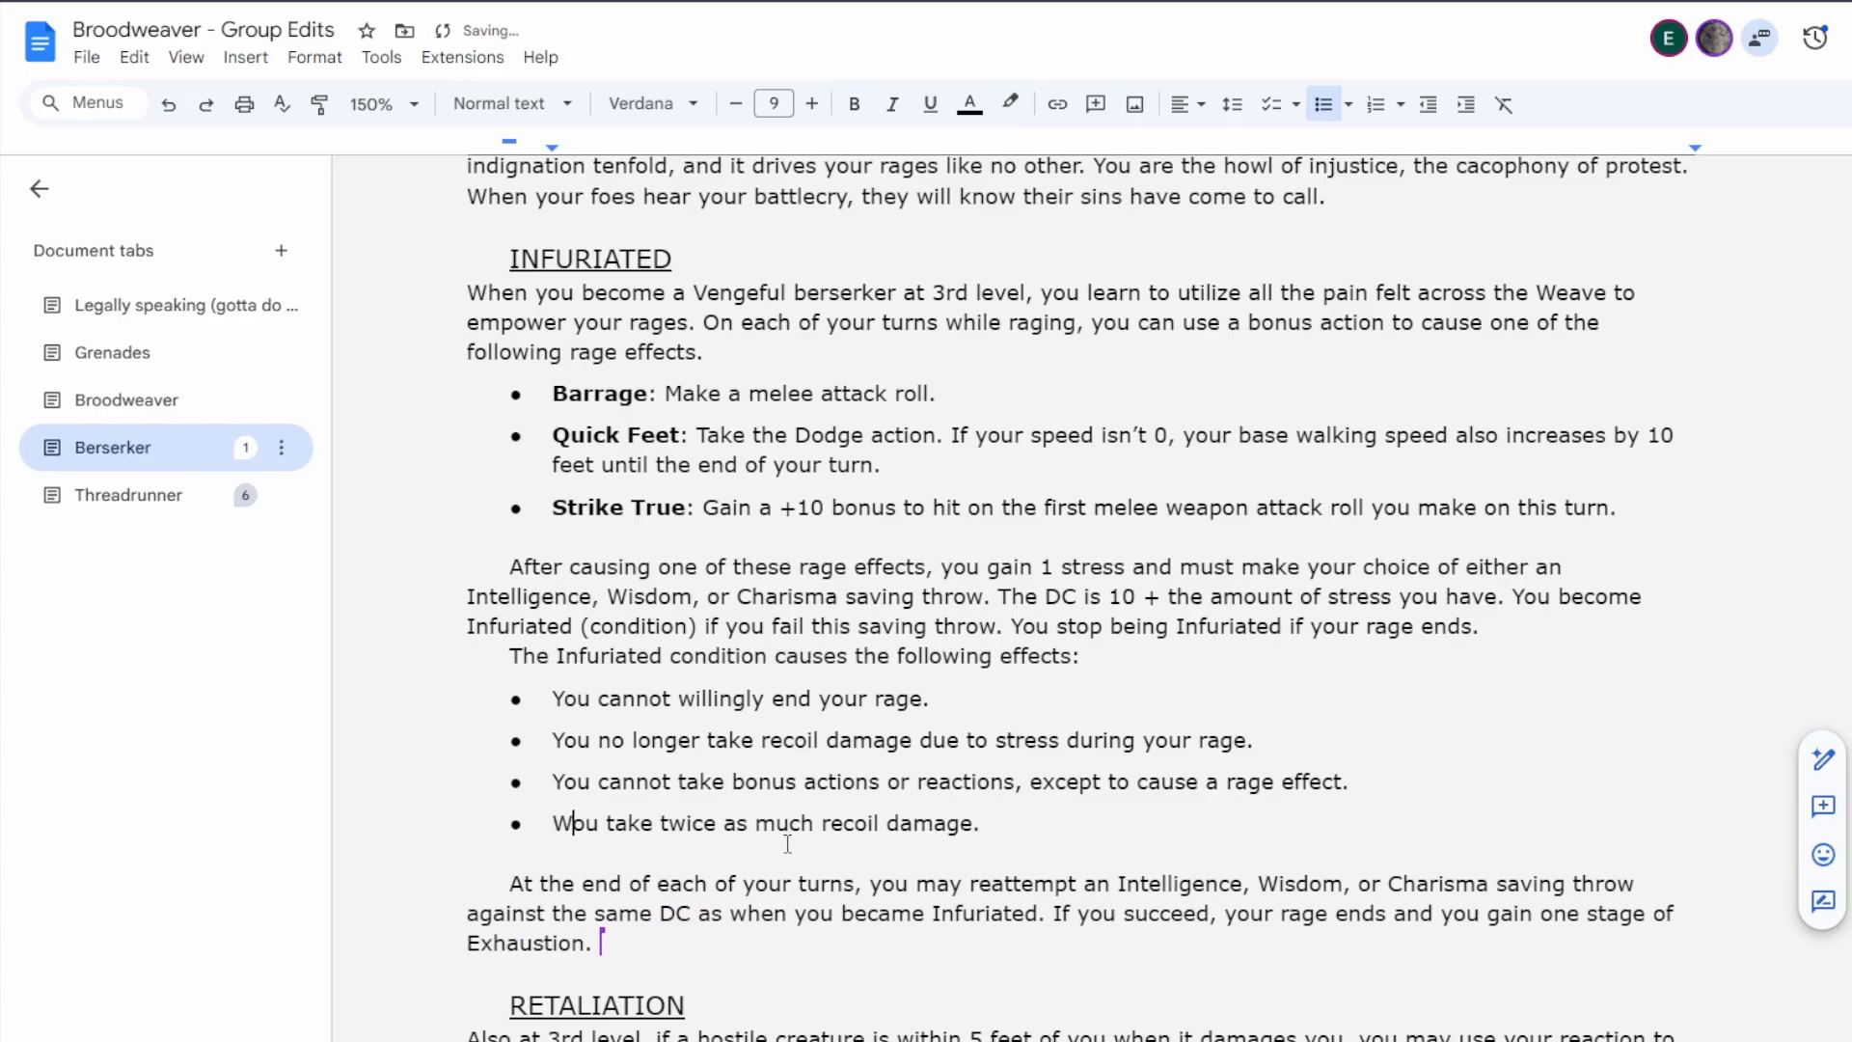
pyautogui.write('r you take ')
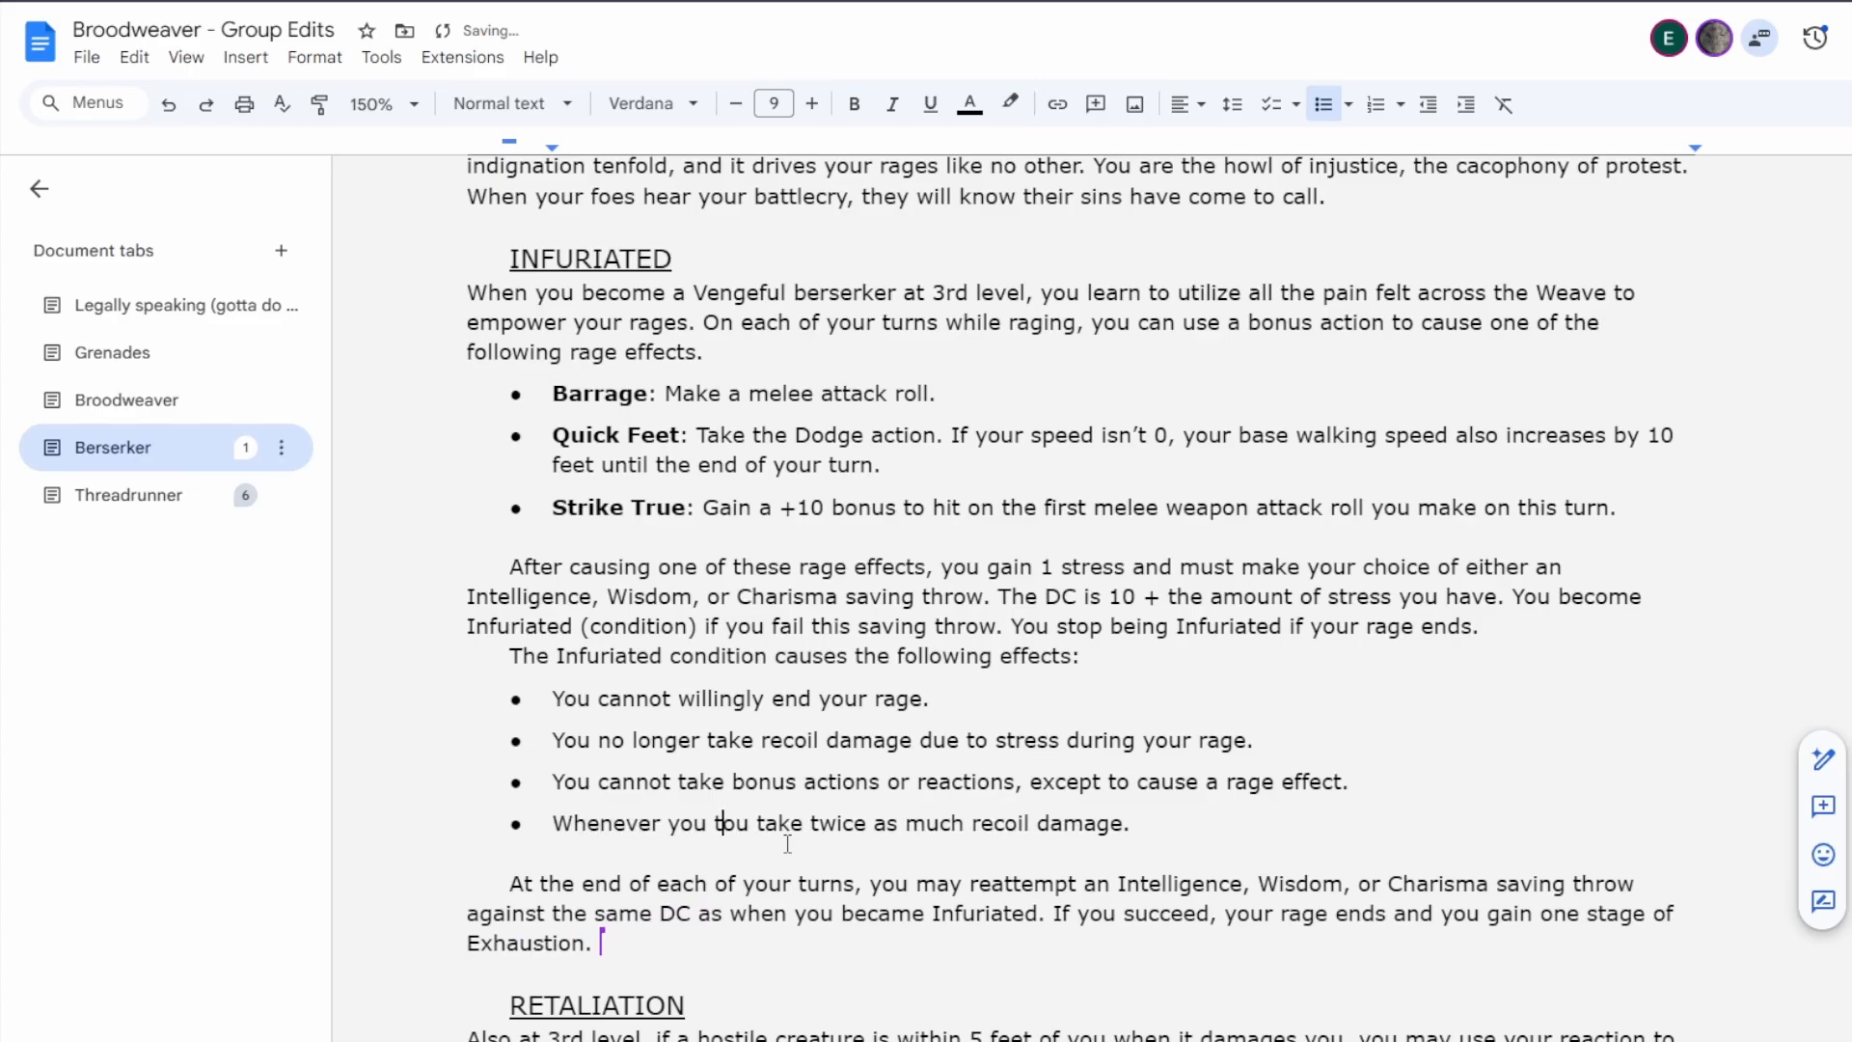
pyautogui.write('recoil damage, ')
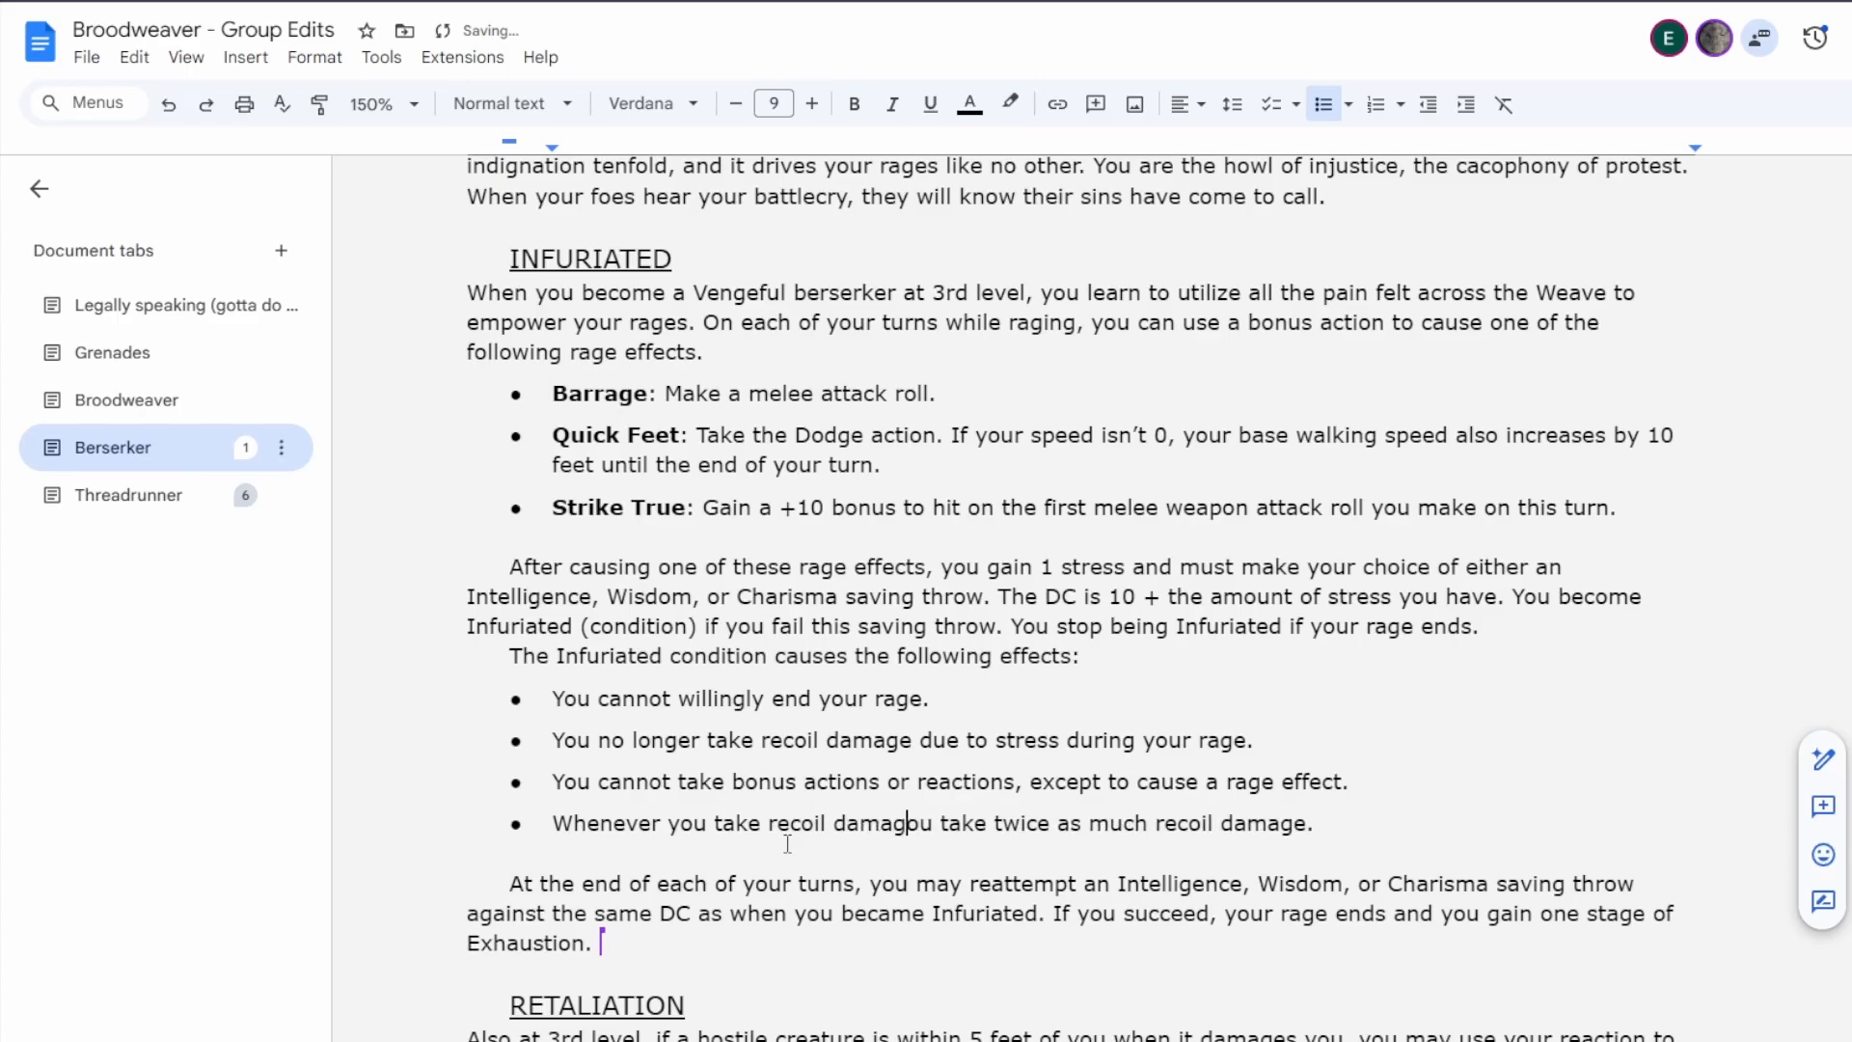
pyautogui.write('y')
pyautogui.press('BackSpace')
pyautogui.press('BackSpace')
pyautogui.press('BackSpace')
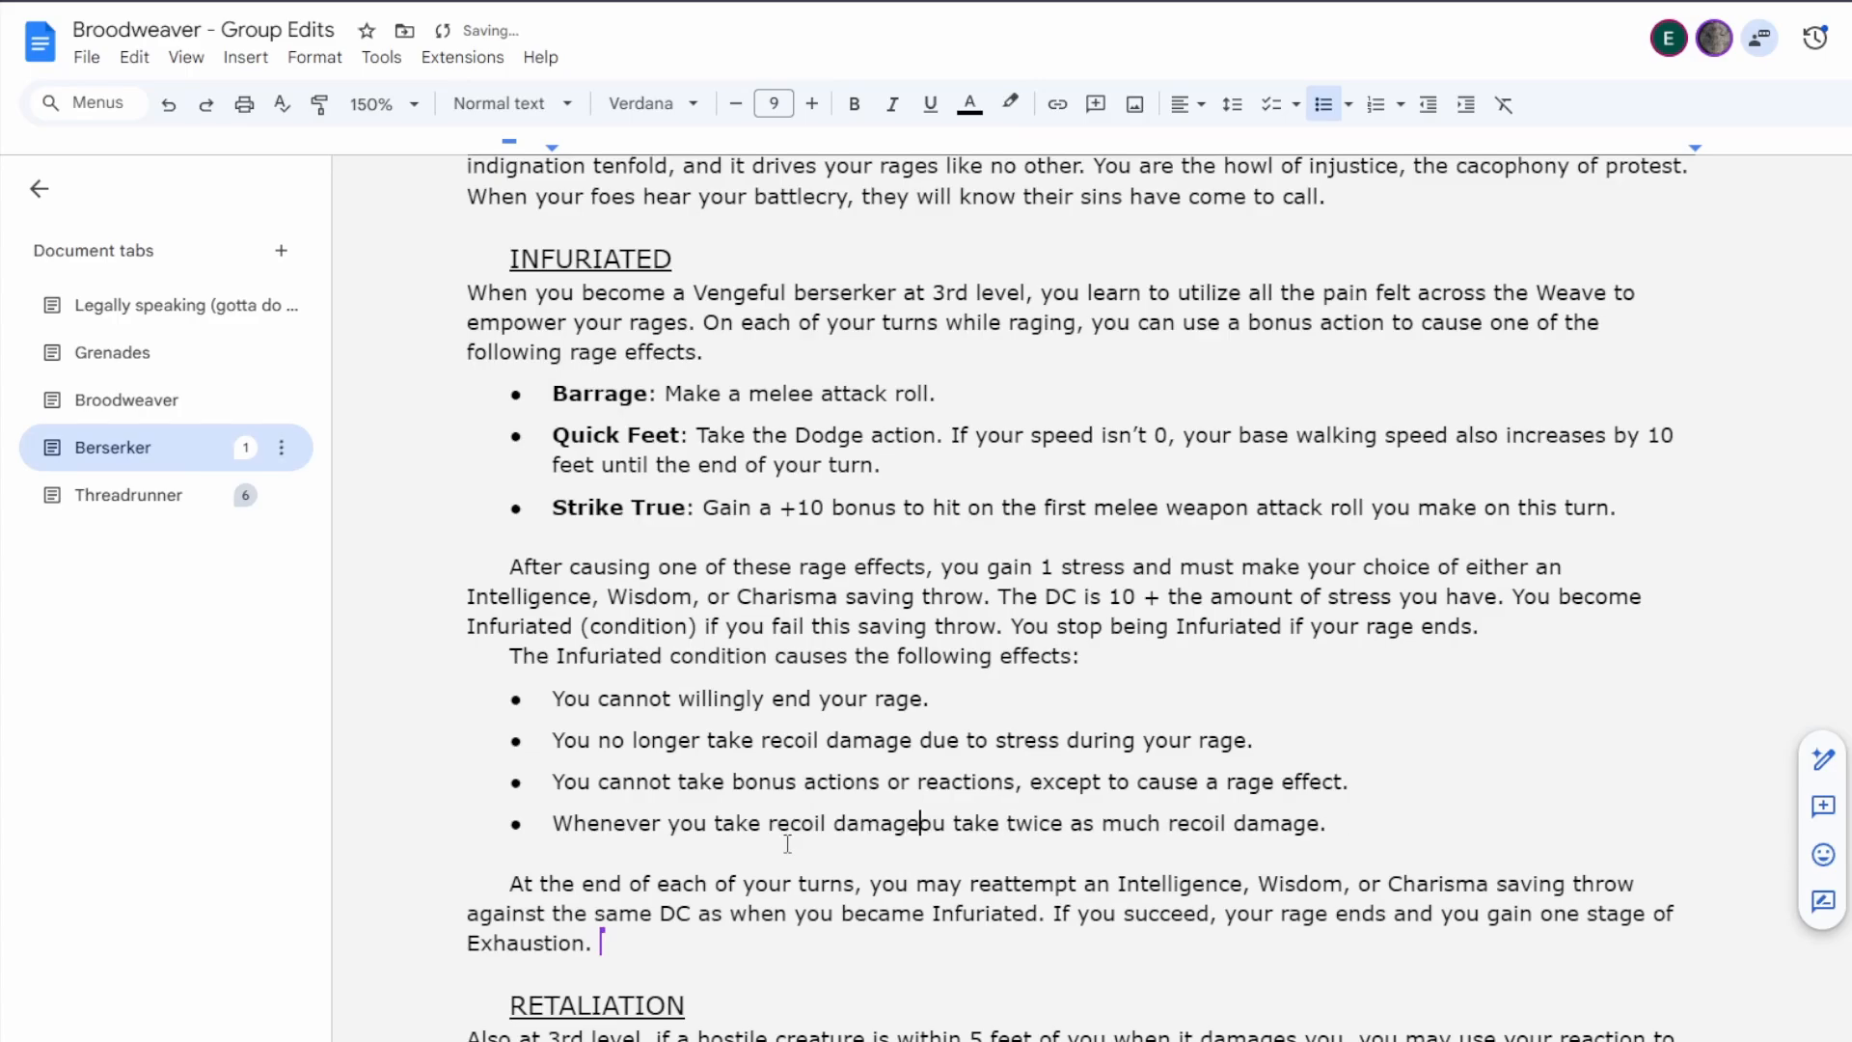
pyautogui.write('due to stress, ')
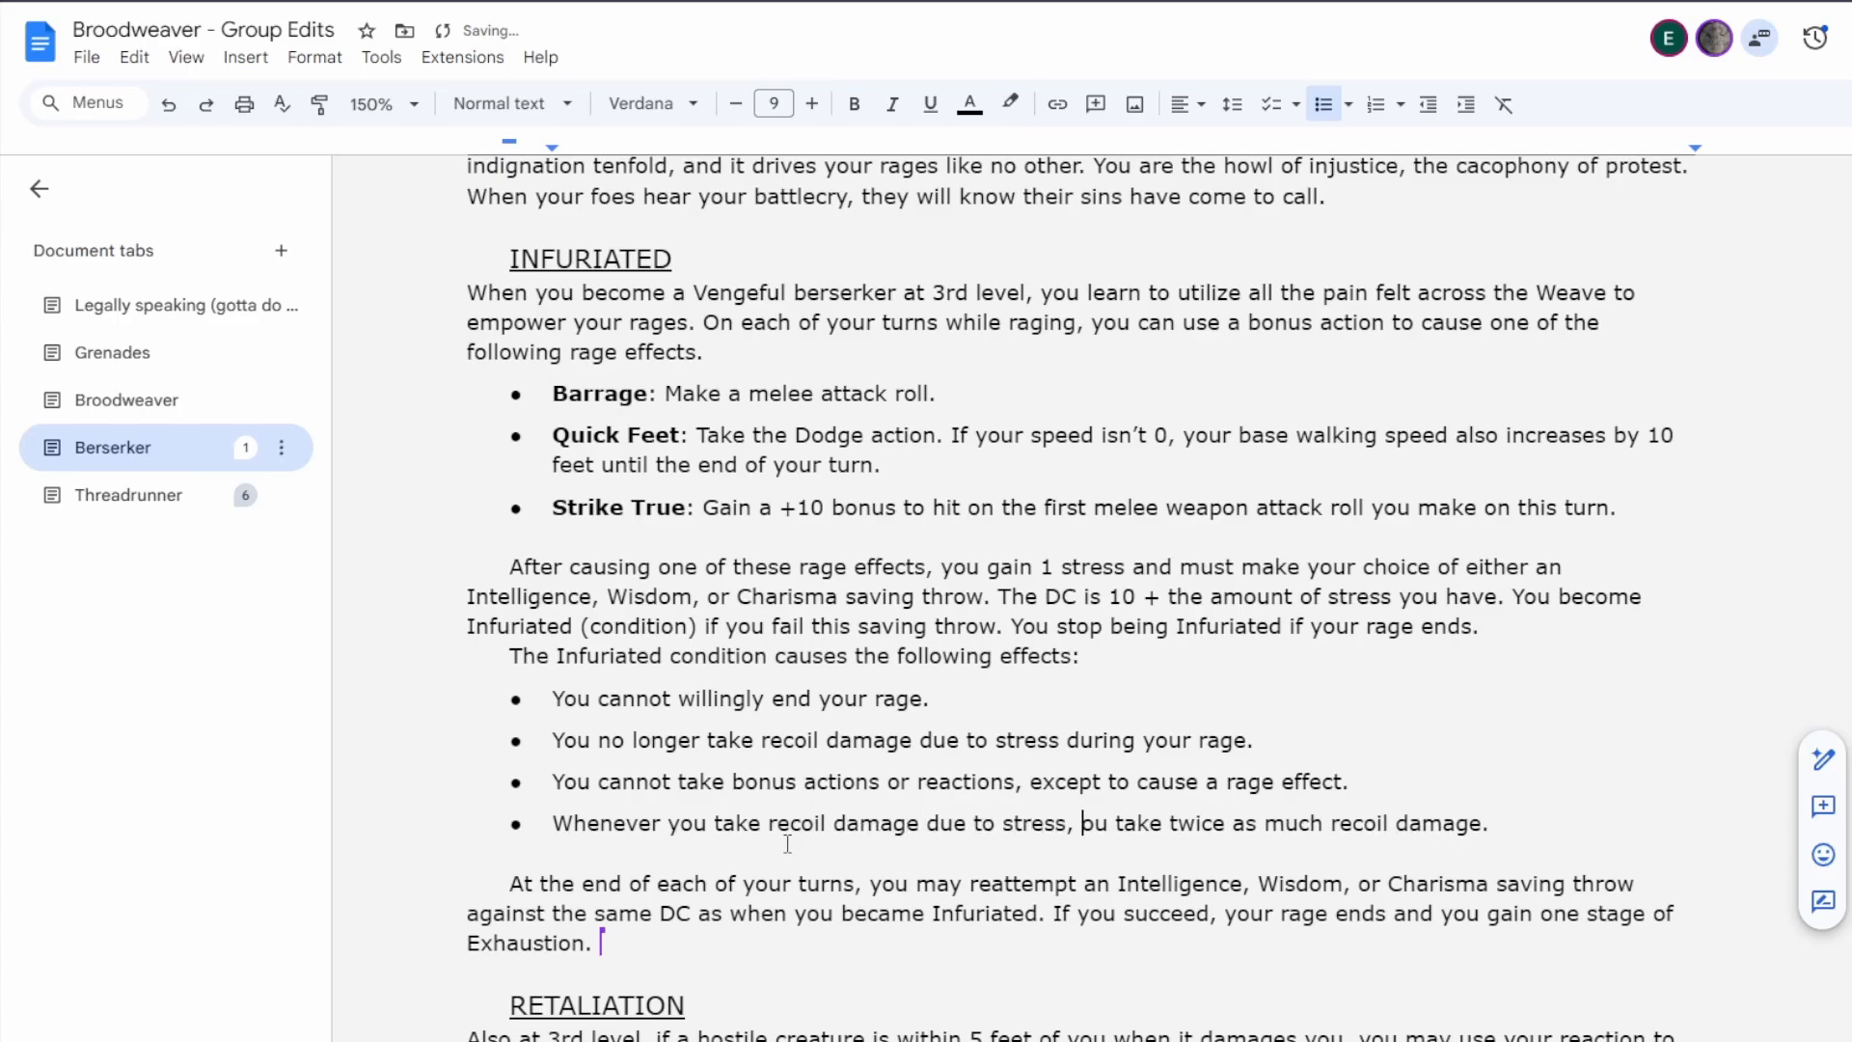
pyautogui.write('y')
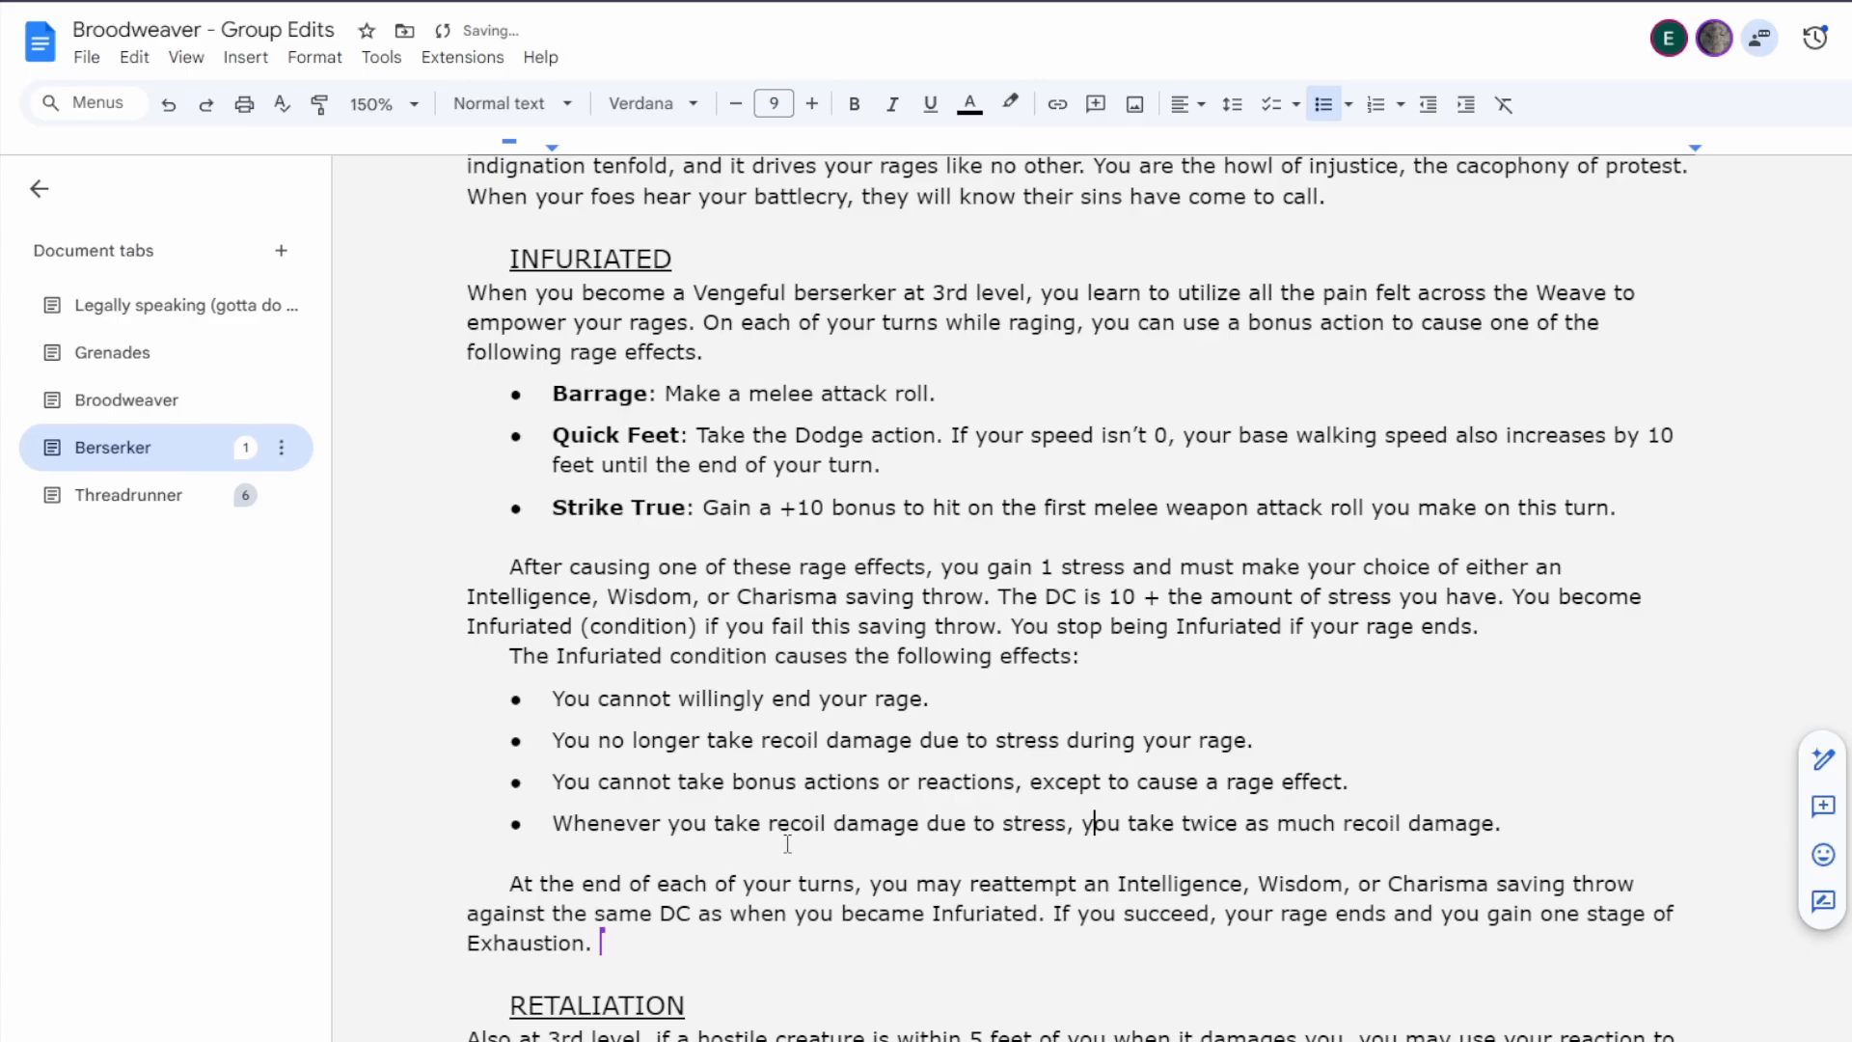
# Change "cannot" to "can't" in the Infuriated bullet about bonus actions or reactions.
pyautogui.press('End')
pyautogui.doubleClick(622, 784)
pyautogui.write("can't")
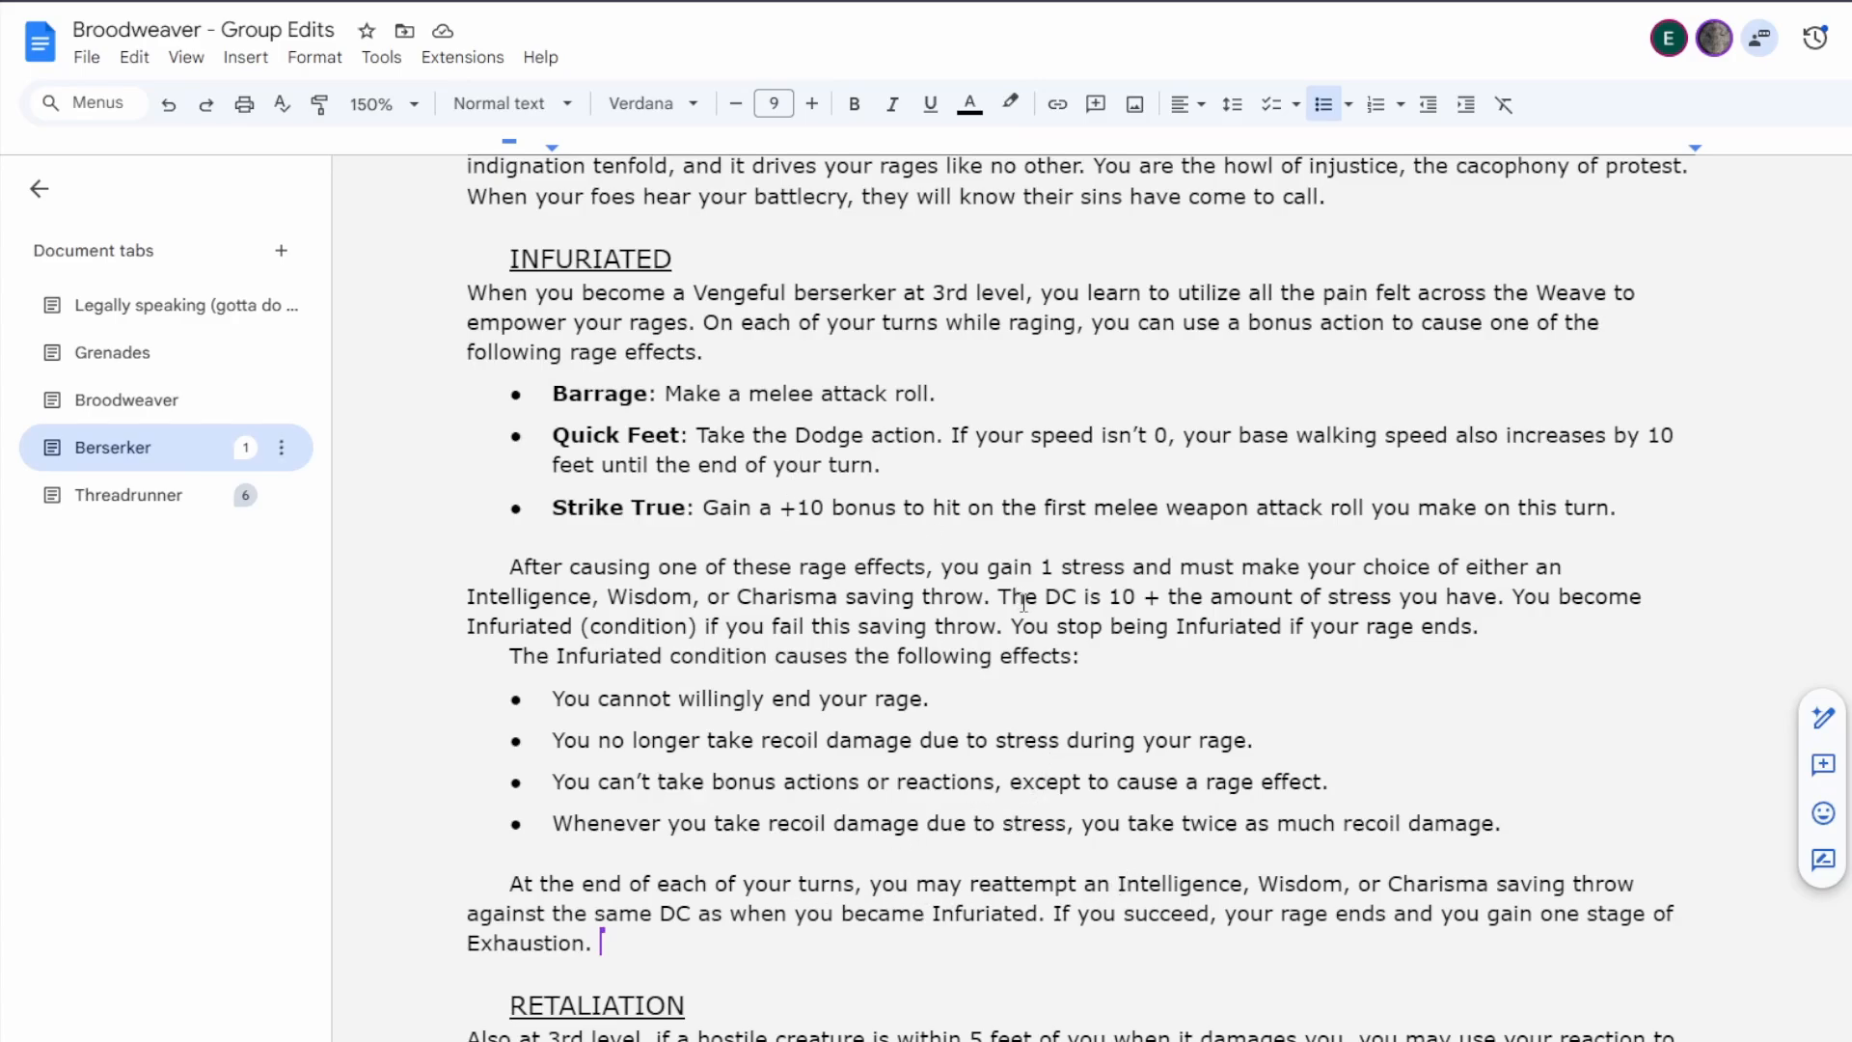
# In the end-of-turn paragraph, replace "the same DC as when you became Infuriated" with "a DC of 10 + the amount of stress you have".
pyautogui.moveTo(1044, 597); pyautogui.dragTo(1506, 600)
pyautogui.hotkey('ctrl', 'c')
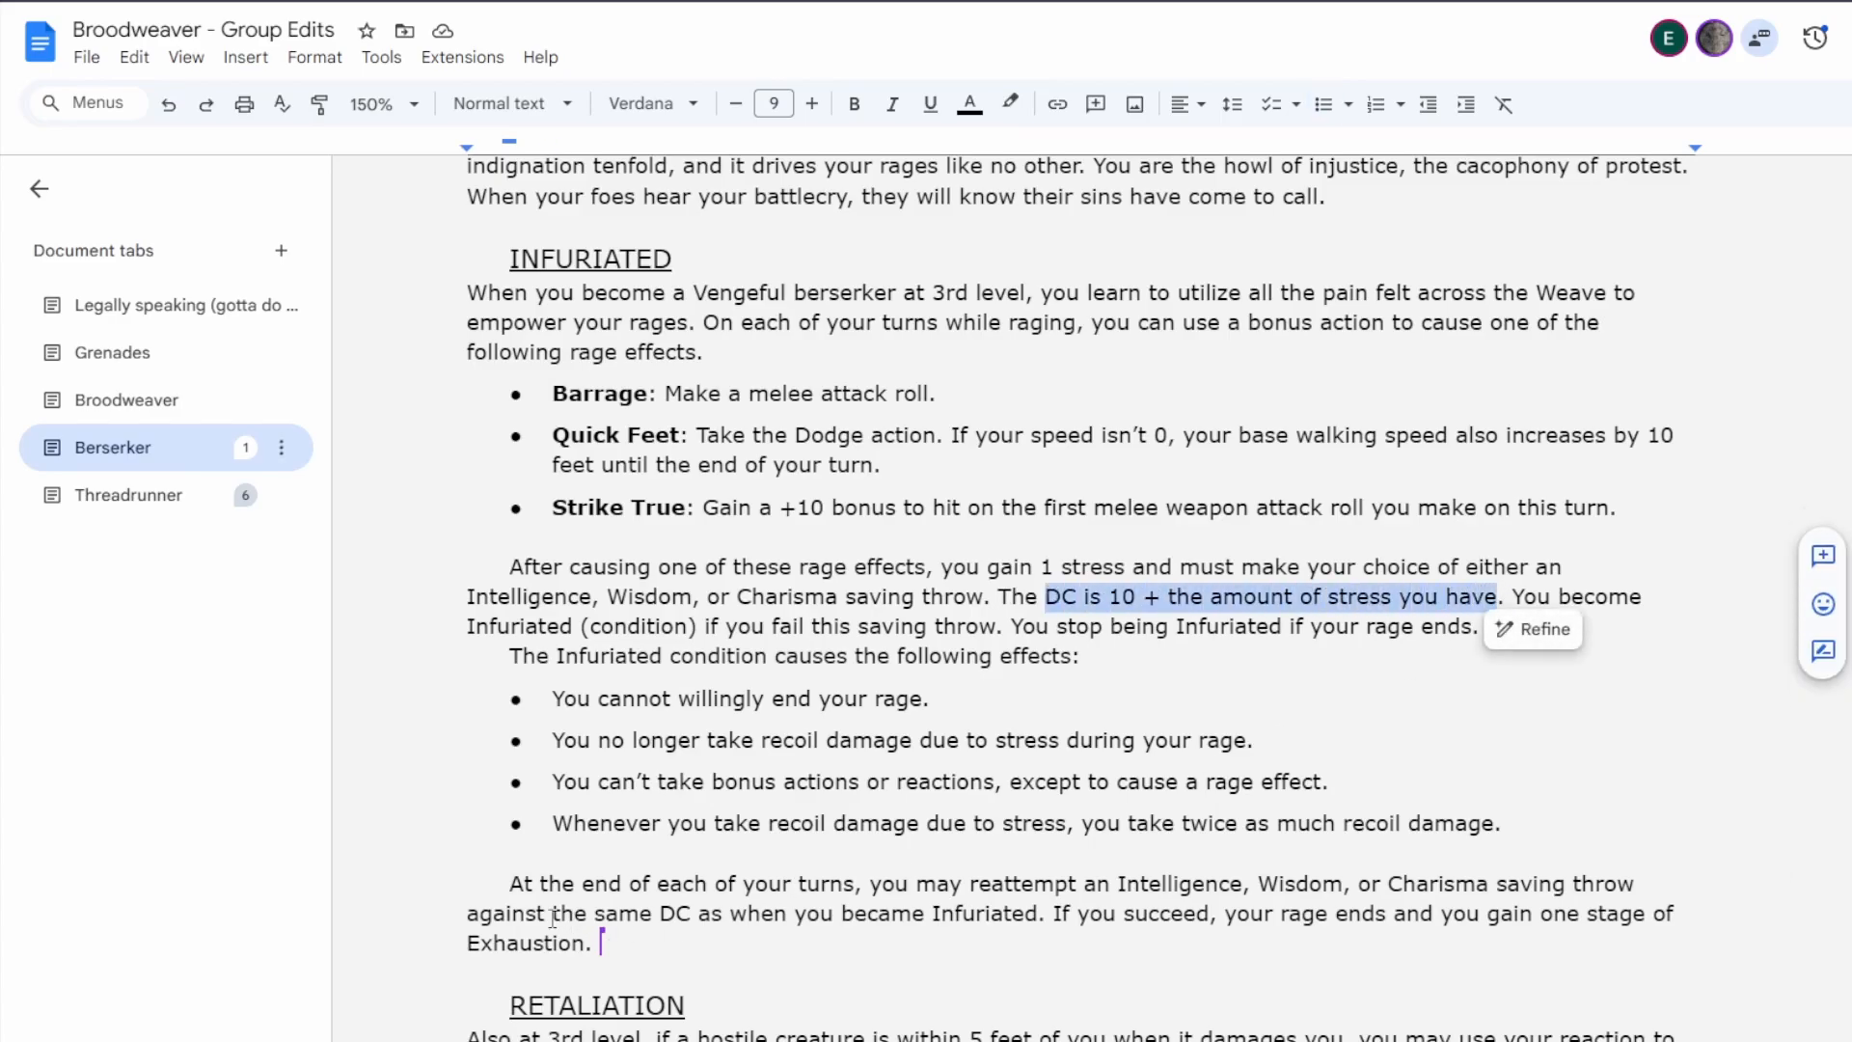
pyautogui.moveTo(552, 915); pyautogui.dragTo(1042, 926)
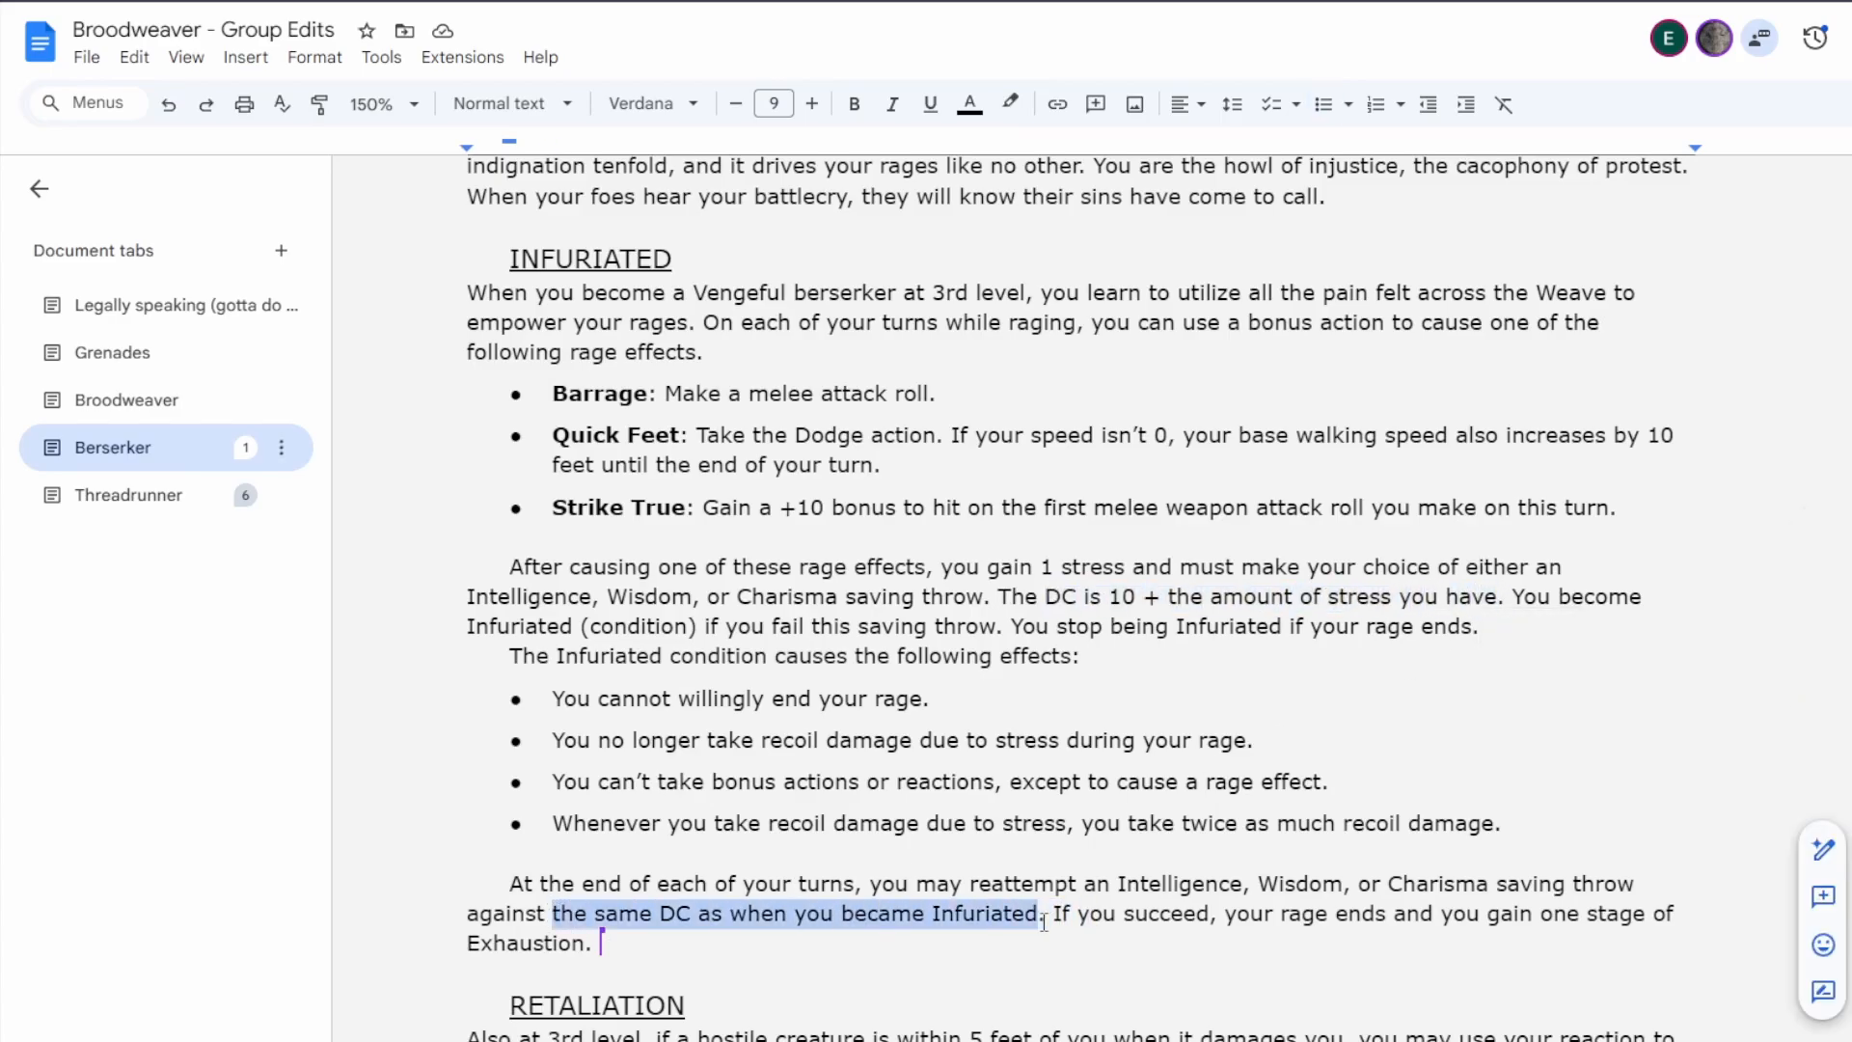
pyautogui.write('a')
pyautogui.hotkey('ctrl', 'v')
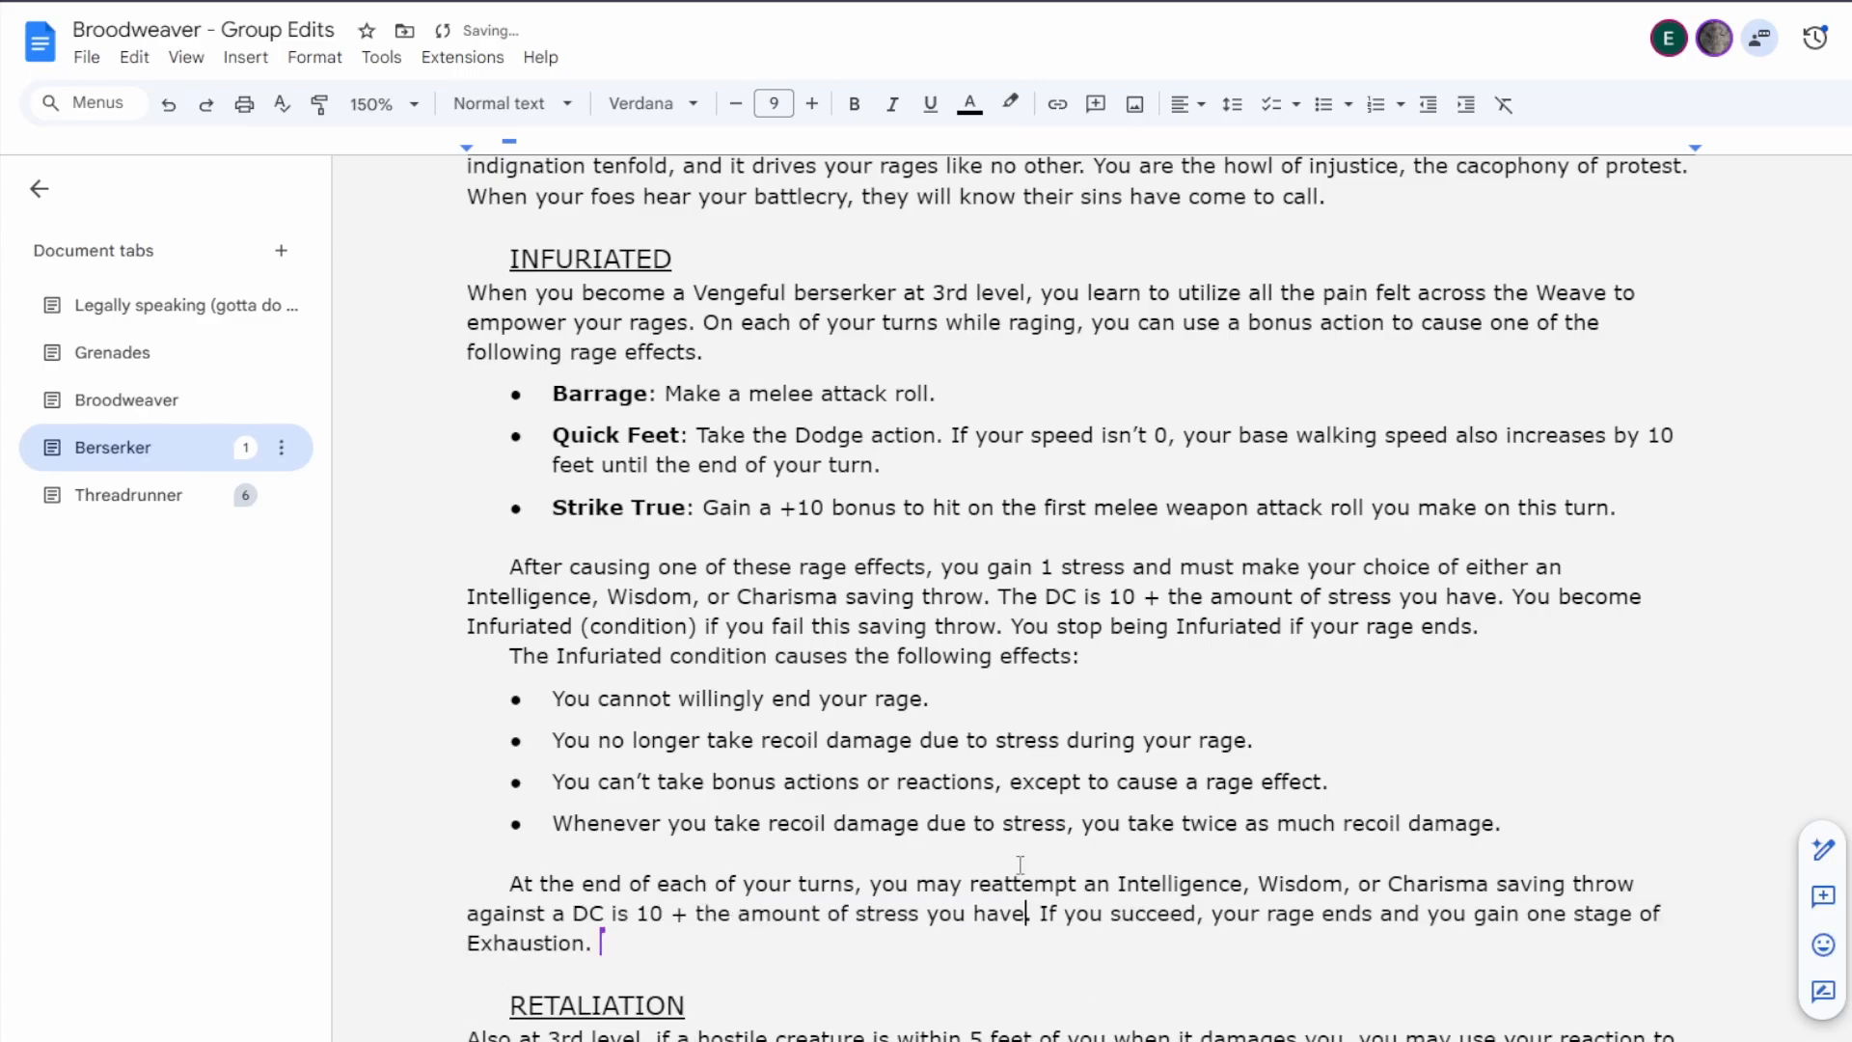
pyautogui.click(611, 911)
pyautogui.press('Delete')
pyautogui.press('Delete')
pyautogui.press('Delete')
pyautogui.write('of')
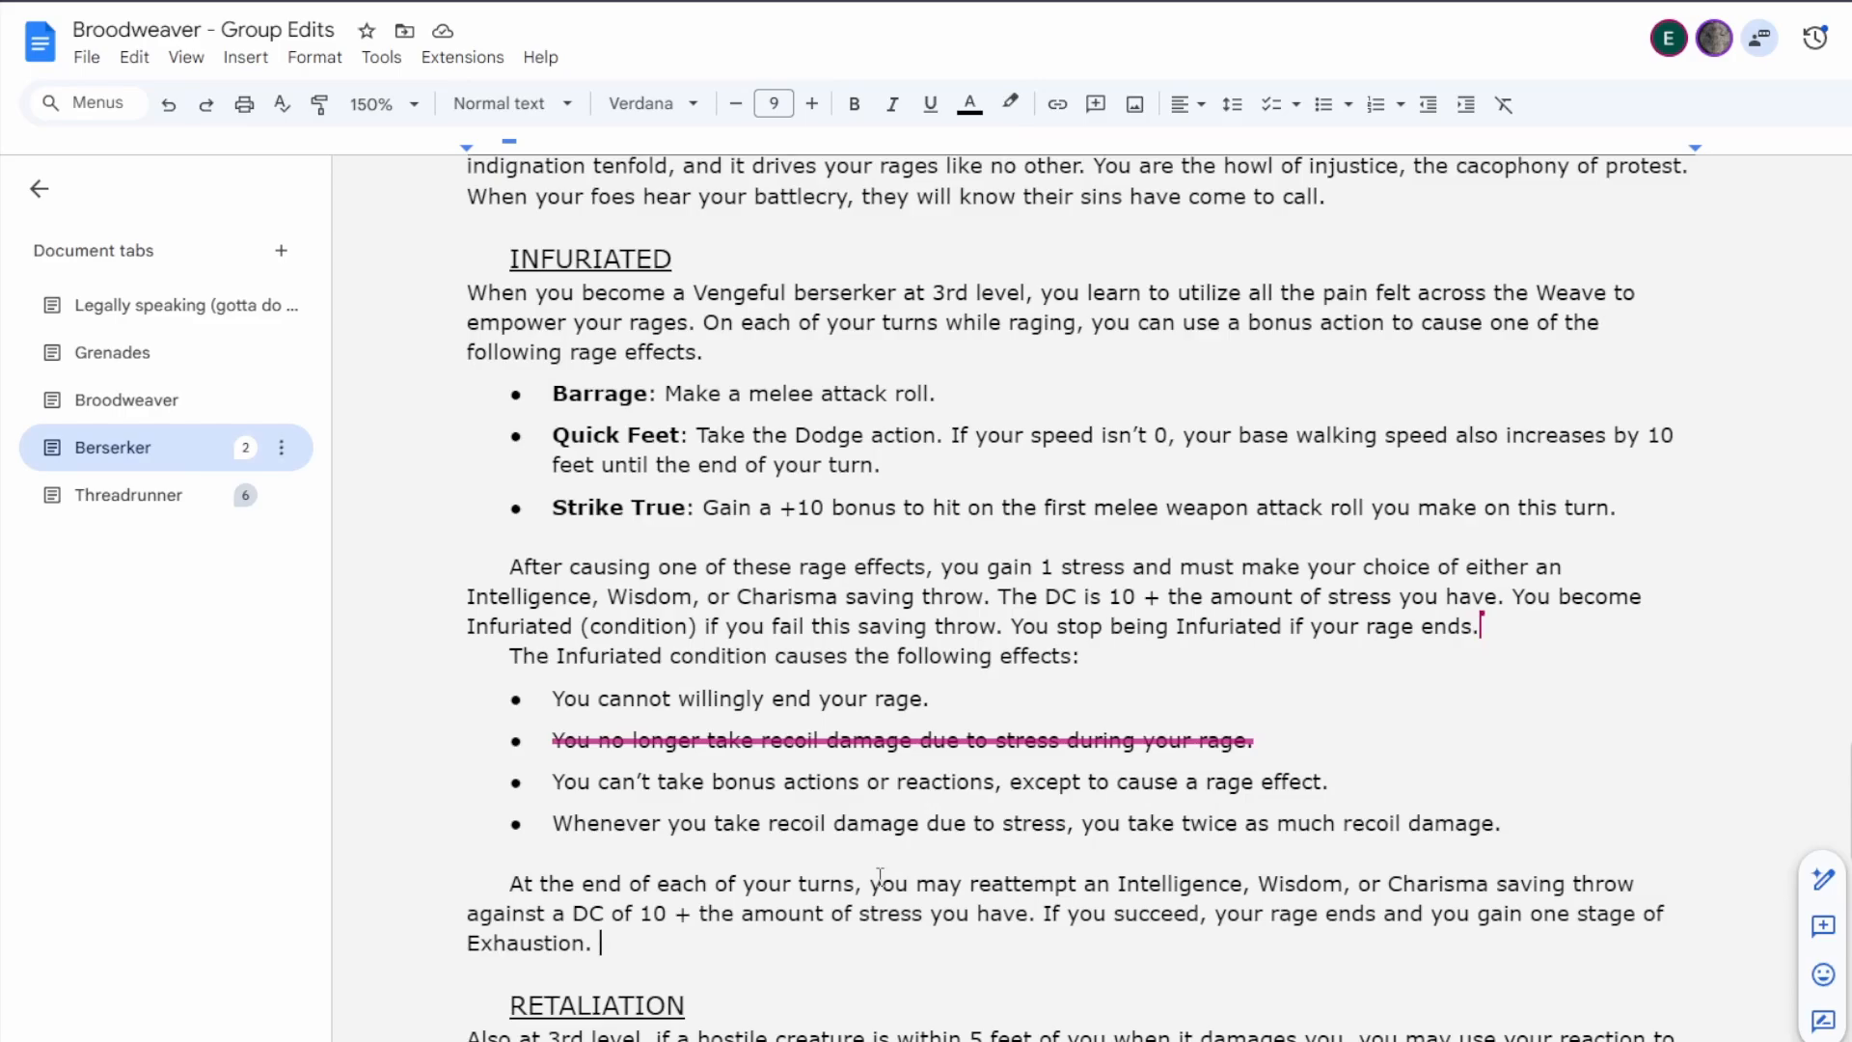
# Accept the suggested deletion of "You no longer take recoil damage due to stress during your rage." and remove the leftover empty bullet.
pyautogui.click(1840, 675)
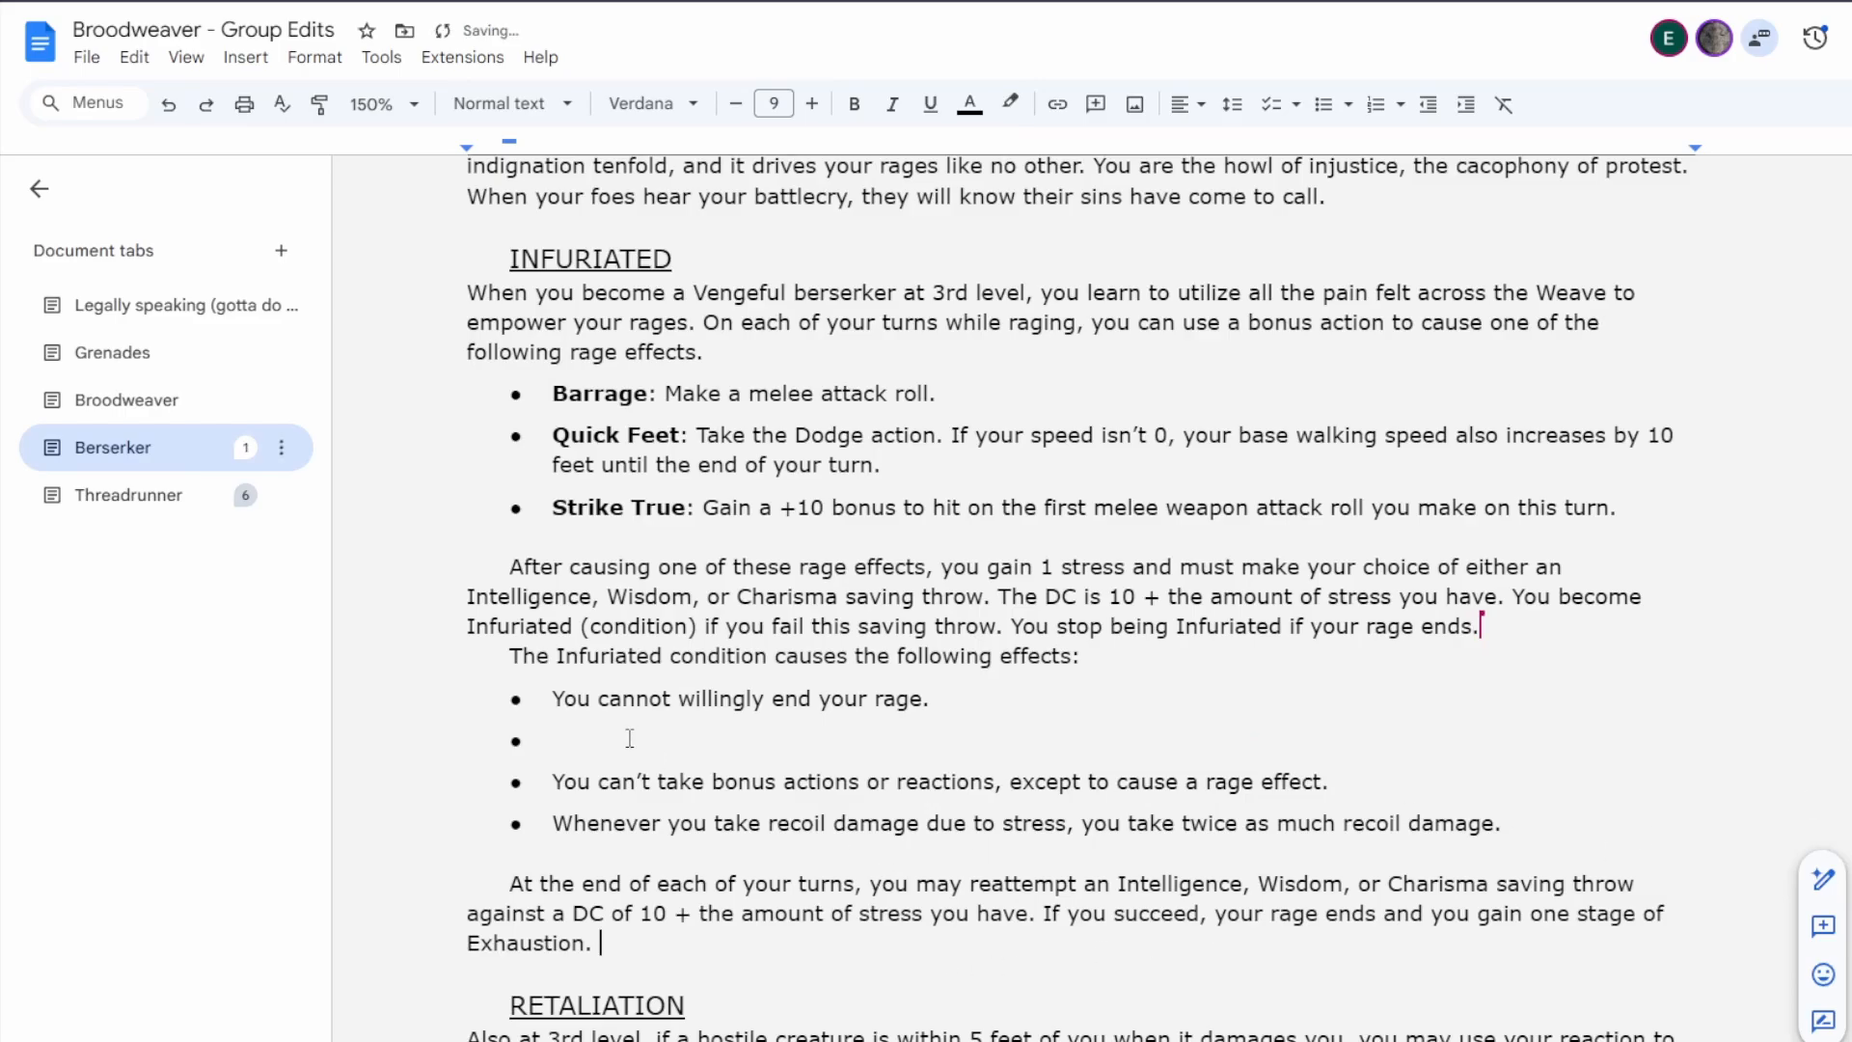
pyautogui.click(629, 738)
pyautogui.press('BackSpace')
pyautogui.press('BackSpace')
pyautogui.press('BackSpace')
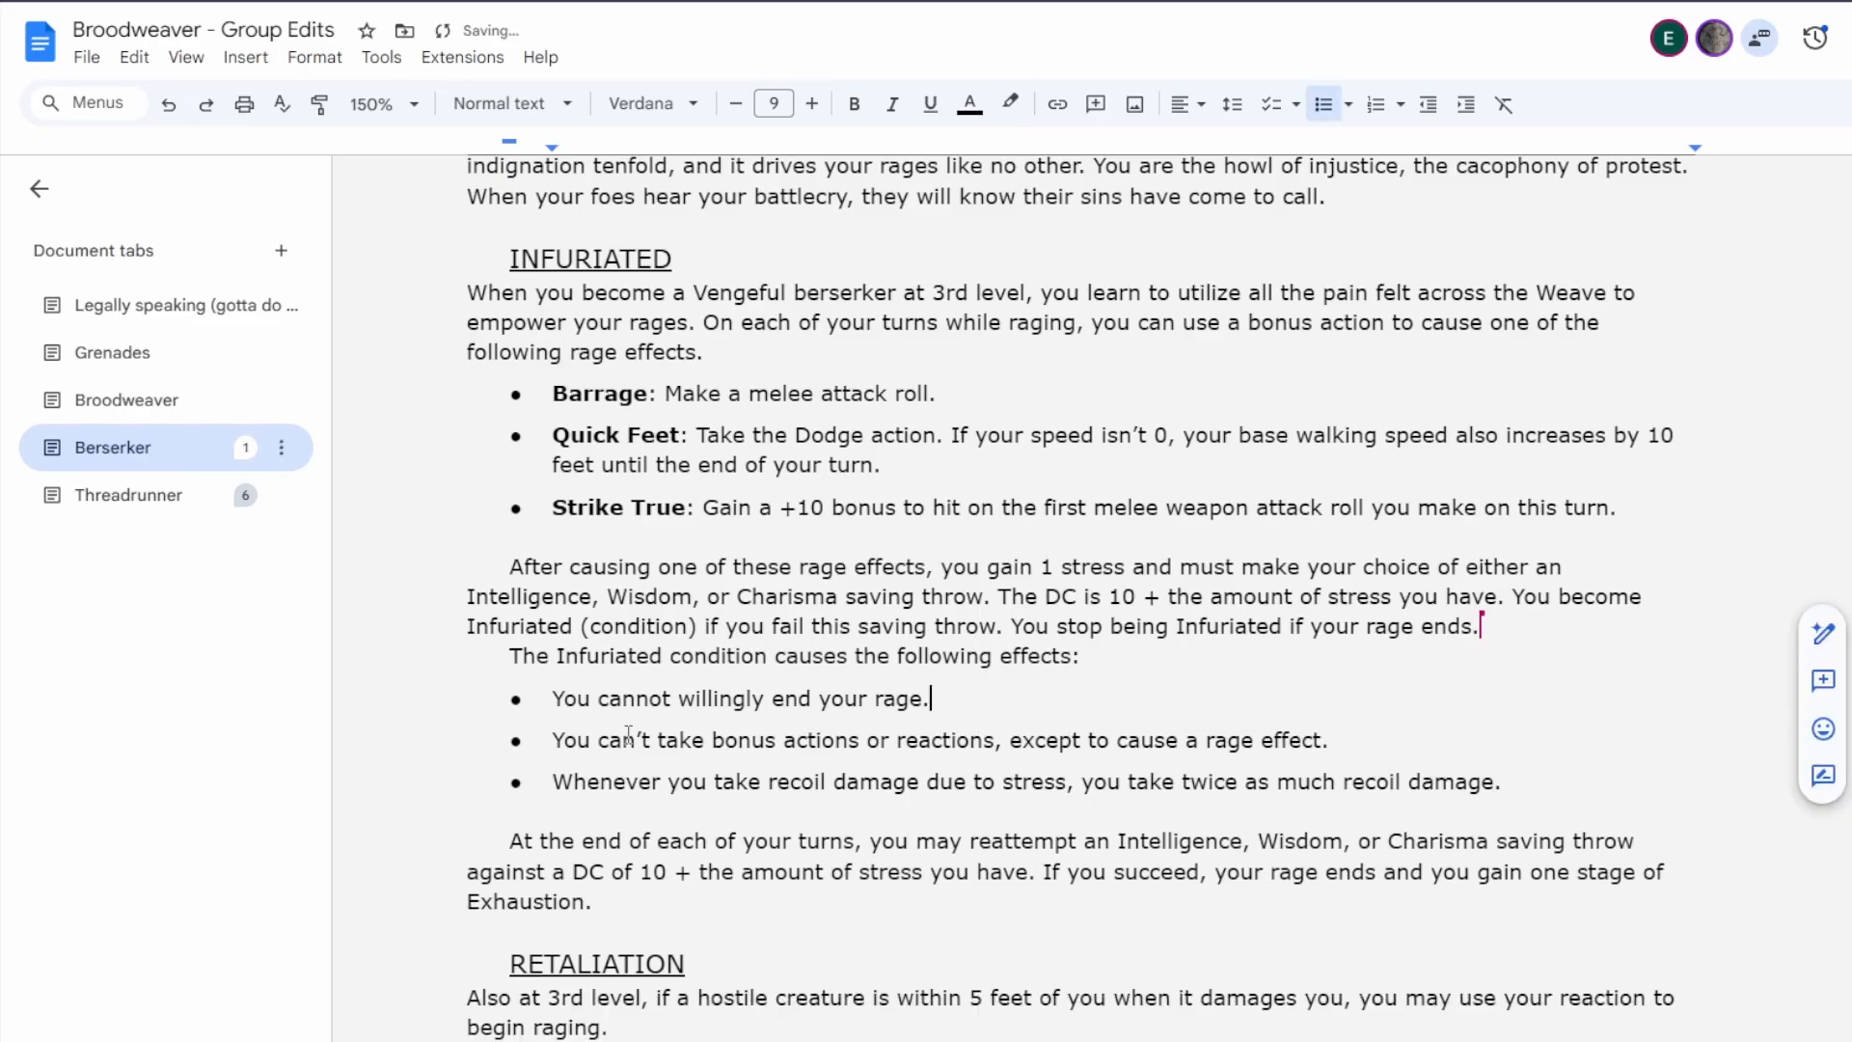
pyautogui.click(1508, 781)
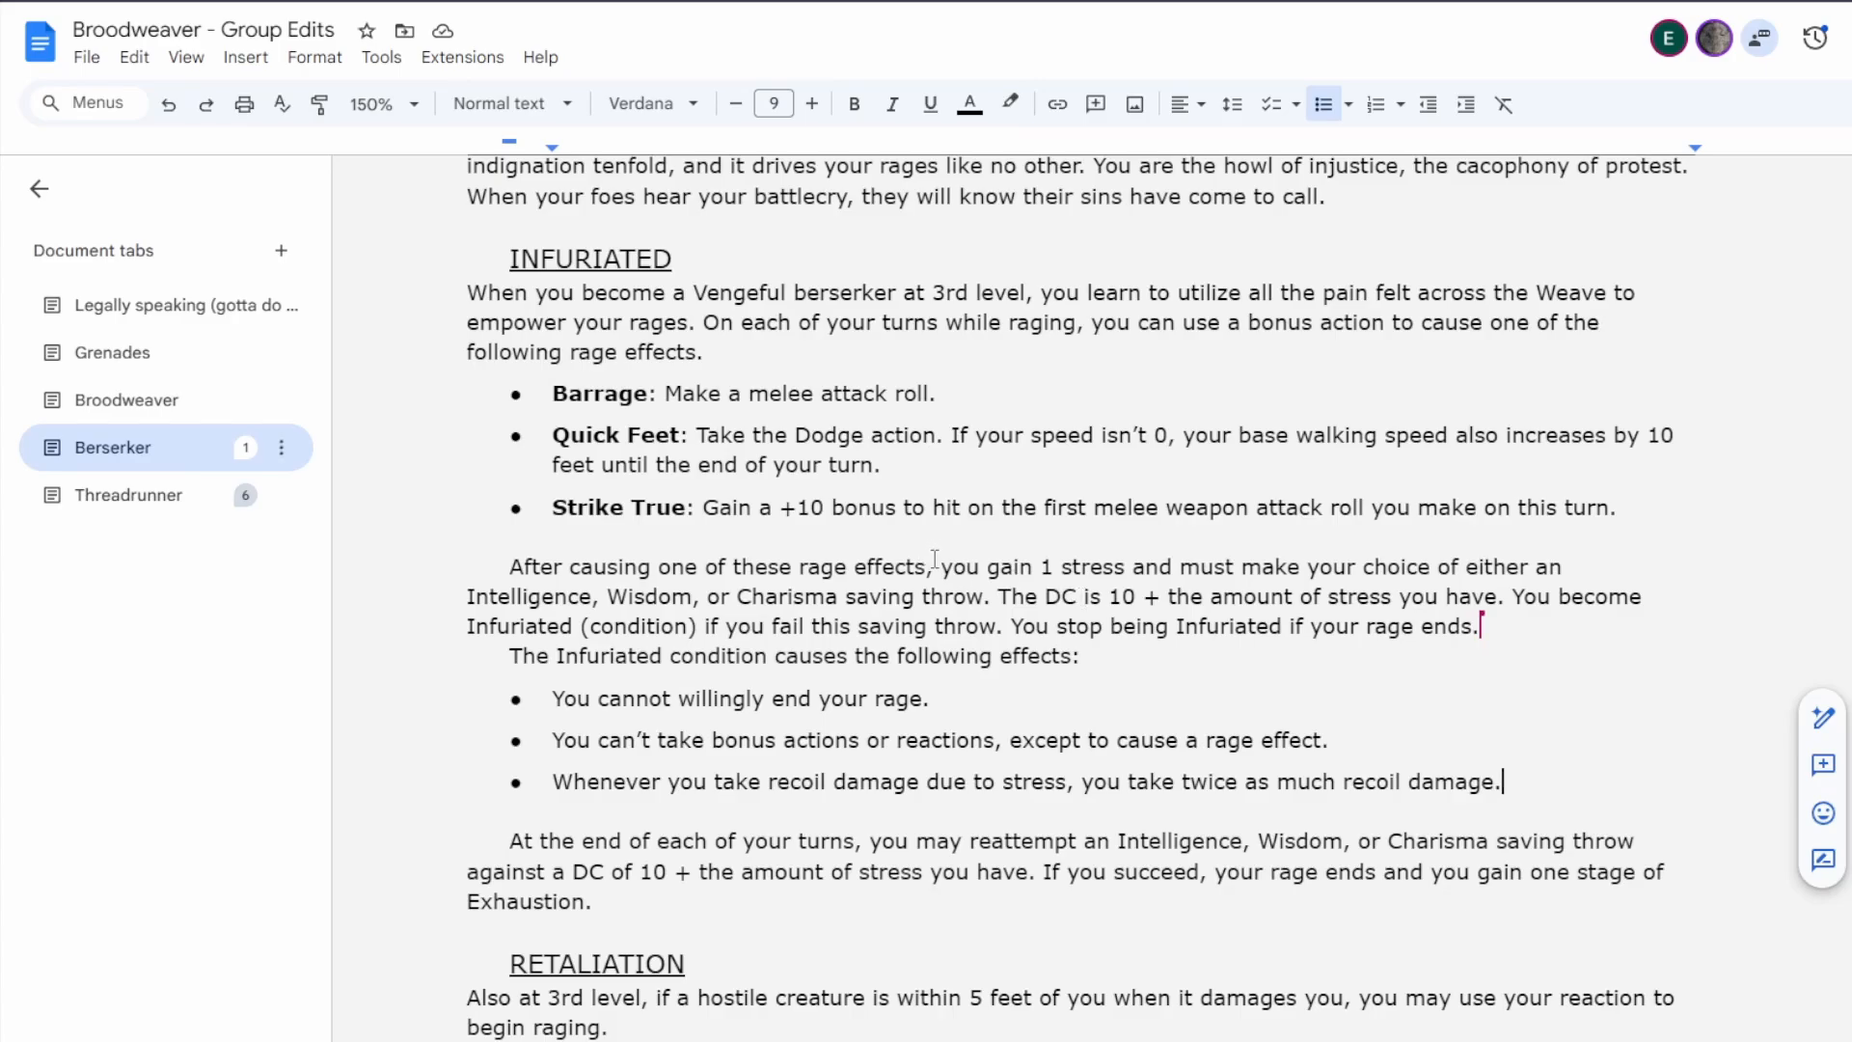
# Review the features after Infuriated and continue into the Fury of the Thousands section.
pyautogui.scroll(-7, 934, 559)
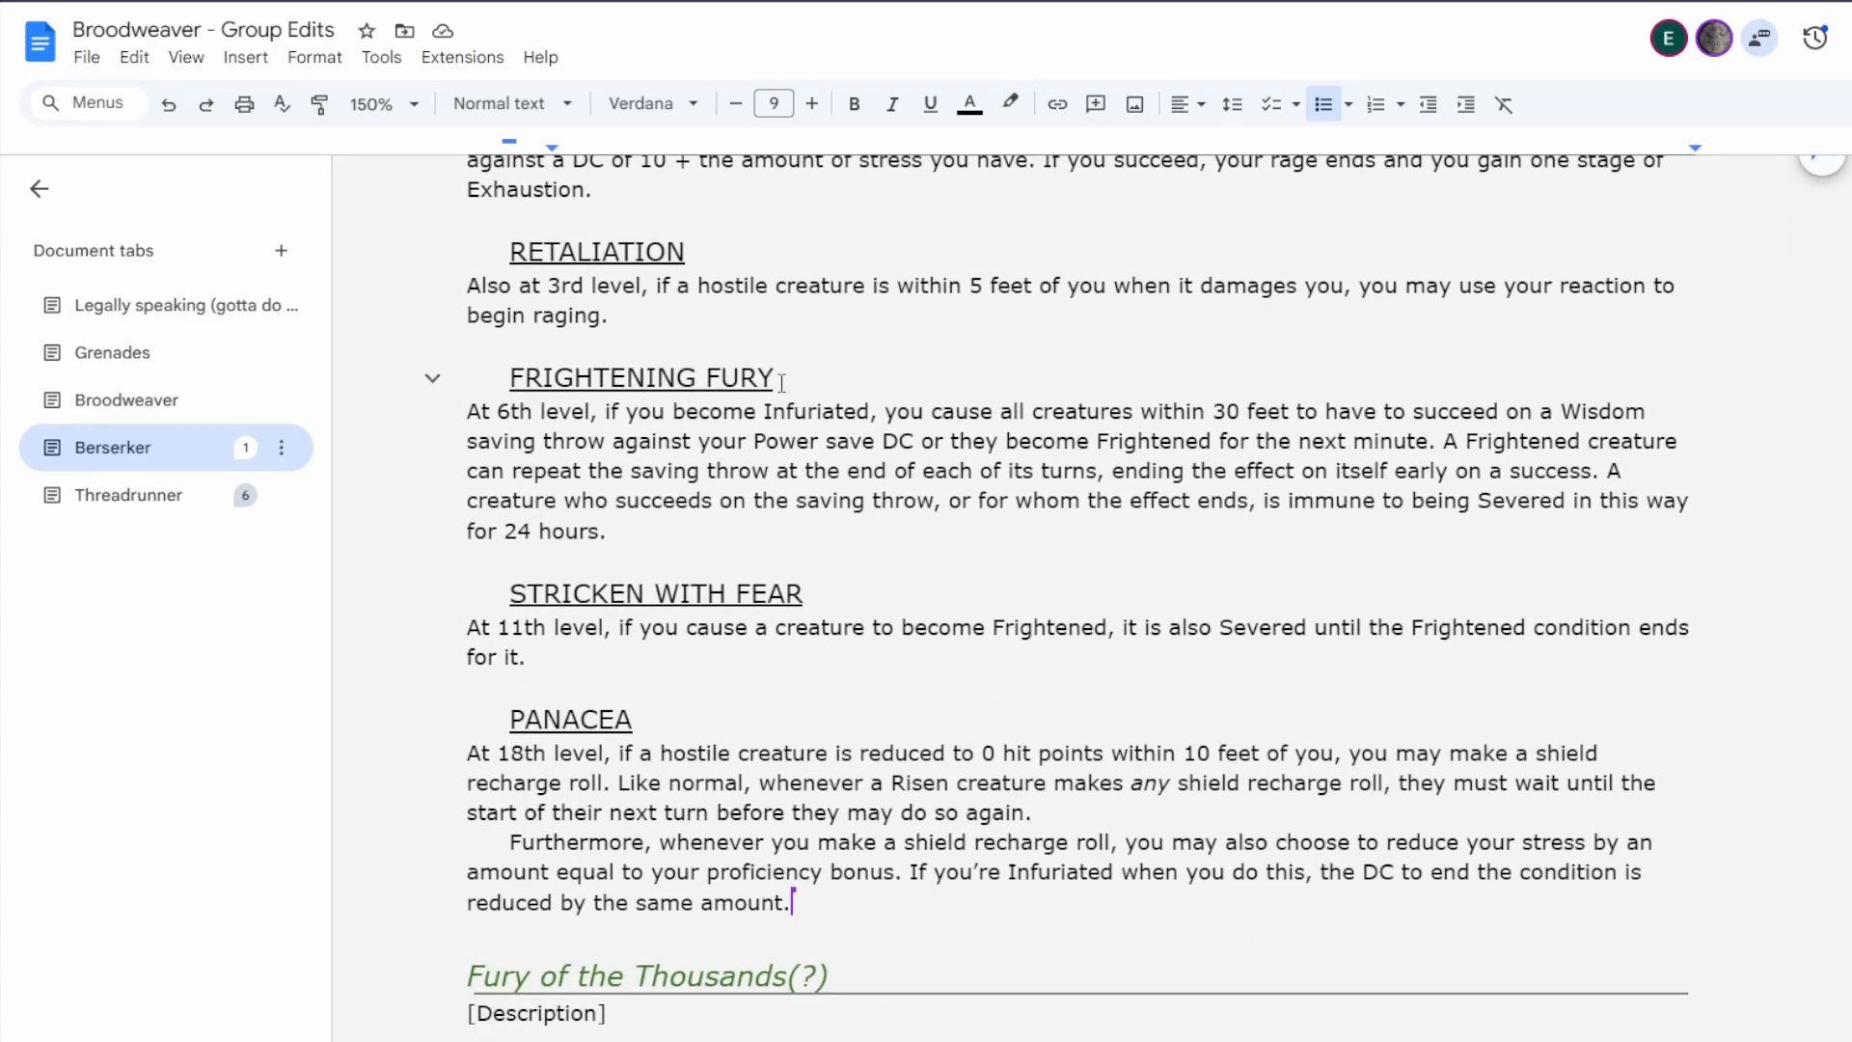
pyautogui.scroll(-8, 1119, 753)
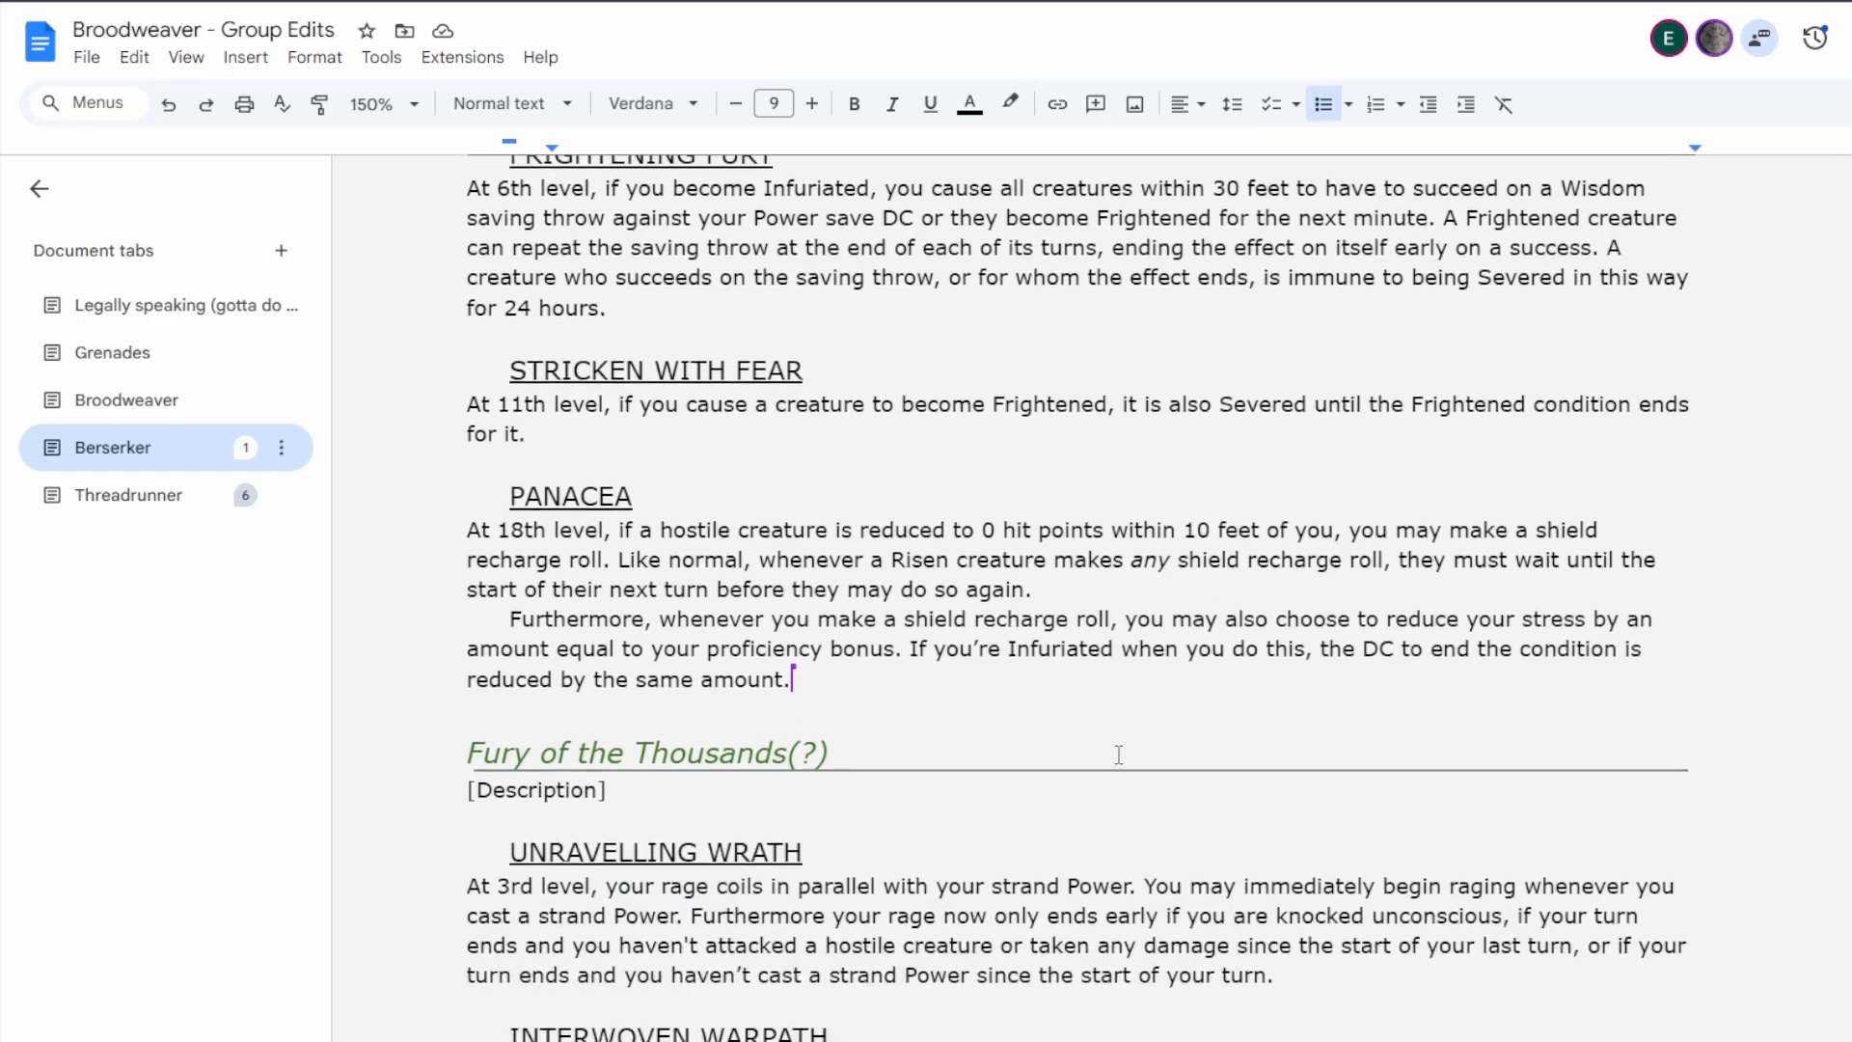
pyautogui.scroll(8, 1102, 726)
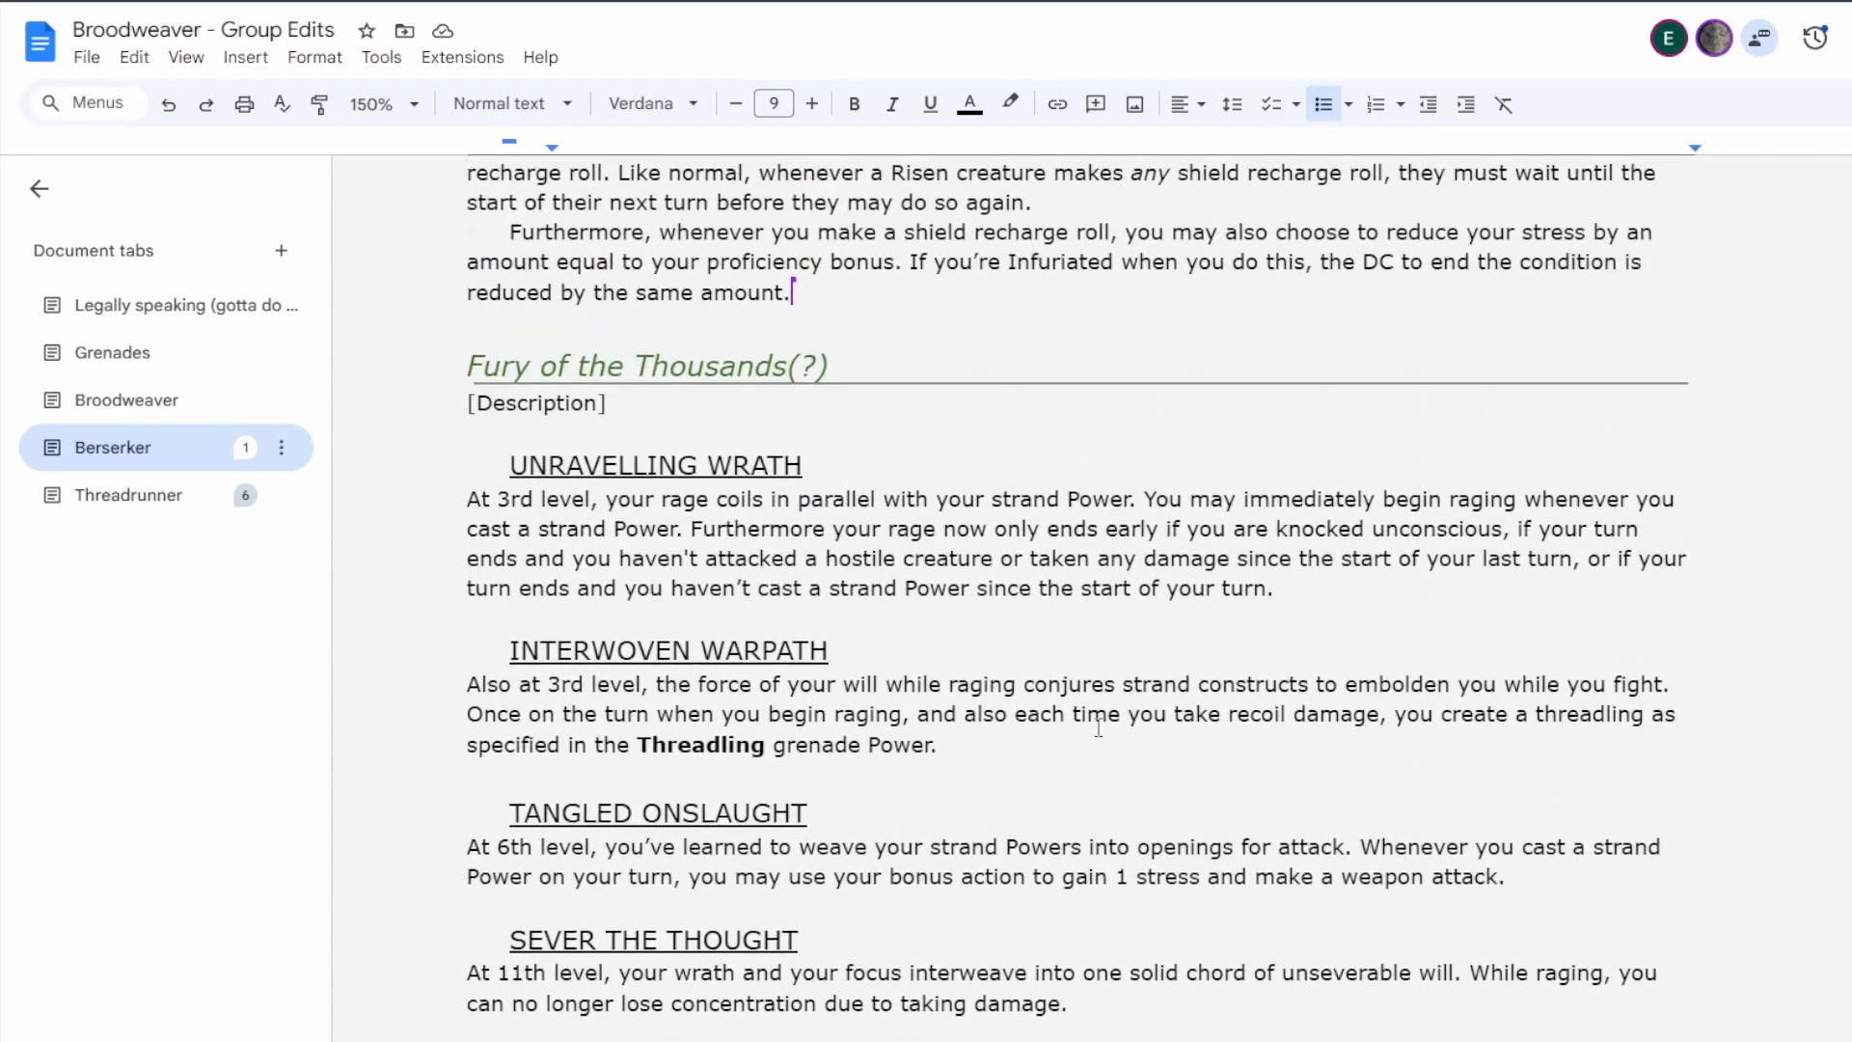
pyautogui.scroll(-7, 1098, 727)
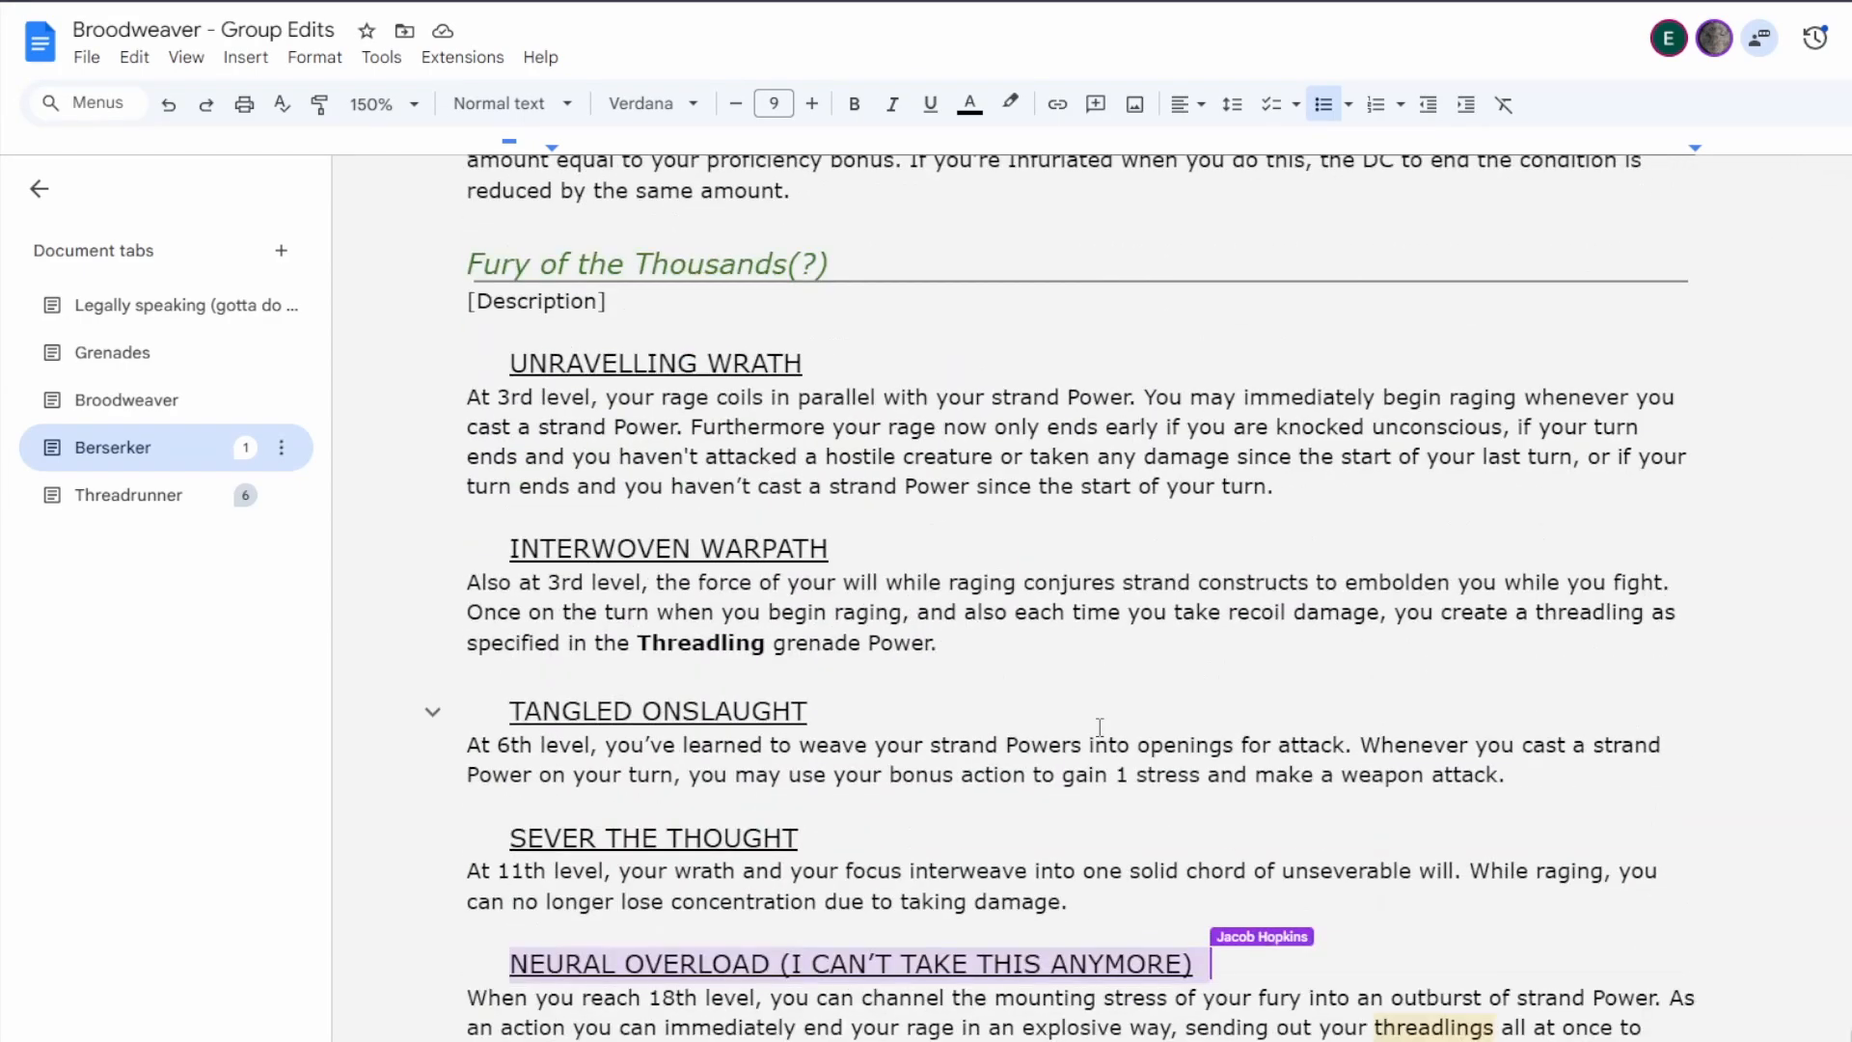
# Read through the Fury of the Thousands features, from Unravelling Wrath down to the Neural Overload text.
pyautogui.scroll(4, 1098, 725)
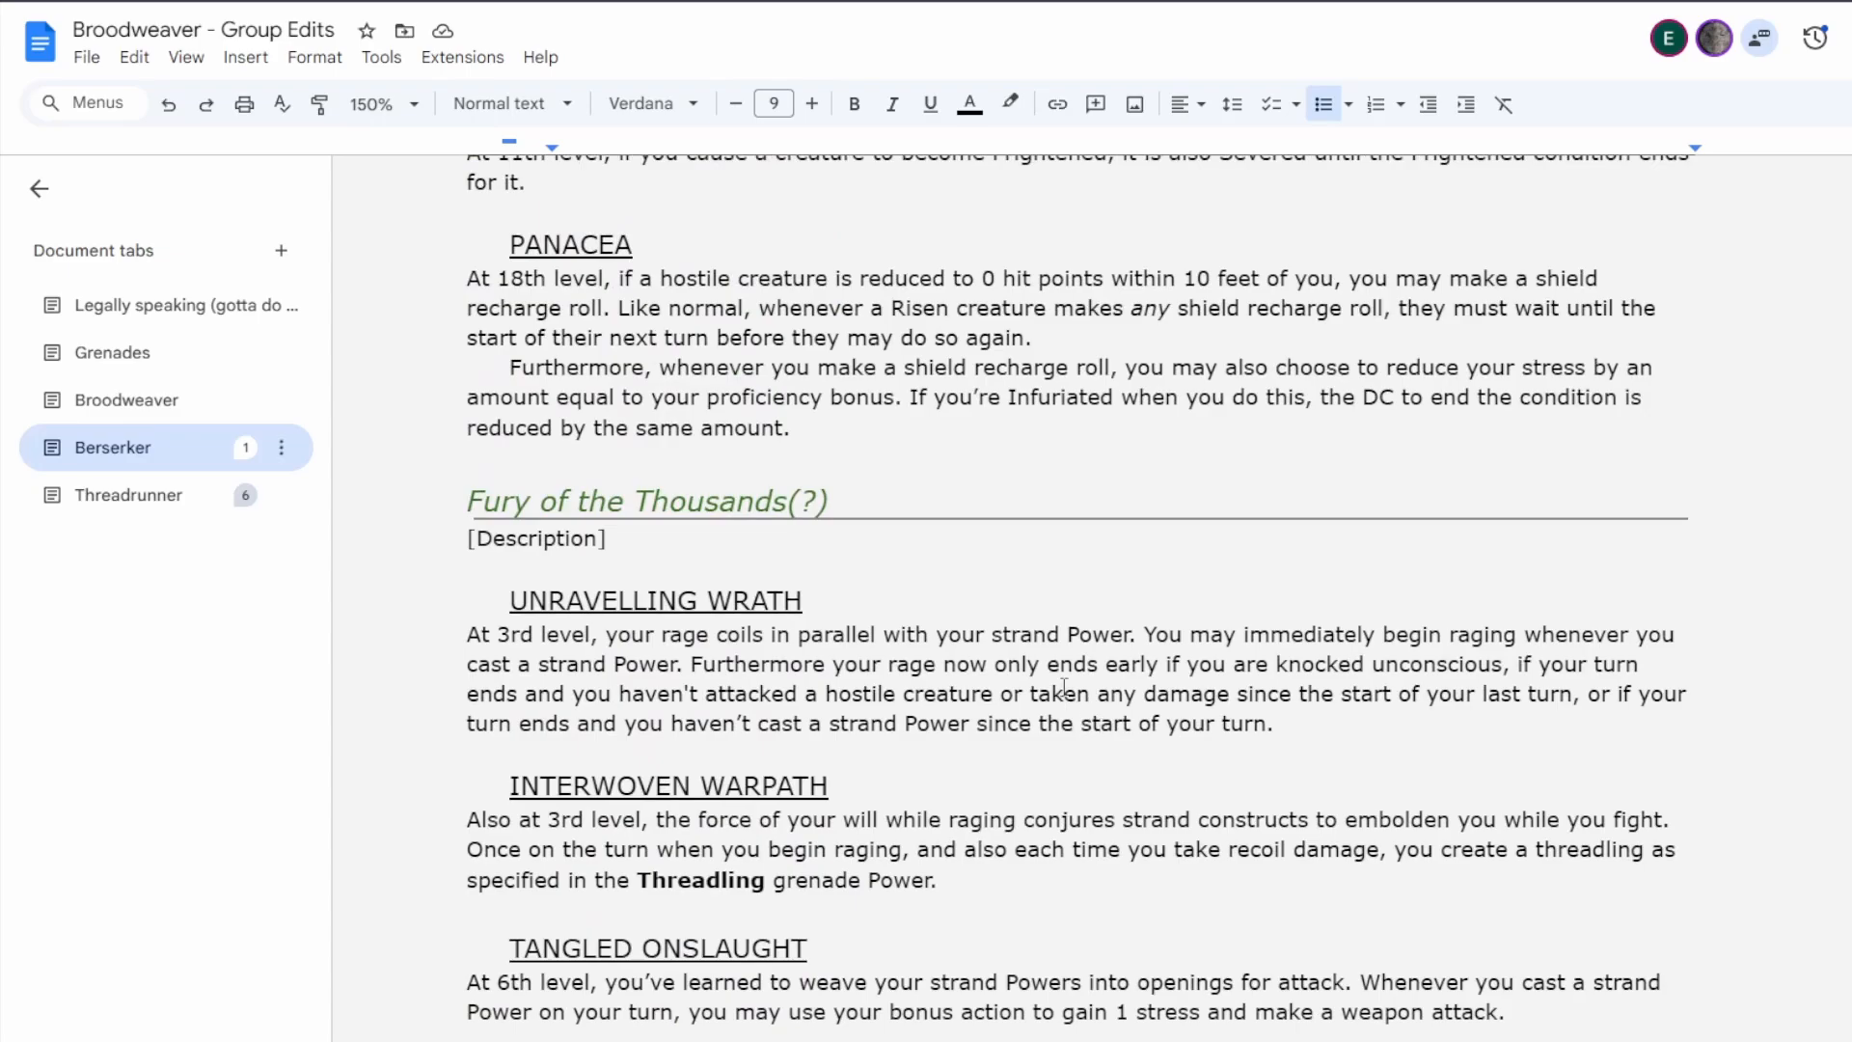
pyautogui.scroll(-4, 1063, 687)
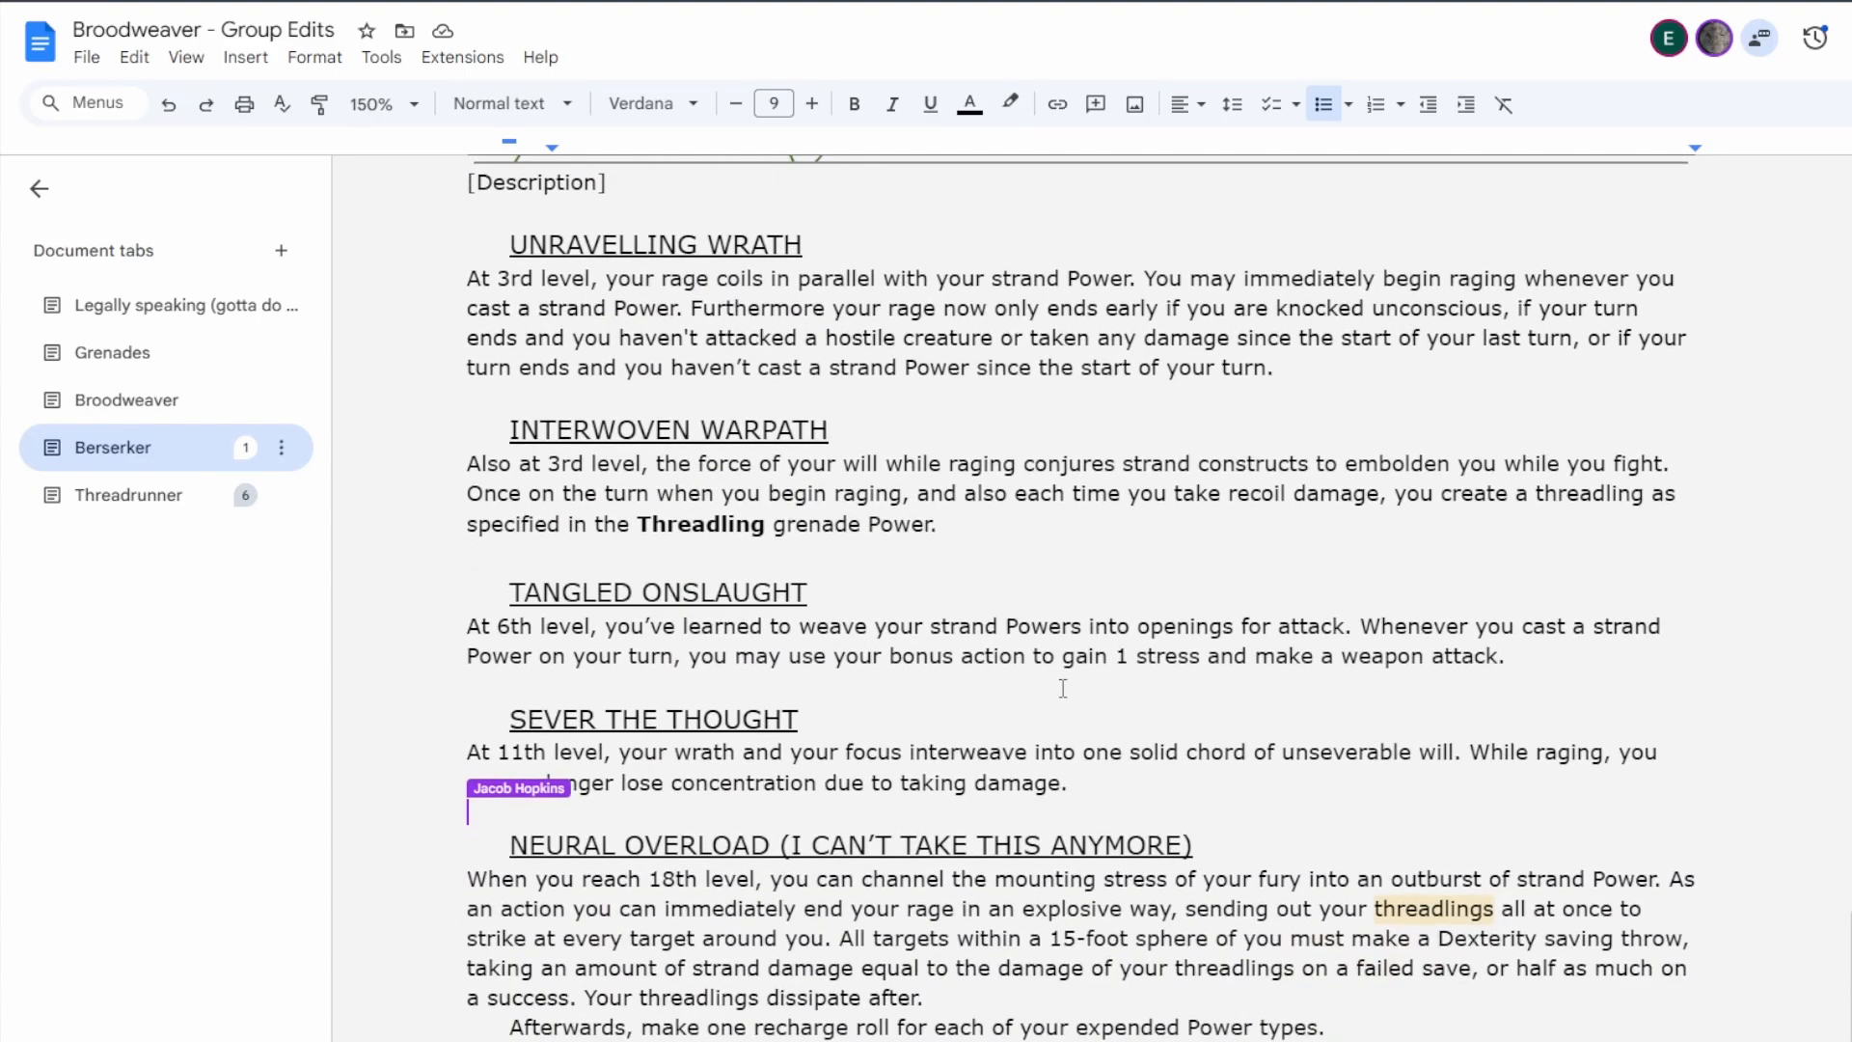
pyautogui.scroll(1, 1063, 687)
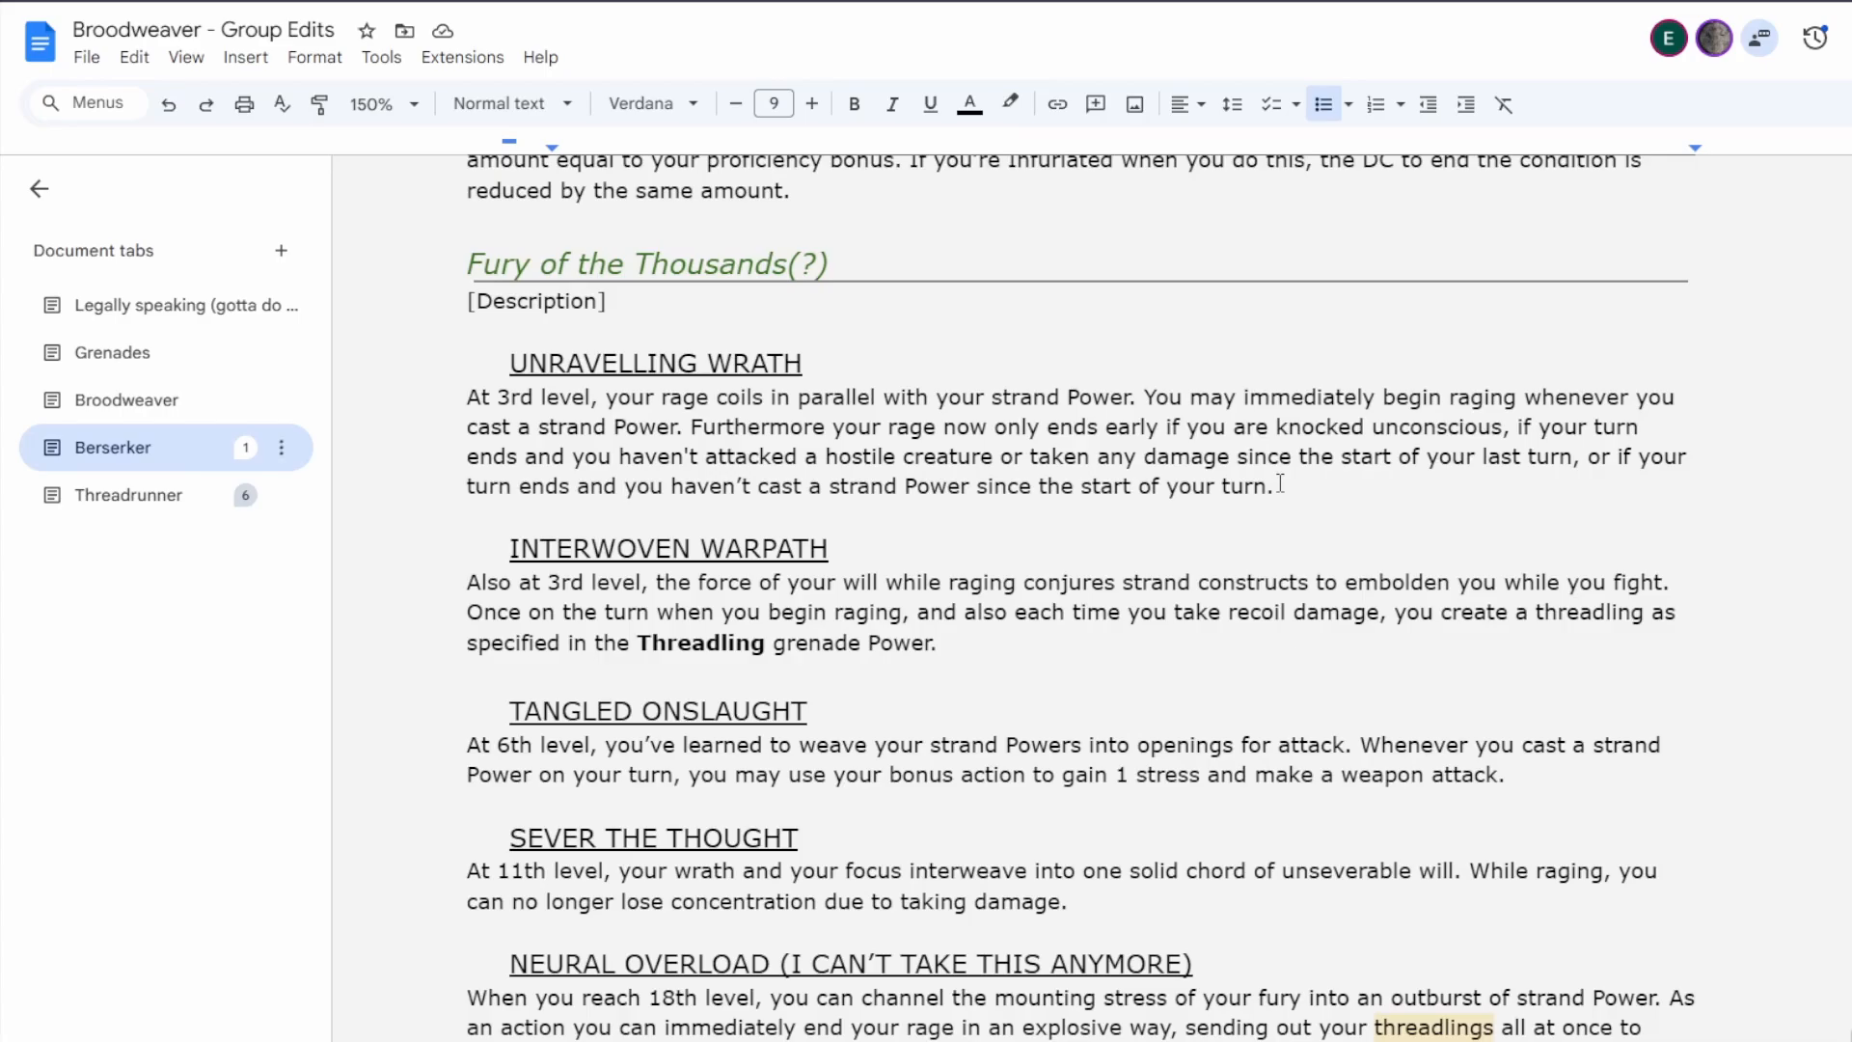
pyautogui.scroll(-1, 1292, 441)
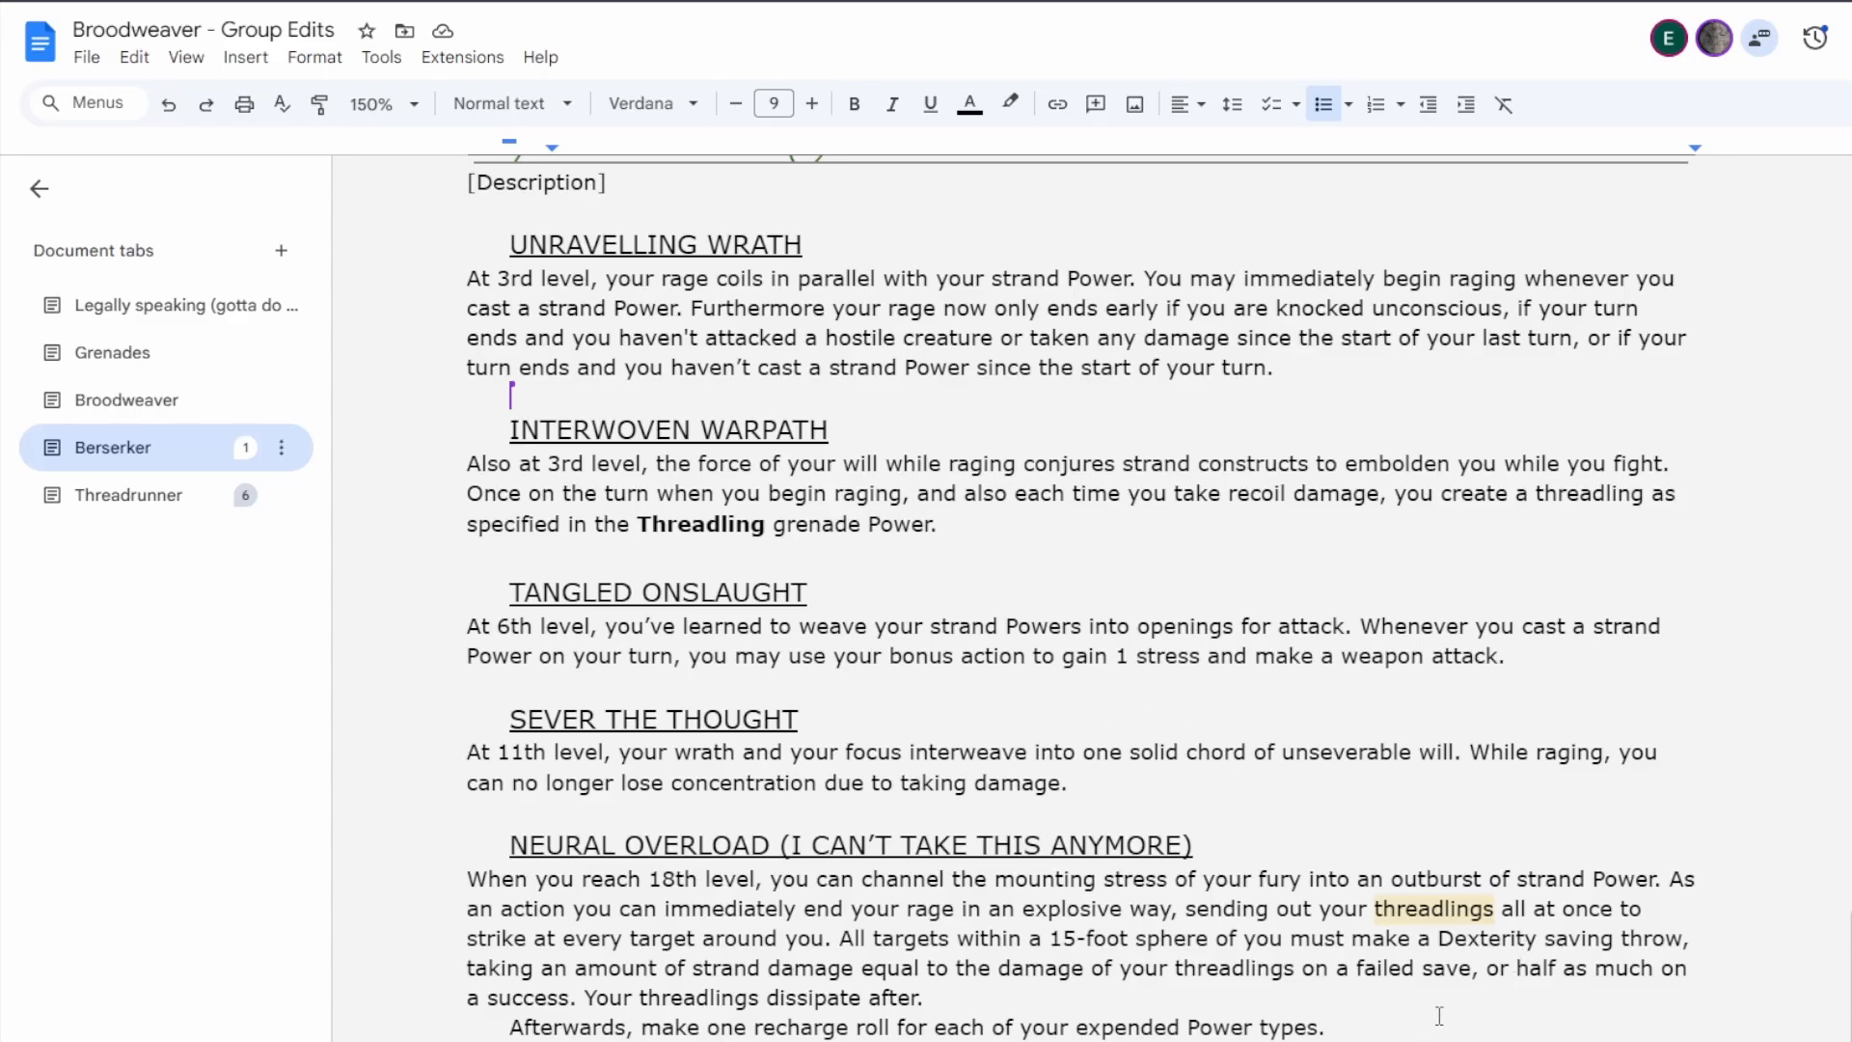
pyautogui.scroll(-1, 1438, 1015)
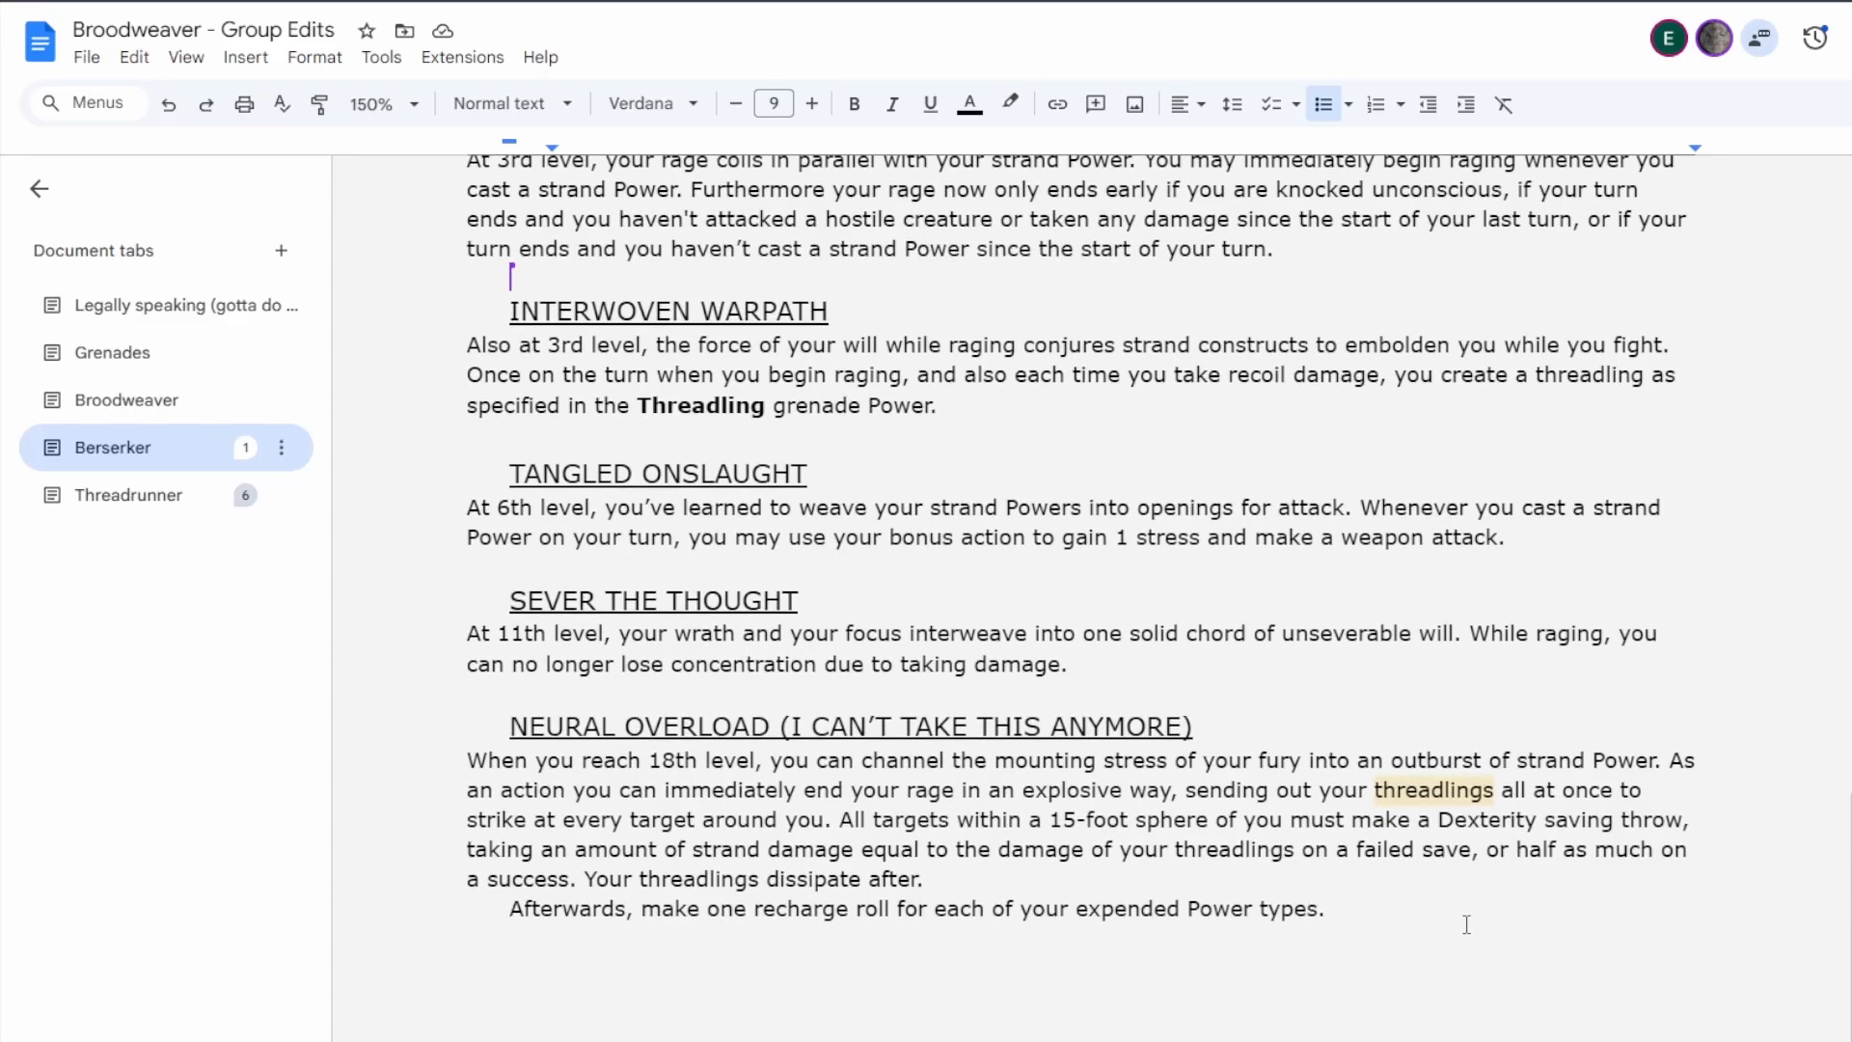
pyautogui.scroll(-2, 1466, 924)
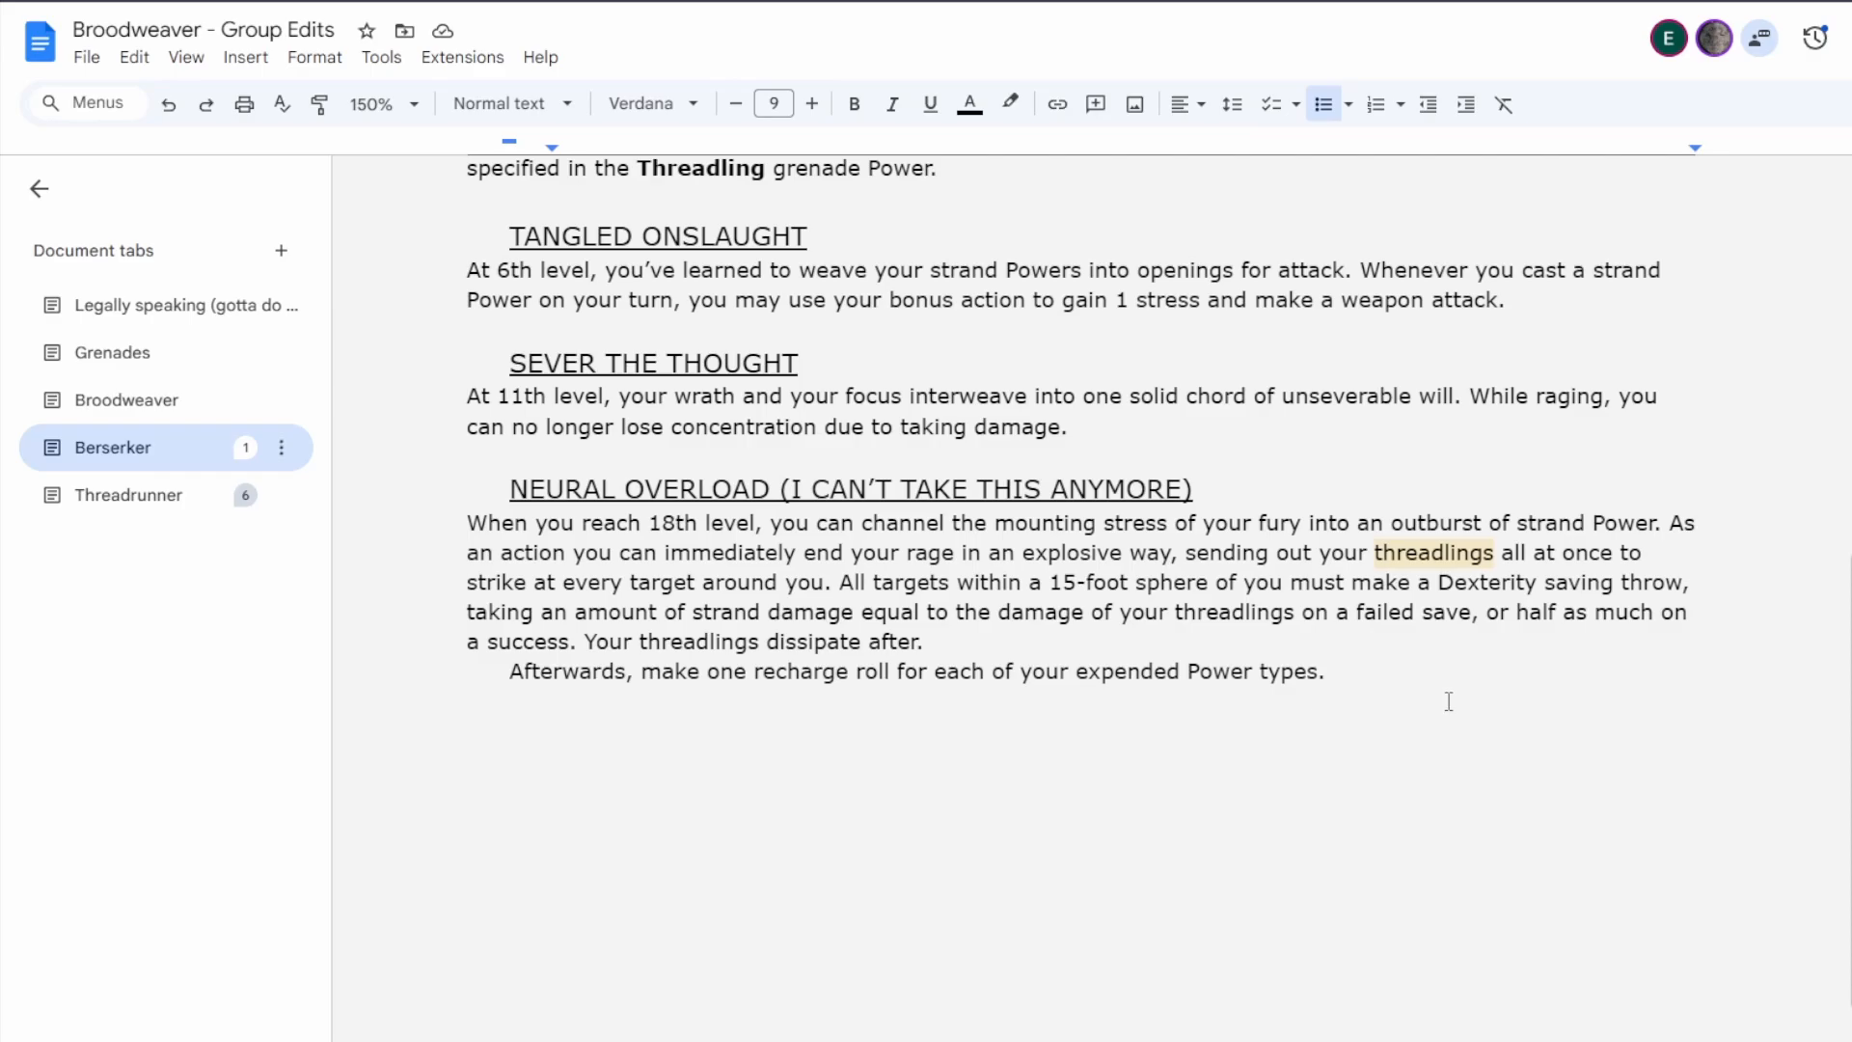
pyautogui.scroll(6, 1418, 666)
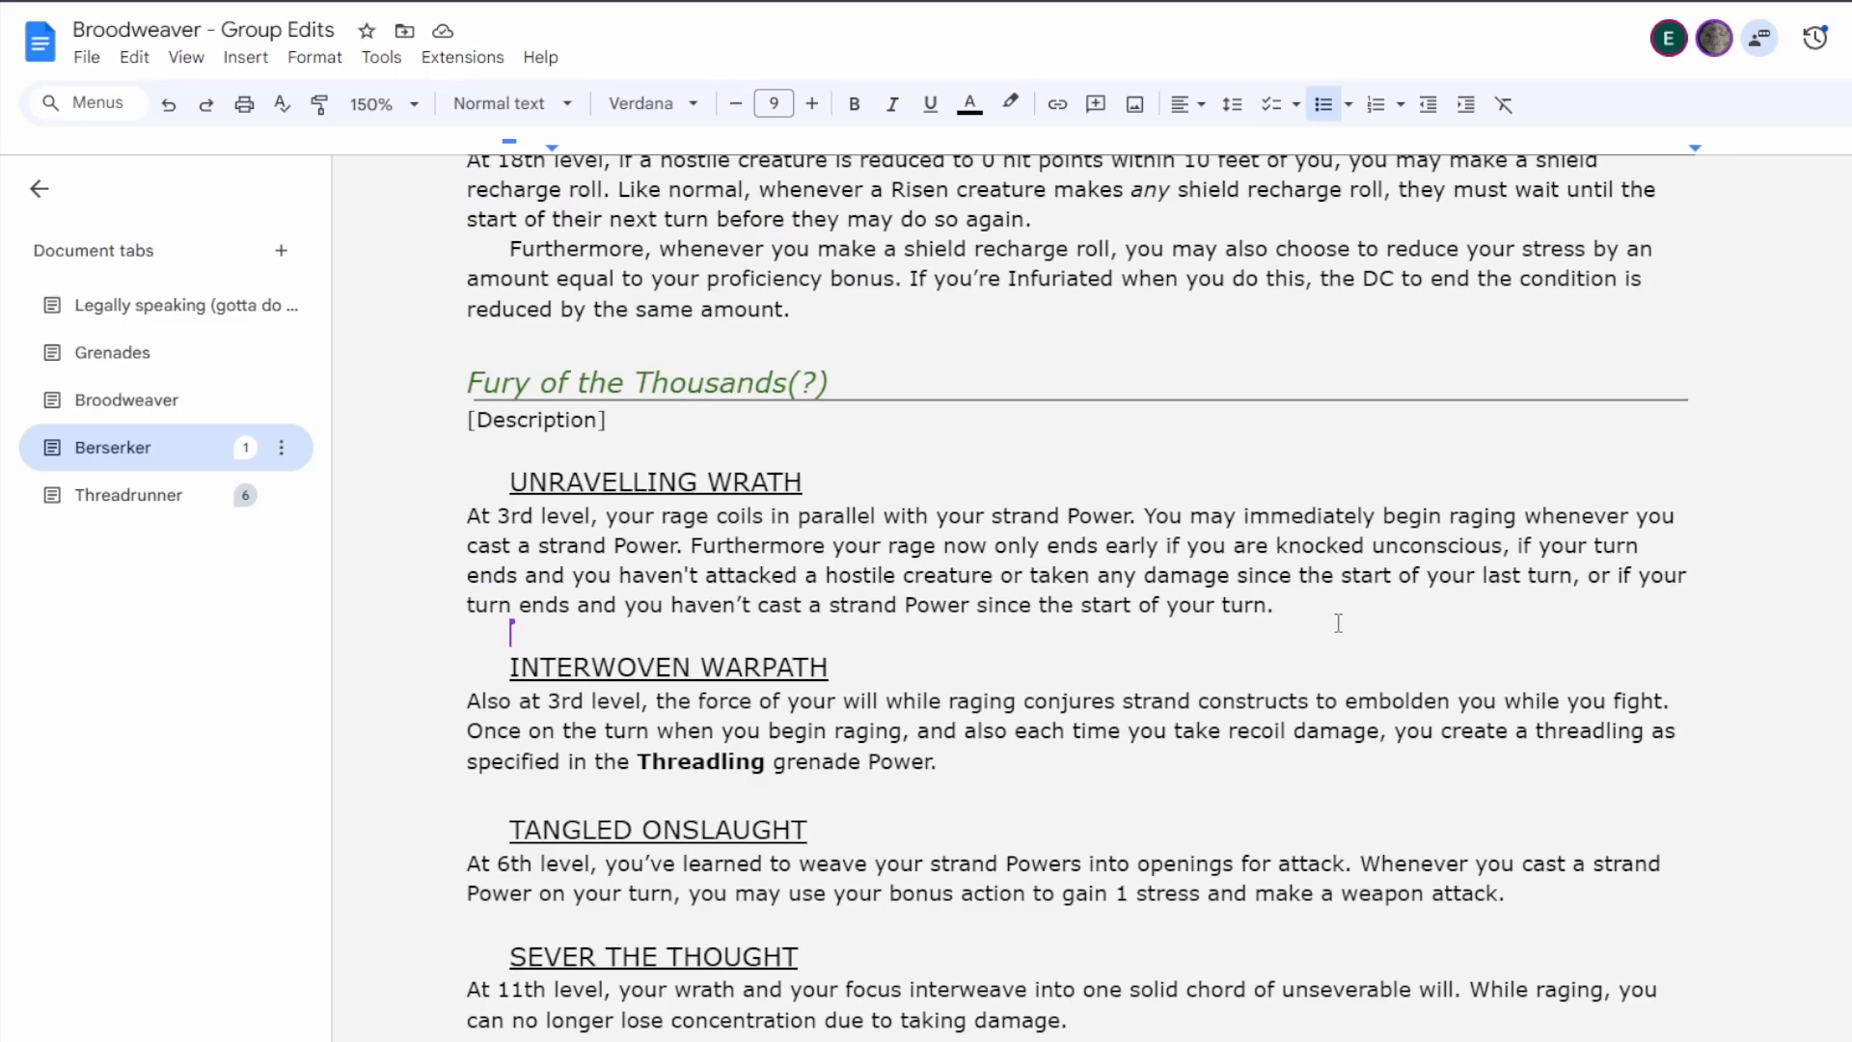
pyautogui.scroll(-2, 1339, 622)
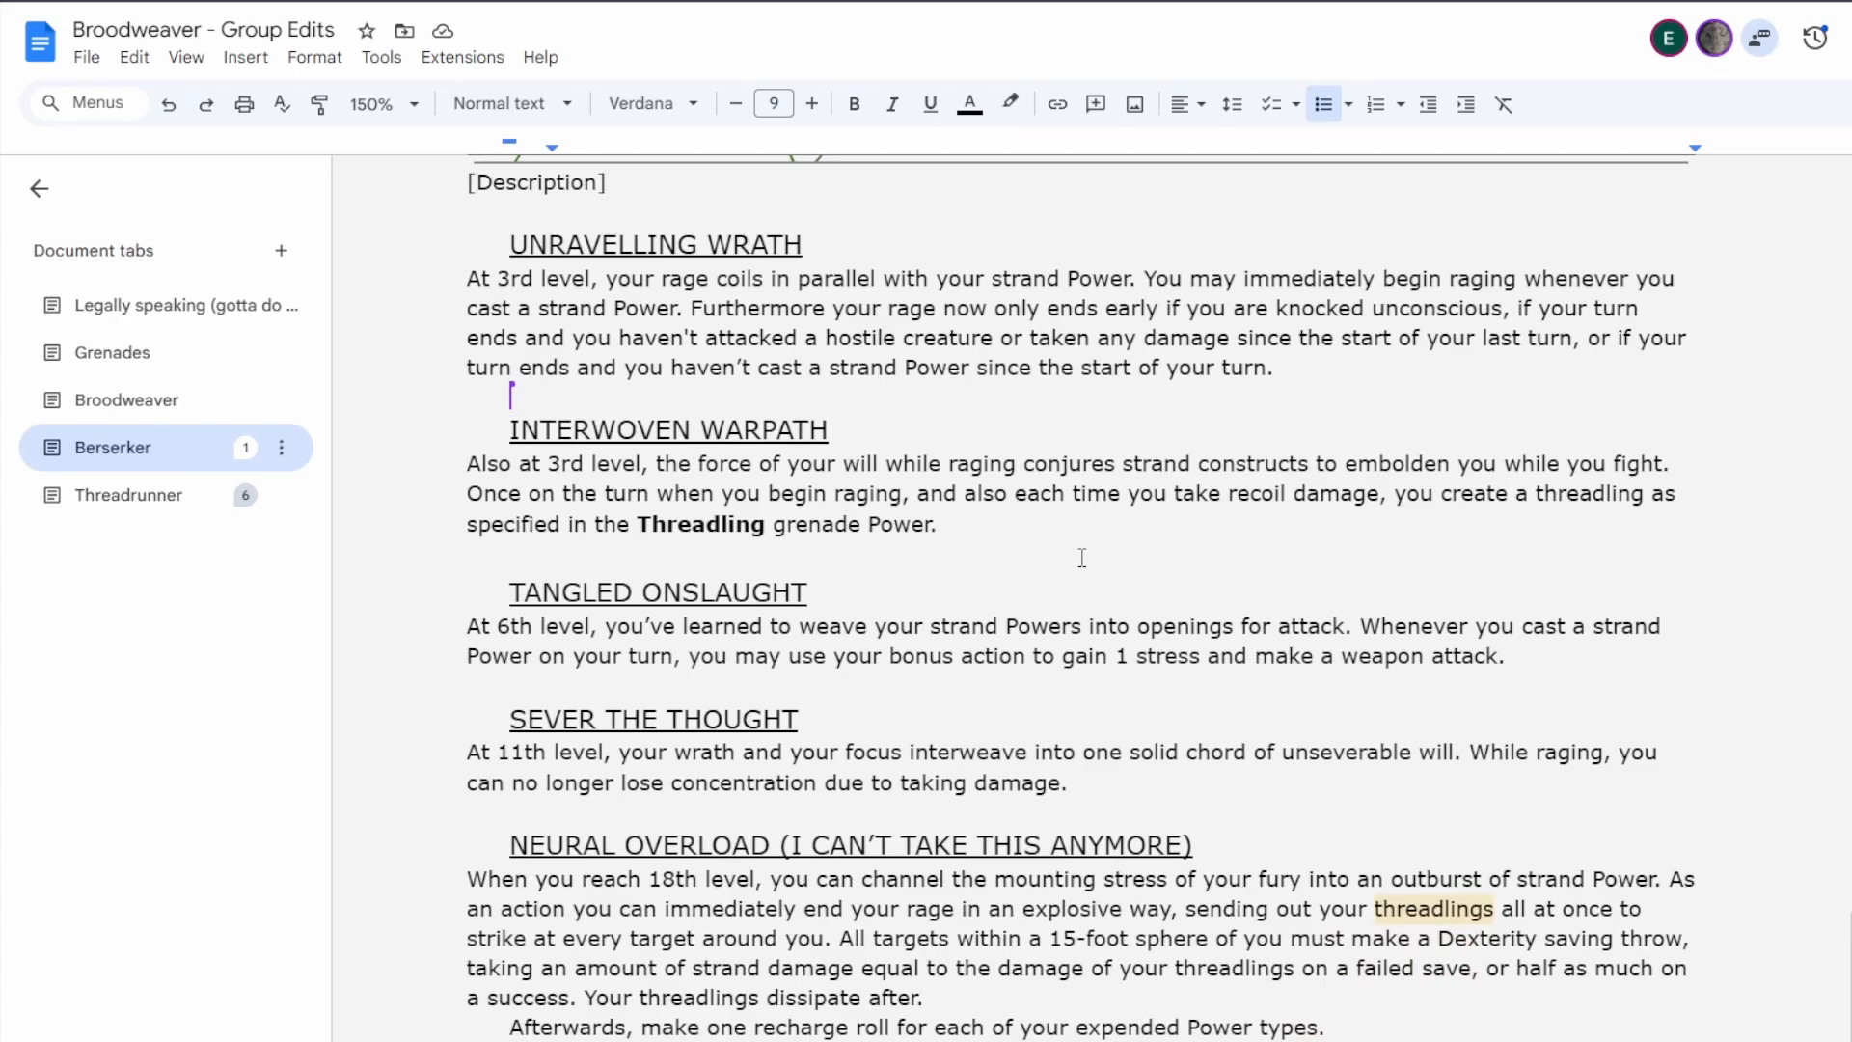
pyautogui.scroll(-1, 1082, 558)
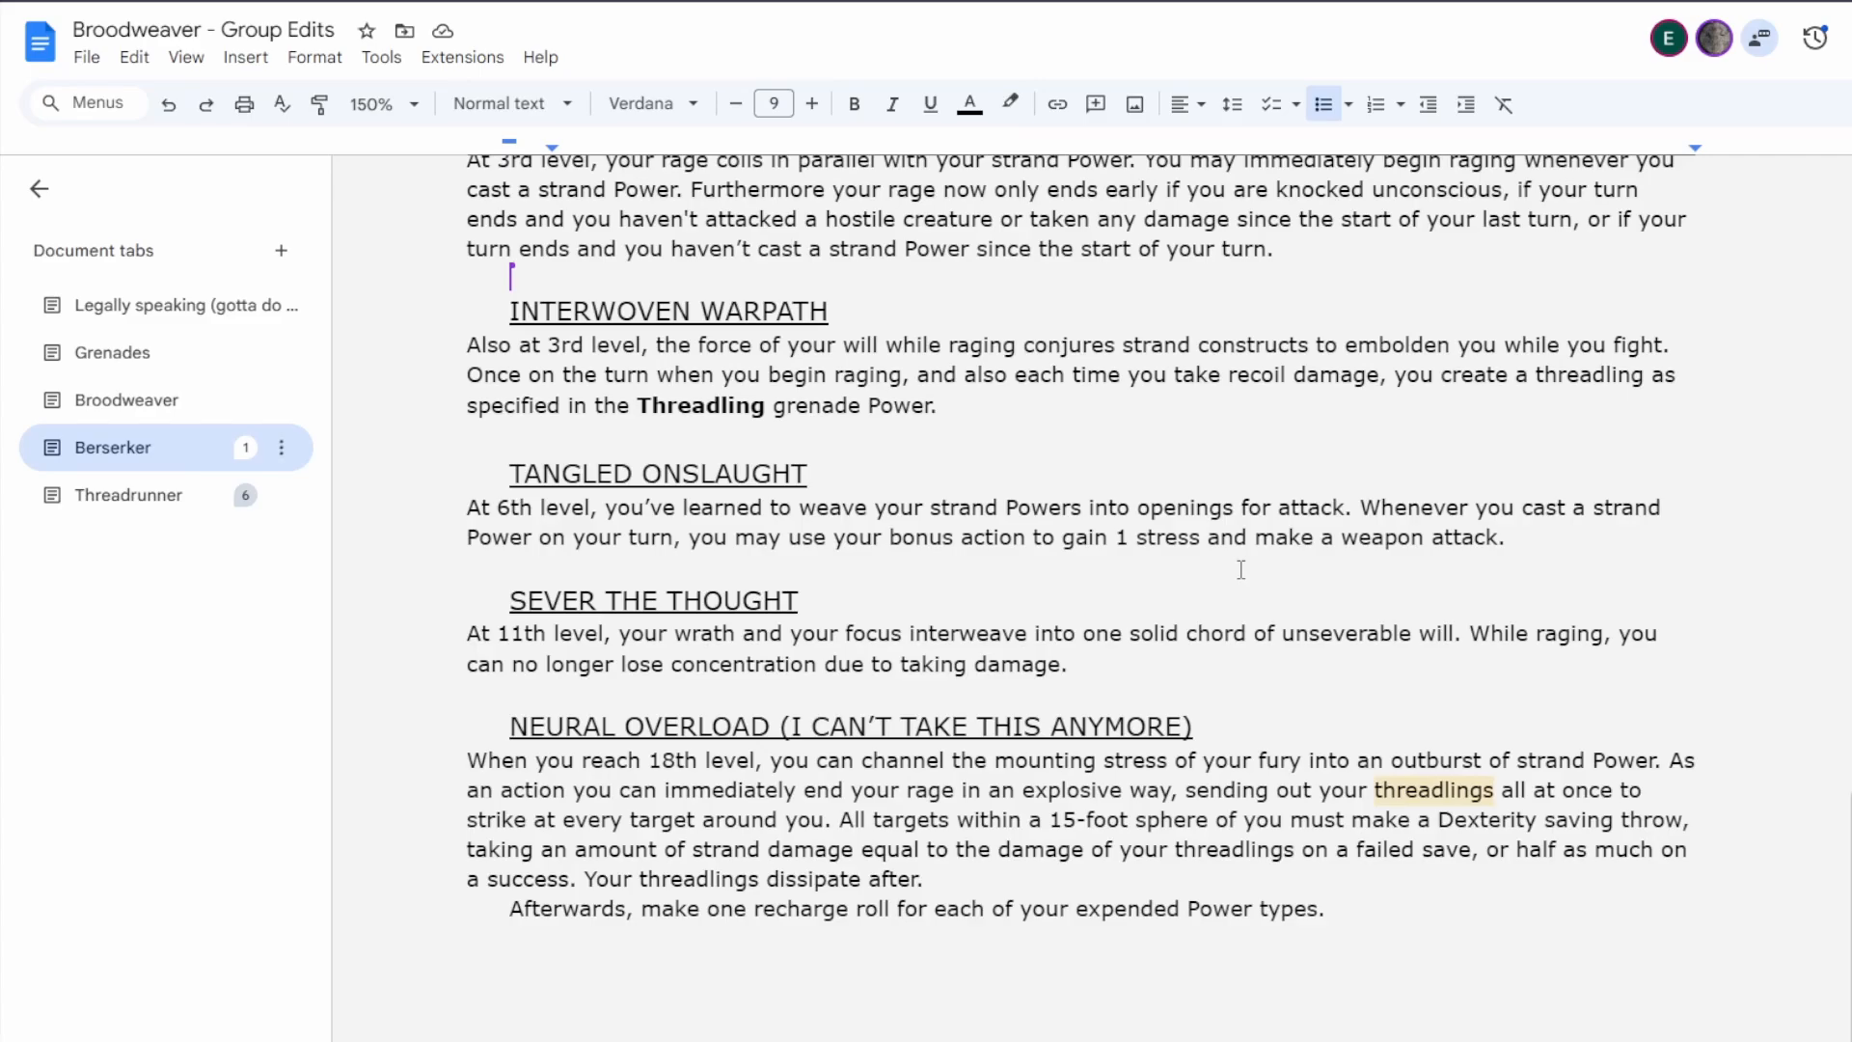
# Reword the Interwoven Warpath sentence so that it reads "you create one perched threadling for yourself as specified in the Threadling grenade Power".
pyautogui.click(1535, 377)
pyautogui.write('perched')
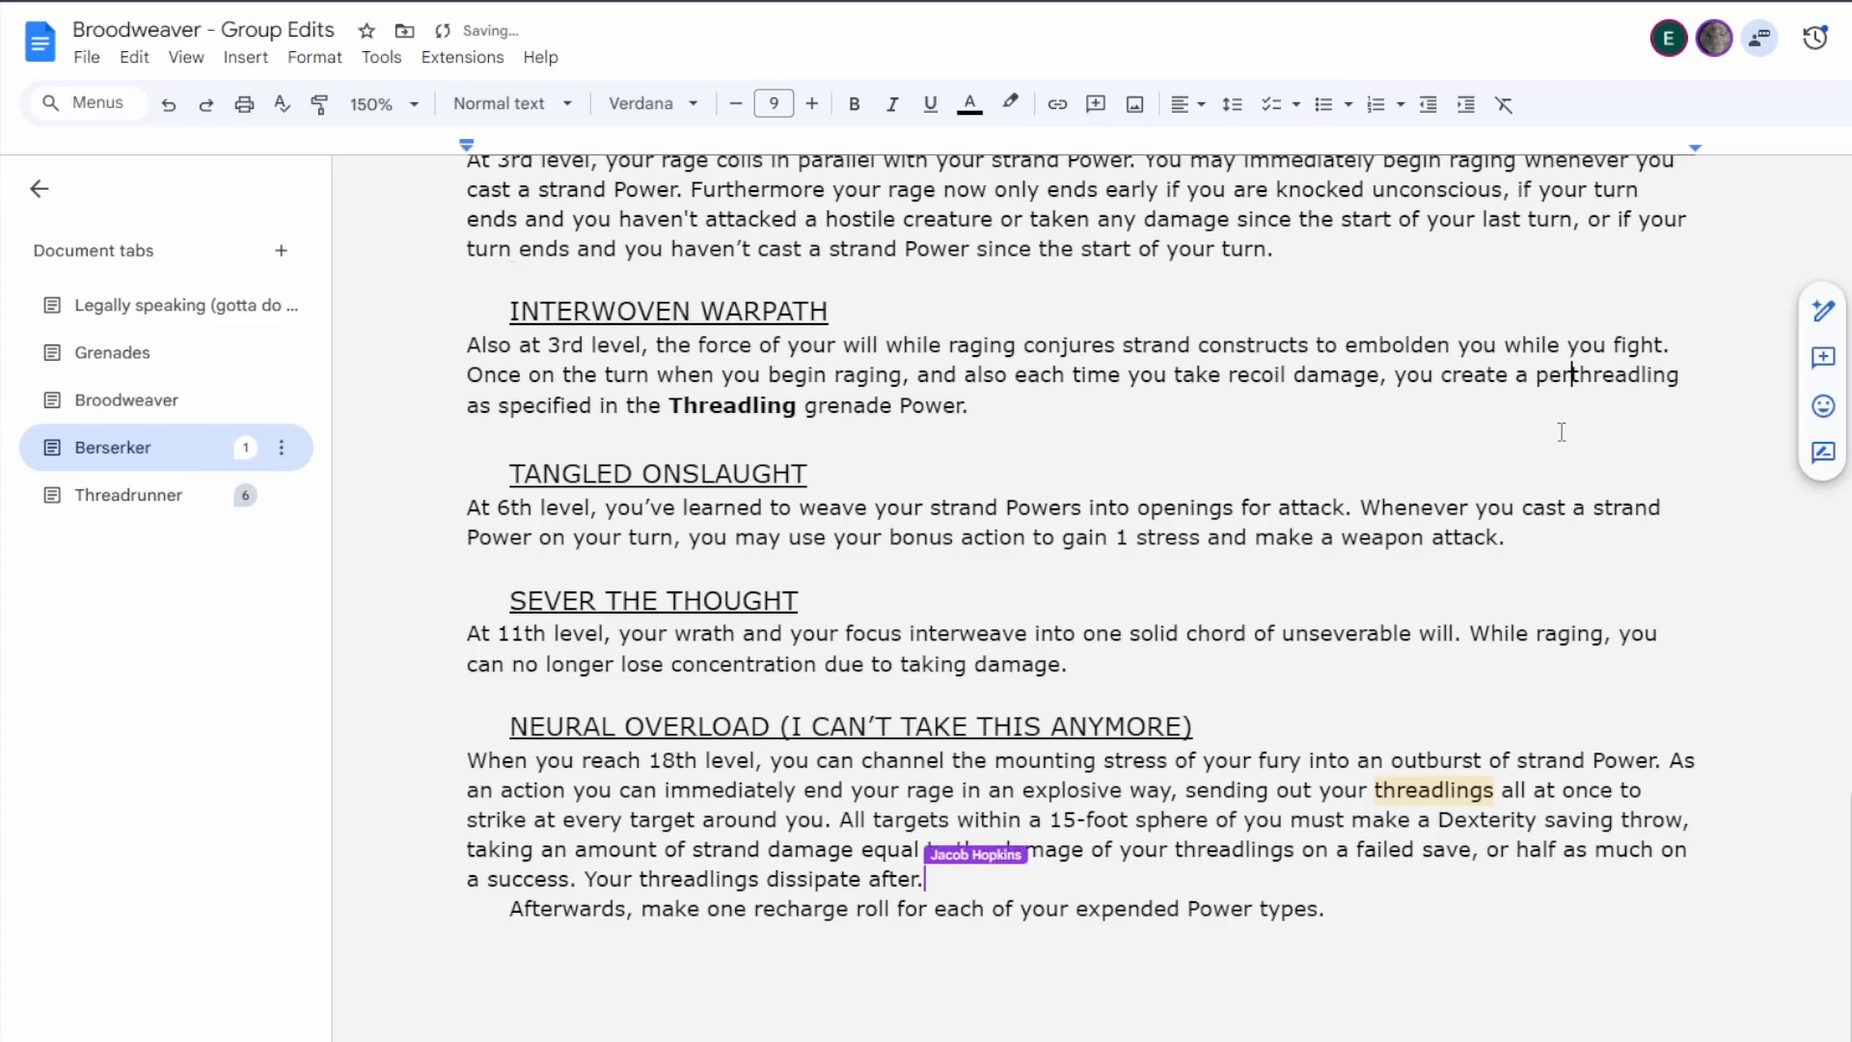
pyautogui.click(576, 403)
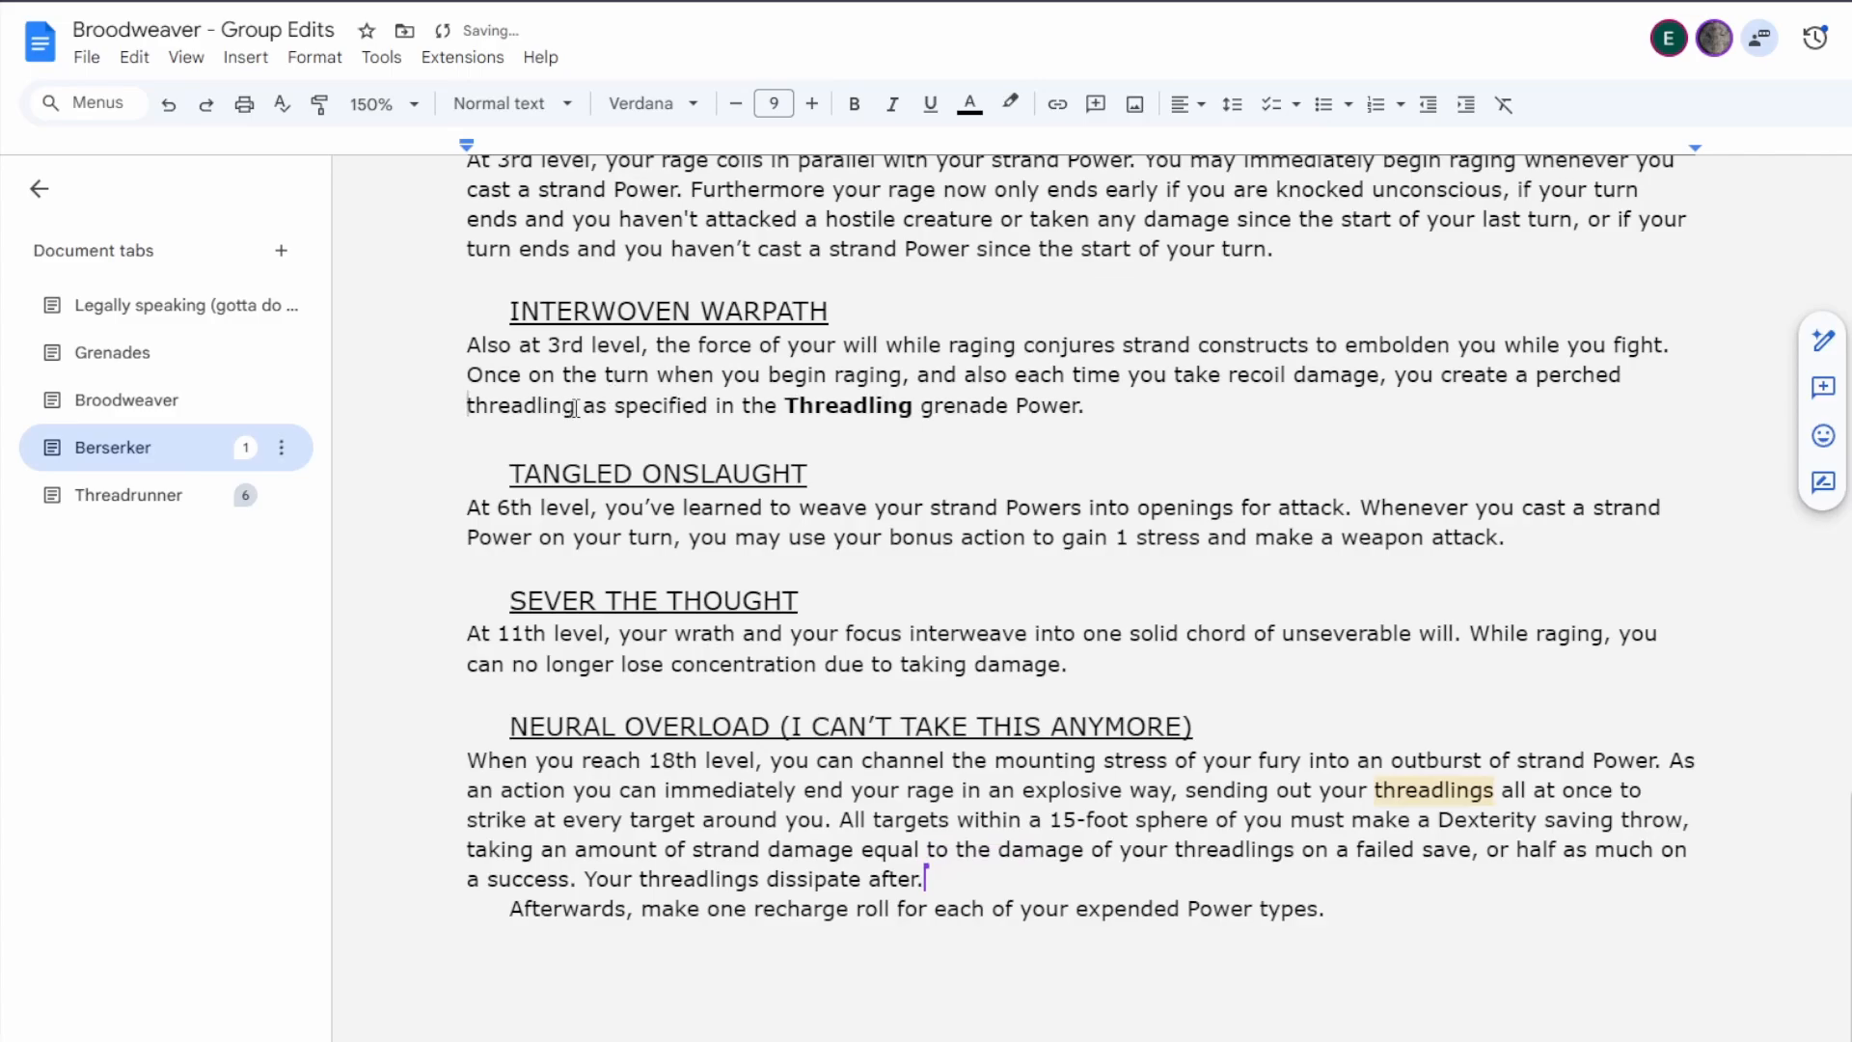
pyautogui.write('for yourself')
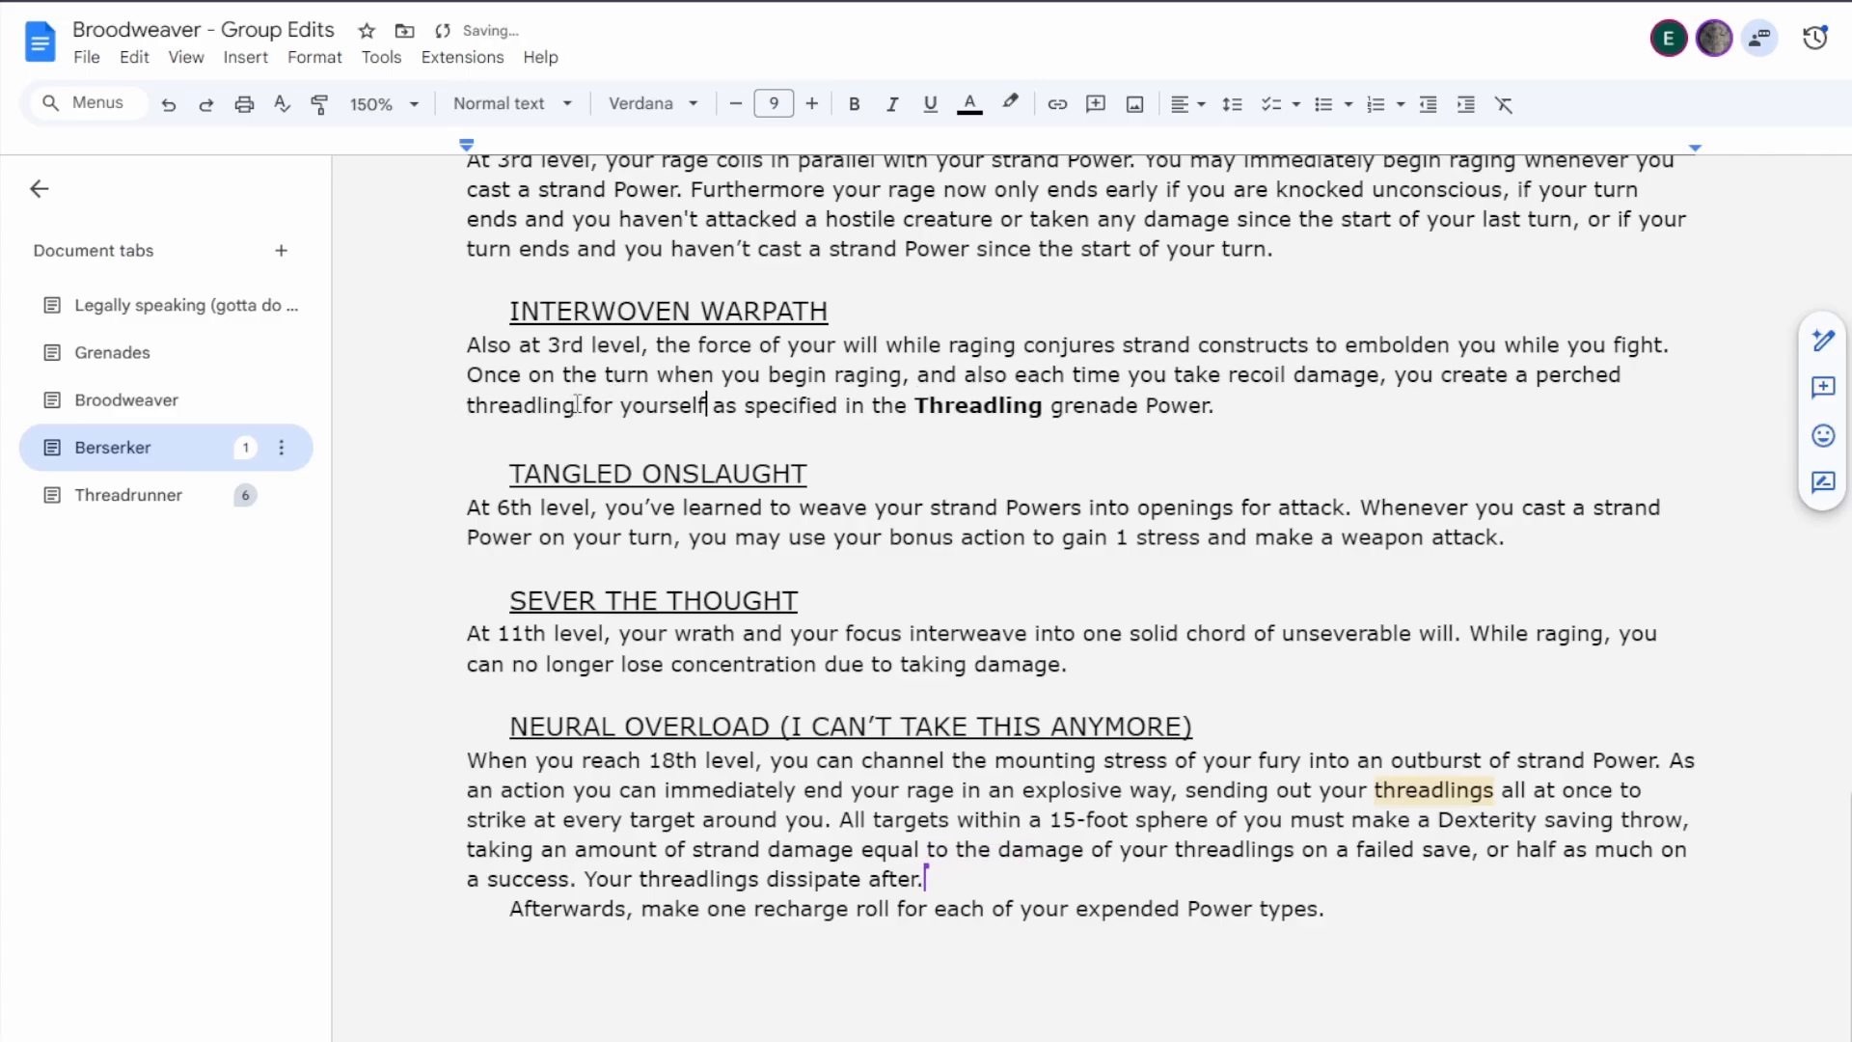
pyautogui.doubleClick(1521, 376)
pyautogui.press('BackSpace')
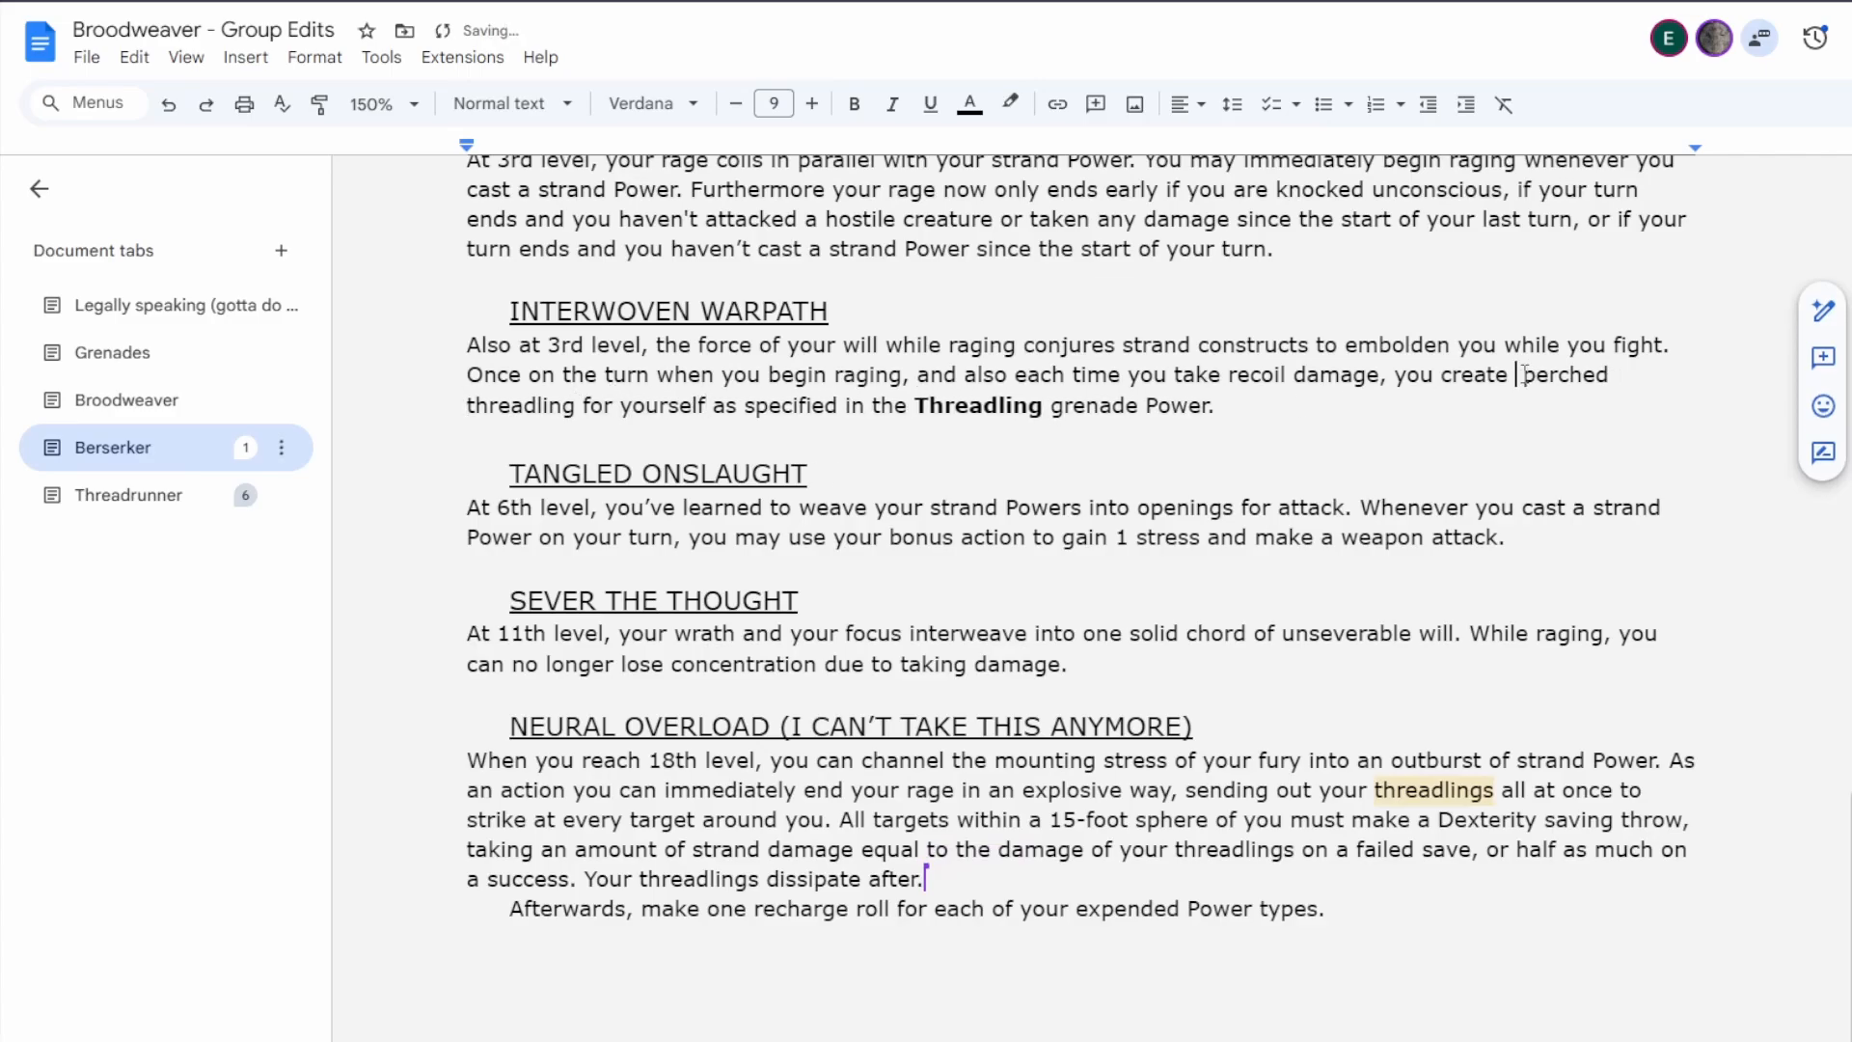
pyautogui.write('one')
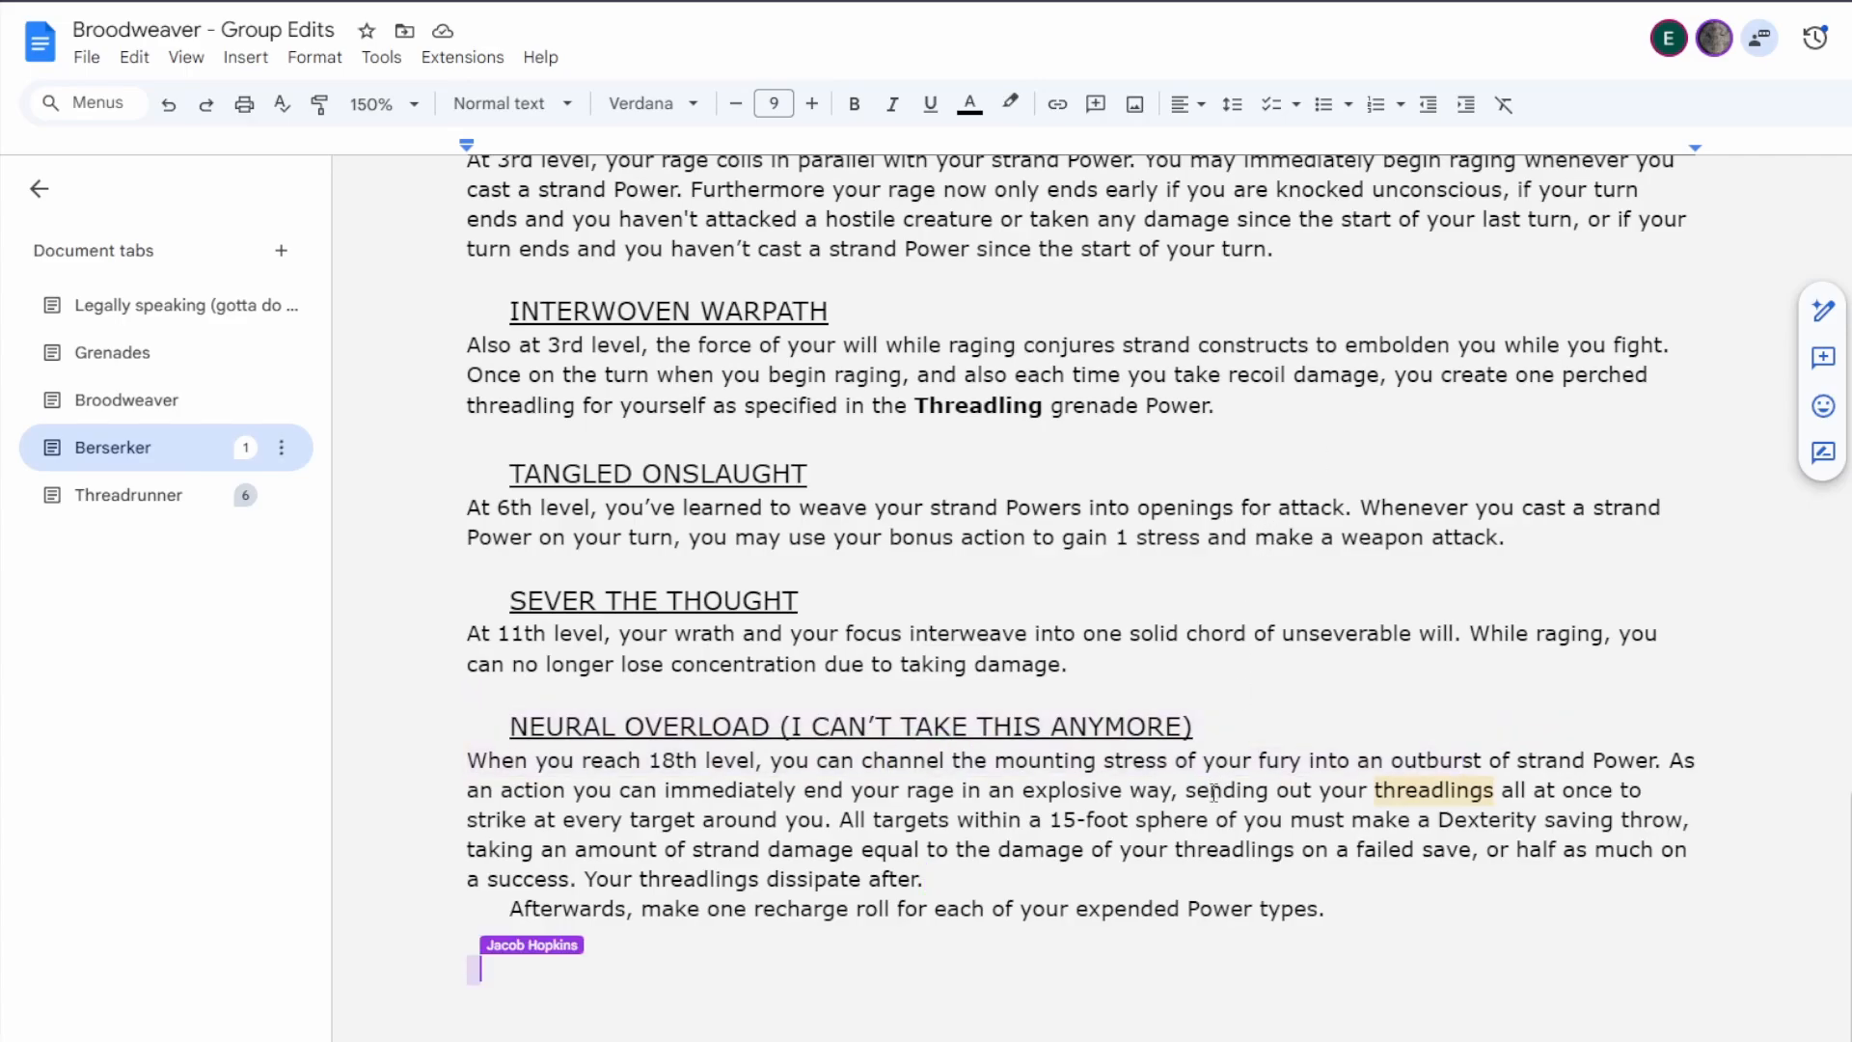
# Re-examine the Fury of the Thousands features, focusing on Unravelling Wrath's rage-ending conditions and the Neural Overload wording.
pyautogui.scroll(-1, 1221, 793)
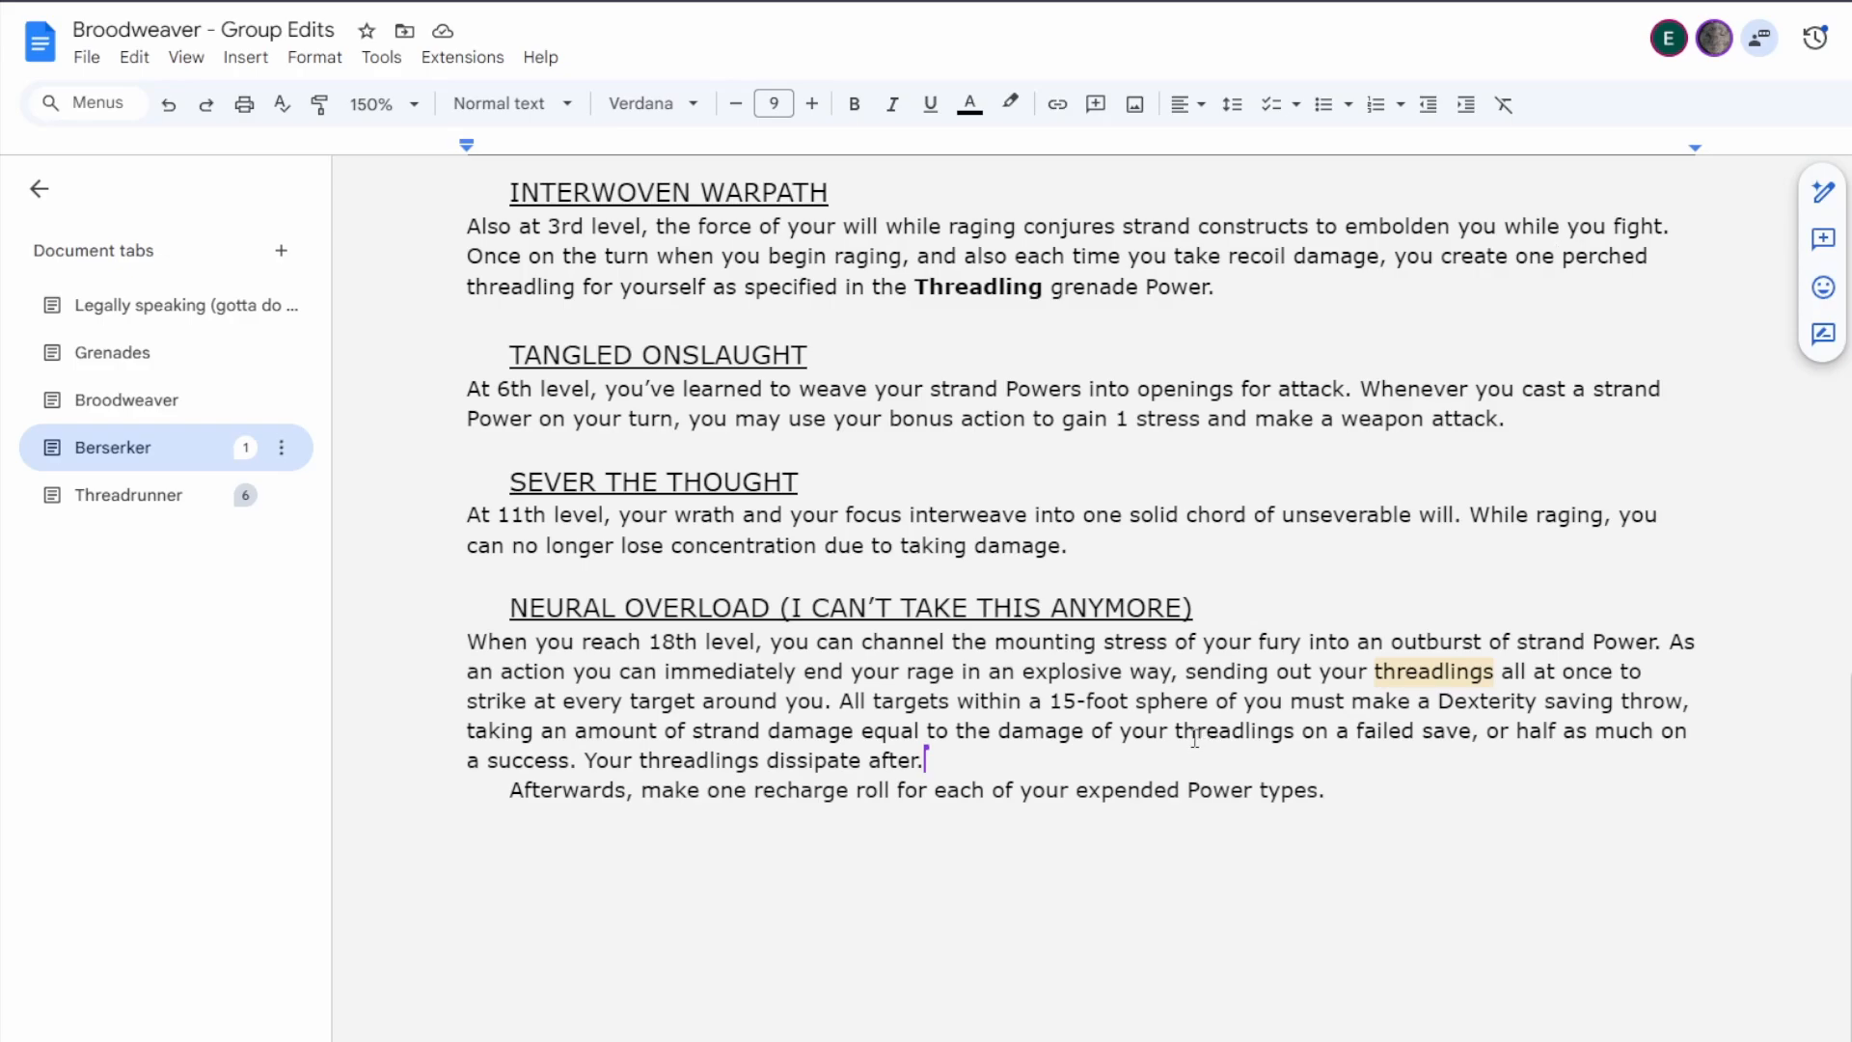
pyautogui.scroll(1, 1169, 738)
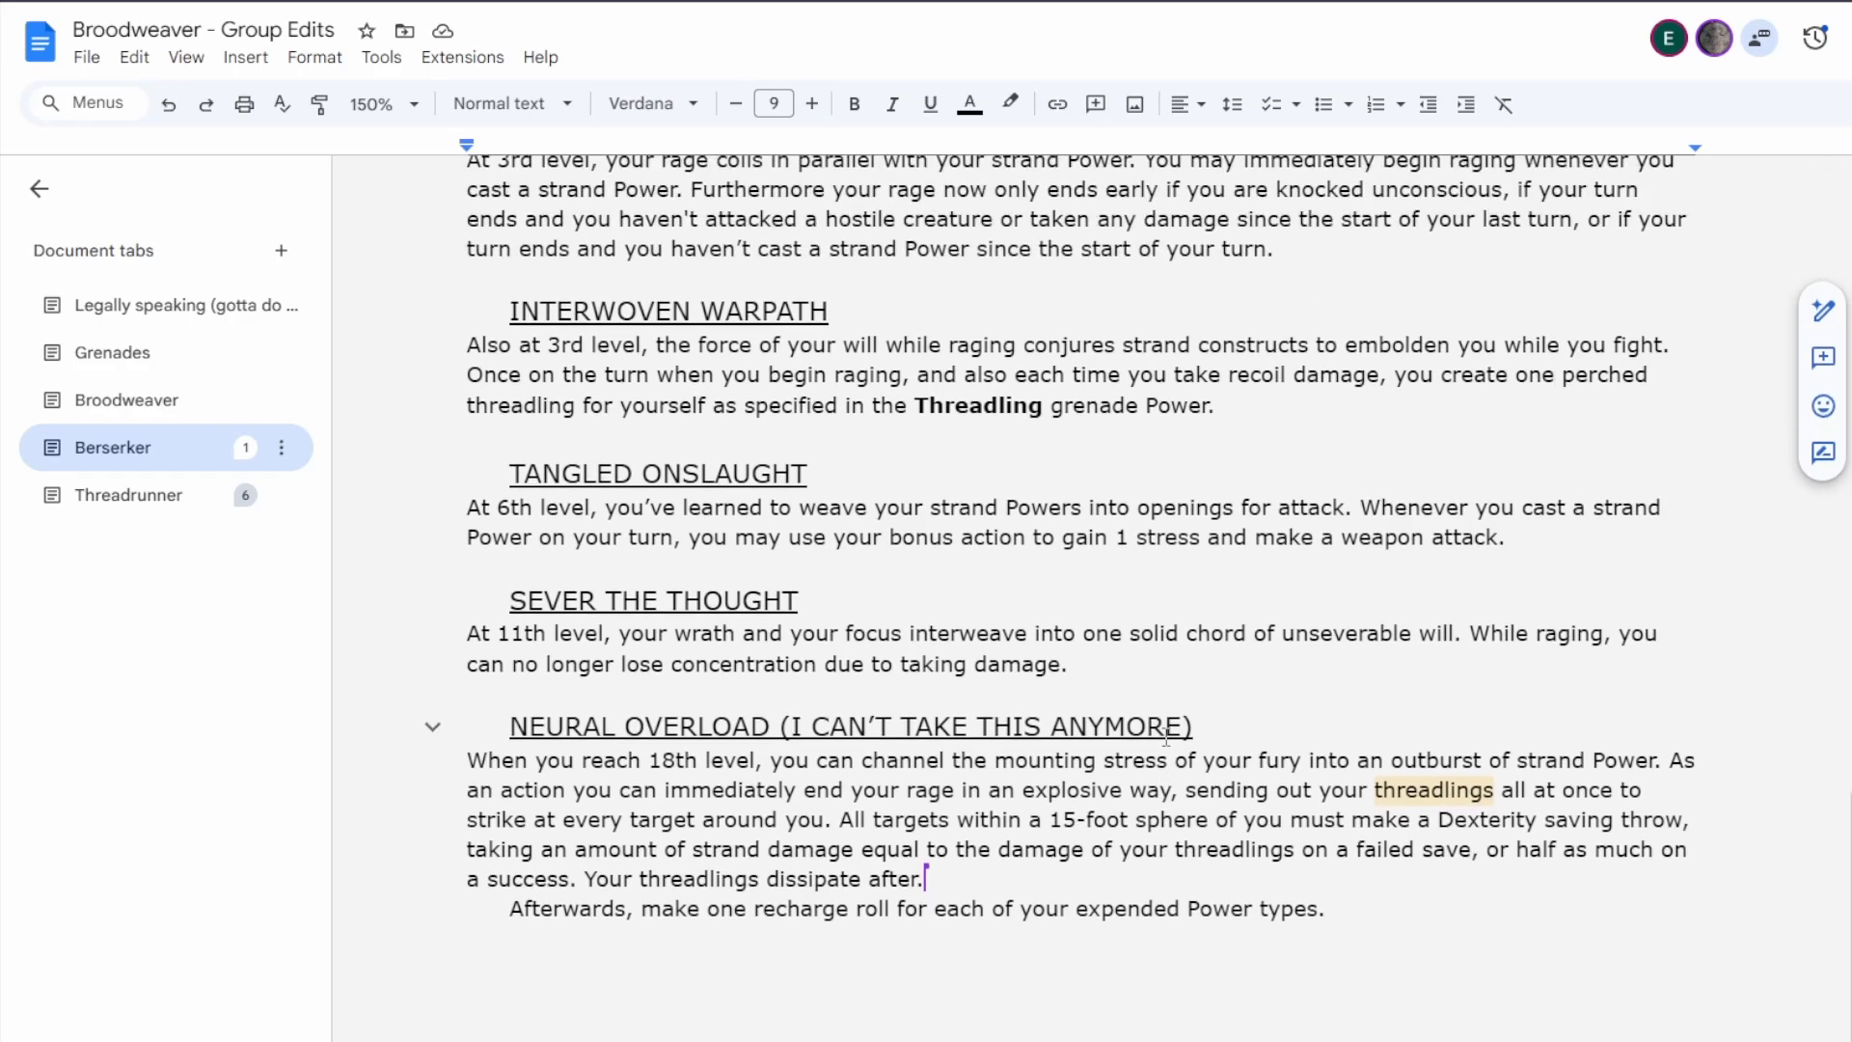
pyautogui.scroll(-1, 1167, 733)
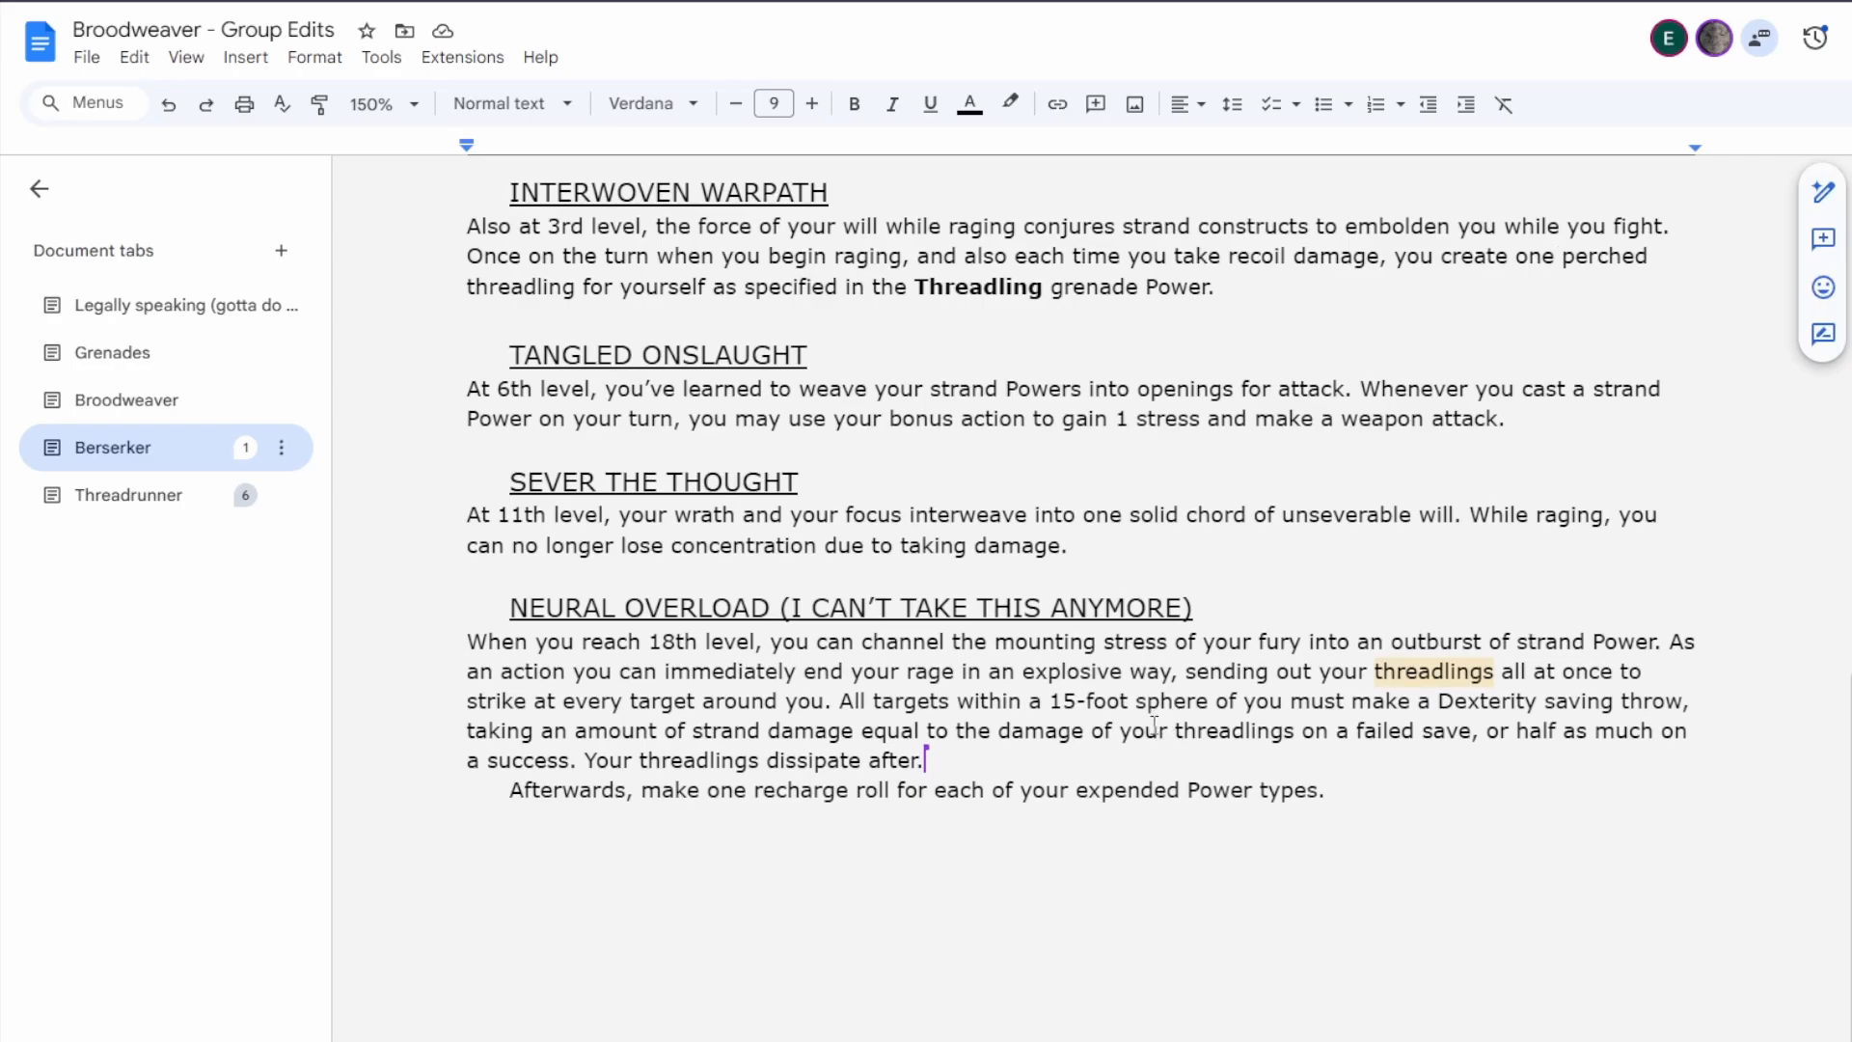
pyautogui.scroll(2, 1142, 733)
pyautogui.scroll(2, 1142, 733)
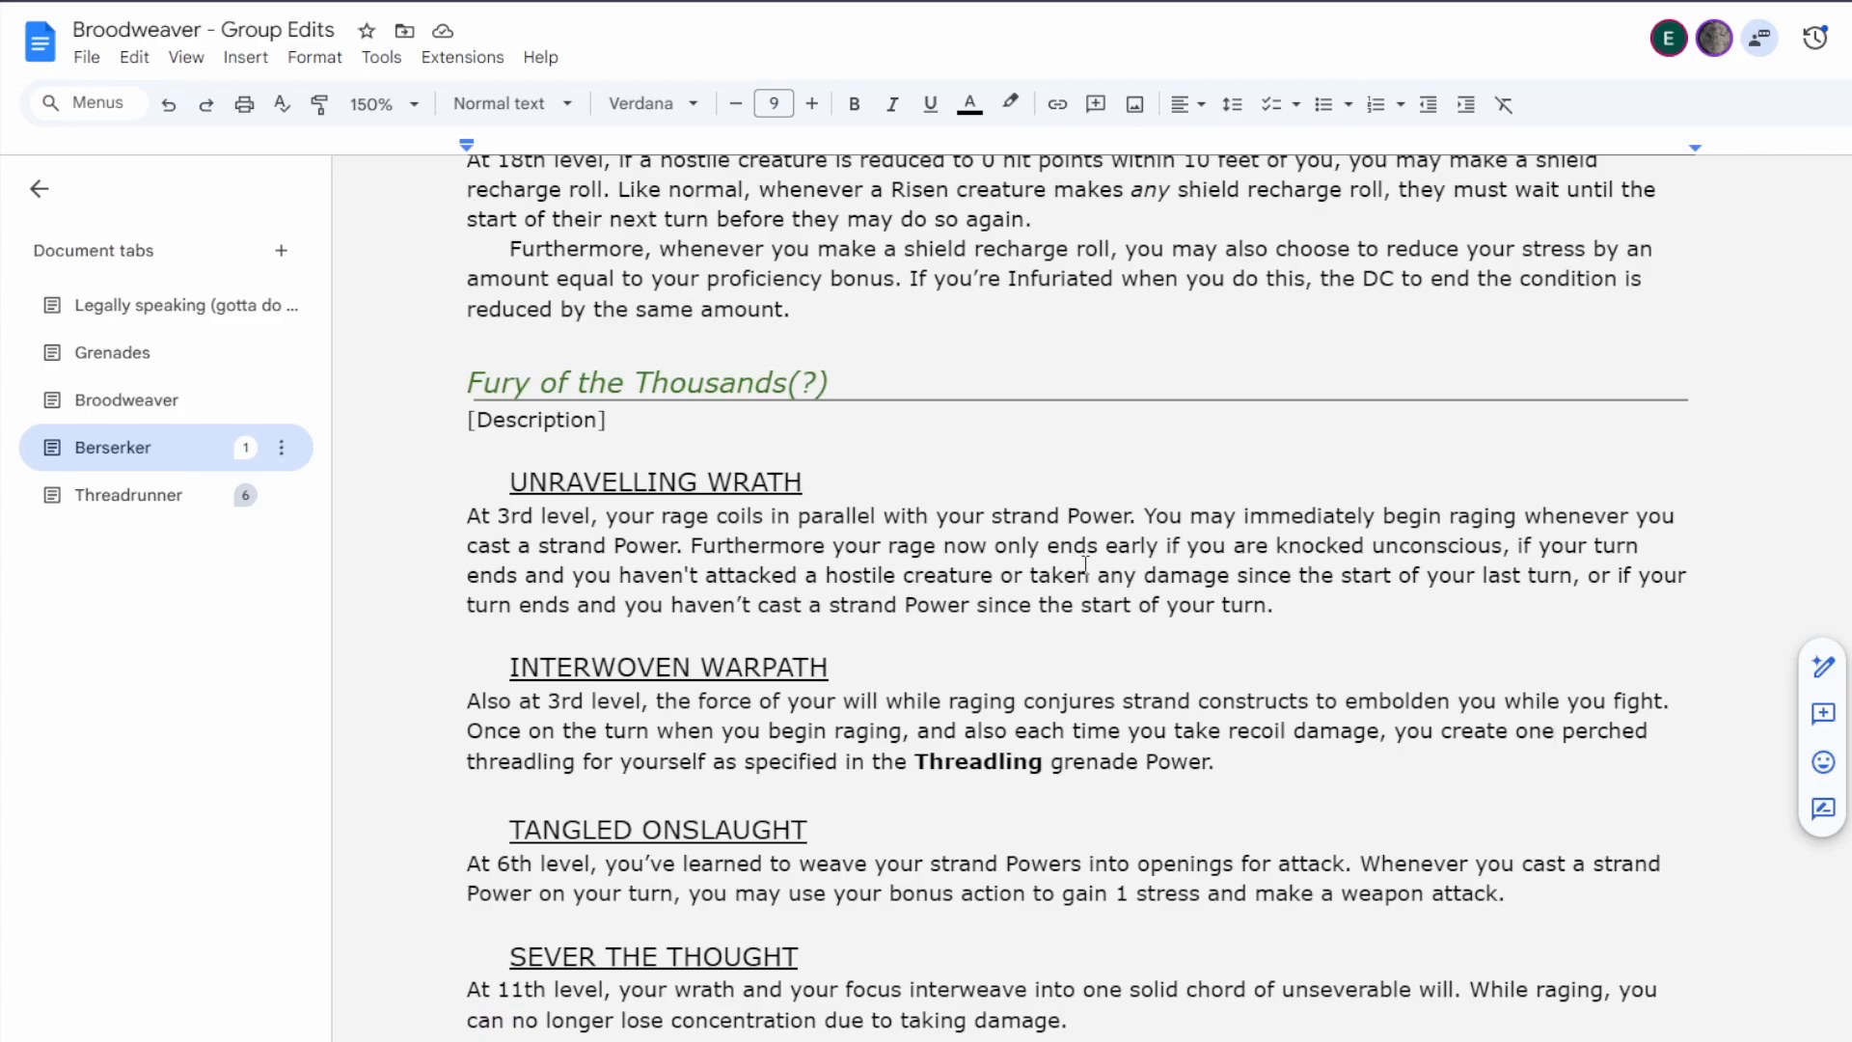
pyautogui.scroll(-3, 1085, 564)
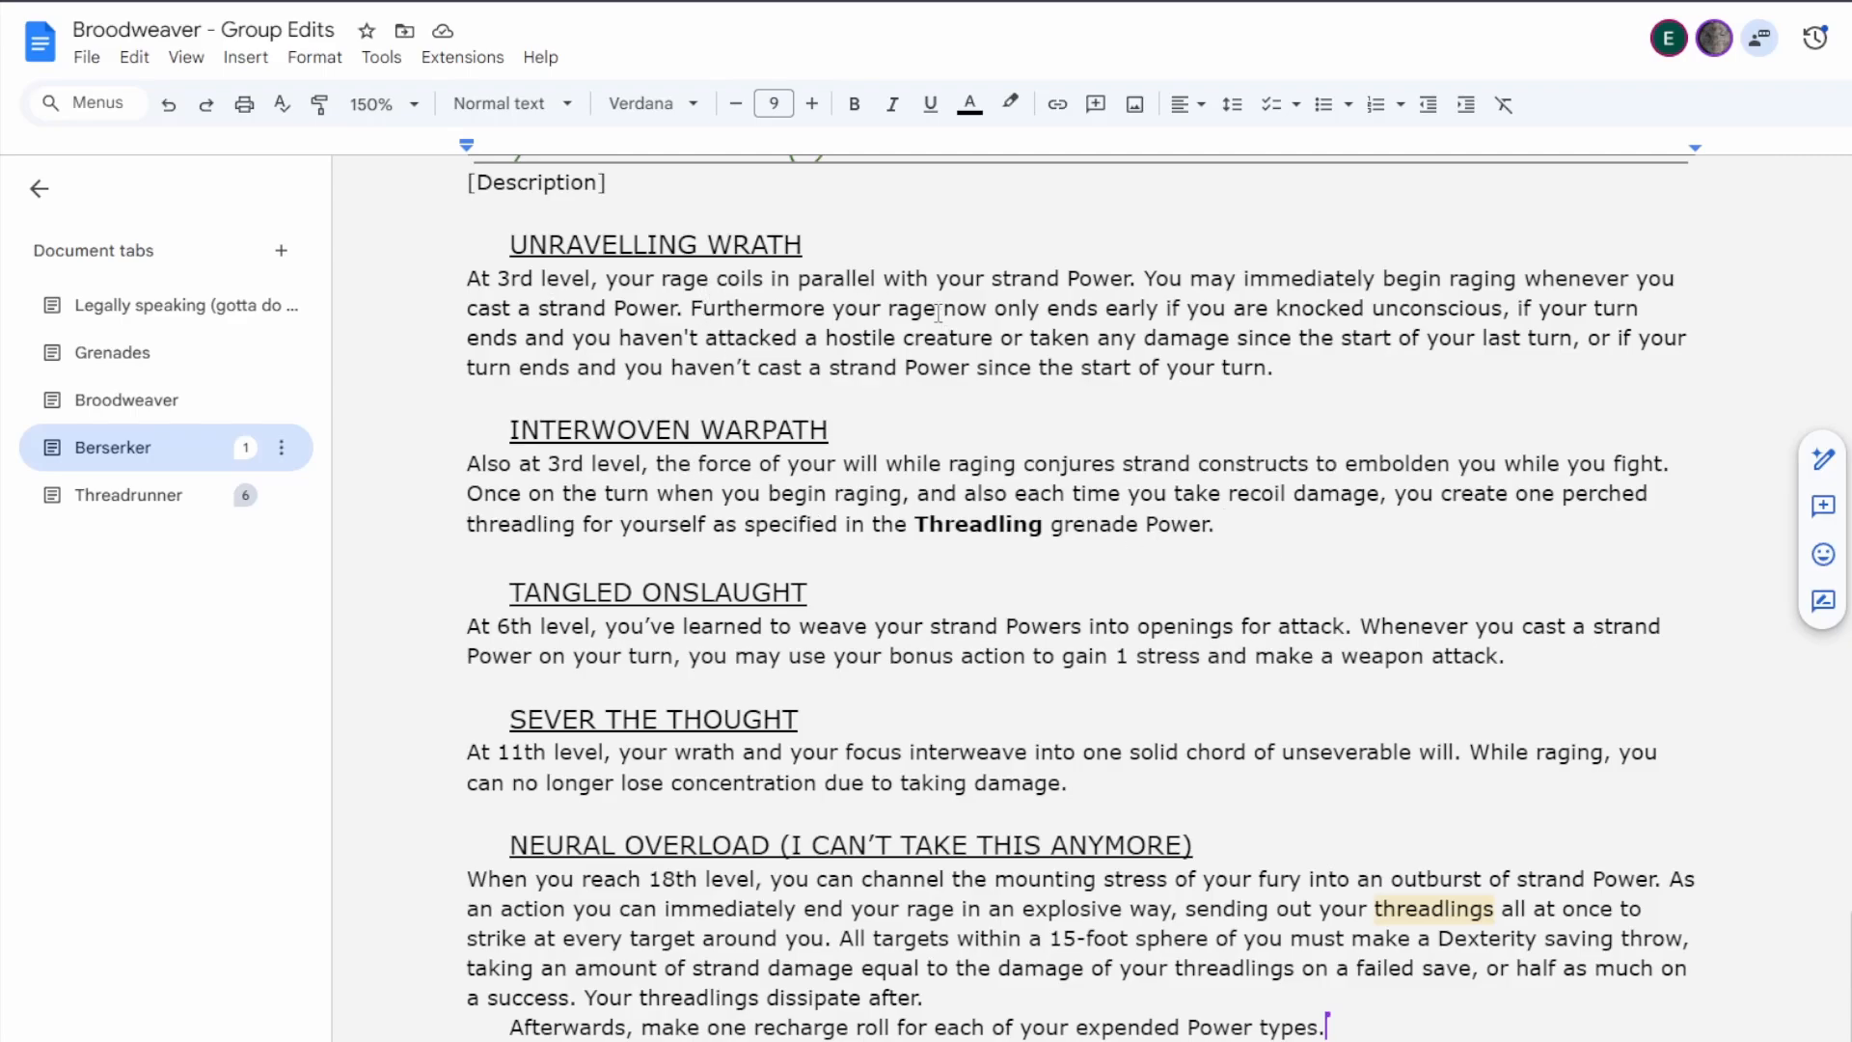
pyautogui.moveTo(791, 280); pyautogui.dragTo(926, 368)
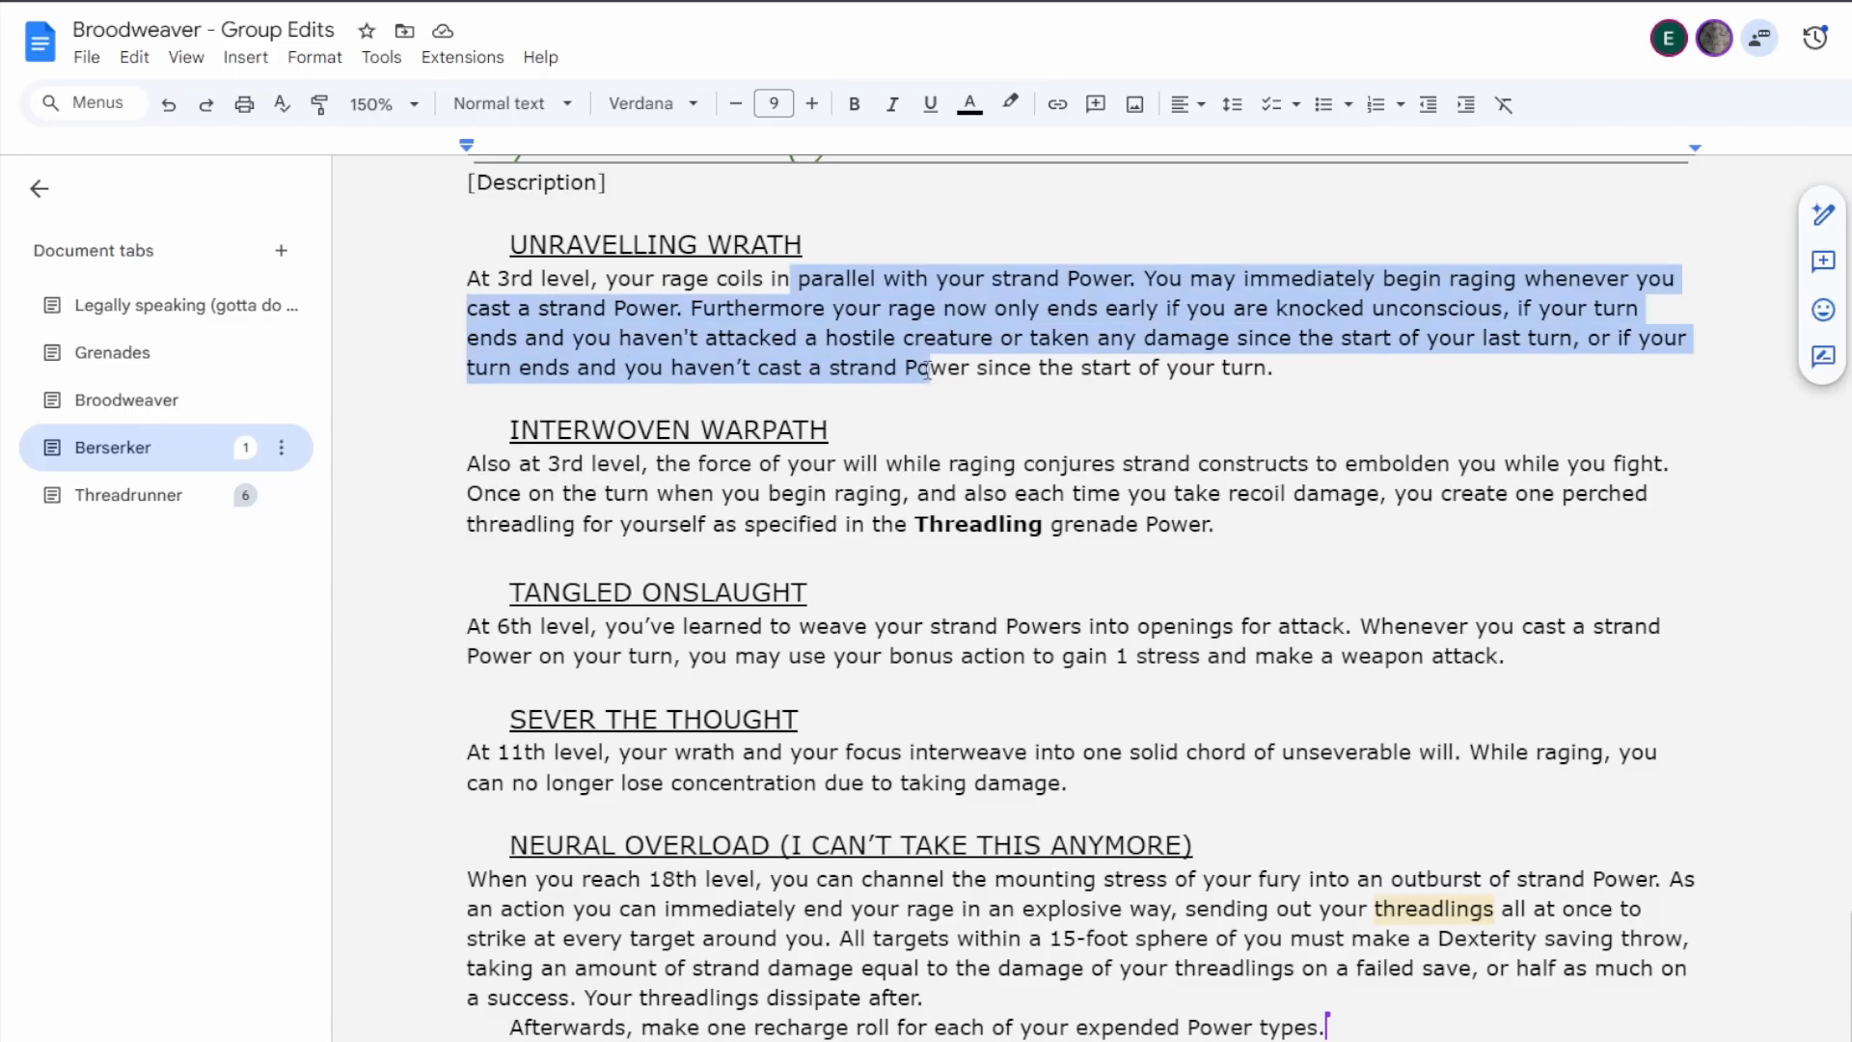
pyautogui.click(981, 338)
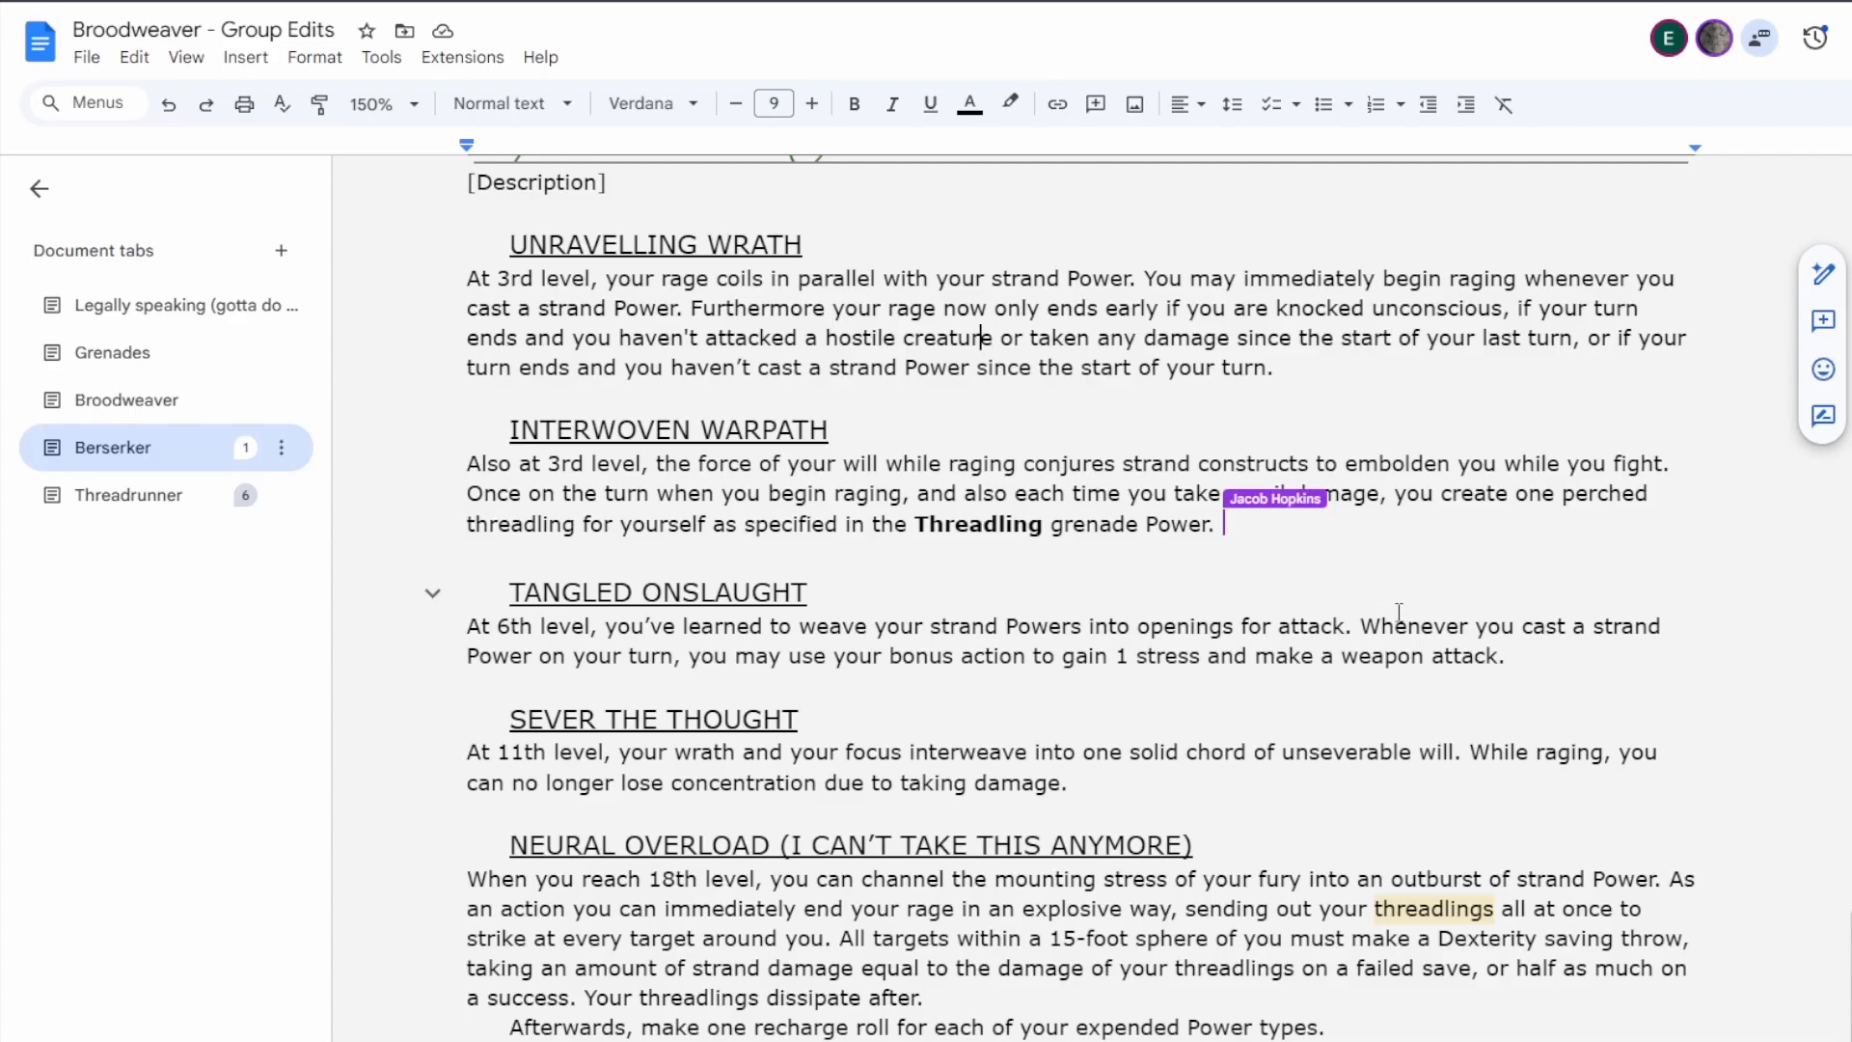
pyautogui.click(1327, 366)
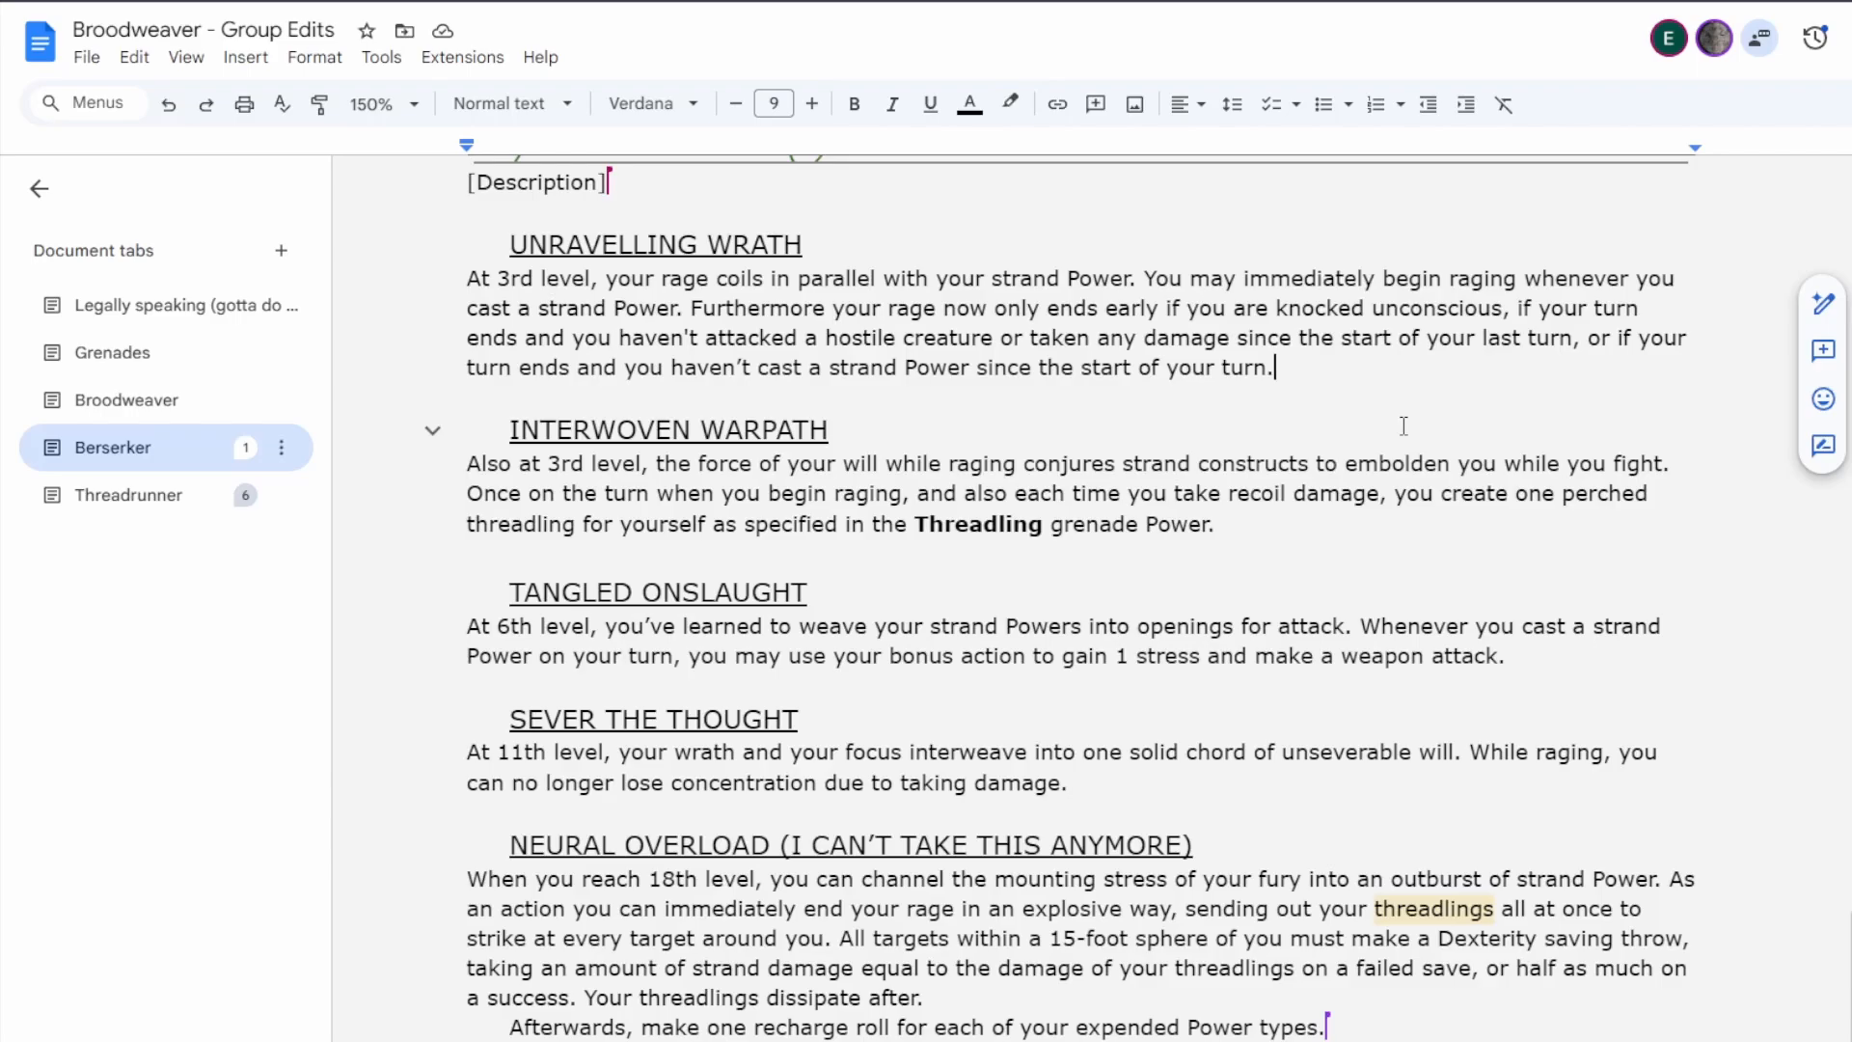
pyautogui.scroll(-1, 1408, 425)
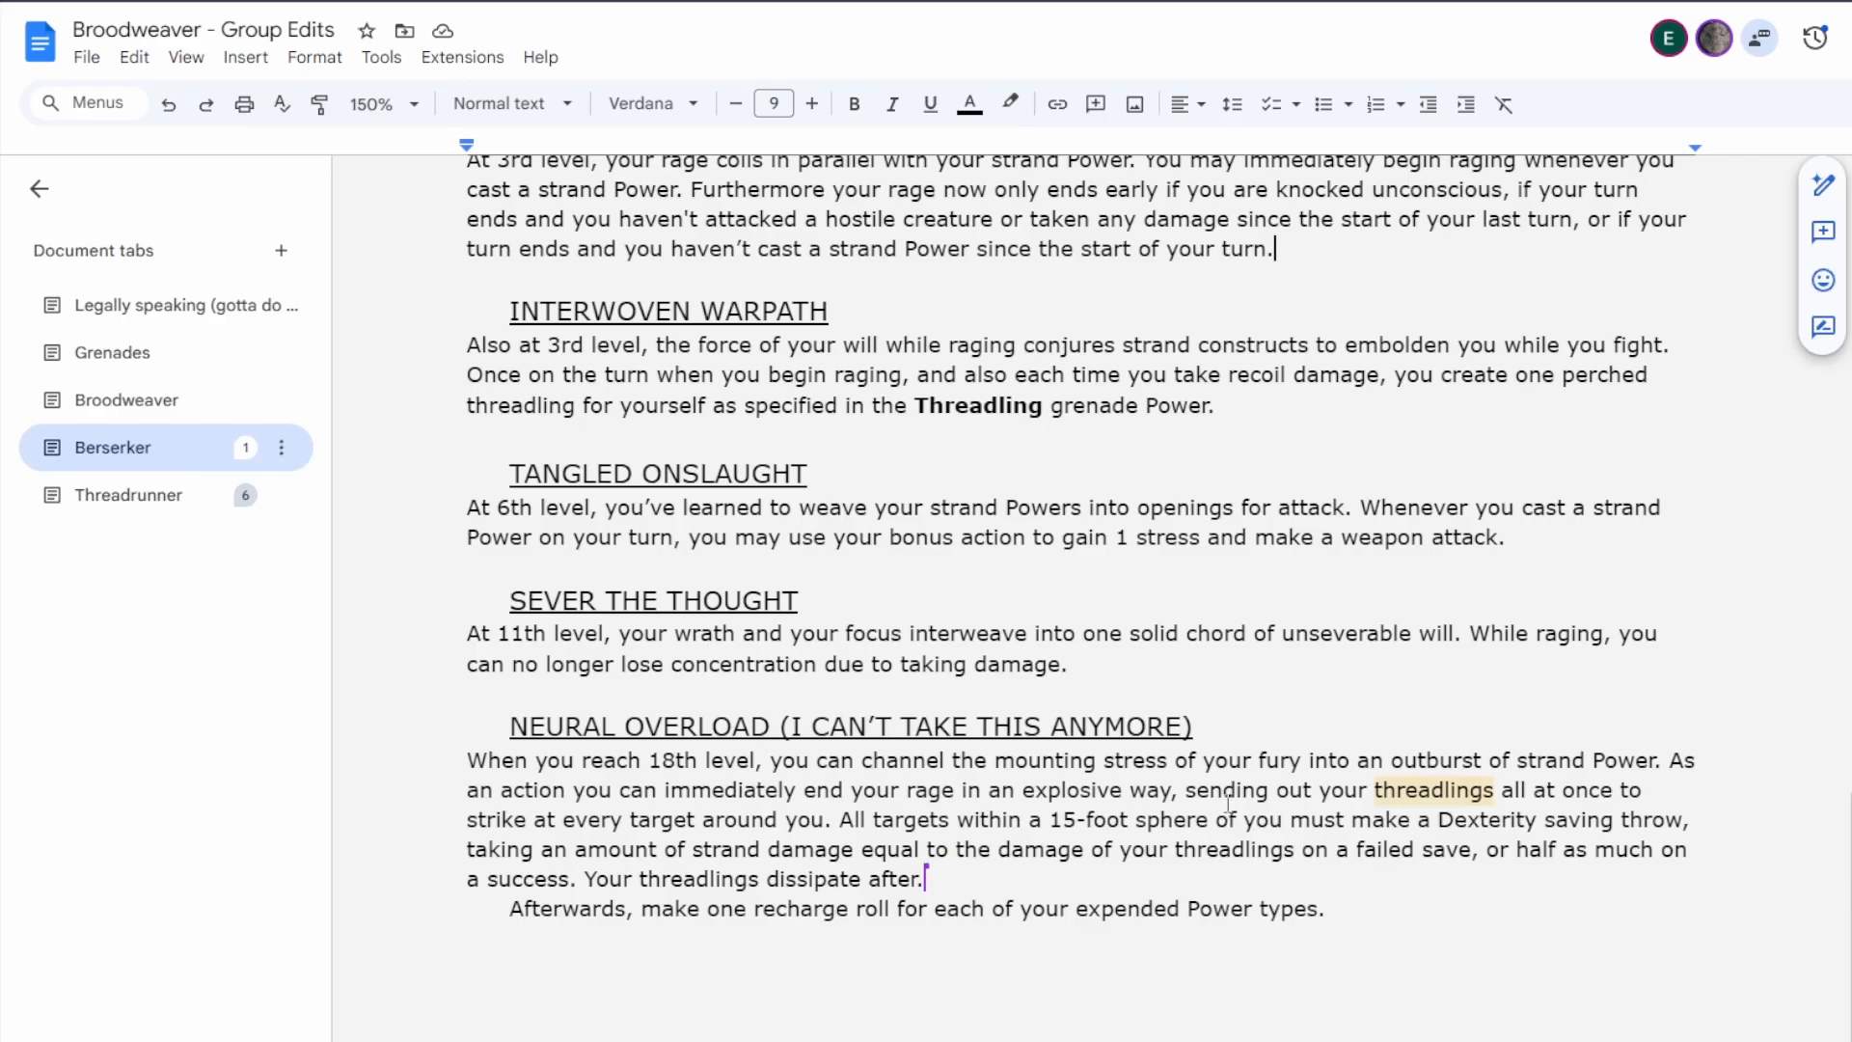
pyautogui.scroll(3, 1183, 795)
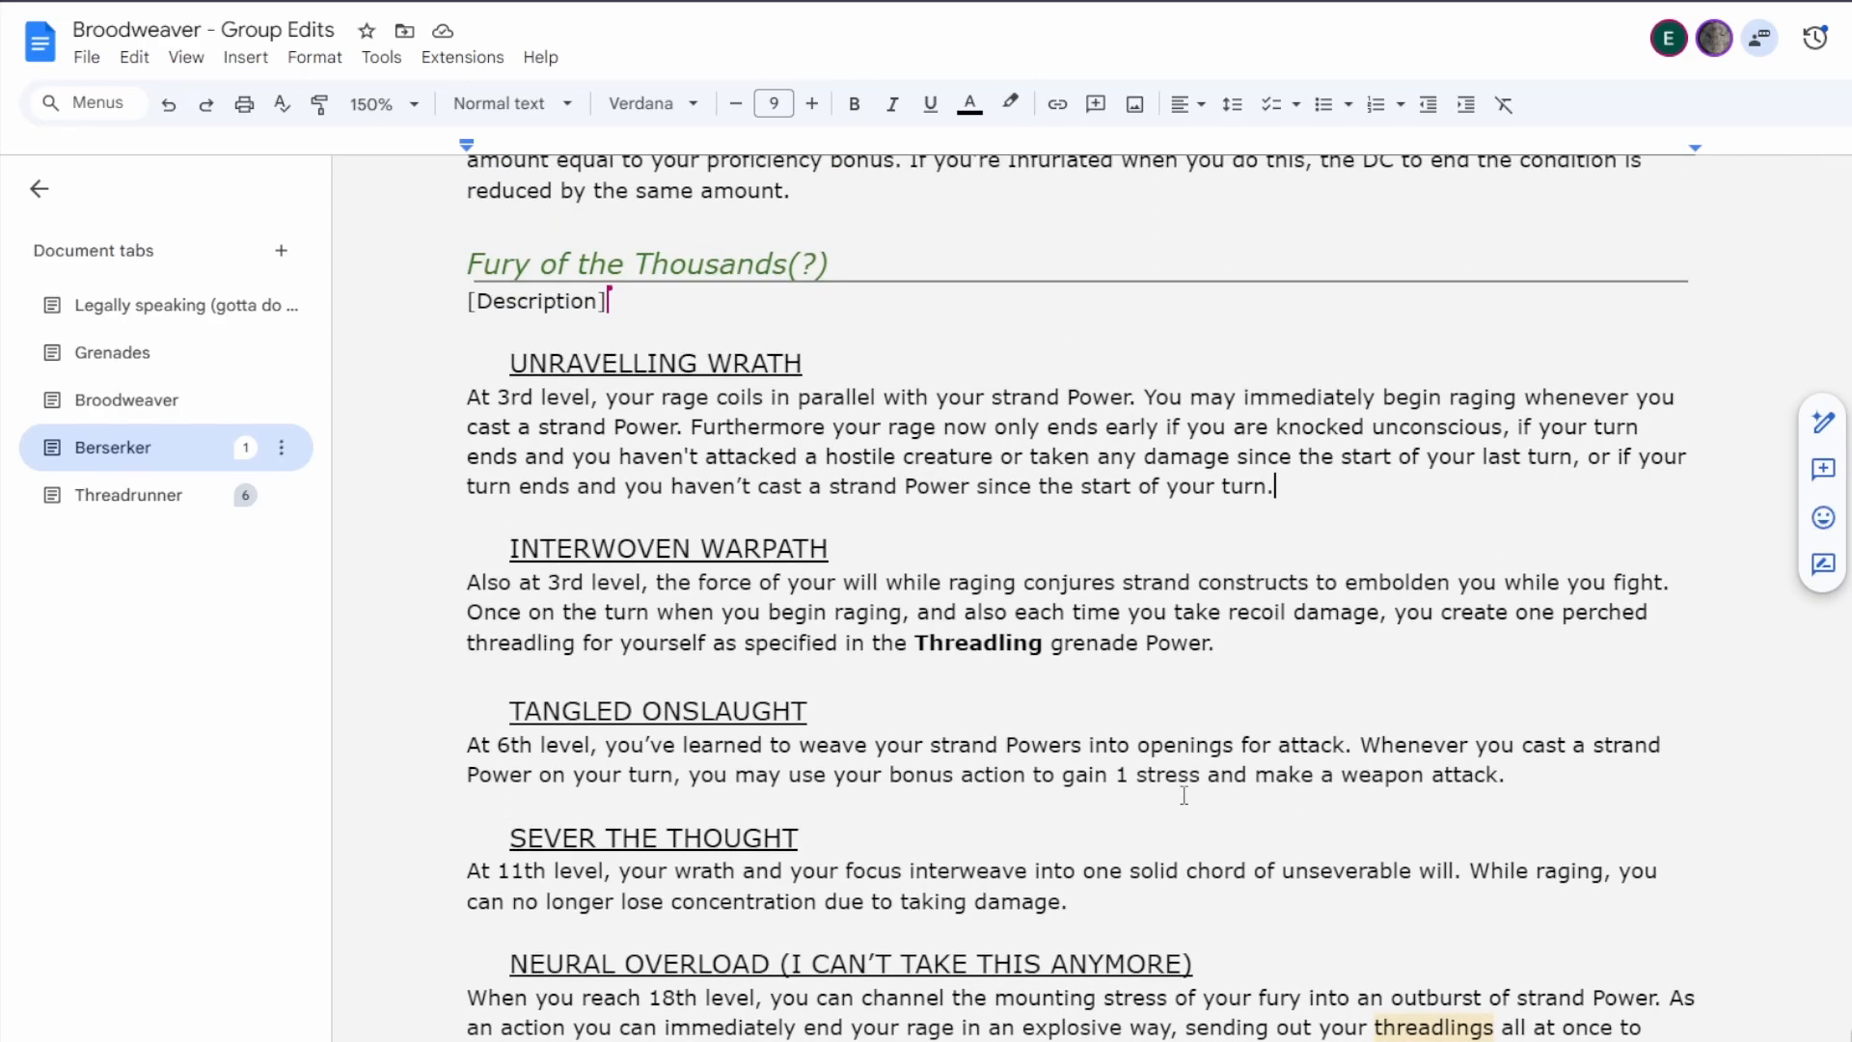
# Open up blank space between the [Description] placeholder of Fury of the Thousands and the Unravelling Wrath heading.
pyautogui.click(692, 268)
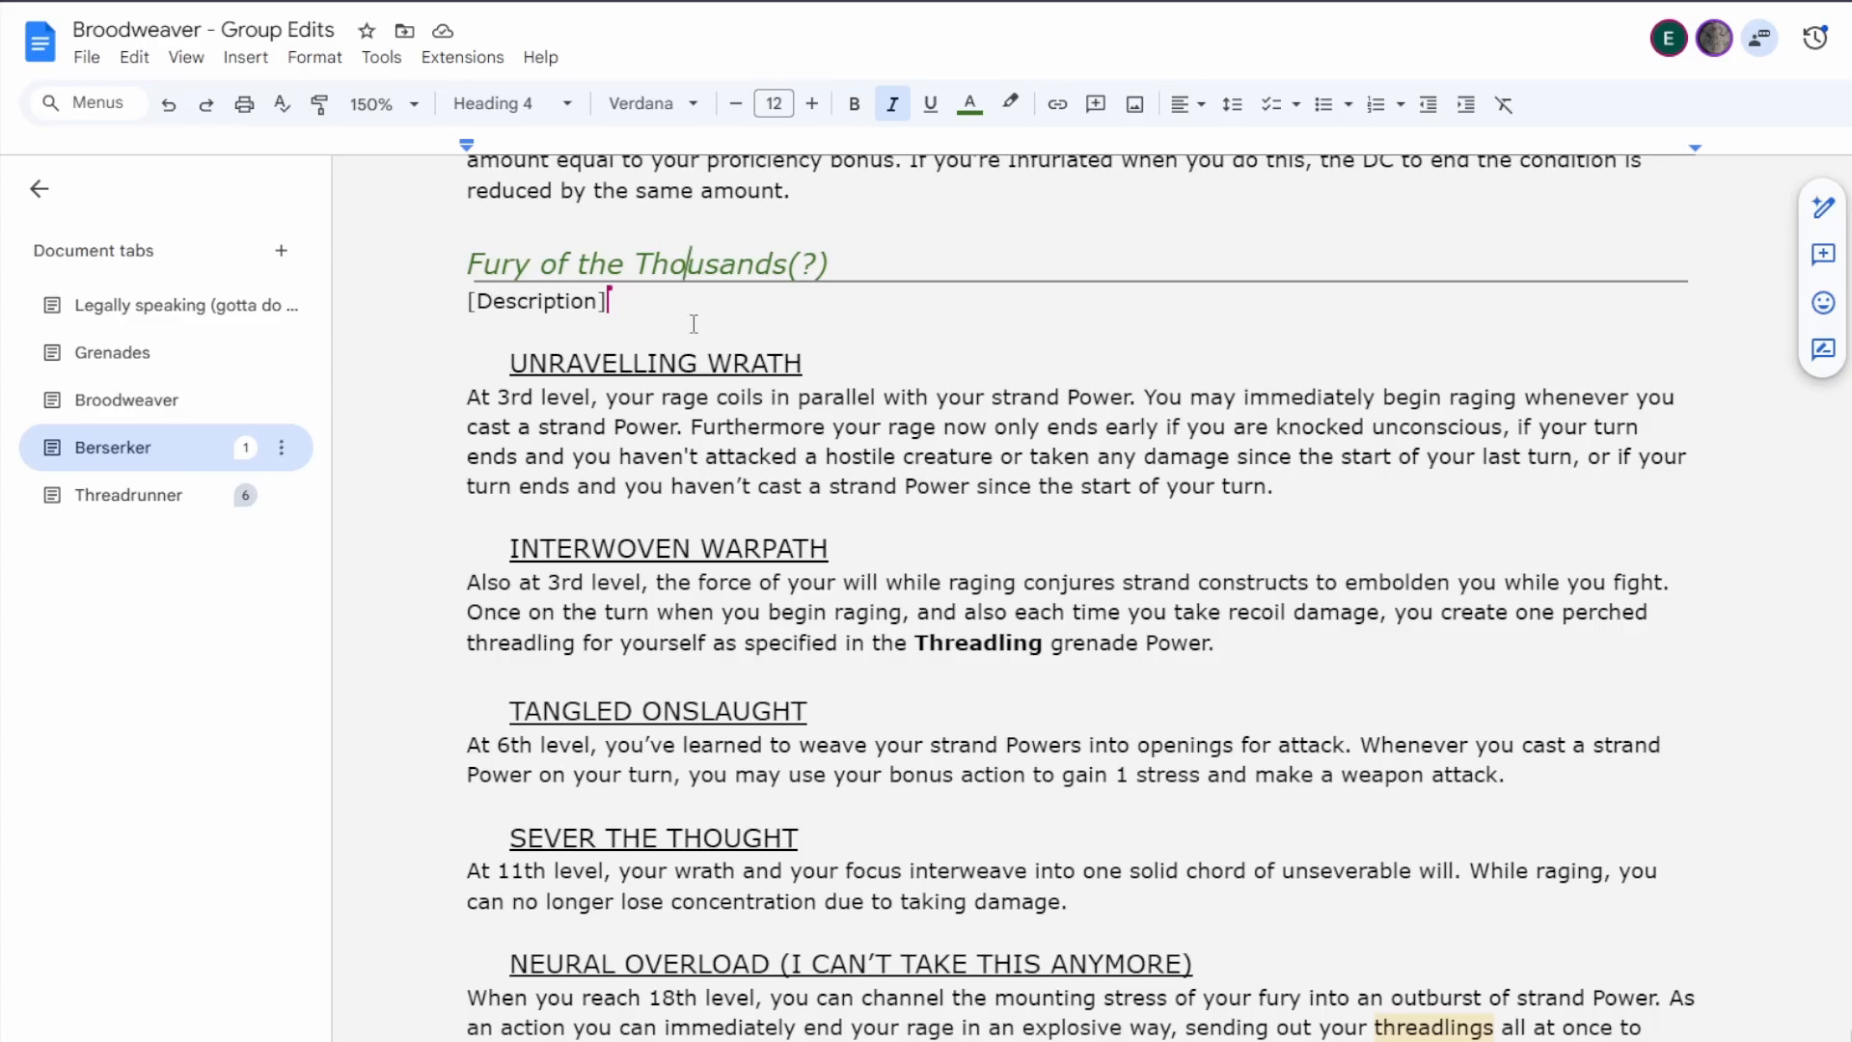
pyautogui.click(627, 307)
pyautogui.press('Return')
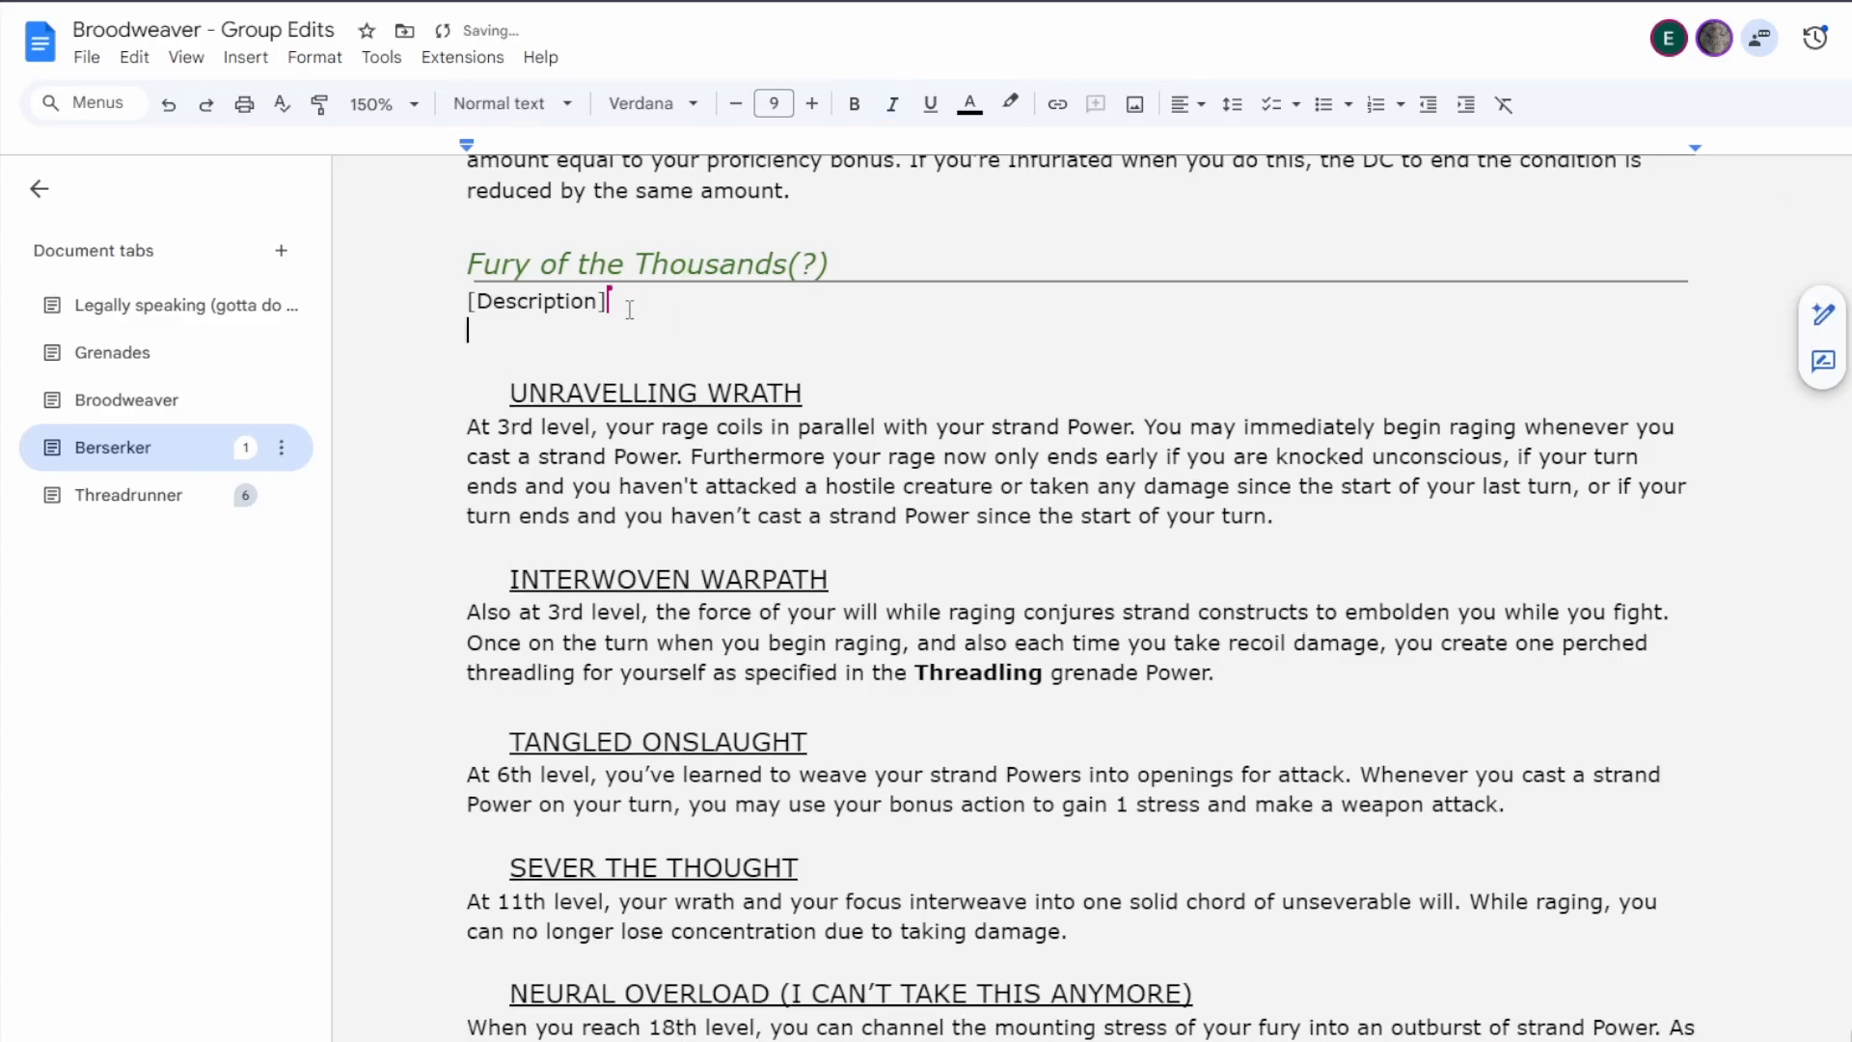
pyautogui.press('Return')
pyautogui.press('Return')
pyautogui.press('Return')
pyautogui.press('Return')
pyautogui.press('Return')
pyautogui.press('Return')
pyautogui.press('Return')
pyautogui.press('Return')
pyautogui.press('Return')
pyautogui.press('Return')
pyautogui.press('Return')
pyautogui.press('Return')
pyautogui.press('Return')
pyautogui.press('Return')
pyautogui.press('Return')
pyautogui.press('Return')
pyautogui.press('Return')
pyautogui.press('Return')
pyautogui.press('Return')
pyautogui.press('Return')
pyautogui.scroll(5, 948, 379)
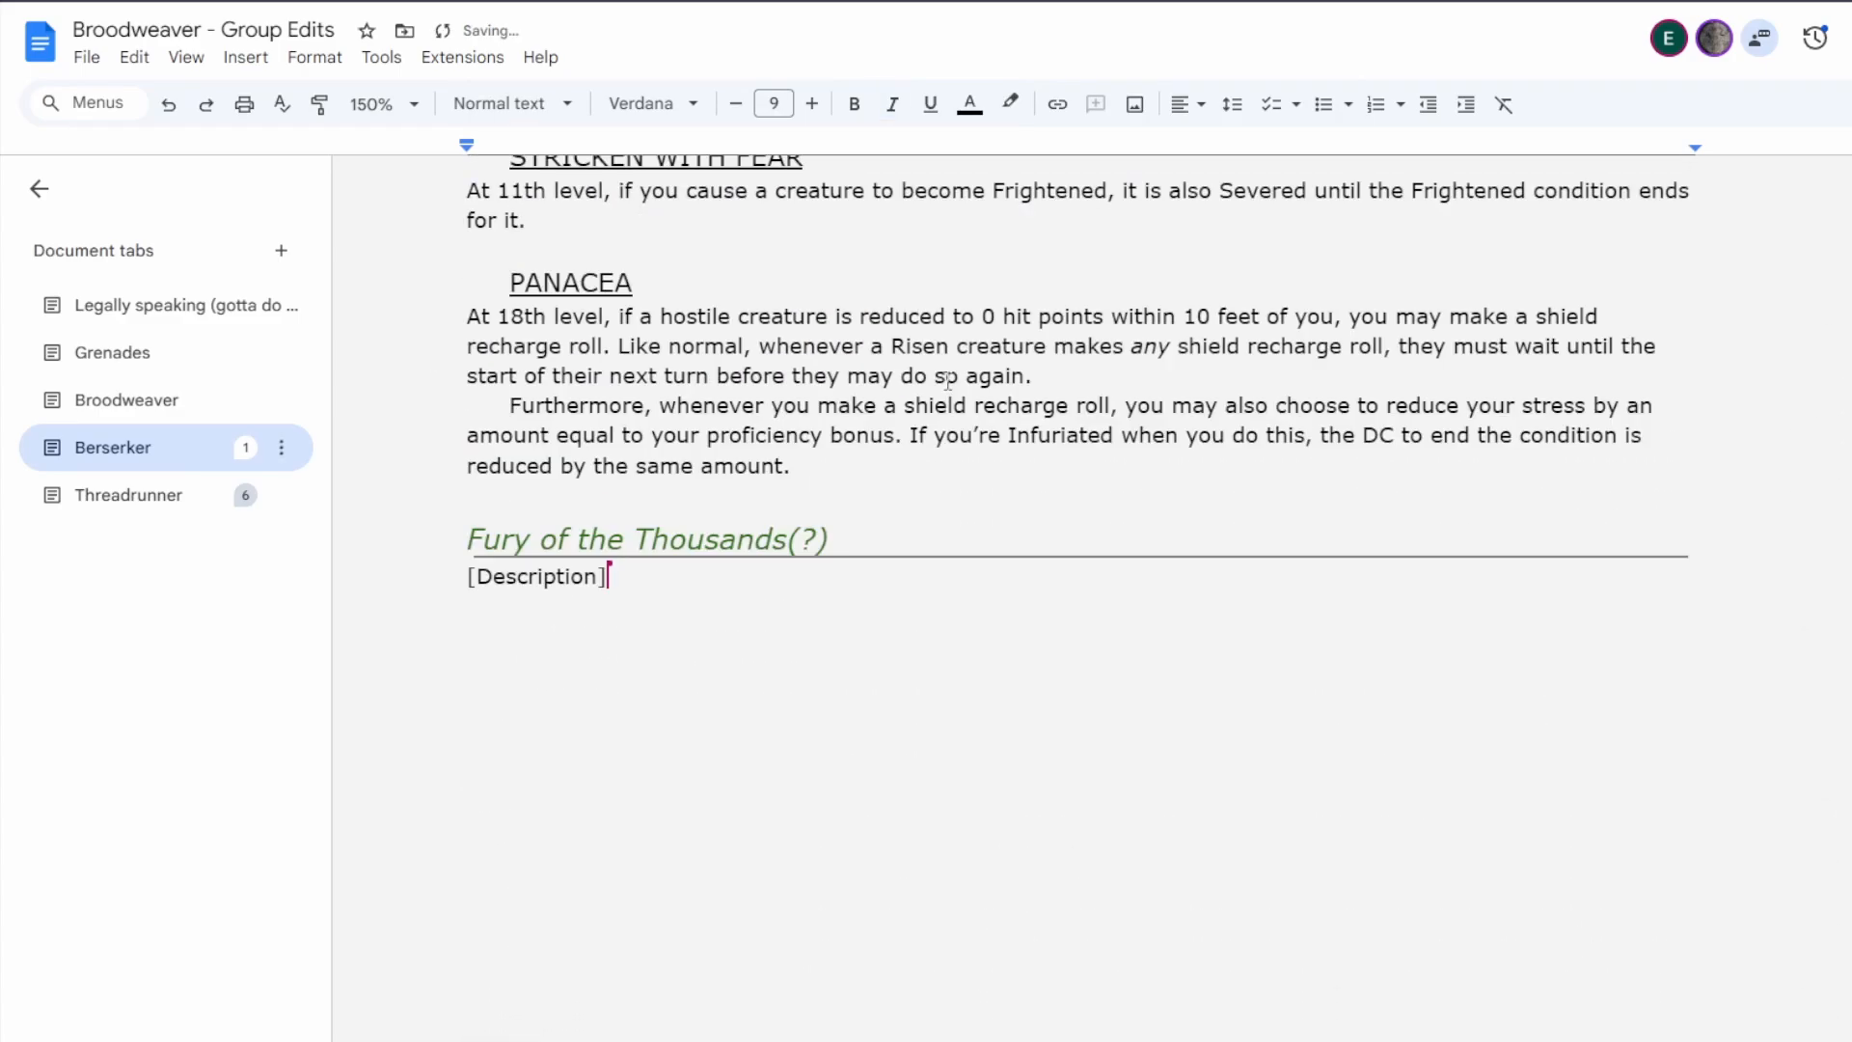
pyautogui.scroll(-2, 682, 410)
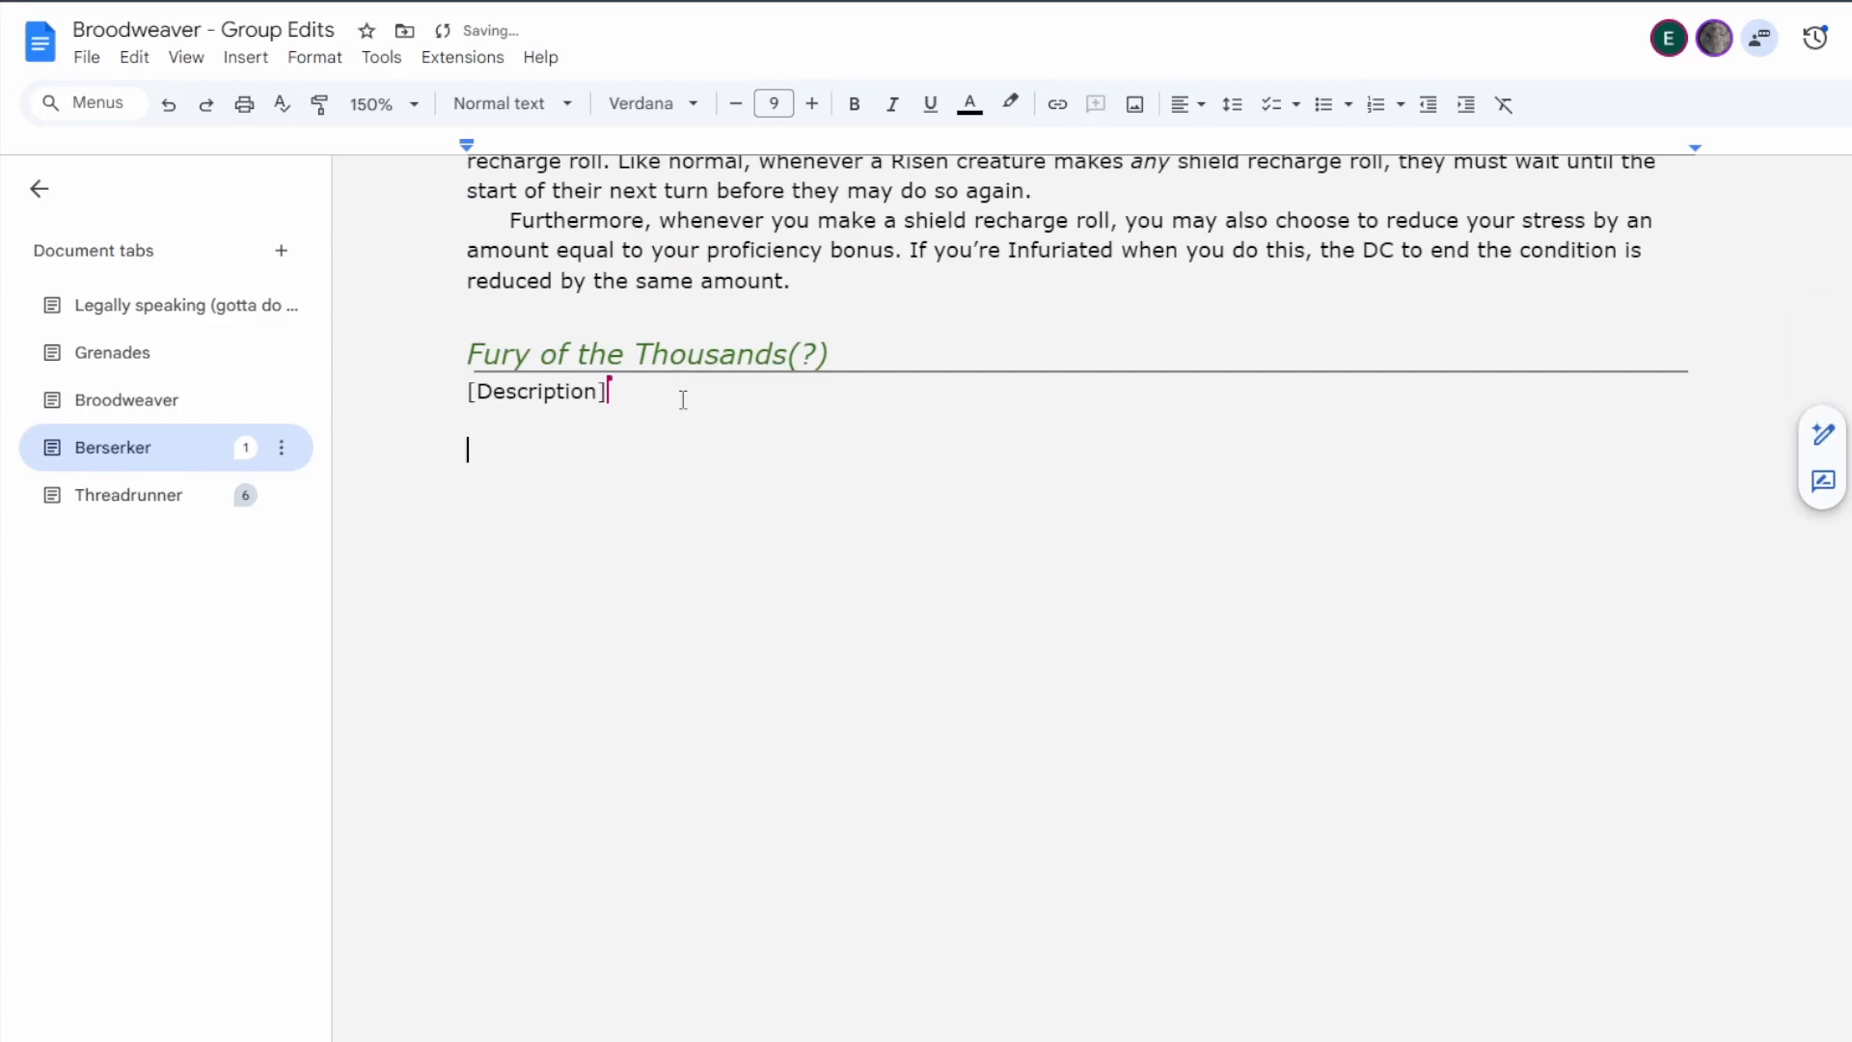
# Start a bulleted list below [Description] with the item "3rd level: Teleport forward, melee weapon attack after for bonus.".
pyautogui.press('Return')
pyautogui.press('BackSpace')
pyautogui.hotkey('ctrl', 'shift', '8')
pyautogui.write('3rd')
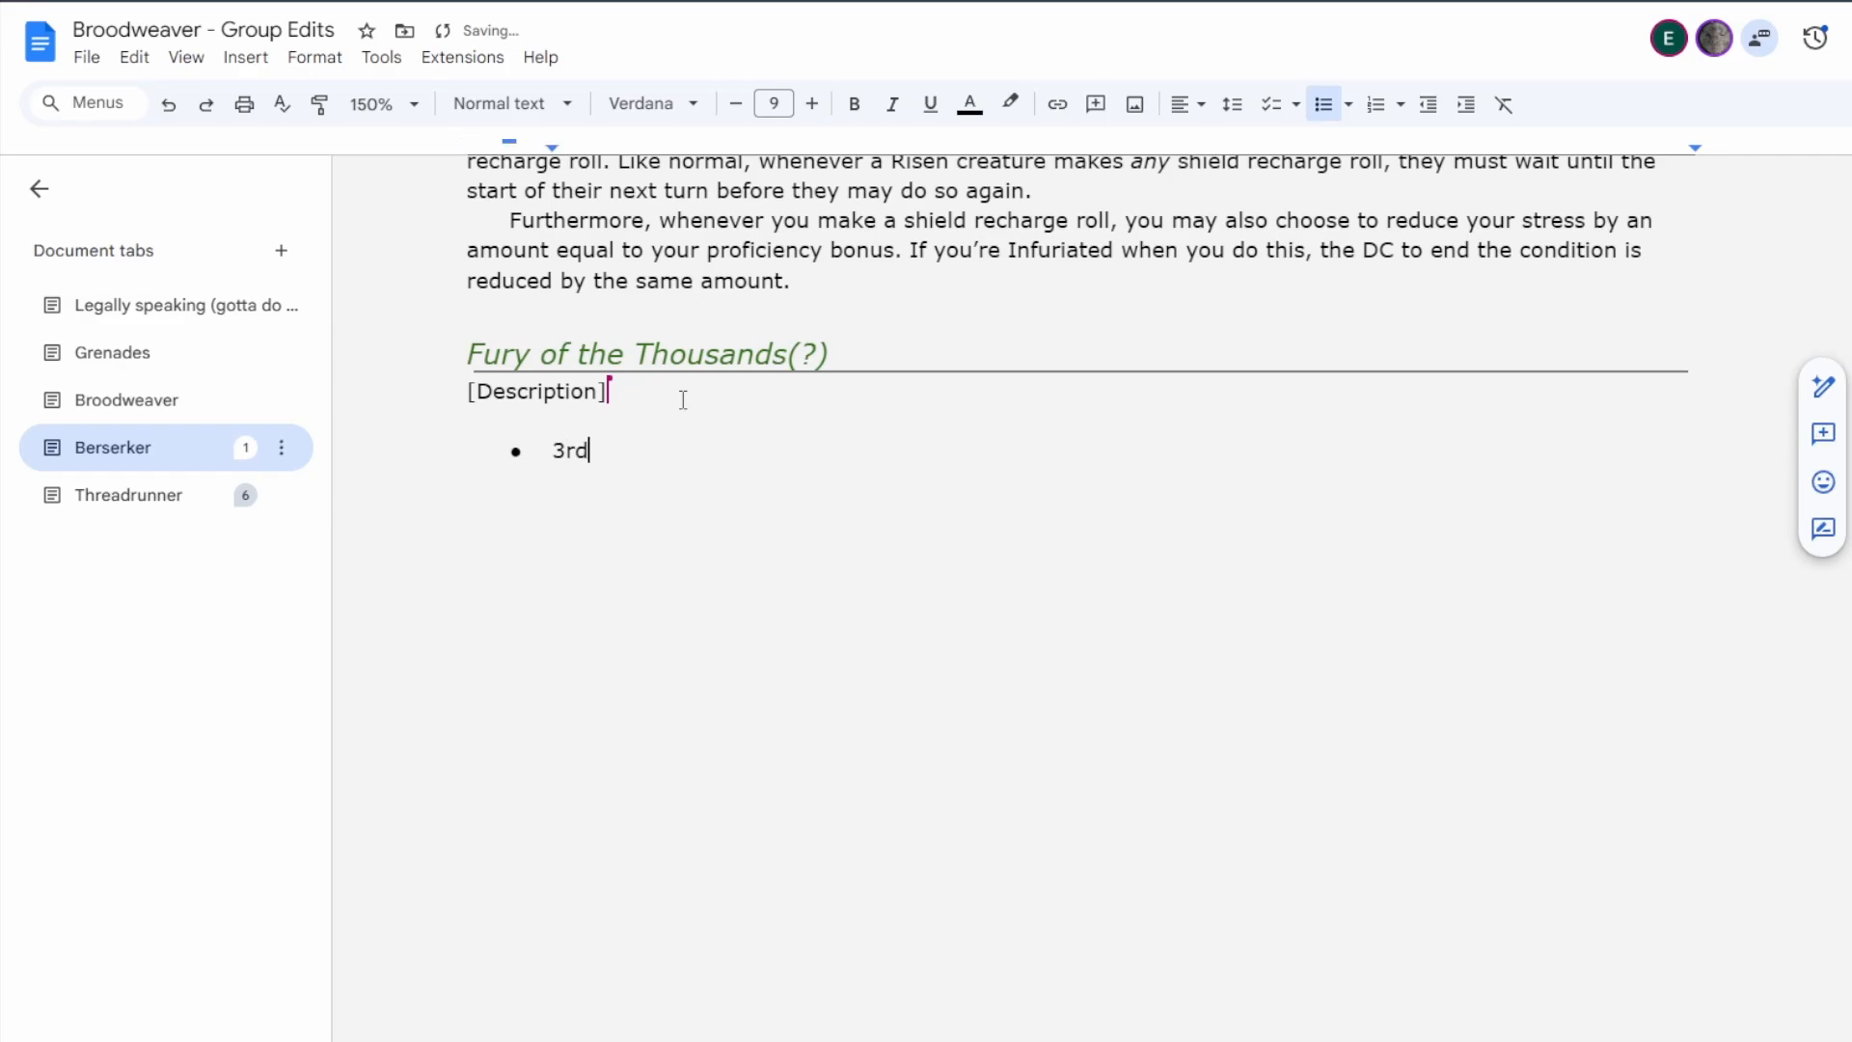
pyautogui.write(' level: Teleport forwar')
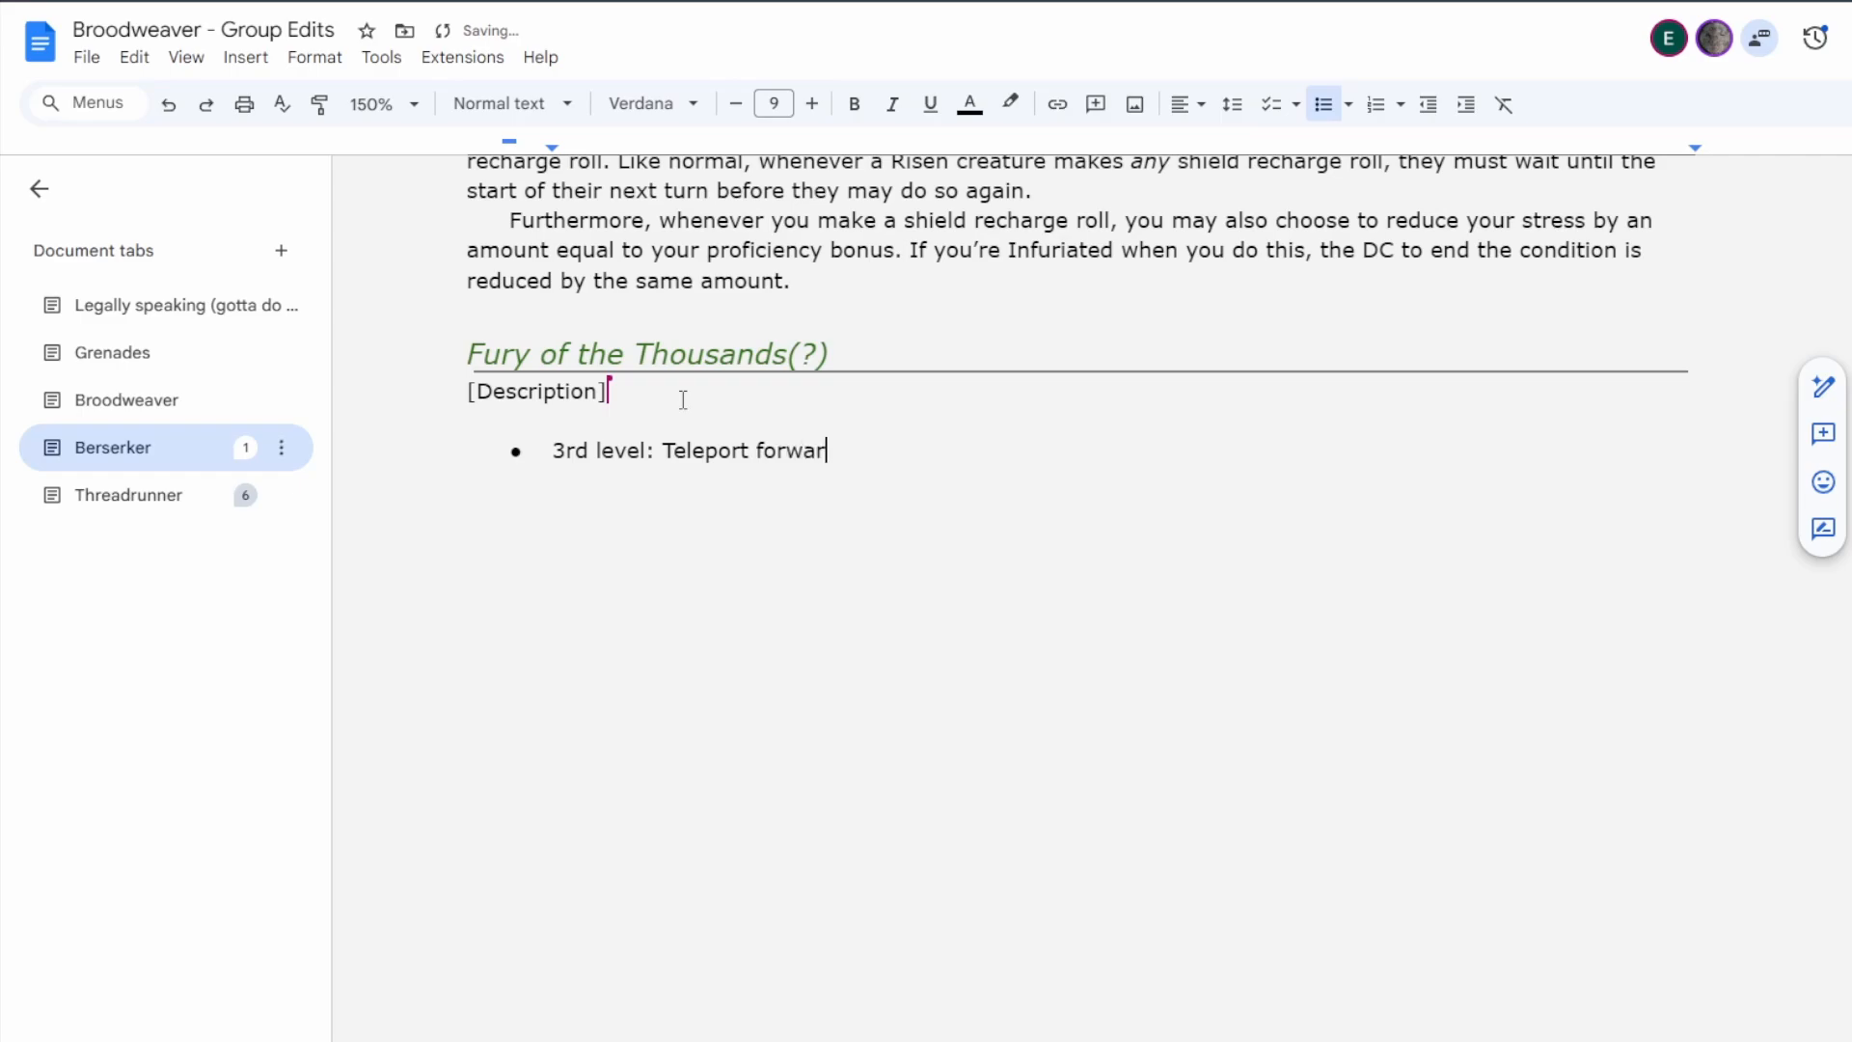
pyautogui.write('d,')
pyautogui.write('at')
pyautogui.press('BackSpace')
pyautogui.press('BackSpace')
pyautogui.write('melee weapon attack')
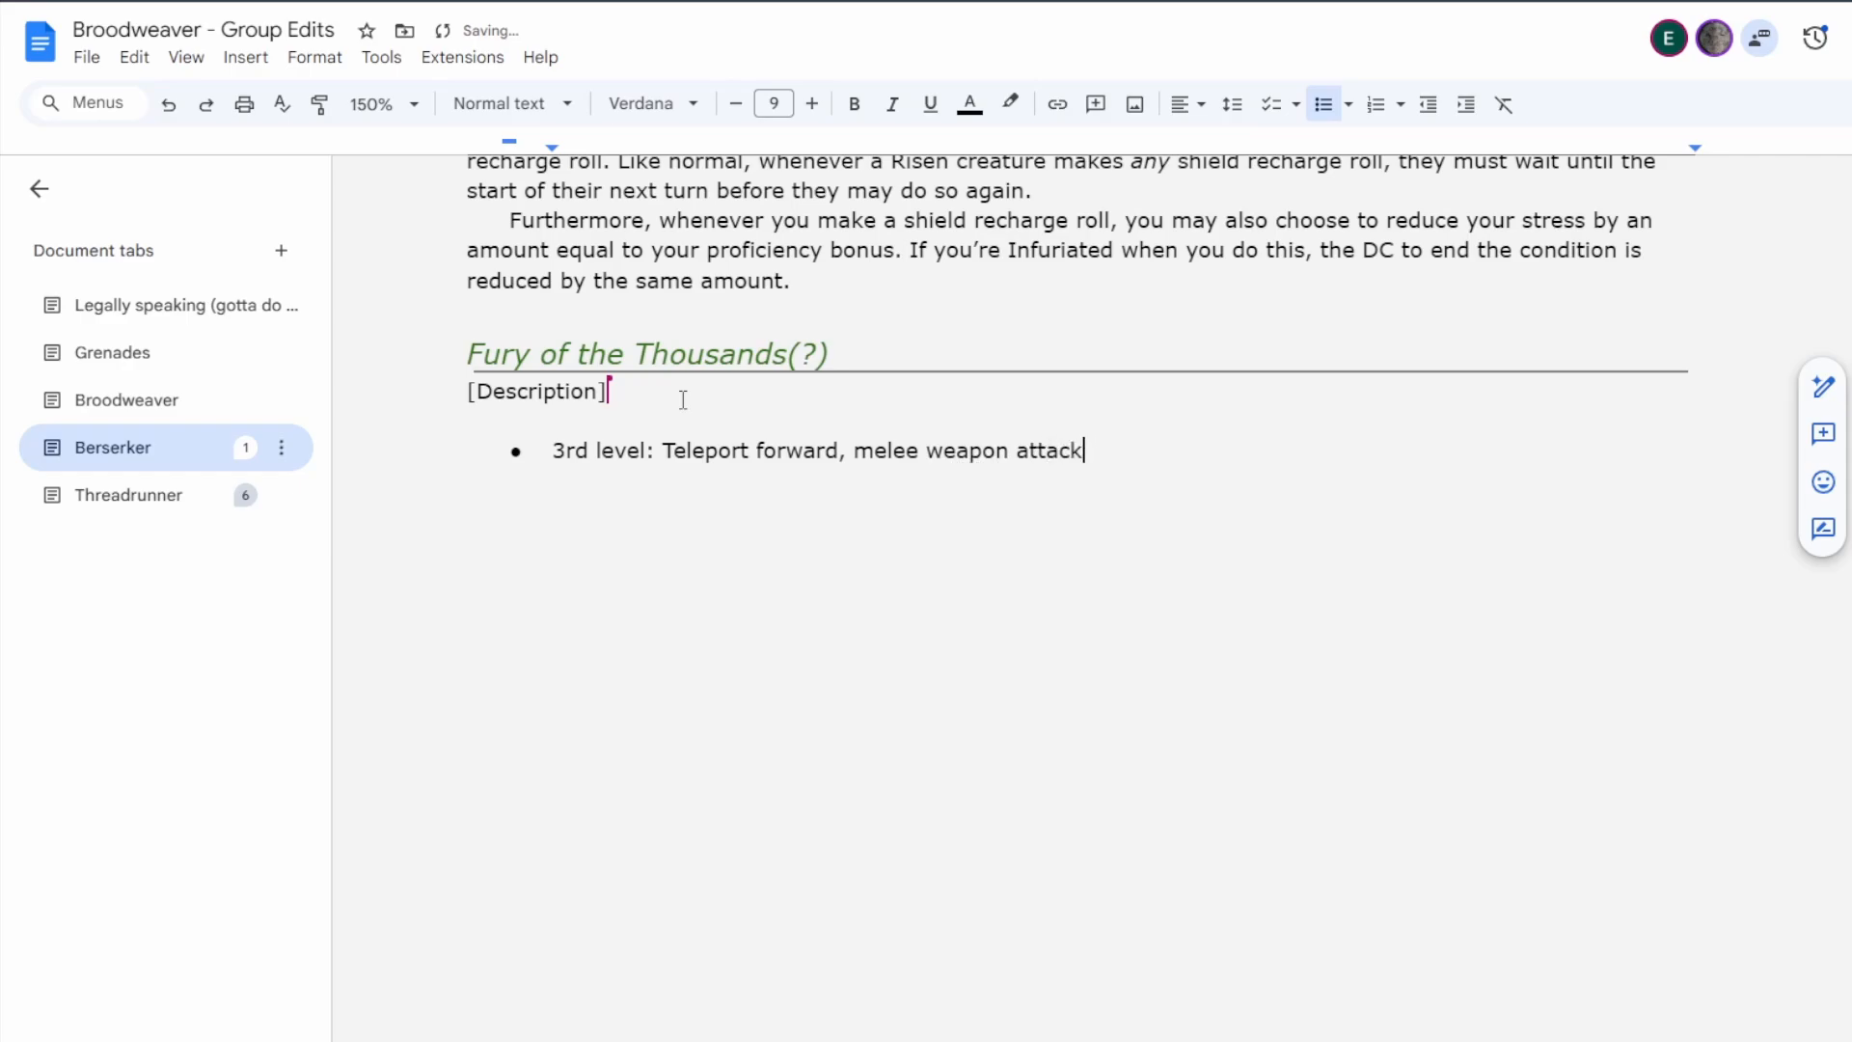
pyautogui.write(' after for bonus.')
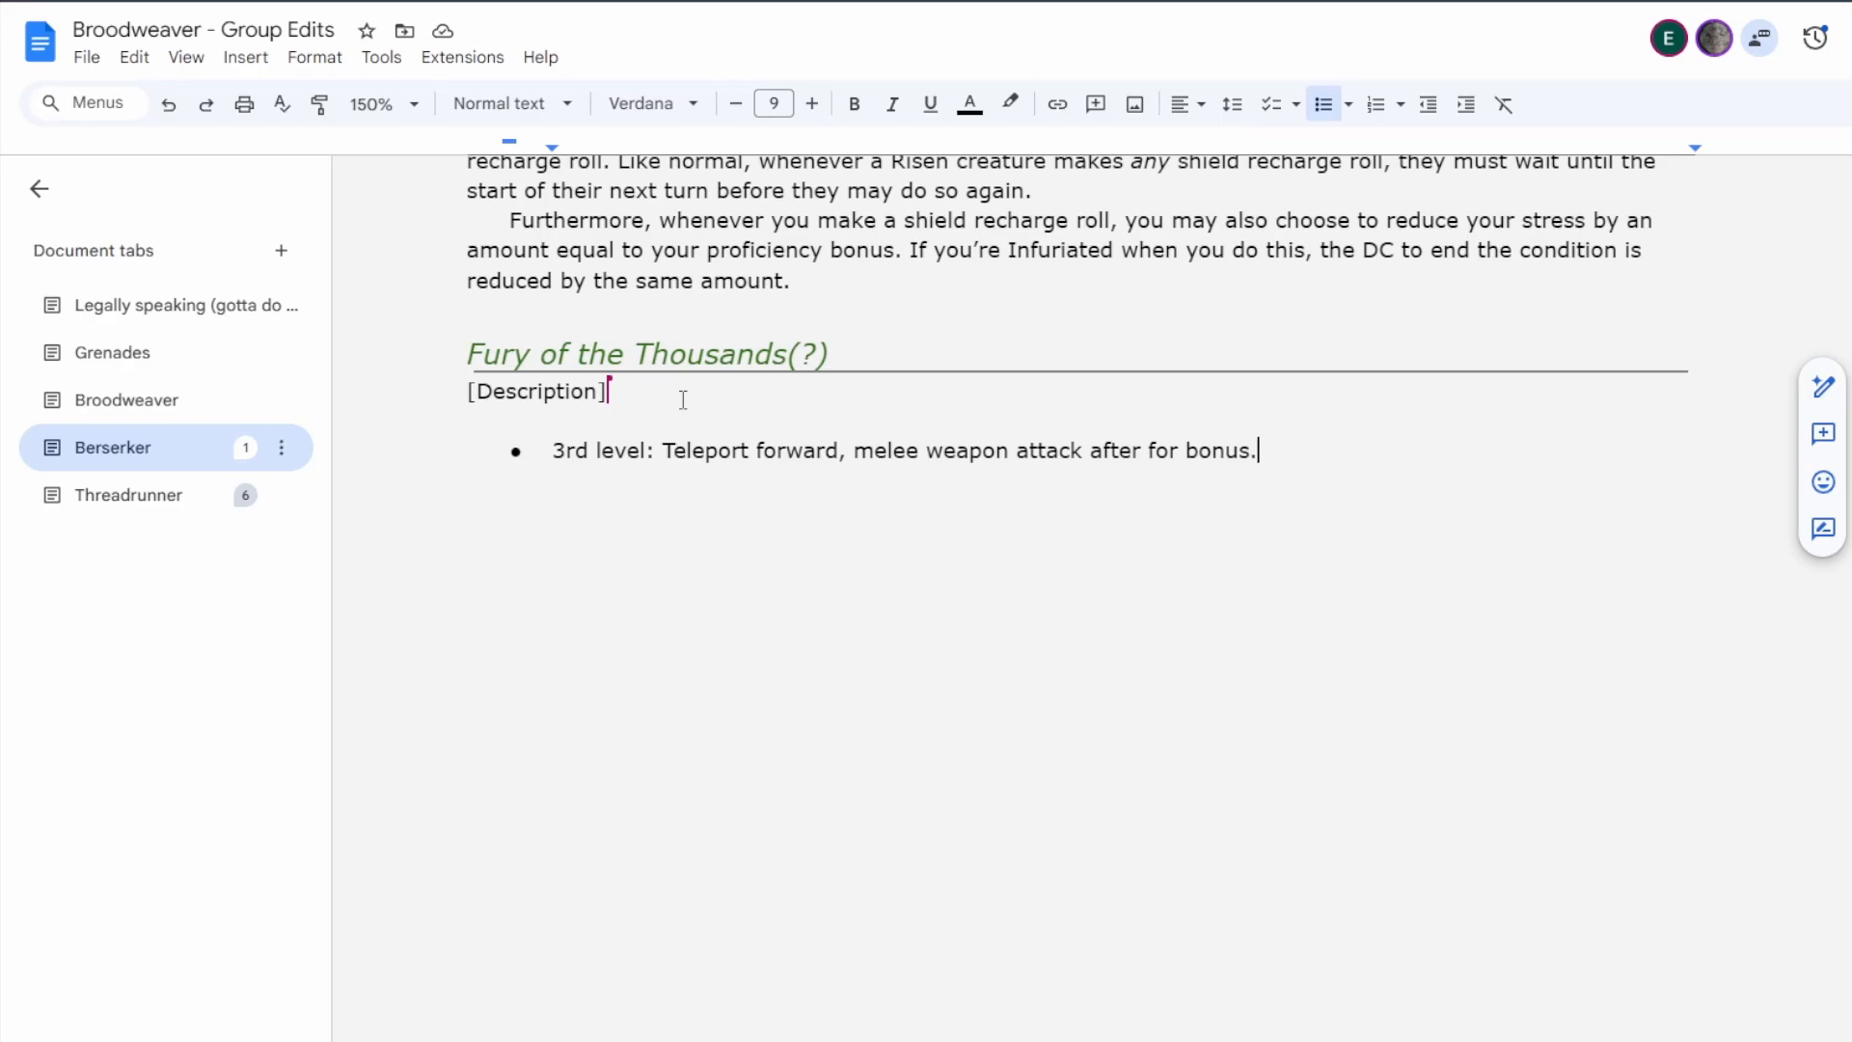
# Add a second bullet reading "When you teleport, gain Overshields." with a capital O in Overshields.
pyautogui.press('Return')
pyautogui.write('When you tele')
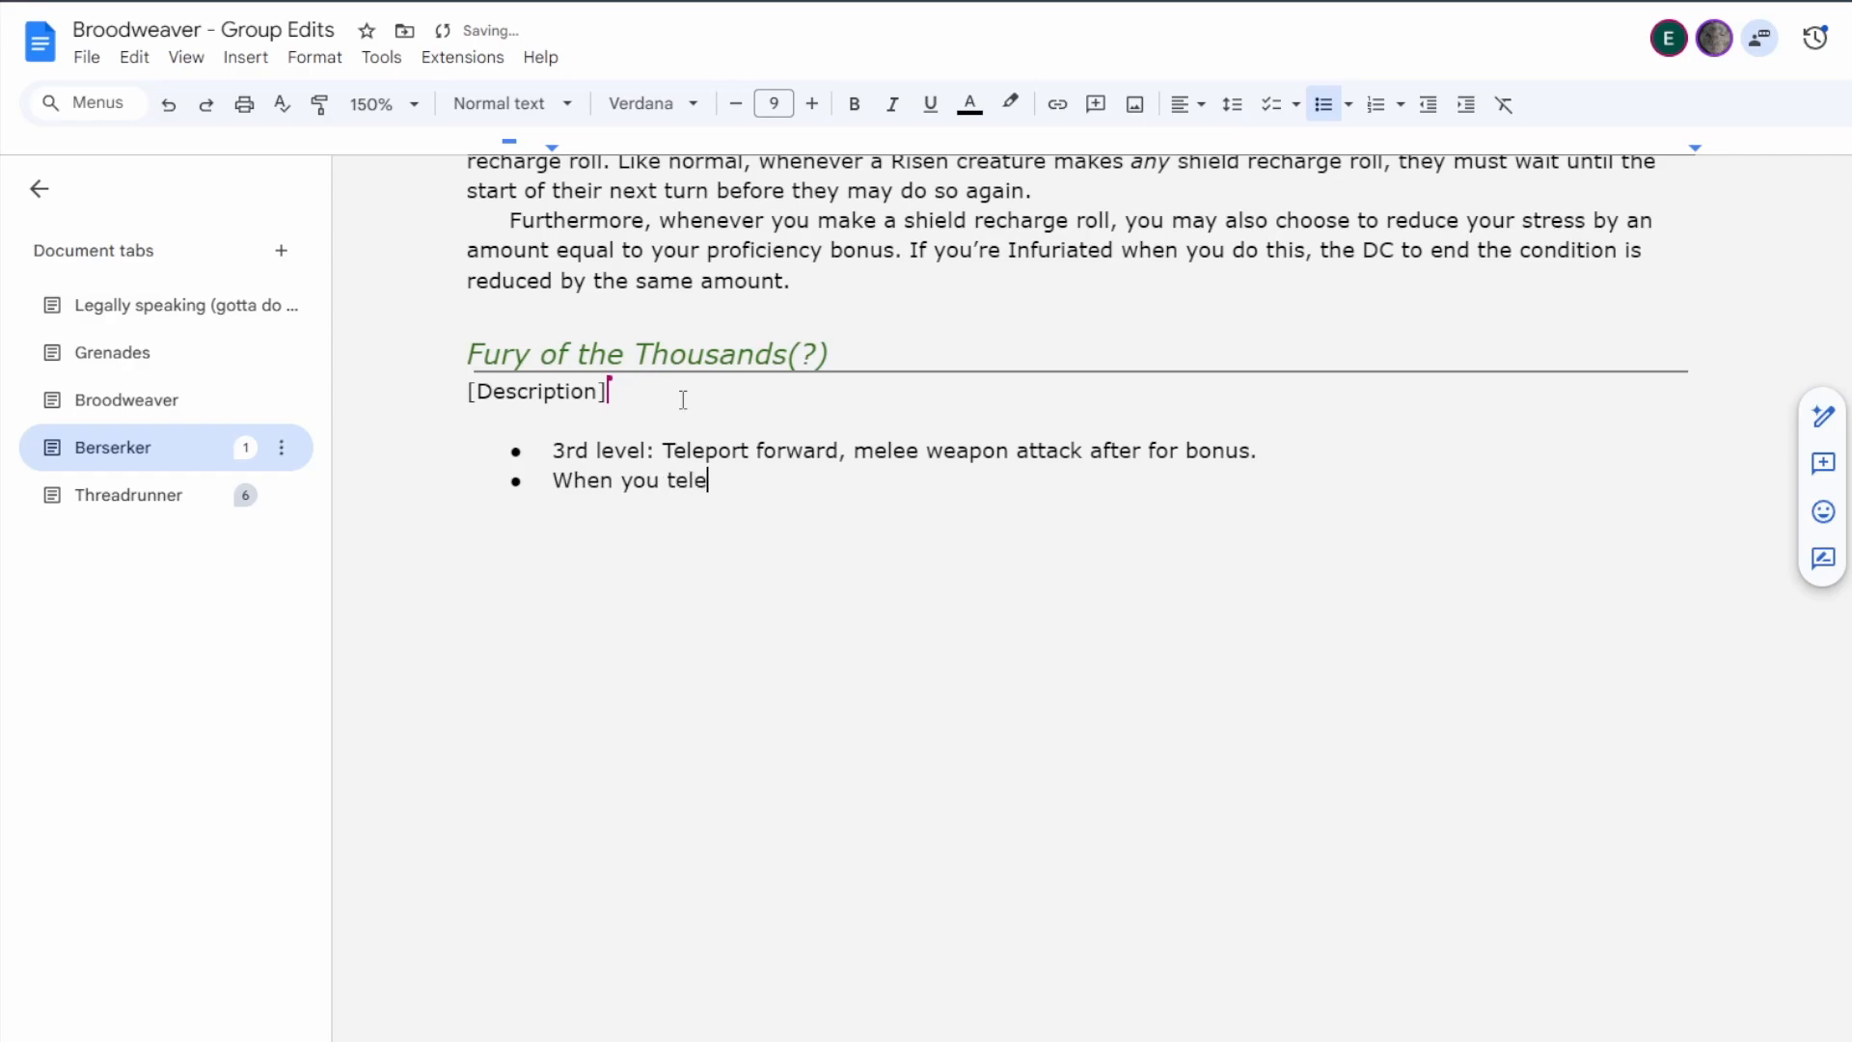
pyautogui.write('port, gain overshields.')
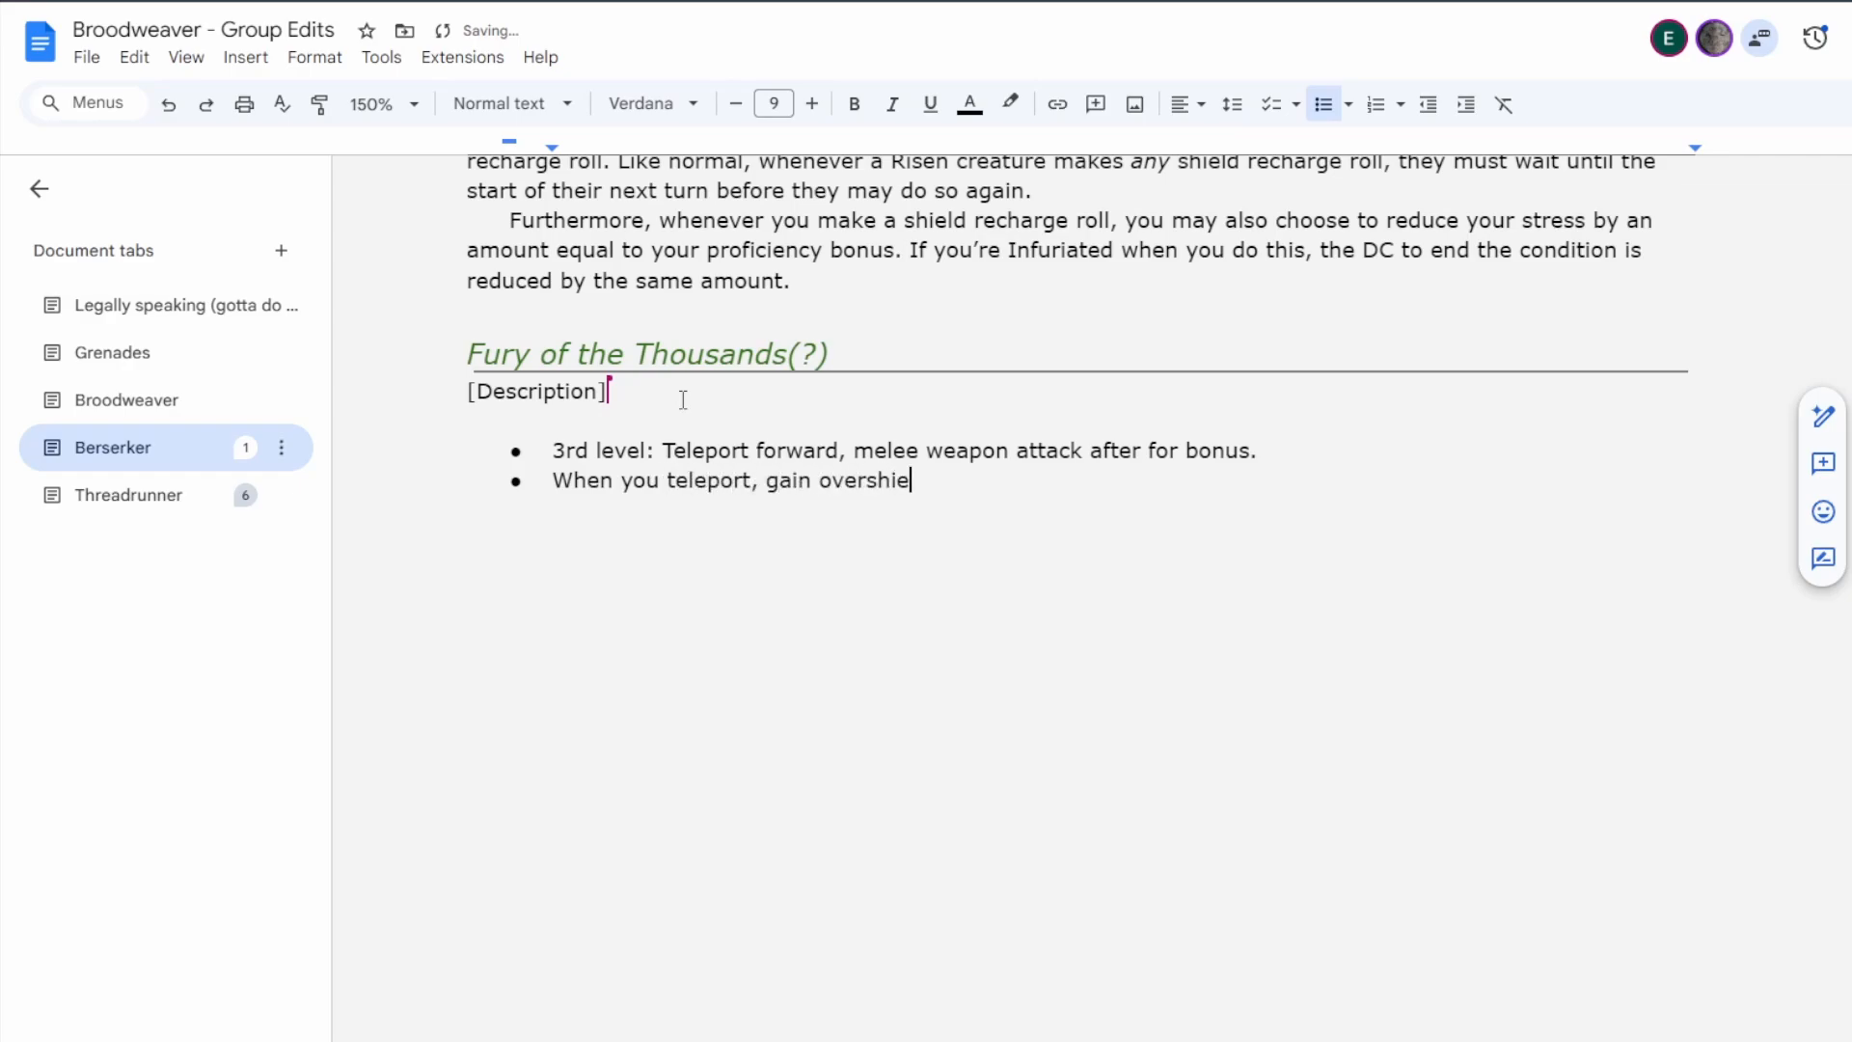
pyautogui.press('Left')
pyautogui.press('Left')
pyautogui.press('Left')
pyautogui.press('Left')
pyautogui.press('Left')
pyautogui.press('Left')
pyautogui.press('Left')
pyautogui.press('Left')
pyautogui.press('Left')
pyautogui.press('Left')
pyautogui.press('Left')
pyautogui.press('BackSpace')
pyautogui.write('O')
pyautogui.press('End')
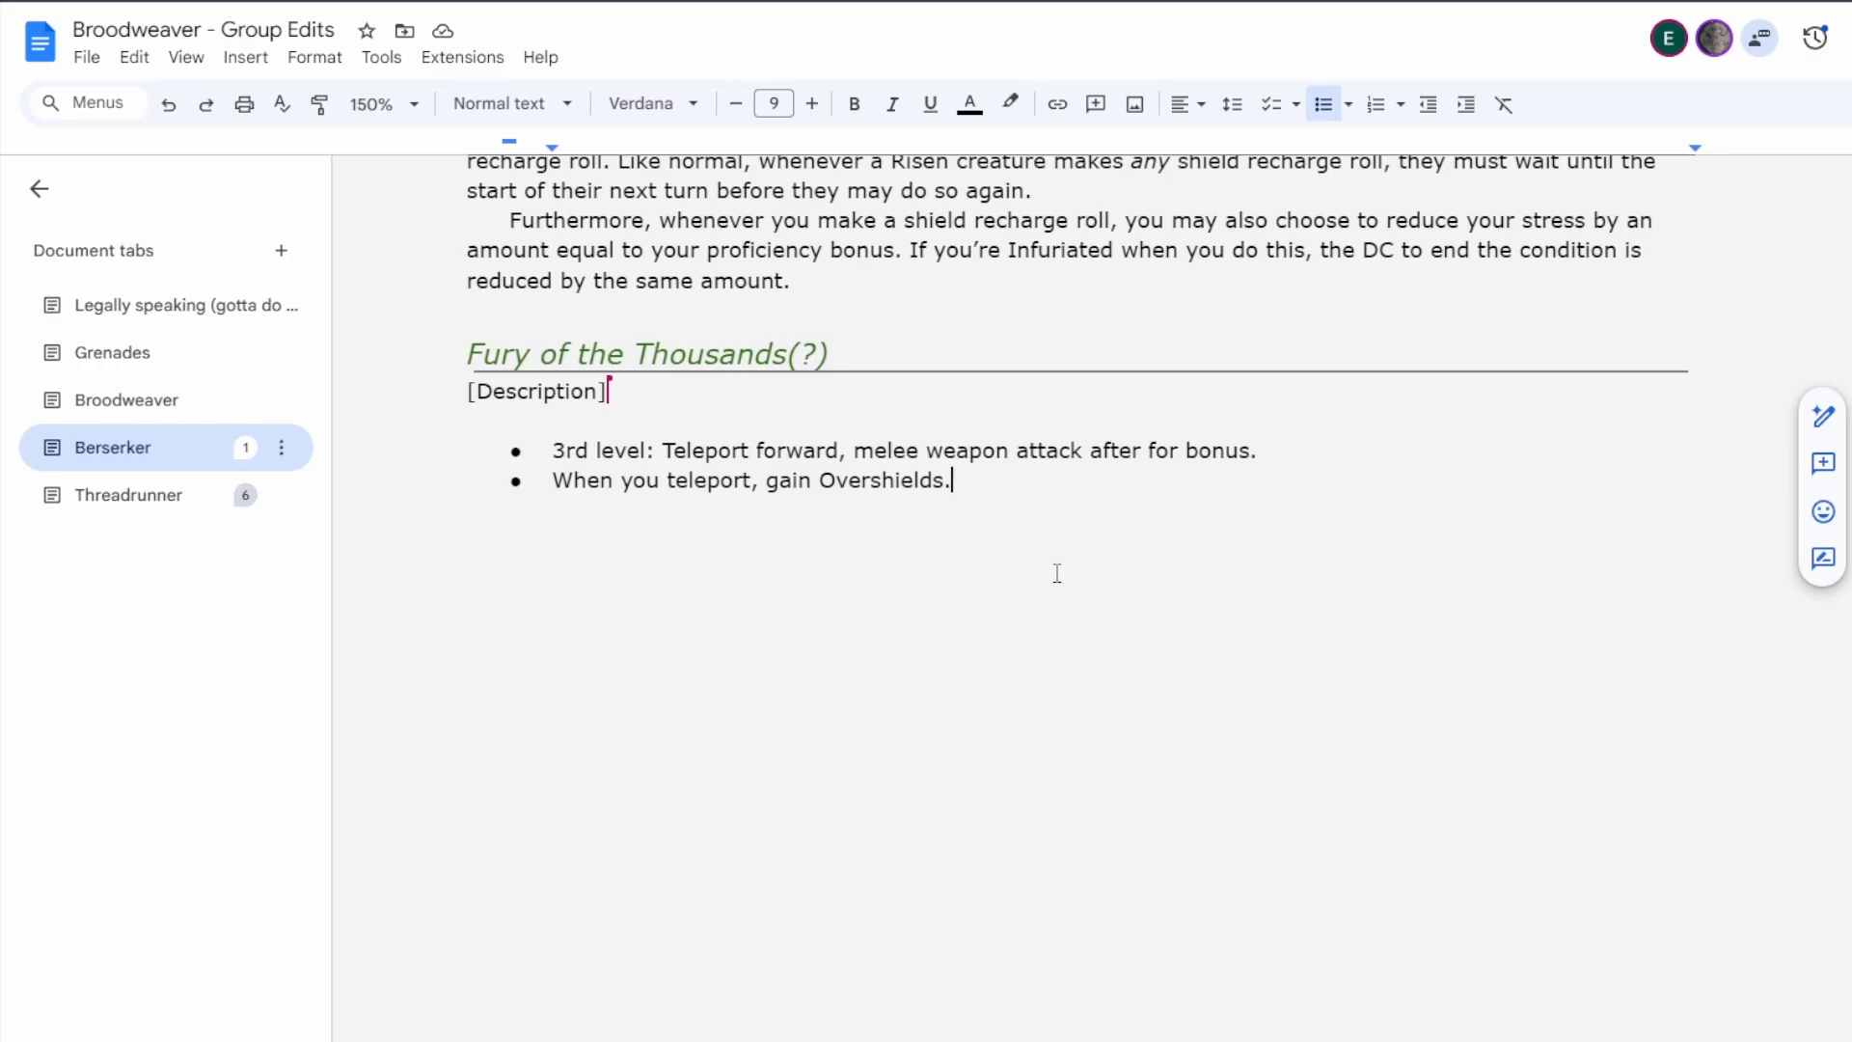
# Review the Fury of the Thousands features from the bulleted ideas through Neural Overload, comparing them with Panacea above.
pyautogui.scroll(10, 1057, 582)
pyautogui.scroll(1, 1049, 607)
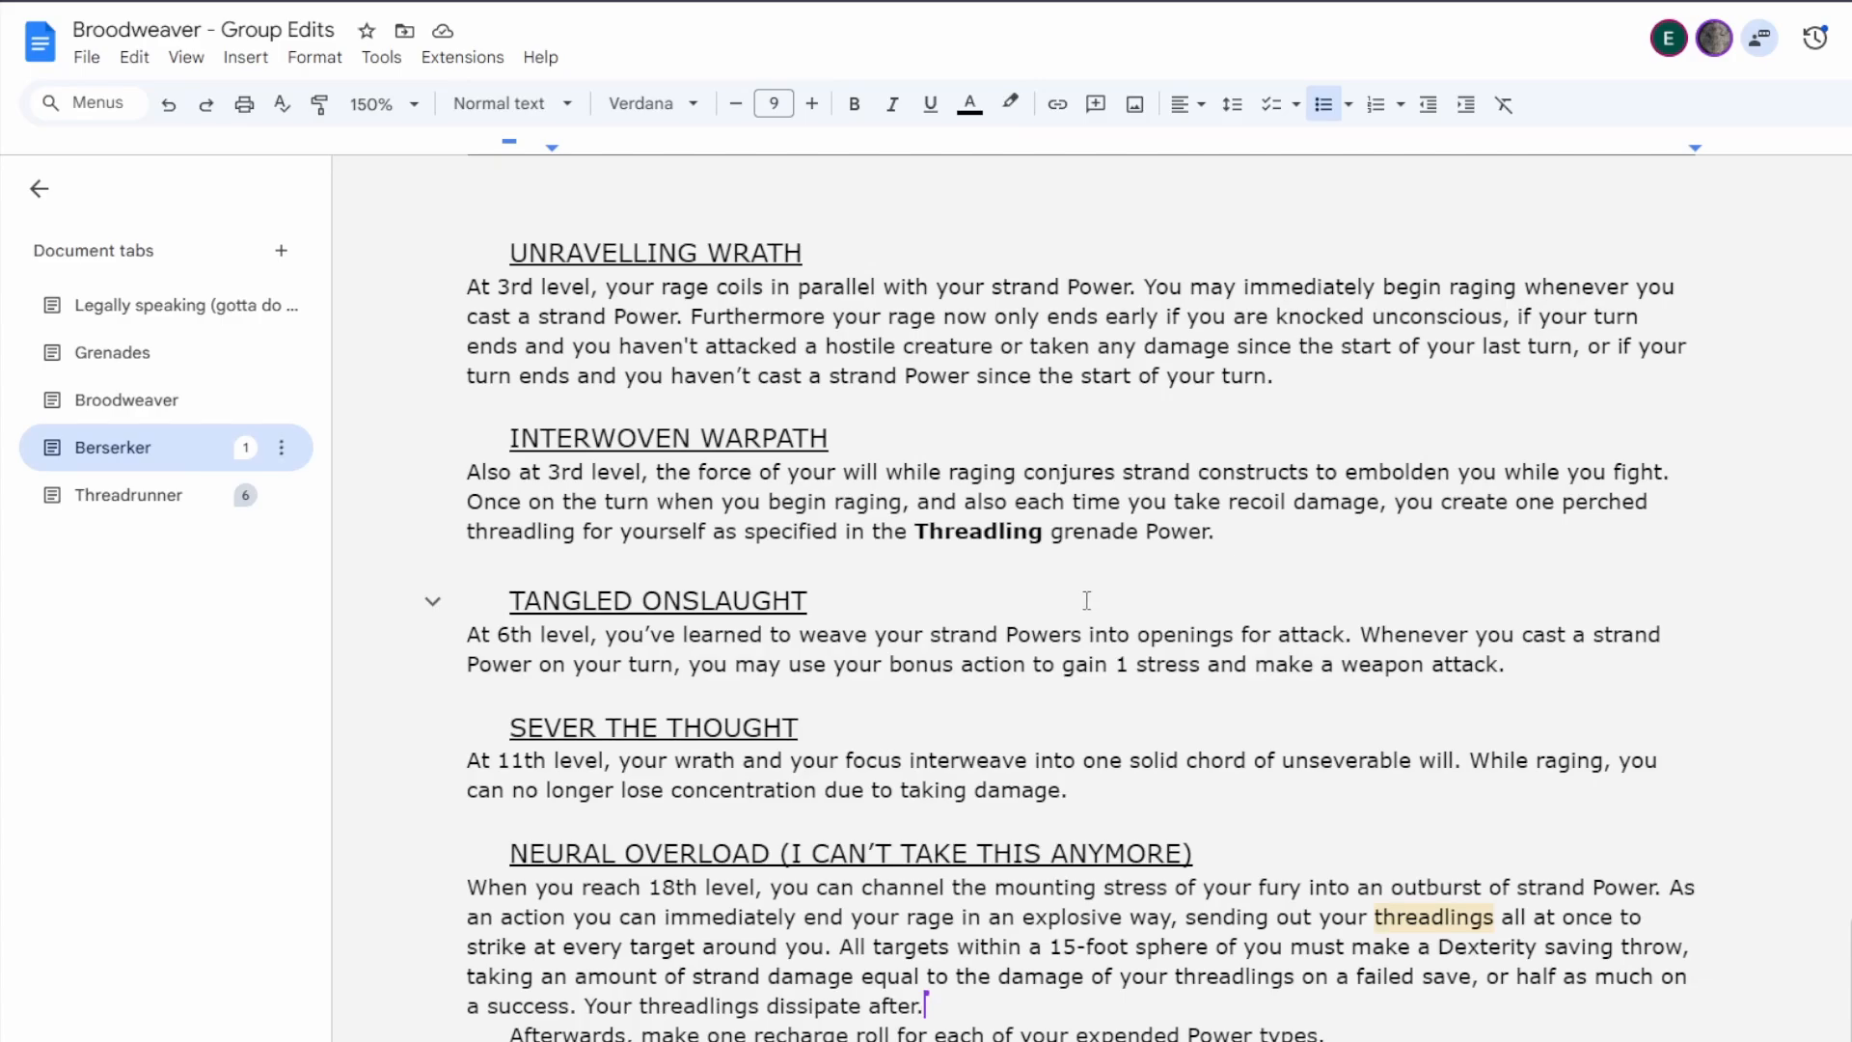
pyautogui.scroll(5, 1086, 600)
pyautogui.scroll(-5, 1086, 600)
pyautogui.scroll(2, 1084, 600)
pyautogui.scroll(-15, 1084, 600)
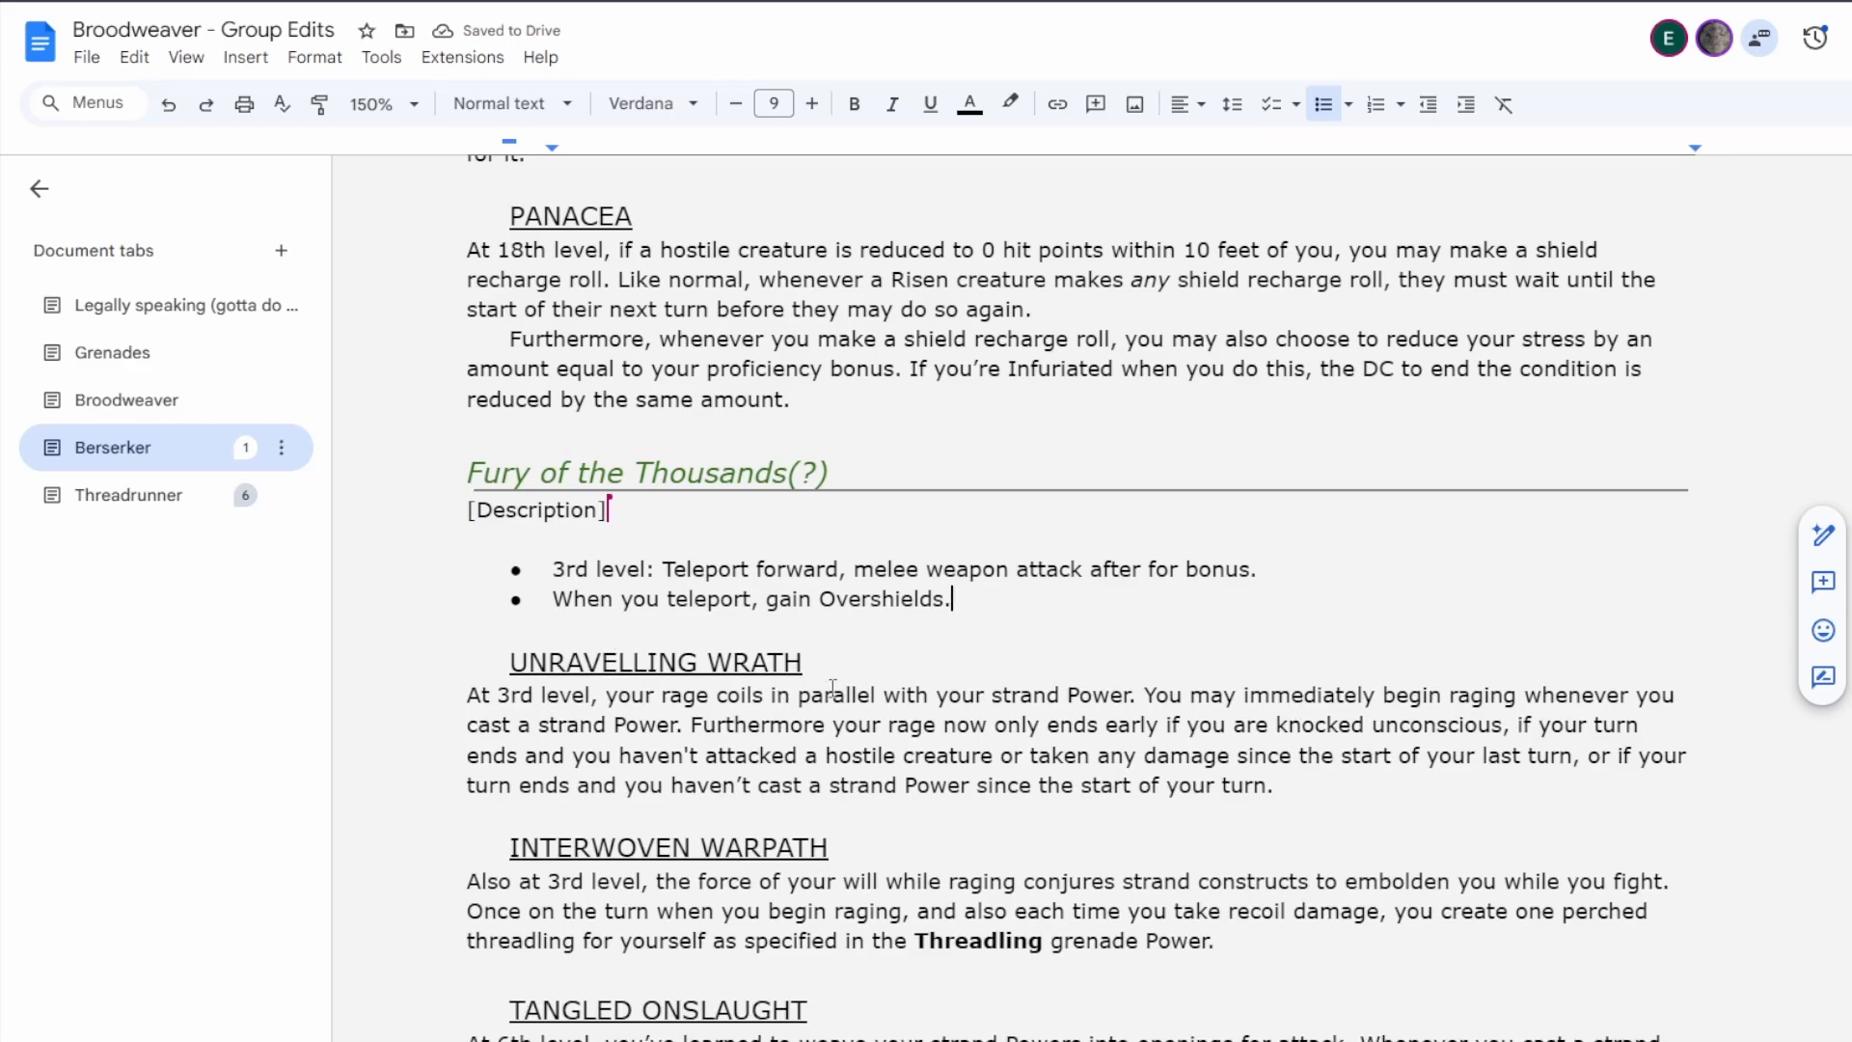
pyautogui.scroll(-1, 949, 735)
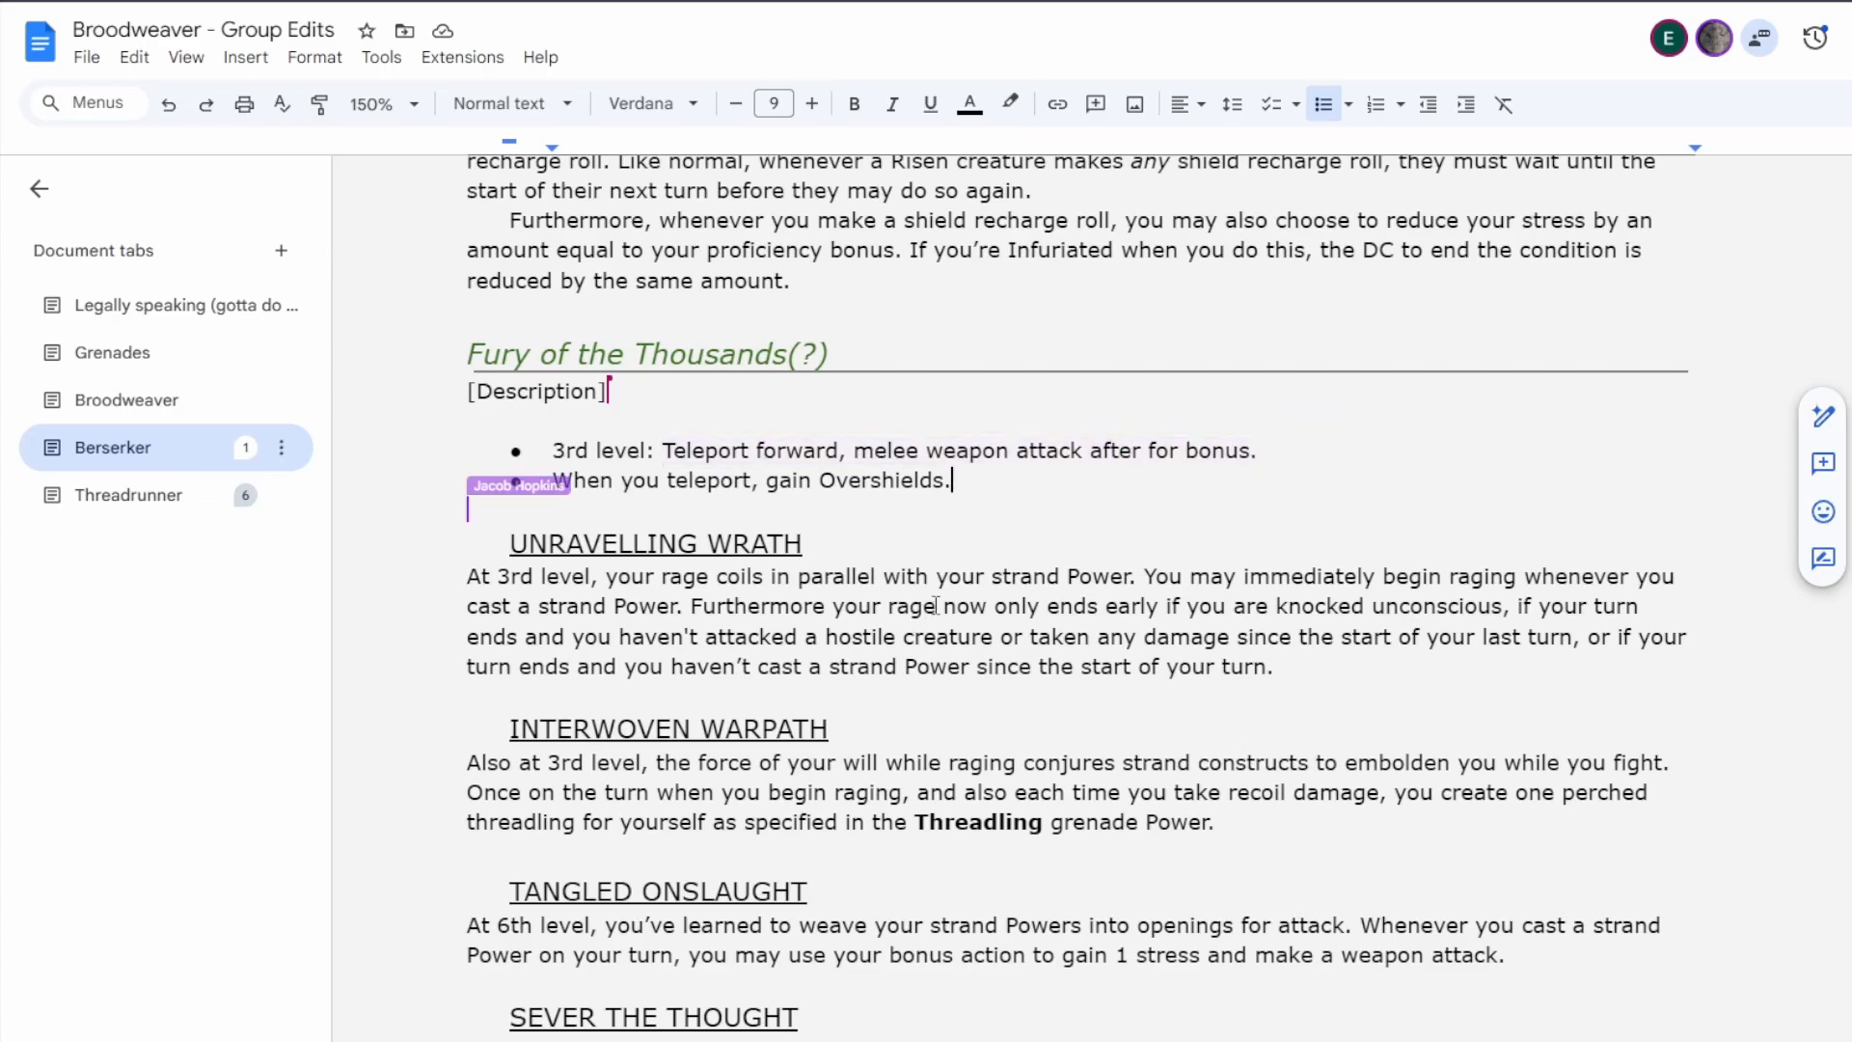
pyautogui.scroll(-1, 941, 593)
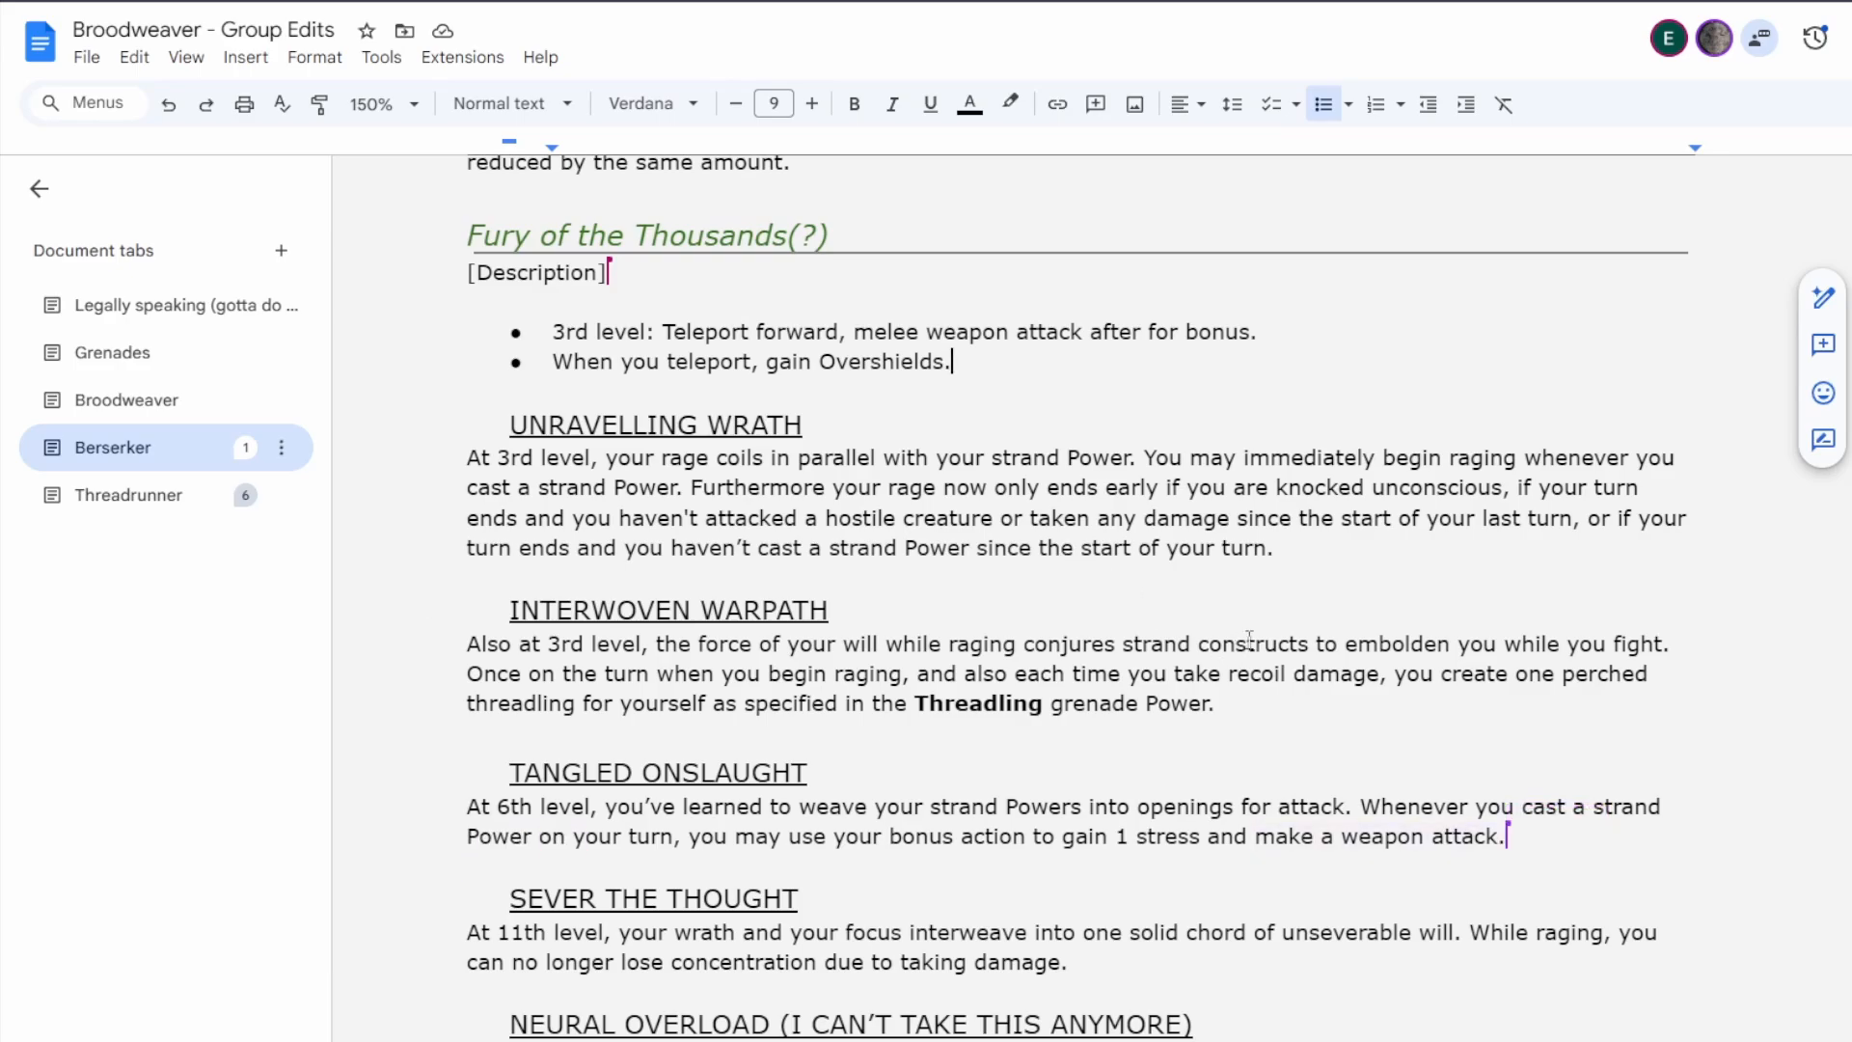
# Try replacing the threadling-creation wording at the end of Interwoven Warpath with "may teleport.".
pyautogui.click(1223, 703)
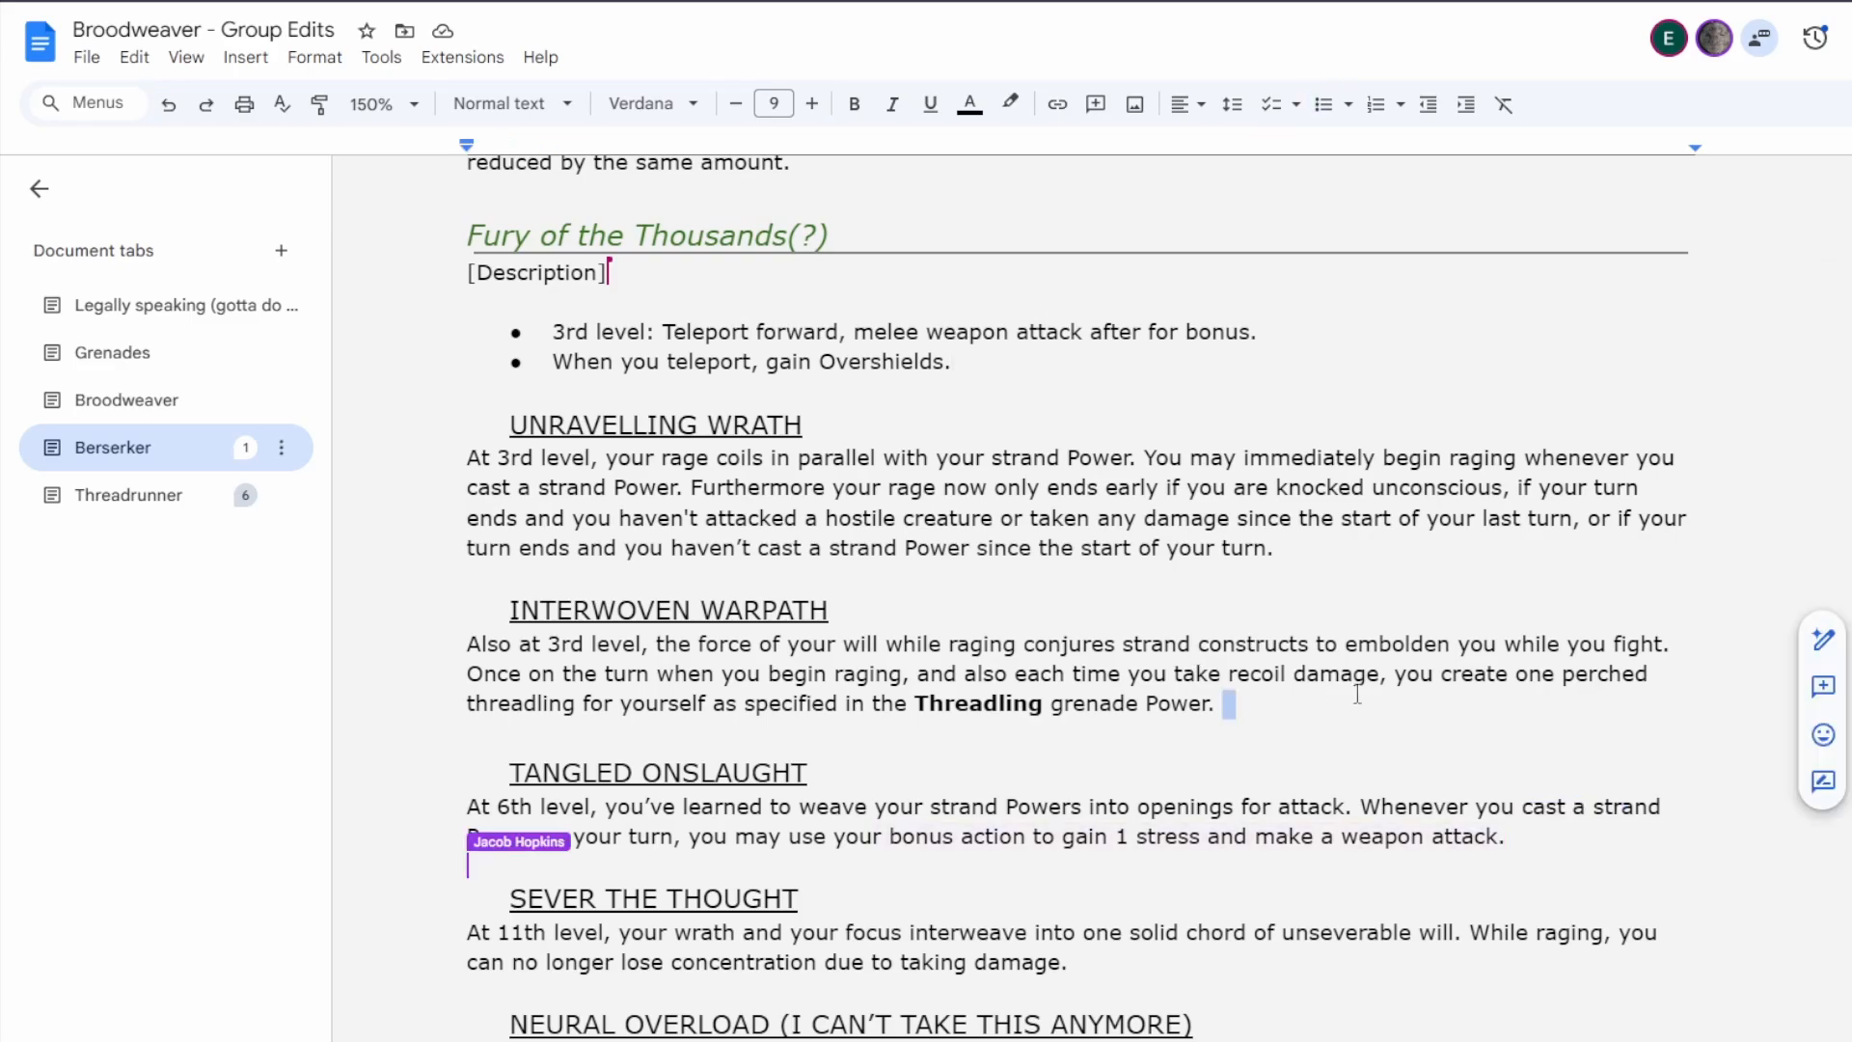
pyautogui.keyDown('shift'); pyautogui.click(1444, 674); pyautogui.keyUp('shift')
pyautogui.hotkey('ctrl', 'c')
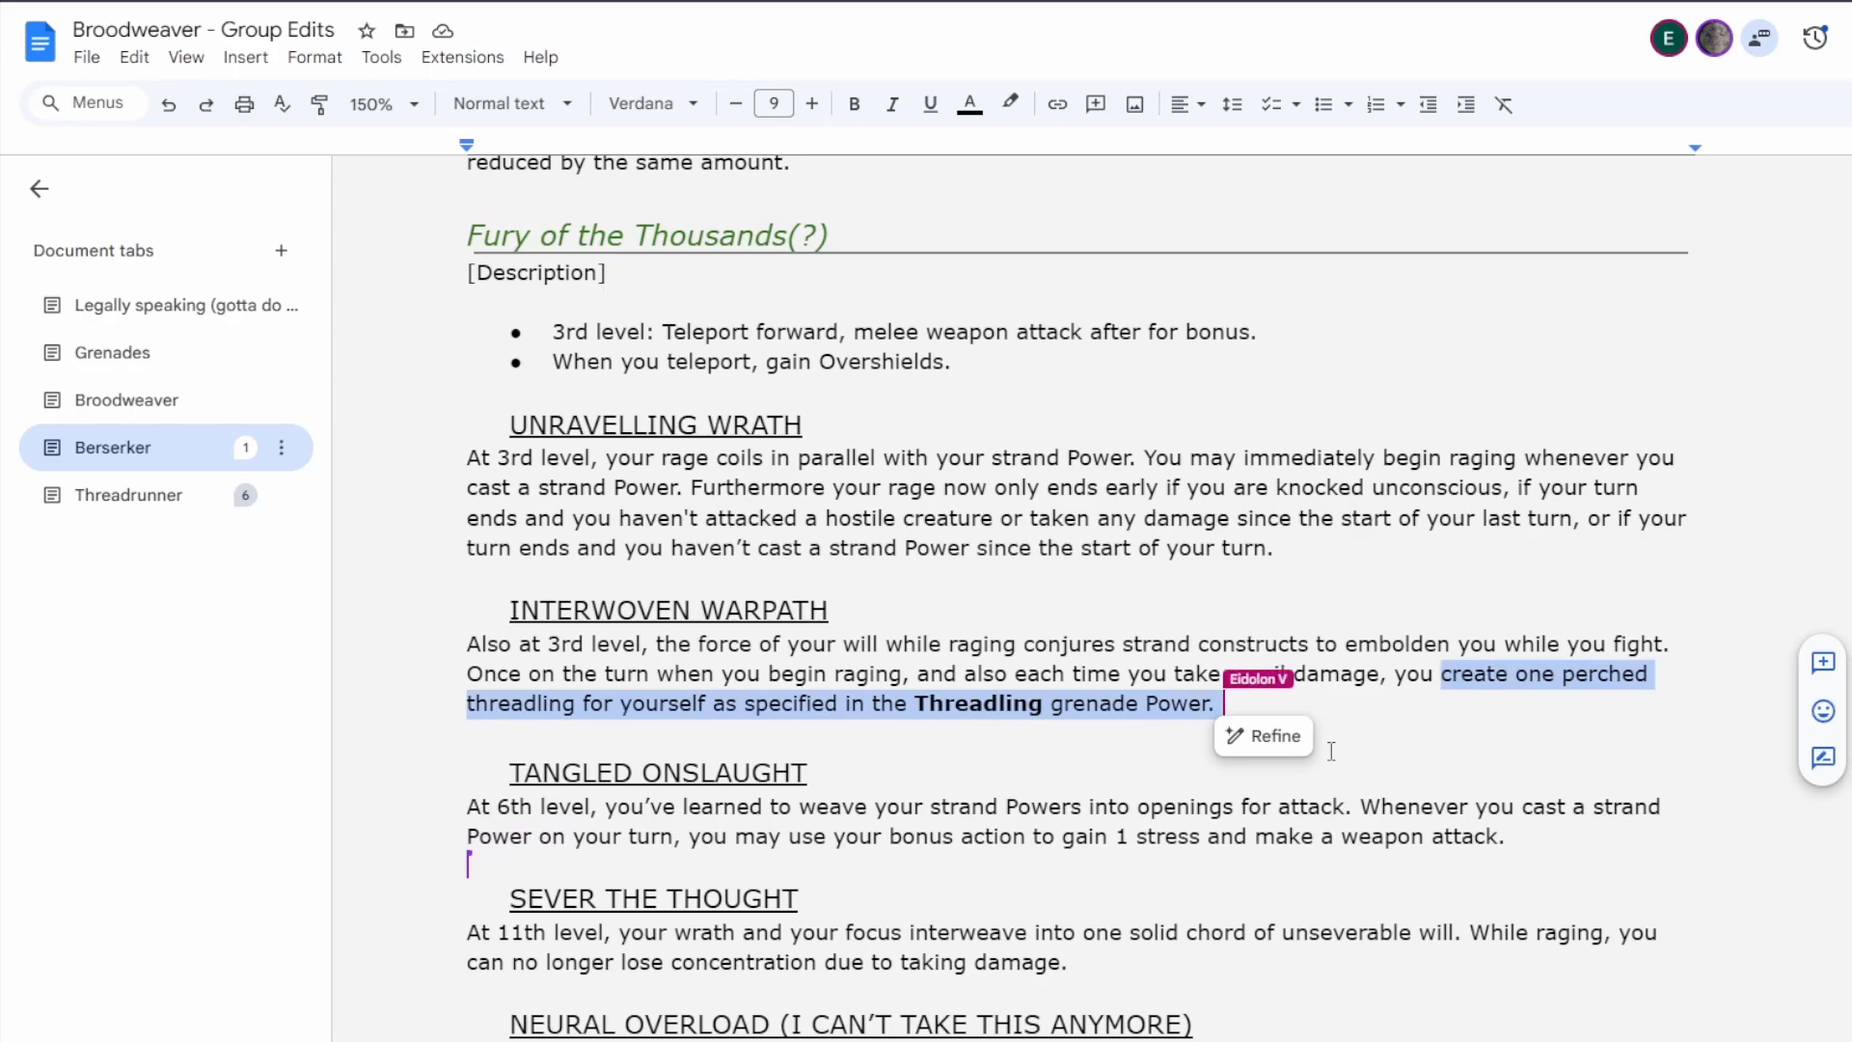
pyautogui.write('may')
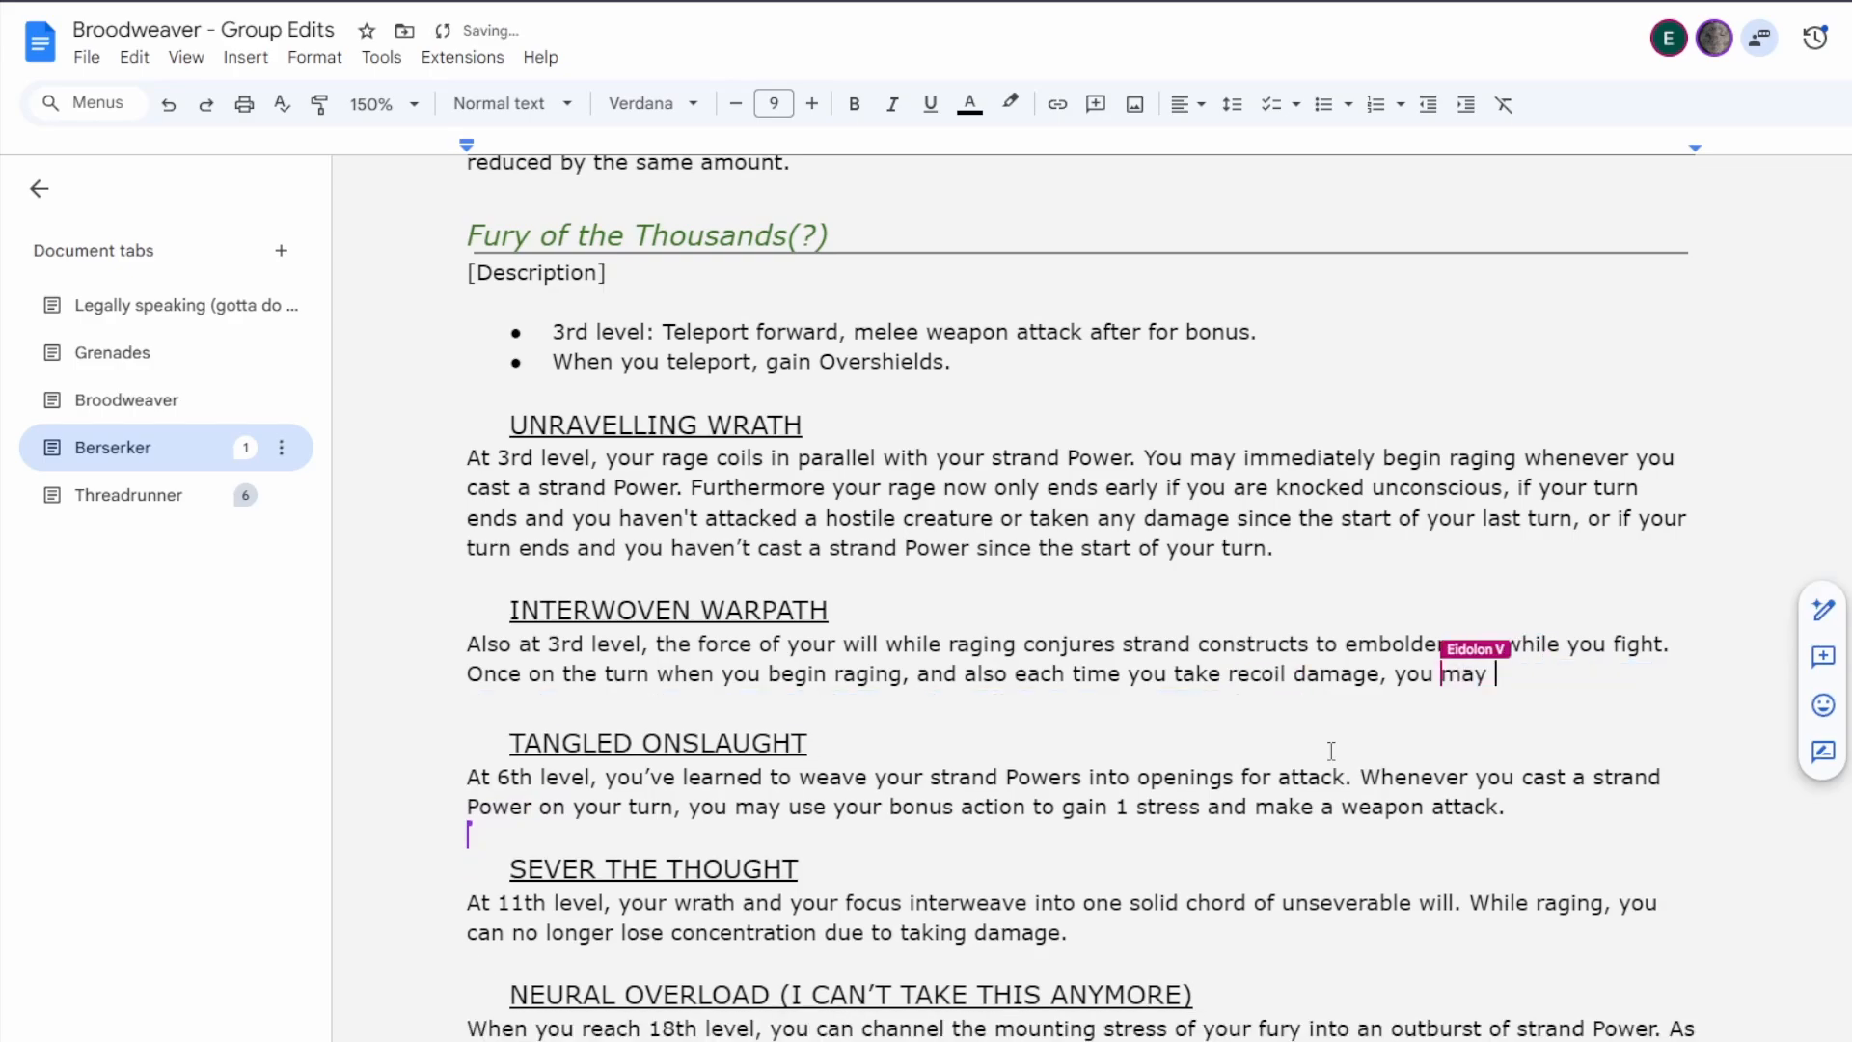
pyautogui.write(' teleport')
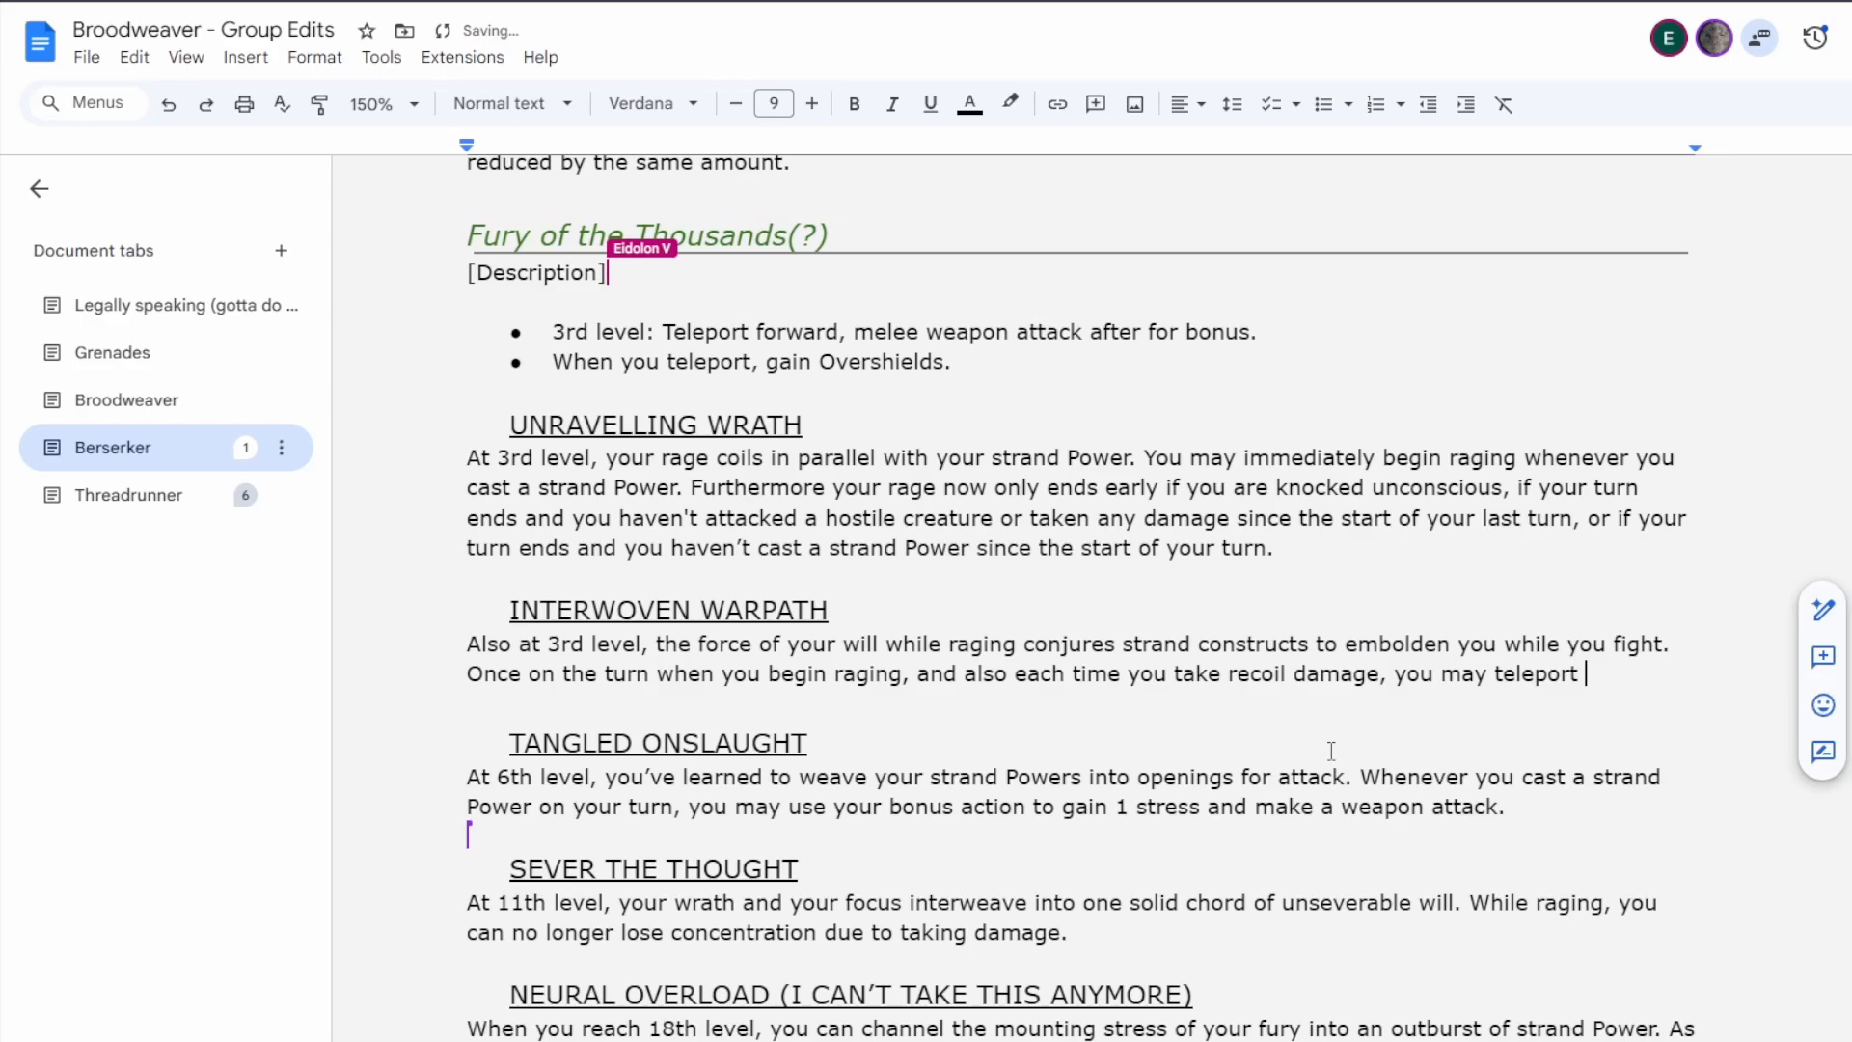
pyautogui.press('BackSpace')
pyautogui.write('.')
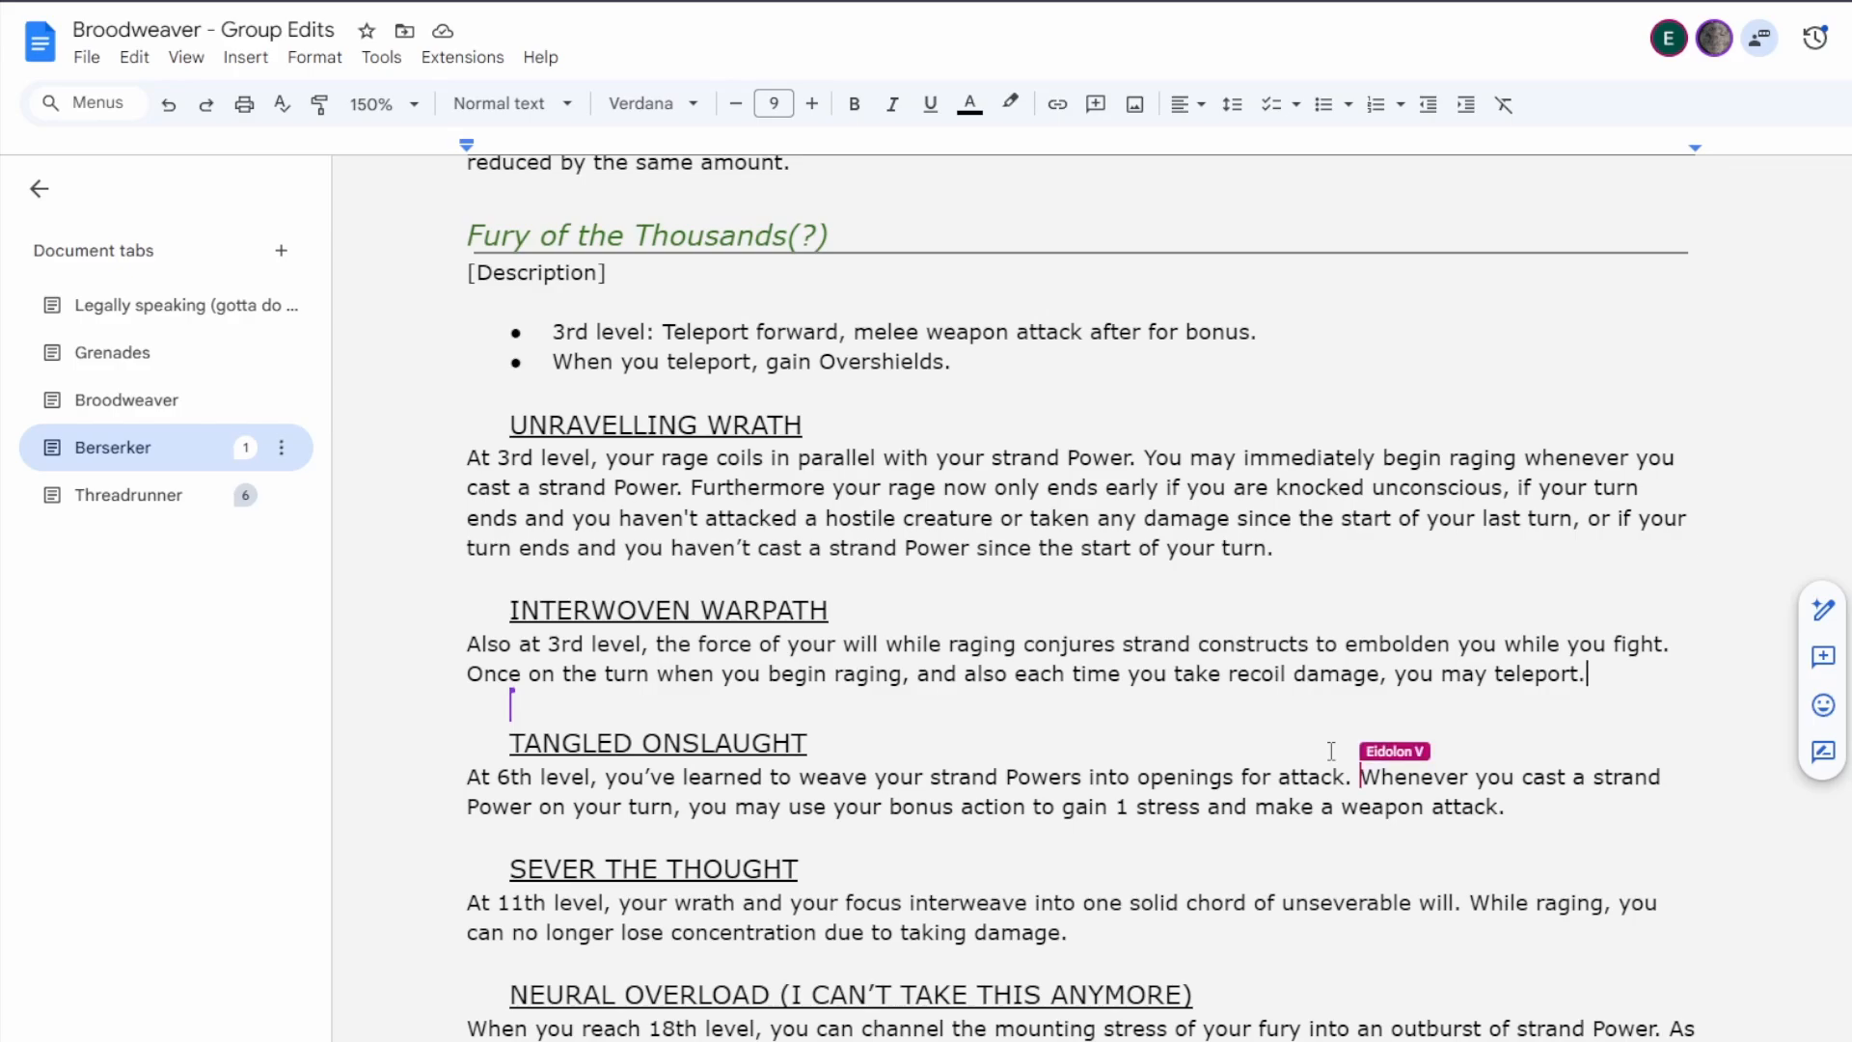
# Restore the original wording about creating one perched threadling at the end of Interwoven Warpath.
pyautogui.press('BackSpace')
pyautogui.hotkey('ctrl', 'BackSpace')
pyautogui.hotkey('ctrl', 'v')
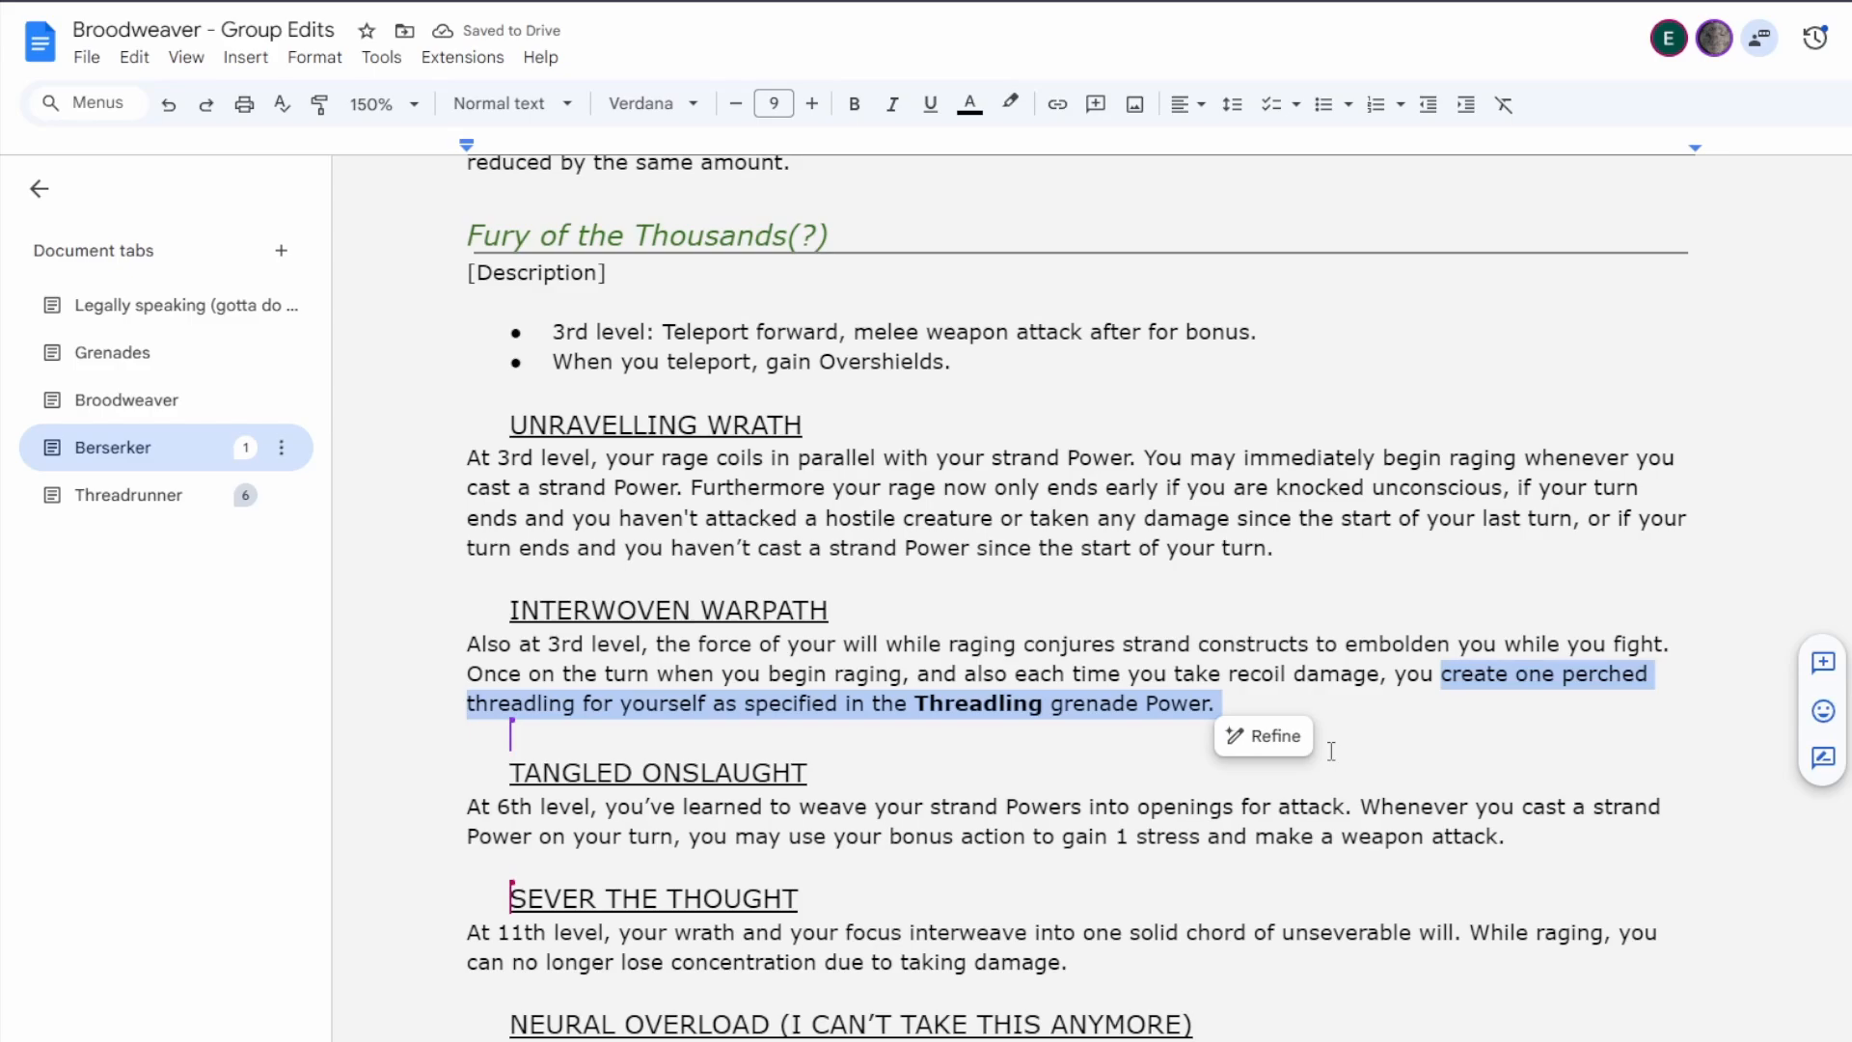
pyautogui.click(1331, 750)
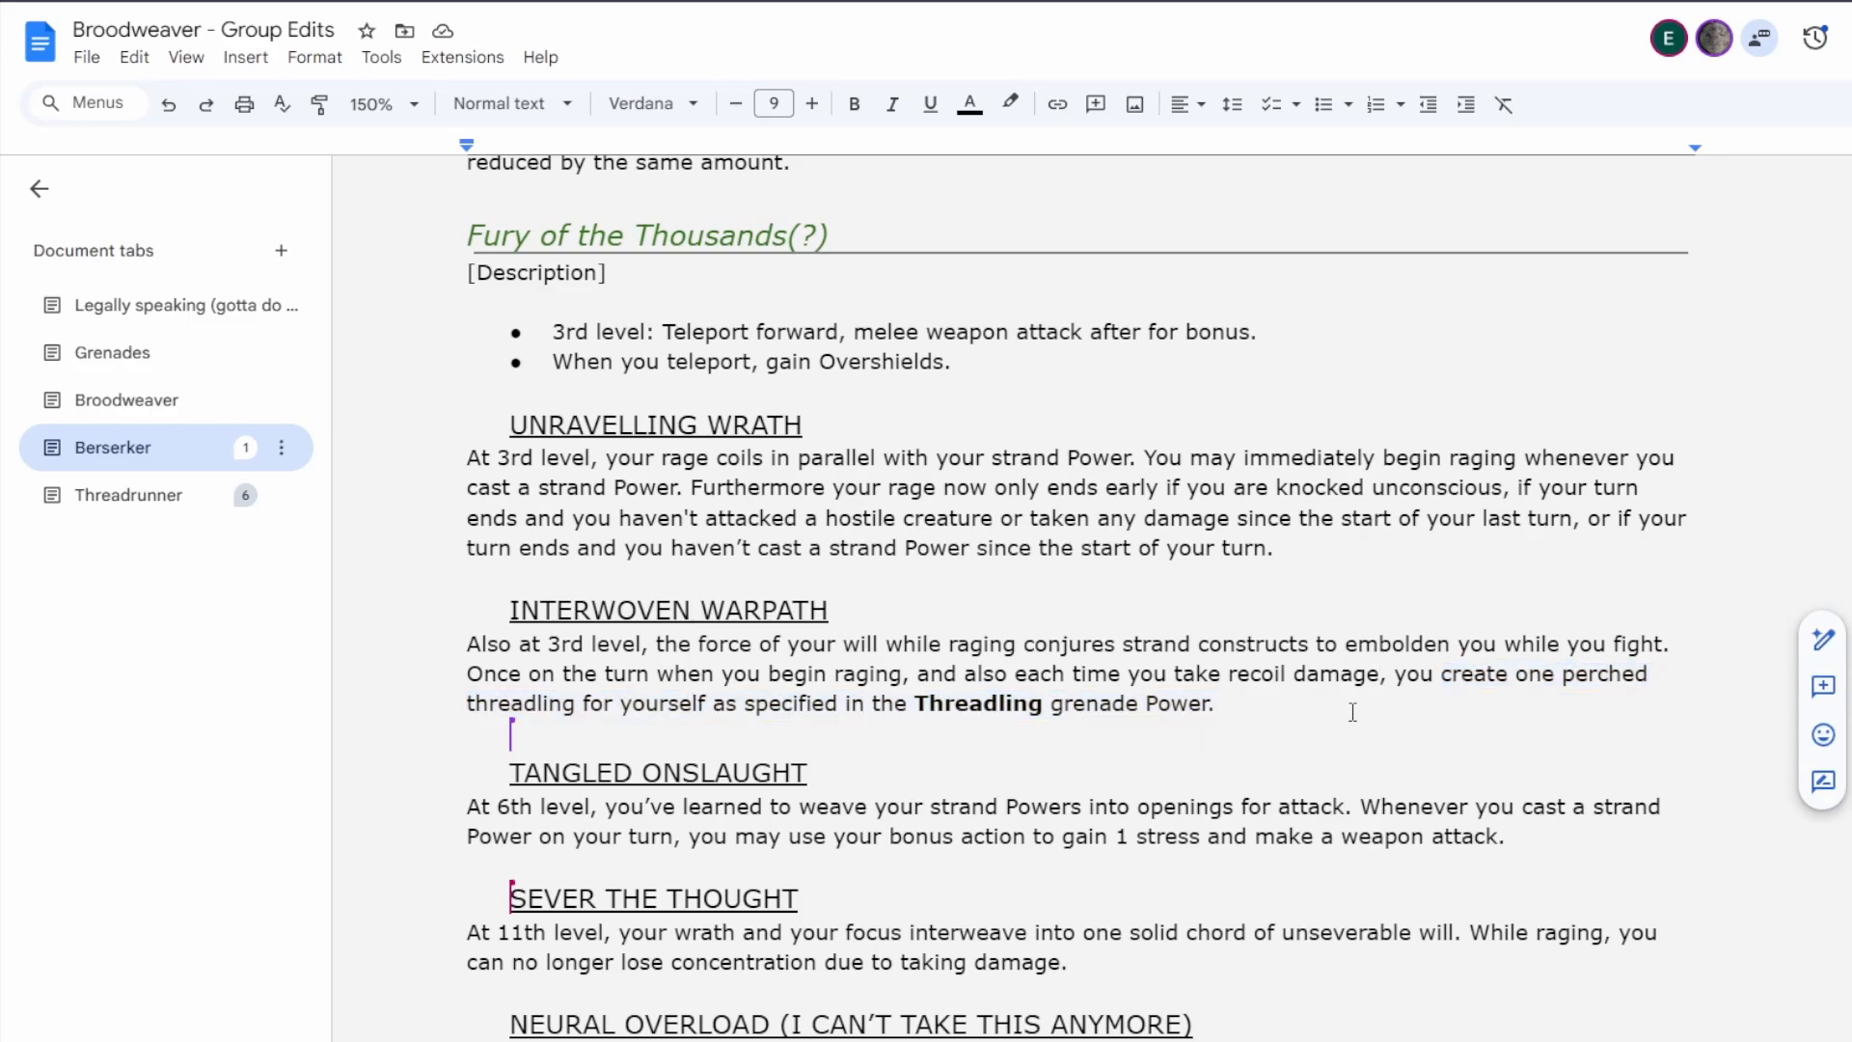
pyautogui.click(382, 58)
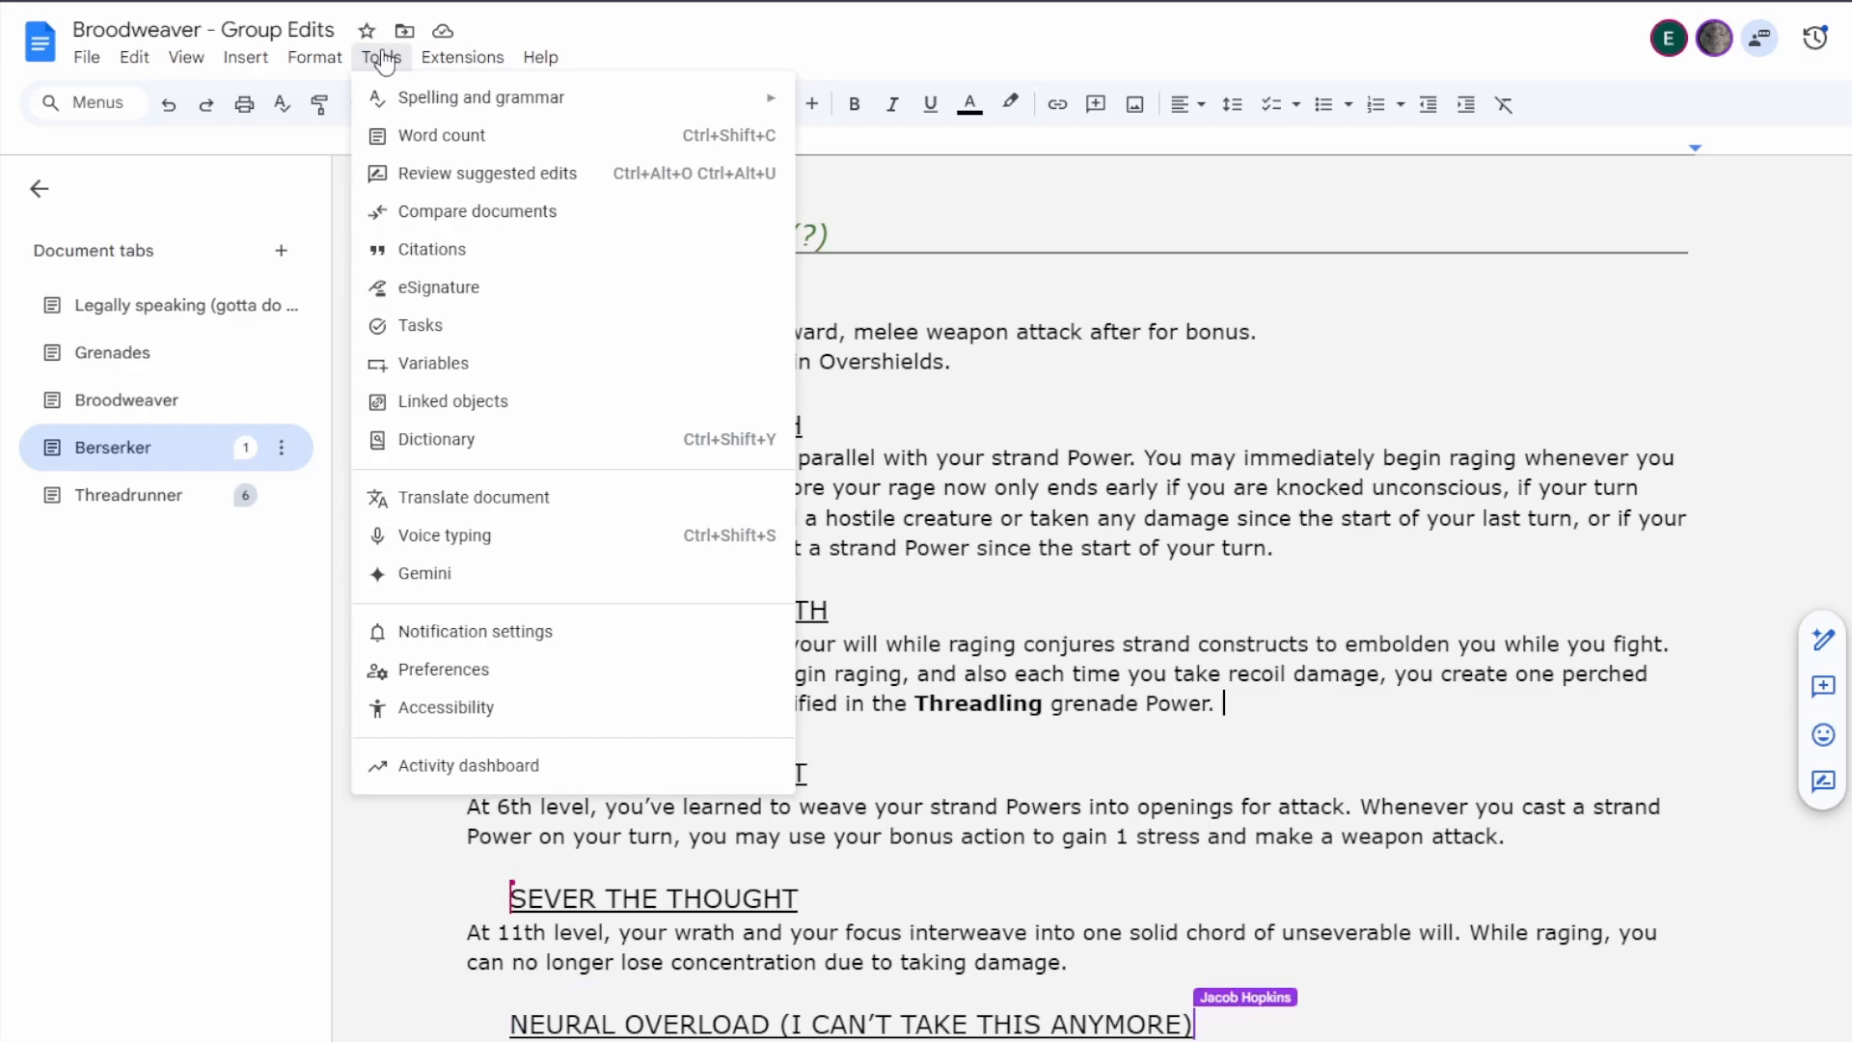
pyautogui.click(1221, 662)
pyautogui.click(1264, 710)
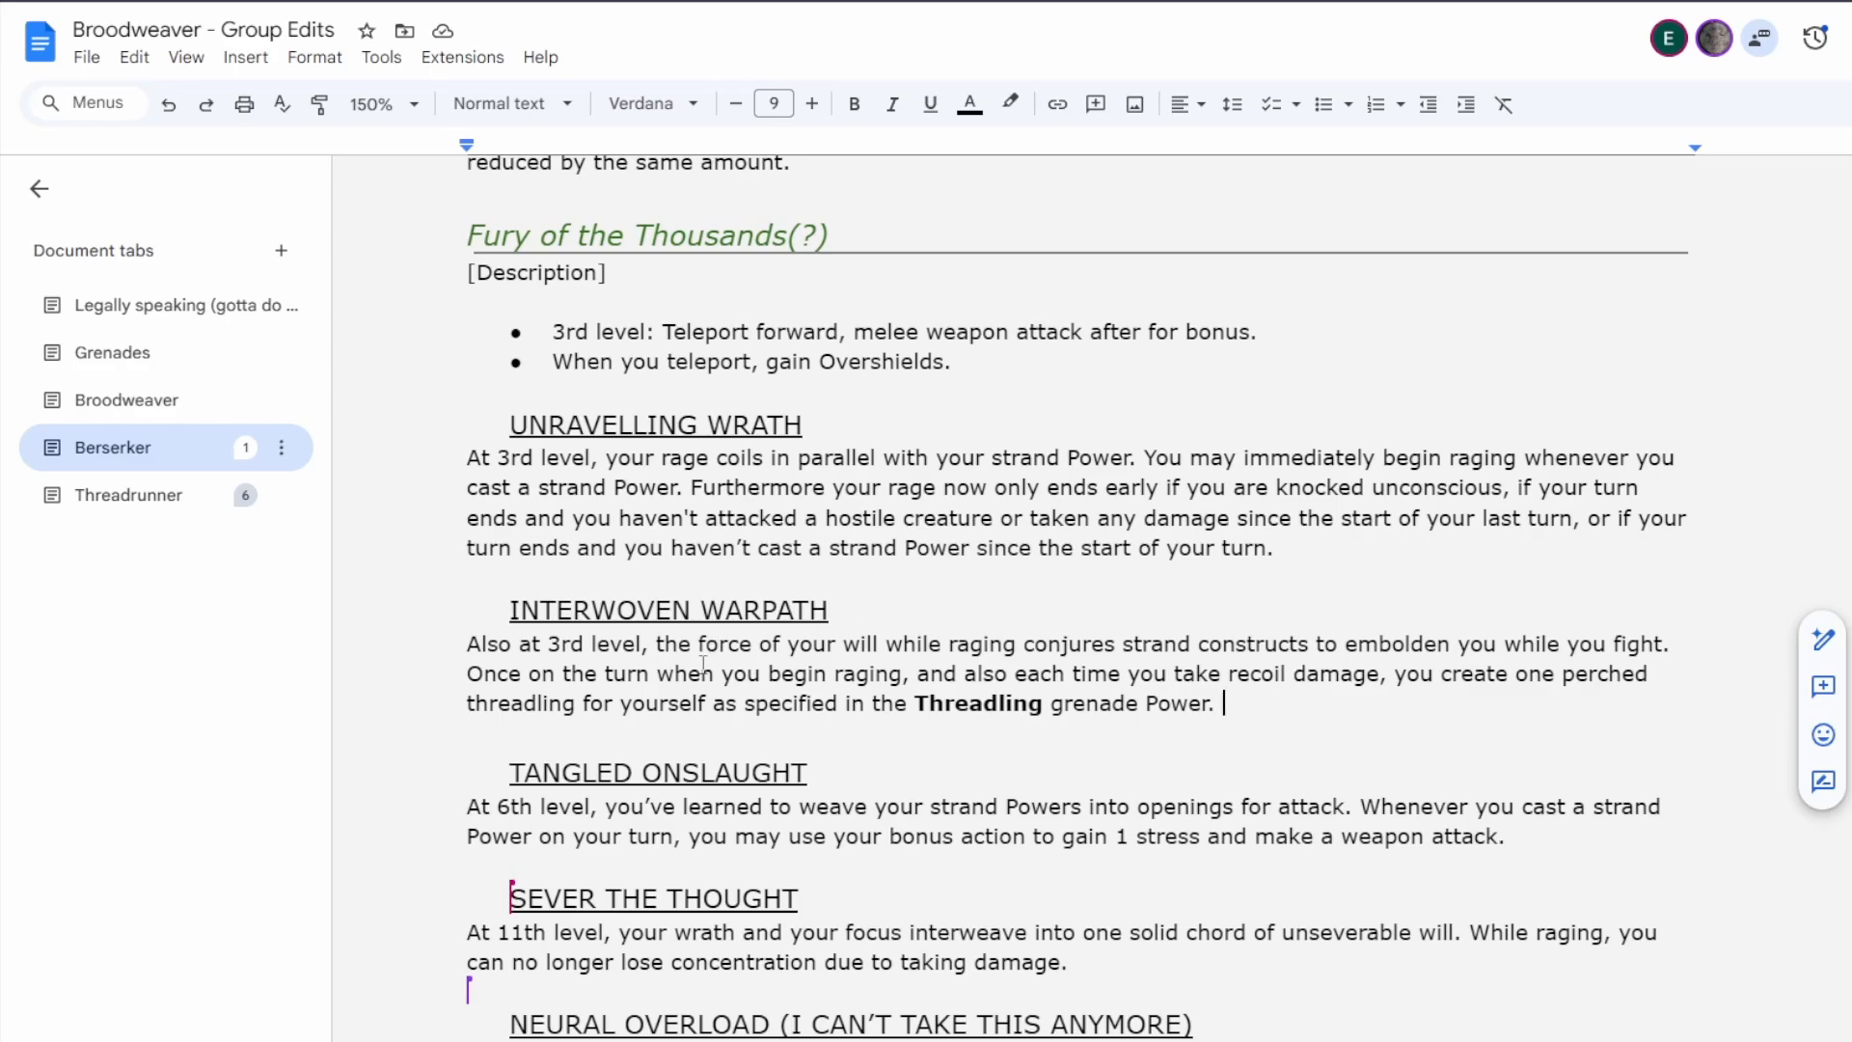
# Break the Interwoven Warpath sentence after "Also at 3rd level," and open blank lines for new text.
pyautogui.click(670, 643)
pyautogui.press('Return')
pyautogui.press('Return')
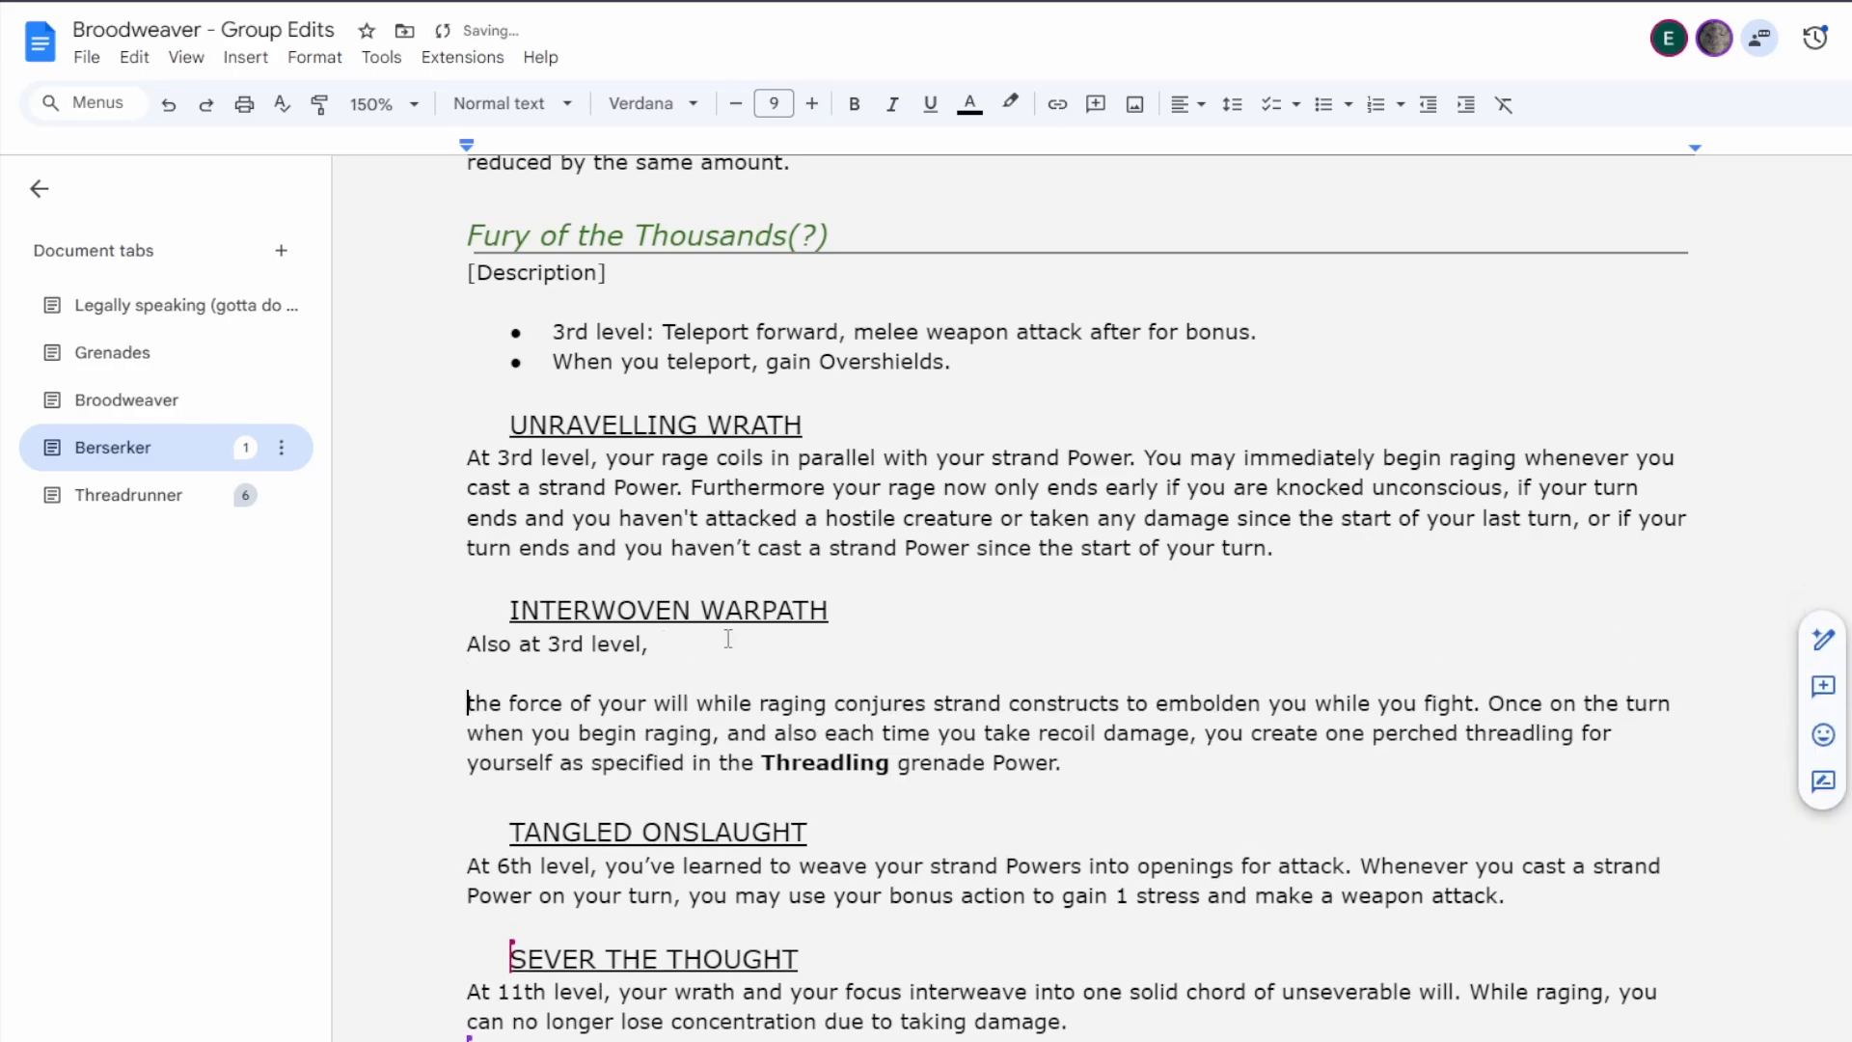
pyautogui.press('Return')
pyautogui.press('Return')
# Remove the blank lines after "Also at 3rd level," and rejoin the Interwoven Warpath sentence.
pyautogui.press('Left')
pyautogui.press('Left')
pyautogui.press('Left')
pyautogui.press('Left')
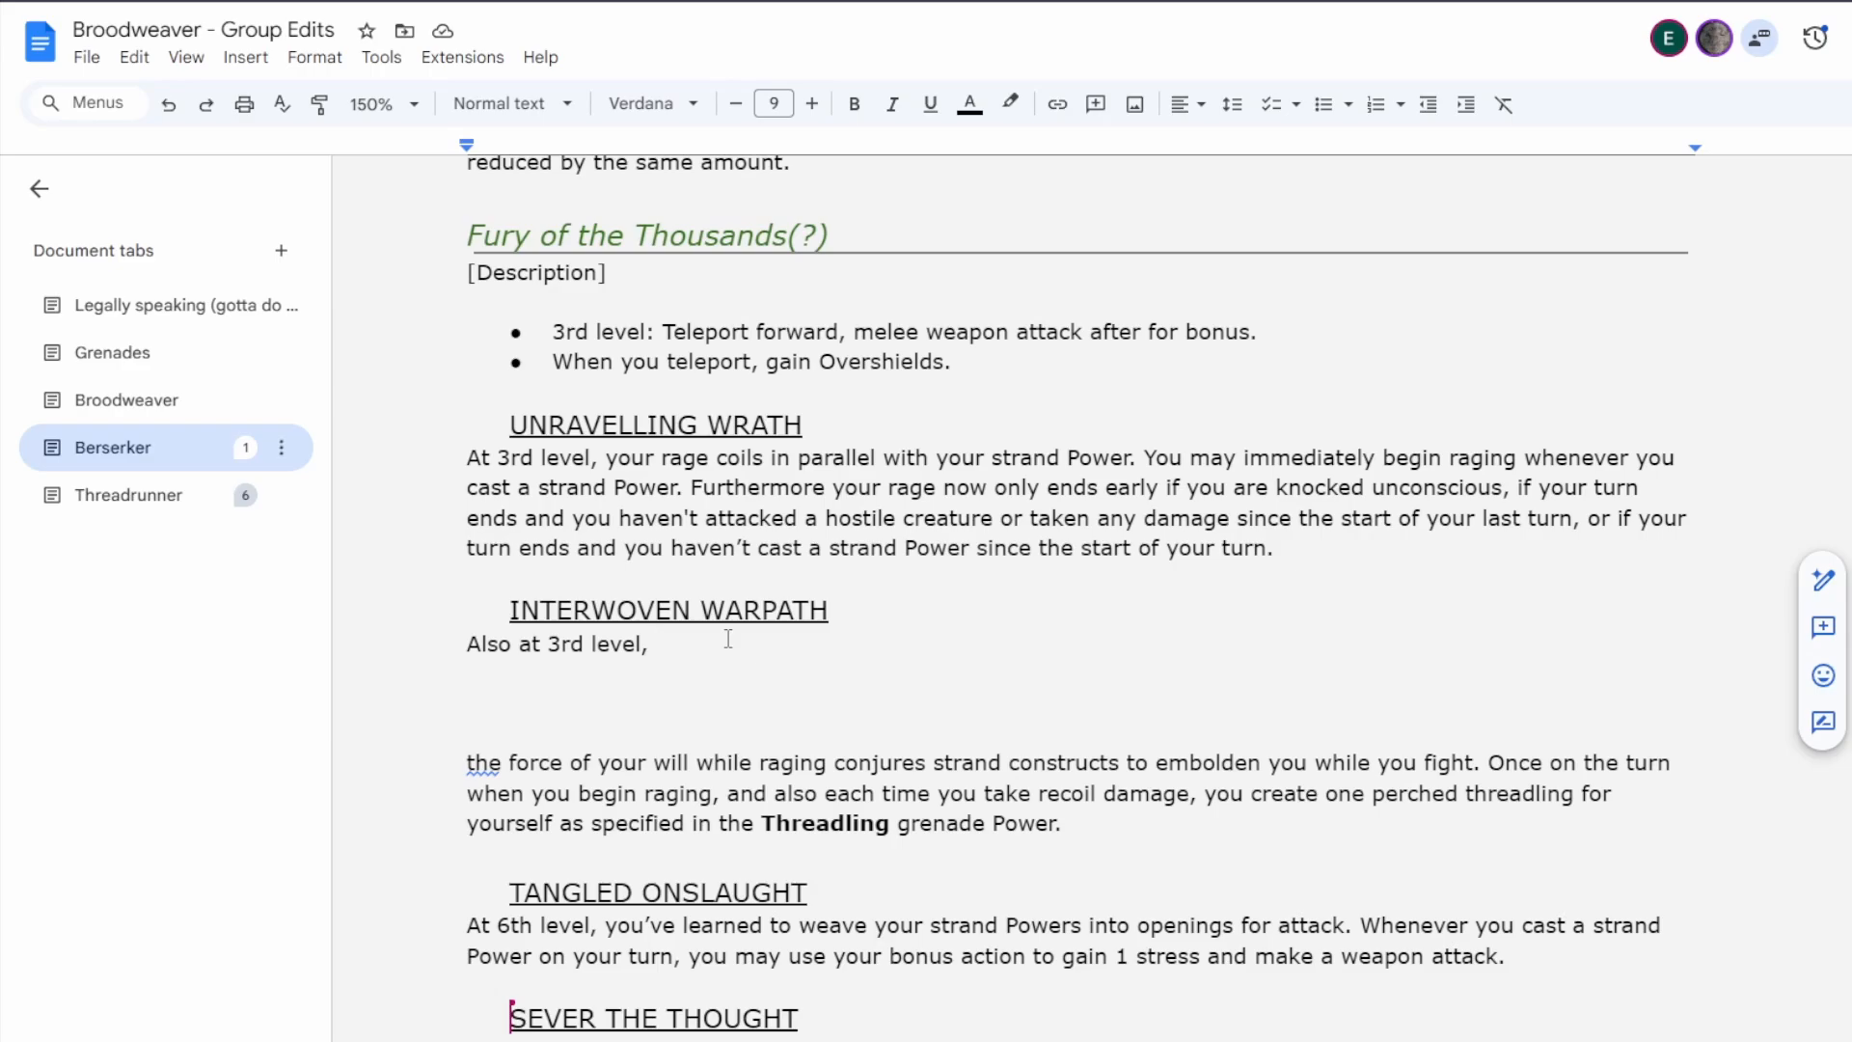
pyautogui.press('Delete')
pyautogui.press('Delete')
pyautogui.press('Delete')
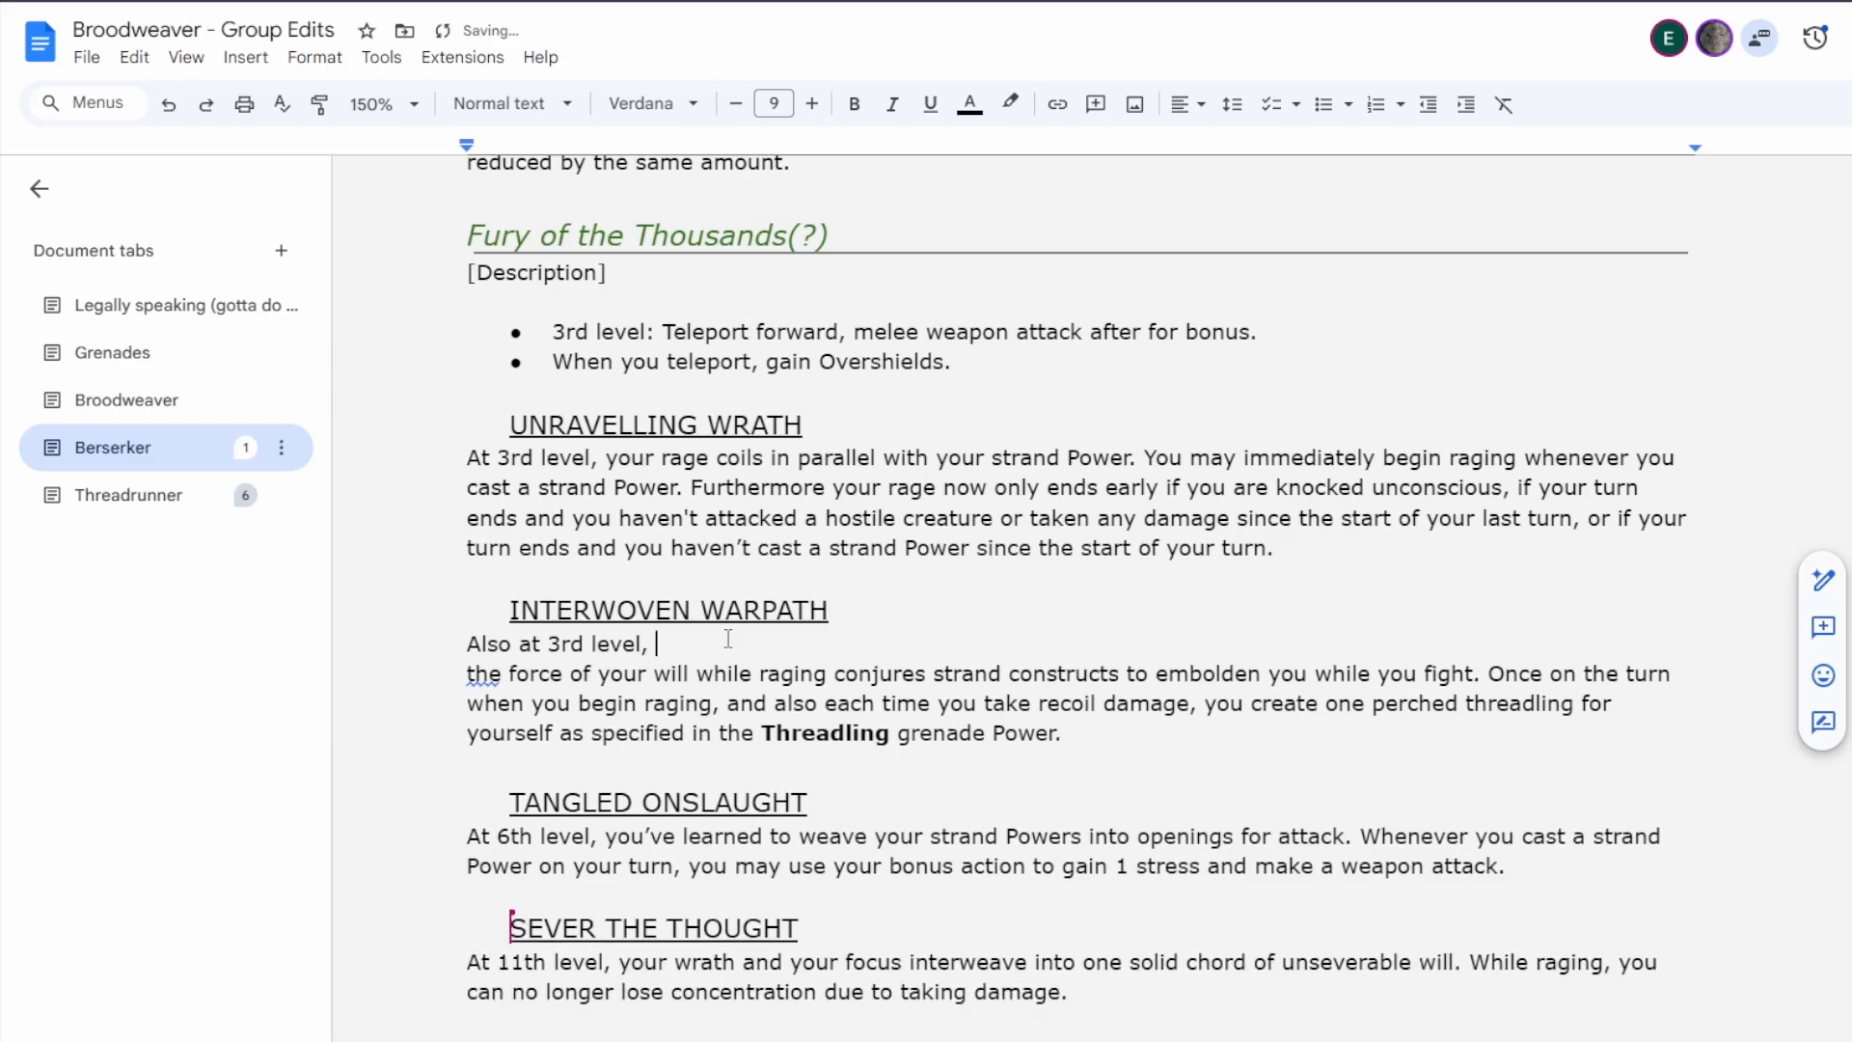
pyautogui.press('Delete')
# Try replacing "Thousands" with "Swarm" in the Fury of the Thousands(?) subclass heading.
pyautogui.scroll(-6, 1183, 627)
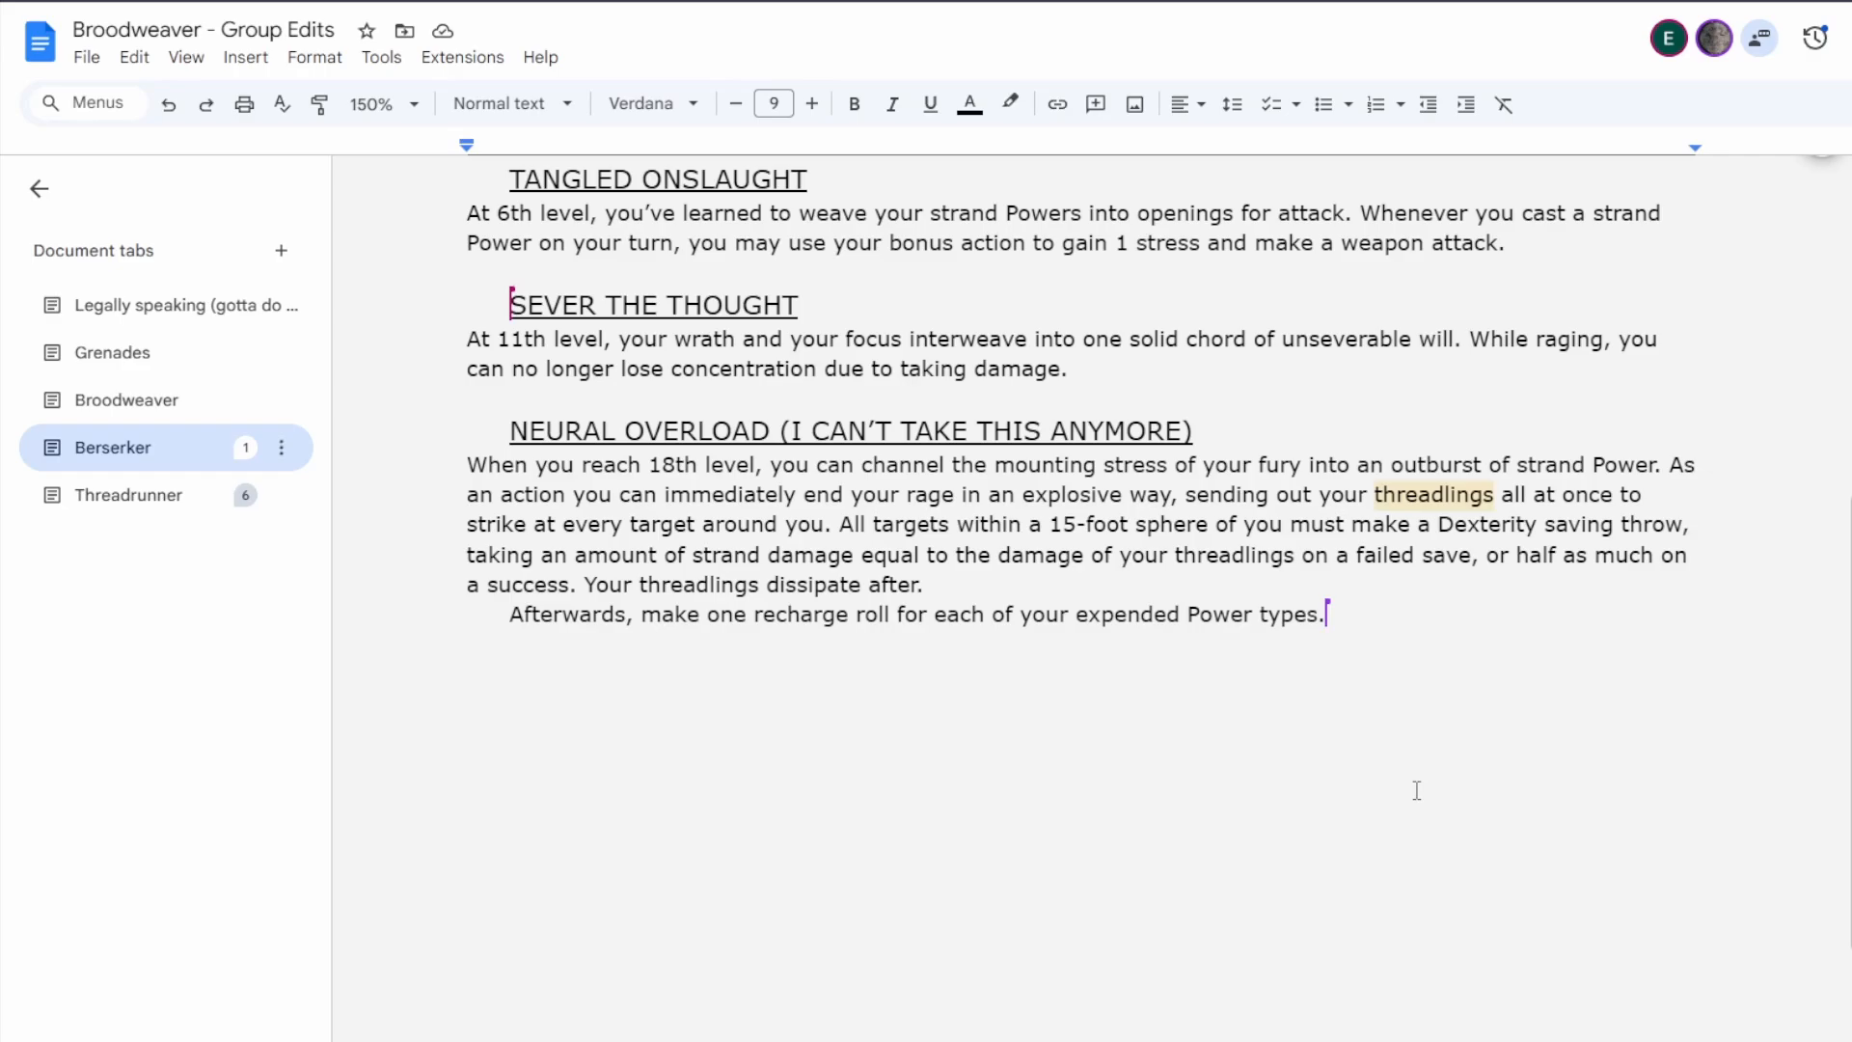
pyautogui.scroll(1, 1416, 789)
pyautogui.scroll(-1, 1413, 791)
pyautogui.scroll(1, 1413, 791)
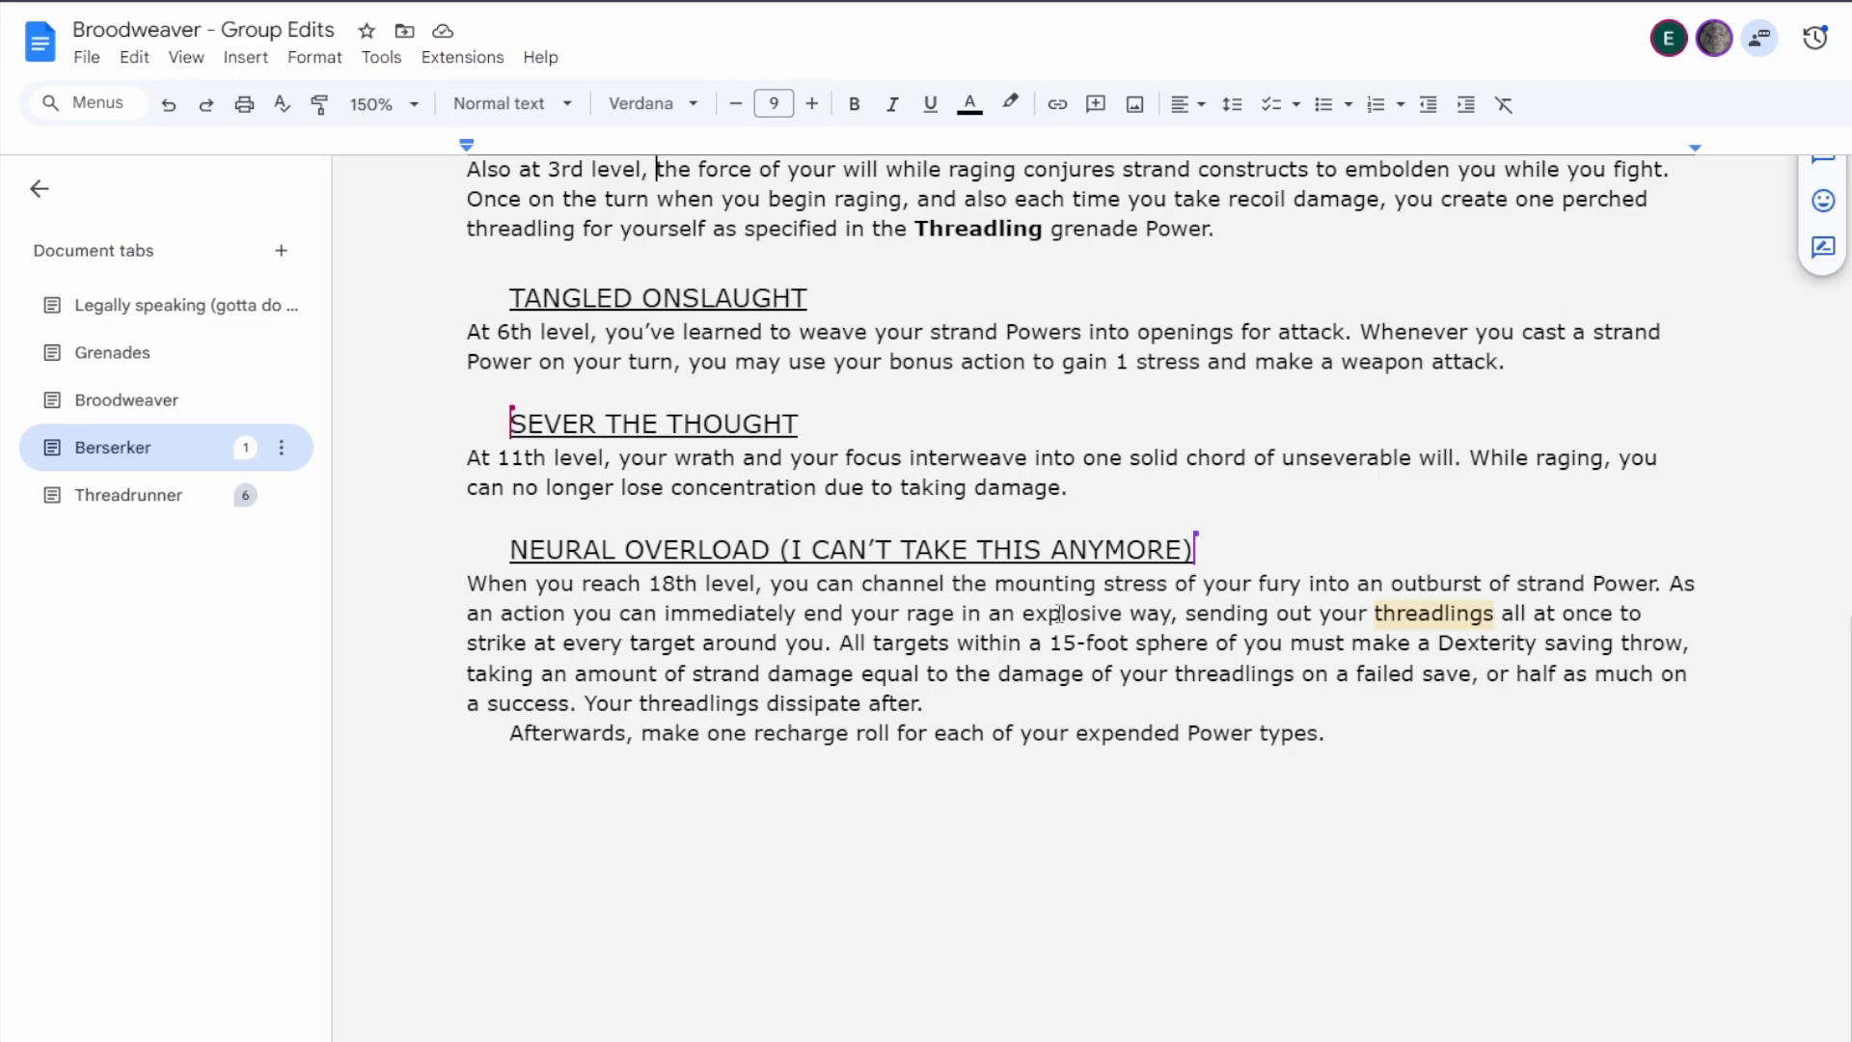
pyautogui.scroll(5, 1058, 614)
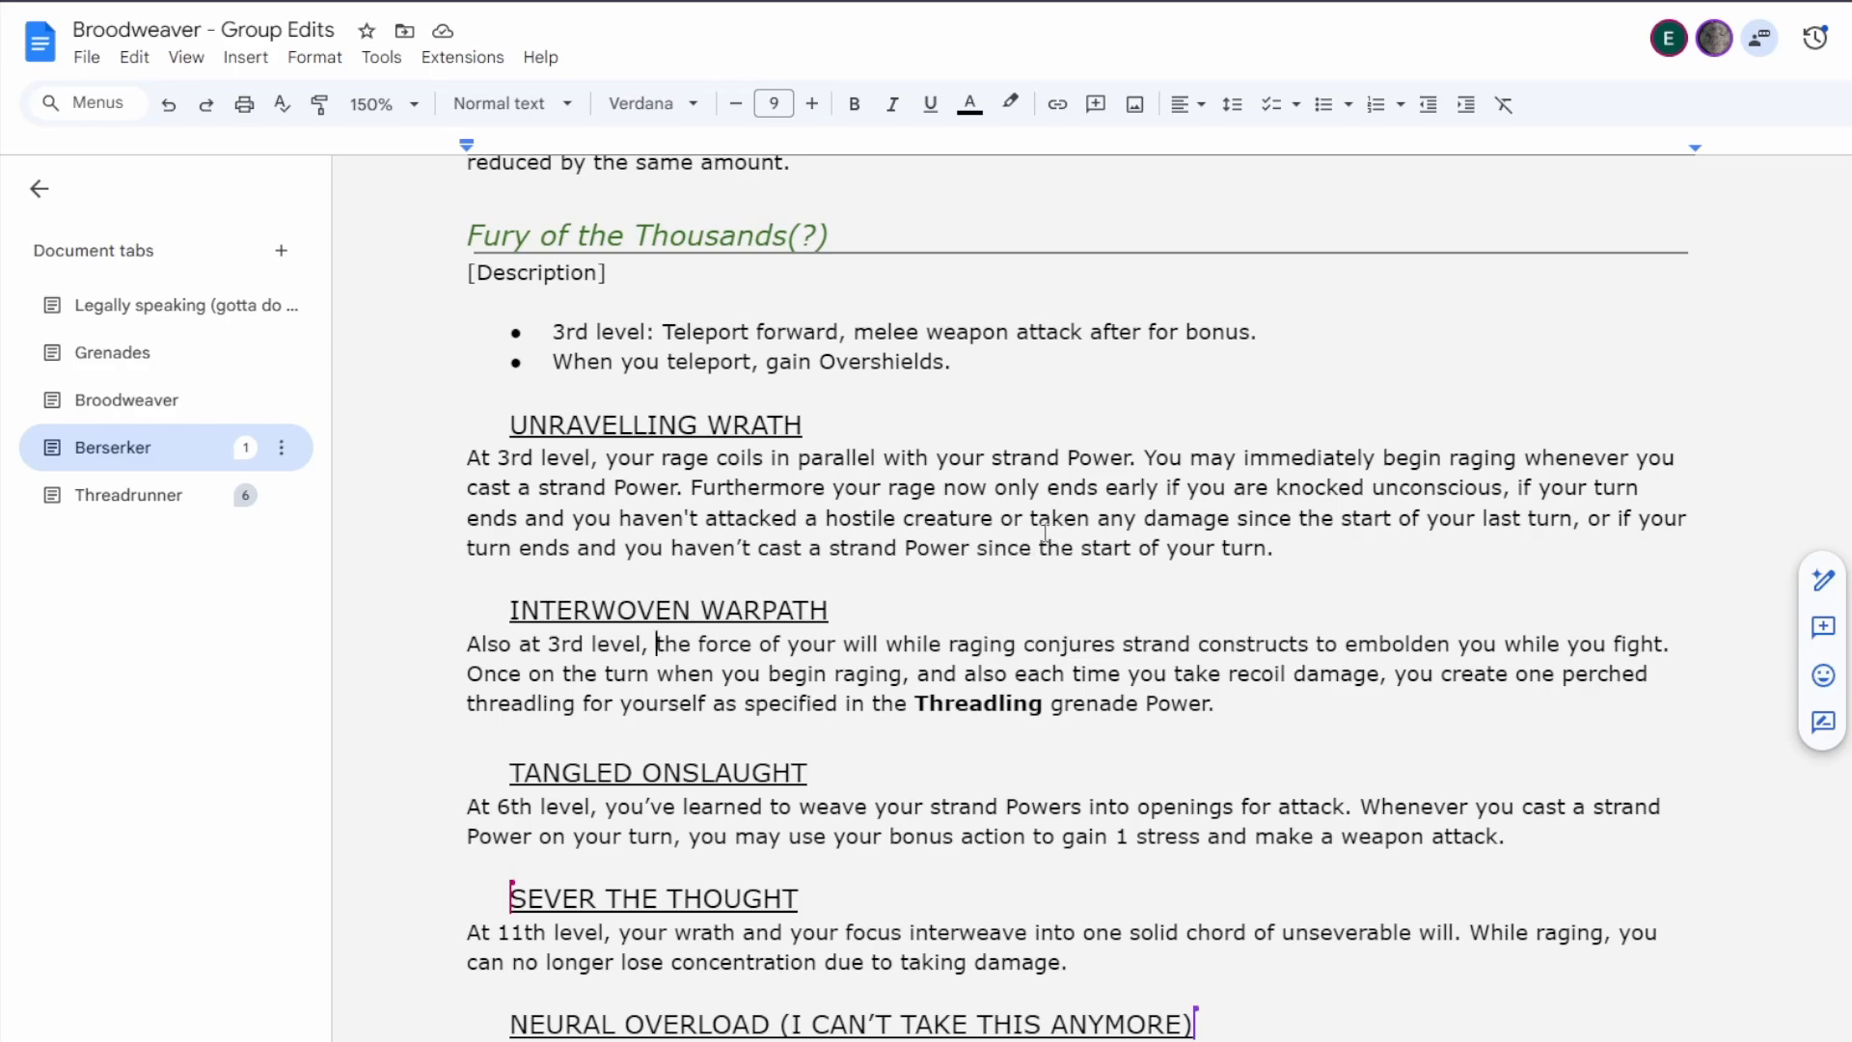
pyautogui.doubleClick(694, 241)
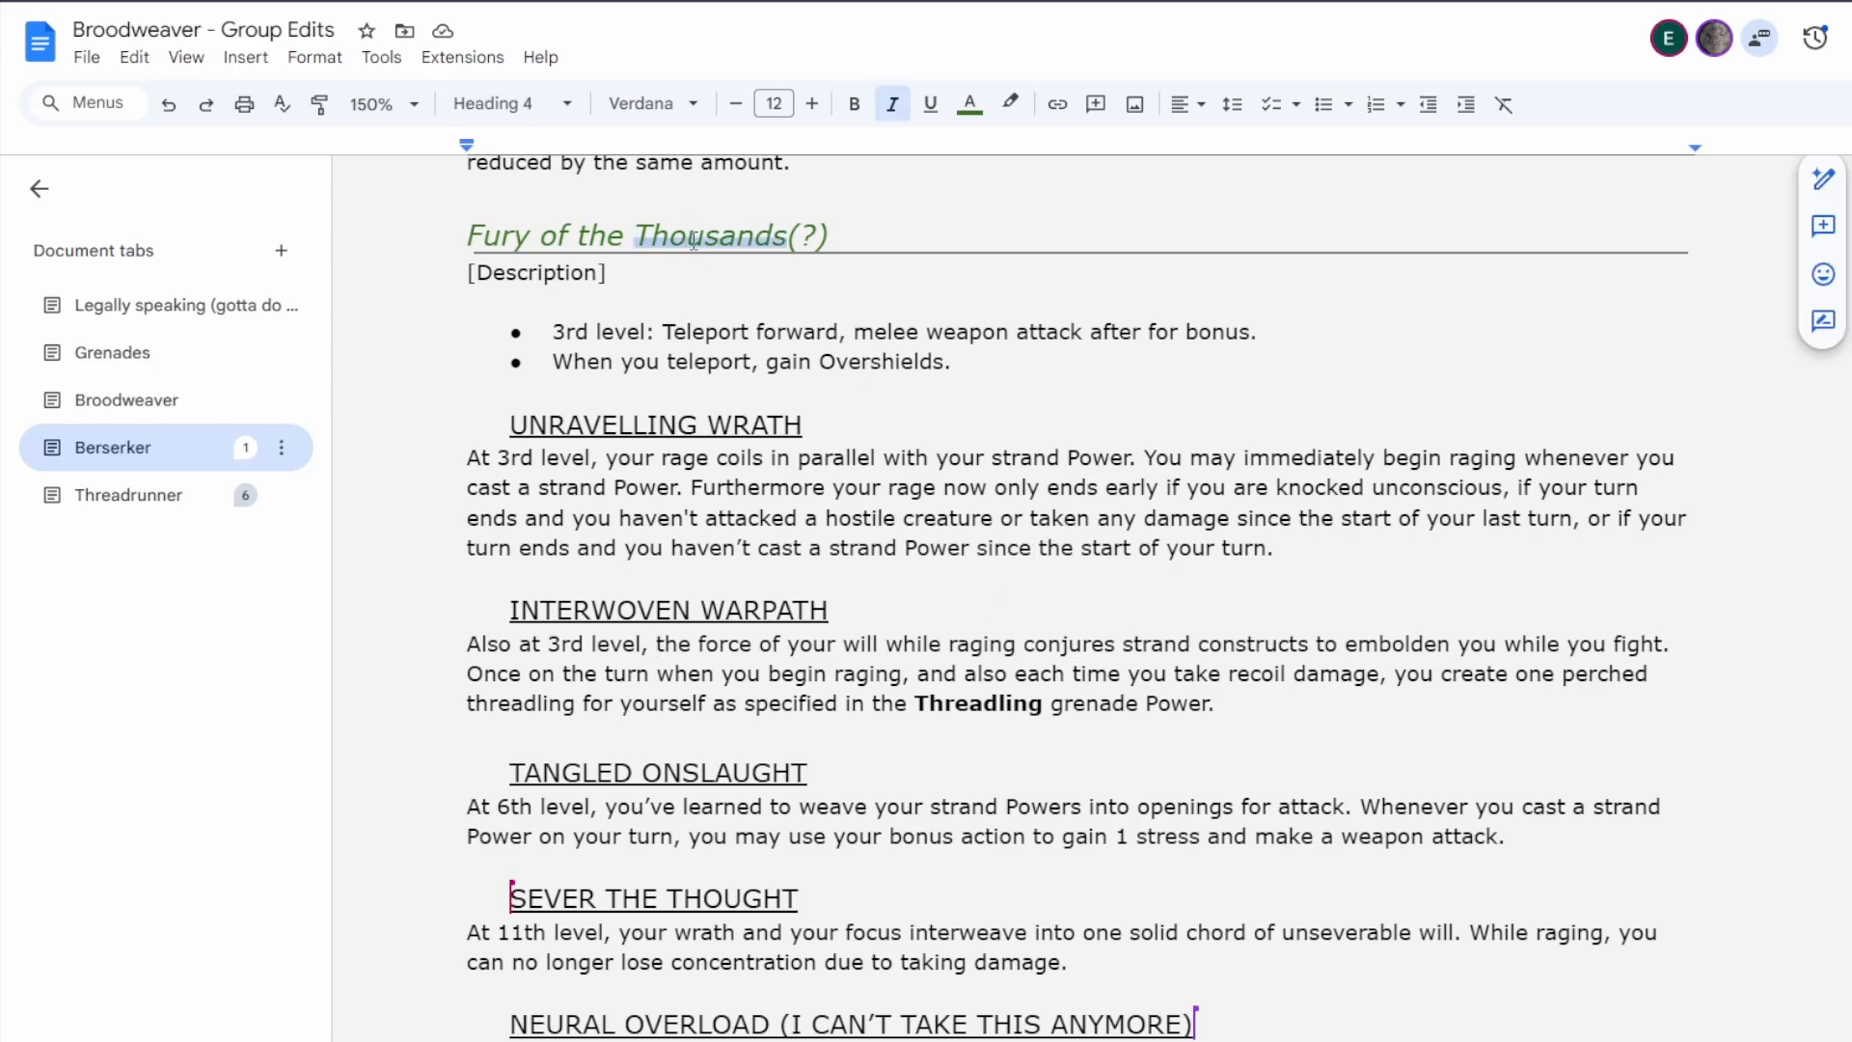
pyautogui.write('Swarm')
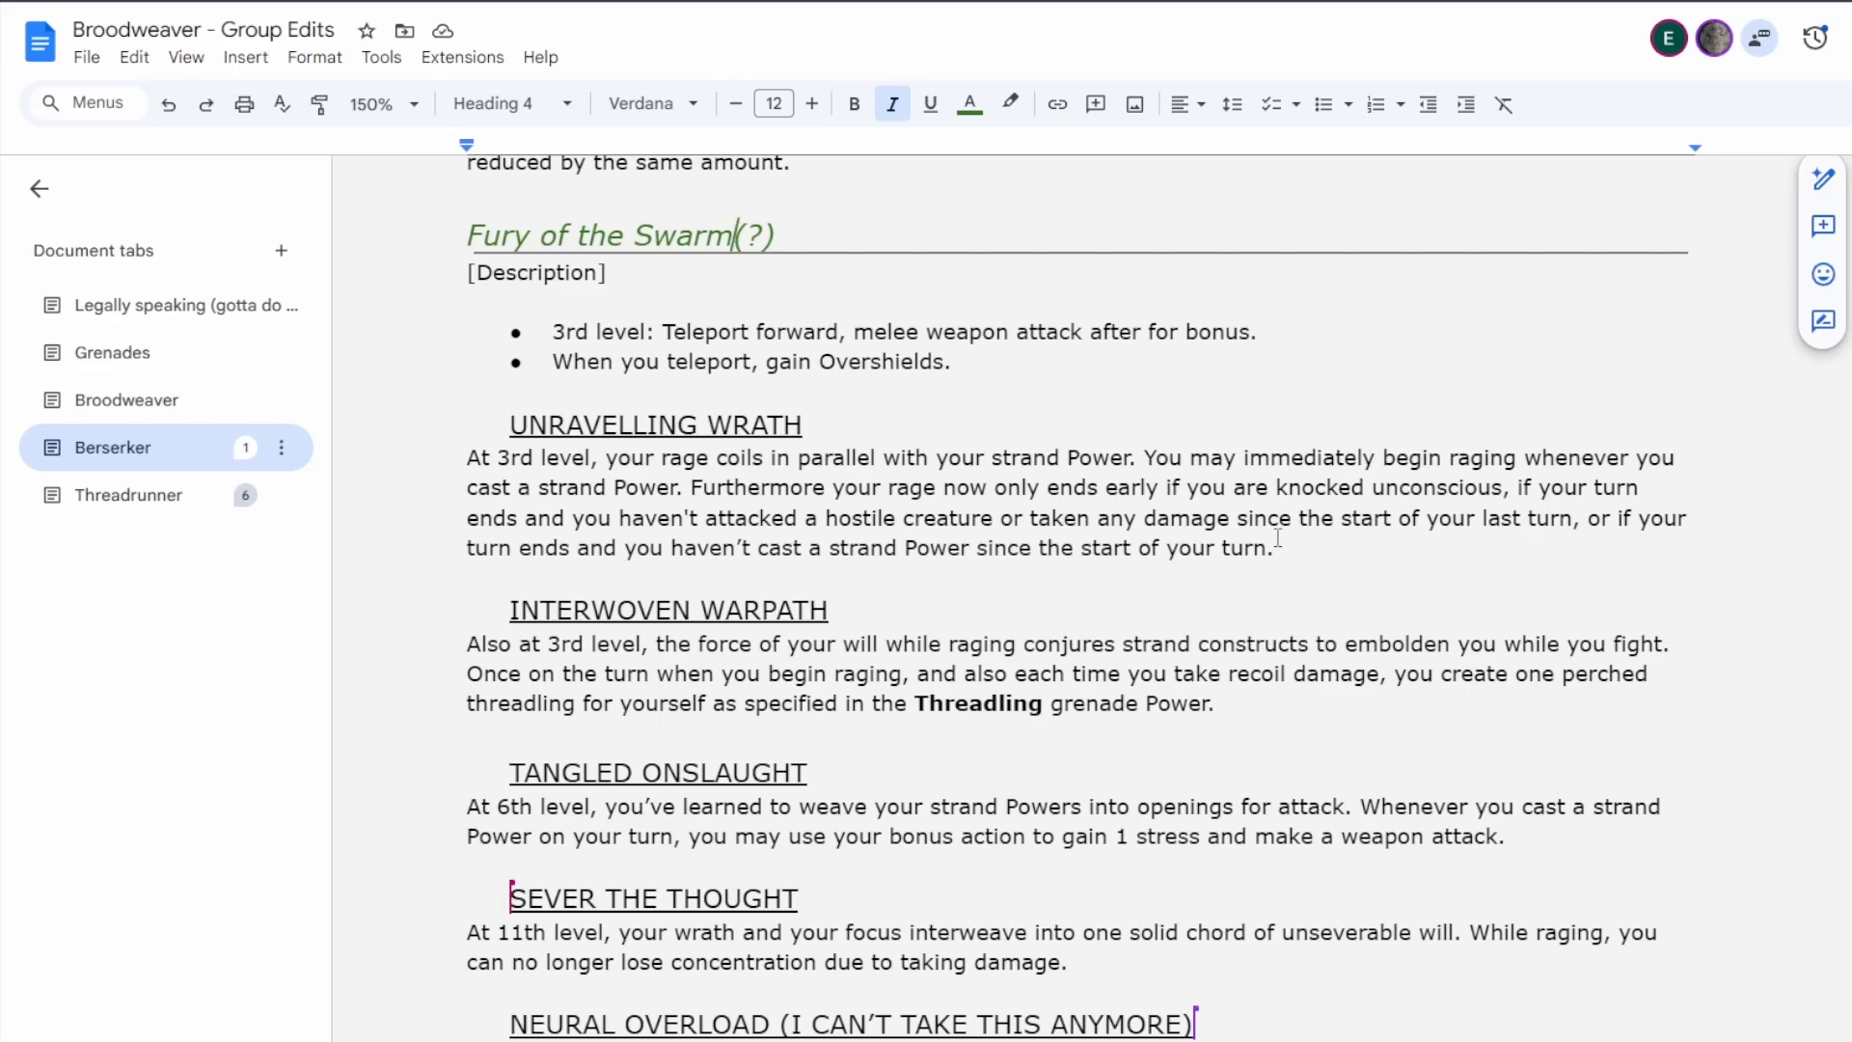
# Change the subclass heading back to read "Fury of the Thousands(?)".
pyautogui.press('BackSpace')
pyautogui.press('BackSpace')
pyautogui.press('BackSpace')
pyautogui.press('BackSpace')
pyautogui.press('BackSpace')
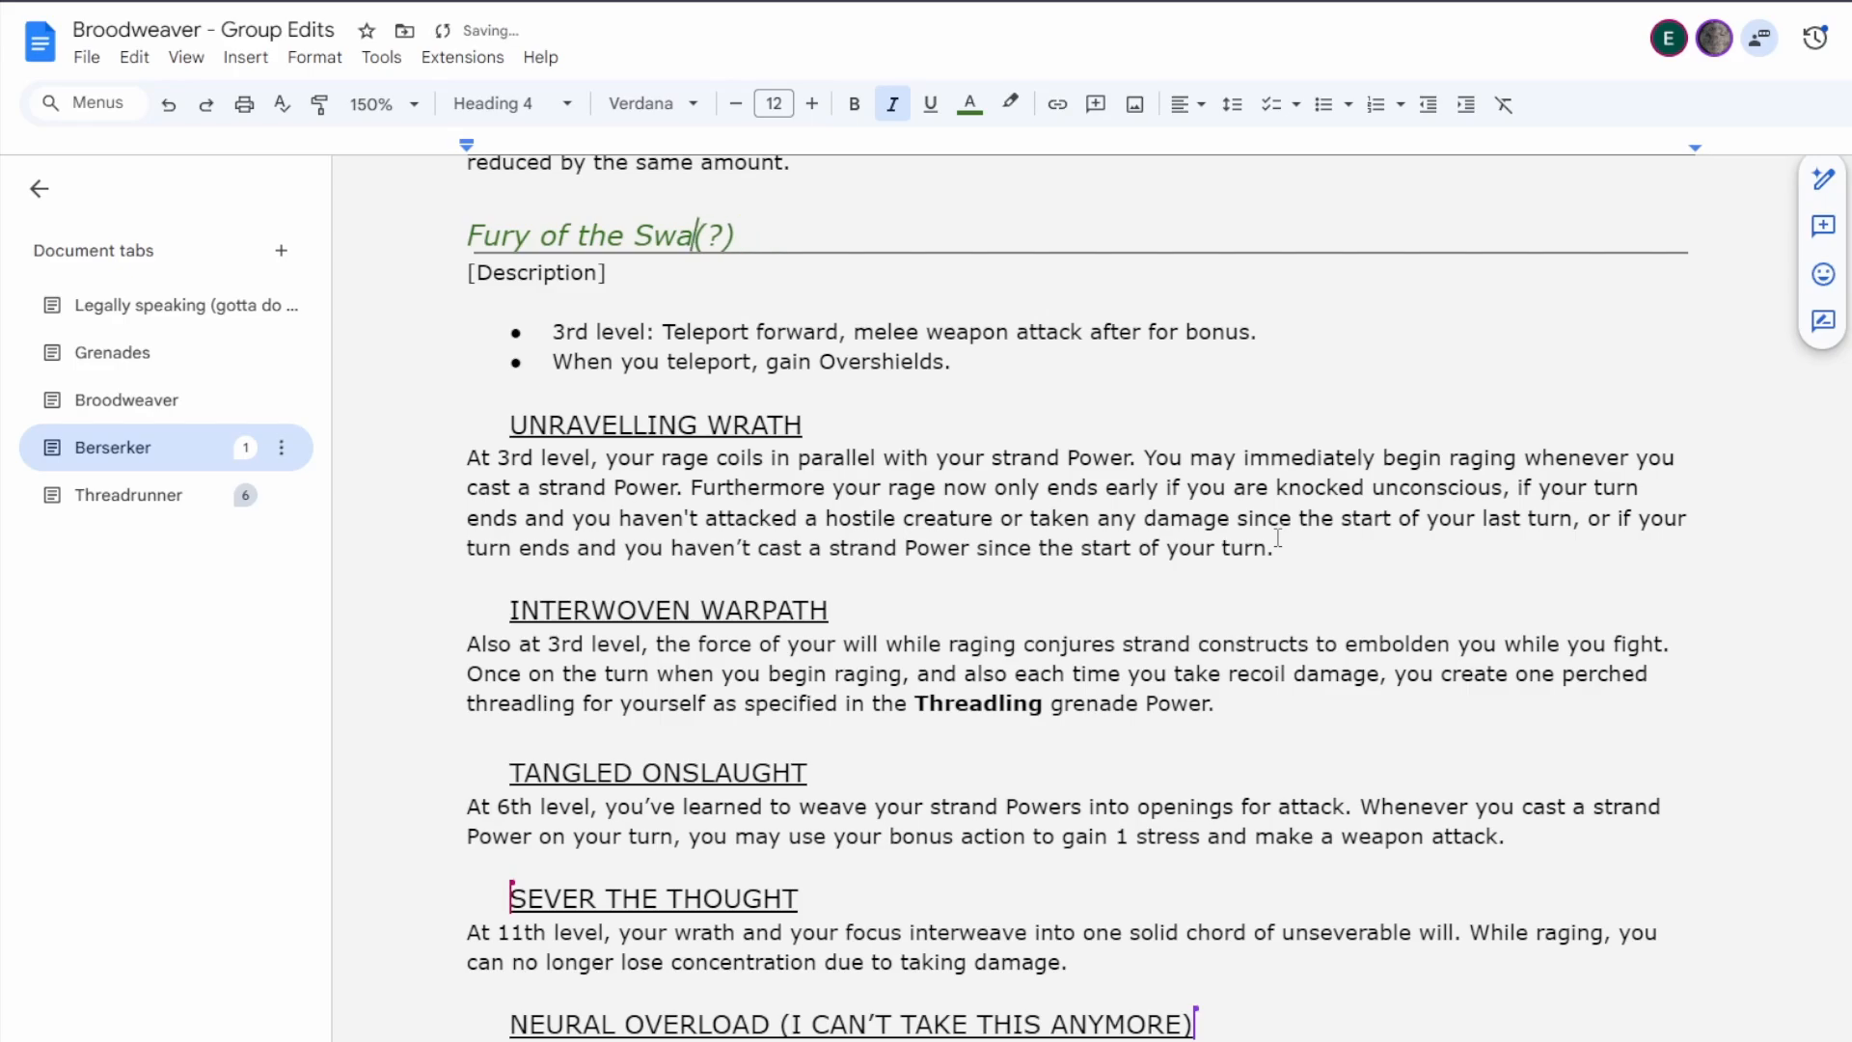
pyautogui.write('Thousands')
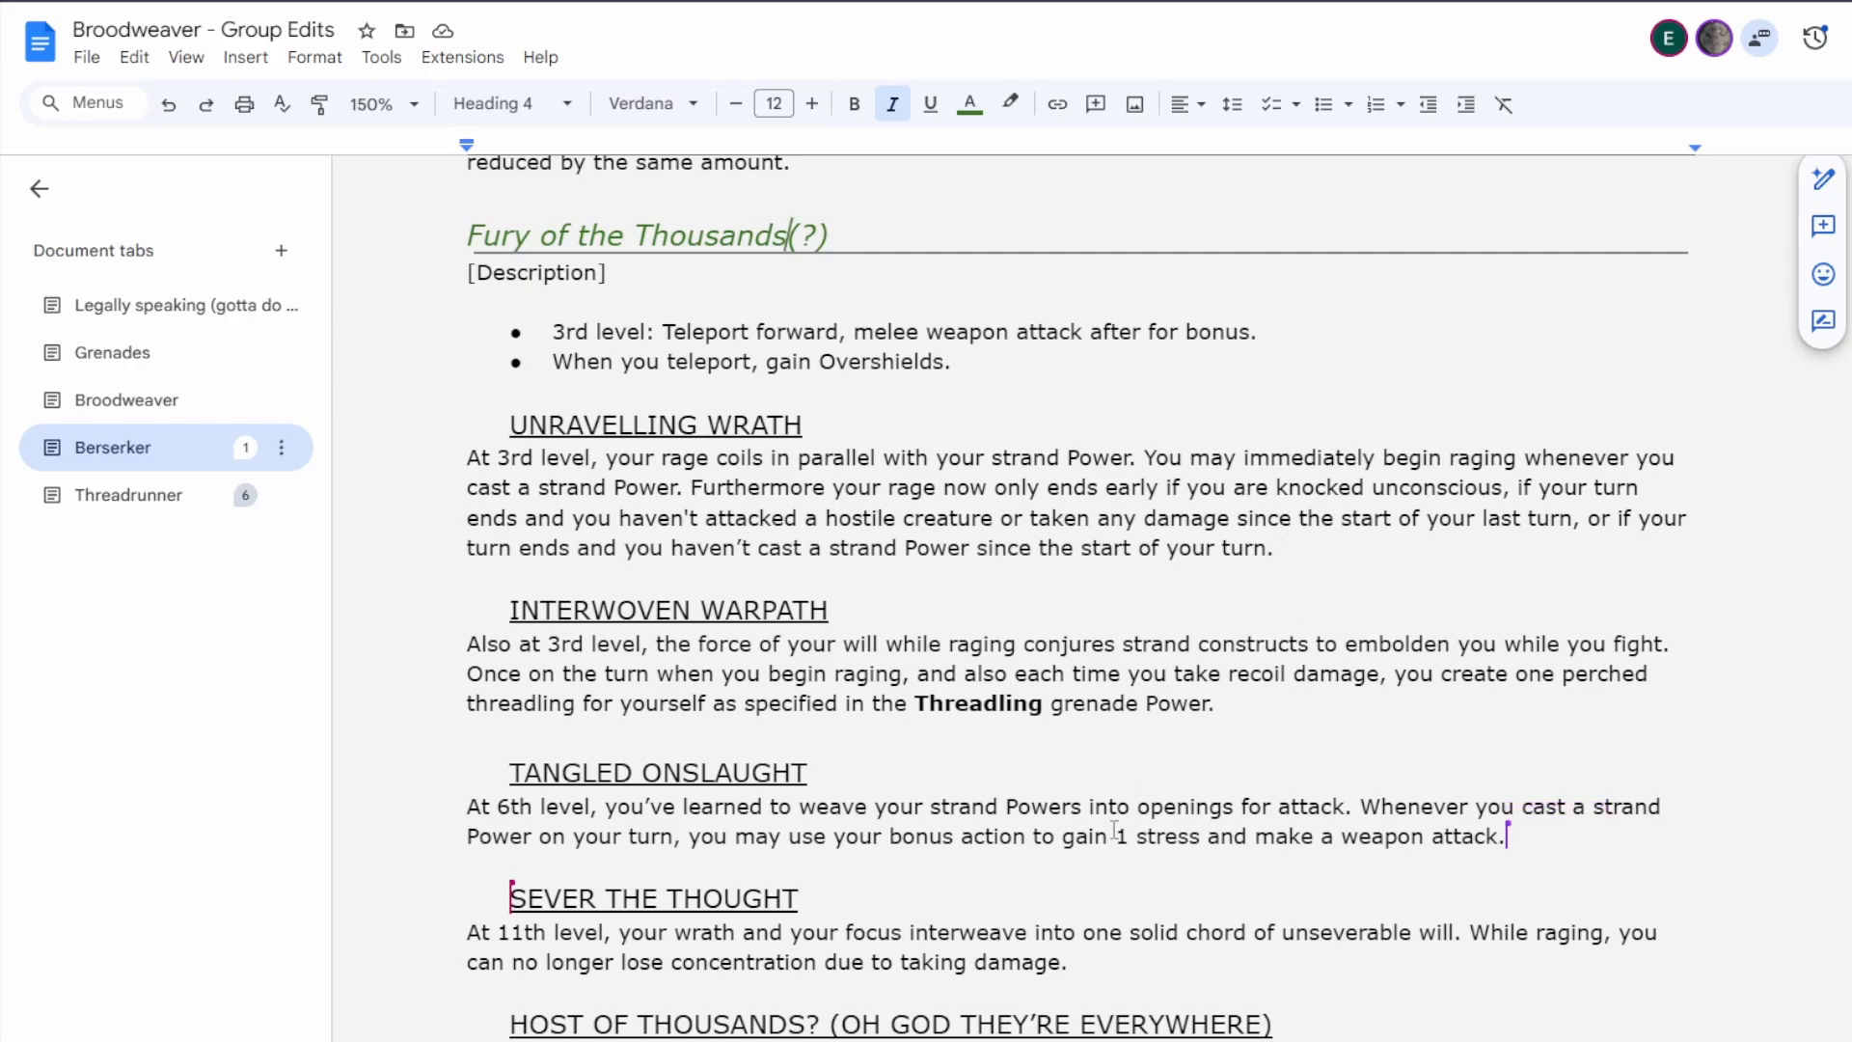
# Examine the Sever the Thought text and the Host of Thousands feature that follows it.
pyautogui.scroll(-3, 923, 733)
pyautogui.click(1120, 715)
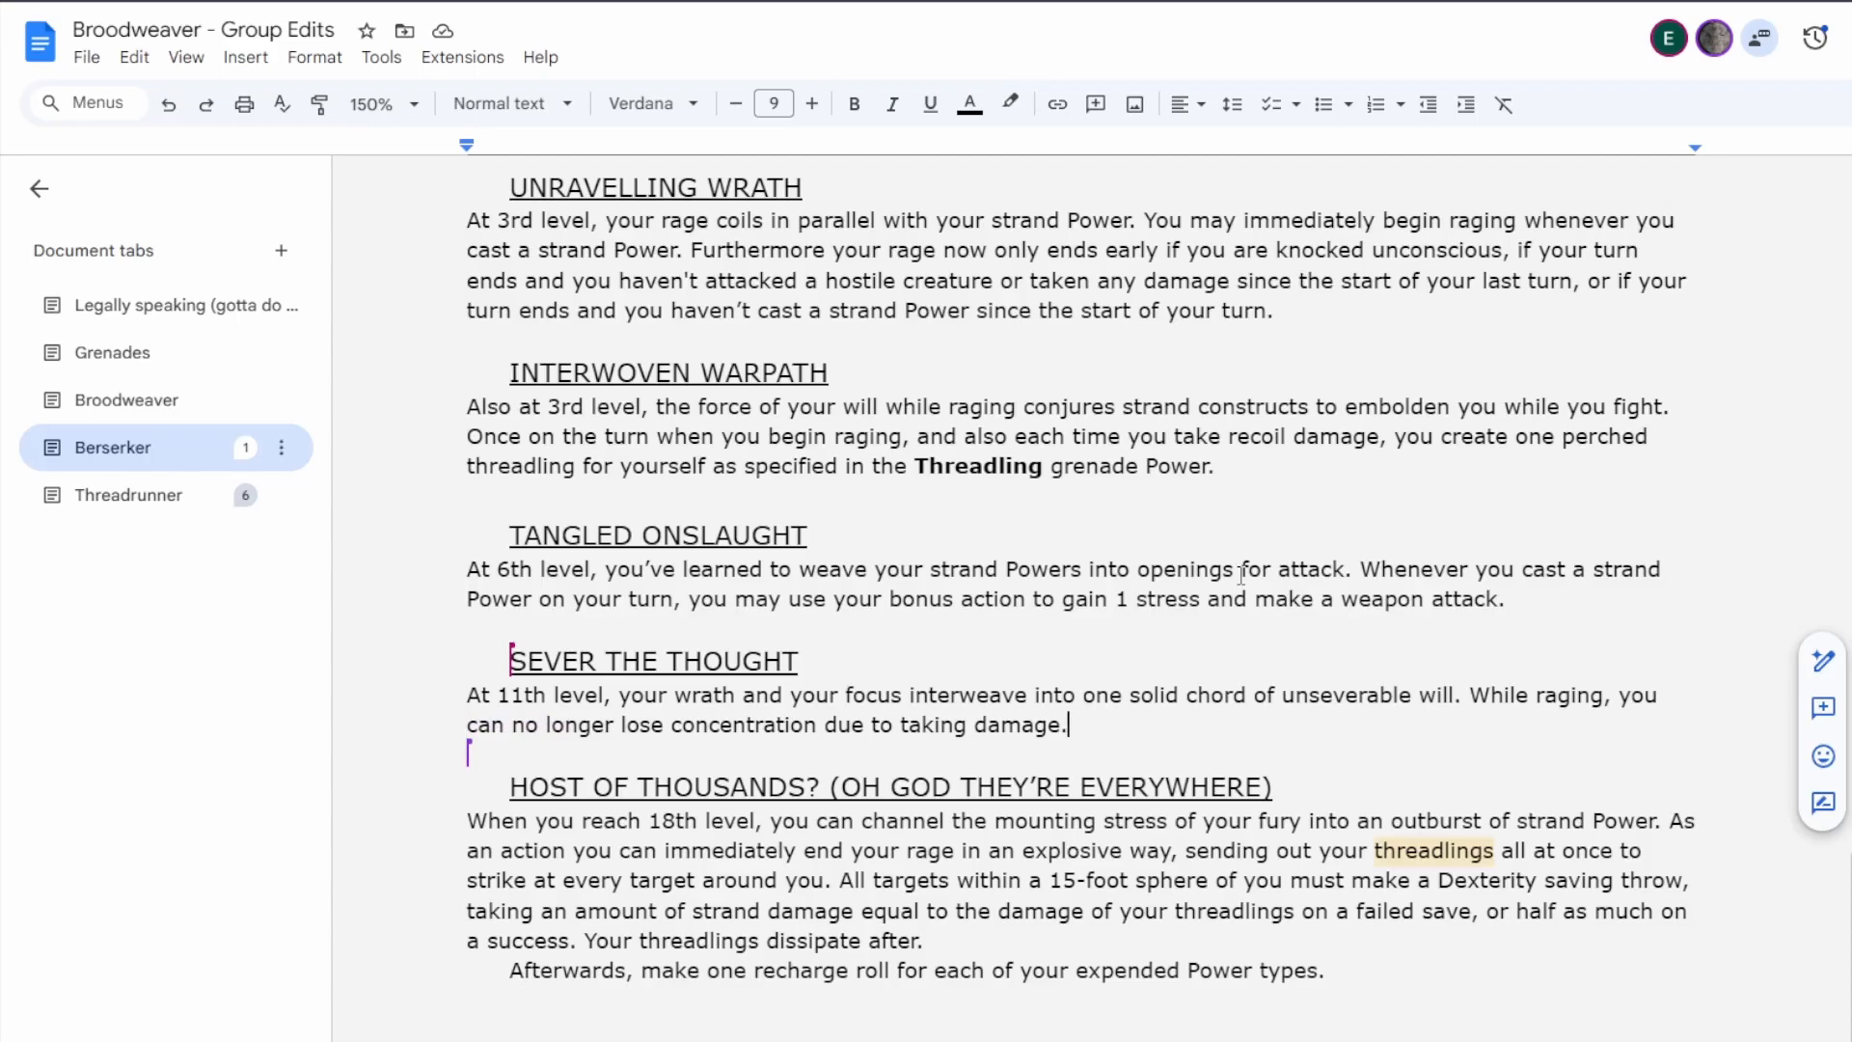
pyautogui.press('Left')
pyautogui.press('Left')
pyautogui.press('Left')
pyautogui.press('Left')
pyautogui.press('End')
pyautogui.moveTo(512, 726); pyautogui.dragTo(1053, 746)
pyautogui.press('Right')
pyautogui.scroll(-2, 1102, 852)
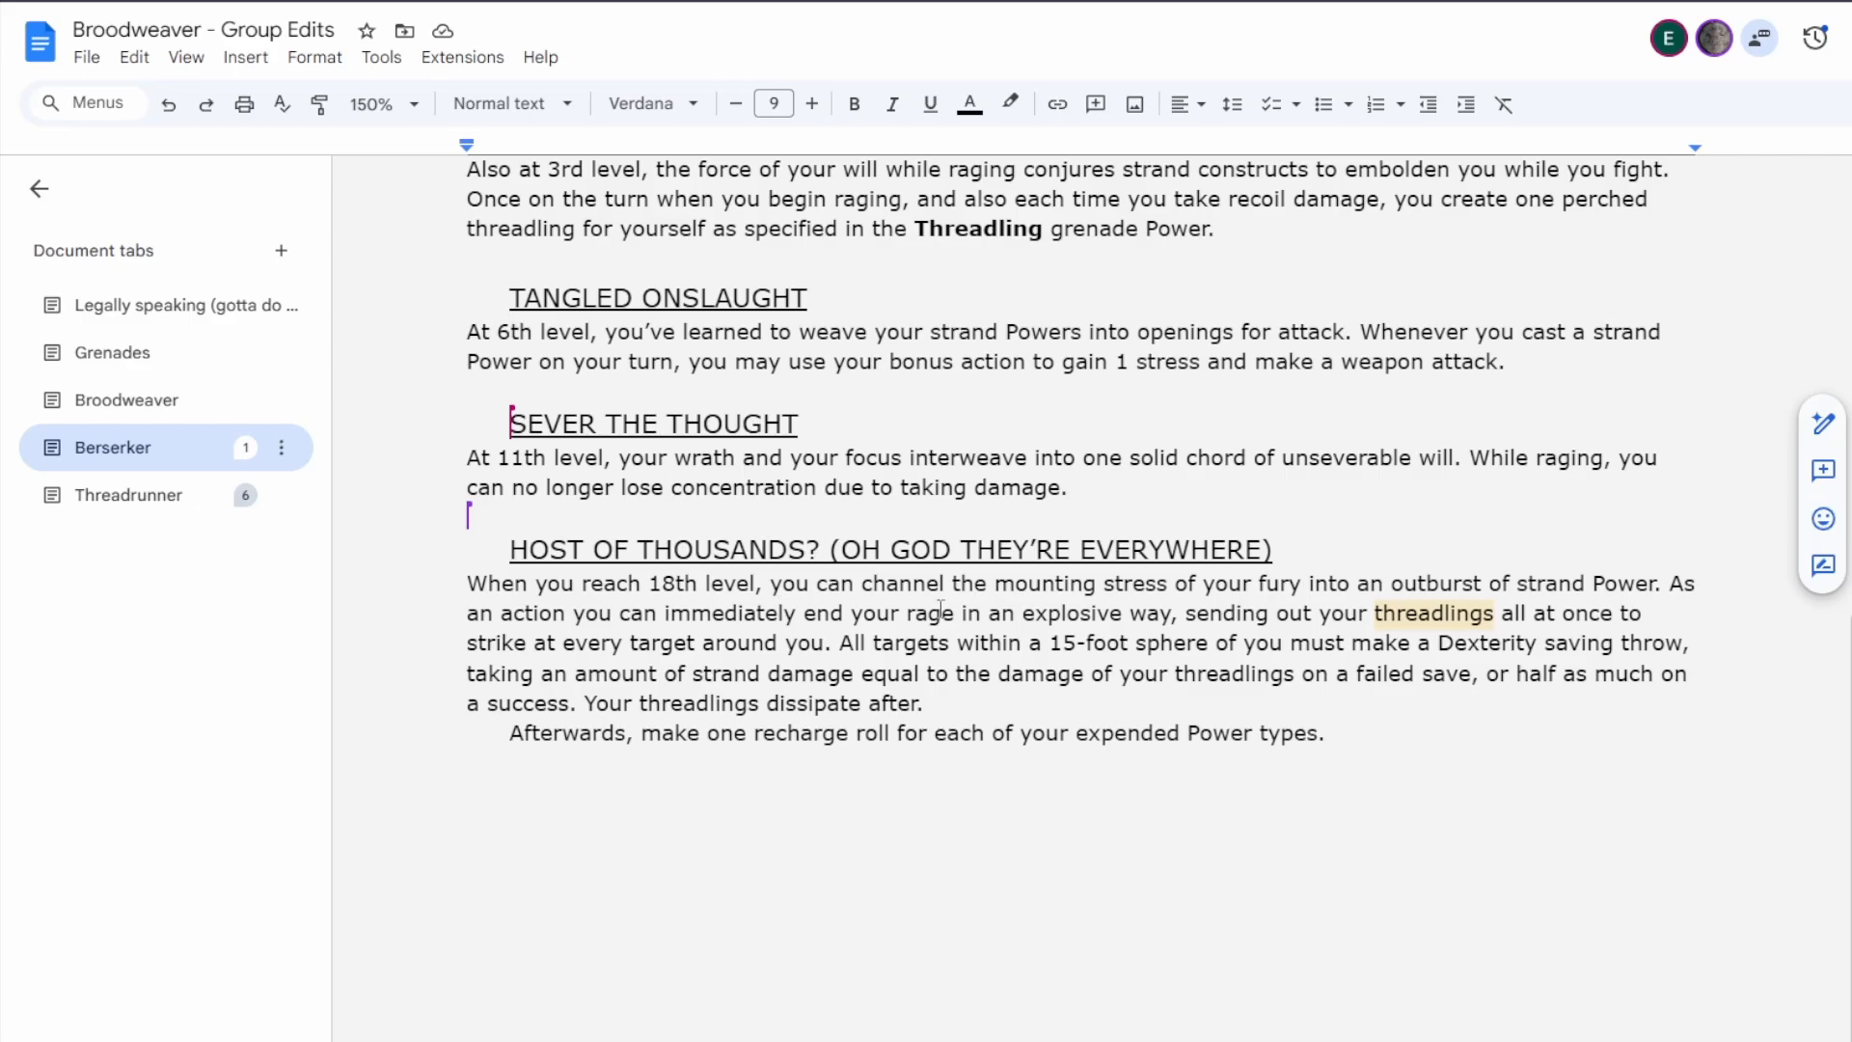
# Delete the two teleport and Overshields bullets and the extra space below the [Description] placeholder.
pyautogui.scroll(4, 1293, 622)
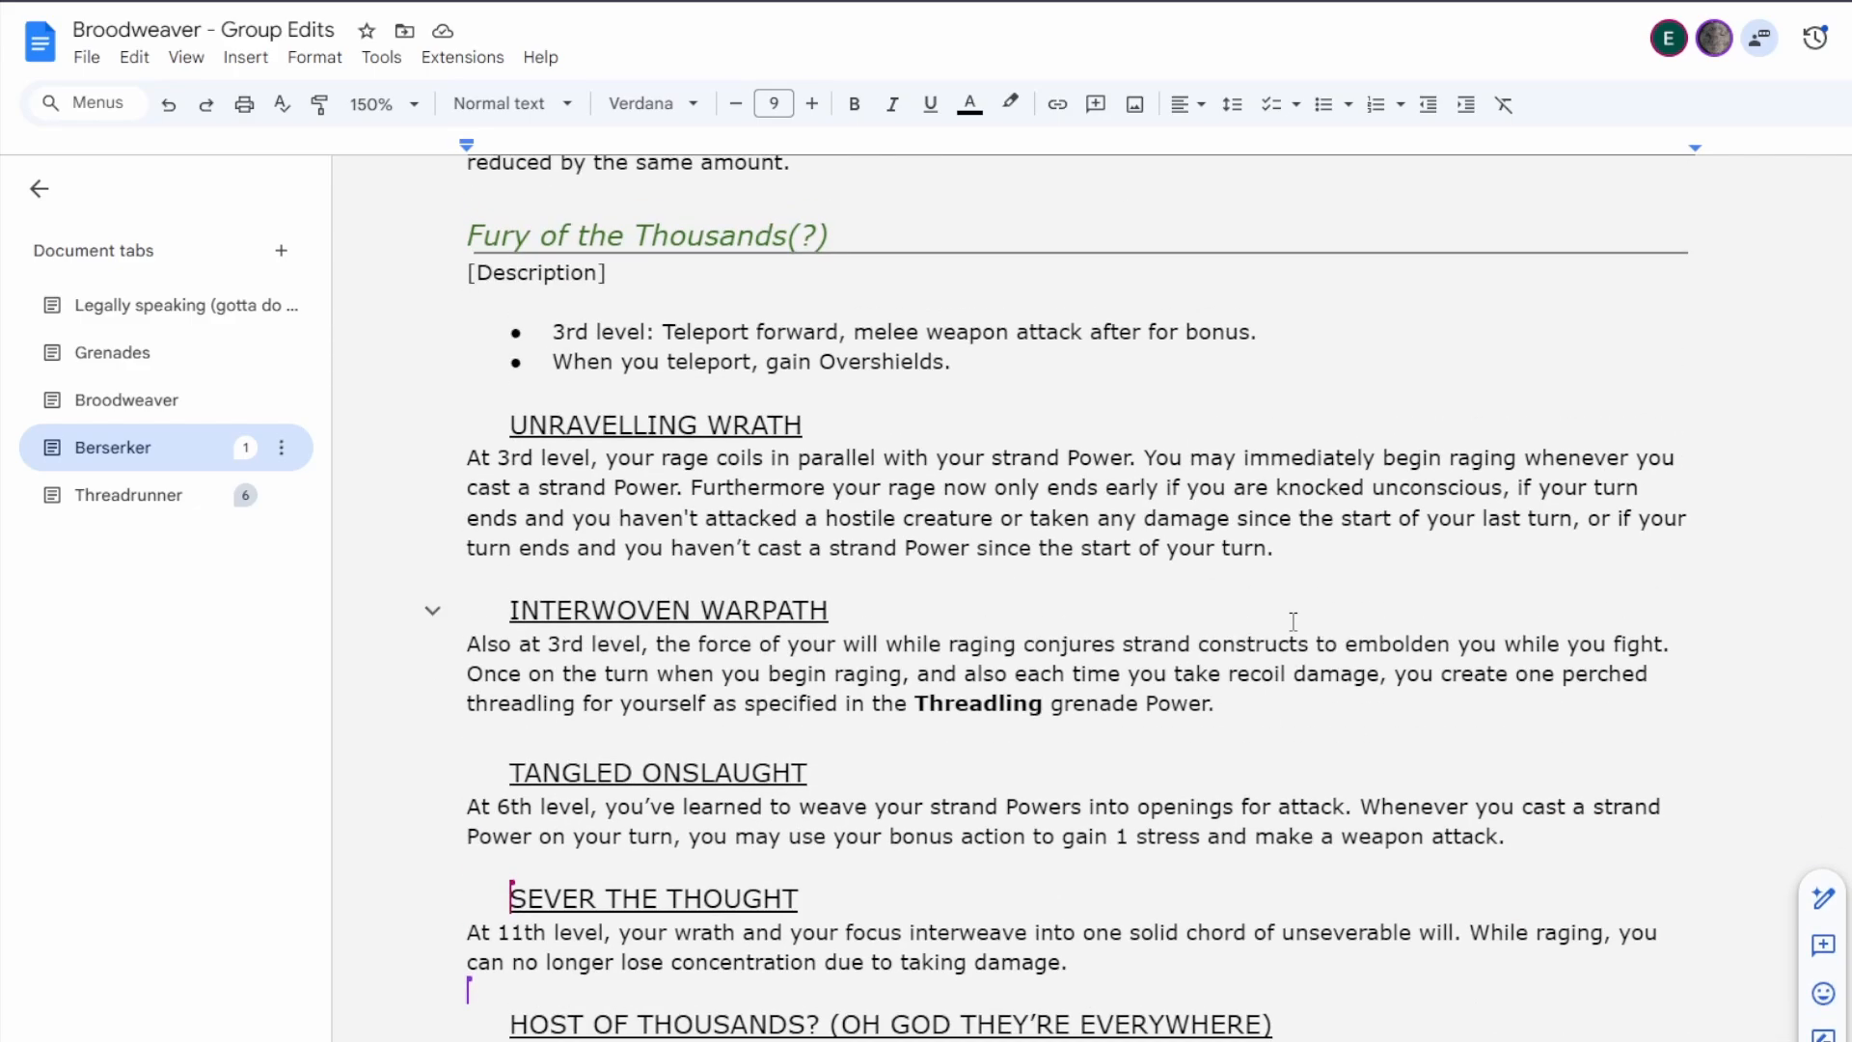
pyautogui.moveTo(953, 364); pyautogui.dragTo(526, 328)
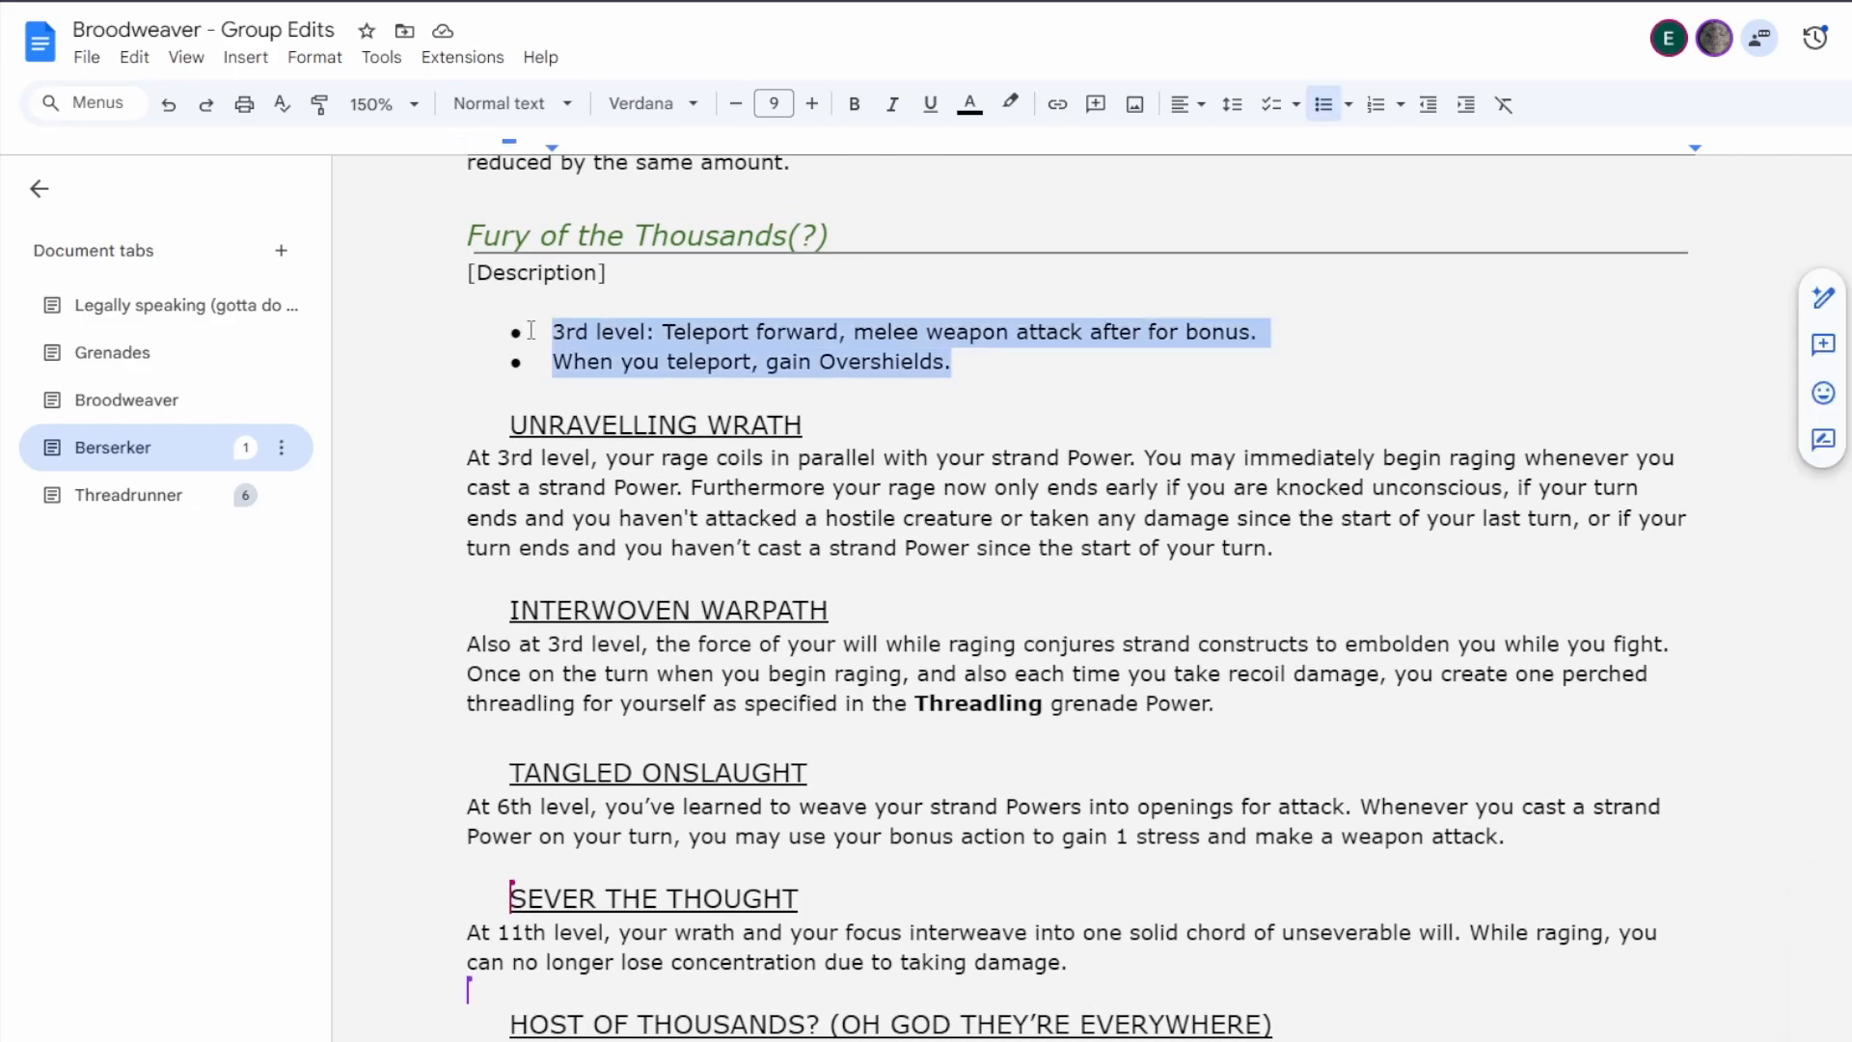
pyautogui.press('BackSpace')
pyautogui.press('BackSpace')
pyautogui.press('BackSpace')
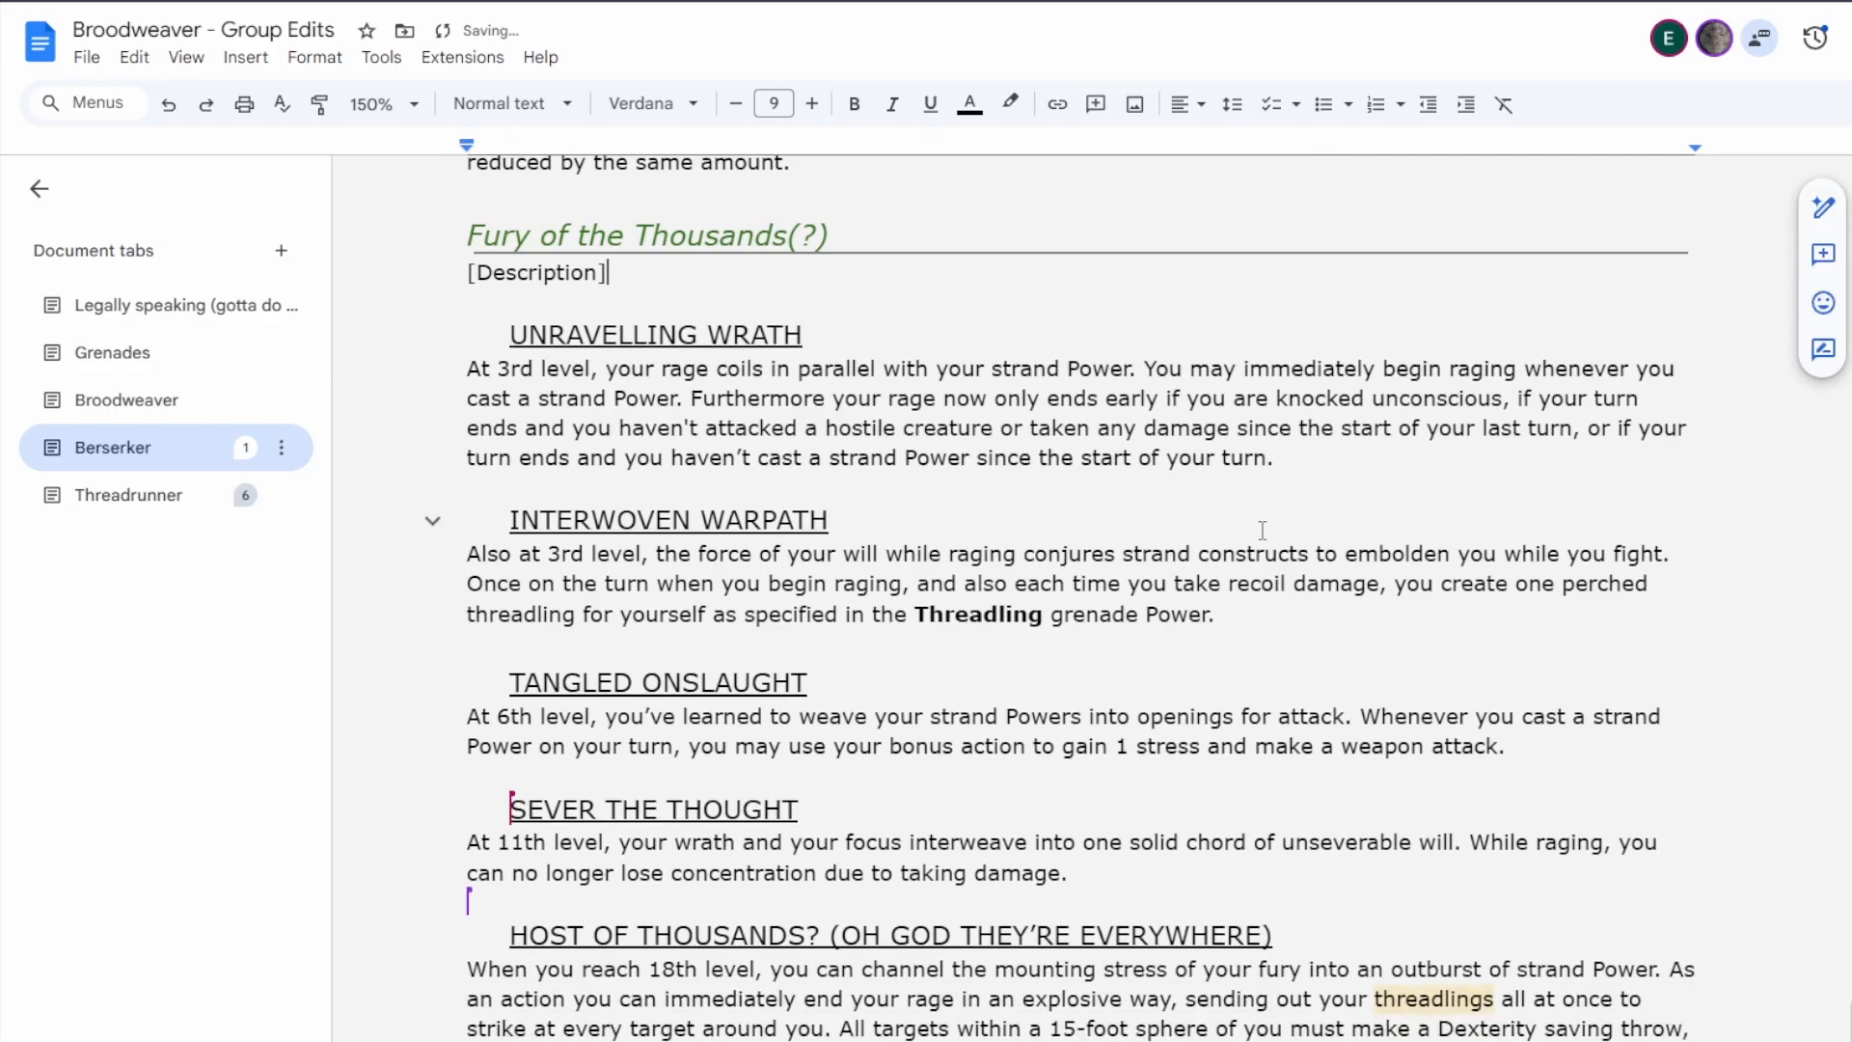
# Break the Host of Thousands paragraph after "When you reach 18th level," and open blank lines before the existing wording.
pyautogui.scroll(-4, 1269, 548)
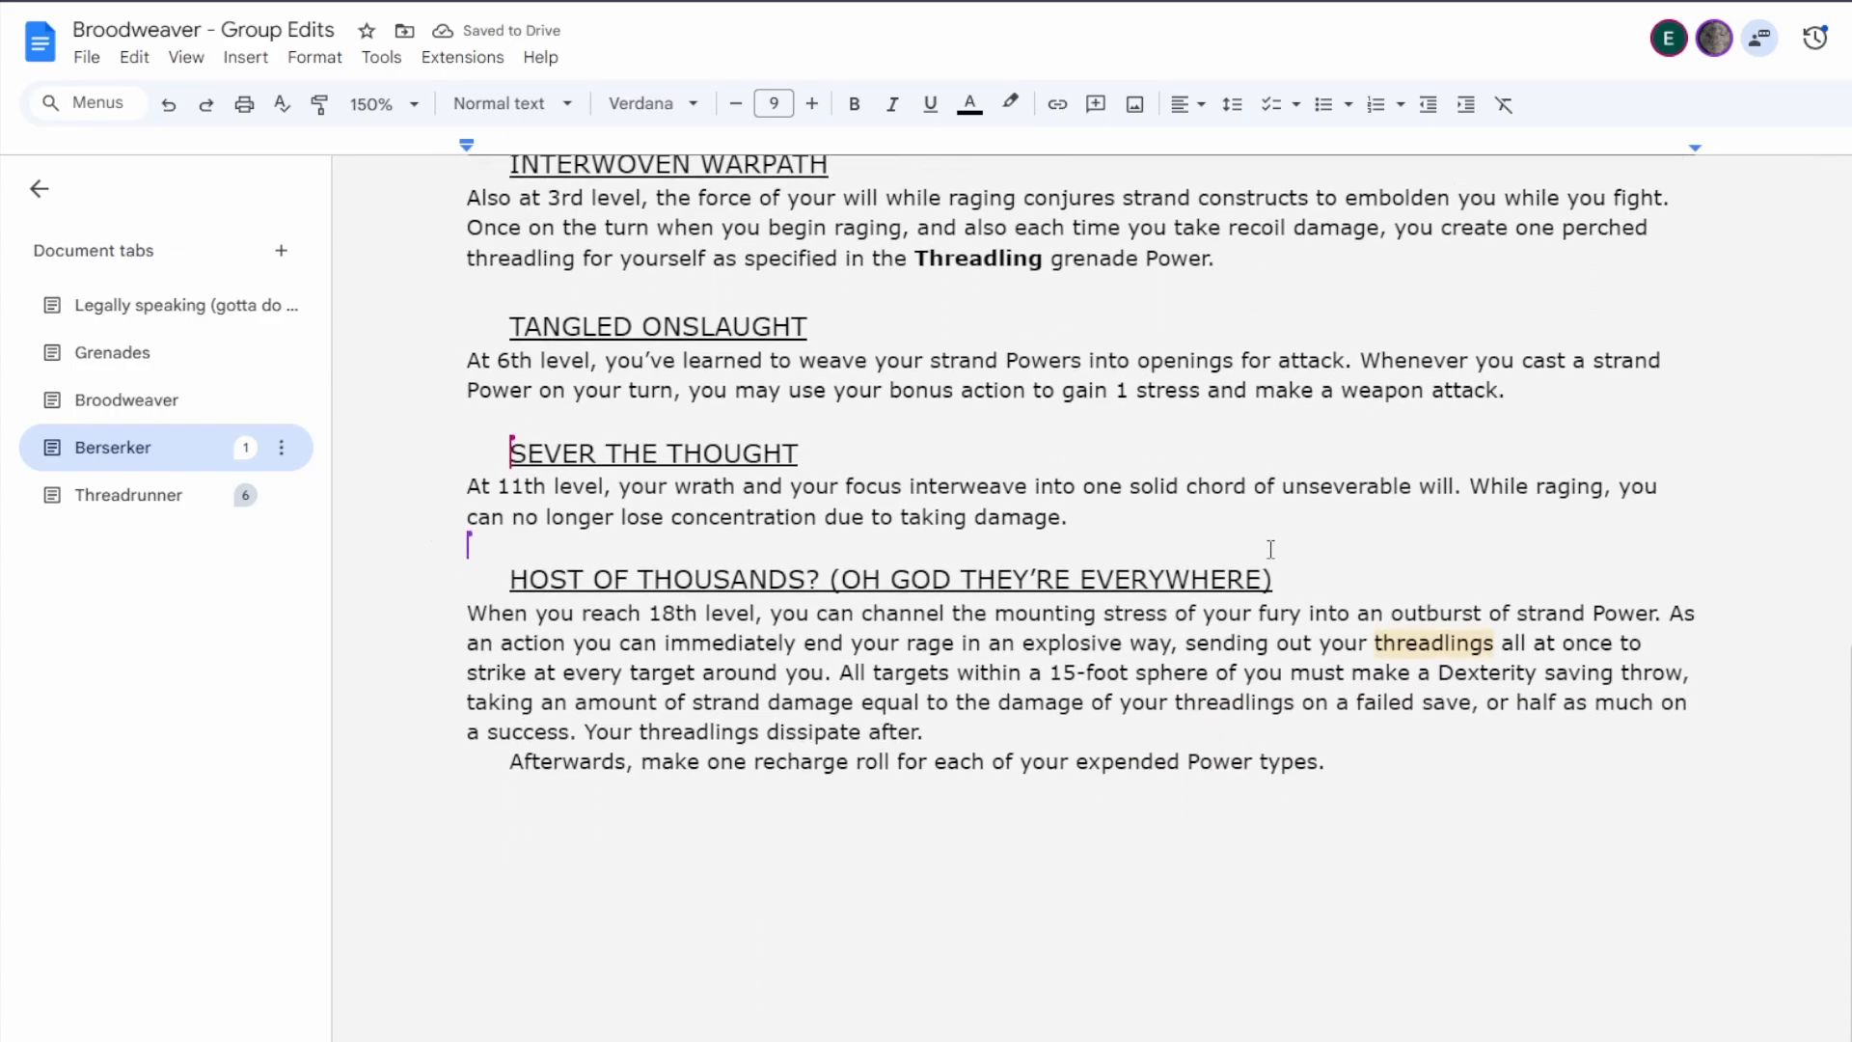
pyautogui.scroll(1, 1269, 547)
pyautogui.scroll(-1, 1215, 637)
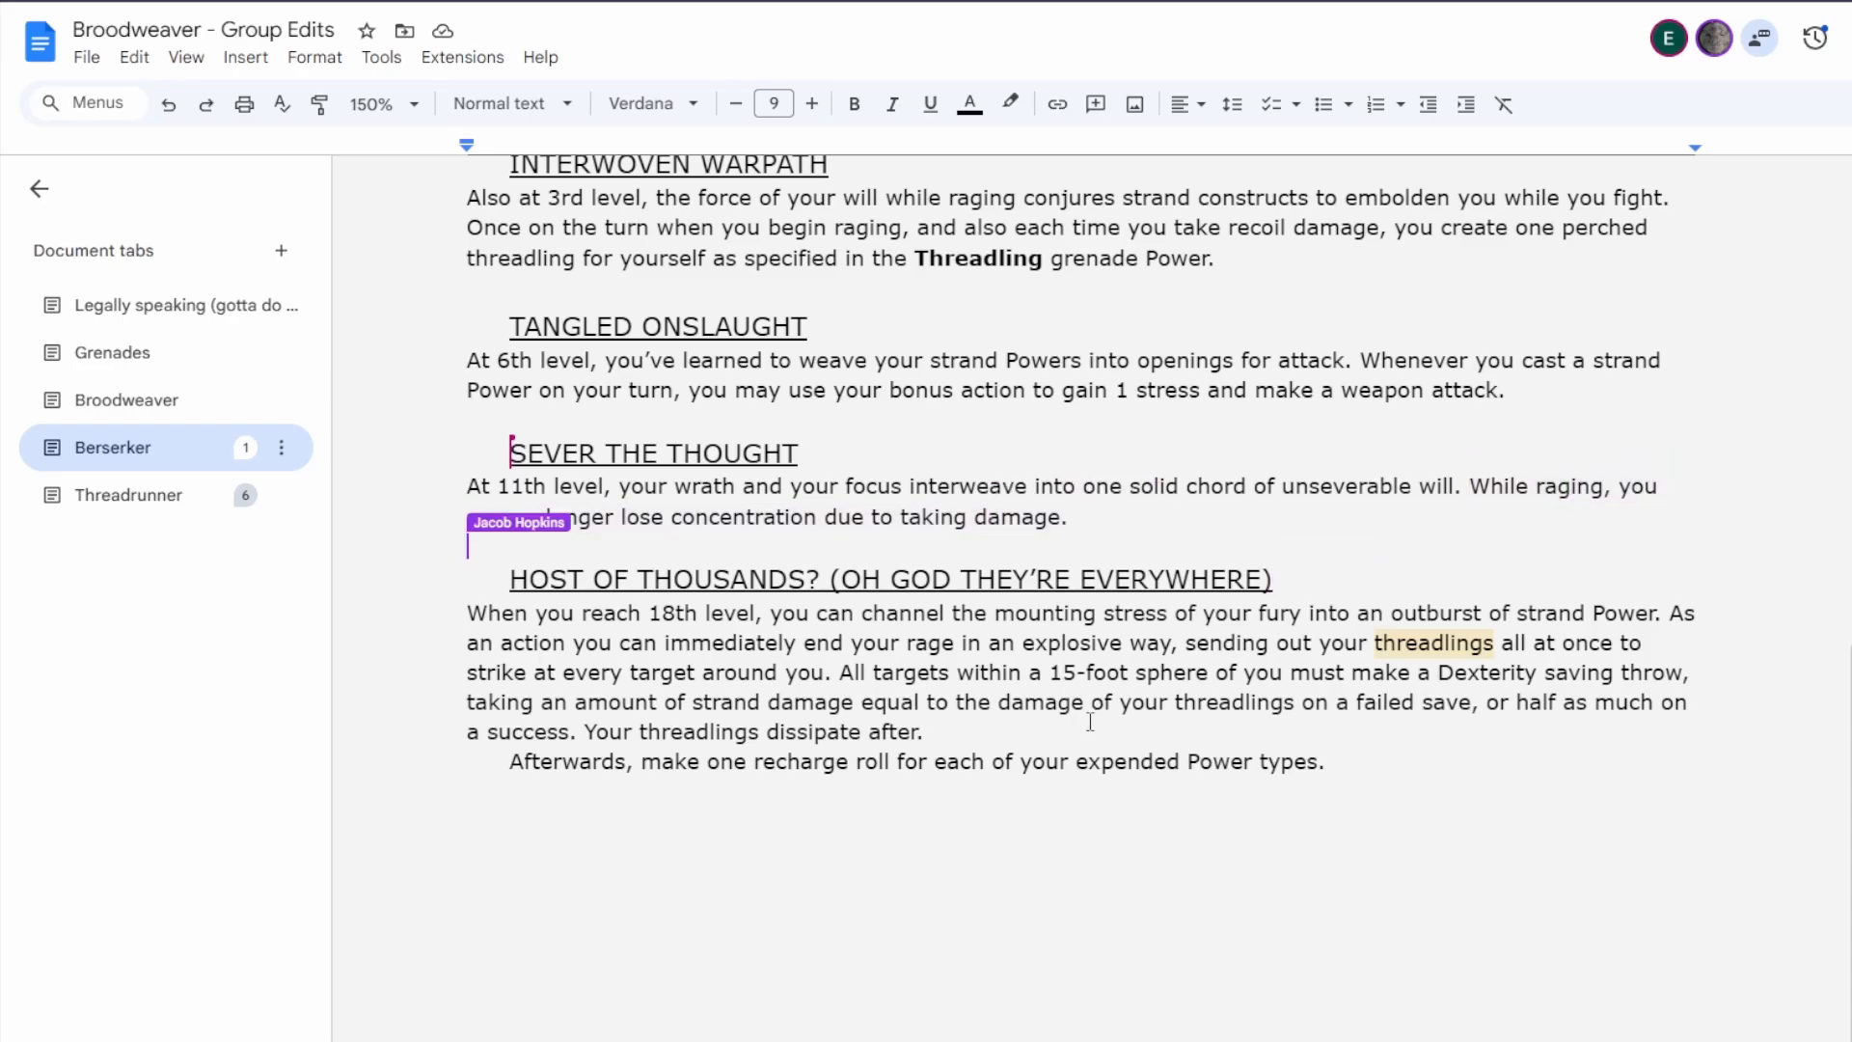
pyautogui.click(1334, 754)
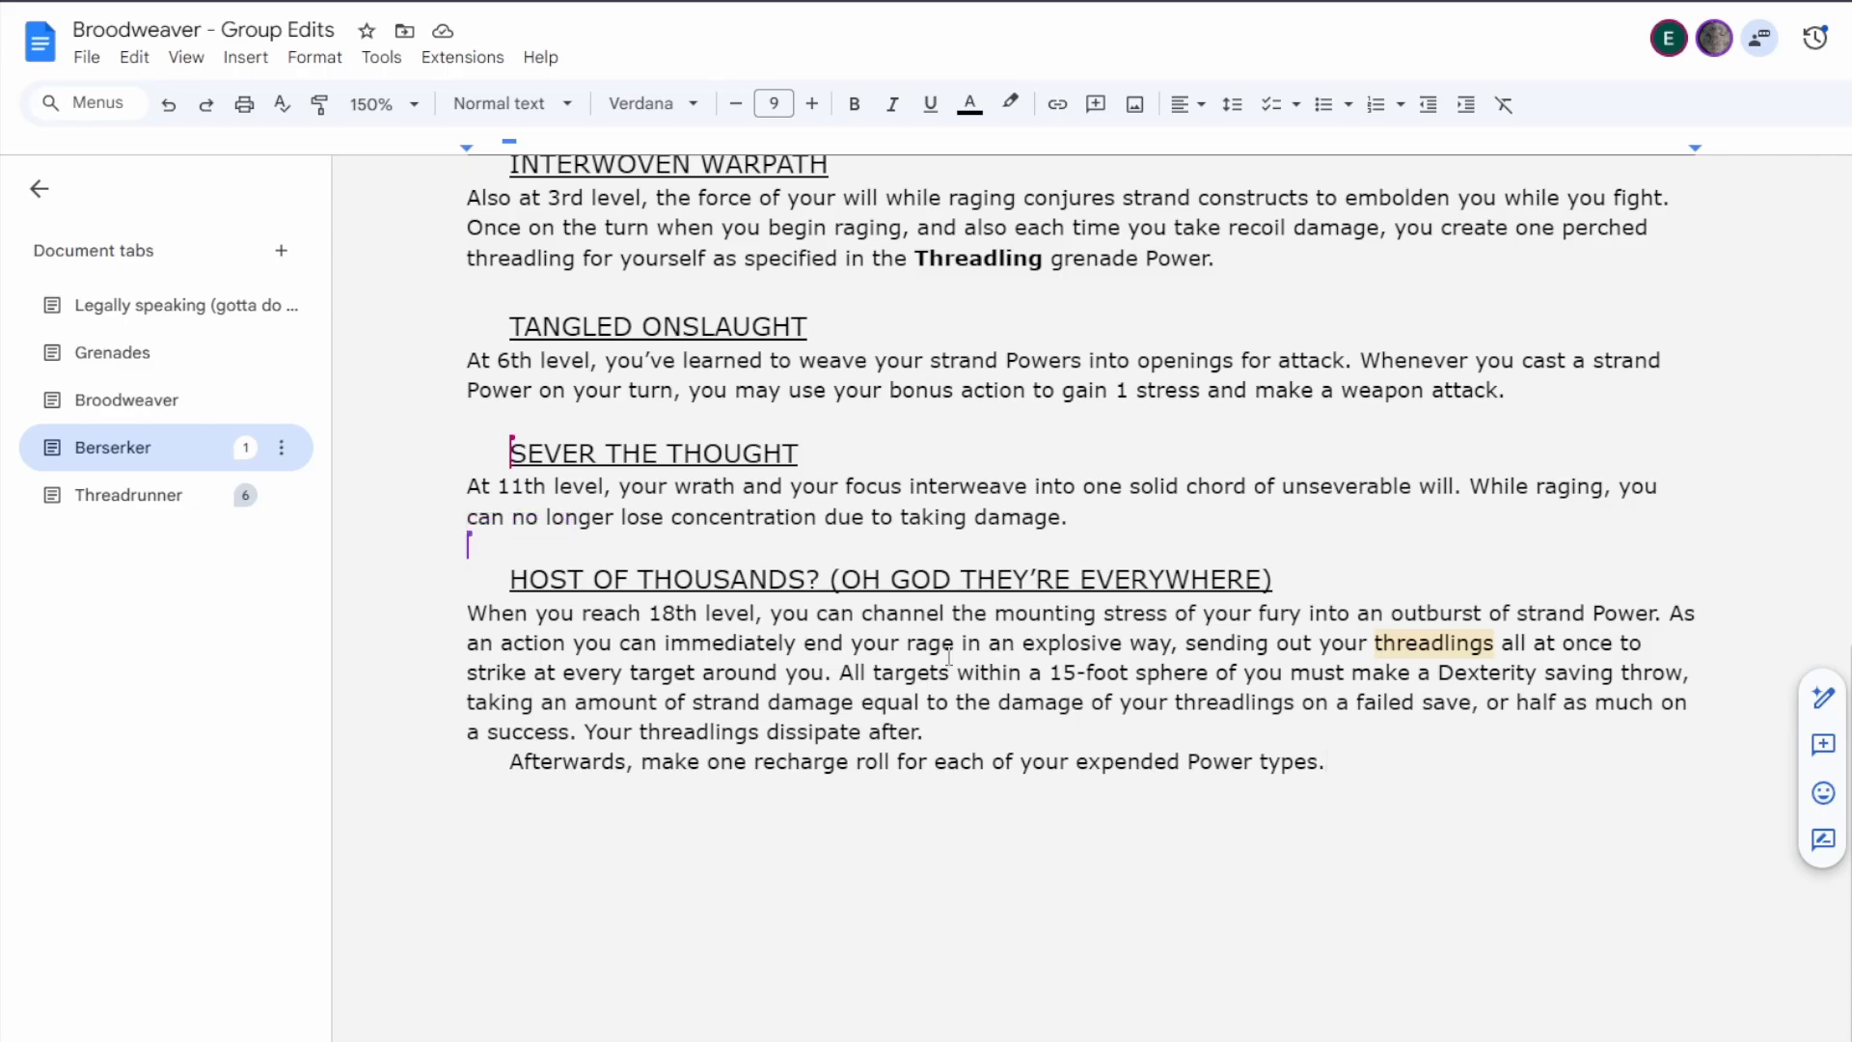
pyautogui.click(771, 622)
pyautogui.press('Return')
pyautogui.press('Return')
pyautogui.press('Return')
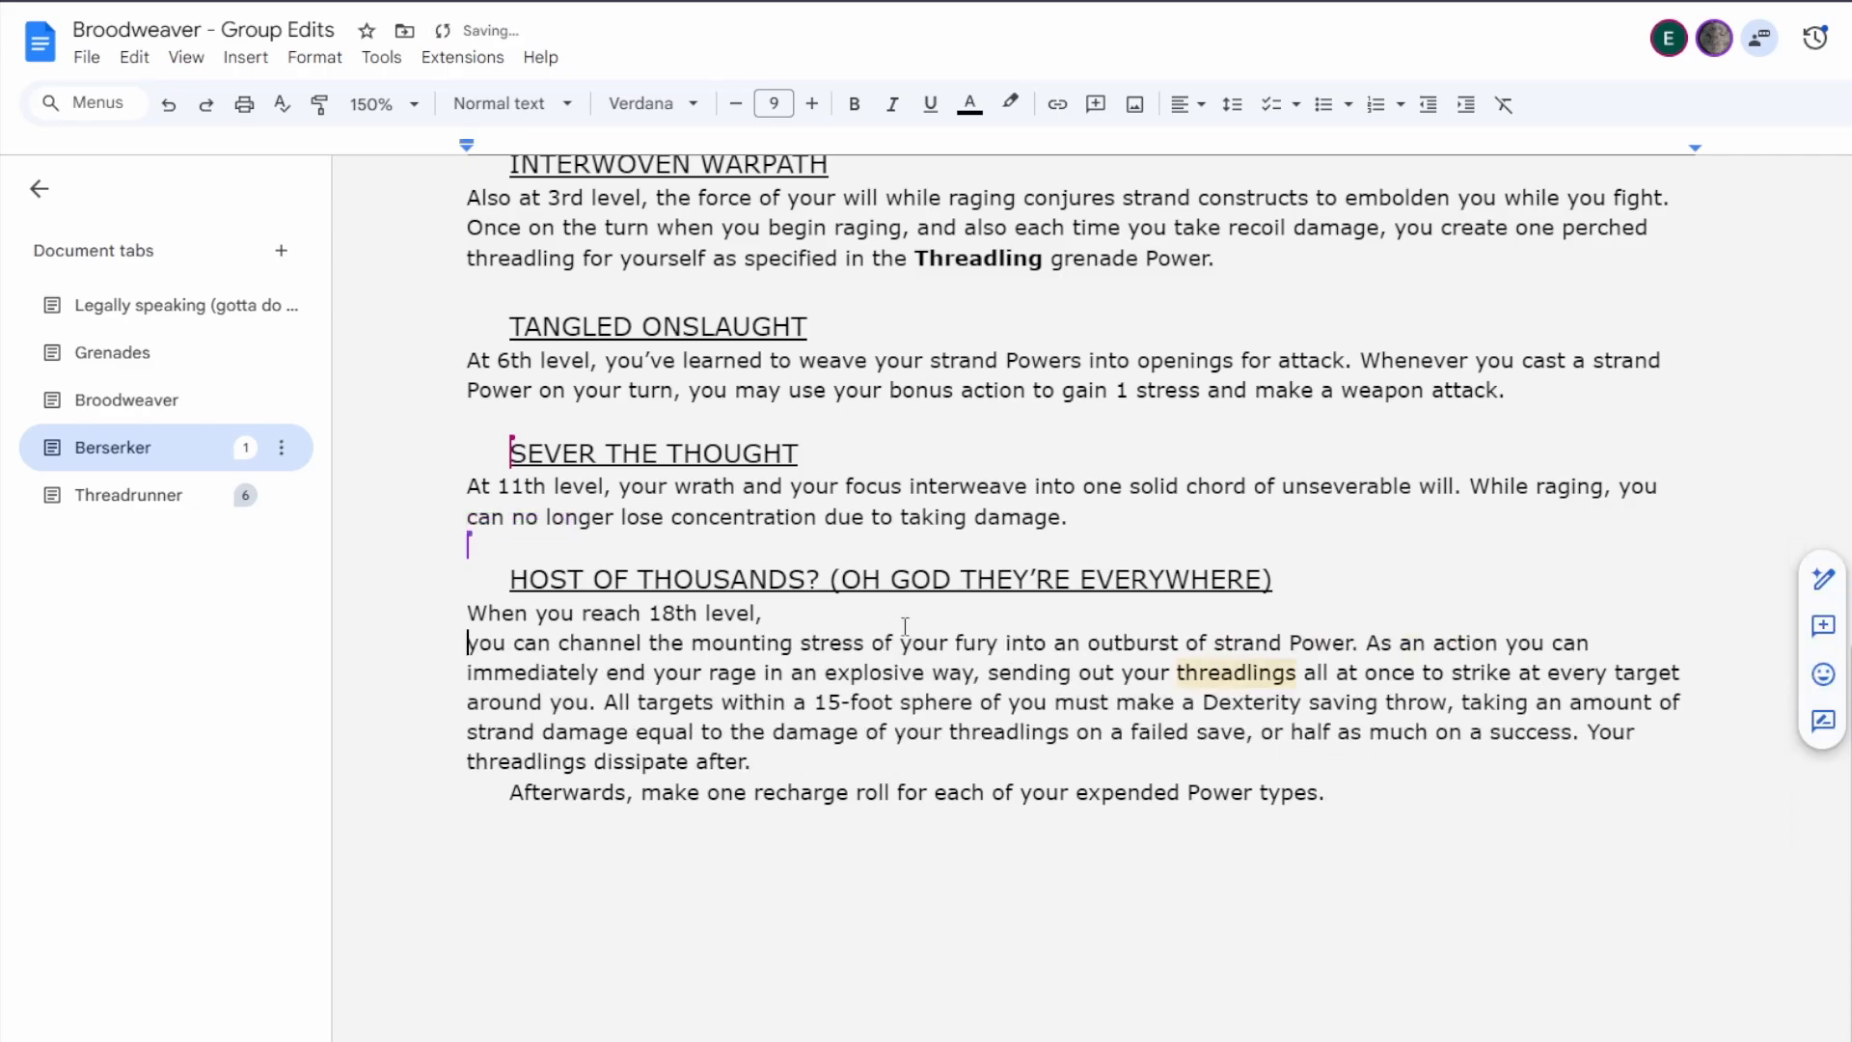
# Continue the Host of Thousands sentence after "When you reach 18th level," with "at the start of each of your turns while raging, you".
pyautogui.click(905, 627)
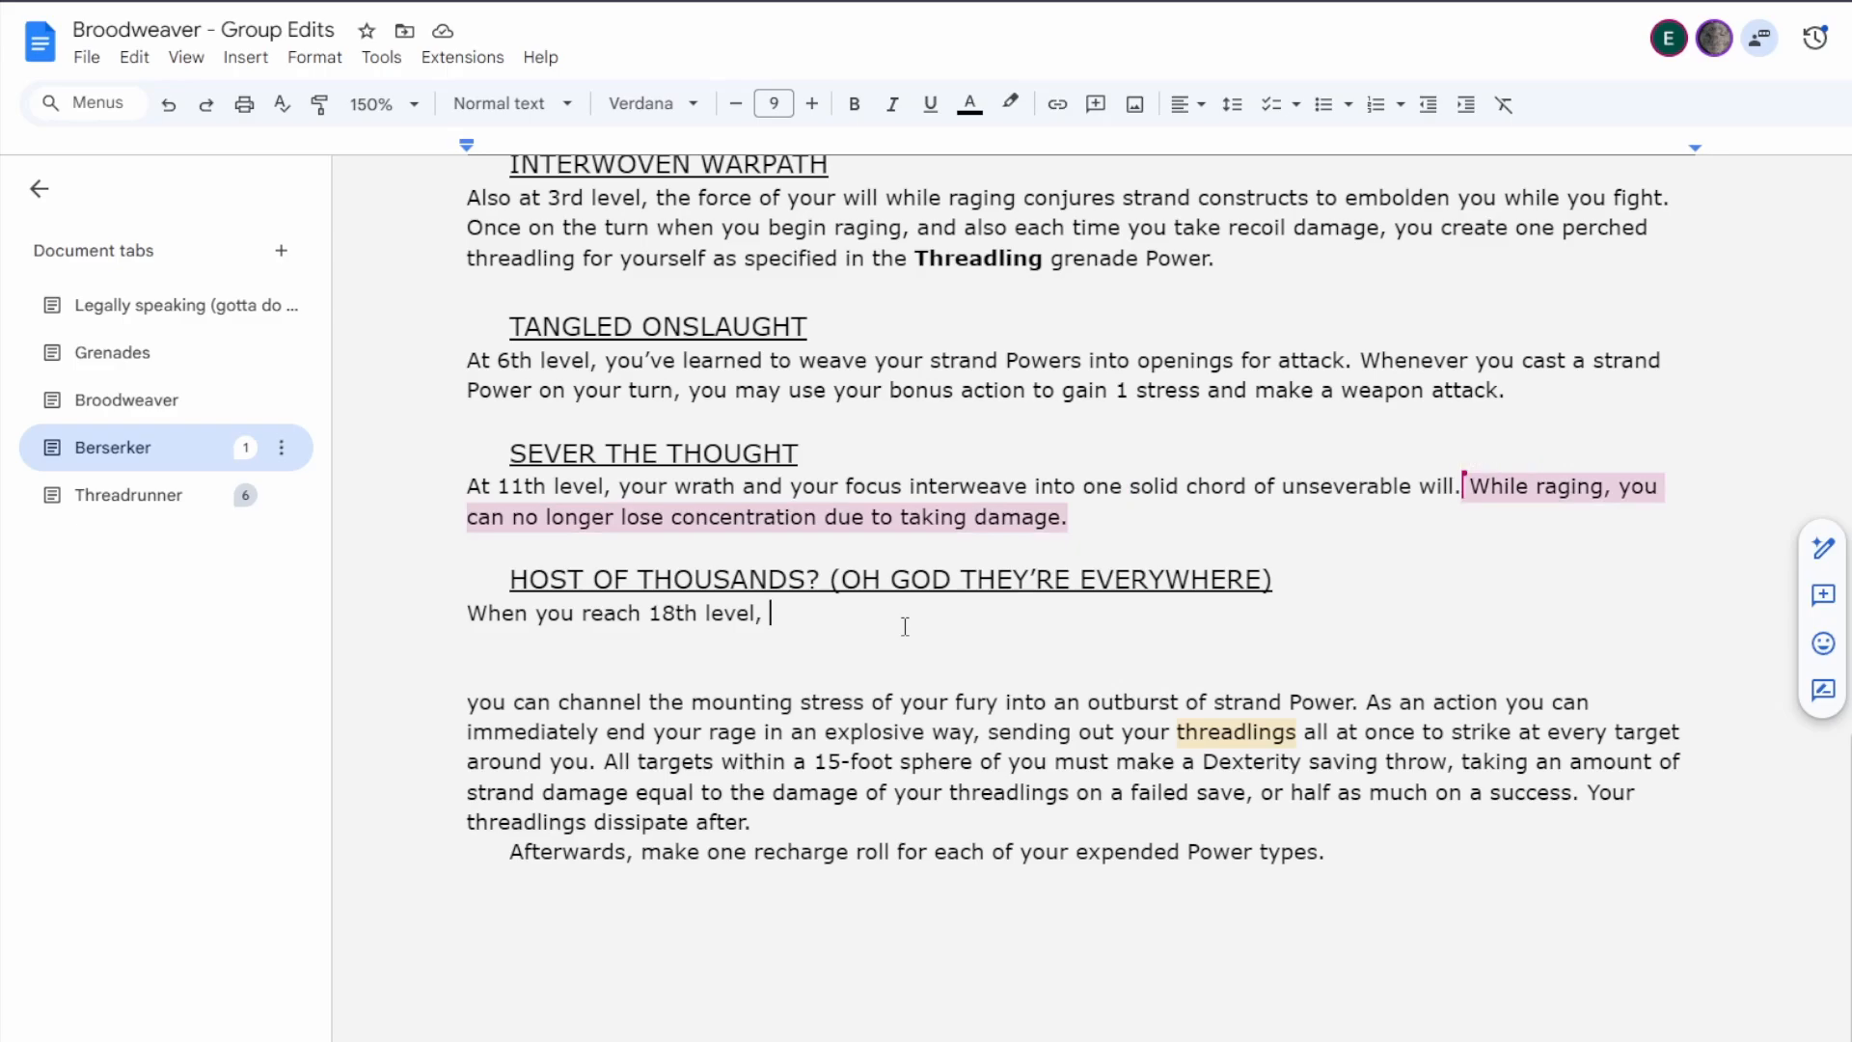
pyautogui.write('whenever')
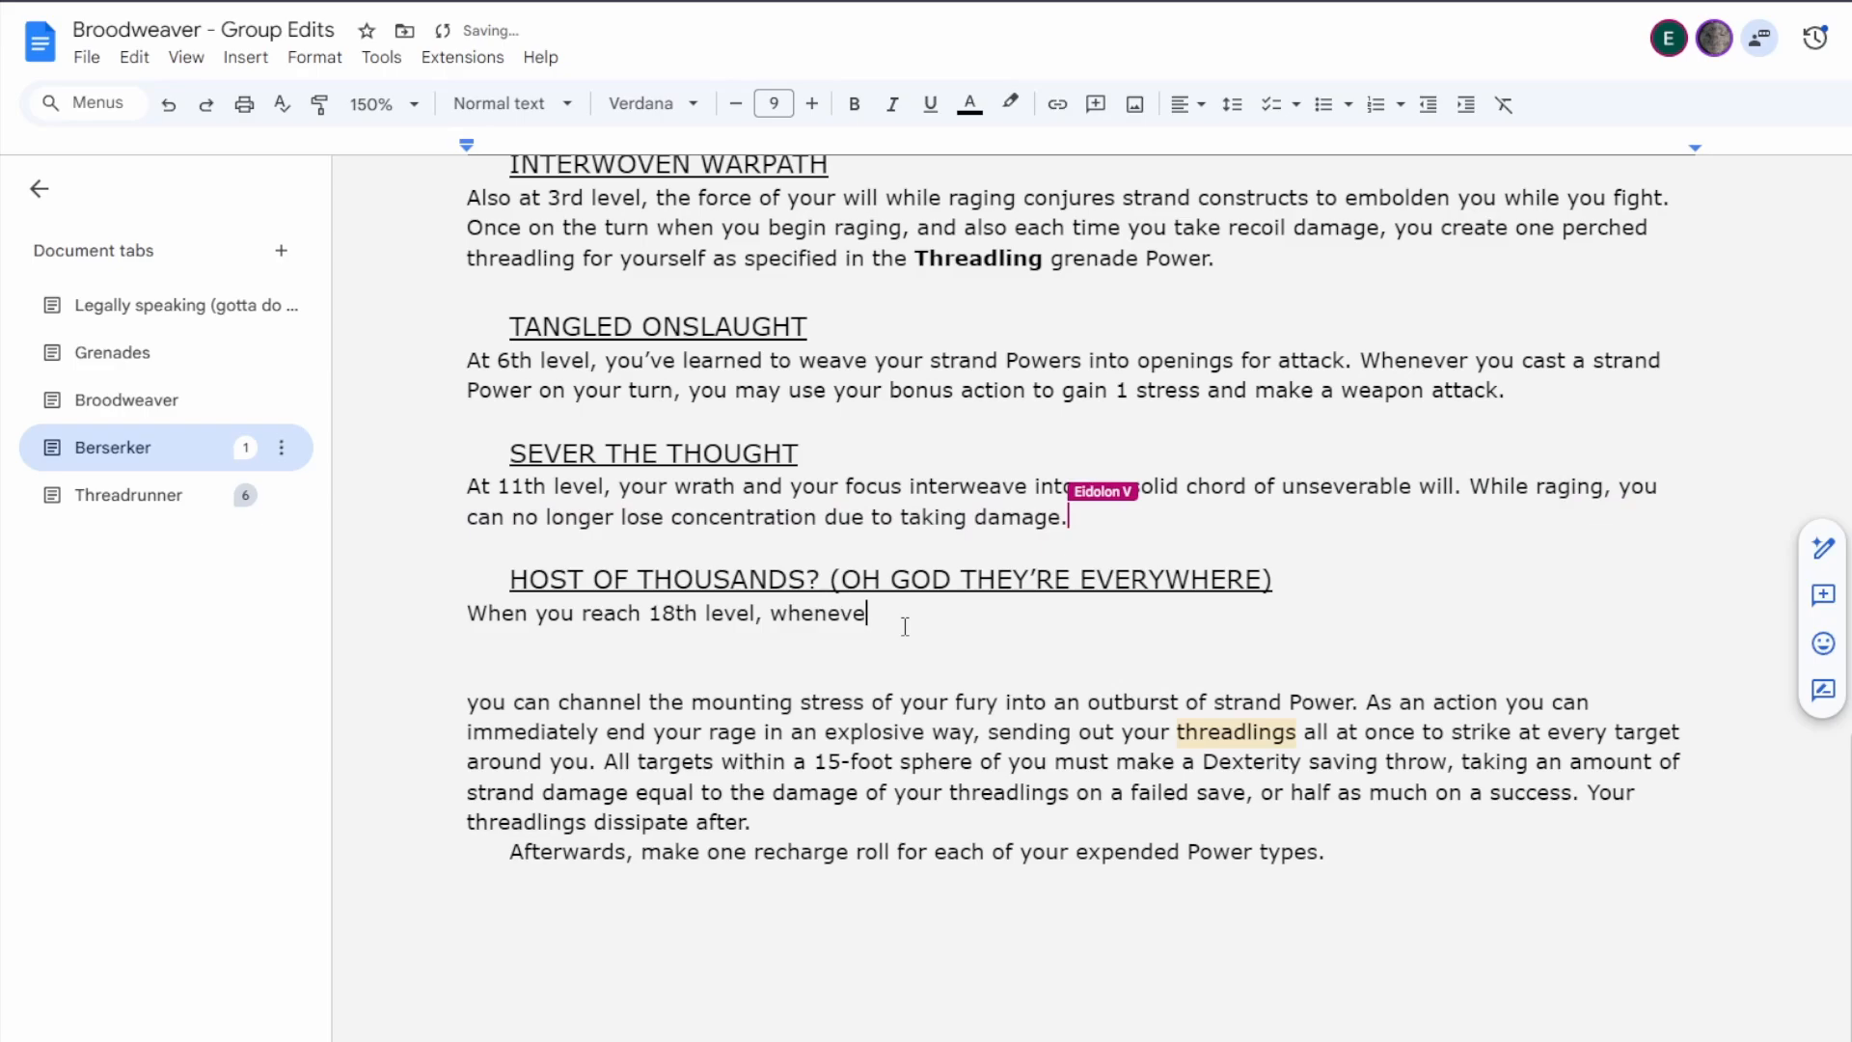
pyautogui.press('BackSpace')
pyautogui.press('BackSpace')
pyautogui.press('BackSpace')
pyautogui.press('BackSpace')
pyautogui.press('BackSpace')
pyautogui.press('BackSpace')
pyautogui.write('ile raging,')
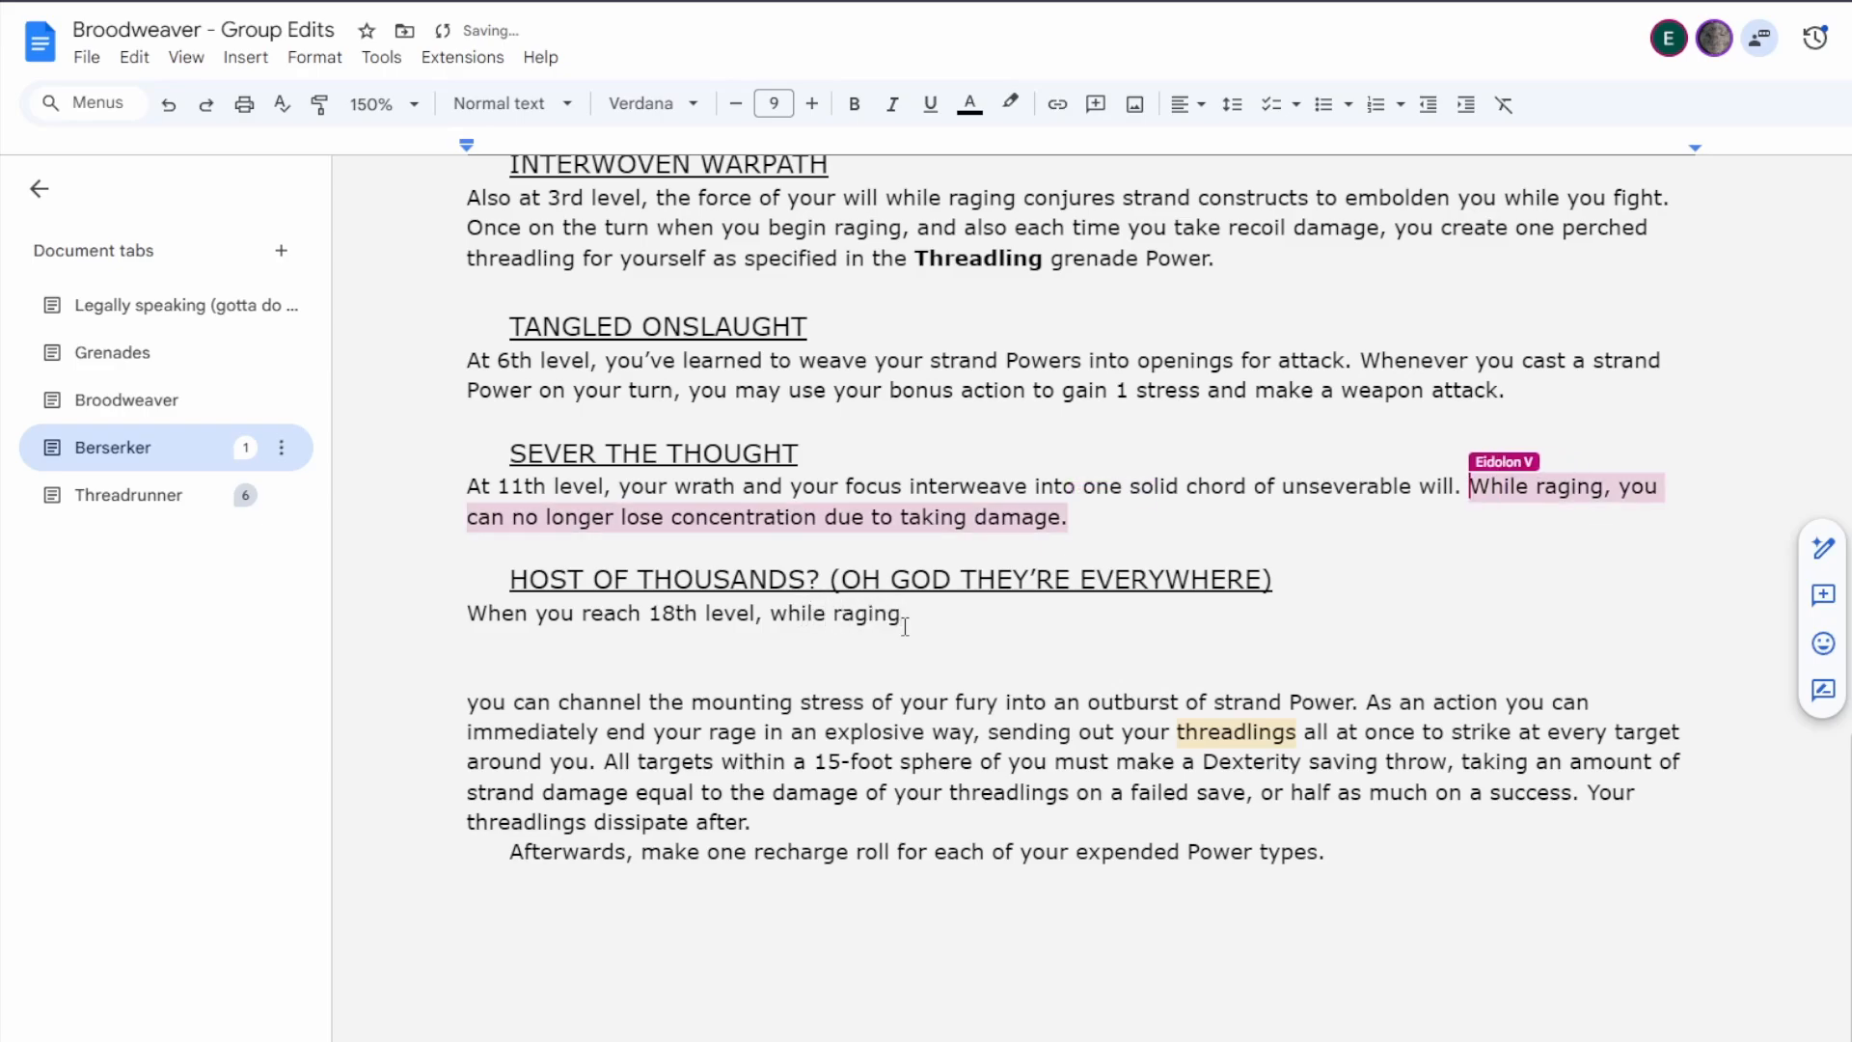
pyautogui.press('BackSpace')
pyautogui.press('BackSpace')
pyautogui.press('BackSpace')
pyautogui.press('BackSpace')
pyautogui.press('BackSpace')
pyautogui.press('BackSpace')
pyautogui.press('BackSpace')
pyautogui.press('BackSpace')
pyautogui.press('BackSpace')
pyautogui.press('BackSpace')
pyautogui.press('BackSpace')
pyautogui.press('BackSpace')
pyautogui.write('a')
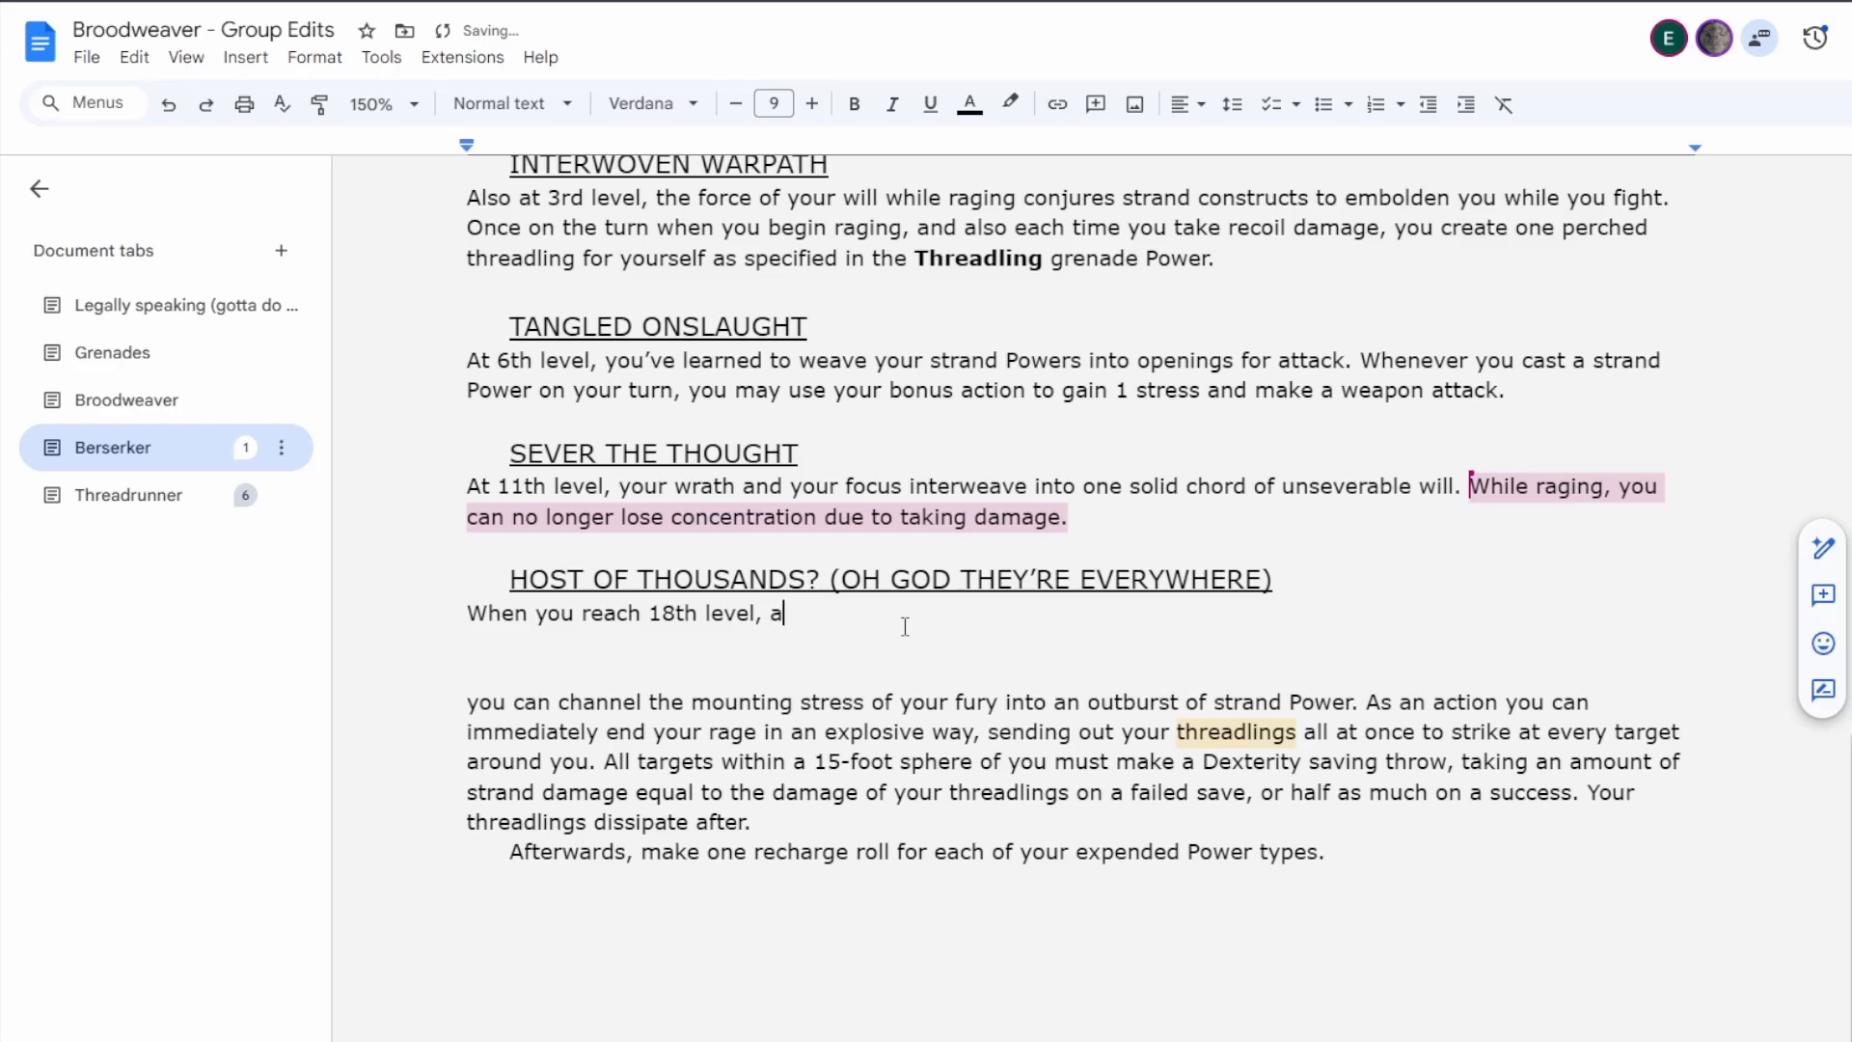
pyautogui.write('t the start of each of your turns')
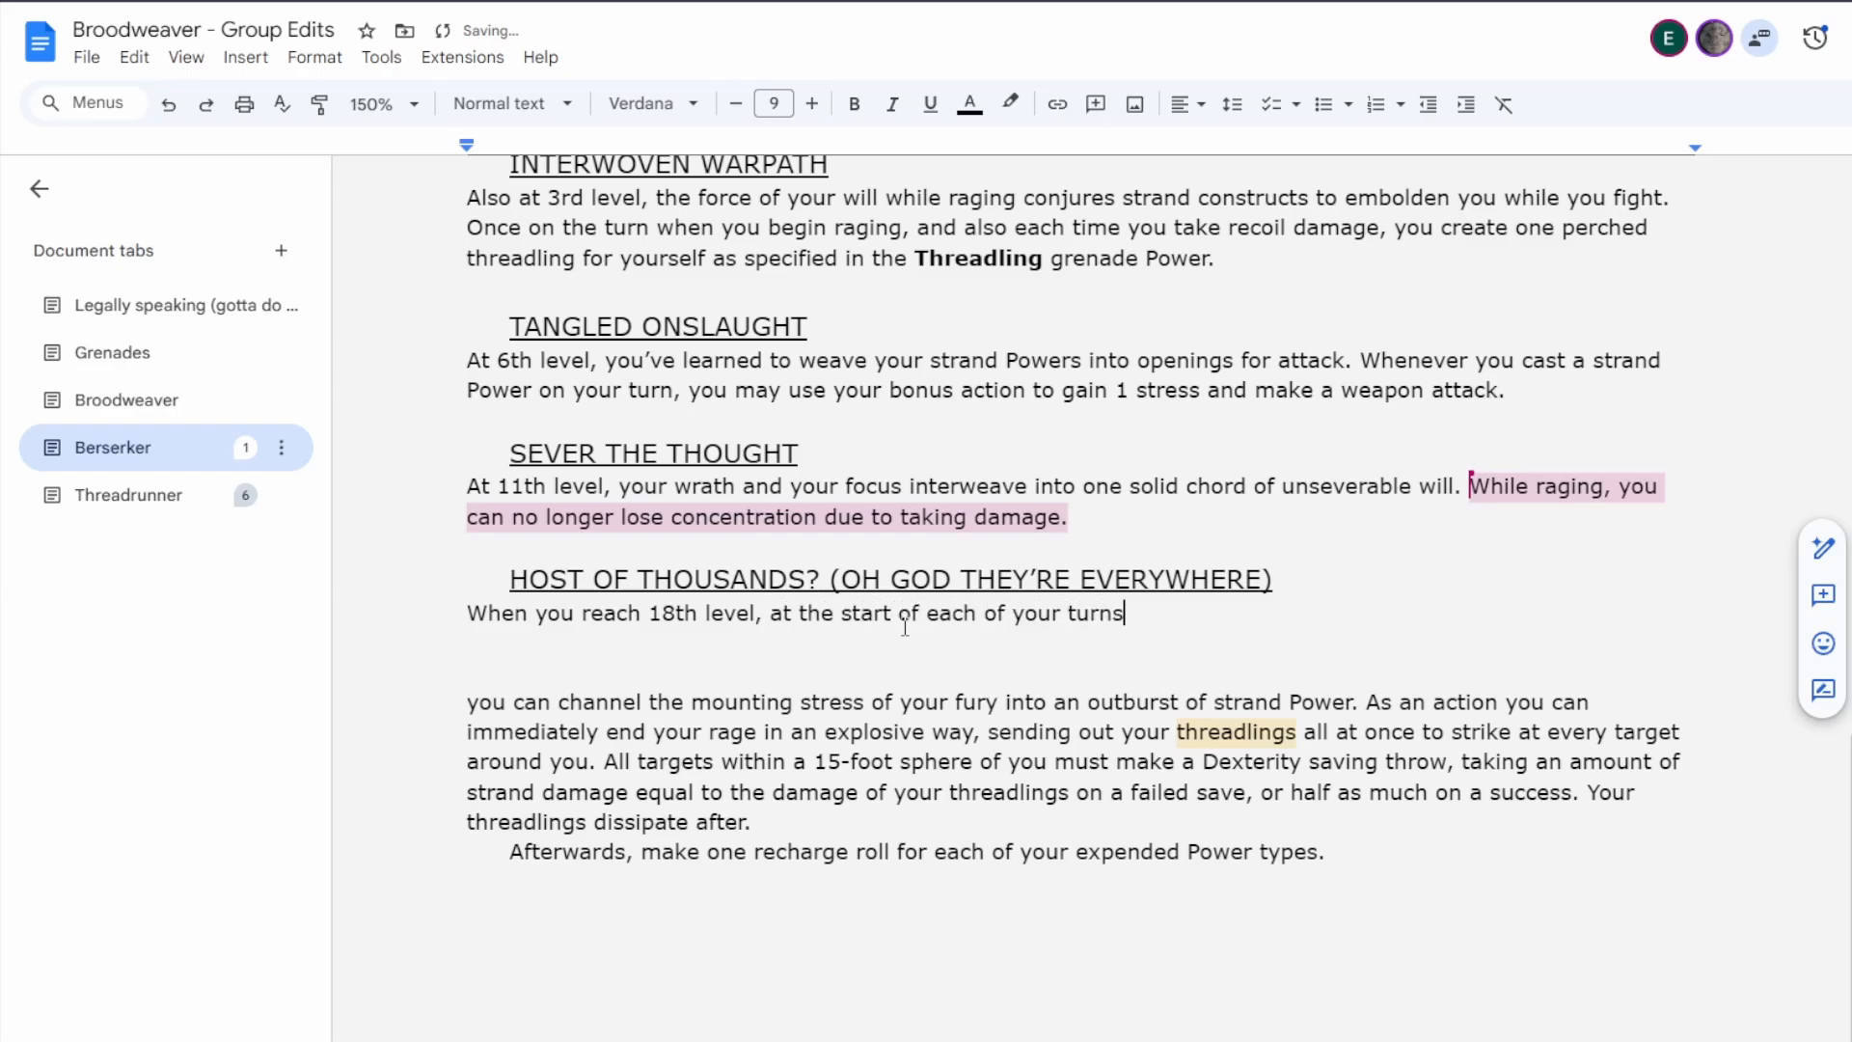
pyautogui.write(' while ragi')
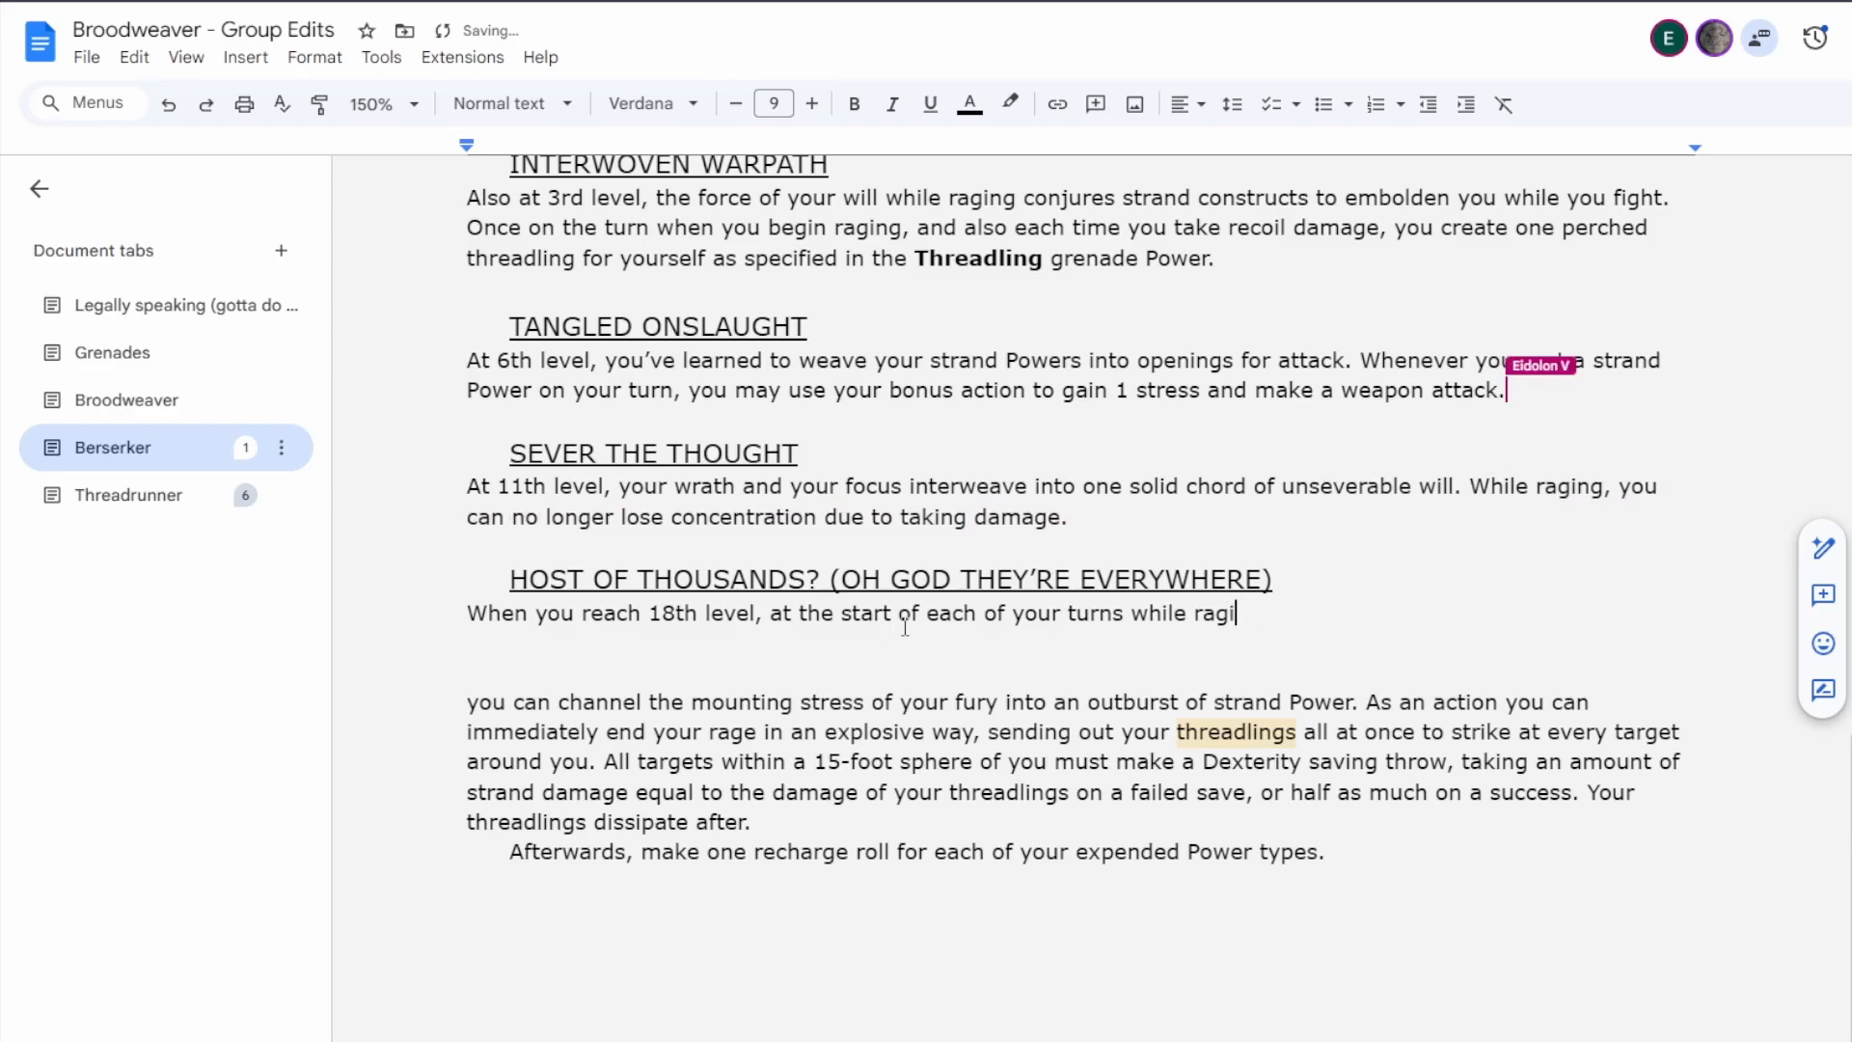
pyautogui.write('ng, you gain one pe')
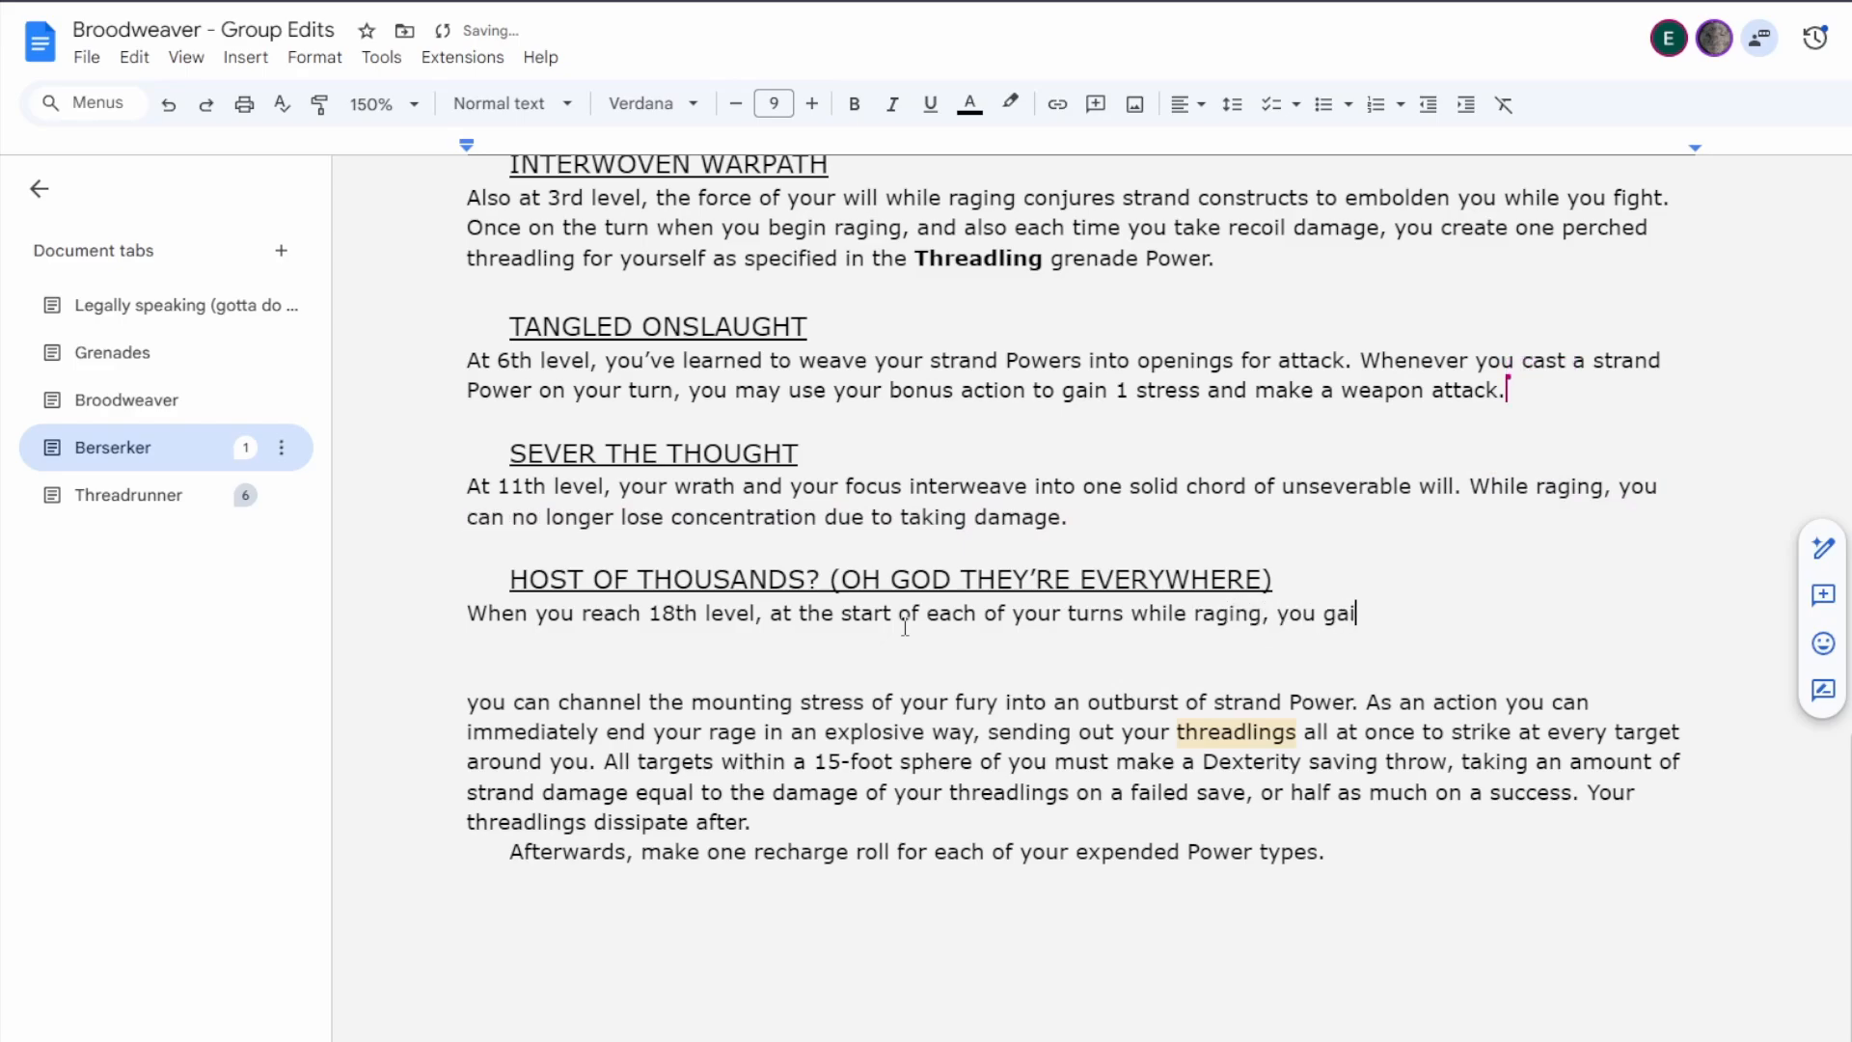
# Extend the Host of Thousands sentence with "gain an amount of perched threadlings".
pyautogui.write('d thr')
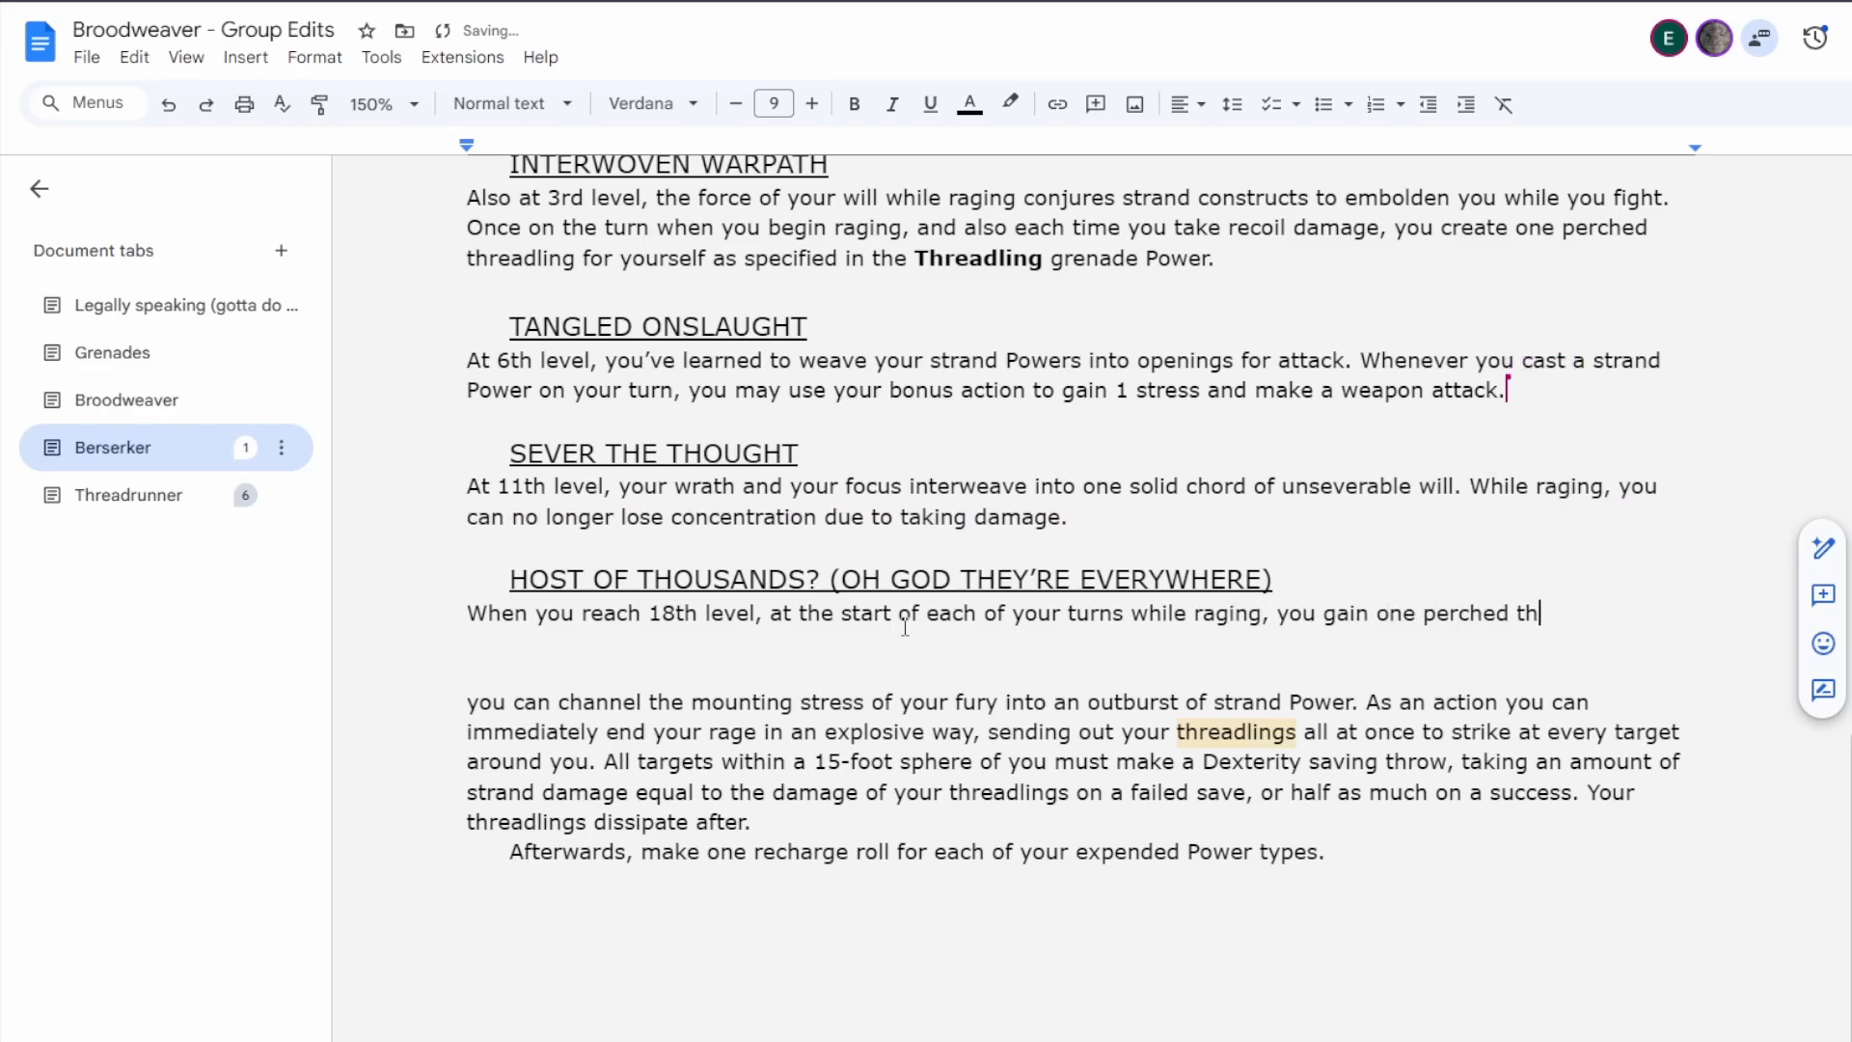
pyautogui.press('BackSpace')
pyautogui.press('BackSpace')
pyautogui.press('BackSpace')
pyautogui.press('BackSpace')
pyautogui.press('BackSpace')
pyautogui.press('BackSpace')
pyautogui.press('BackSpace')
pyautogui.press('BackSpace')
pyautogui.press('BackSpace')
pyautogui.press('BackSpace')
pyautogui.press('BackSpace')
pyautogui.press('BackSpace')
pyautogui.press('BackSpace')
pyautogui.press('BackSpace')
pyautogui.press('BackSpace')
pyautogui.write('an')
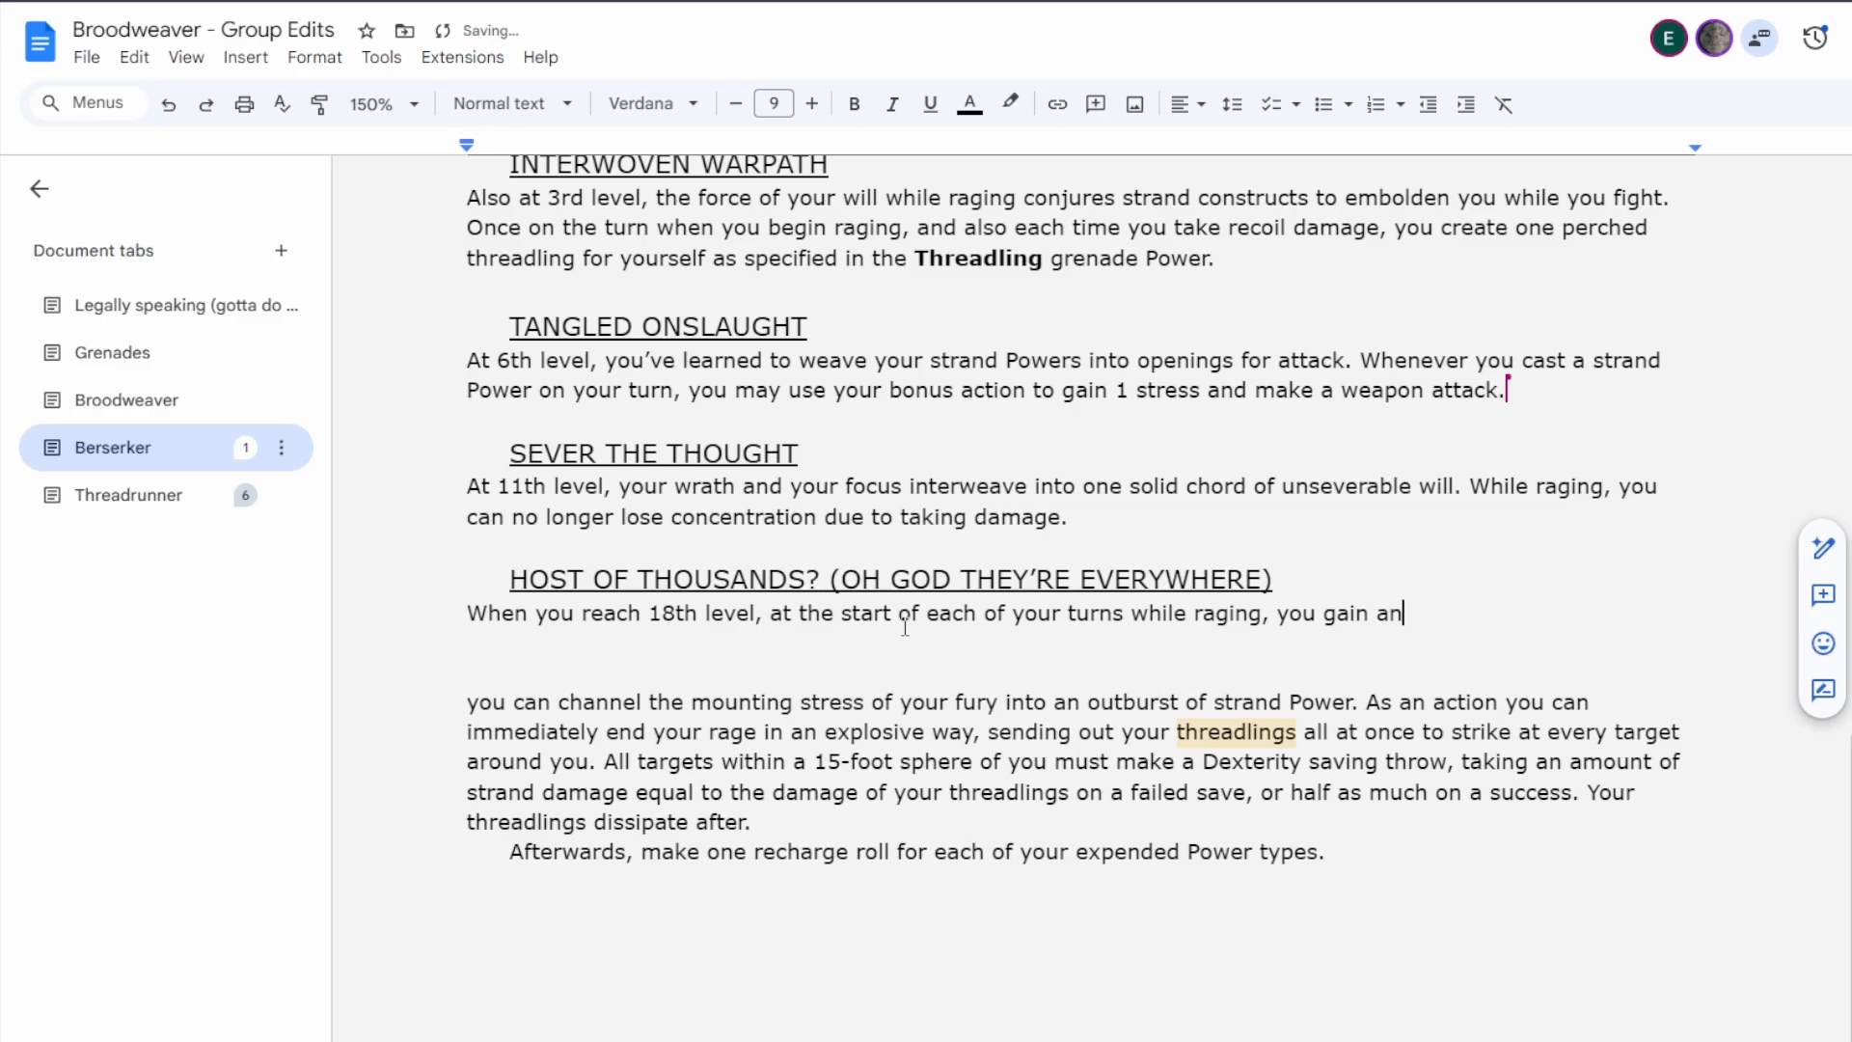
pyautogui.write(' amount of perched thr')
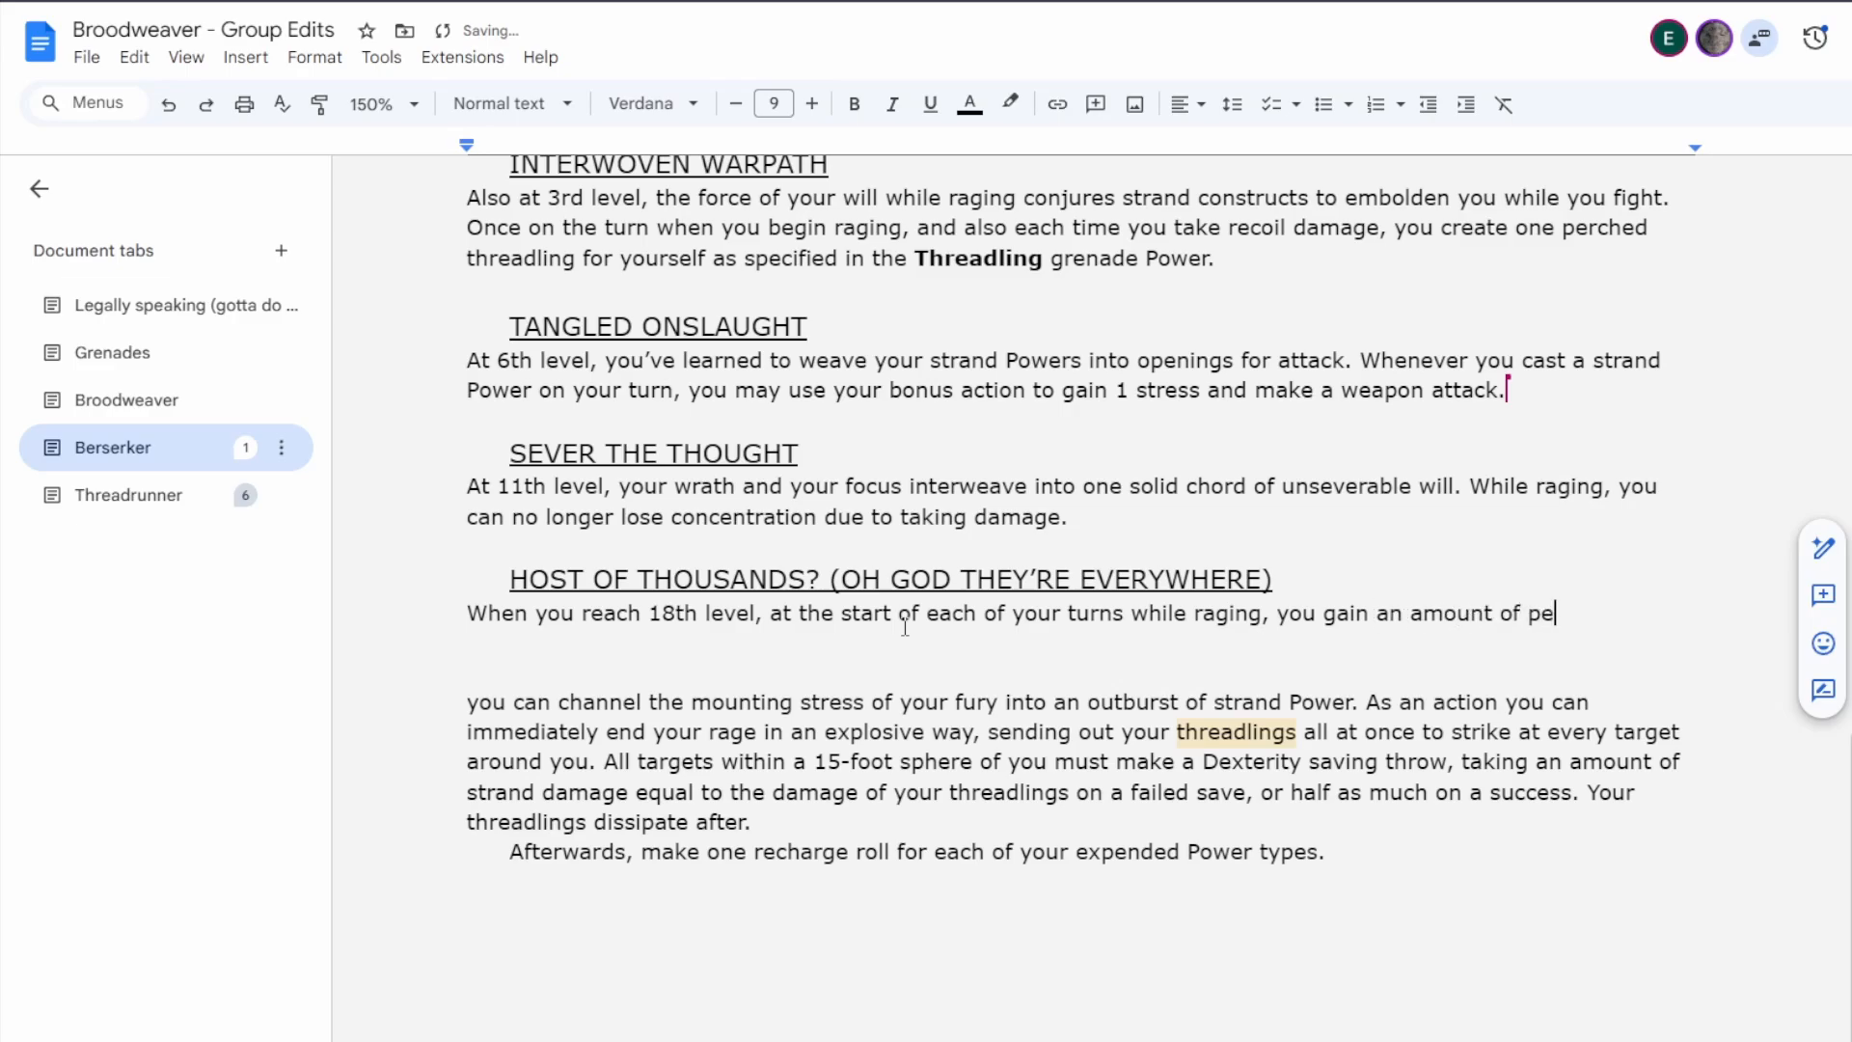
pyautogui.press('BackSpace')
pyautogui.press('BackSpace')
pyautogui.press('BackSpace')
pyautogui.write('threadlng')
pyautogui.press('BackSpace')
pyautogui.press('BackSpace')
pyautogui.write('ings')
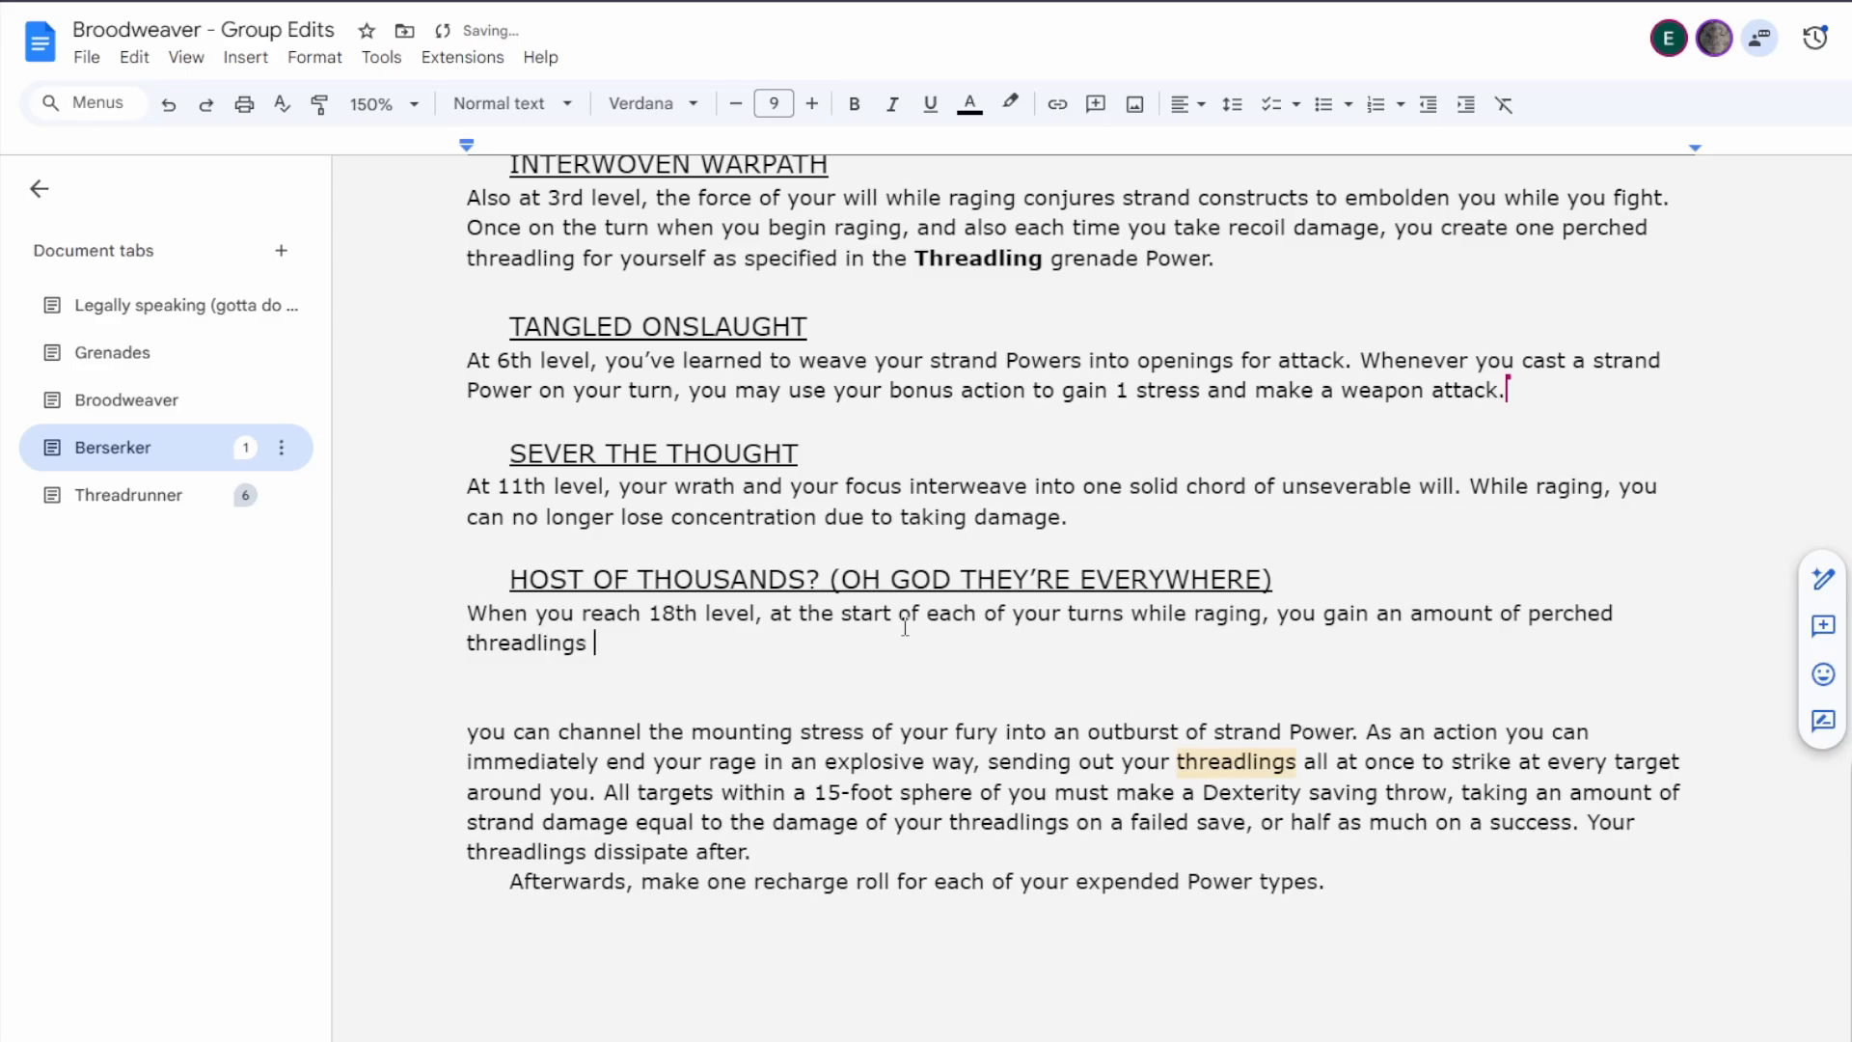
# Finish the sentence with ", as defined by the Threadling grenade Power, equal to your stress score." and make "Threadling" bold.
pyautogui.press('BackSpace')
pyautogui.write(', as defined by the Thre')
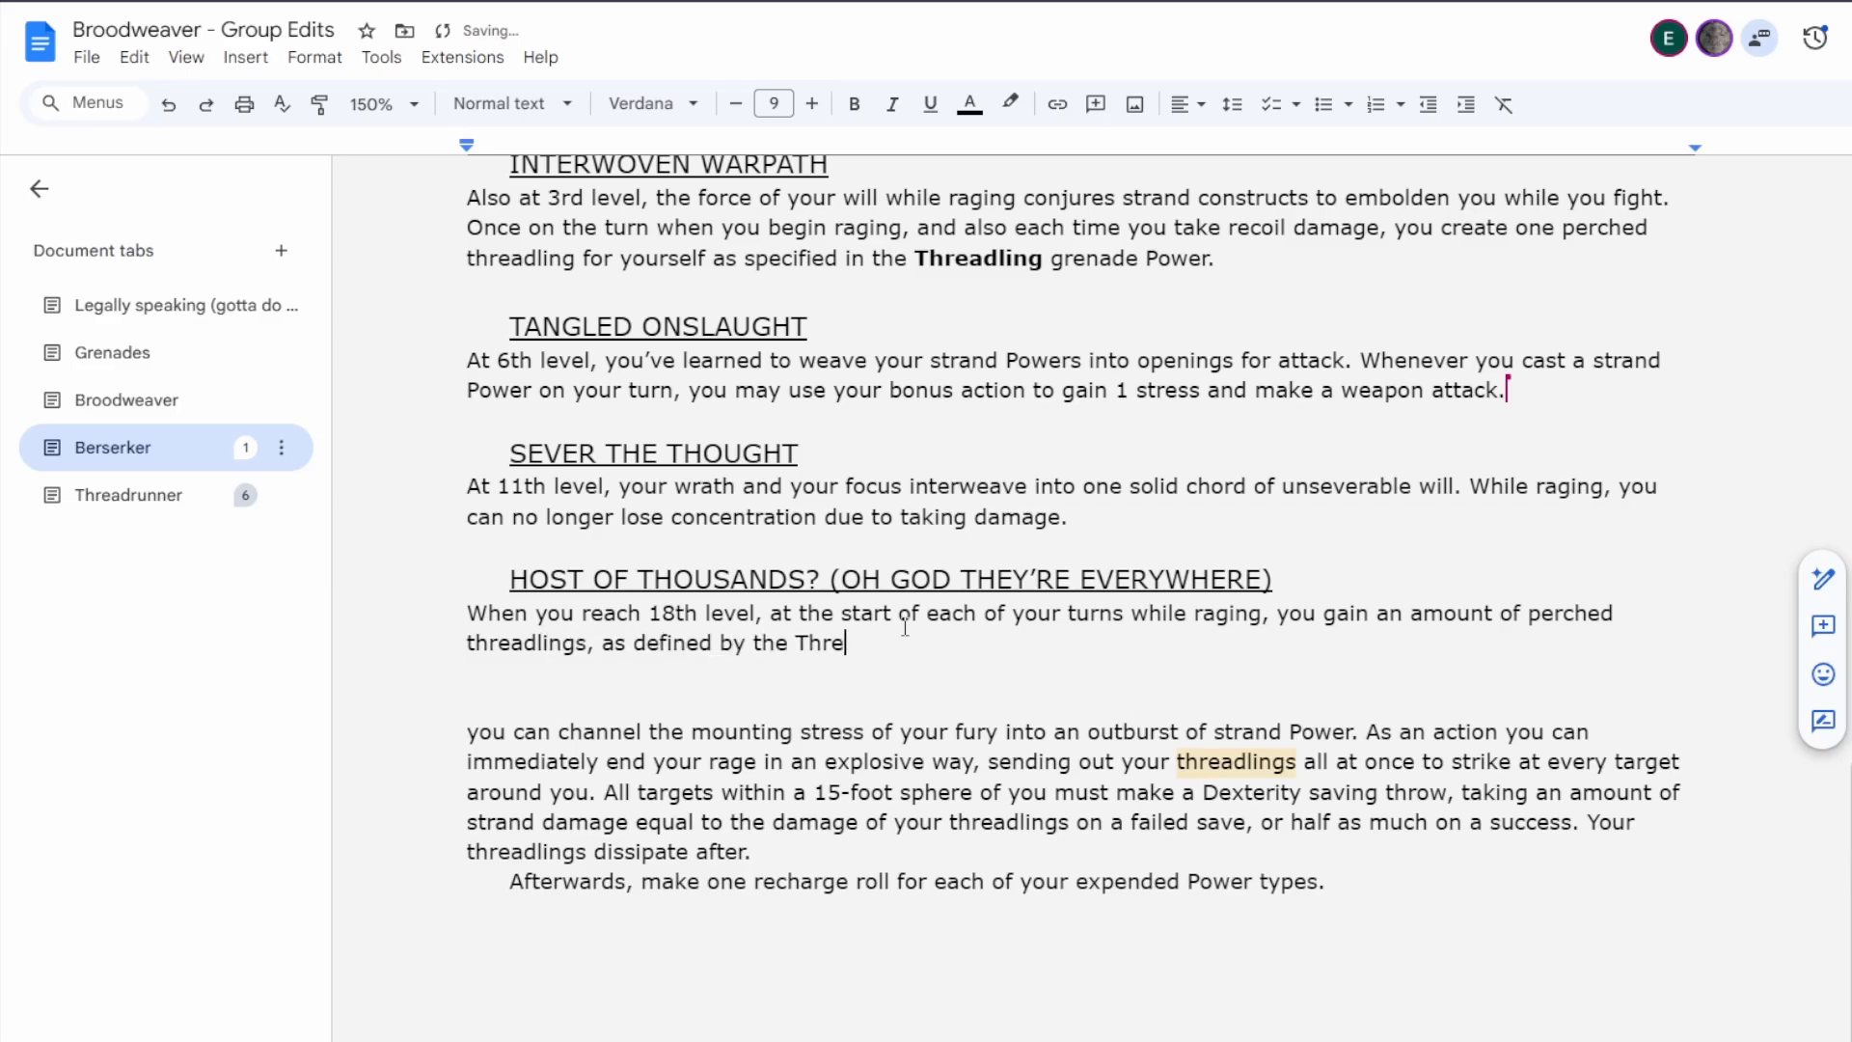
pyautogui.write('adling grenade Power, equal to')
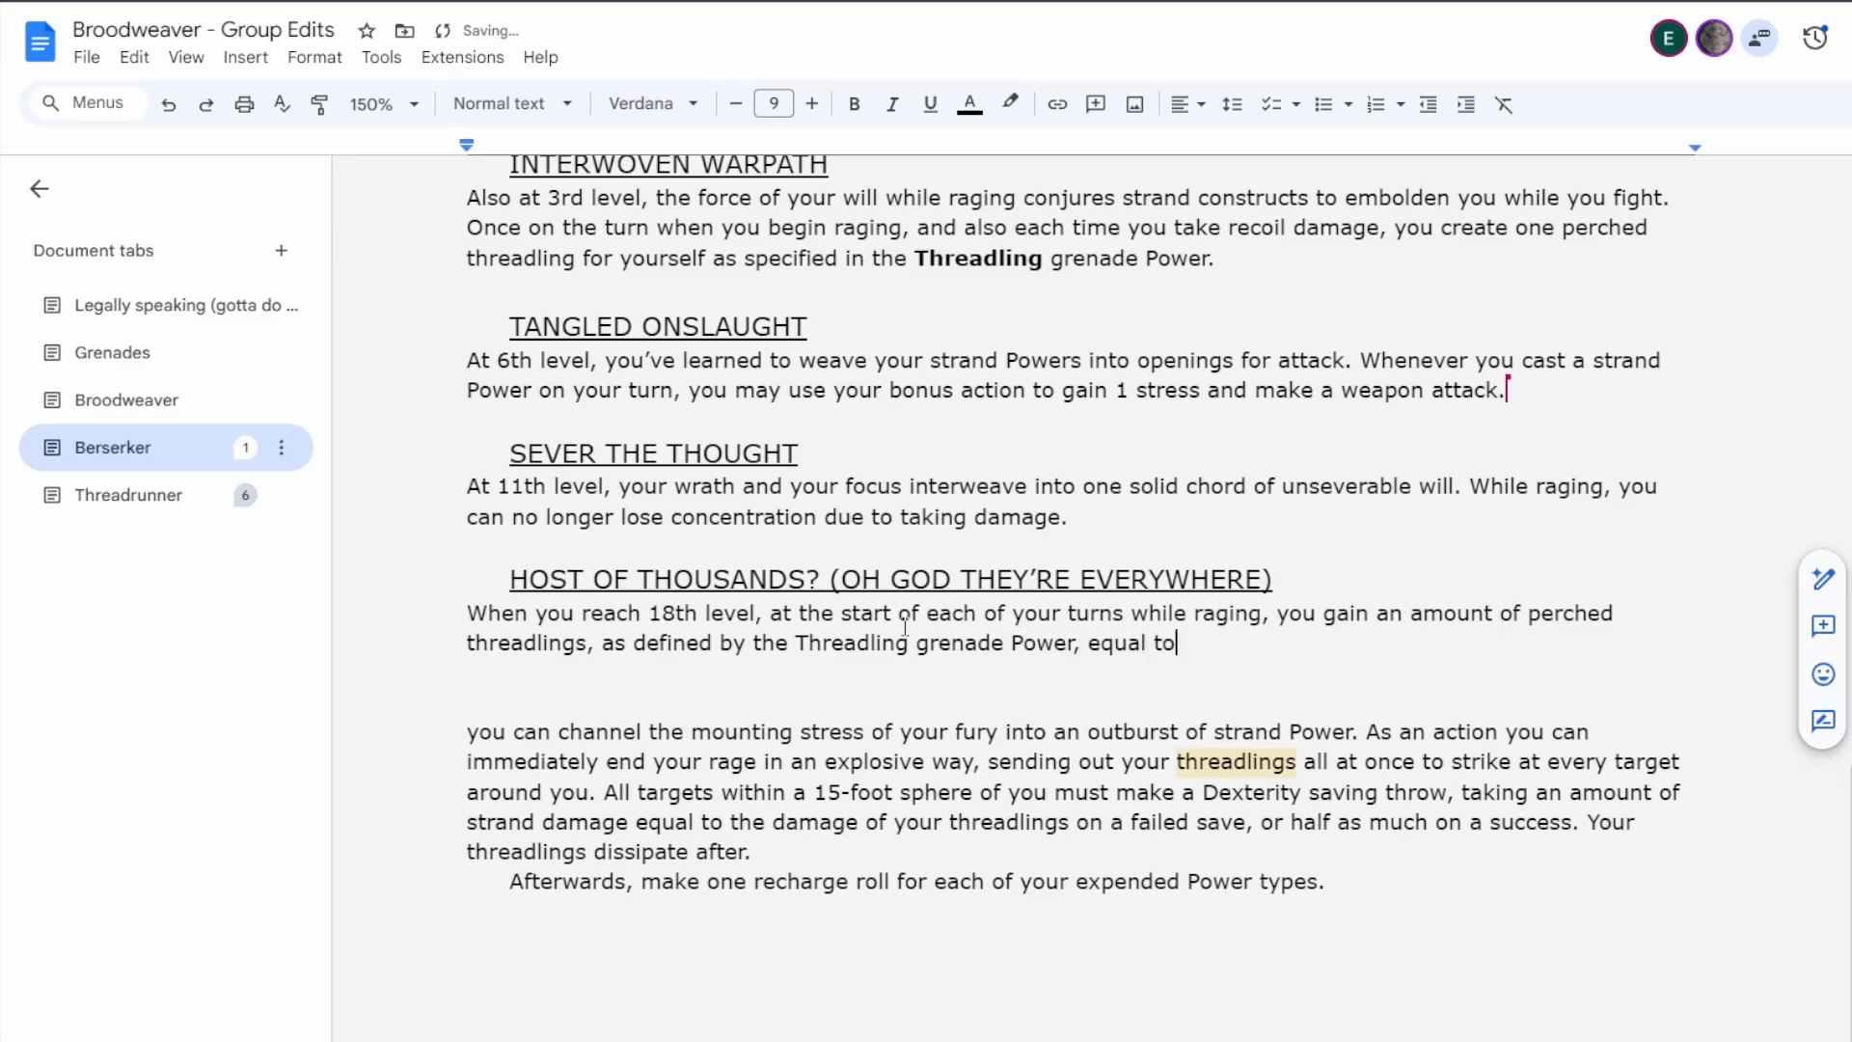
pyautogui.write(' your stress')
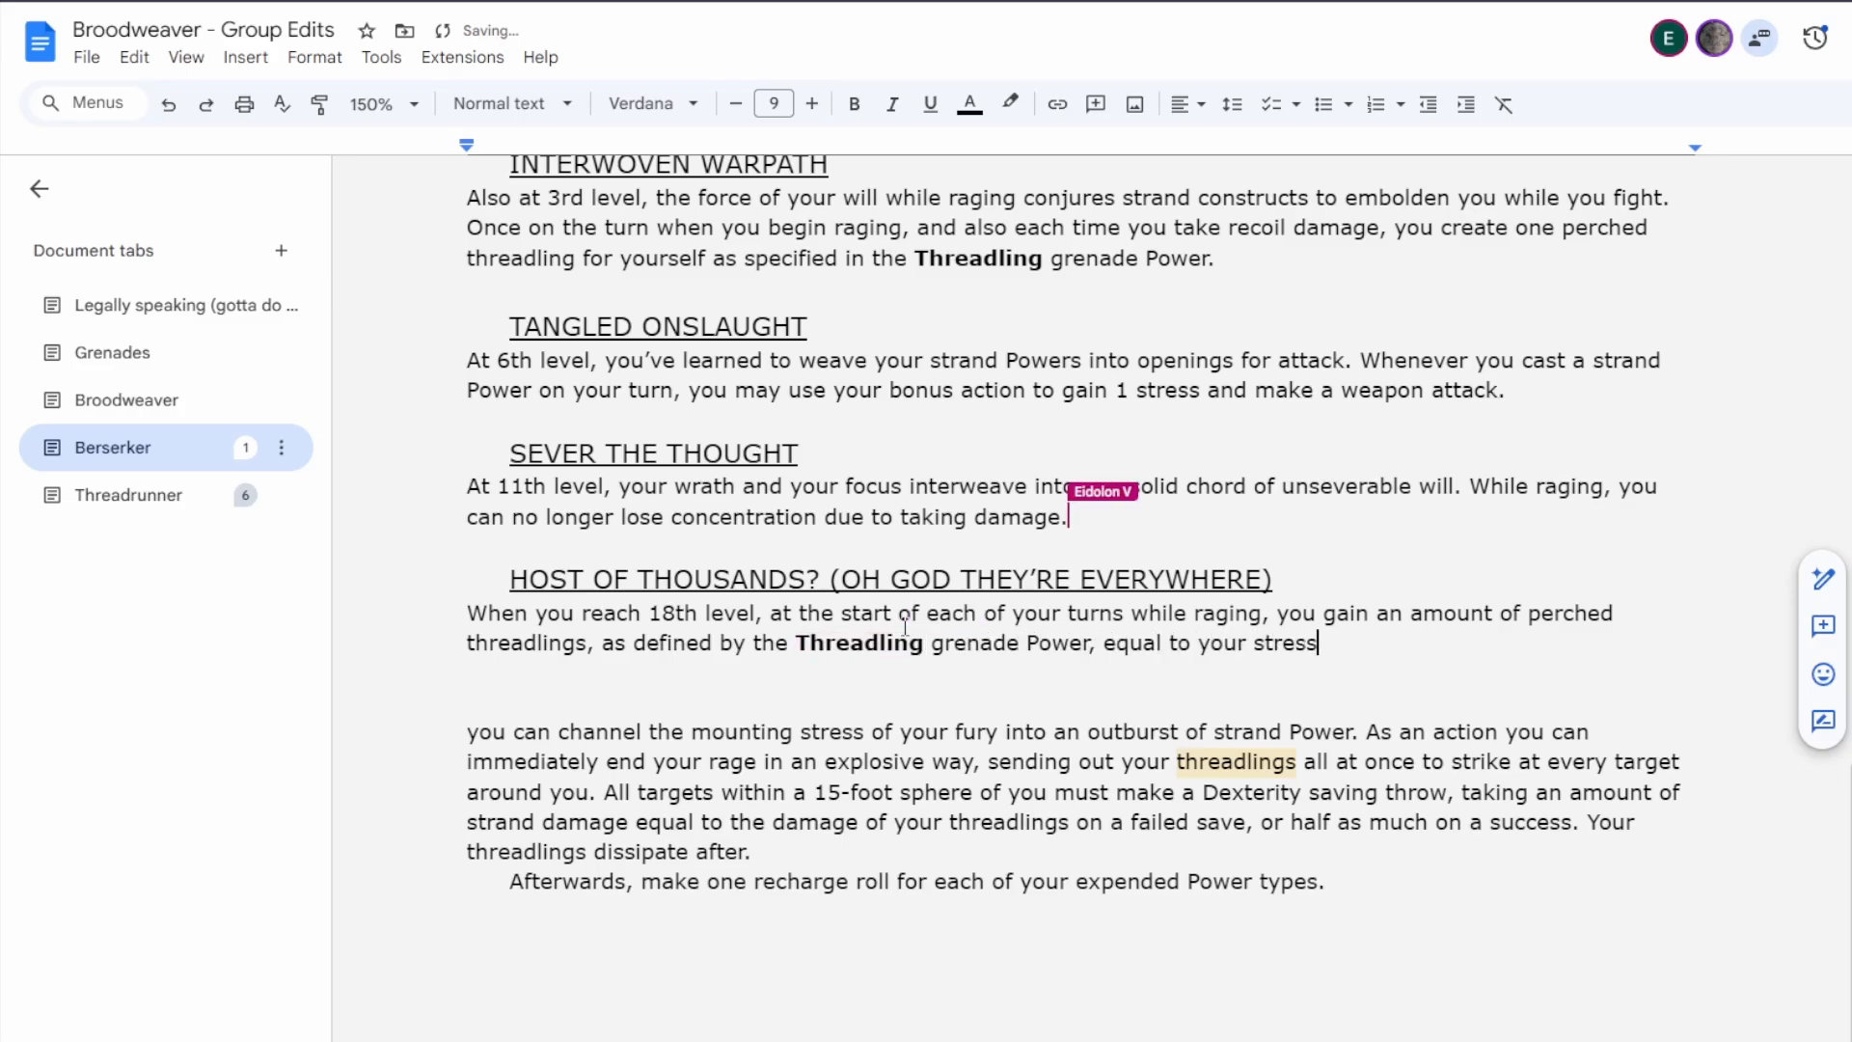
pyautogui.write(' score.')
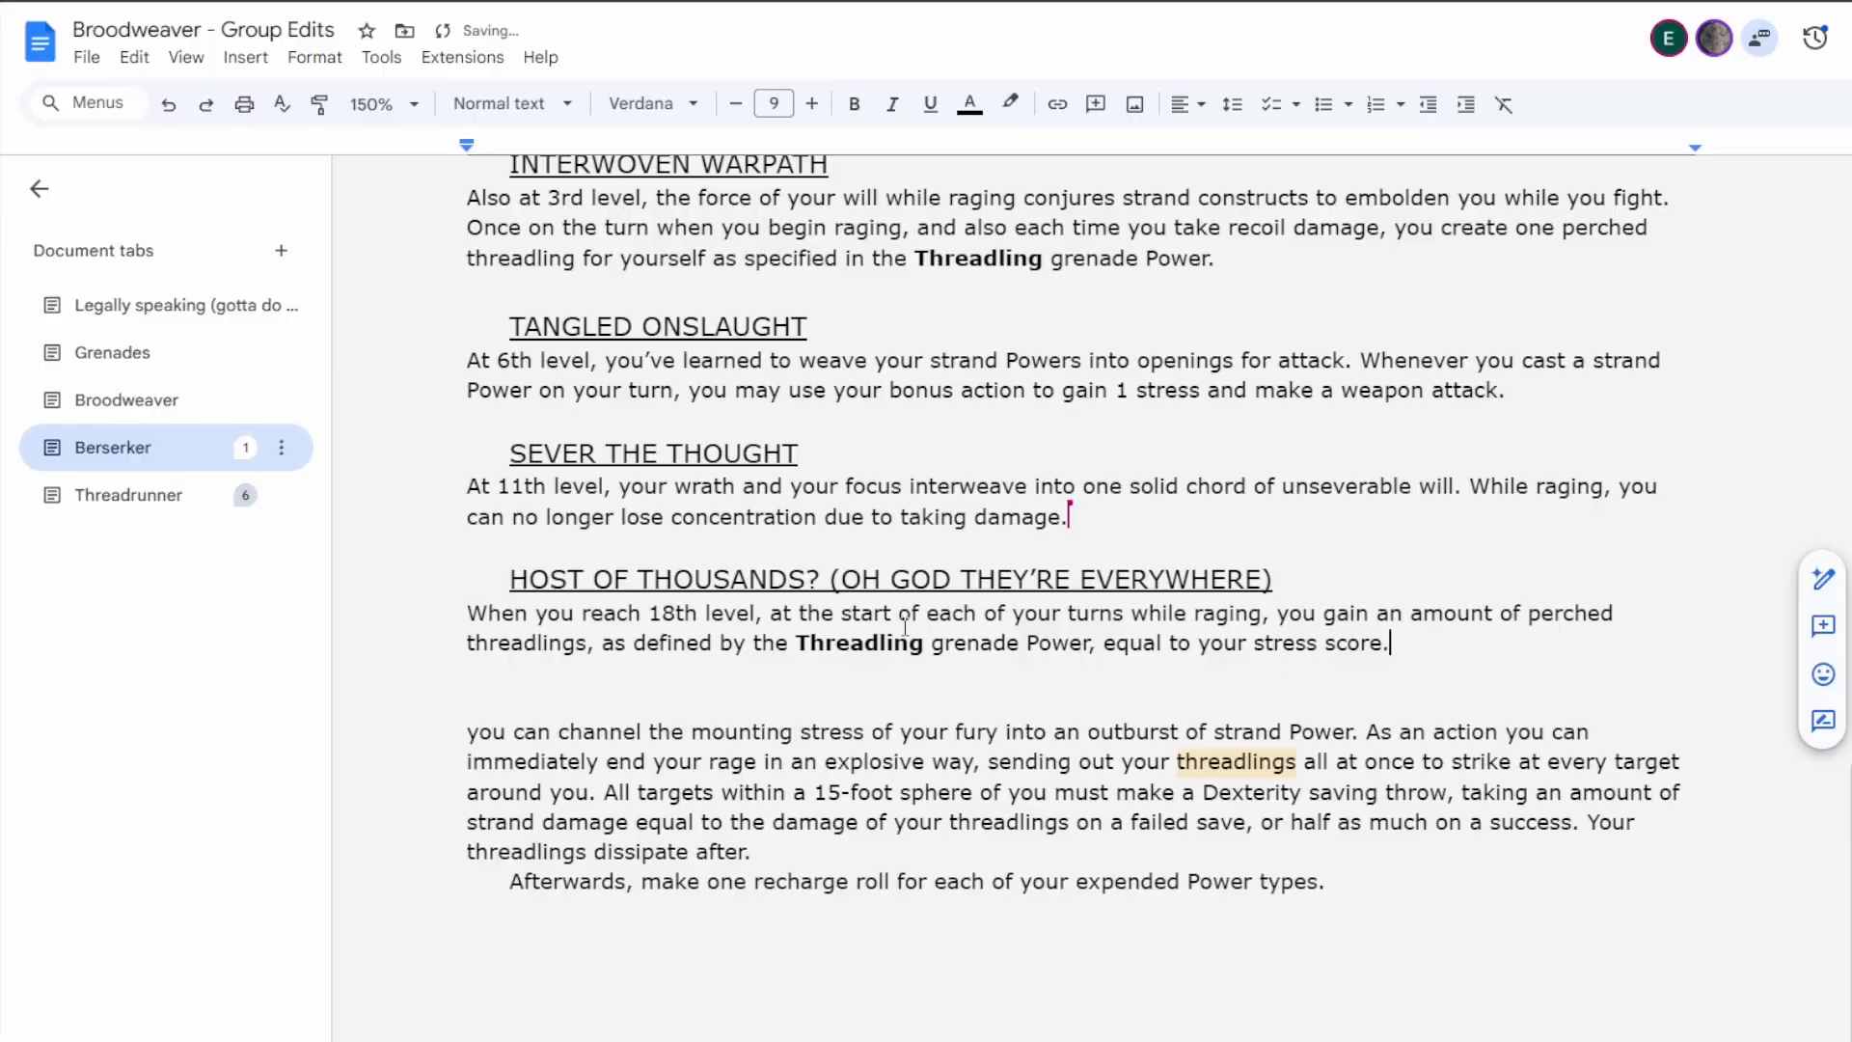
# Check the Berserker's Rage and Stressed Out rules for how stress is gained and worded.
pyautogui.scroll(5, 1003, 829)
pyautogui.scroll(20, 1003, 830)
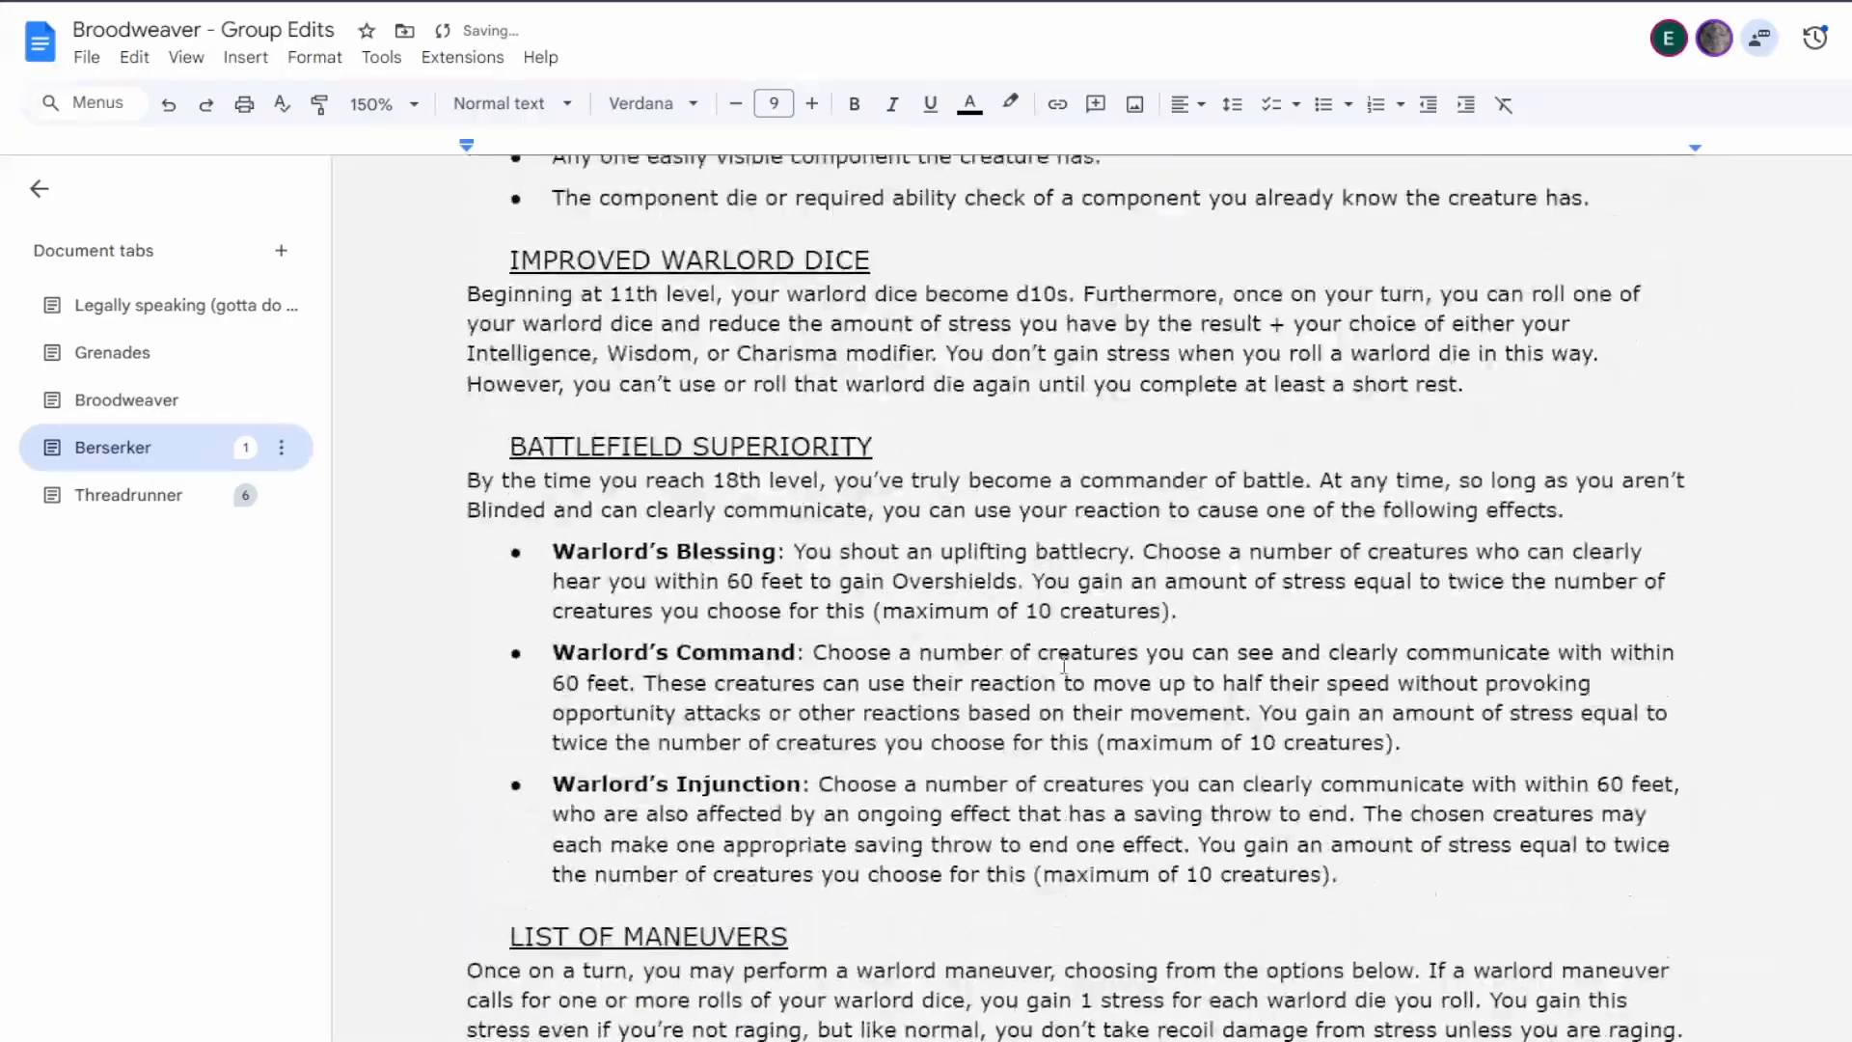
pyautogui.scroll(20, 1045, 664)
pyautogui.scroll(-10, 1044, 663)
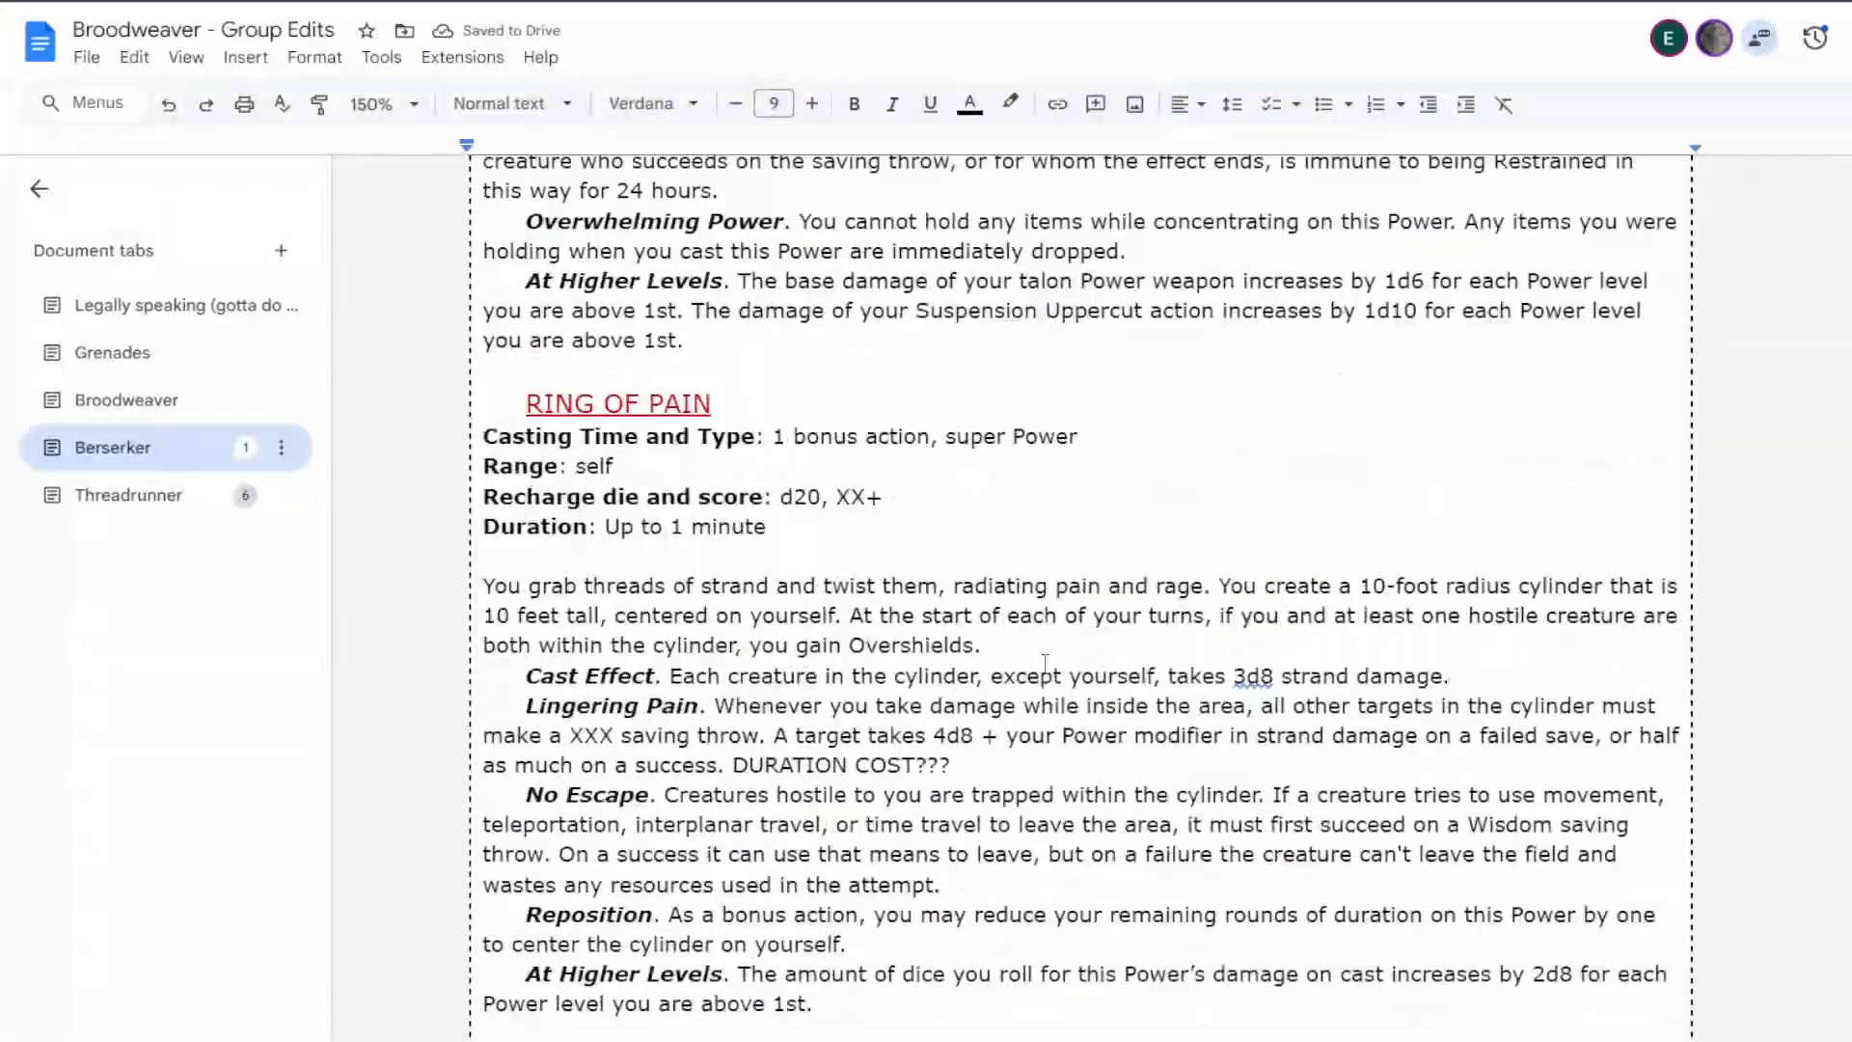
pyautogui.scroll(3, 1044, 663)
pyautogui.scroll(20, 1045, 663)
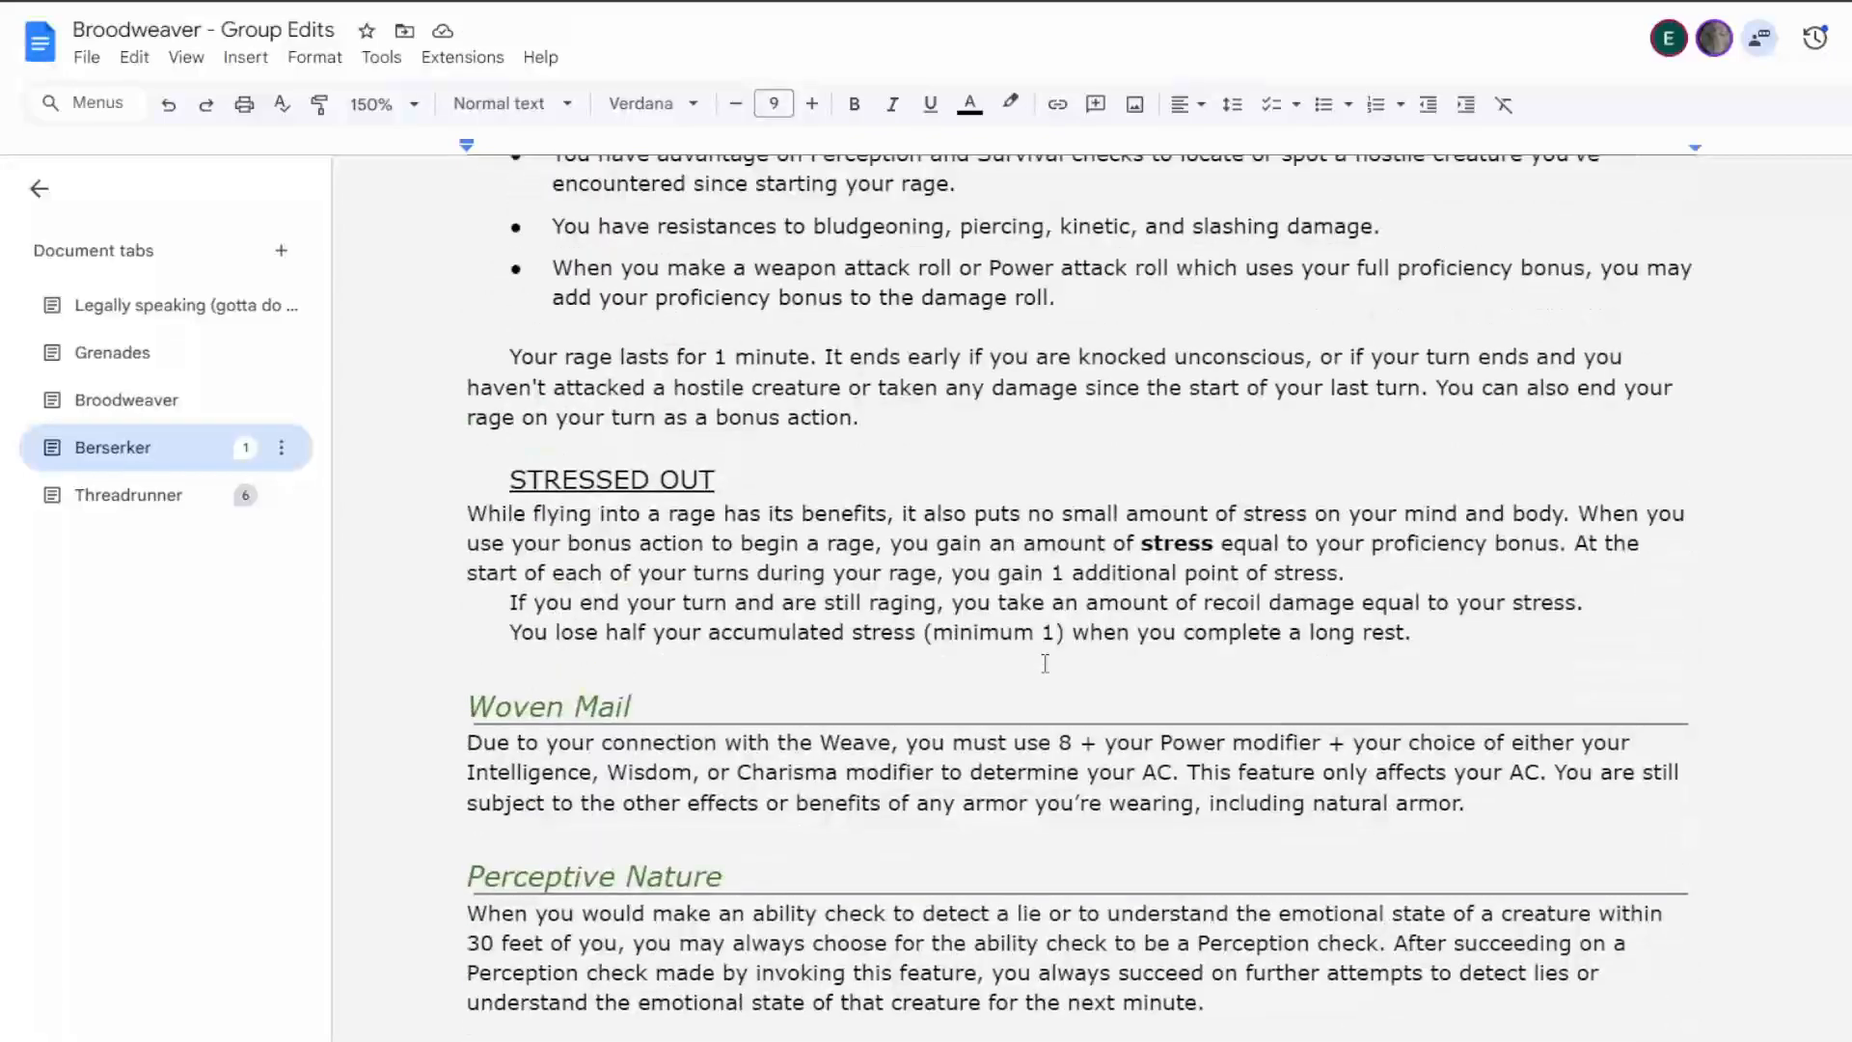
pyautogui.scroll(3, 1044, 658)
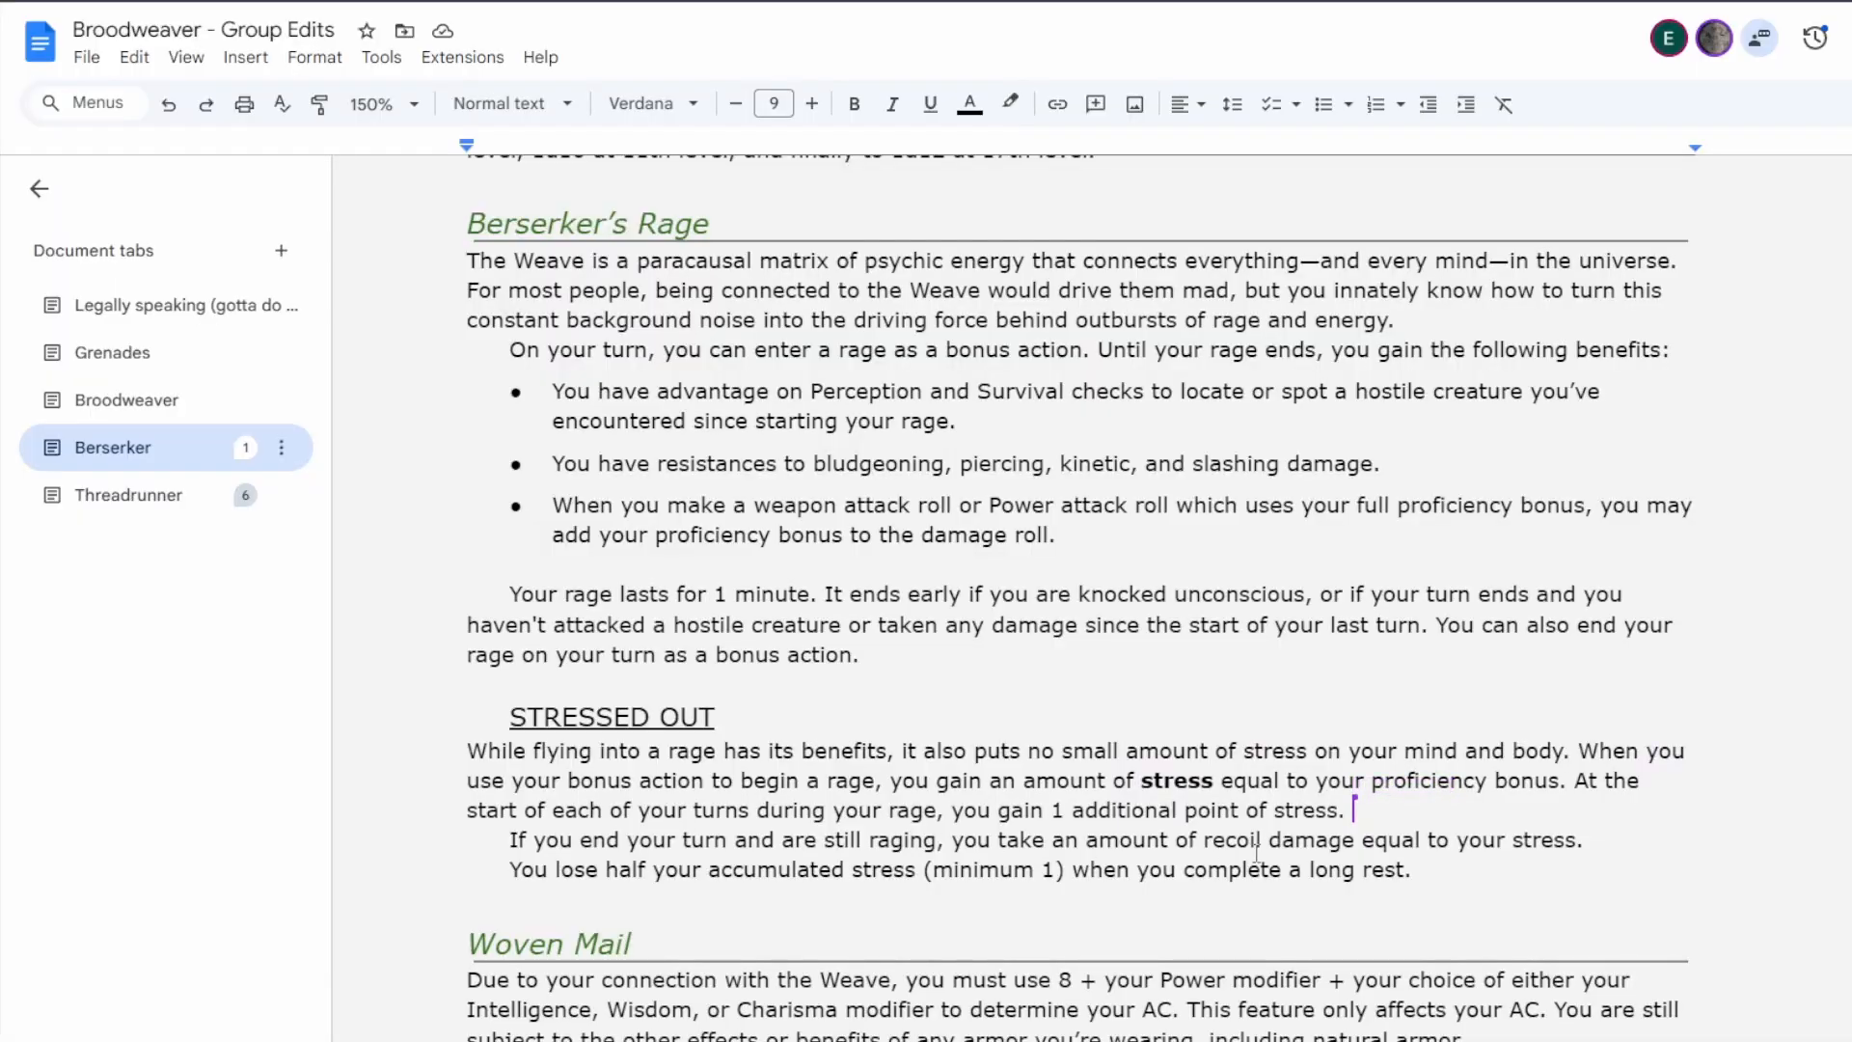
pyautogui.scroll(-15, 1037, 817)
pyautogui.scroll(-20, 1081, 598)
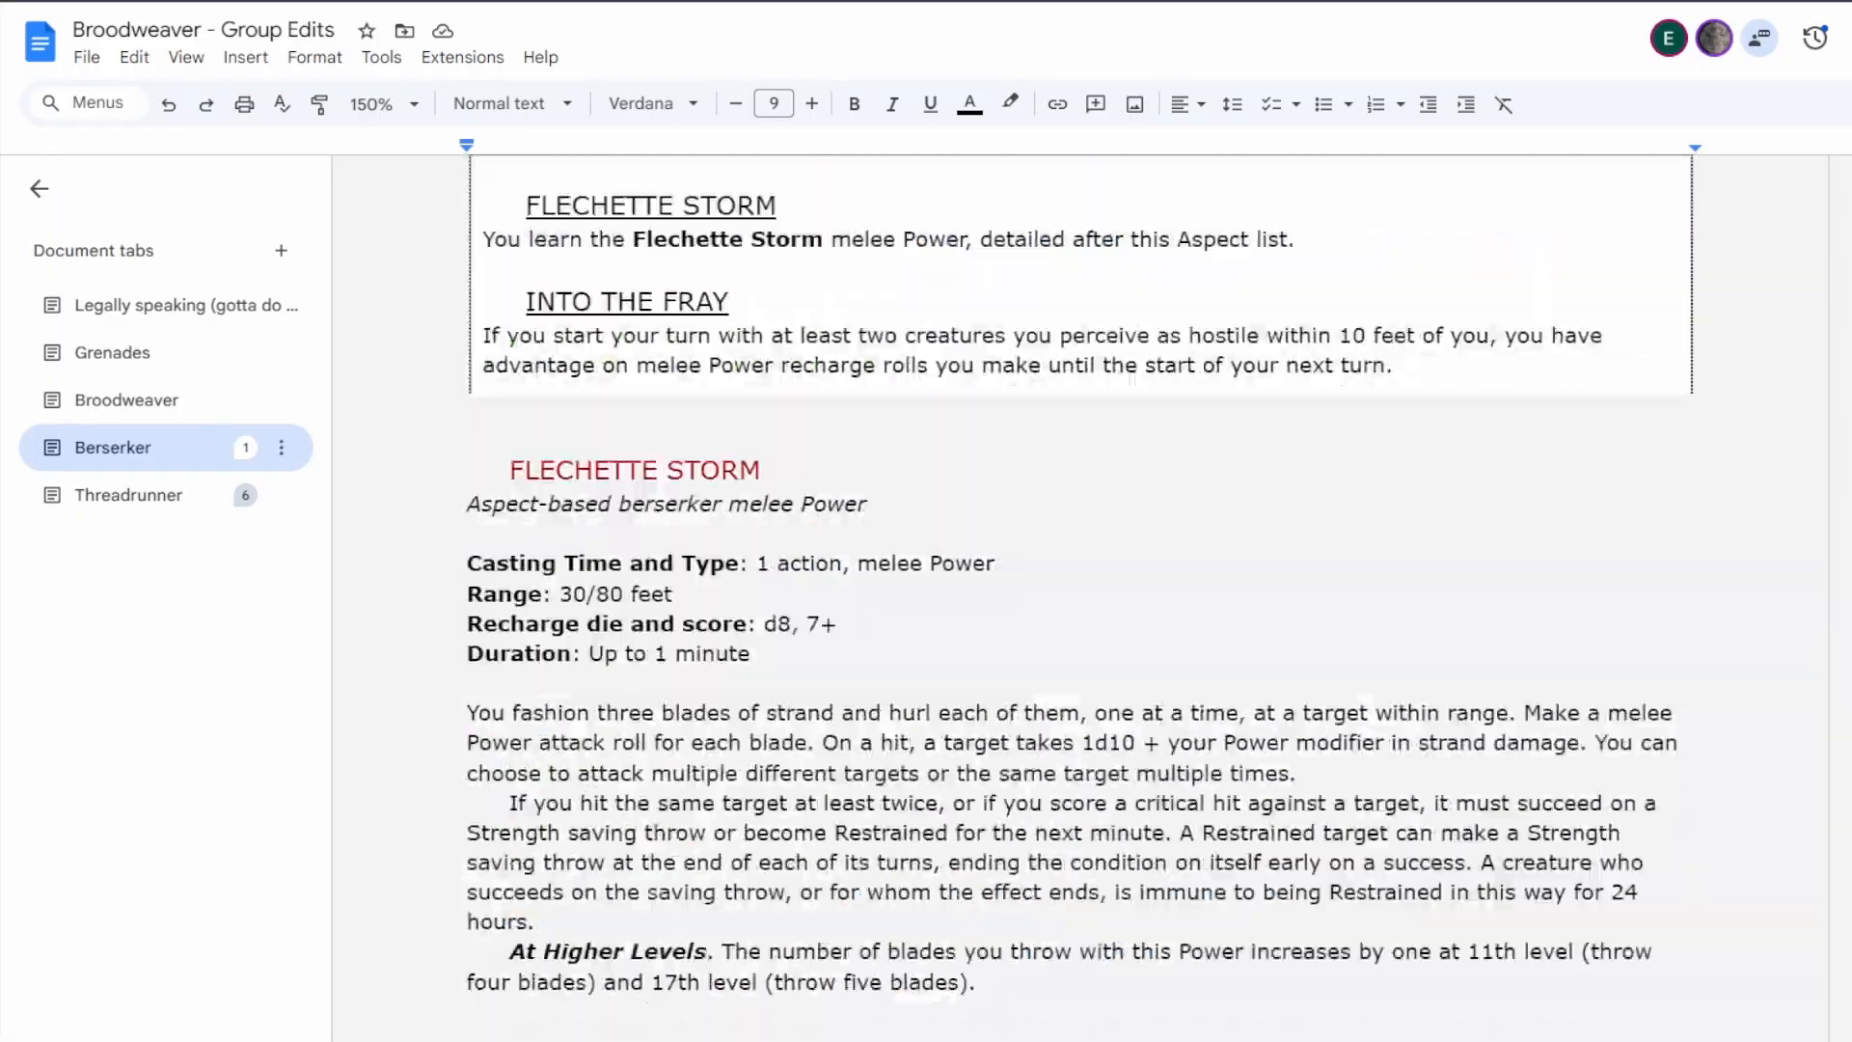
pyautogui.scroll(-10, 1190, 696)
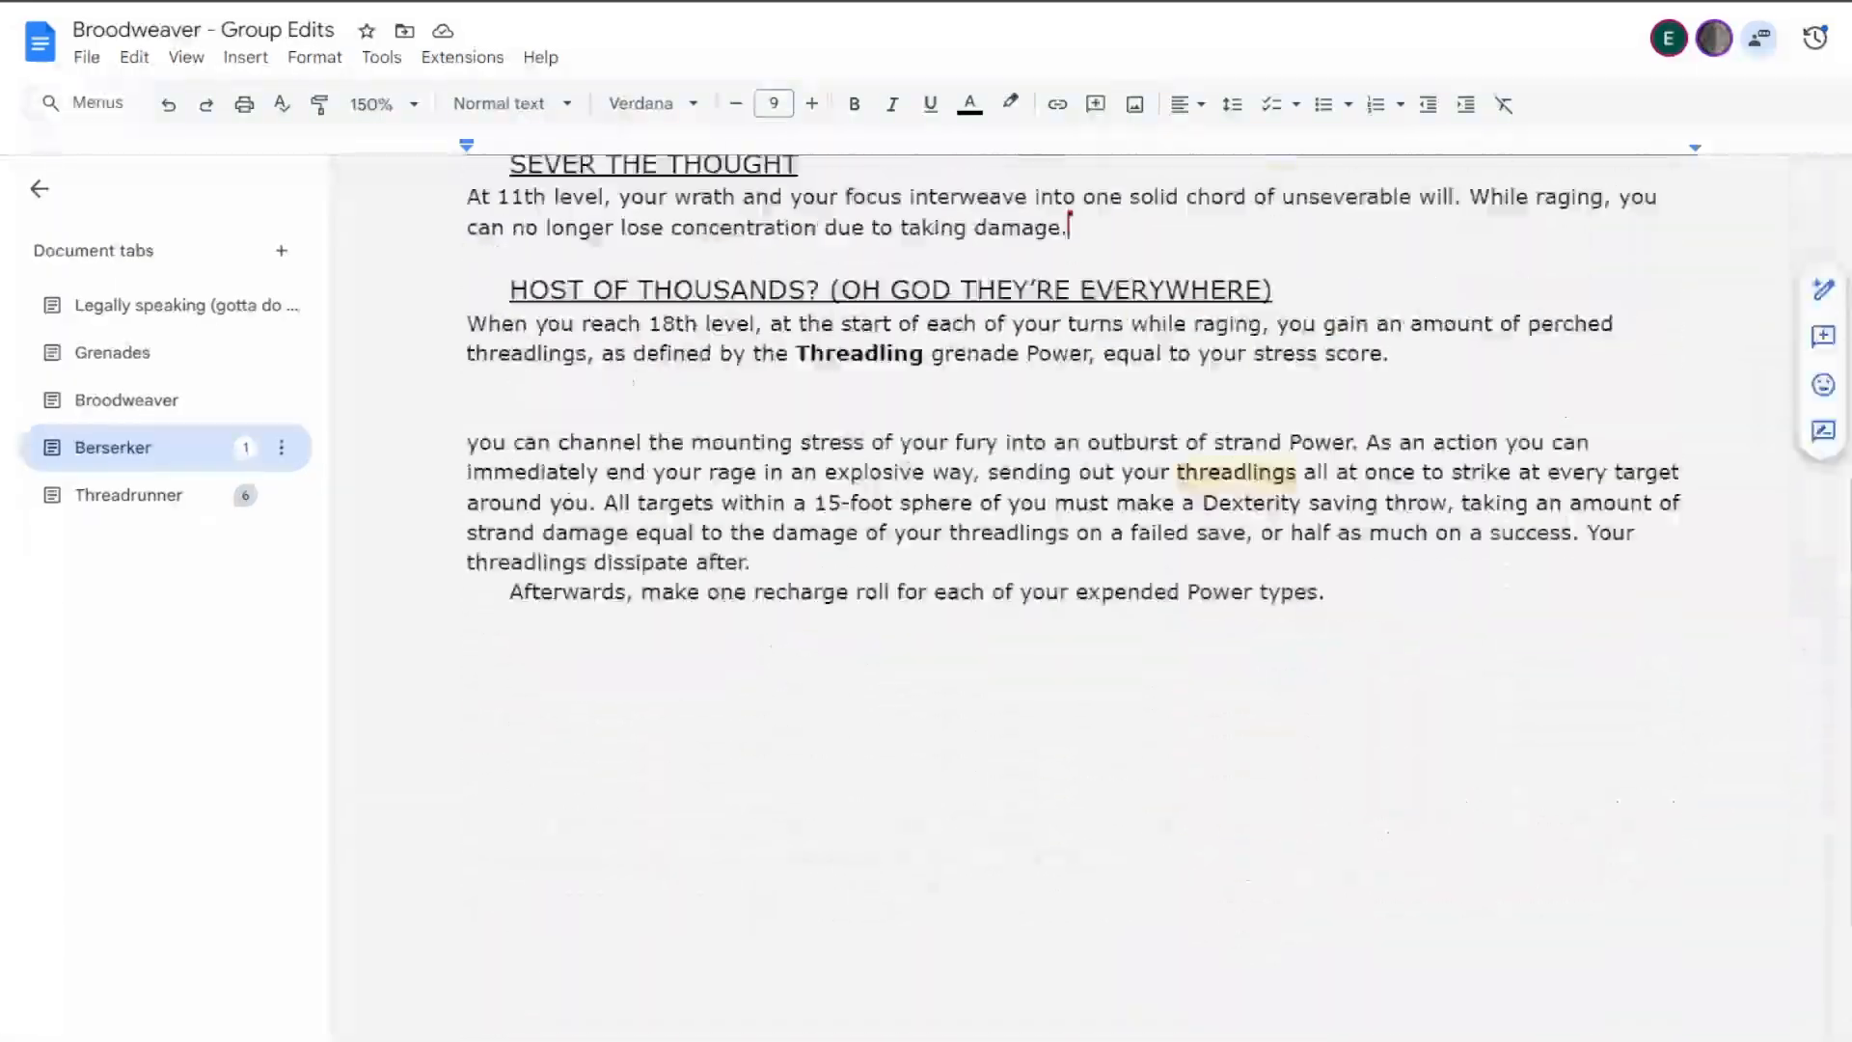
pyautogui.scroll(3, 1190, 697)
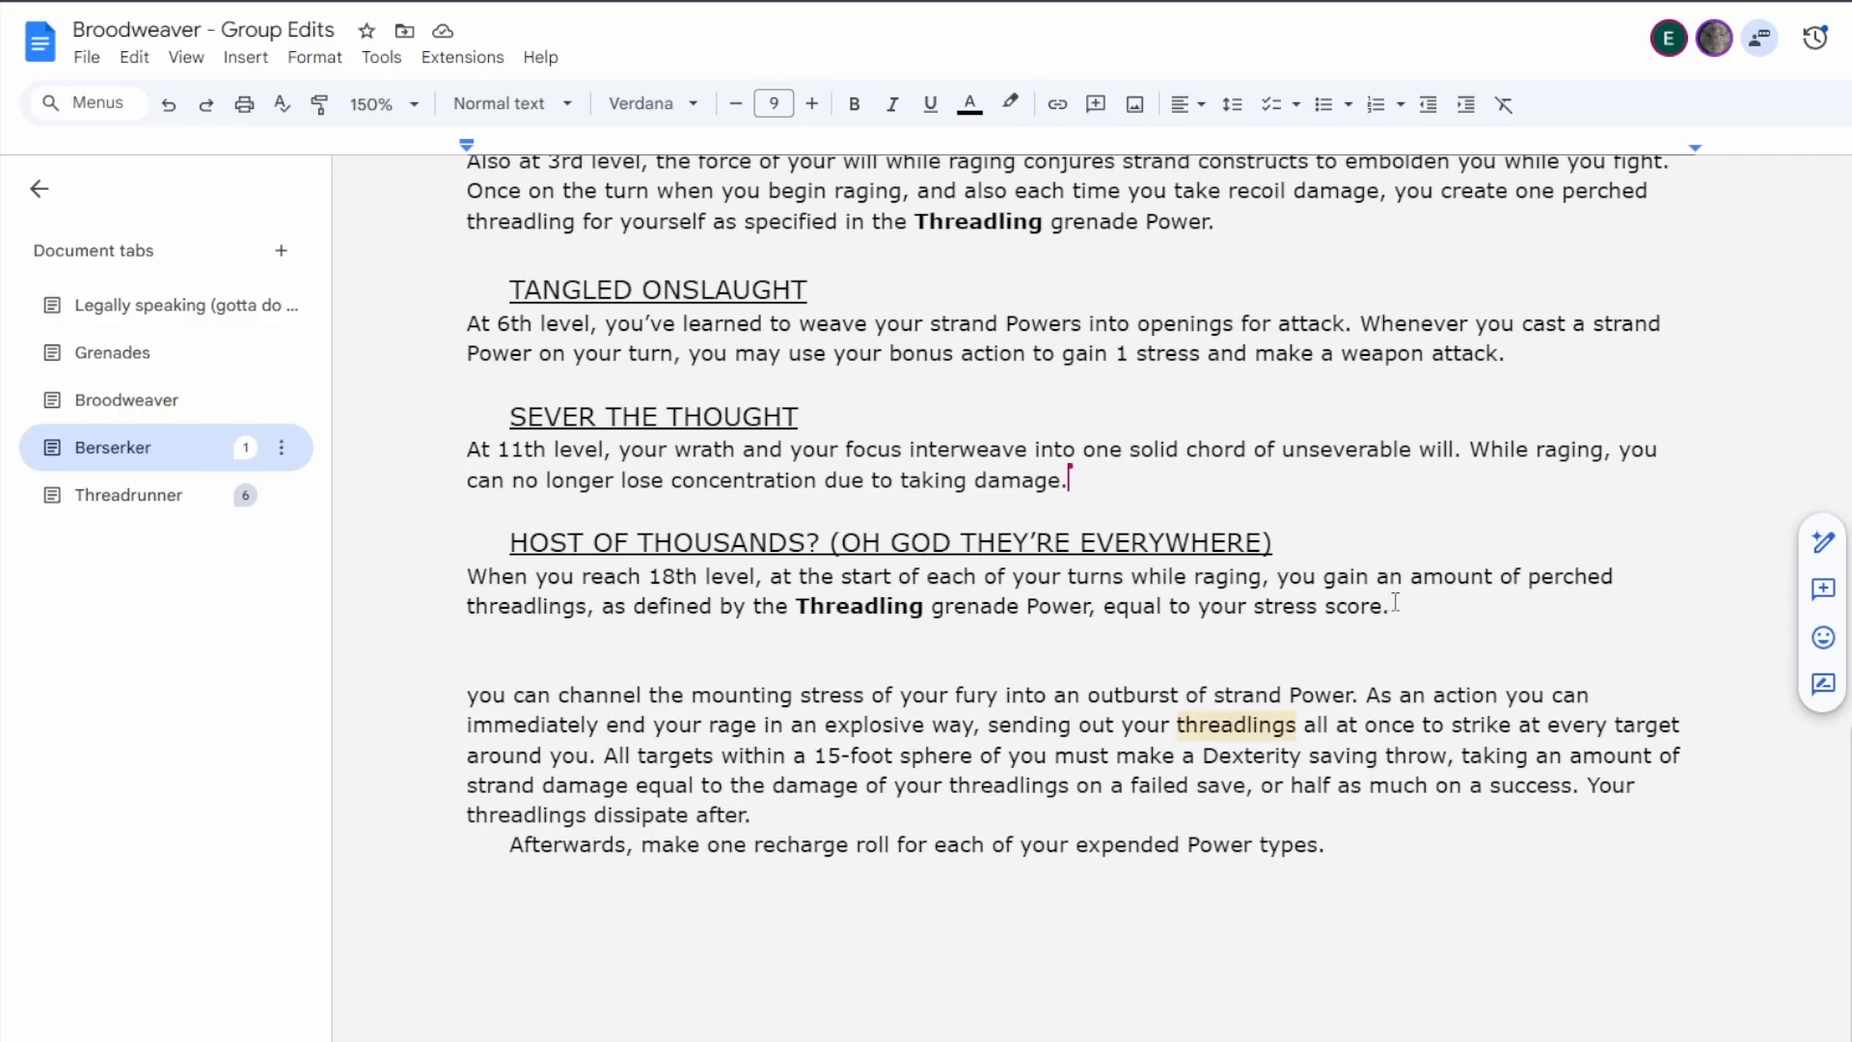
# Replace "equal to your stress score." in Host of Thousands with "for each point of stress you have, up to your maximum.".
pyautogui.moveTo(1390, 607); pyautogui.dragTo(1105, 618)
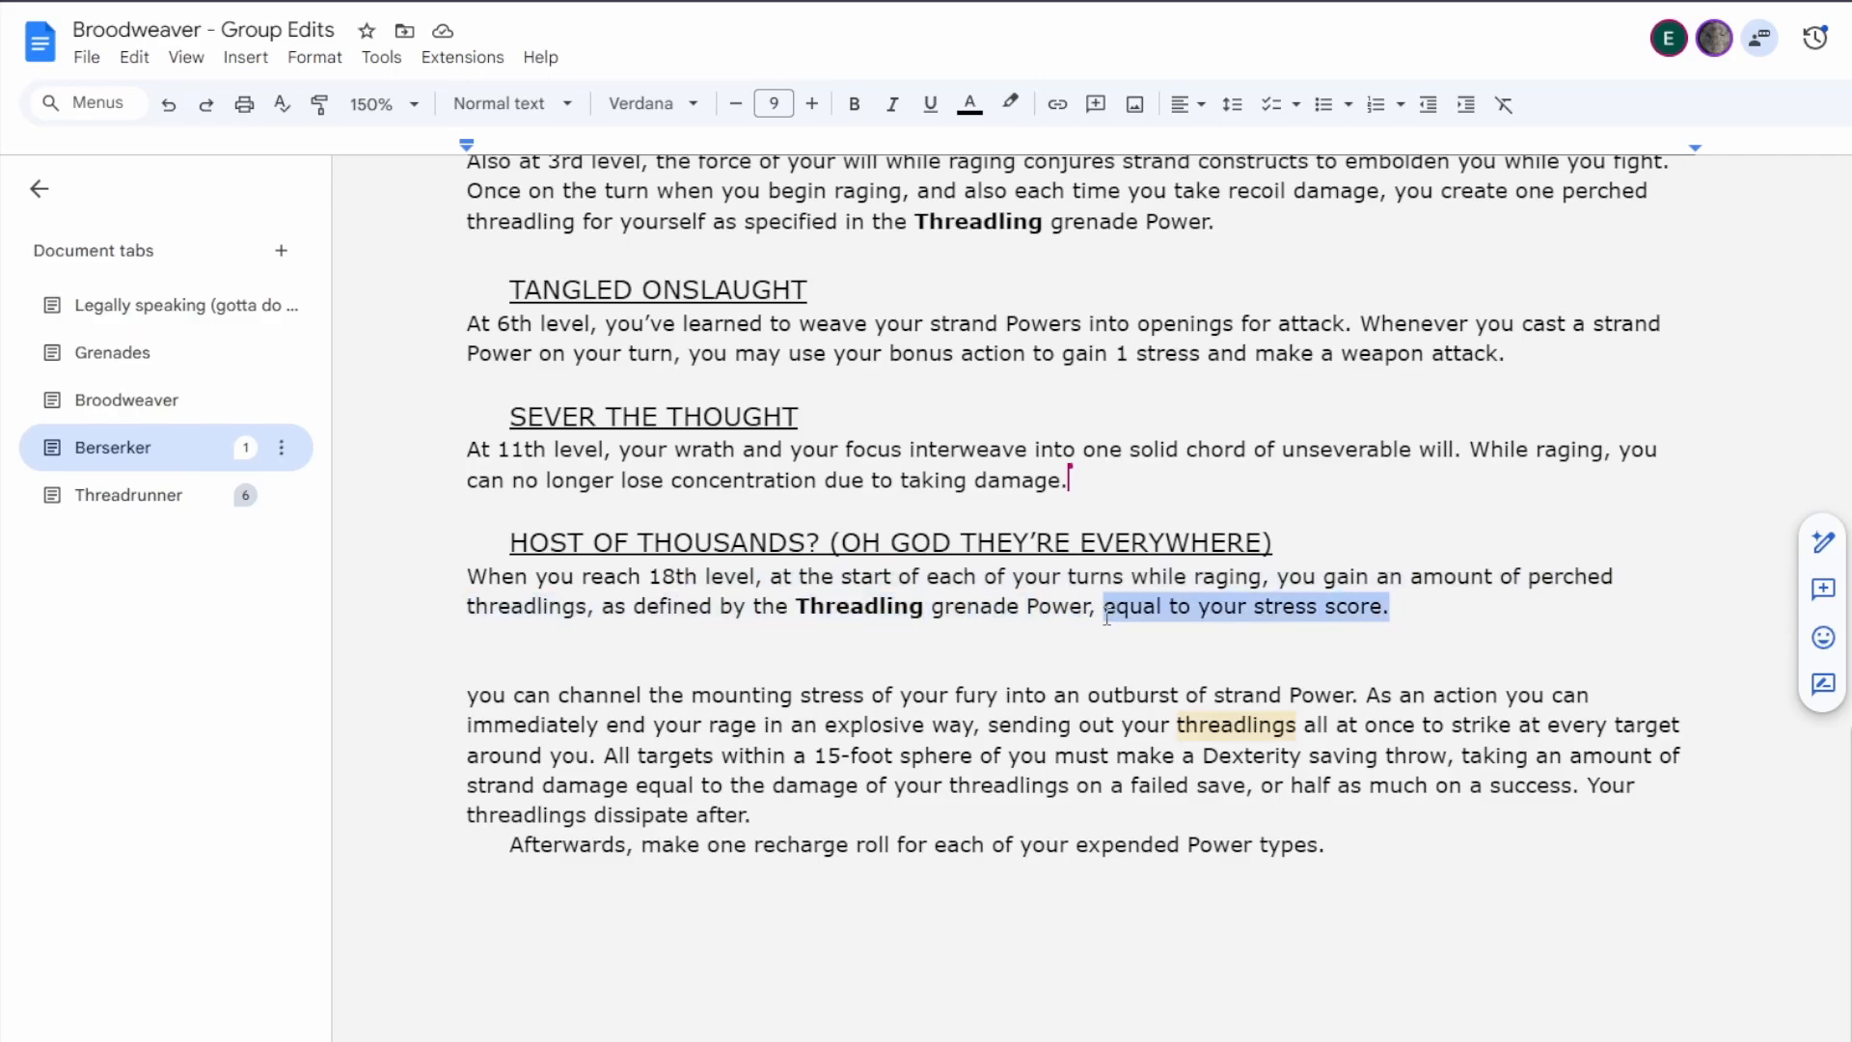
pyautogui.write('for each p')
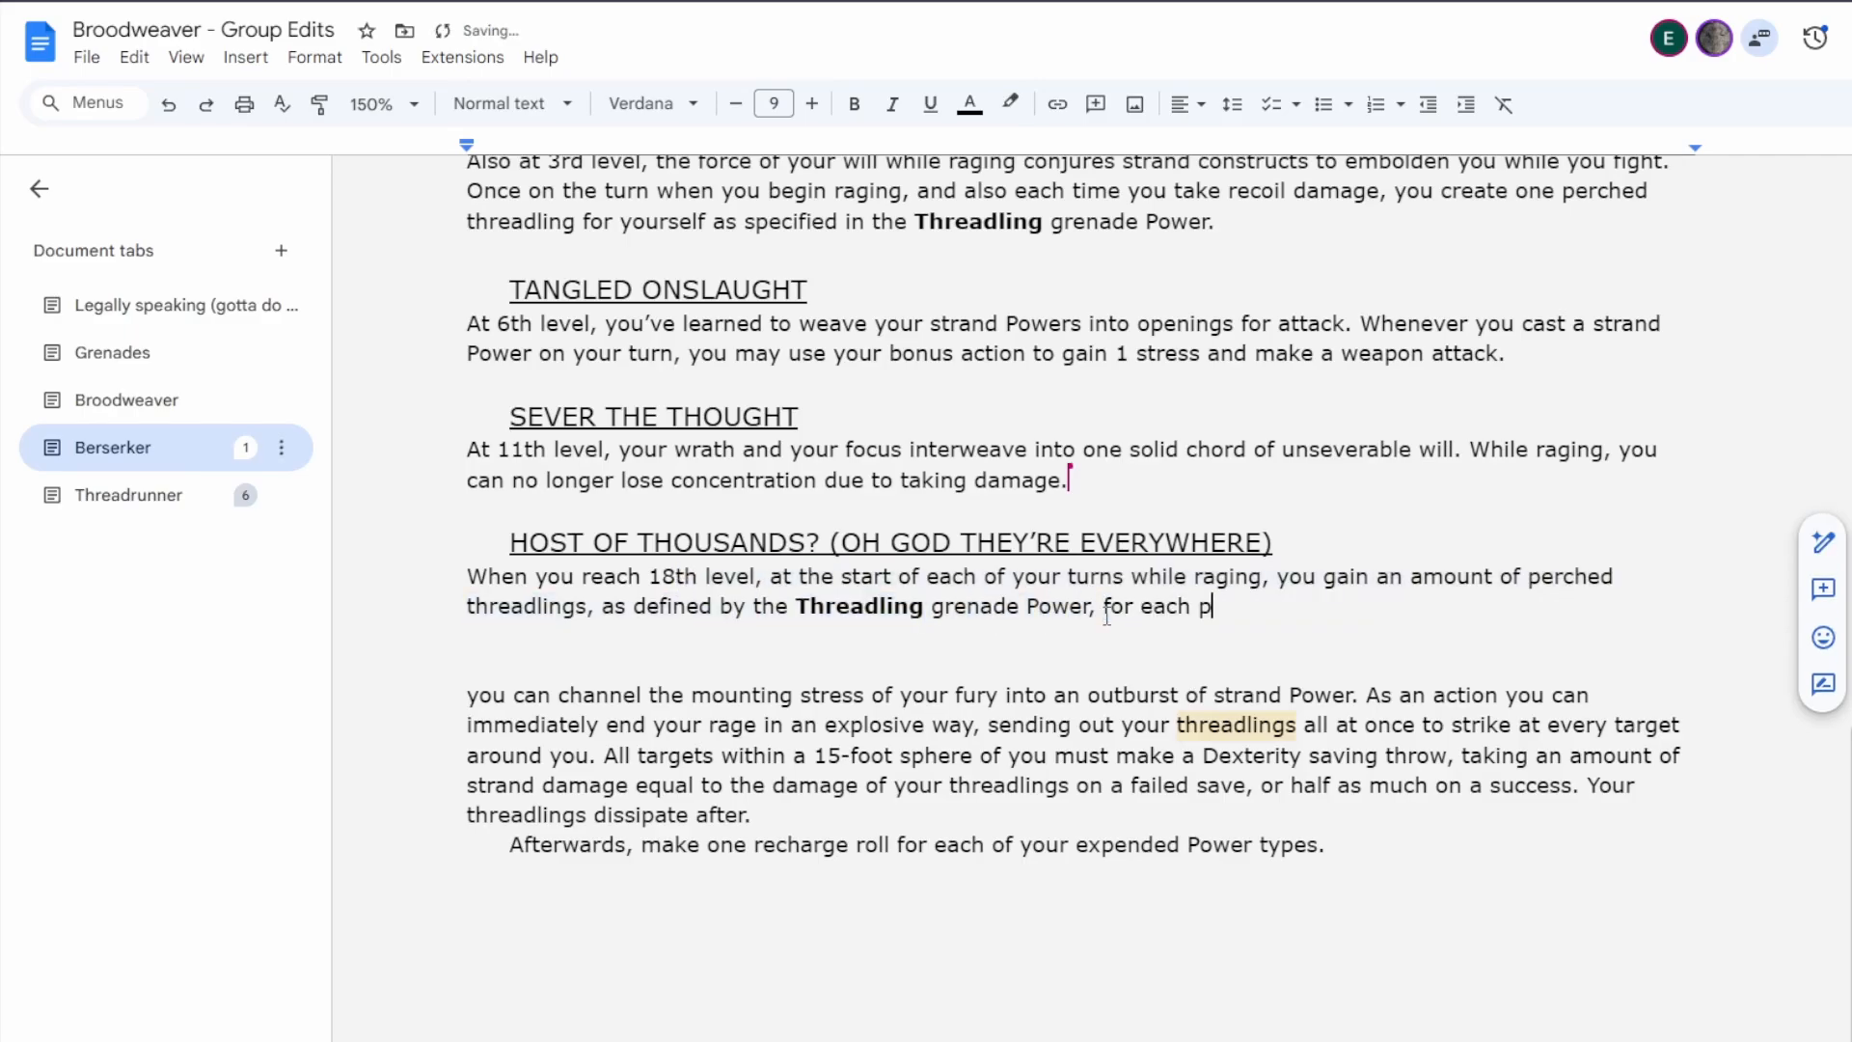
pyautogui.write('oint of stress you have')
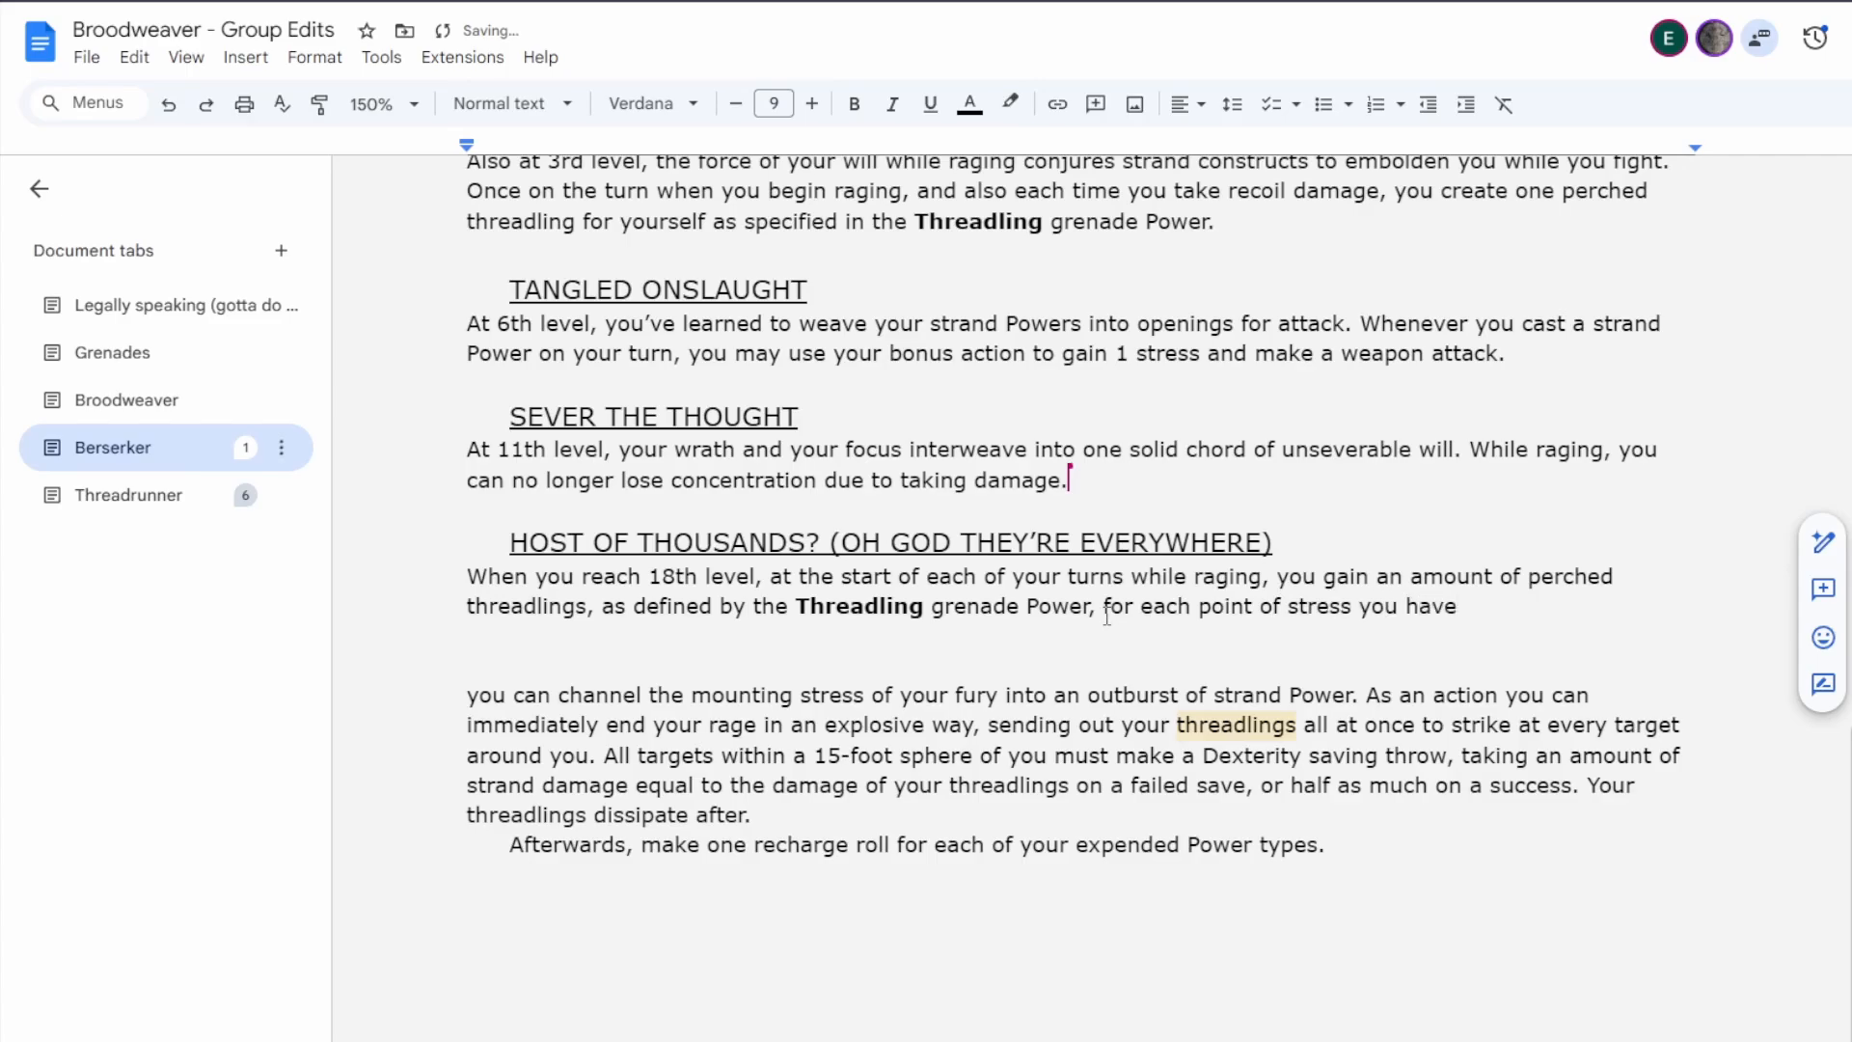
pyautogui.write('.')
pyautogui.press('BackSpace')
pyautogui.write(', up to your maximum.')
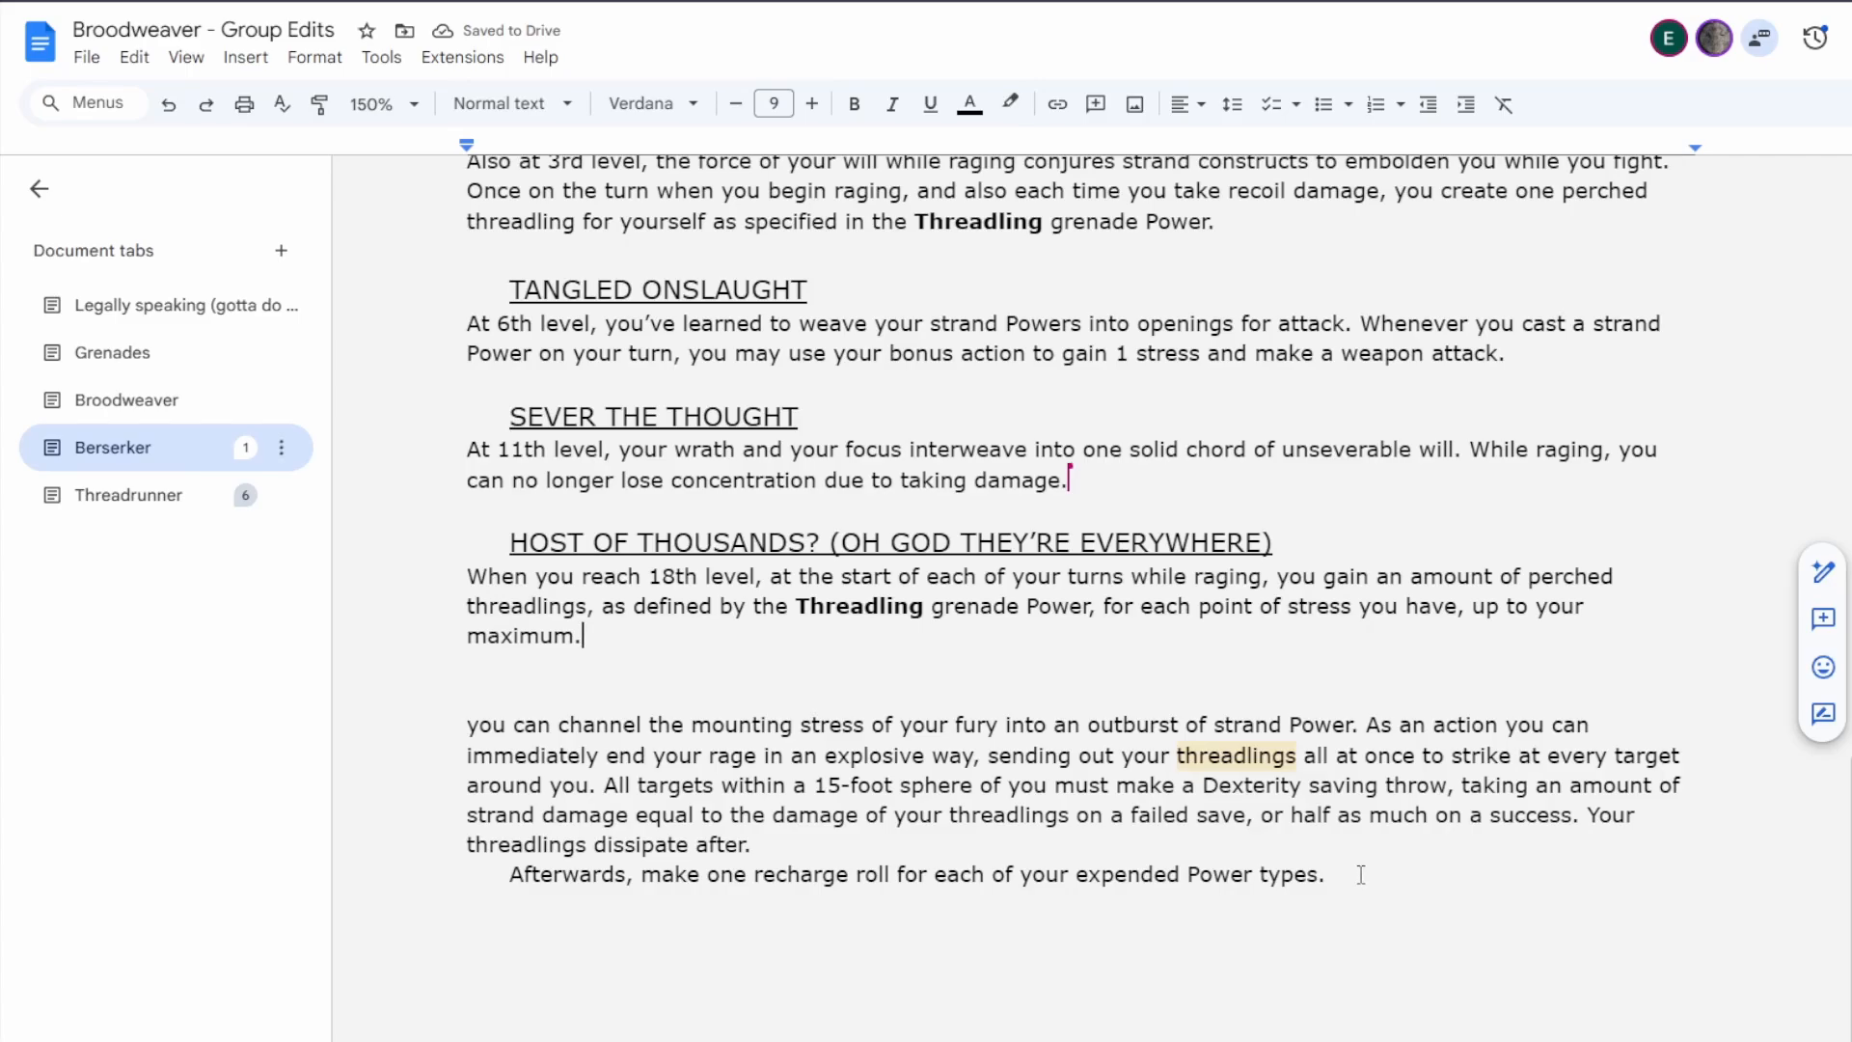
# Delete the old outburst and recharge-roll wording with its blank lines, and shorten the feature heading to "Host of Thousands".
pyautogui.moveTo(1522, 856); pyautogui.dragTo(628, 703)
pyautogui.press('BackSpace')
pyautogui.press('BackSpace')
pyautogui.press('BackSpace')
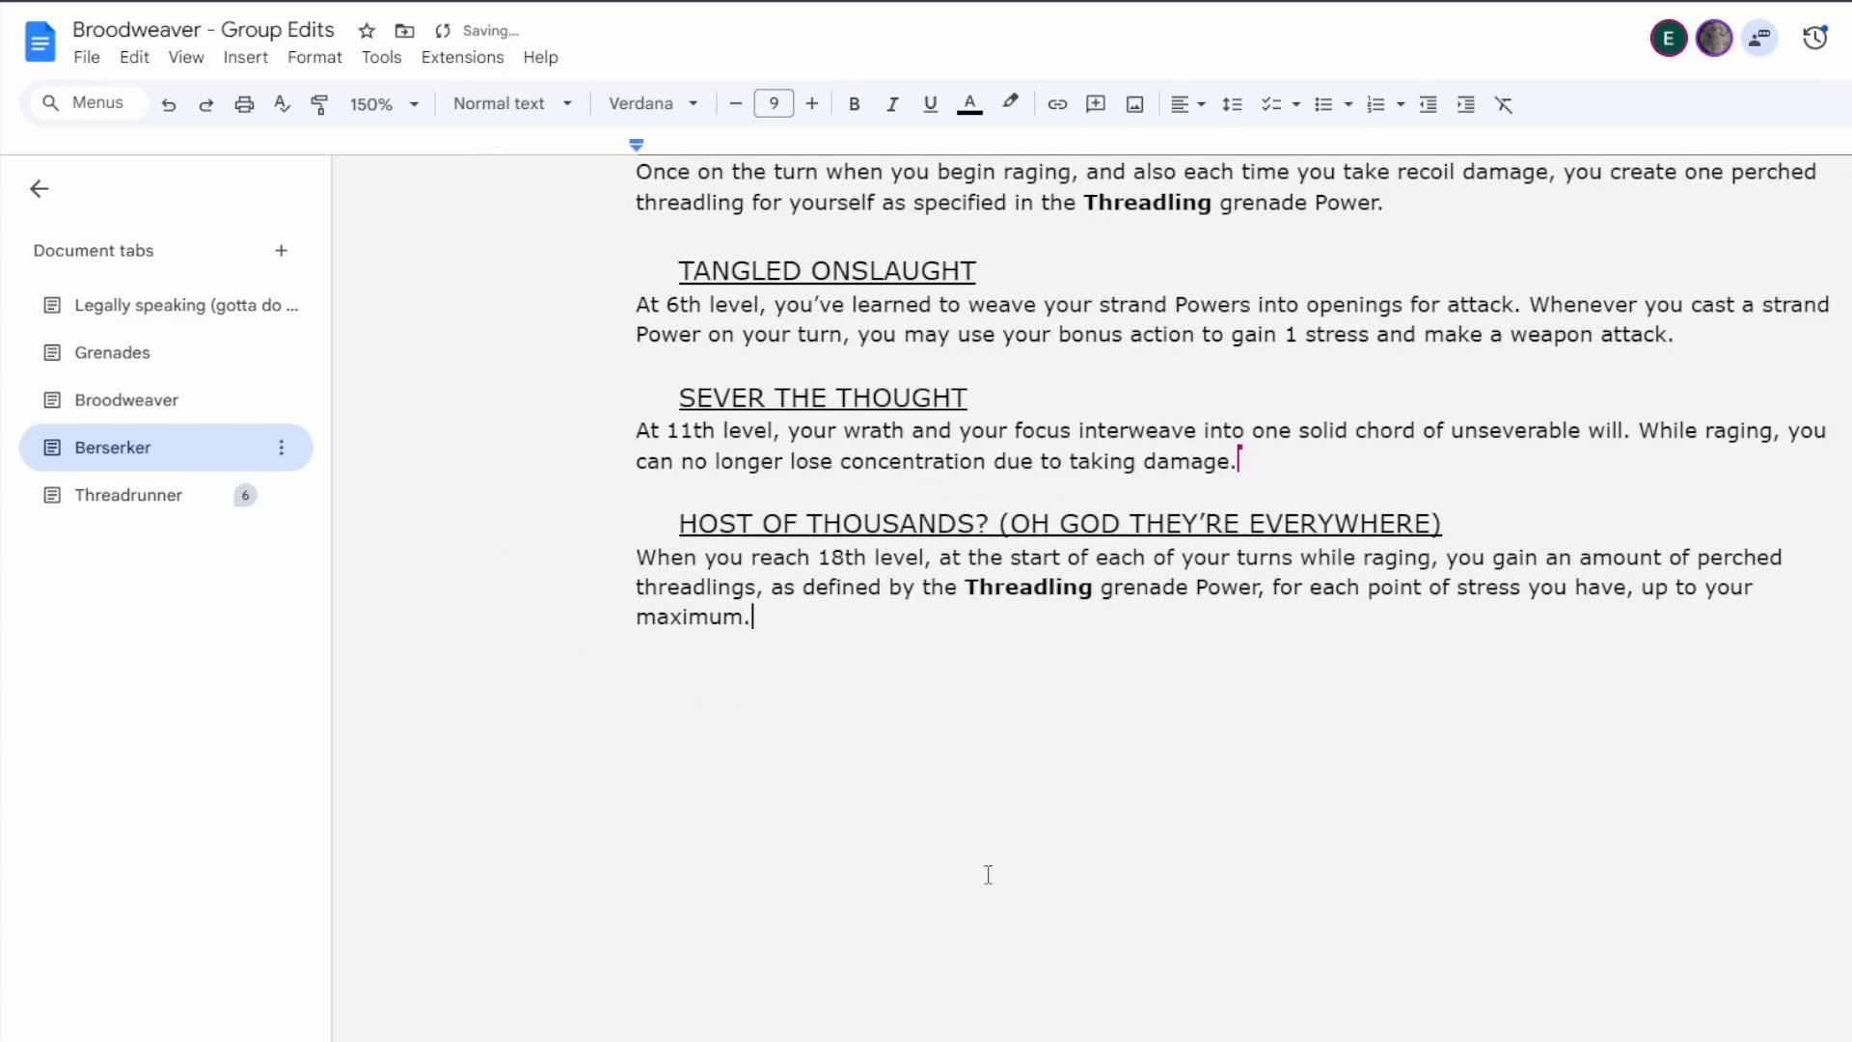
pyautogui.moveTo(1443, 526); pyautogui.dragTo(974, 528)
pyautogui.press('BackSpace')
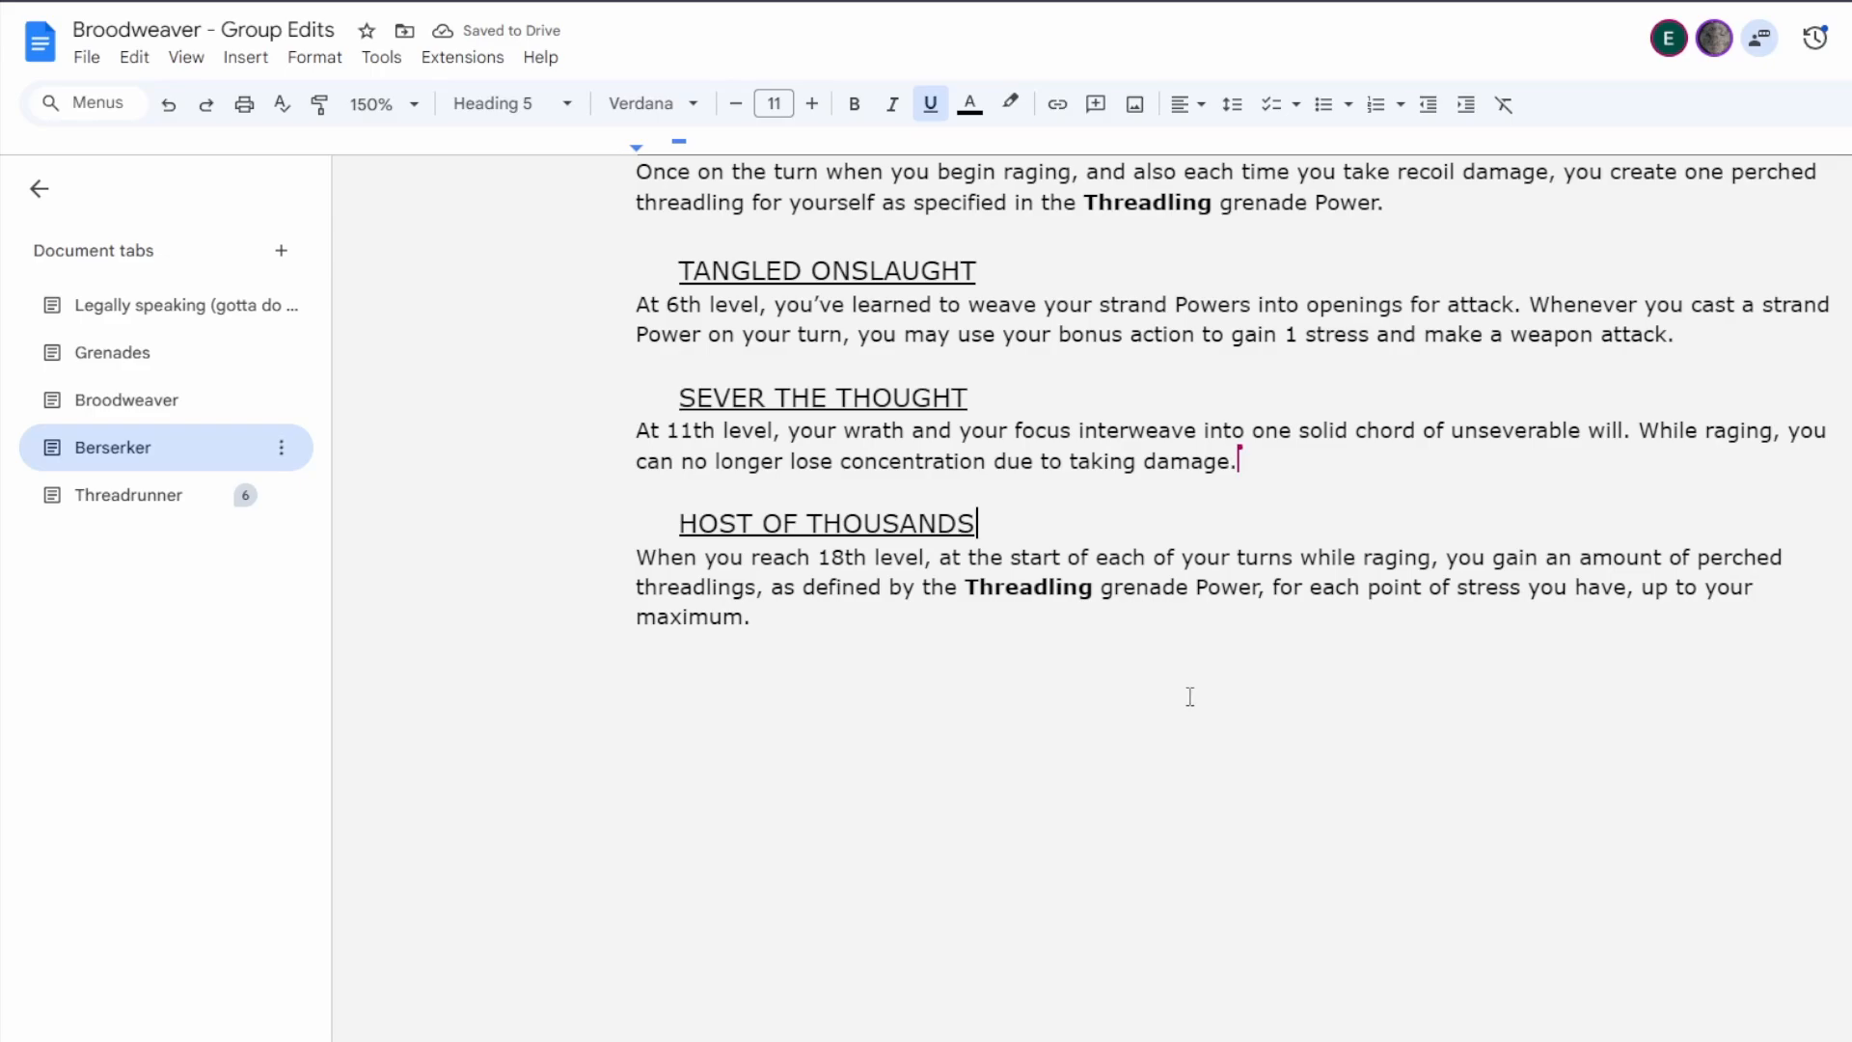
# Review the Fury of the Thousands features from Unravelling Wrath through Host of Thousands.
pyautogui.scroll(1, 1154, 816)
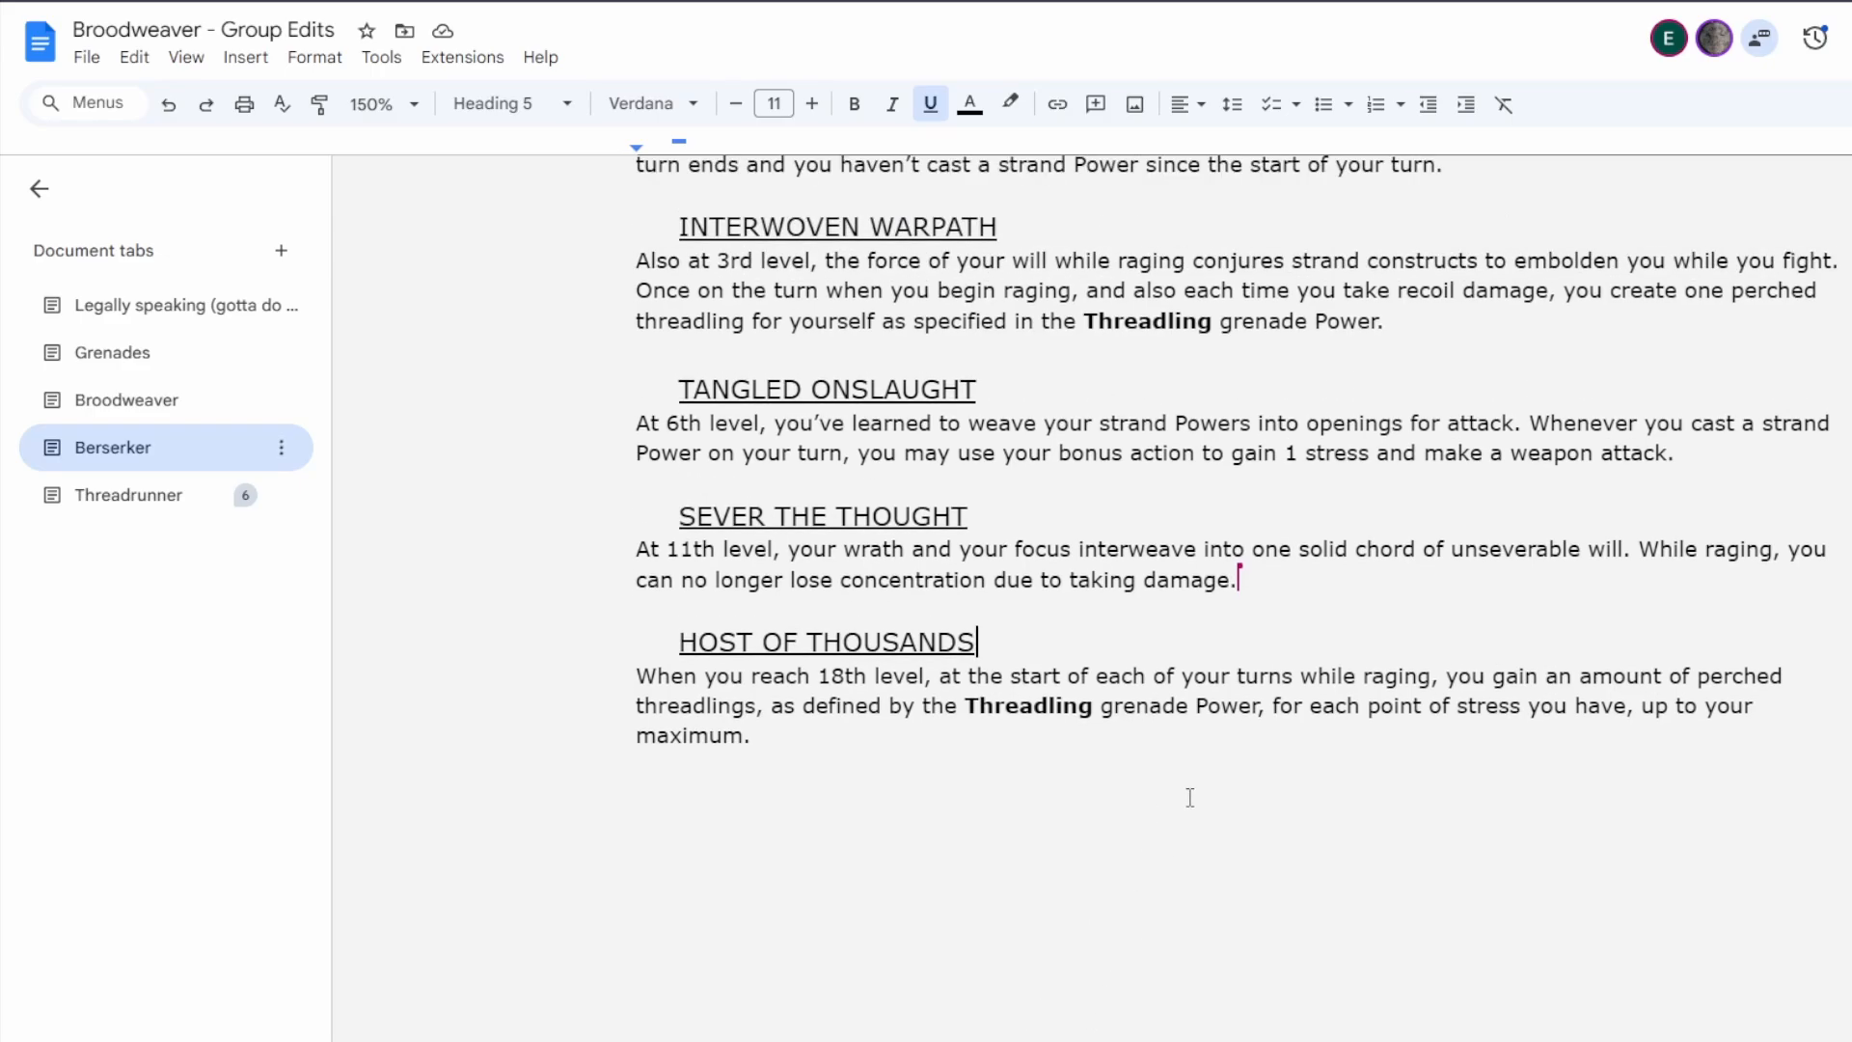
pyautogui.scroll(1, 1188, 796)
pyautogui.scroll(-1, 1188, 797)
pyautogui.scroll(2, 1189, 800)
pyautogui.scroll(-1, 1188, 800)
pyautogui.scroll(1, 1186, 802)
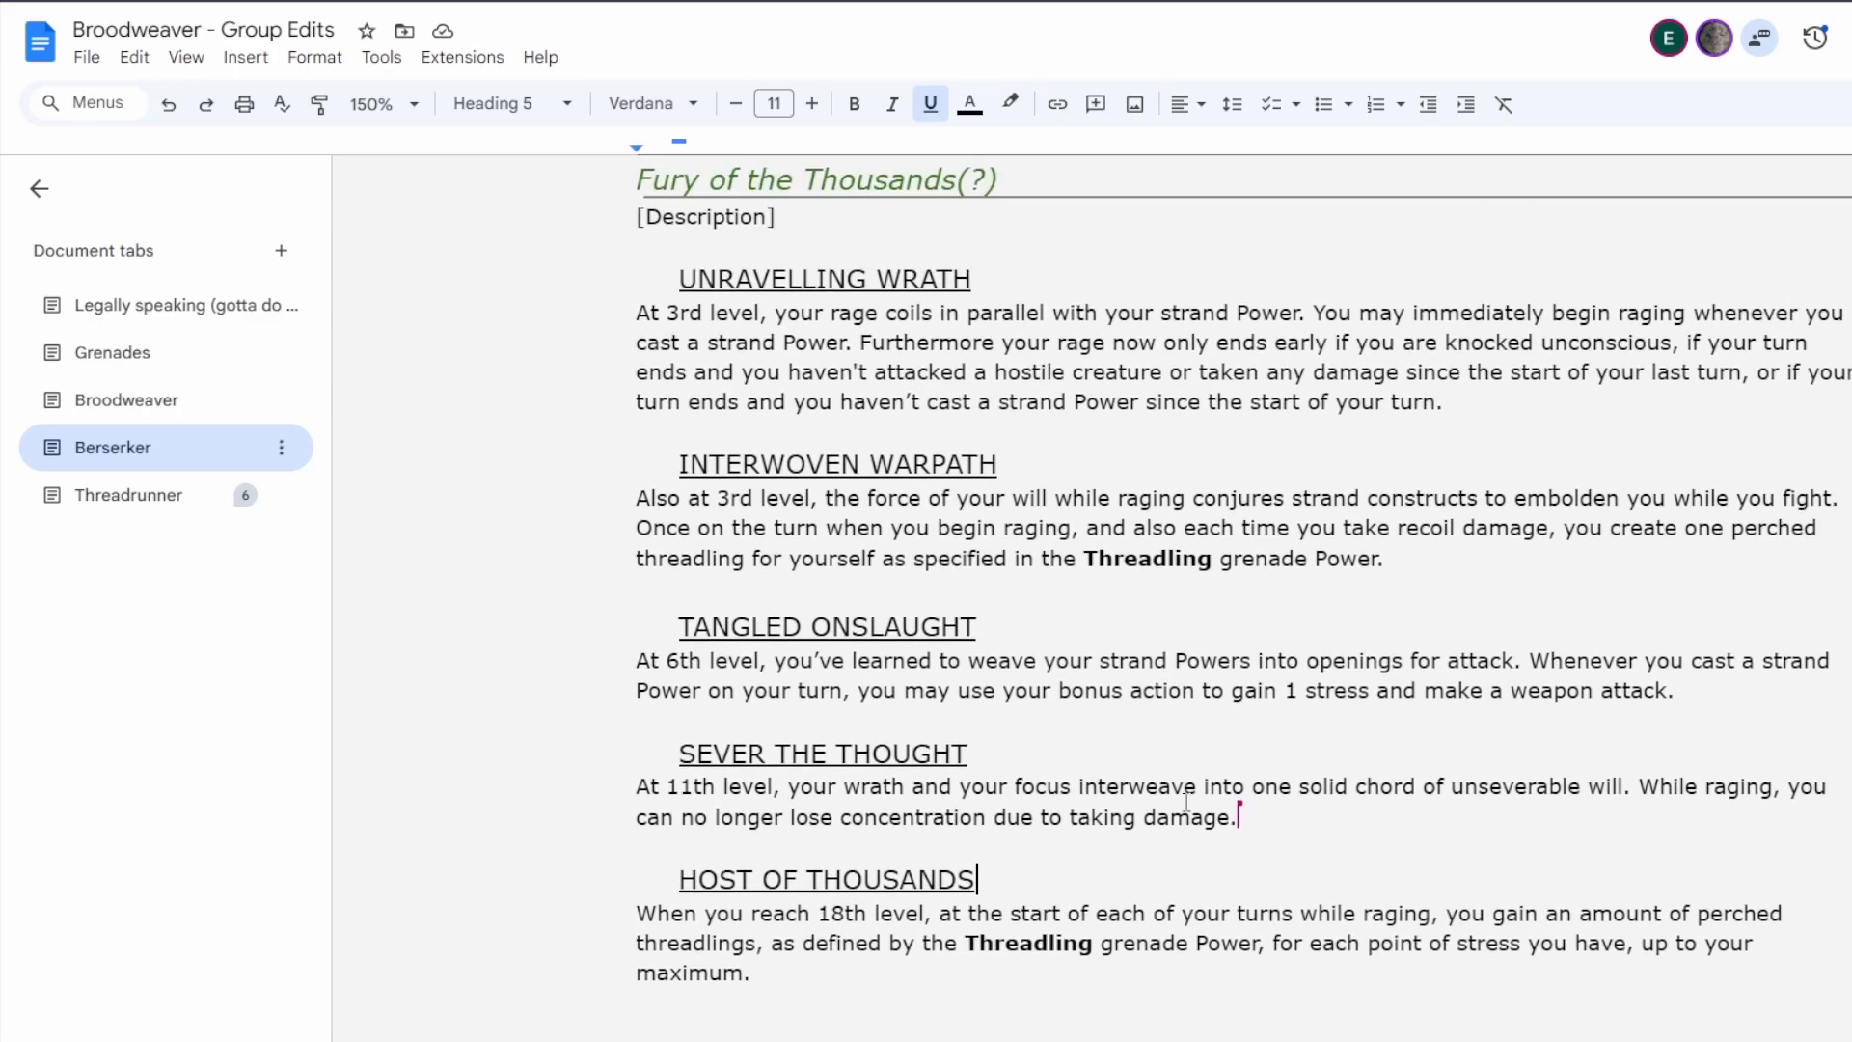
pyautogui.click(880, 963)
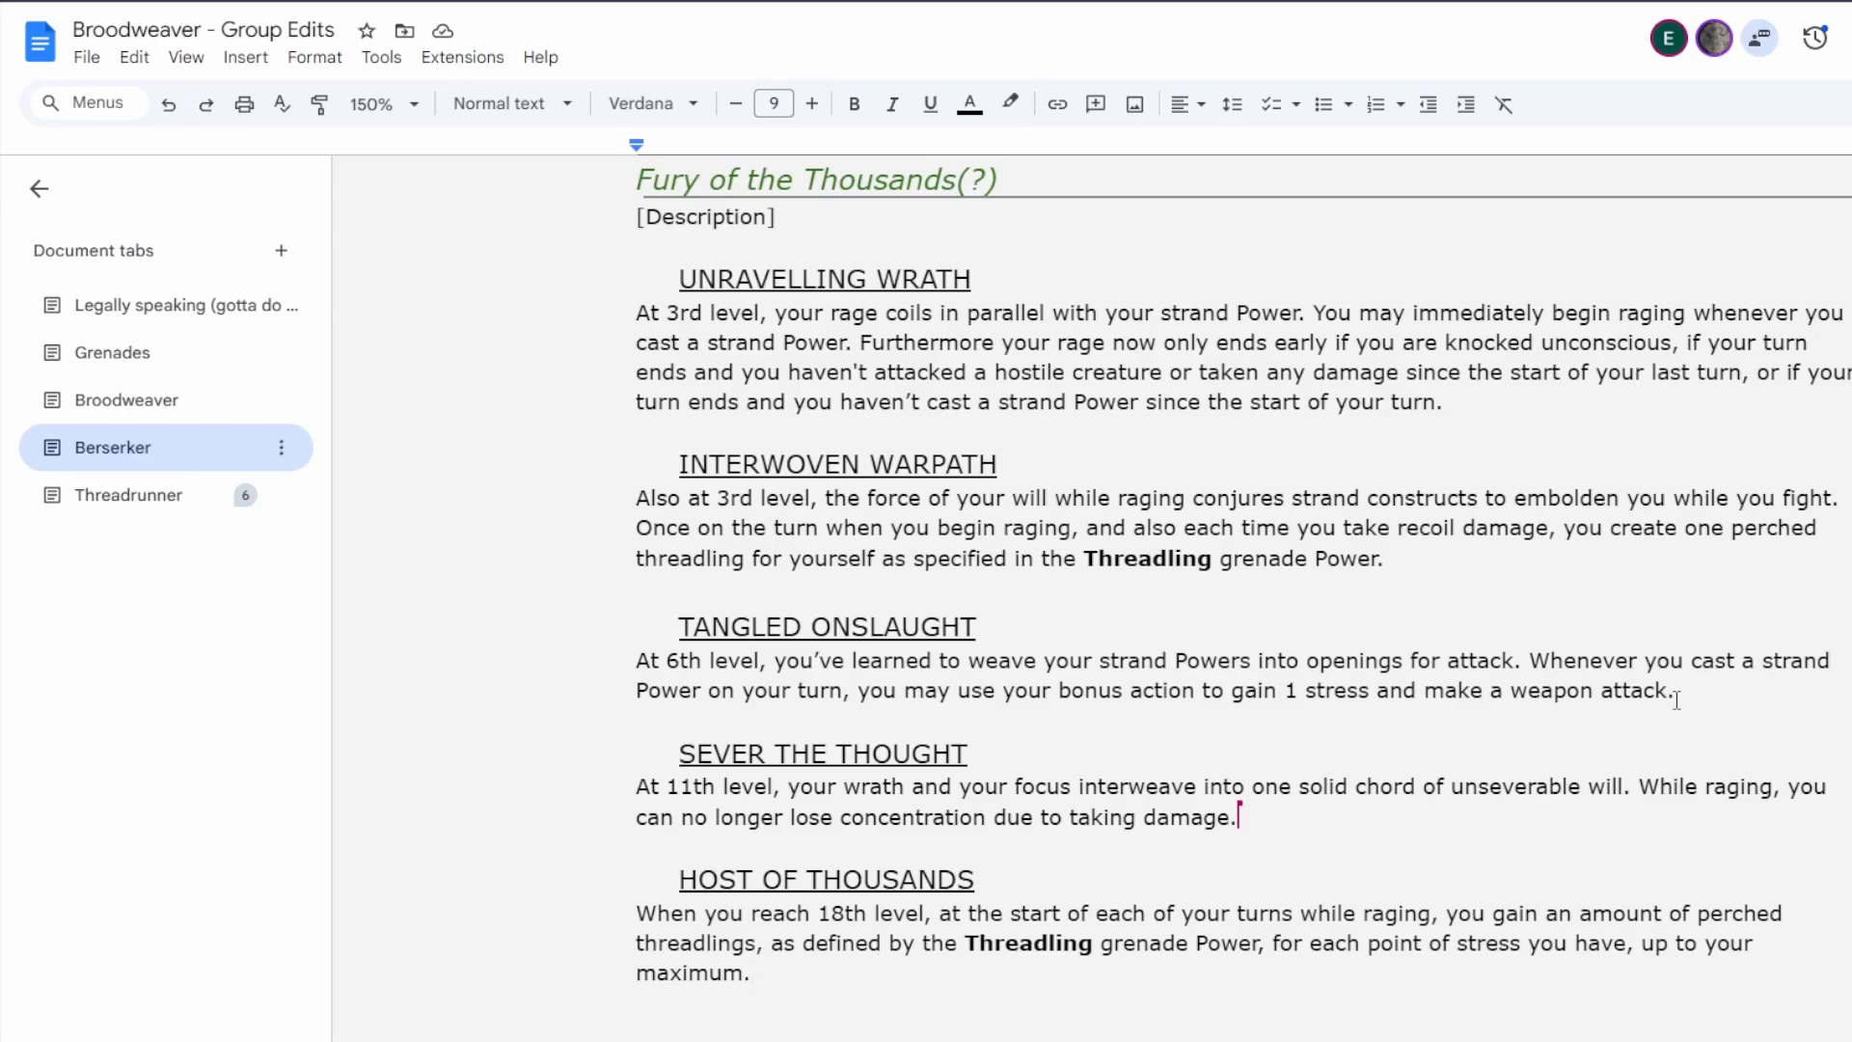
# Replace the second sentence of Tangled Onslaught with the opening "Once on each of your turns while raging, you may".
pyautogui.moveTo(1678, 690); pyautogui.dragTo(1567, 661)
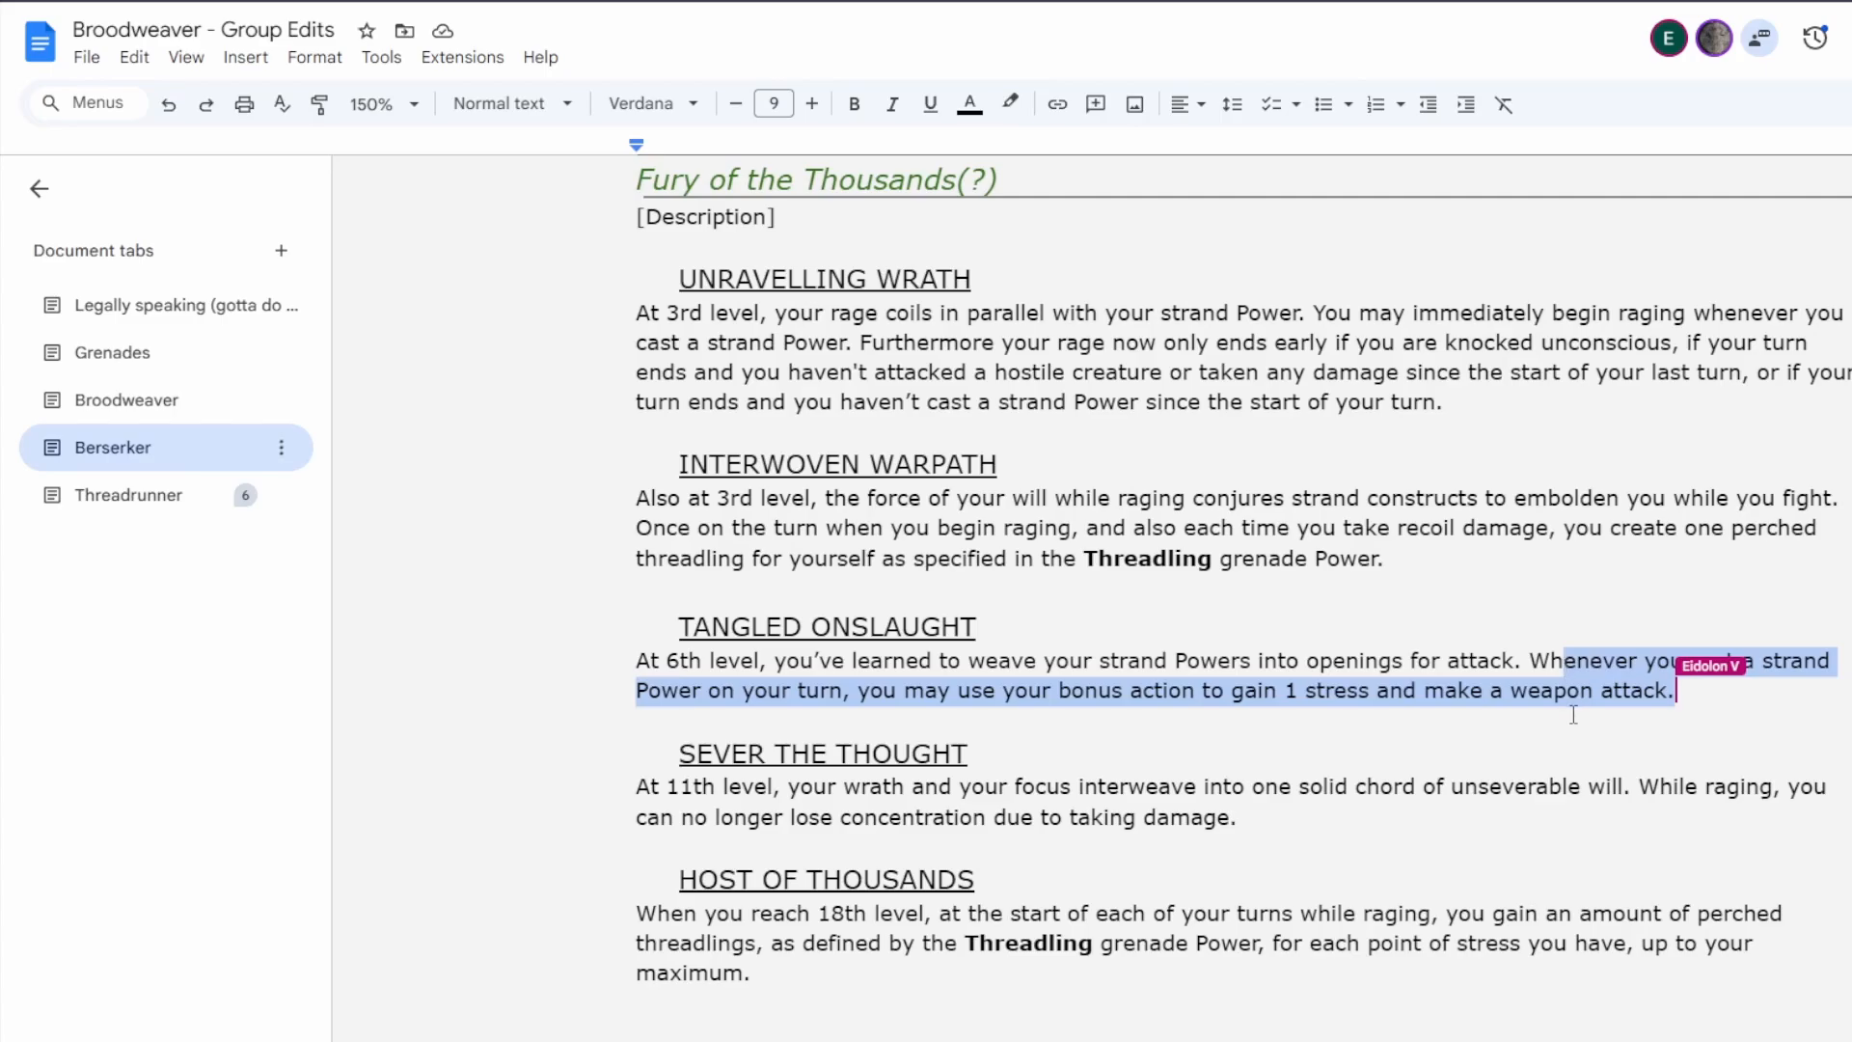
pyautogui.press('BackSpace')
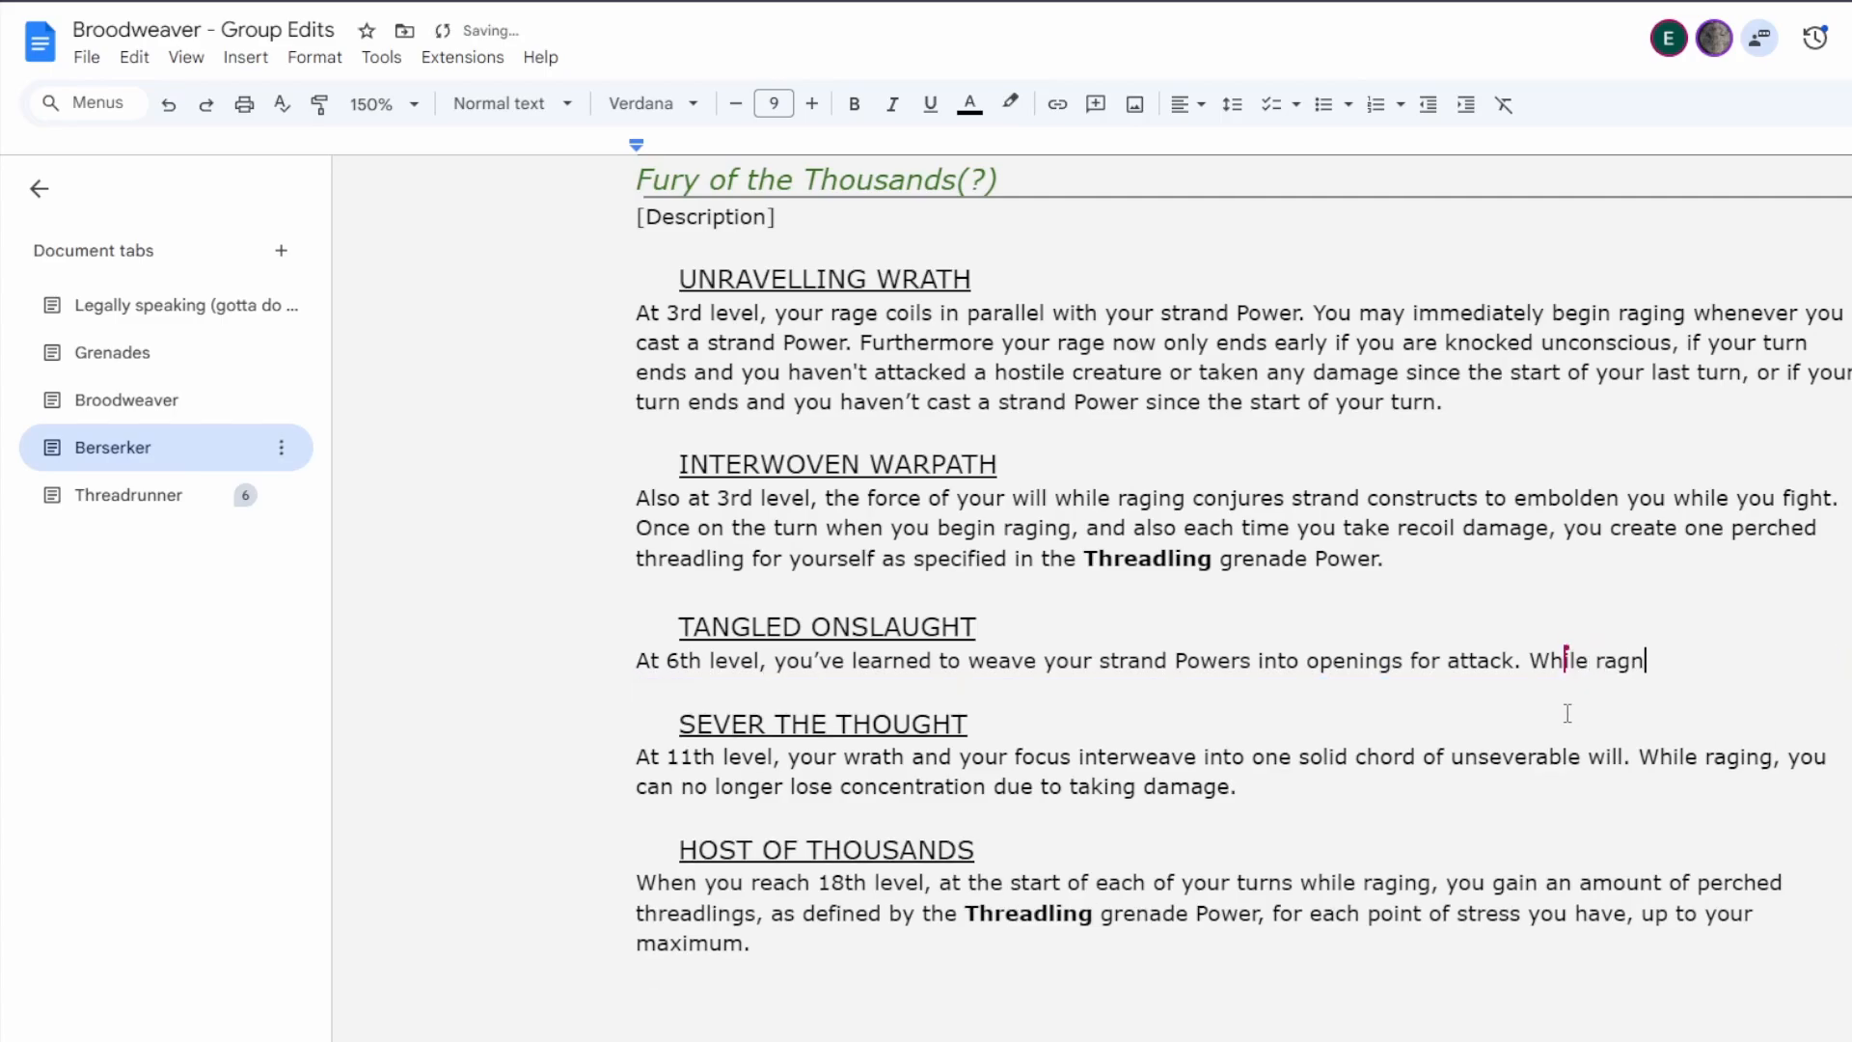
pyautogui.press('BackSpace')
pyautogui.press('BackSpace')
pyautogui.write('Once on each of y')
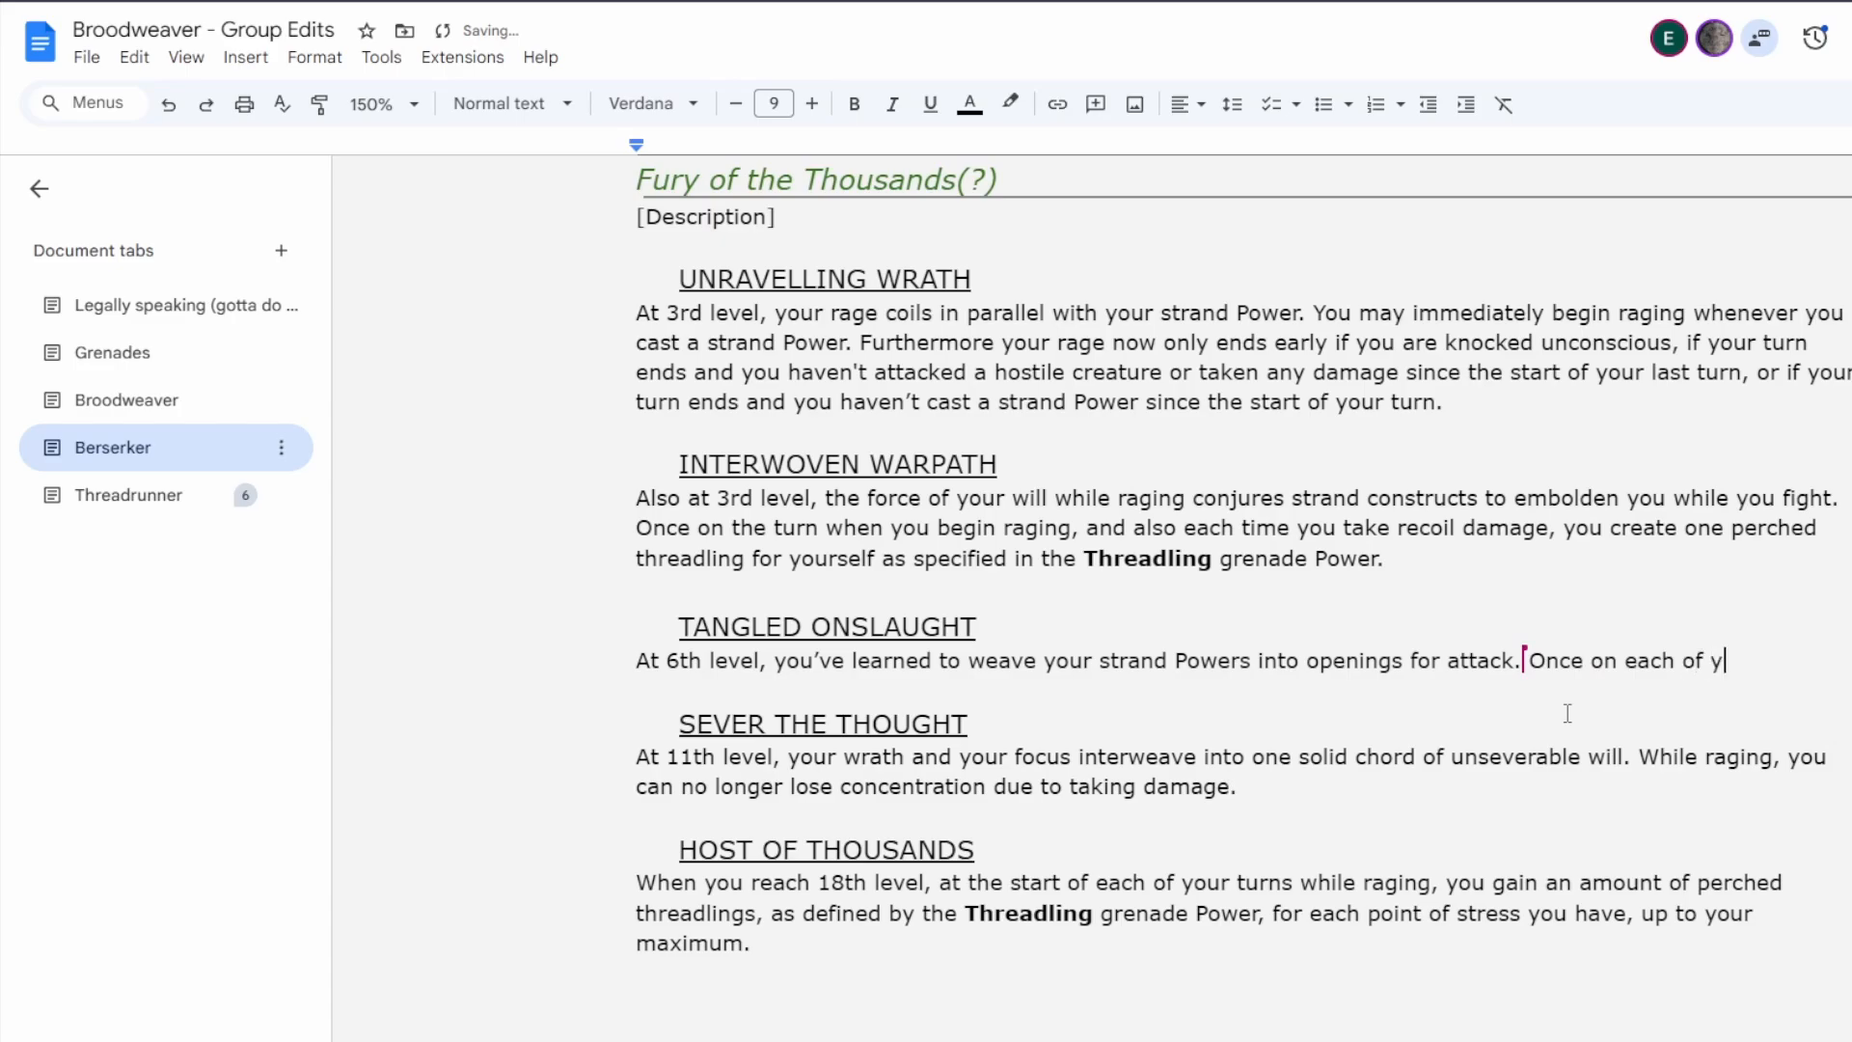
pyautogui.write('our turns while ')
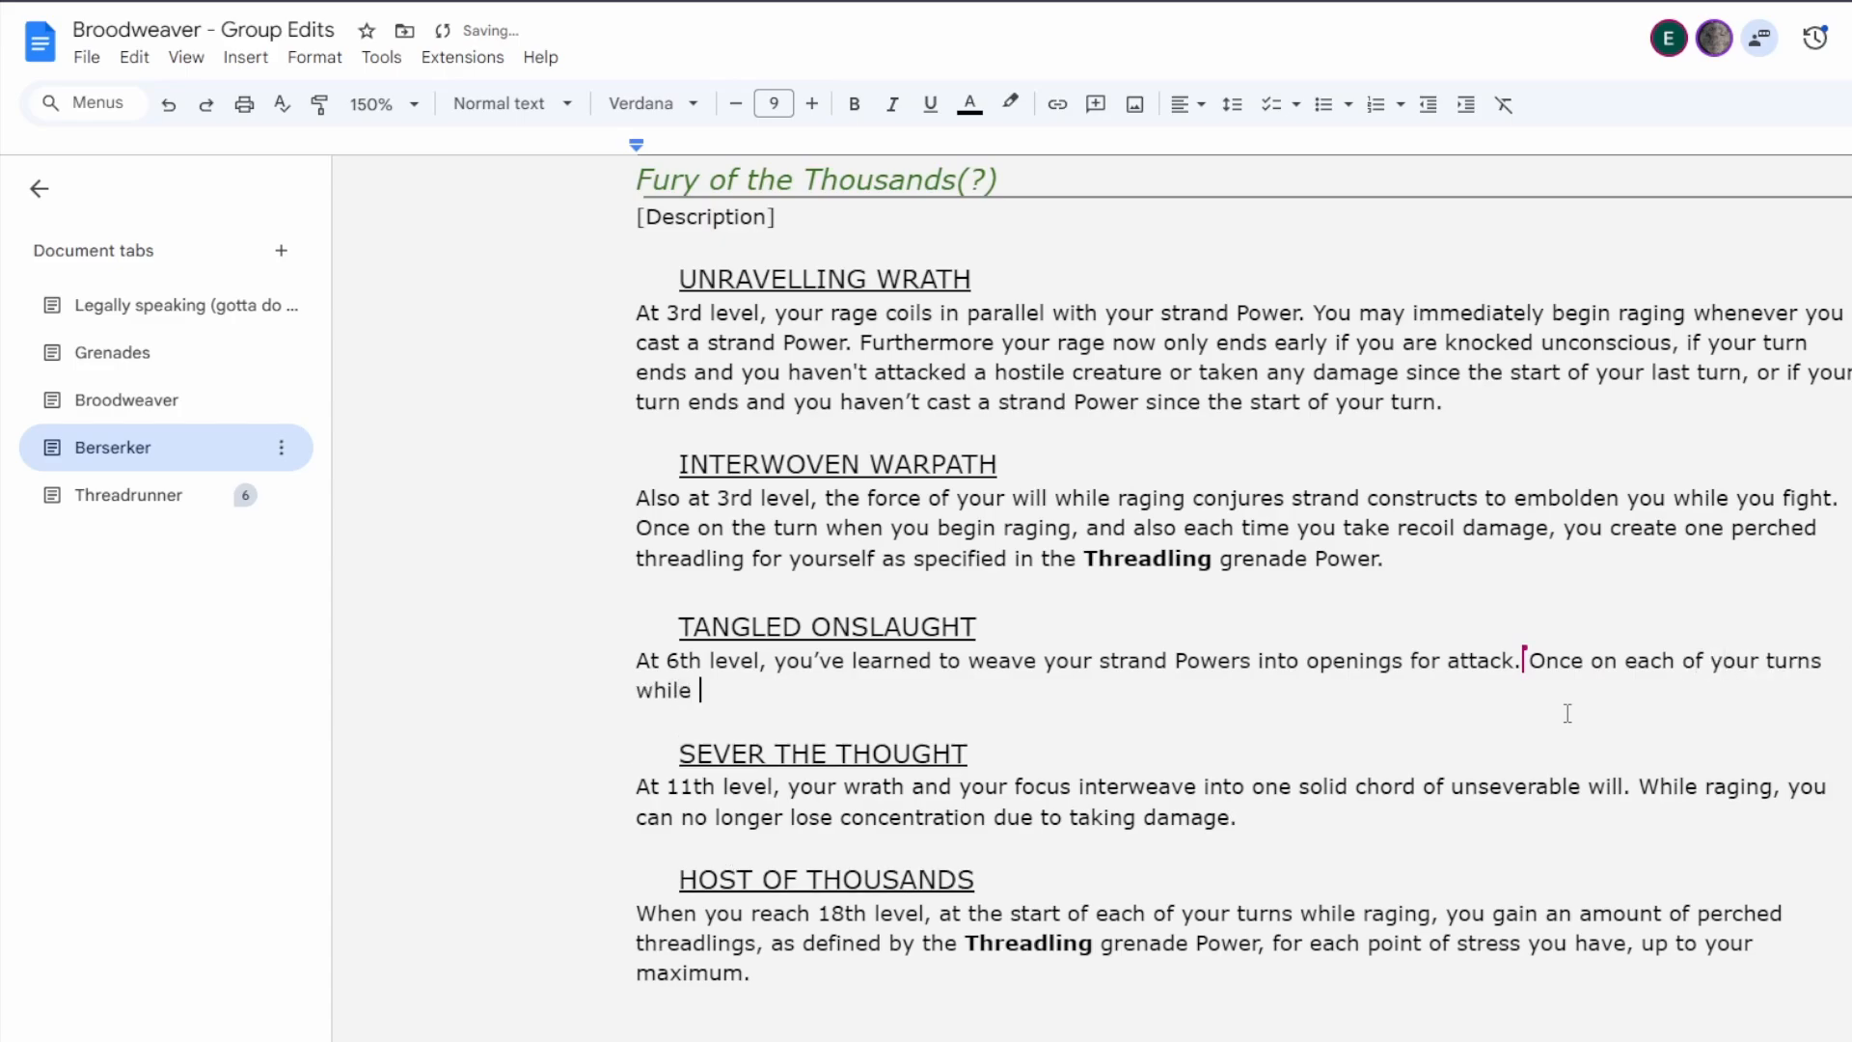
pyautogui.write('raging, you may ')
pyautogui.write('d')
pyautogui.press('BackSpace')
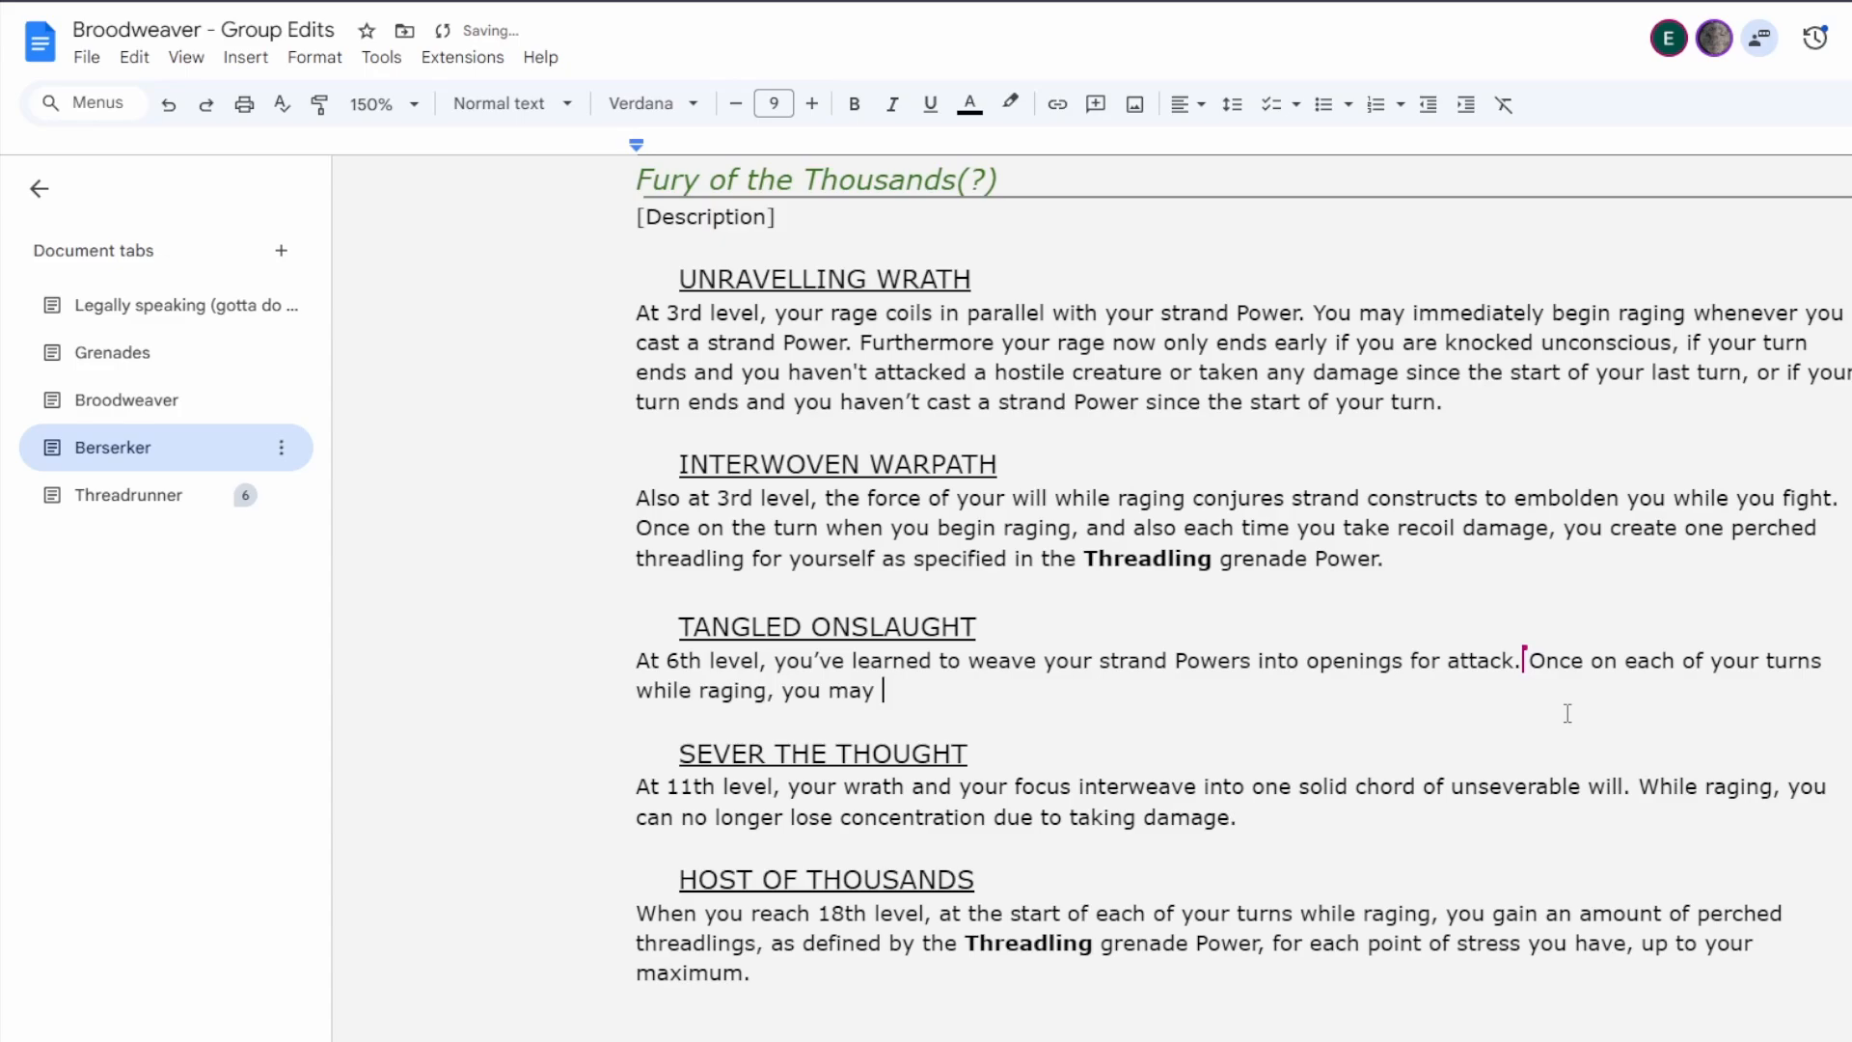
# Complete the Tangled Onslaught sentence with "dissipate one of your perched Threadlings to cause one of the following effects:".
pyautogui.write('dissipate one of')
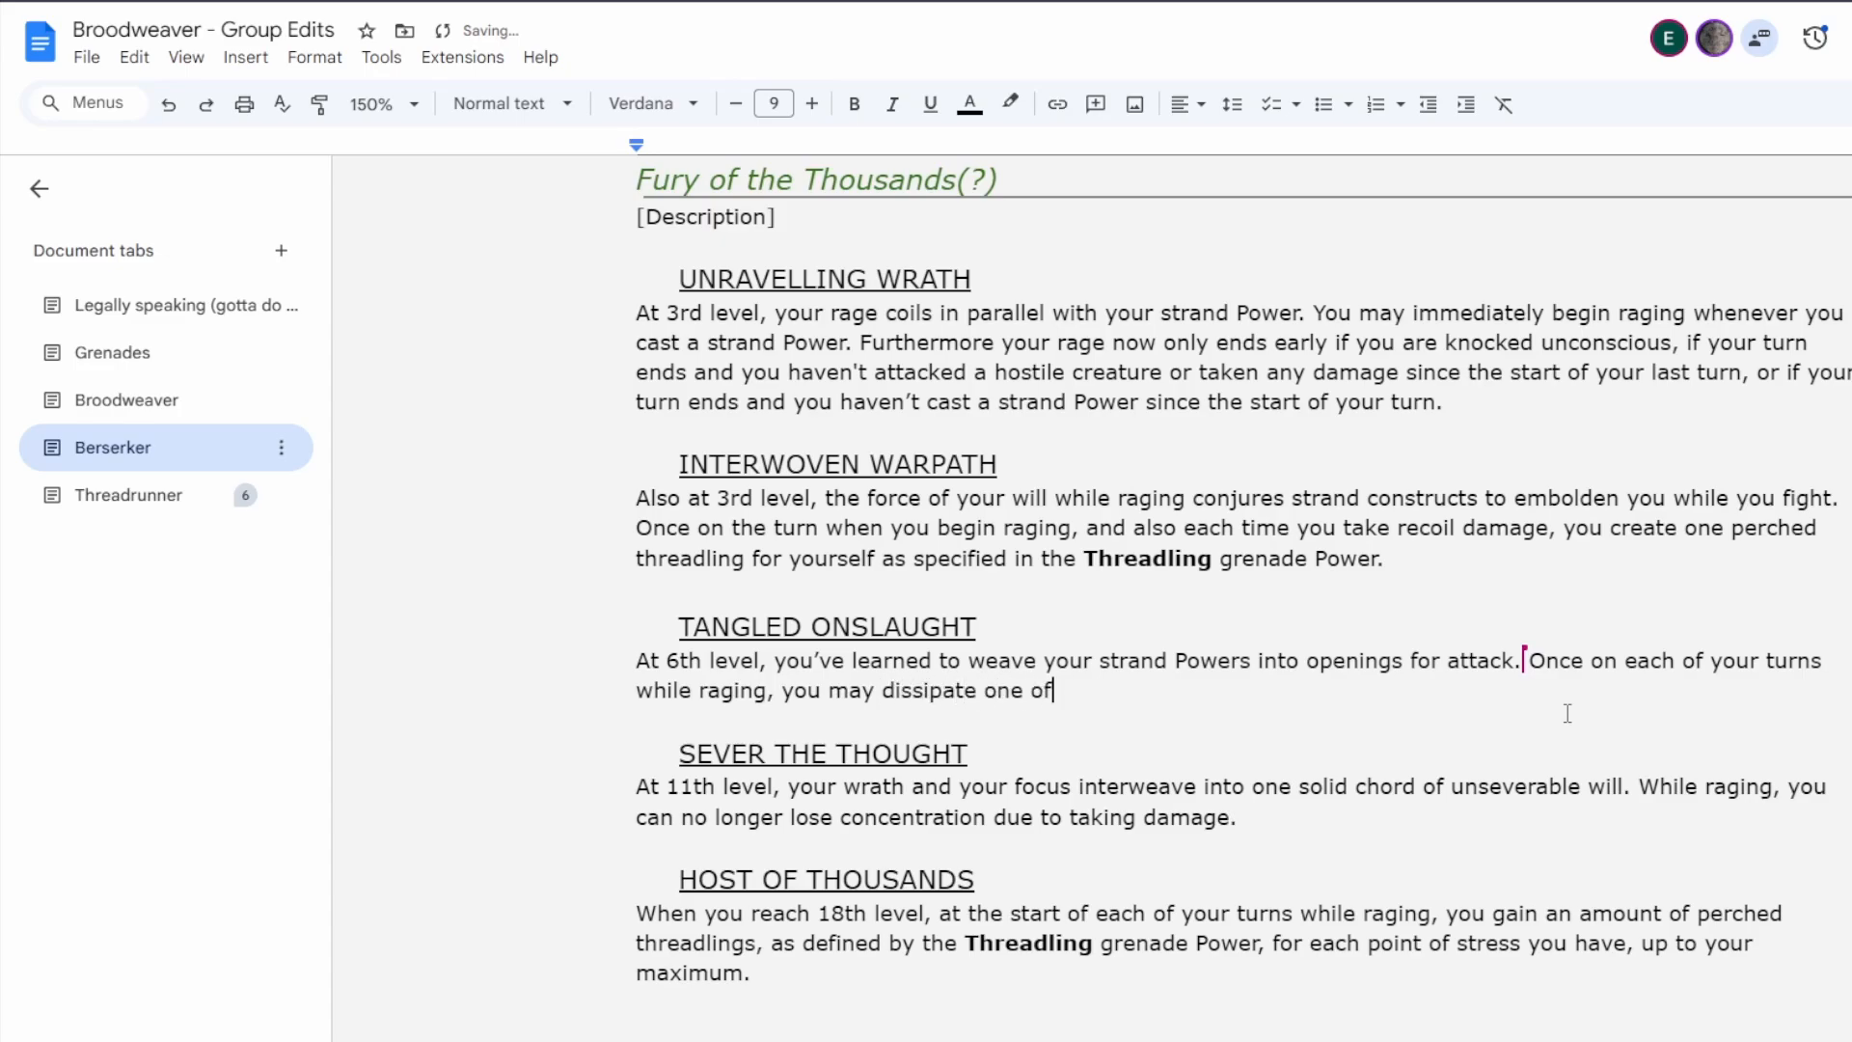
pyautogui.write(' your perched ')
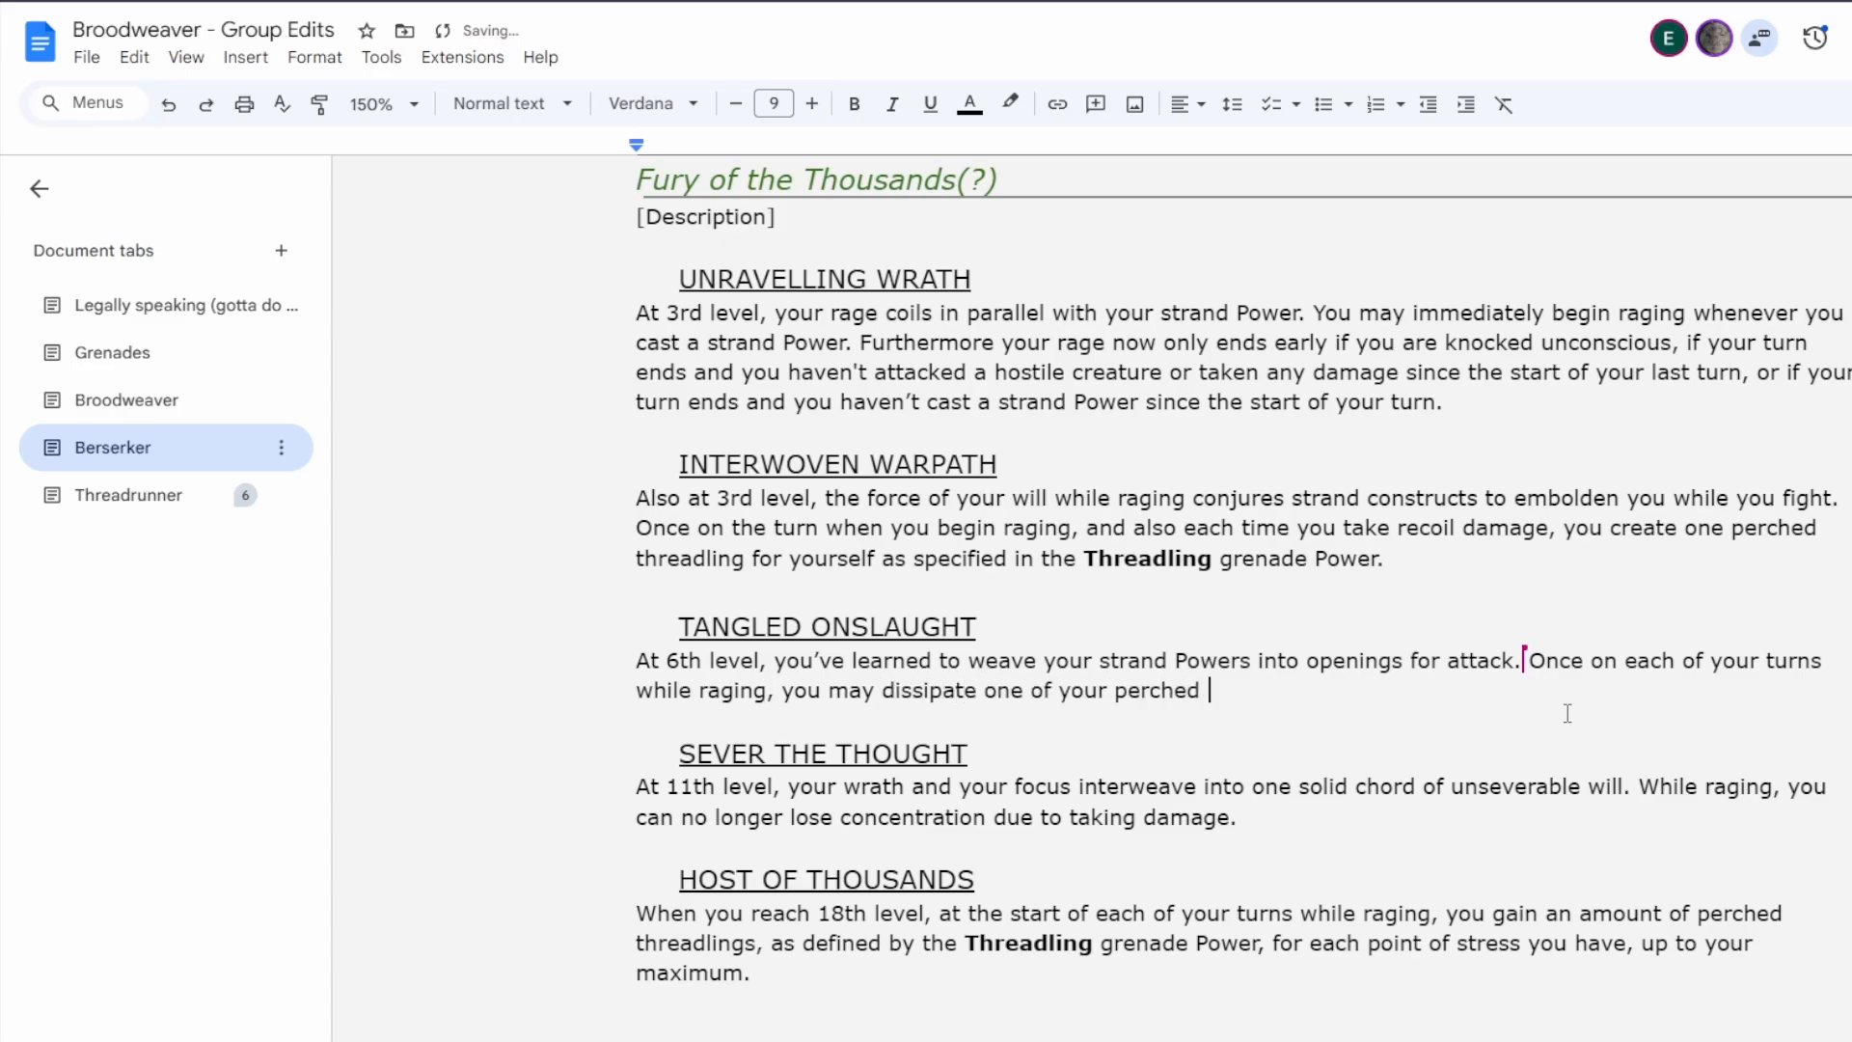
pyautogui.write('Threadlings ')
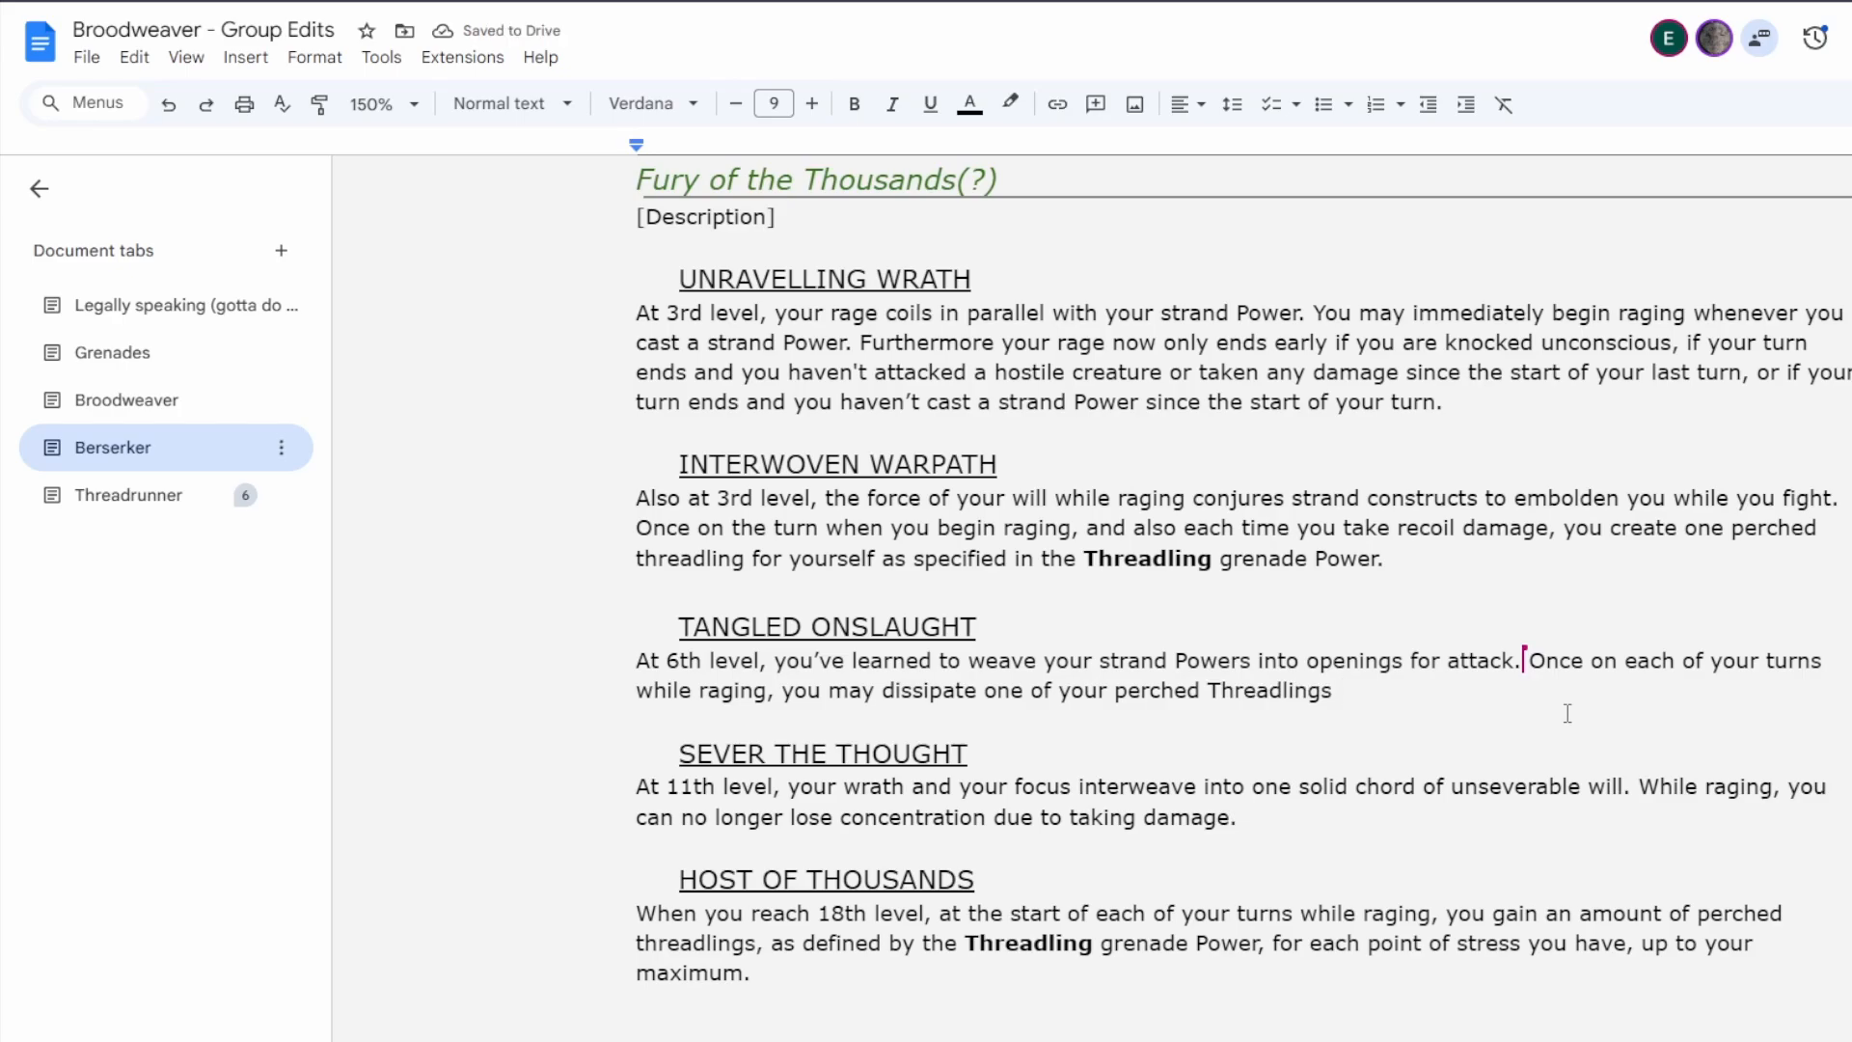
pyautogui.write('to cause one ')
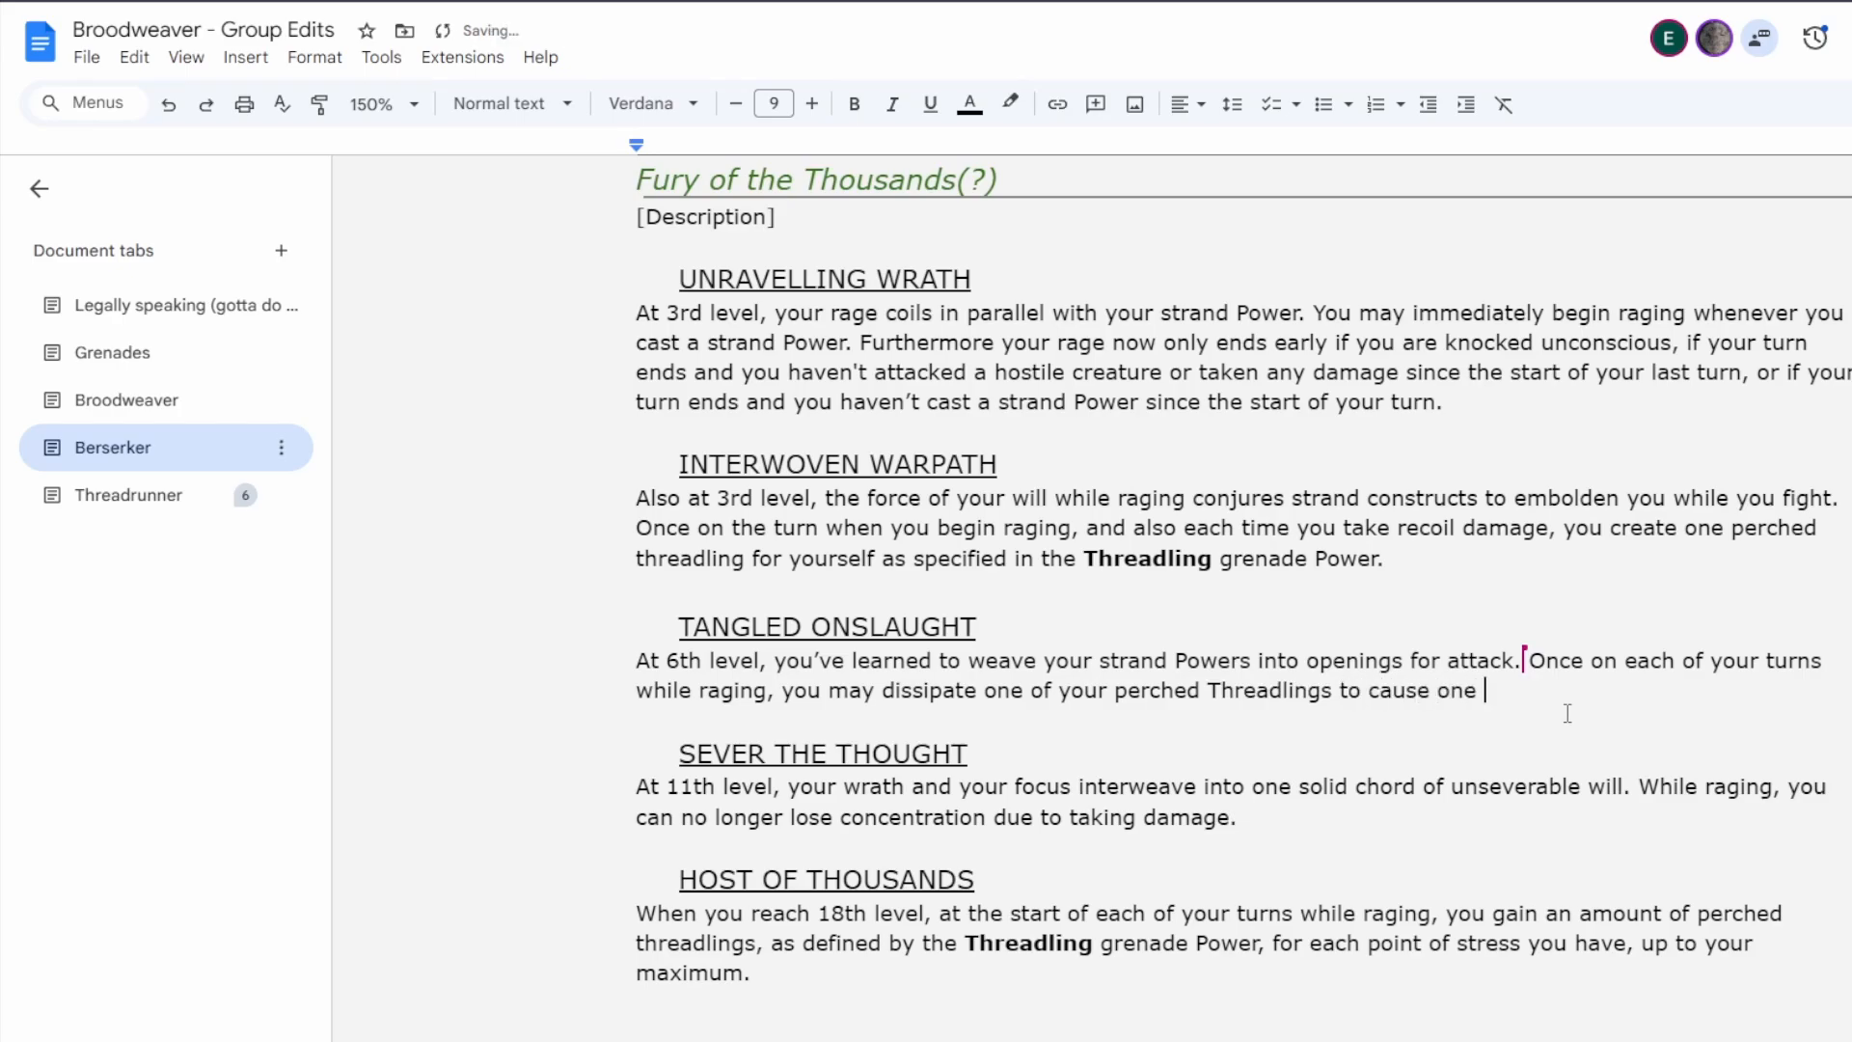
pyautogui.write('of the following effects:')
# Start a bulleted list under the Tangled Onslaught sentence with "Gain Overshields." as its first item.
pyautogui.press('Return')
pyautogui.hotkey('ctrl', 'shift', '8')
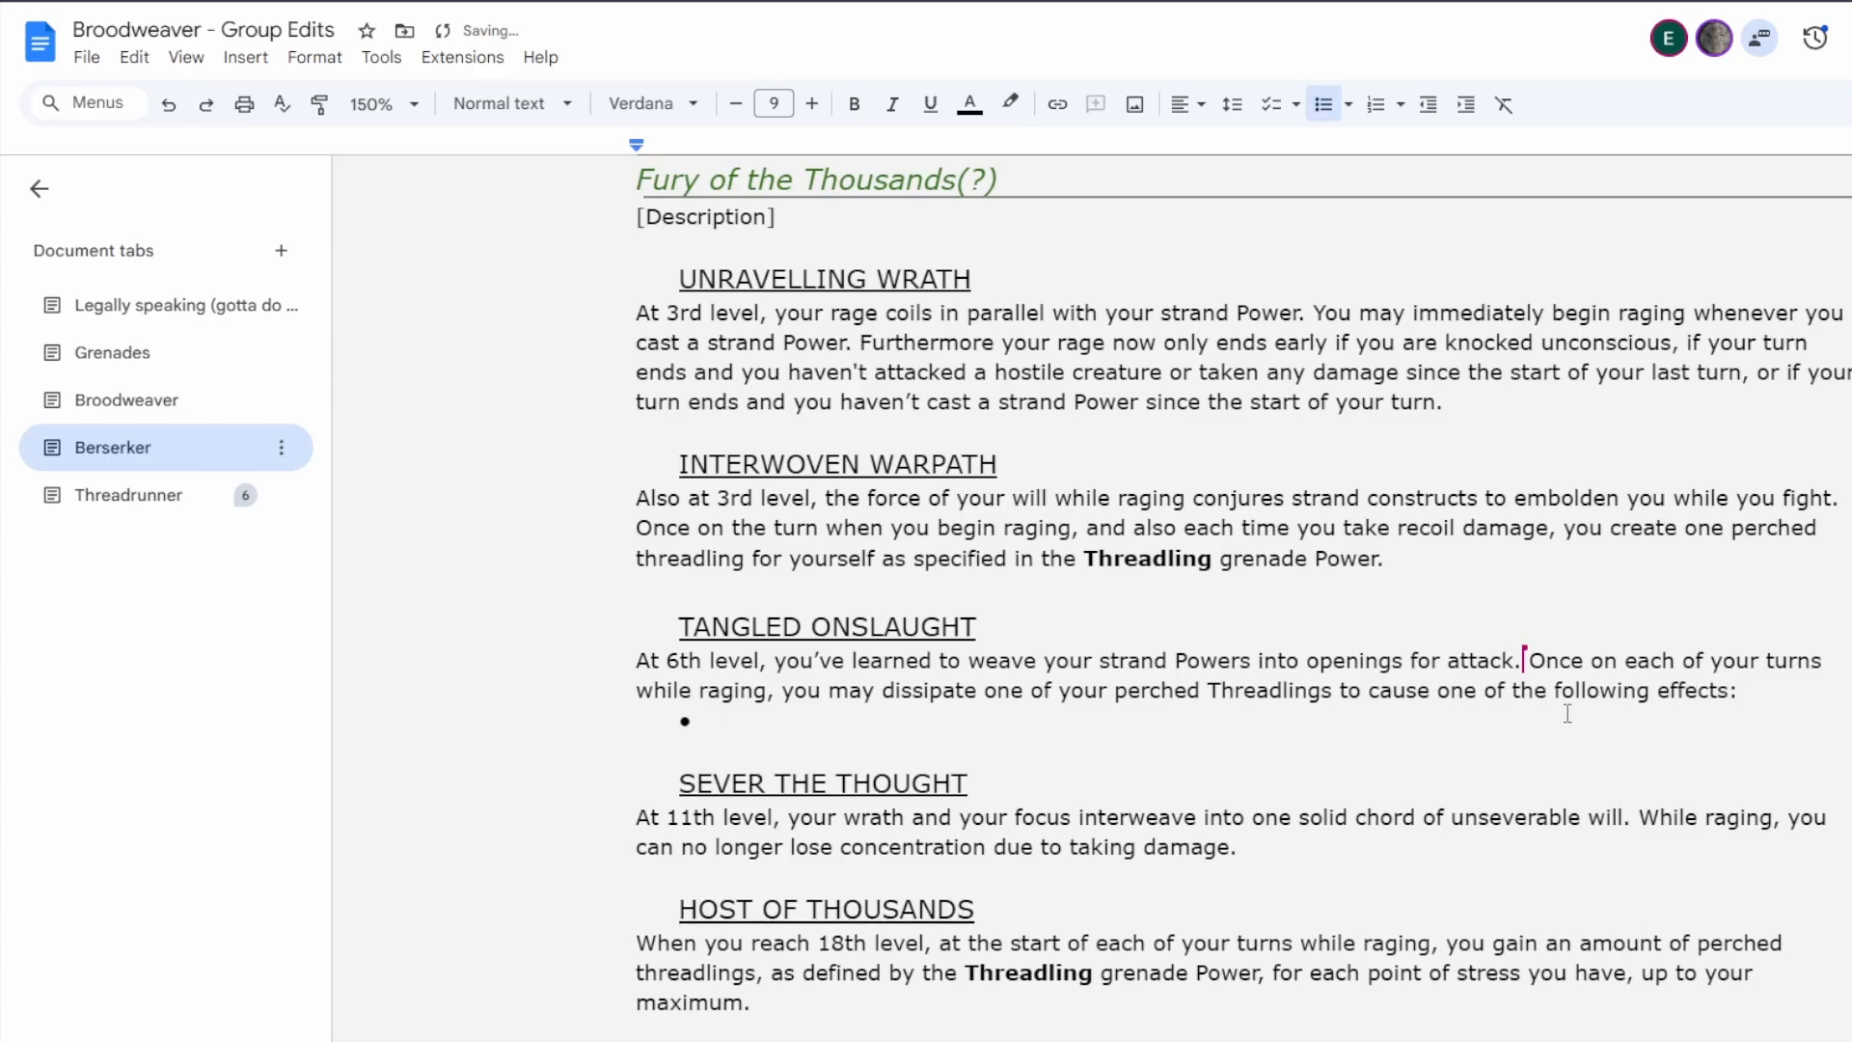
pyautogui.write('Gain Over')
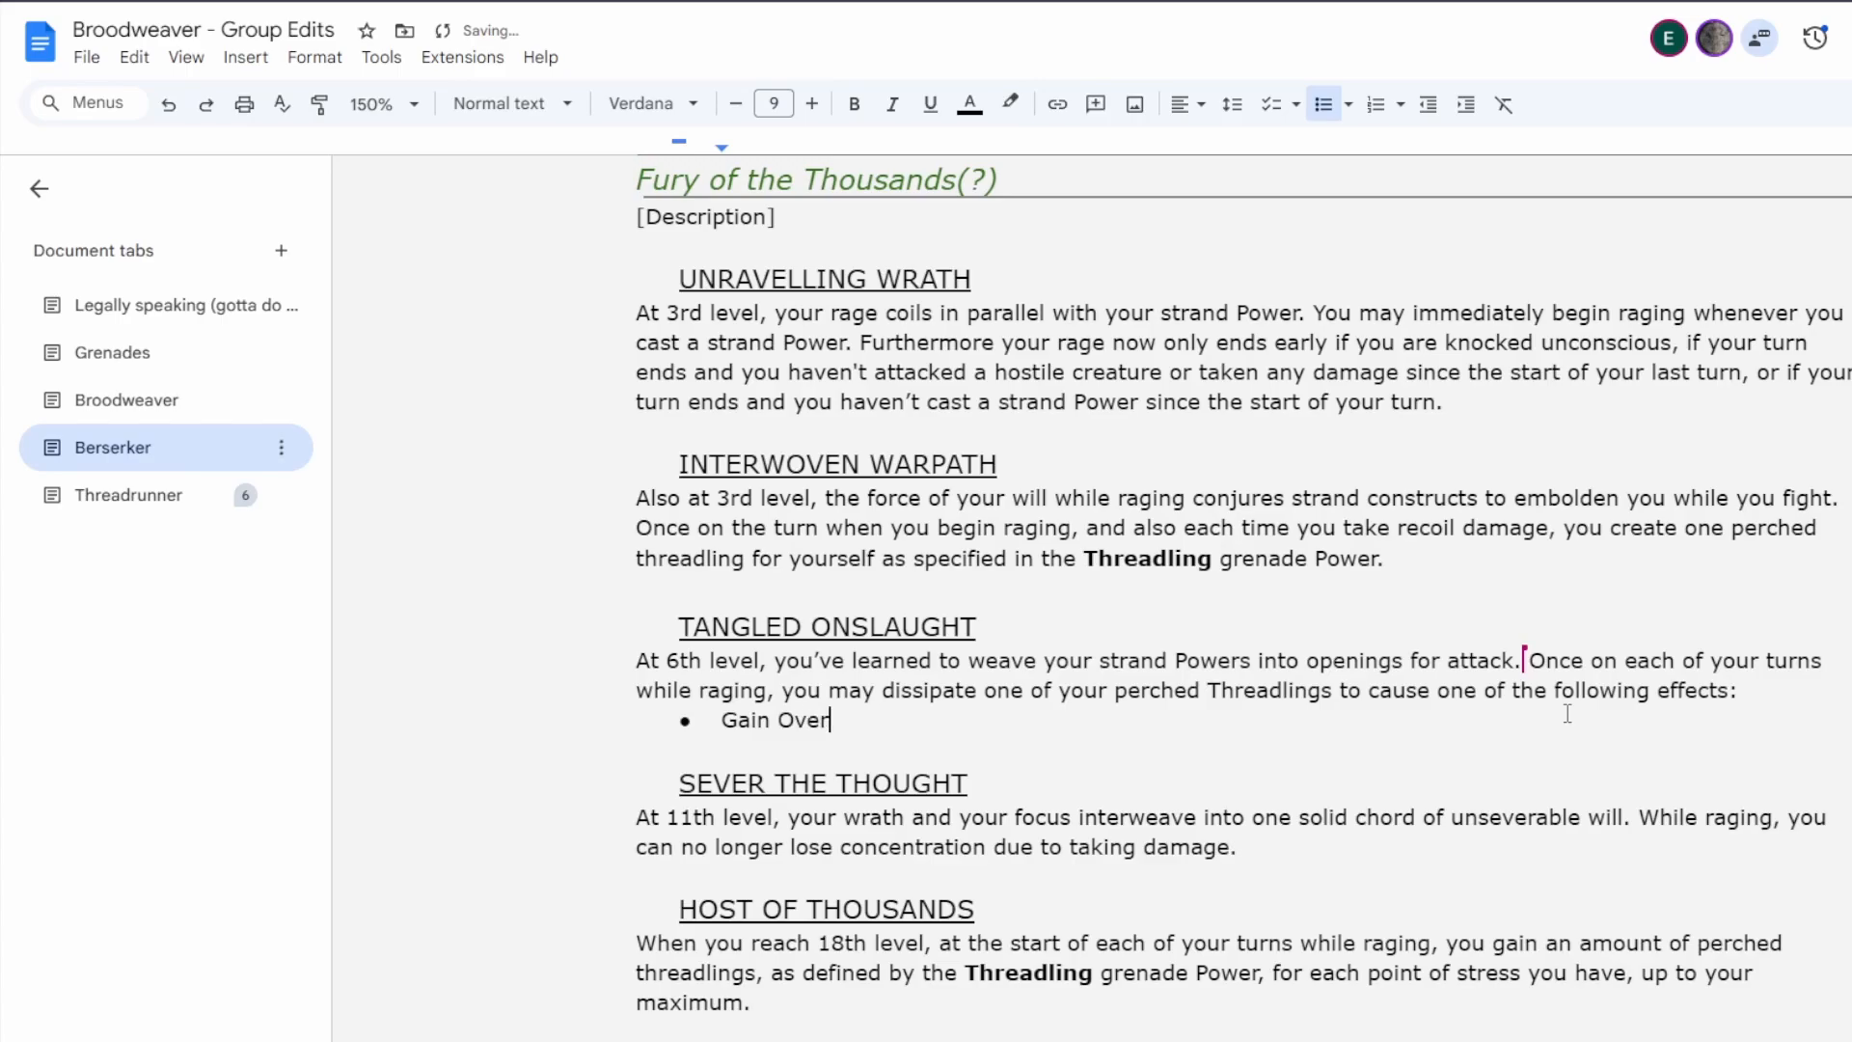
pyautogui.write('shields.')
pyautogui.press('Return')
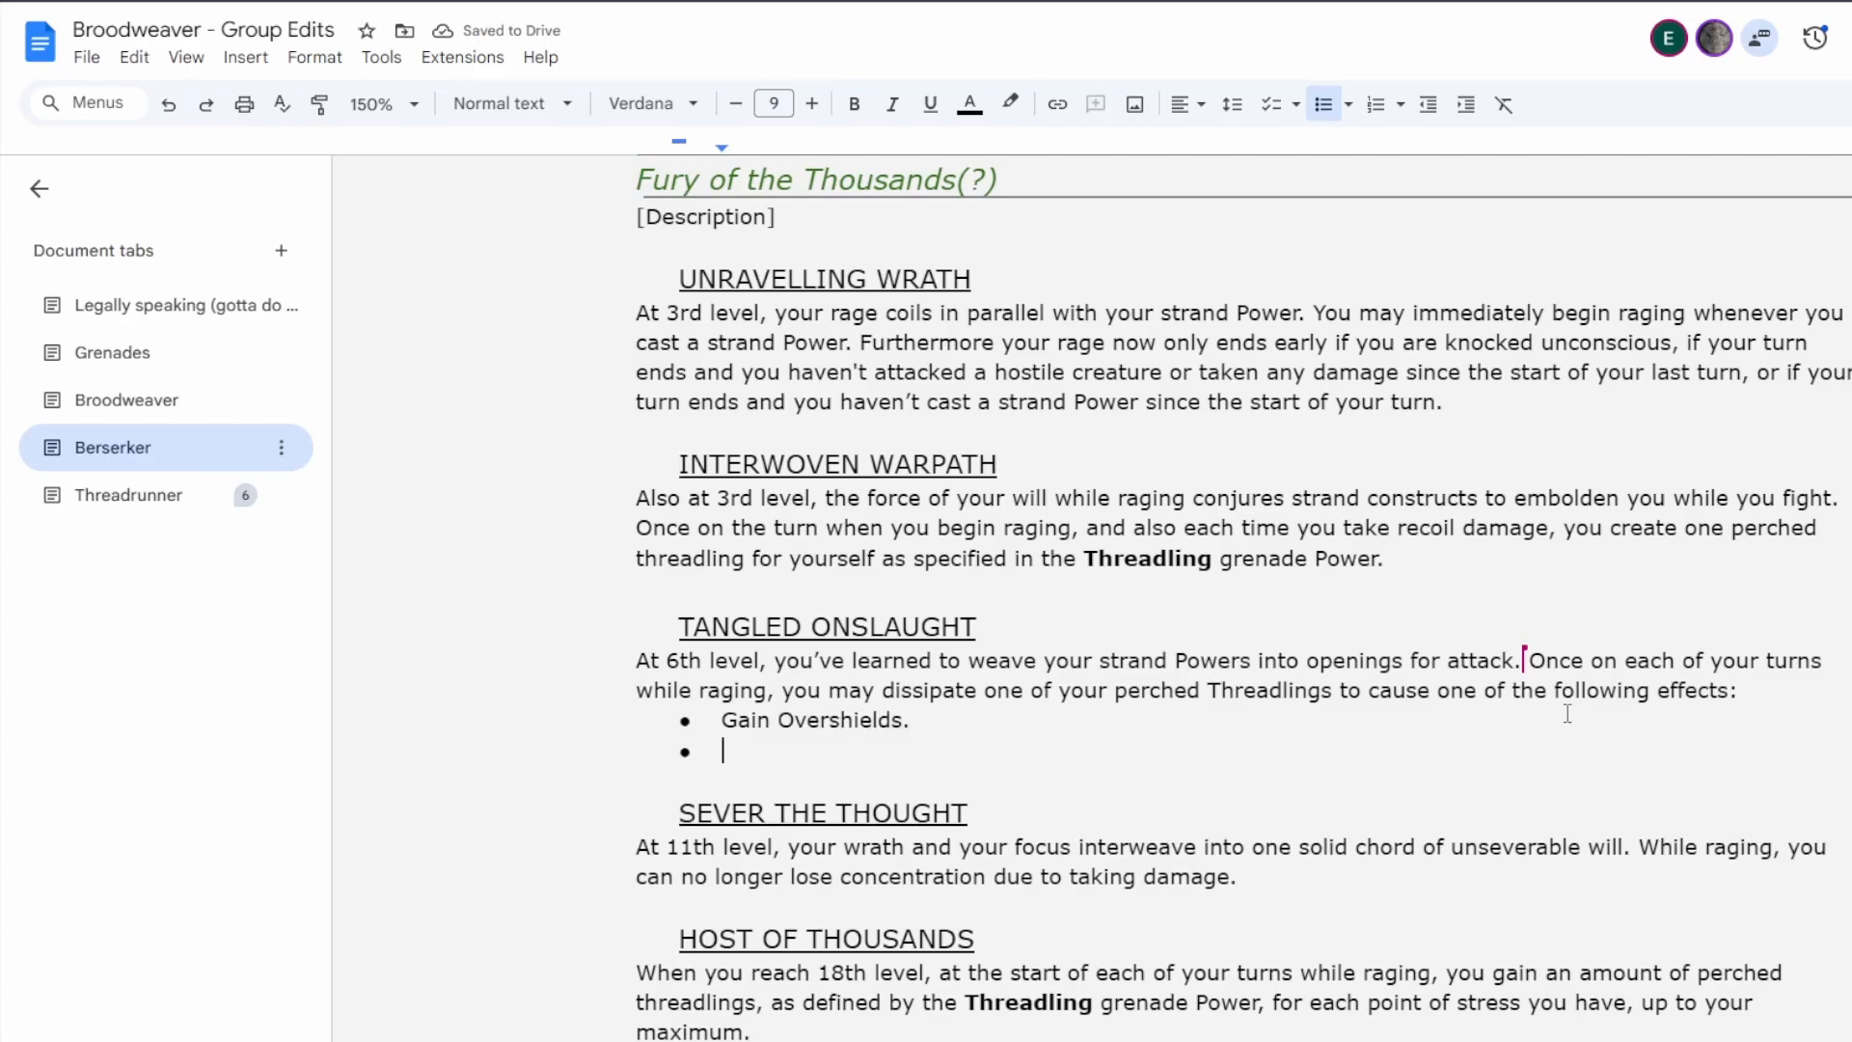
# Add the bullet "Gain 1 point of stress and make a weapon attack as a bonus action." and begin a third bullet with "Teleport".
pyautogui.write('Gain')
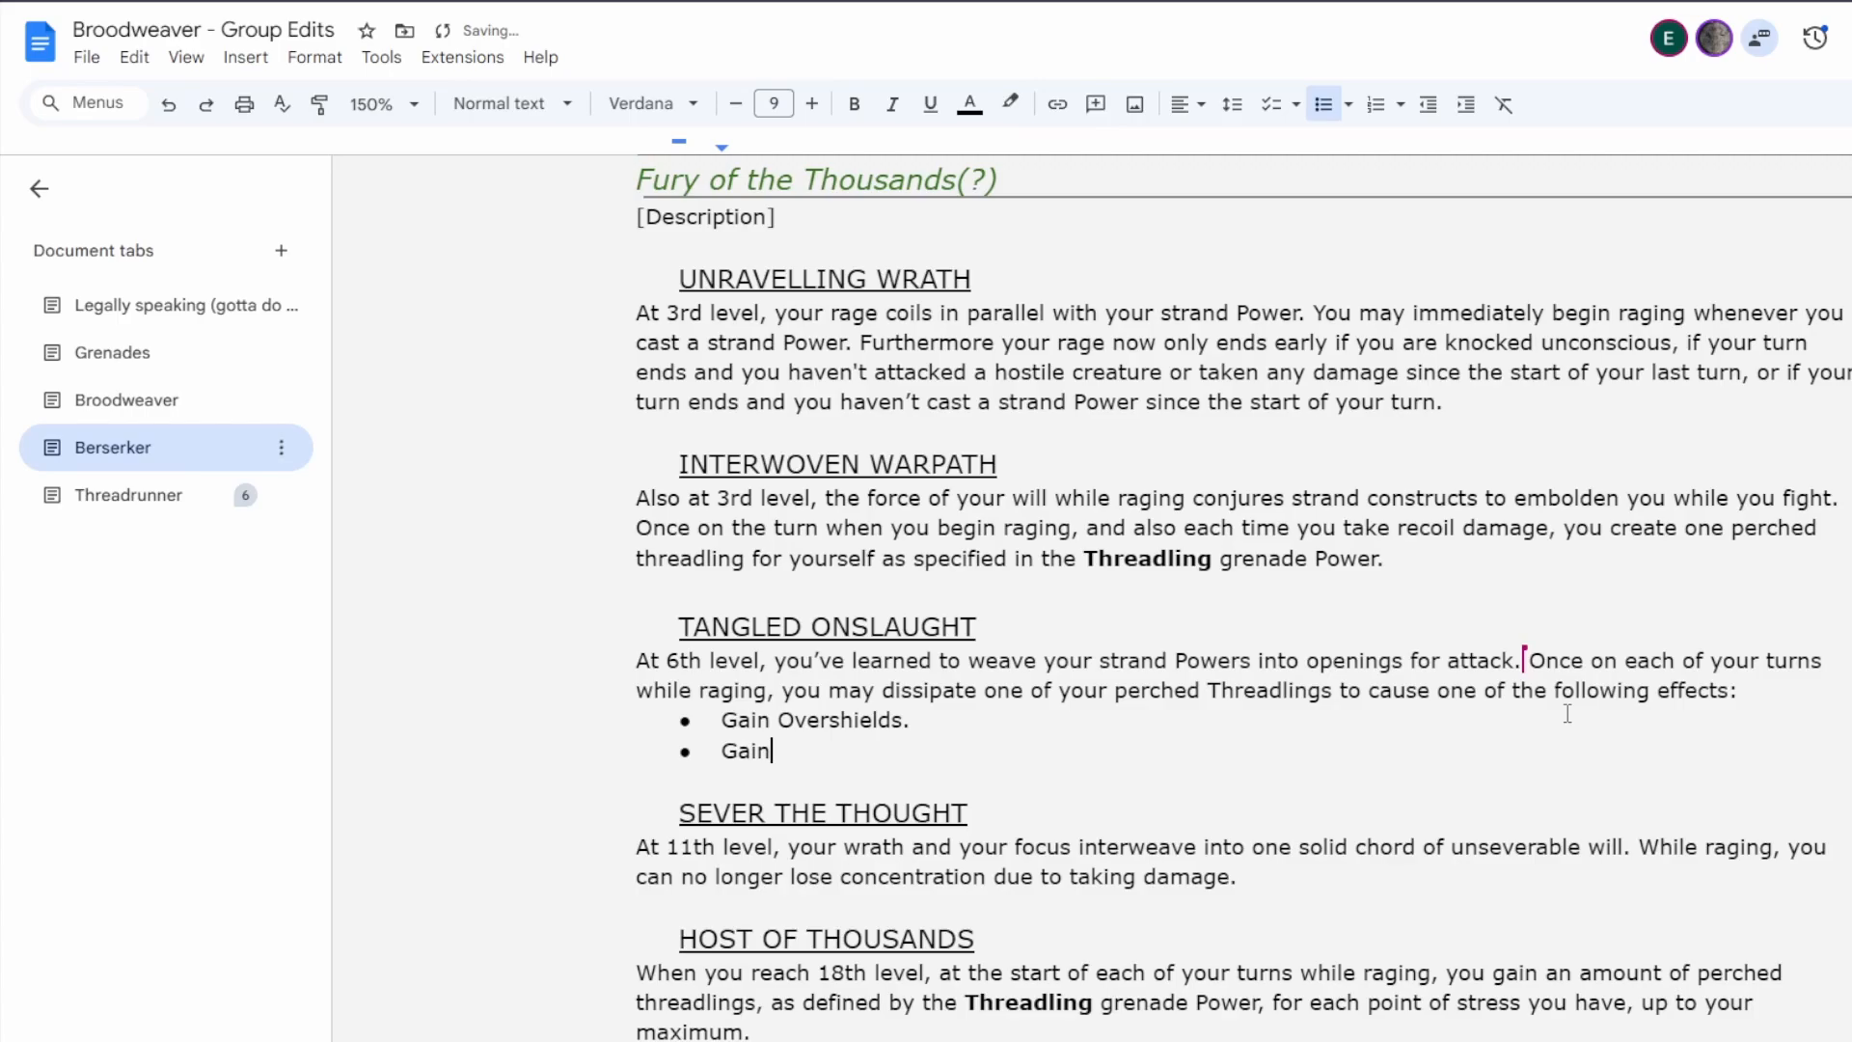
pyautogui.write(' 1 point of stress and ')
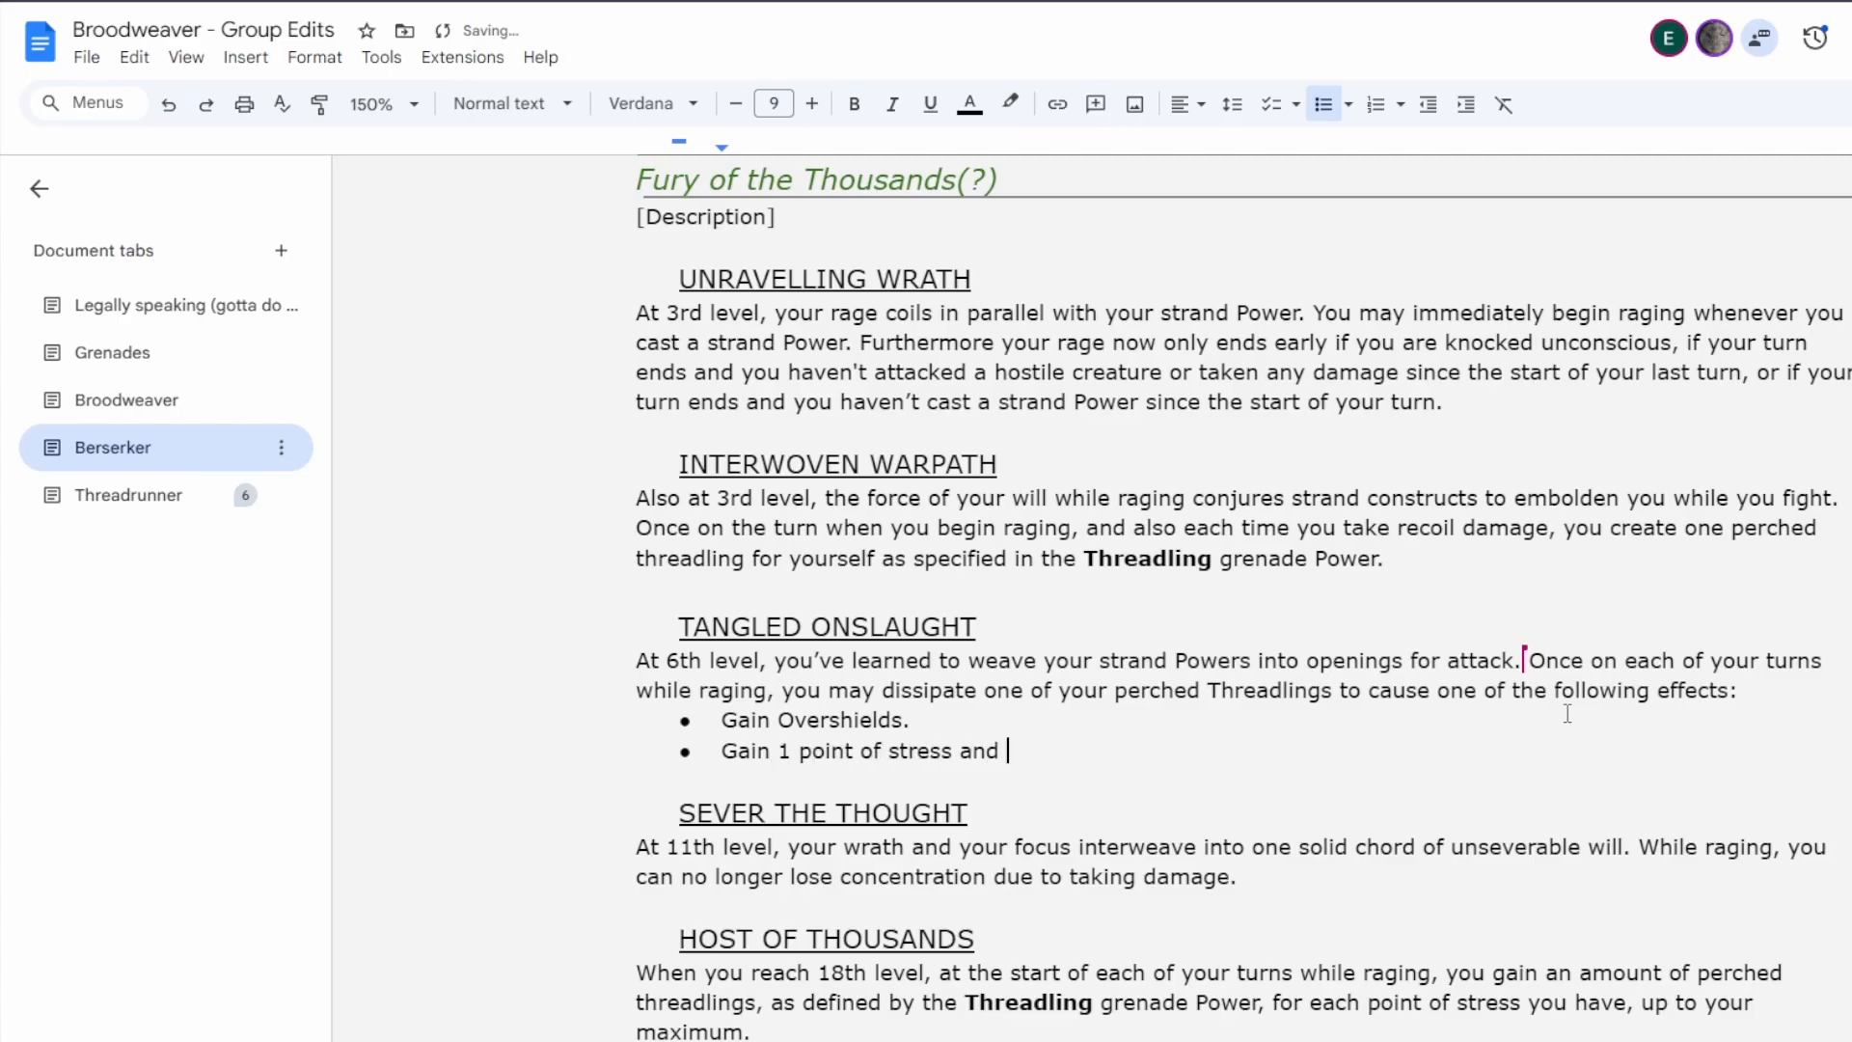
pyautogui.write('make a weapon attack as a bonus action.')
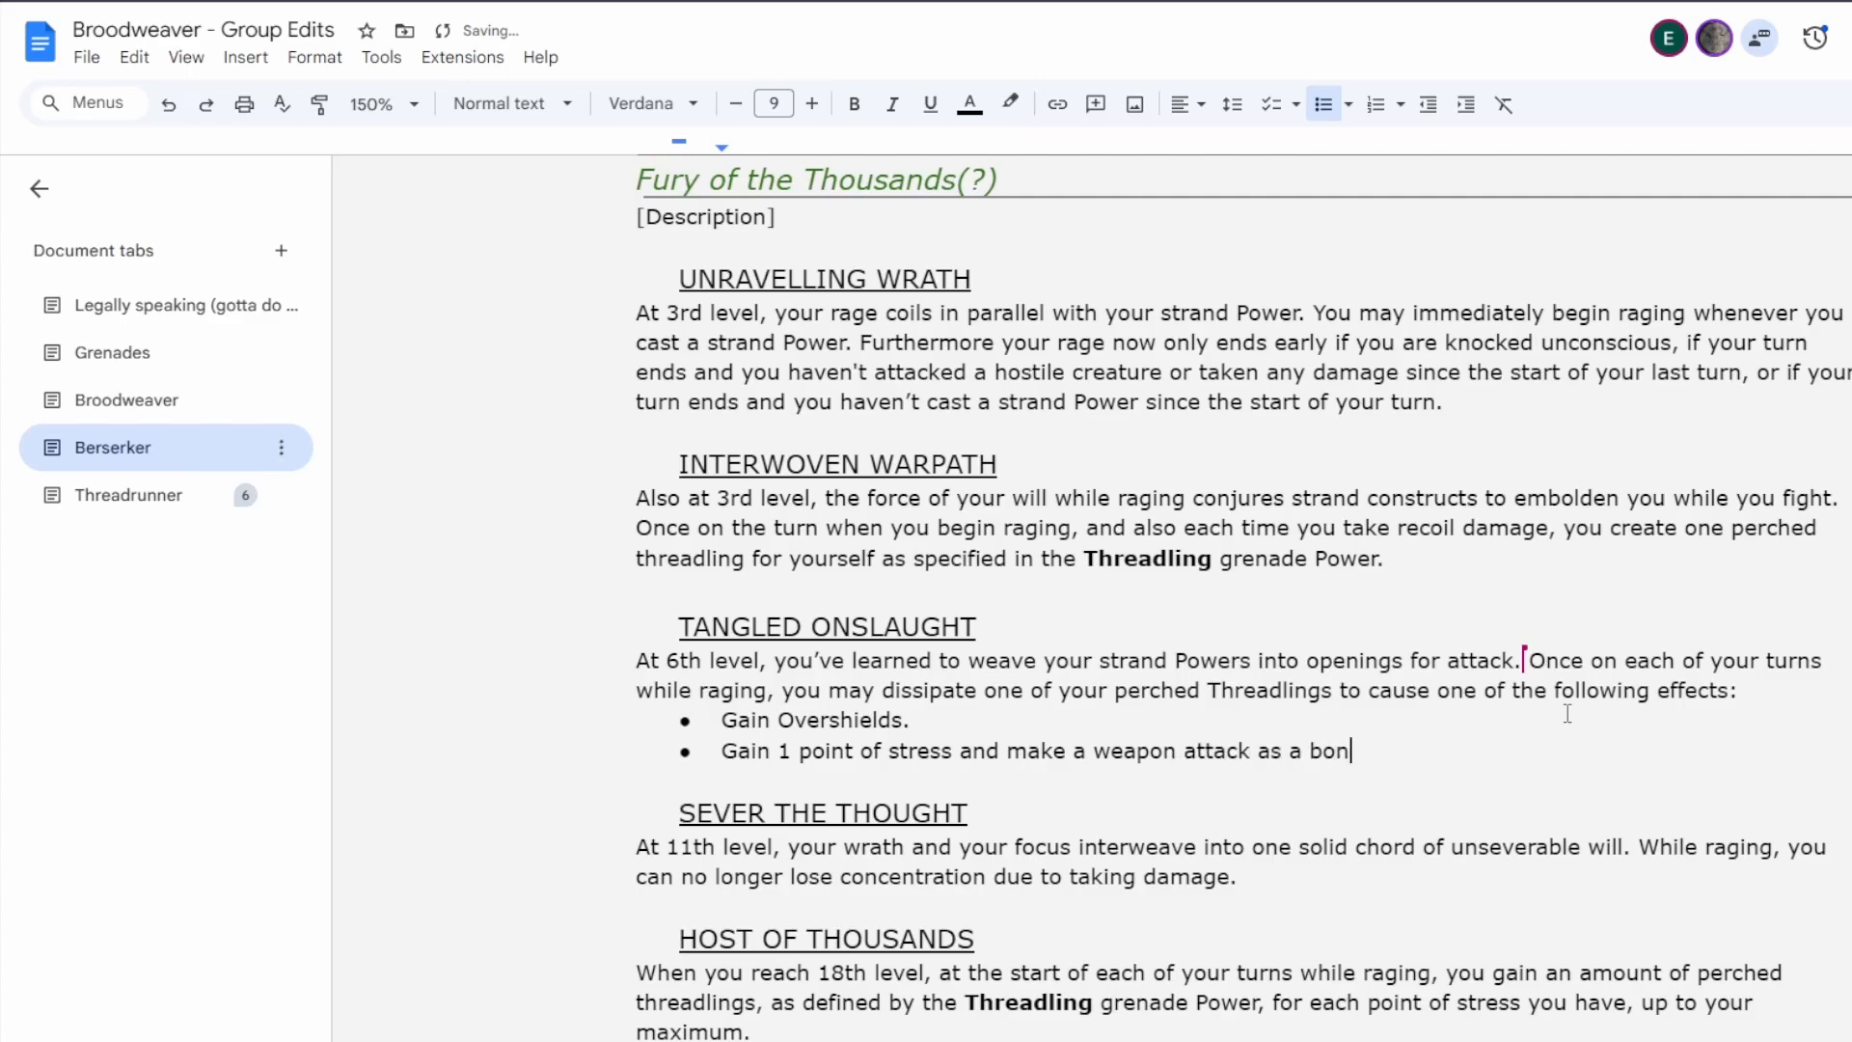
pyautogui.press('Return')
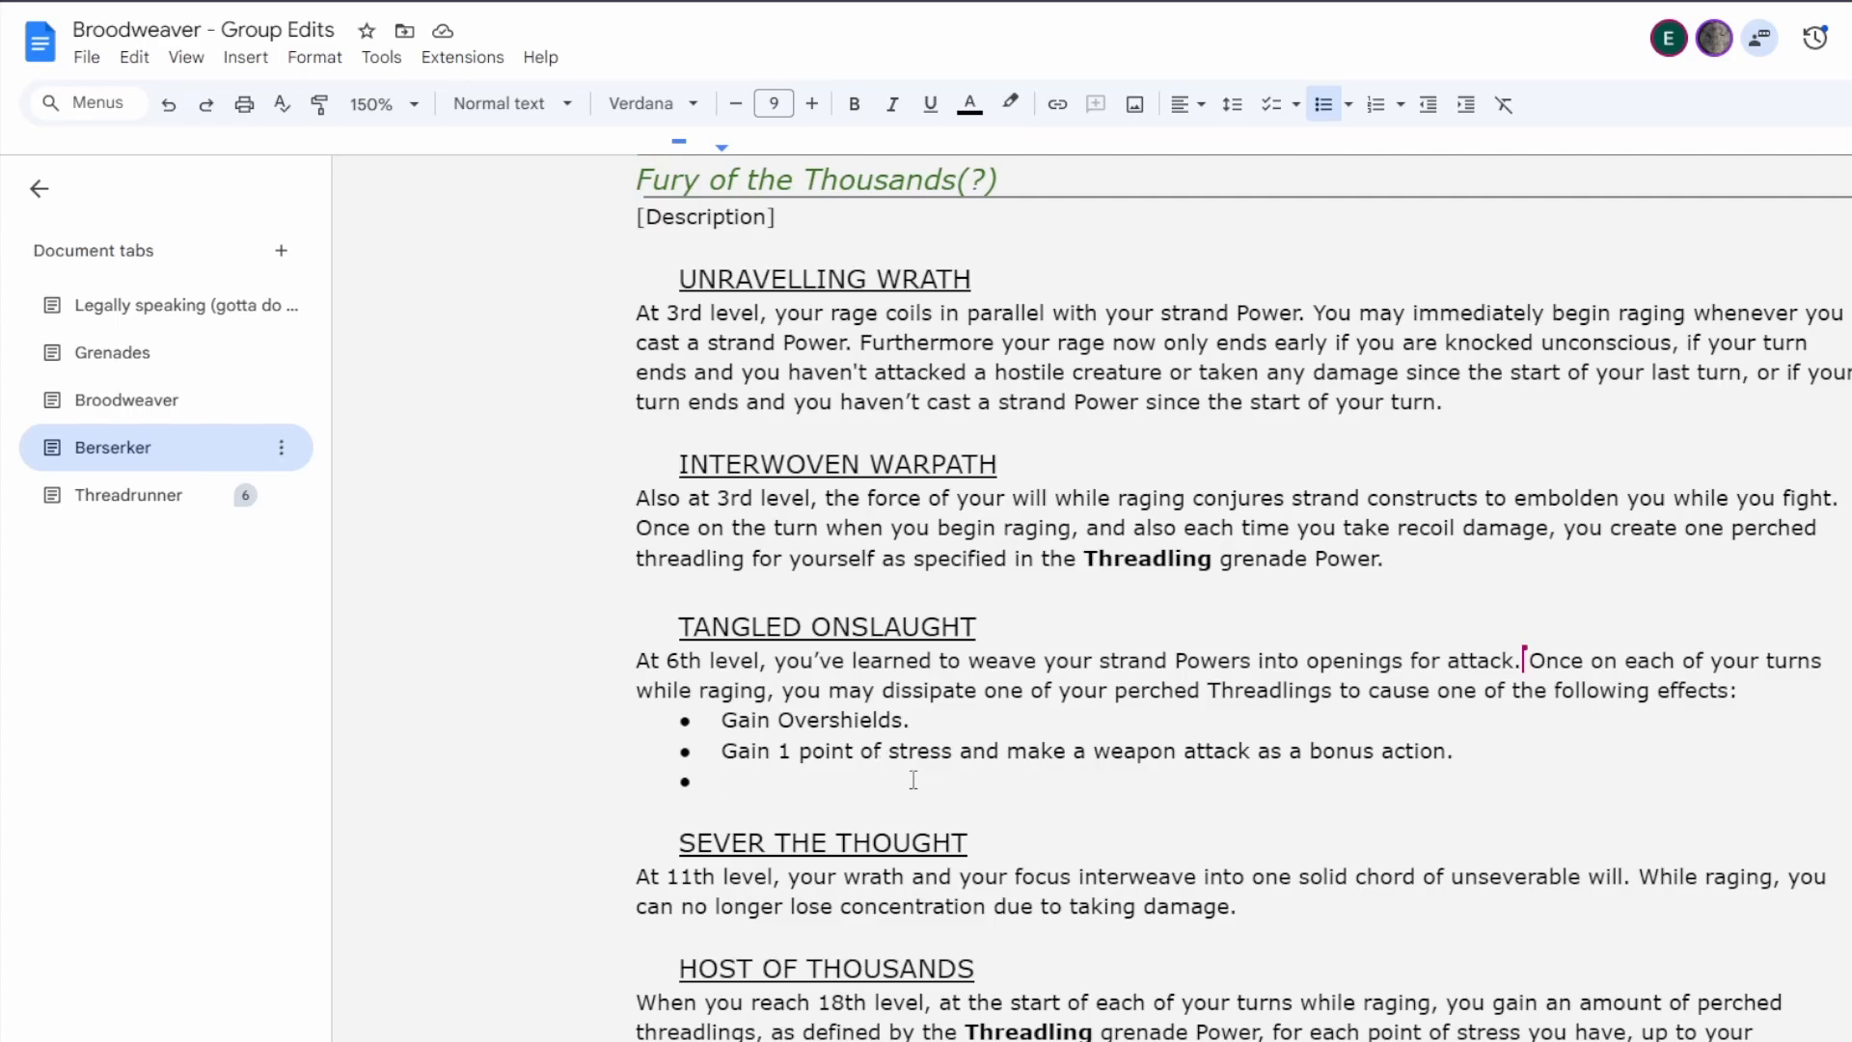
pyautogui.write('Teleport ')
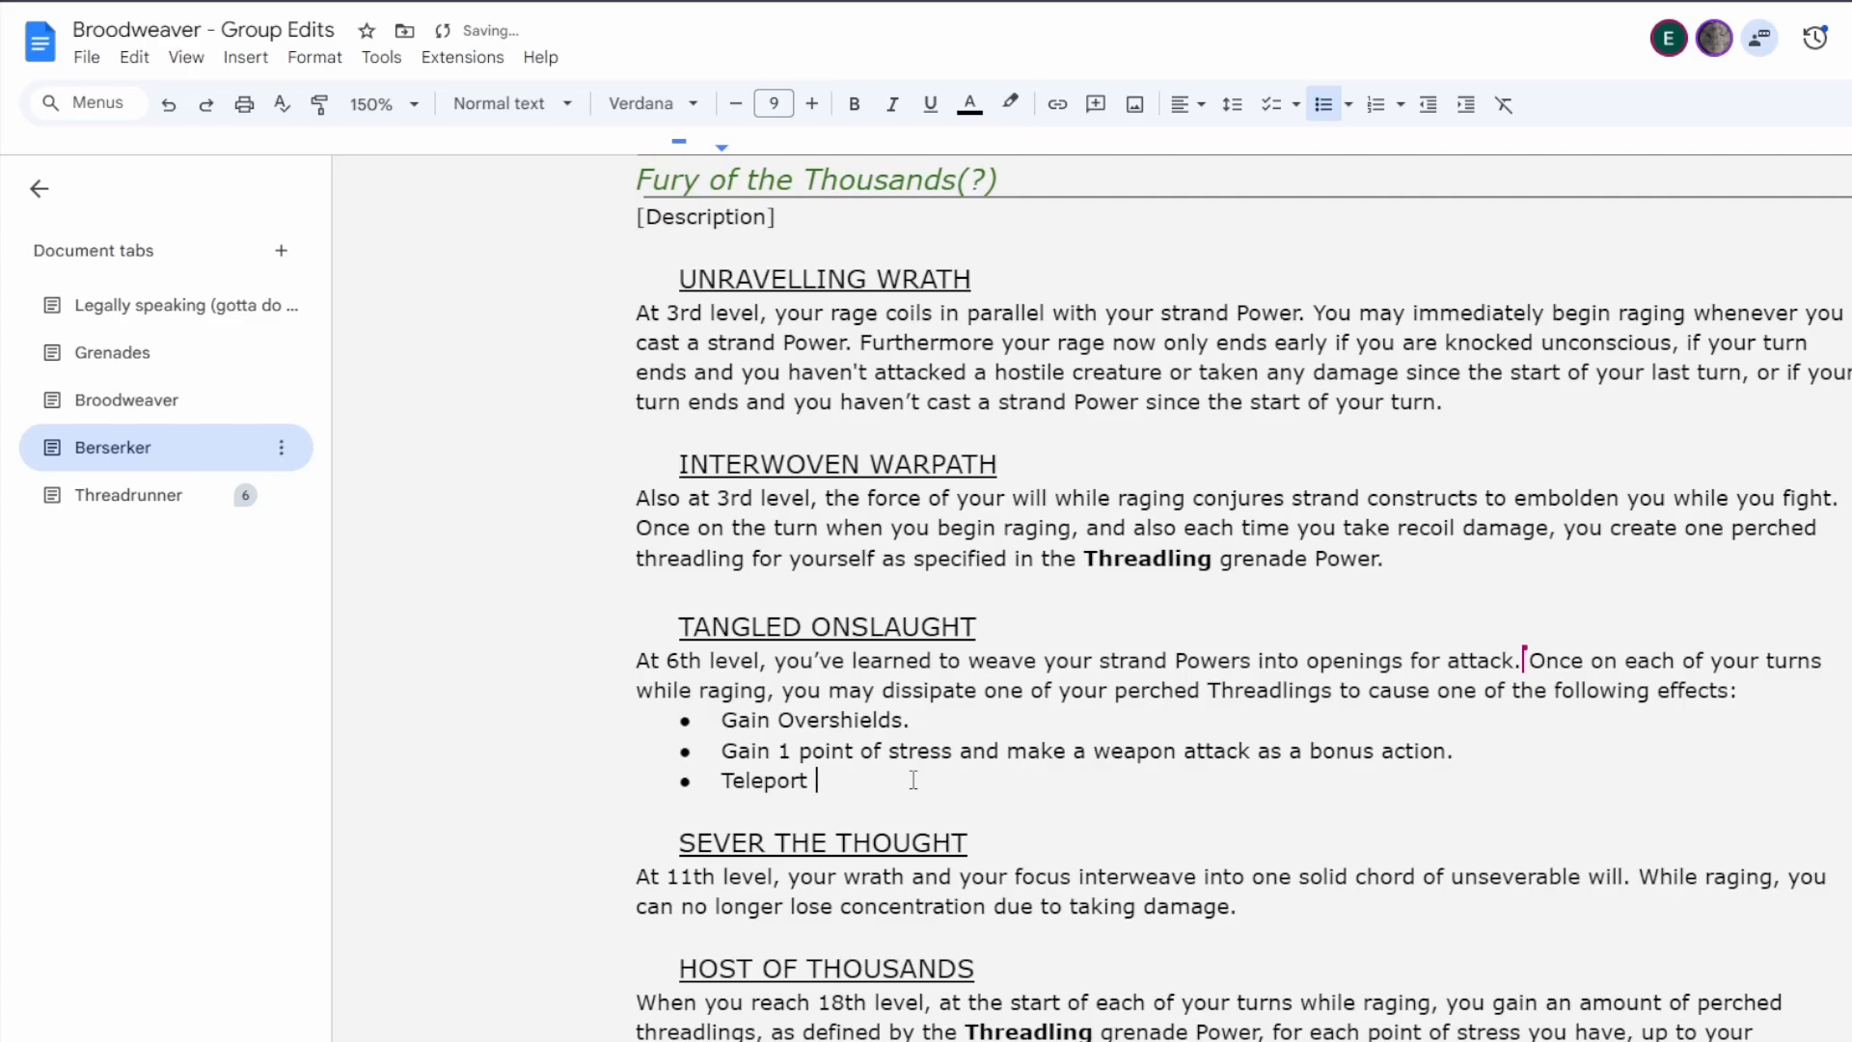
pyautogui.write('a distance equ')
pyautogui.press('BackSpace')
pyautogui.press('BackSpace')
pyautogui.press('BackSpace')
pyautogui.press('BackSpace')
pyautogui.press('BackSpace')
pyautogui.press('BackSpace')
pyautogui.press('BackSpace')
pyautogui.press('BackSpace')
pyautogui.press('BackSpace')
pyautogui.press('BackSpace')
pyautogui.press('BackSpace')
pyautogui.press('BackSpace')
pyautogui.press('BackSpace')
pyautogui.press('BackSpace')
pyautogui.write('up to')
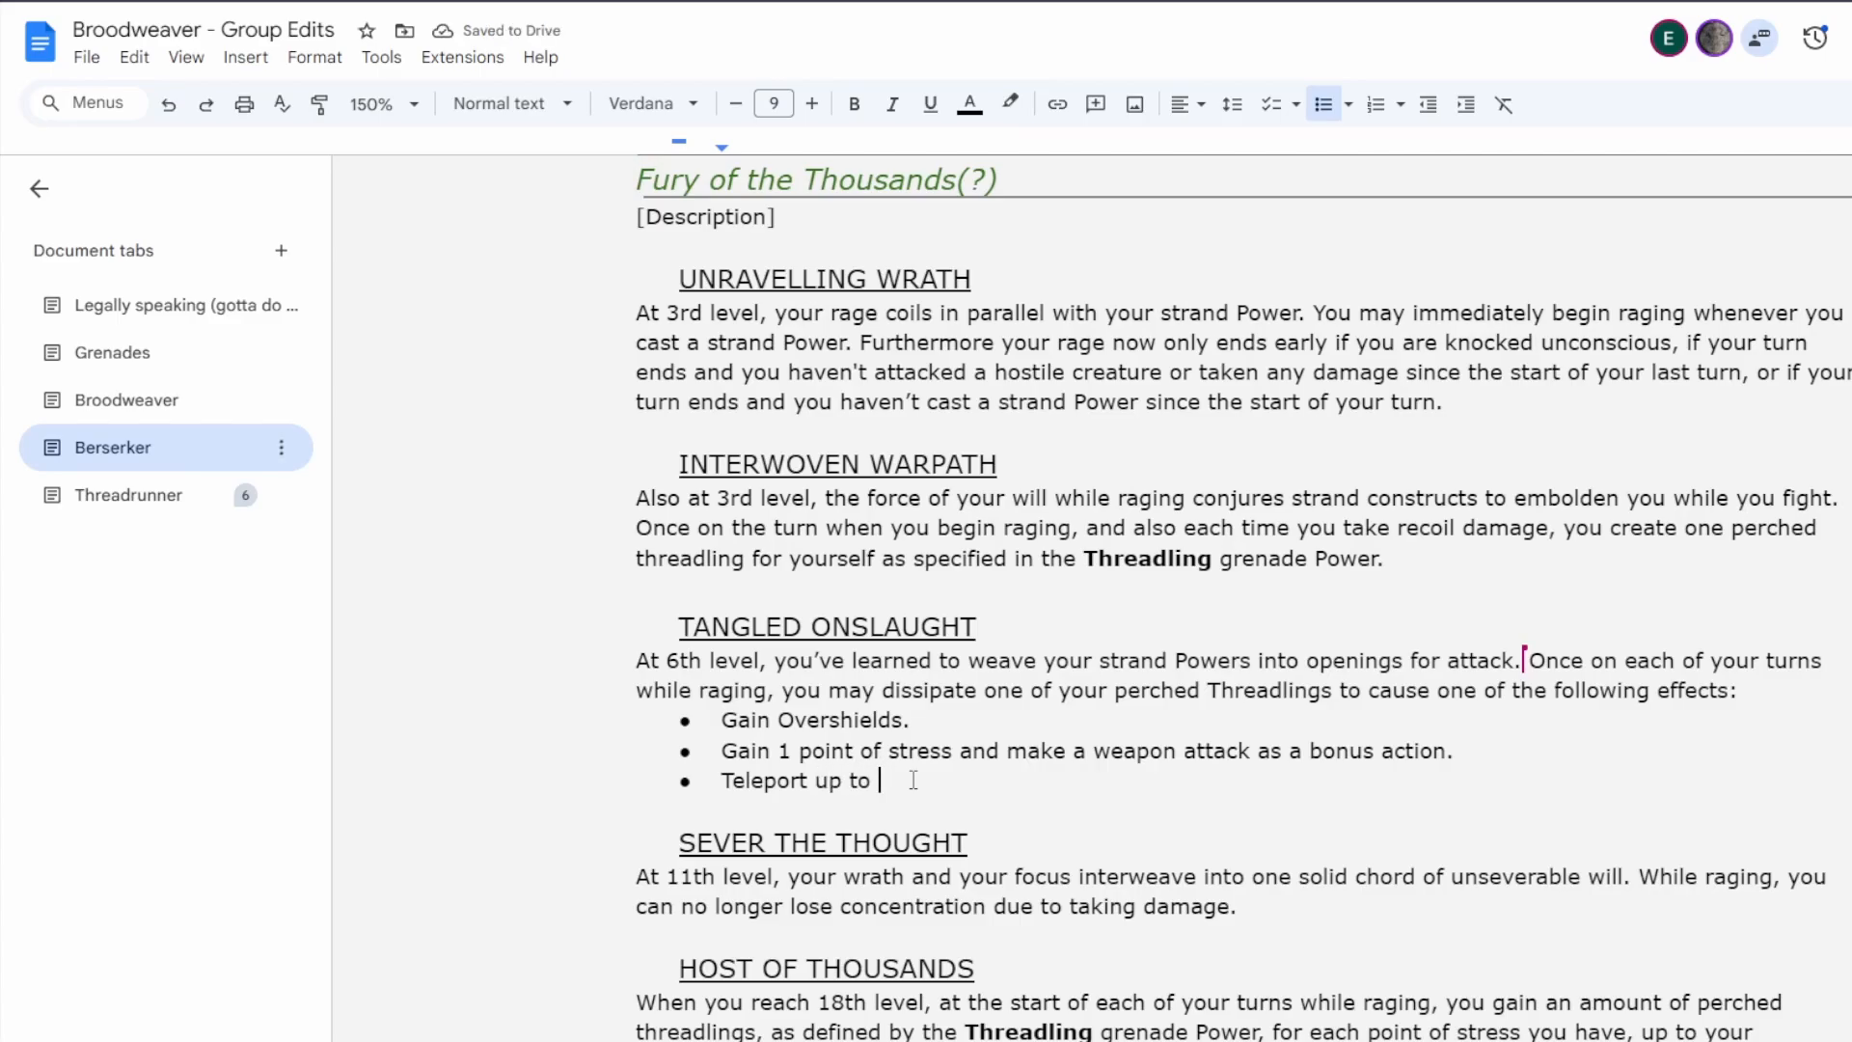
pyautogui.press('BackSpace')
pyautogui.press('BackSpace')
pyautogui.press('BackSpace')
pyautogui.press('BackSpace')
pyautogui.press('BackSpace')
pyautogui.press('BackSpace')
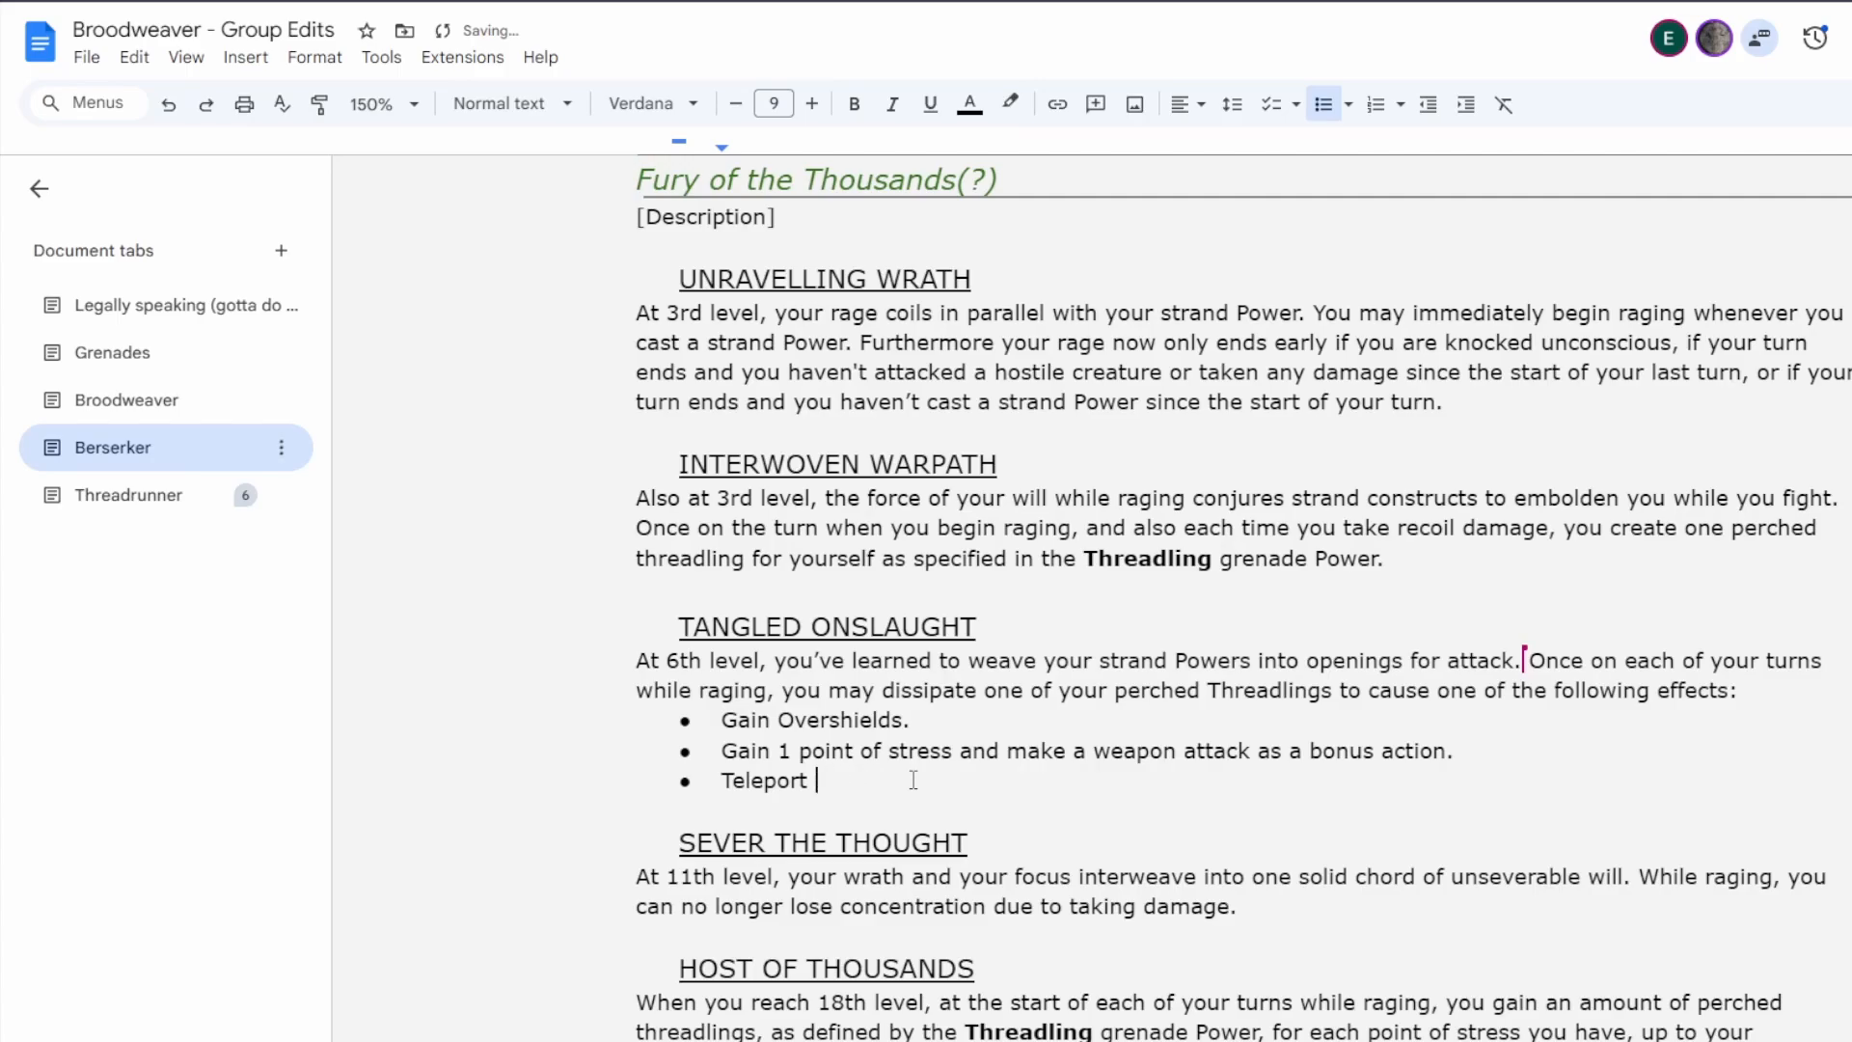
pyautogui.write('up to ')
pyautogui.write('5 times yo')
pyautogui.write('u')
pyautogui.press('BackSpace')
pyautogui.press('BackSpace')
pyautogui.press('BackSpace')
pyautogui.press('BackSpace')
pyautogui.press('BackSpace')
pyautogui.press('BackSpace')
pyautogui.press('BackSpace')
pyautogui.press('BackSpace')
pyautogui.press('BackSpace')
pyautogui.press('BackSpace')
pyautogui.press('BackSpace')
pyautogui.press('BackSpace')
pyautogui.press('BackSpace')
pyautogui.press('BackSpace')
pyautogui.press('BackSpace')
pyautogui.press('BackSpace')
pyautogui.press('BackSpace')
pyautogui.press('BackSpace')
# Continue the Teleport bullet with "to an unoccupied space you can see".
pyautogui.write('to an unoccupied space ')
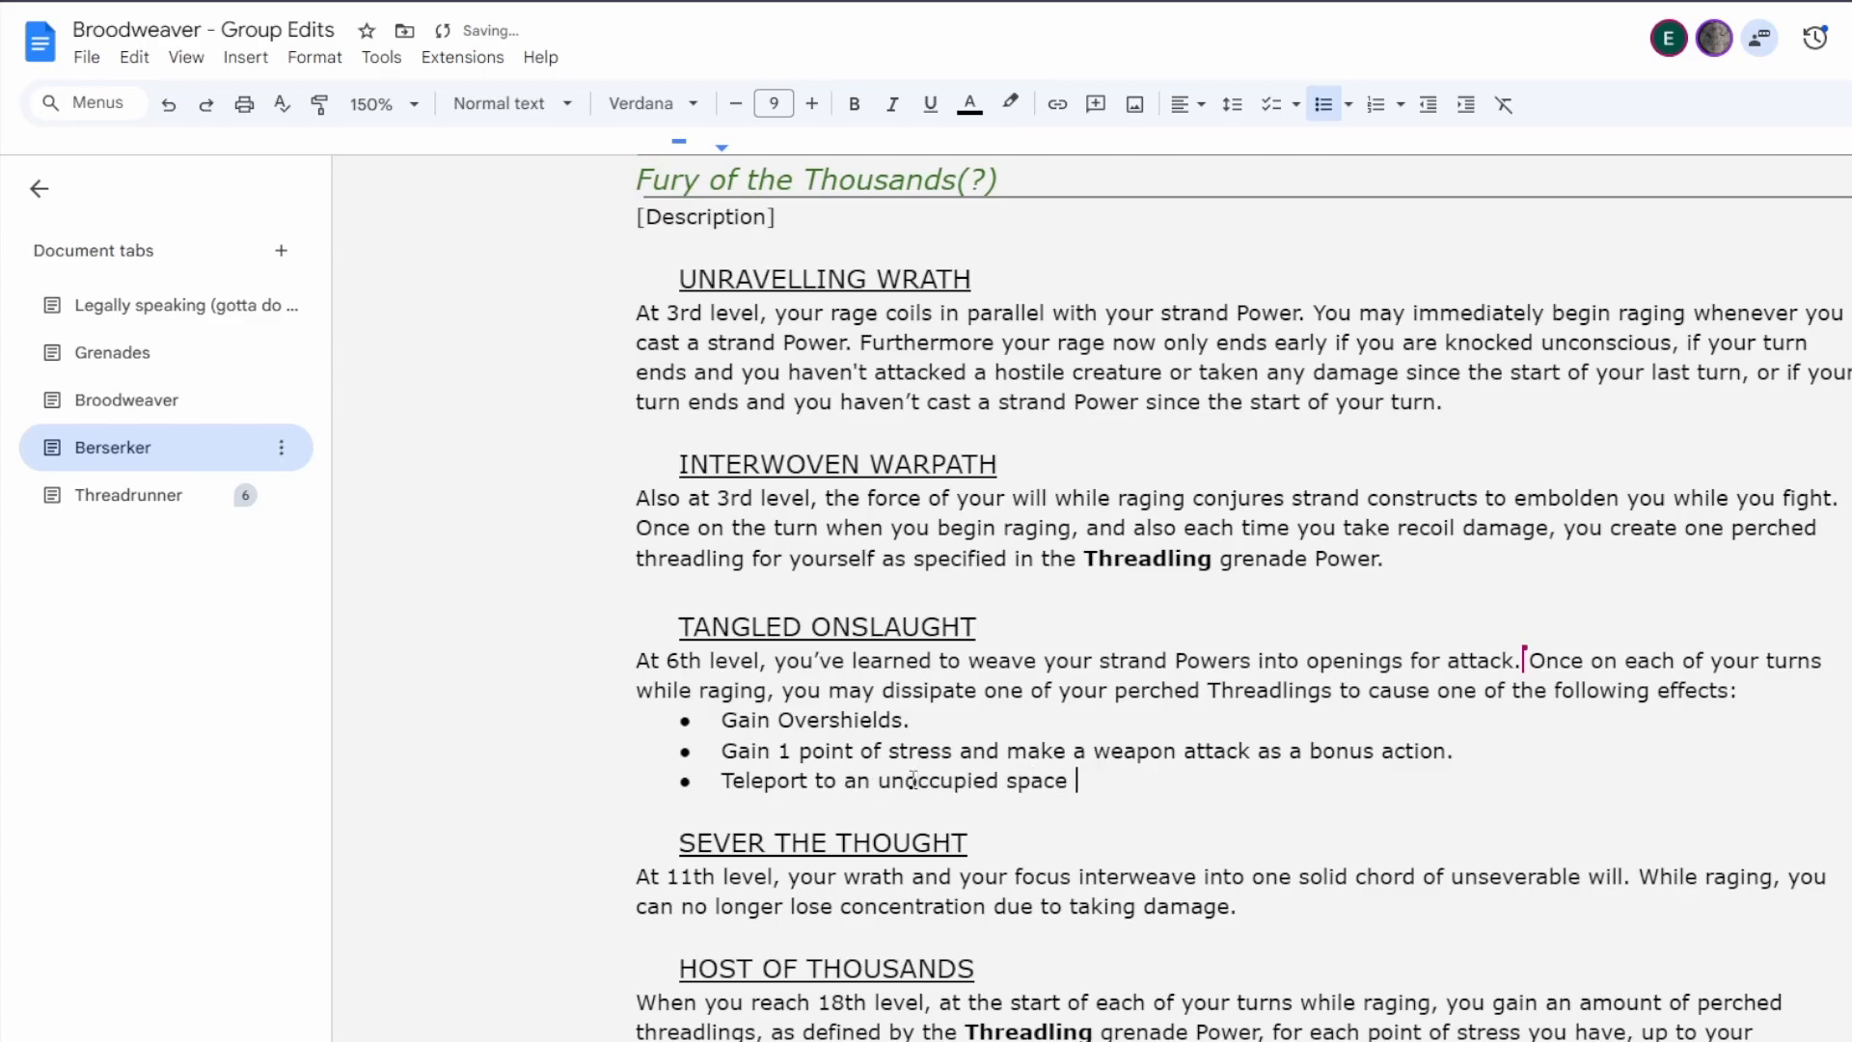
pyautogui.write('you can see within')
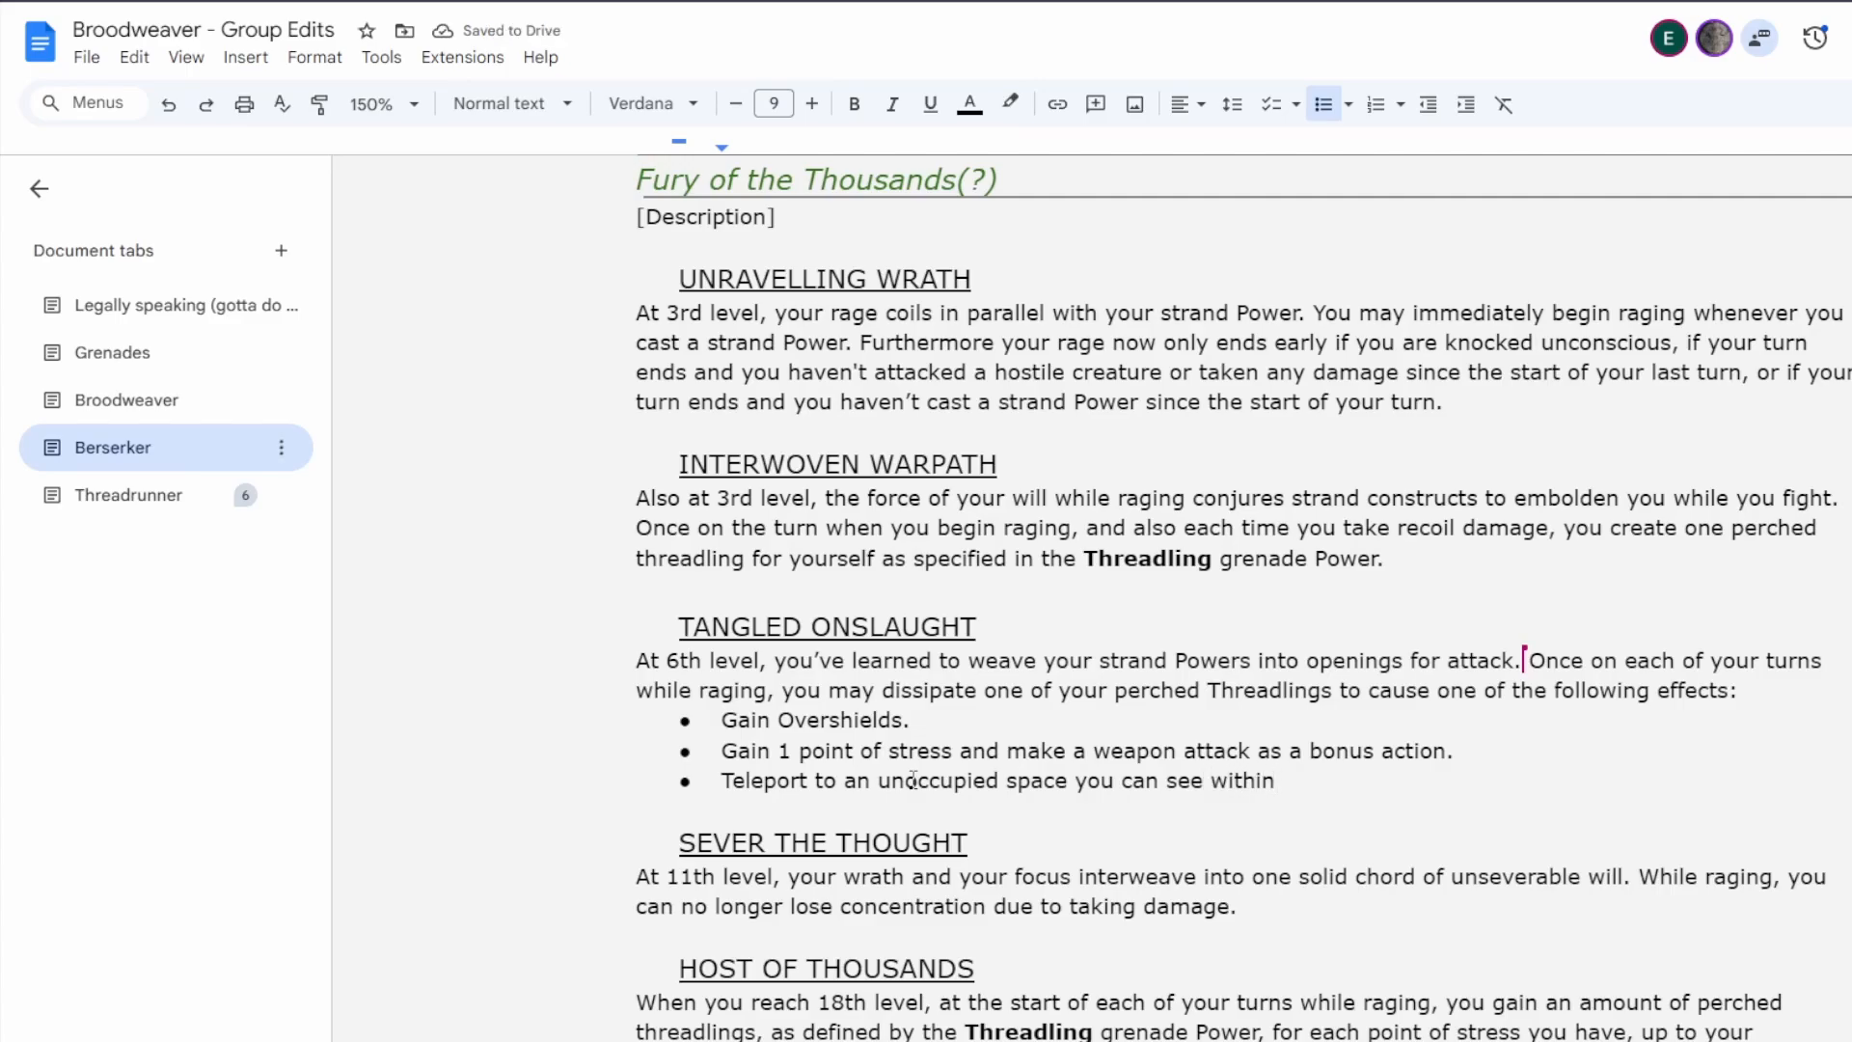
pyautogui.press('BackSpace')
pyautogui.press('BackSpace')
pyautogui.press('BackSpace')
pyautogui.press('BackSpace')
pyautogui.press('BackSpace')
# Finish the Teleport bullet with "(range = 5 times your proficiency bonus).", writing the multiplier as a numeral.
pyautogui.press('BackSpace')
pyautogui.write('(rn')
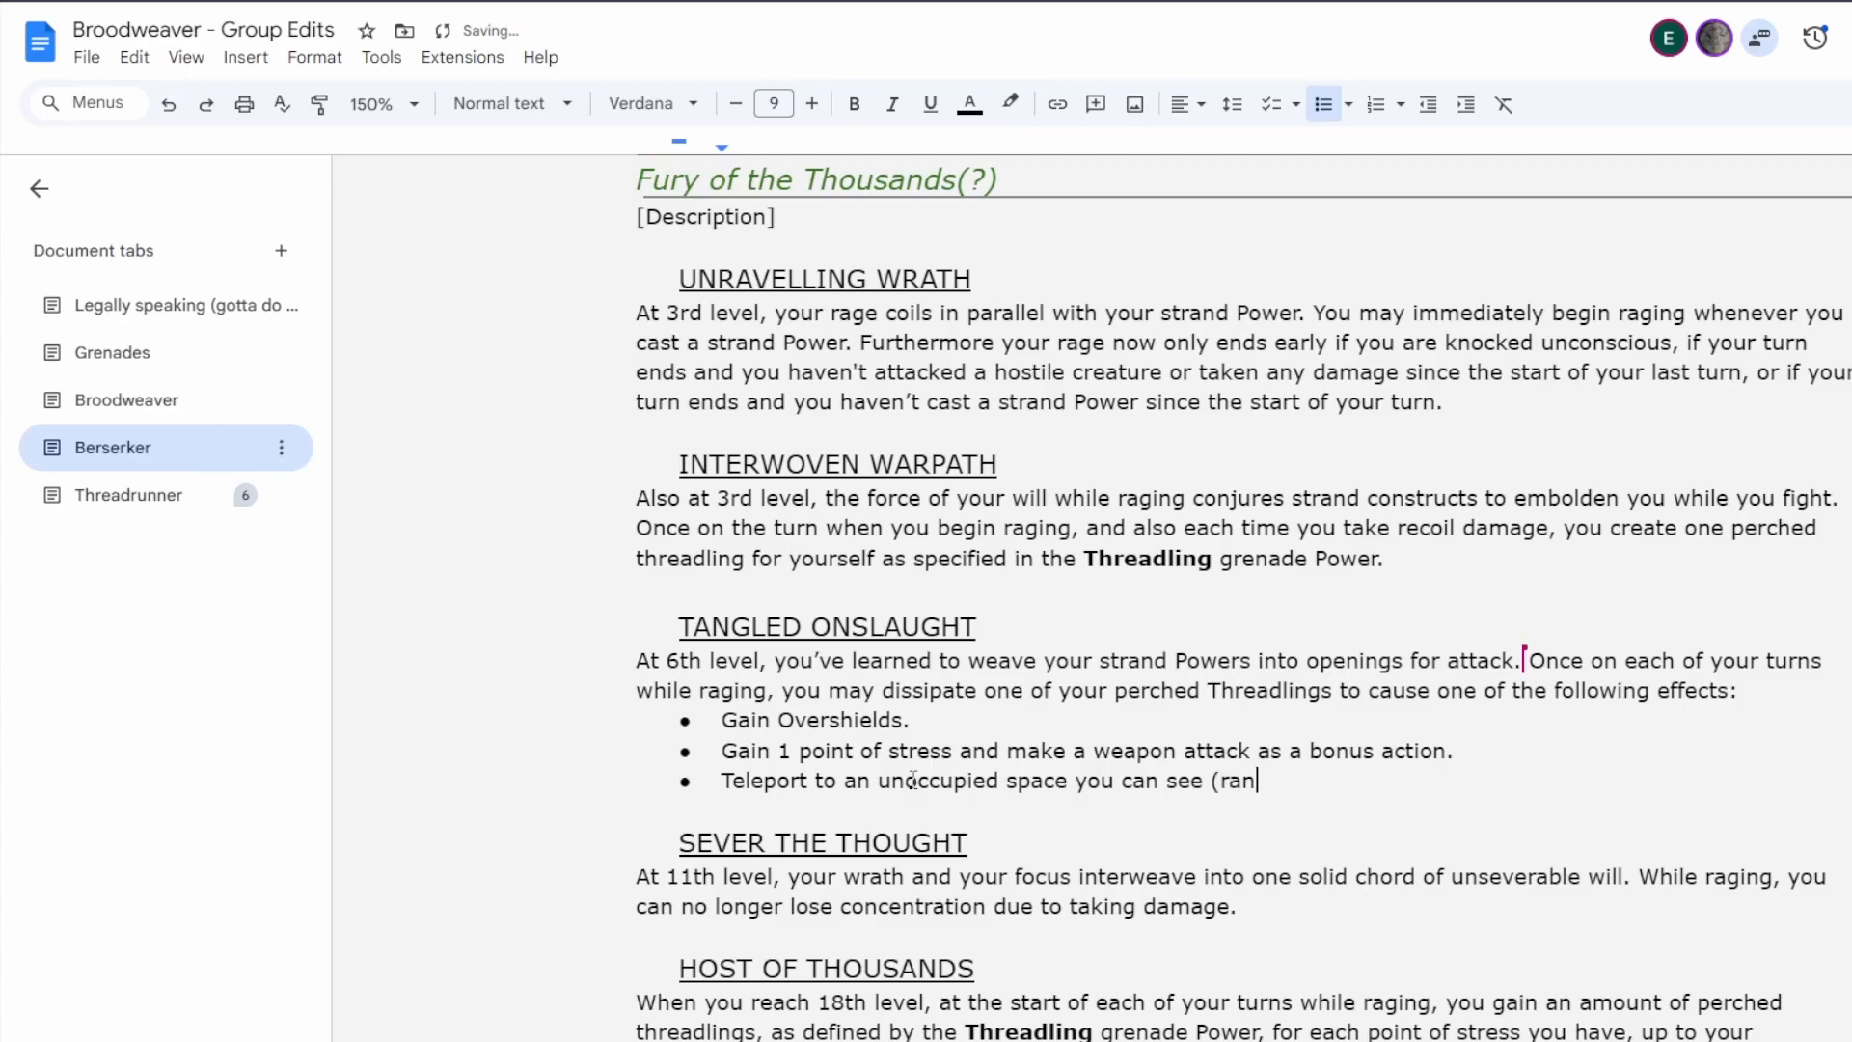
pyautogui.press('BackSpace')
pyautogui.press('BackSpace')
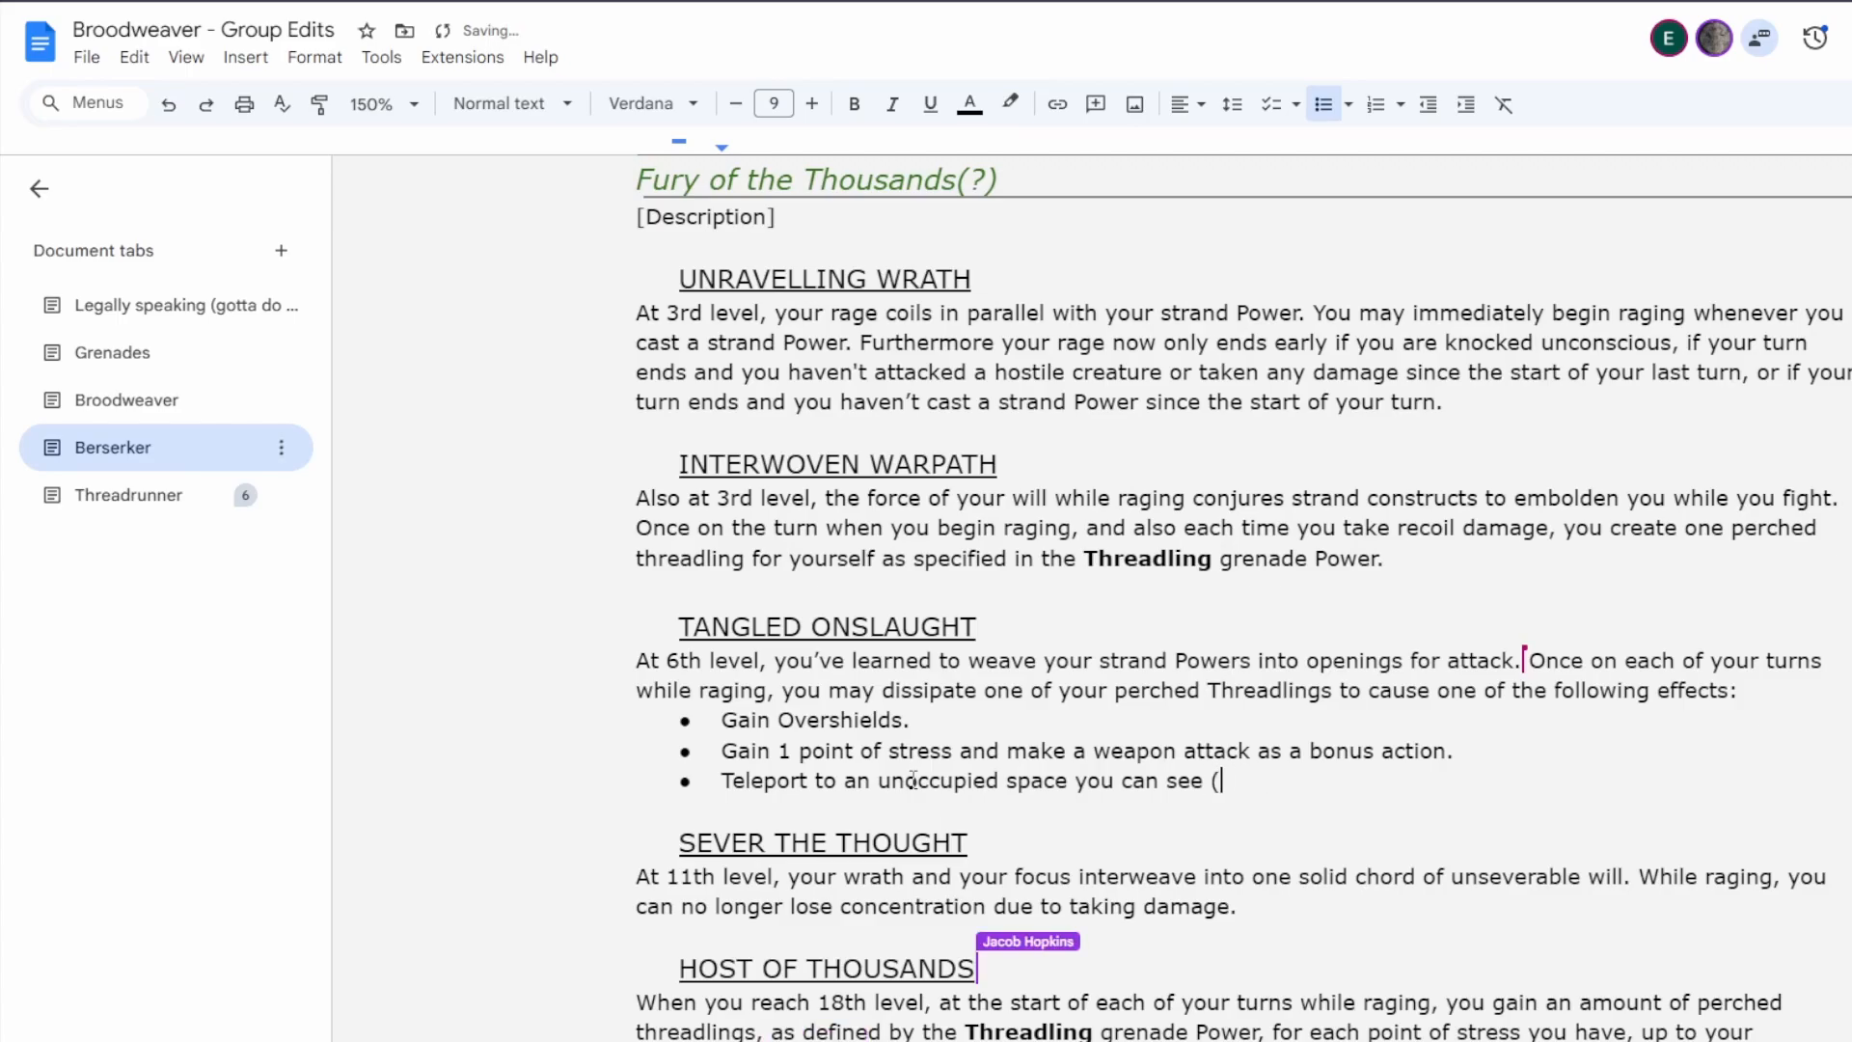
pyautogui.write('range = five time')
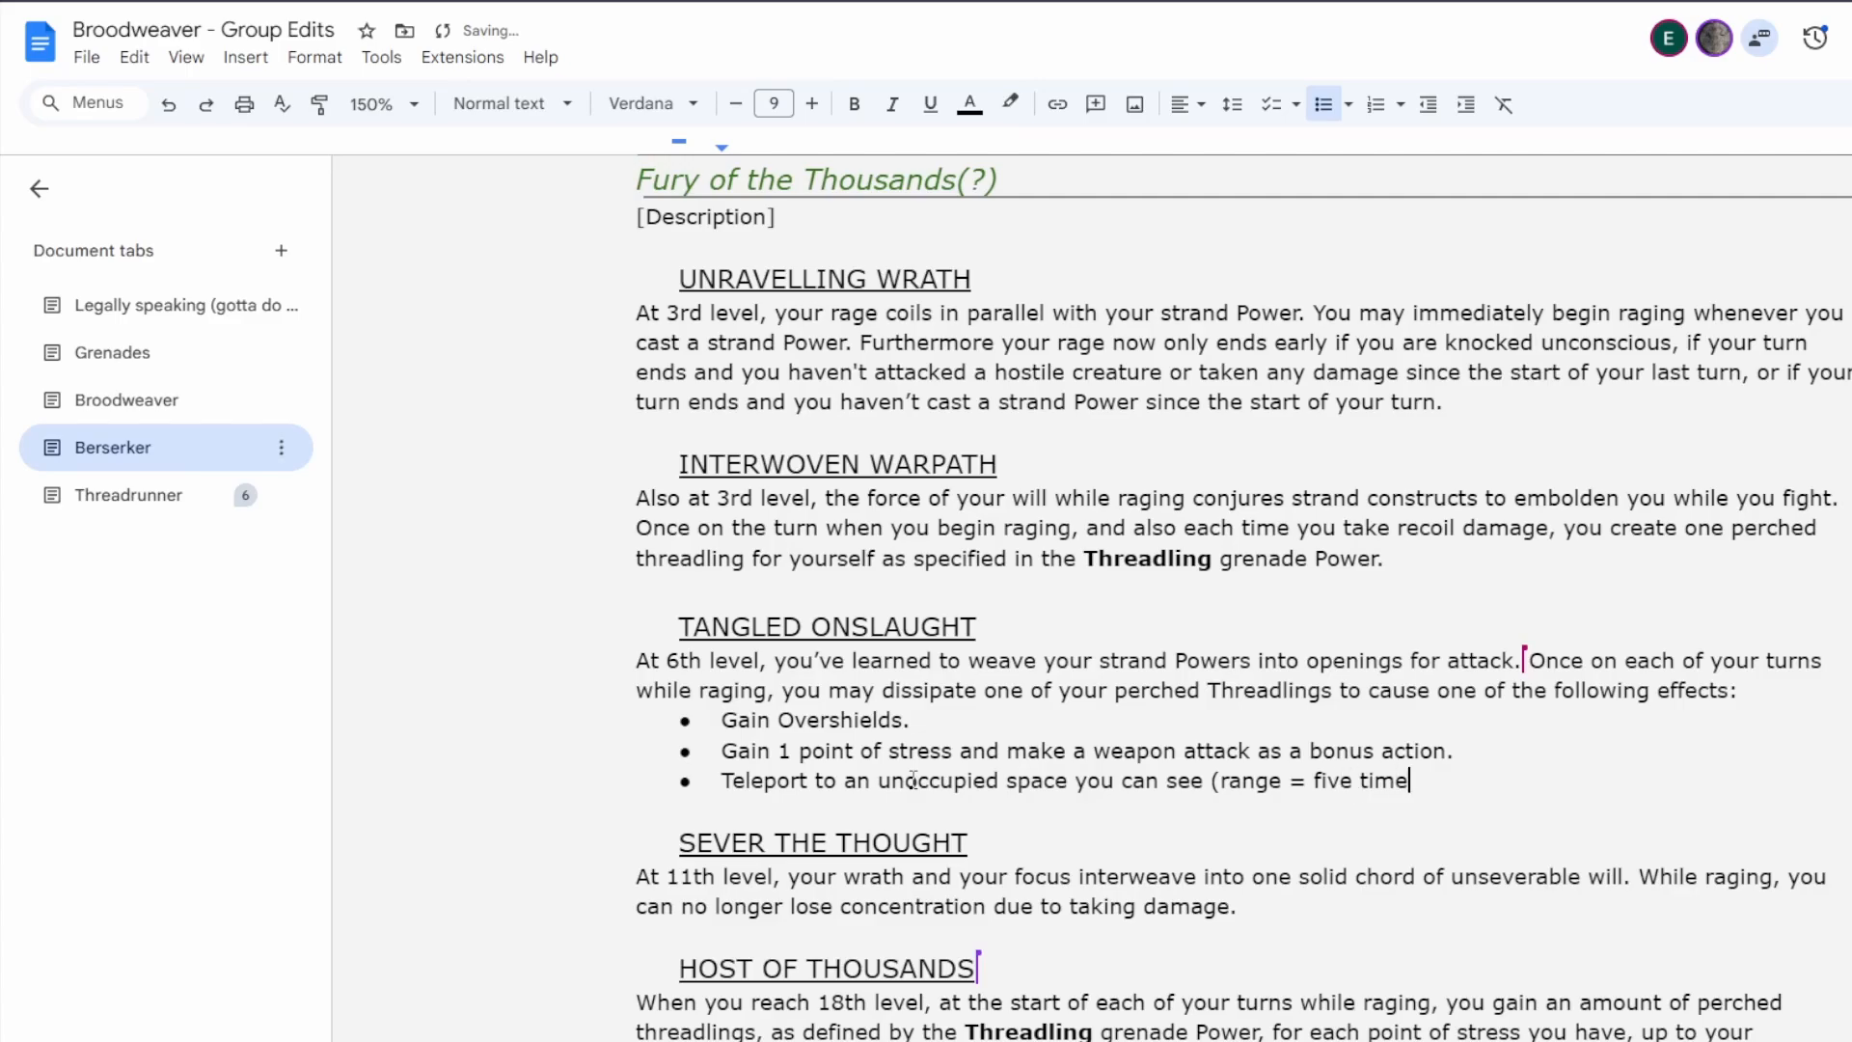
pyautogui.write('s your proficiency b')
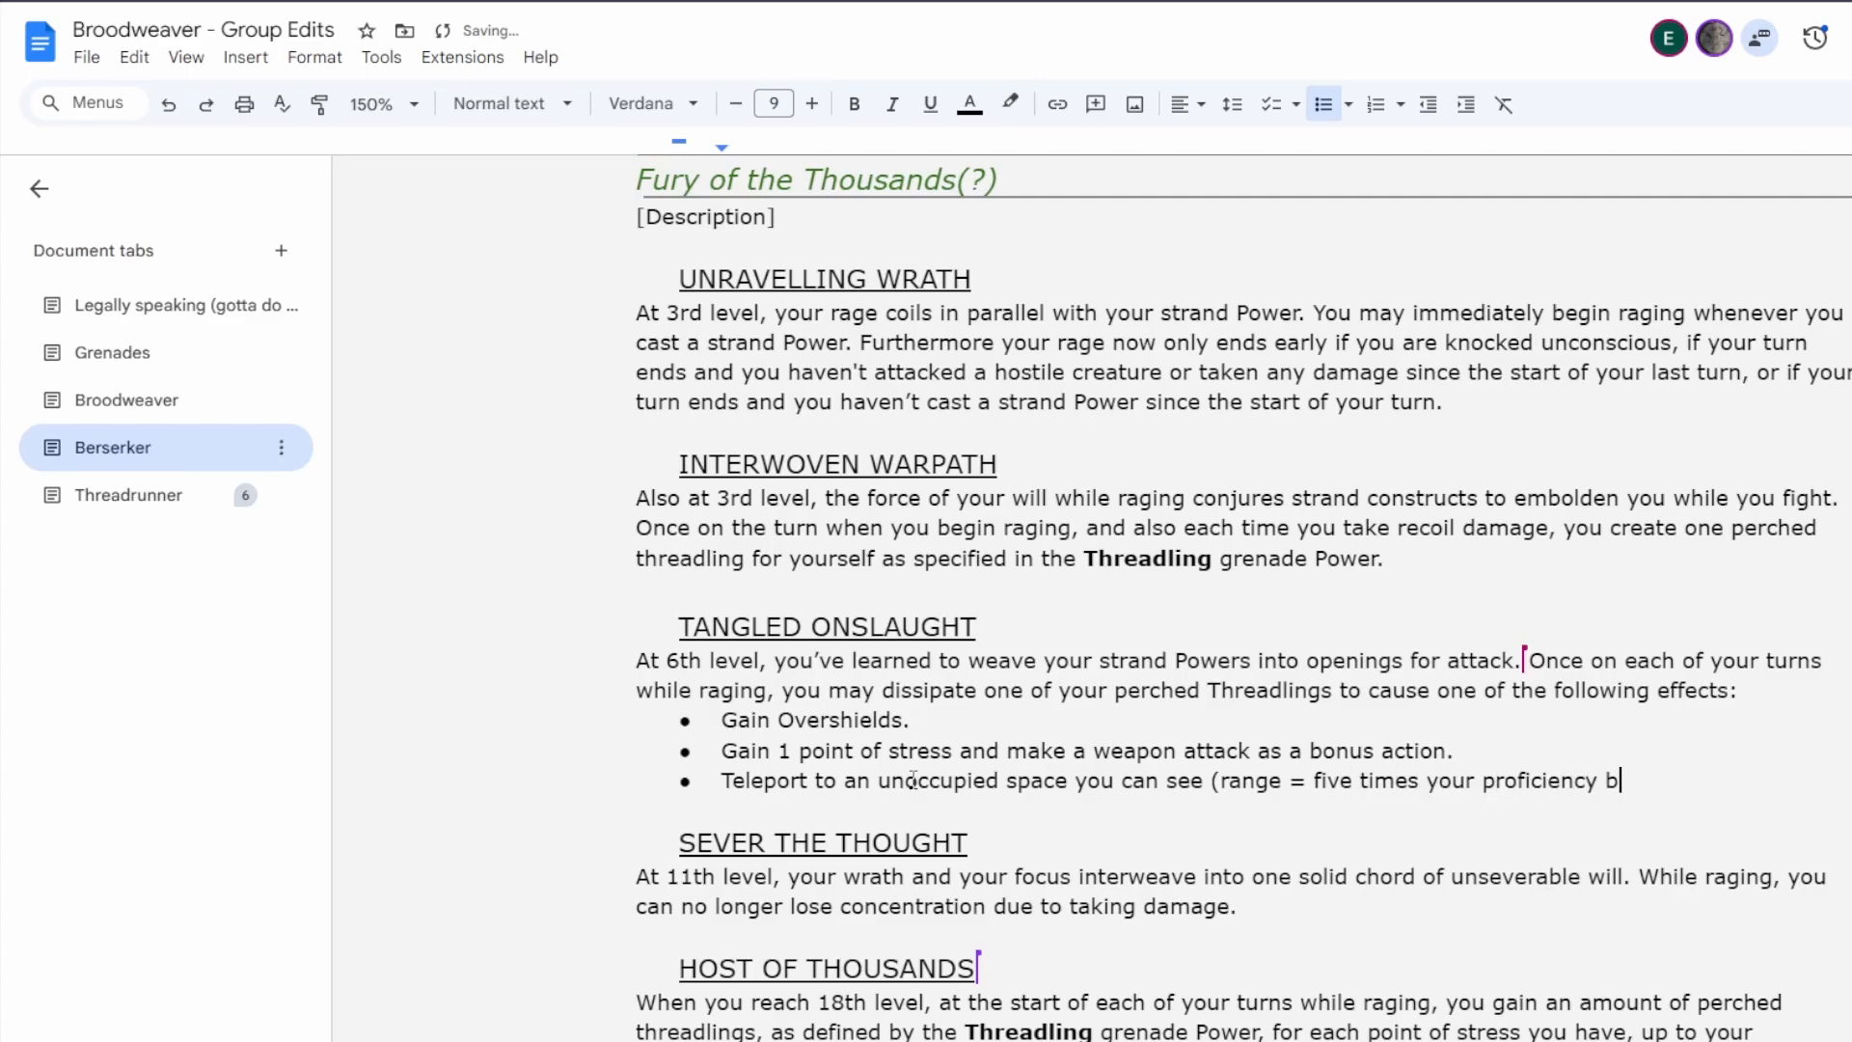
pyautogui.write('onus).')
pyautogui.doubleClick(1329, 780)
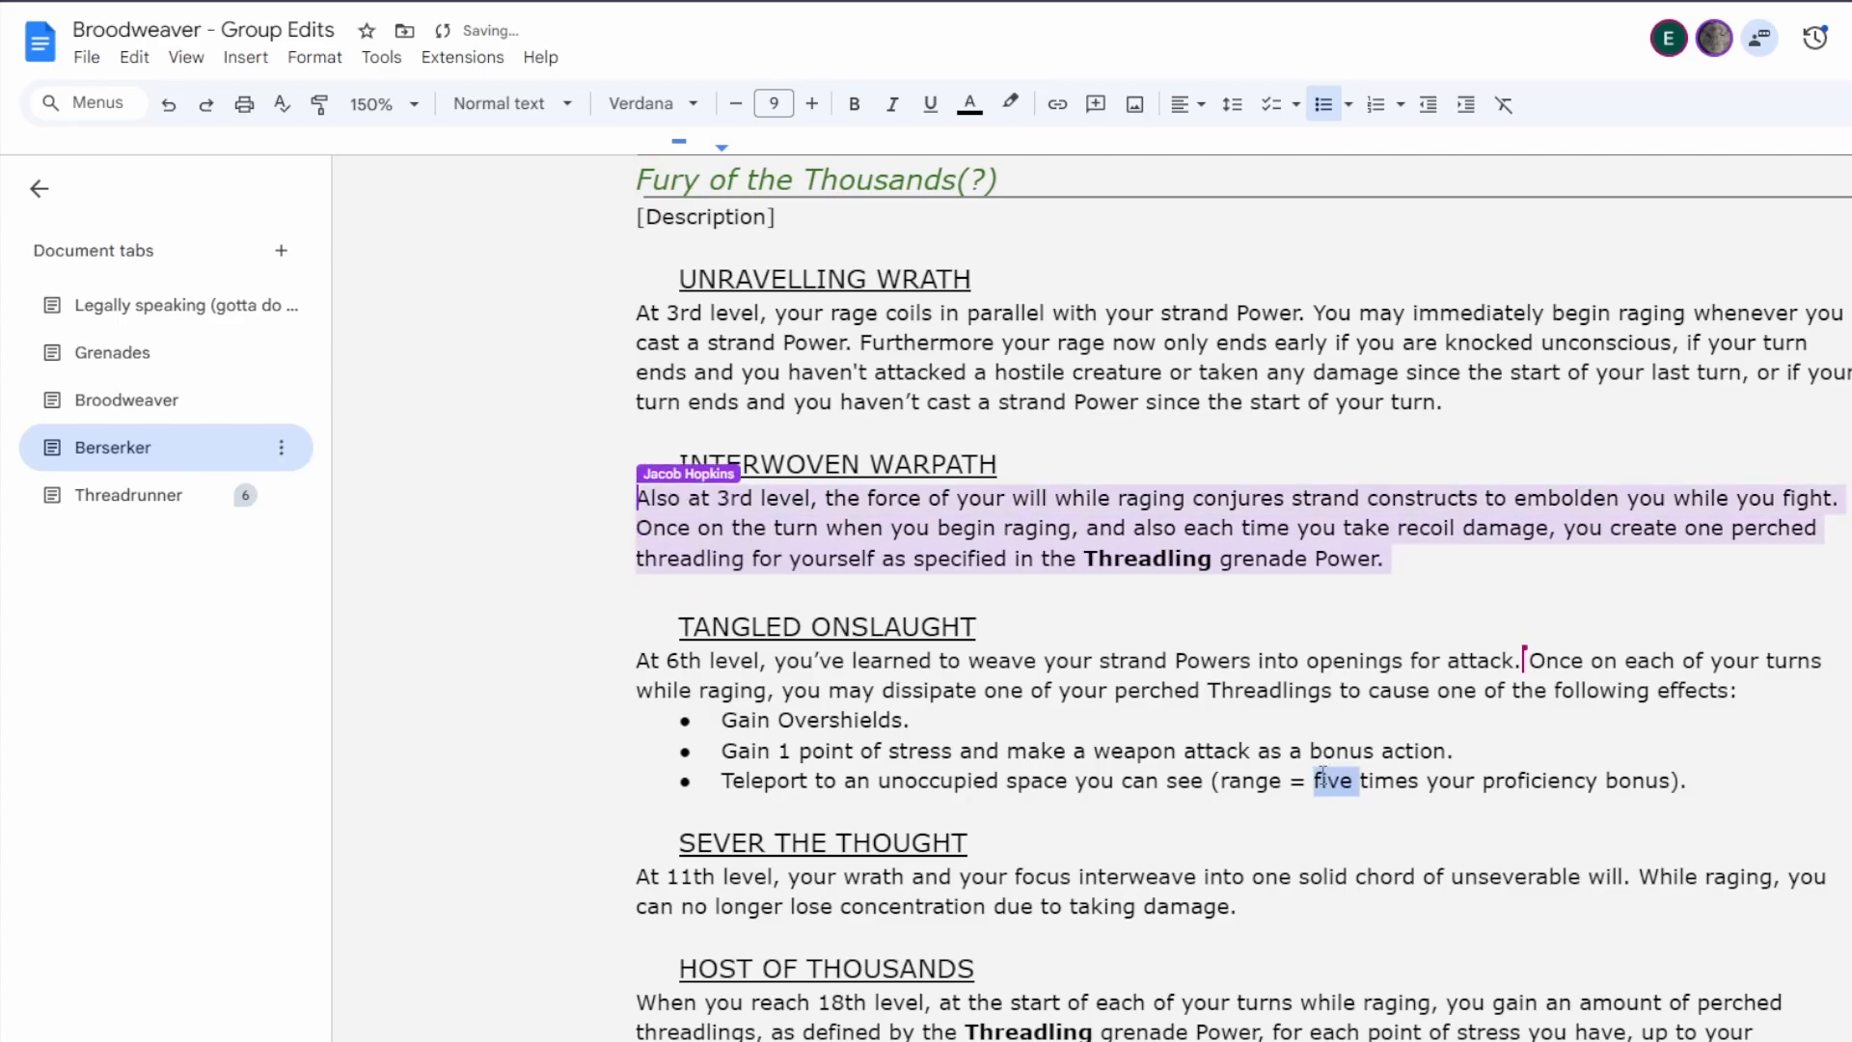
pyautogui.write('5')
# Set the paragraph spacing before the three Tangled Onslaught bullets to 6 pt.
pyautogui.moveTo(836, 780); pyautogui.dragTo(840, 721)
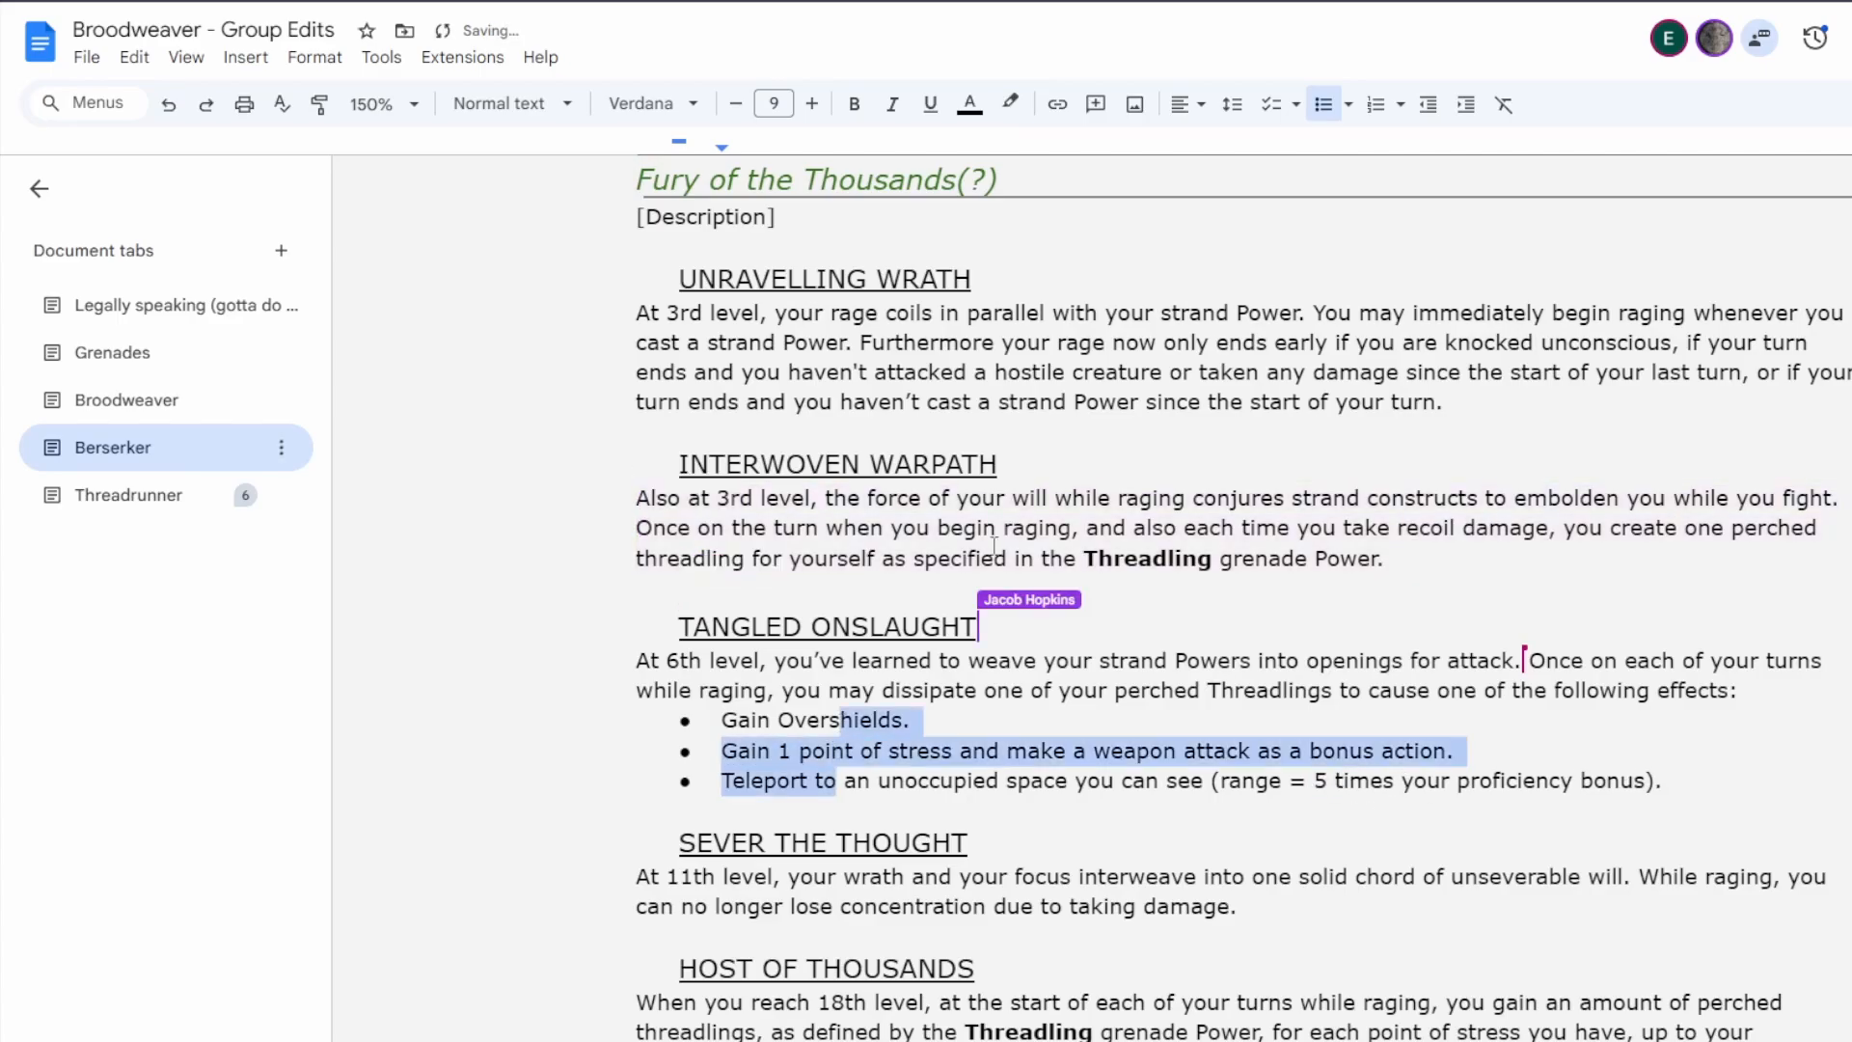
pyautogui.click(1233, 104)
pyautogui.click(1317, 413)
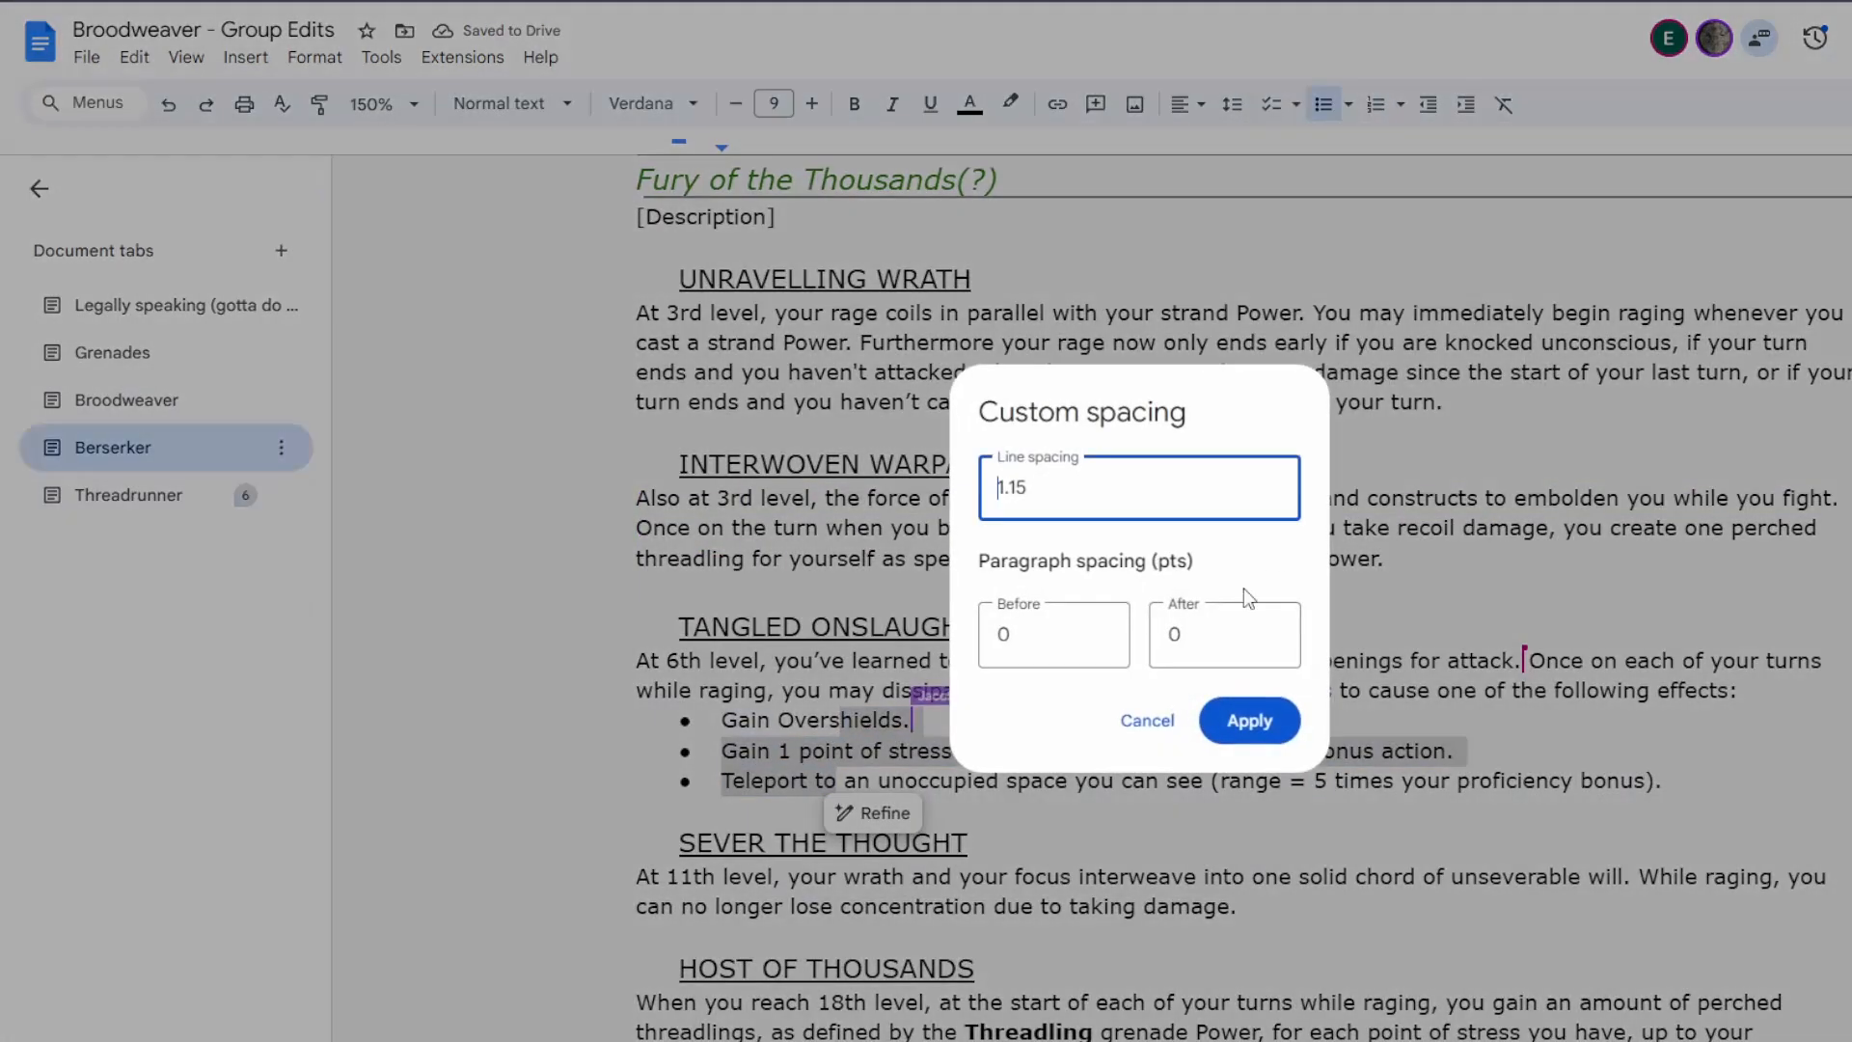
pyautogui.moveTo(1043, 617); pyautogui.dragTo(972, 639)
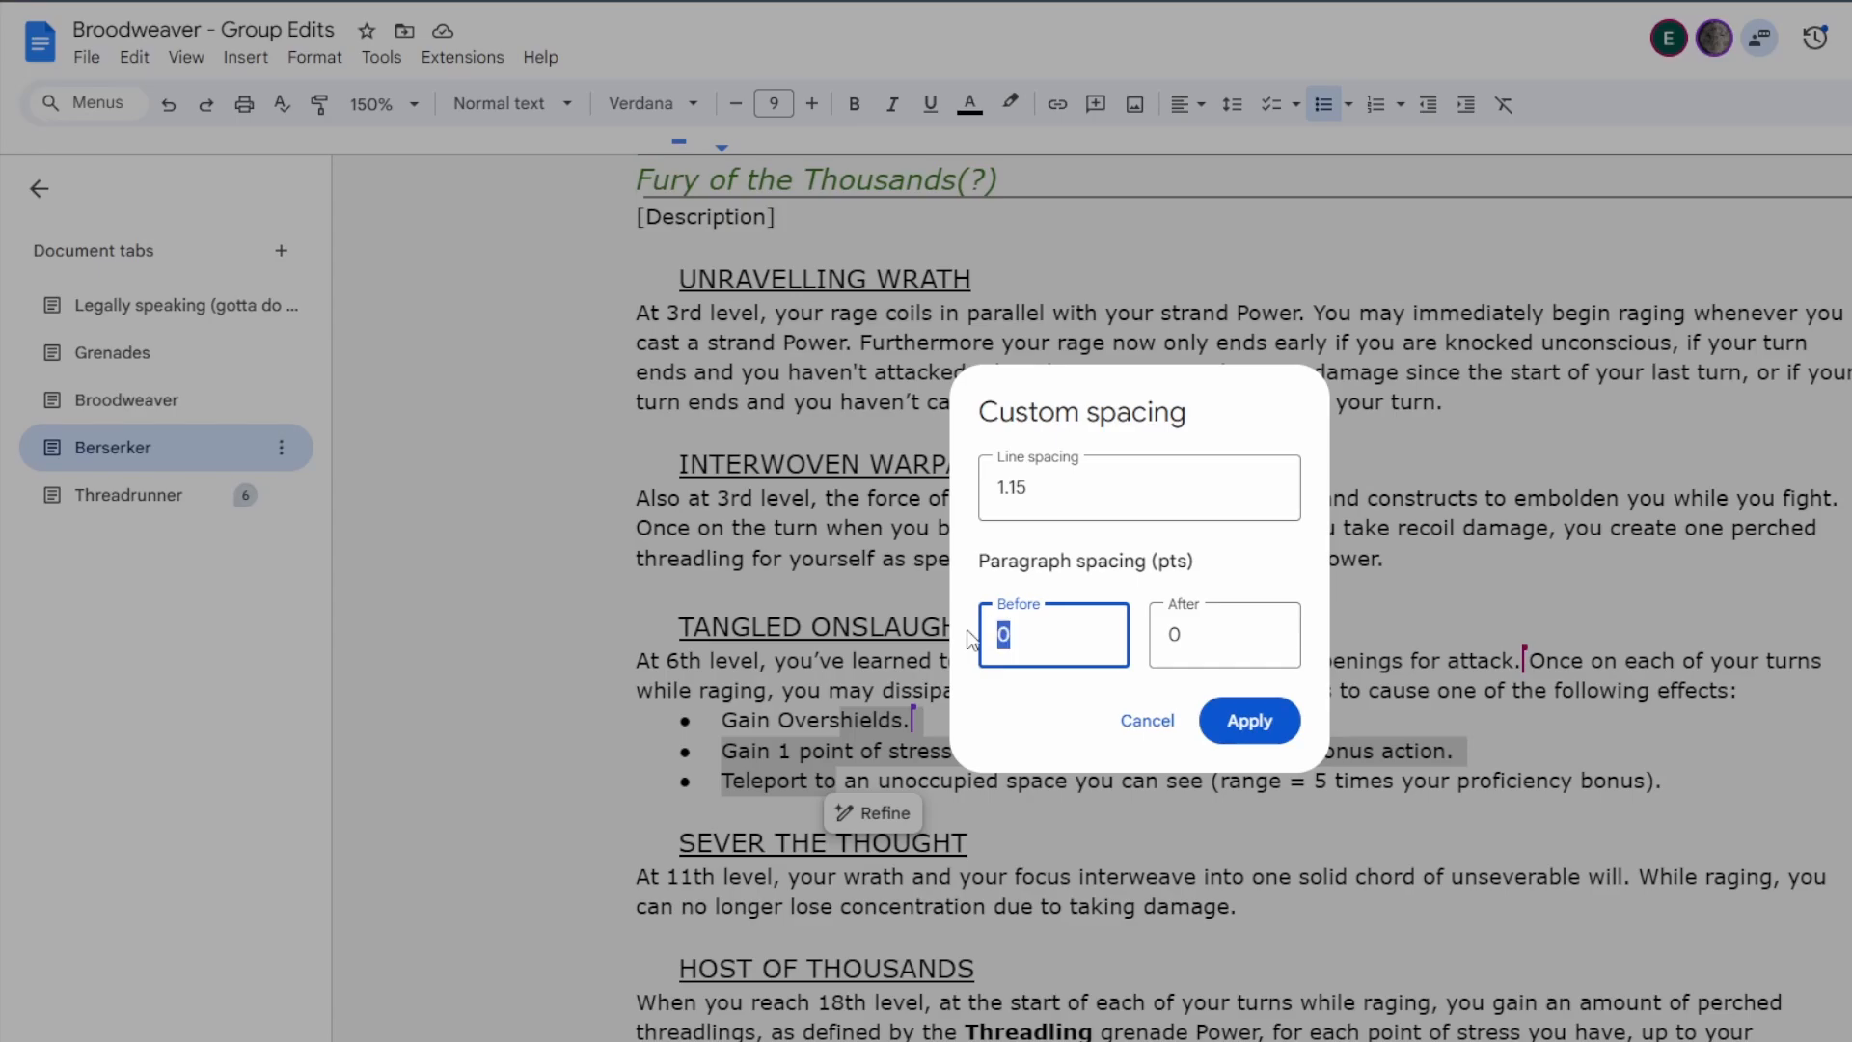
pyautogui.write('6')
pyautogui.click(1249, 720)
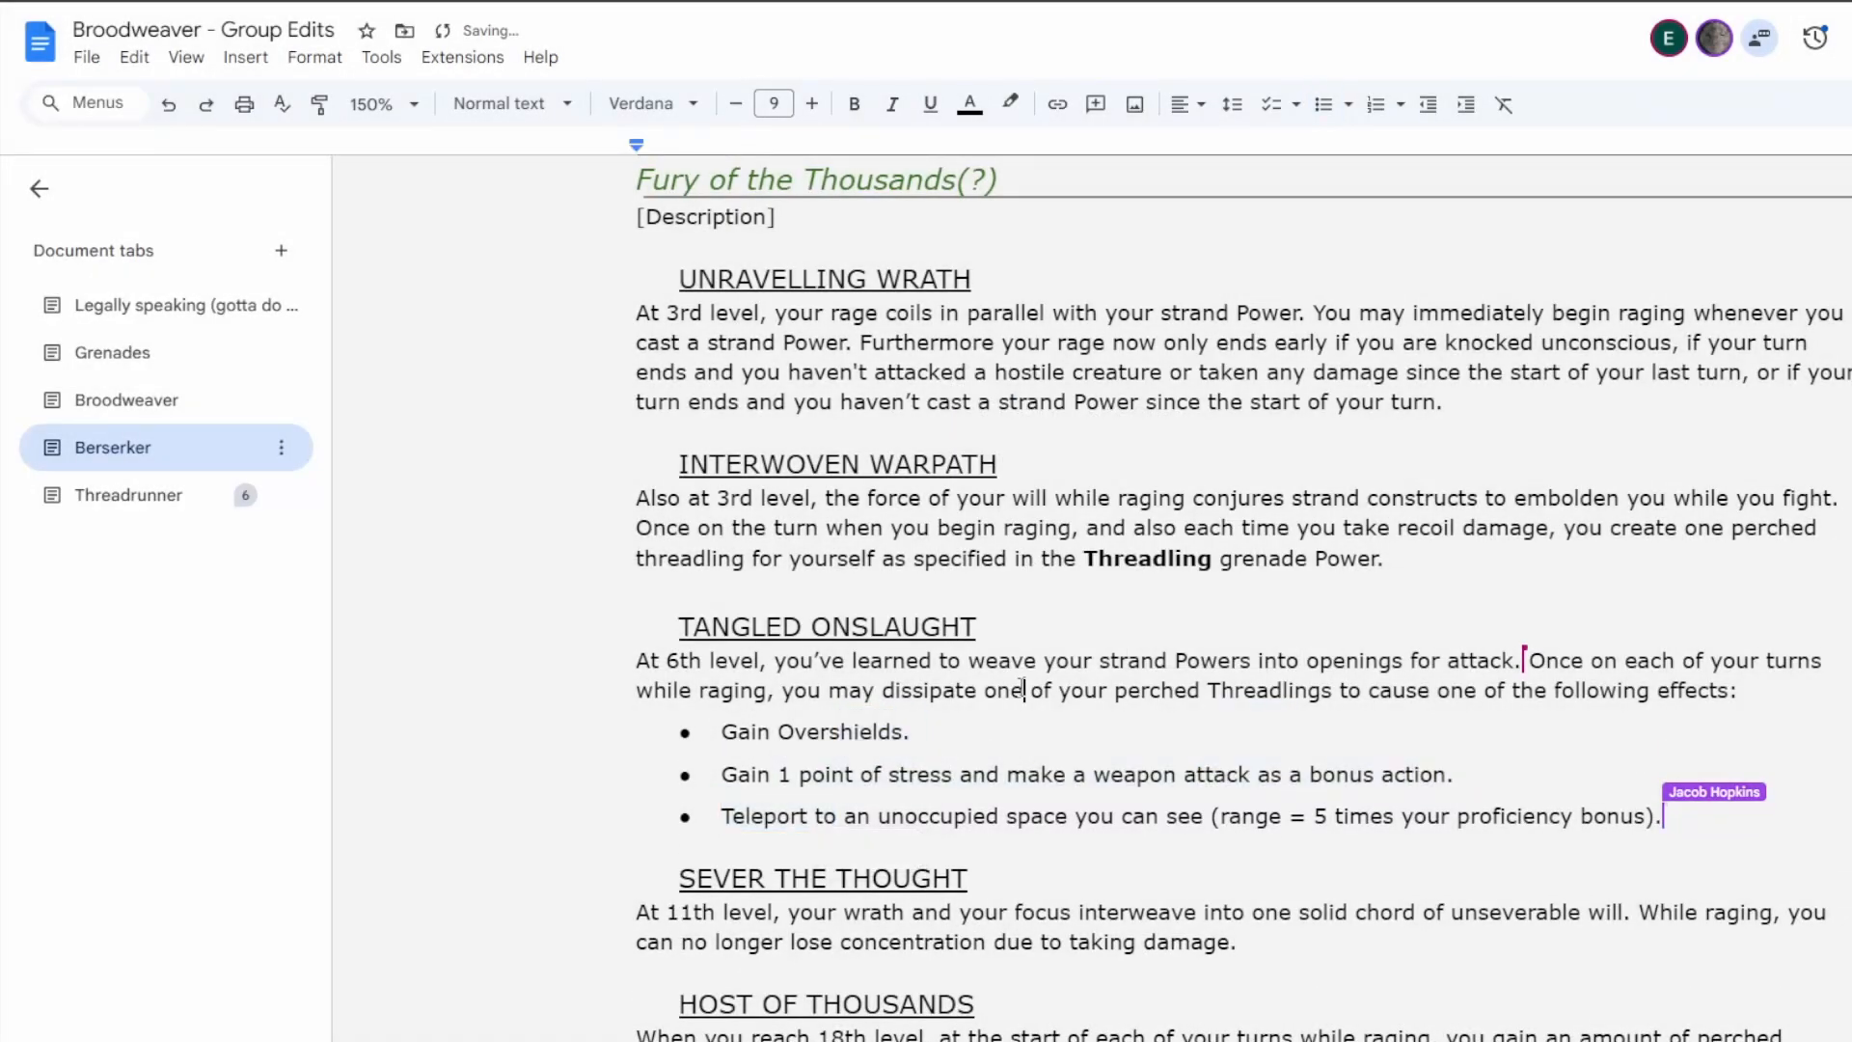
pyautogui.click(1252, 933)
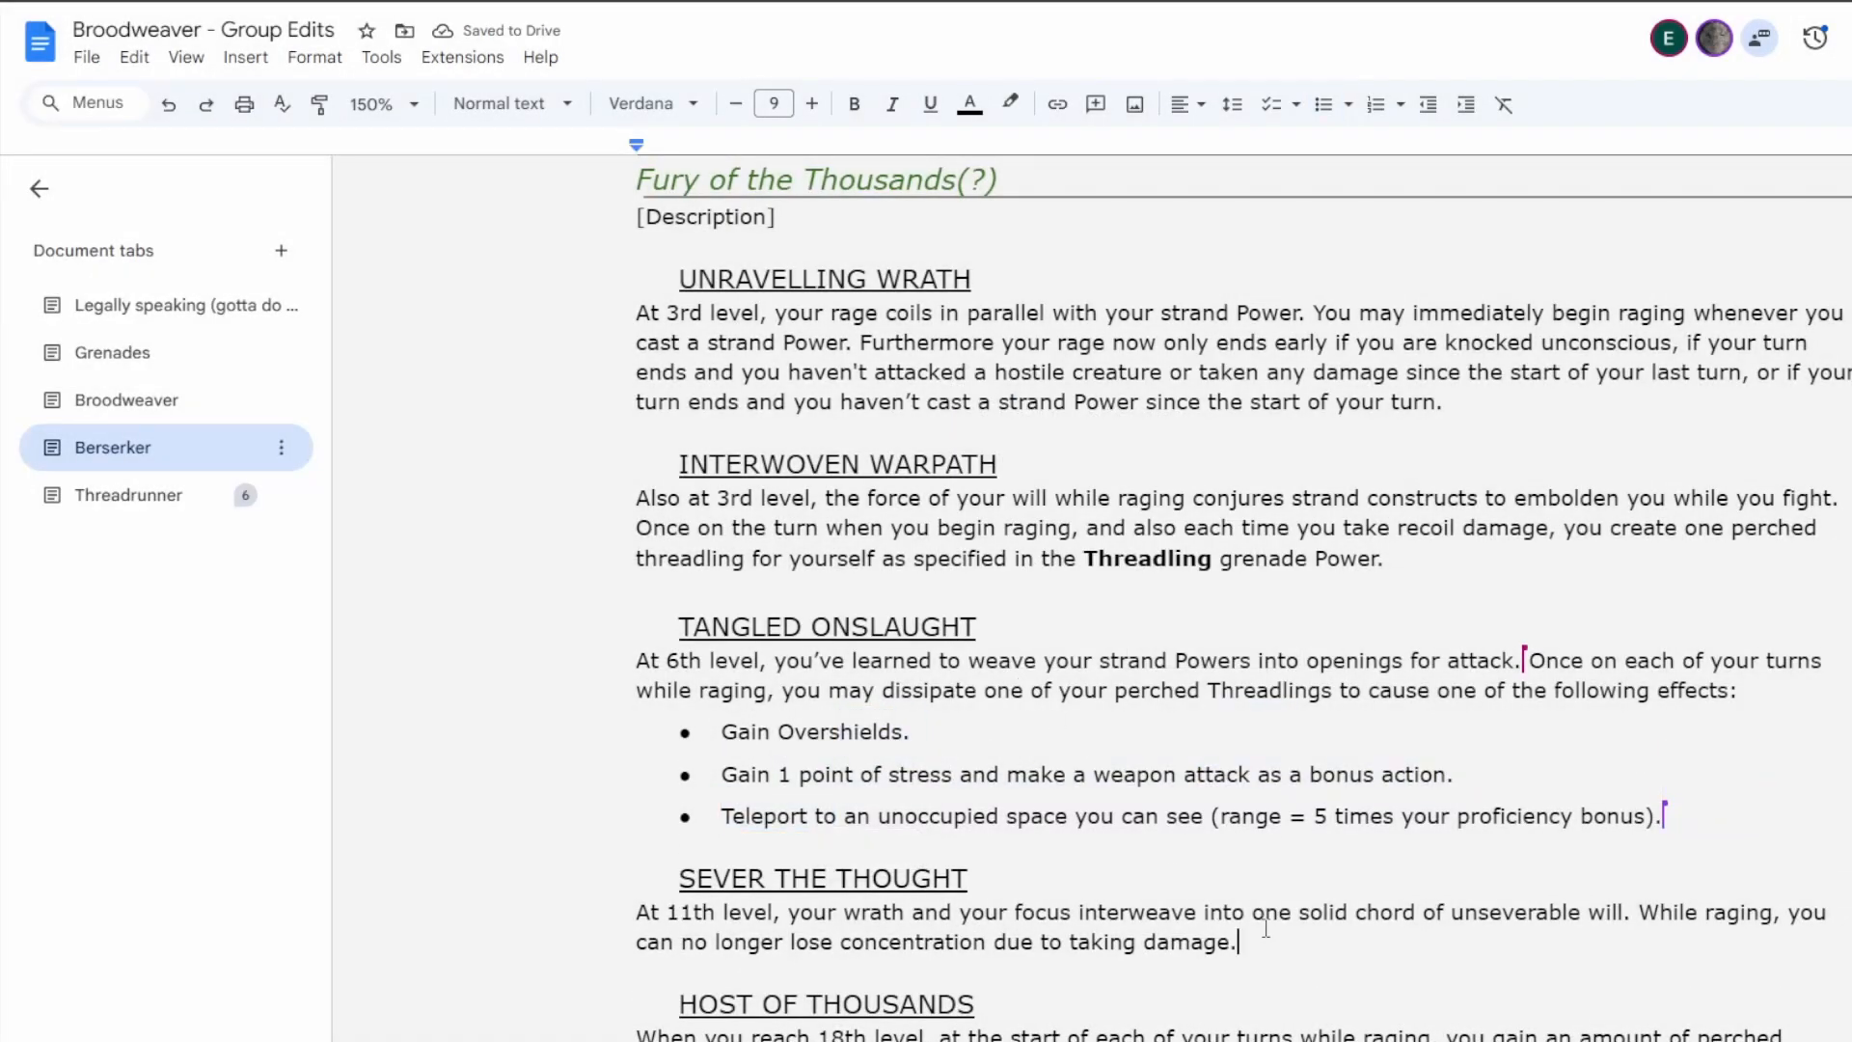
pyautogui.scroll(-1, 1348, 685)
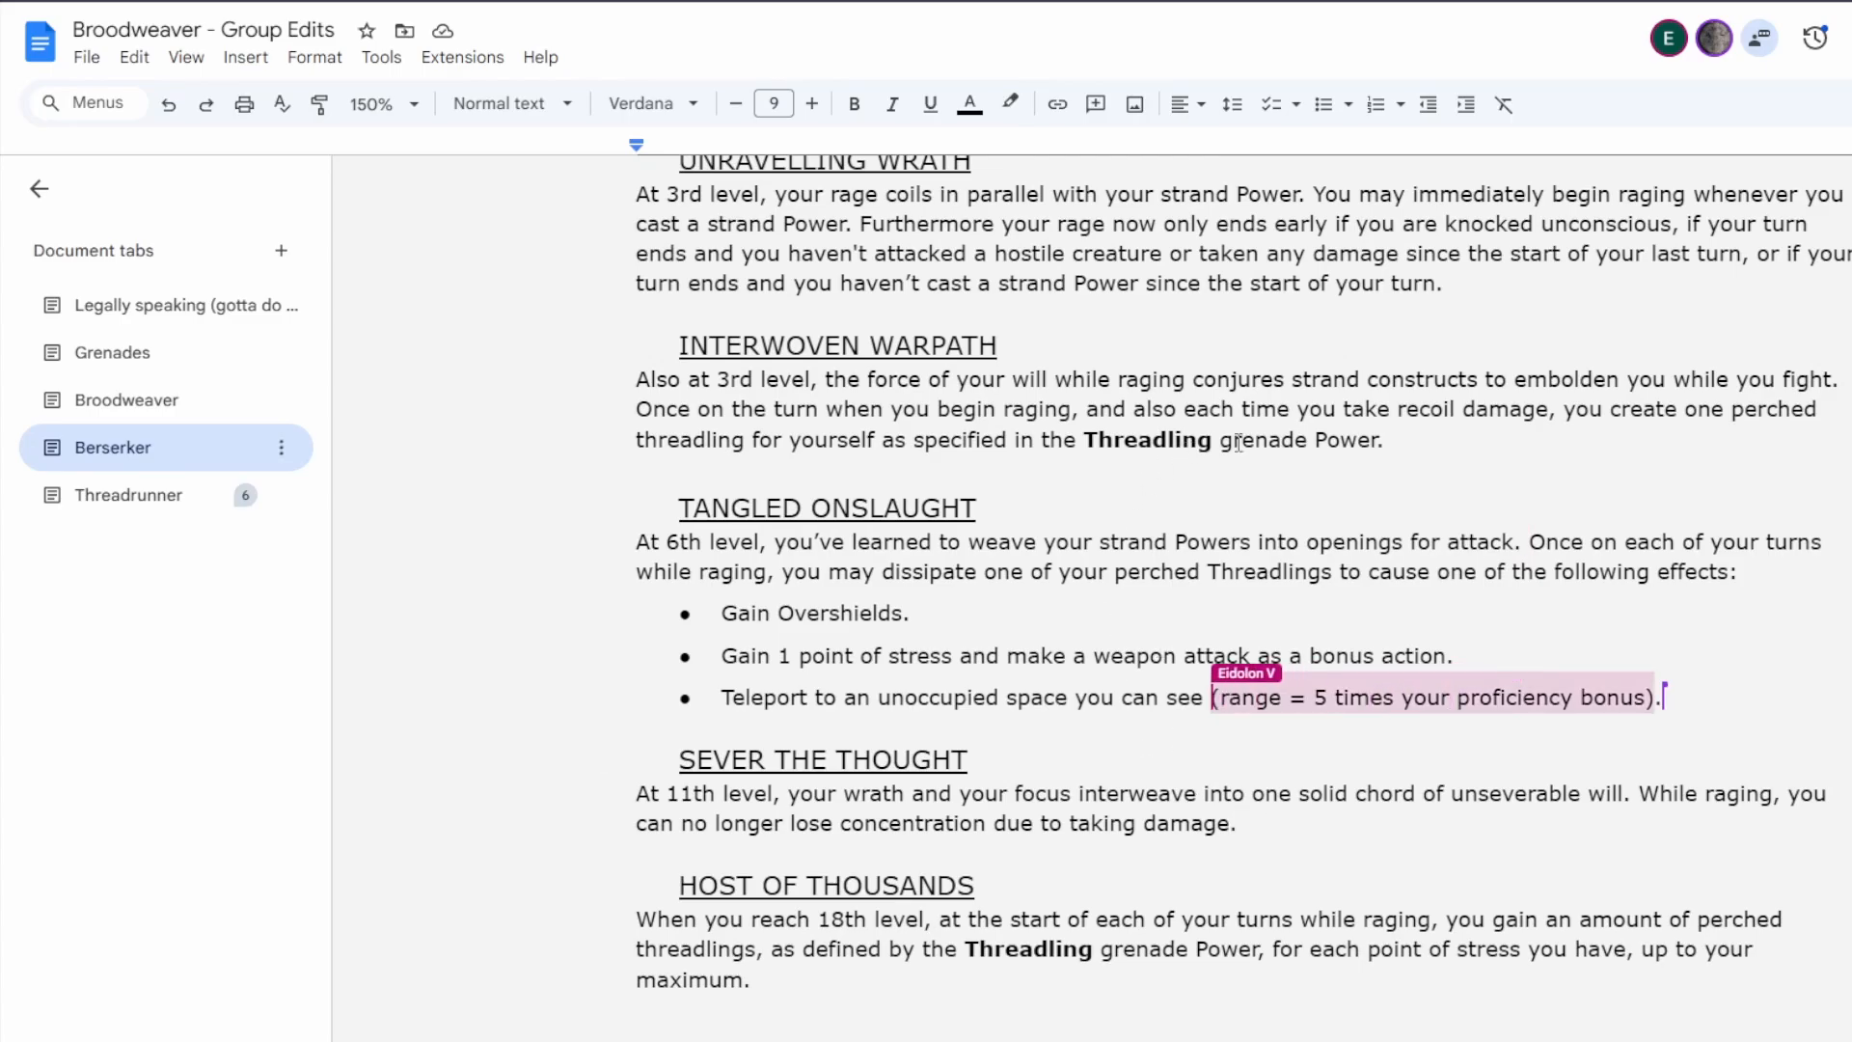
pyautogui.click(1451, 434)
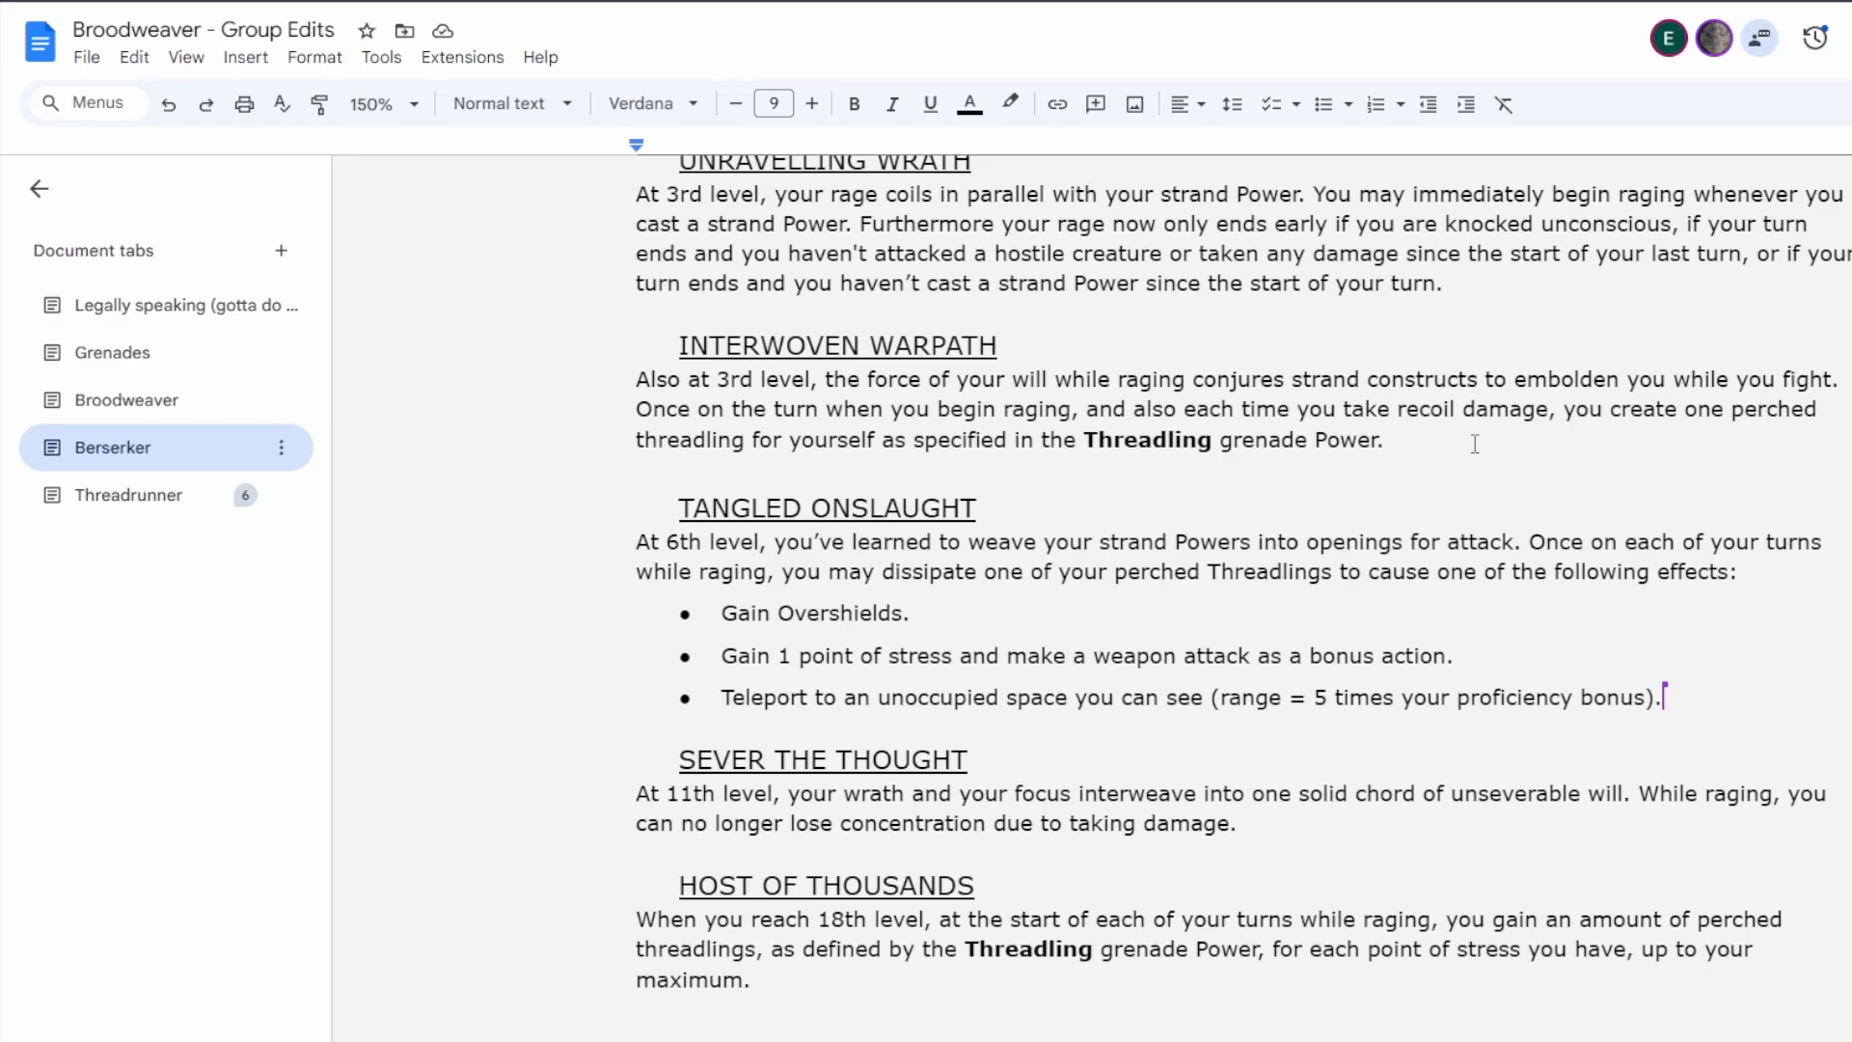
# Replace the "Sever the Thought" heading of the 11th-level feature with the placeholder "???".
pyautogui.moveTo(978, 760); pyautogui.dragTo(646, 783)
pyautogui.click(854, 754)
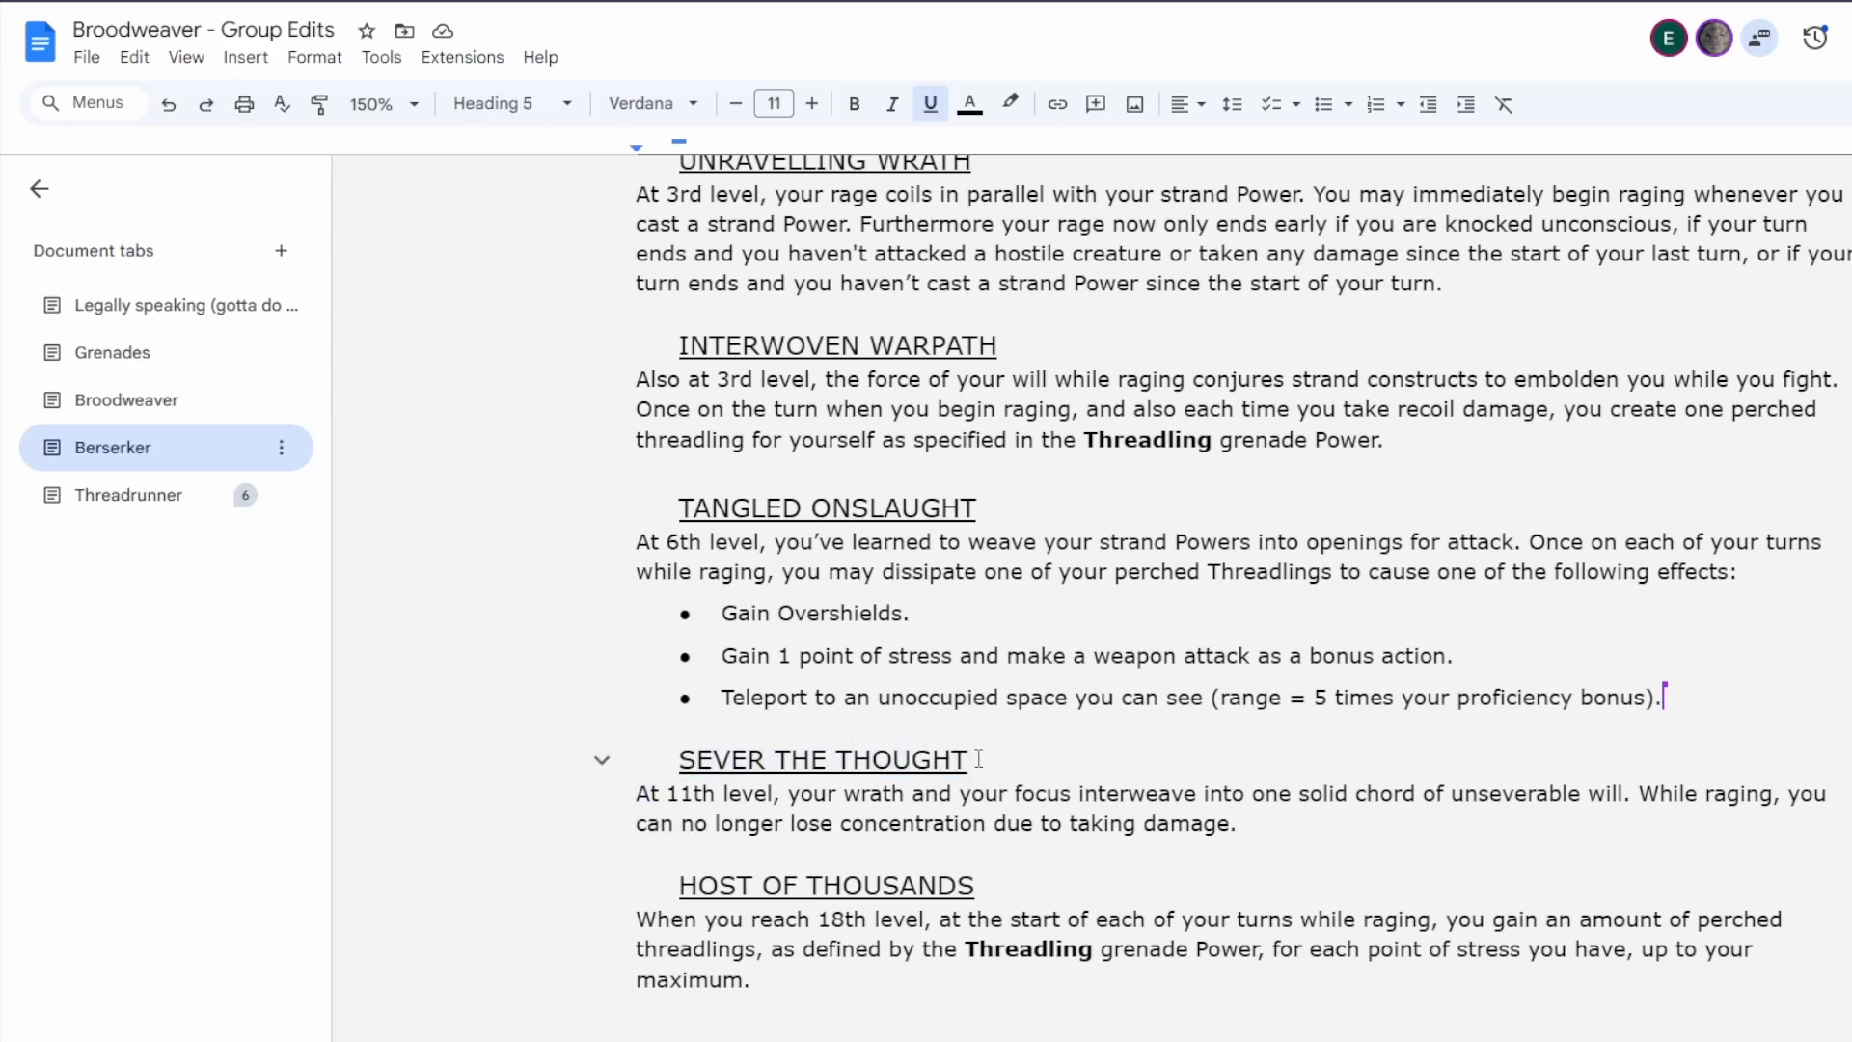
pyautogui.moveTo(976, 760); pyautogui.dragTo(677, 762)
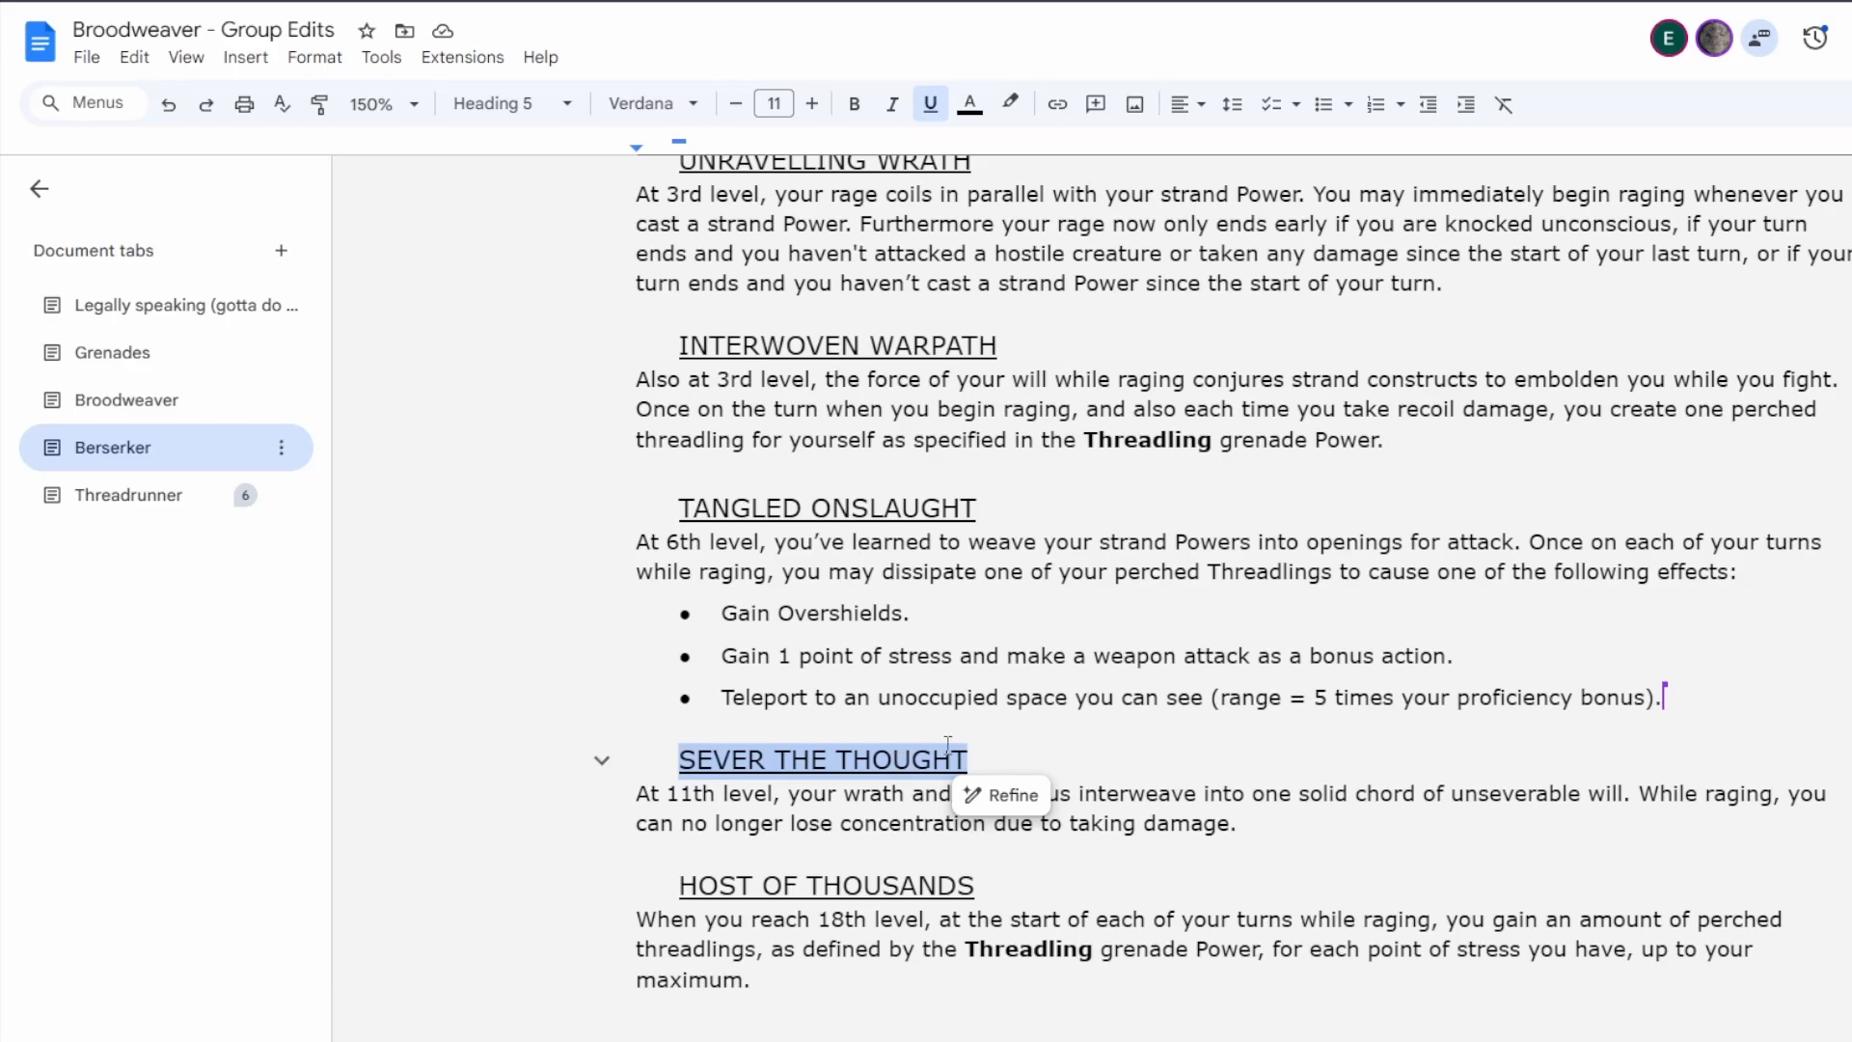
pyautogui.click(878, 762)
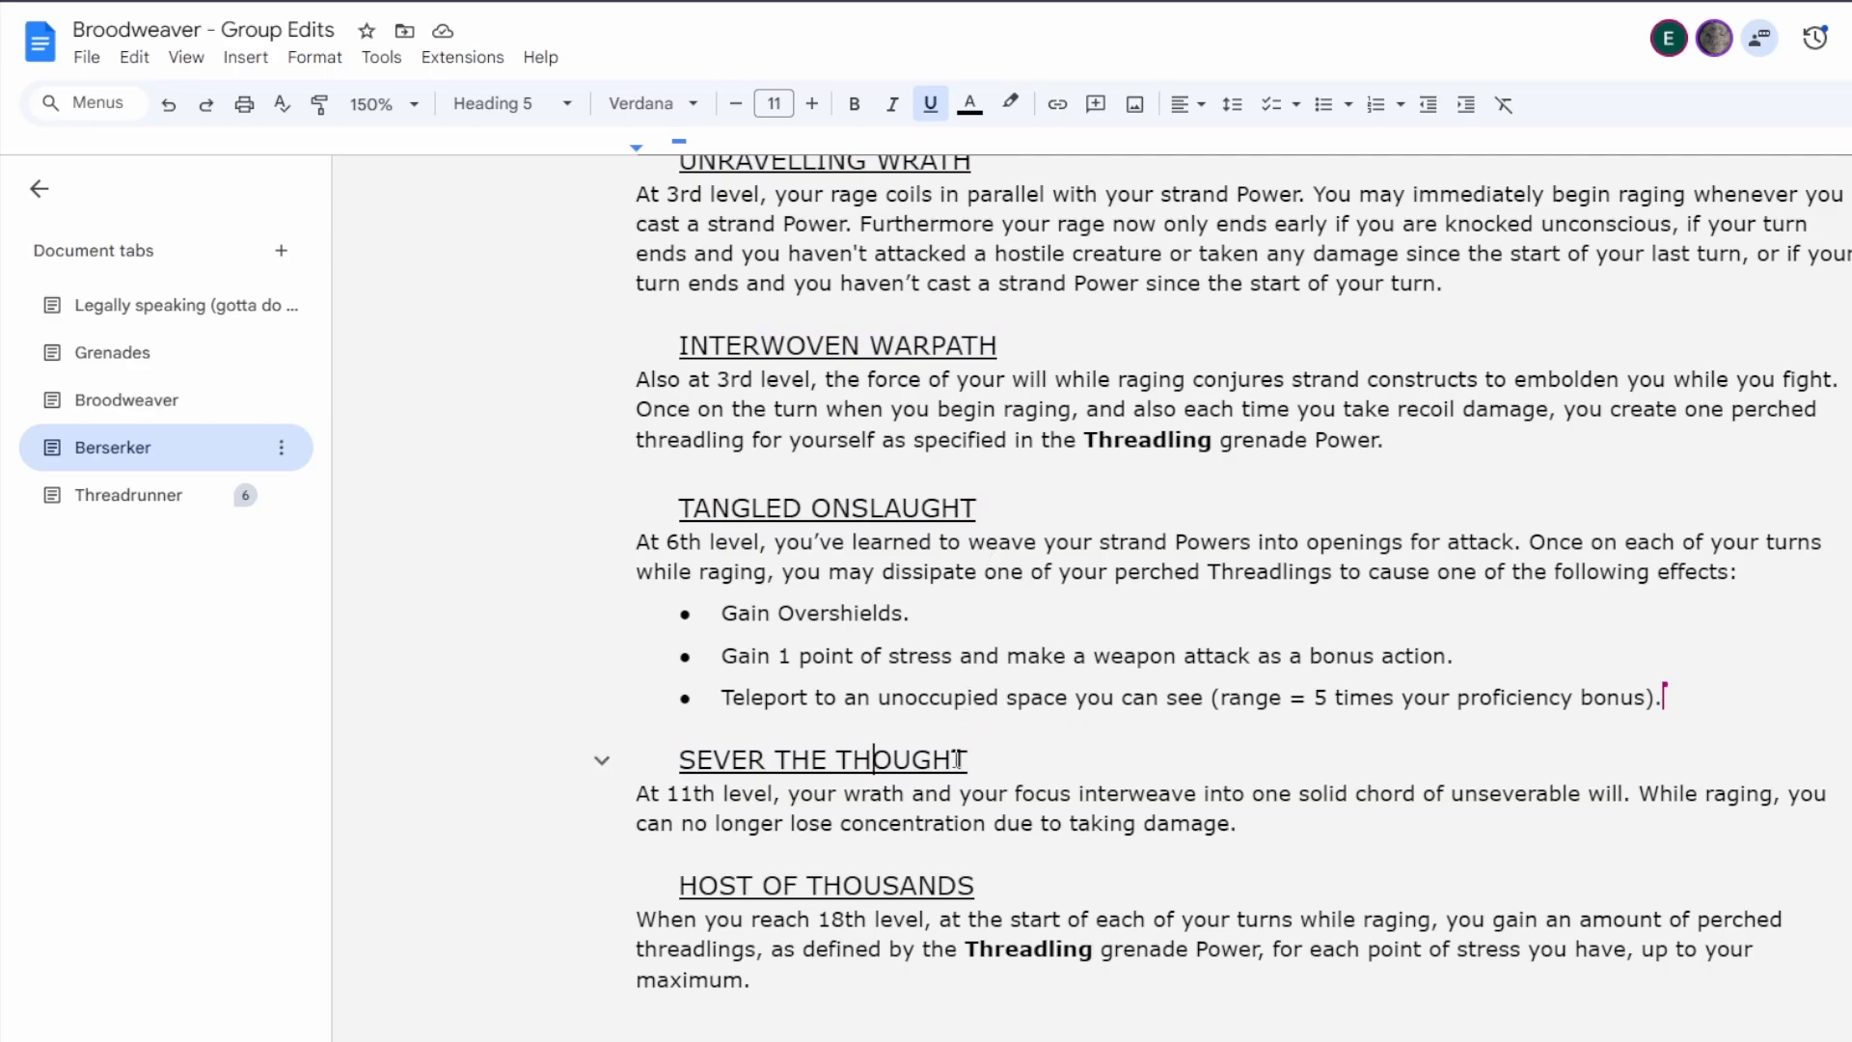
pyautogui.moveTo(973, 761); pyautogui.dragTo(637, 768)
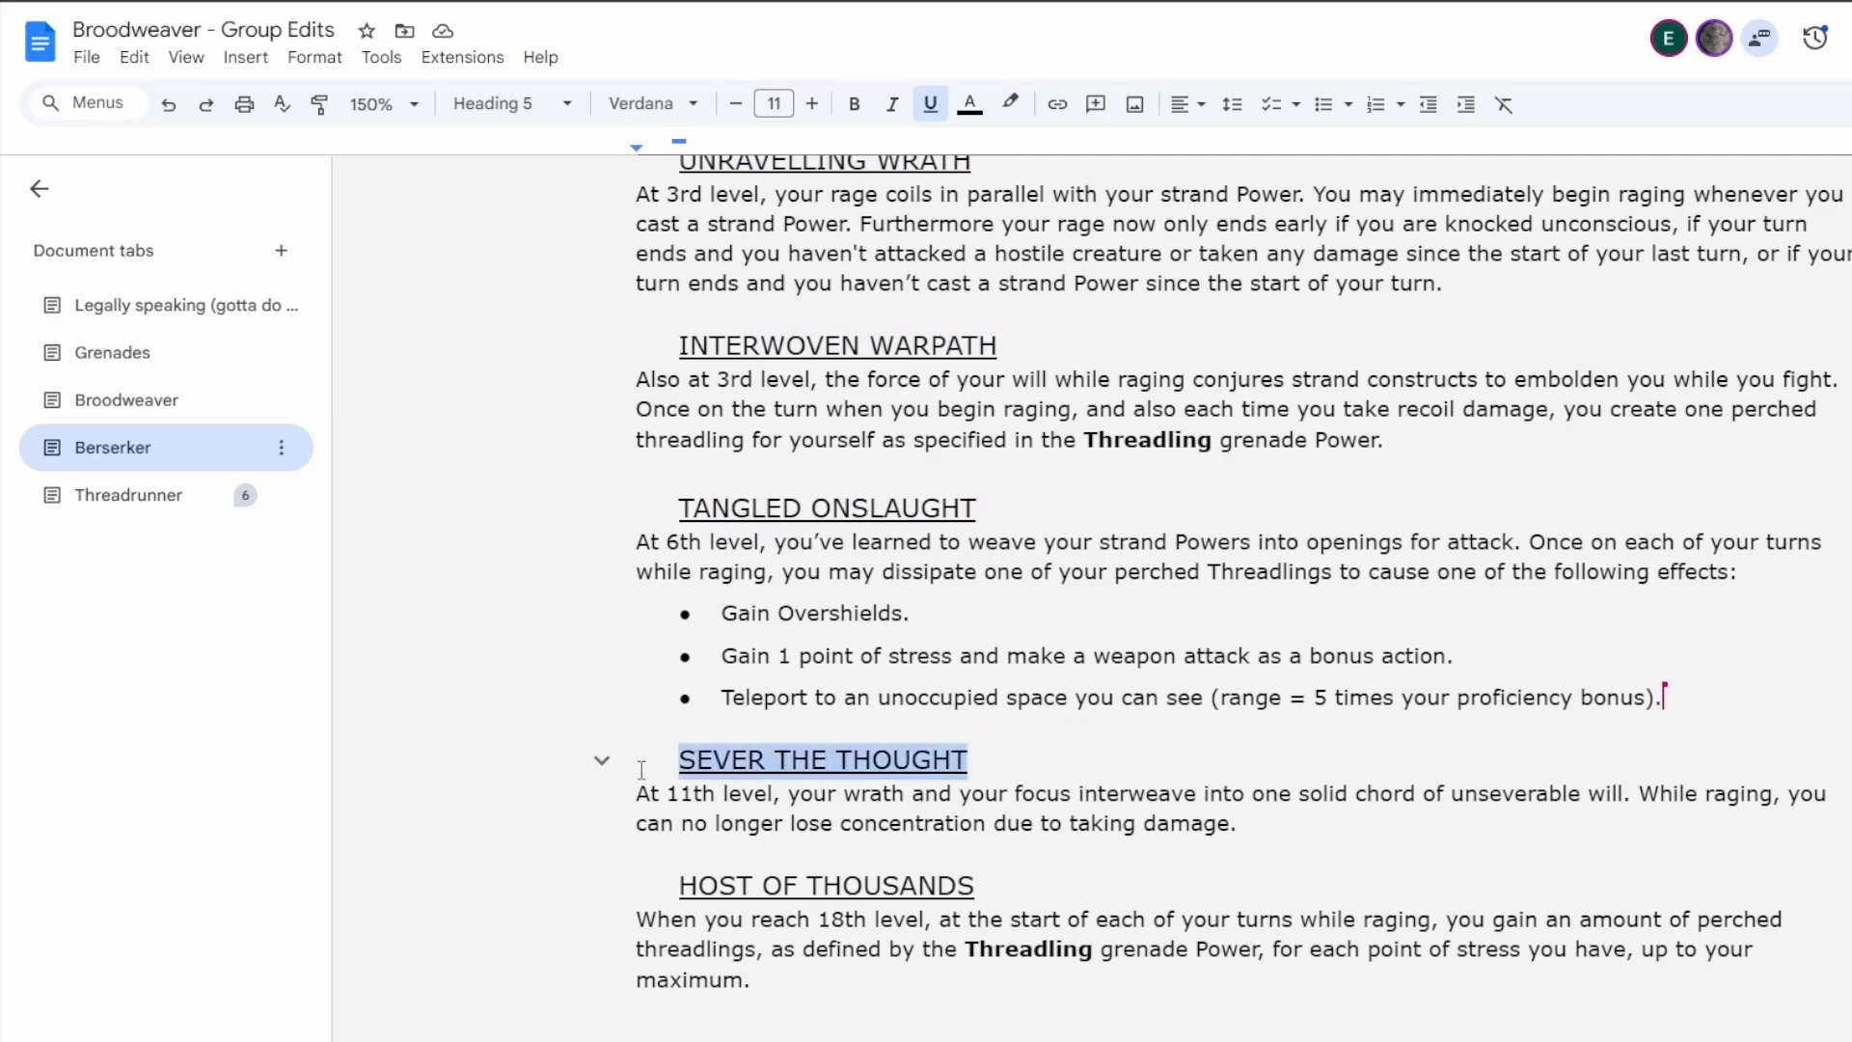
pyautogui.write('???')
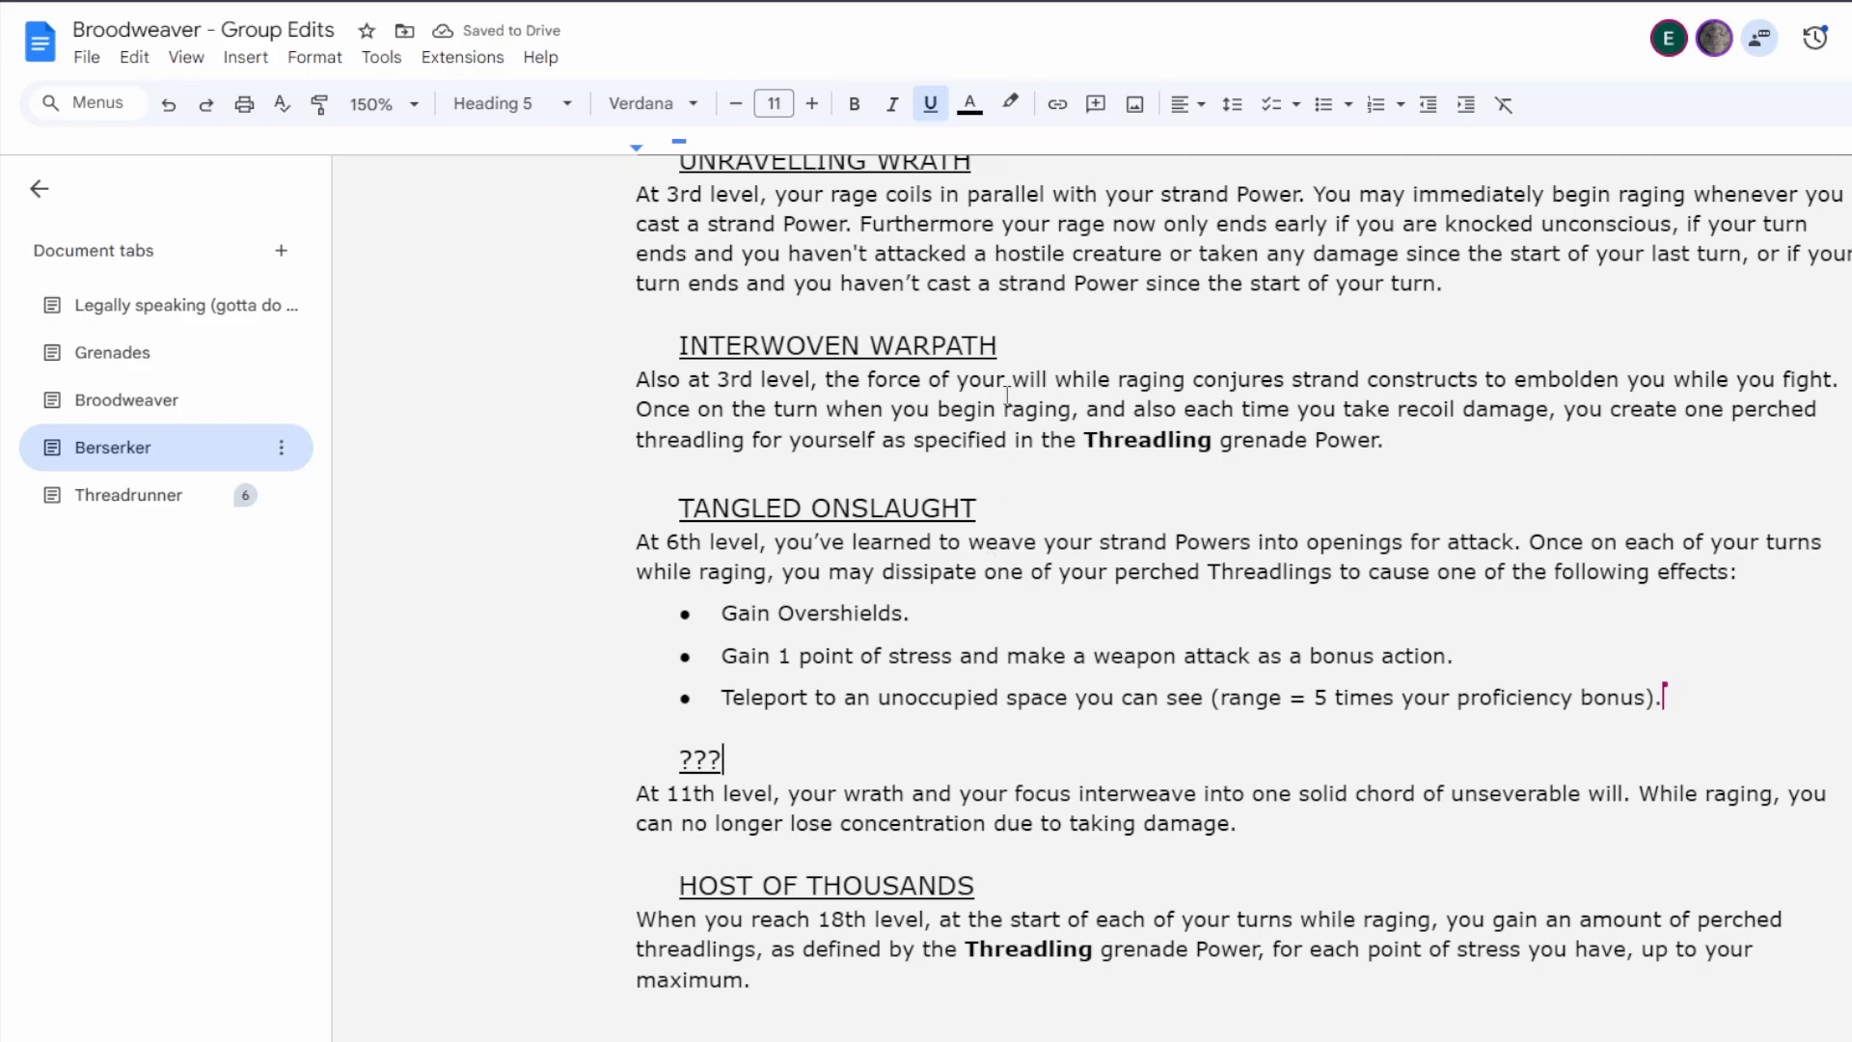
# Try to shorten the "Interwoven Warpath" heading to "Woven Warpath".
pyautogui.moveTo(870, 349); pyautogui.dragTo(682, 354)
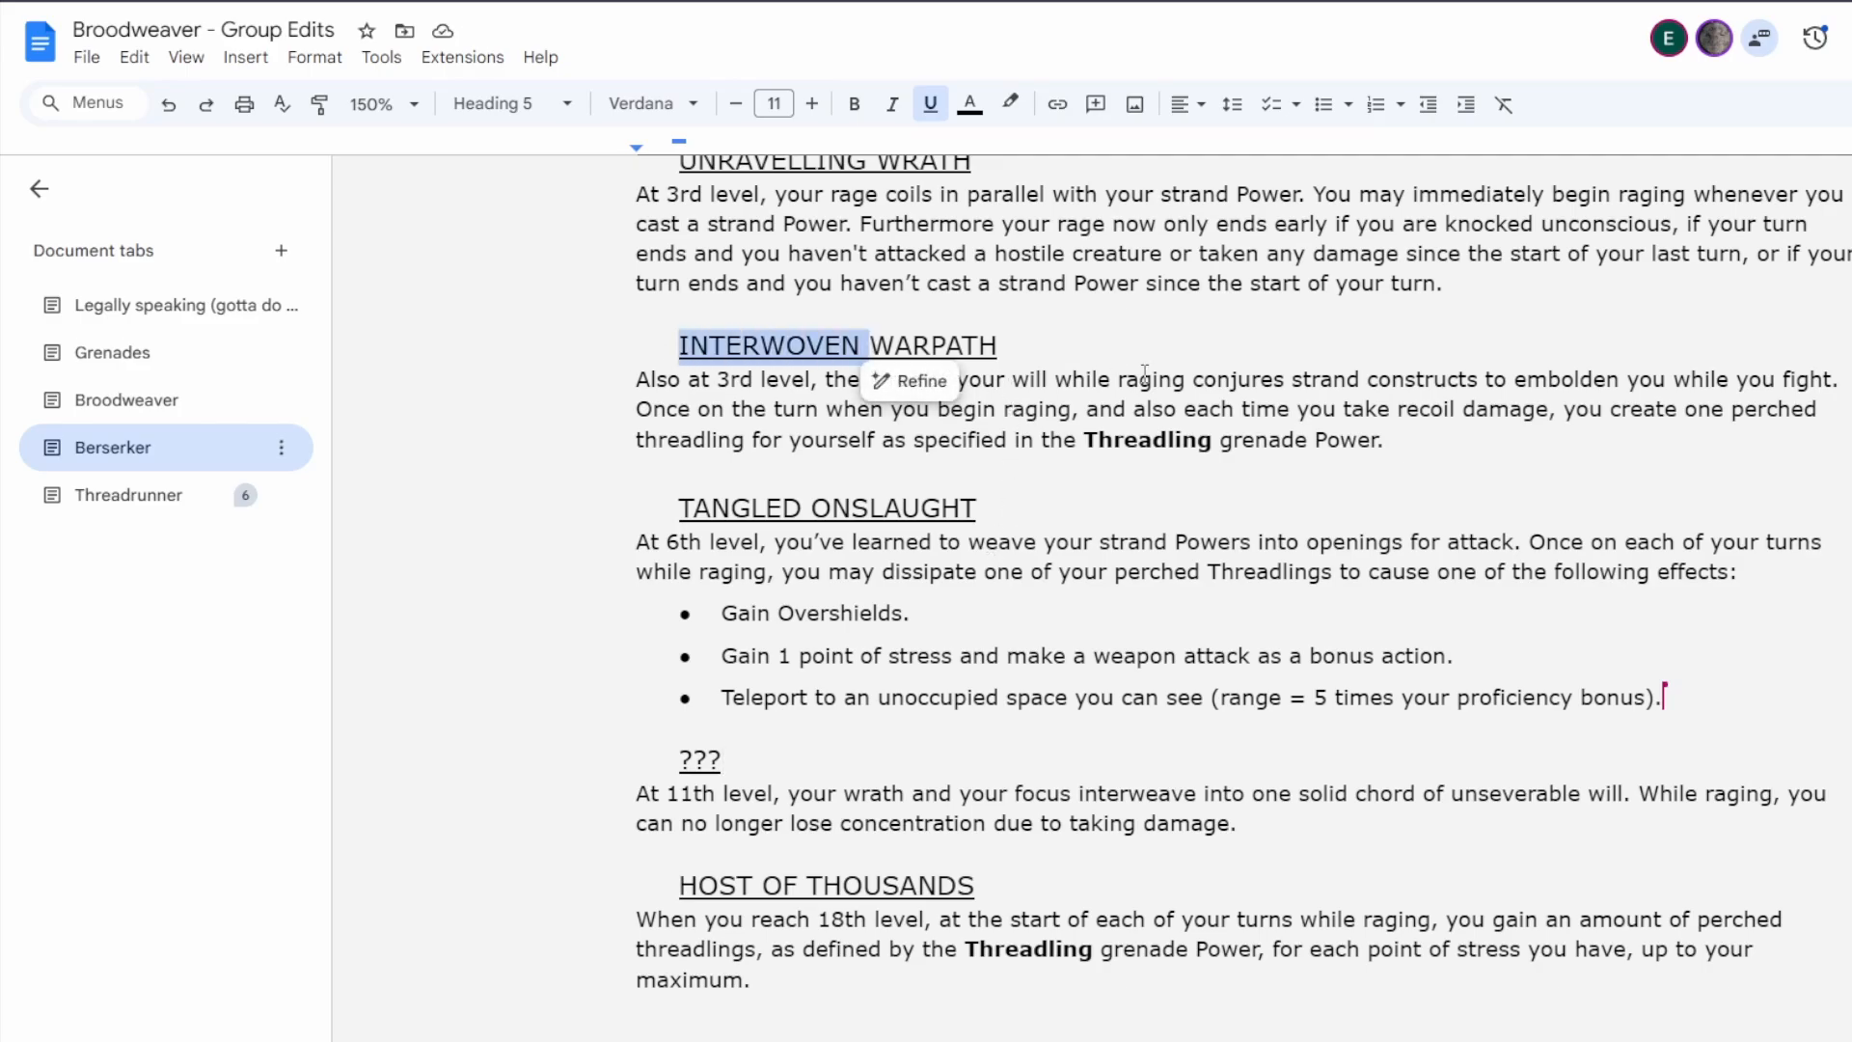
pyautogui.click(1145, 373)
pyautogui.scroll(1, 1104, 420)
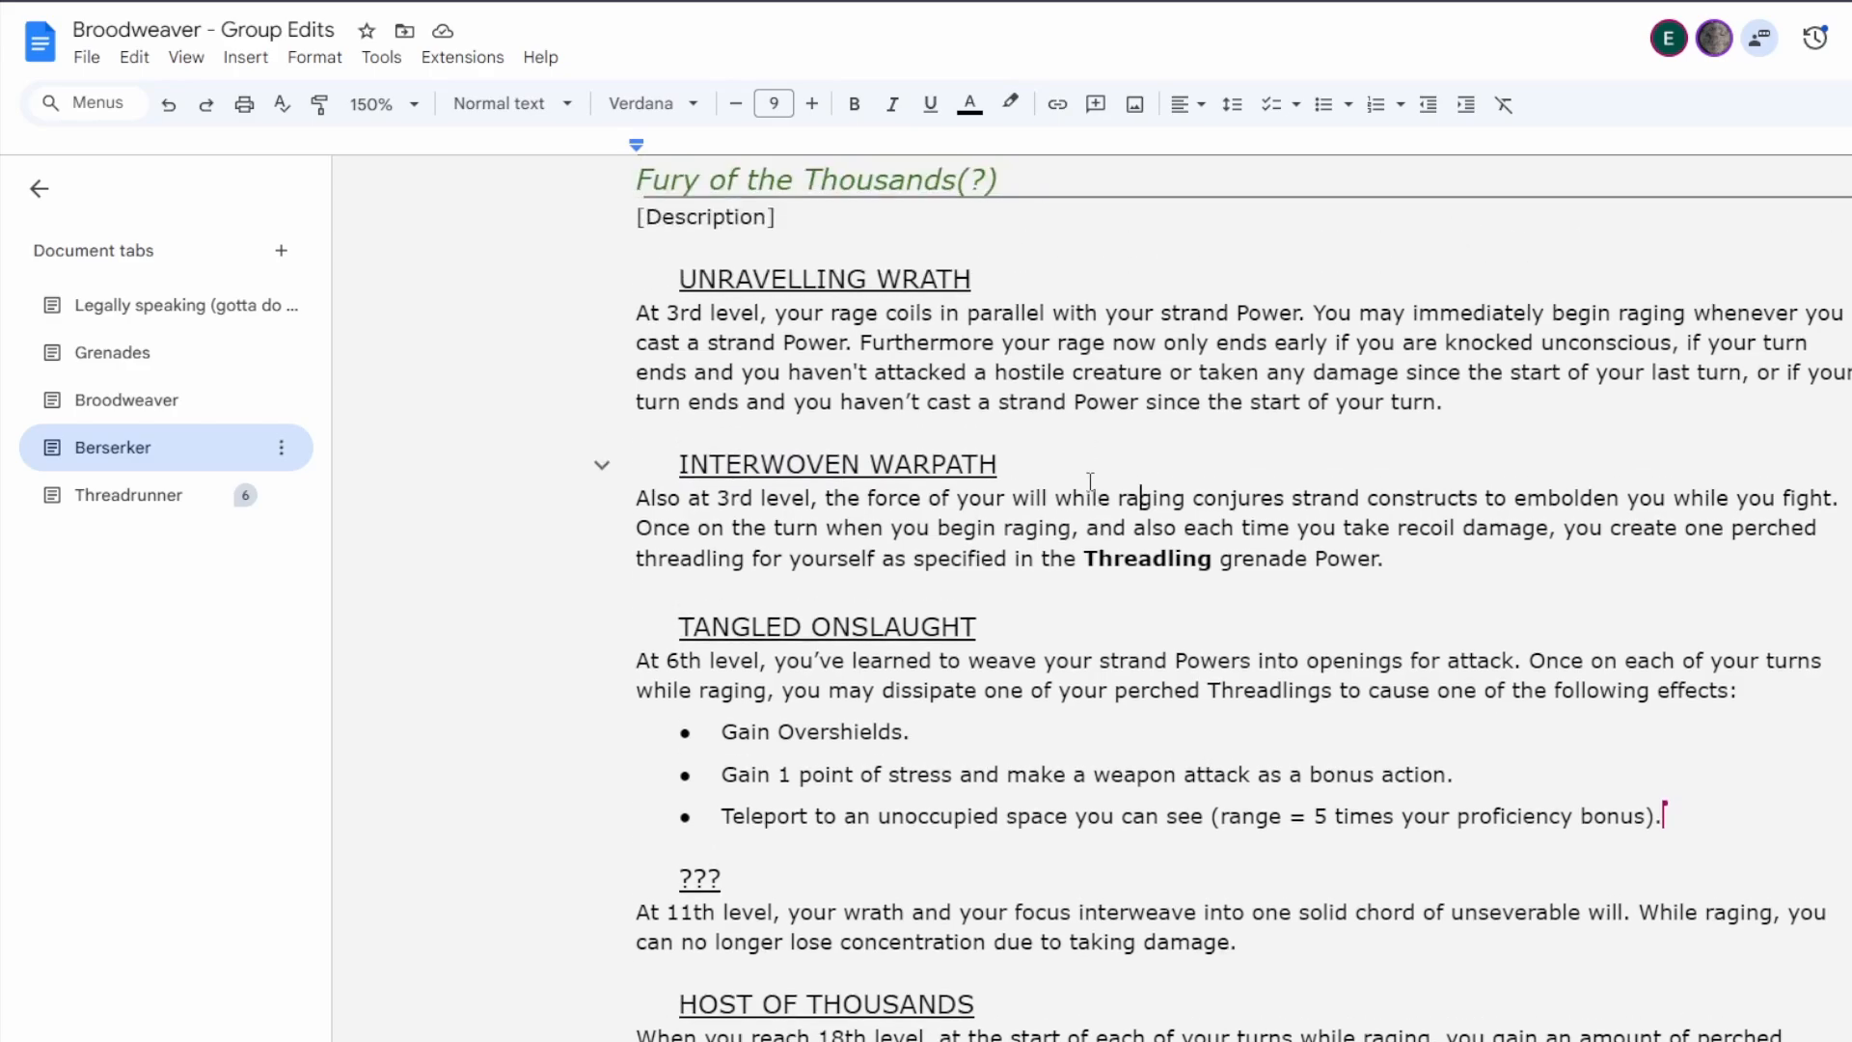
pyautogui.moveTo(760, 464); pyautogui.dragTo(631, 464)
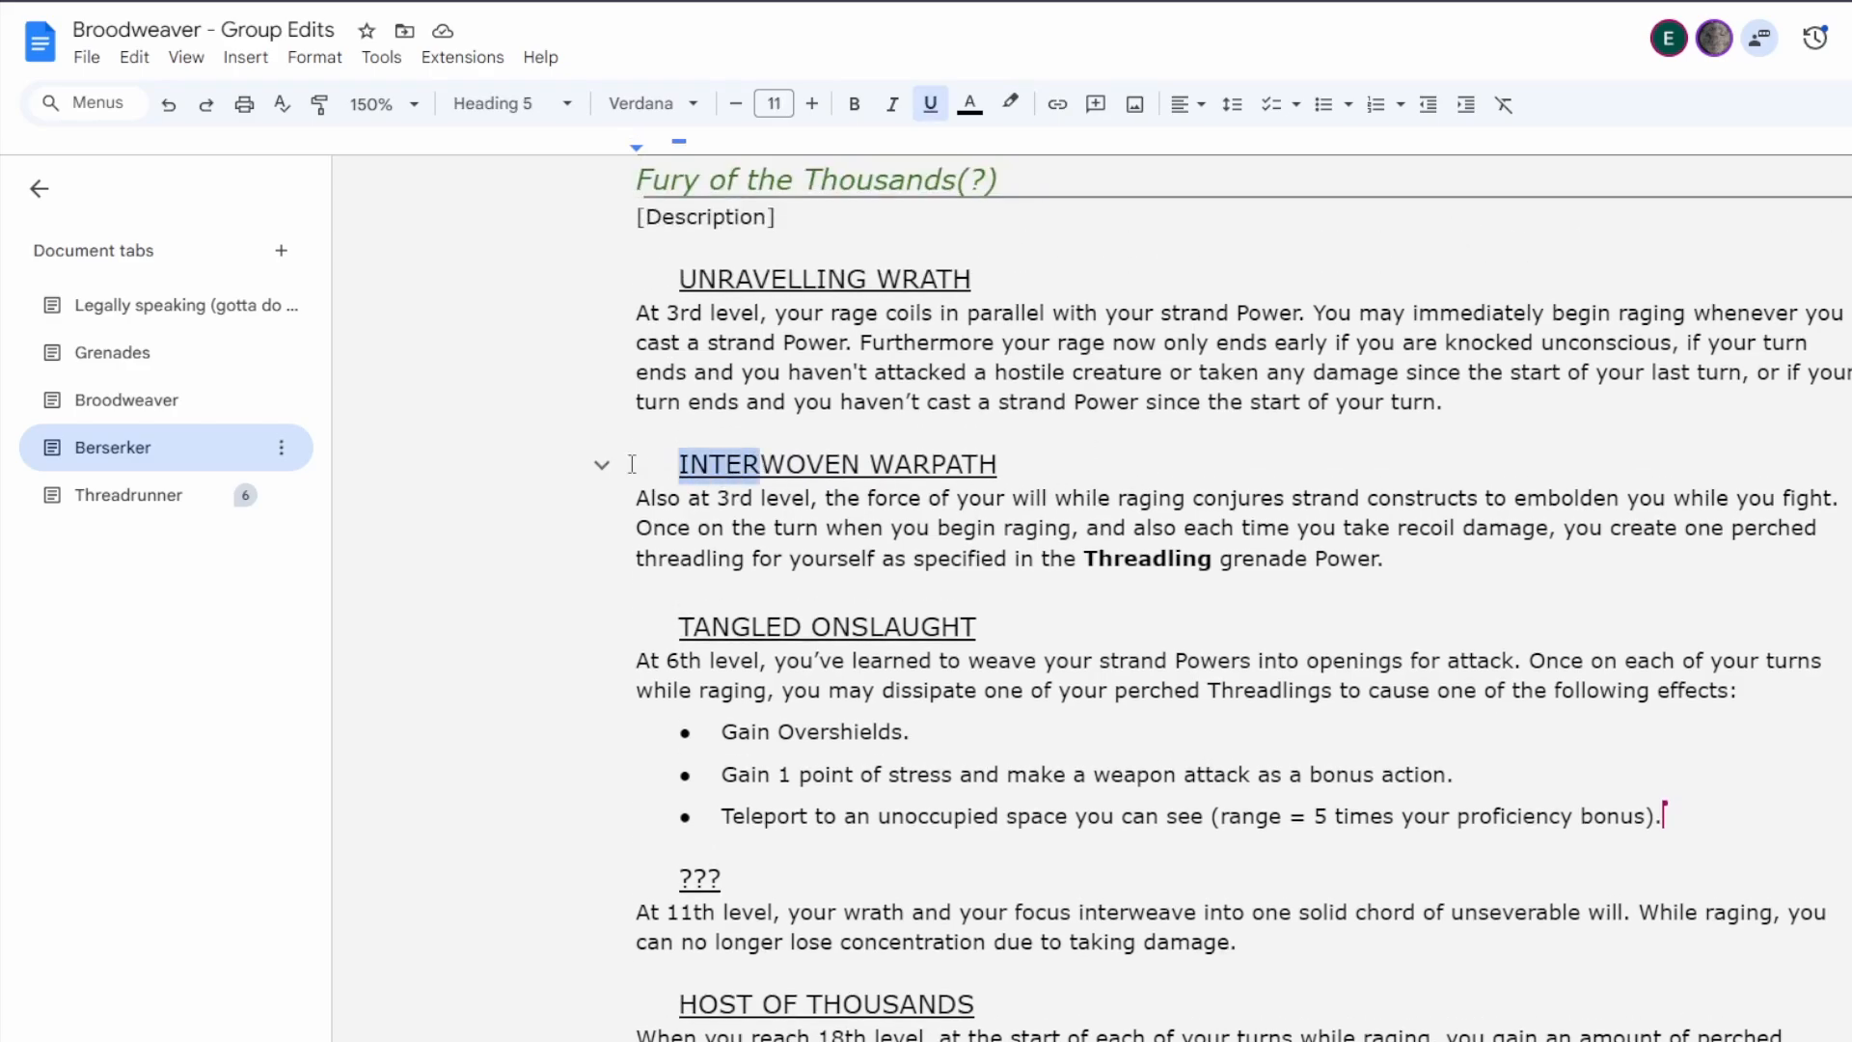
pyautogui.press('BackSpace')
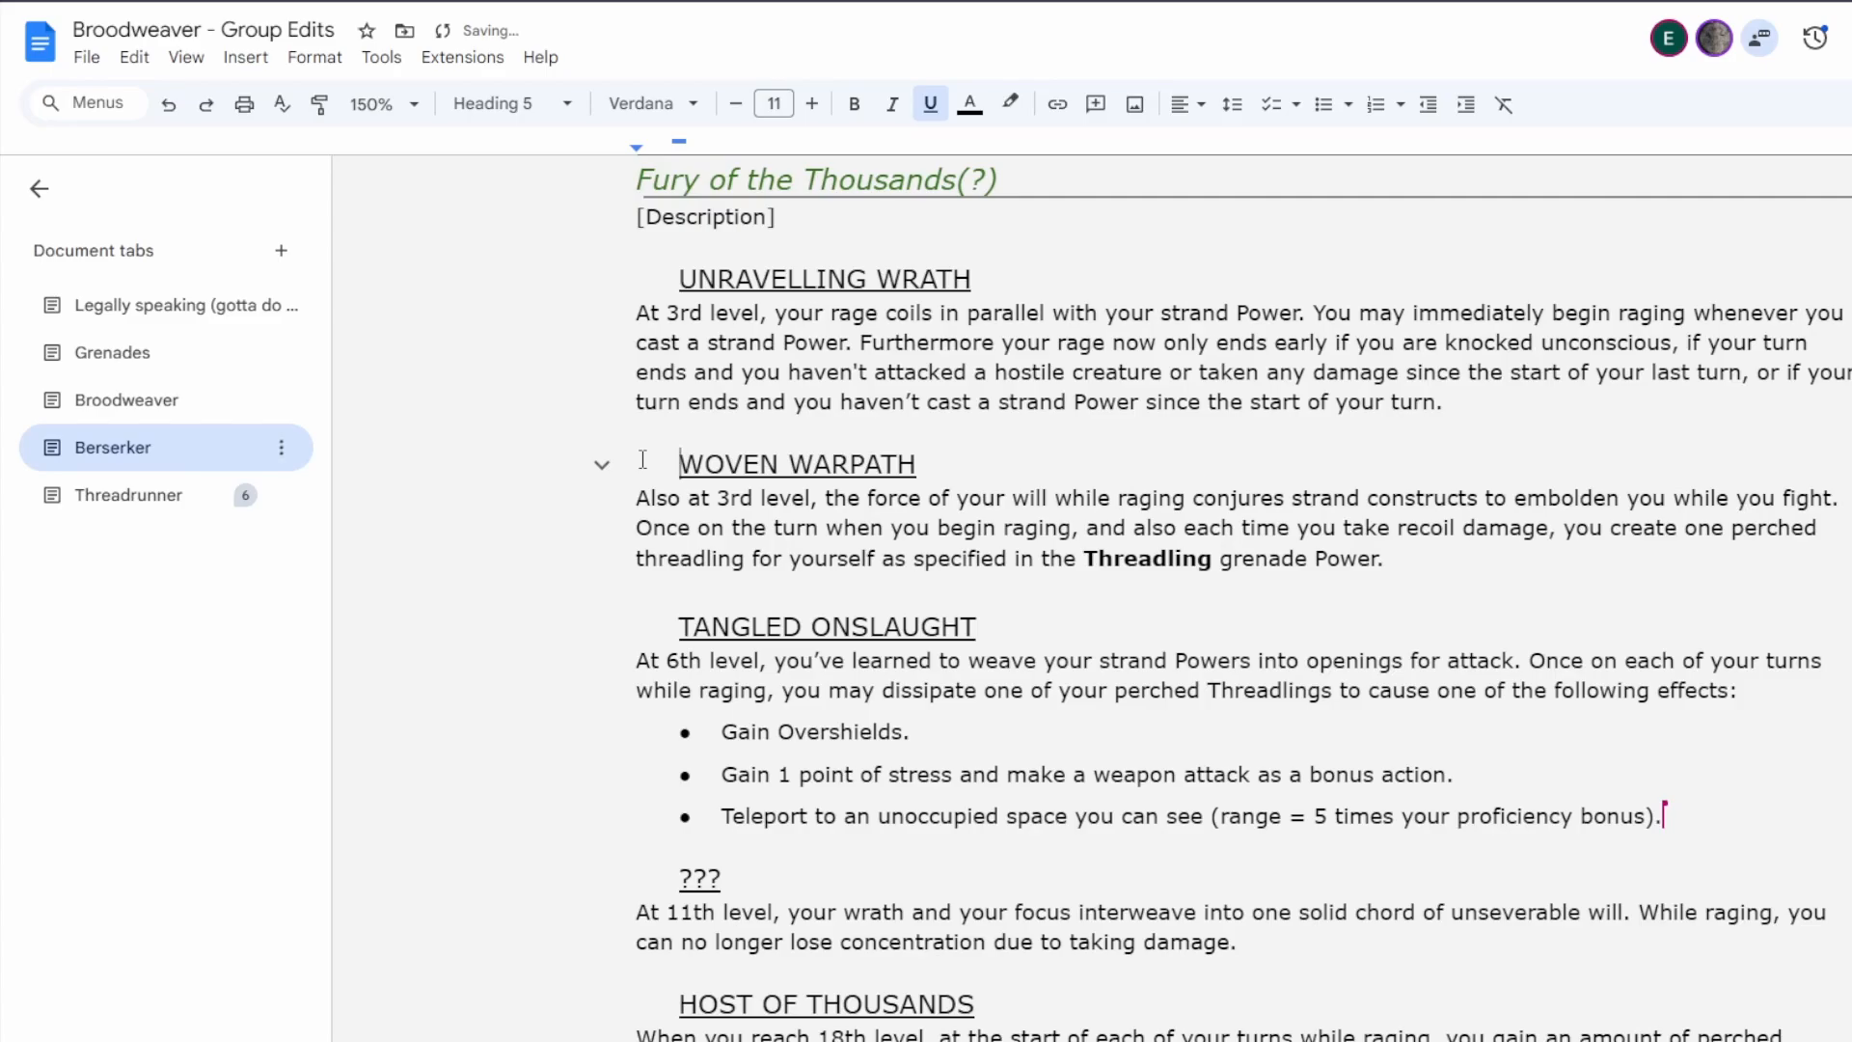
pyautogui.hotkey('ctrl', 'z')
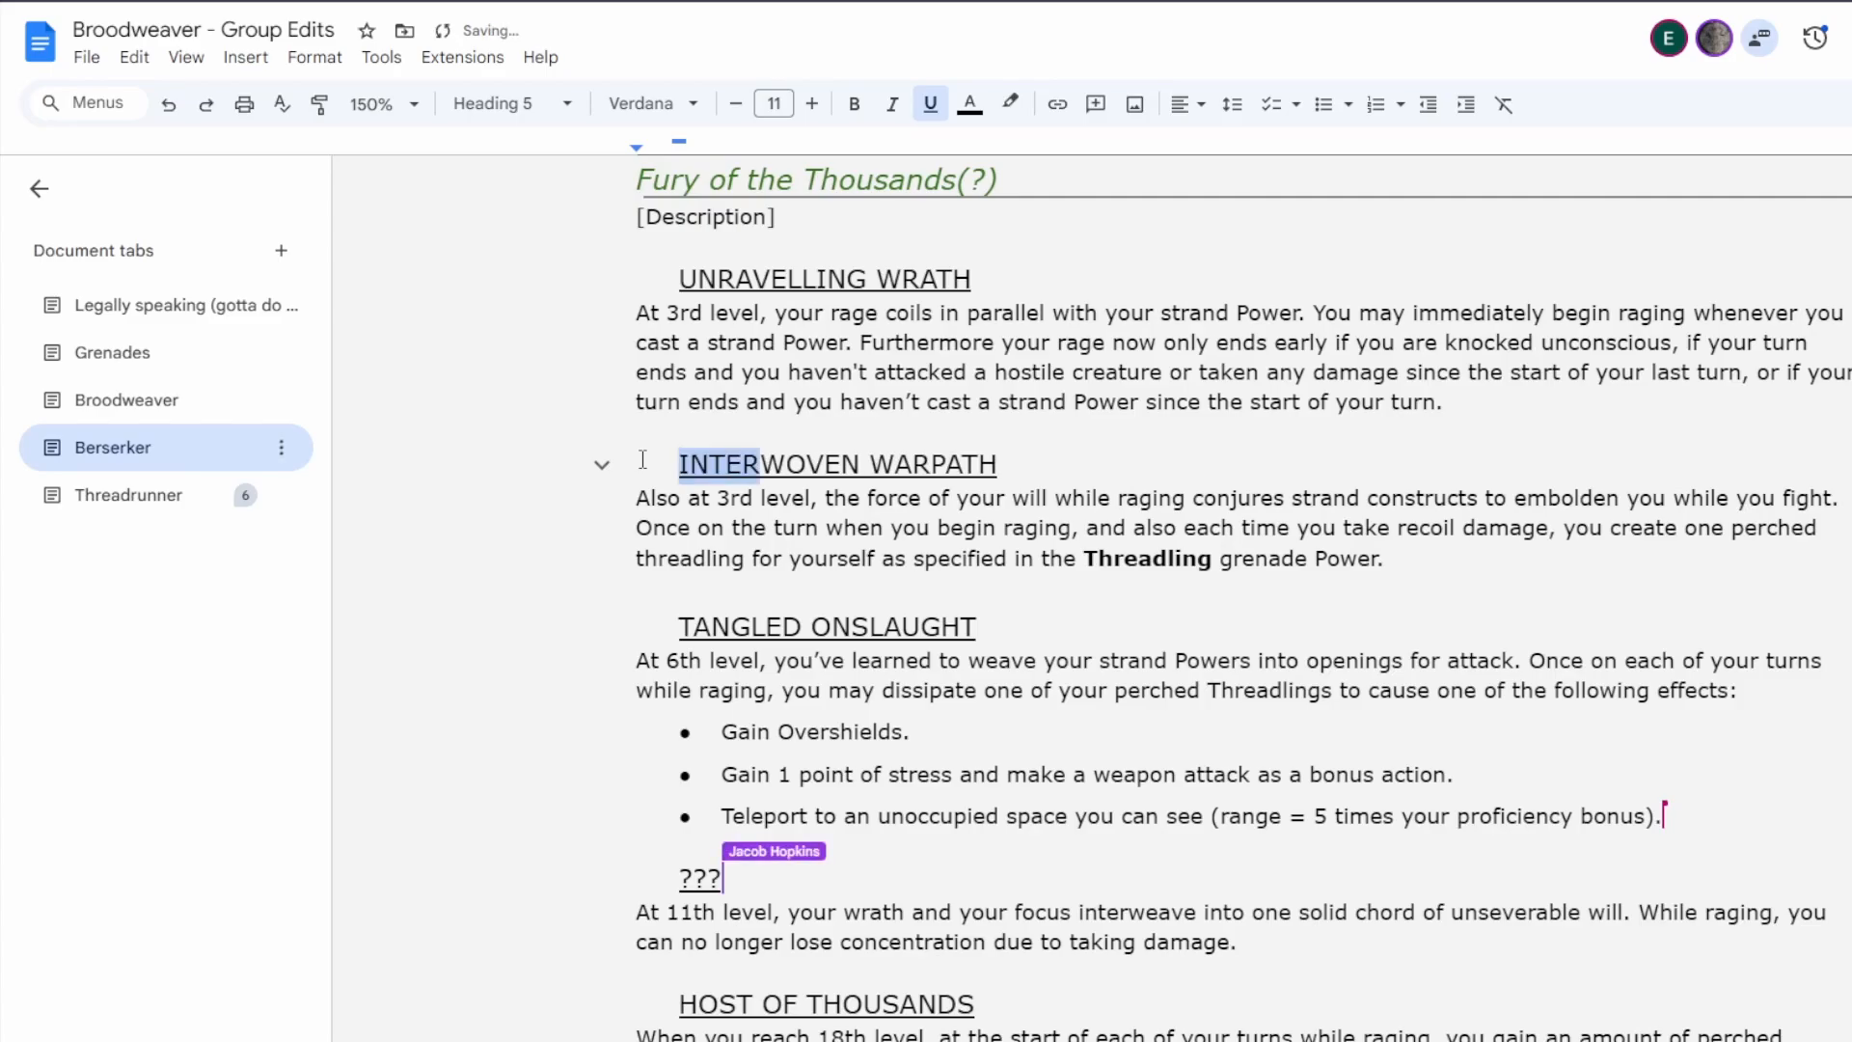
# Replace the "Unravelling Wrath" heading of the first 3rd-level feature with the placeholder "???".
pyautogui.click(961, 314)
pyautogui.moveTo(877, 280); pyautogui.dragTo(677, 279)
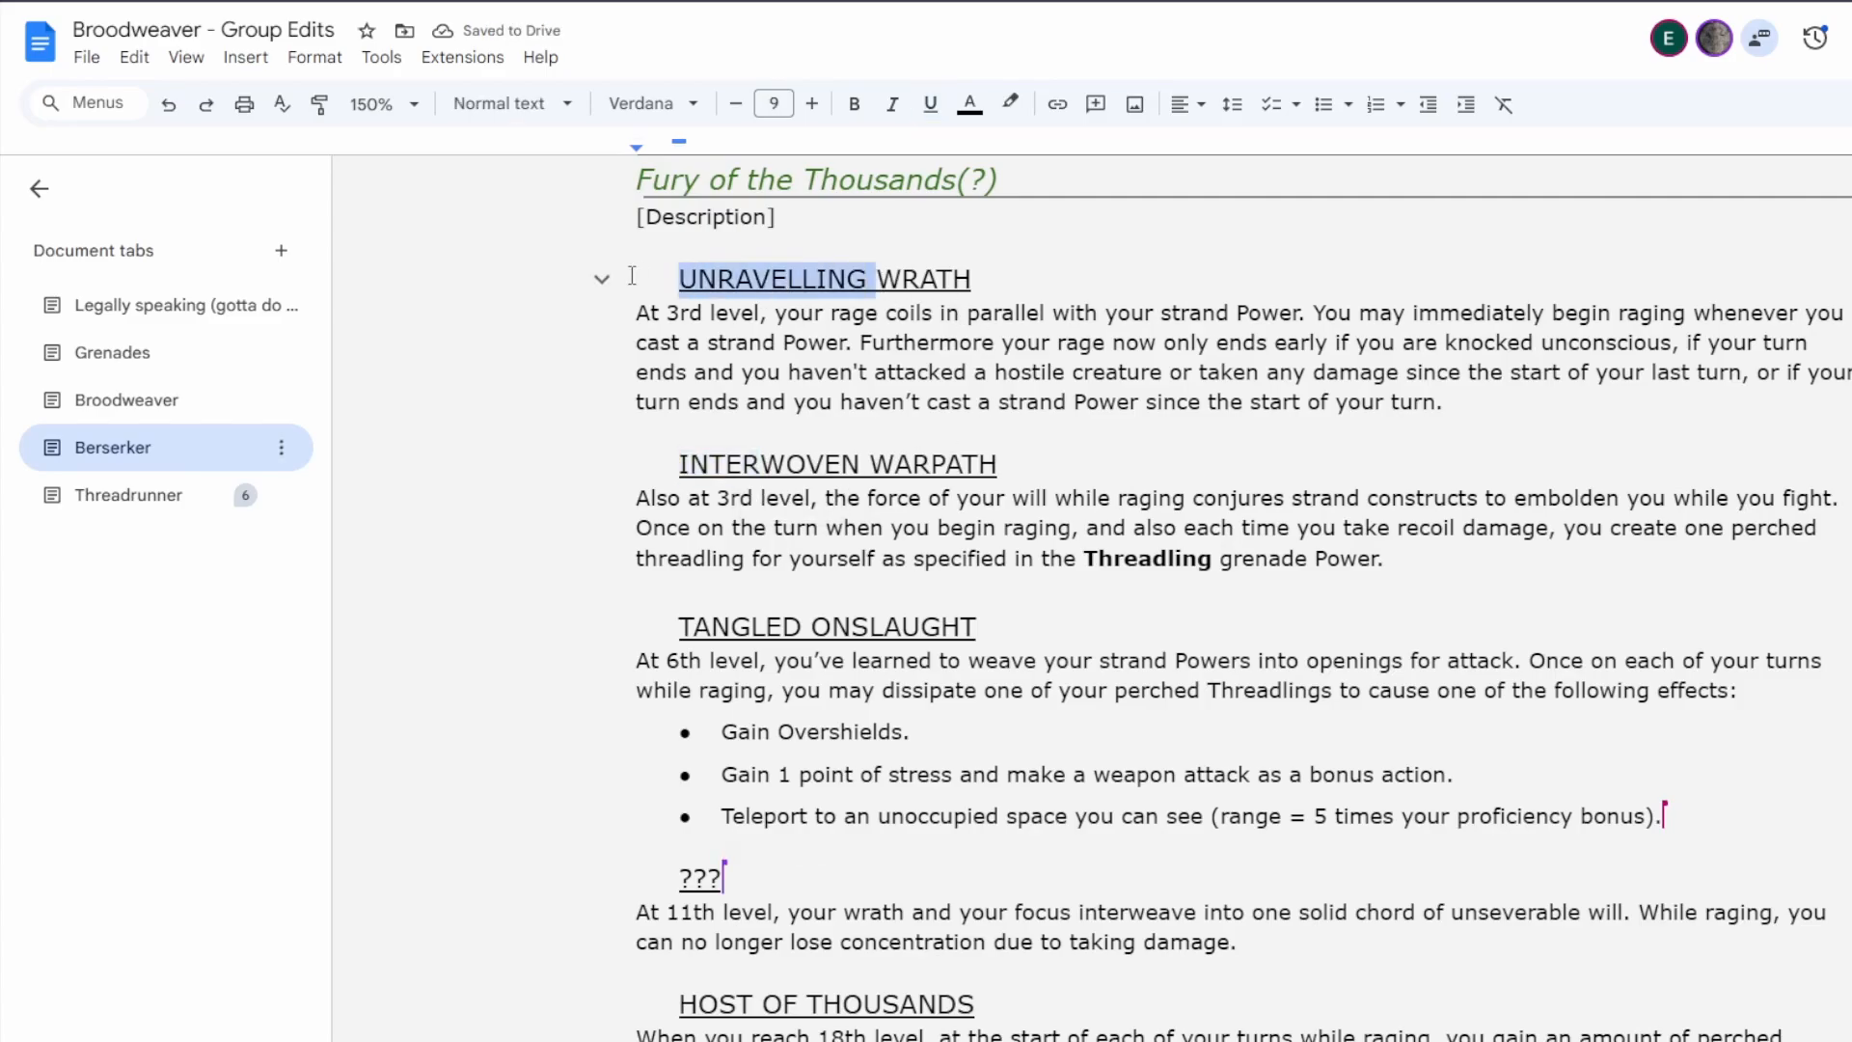
pyautogui.click(828, 279)
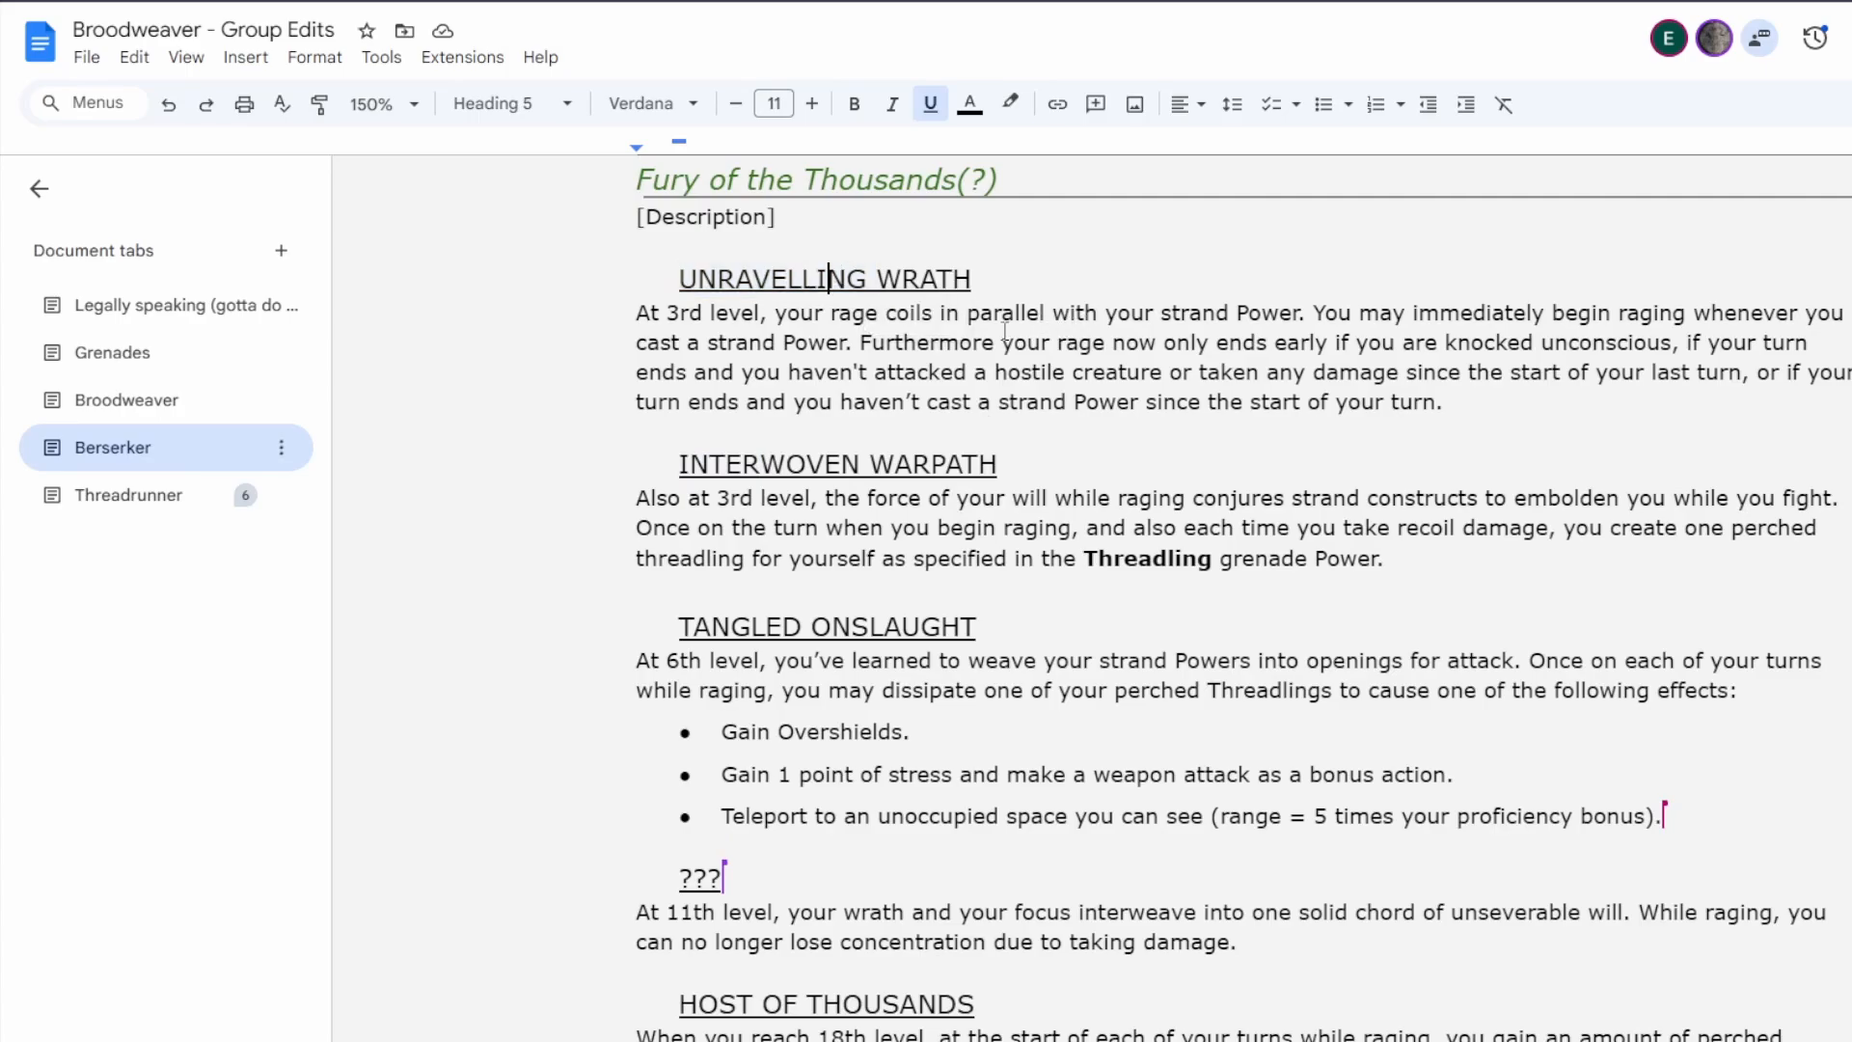
pyautogui.moveTo(982, 284); pyautogui.dragTo(619, 286)
pyautogui.write('???')
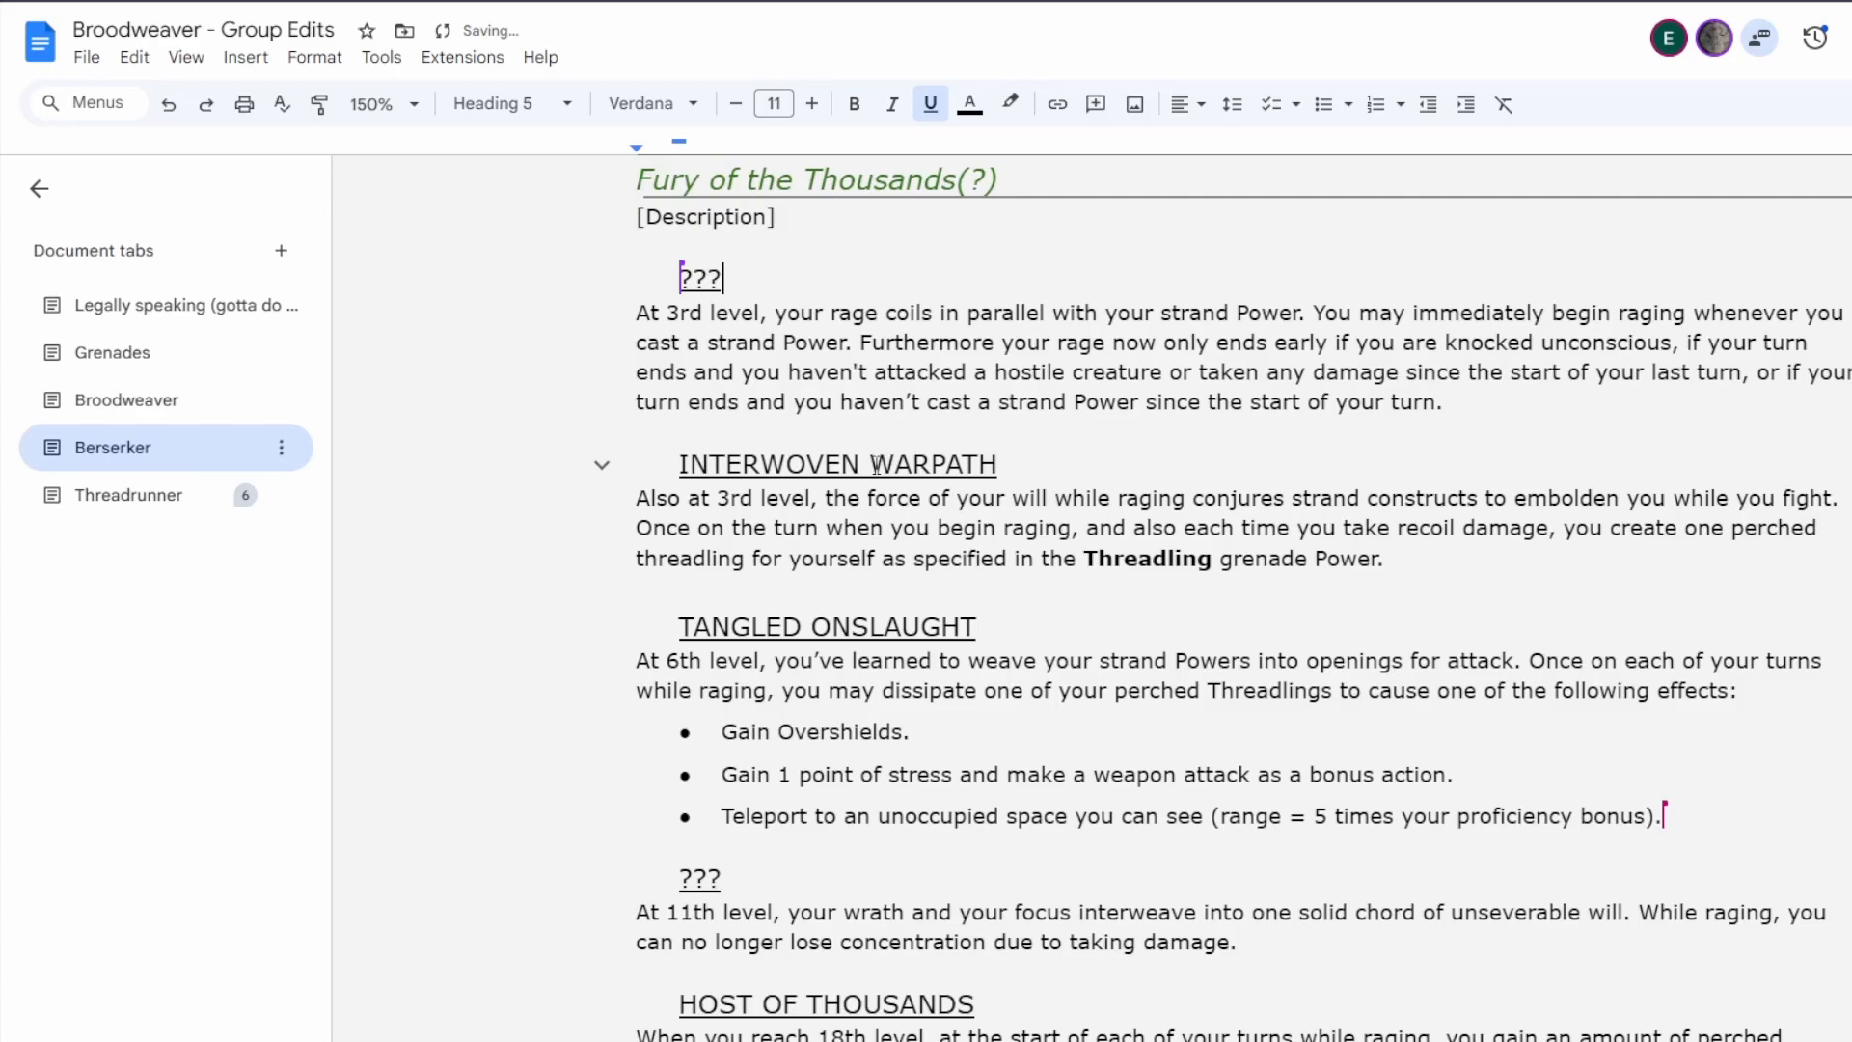
# Replace the word "Interwoven" in the Warpath heading with "???", keeping "Warpath".
pyautogui.moveTo(875, 465); pyautogui.dragTo(610, 469)
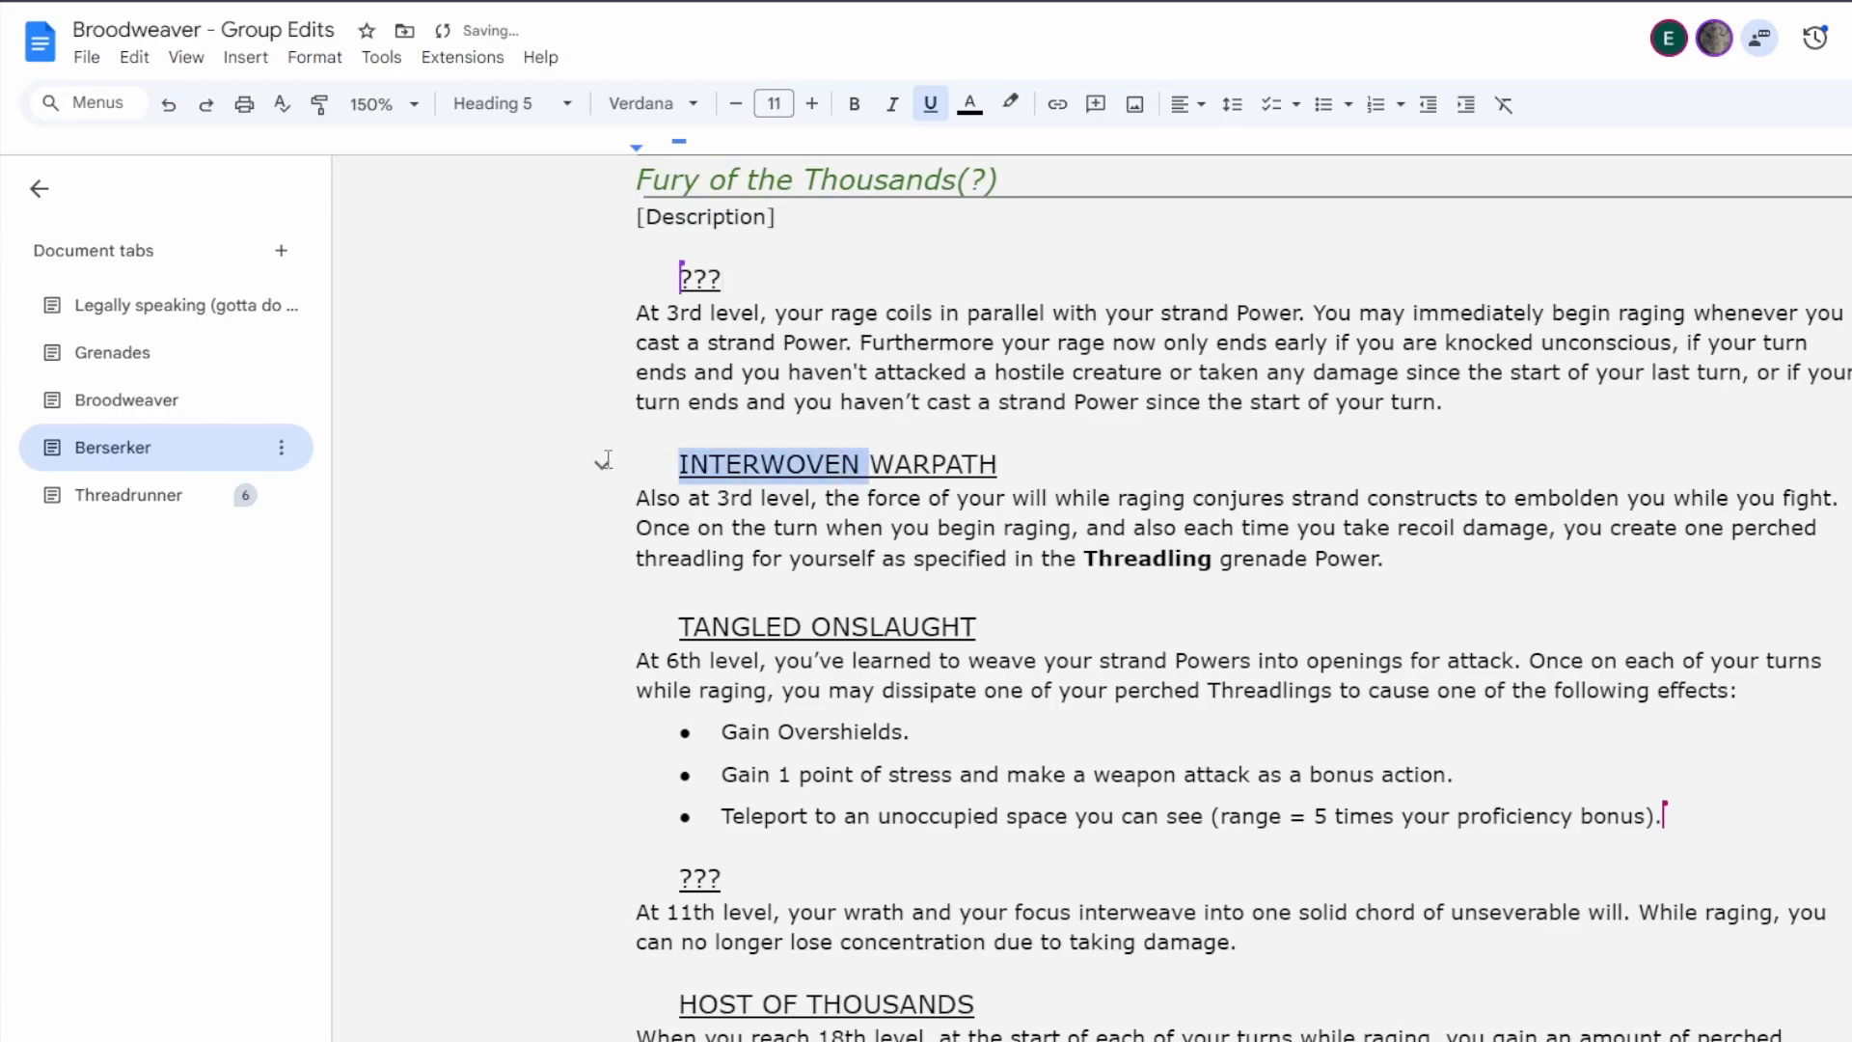
pyautogui.write('???')
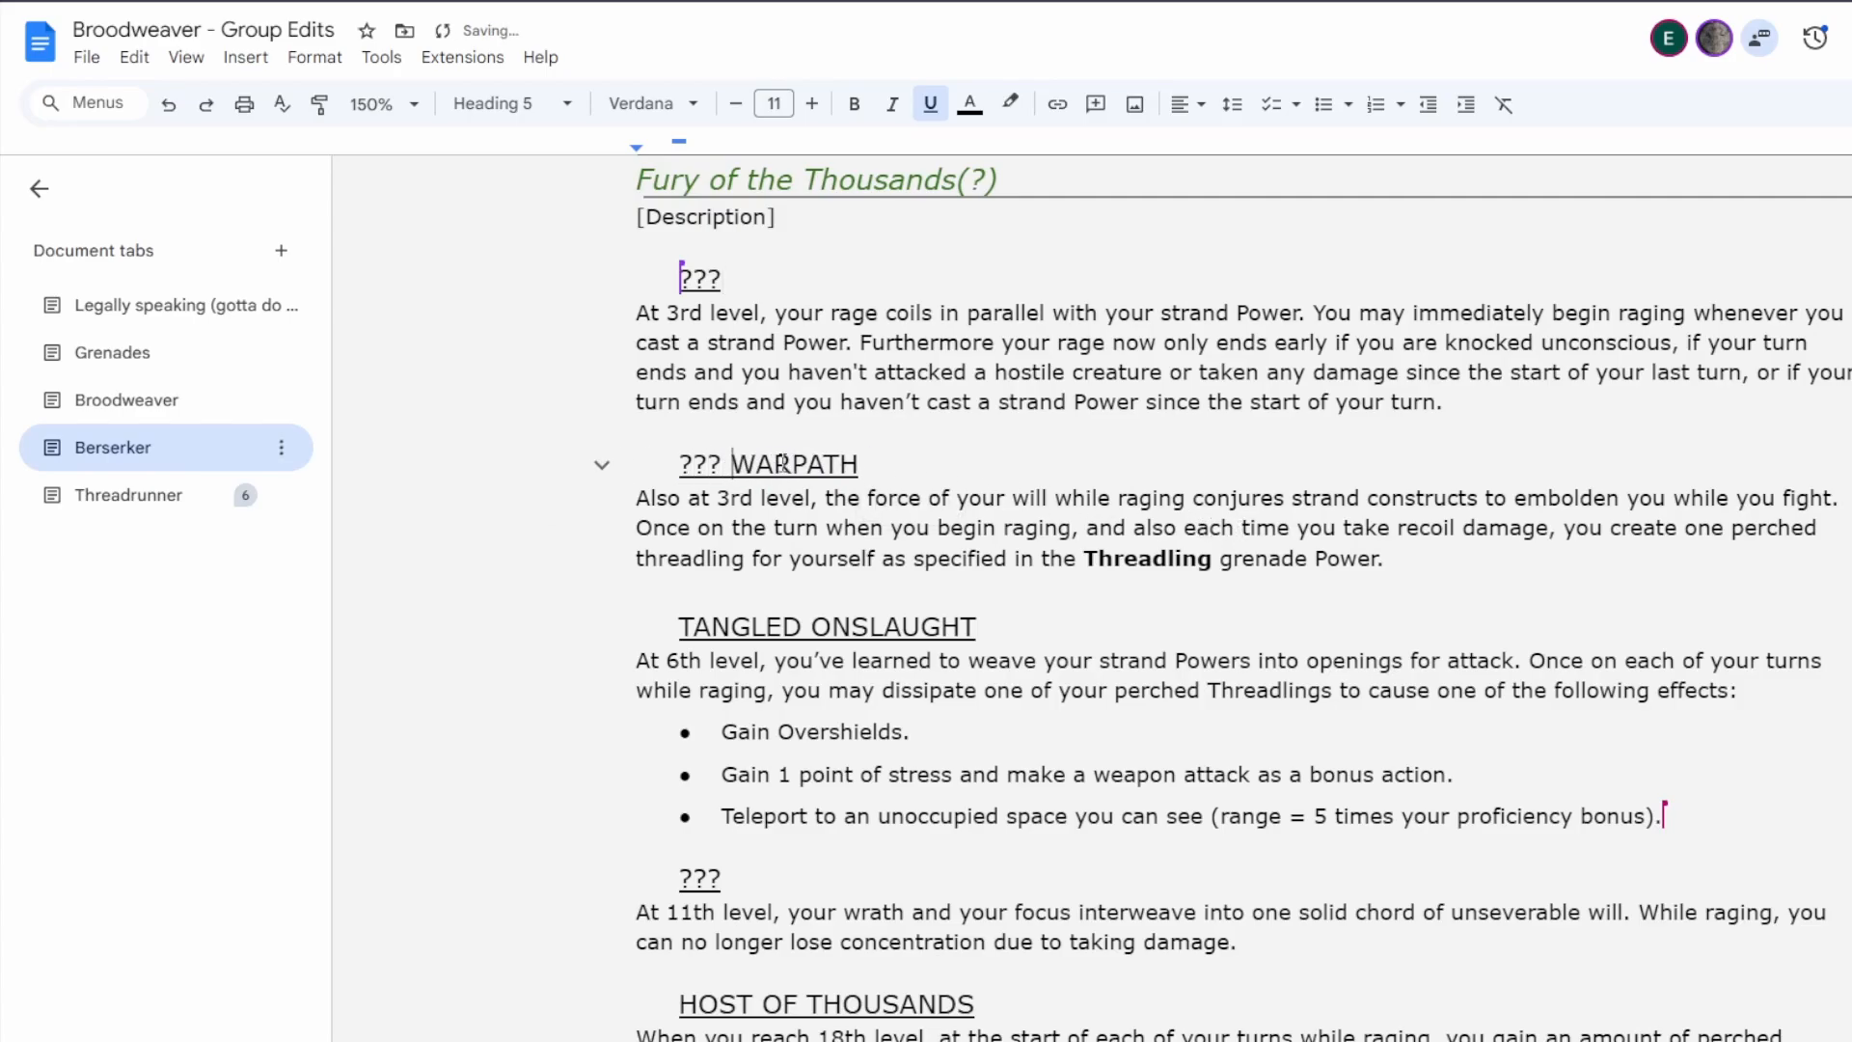
pyautogui.moveTo(731, 465); pyautogui.dragTo(666, 479)
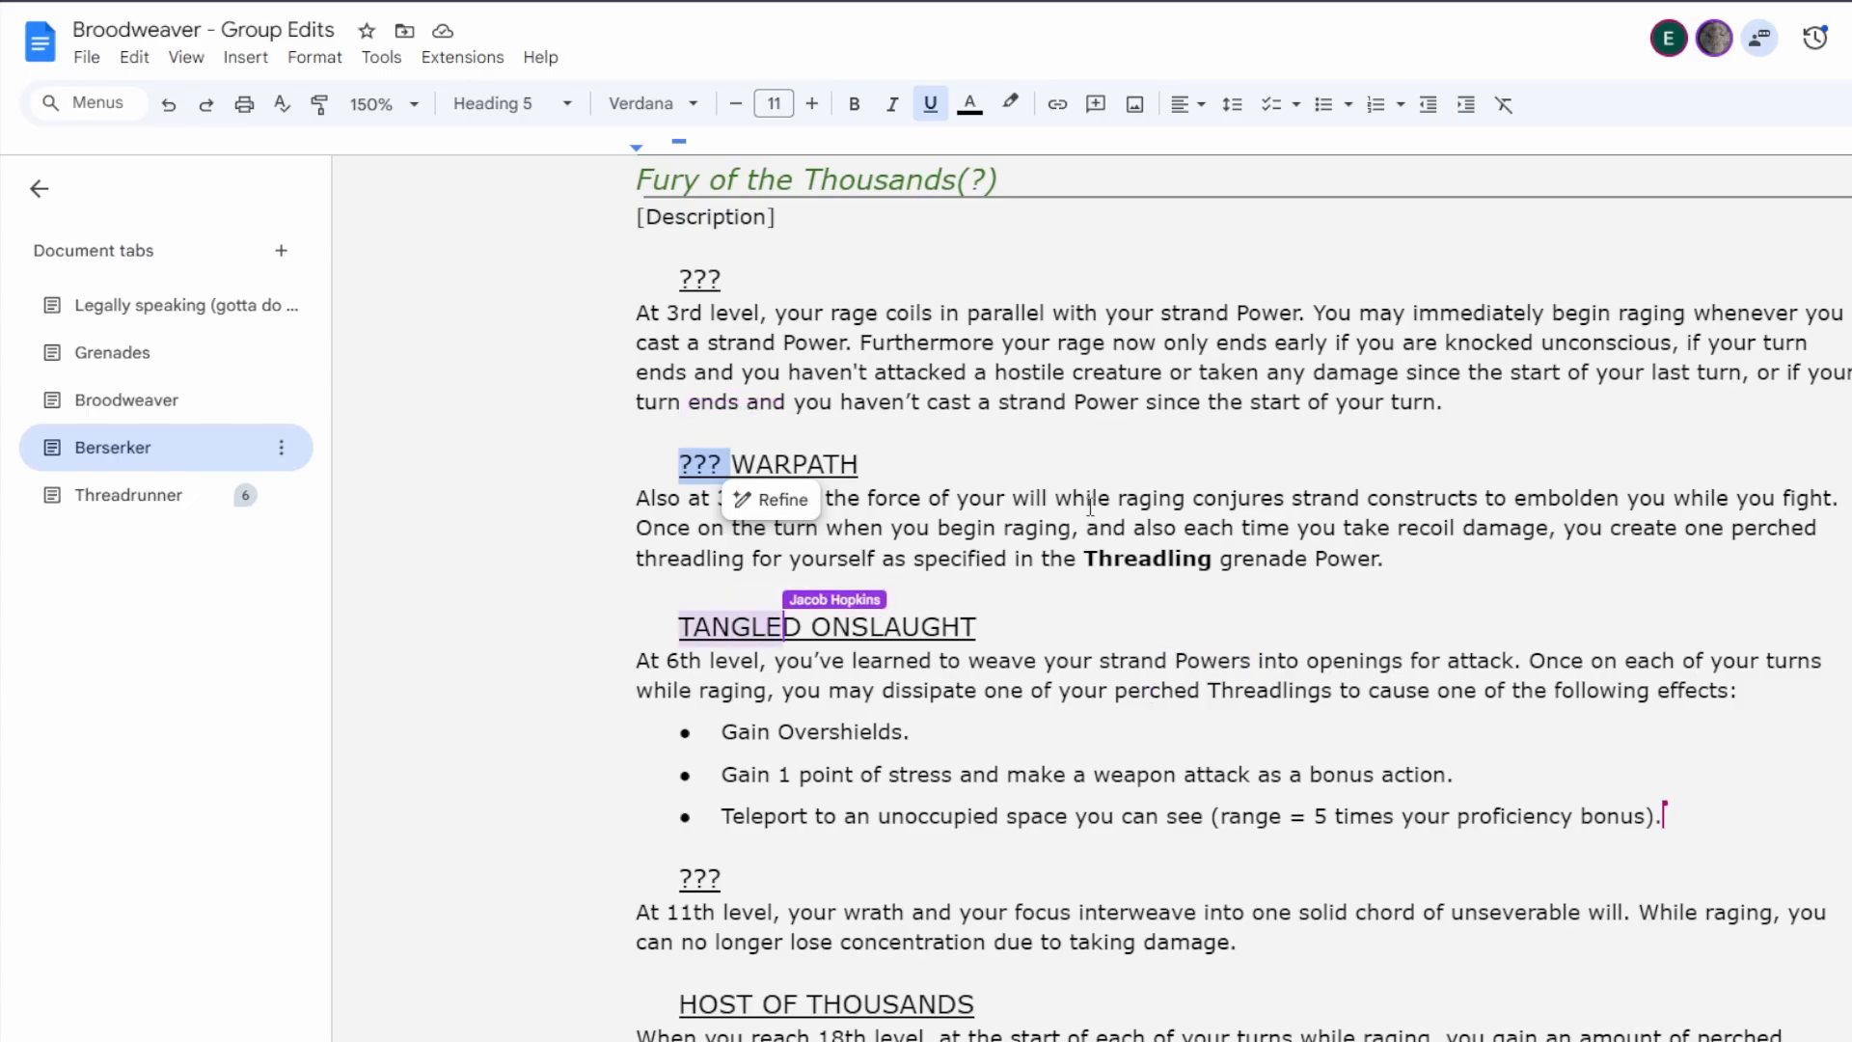
pyautogui.click(1013, 527)
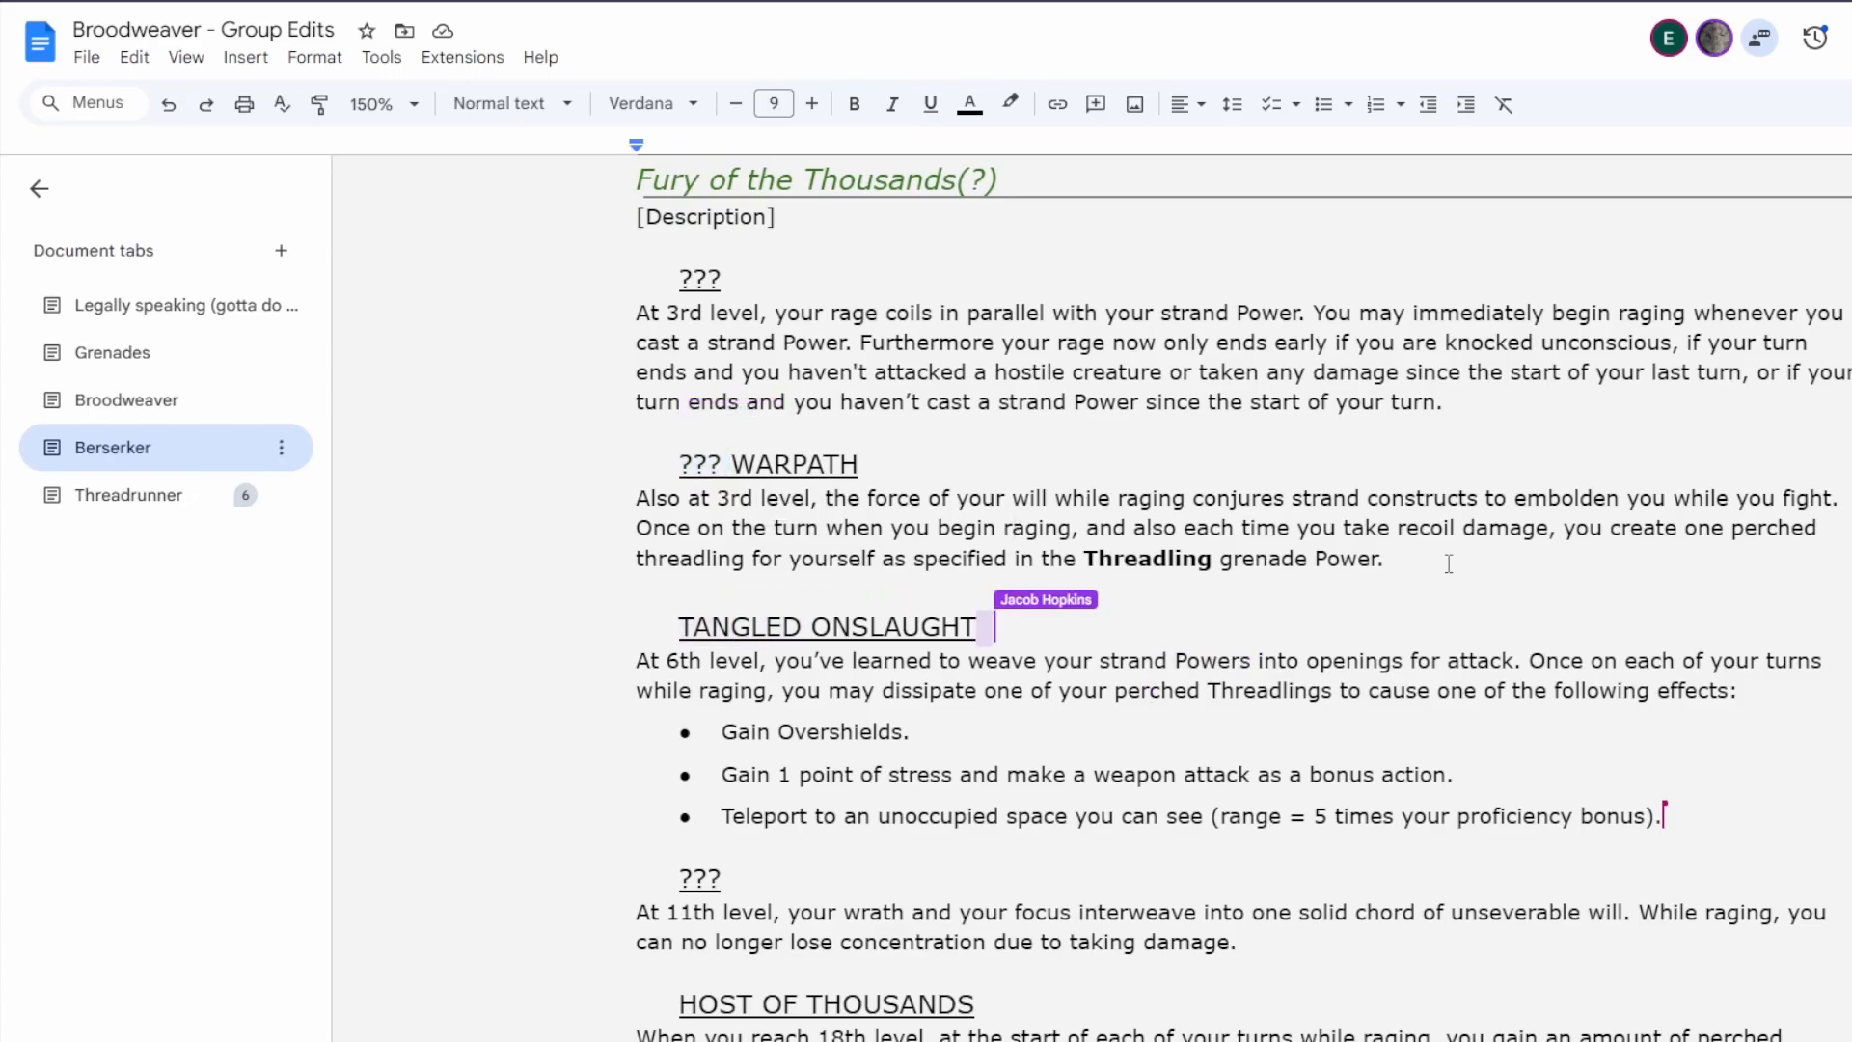
pyautogui.scroll(-1, 1178, 636)
pyautogui.scroll(1, 874, 675)
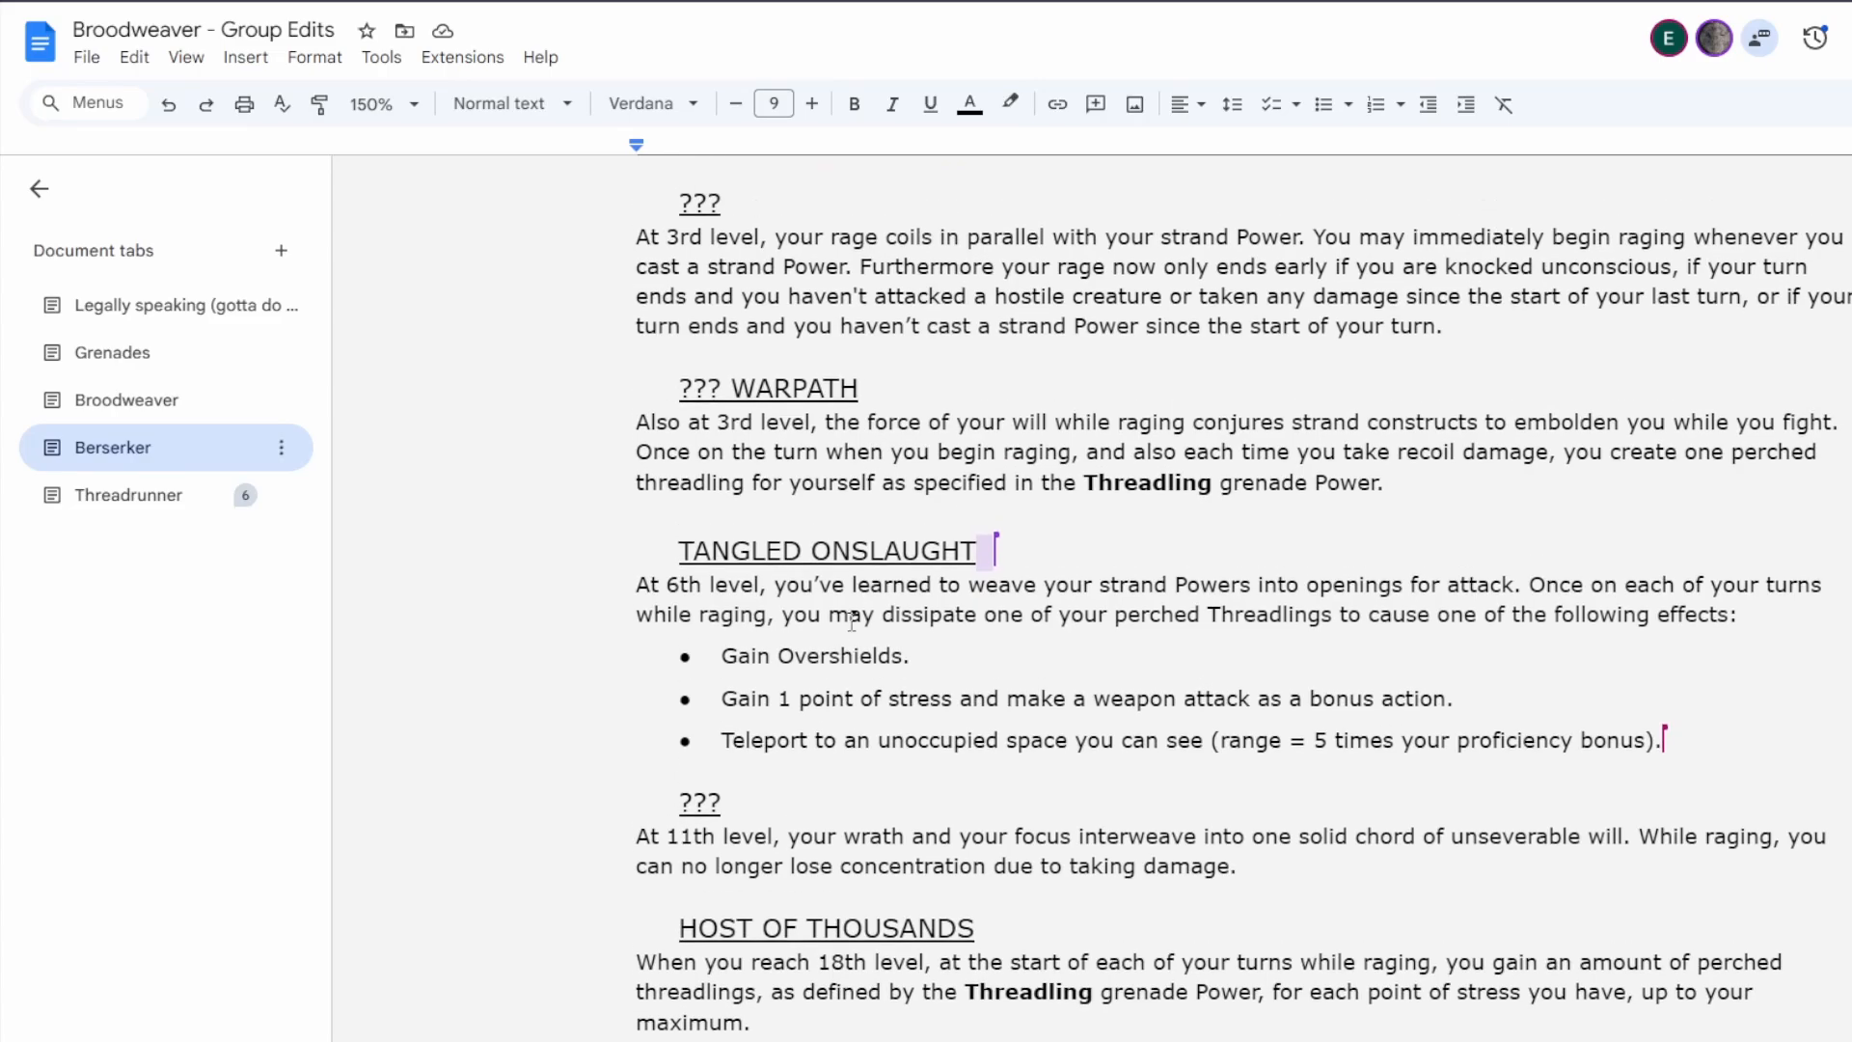
pyautogui.click(1498, 550)
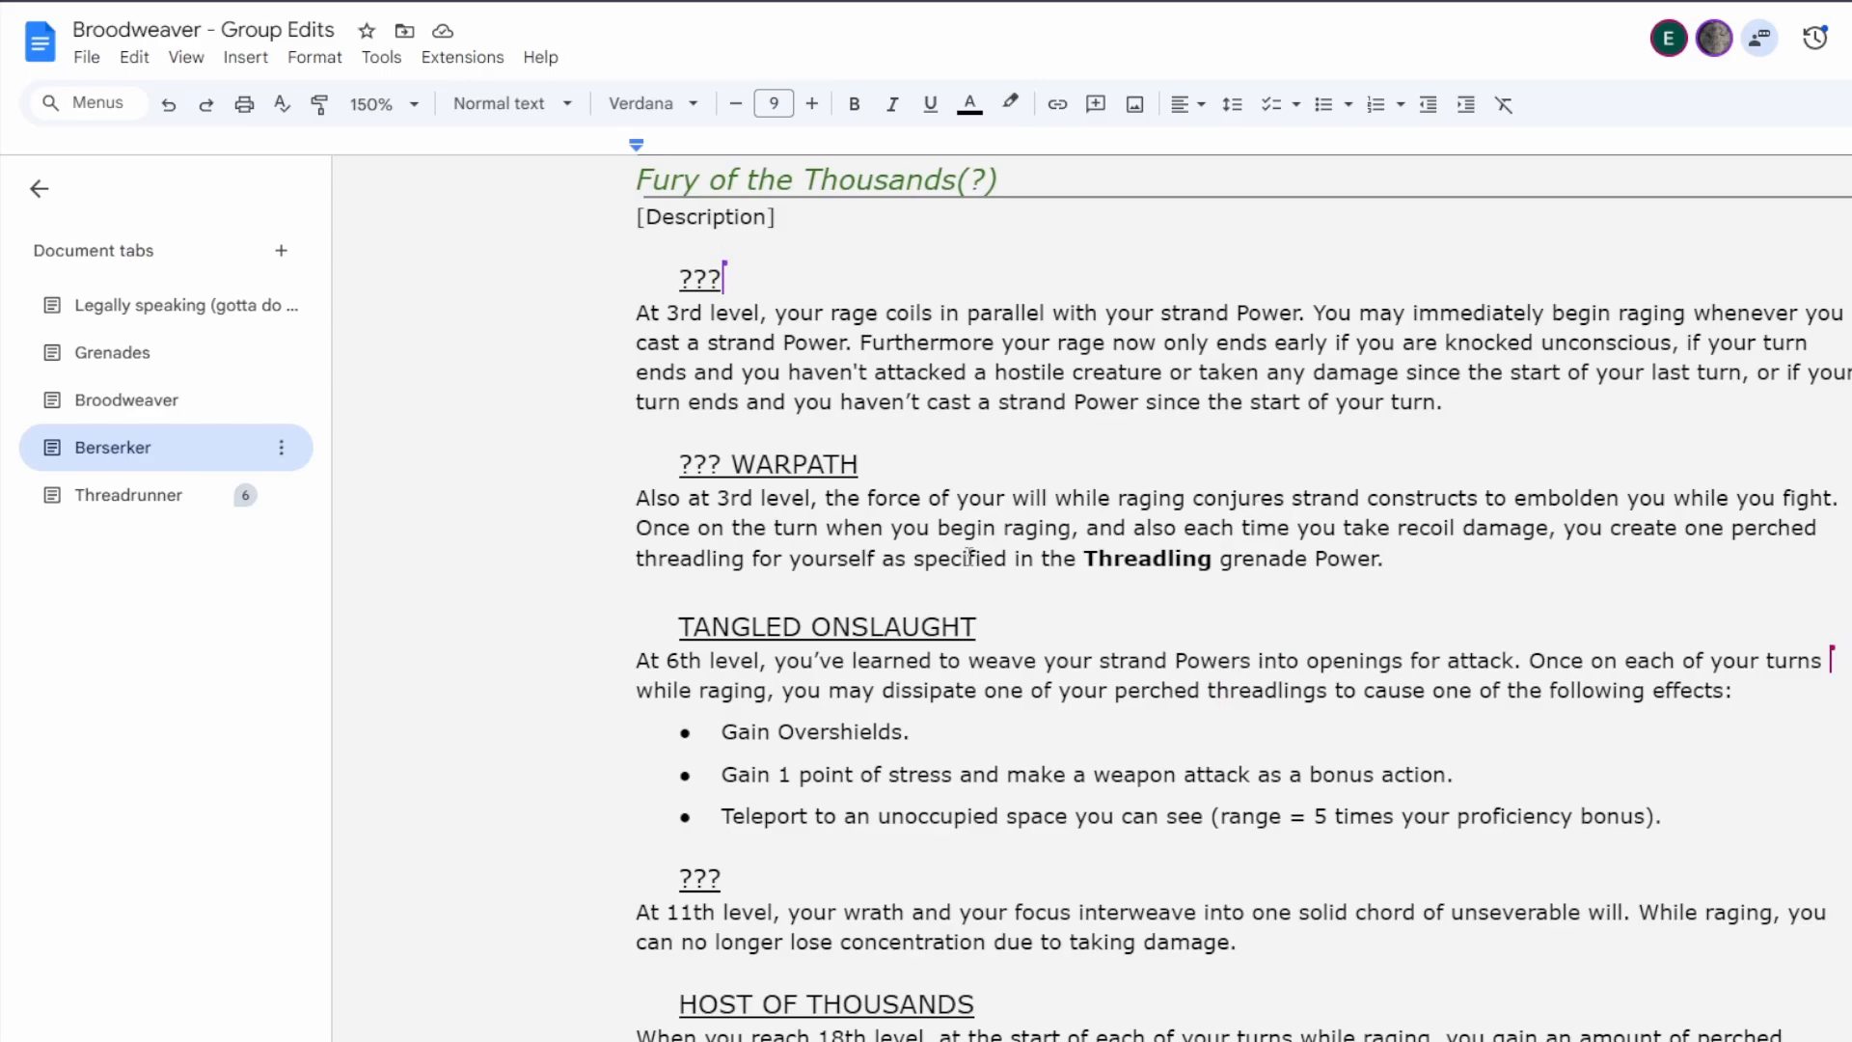
pyautogui.scroll(-1, 984, 606)
pyautogui.scroll(1, 1008, 569)
# In Tangled Onslaught, replace "Once on each of your turns while raging" with "When you use your action to cast a Power".
pyautogui.scroll(-1, 881, 377)
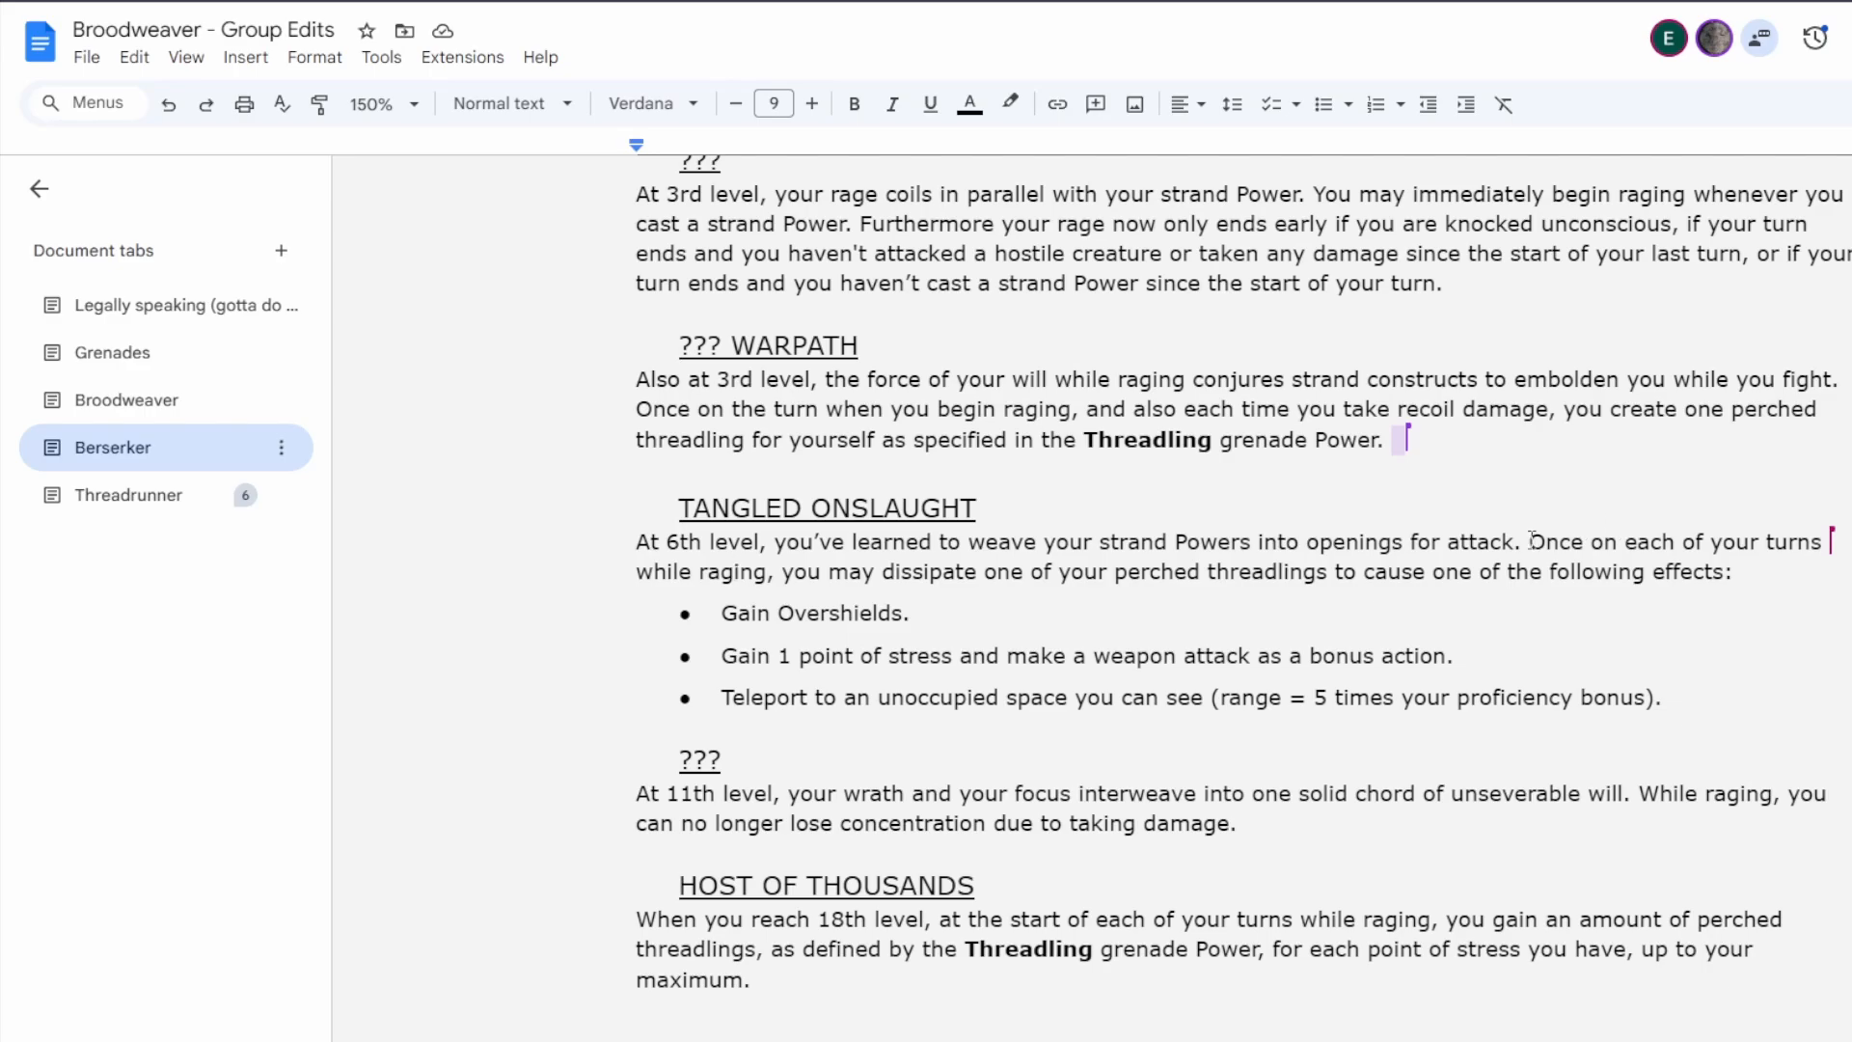
pyautogui.moveTo(1531, 541); pyautogui.dragTo(768, 570)
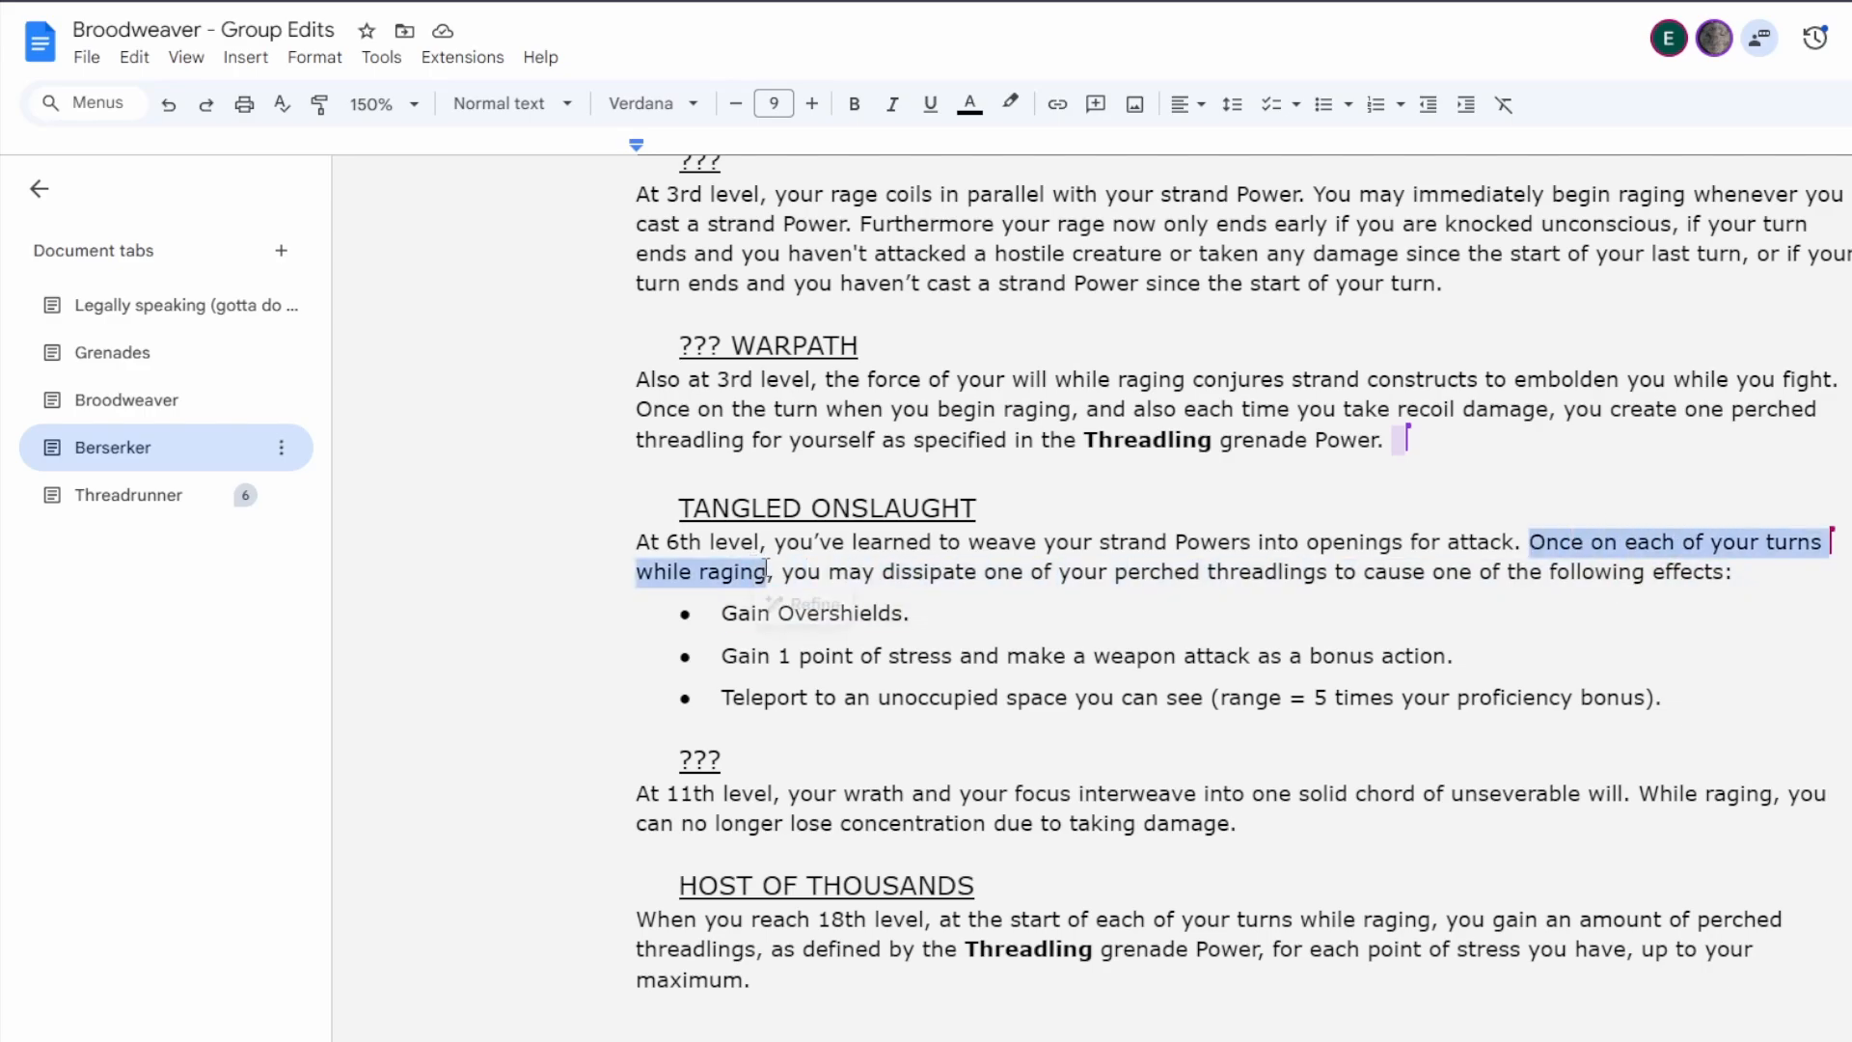
pyautogui.write('When you ')
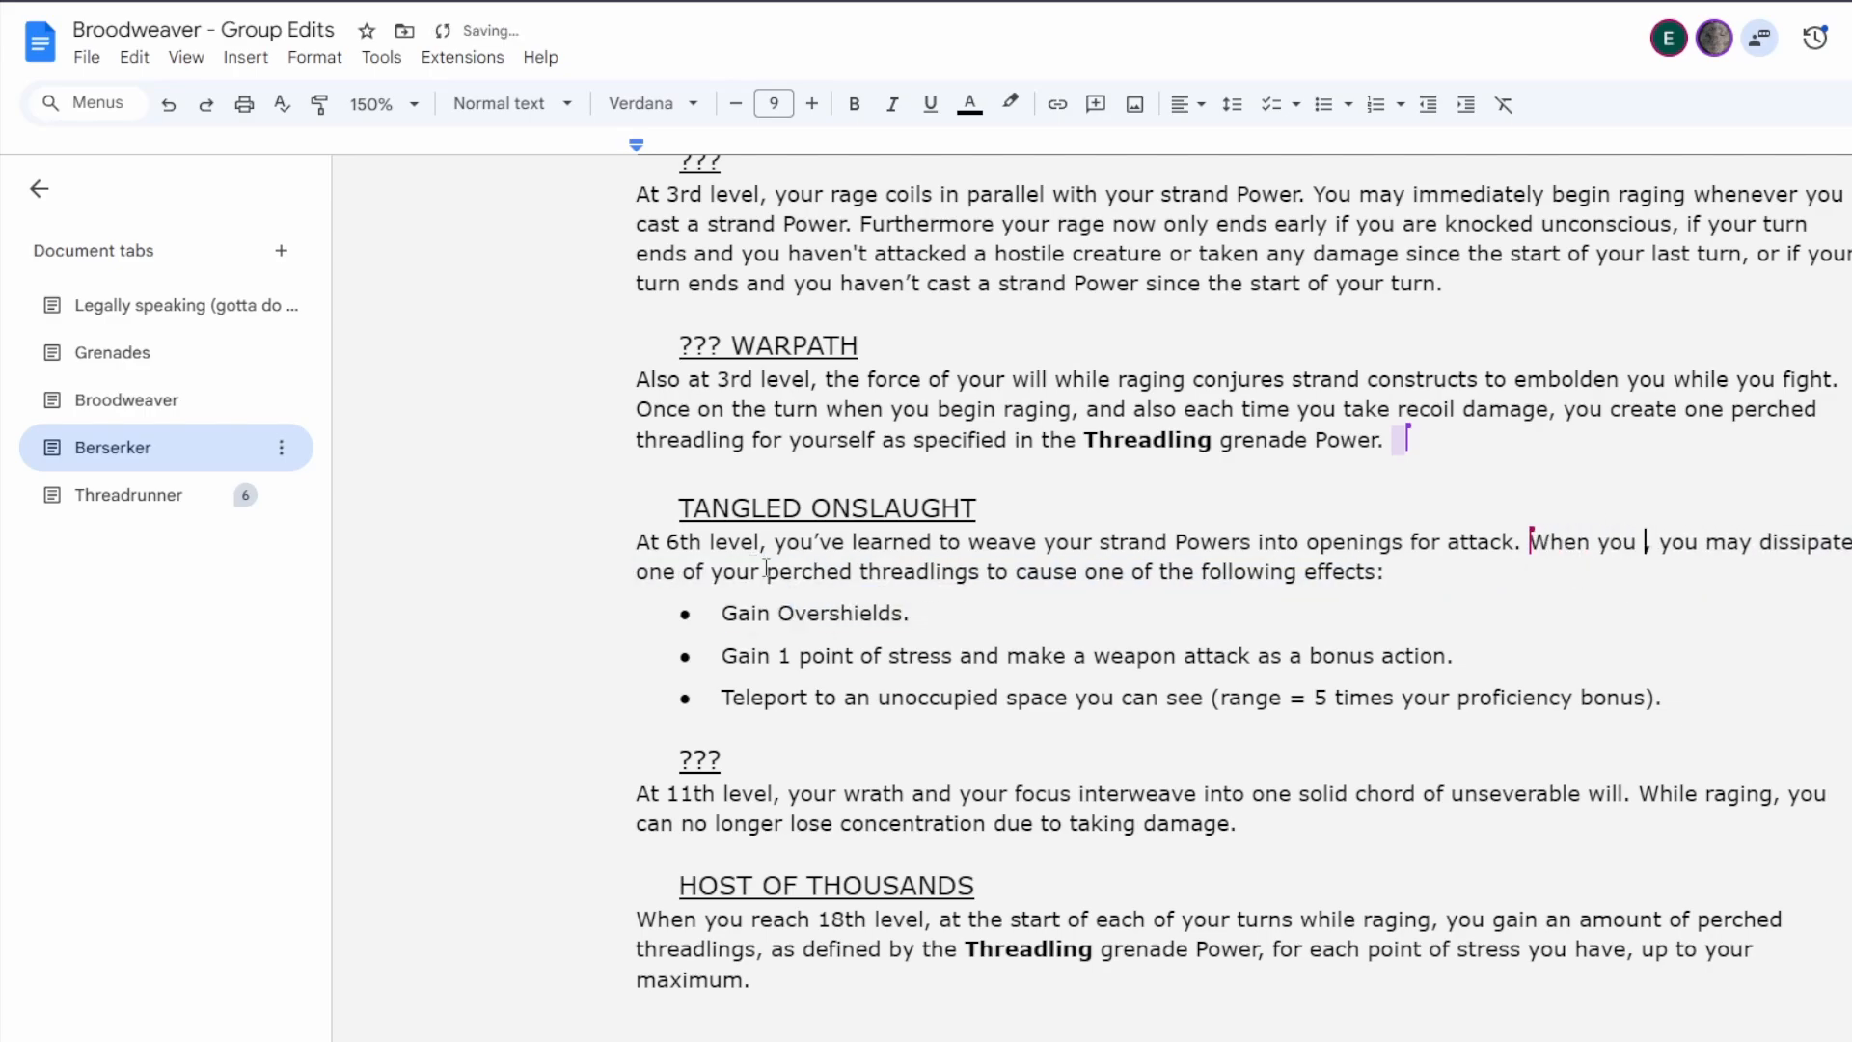
pyautogui.write('use your action')
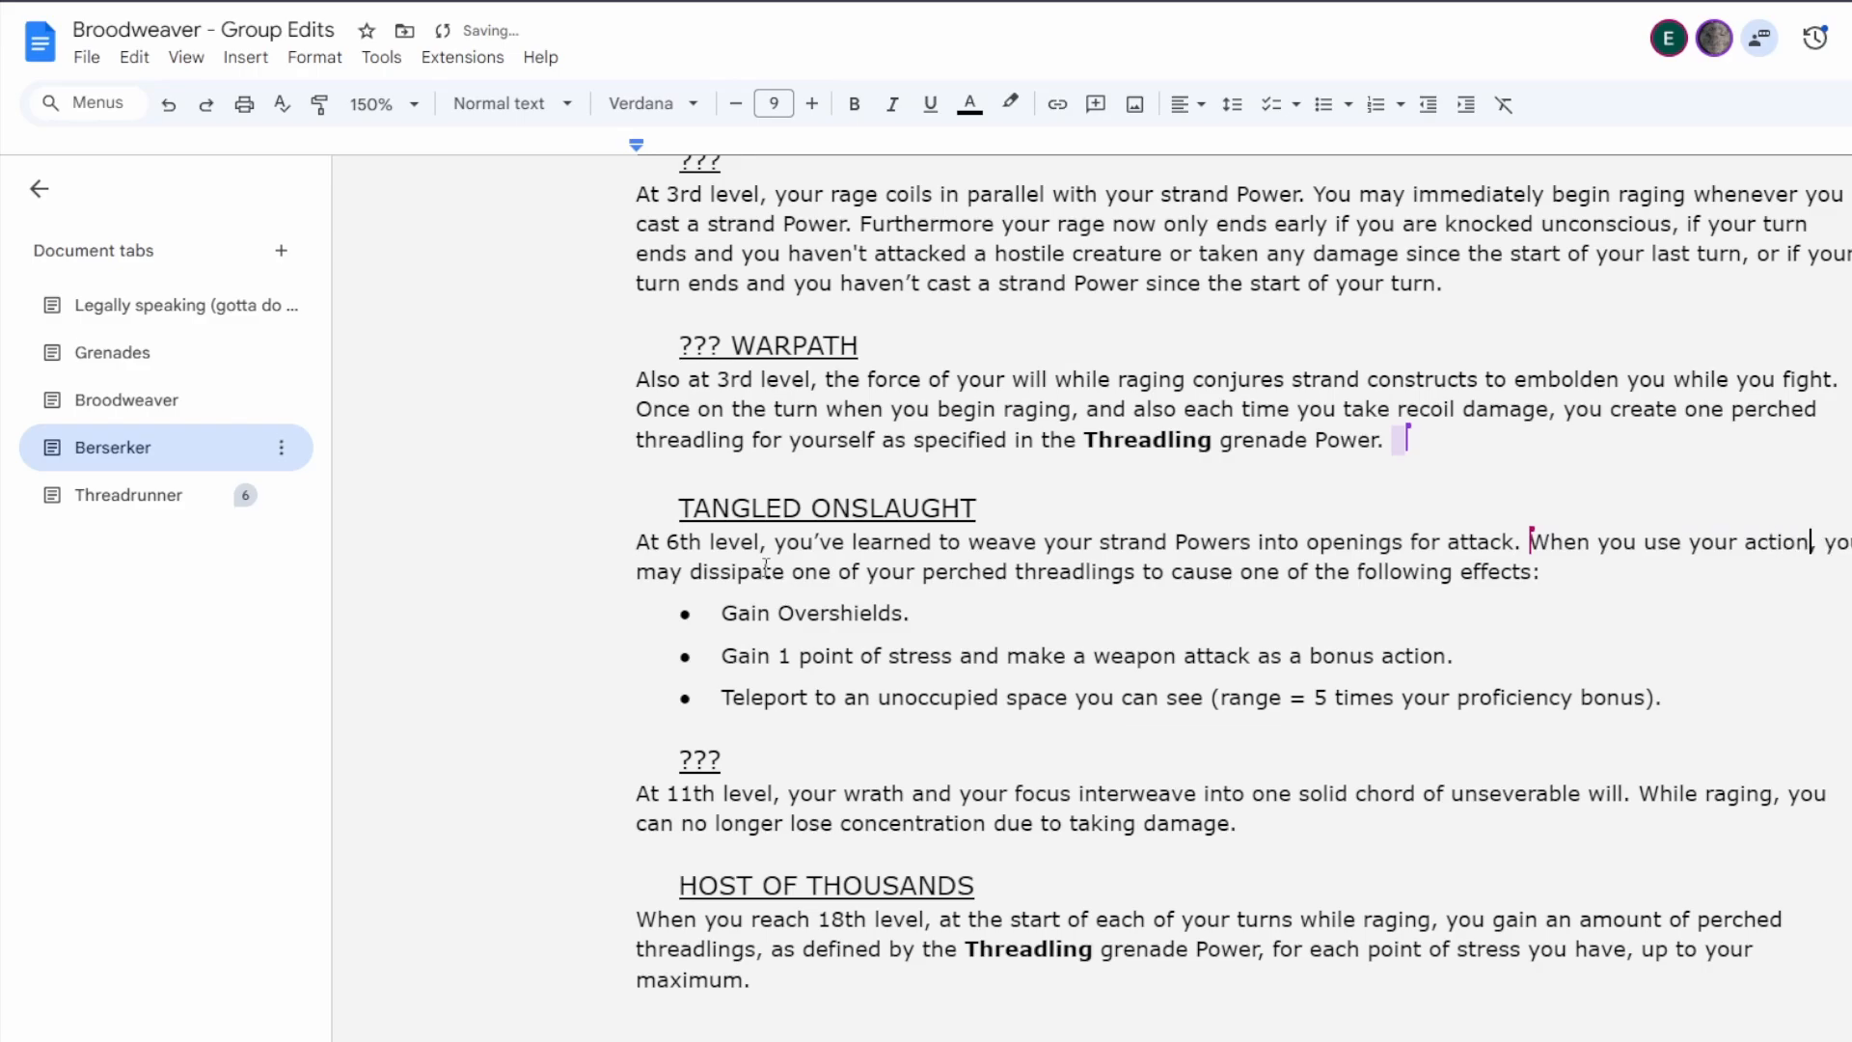
pyautogui.write(' to cast a ')
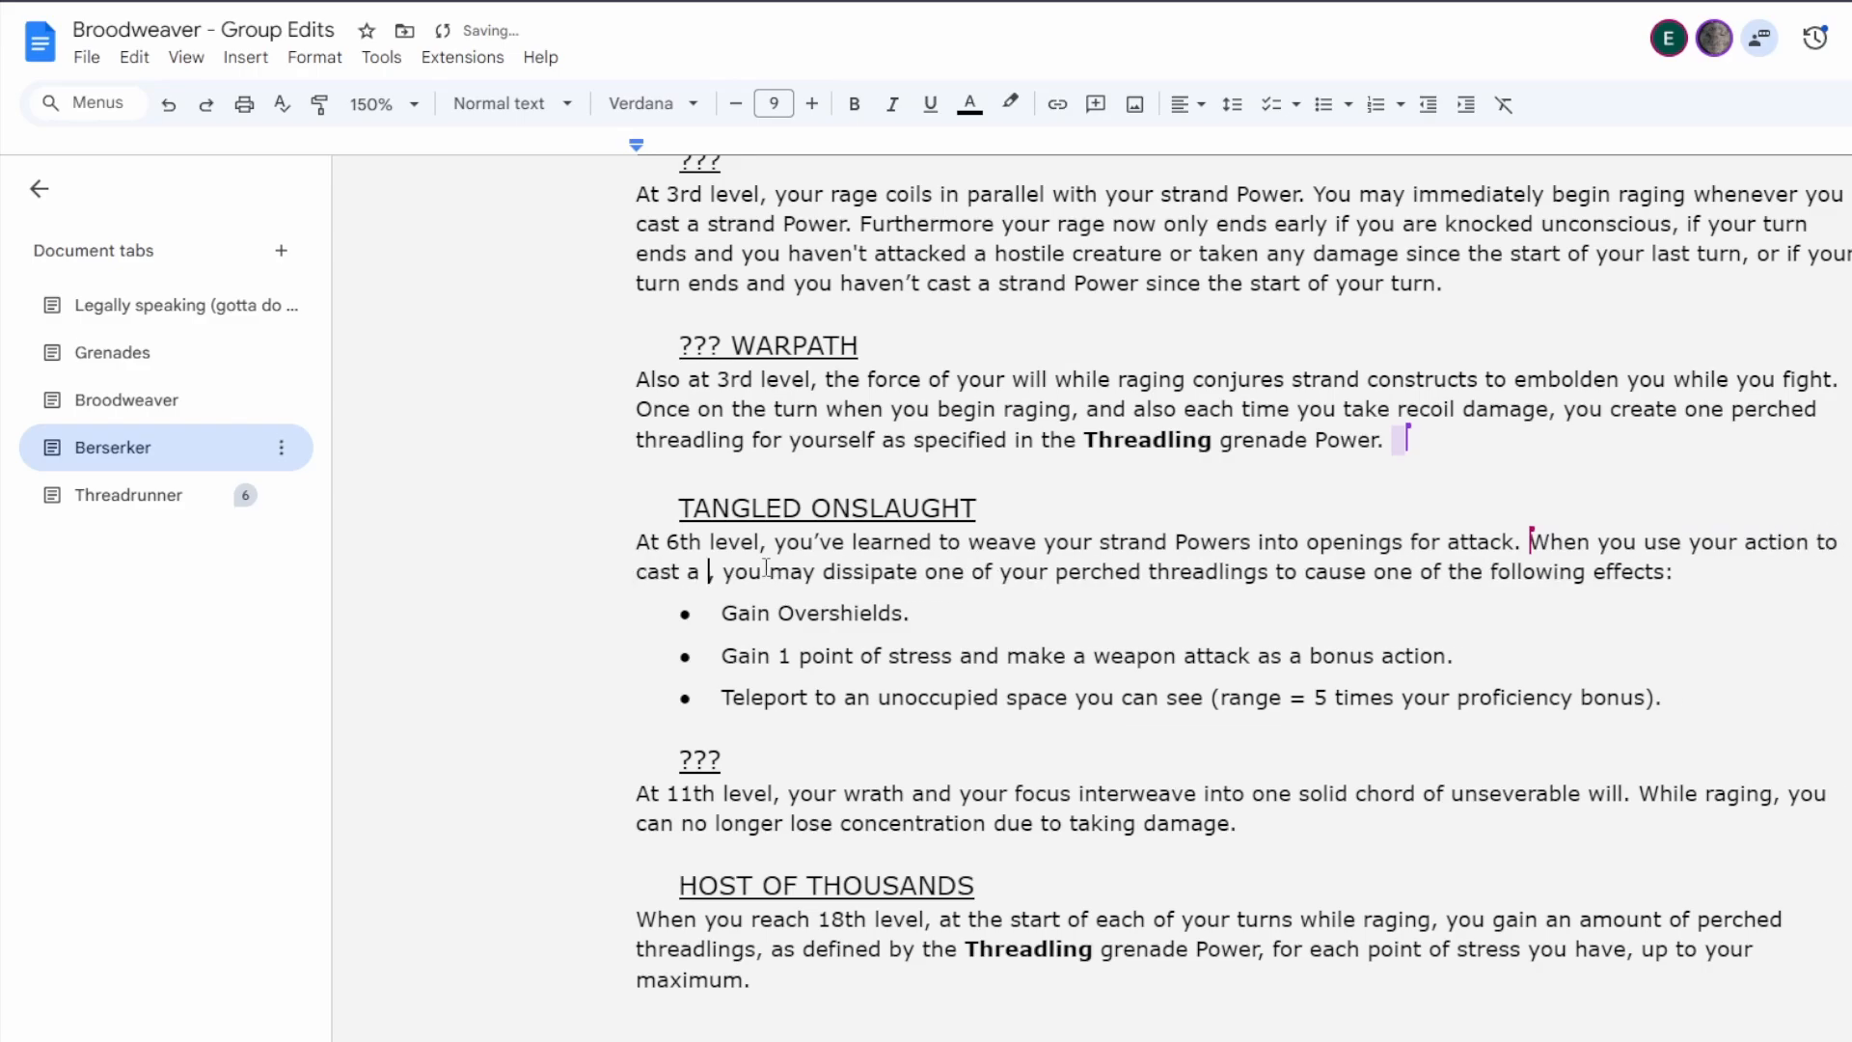
pyautogui.write('Power')
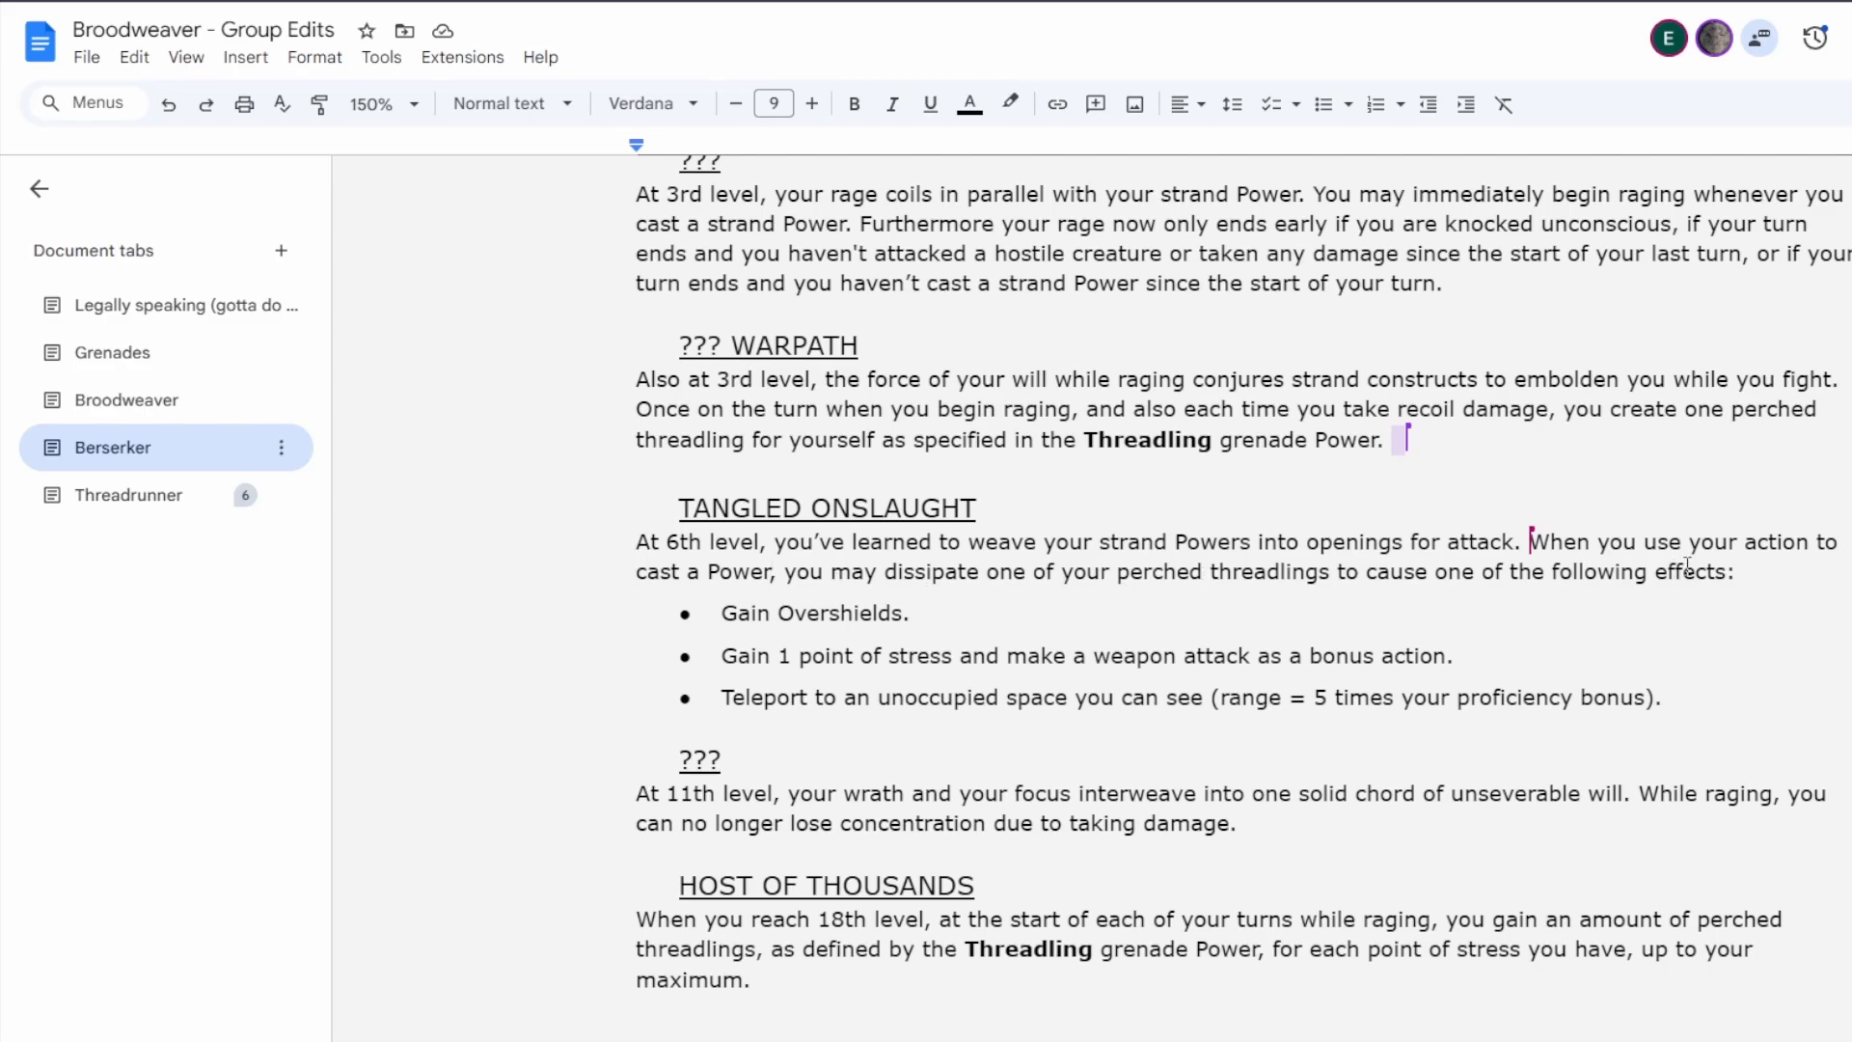
pyautogui.click(1732, 576)
# Review the Berserker class text from the Power stats through the Powers, Aspects and other subclass features back to Fury of the Thousands.
pyautogui.scroll(10, 1230, 564)
pyautogui.scroll(15, 1269, 494)
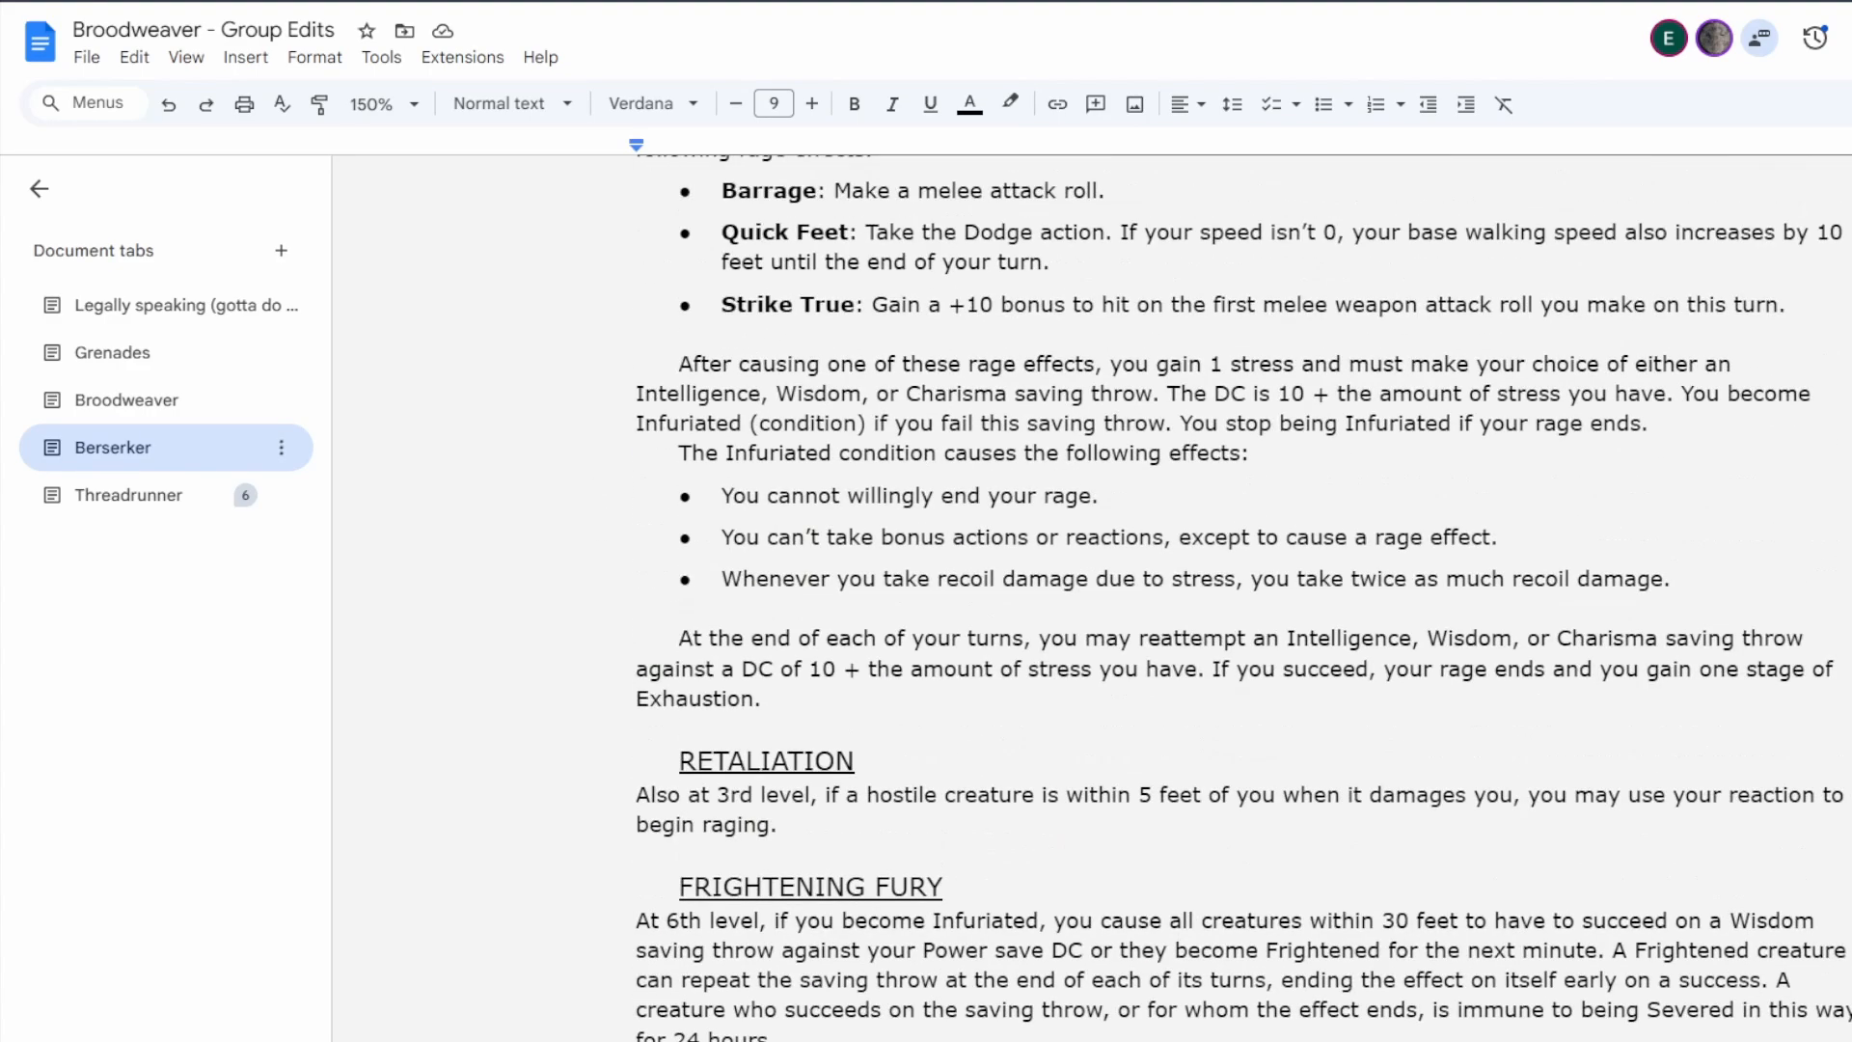
pyautogui.scroll(-5, 1269, 494)
pyautogui.scroll(-20, 1269, 494)
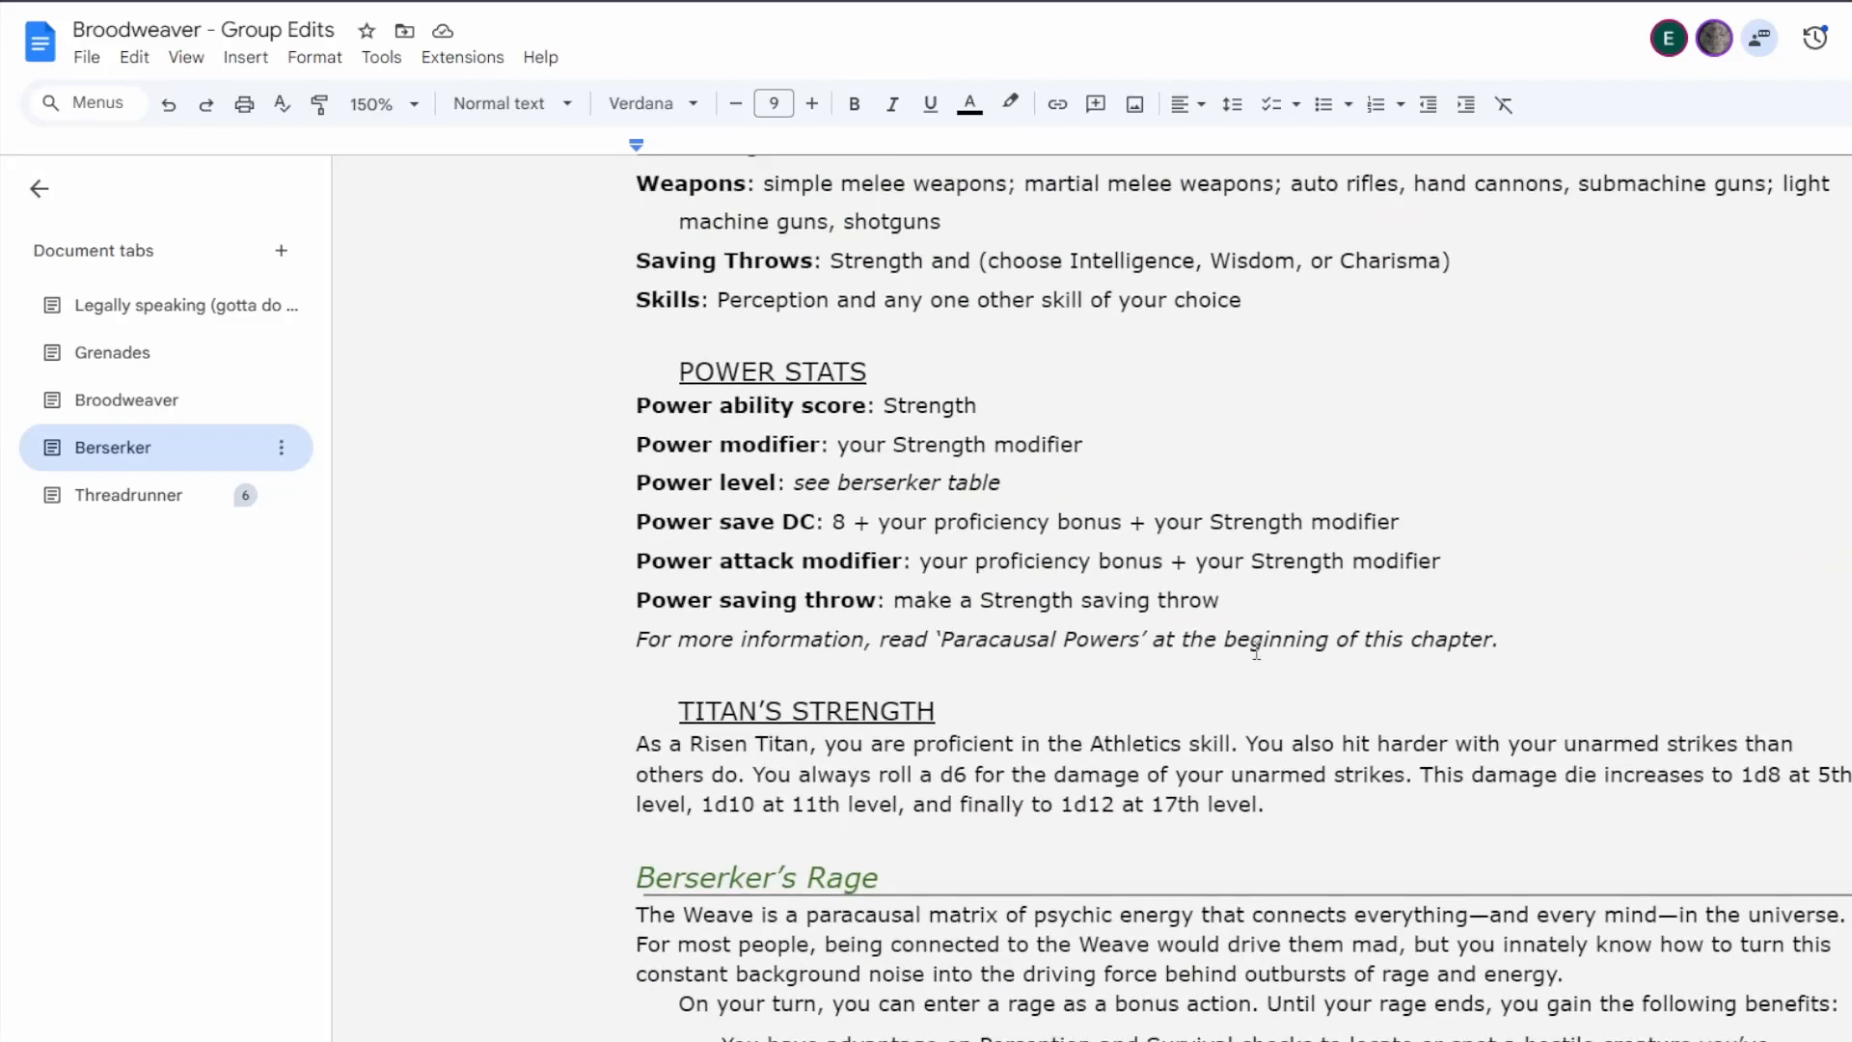
pyautogui.scroll(-4, 1223, 632)
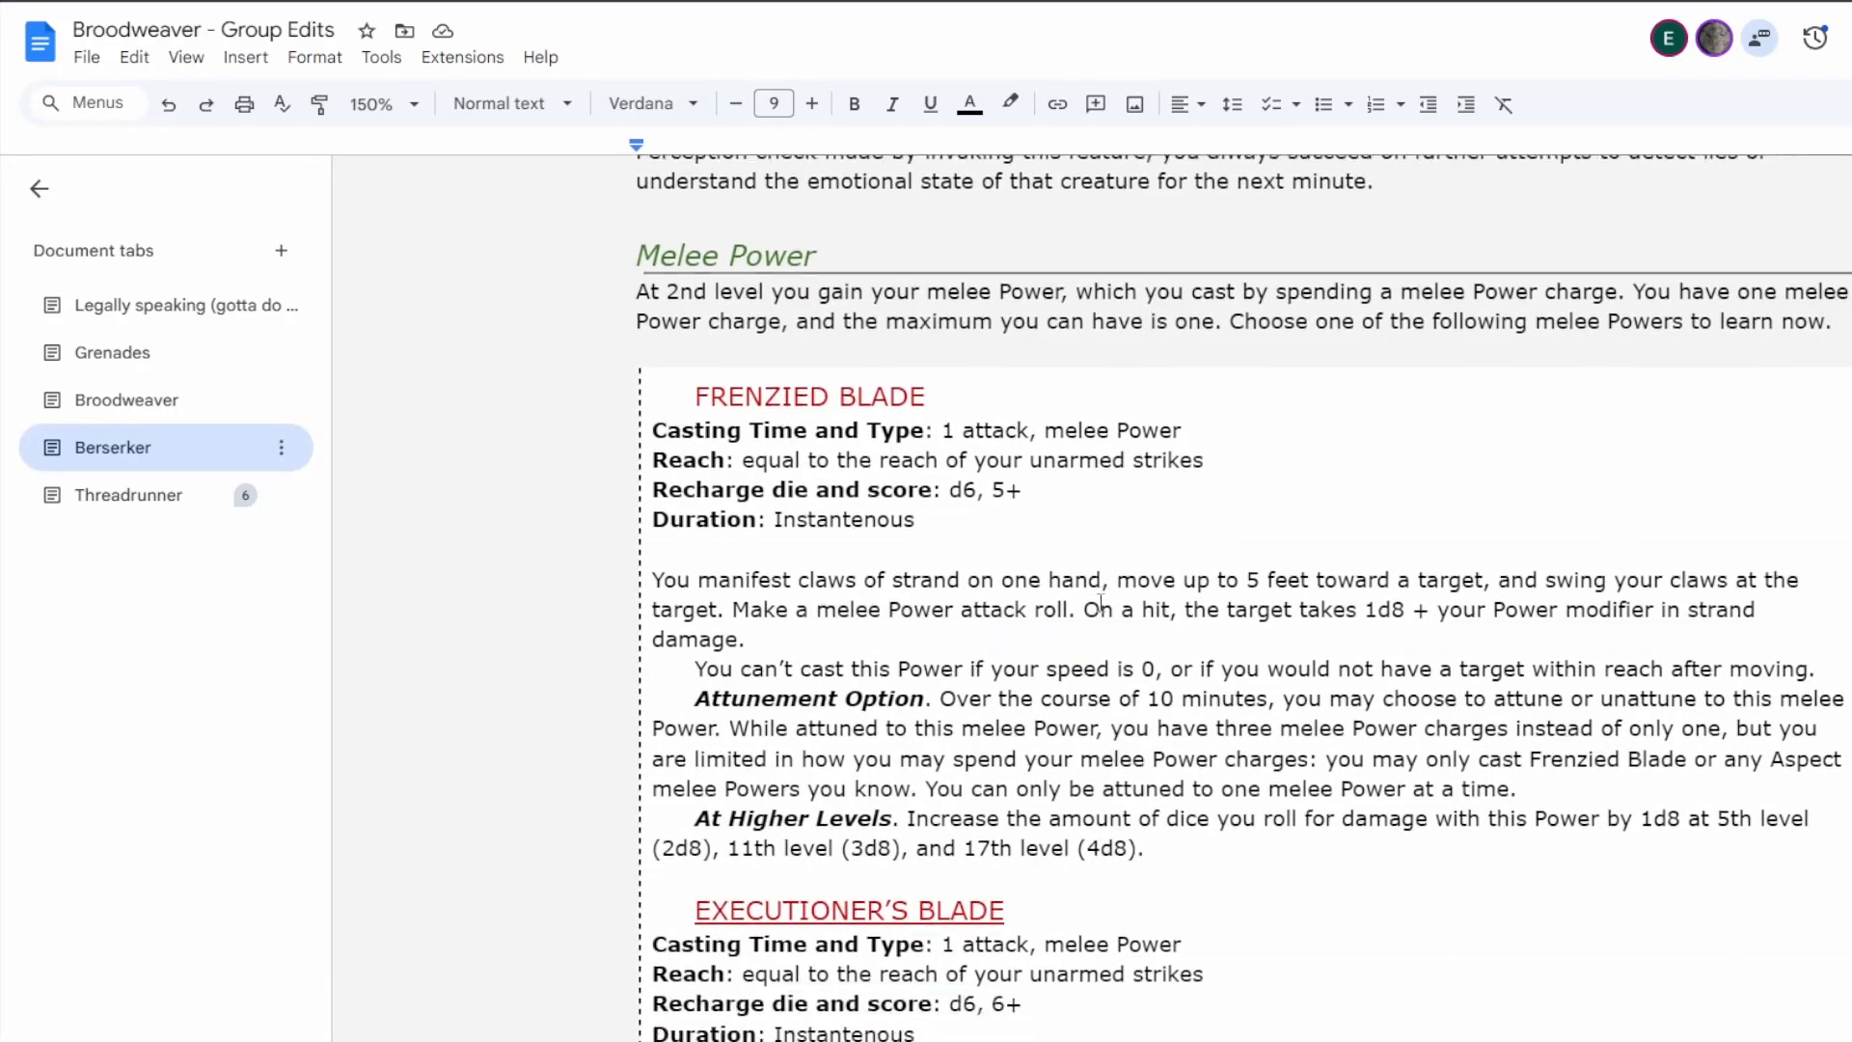
pyautogui.scroll(-10, 1024, 658)
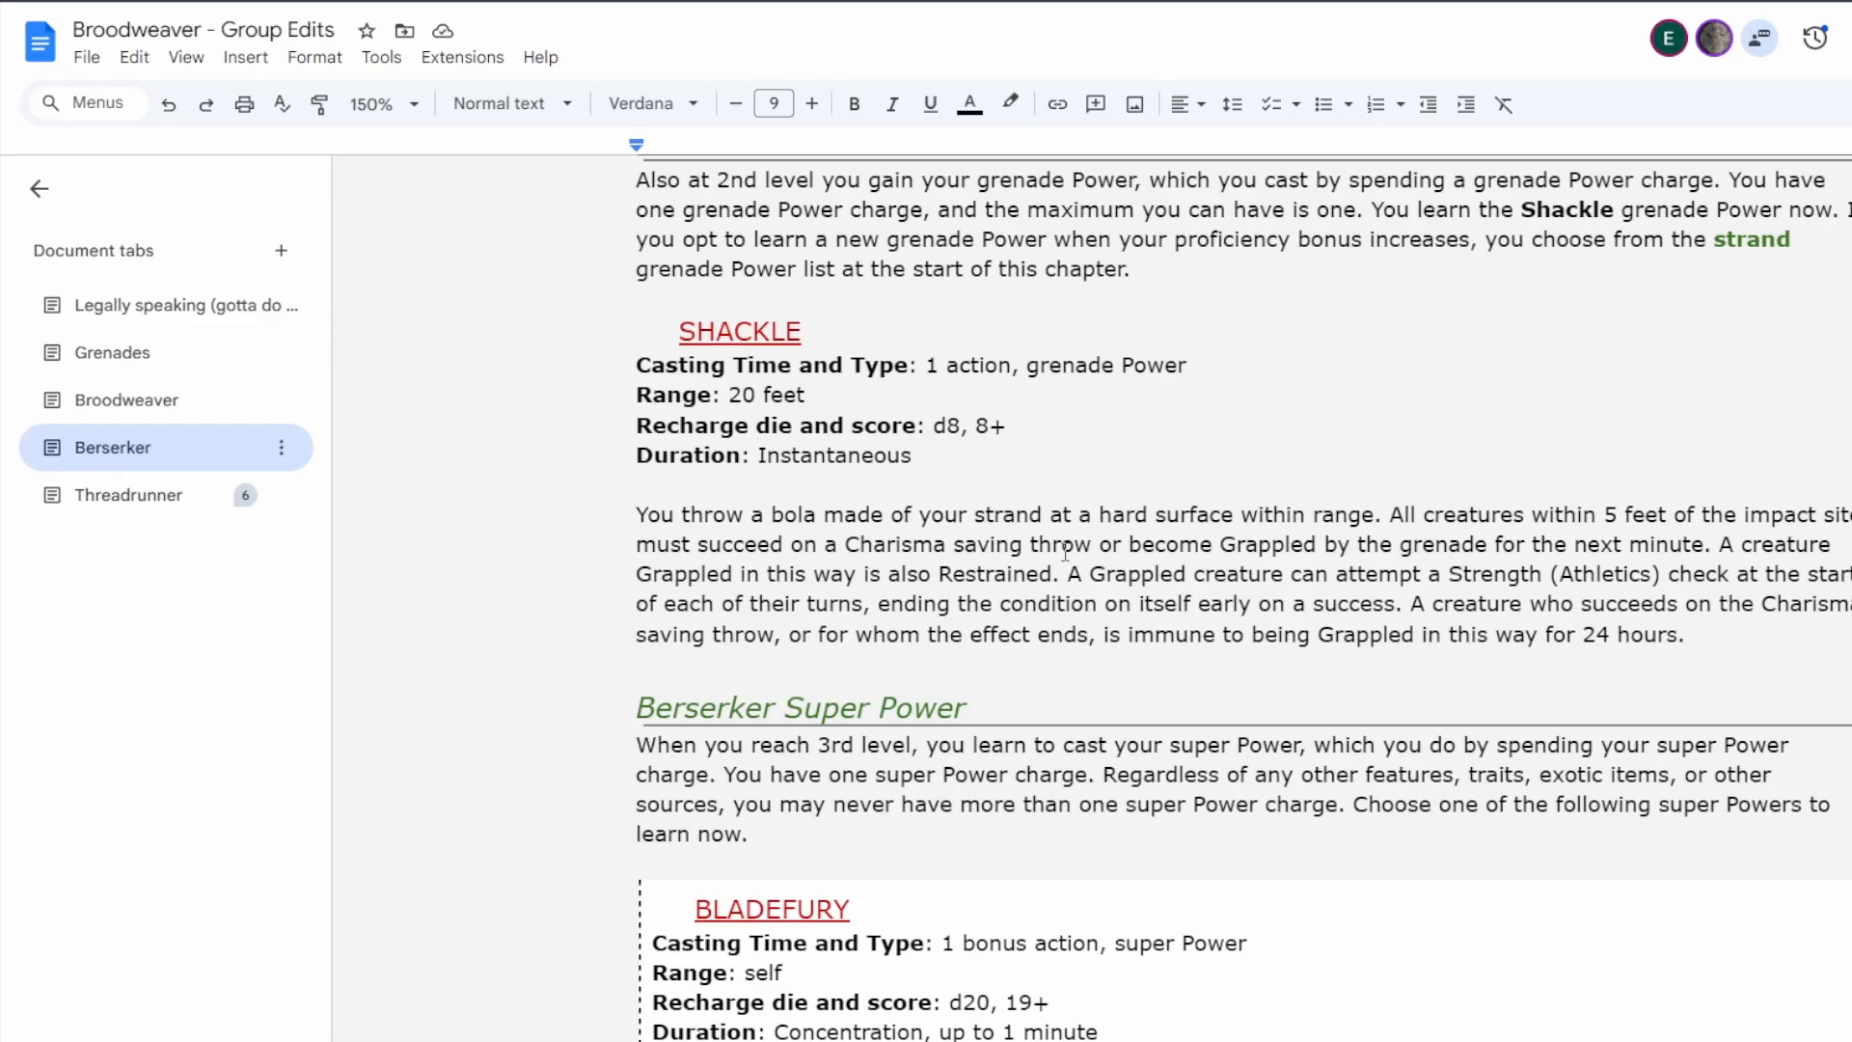
pyautogui.scroll(-10, 1065, 557)
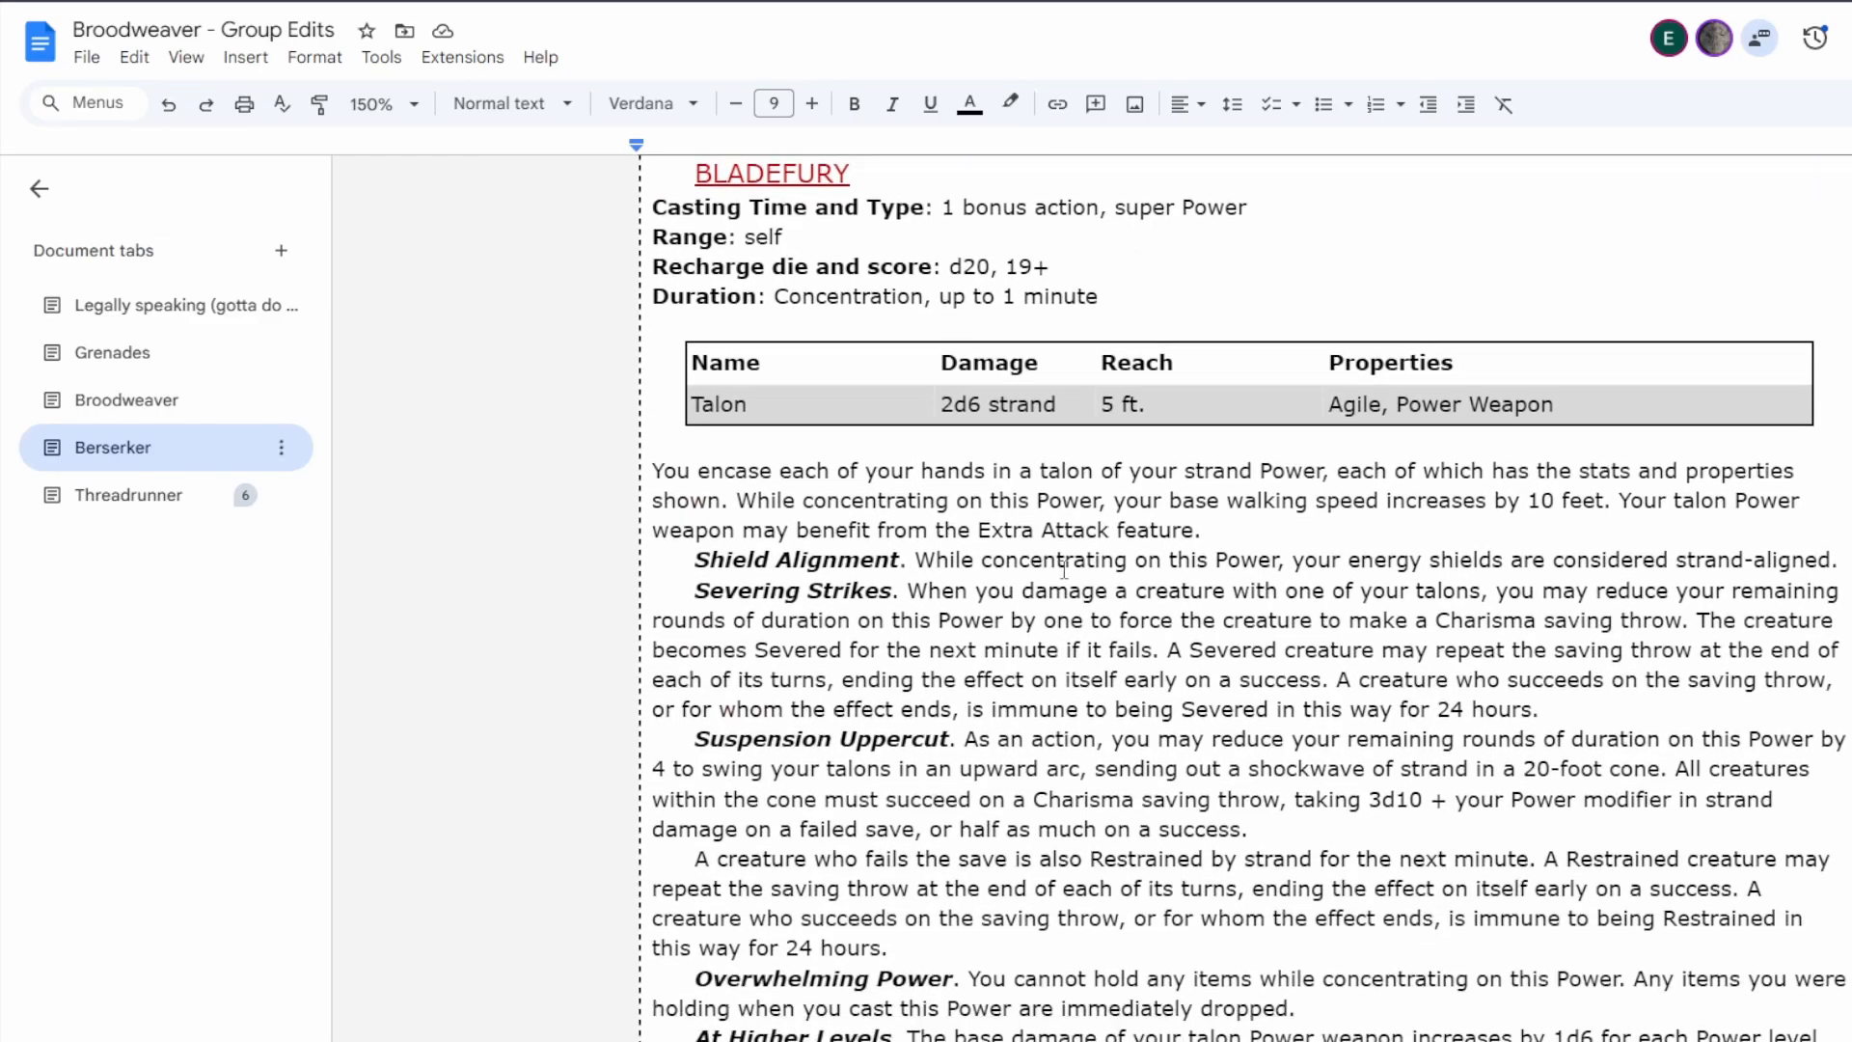
pyautogui.scroll(-9, 1064, 569)
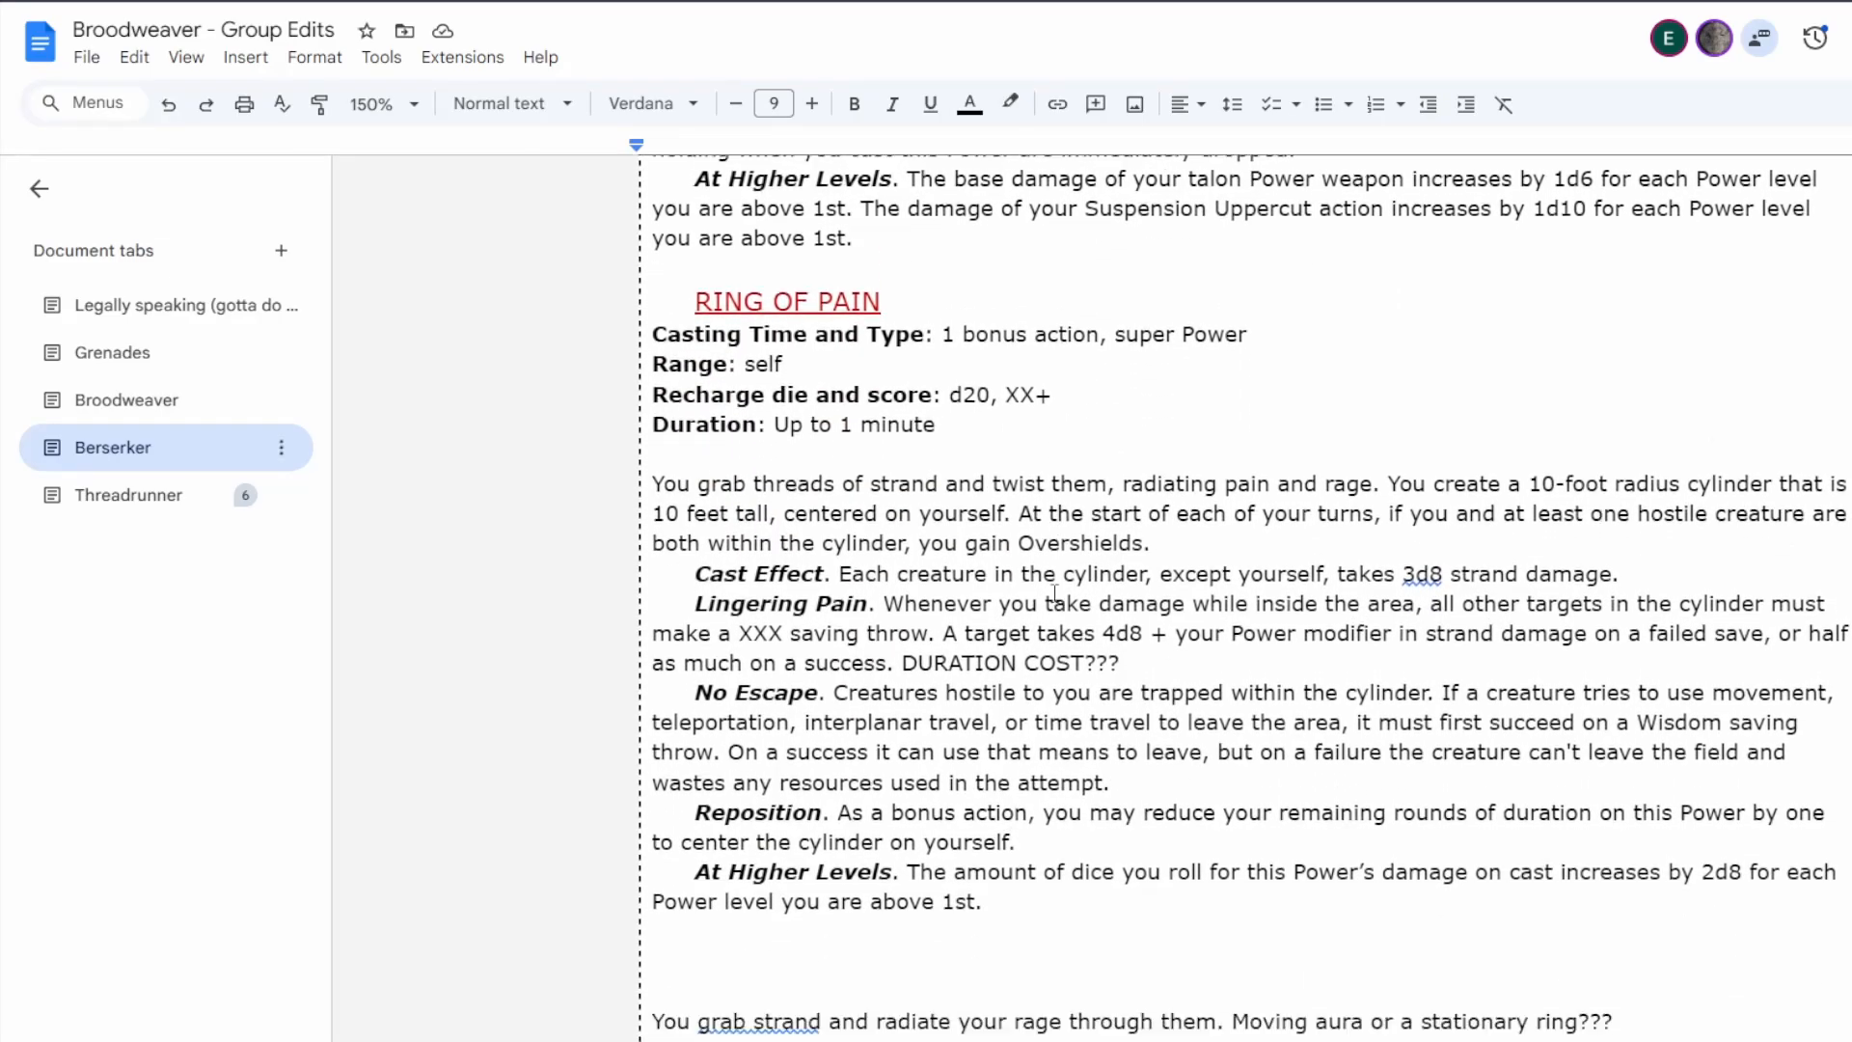
pyautogui.scroll(-17, 1055, 593)
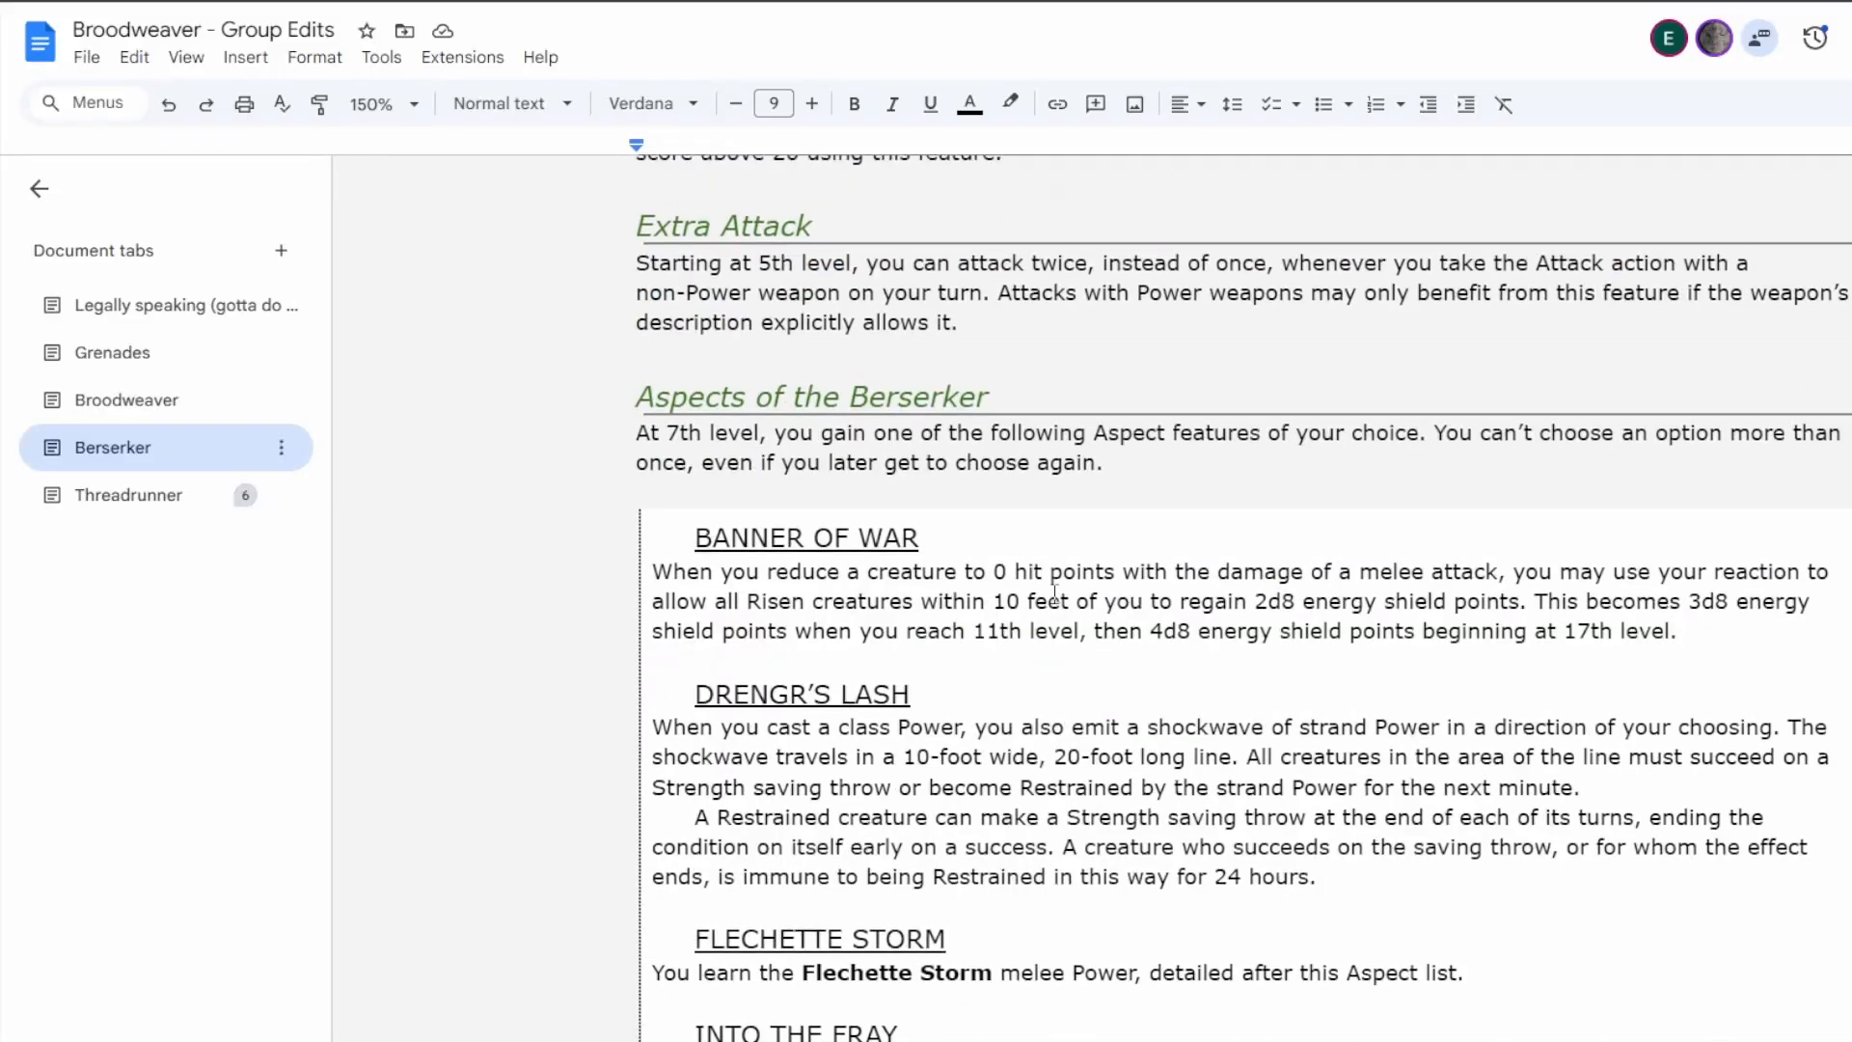
pyautogui.scroll(-7, 1055, 593)
pyautogui.scroll(3, 1118, 675)
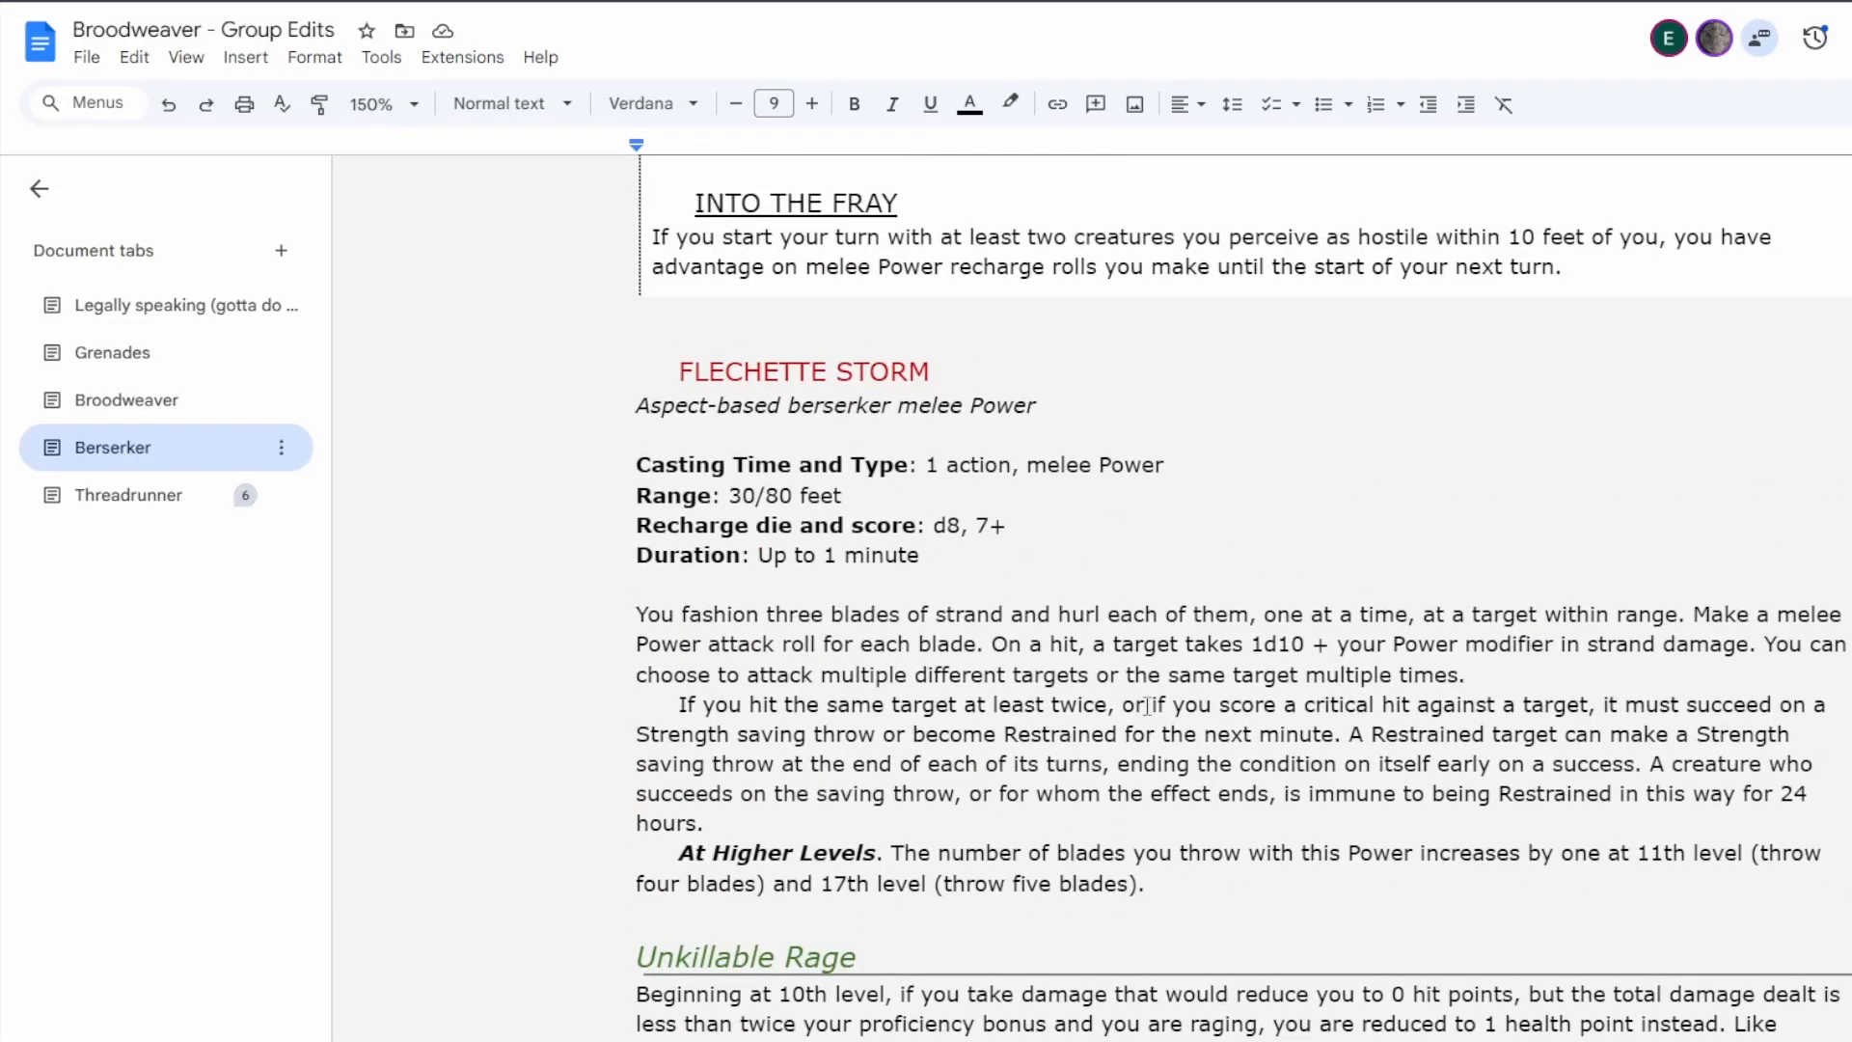
pyautogui.scroll(-15, 1125, 733)
pyautogui.scroll(-20, 1130, 766)
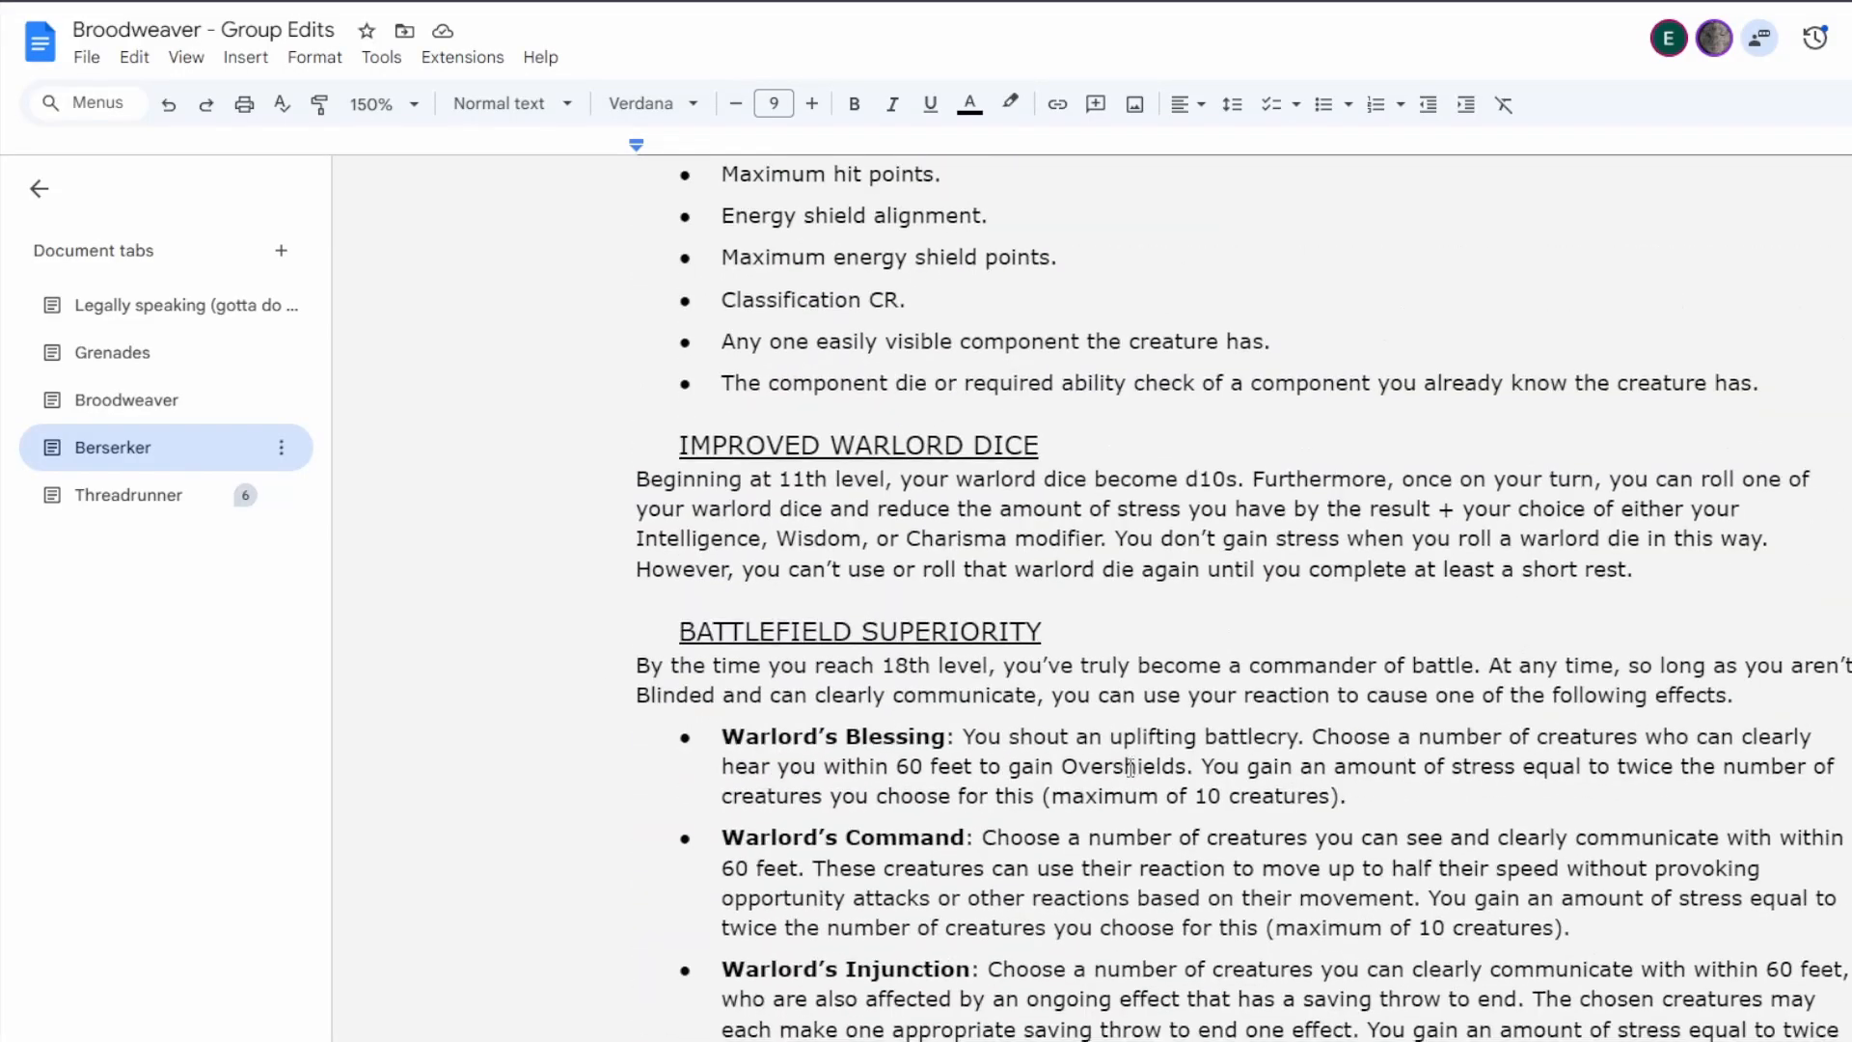
pyautogui.scroll(-20, 1131, 767)
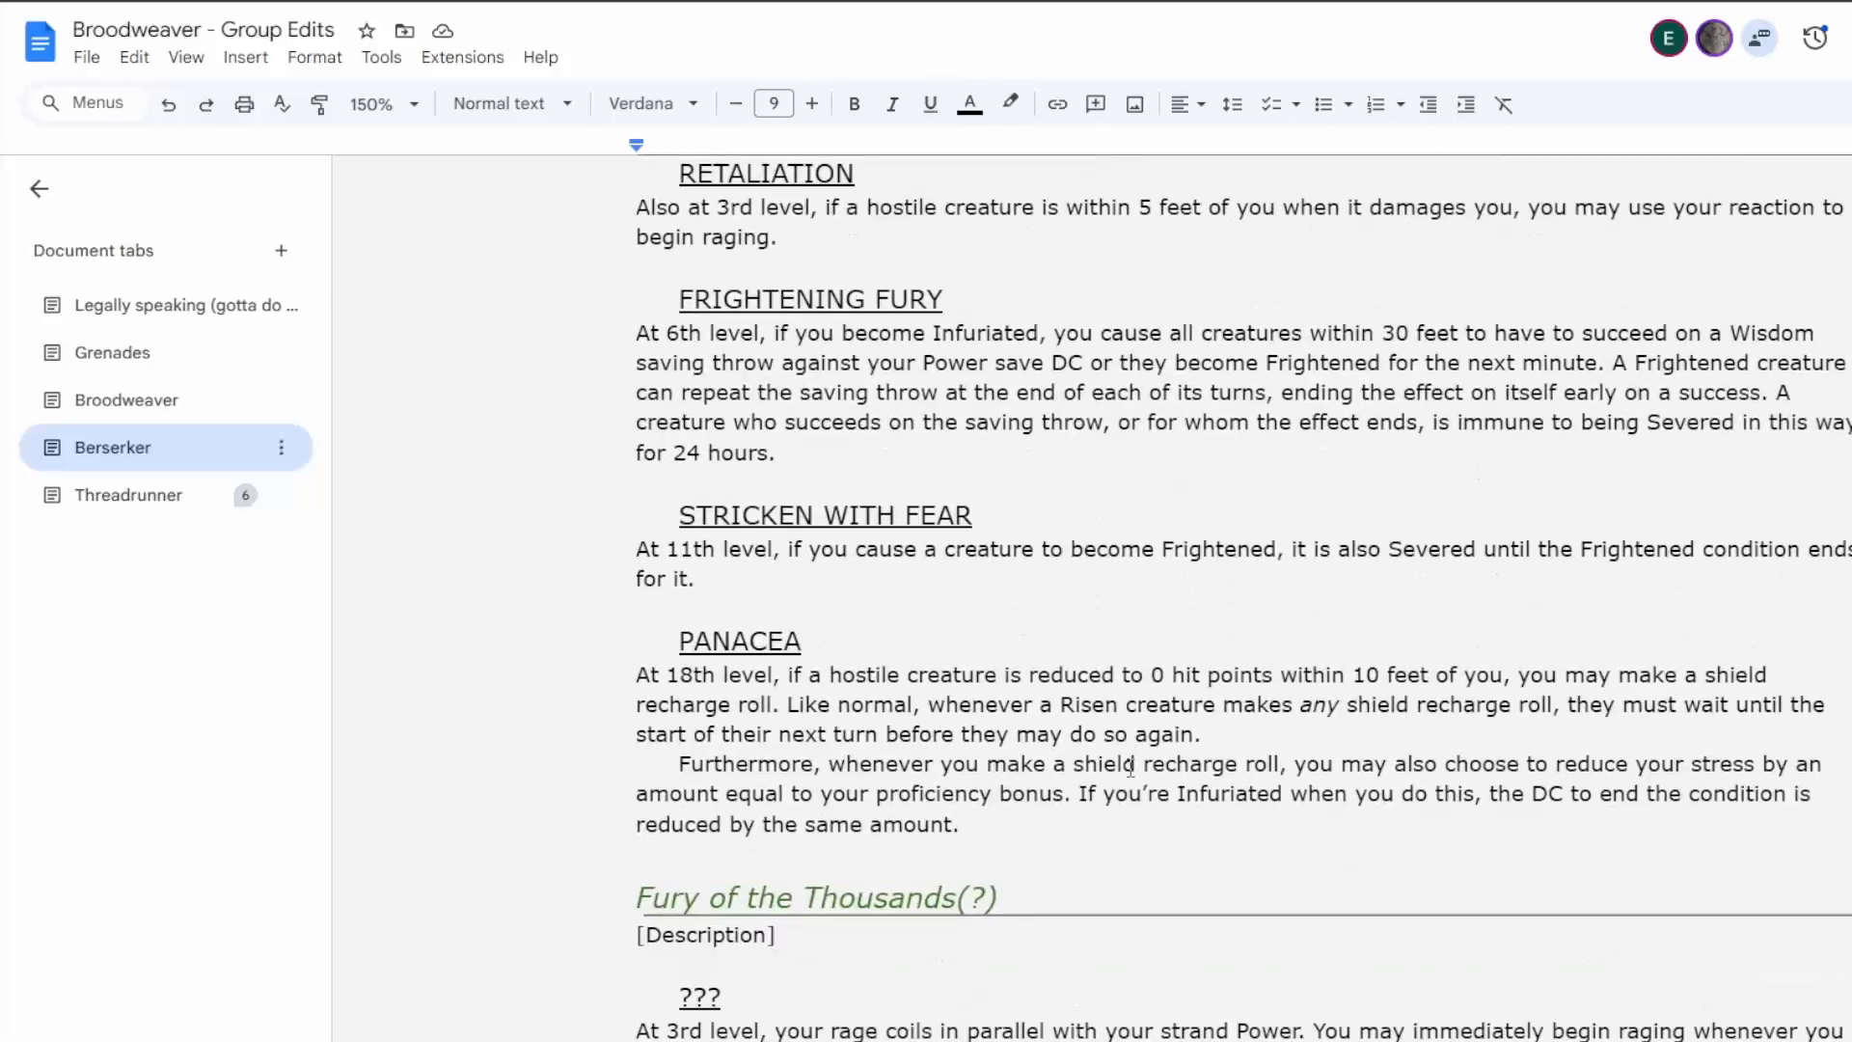
# In Tangled Onslaught, change the trigger wording to "Once on your turn when you cast a Power".
pyautogui.scroll(6, 1128, 766)
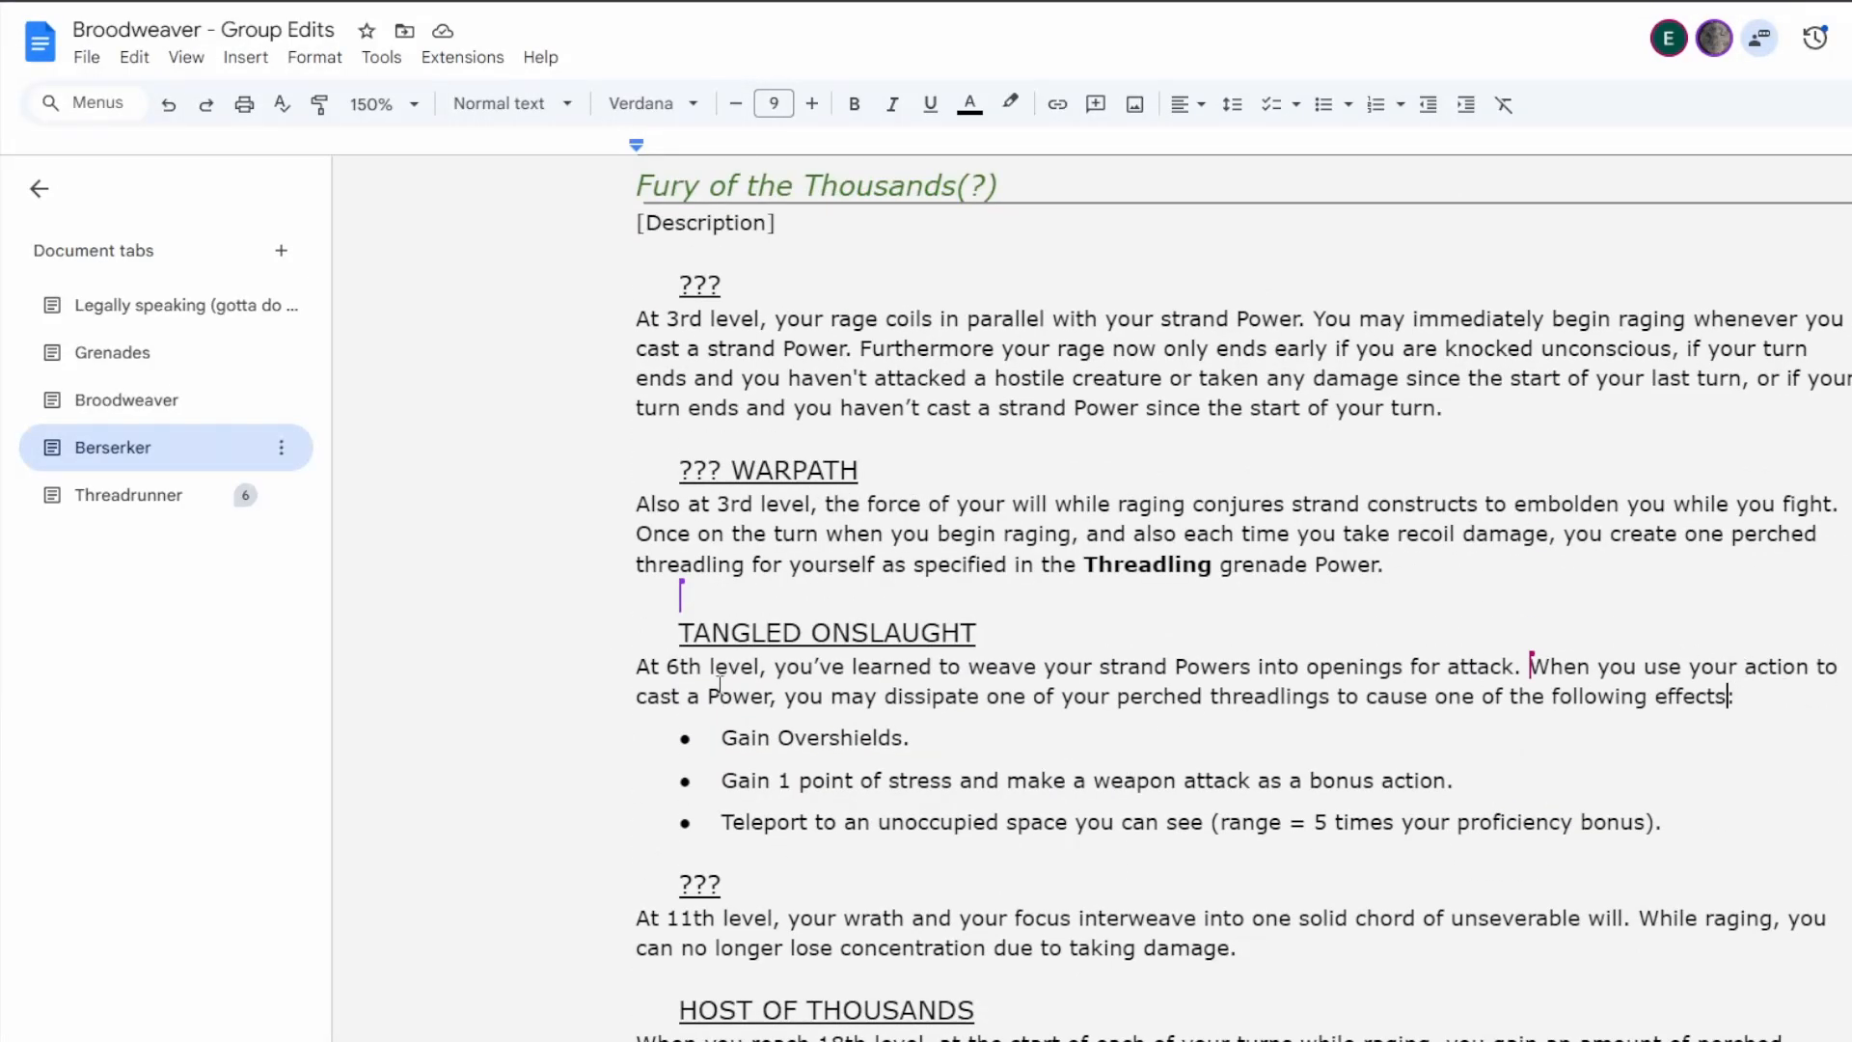
pyautogui.click(1186, 668)
pyautogui.moveTo(1645, 668); pyautogui.dragTo(1824, 672)
pyautogui.press('BackSpace')
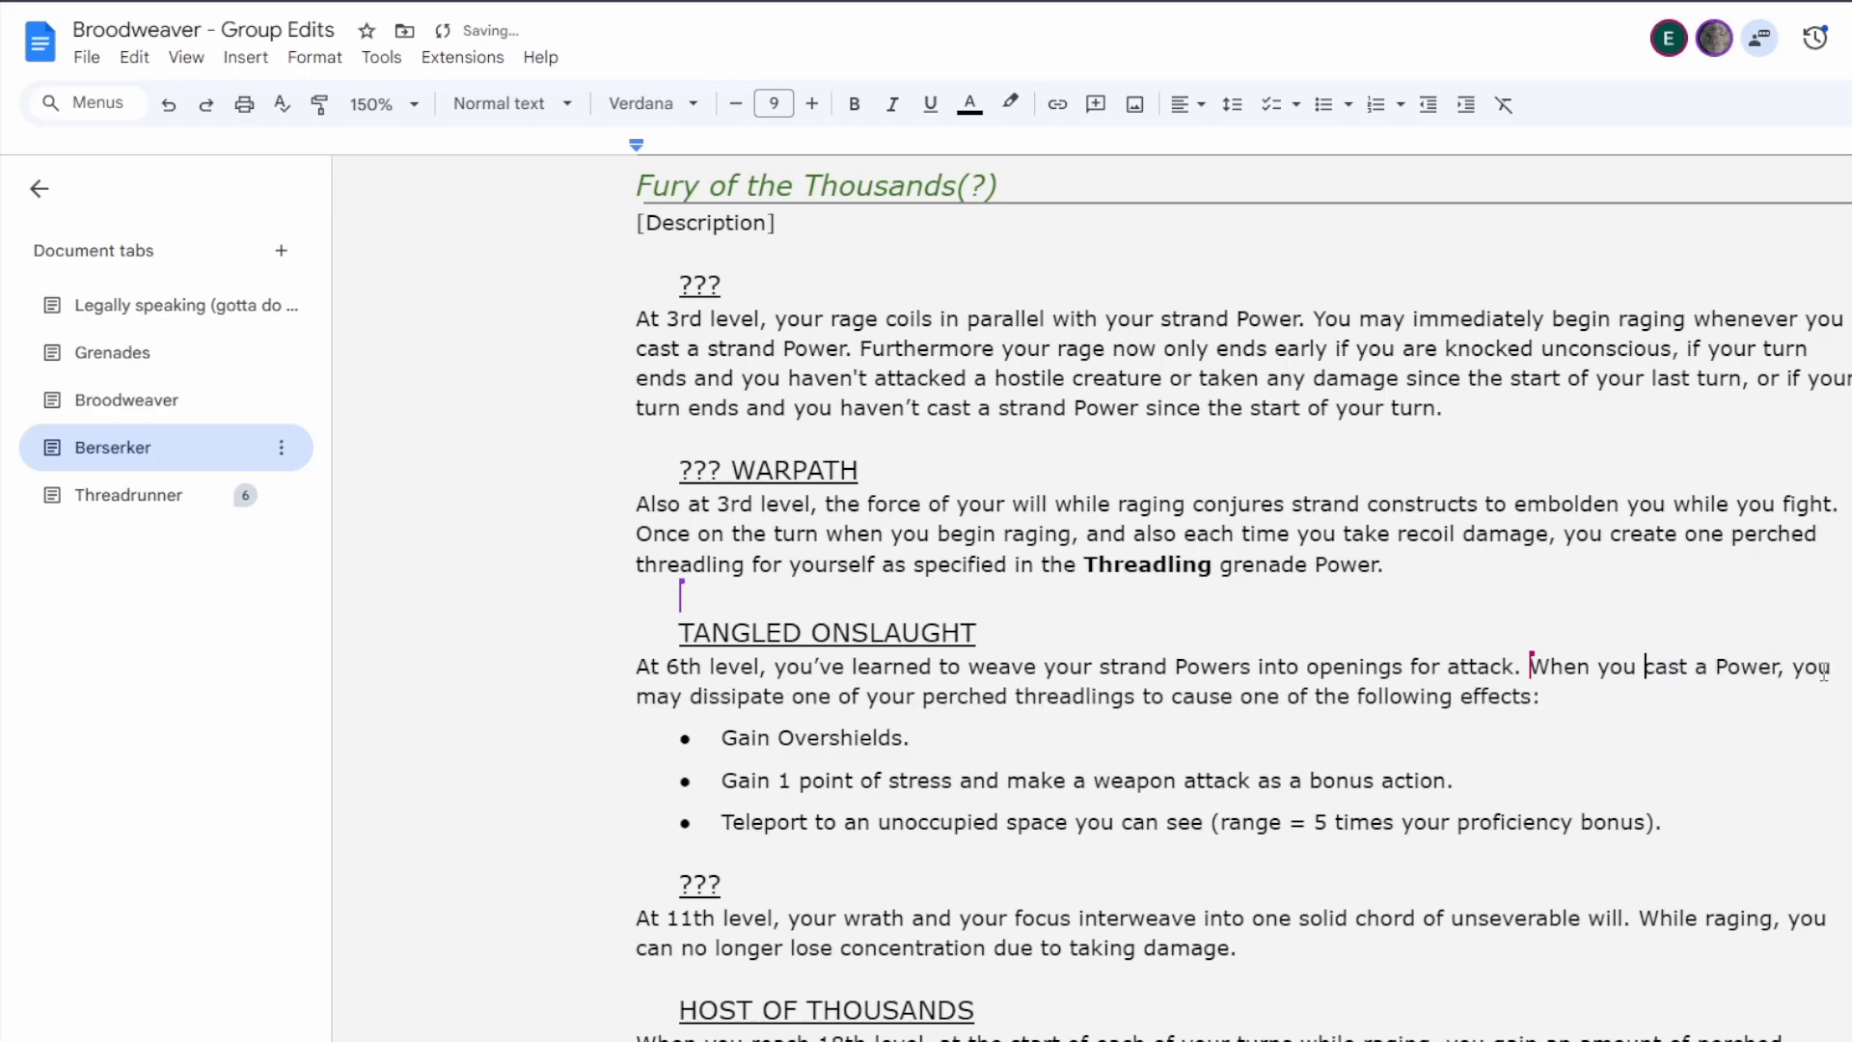
pyautogui.click(1550, 665)
pyautogui.press('BackSpace')
pyautogui.write('Once on your turn w')
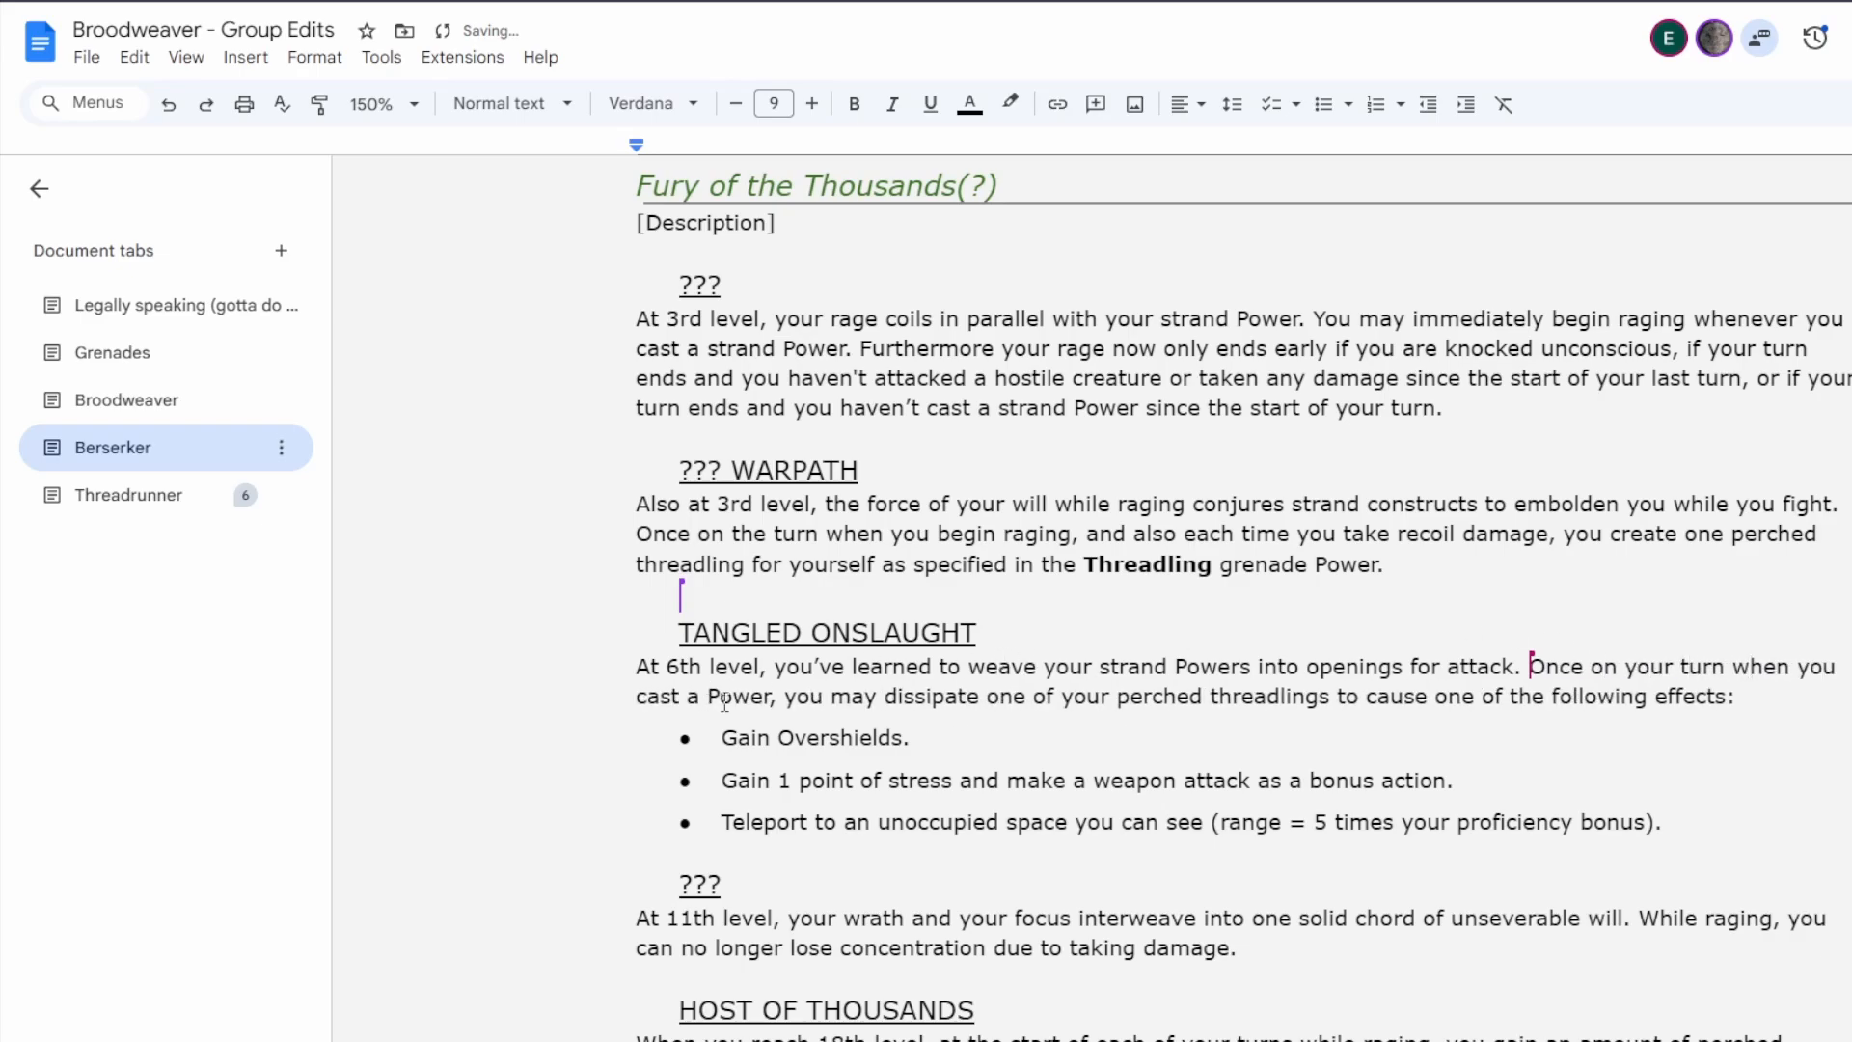
pyautogui.moveTo(724, 701); pyautogui.dragTo(1551, 668)
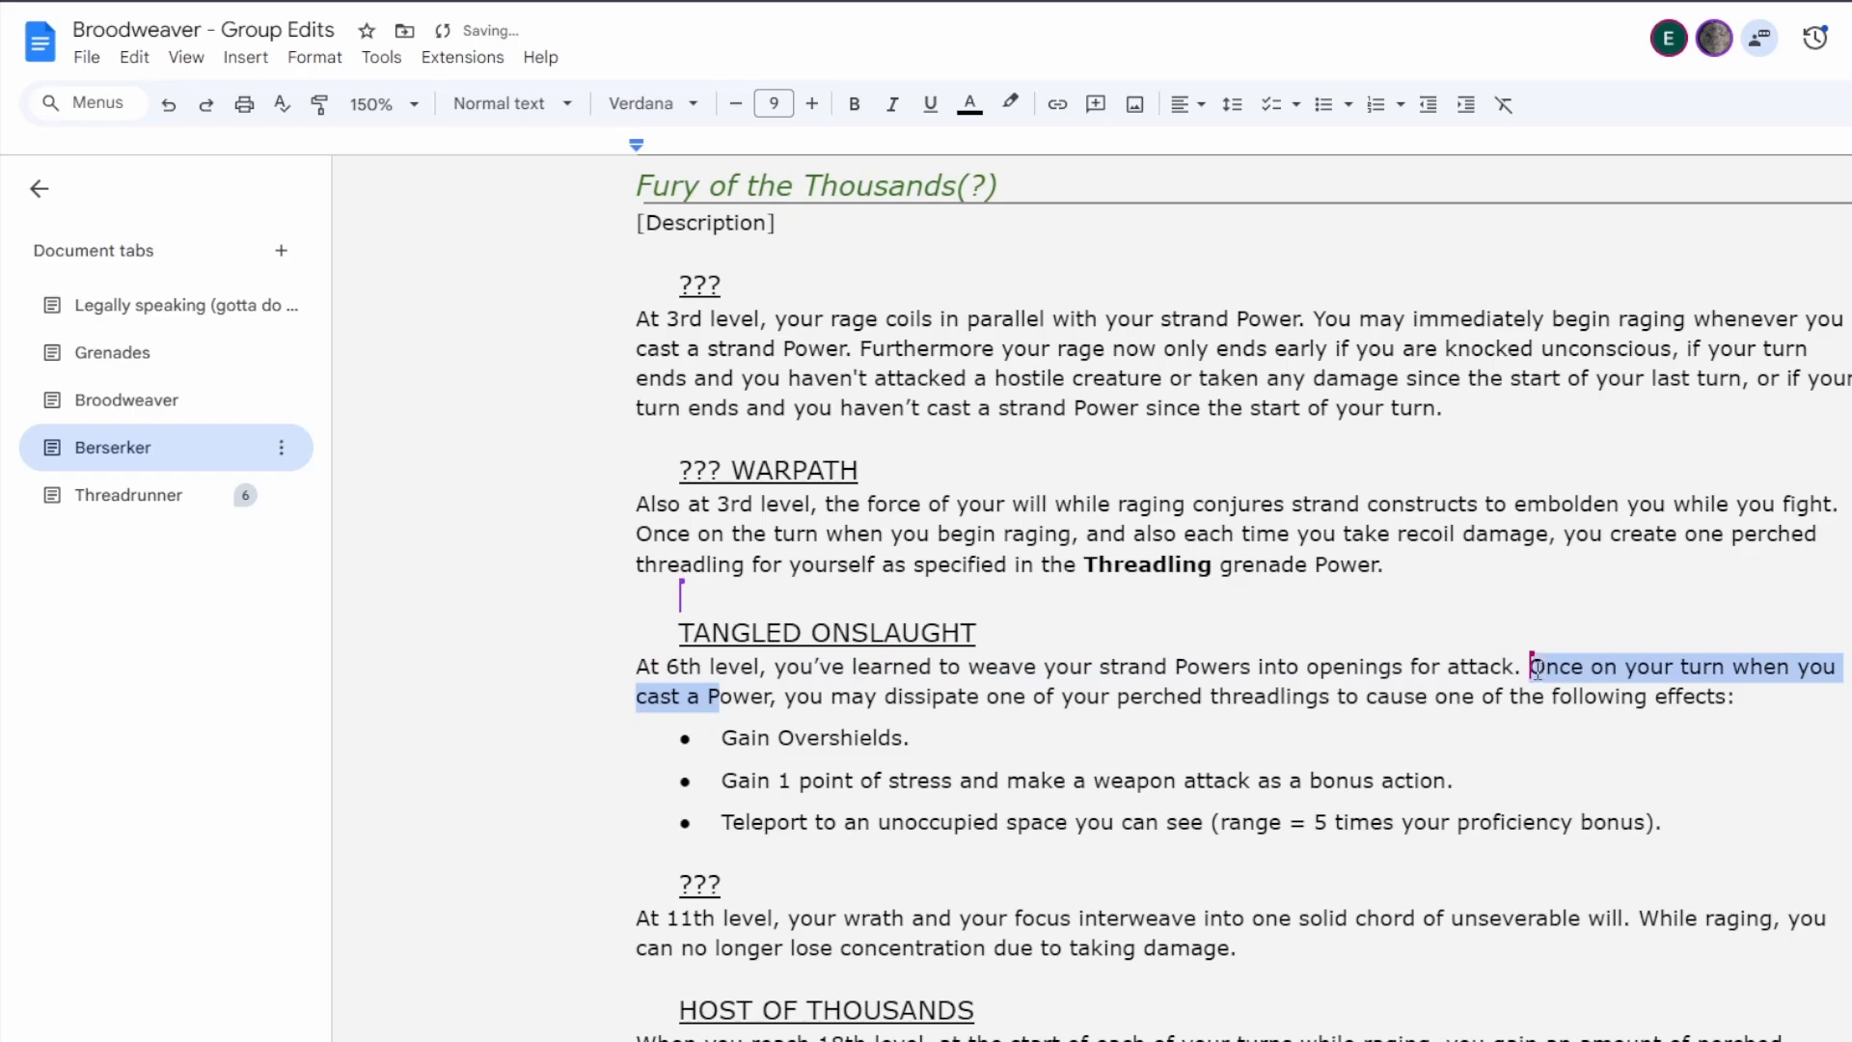
pyautogui.click(756, 691)
pyautogui.click(706, 692)
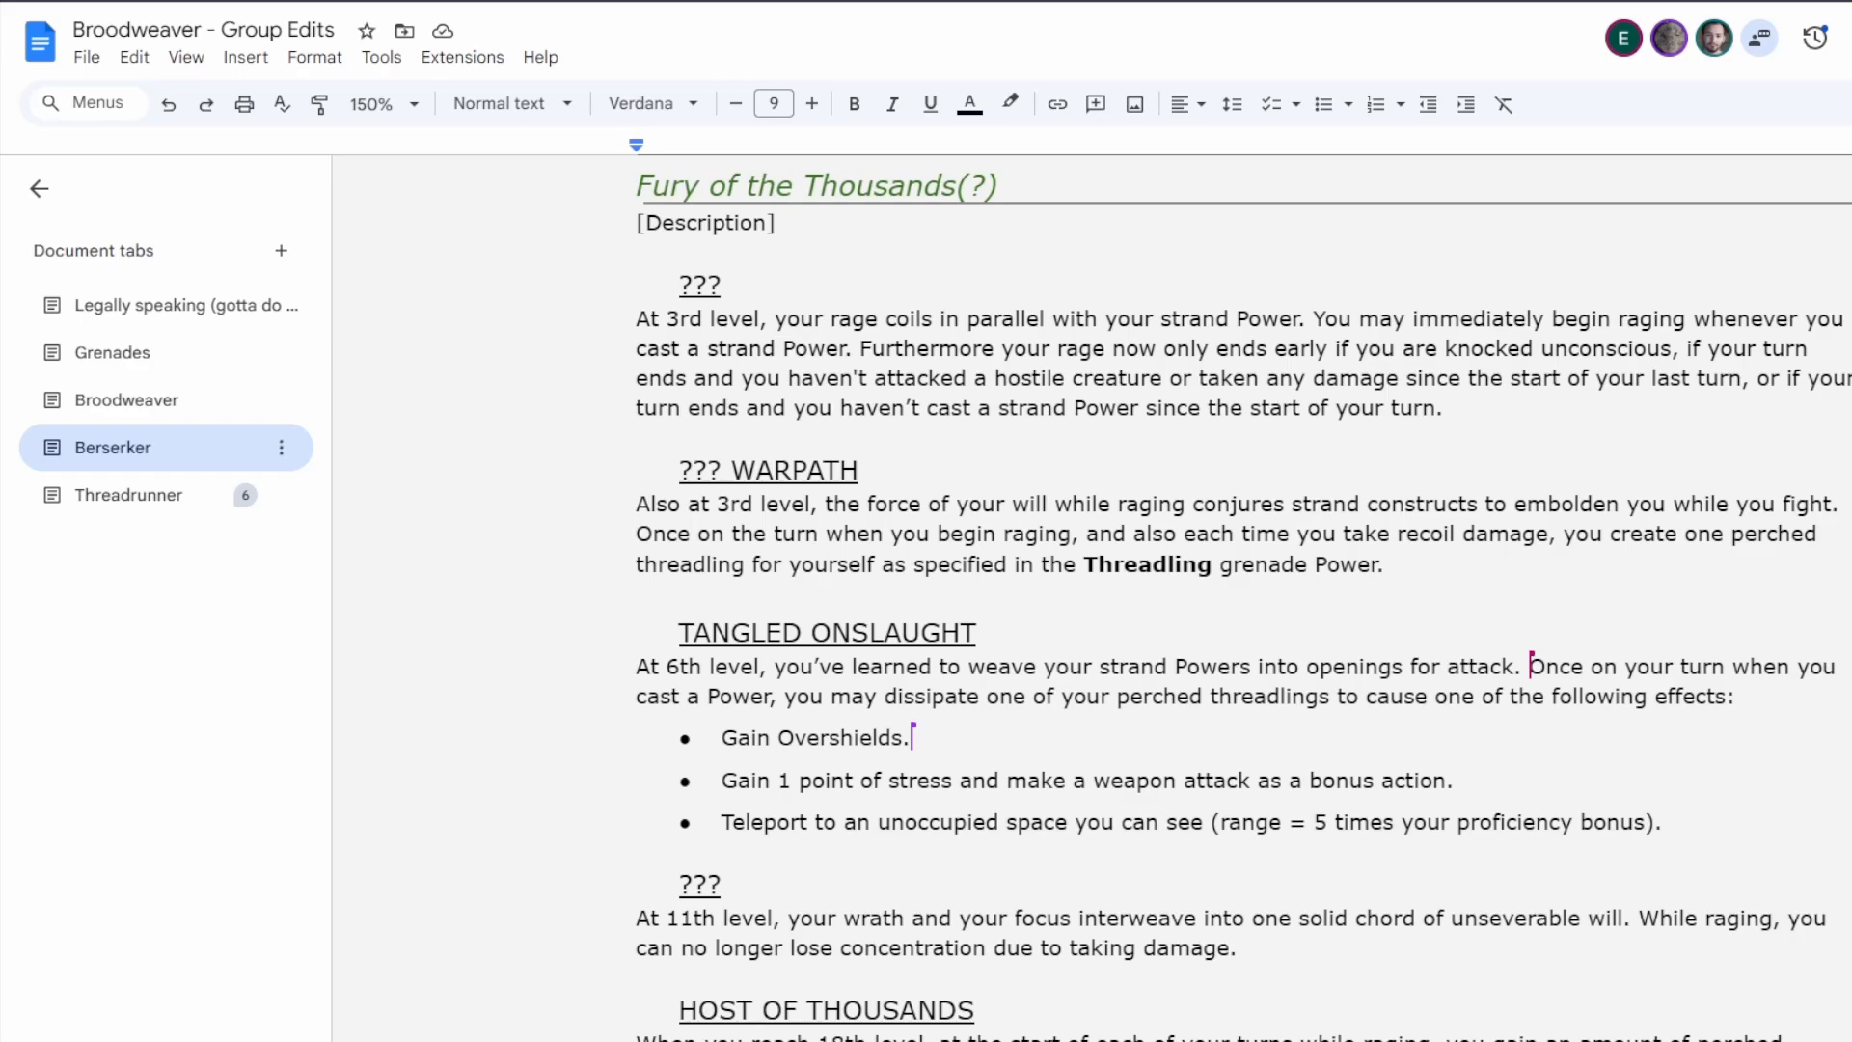
# Review the Threadrunner class text from the level table through the Powers and Aspects, then return to Spider's Cradle.
pyautogui.click(106, 500)
pyautogui.scroll(-5, 1097, 558)
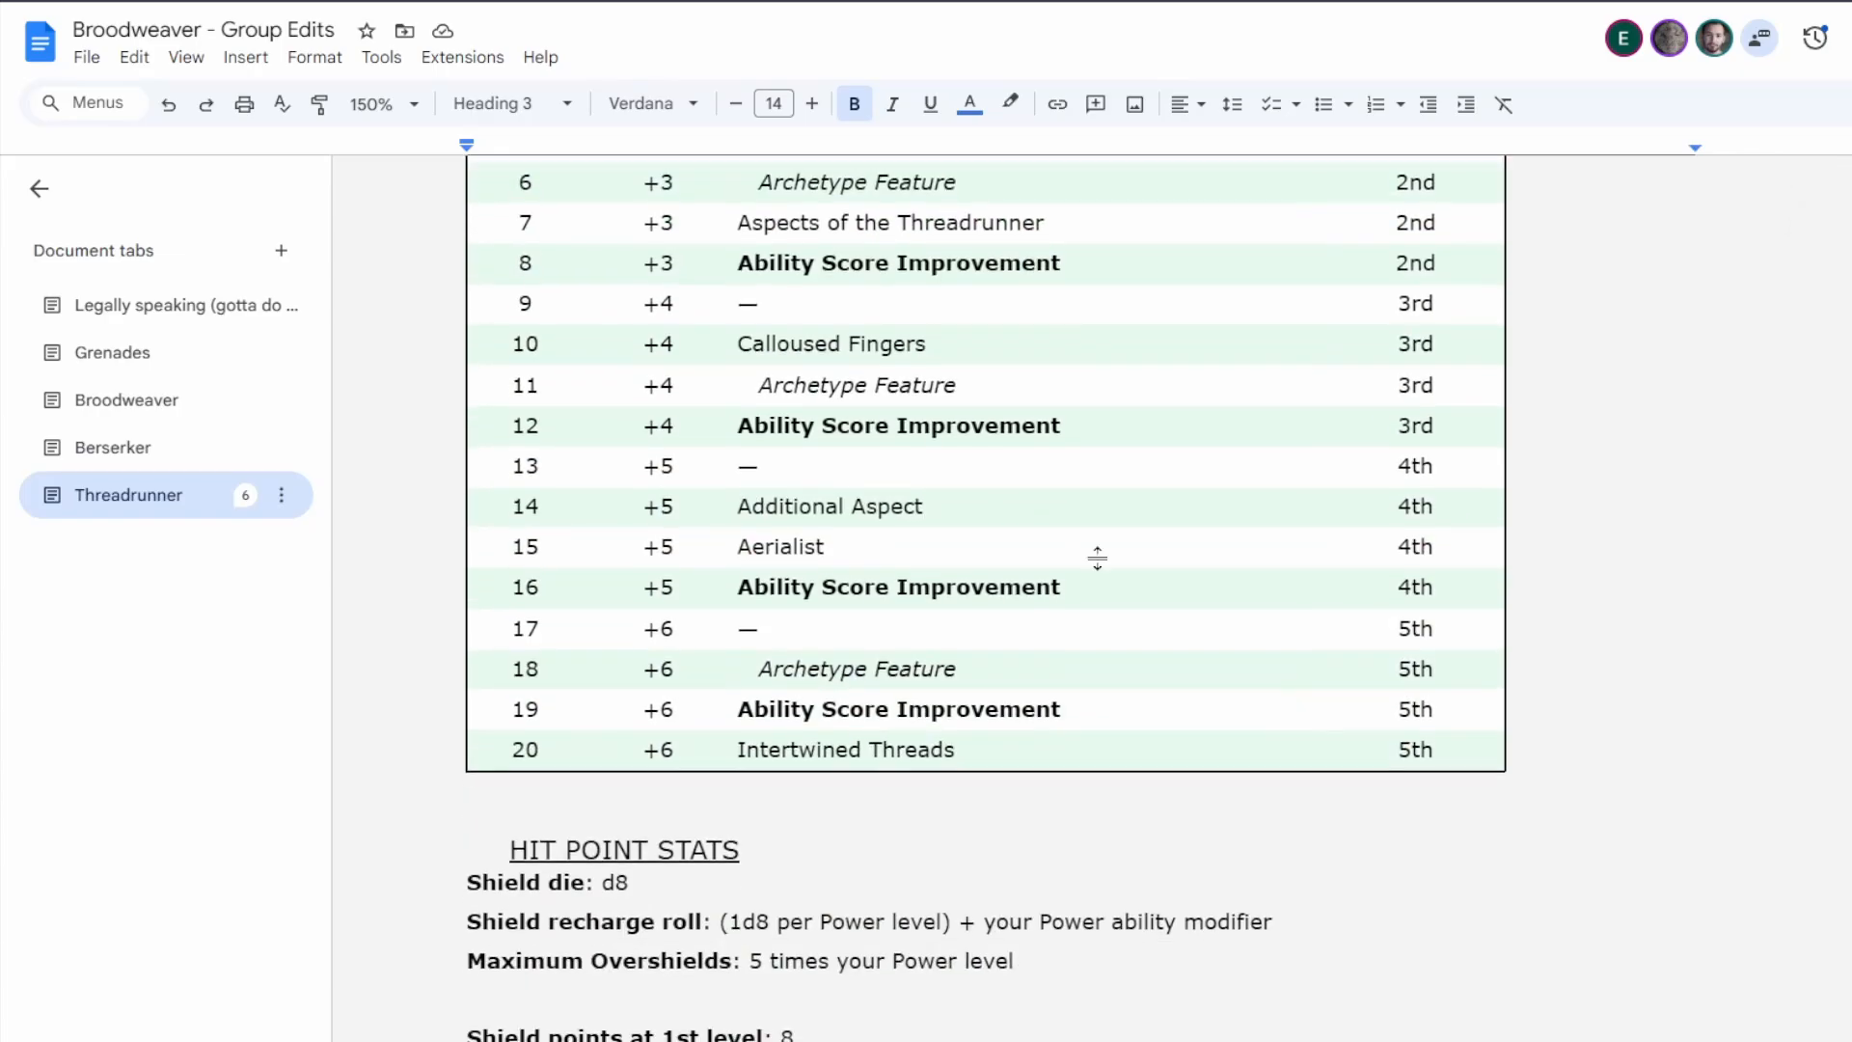
pyautogui.scroll(-20, 1096, 557)
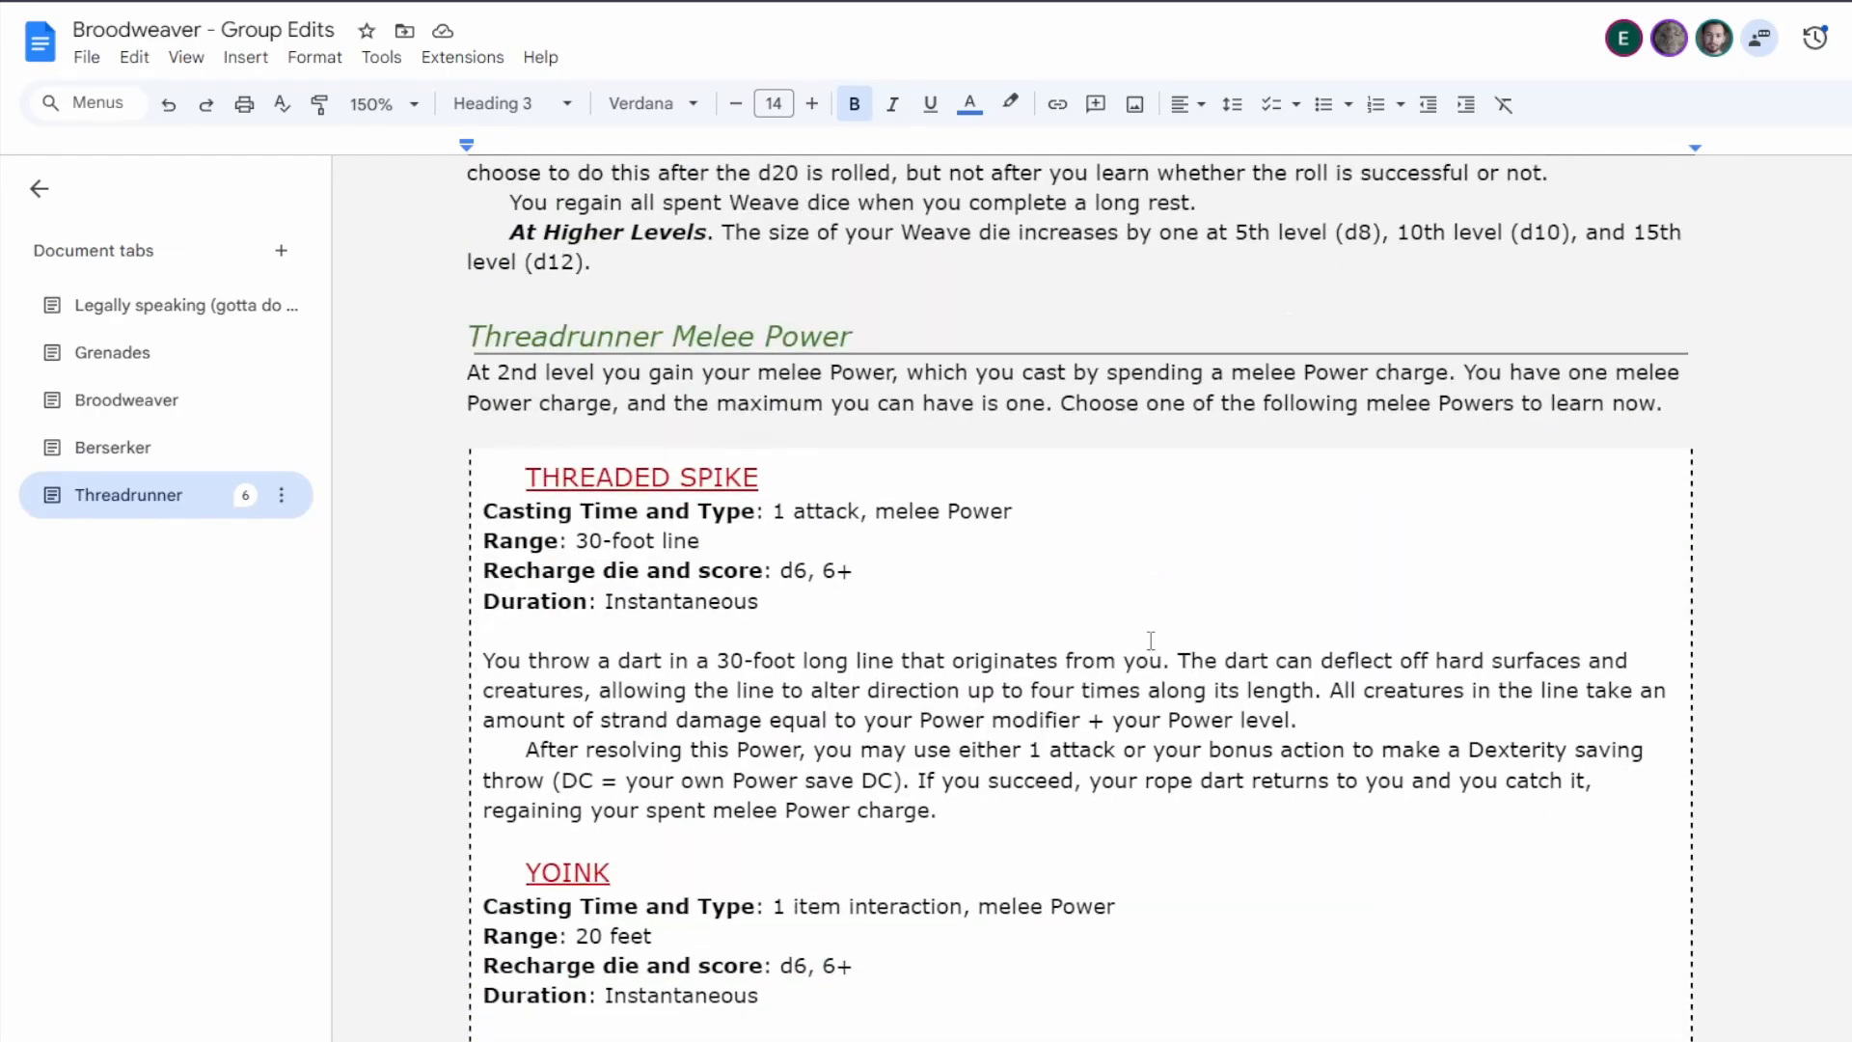
pyautogui.scroll(-20, 1150, 641)
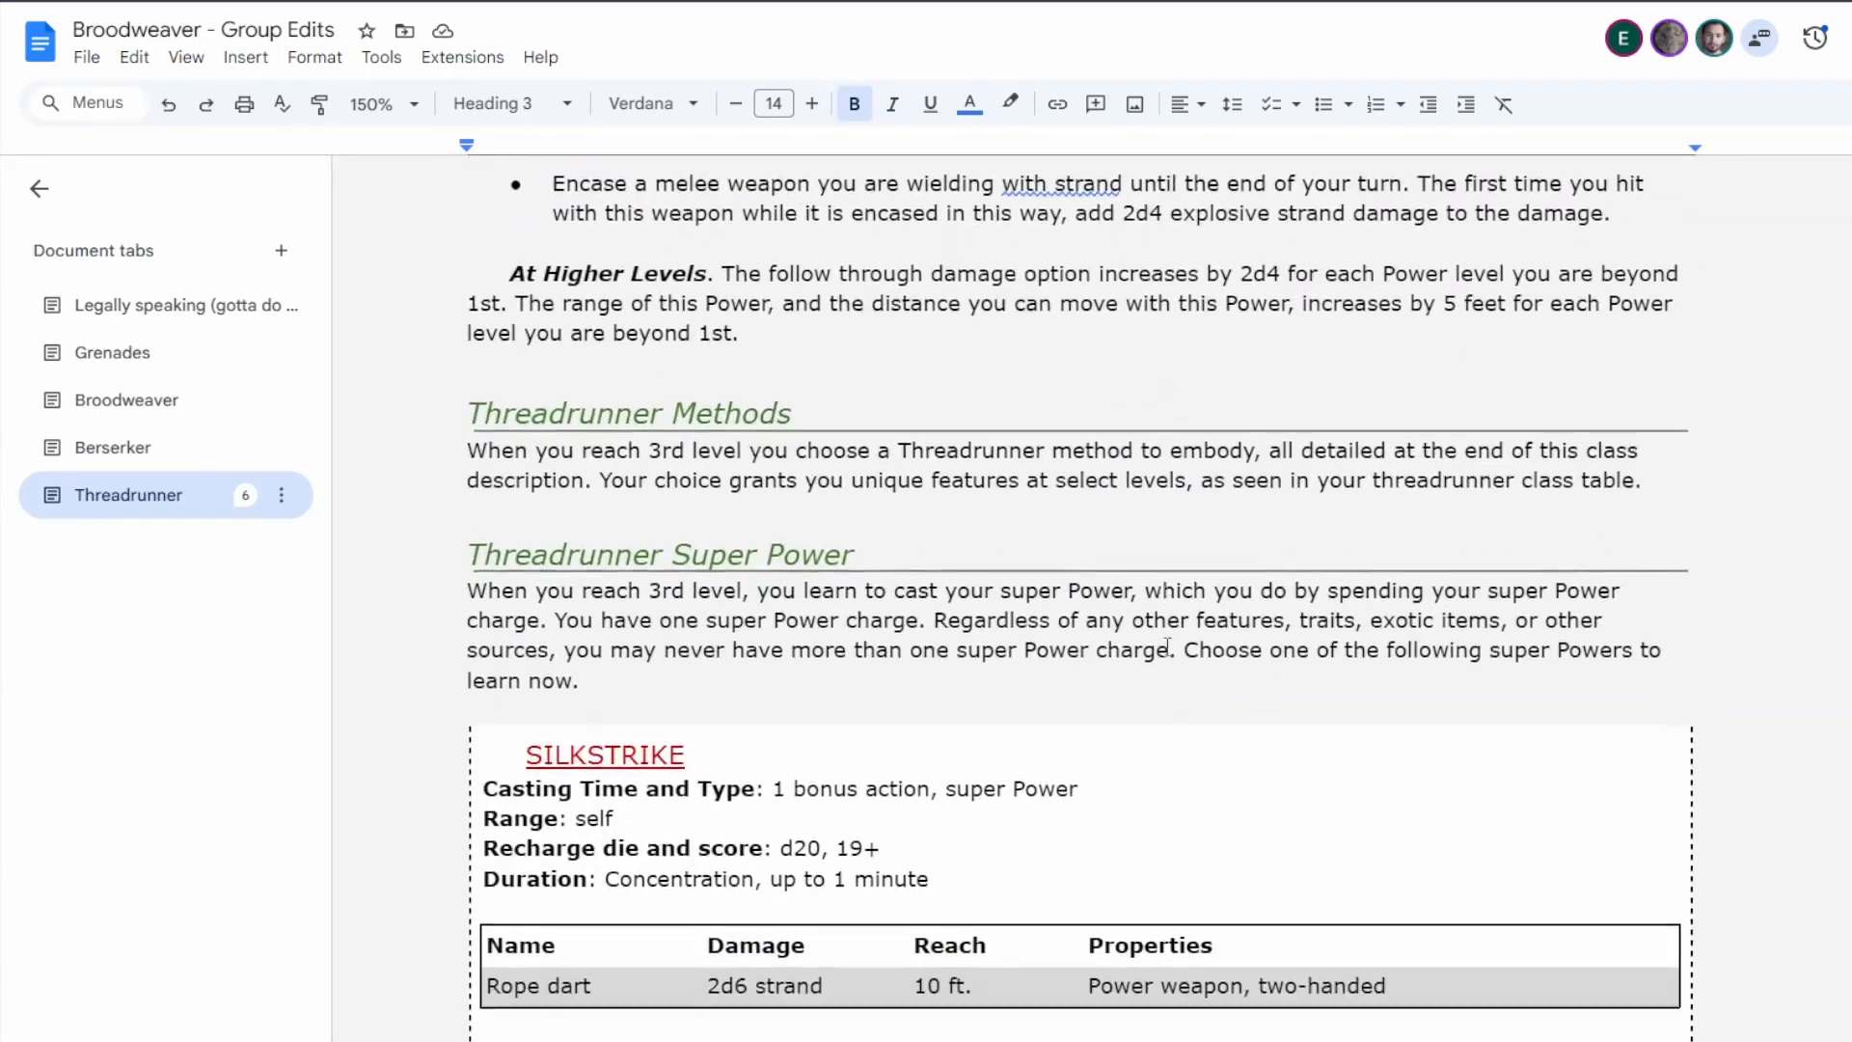
pyautogui.scroll(-15, 1167, 646)
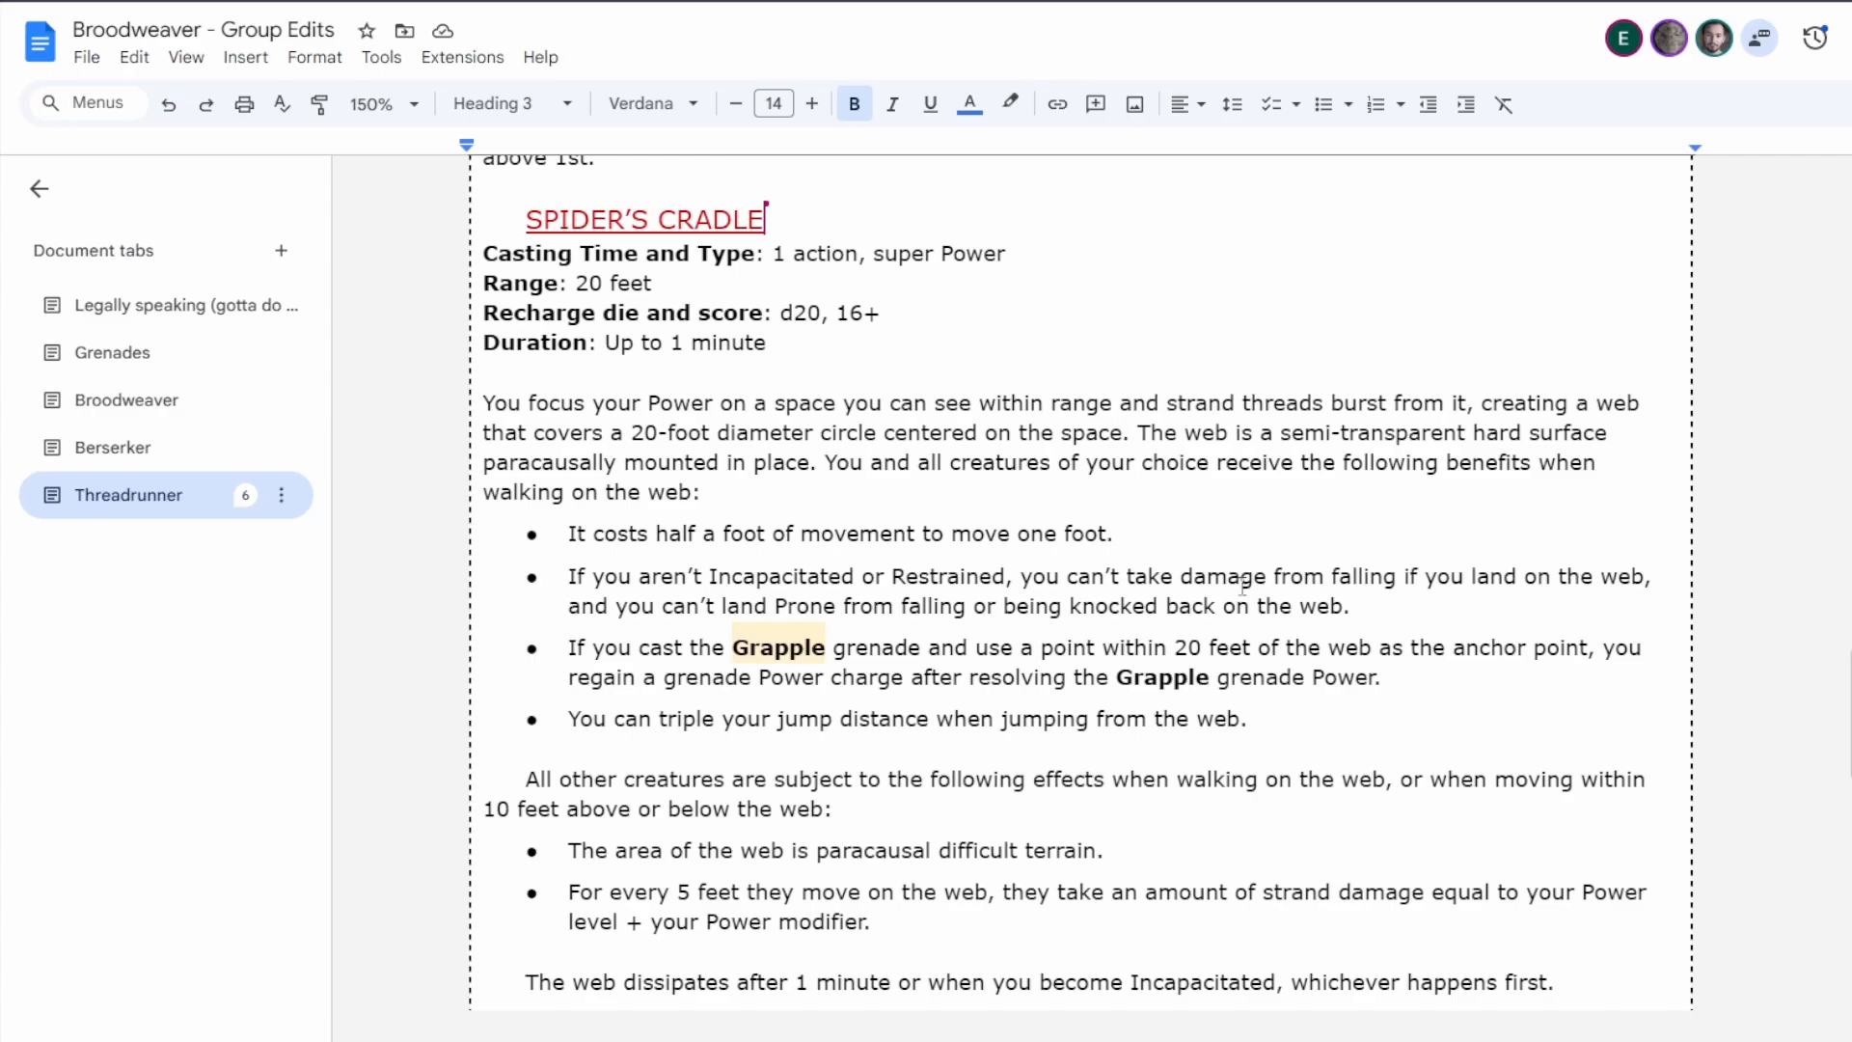
pyautogui.scroll(-20, 1244, 614)
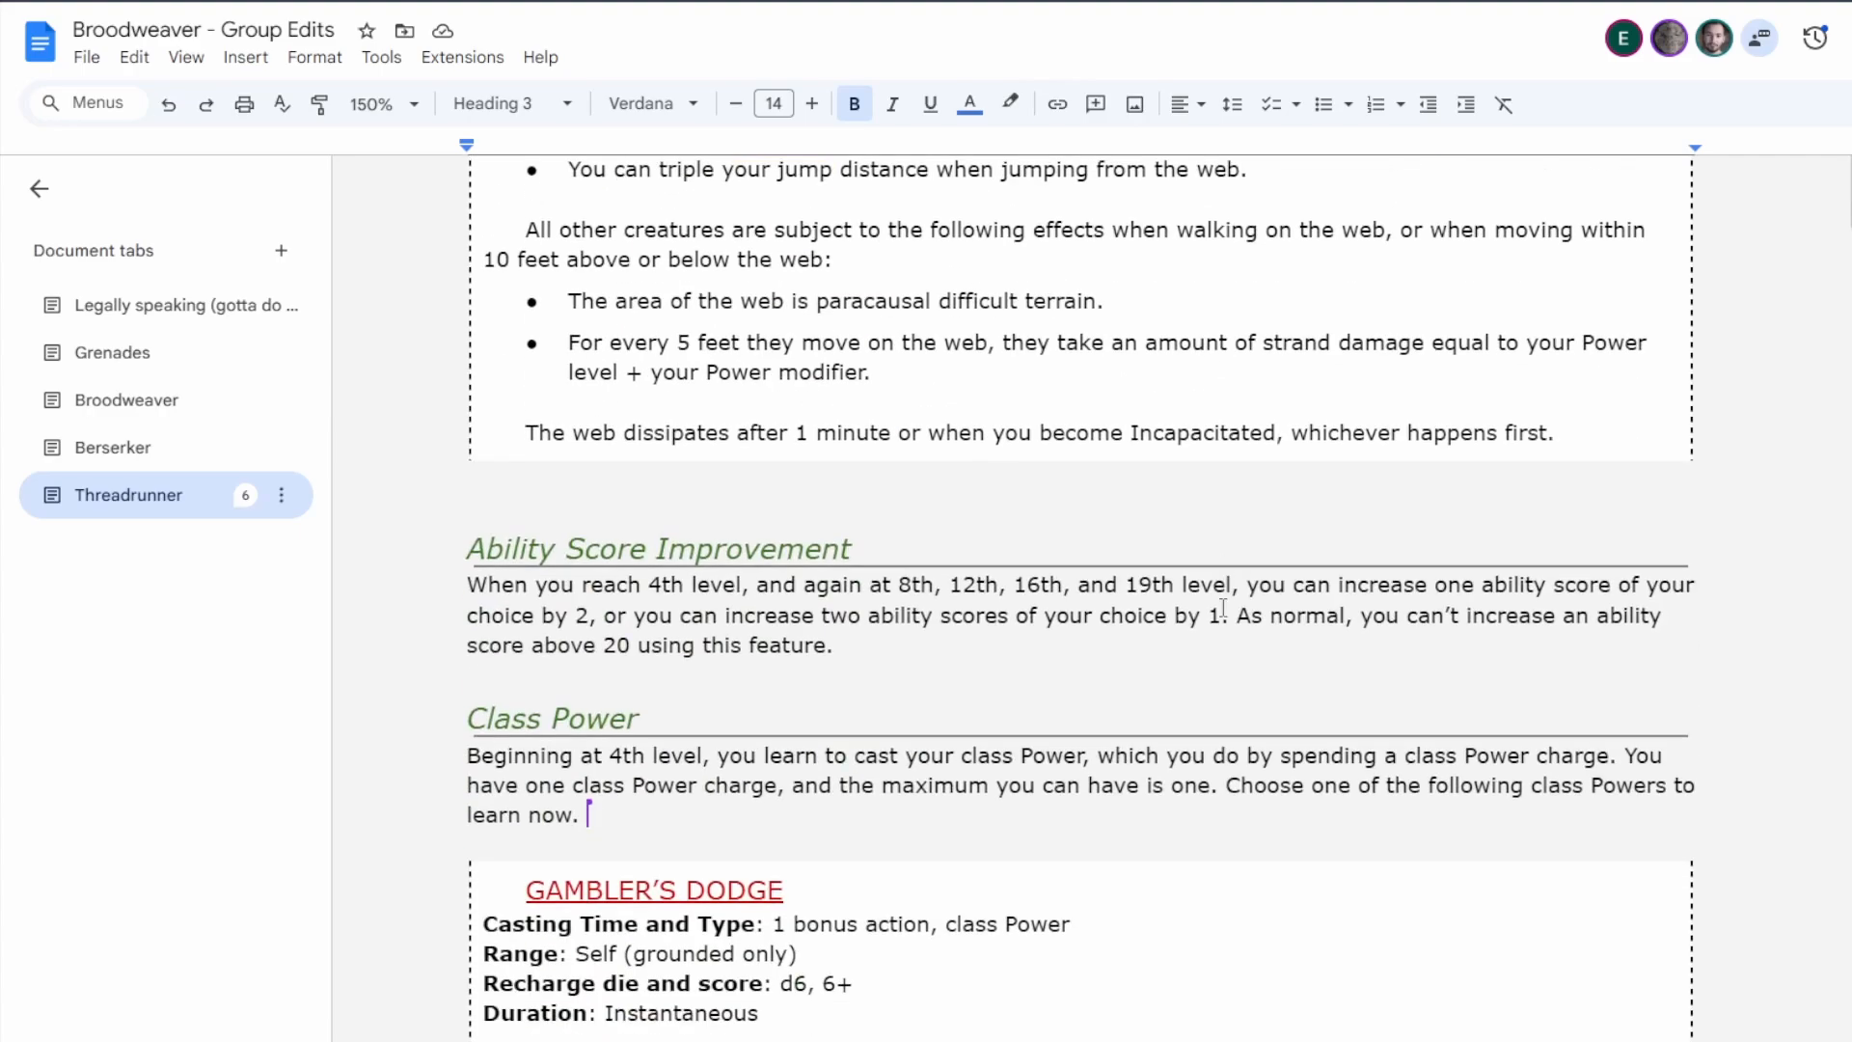
pyautogui.scroll(-8, 1134, 693)
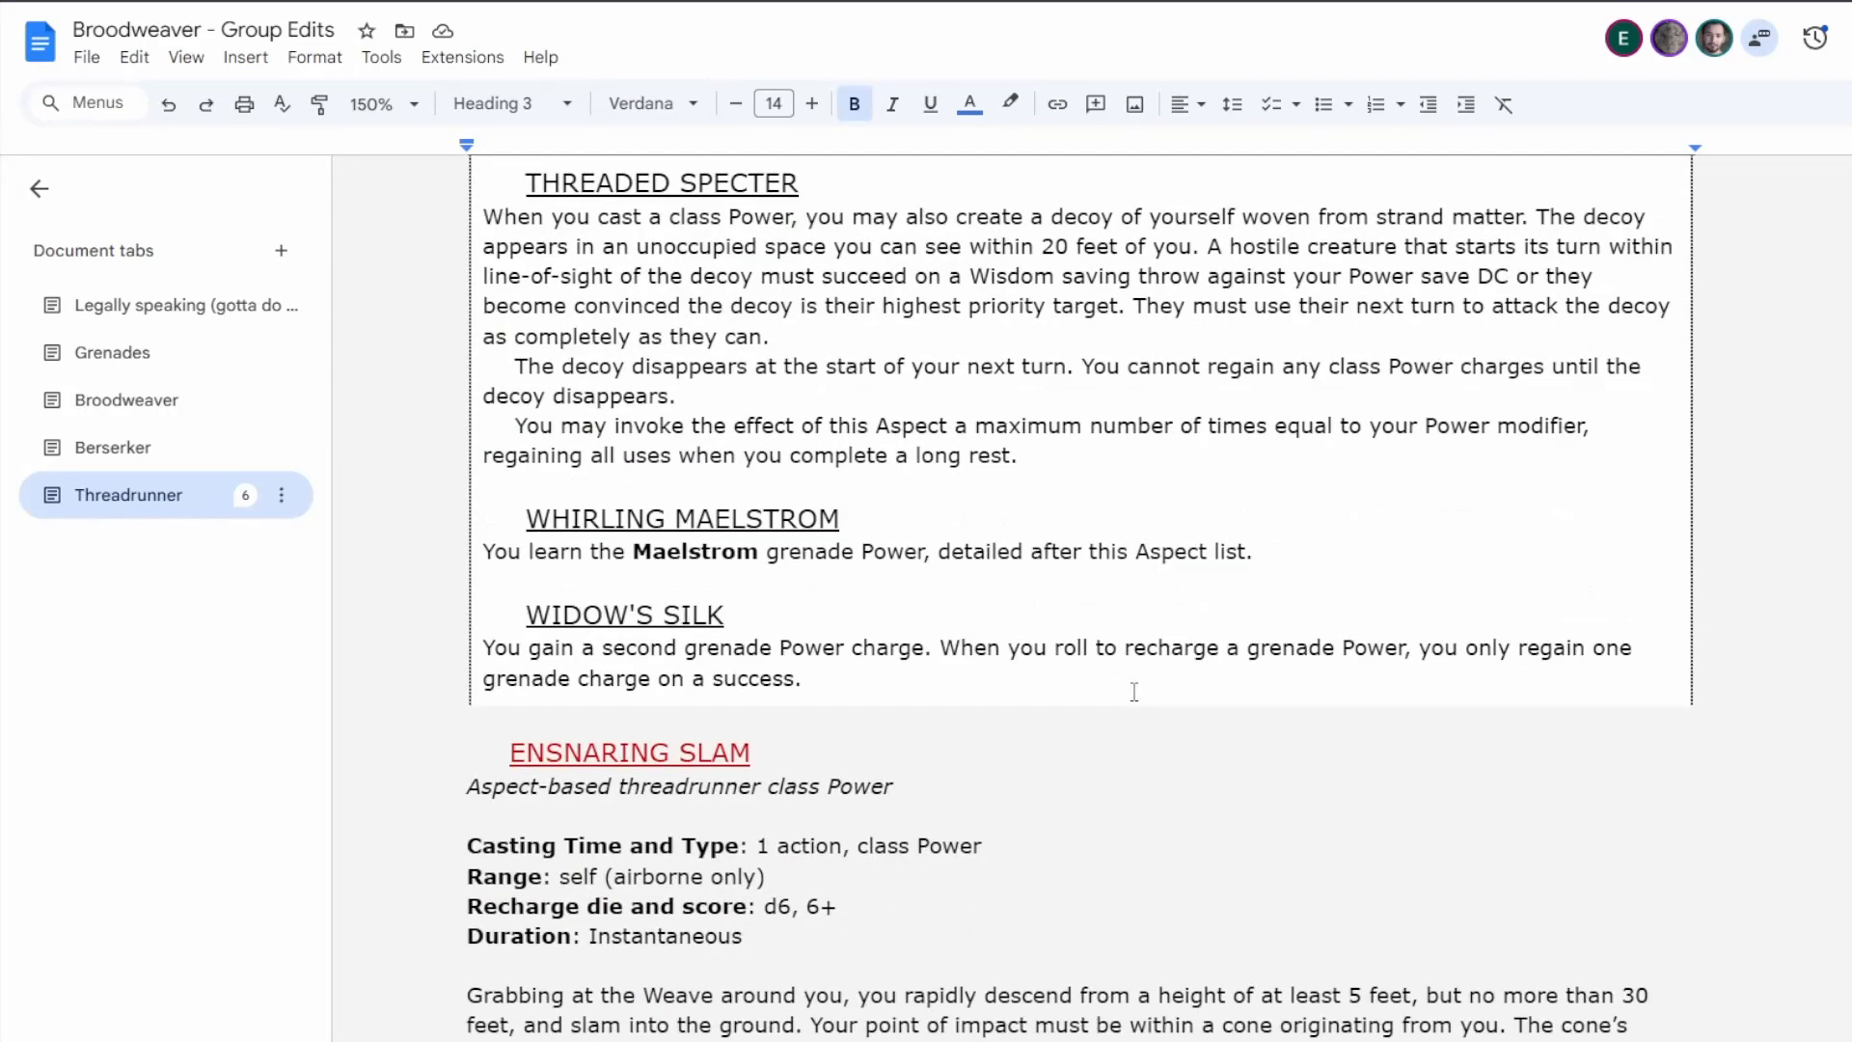
pyautogui.scroll(10, 1134, 693)
pyautogui.scroll(-3, 1134, 693)
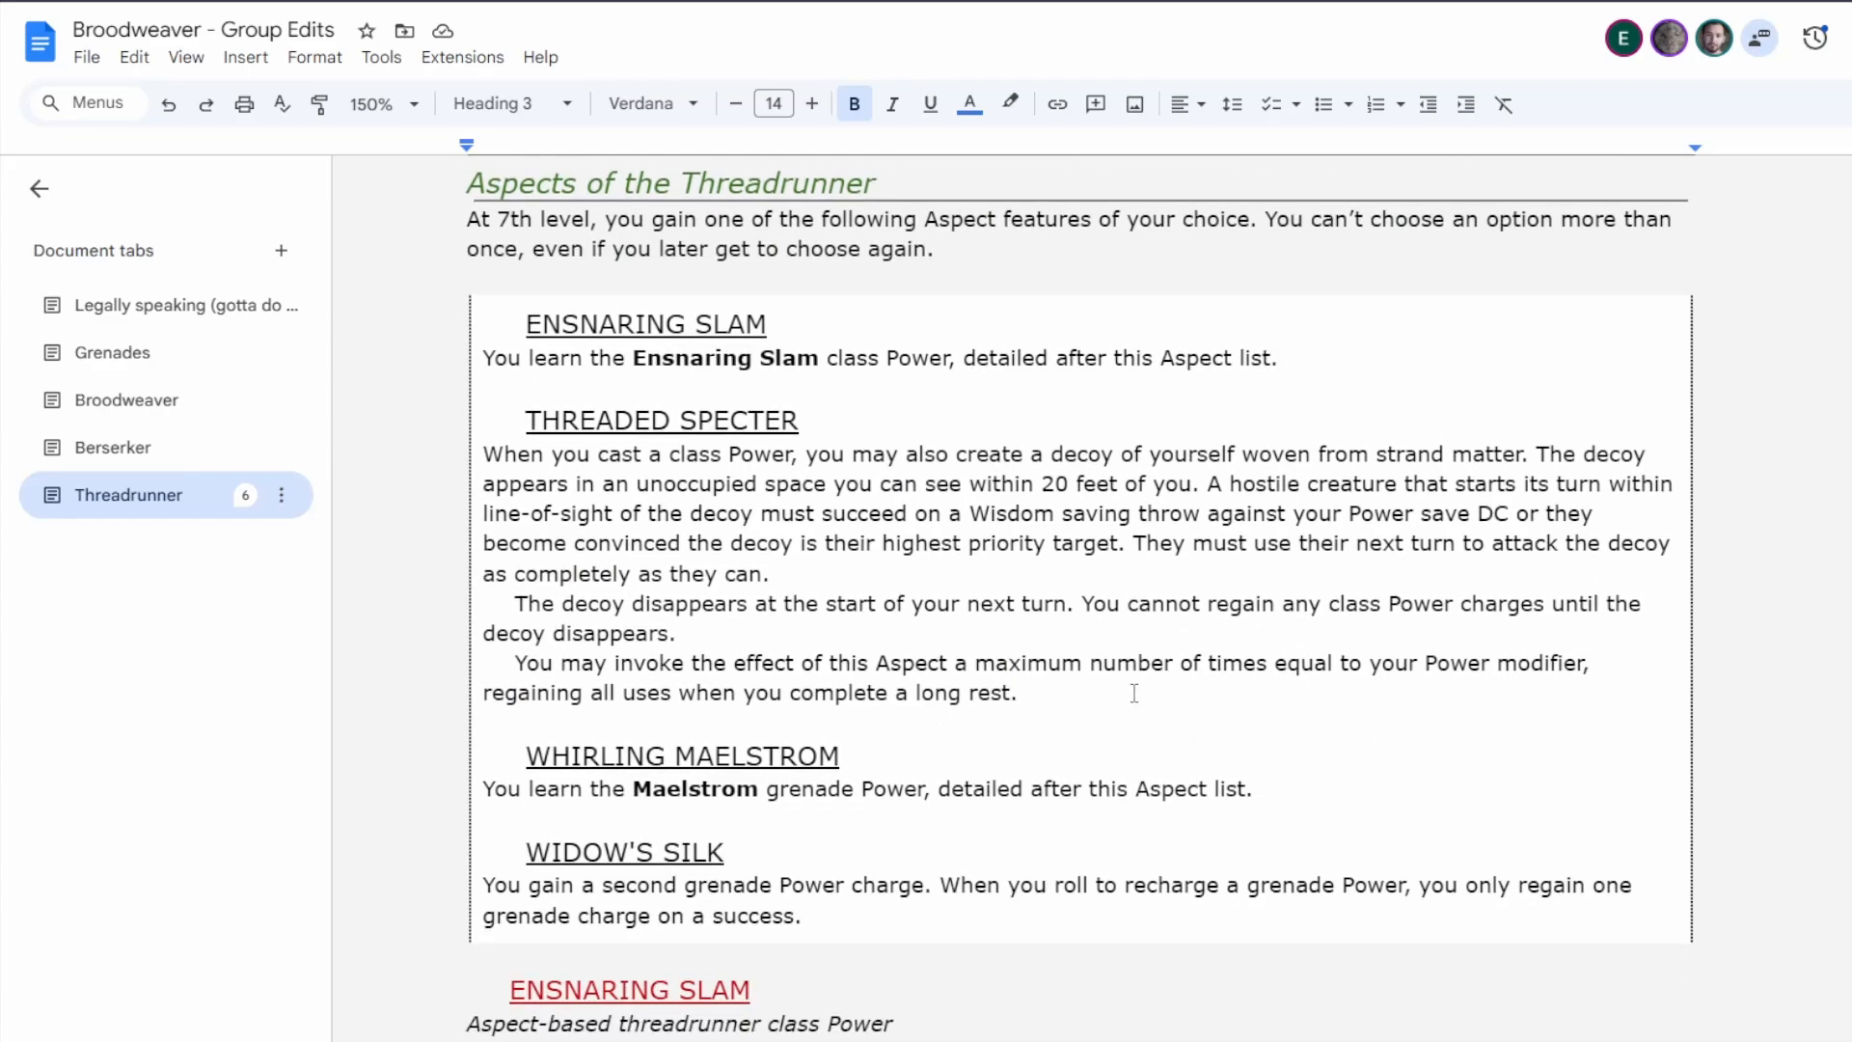
pyautogui.scroll(20, 1119, 594)
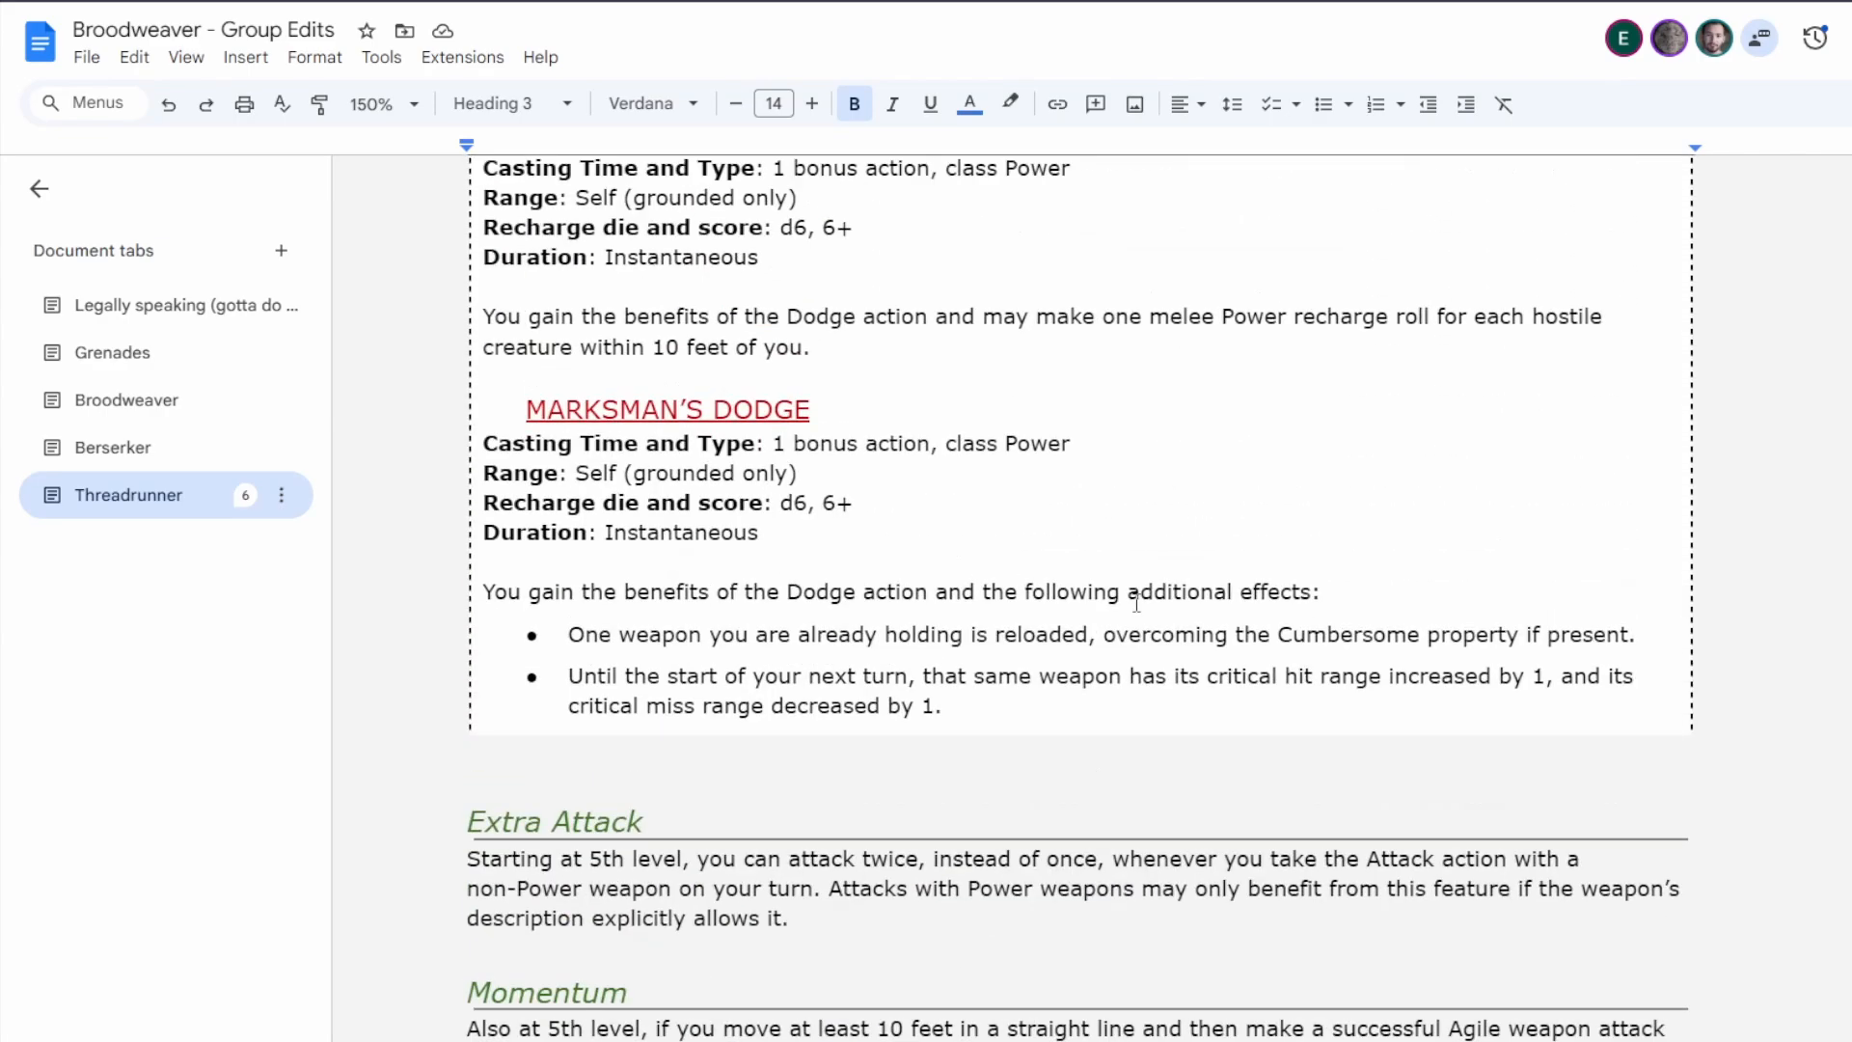
pyautogui.scroll(7, 1137, 601)
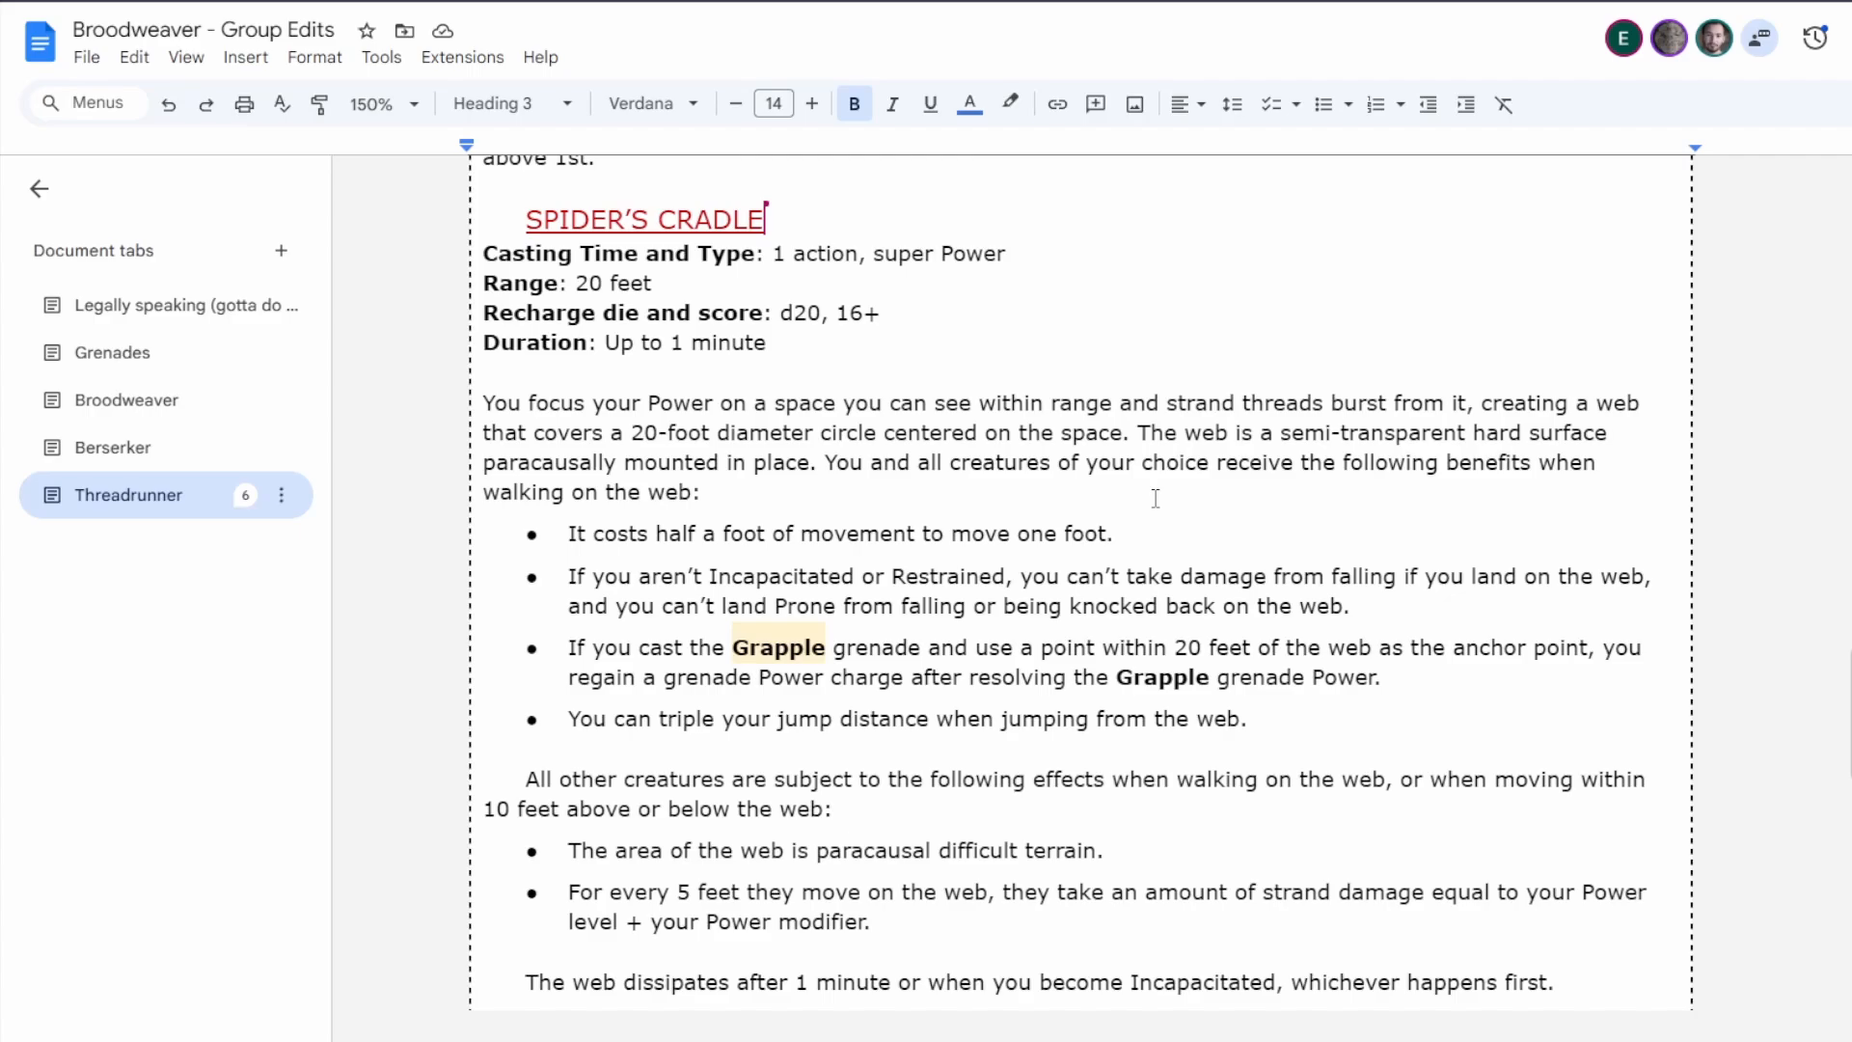
pyautogui.scroll(2, 1154, 498)
pyautogui.scroll(-2, 1154, 498)
pyautogui.click(1847, 656)
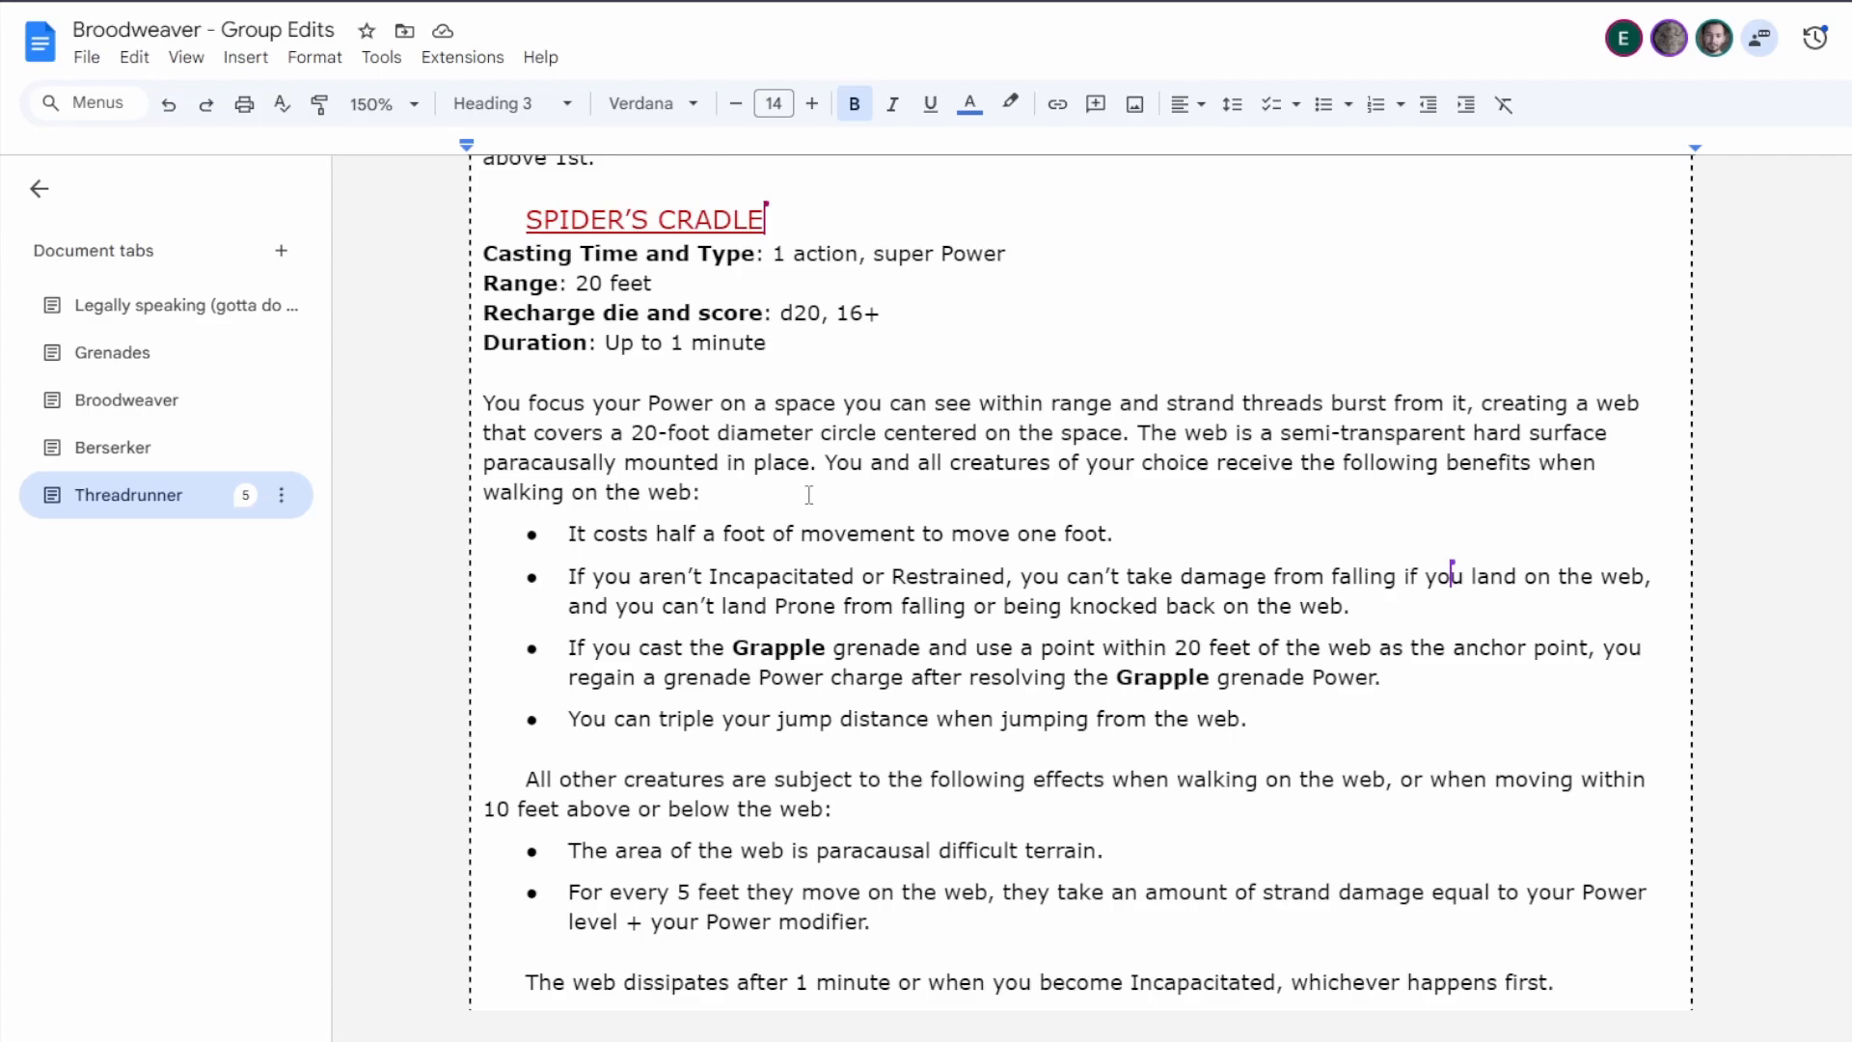
# In the Spider's Cradle description, replace "hard surface" with "traversable area".
pyautogui.doubleClick(1500, 432)
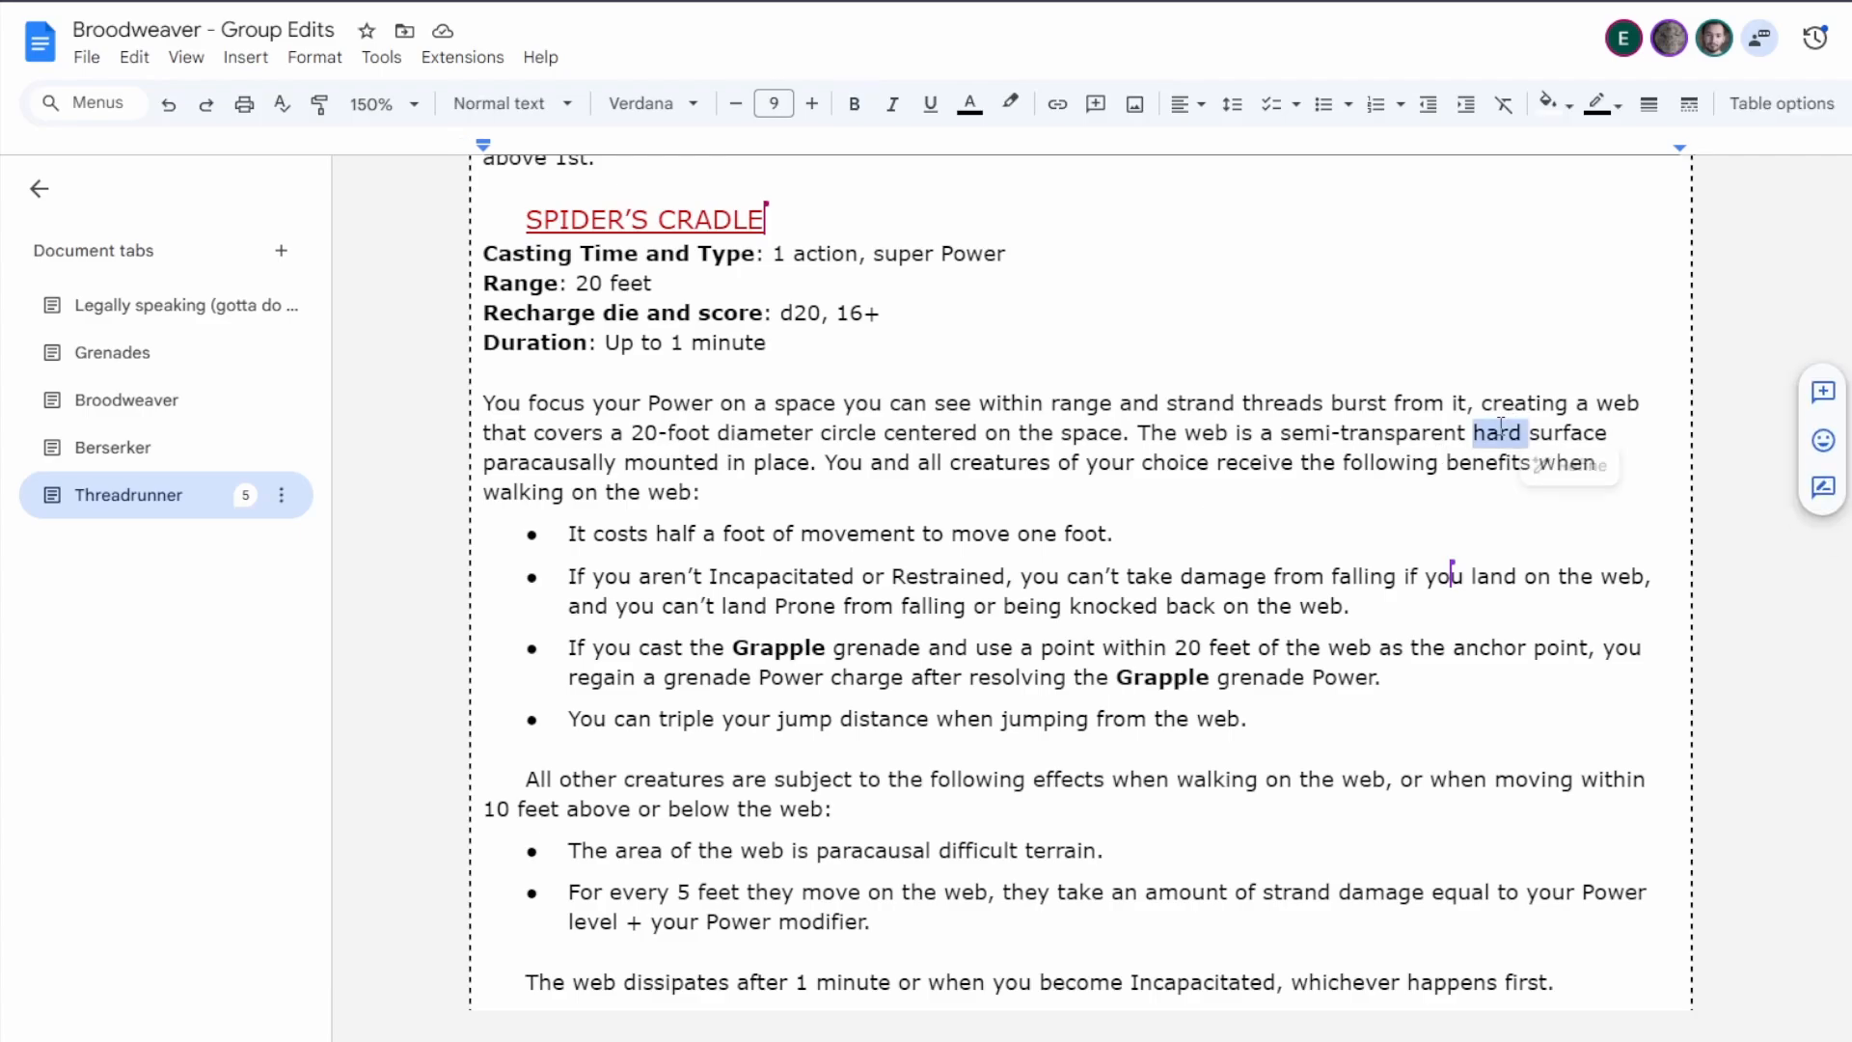
pyautogui.write('rent t')
pyautogui.write('raversab')
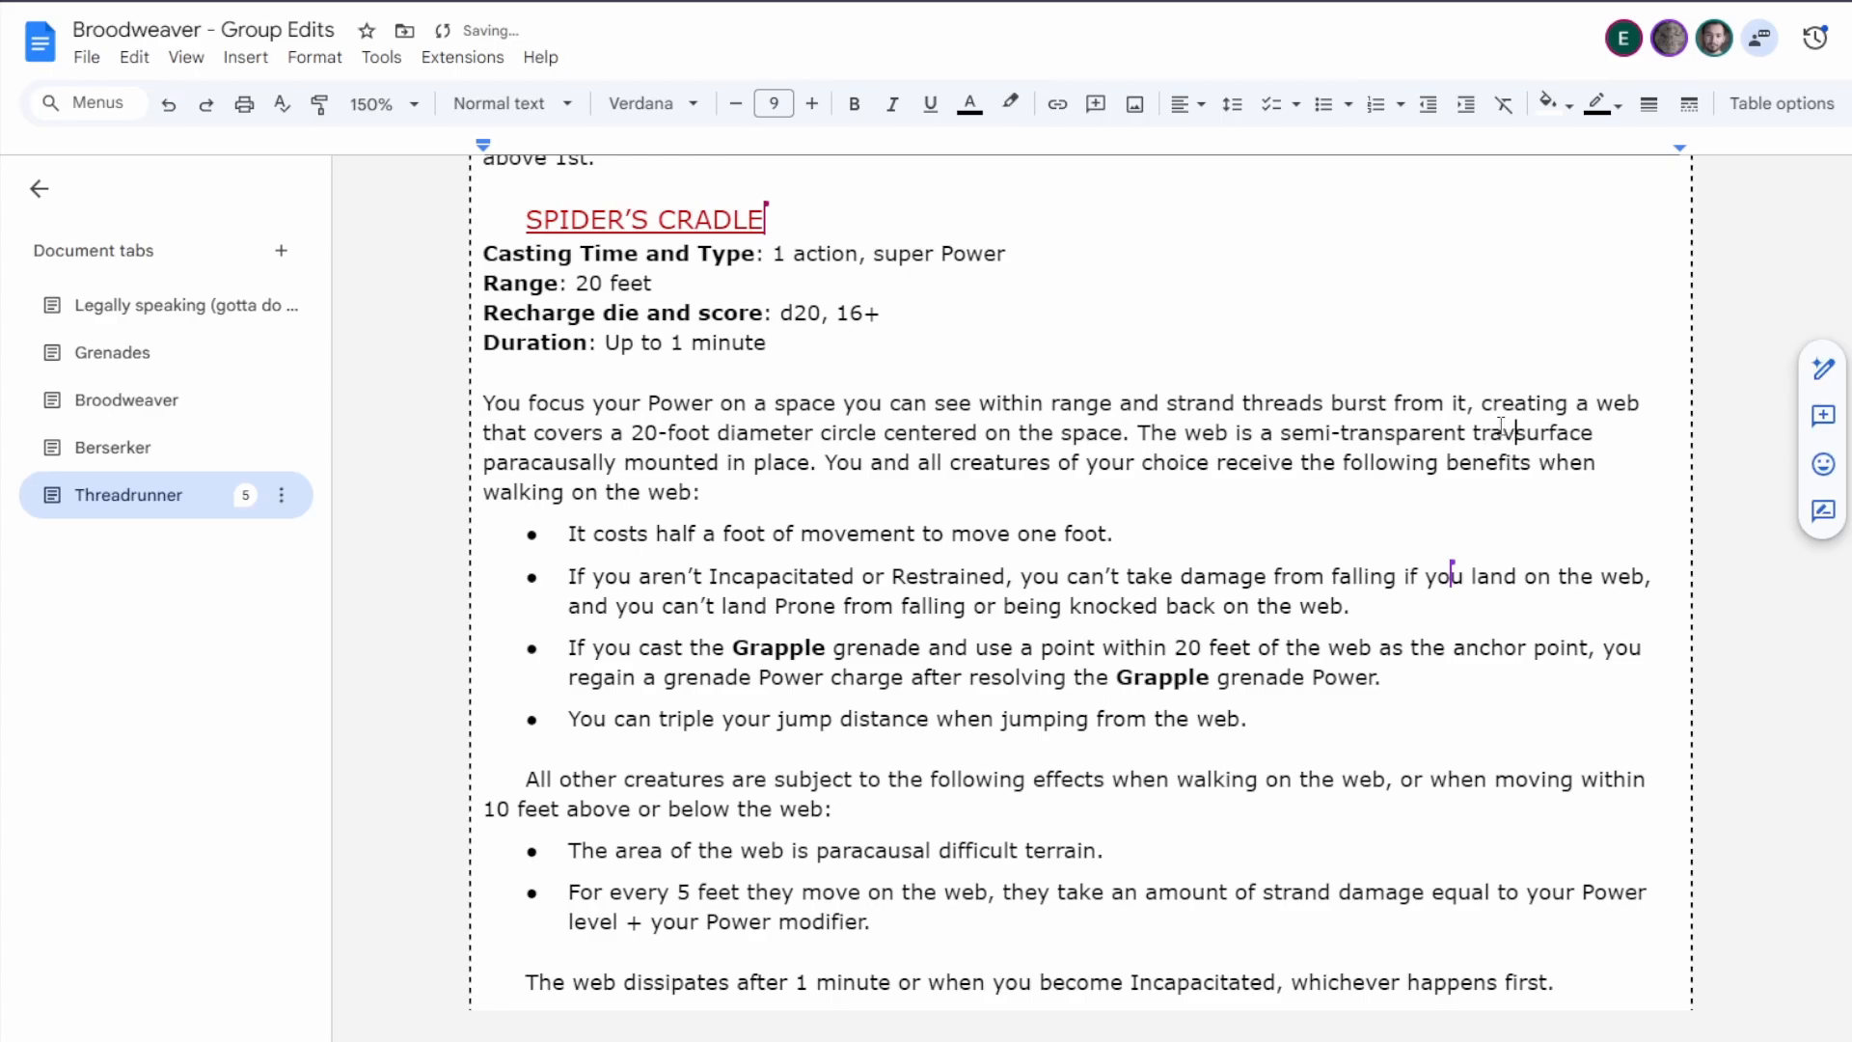
pyautogui.write('le')
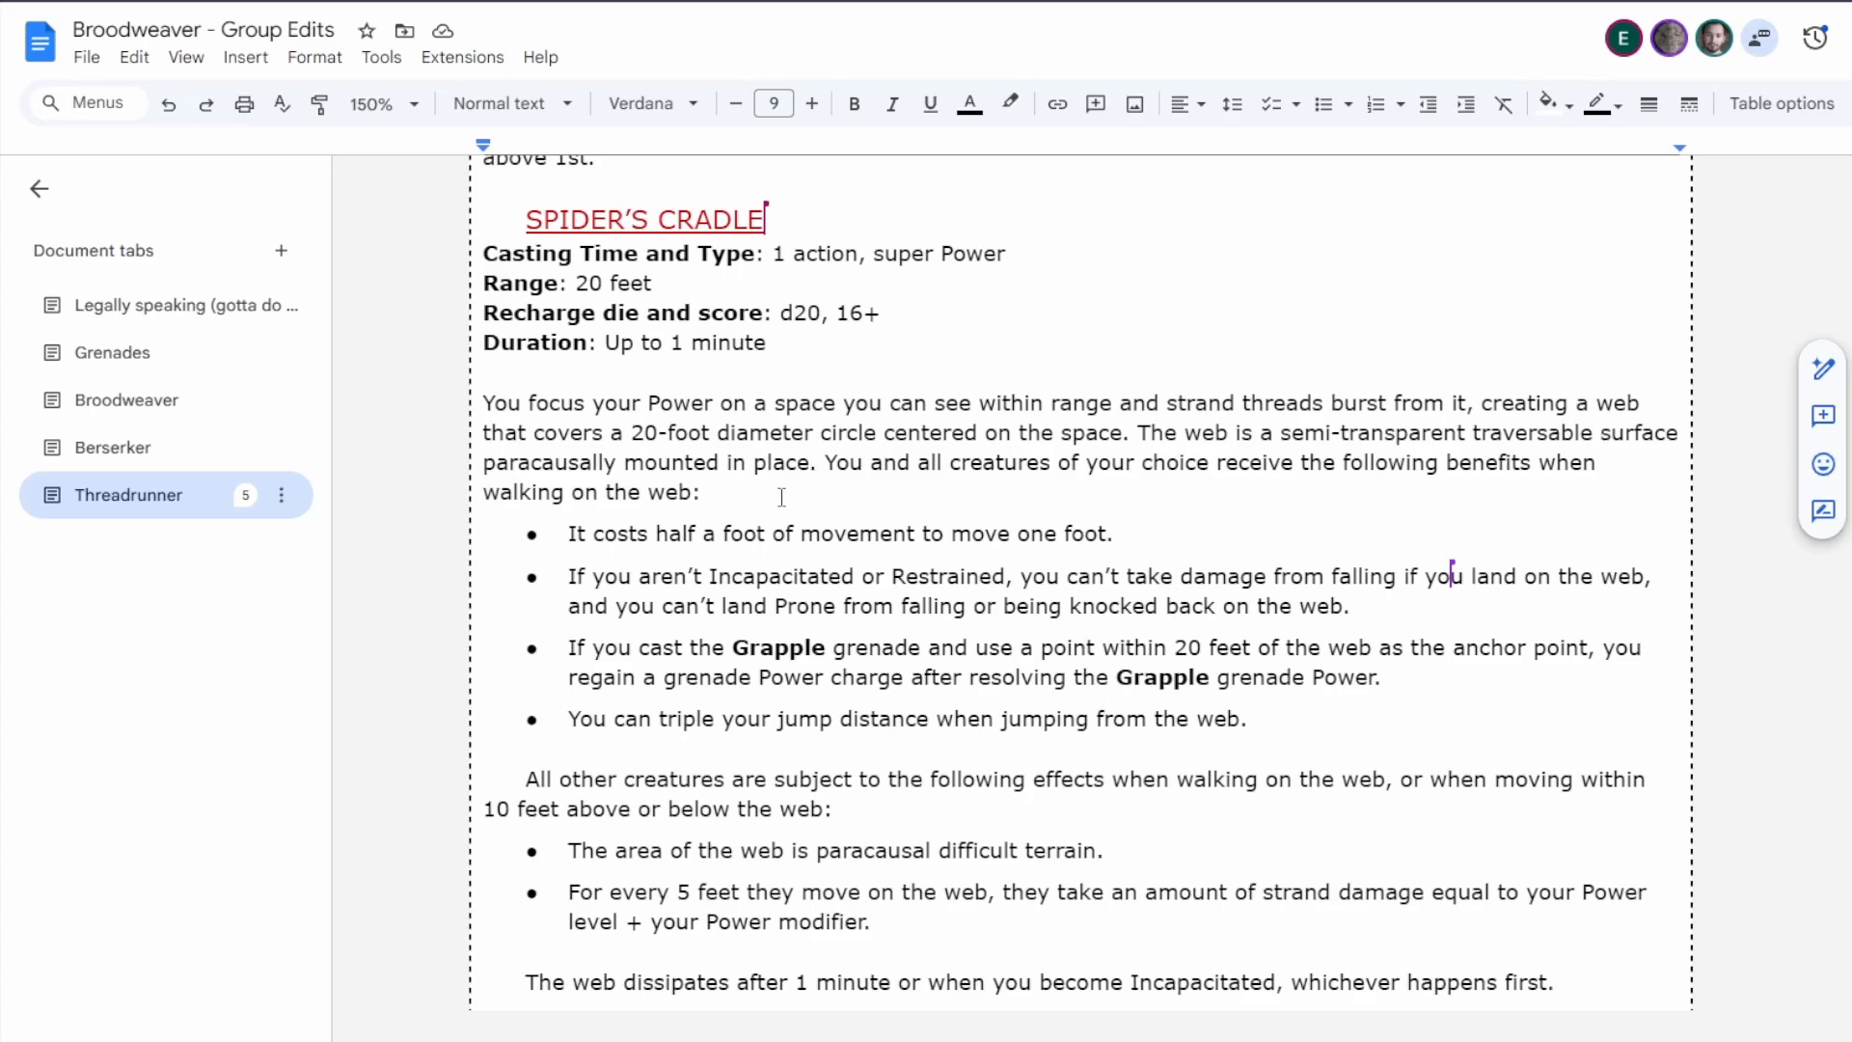
pyautogui.click(813, 349)
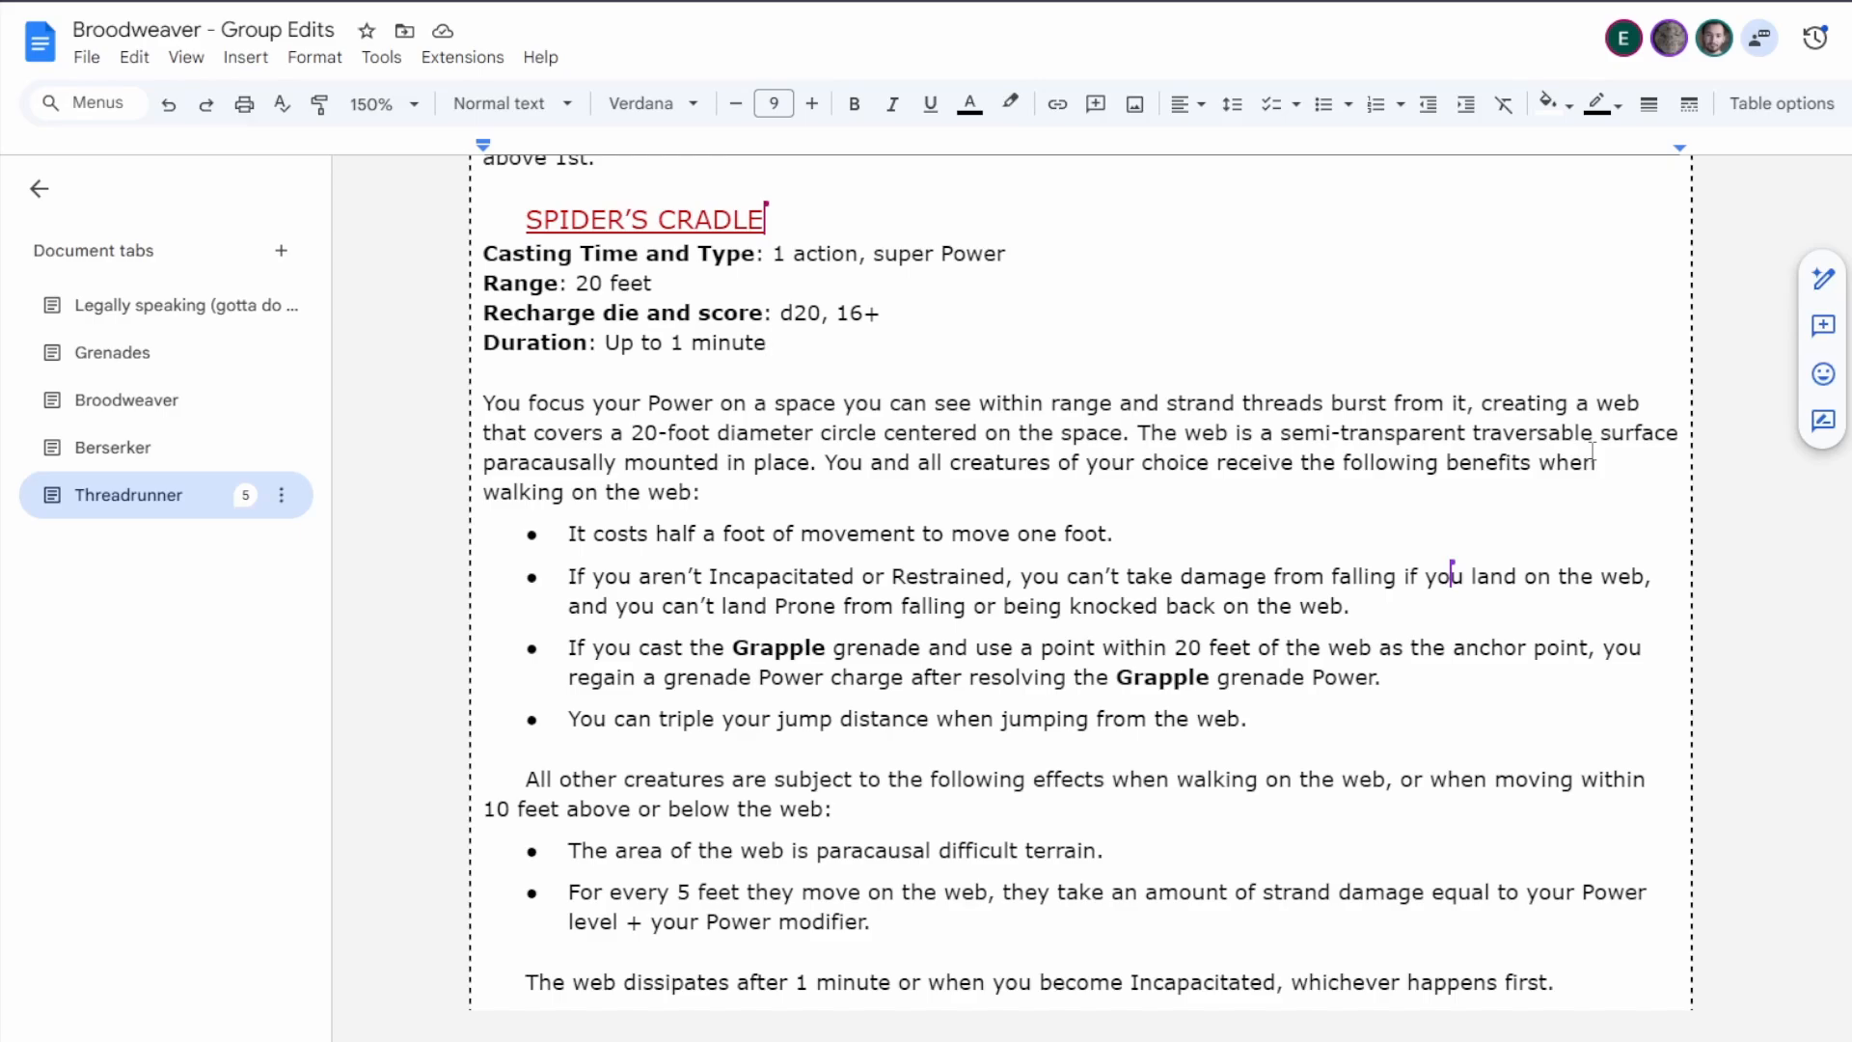
pyautogui.doubleClick(1633, 431)
pyautogui.write('area')
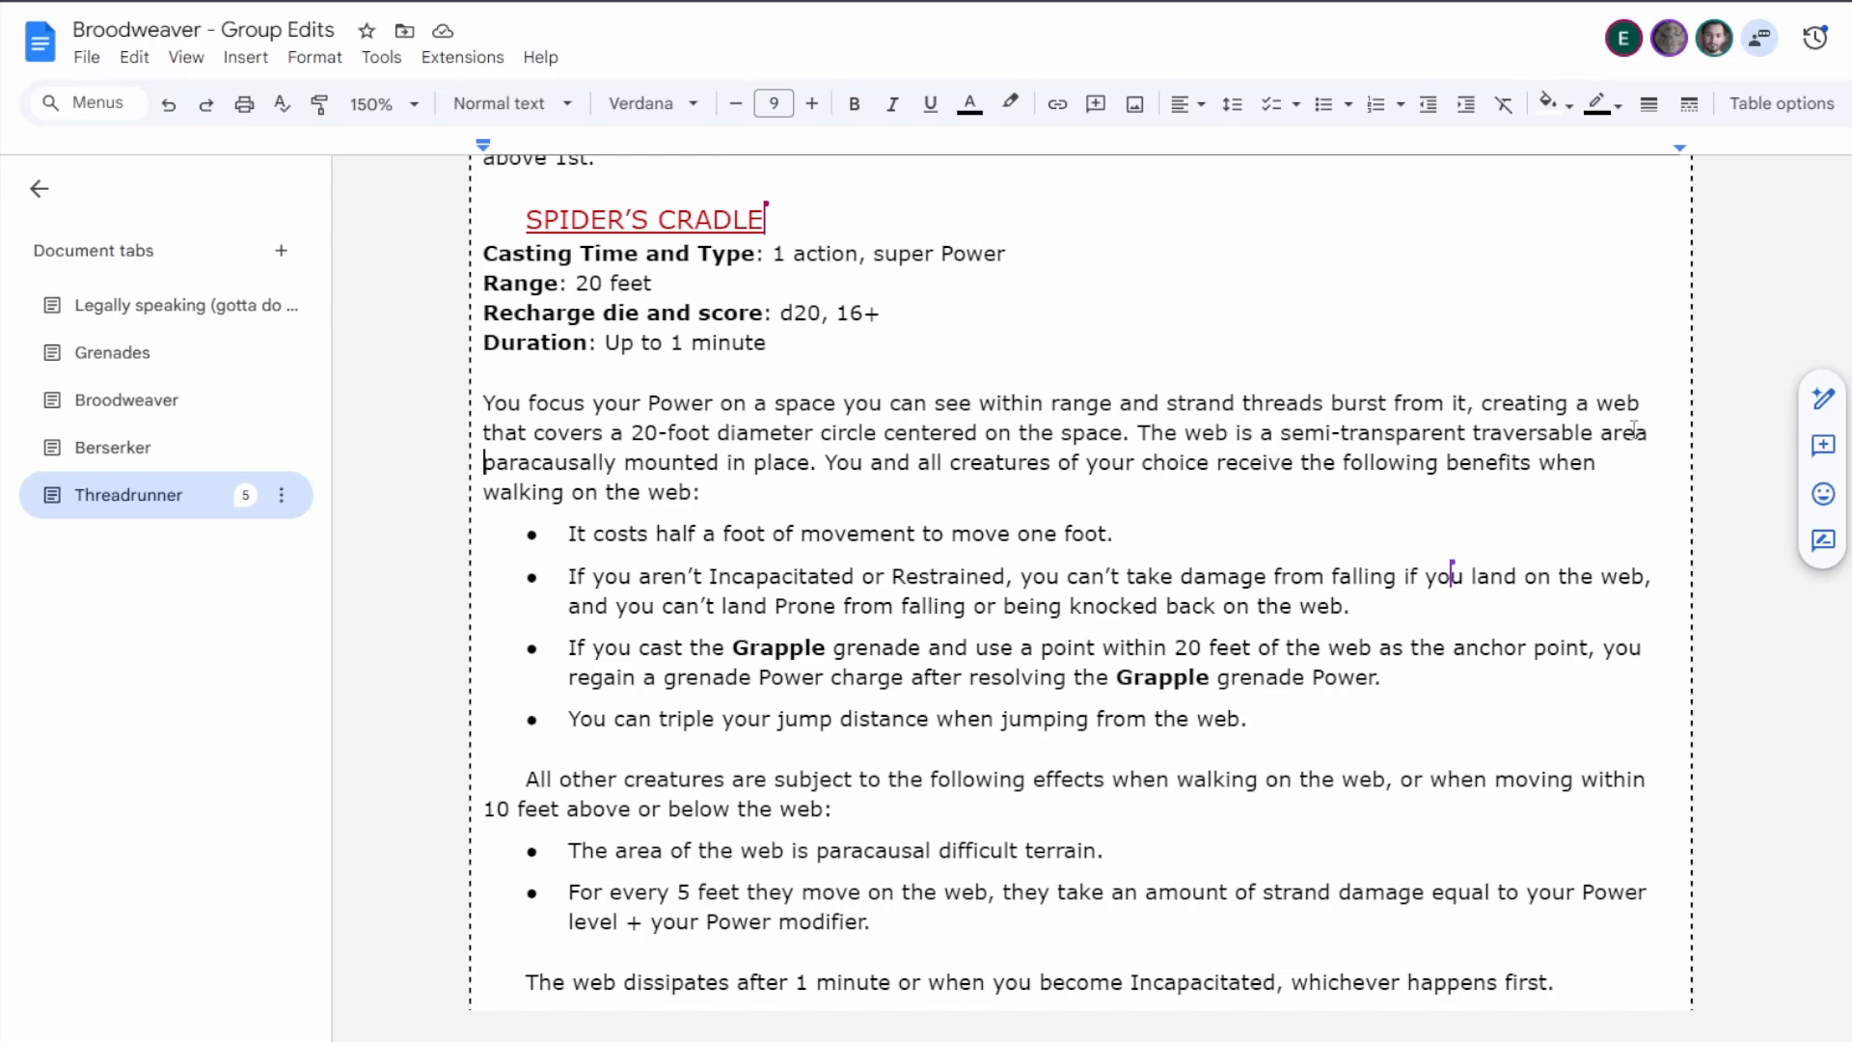
# Split the Spider's Cradle description before "You and all creatures of your choice" and indent the new paragraph's first line.
pyautogui.click(827, 465)
pyautogui.press('Return')
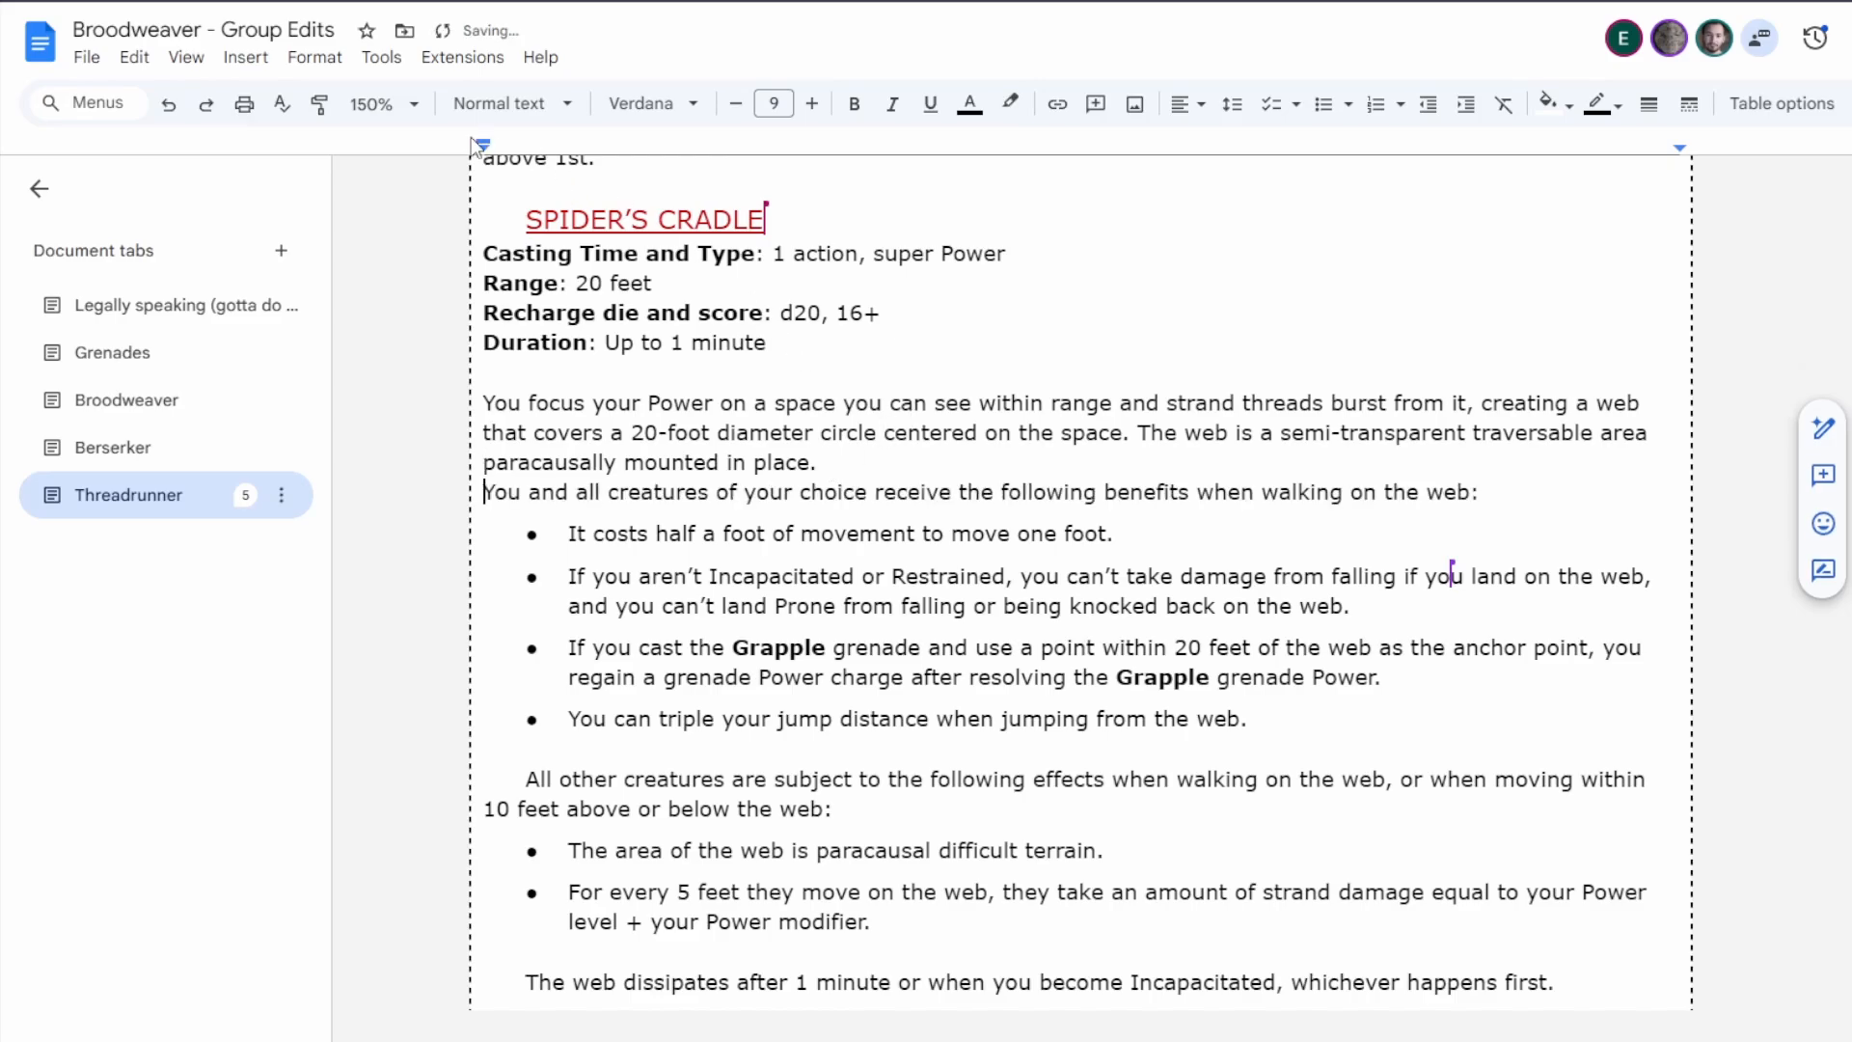
pyautogui.moveTo(483, 142); pyautogui.dragTo(525, 147)
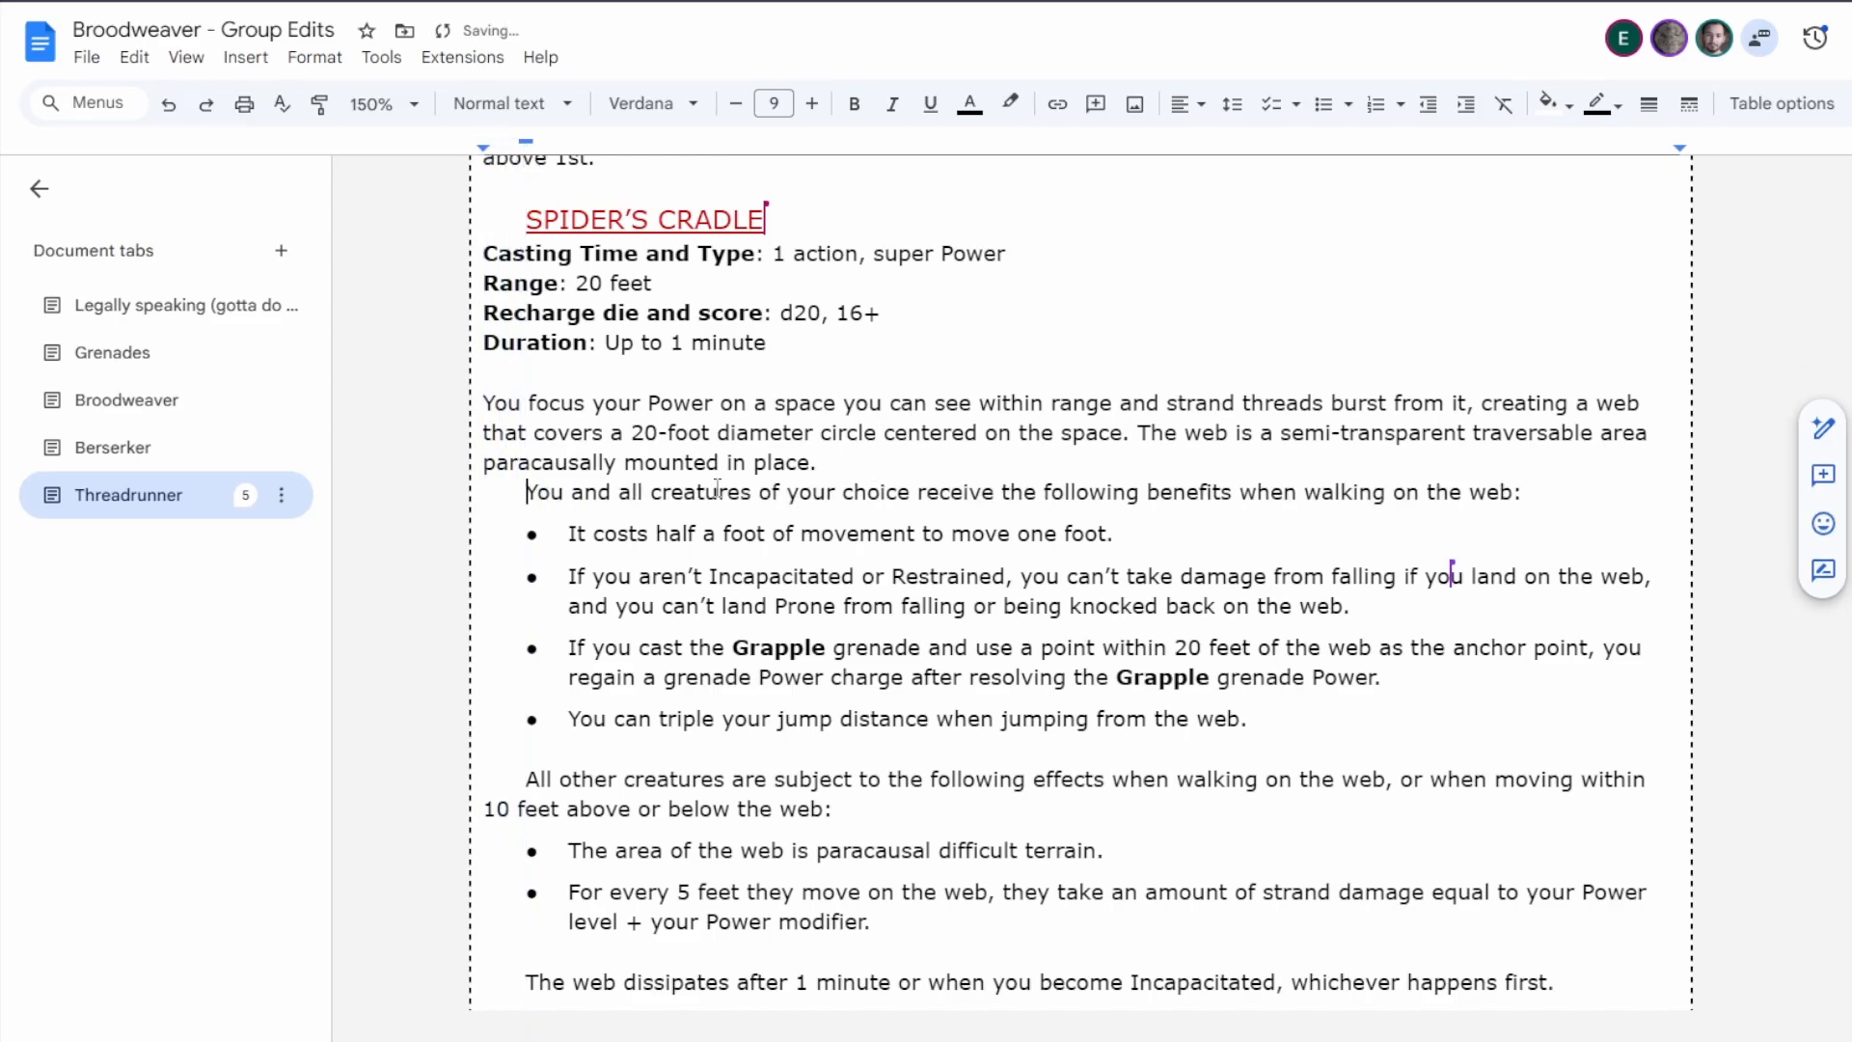
# Reword the end of Spider's Cradle's first paragraph to "mounted in space that you can walk on or move through.".
pyautogui.click(905, 451)
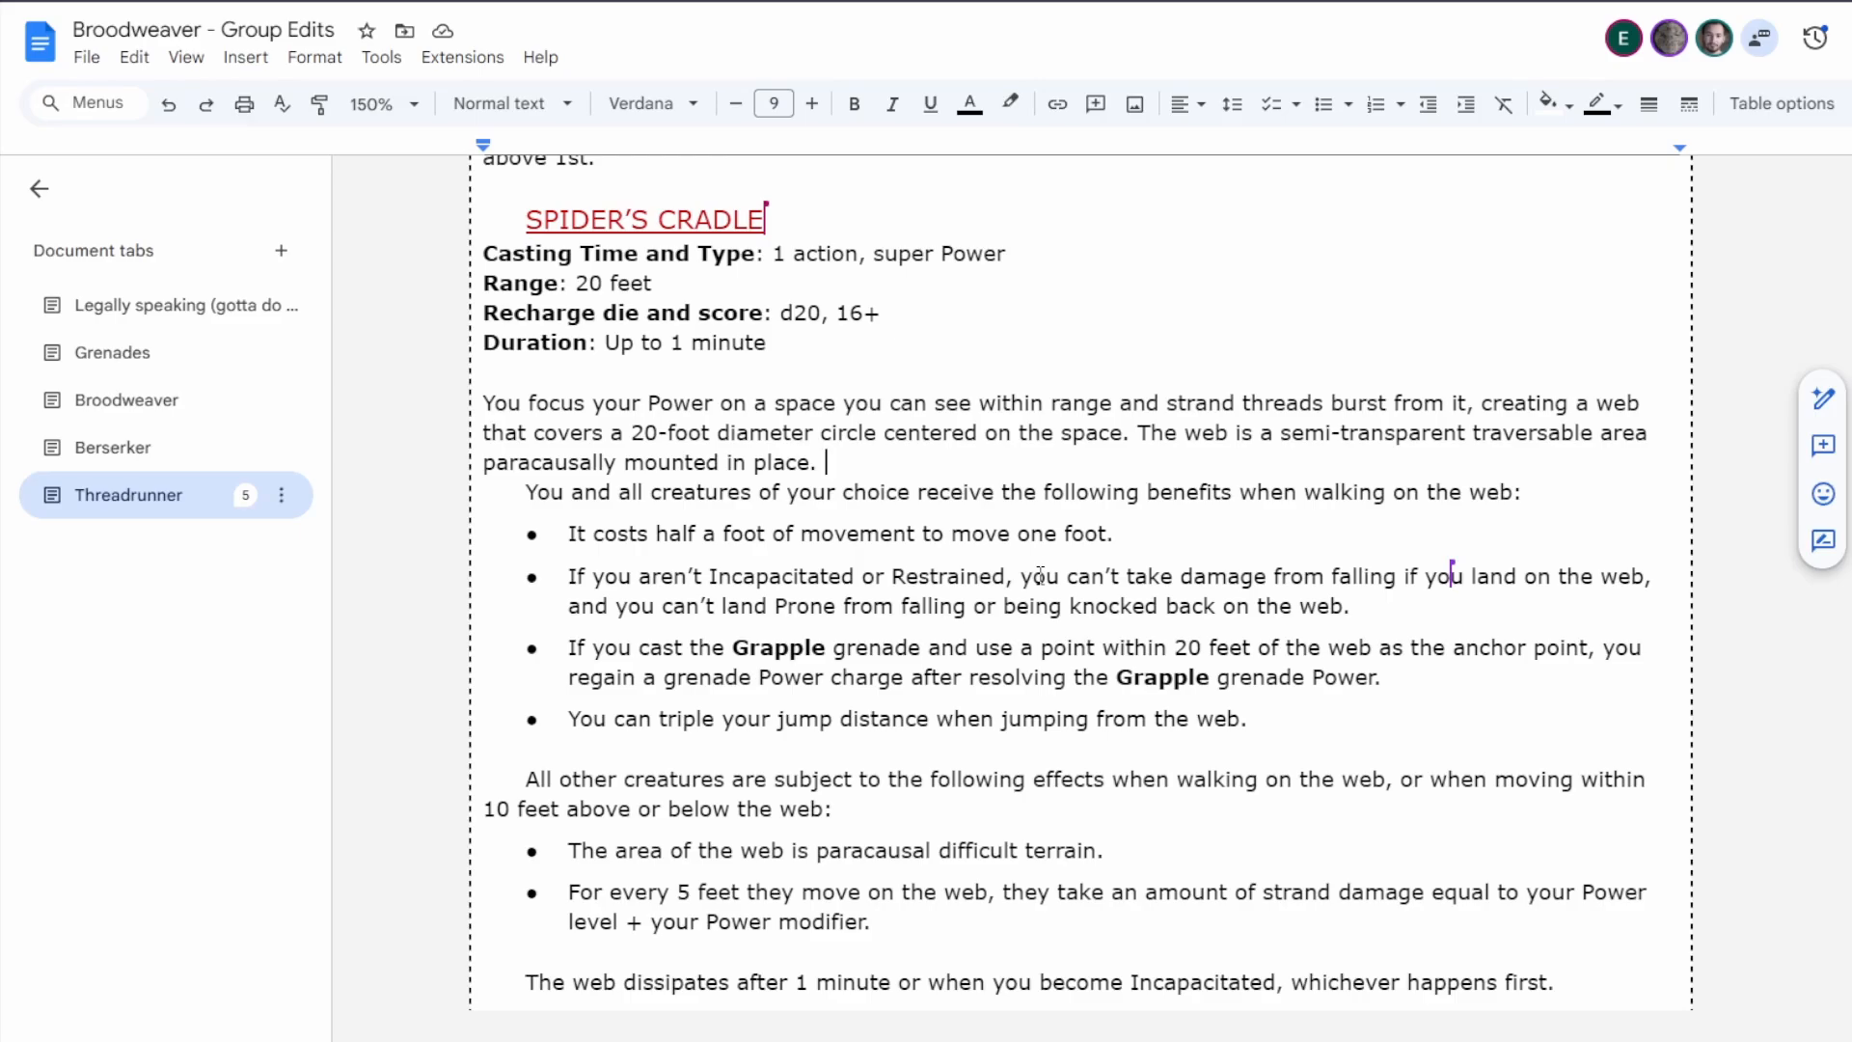
pyautogui.press('BackSpace')
pyautogui.press('BackSpace')
pyautogui.press('BackSpace')
pyautogui.press('BackSpace')
pyautogui.press('BackSpace')
pyautogui.press('BackSpace')
pyautogui.write('space that ')
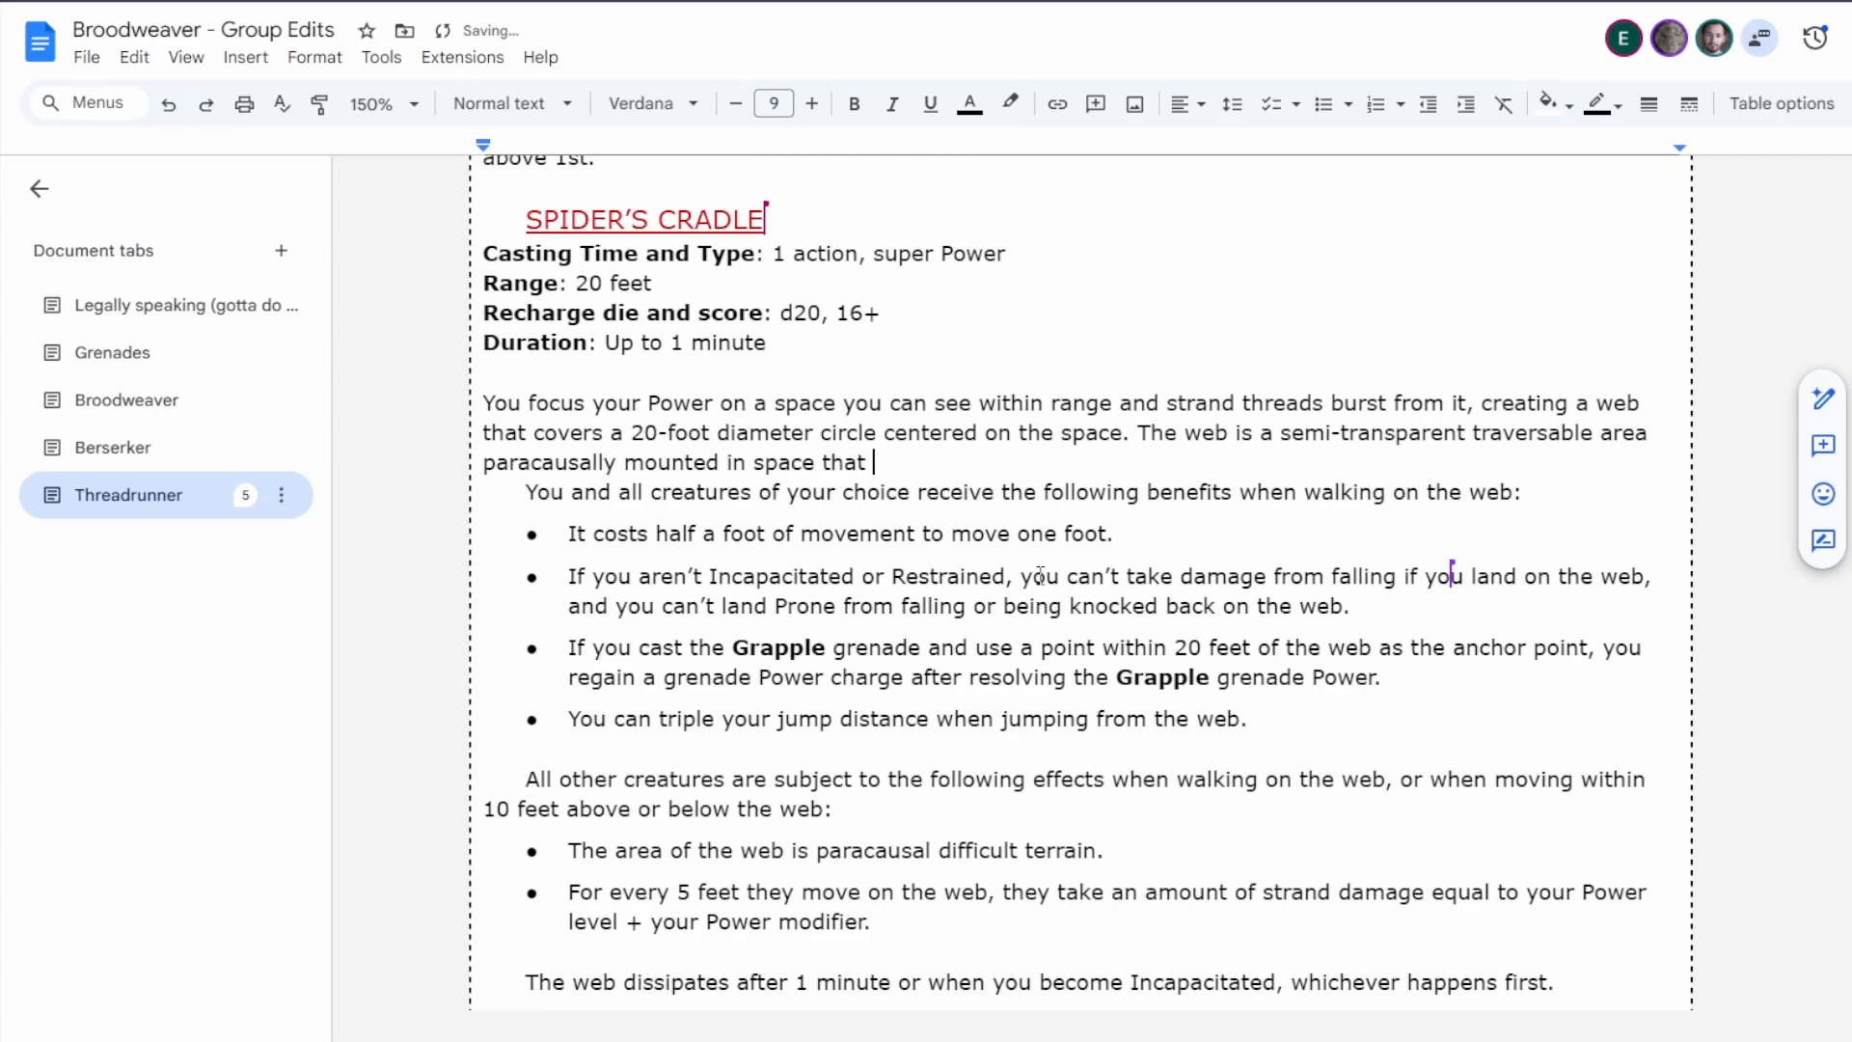
pyautogui.write('you can walk on')
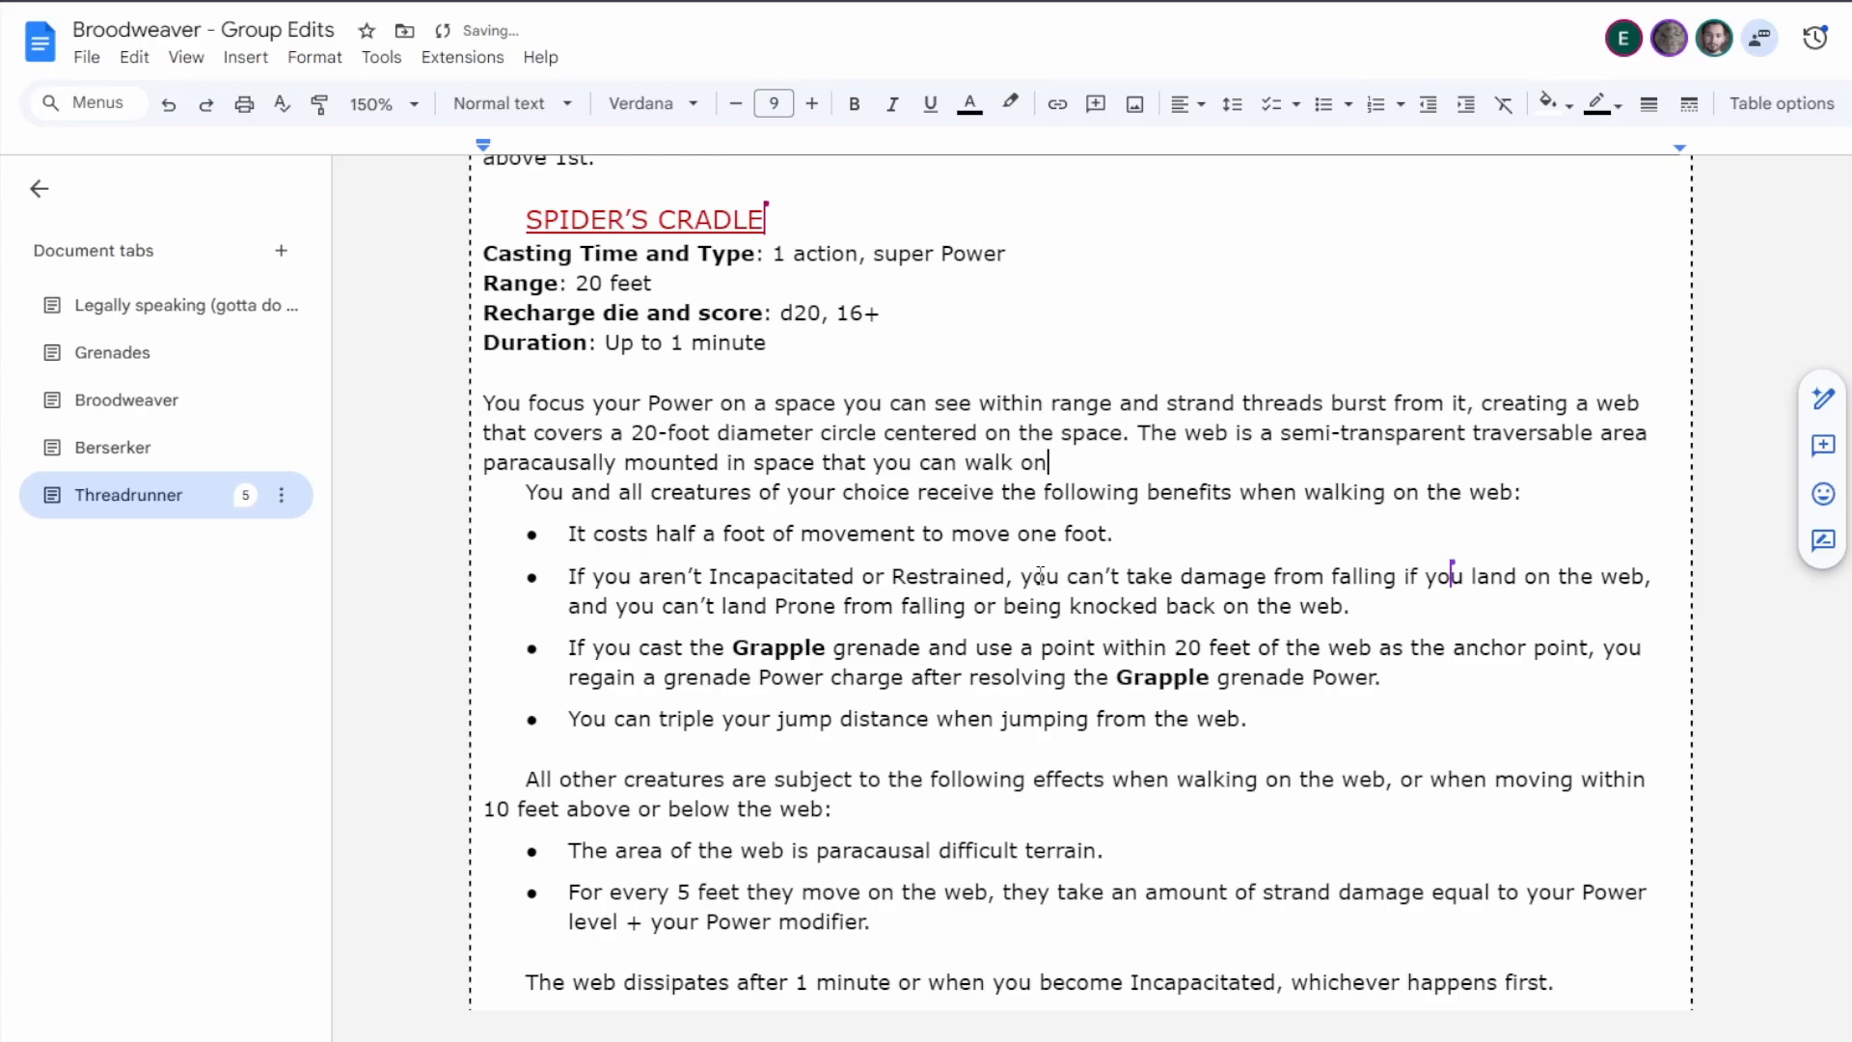
pyautogui.write(' or move through')
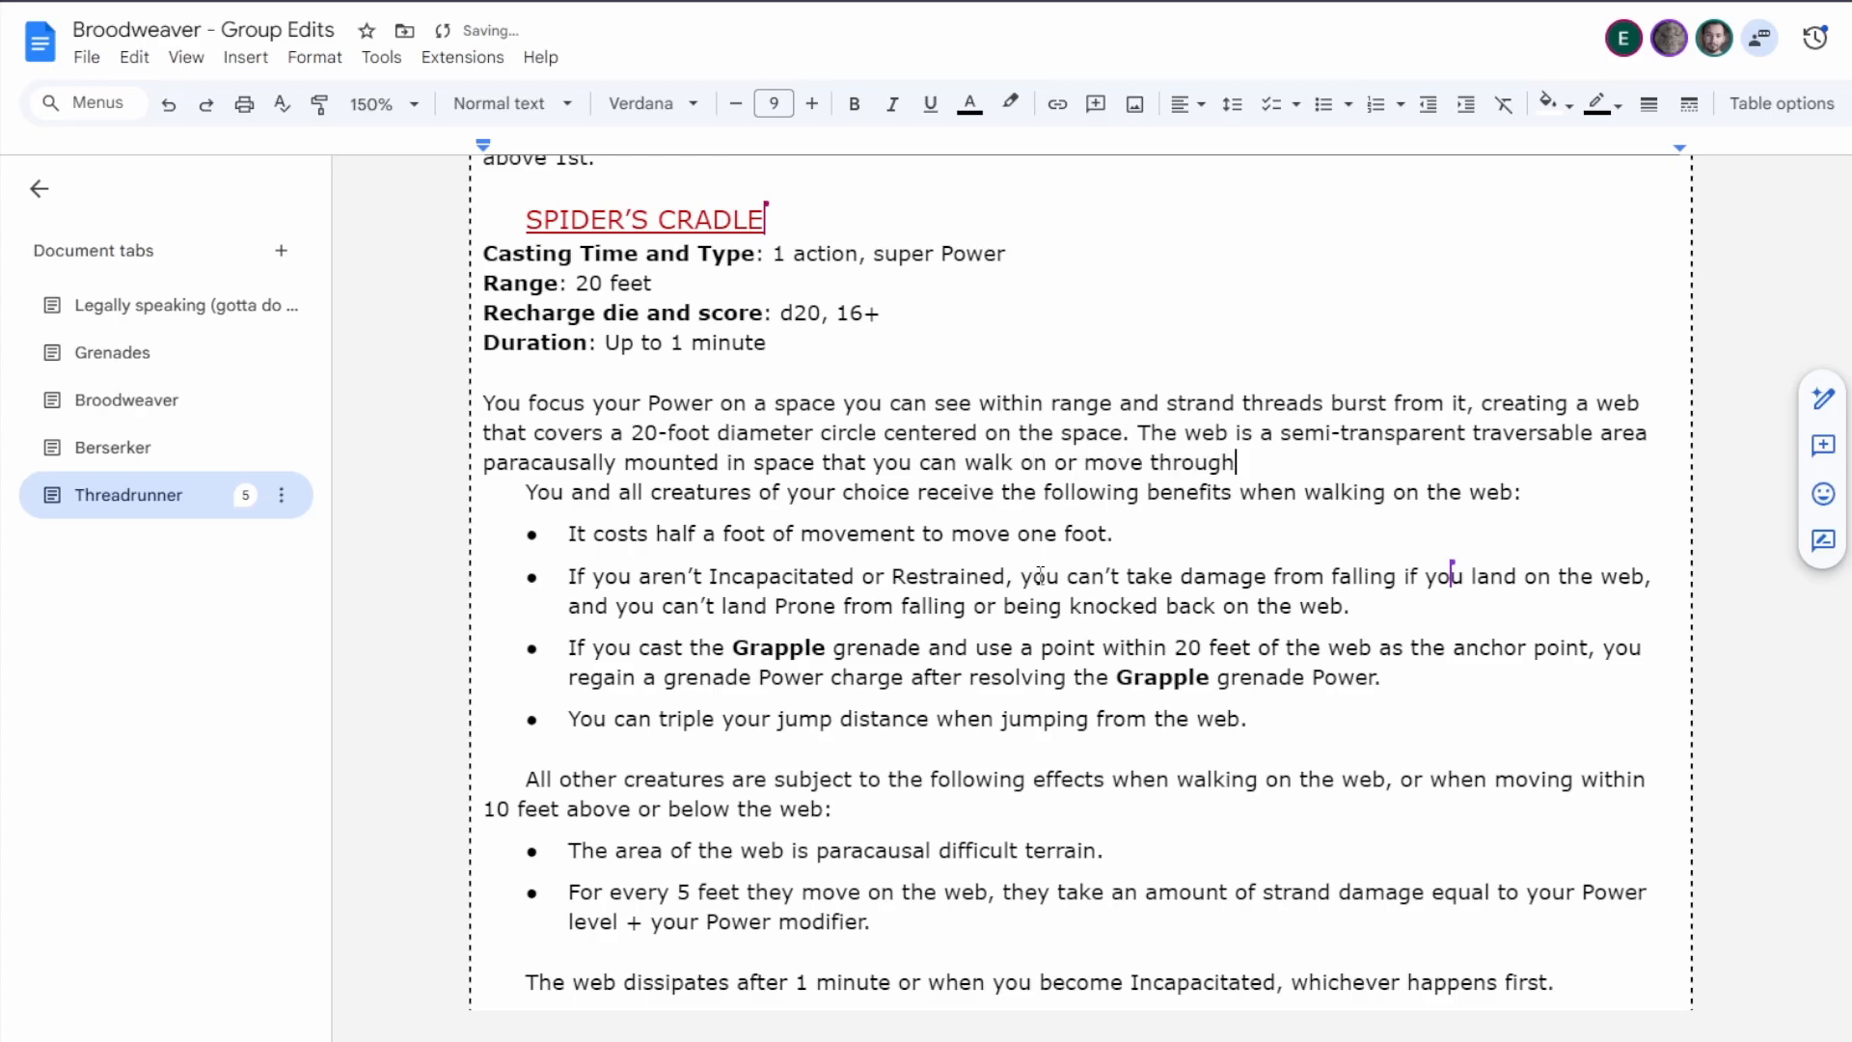
pyautogui.write('.')
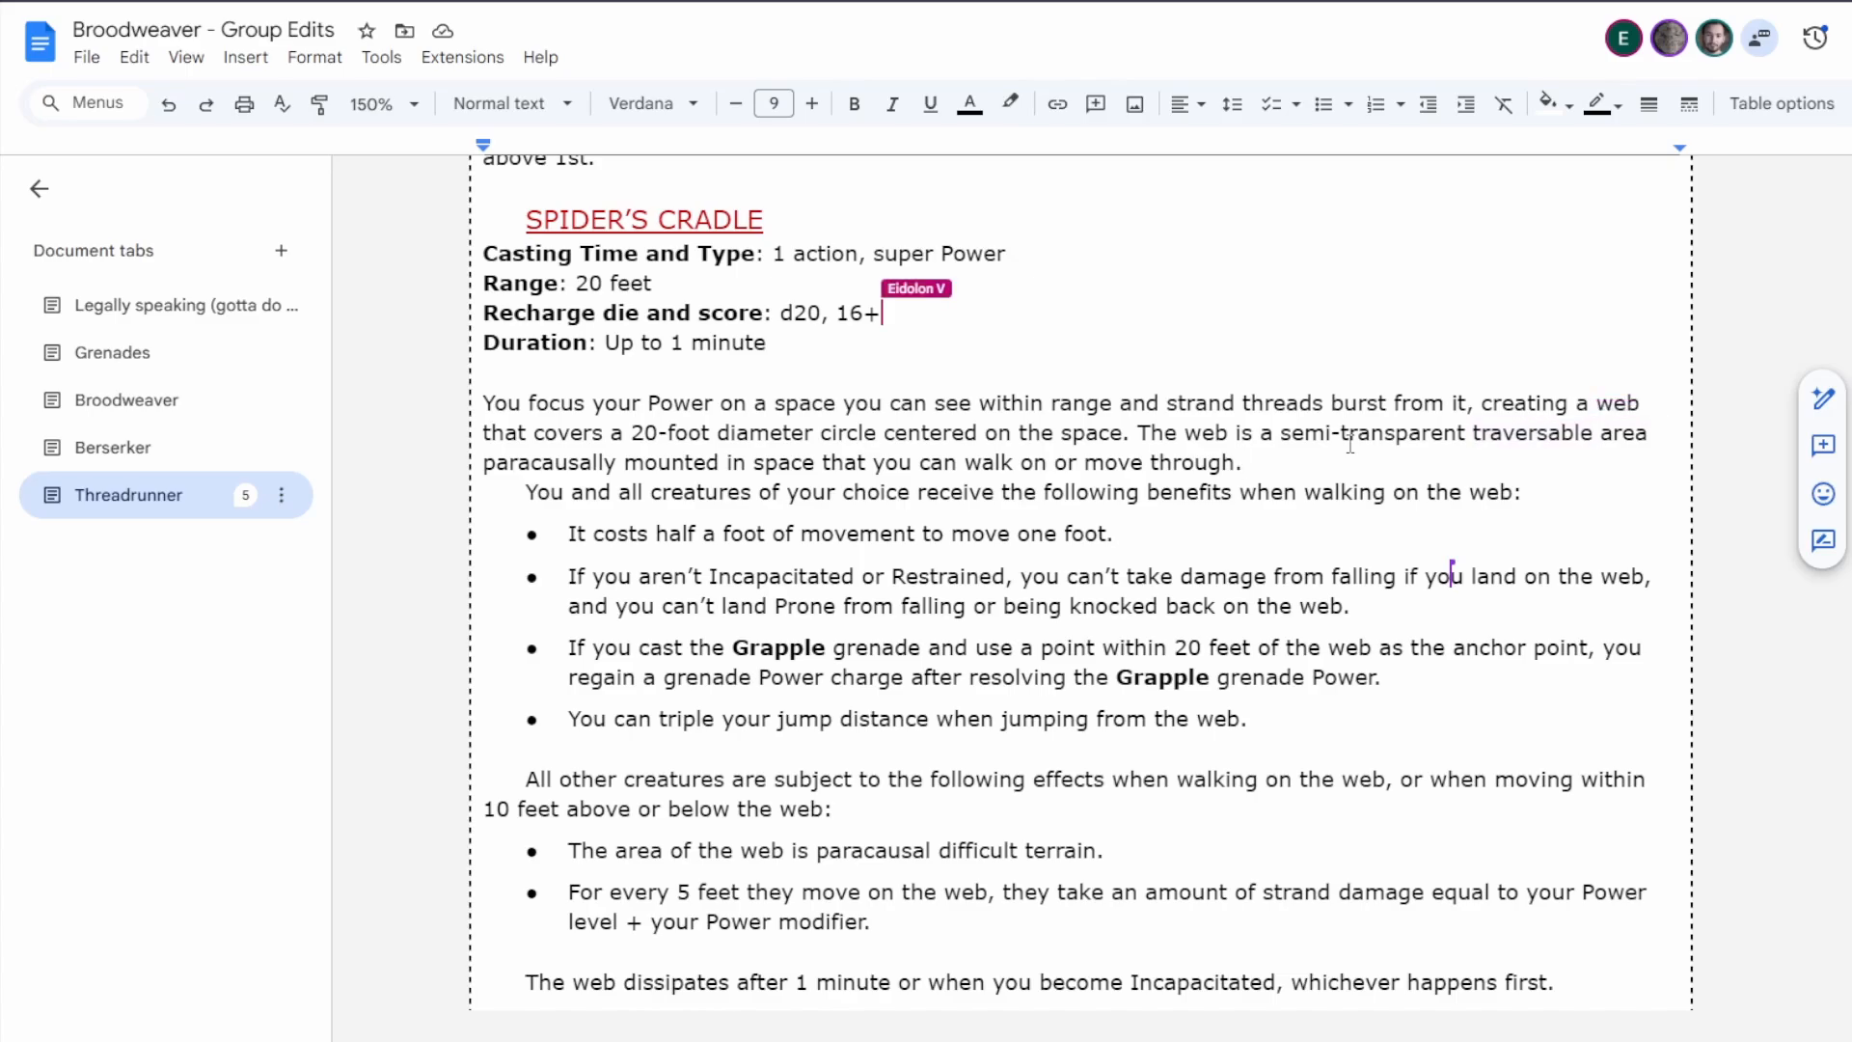
# Delete the word "traversable" from the Spider's Cradle description of the web.
pyautogui.doubleClick(1524, 434)
pyautogui.press('BackSpace')
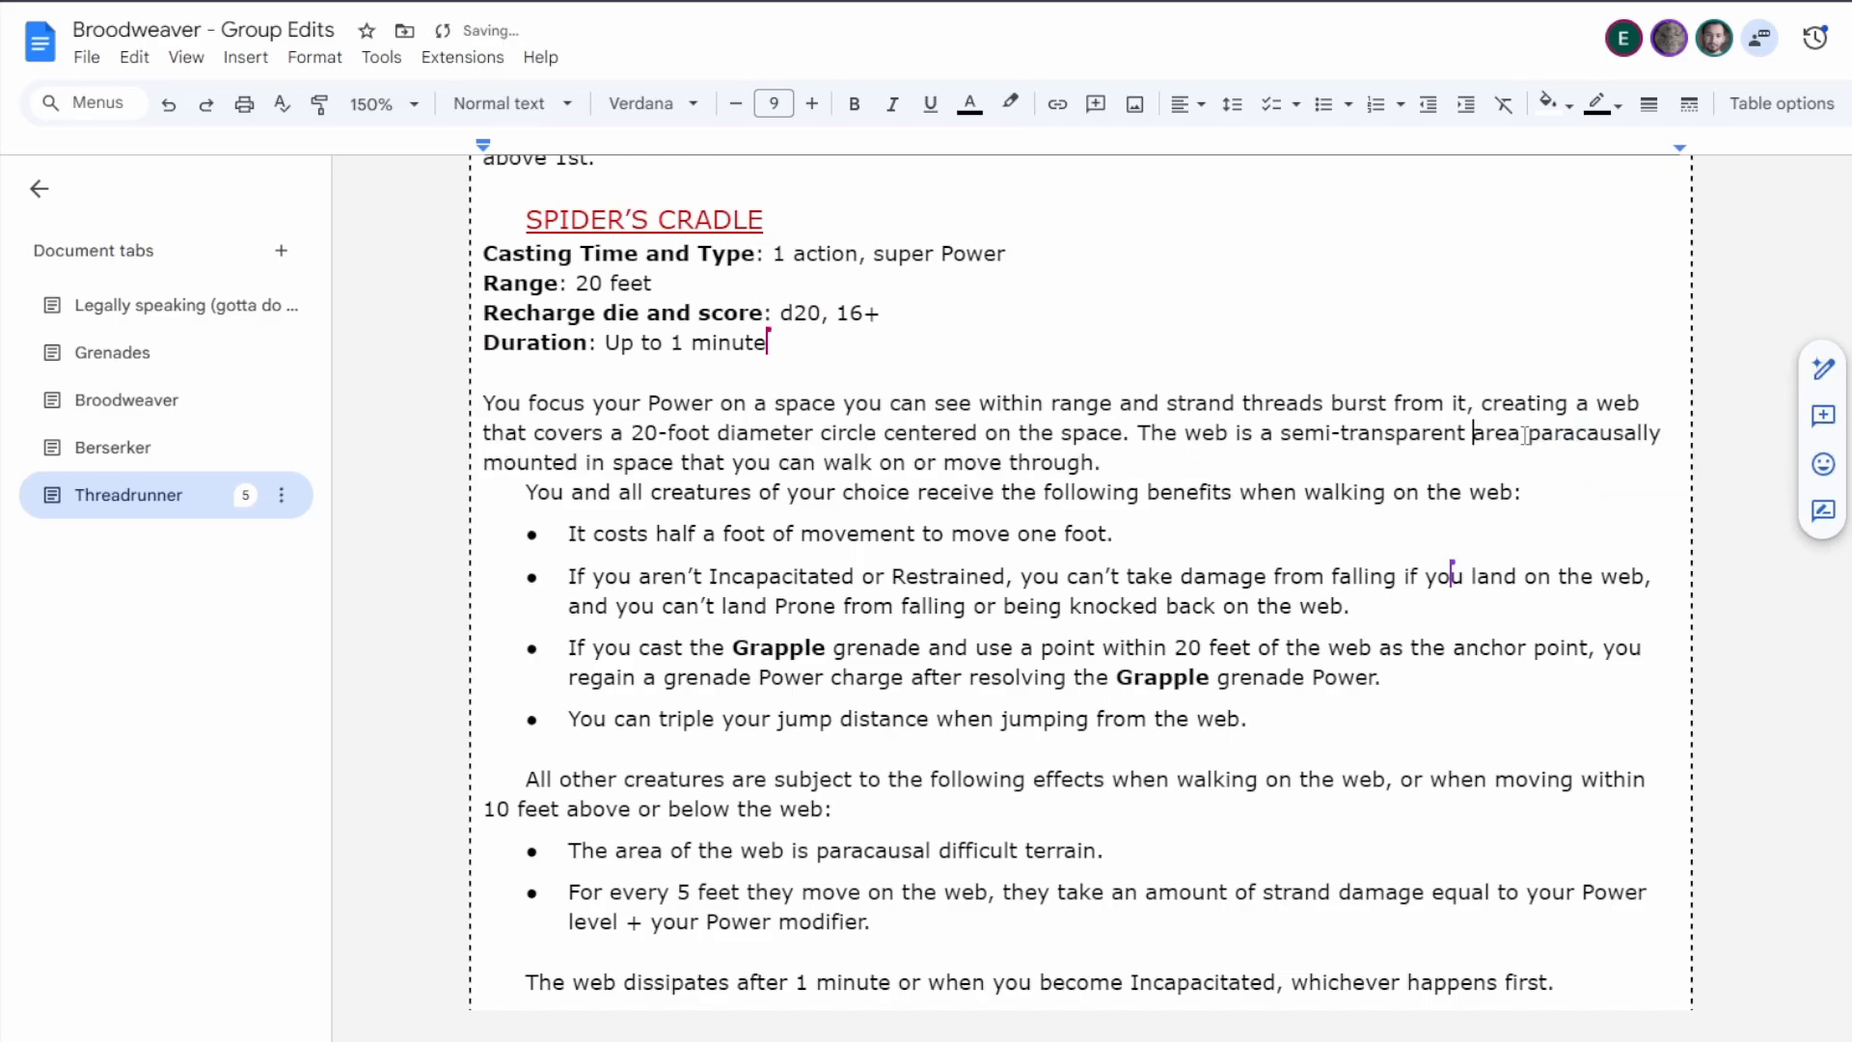
pyautogui.click(1137, 464)
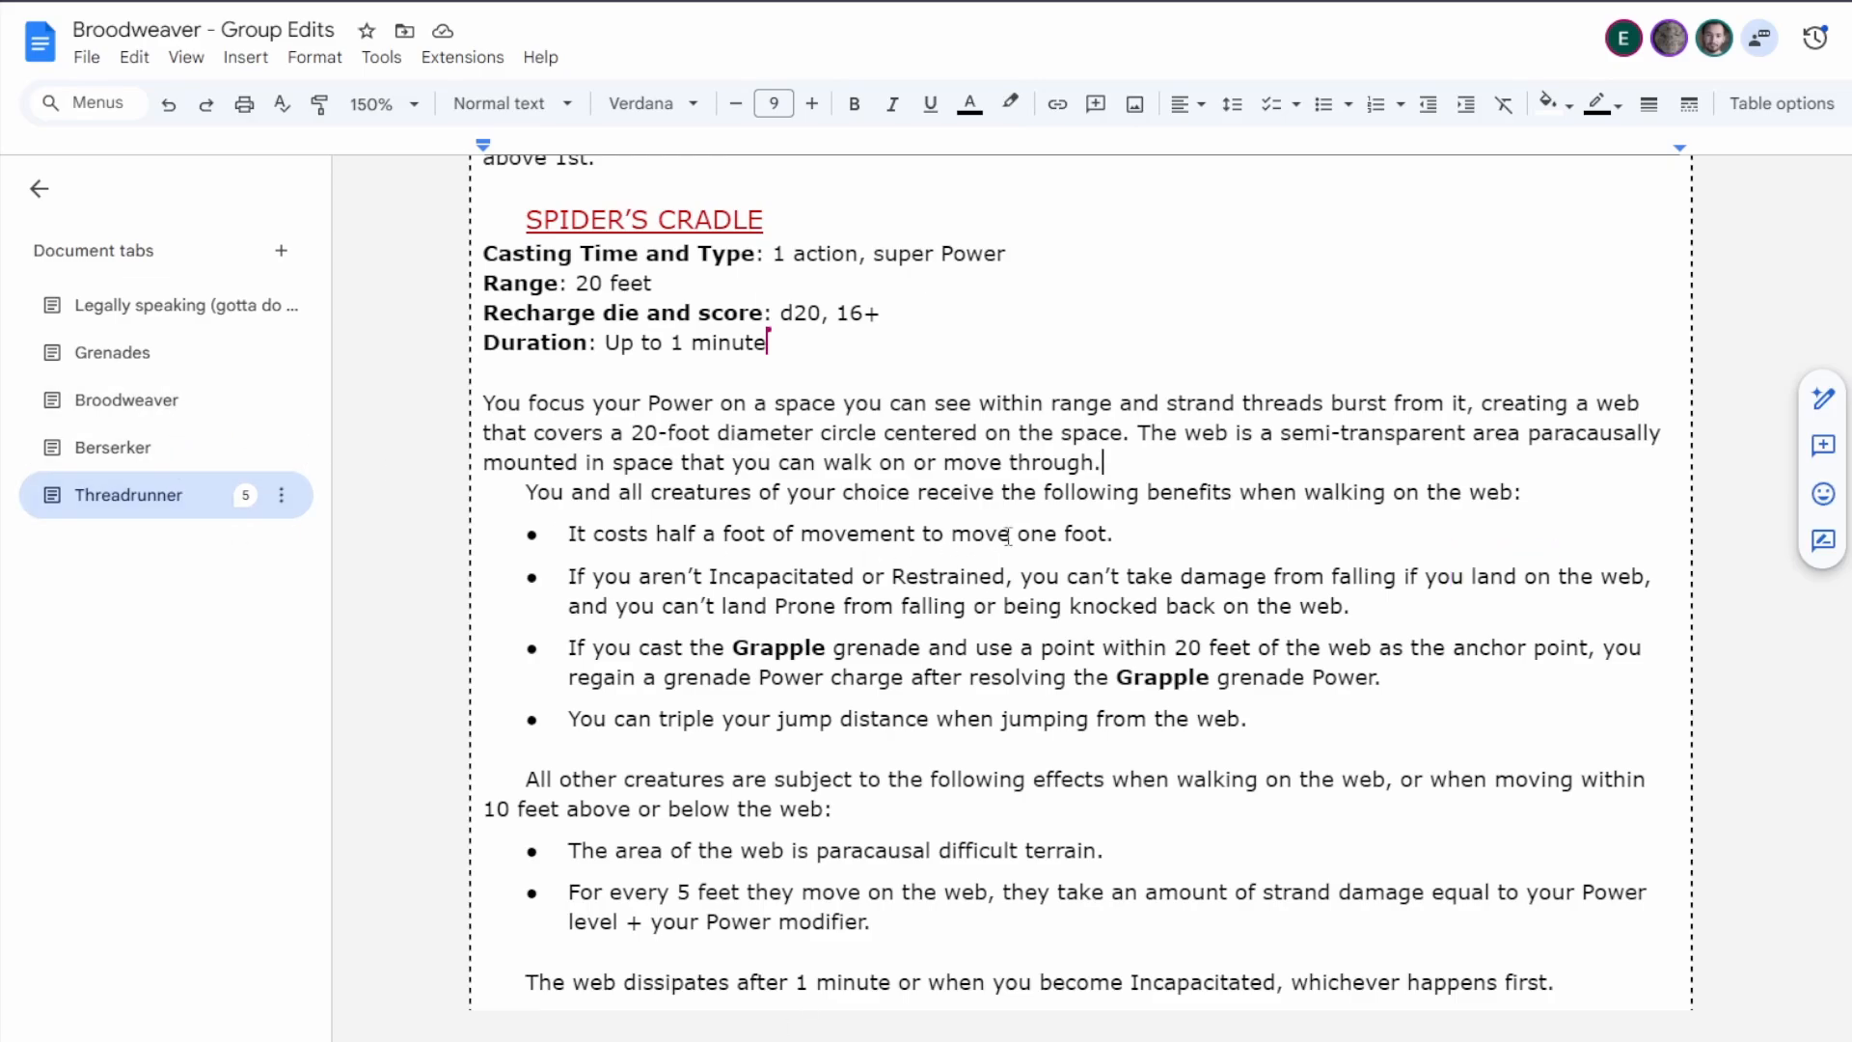
# In the Broodweaver tab's class table, clear the whole Psychic Energy column, including its header and every level's value.
pyautogui.click(130, 402)
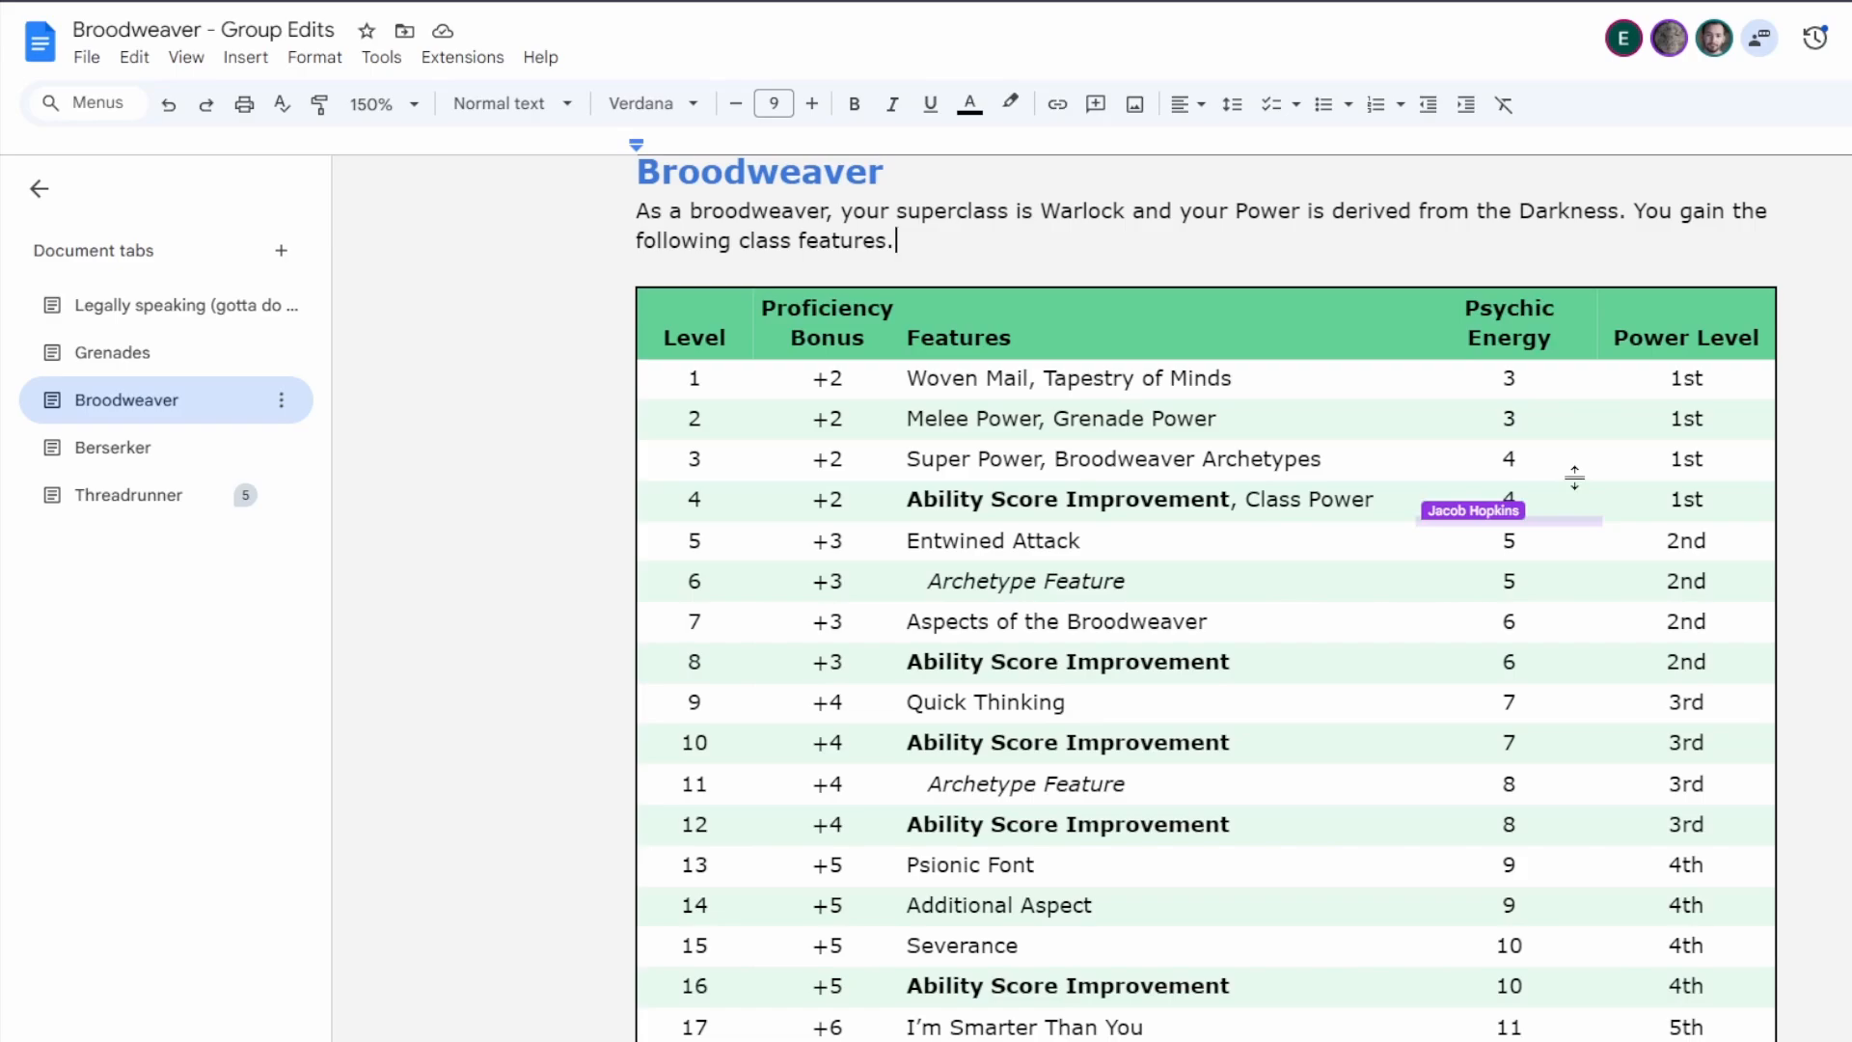
pyautogui.click(1499, 324)
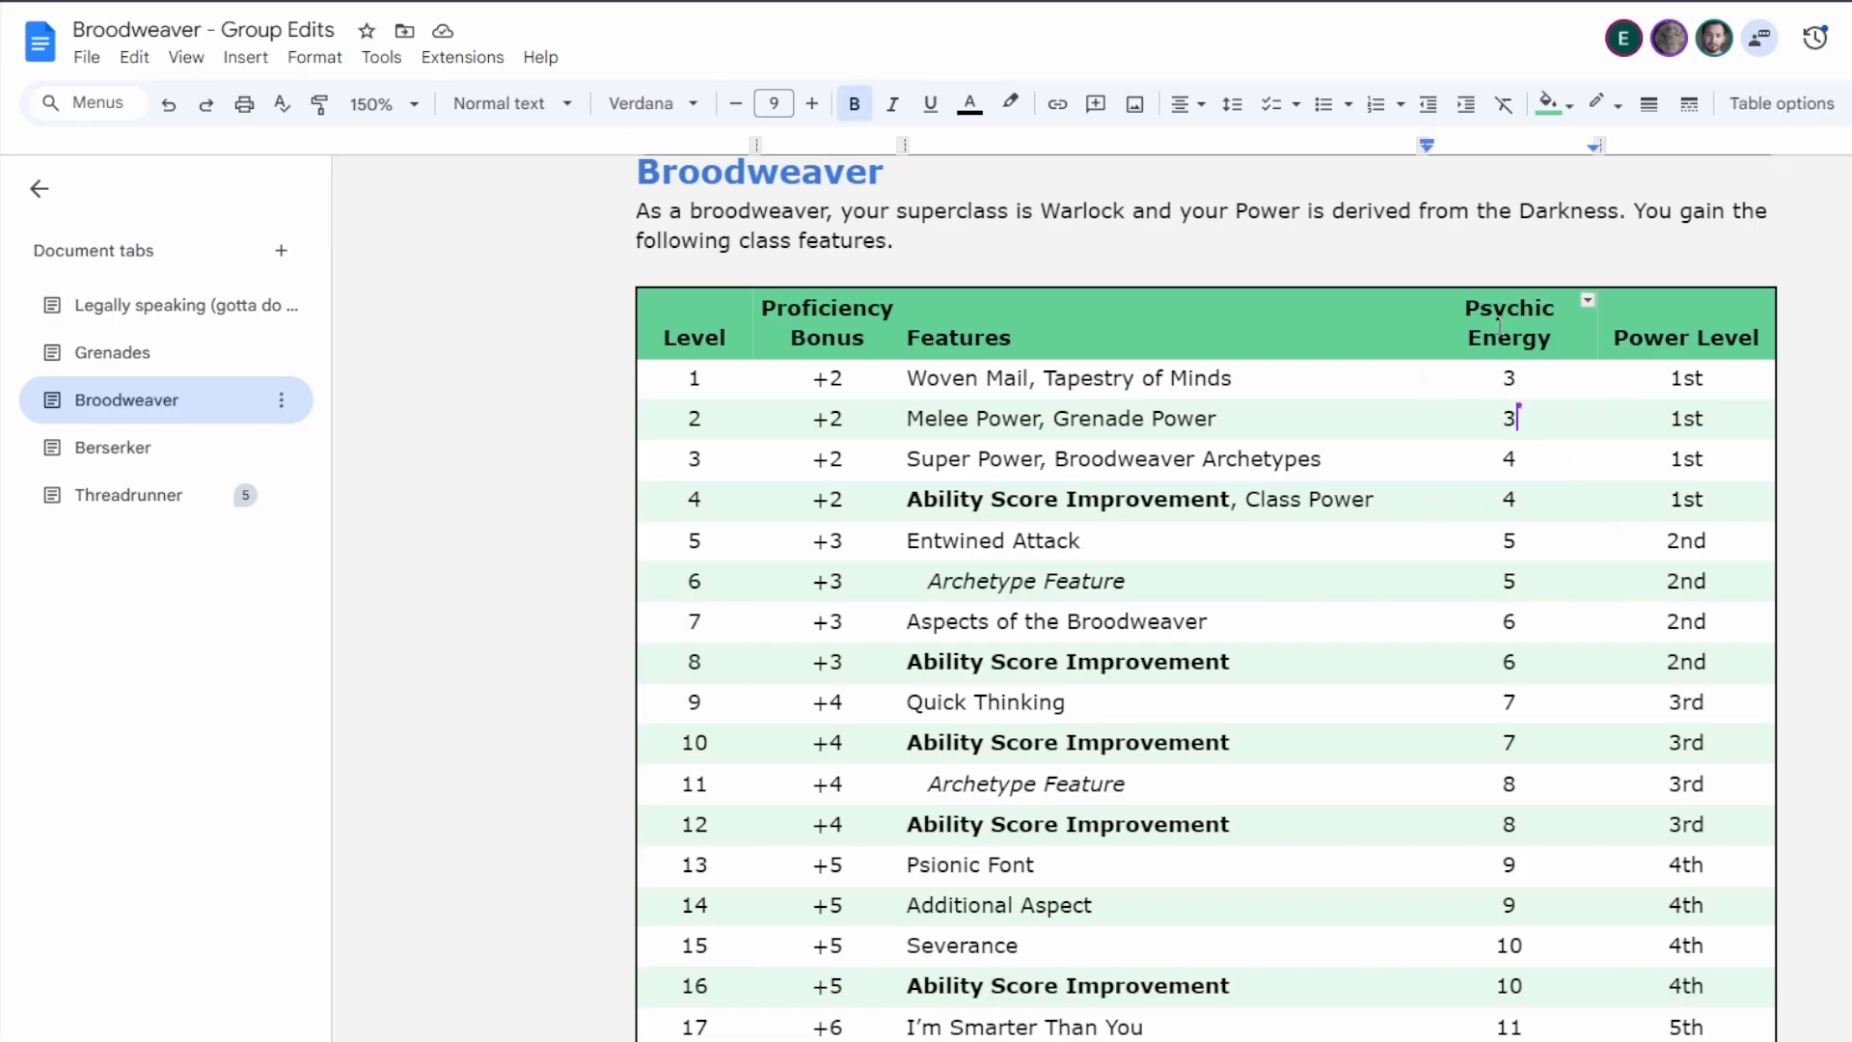
pyautogui.moveTo(1500, 324); pyautogui.dragTo(1513, 582)
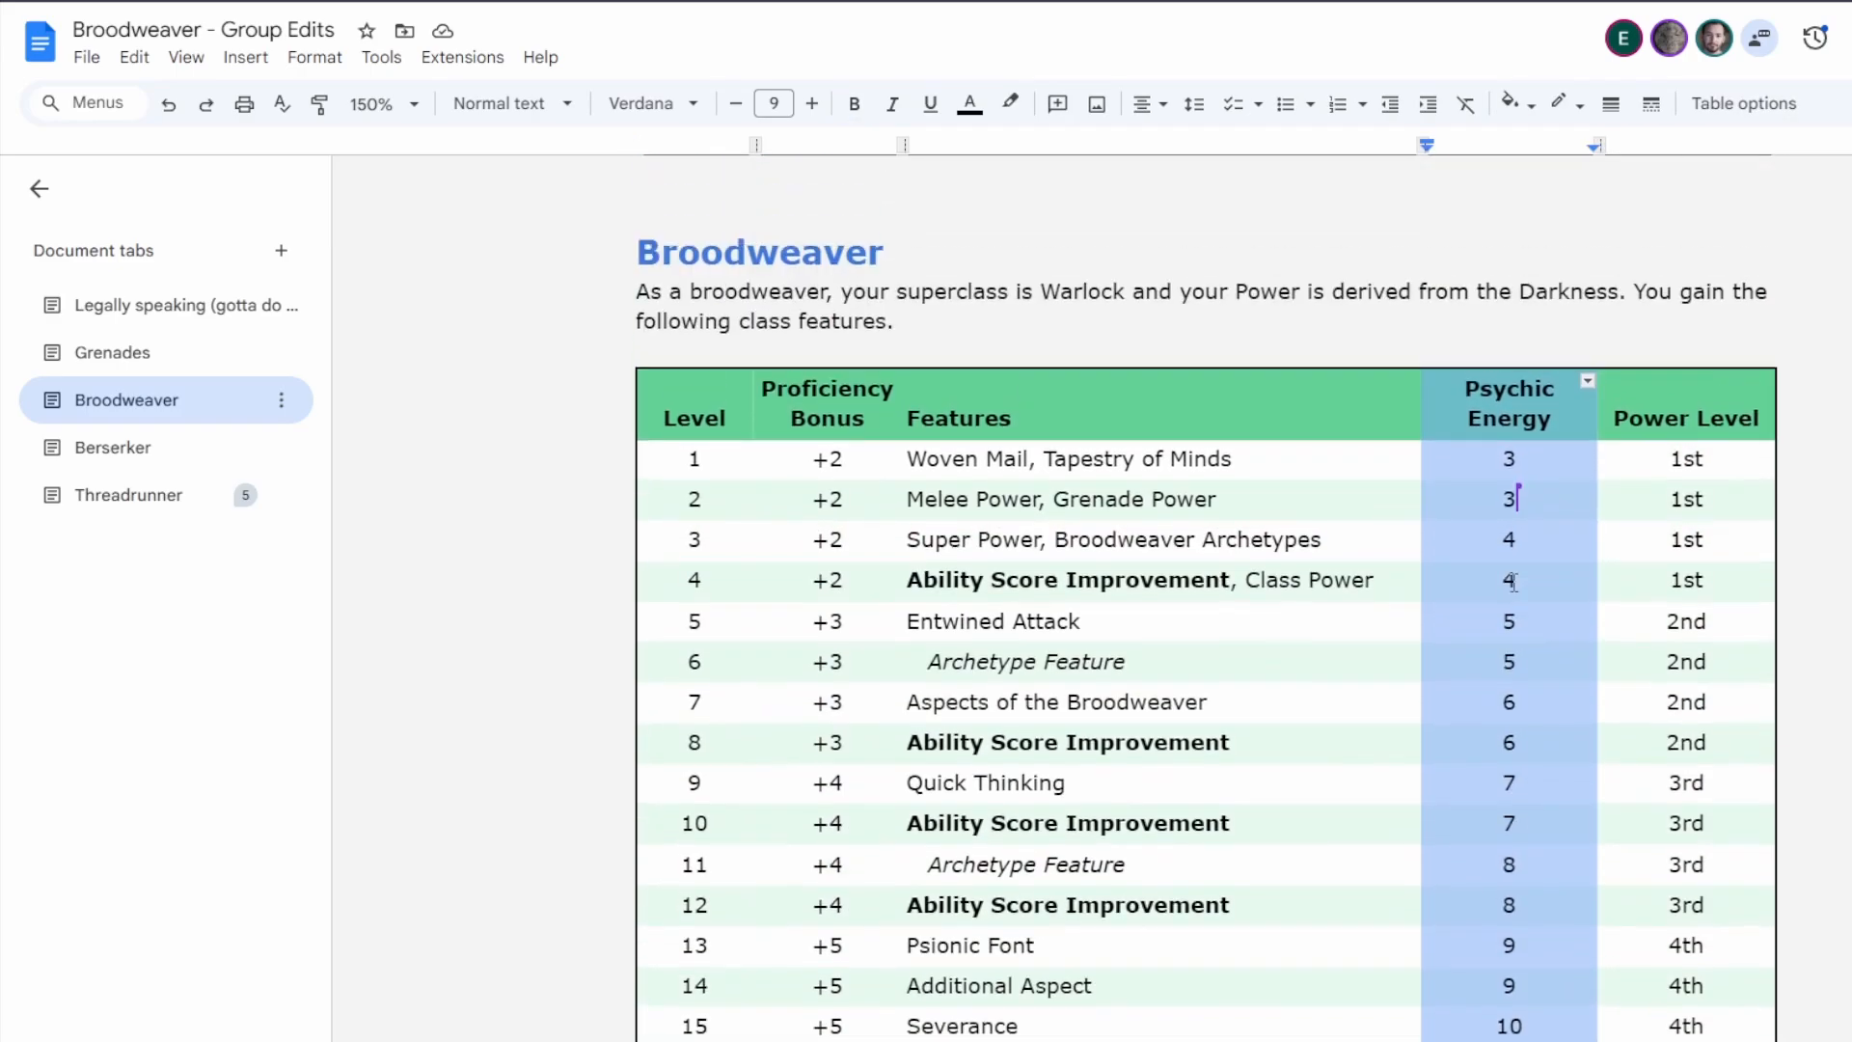
pyautogui.scroll(1, 1514, 582)
pyautogui.press('Delete')
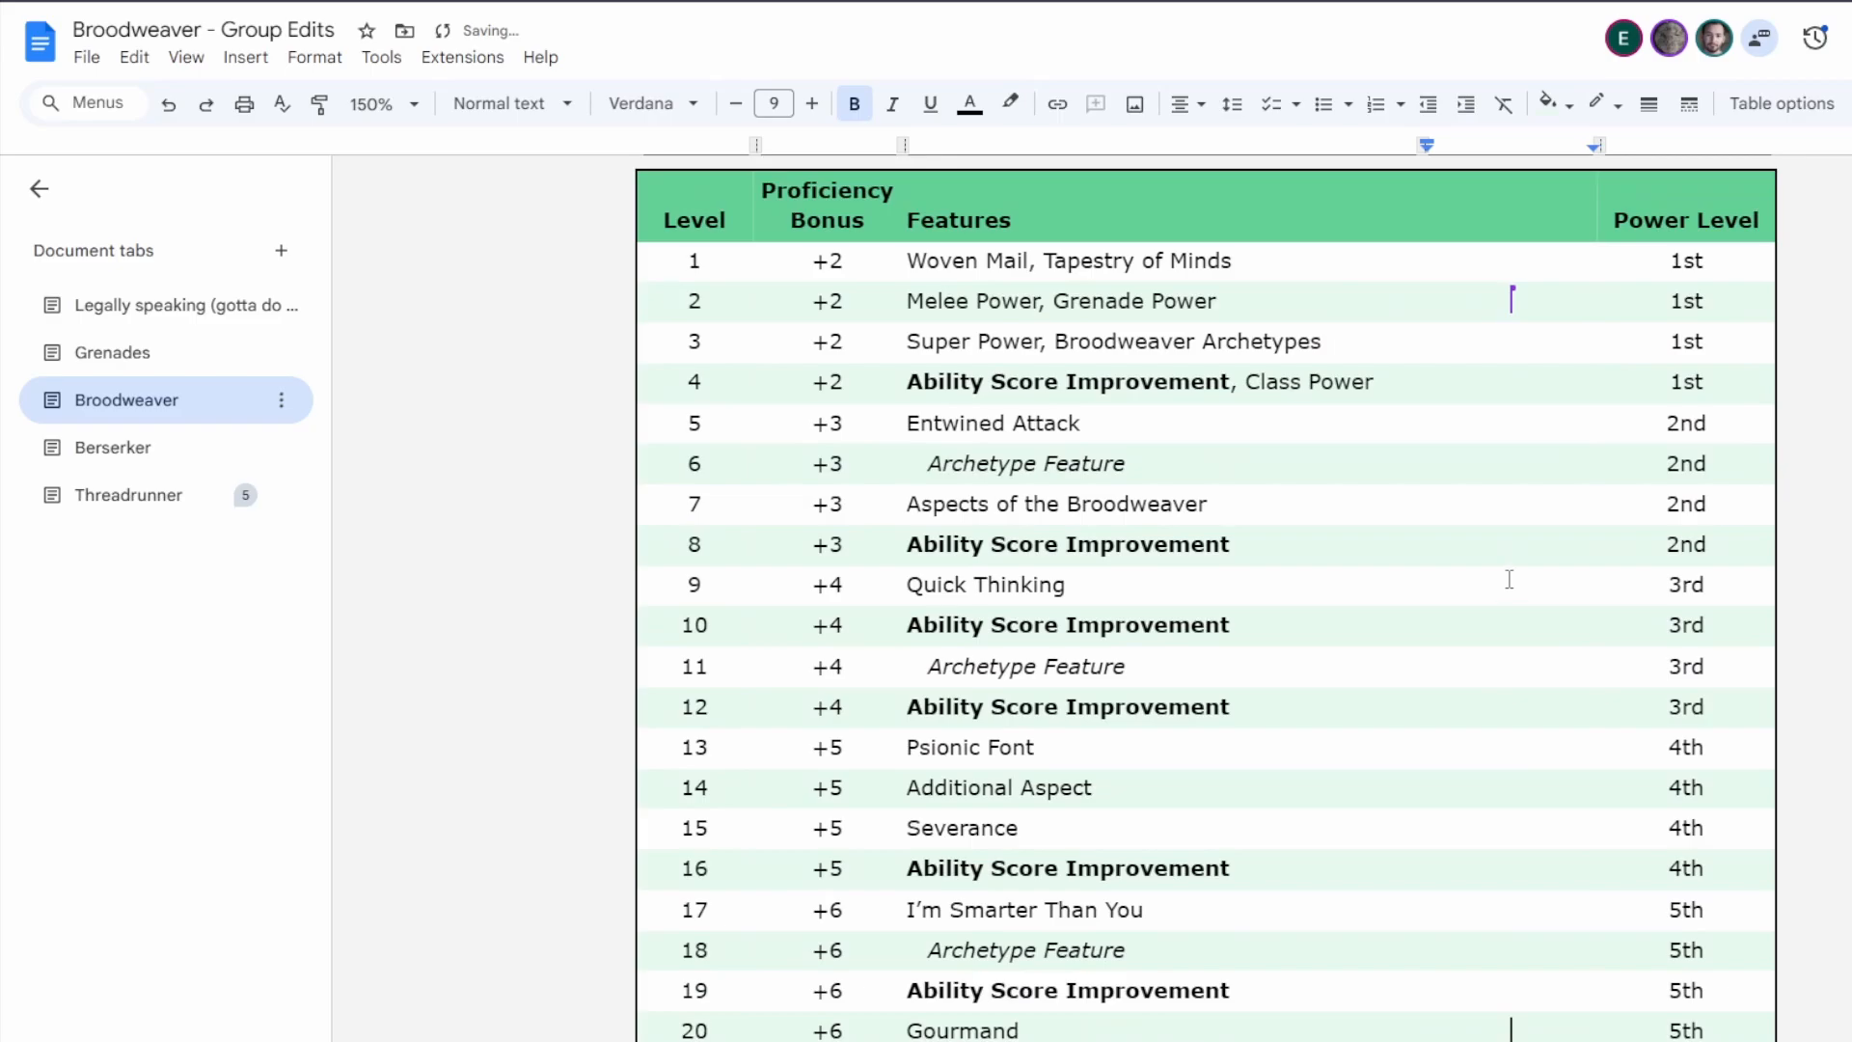
pyautogui.click(1523, 204)
pyautogui.moveTo(1516, 217); pyautogui.dragTo(1554, 1014)
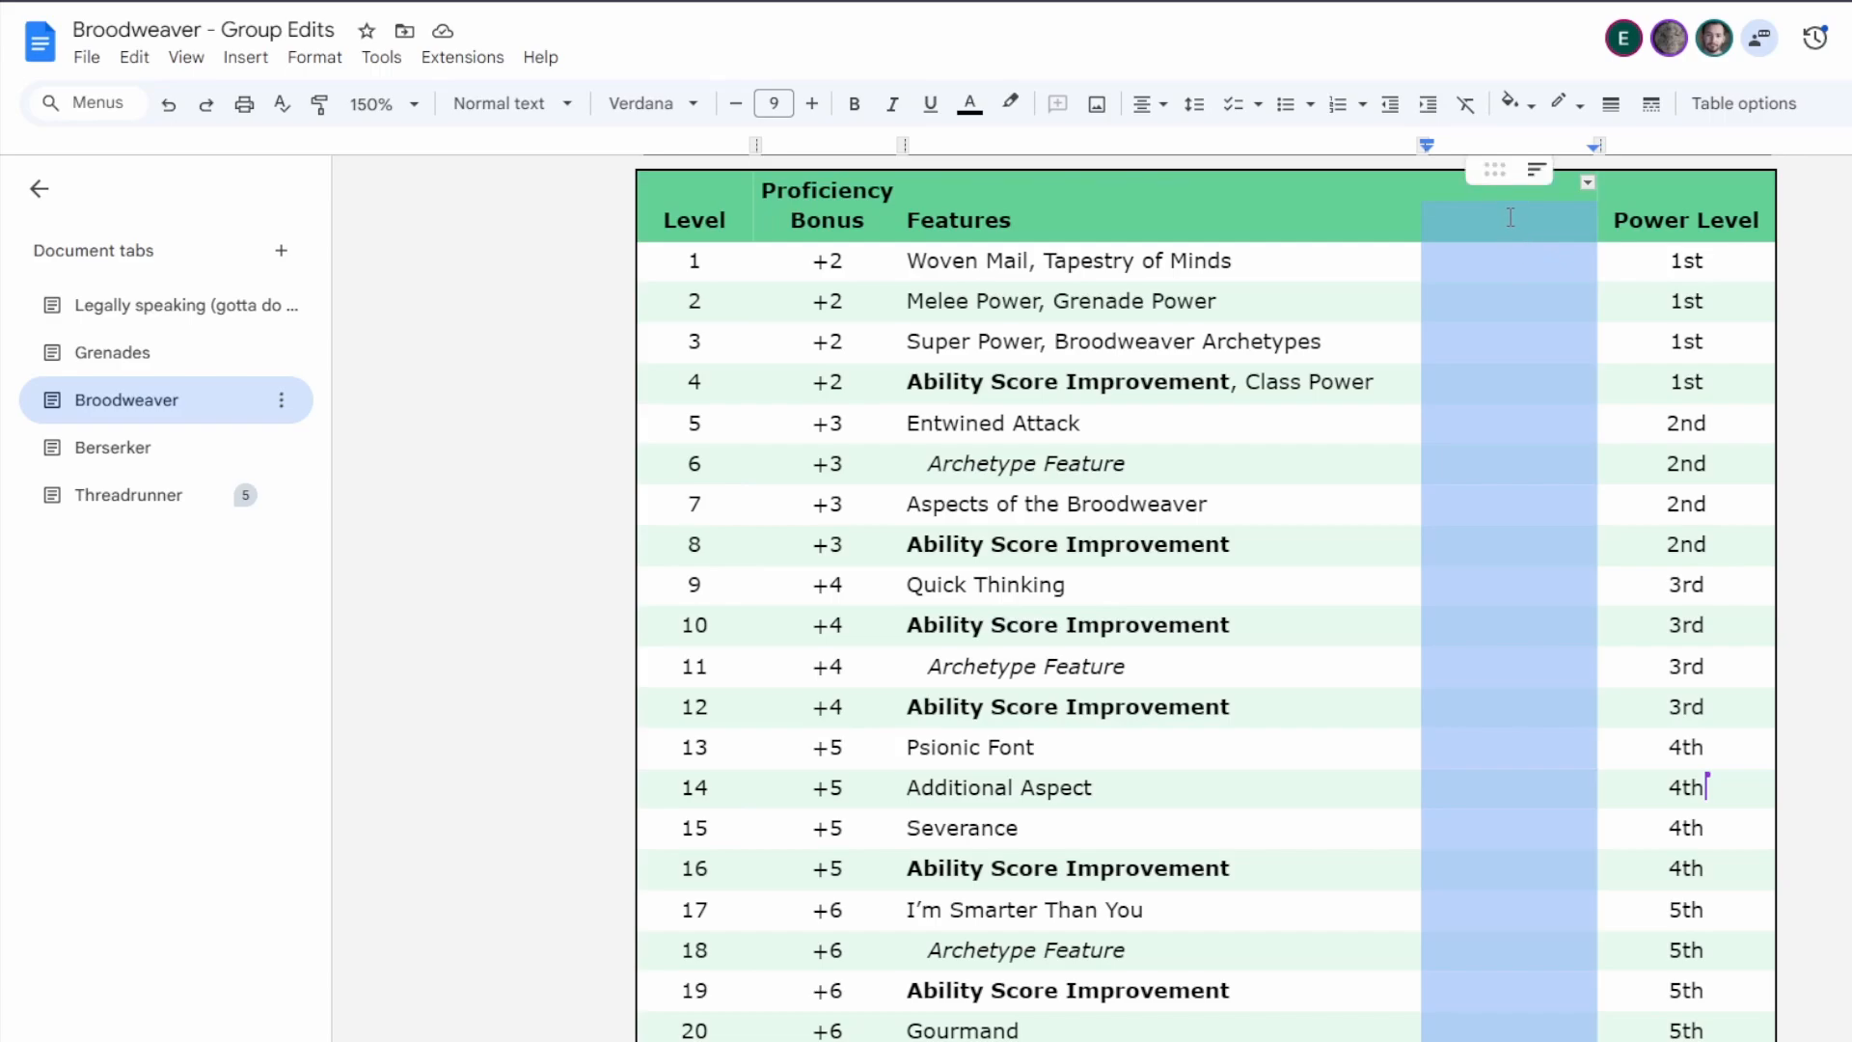
pyautogui.press('BackSpace')
pyautogui.scroll(2, 1533, 453)
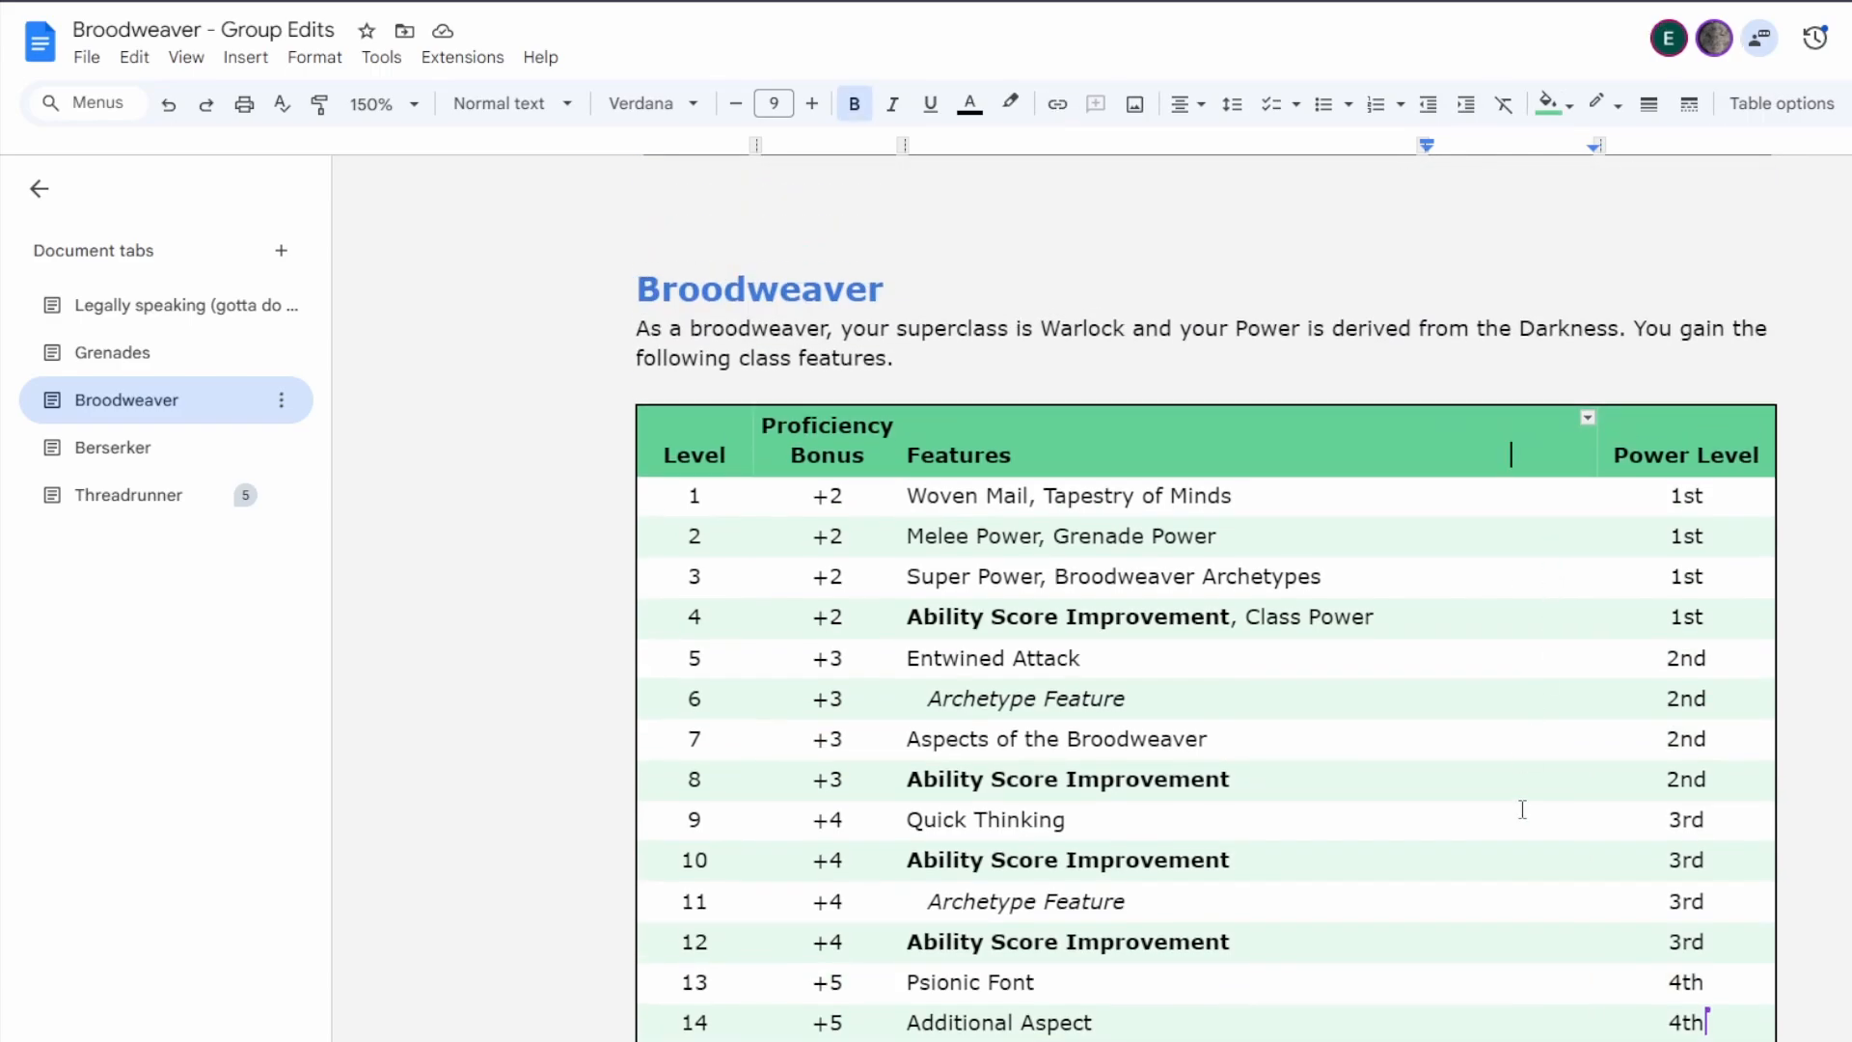
# Open the Threadrunner tab and look through its Powers and class features down to the Method of the Hooligan introduction.
pyautogui.click(135, 494)
pyautogui.scroll(-7, 1063, 704)
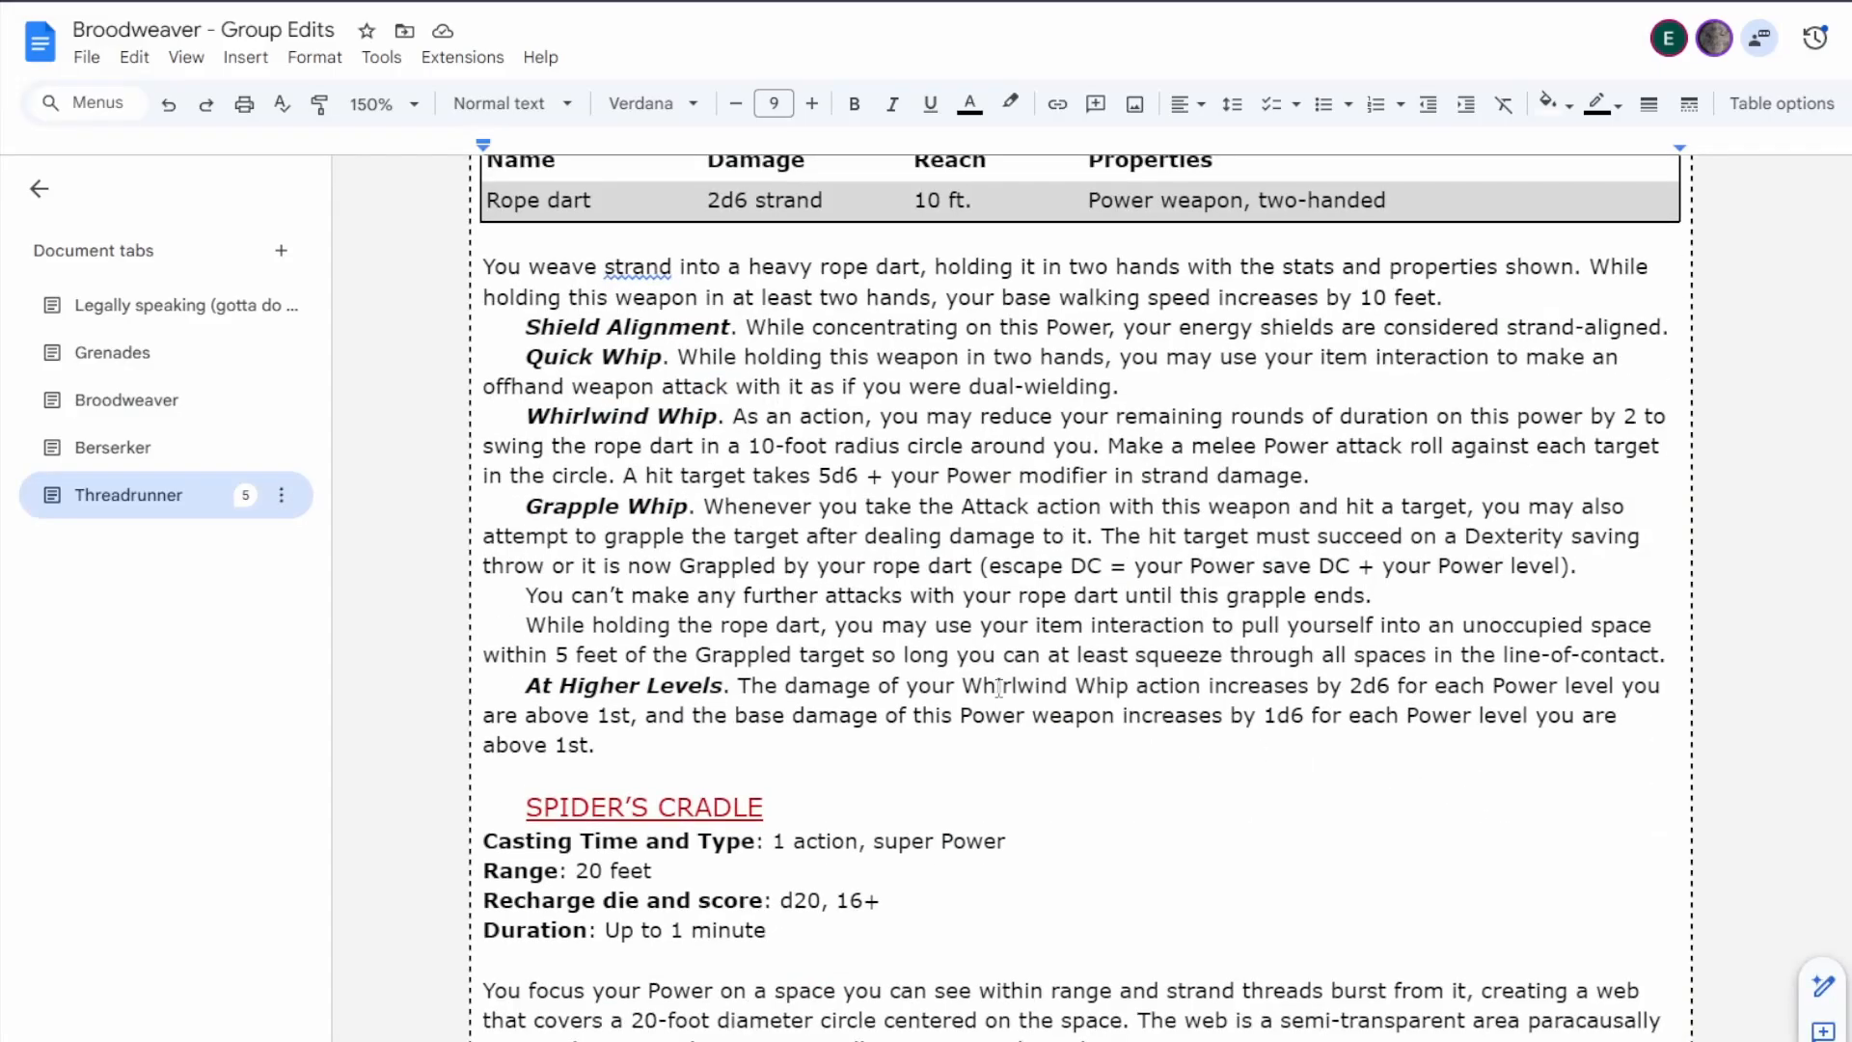
pyautogui.scroll(-1, 1062, 704)
pyautogui.scroll(-4, 1065, 700)
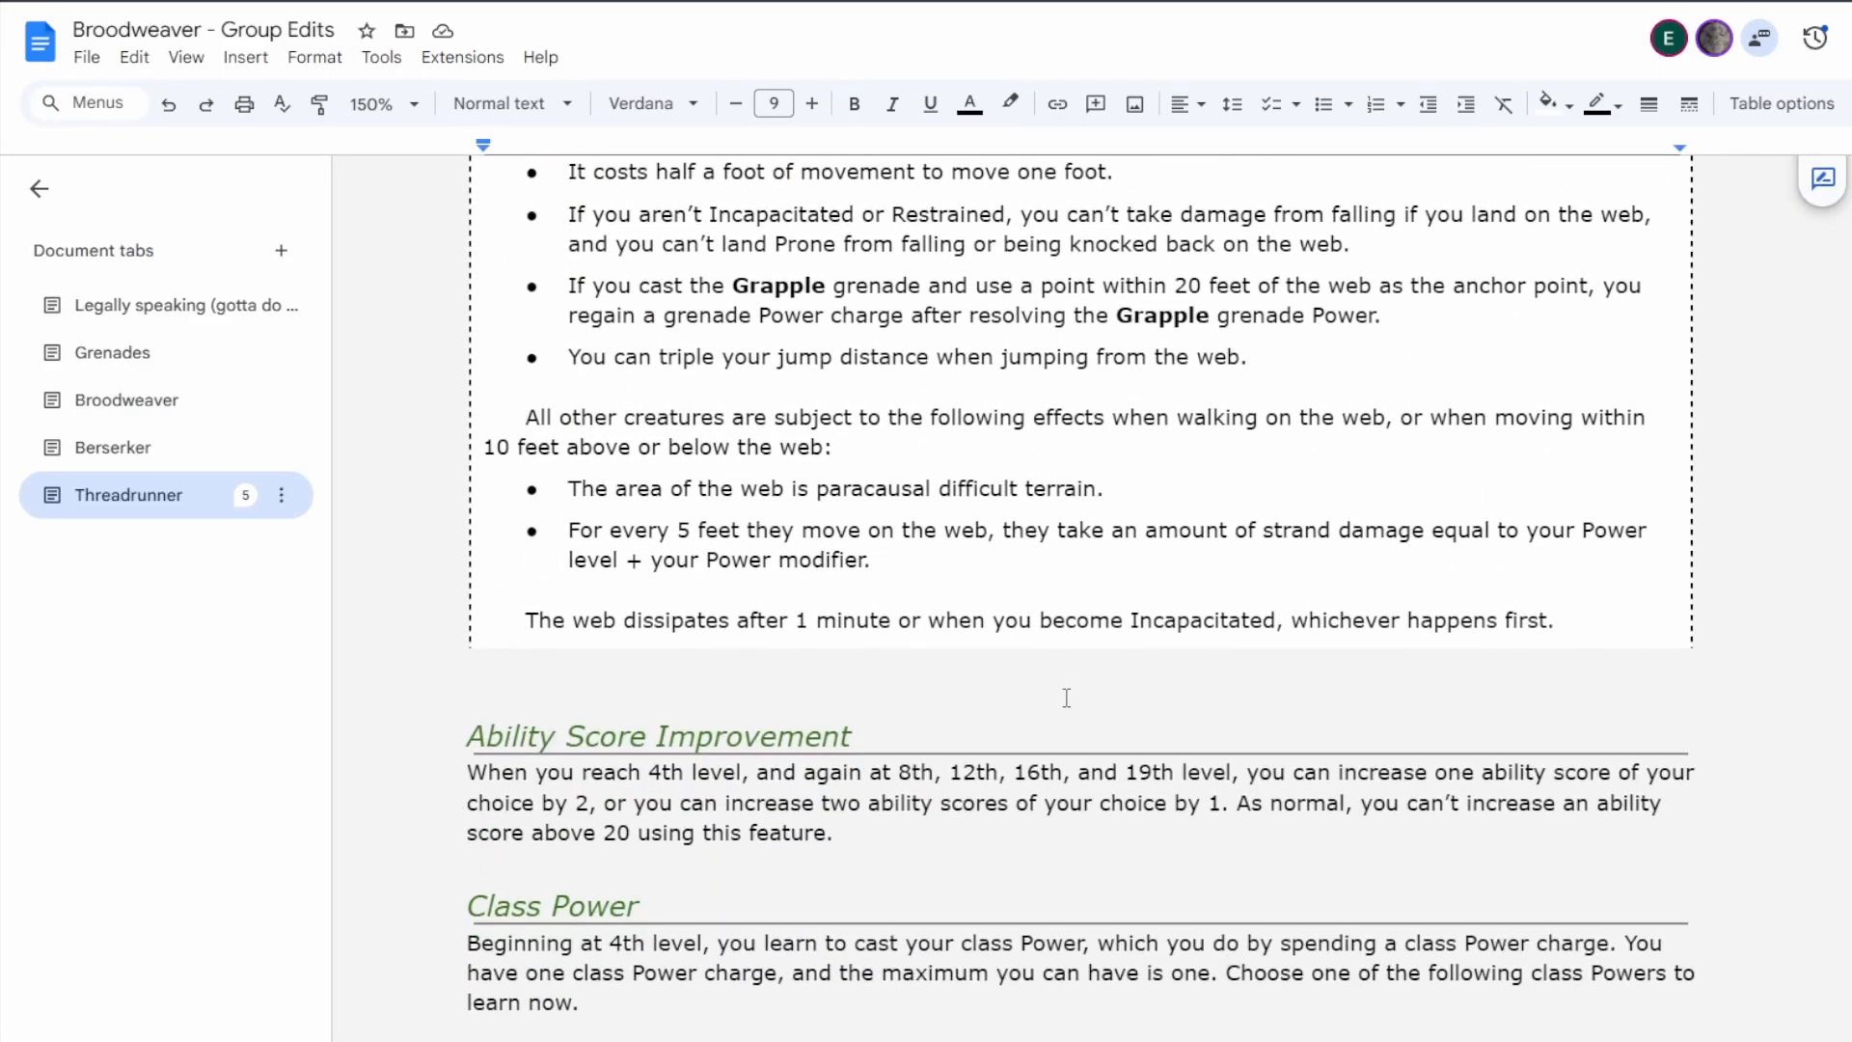
pyautogui.scroll(-15, 1066, 696)
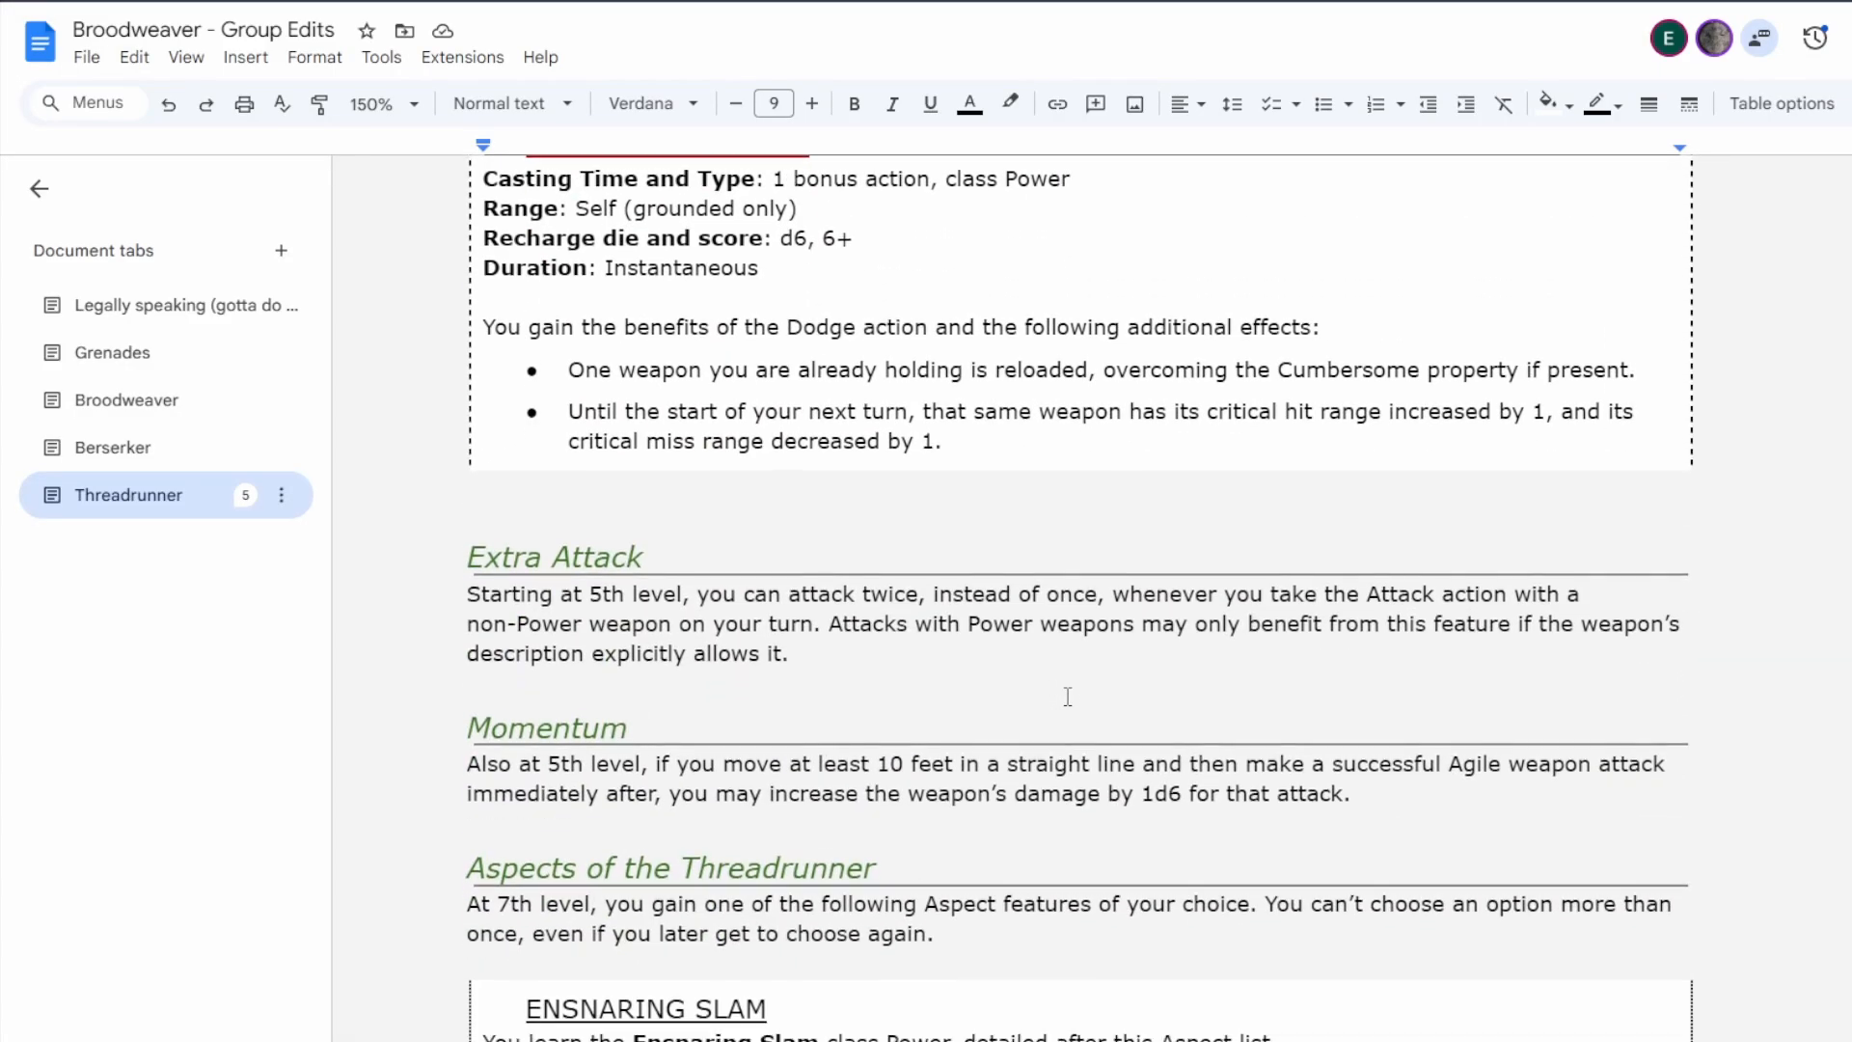
pyautogui.scroll(-20, 1068, 696)
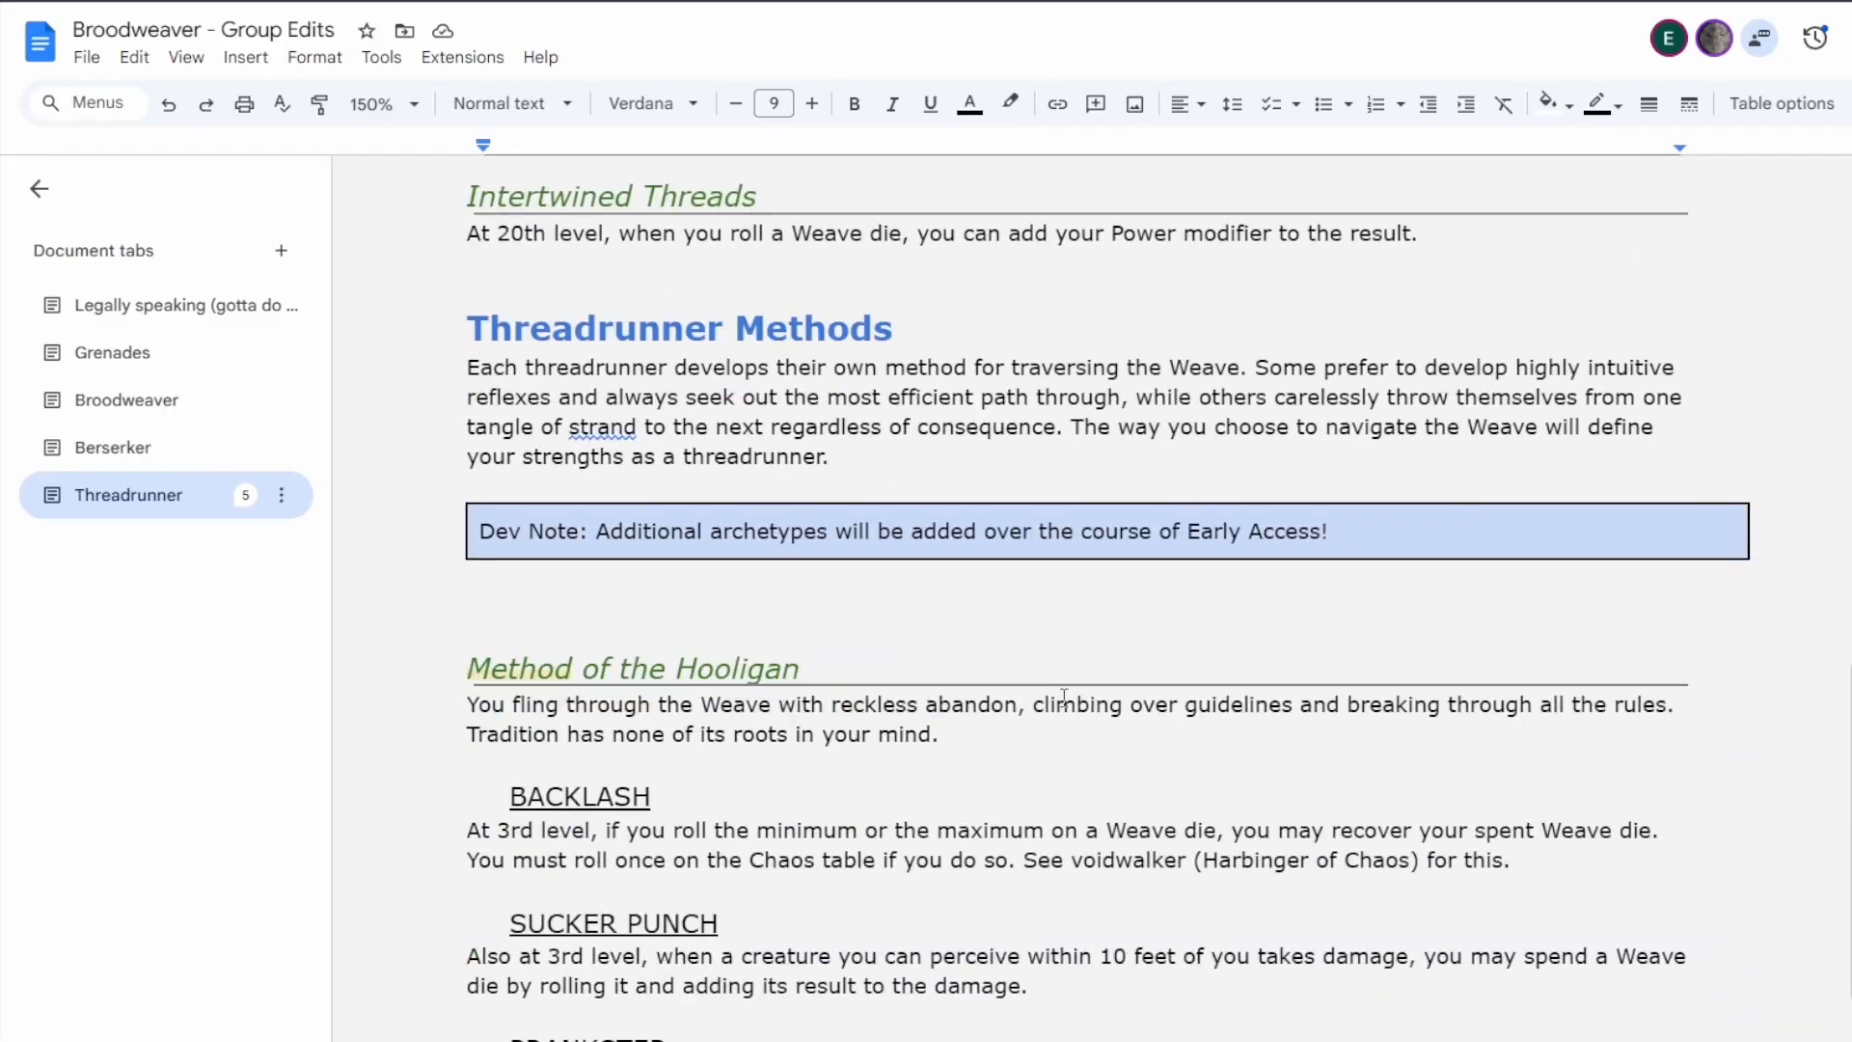
pyautogui.scroll(3, 1064, 697)
pyautogui.scroll(-1, 1070, 698)
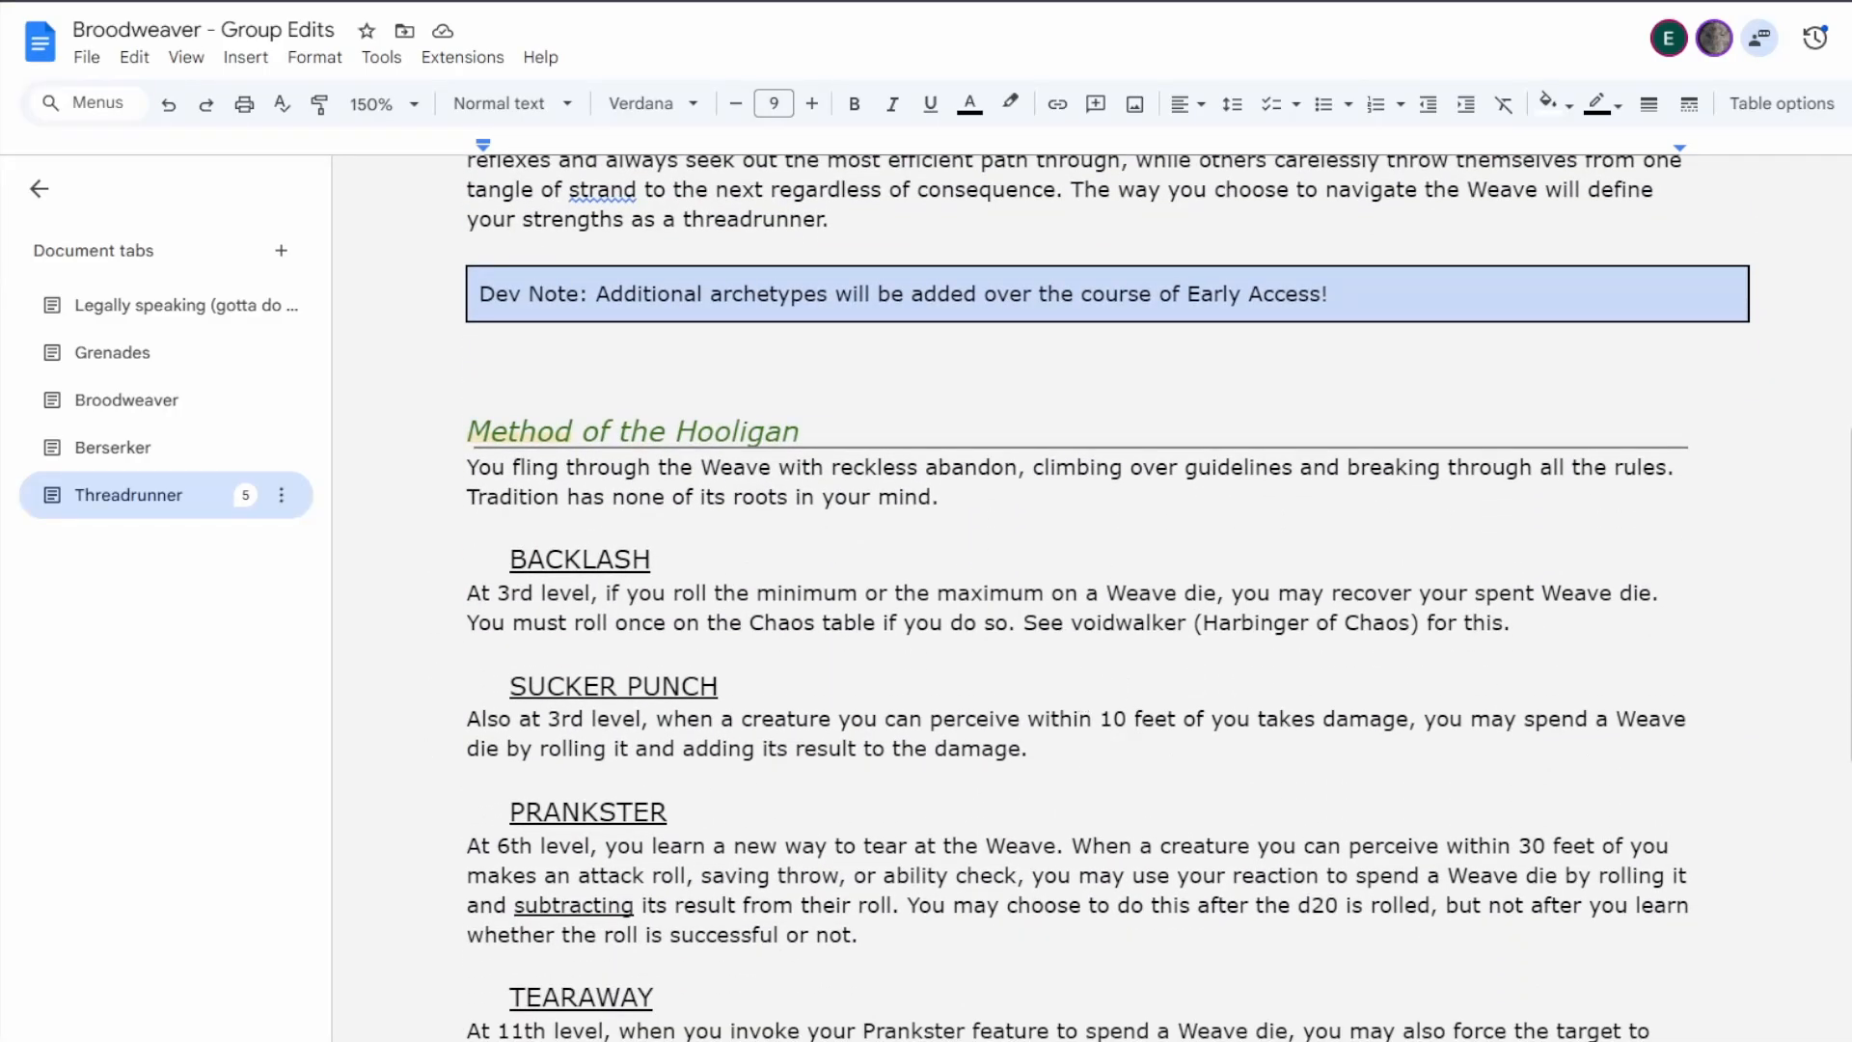
pyautogui.click(1850, 718)
pyautogui.click(1022, 498)
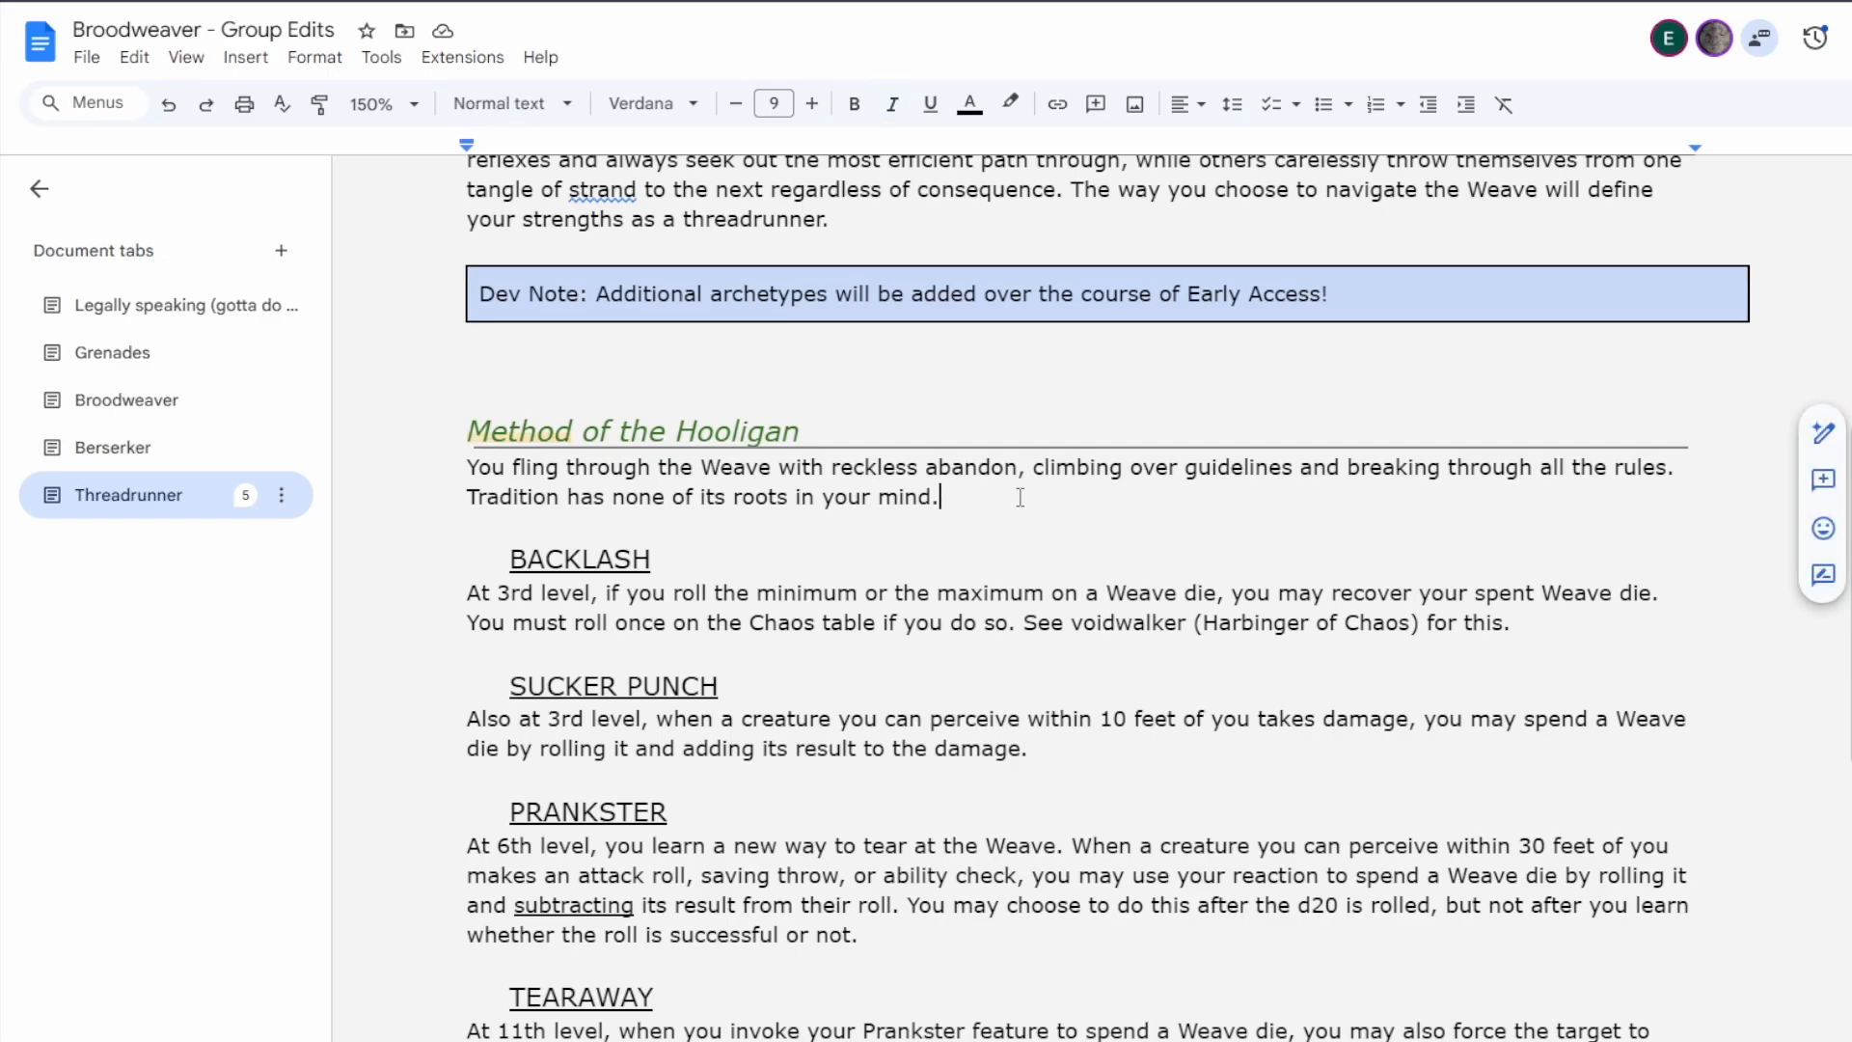
# Review the Threadrunner Methods, comparing the Hooligan's features with Climb Higher, Fall Harder and its draft notes and the Method of the Dreamer.
pyautogui.scroll(-15, 1019, 497)
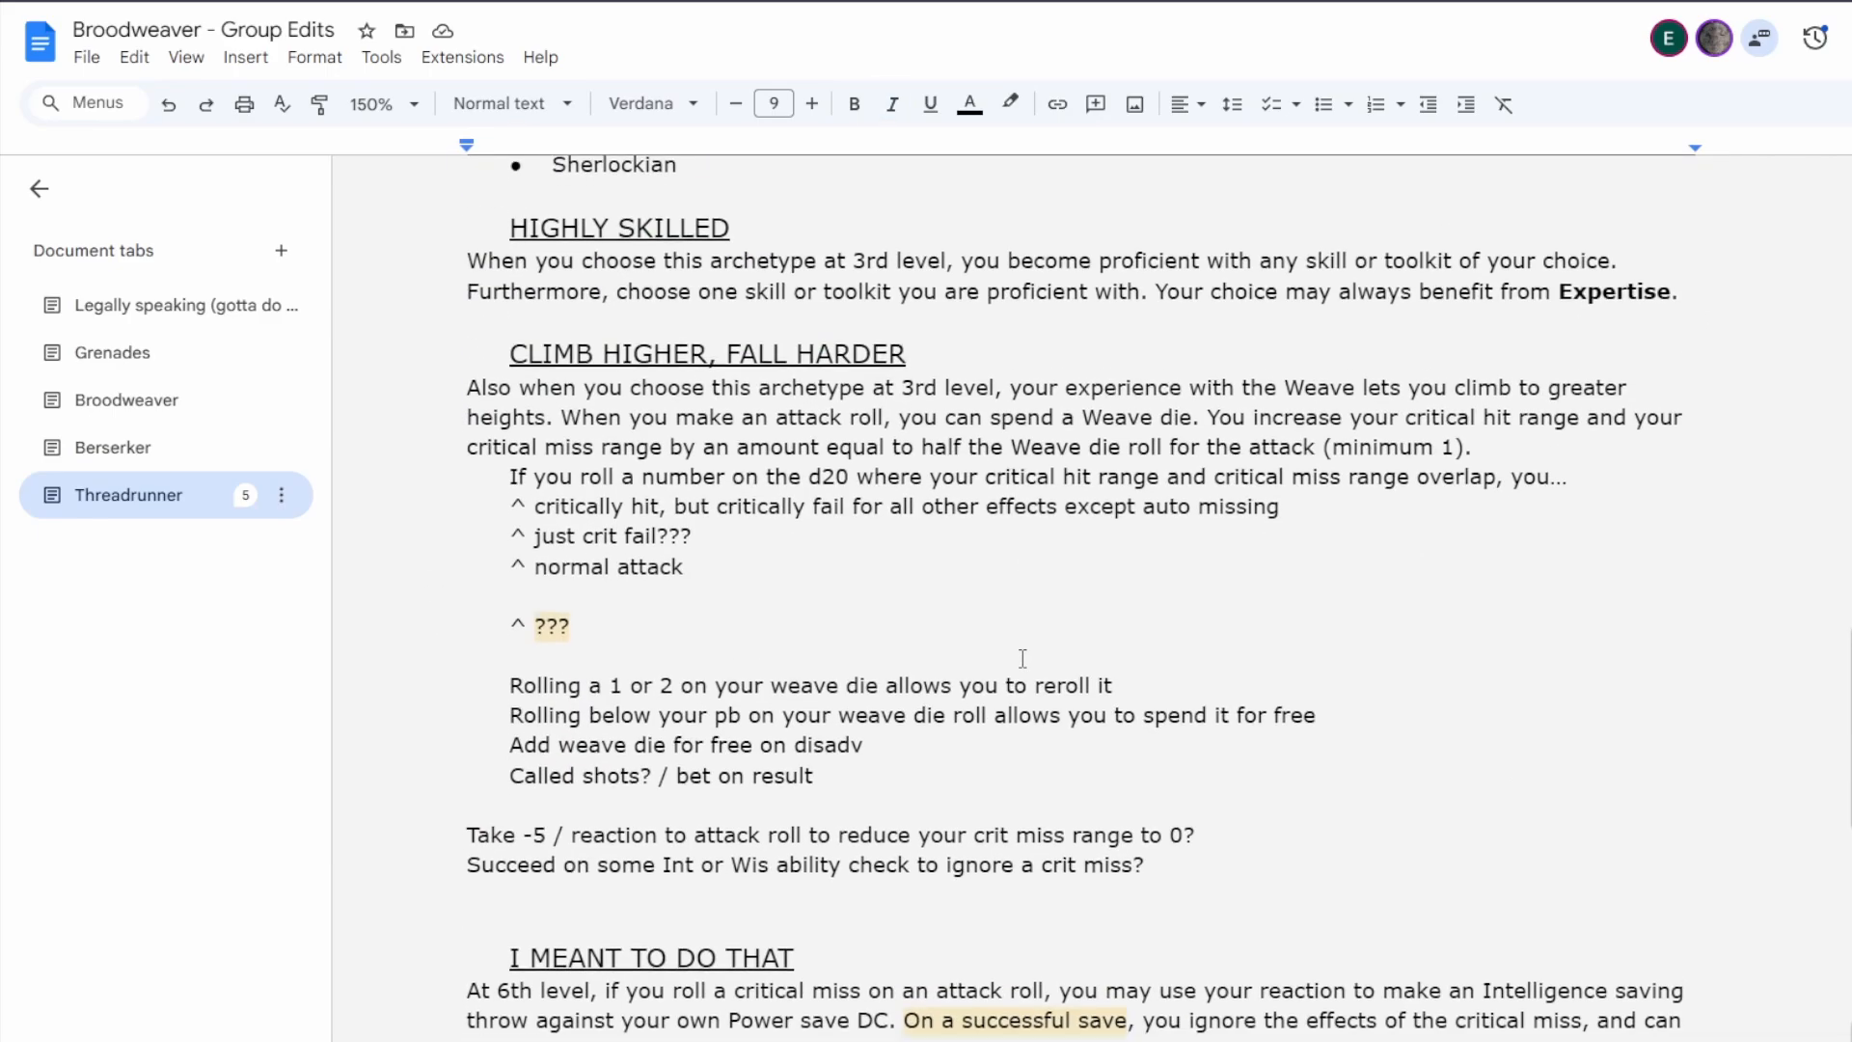
pyautogui.scroll(-8, 1022, 658)
pyautogui.scroll(-7, 1022, 657)
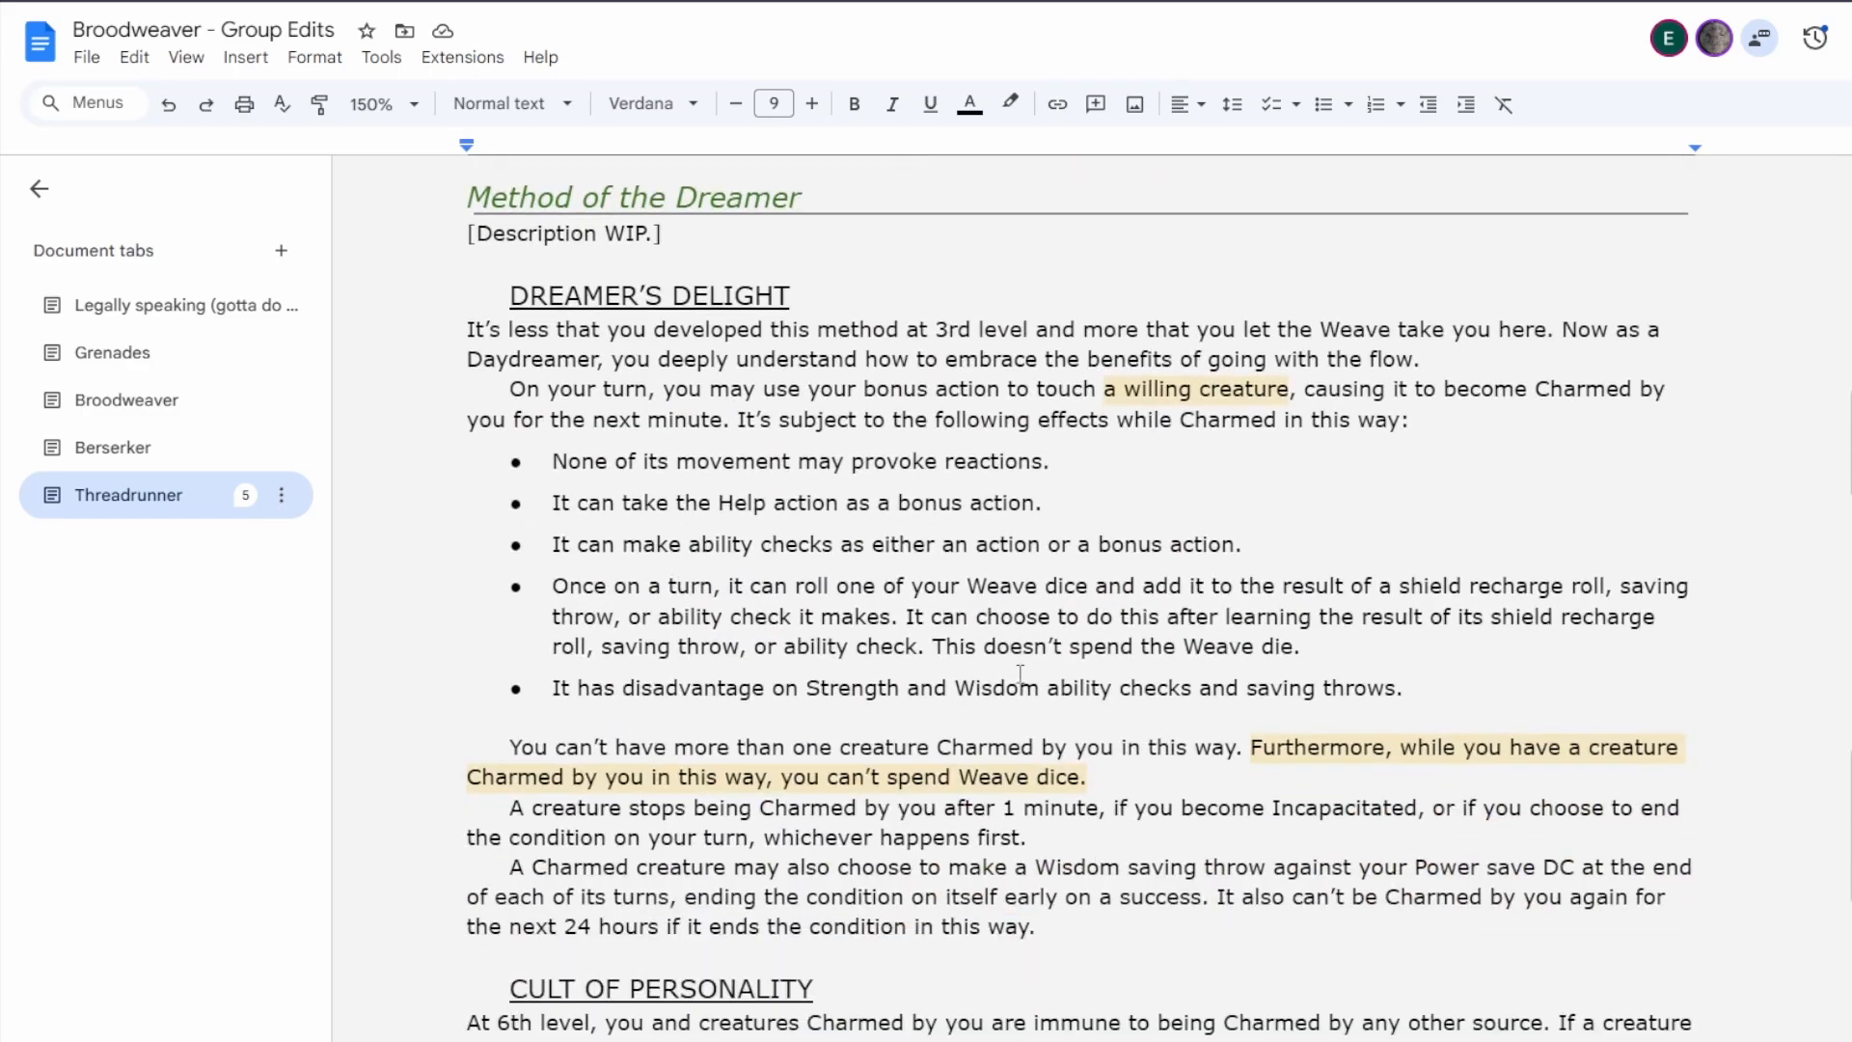
pyautogui.scroll(5, 993, 725)
pyautogui.scroll(15, 993, 725)
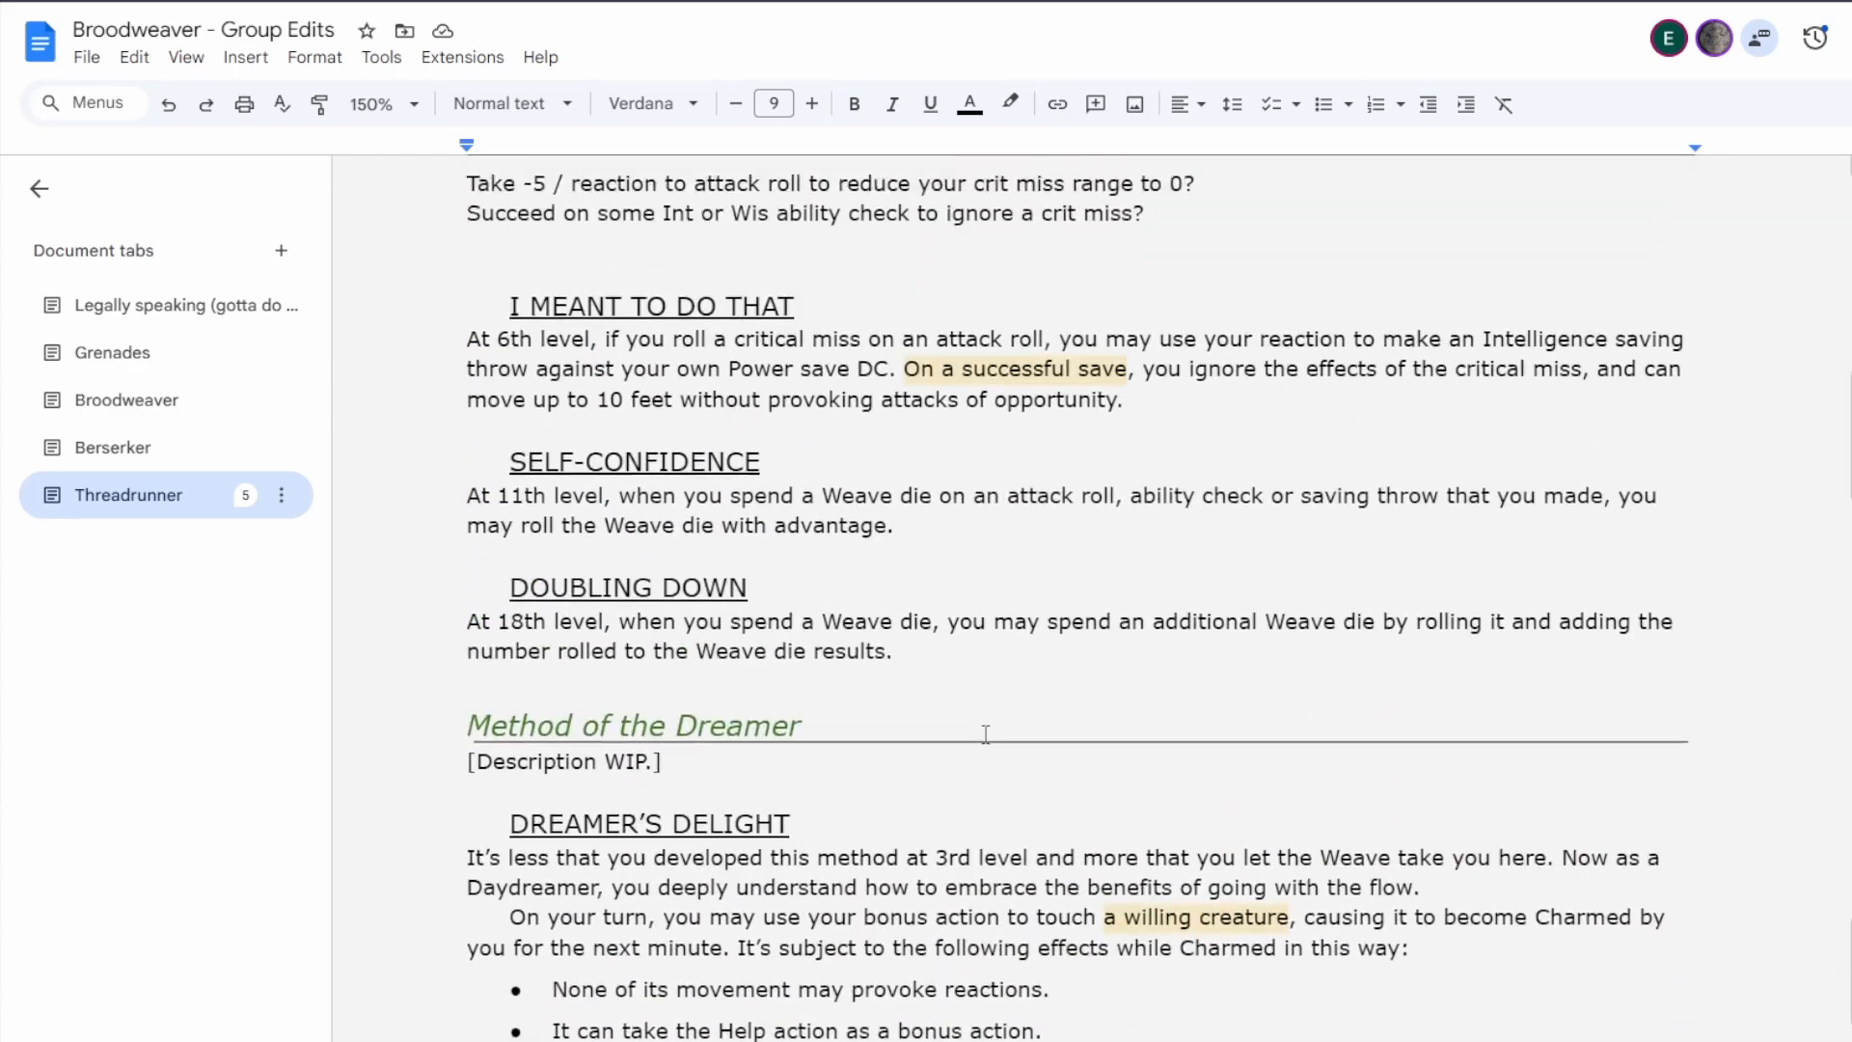
pyautogui.scroll(4, 986, 738)
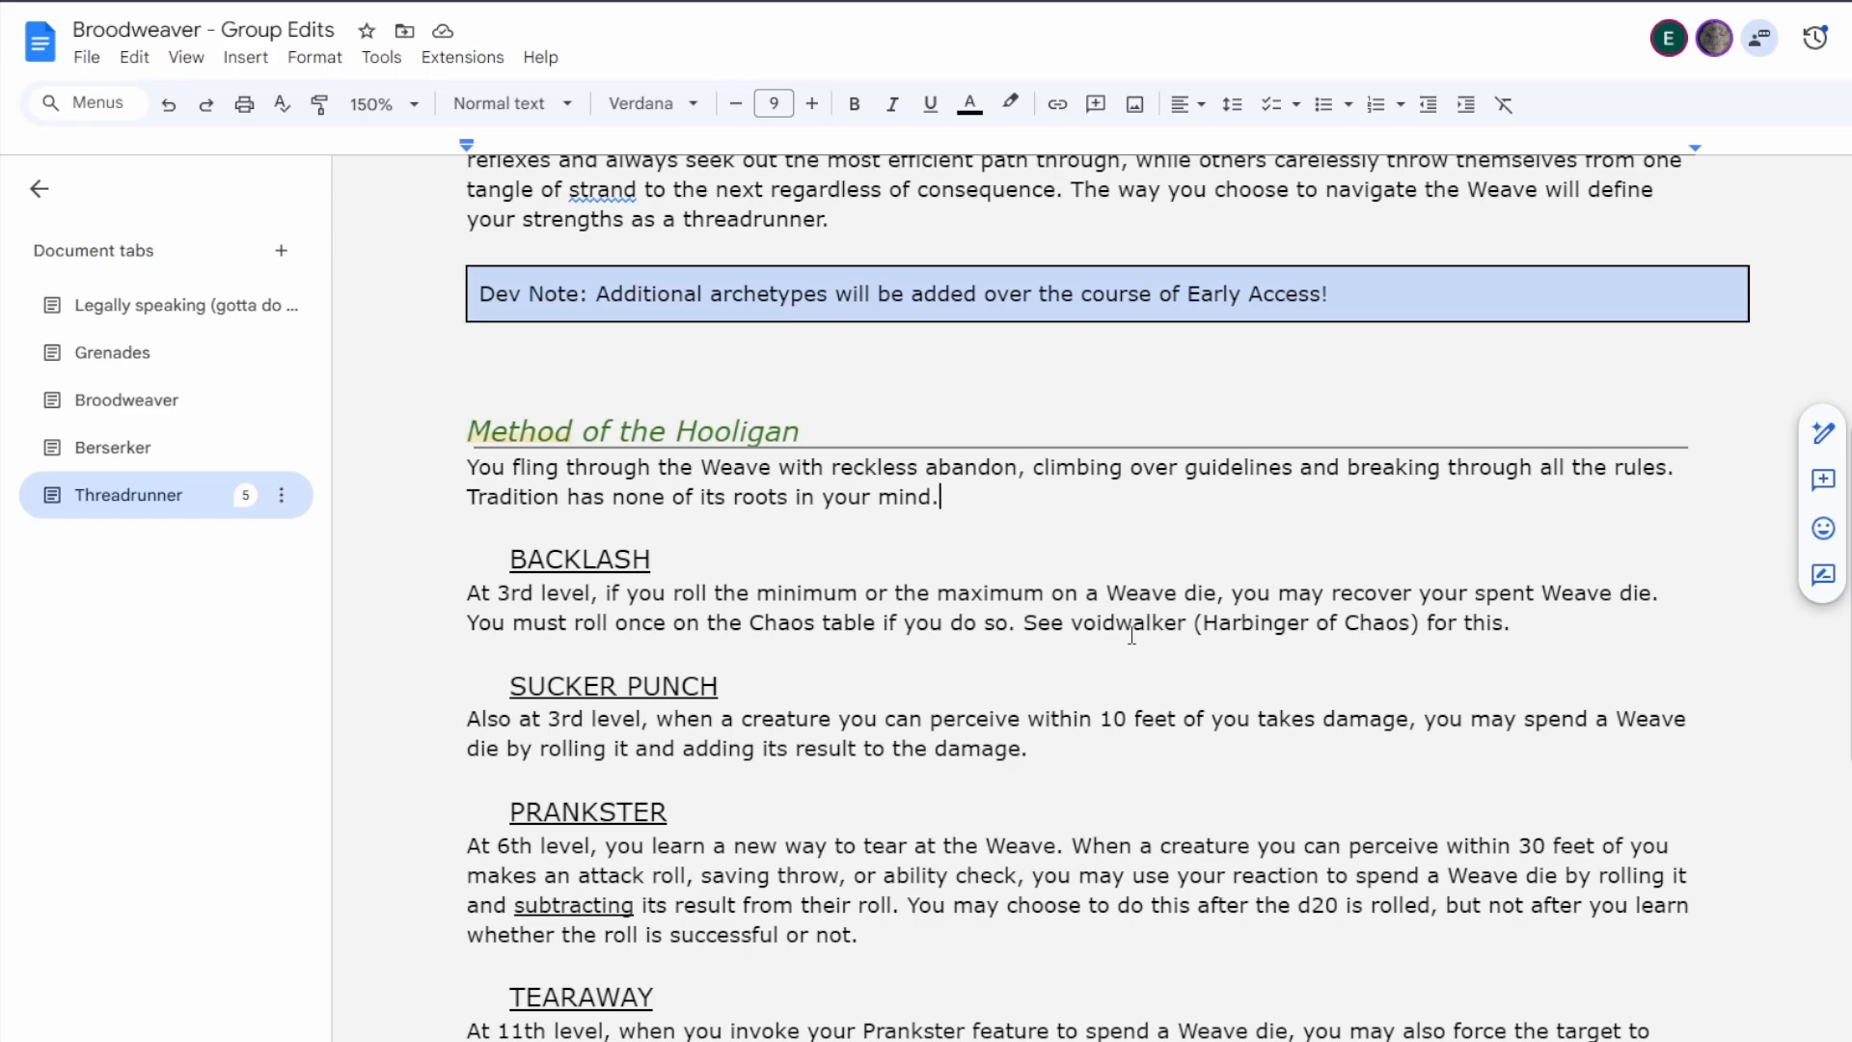
pyautogui.scroll(-20, 1131, 622)
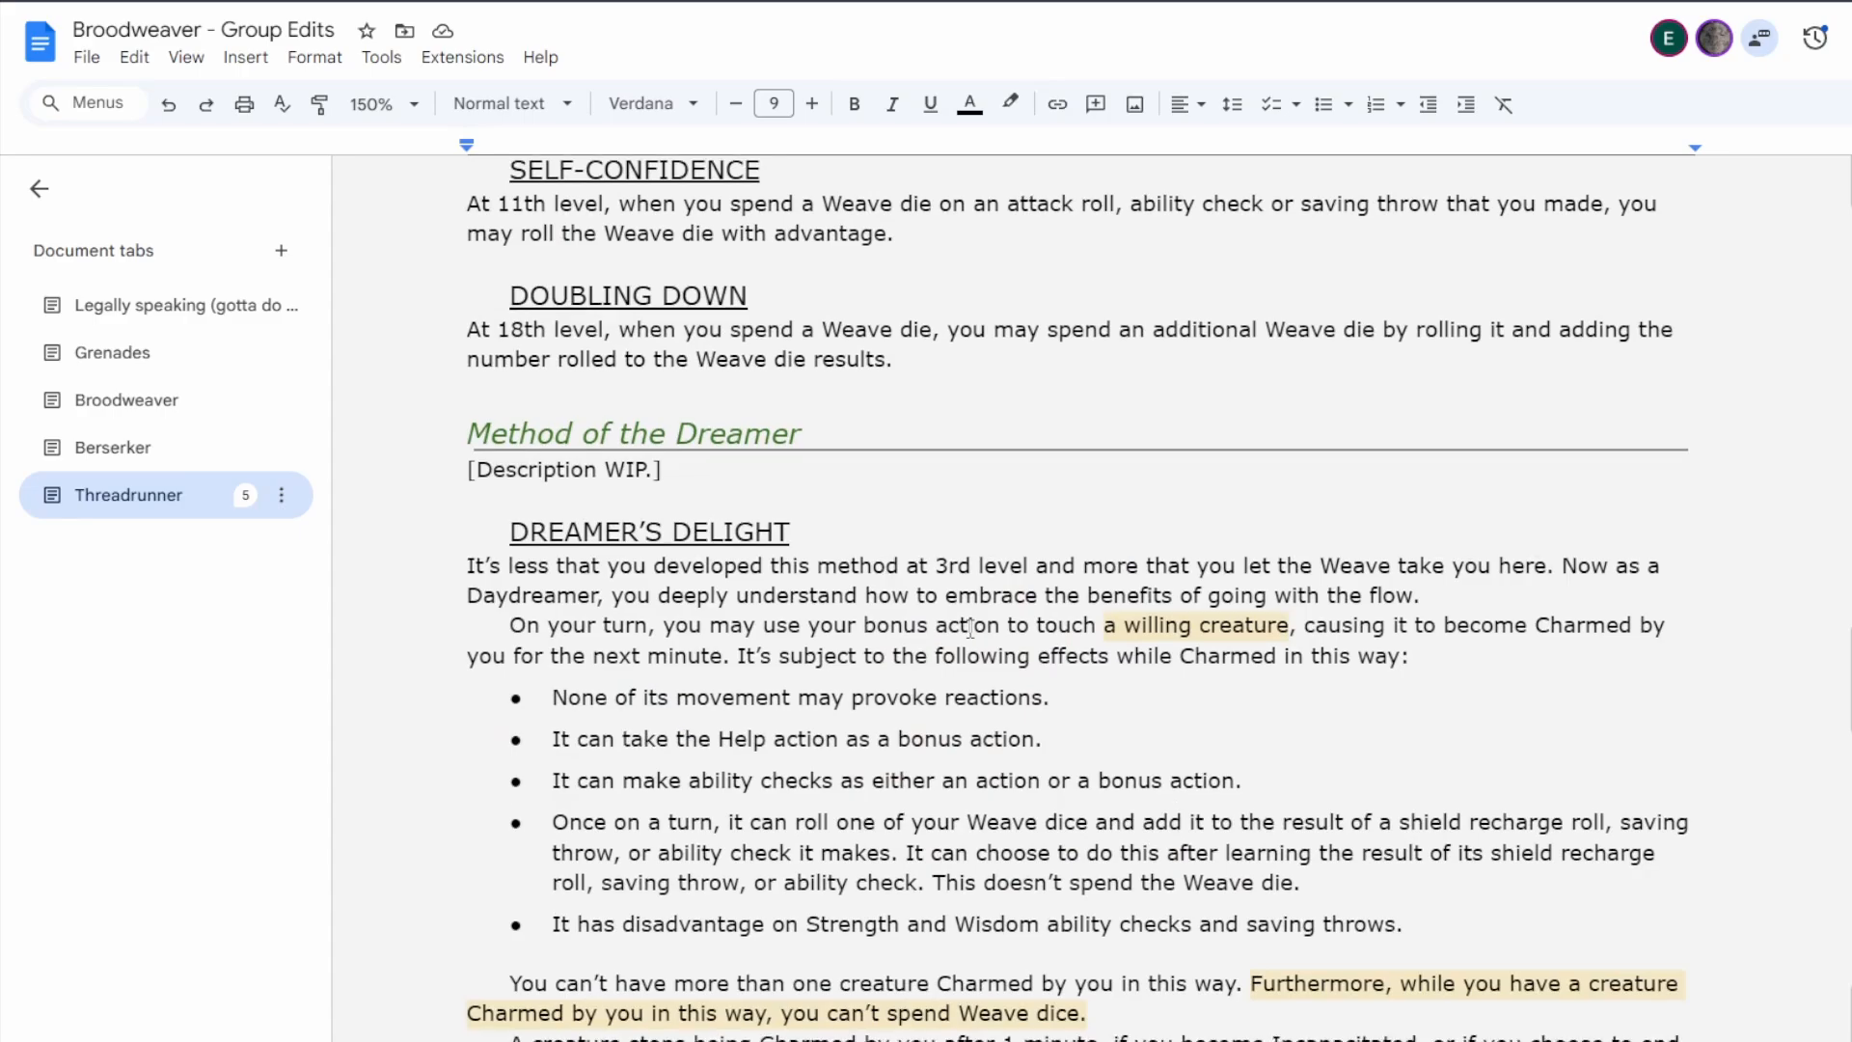
pyautogui.scroll(-1, 970, 628)
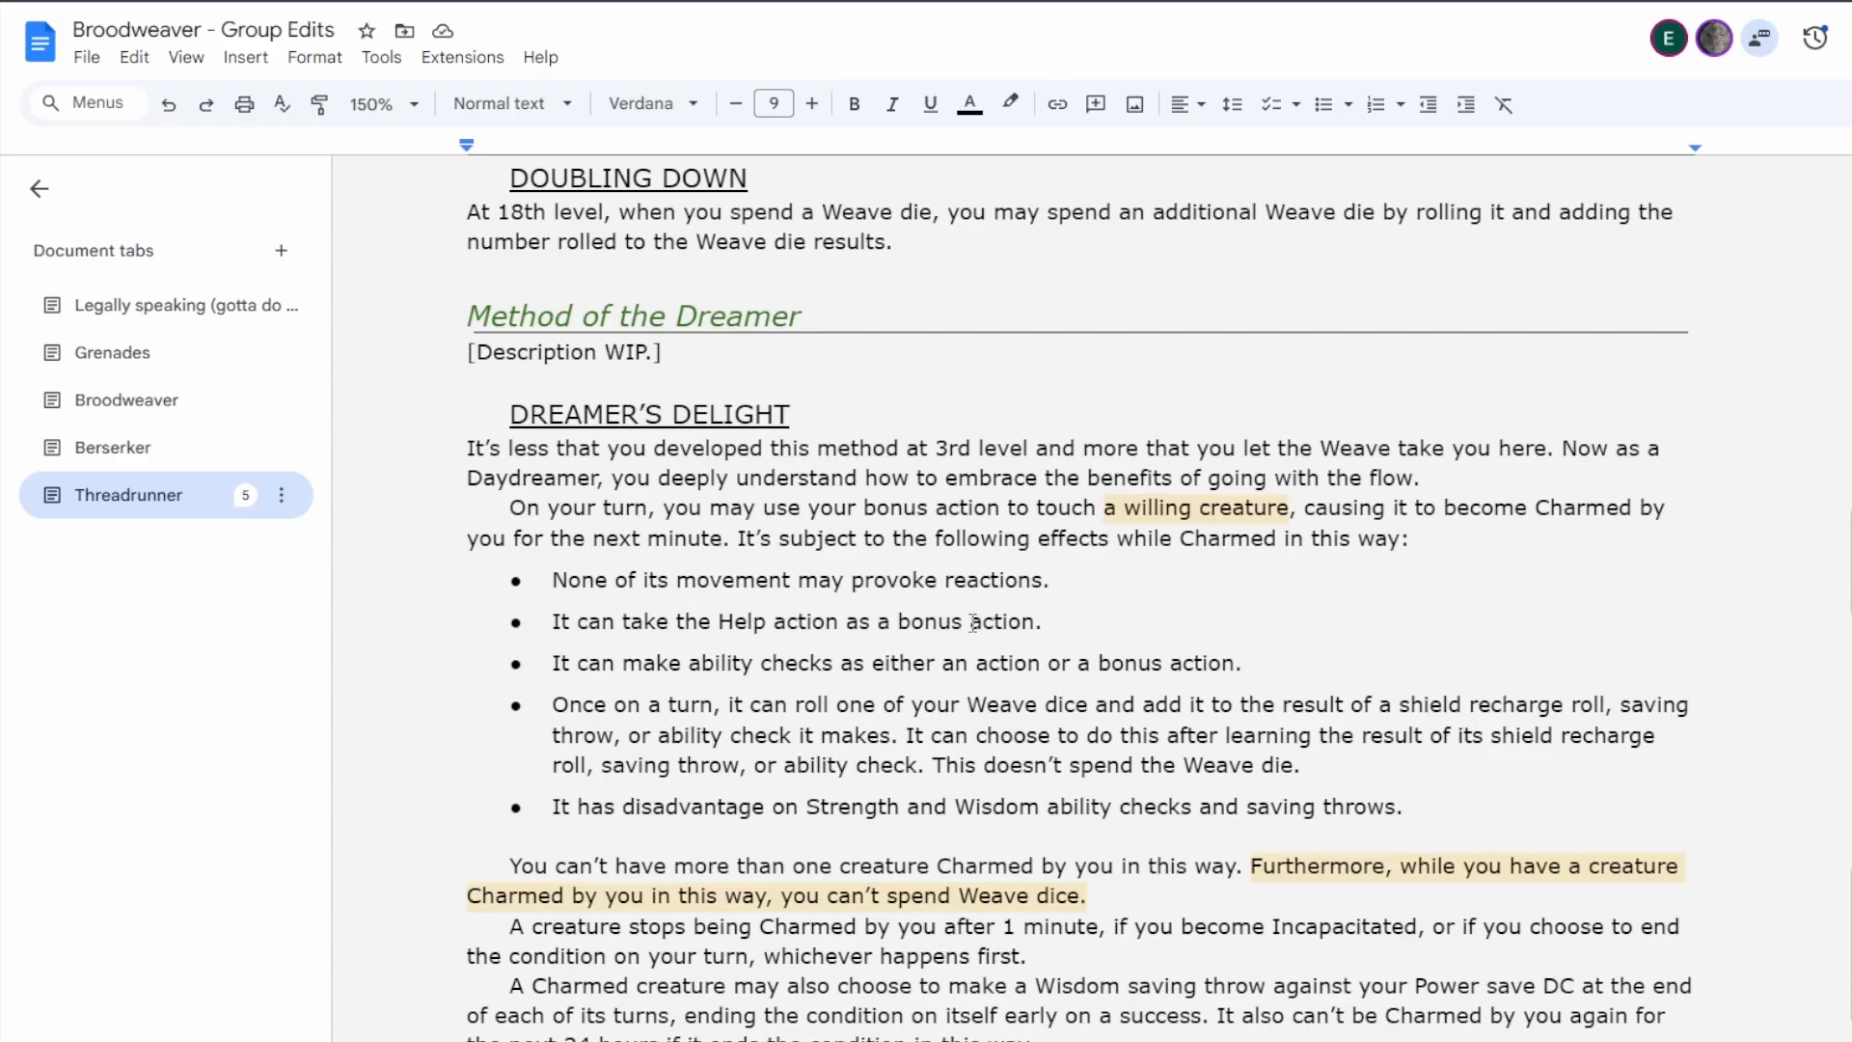
pyautogui.scroll(20, 974, 621)
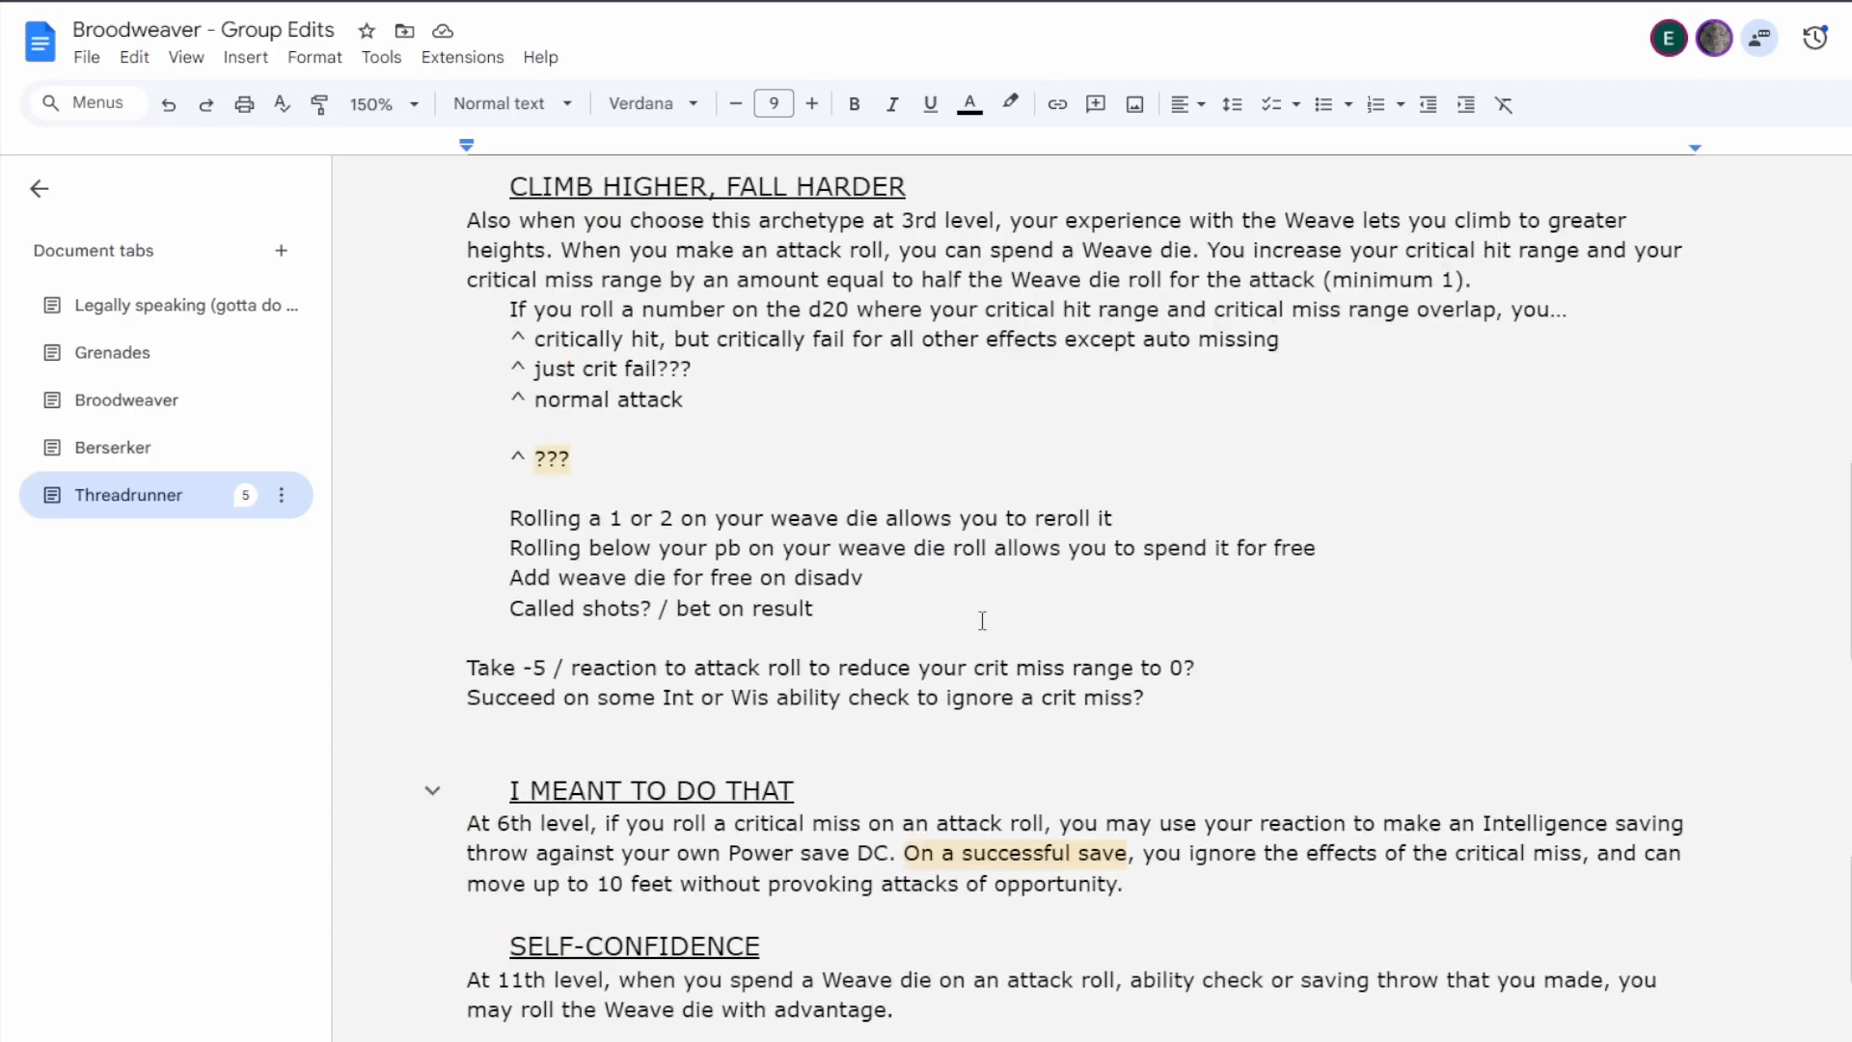
pyautogui.scroll(4, 987, 619)
pyautogui.scroll(-3, 987, 619)
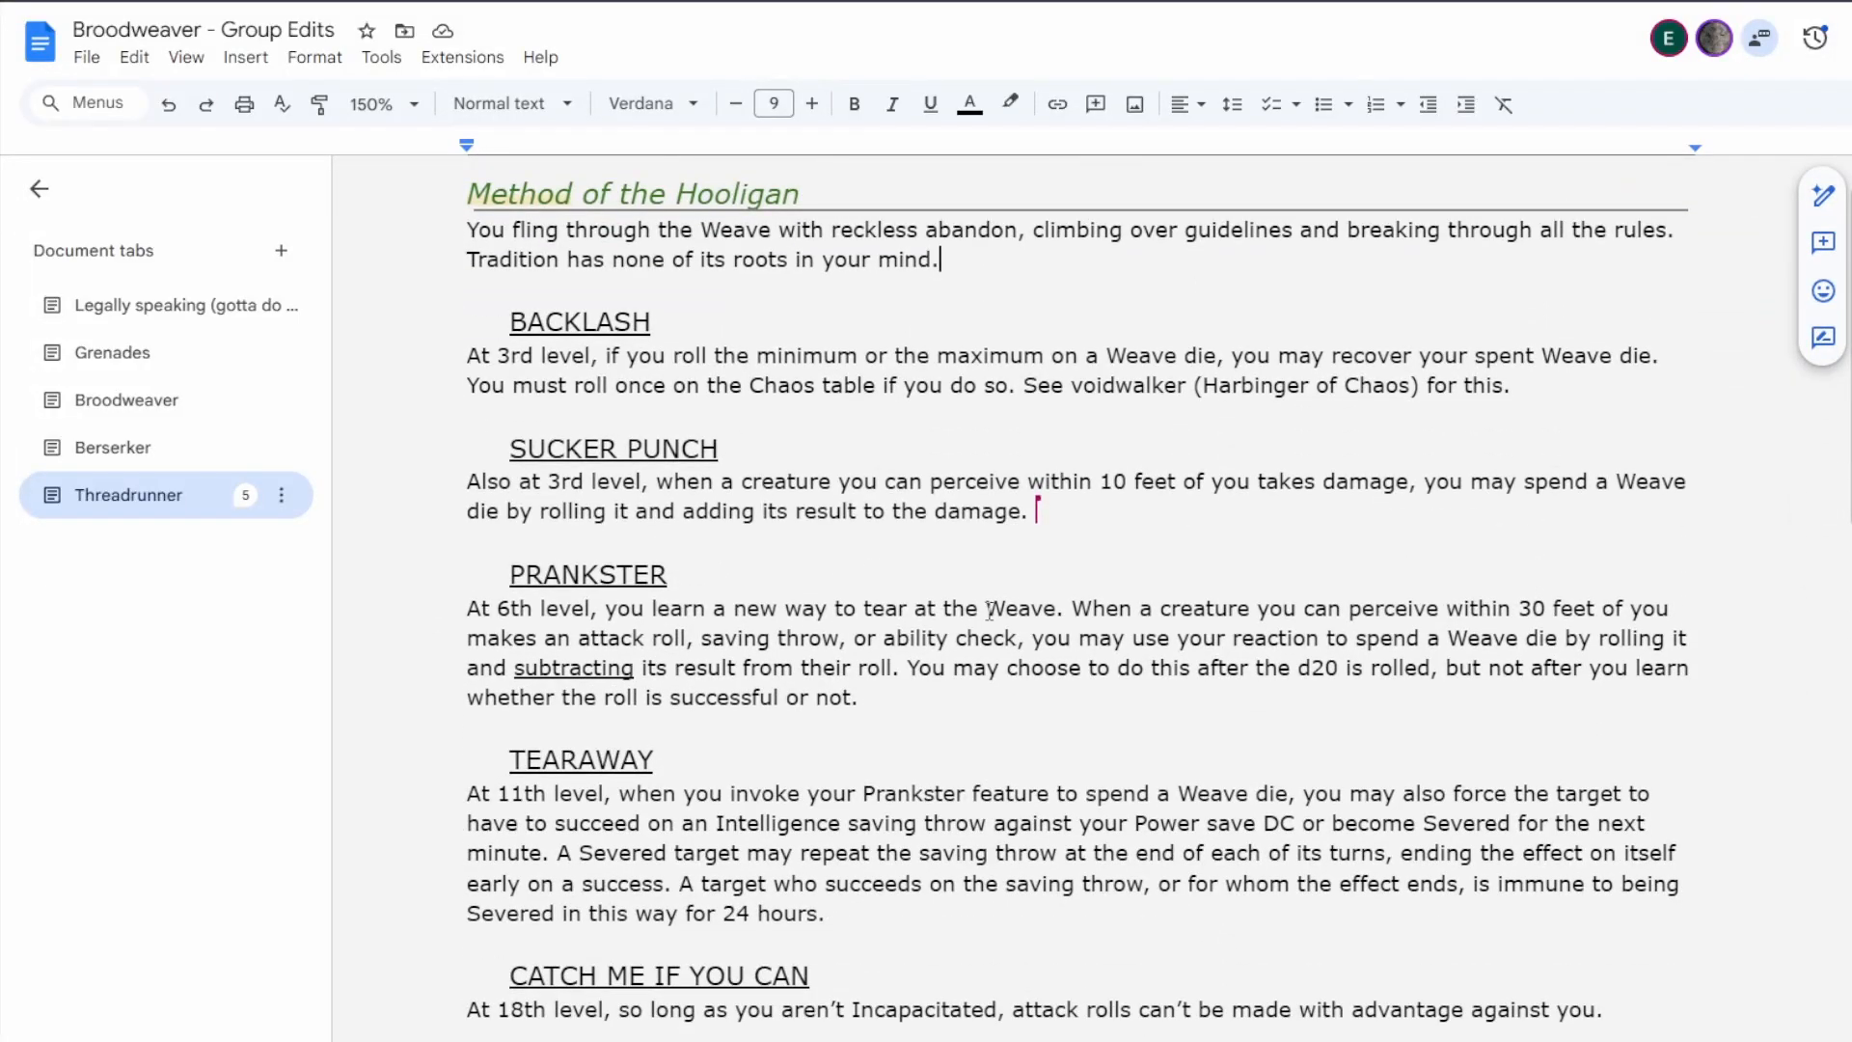
pyautogui.scroll(2, 989, 609)
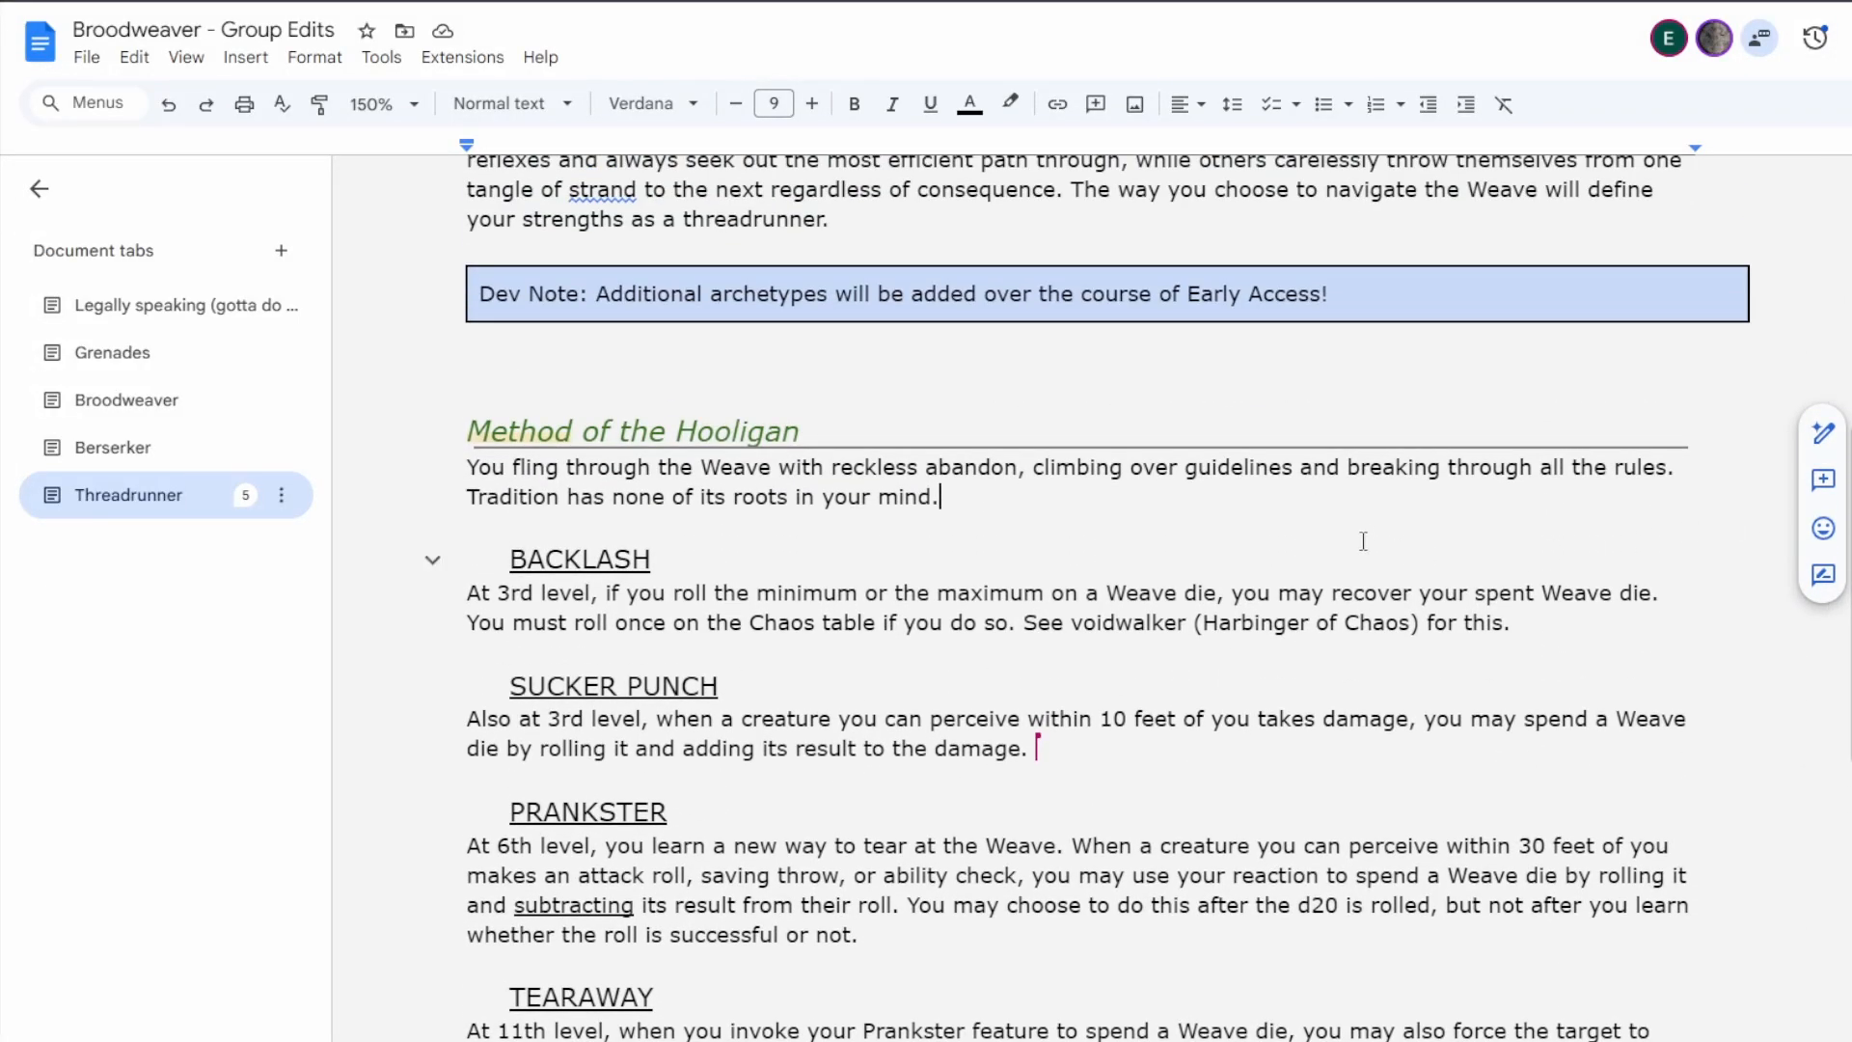
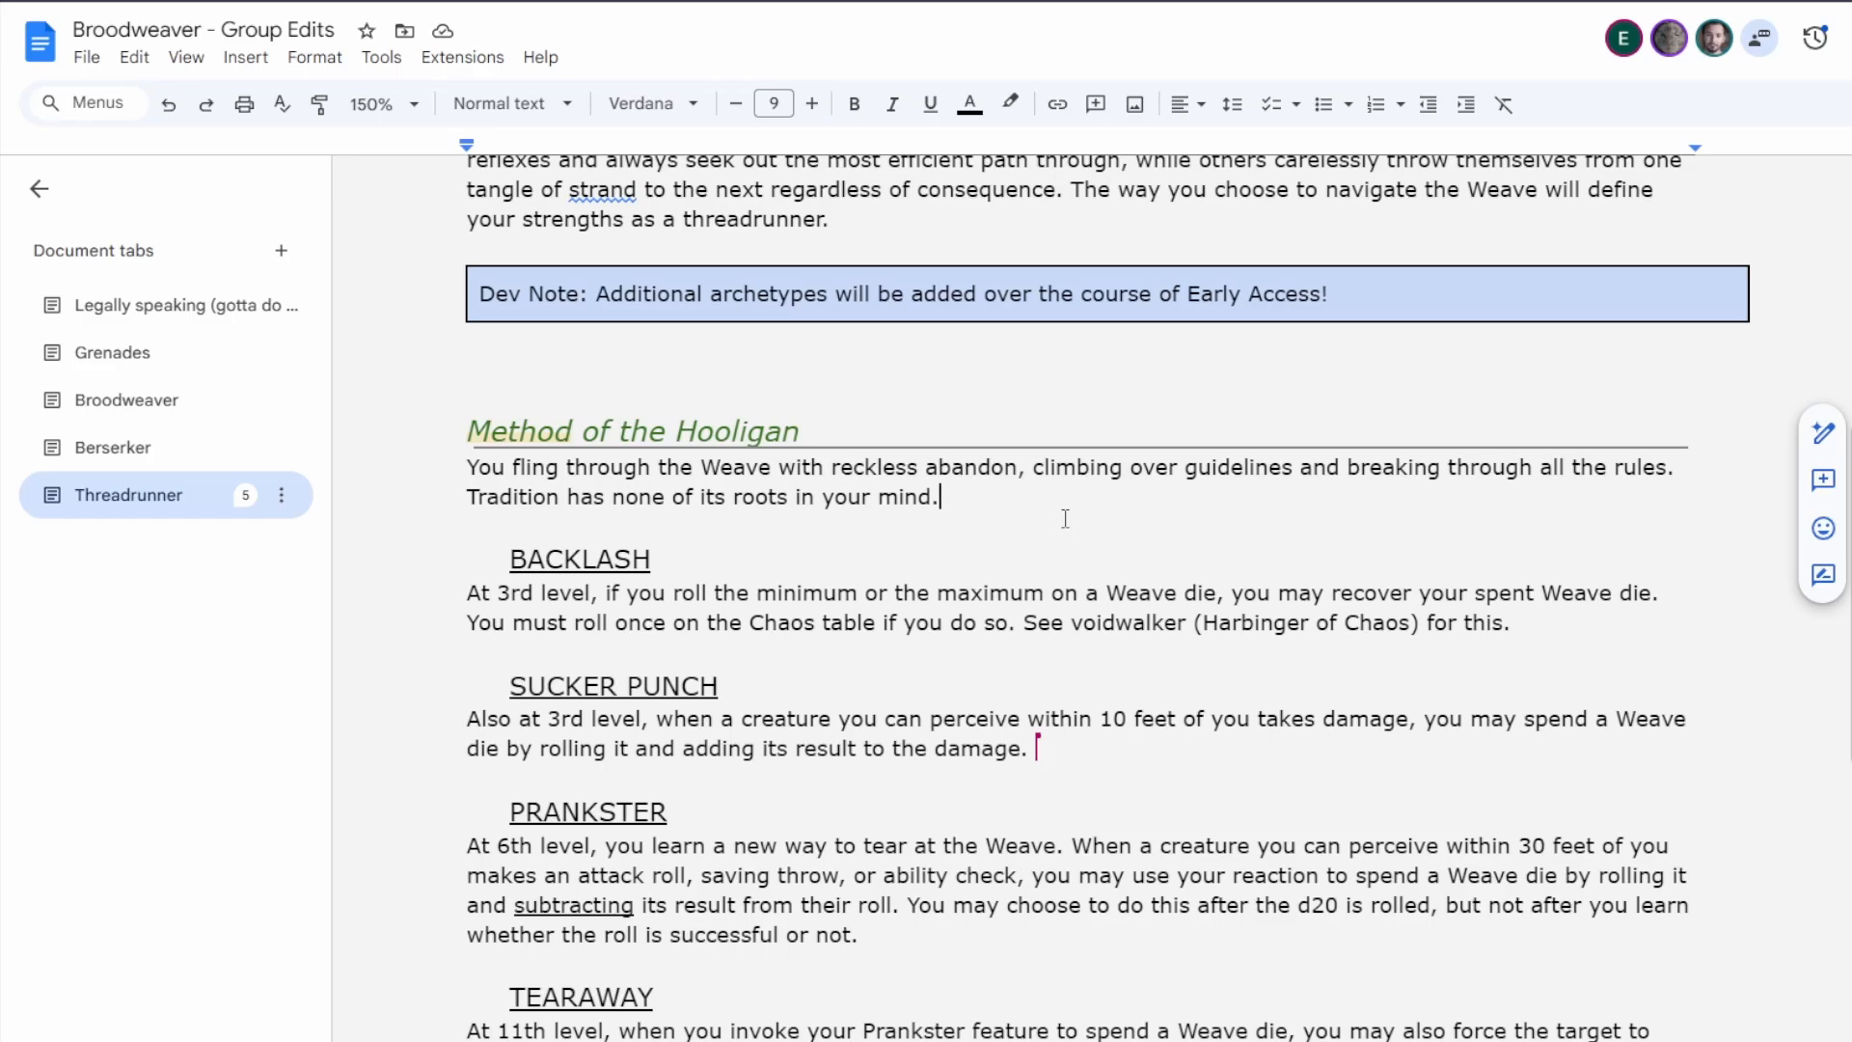
# Resolve the comments on "a willing creature" and the "Furthermore" sentence in the Method of the Dreamer's Dreamer's Delight feature.
pyautogui.scroll(-1, 1065, 518)
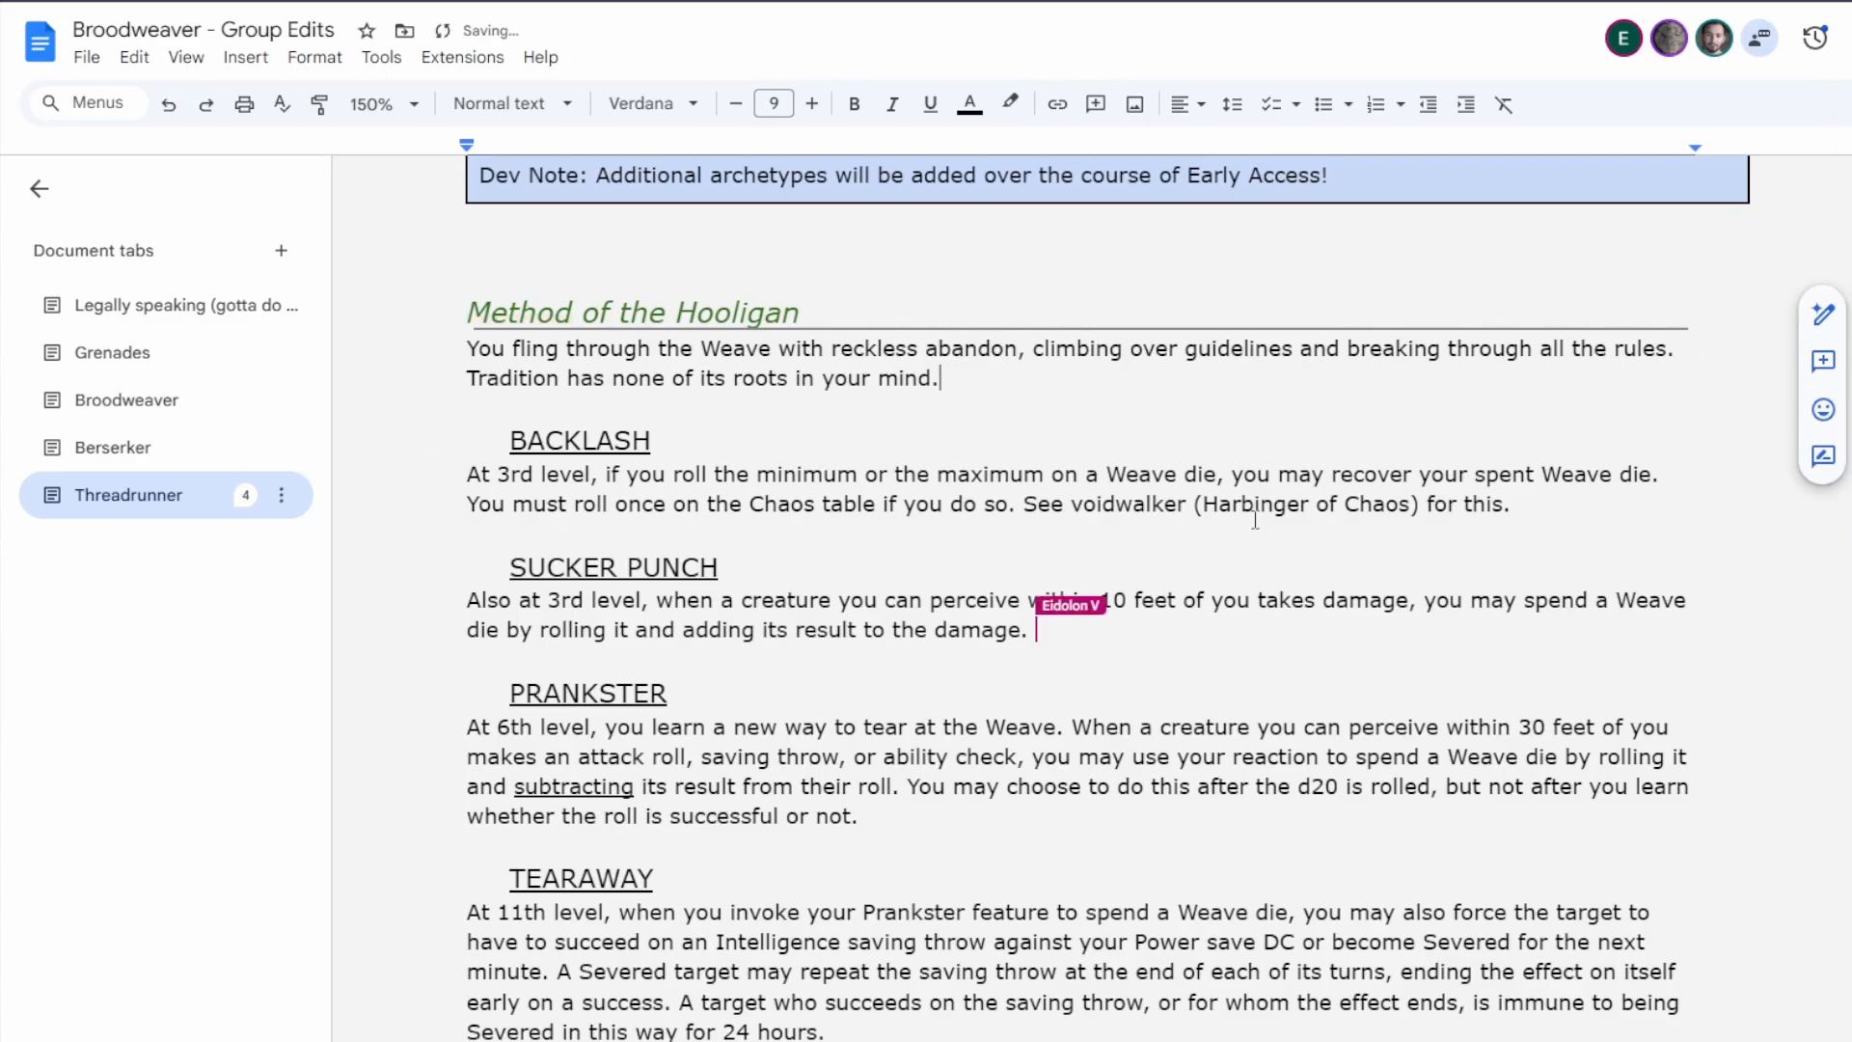
pyautogui.scroll(-15, 1255, 521)
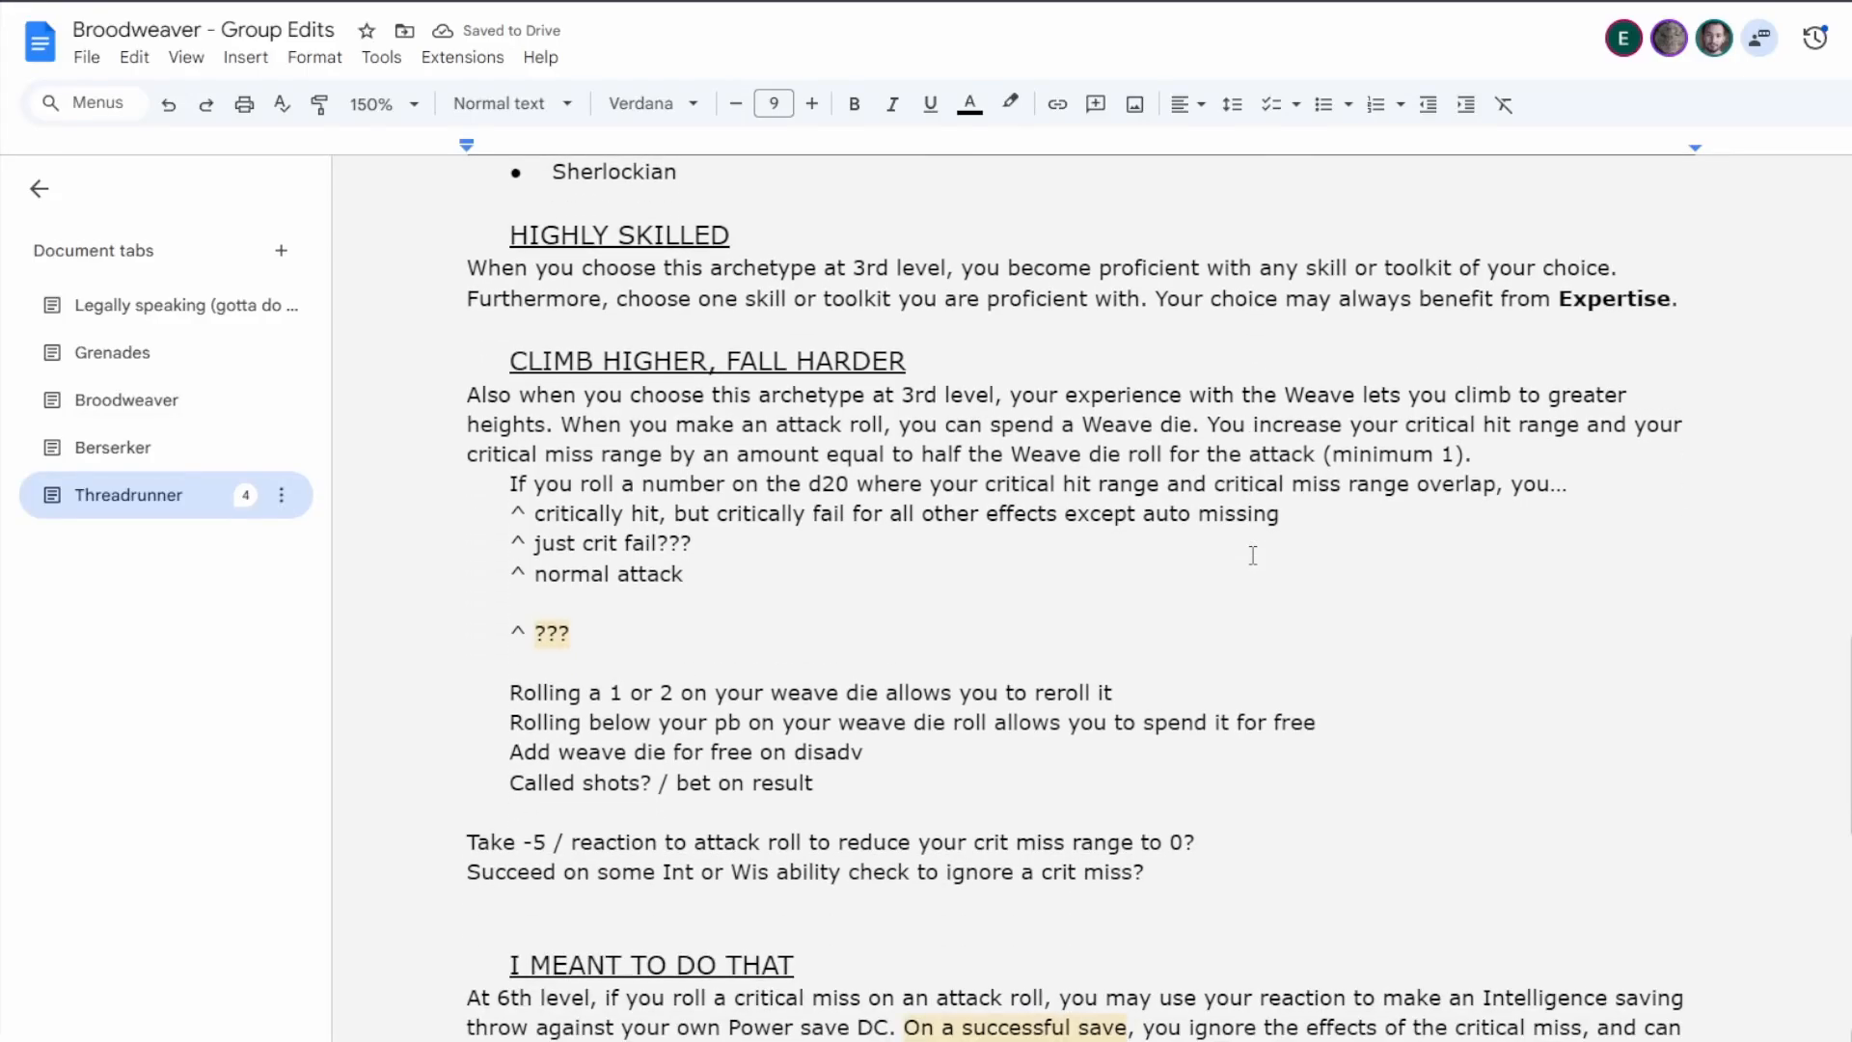
pyautogui.scroll(-12, 1253, 557)
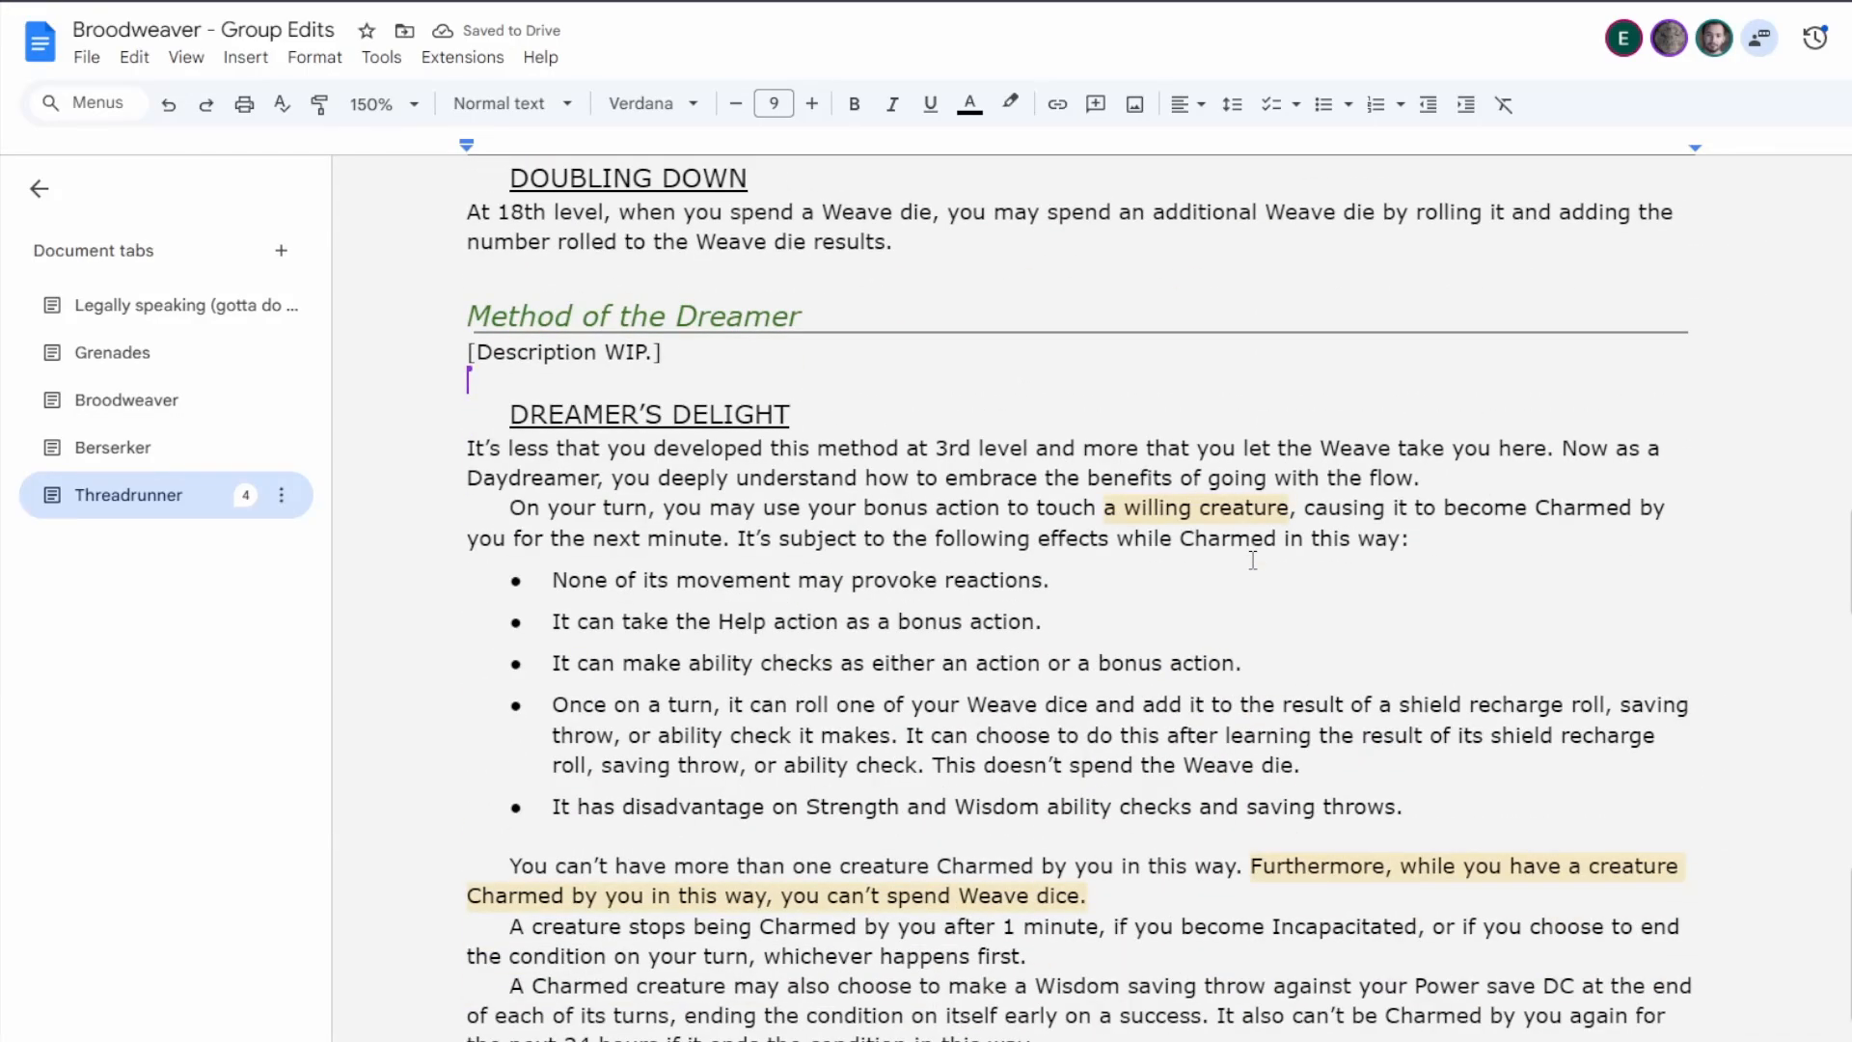
pyautogui.scroll(-1, 1253, 559)
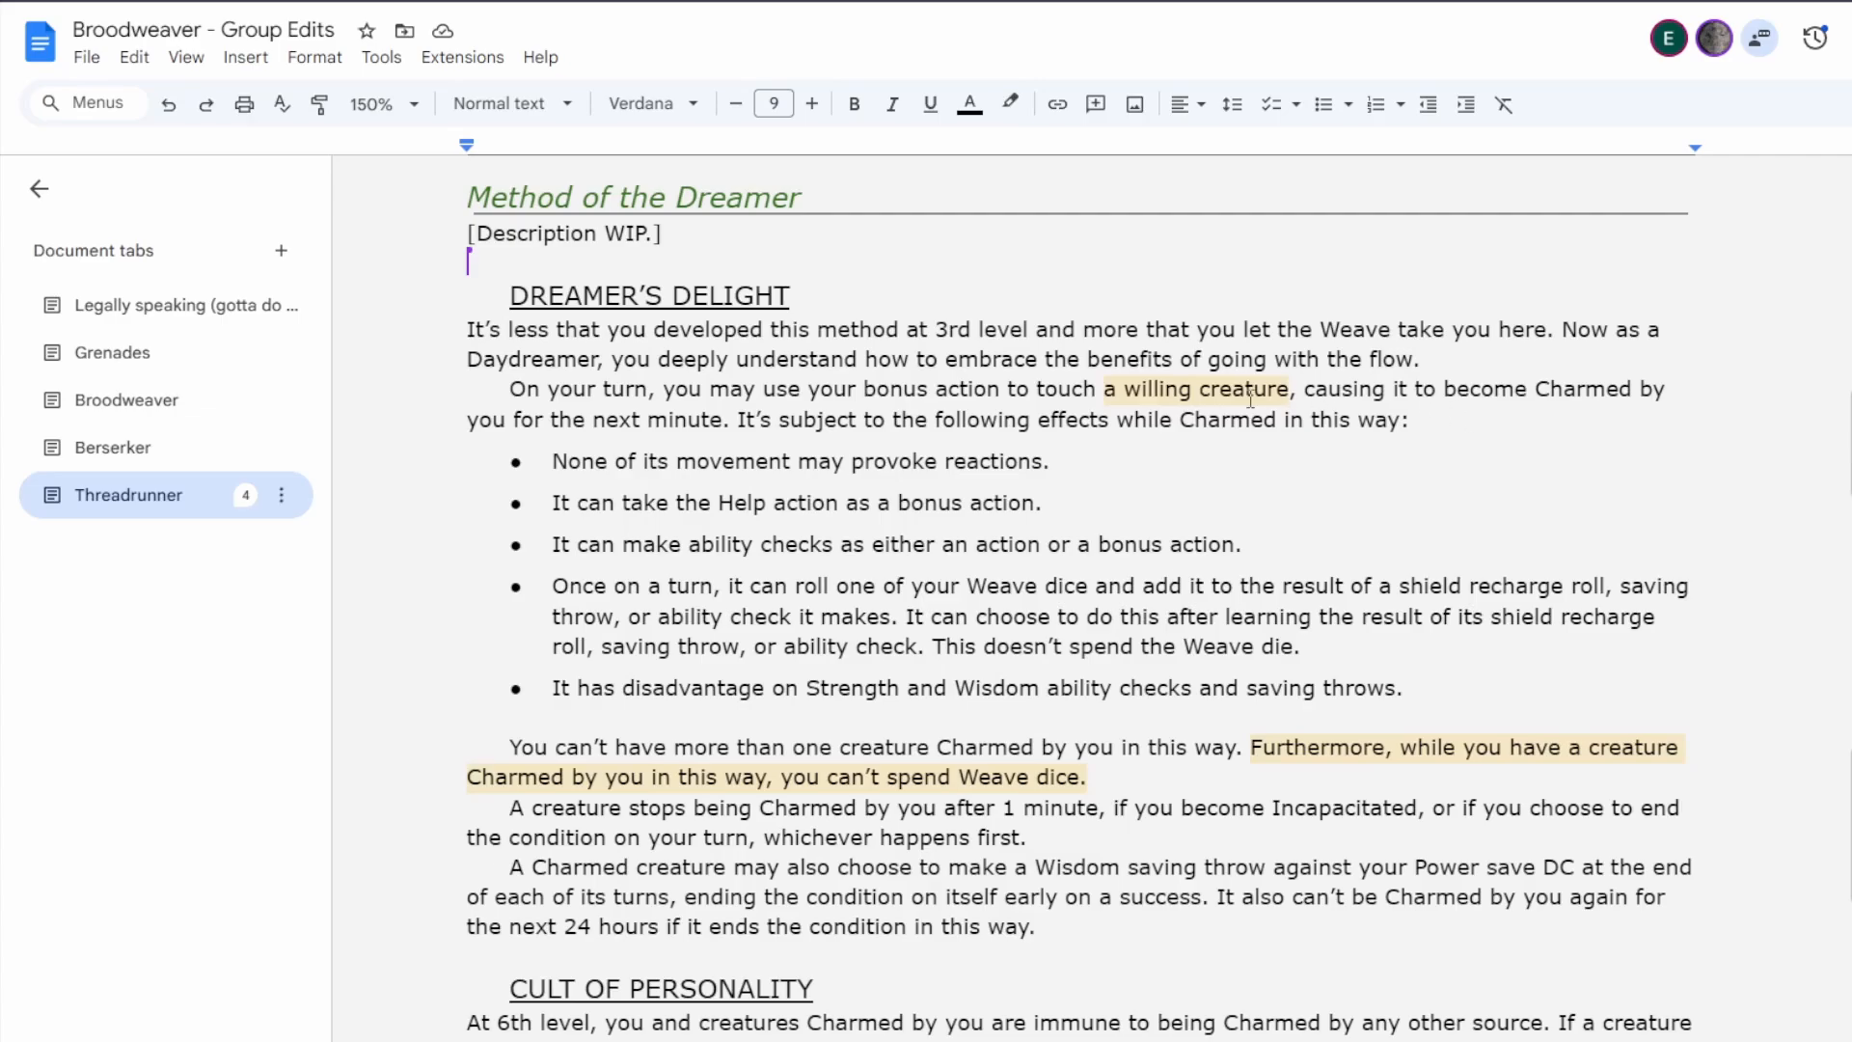
pyautogui.click(1288, 390)
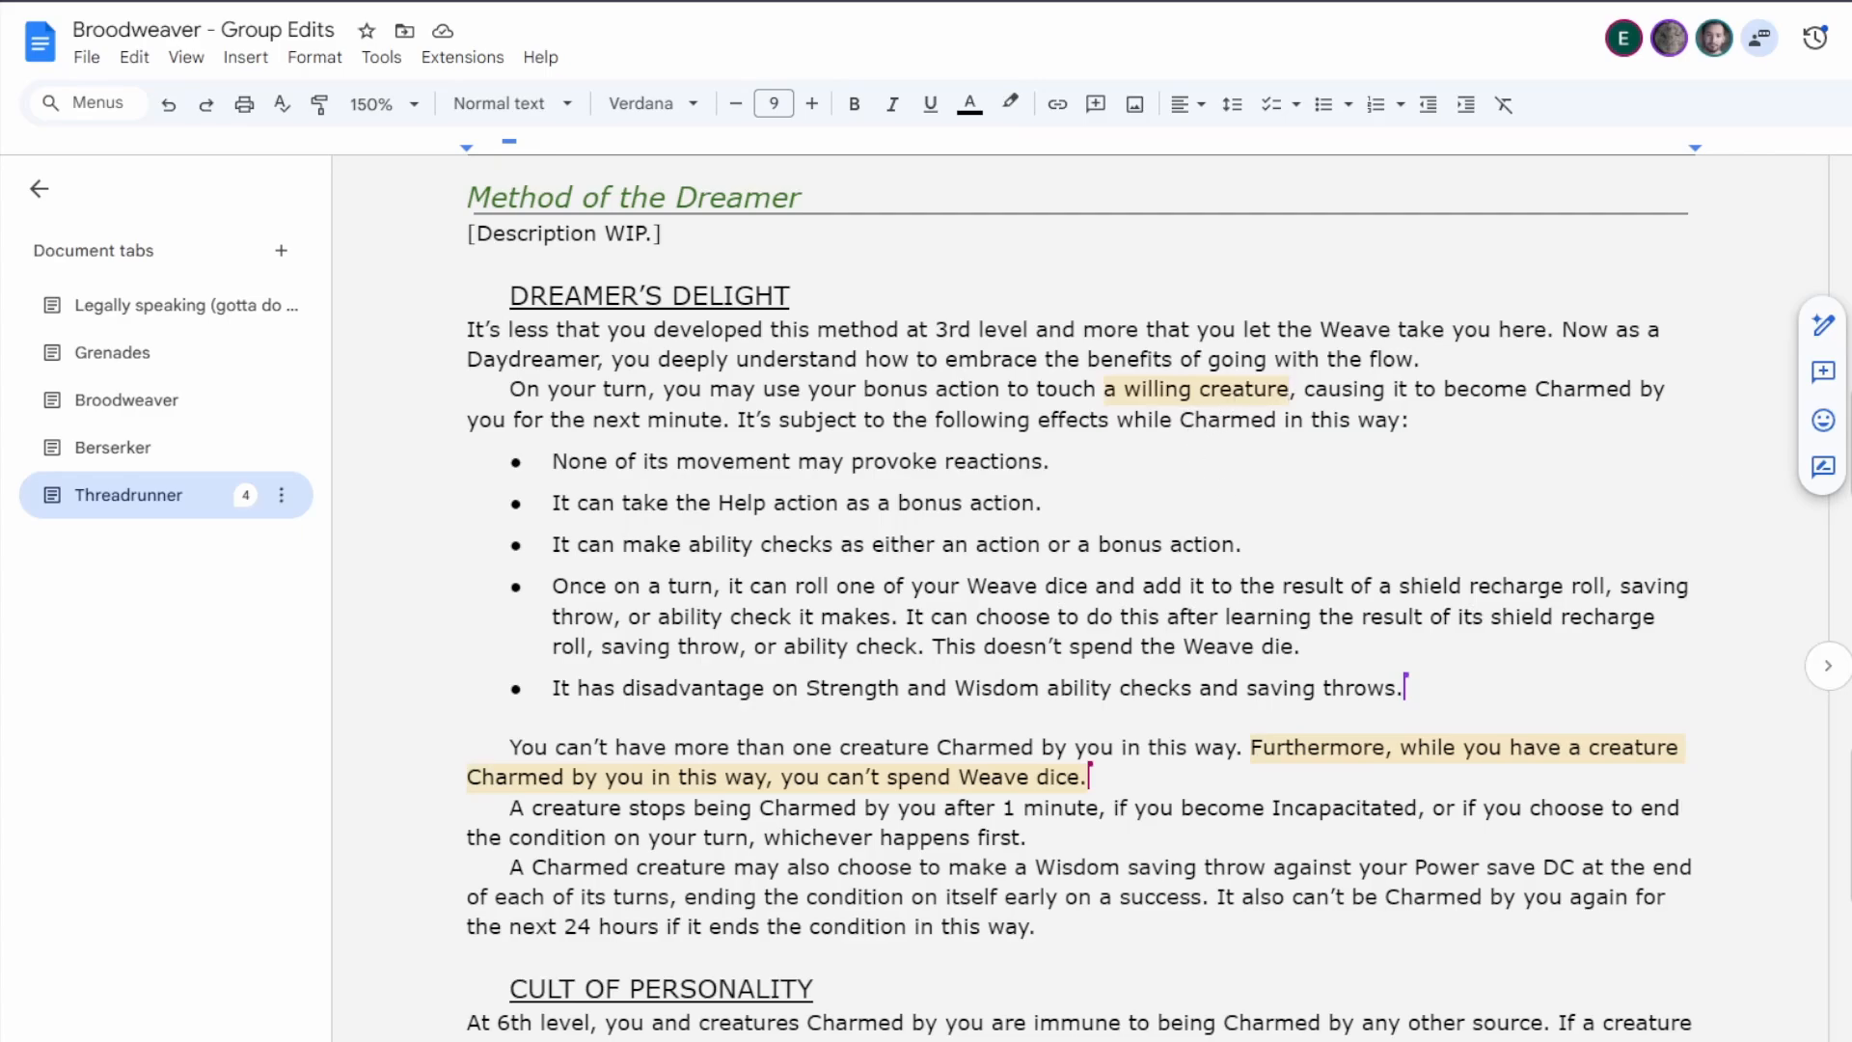
pyautogui.click(1437, 748)
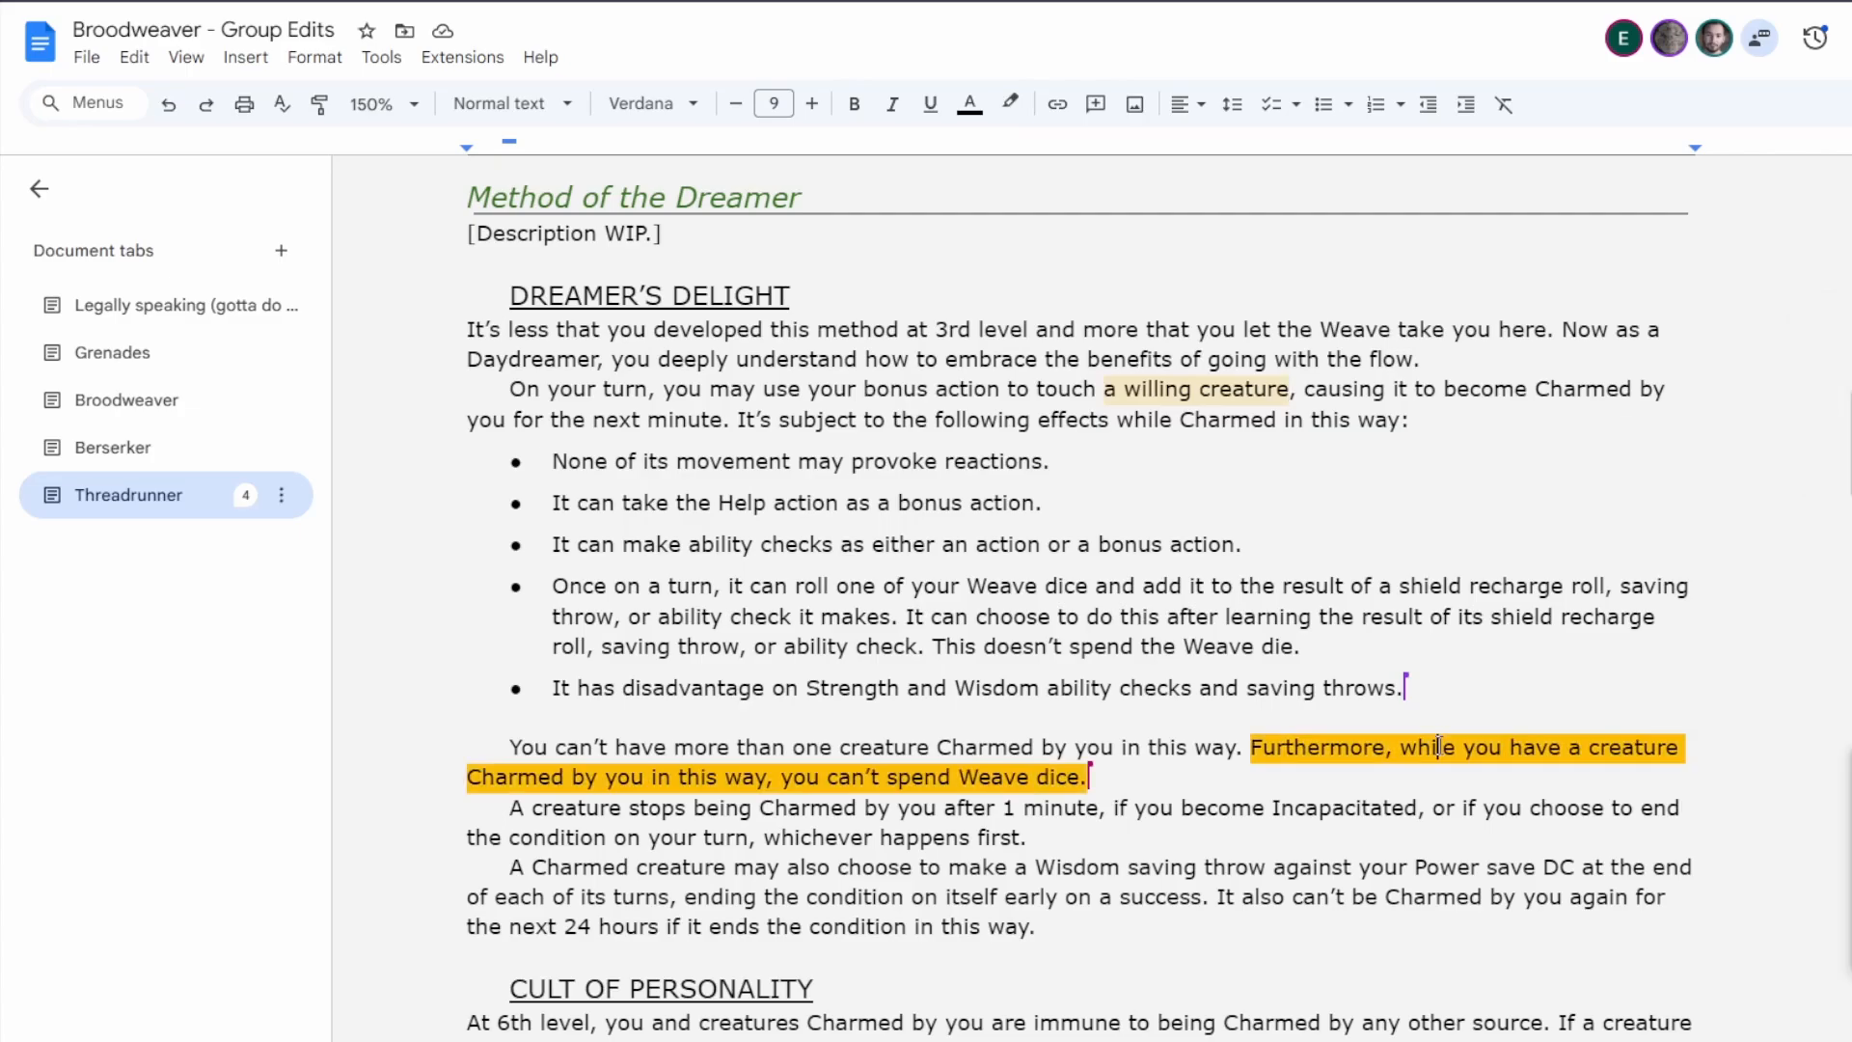
pyautogui.click(1245, 748)
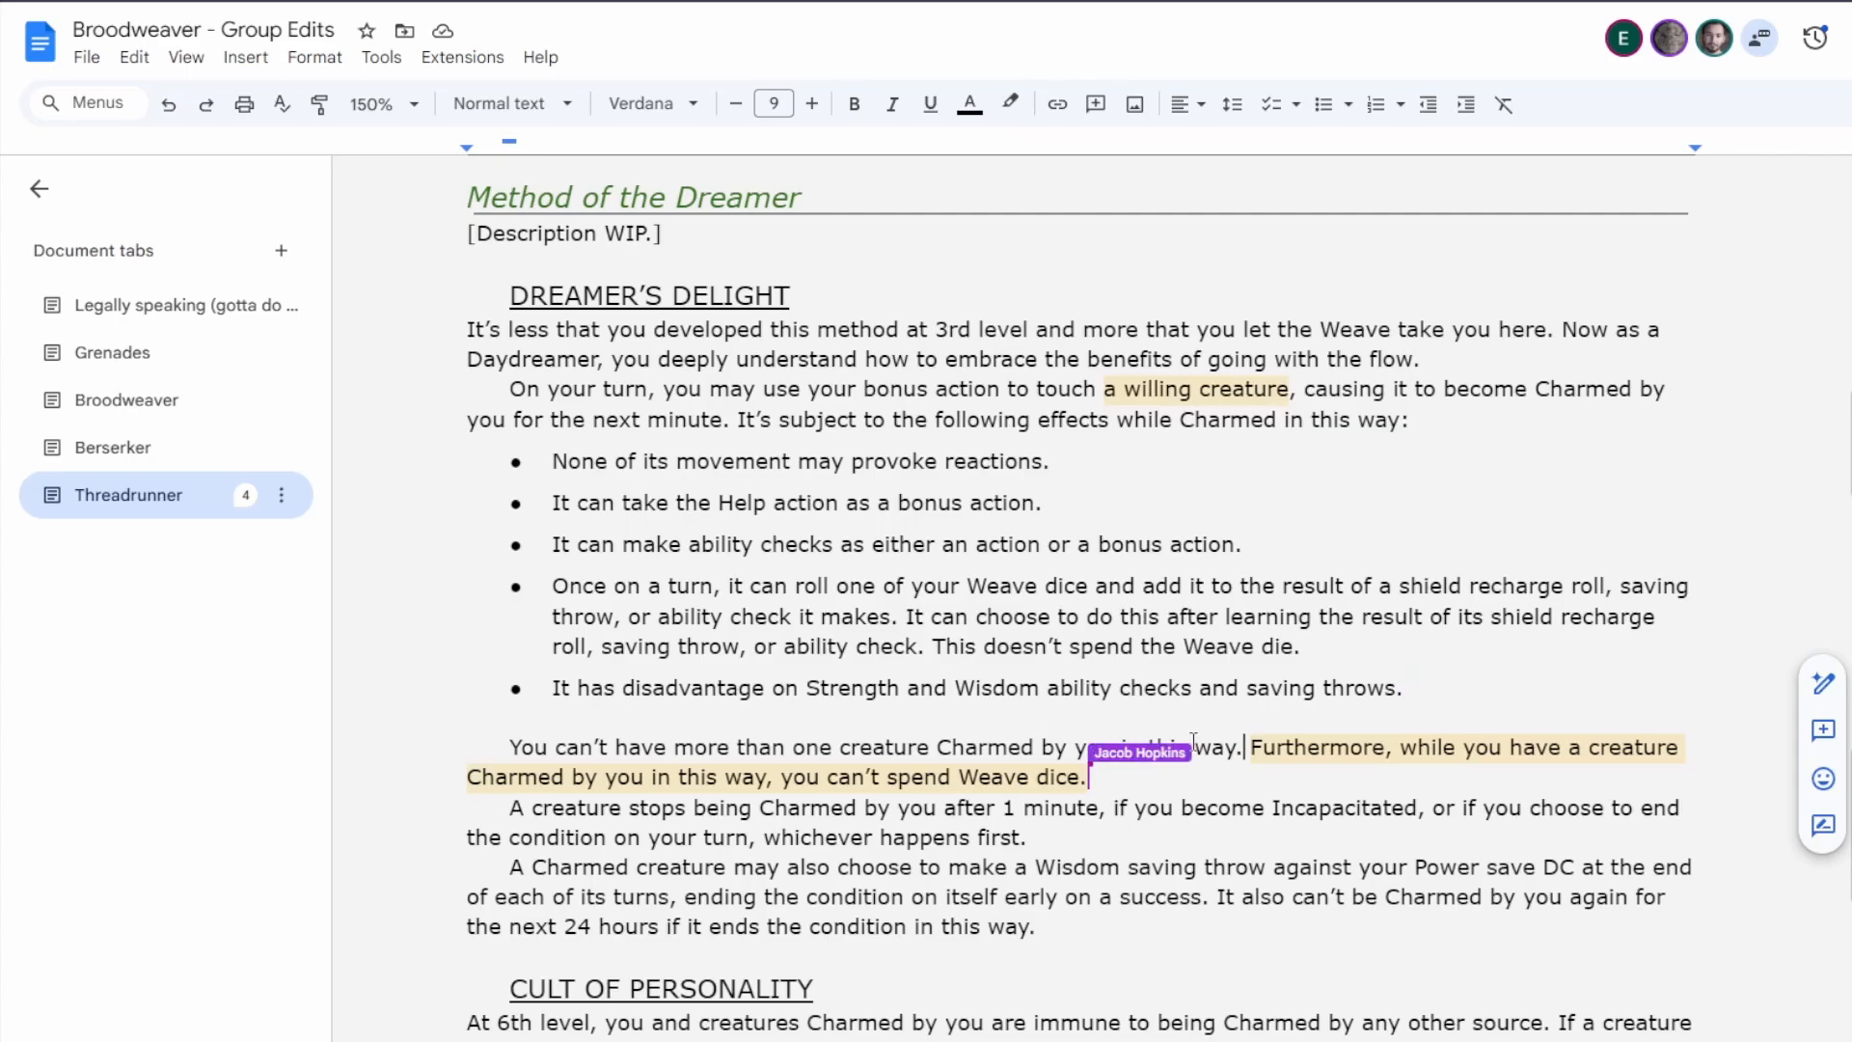
pyautogui.click(1289, 746)
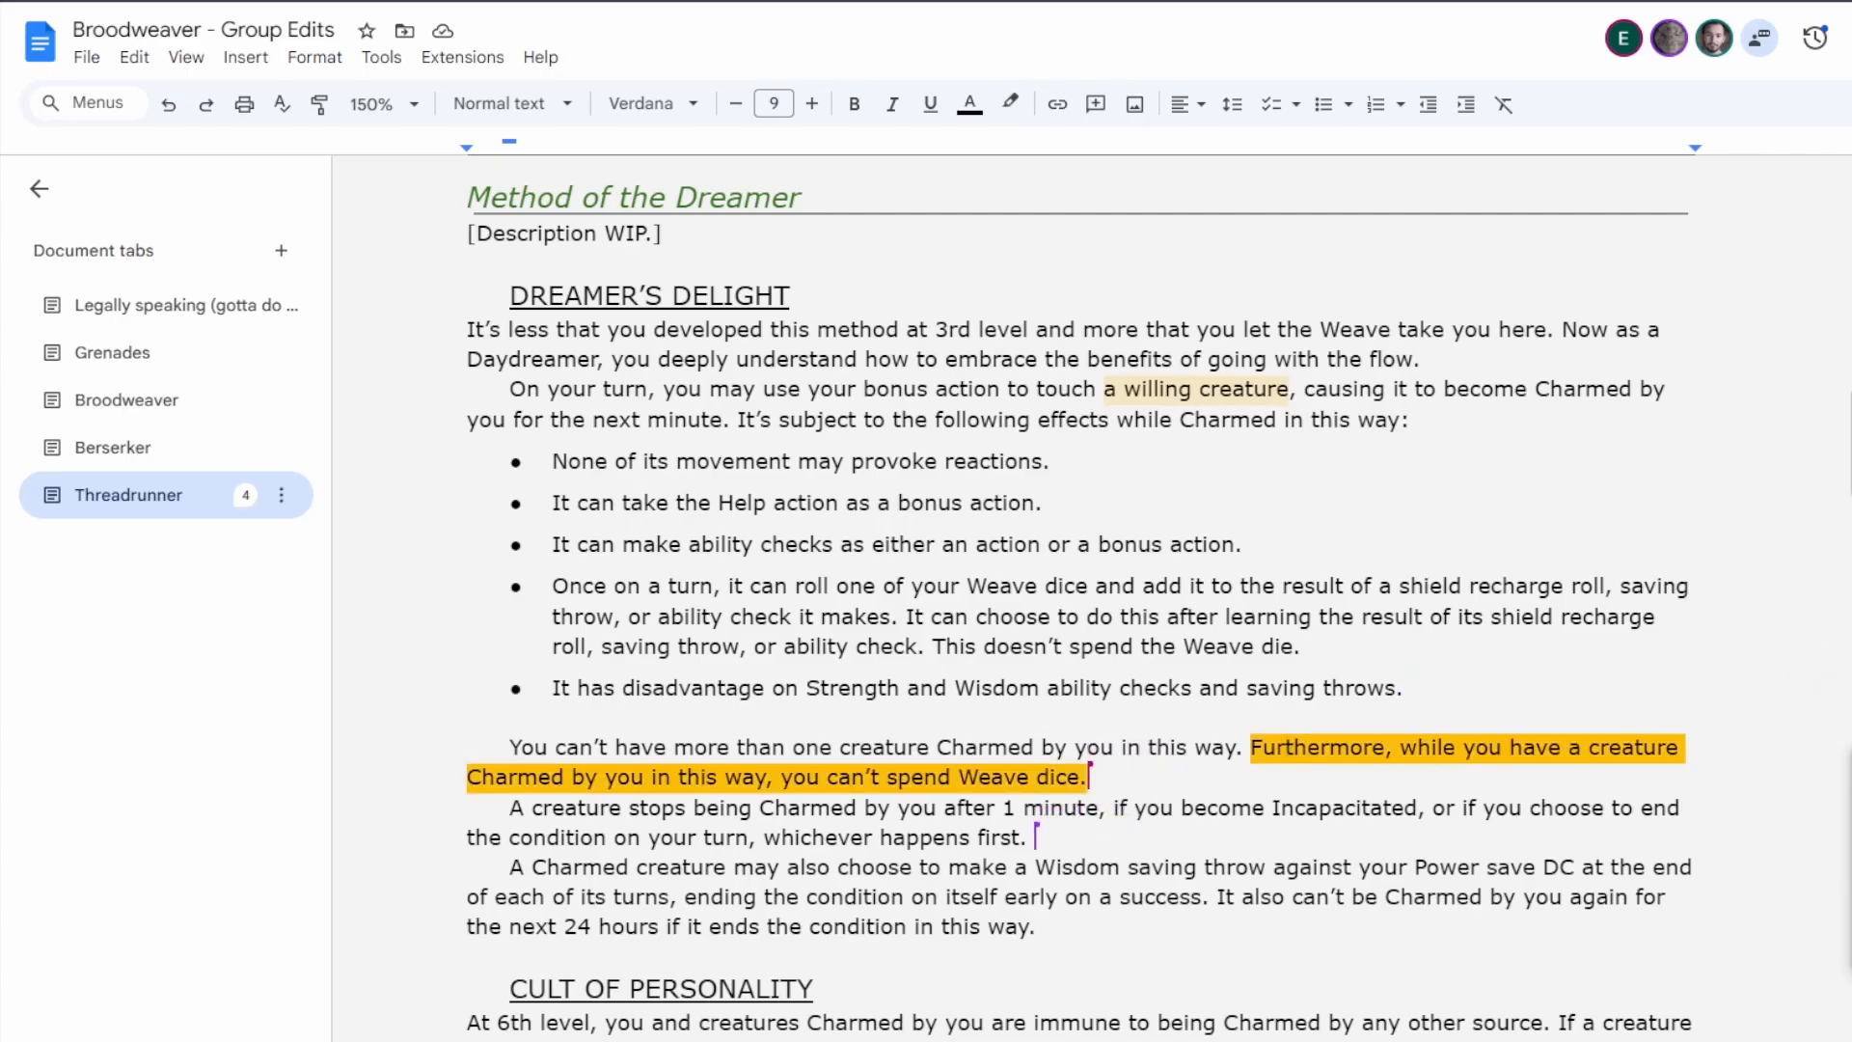
pyautogui.click(1850, 786)
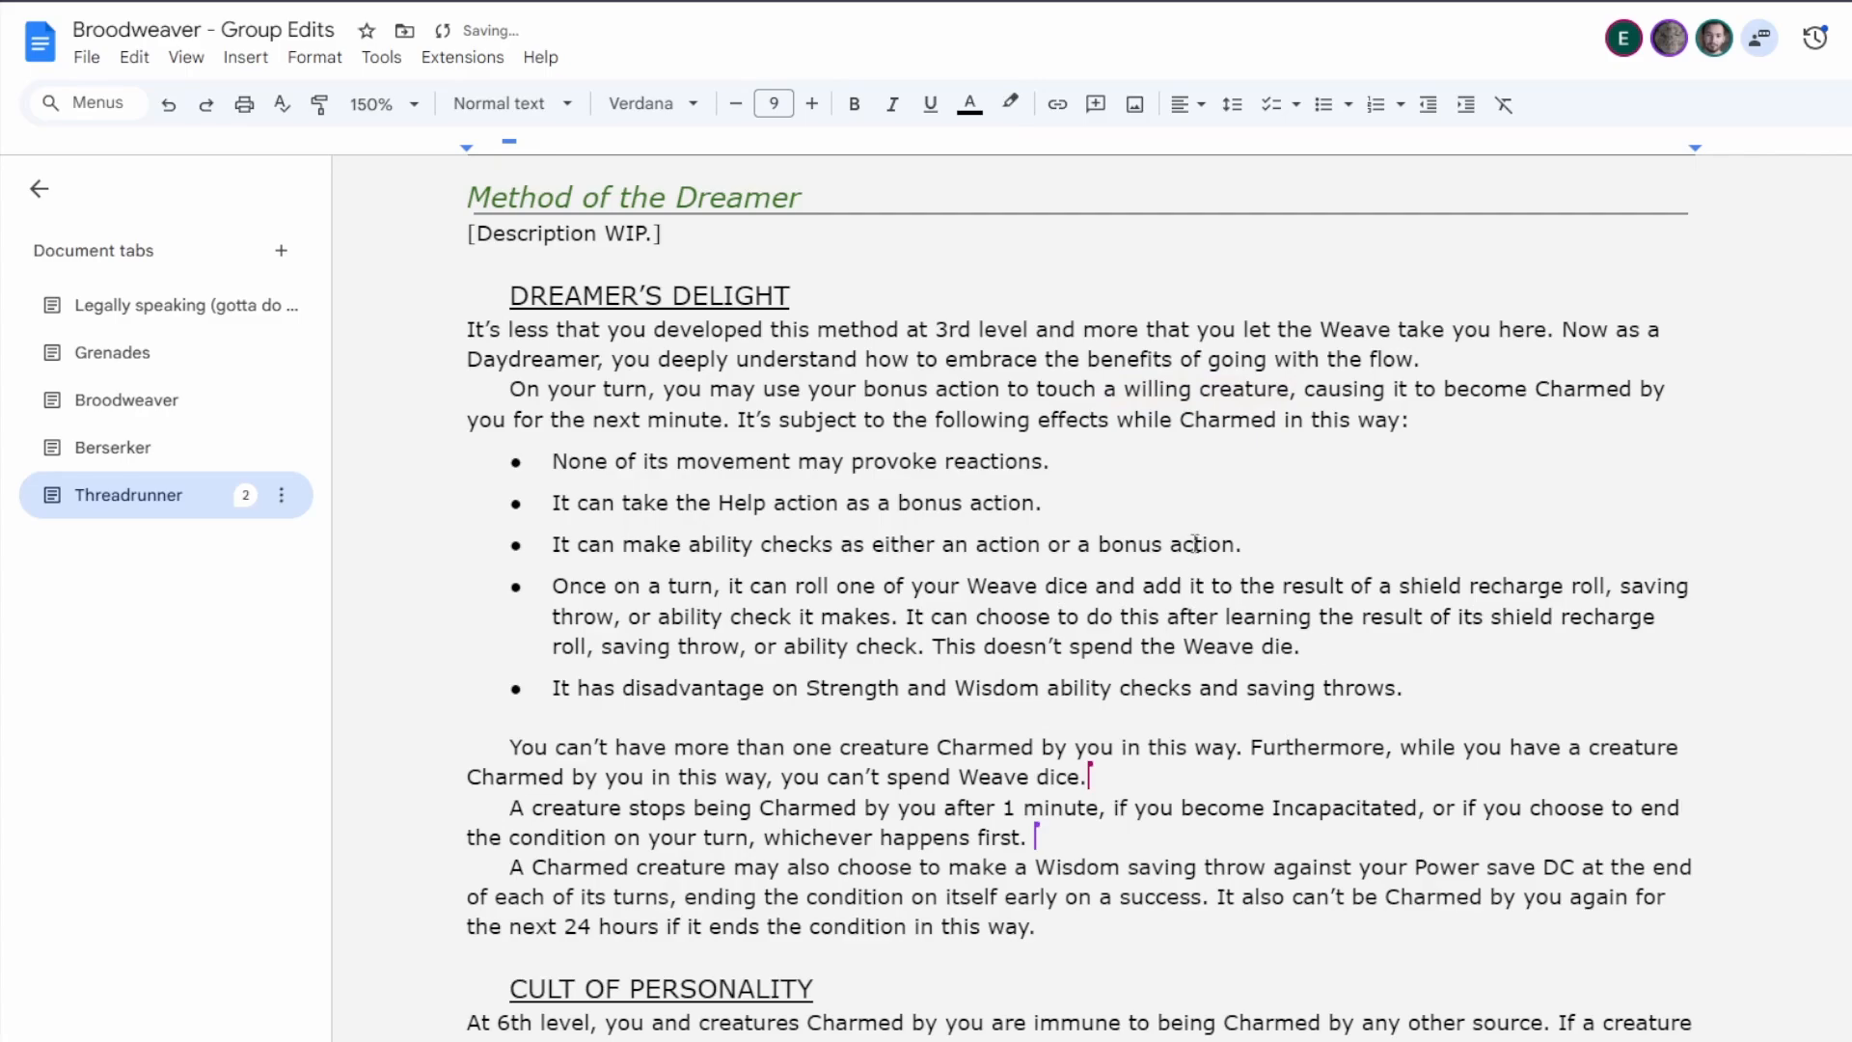
# In Dreamer's Delight, extend "a willing creature" to read "a willing creature other than yourself".
pyautogui.click(1290, 391)
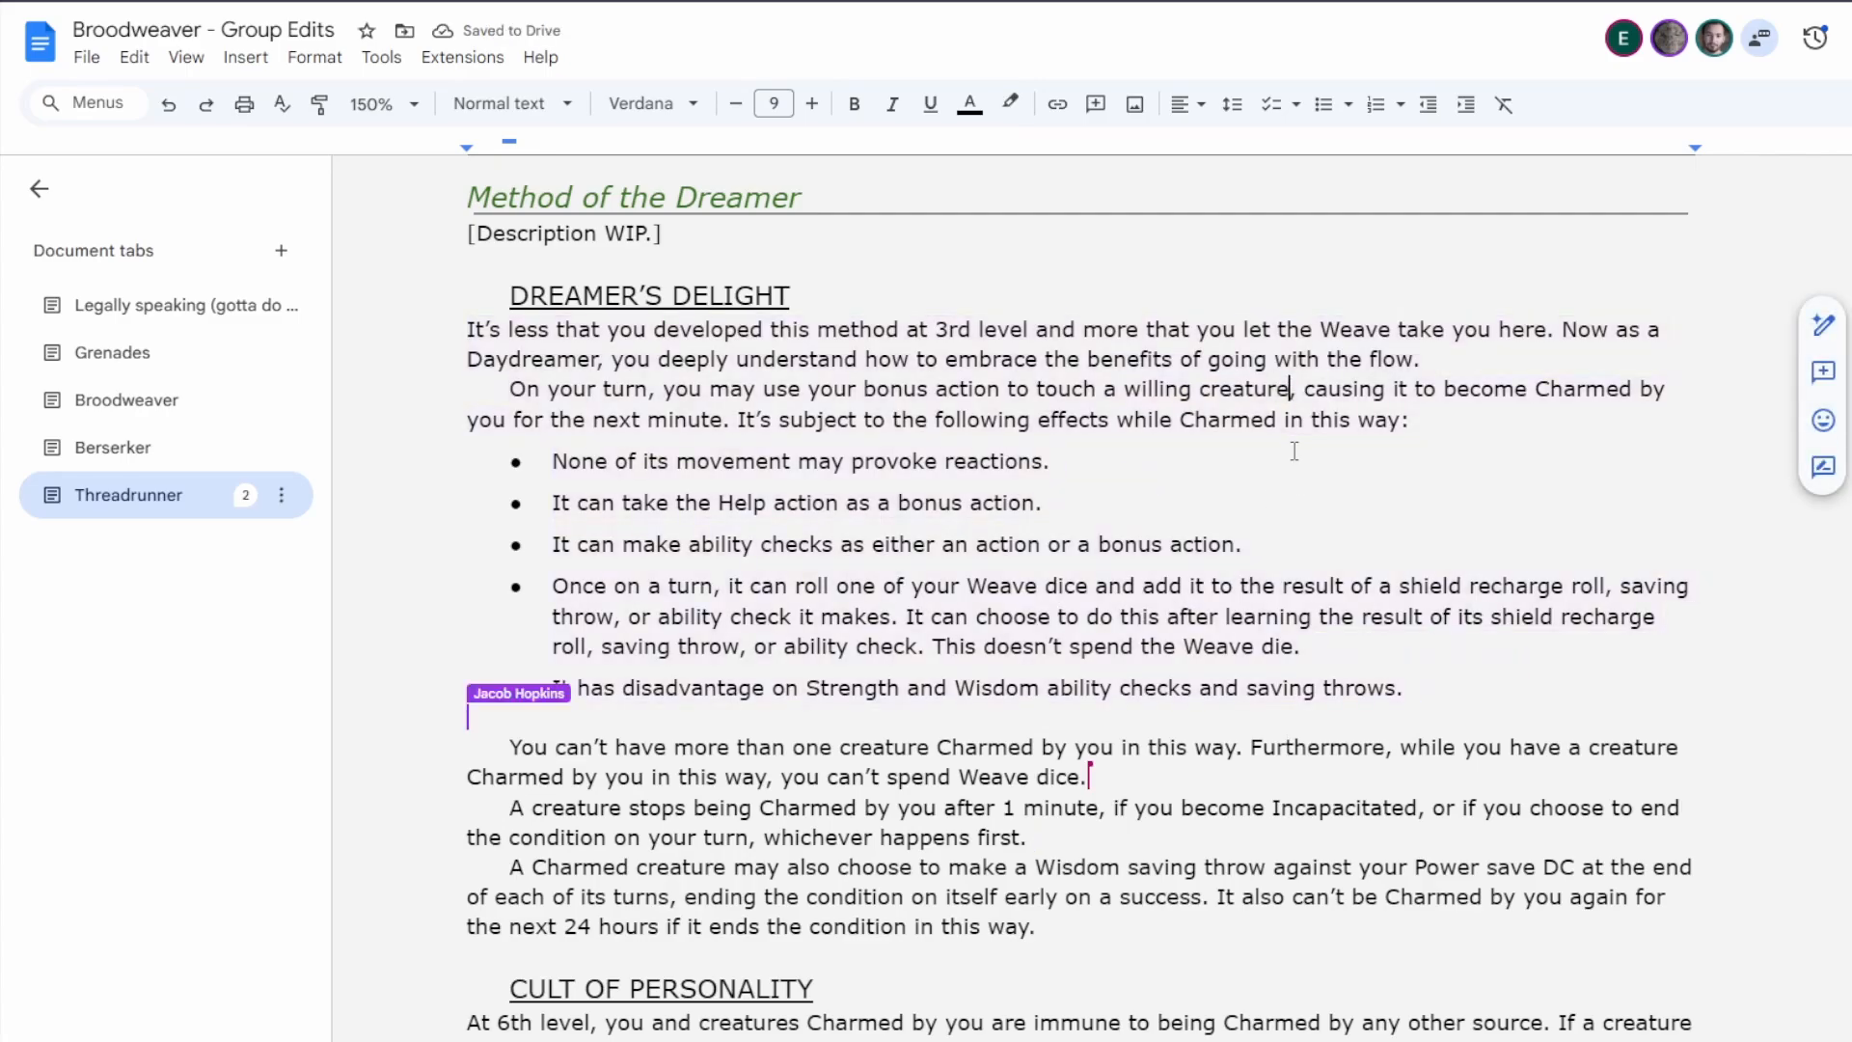
pyautogui.write('oher th')
pyautogui.write('an yourself')
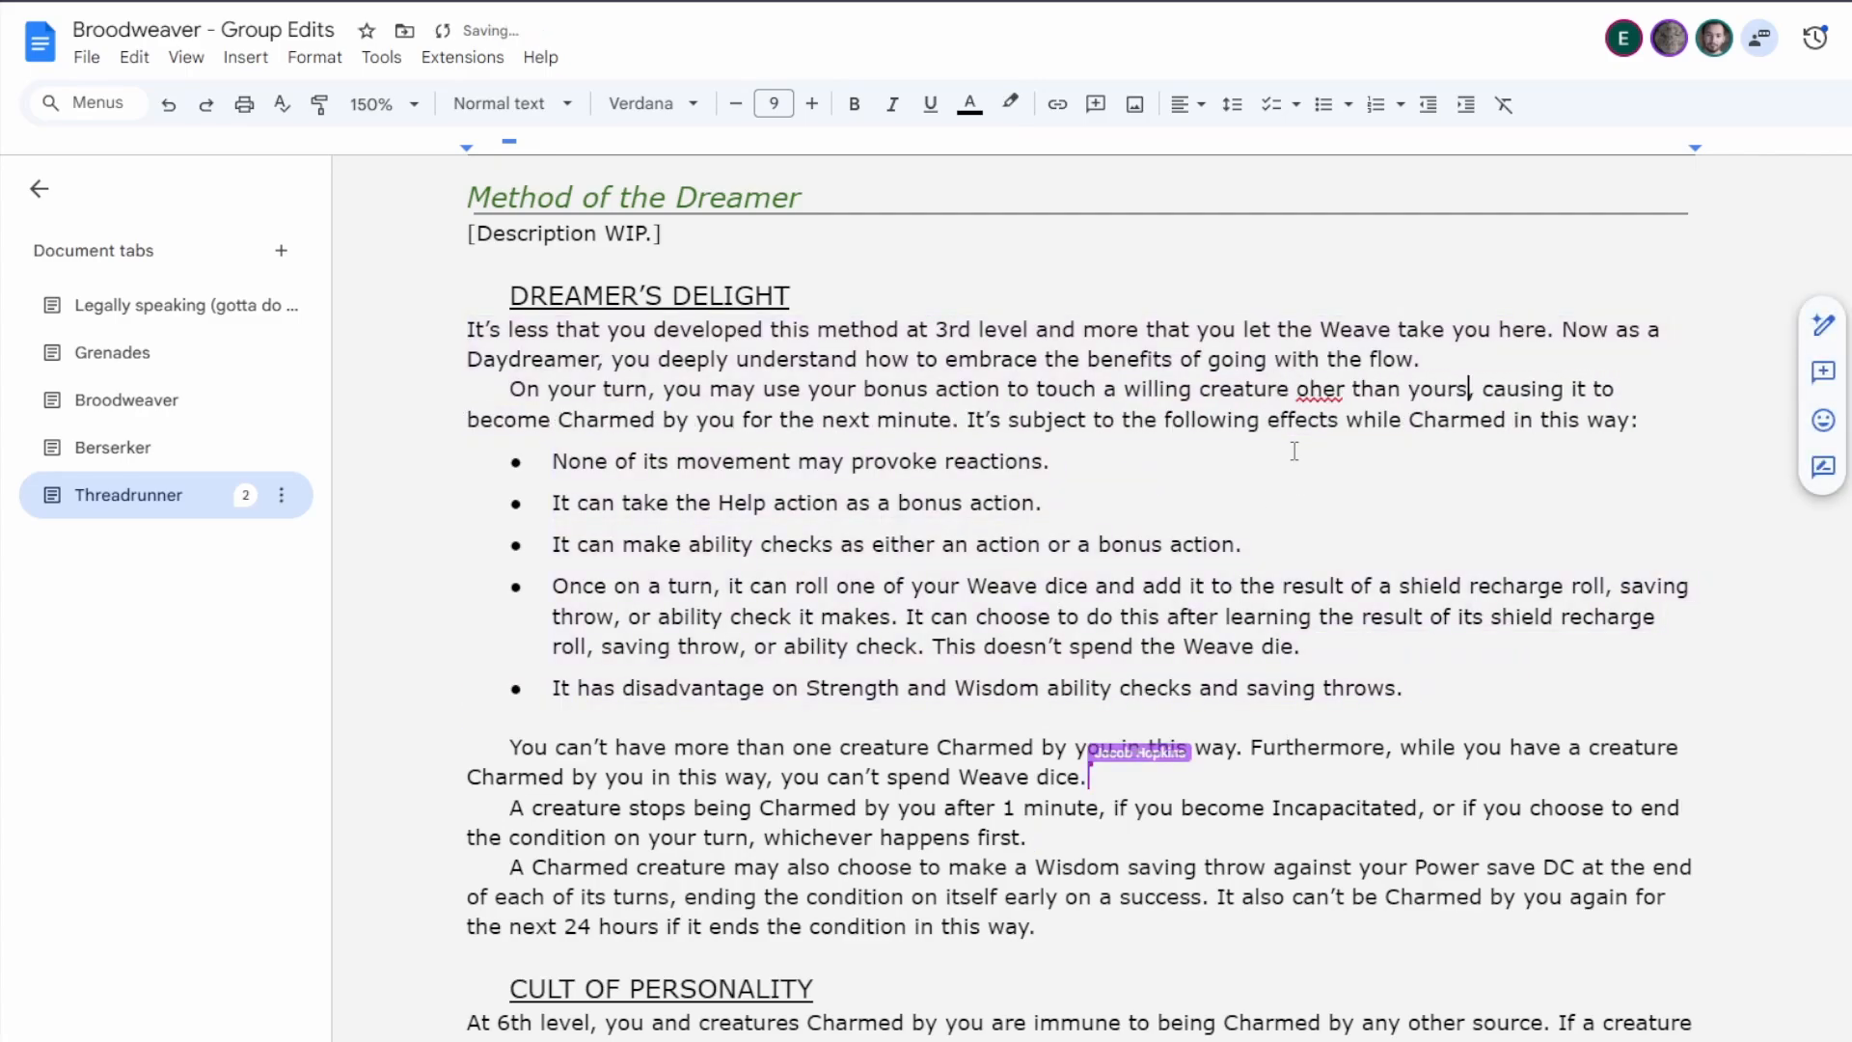
pyautogui.click(1321, 393)
pyautogui.click(1329, 358)
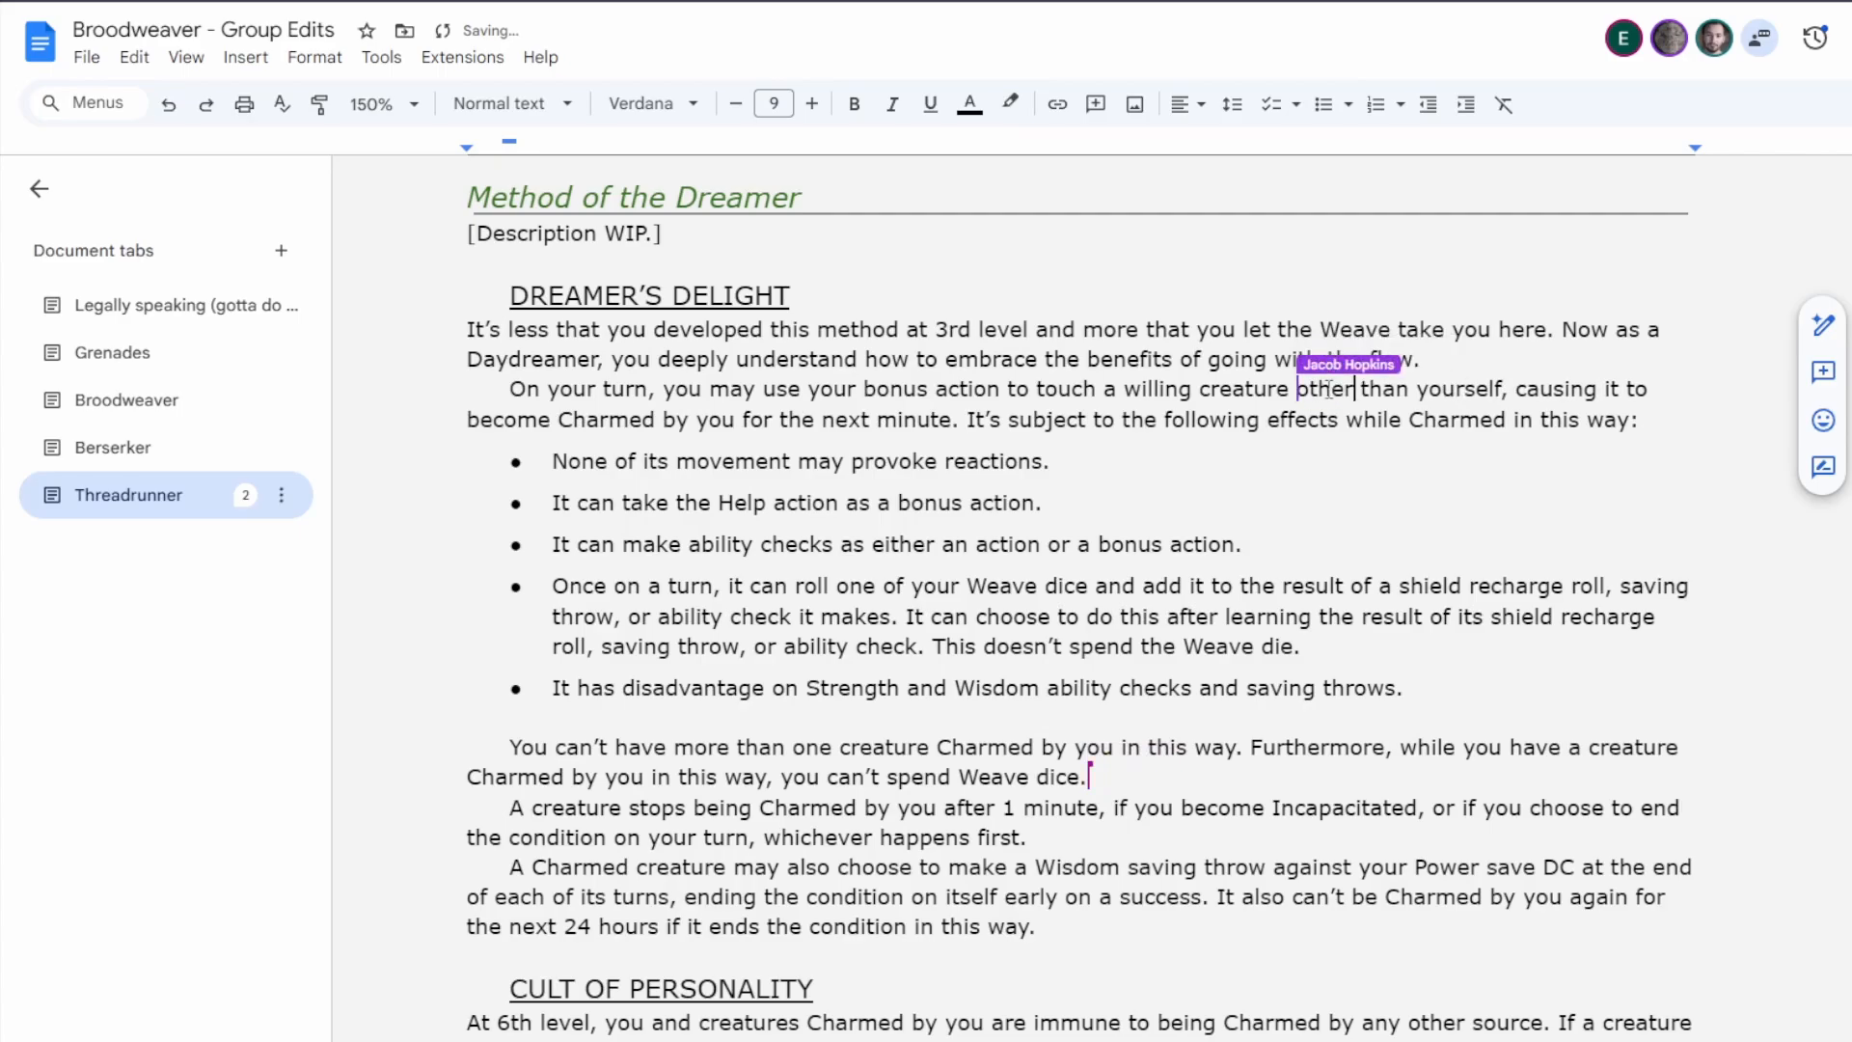
# Delete the Dreamer's Delight sentence "Furthermore, while you have a creature Charmed by you in this way, you can't spend Weave dice.".
pyautogui.click(1131, 774)
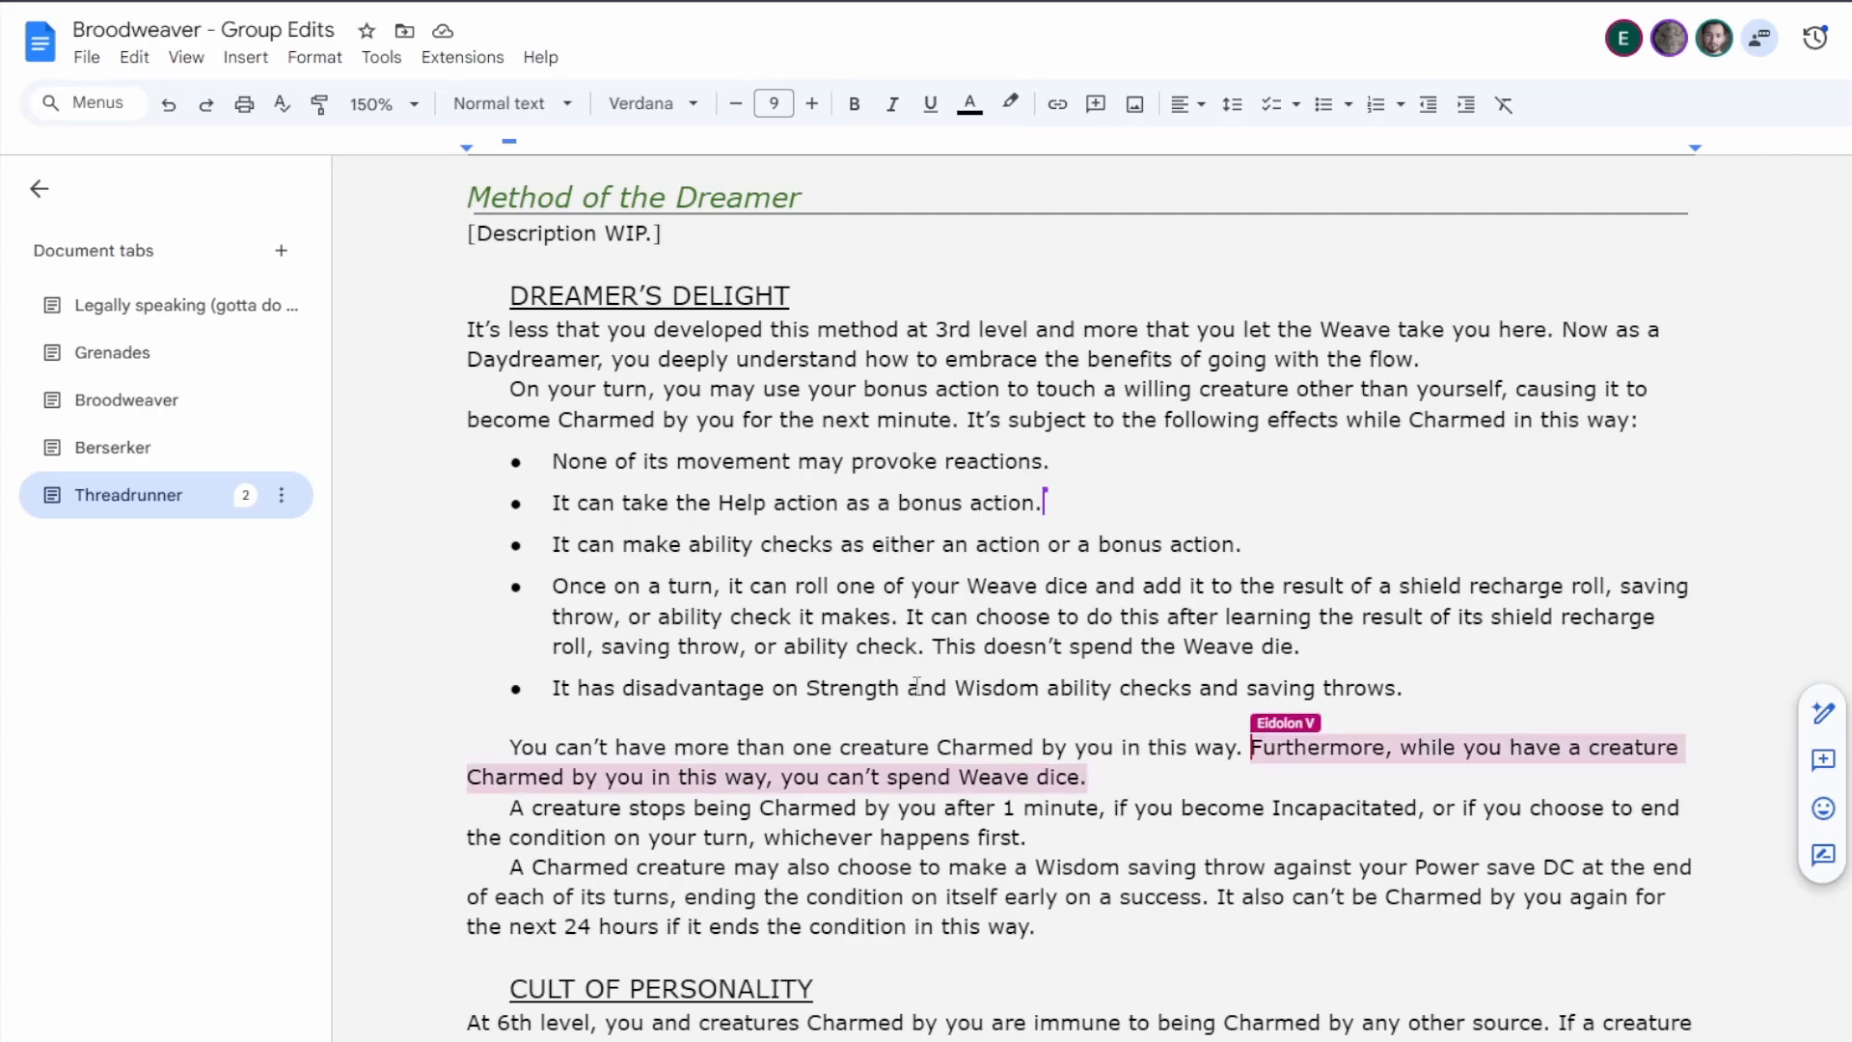
pyautogui.moveTo(541, 688); pyautogui.dragTo(1391, 697)
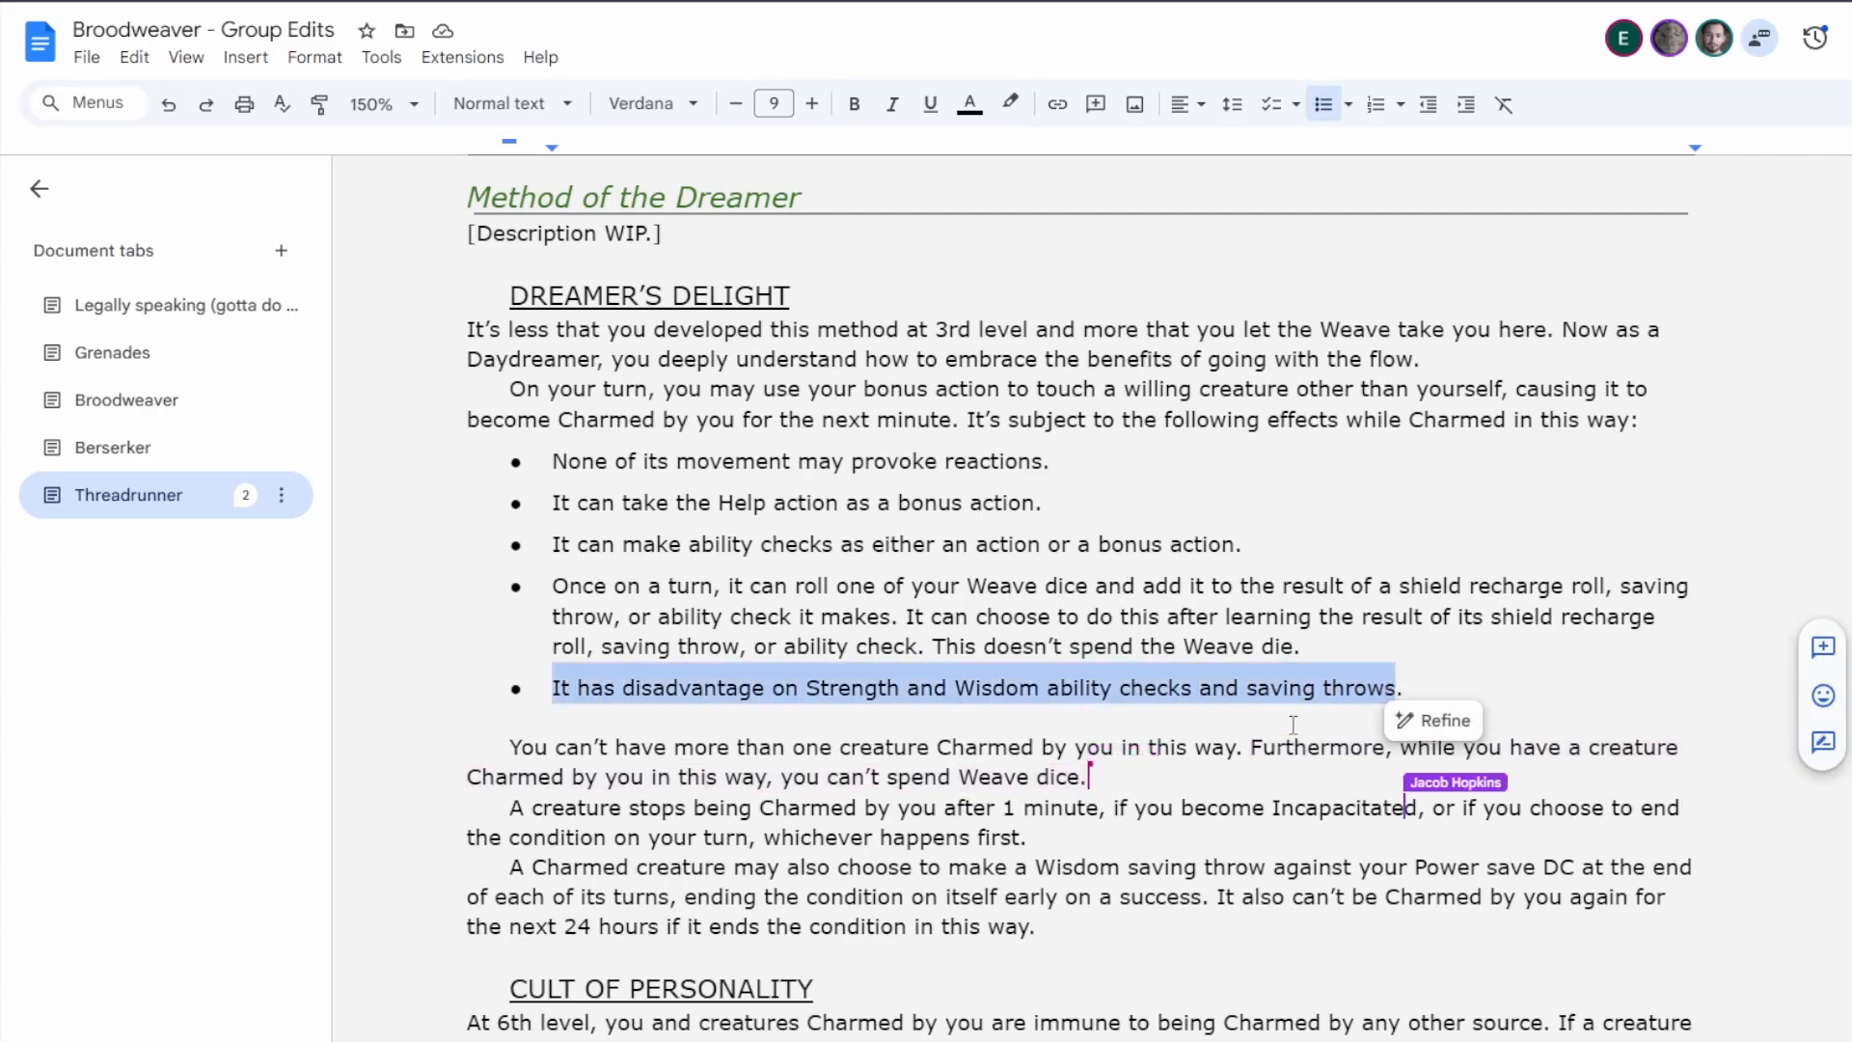
pyautogui.click(1160, 777)
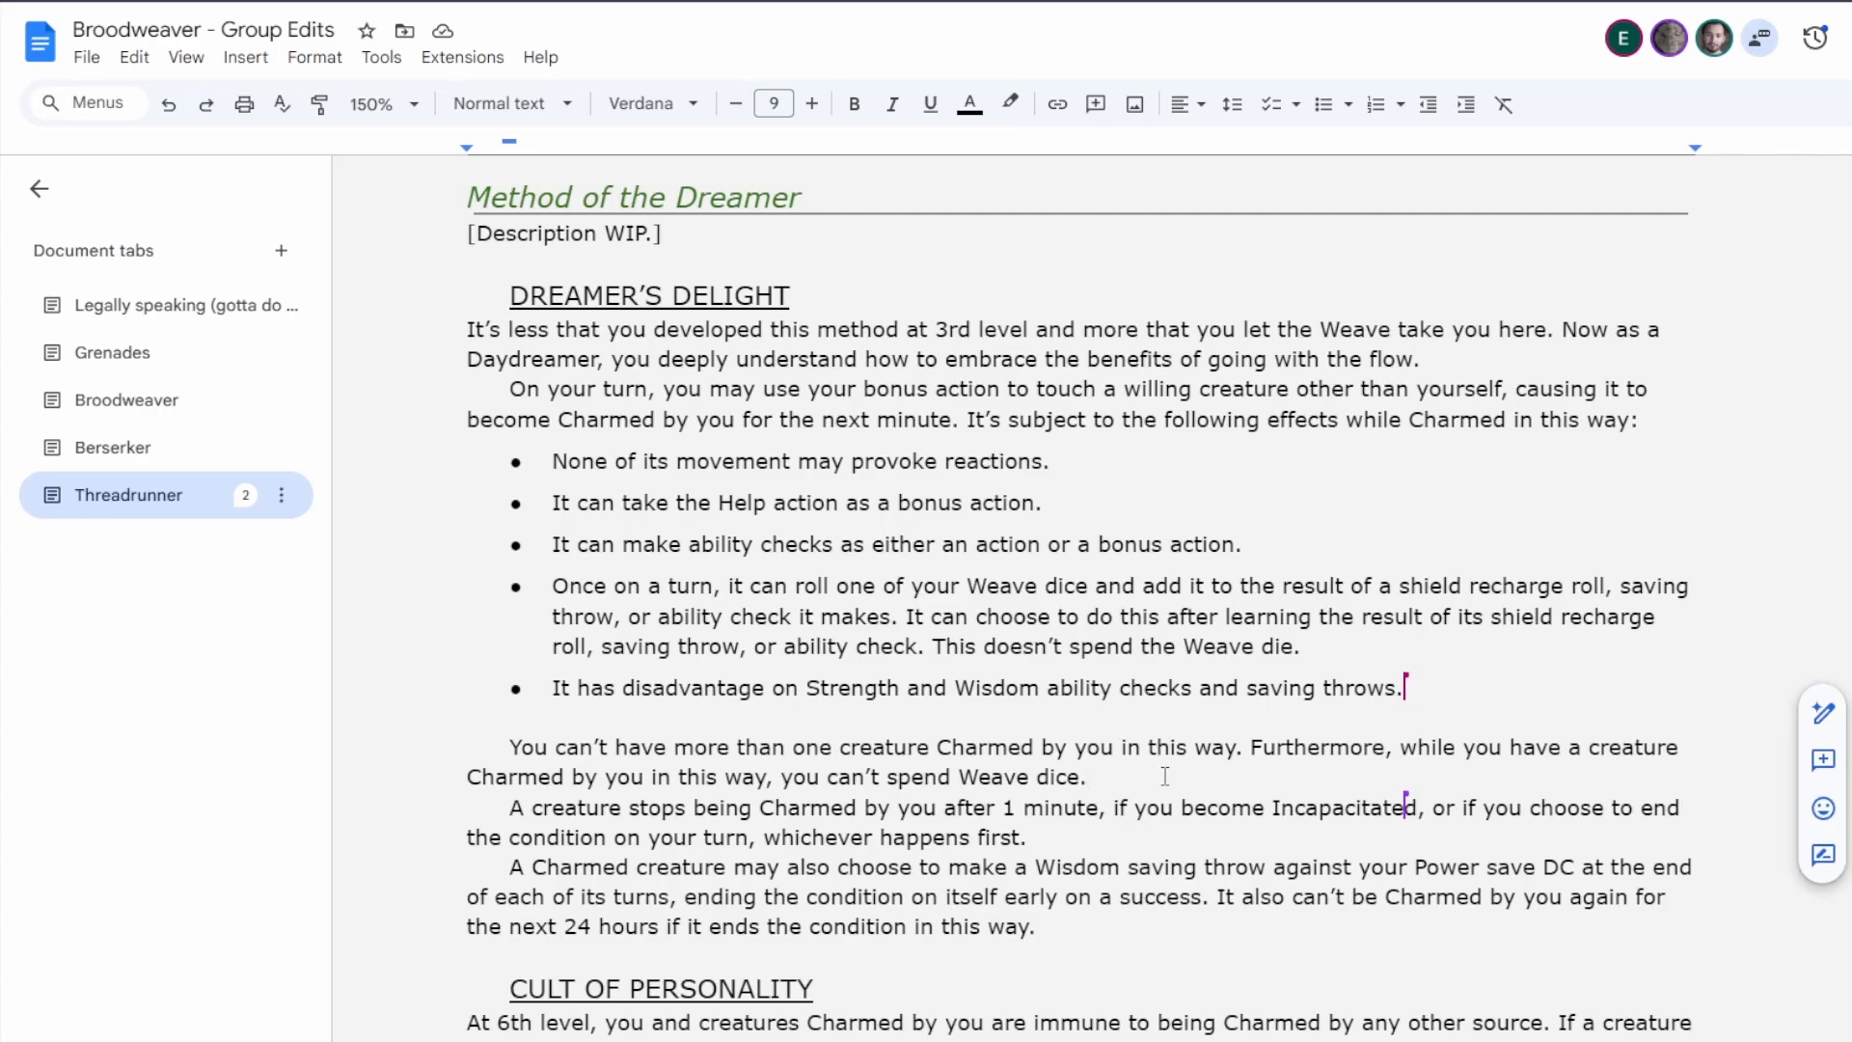
pyautogui.moveTo(1100, 779); pyautogui.dragTo(1253, 751)
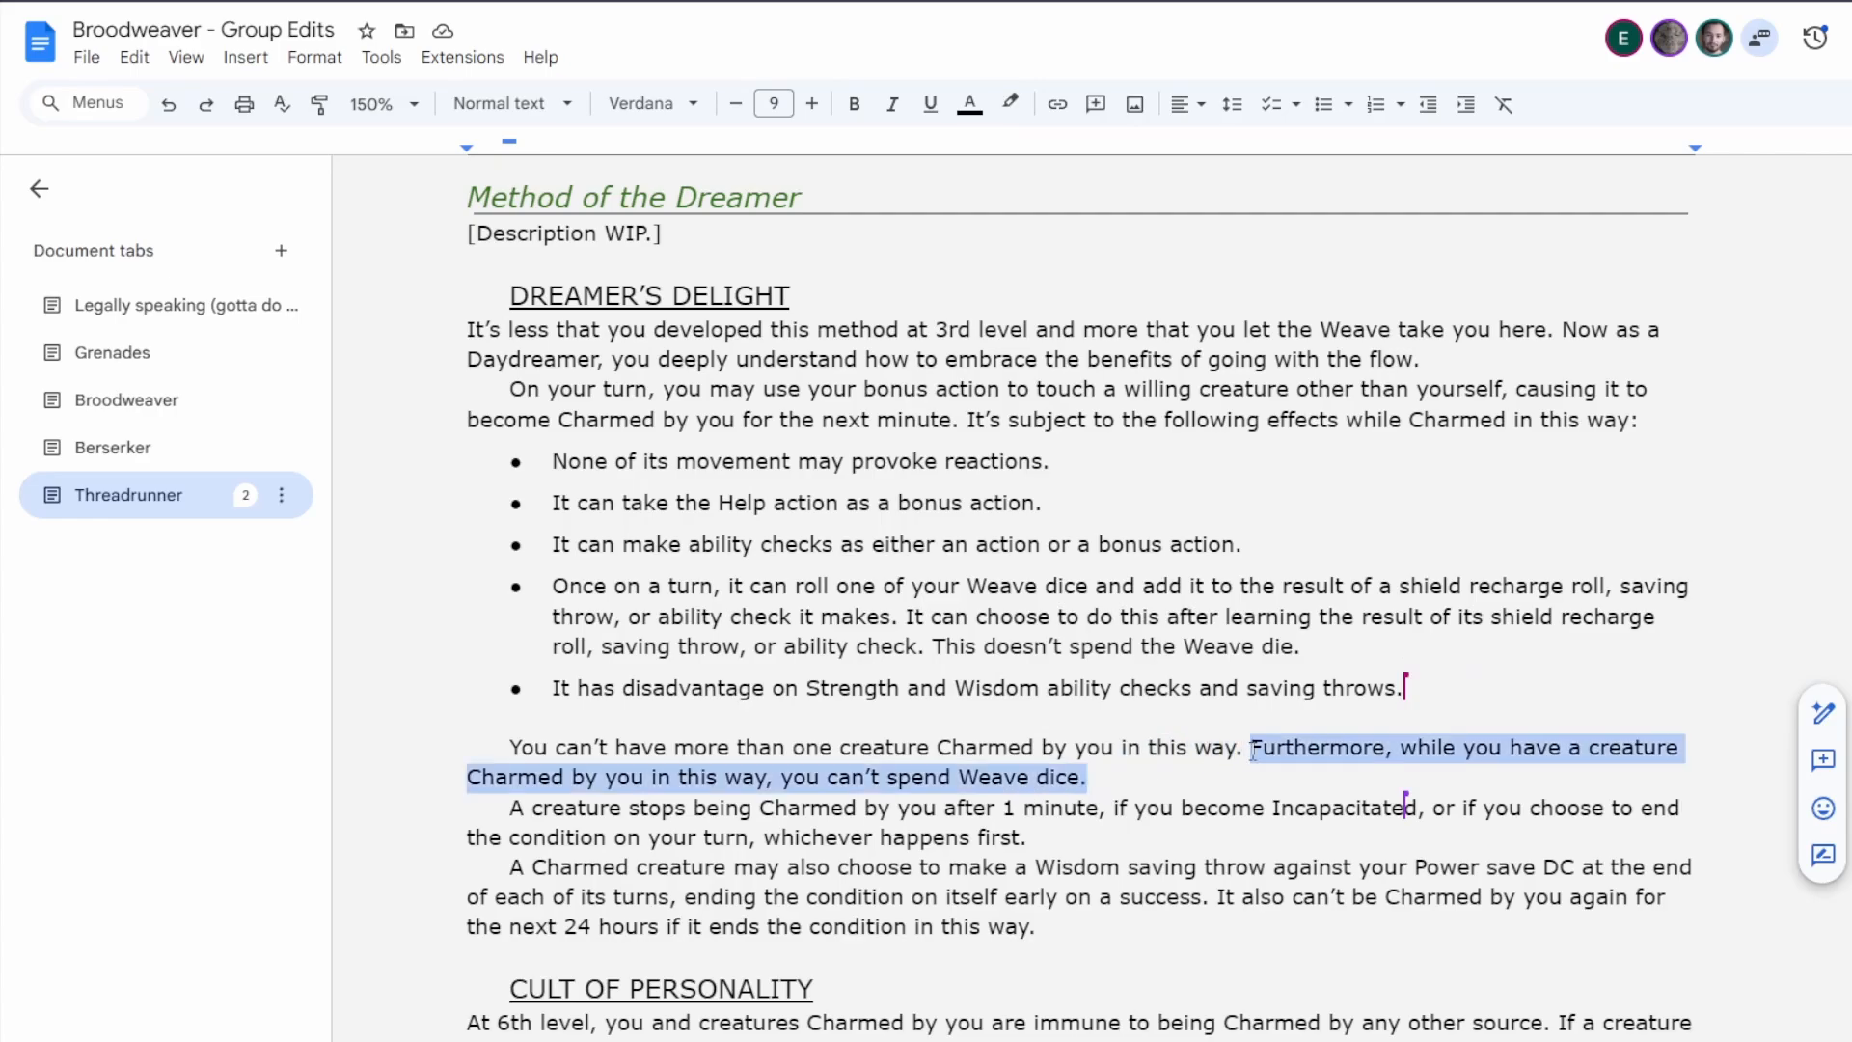
pyautogui.press('BackSpace')
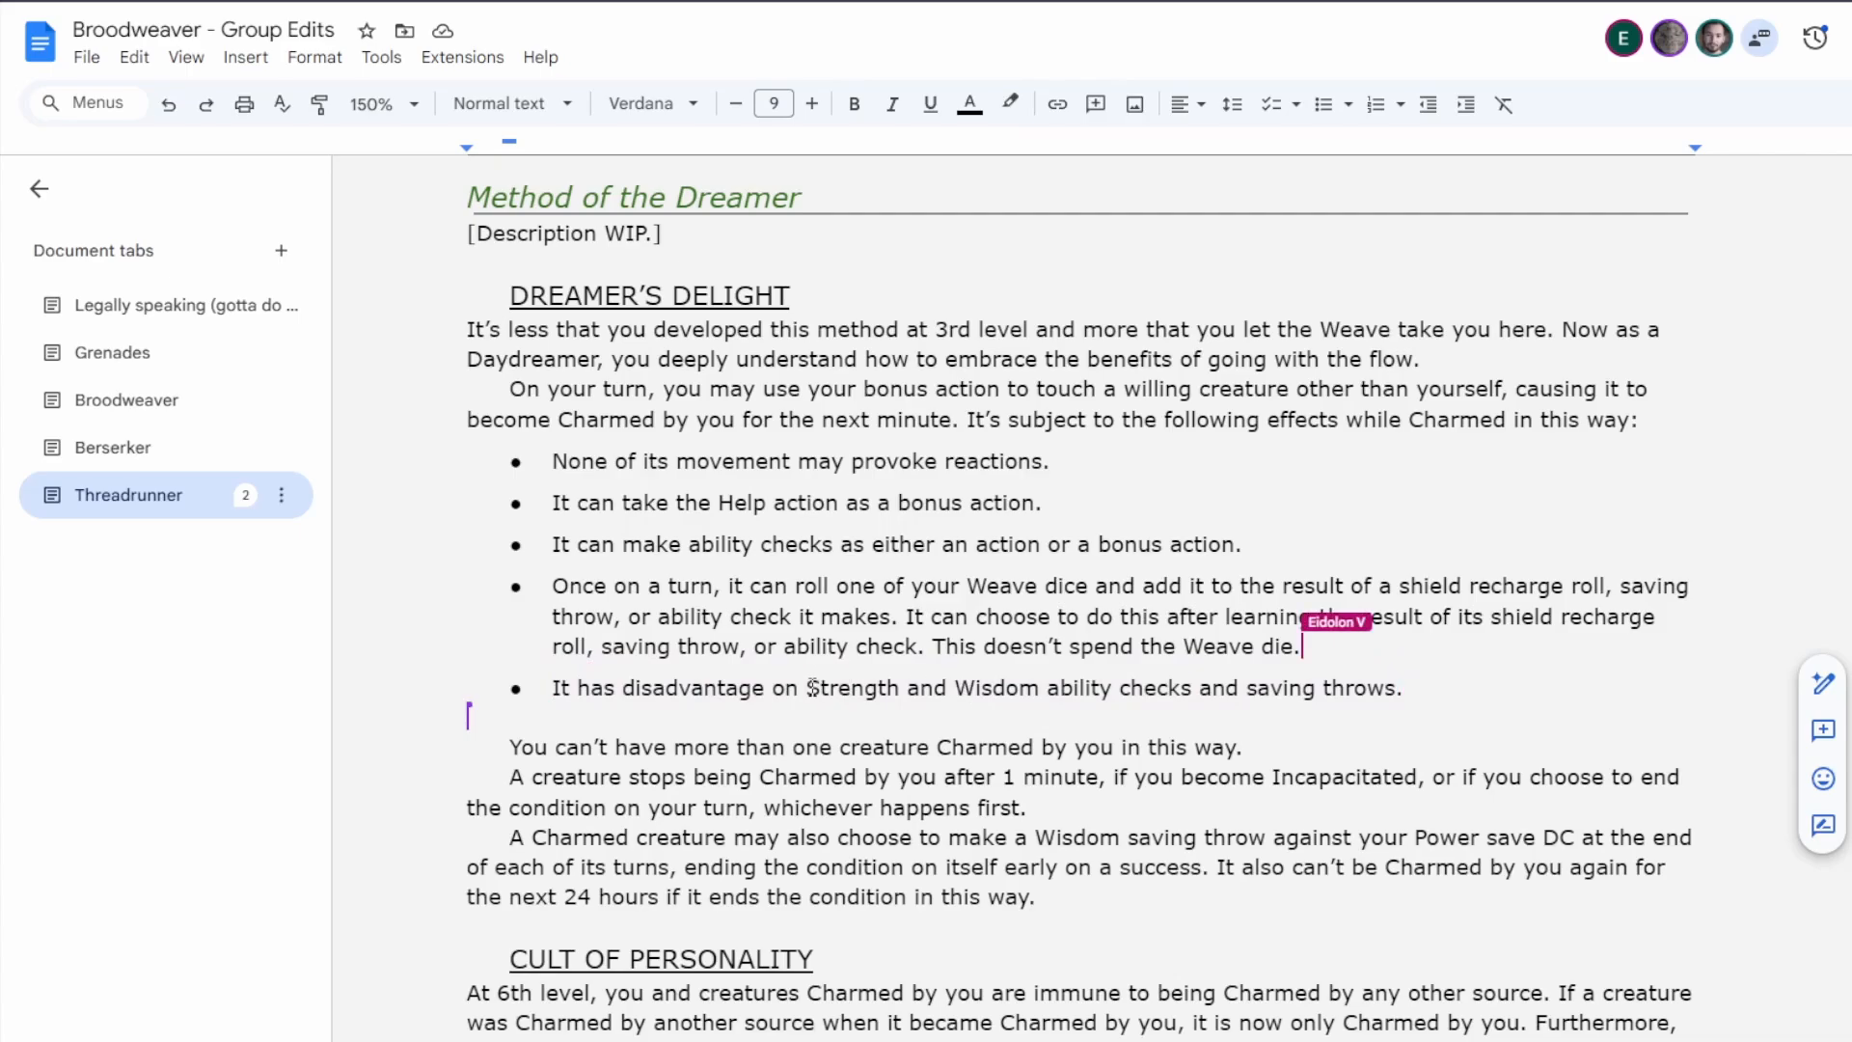
# Review the Strength and Wisdom disadvantage bullet in Dreamer's Delight and the Method of the Daredevil's Highly Skilled wording.
pyautogui.moveTo(807, 688); pyautogui.dragTo(907, 688)
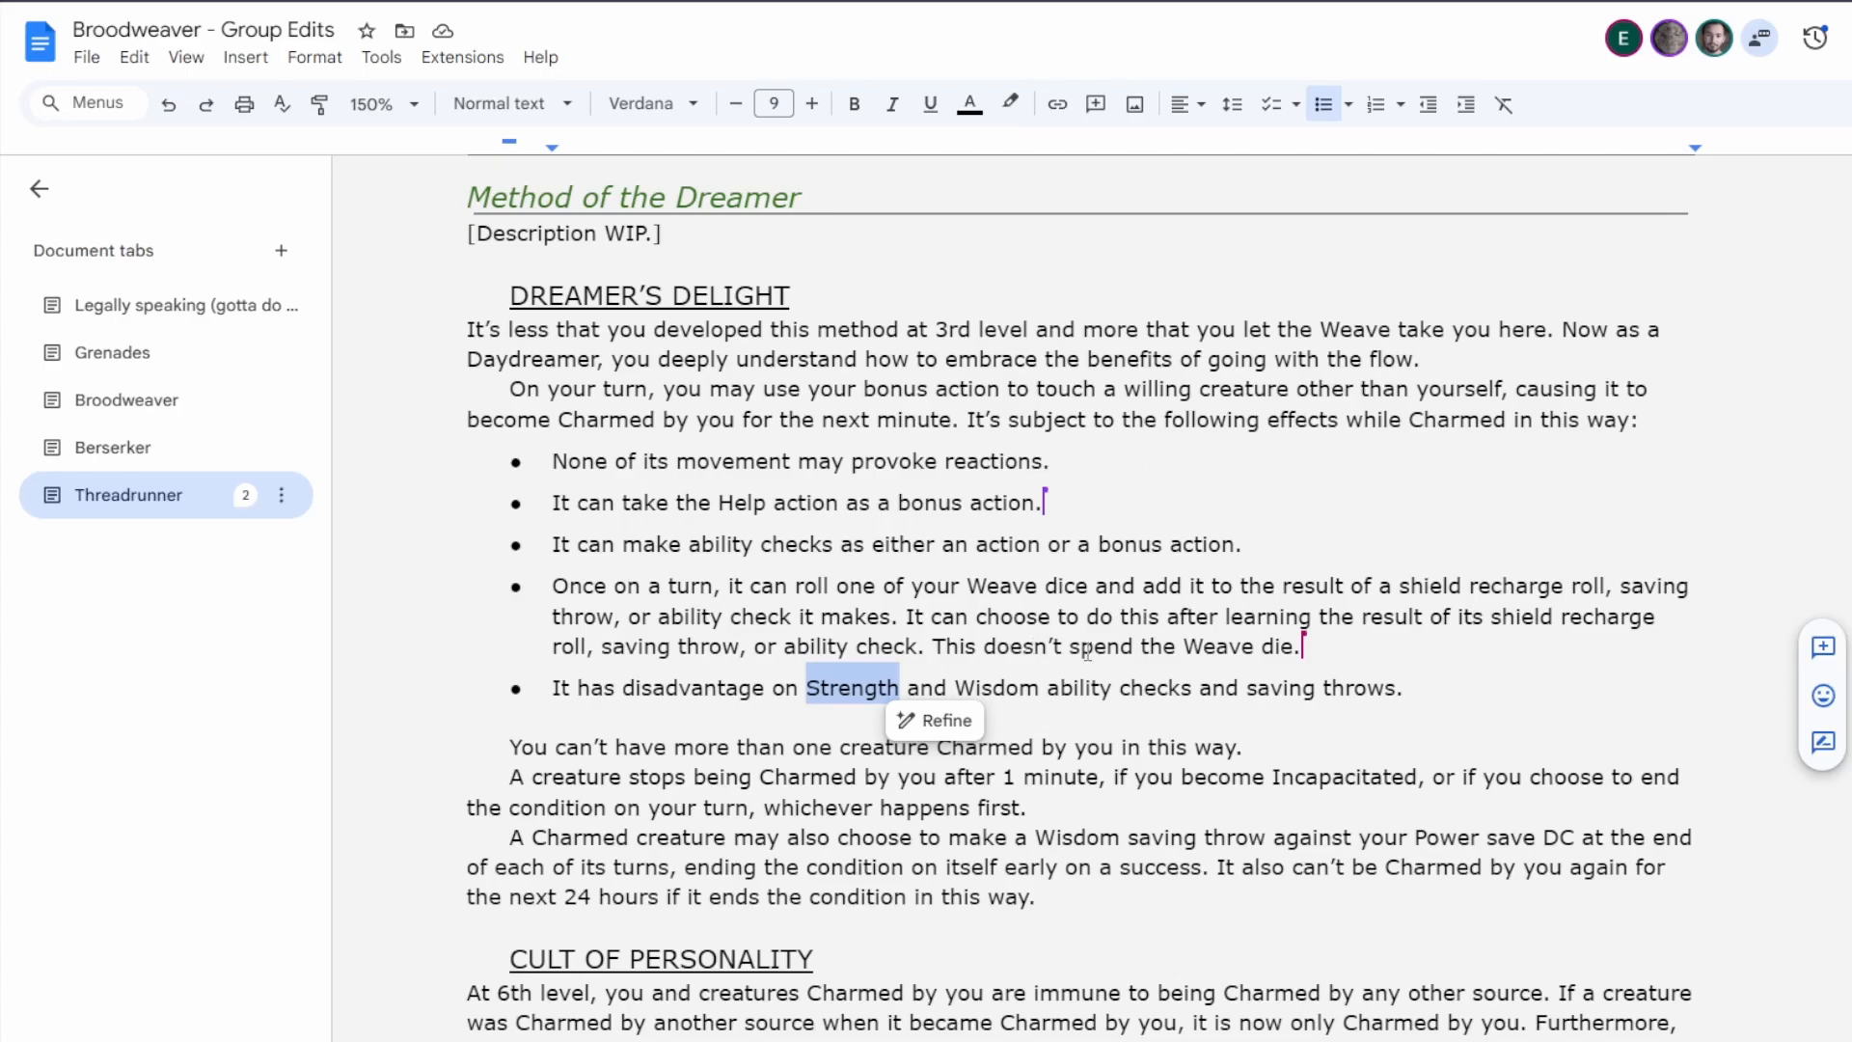
pyautogui.press('End')
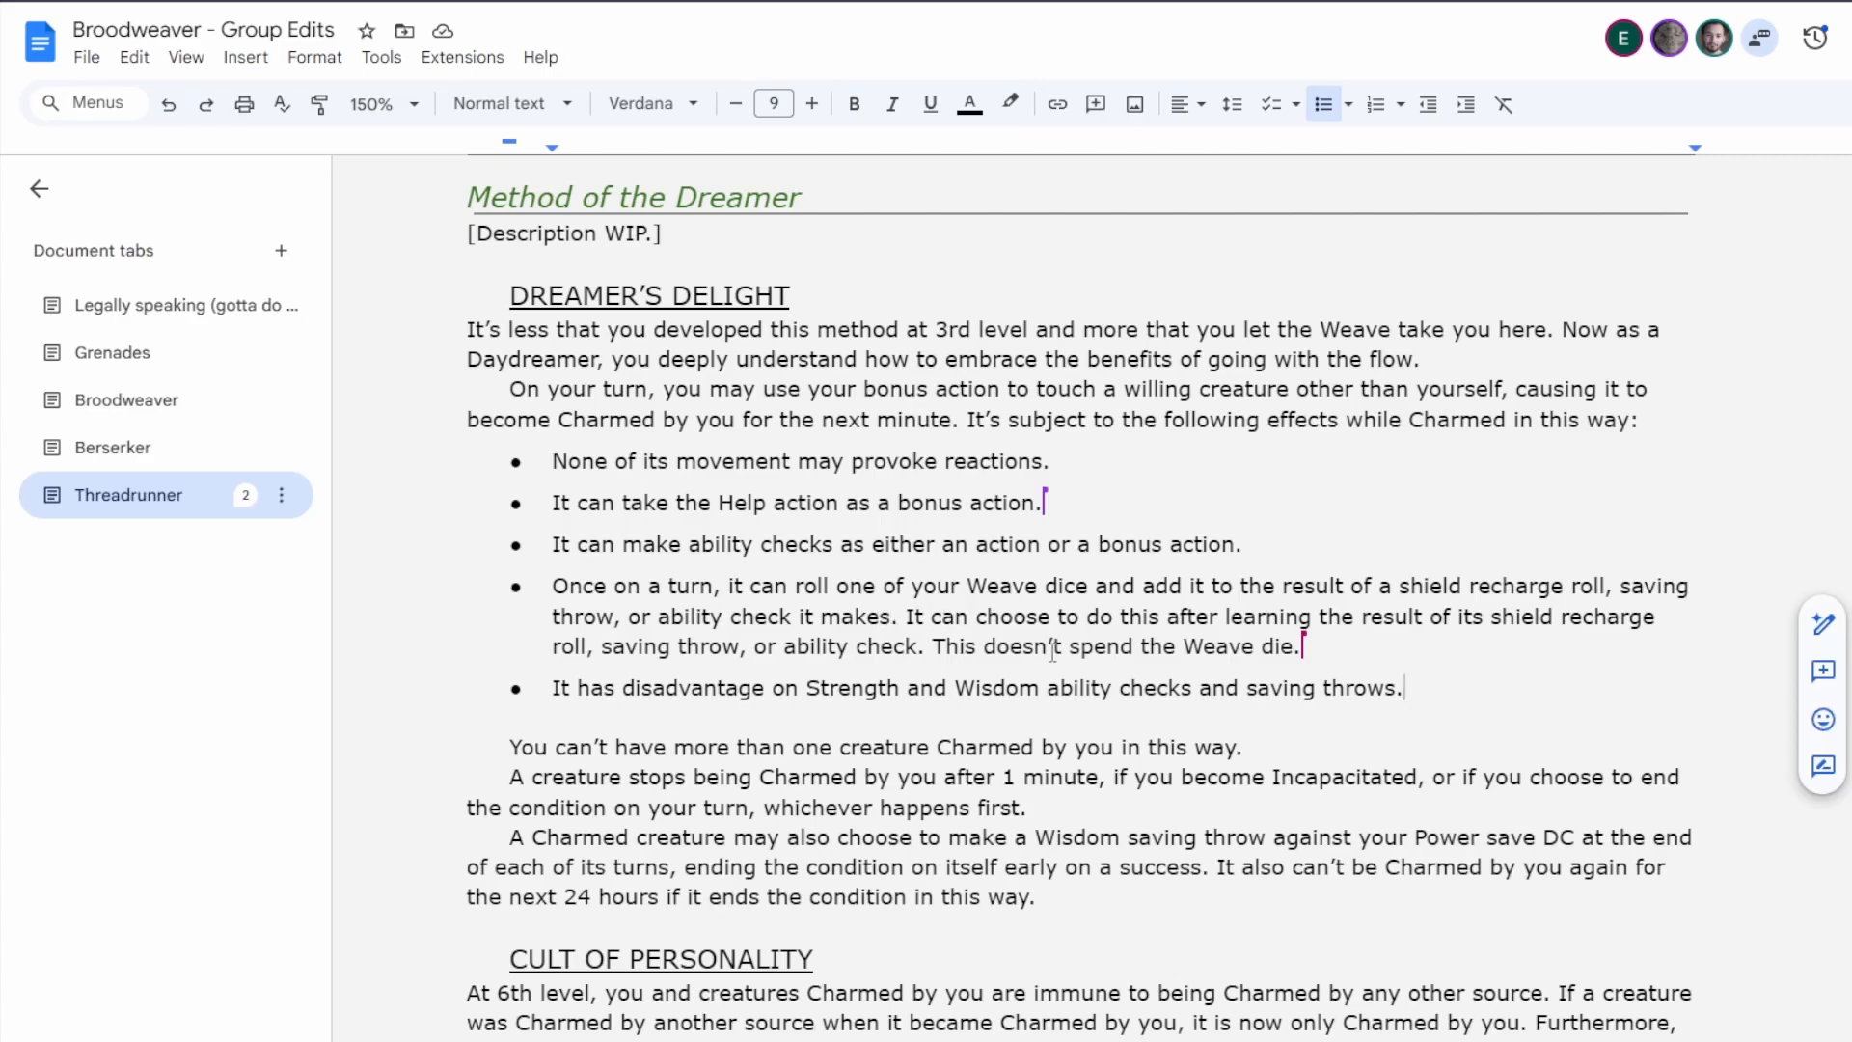
pyautogui.scroll(-10, 1046, 655)
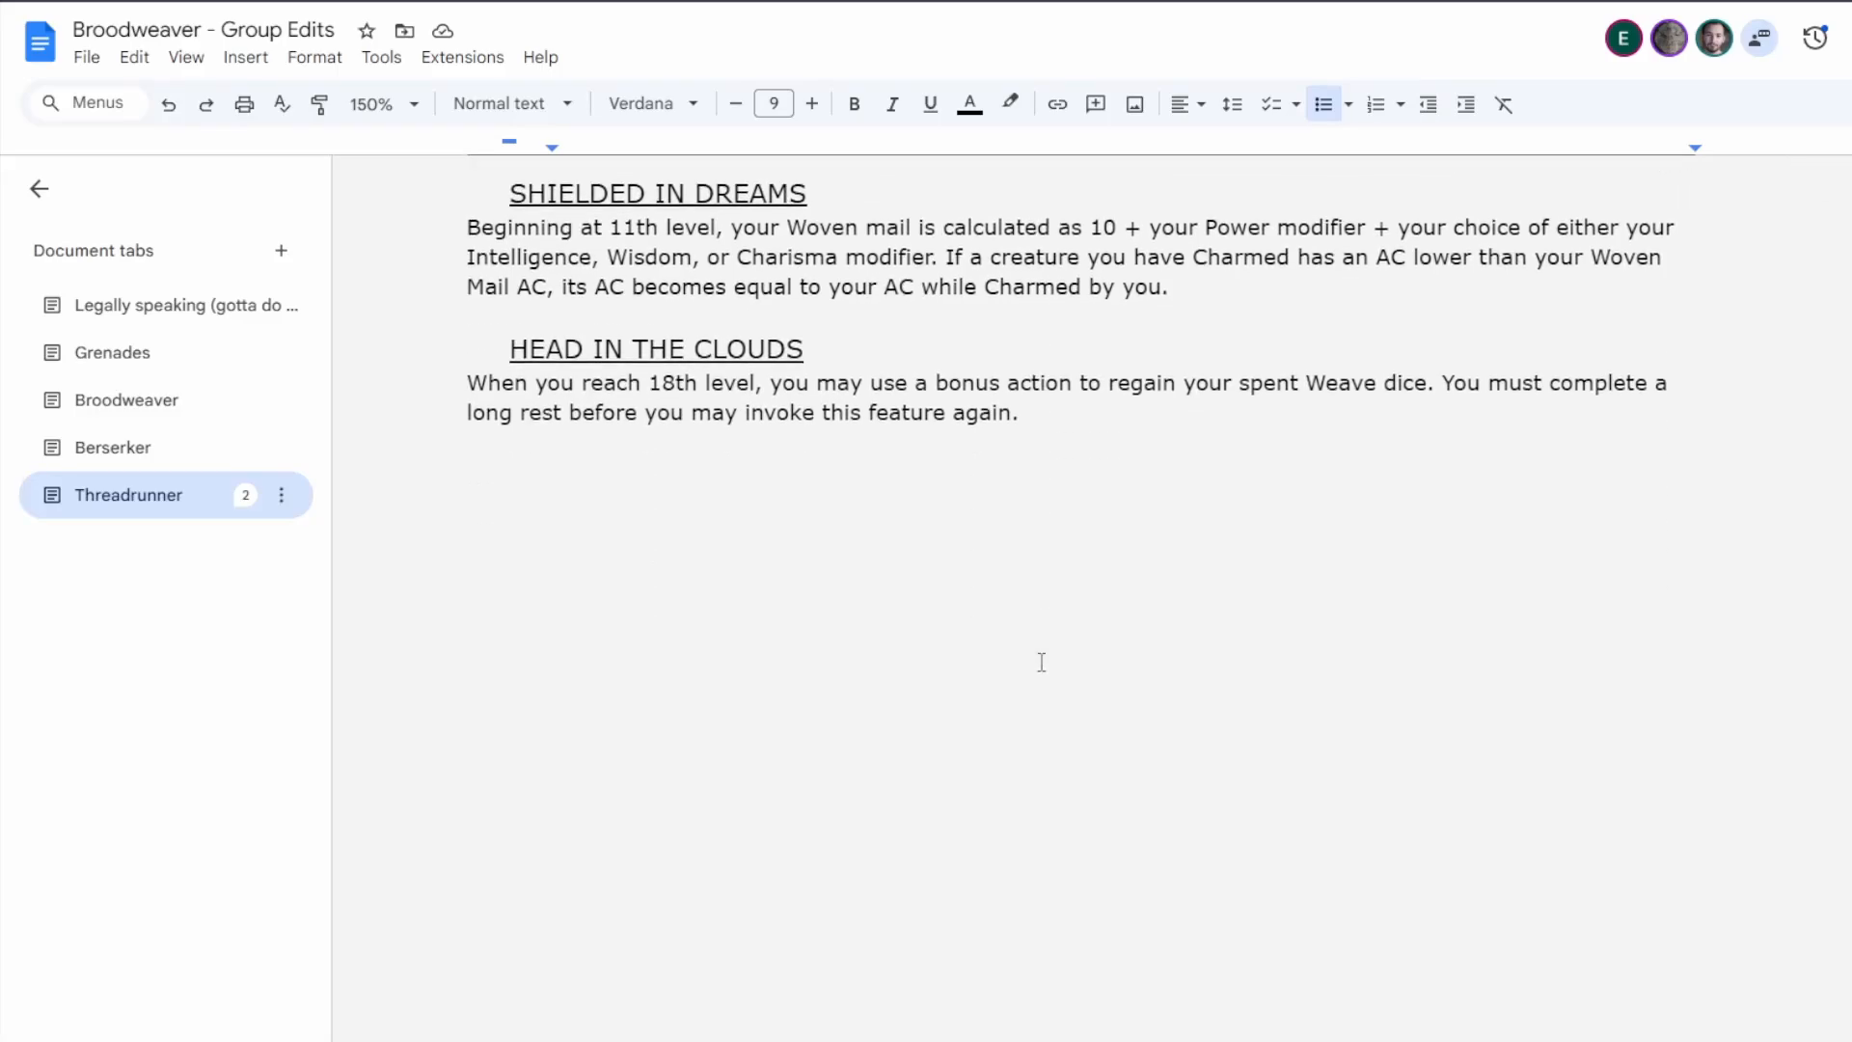
pyautogui.scroll(15, 1042, 662)
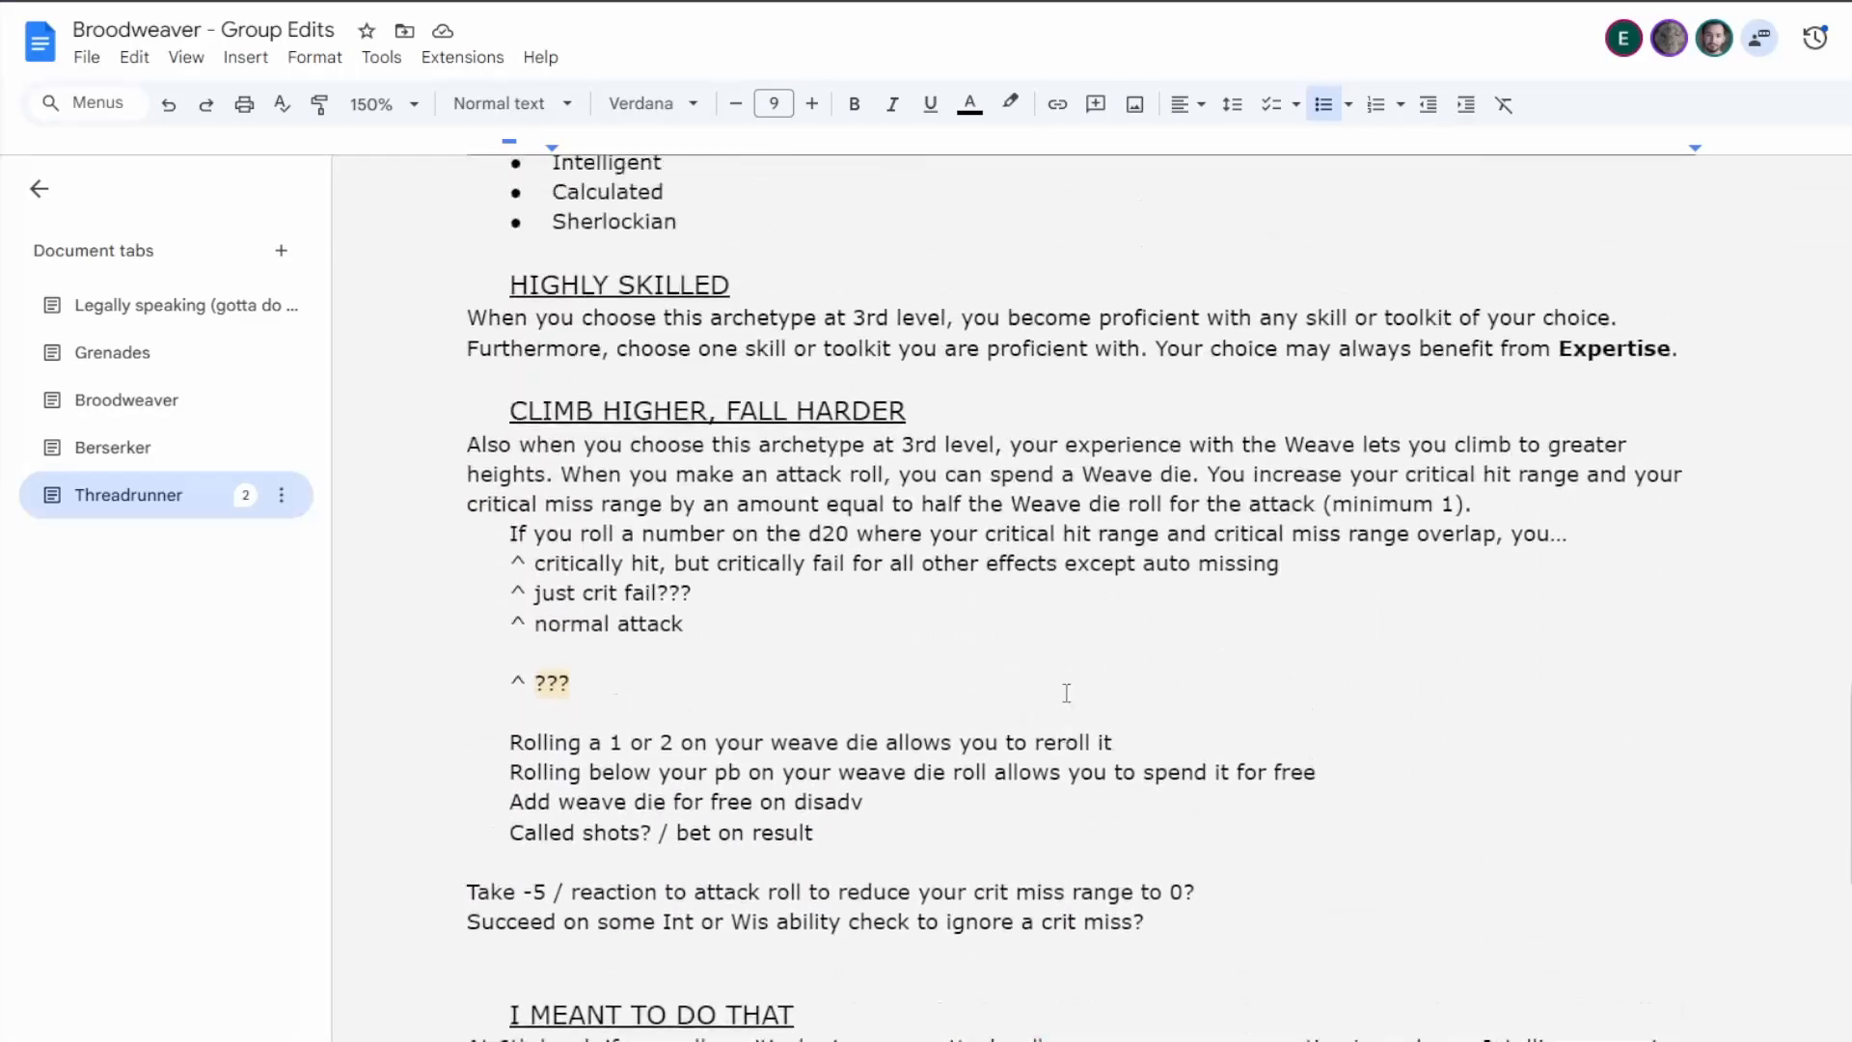
pyautogui.scroll(7, 1061, 699)
pyautogui.scroll(-4, 1053, 711)
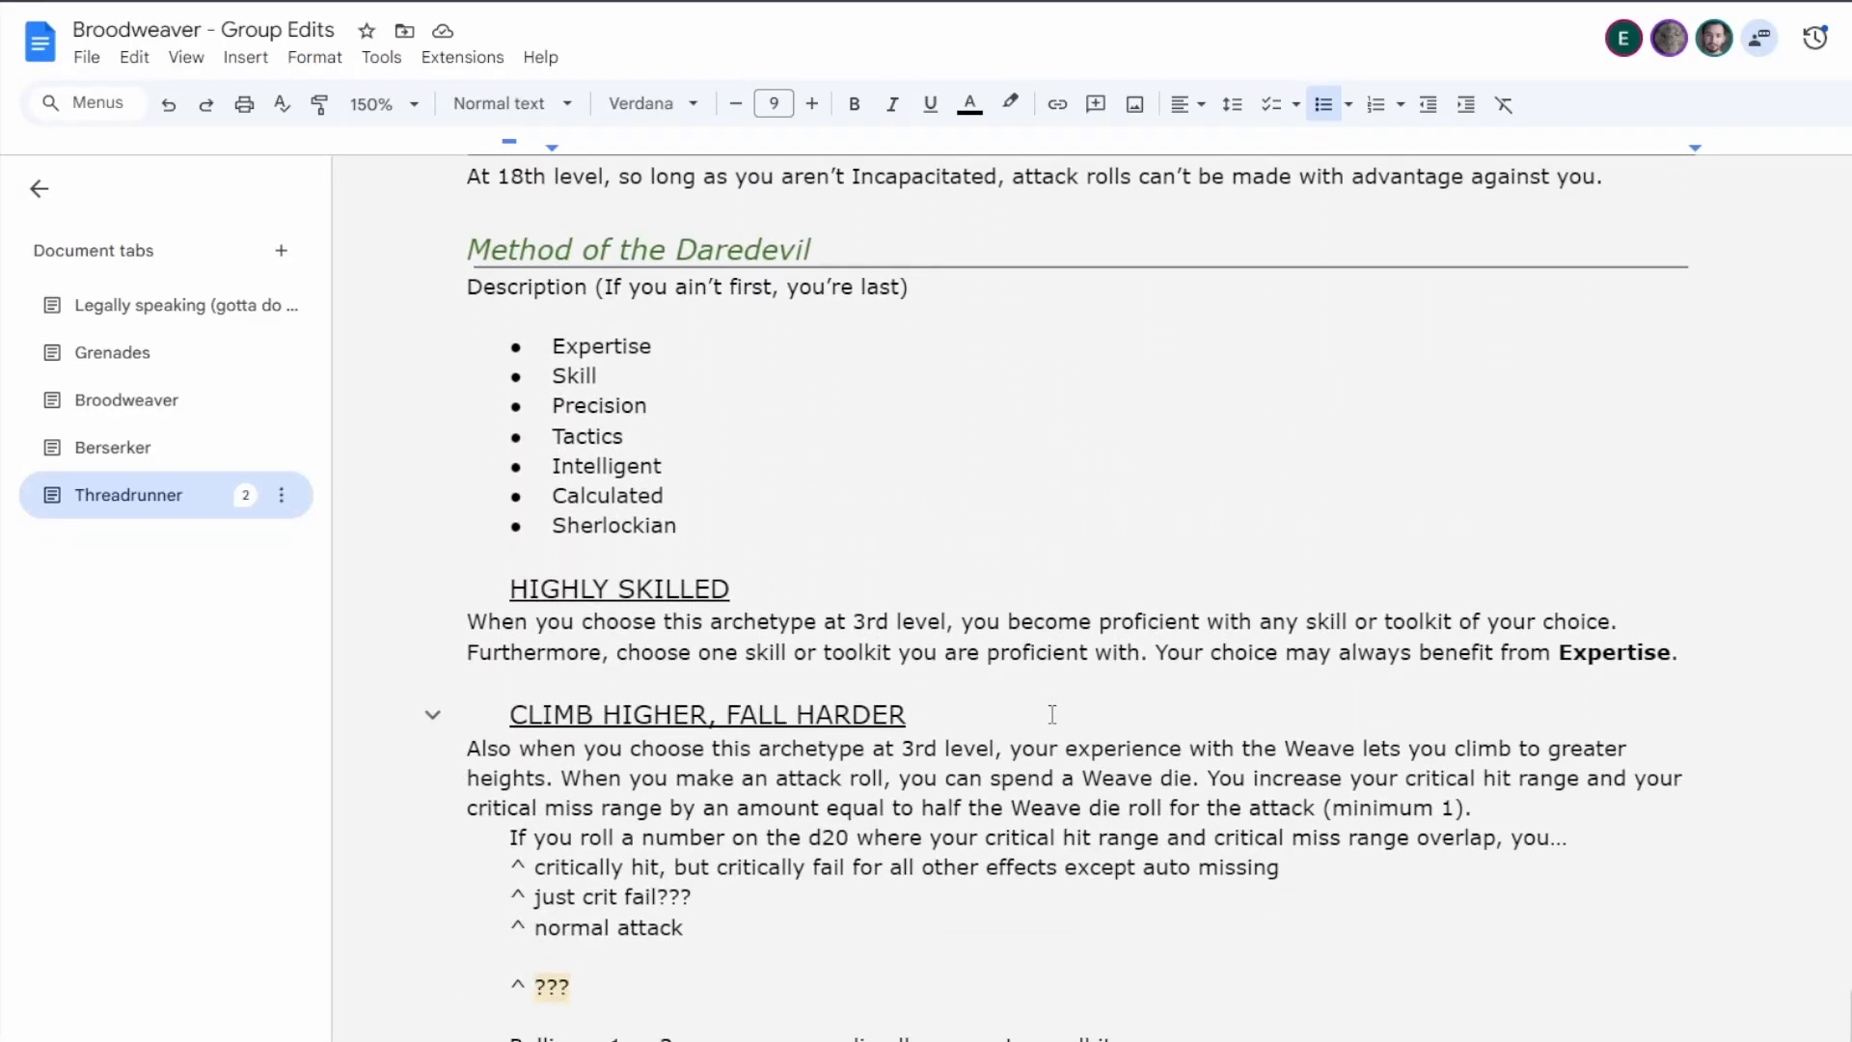
pyautogui.scroll(-1, 1051, 714)
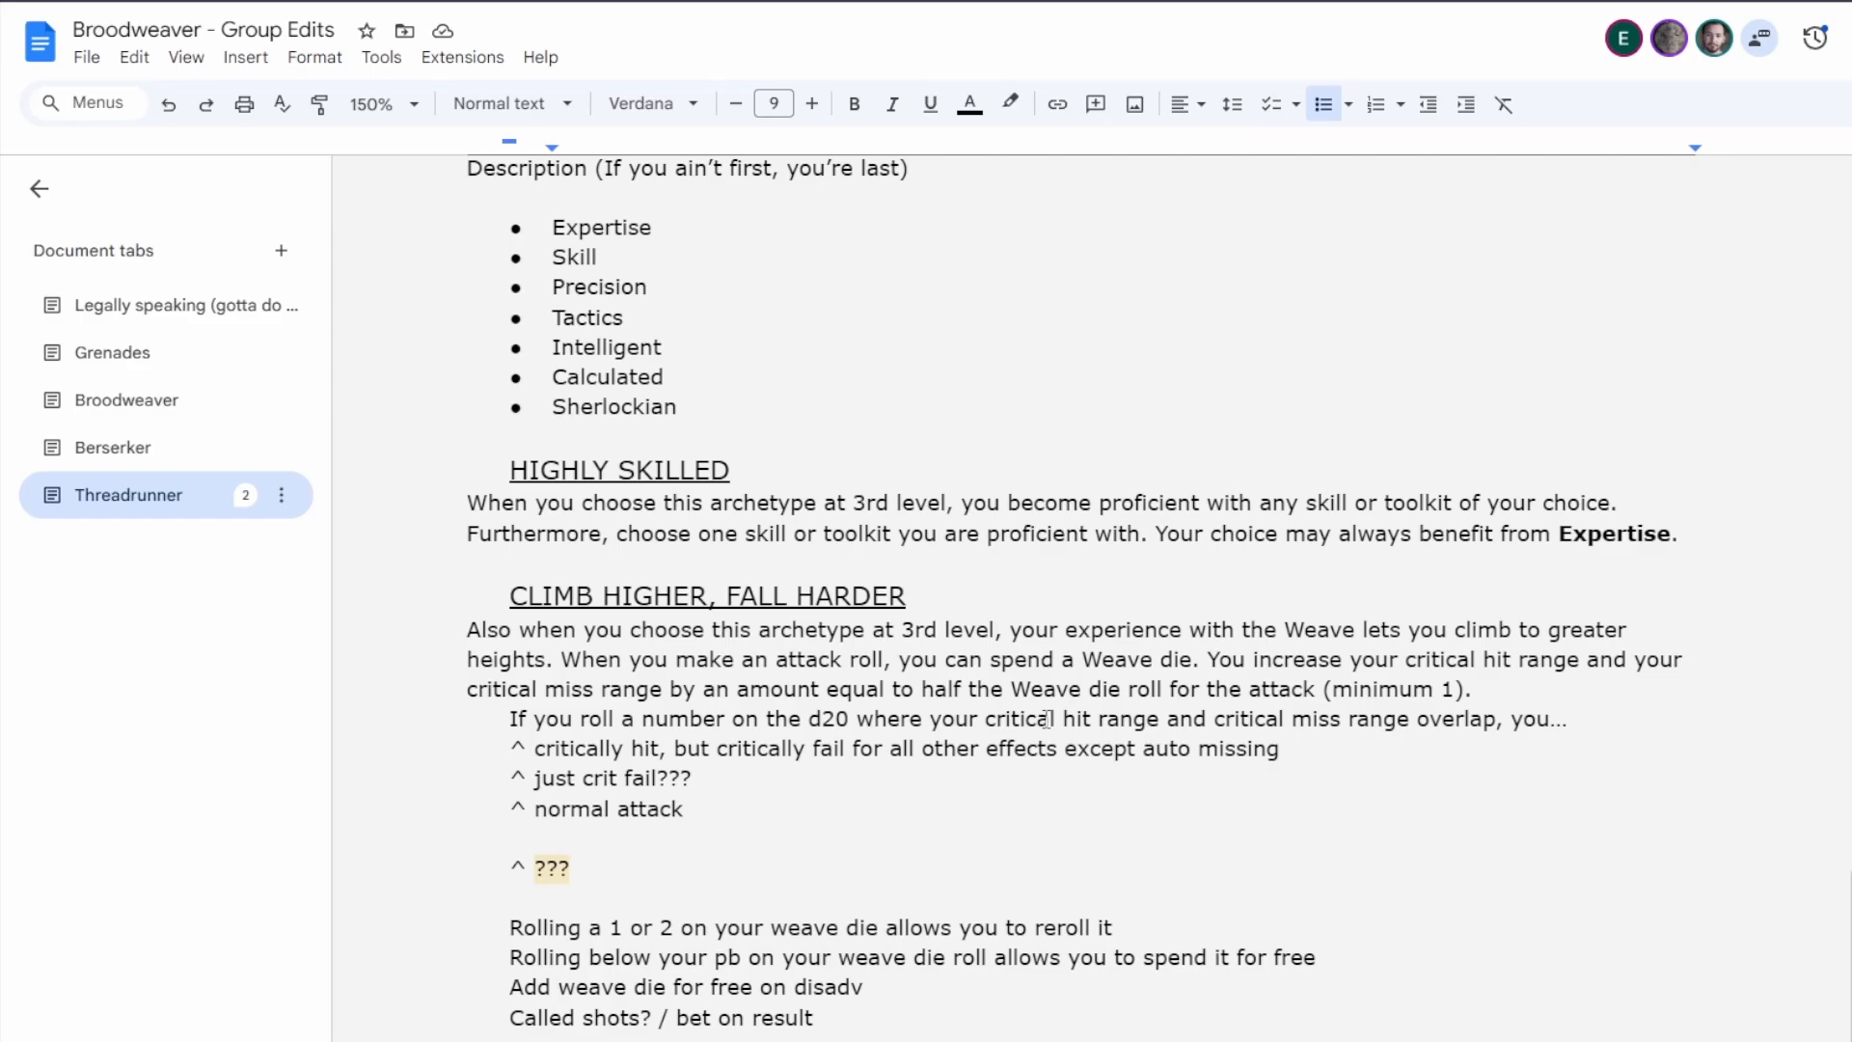
pyautogui.scroll(4, 1006, 709)
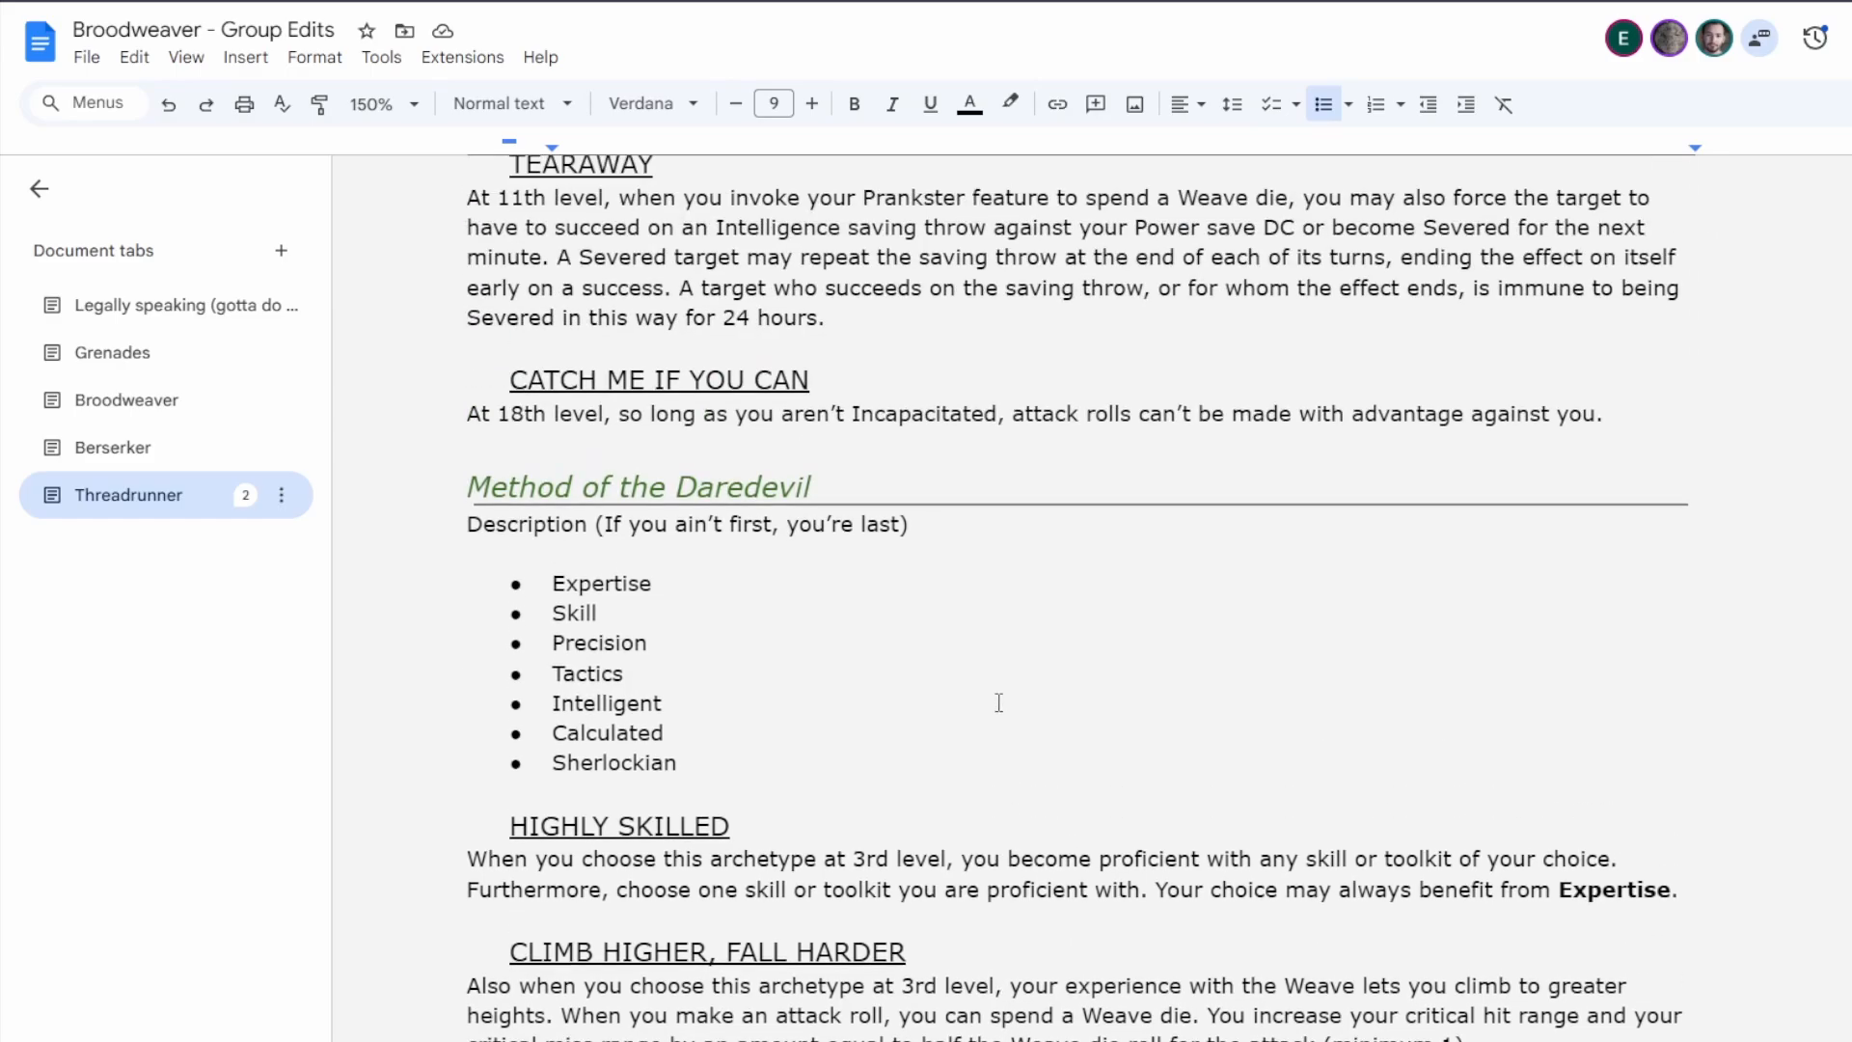
pyautogui.scroll(-2, 1003, 709)
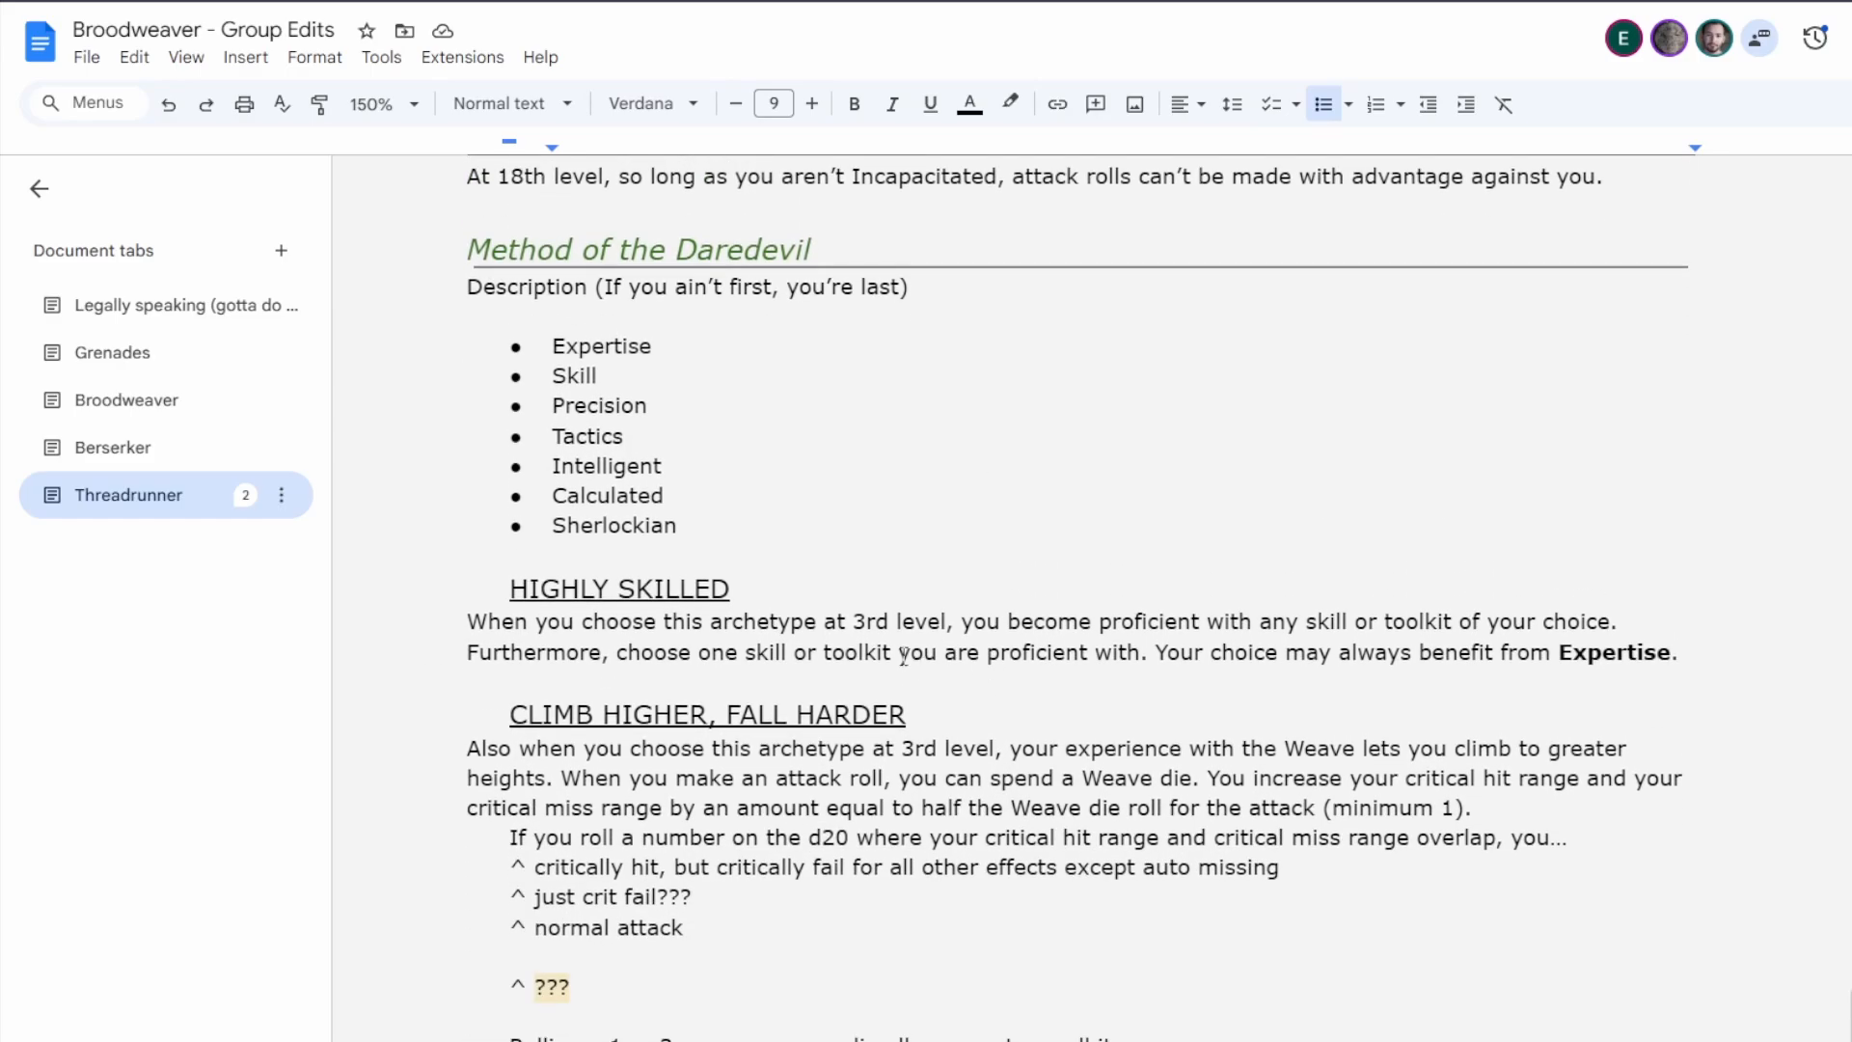
pyautogui.moveTo(1557, 653); pyautogui.dragTo(1244, 662)
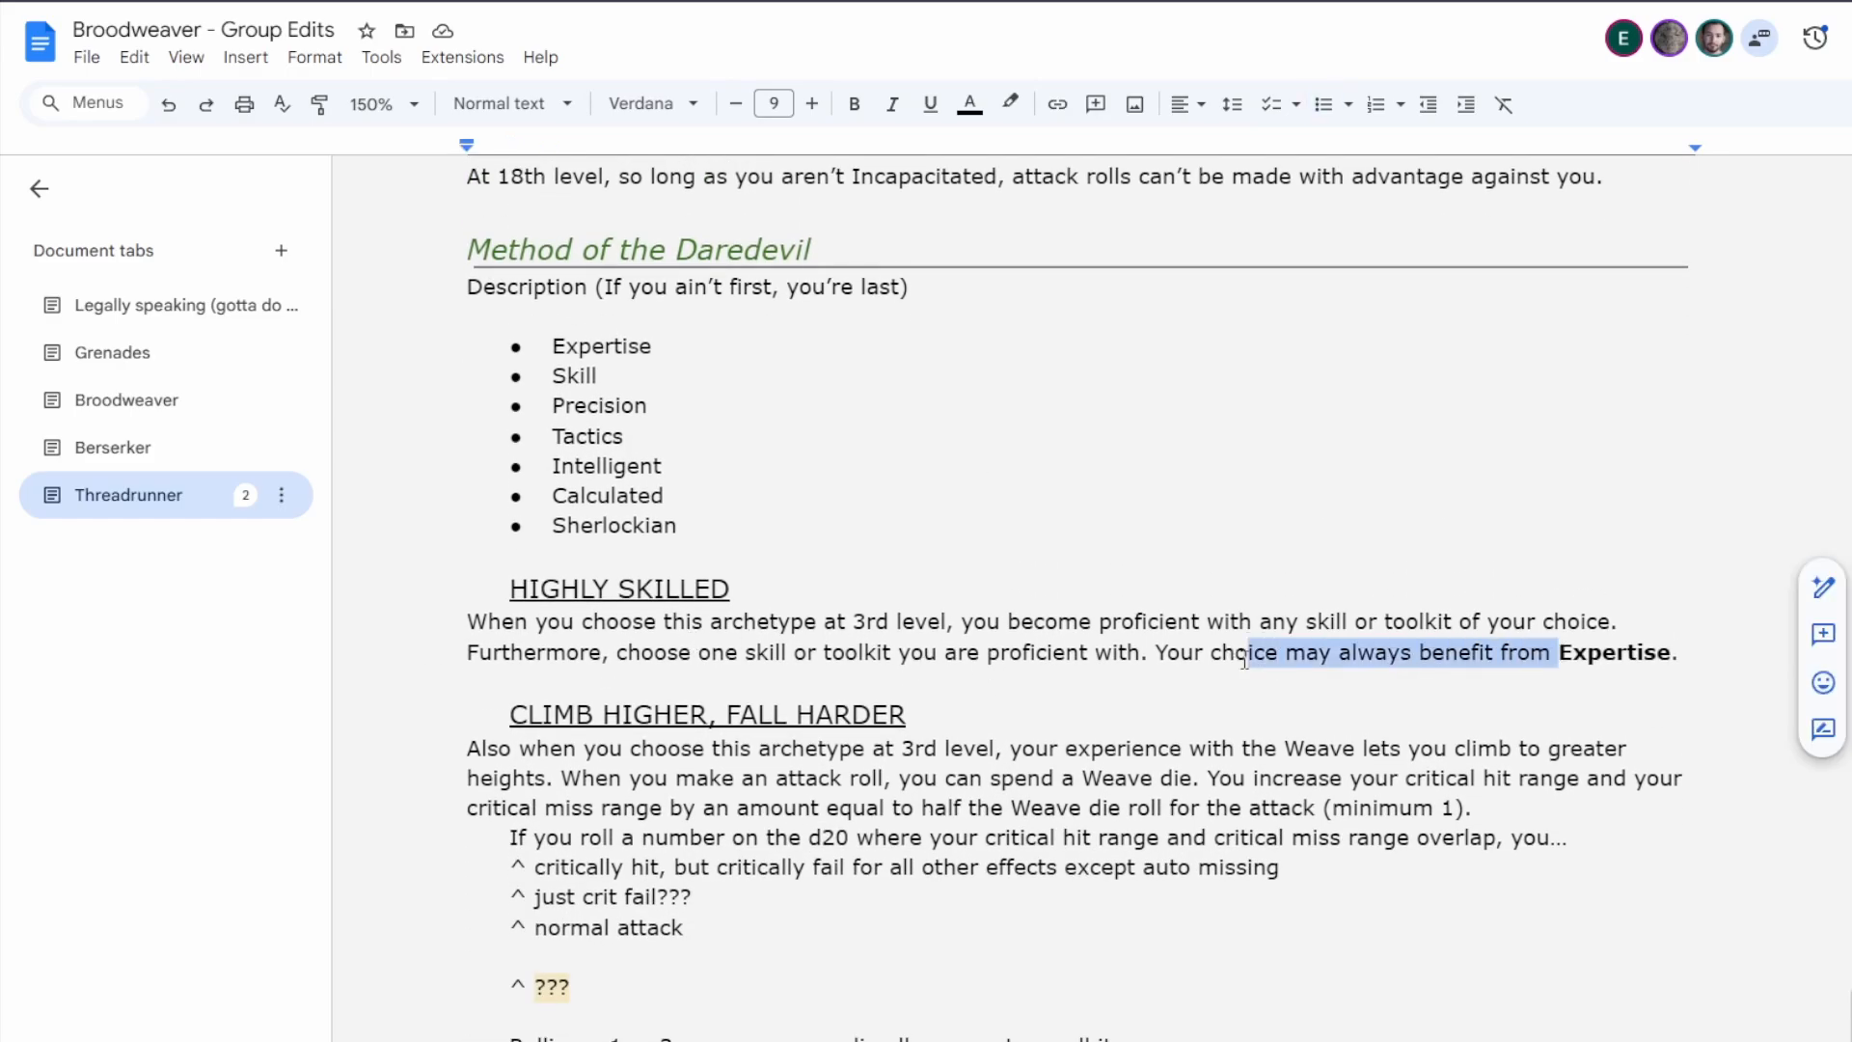
pyautogui.click(858, 653)
# In Climb Higher, Fall Harder, replace the ellipsis and three draft overlap outcomes after "overlap, you" with "still cause a critical hit.".
pyautogui.scroll(-2, 926, 686)
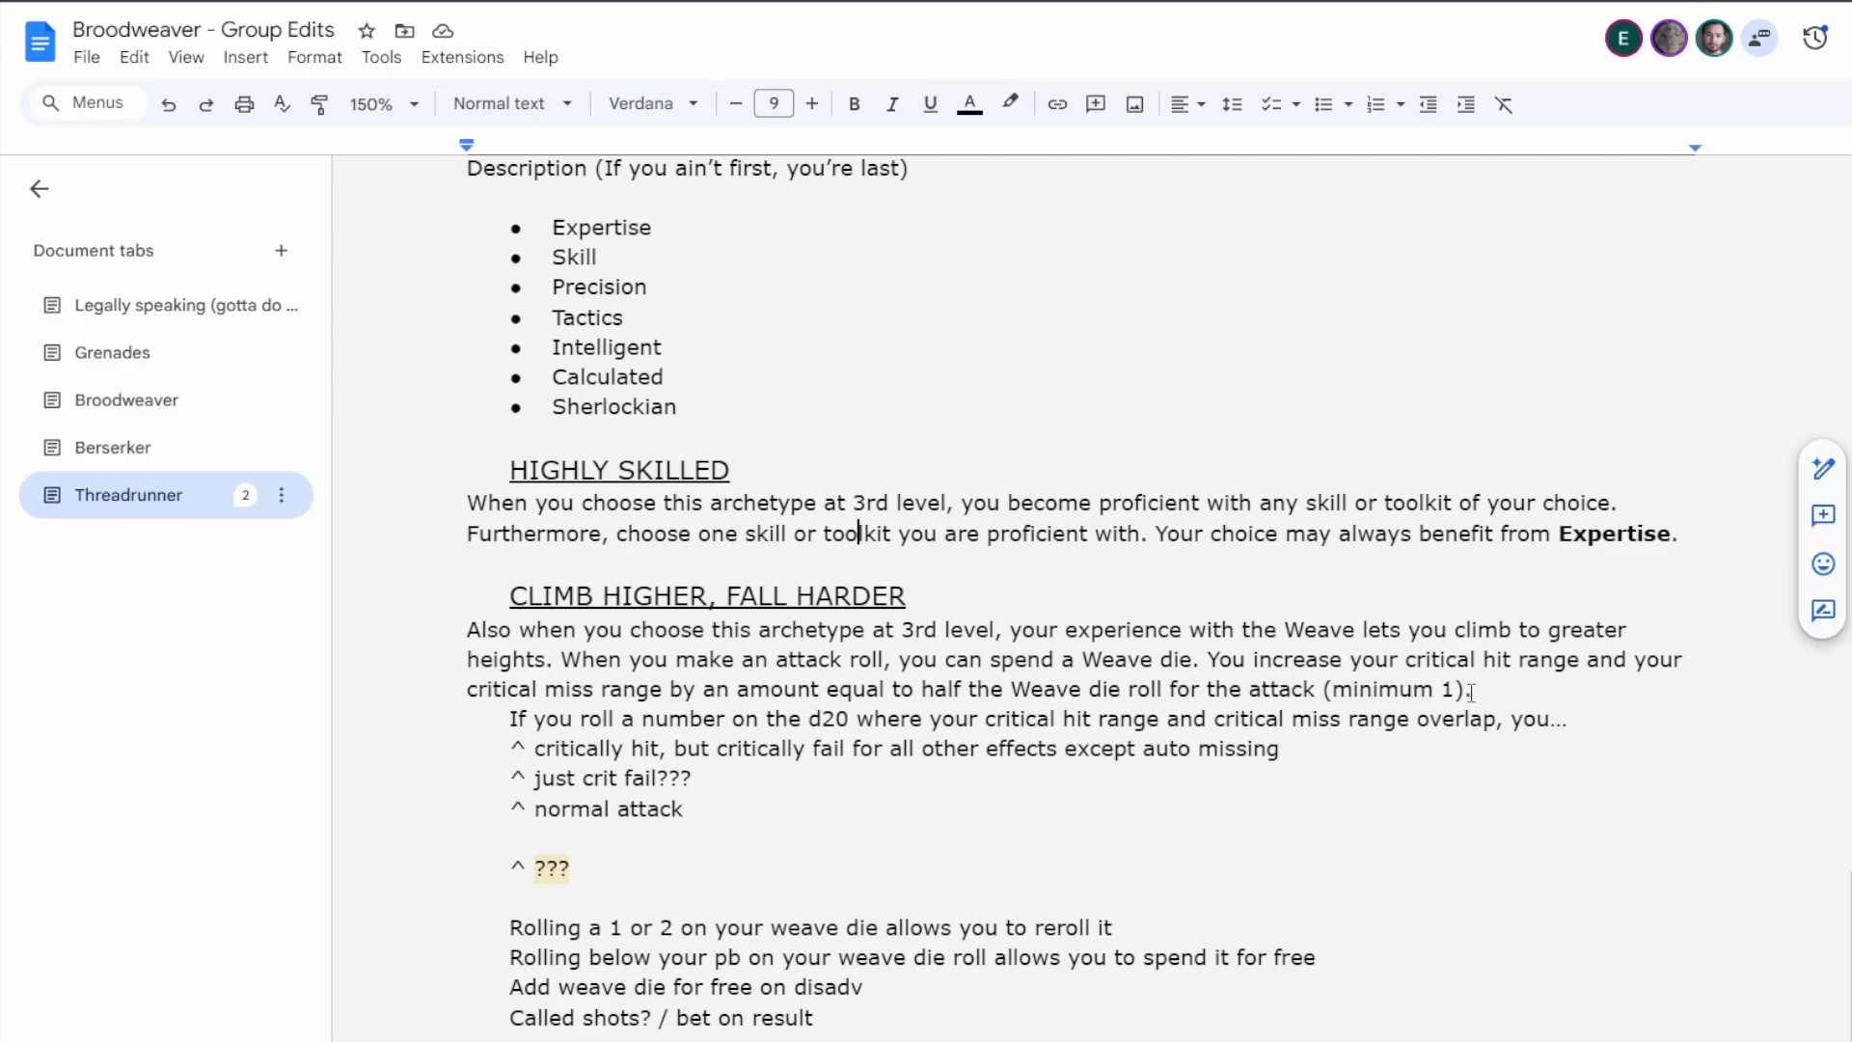
pyautogui.scroll(-1, 789, 693)
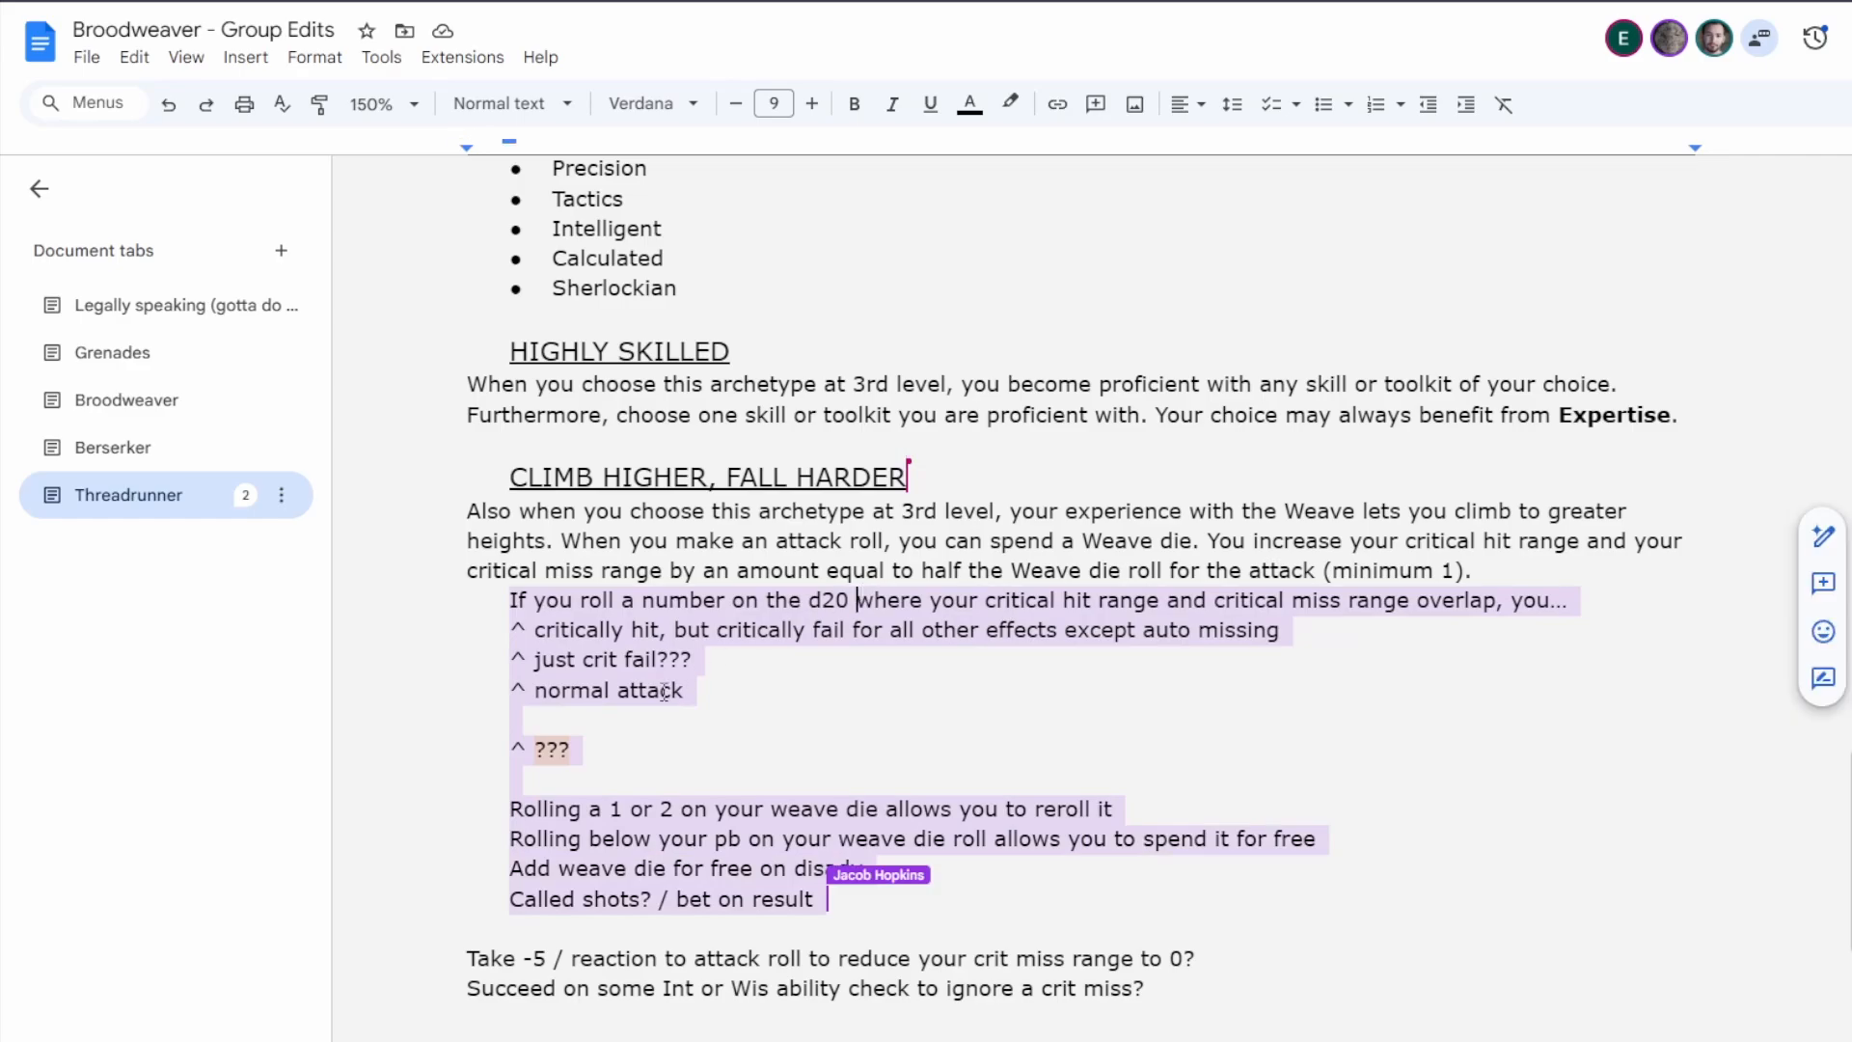
pyautogui.click(695, 690)
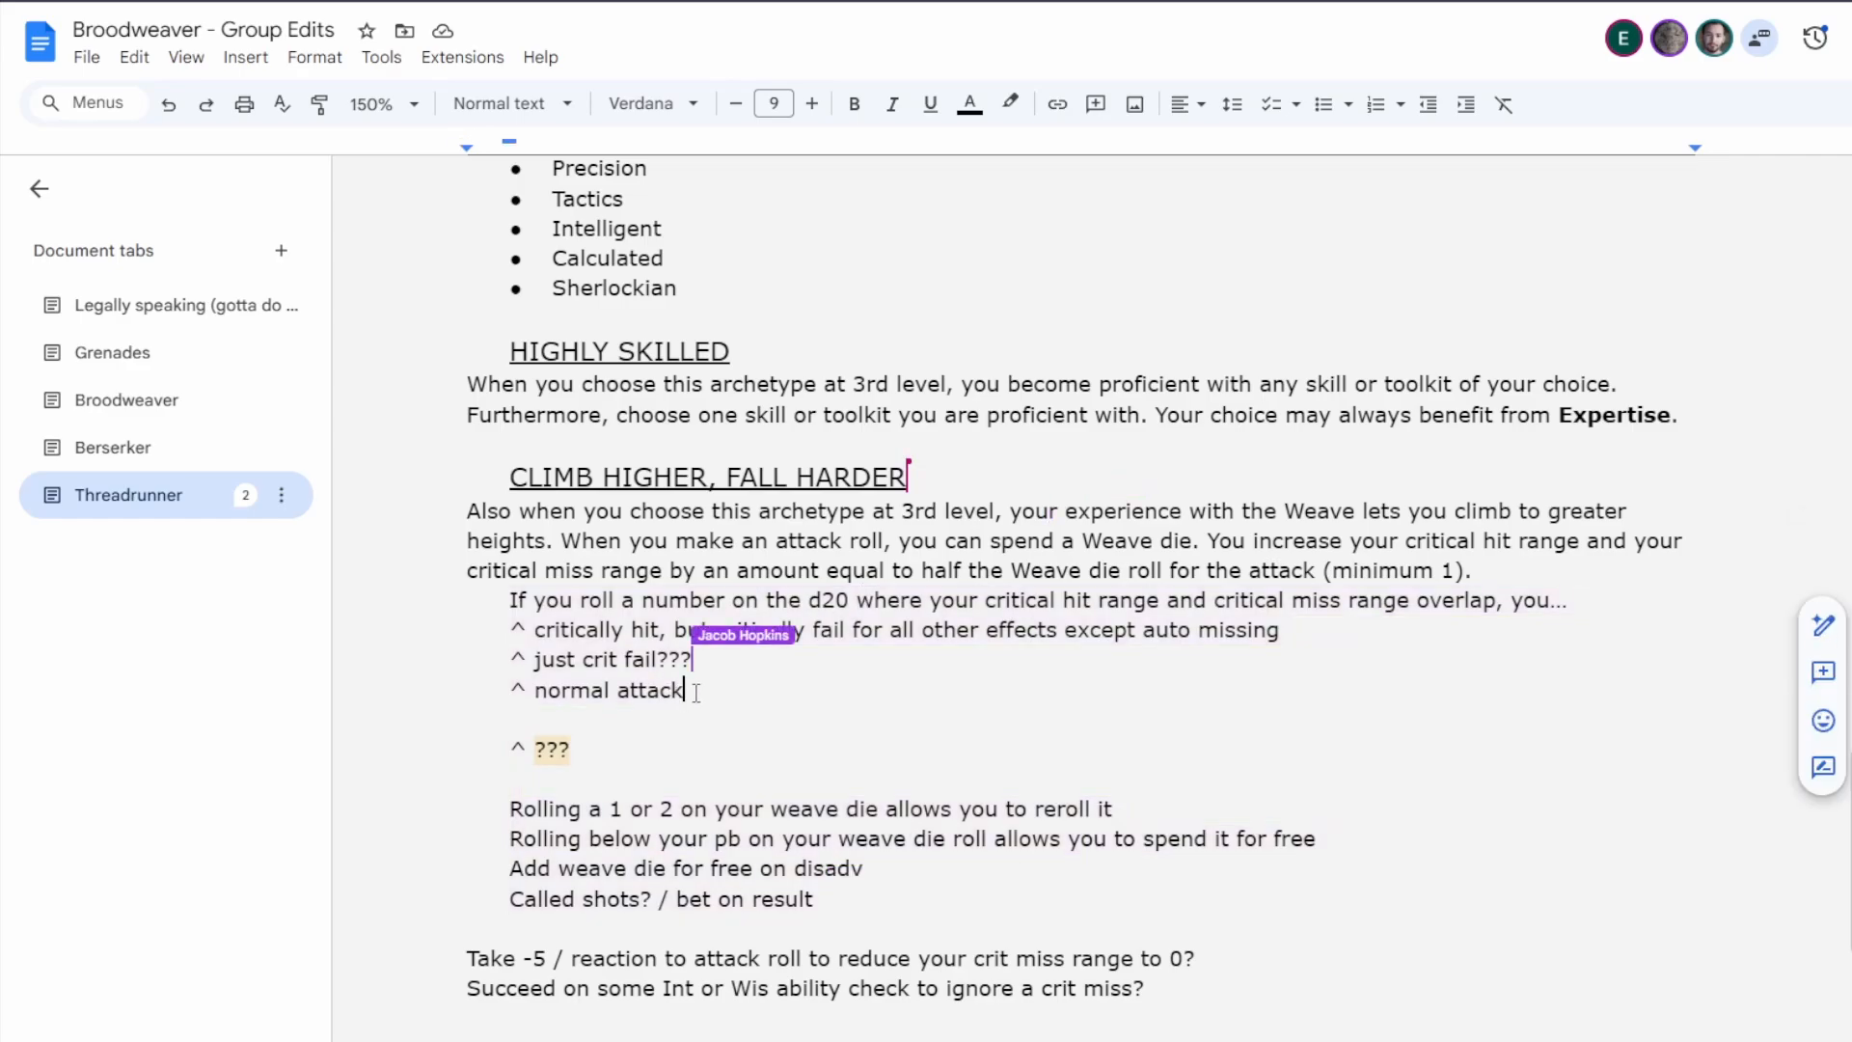
pyautogui.moveTo(694, 690); pyautogui.dragTo(1548, 612)
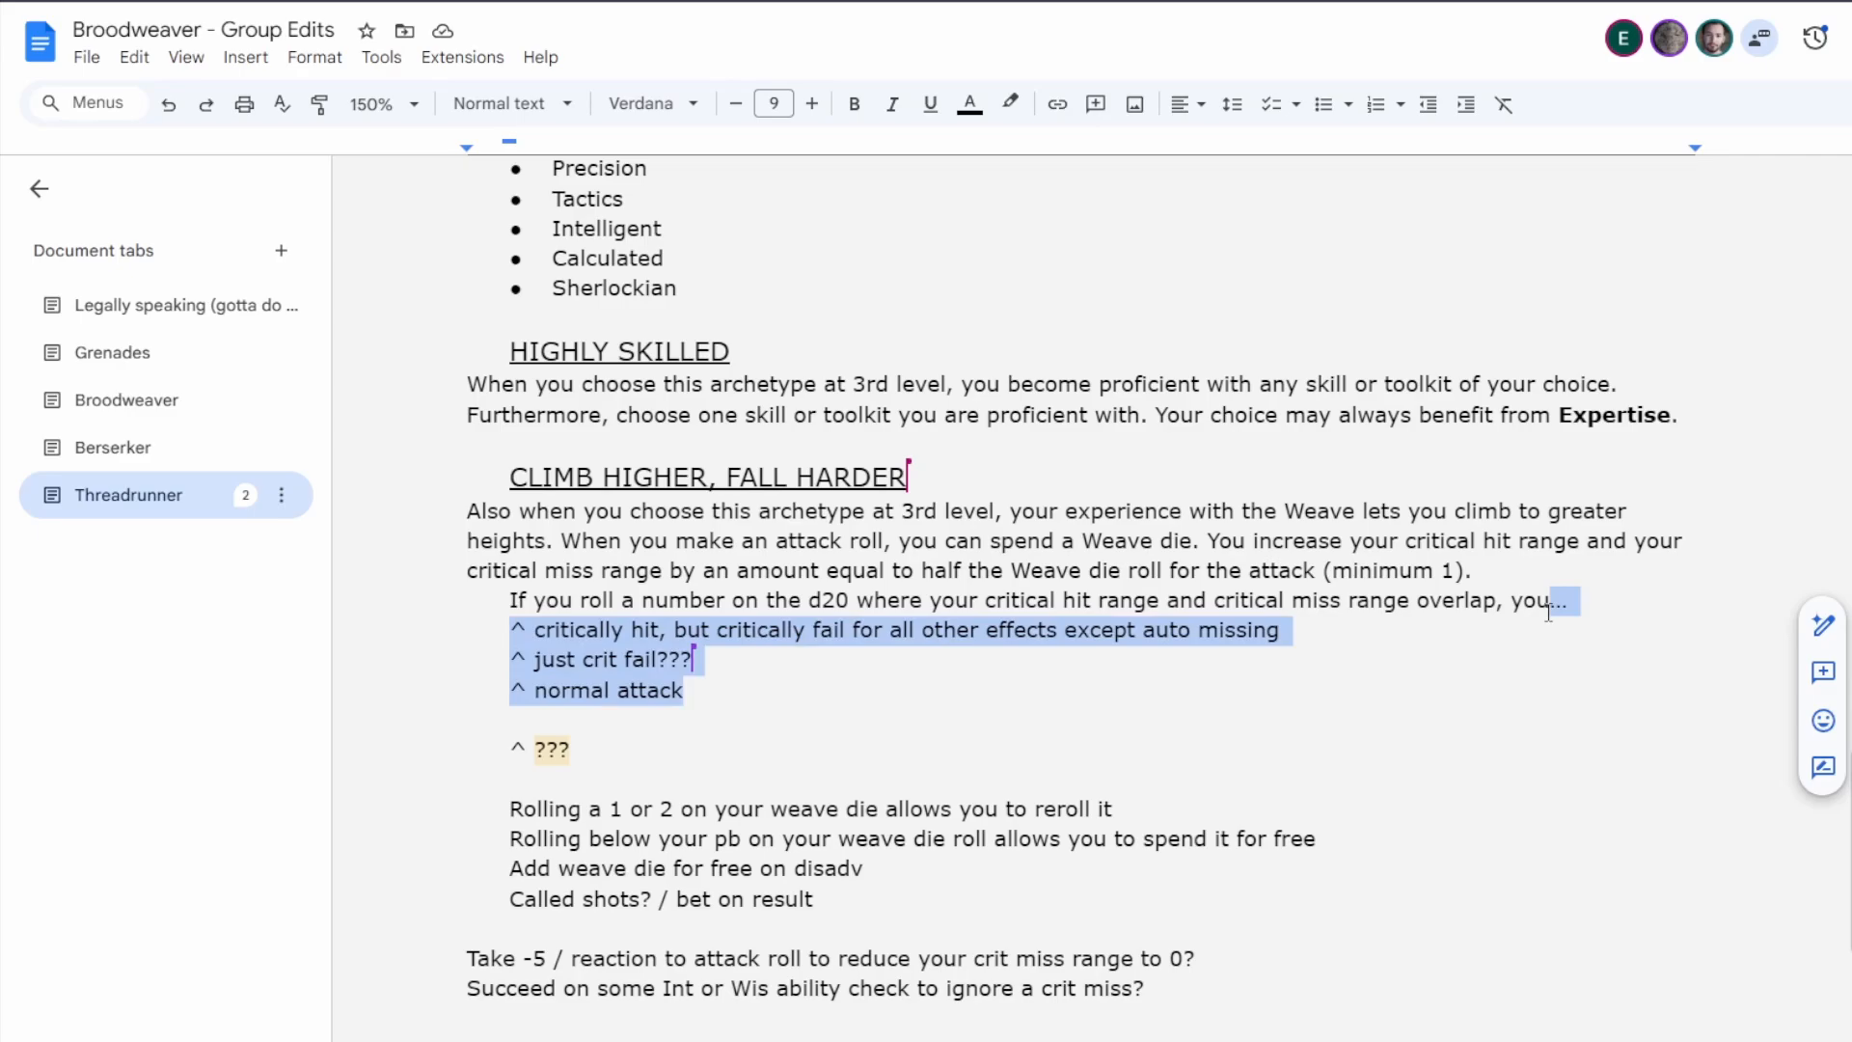
pyautogui.write('st')
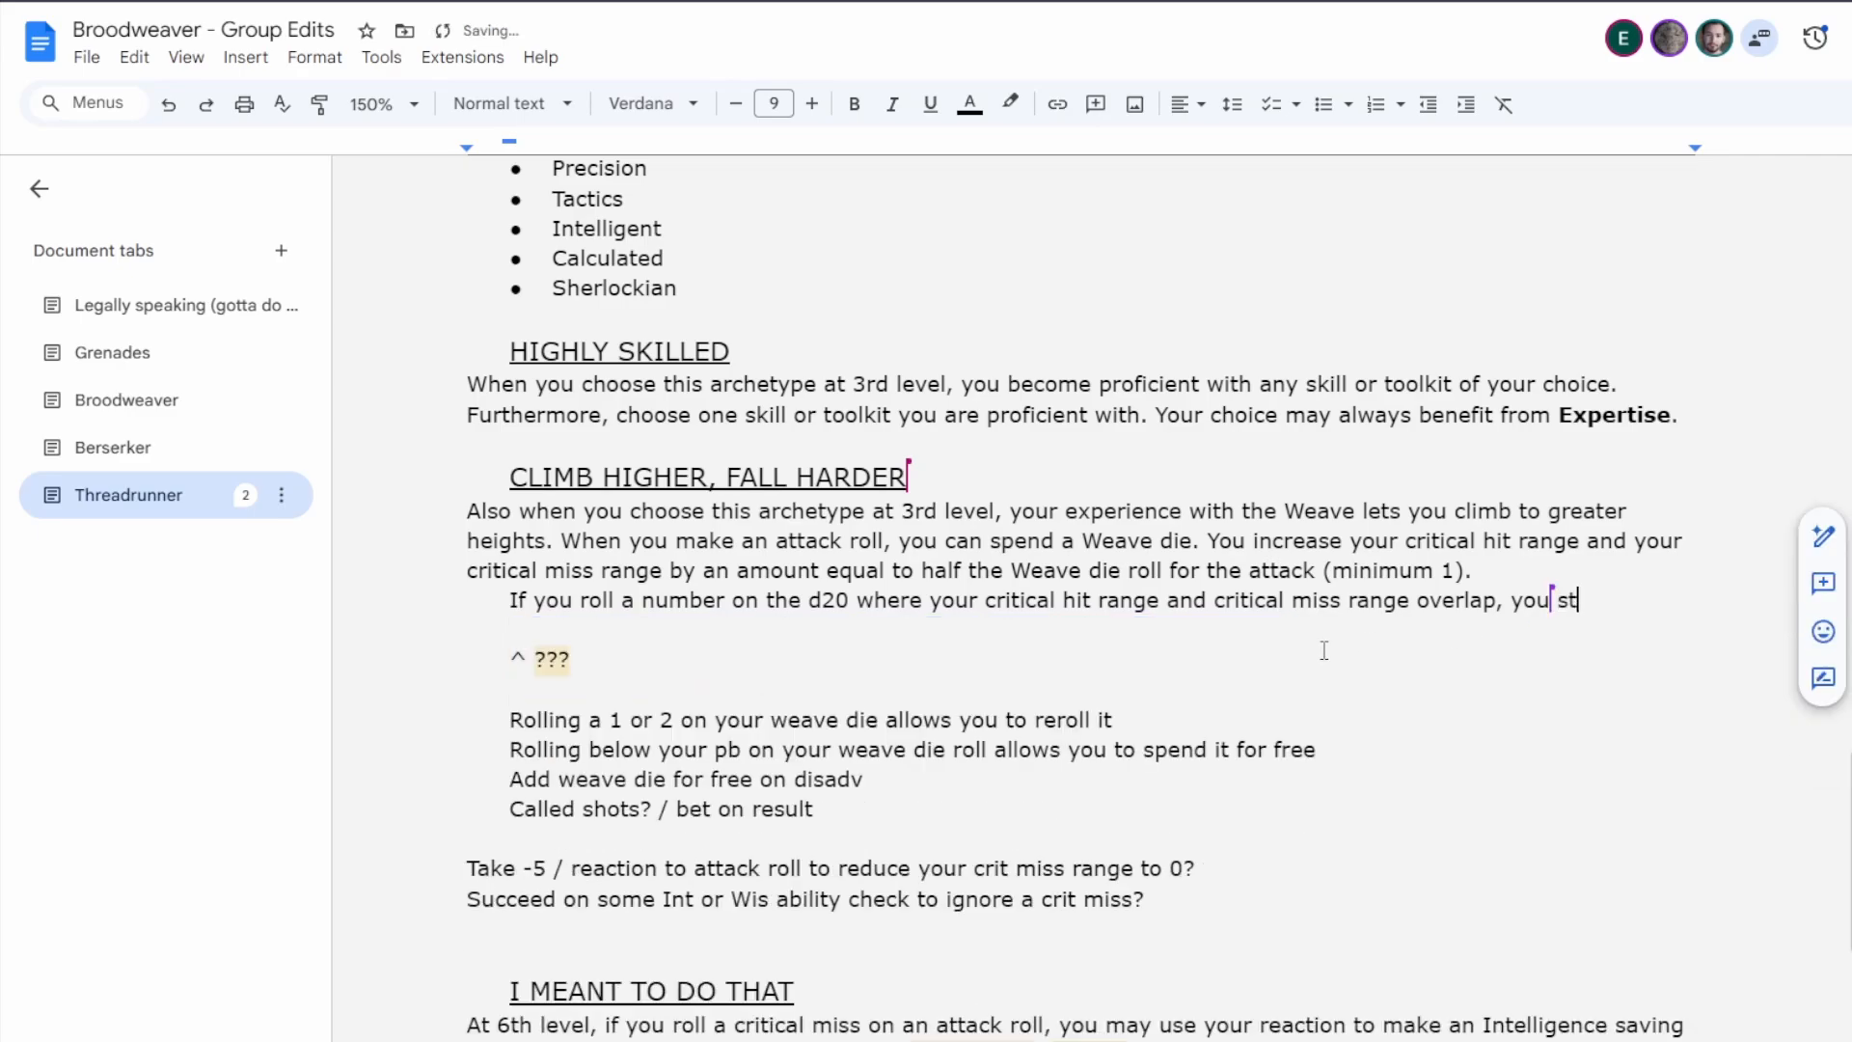
pyautogui.write('ill cause a crti')
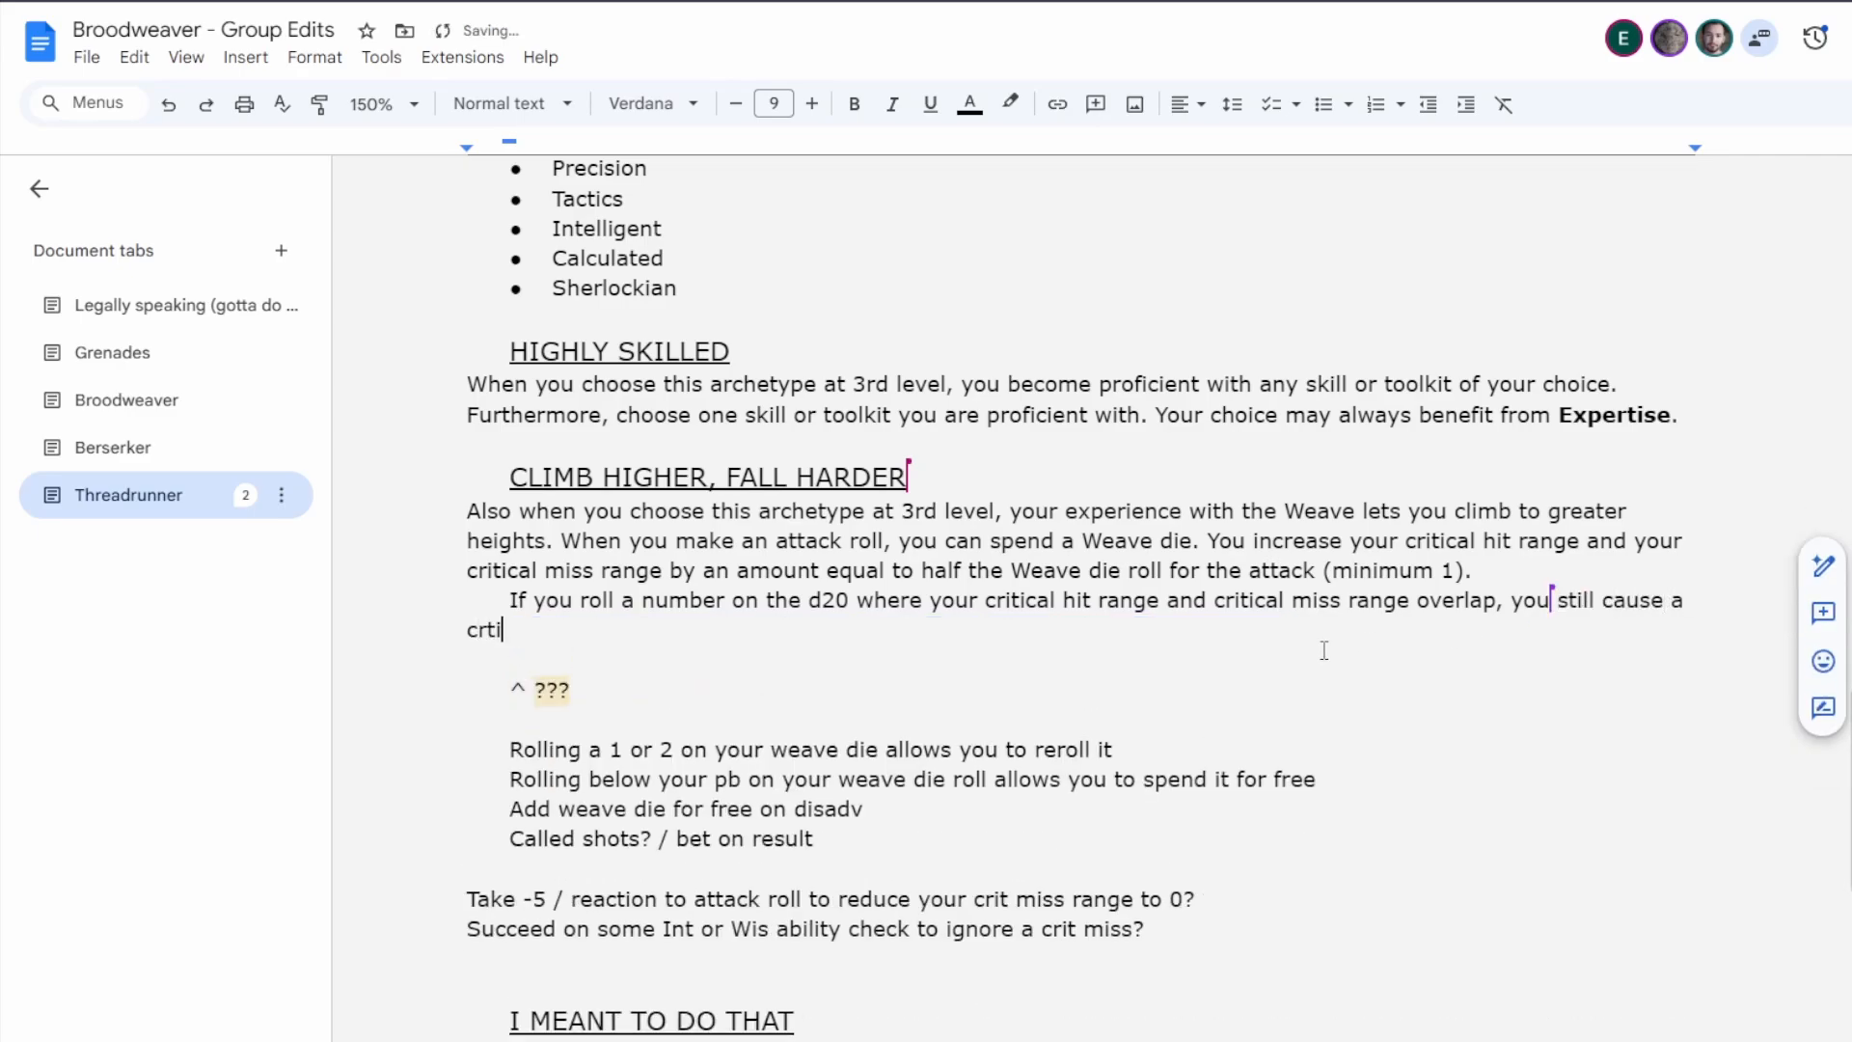
pyautogui.press('BackSpace')
pyautogui.press('BackSpace')
pyautogui.write('itical hi.')
pyautogui.press('Left')
pyautogui.write('t')
pyautogui.click(628, 634)
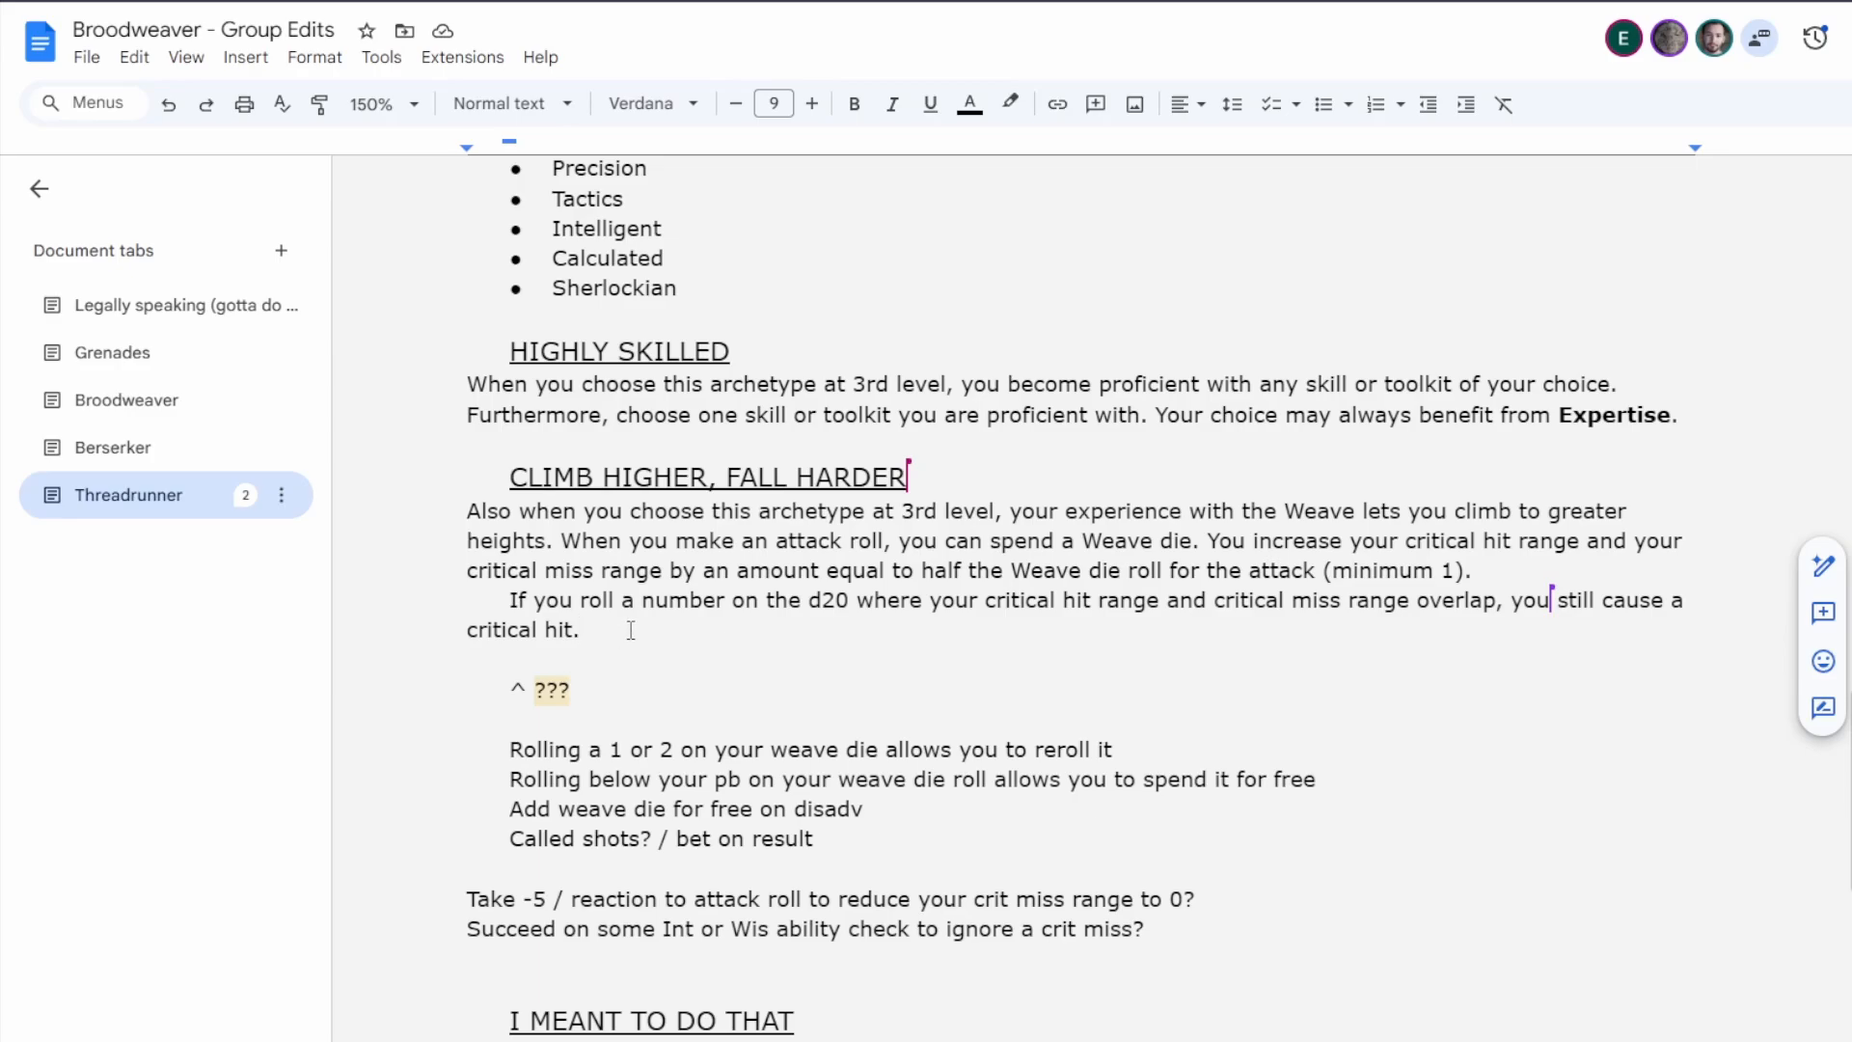
# Review Climb Higher, Fall Harder, the draft notes beneath it, and the 6th-level I Meant To Do That feature.
pyautogui.moveTo(1015, 542); pyautogui.dragTo(1214, 542)
pyautogui.click(1294, 541)
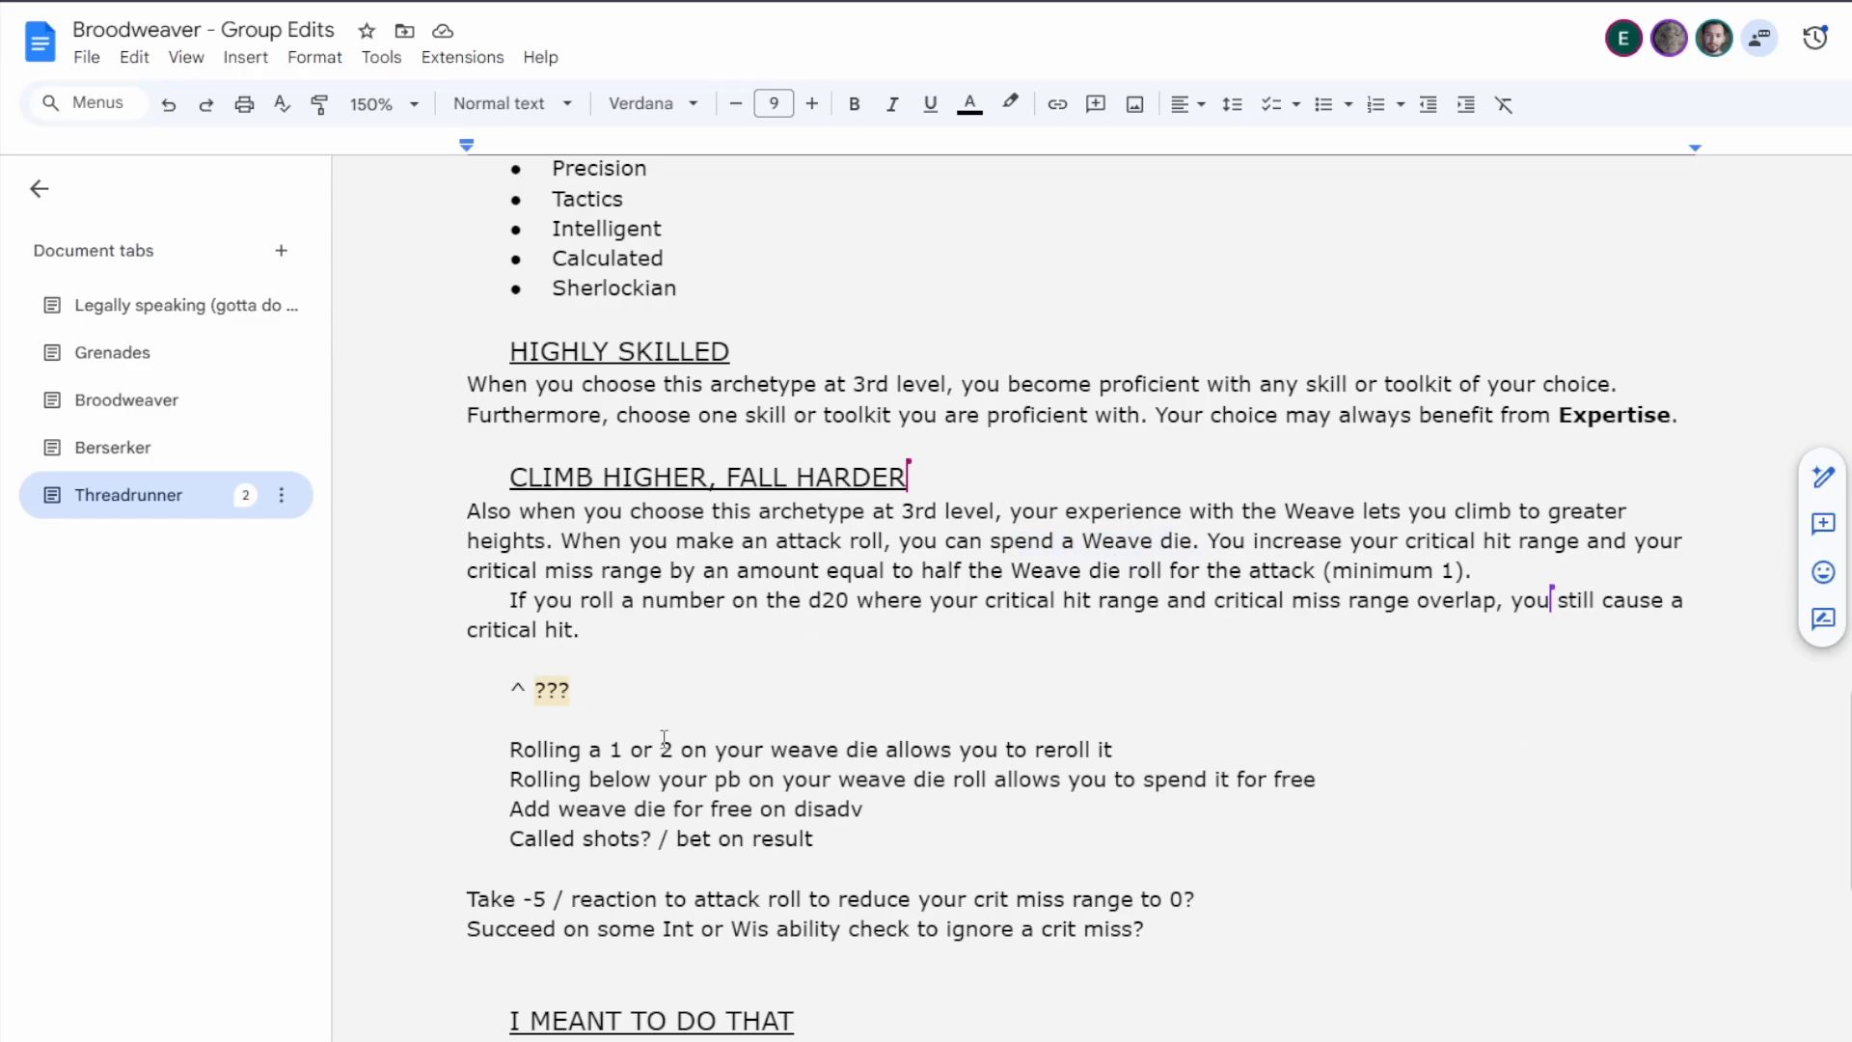
pyautogui.moveTo(643, 752); pyautogui.dragTo(878, 752)
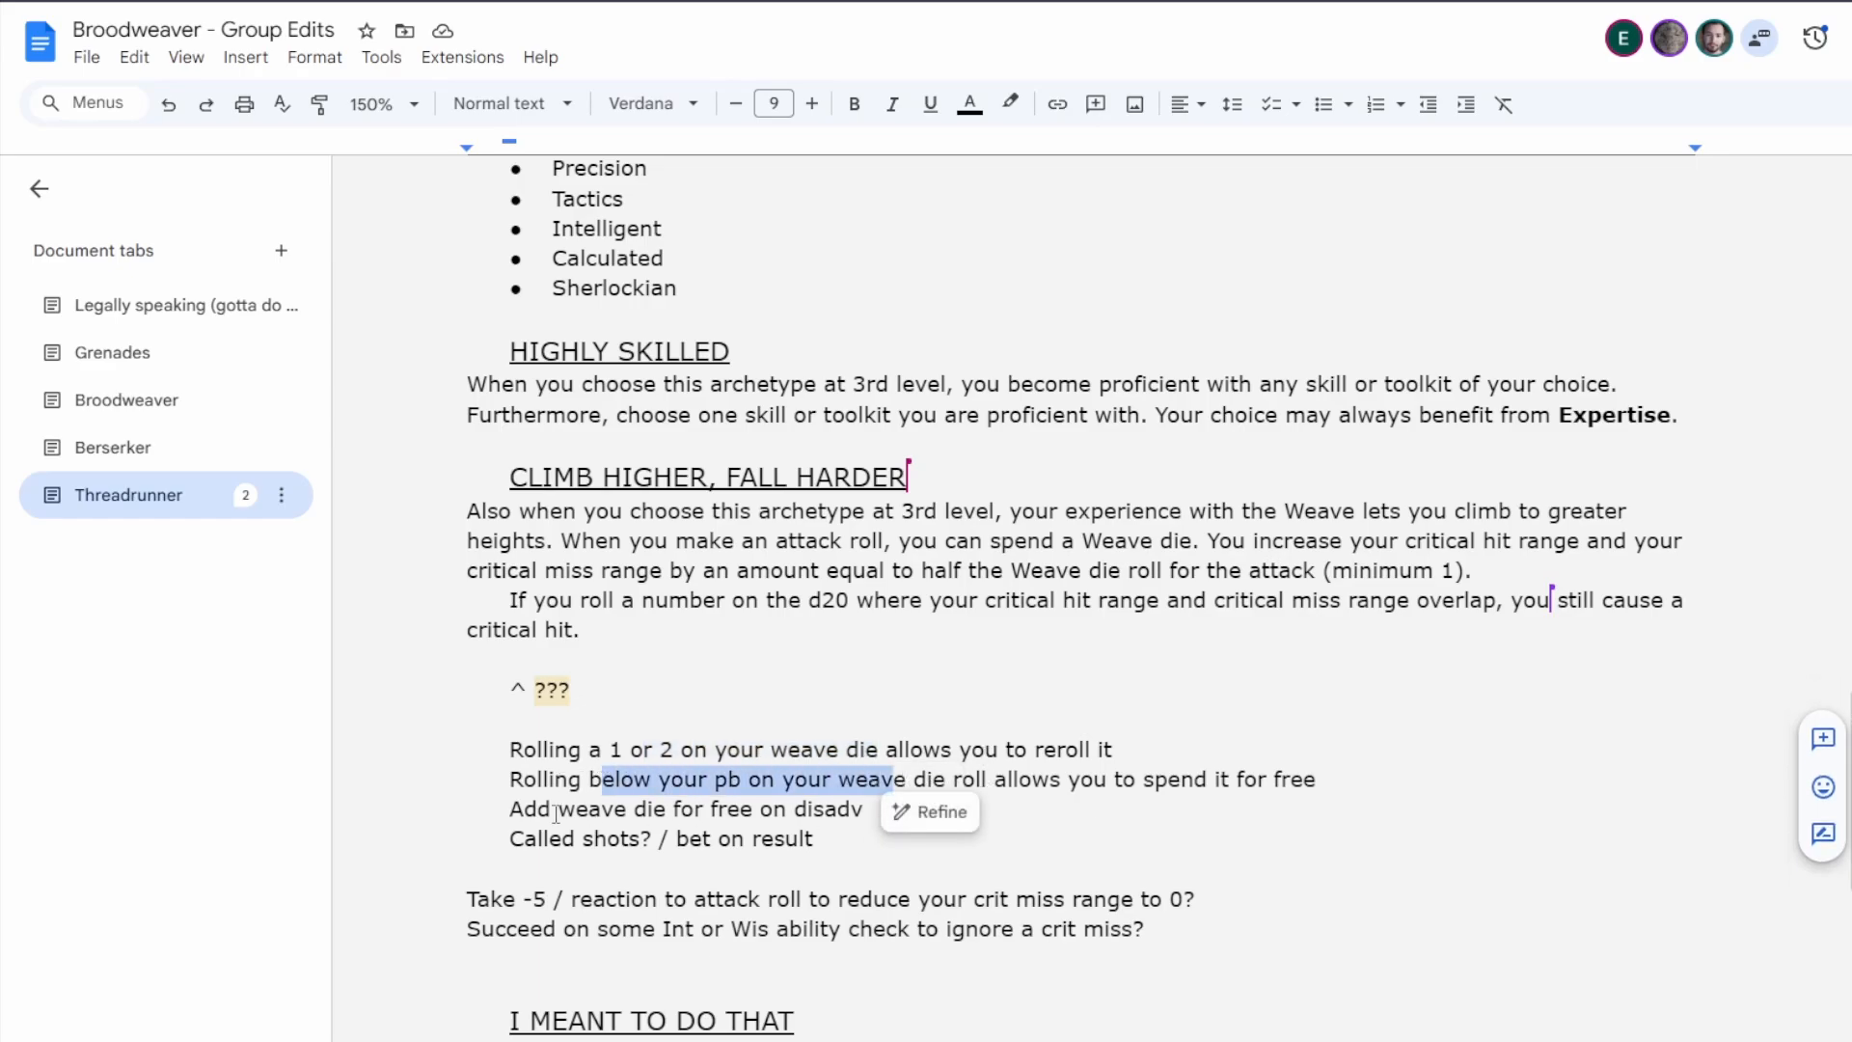
pyautogui.scroll(-5, 611, 649)
pyautogui.scroll(-2, 675, 681)
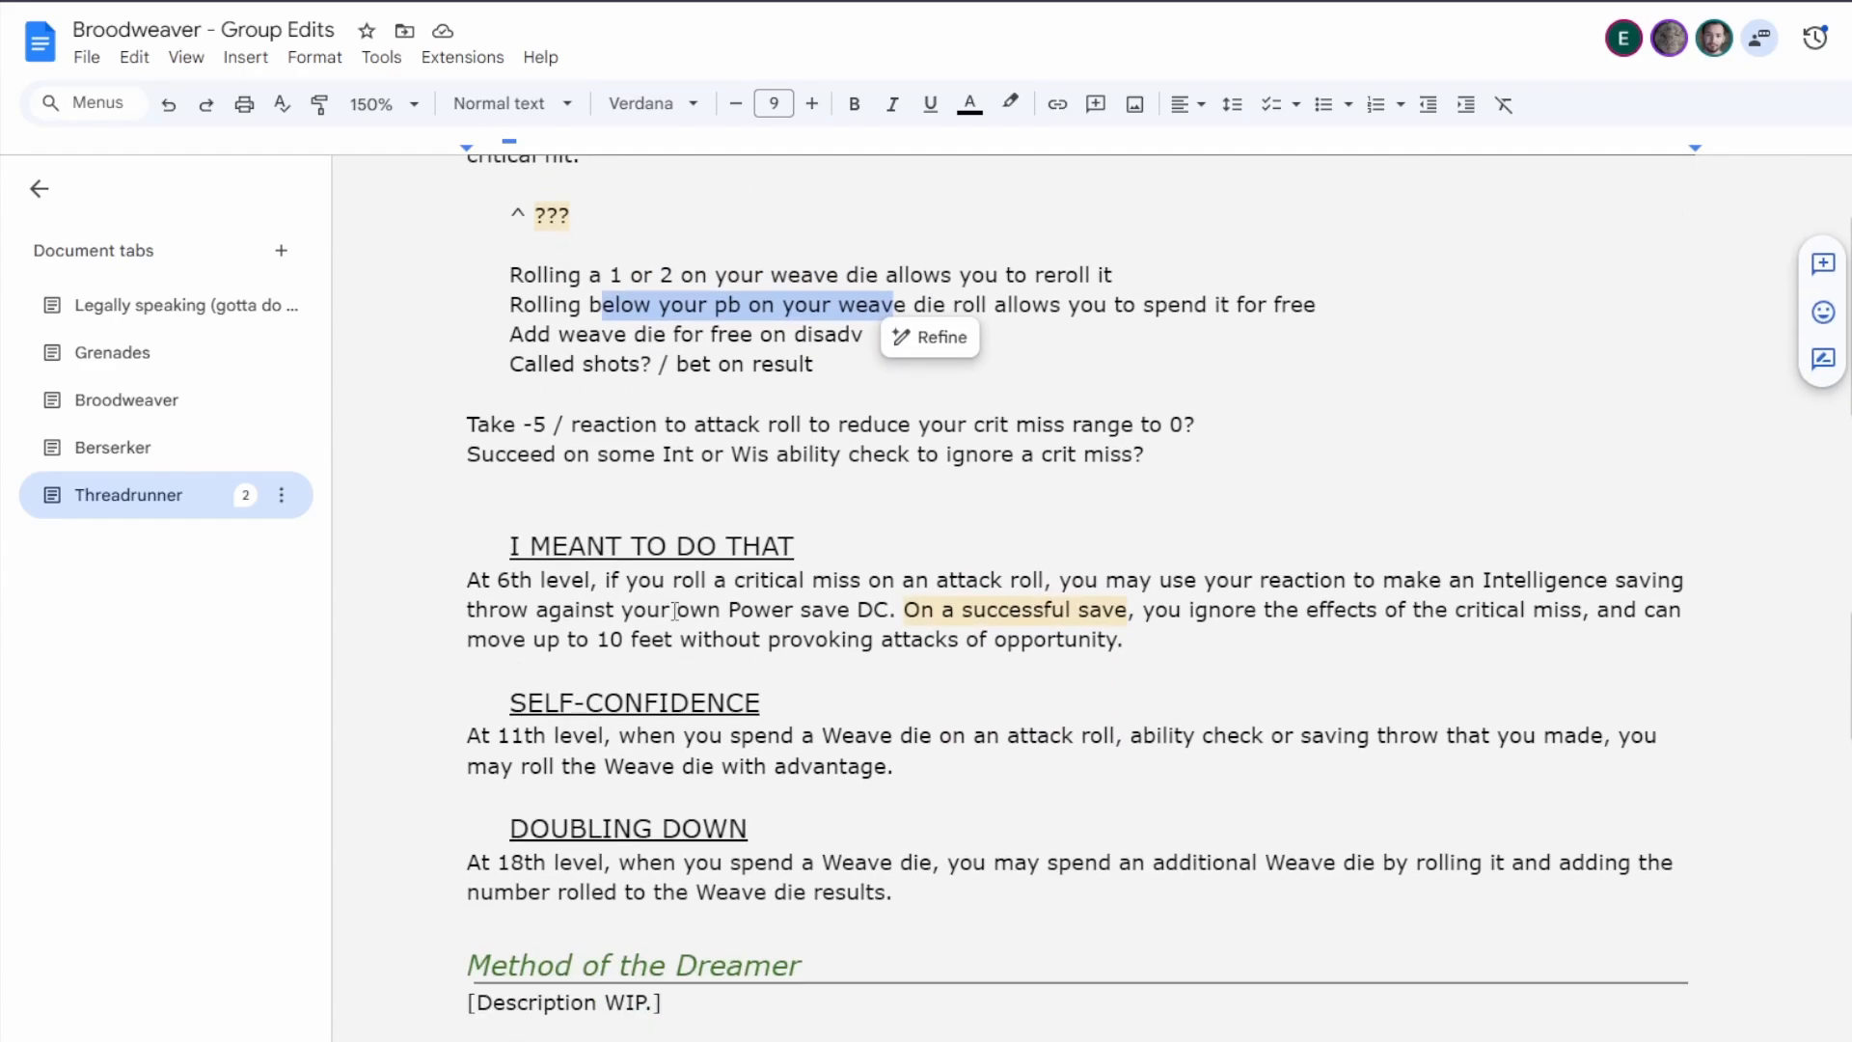
pyautogui.click(1242, 639)
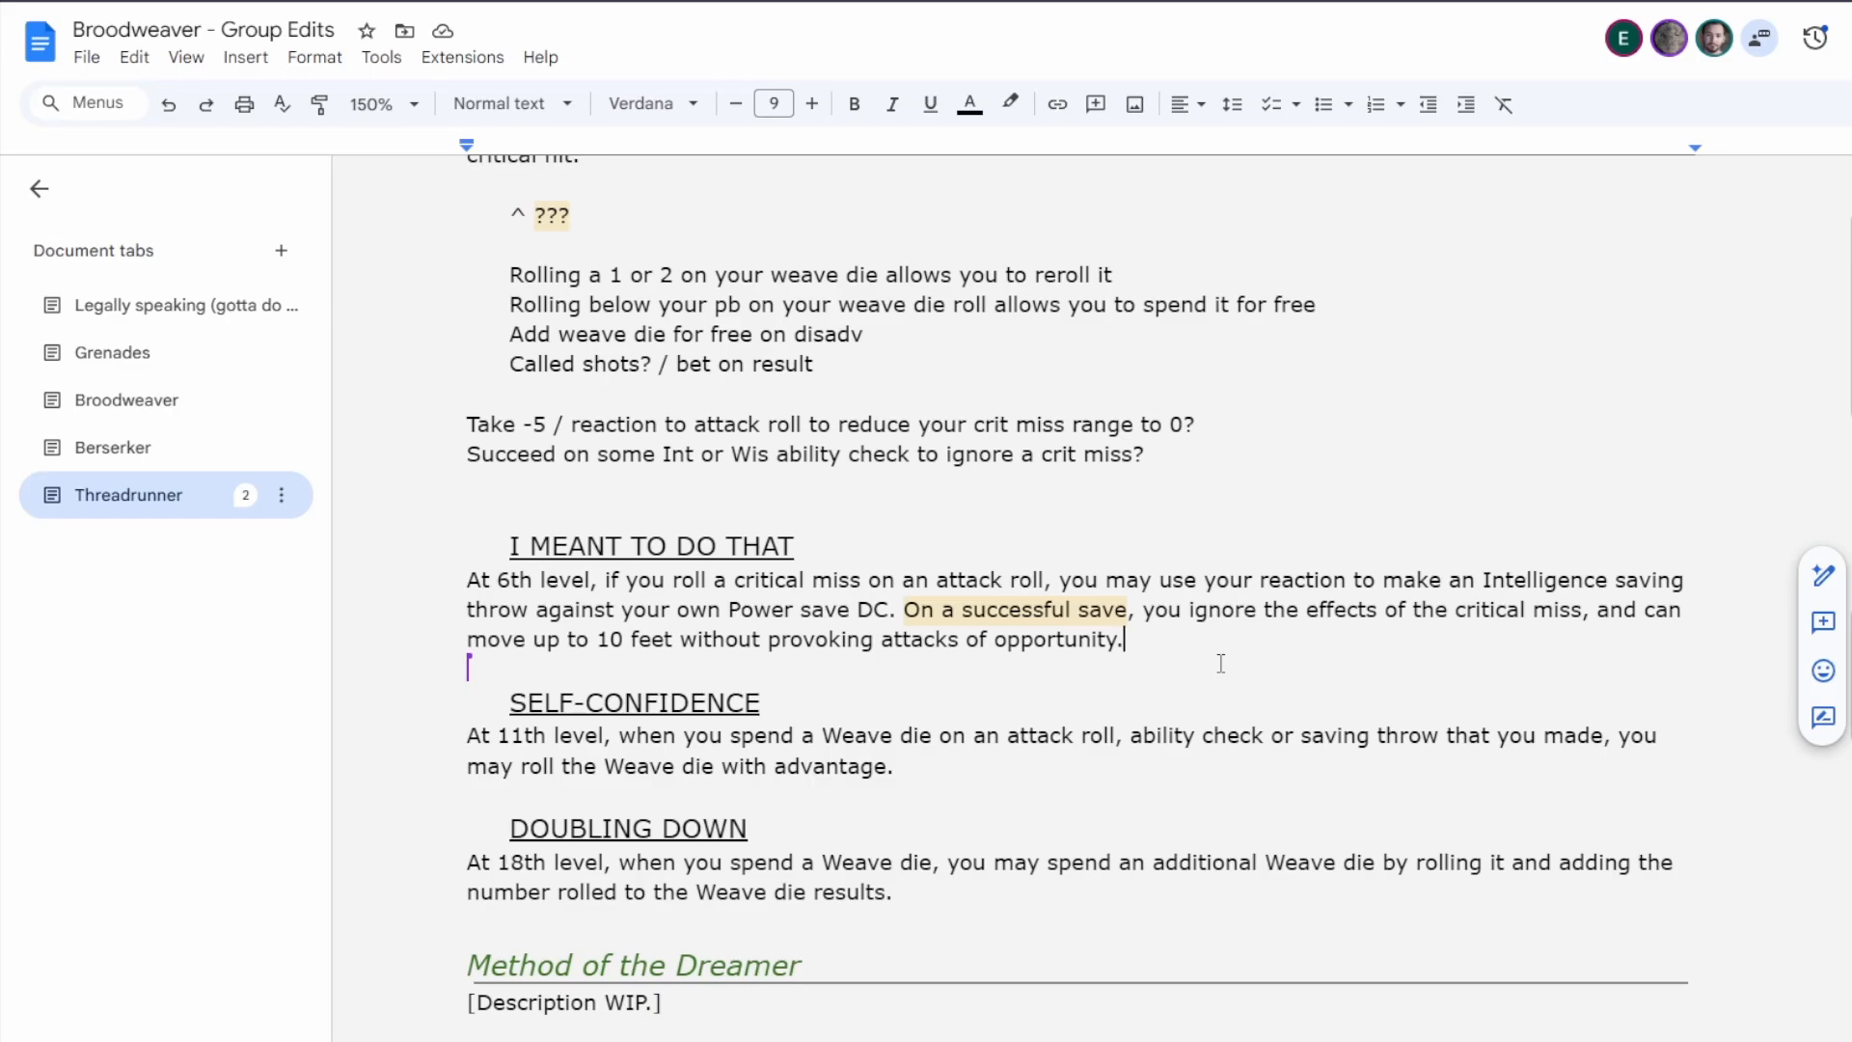
pyautogui.scroll(4, 1220, 664)
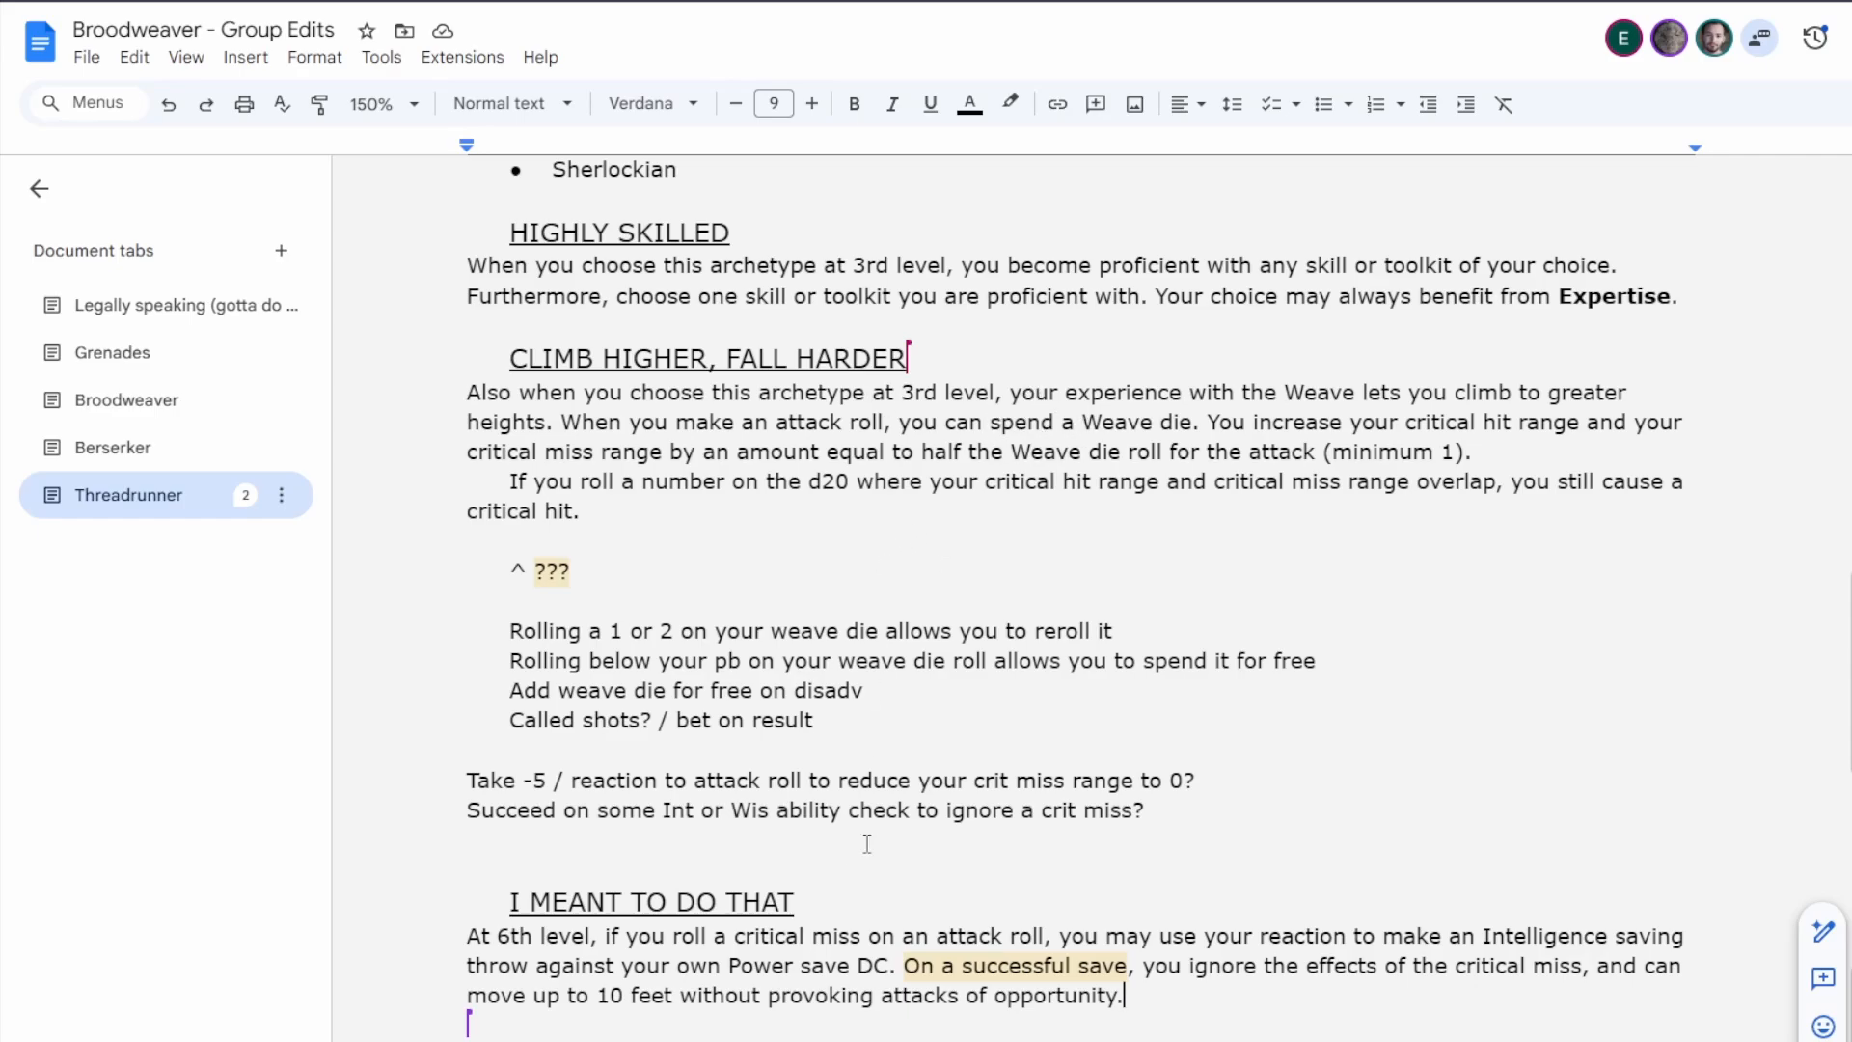
pyautogui.scroll(-1, 880, 846)
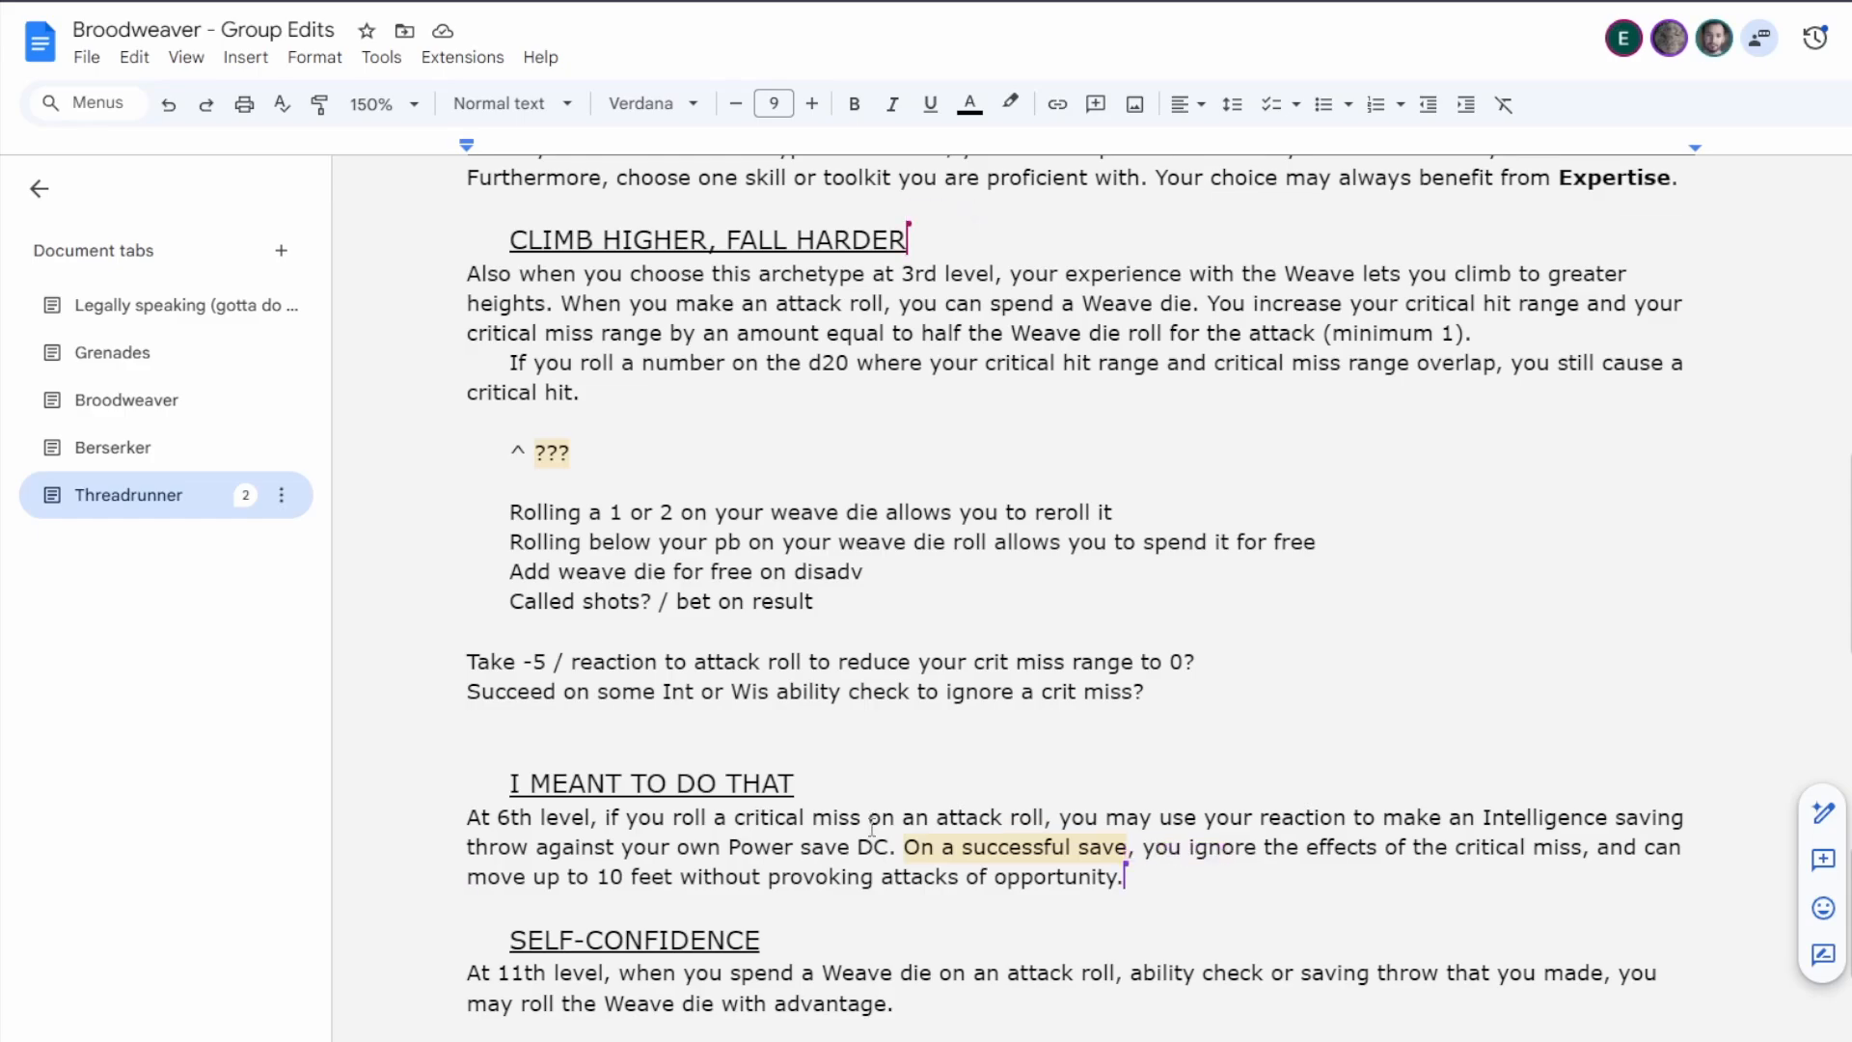
pyautogui.scroll(-3, 871, 821)
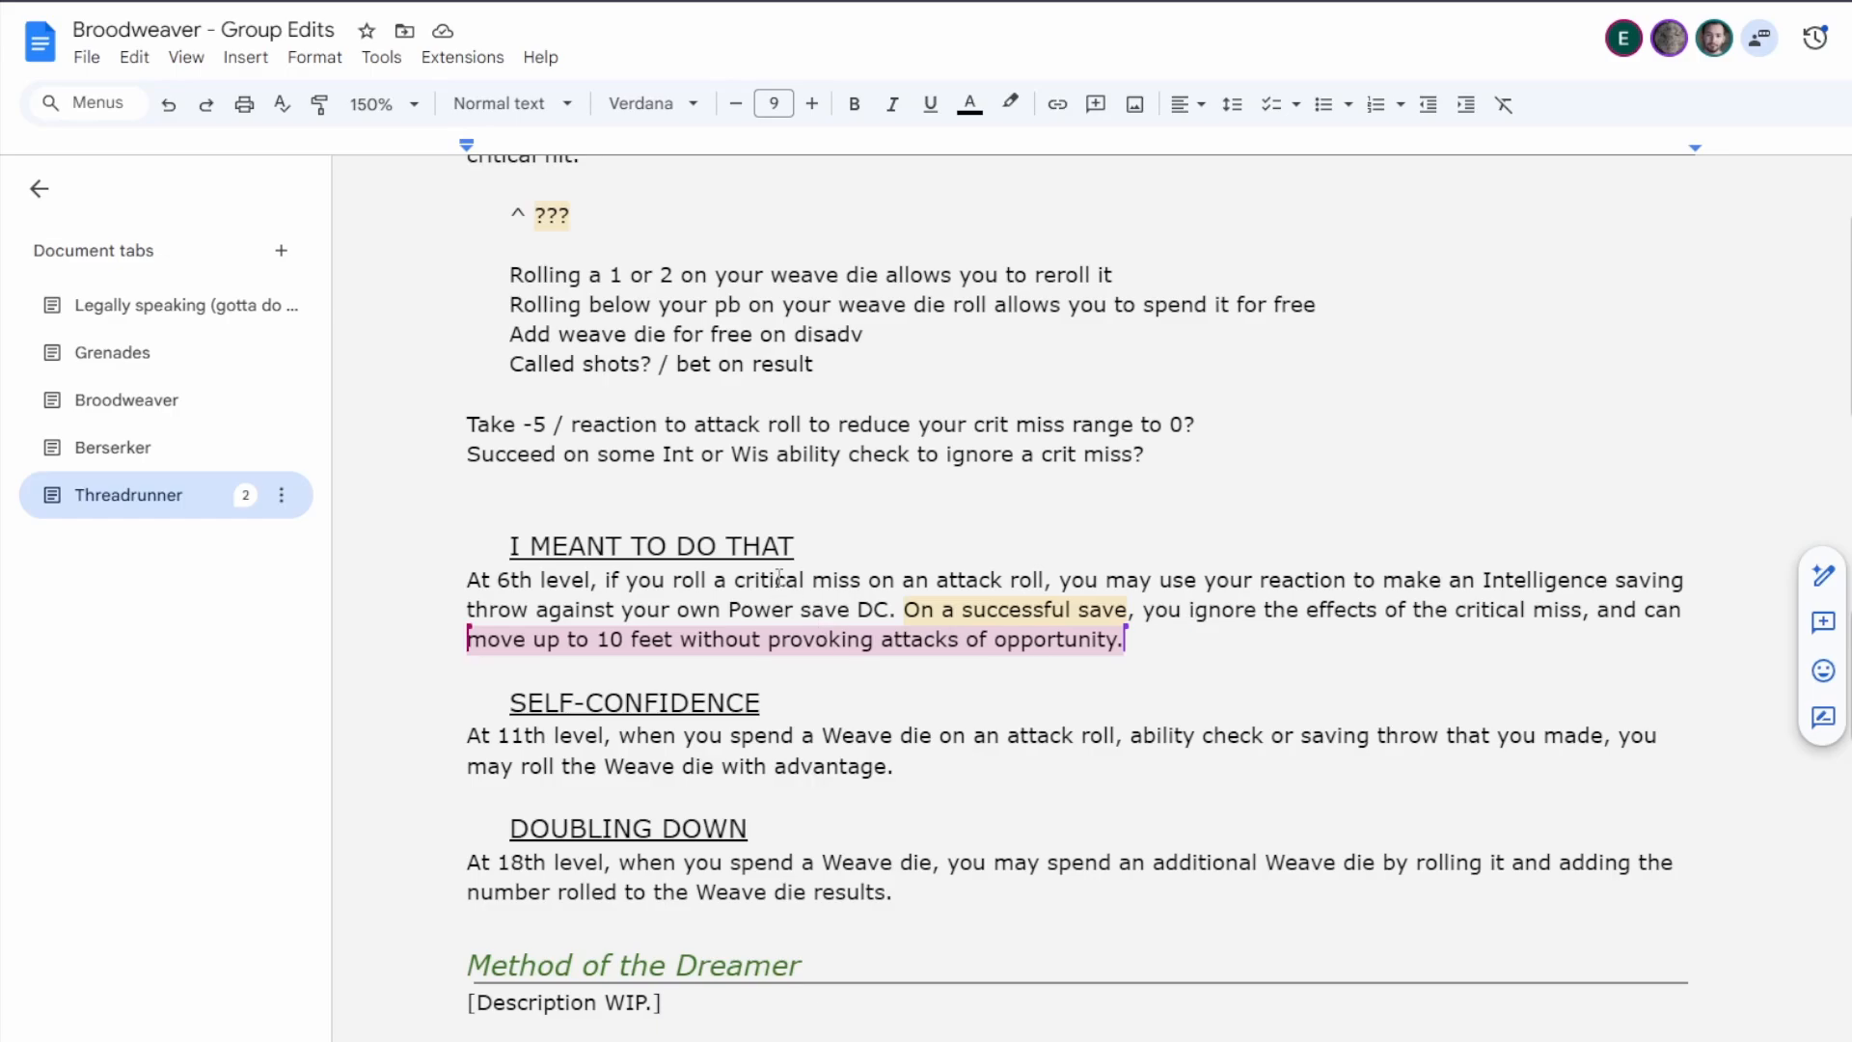
# In I Meant To Do That, reword the trigger to "if you miss with an attack roll".
pyautogui.doubleClick(680, 579)
pyautogui.moveTo(733, 581); pyautogui.dragTo(818, 582)
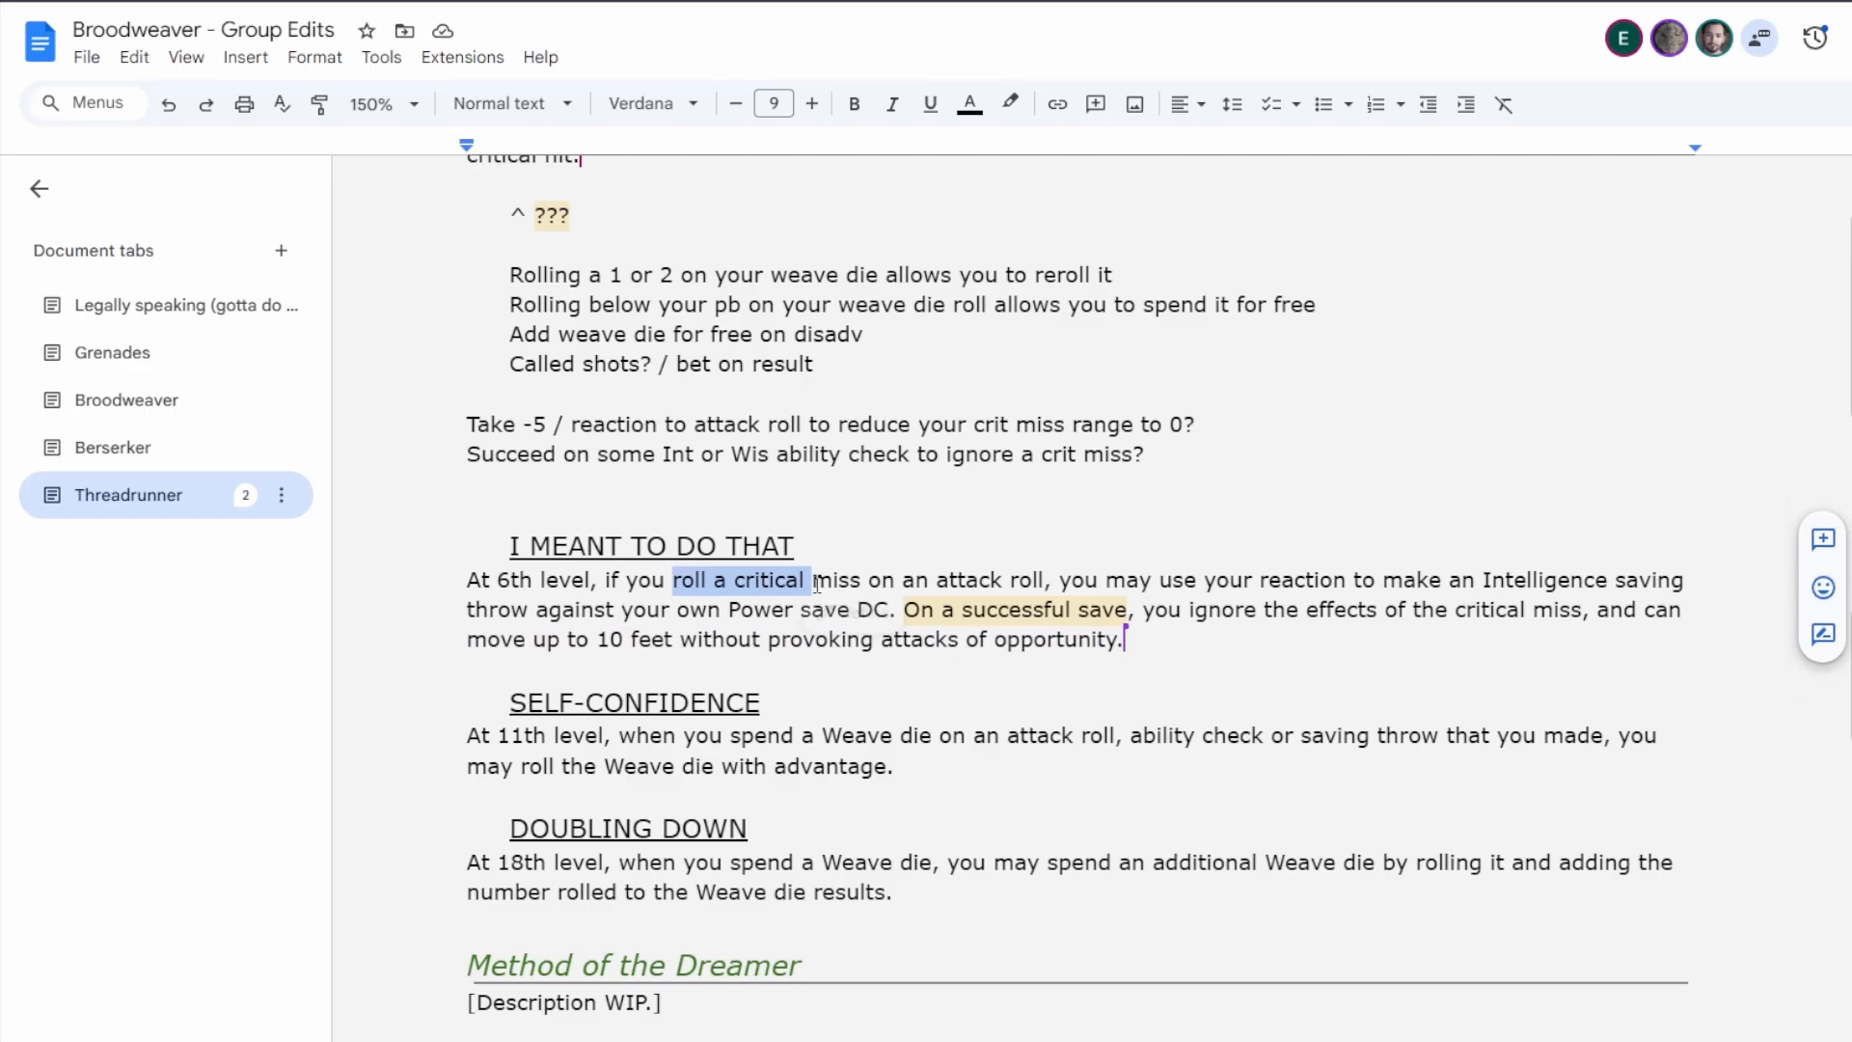
pyautogui.press('BackSpace')
pyautogui.doubleClick(744, 578)
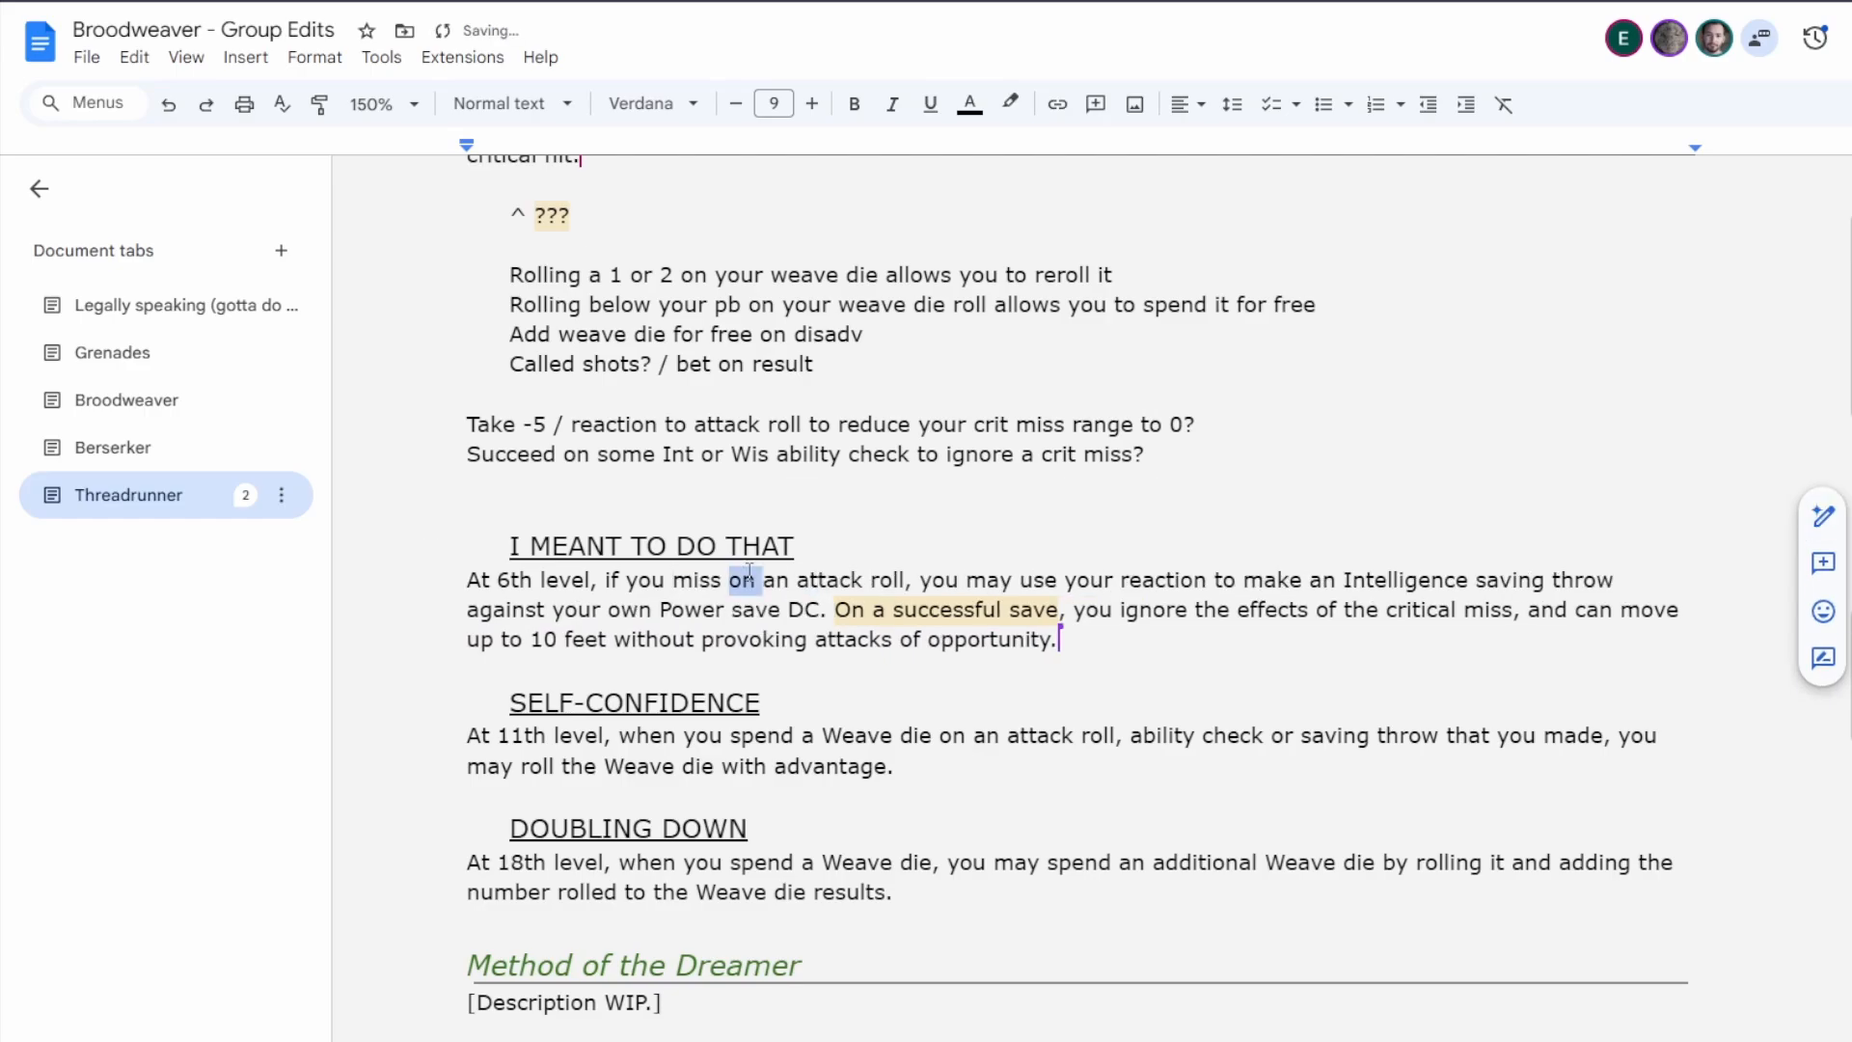
pyautogui.write('with')
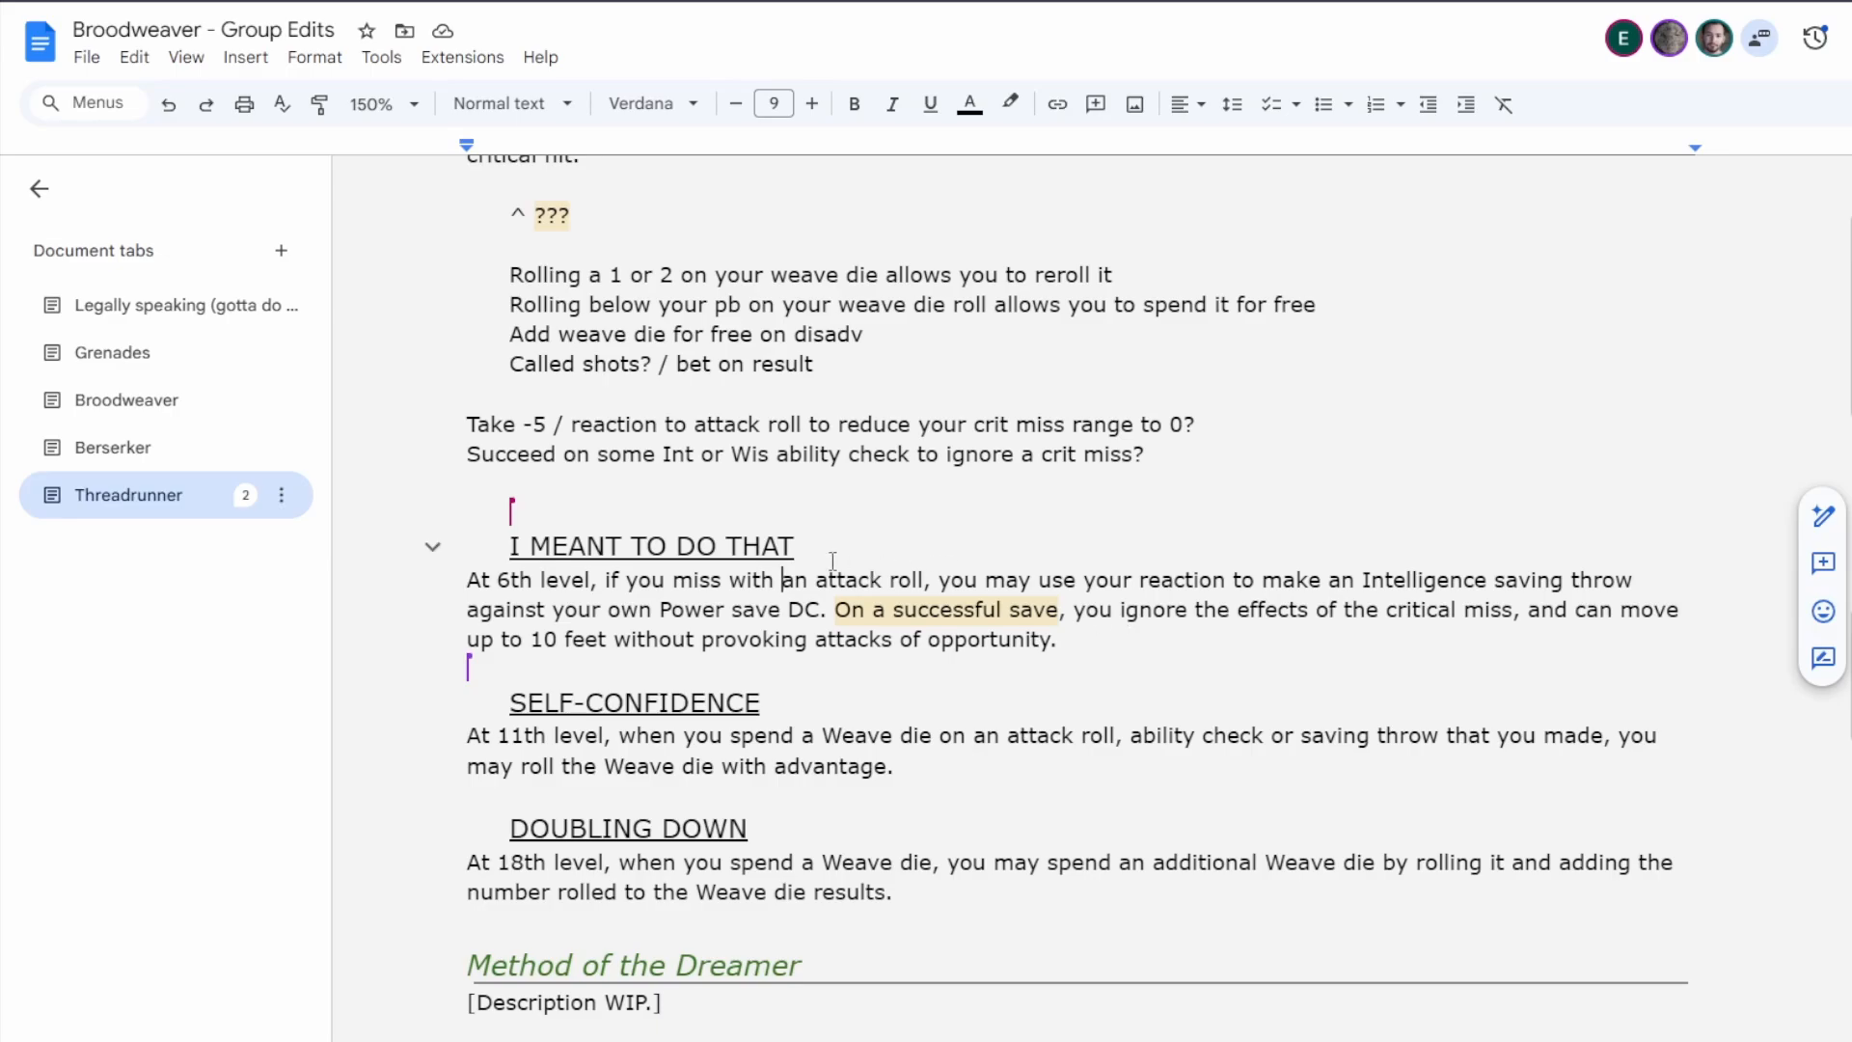
# Replace the I Meant To Do That heading with the placeholder "???".
pyautogui.tripleClick(791, 550)
pyautogui.click(791, 555)
pyautogui.moveTo(791, 554); pyautogui.dragTo(506, 548)
pyautogui.write('???')
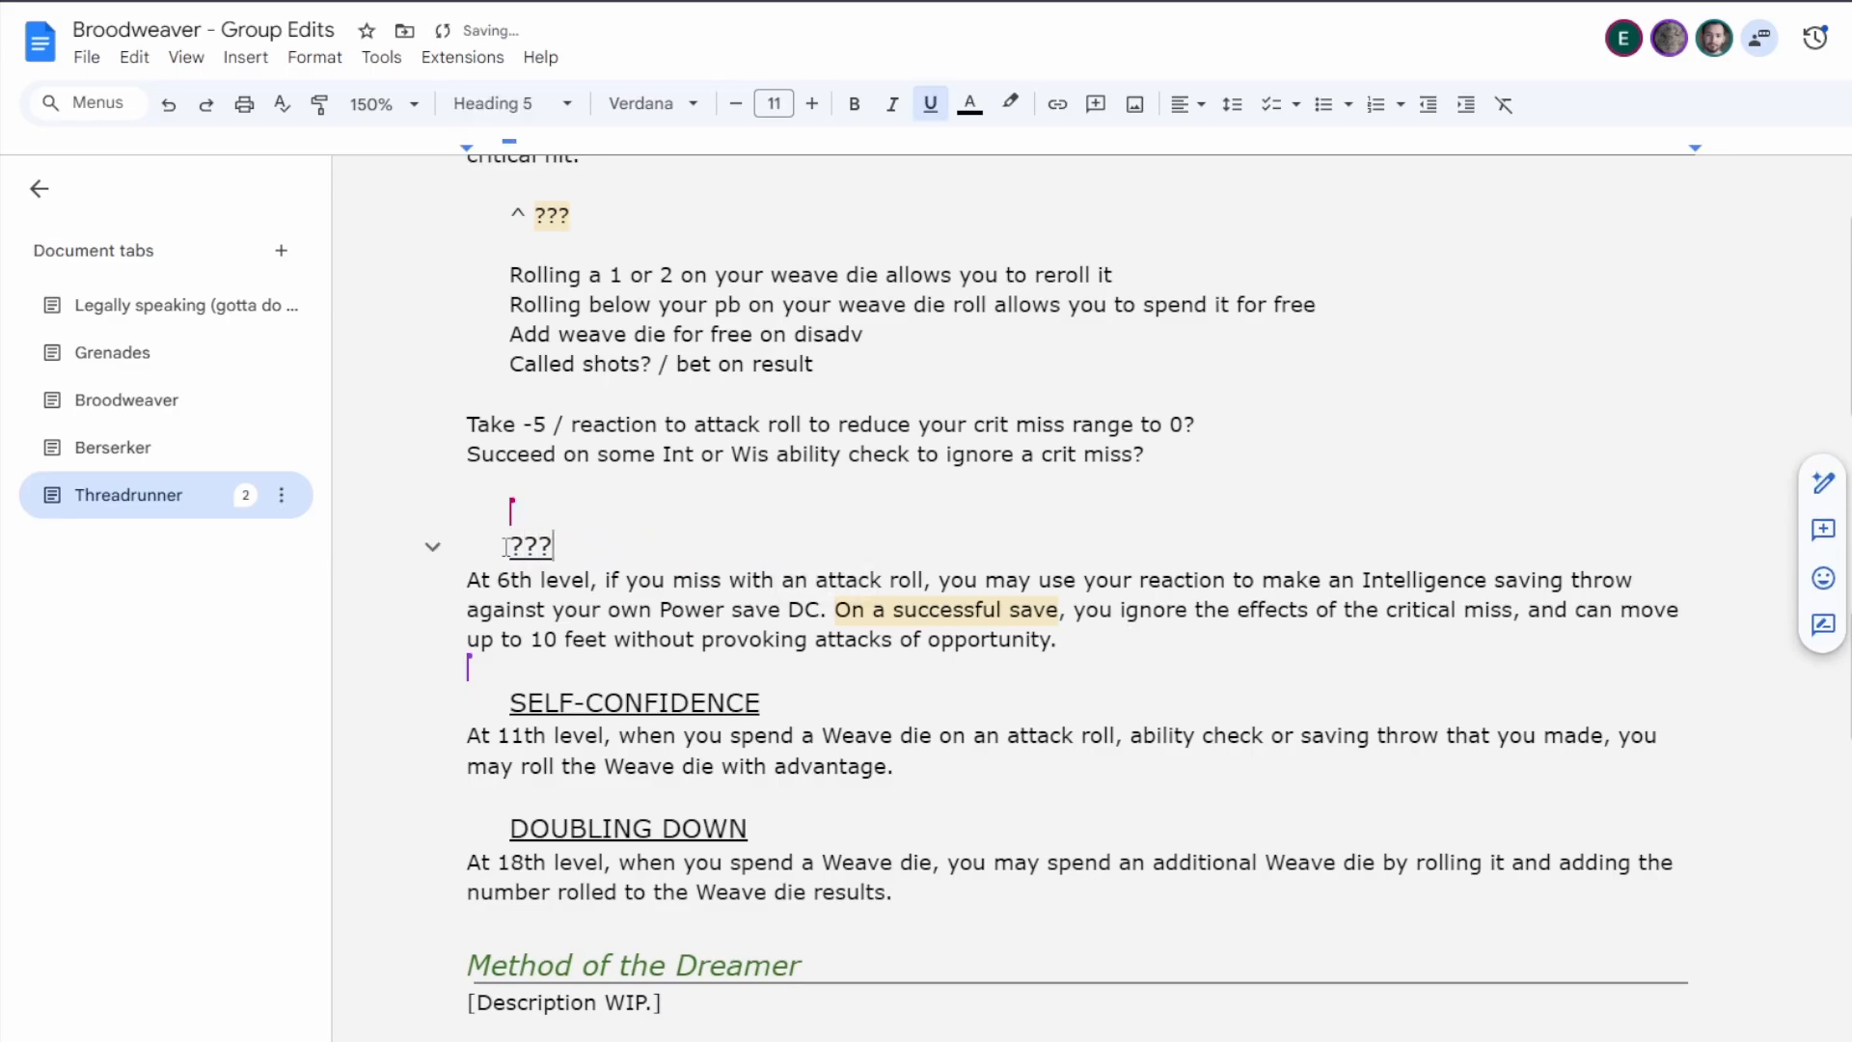
pyautogui.click(1099, 641)
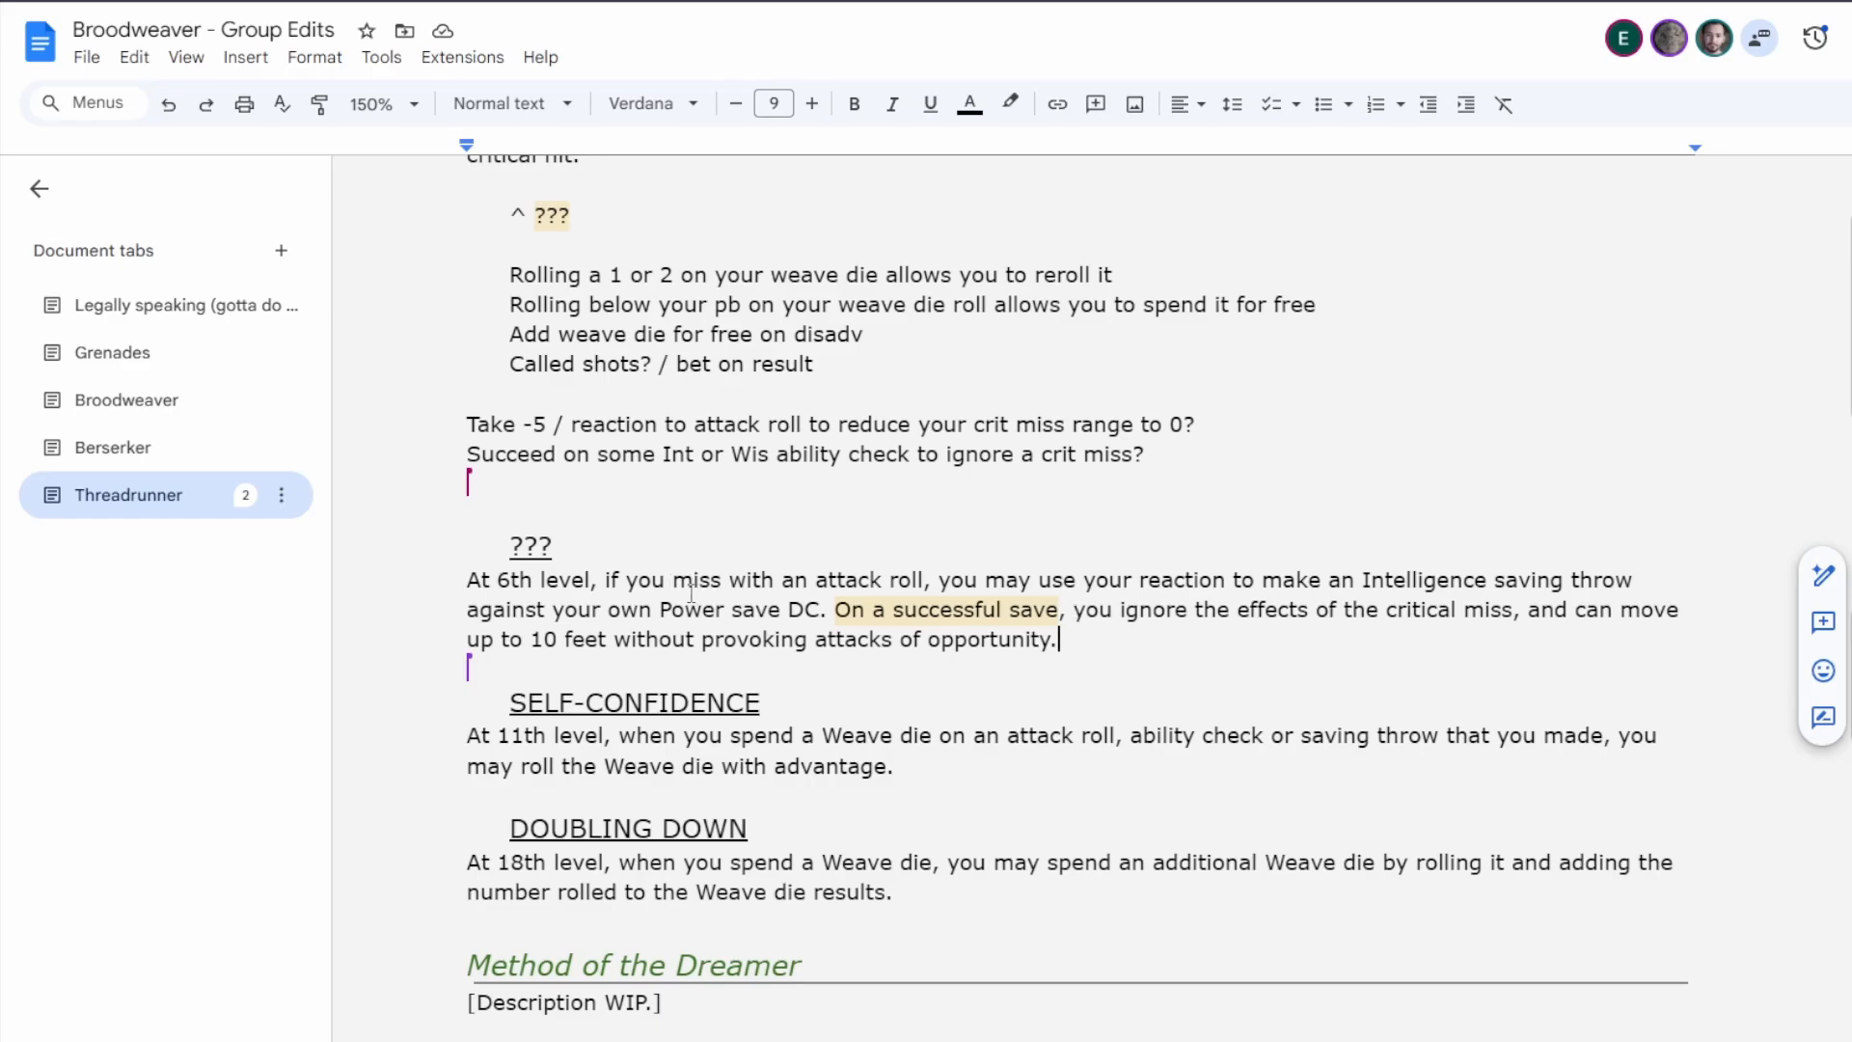
# Compare the critical range overlap rule and draft notes in Climb Higher, Fall Harder with the 6th-level feature's wording.
pyautogui.scroll(4, 719, 621)
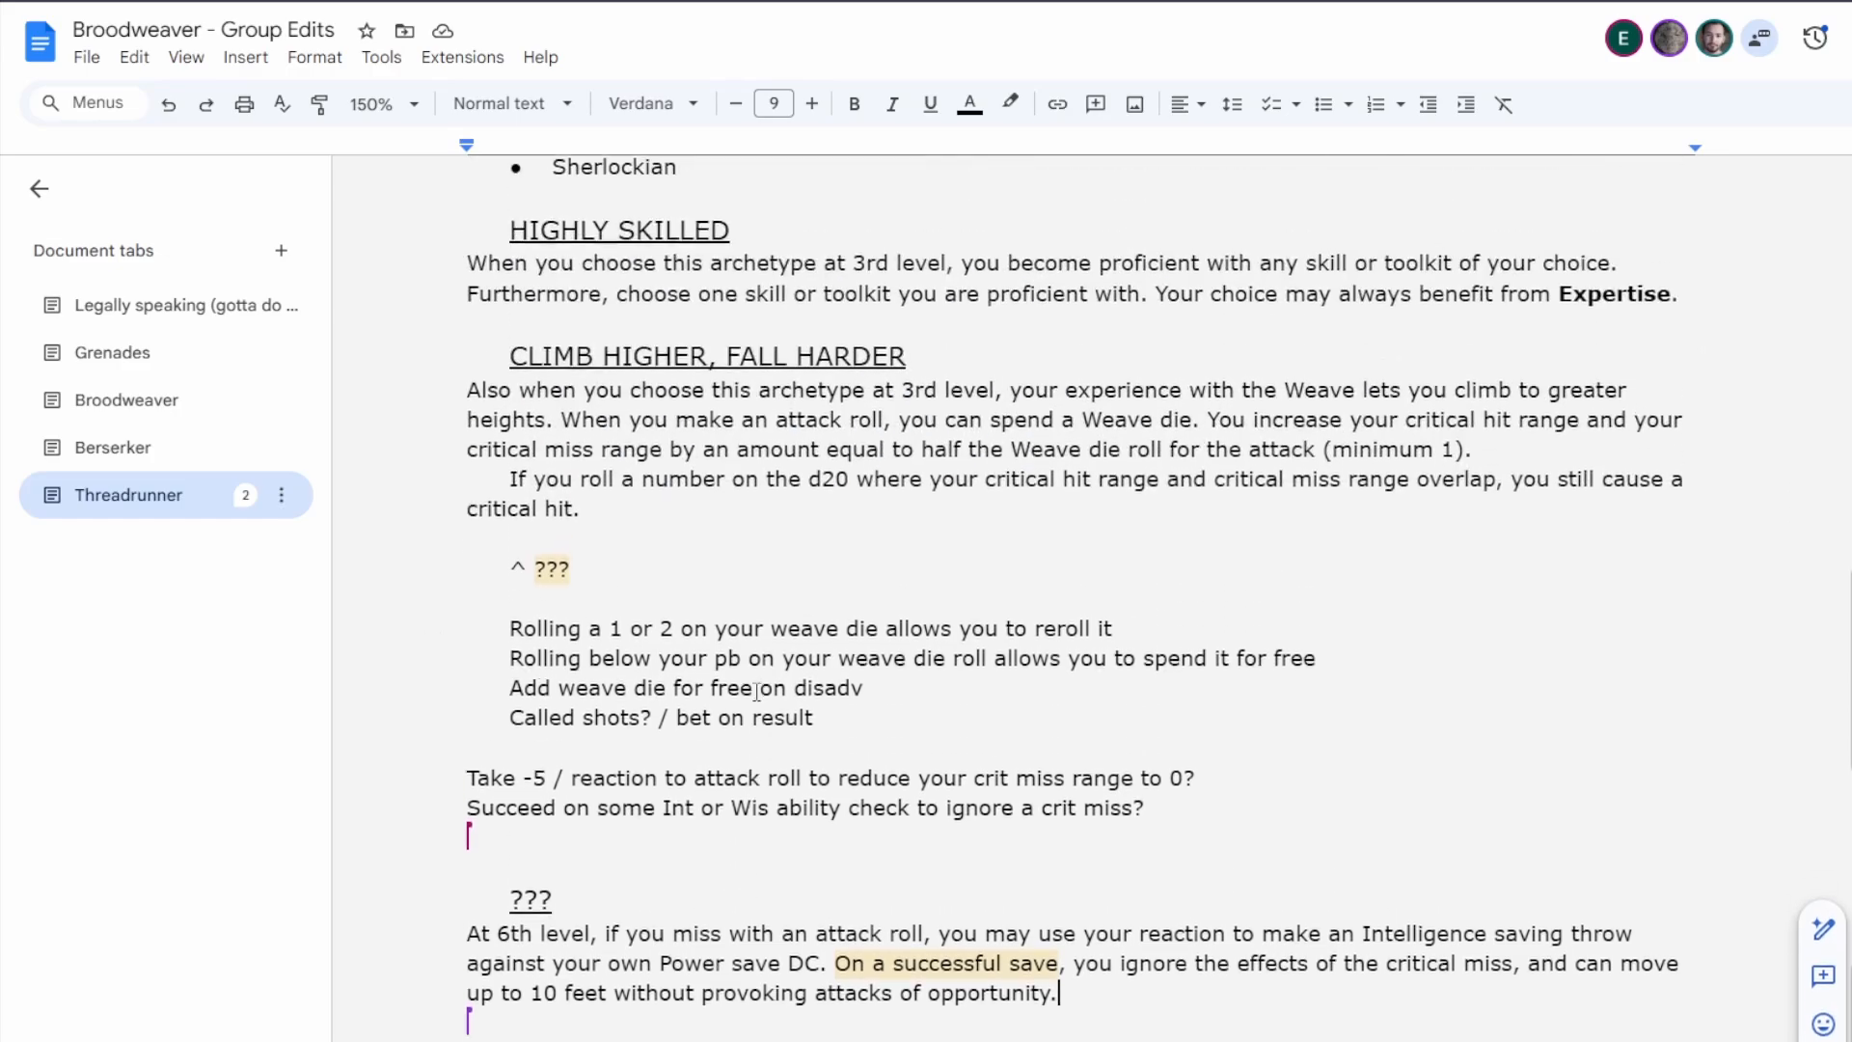
pyautogui.moveTo(509, 481); pyautogui.dragTo(658, 535)
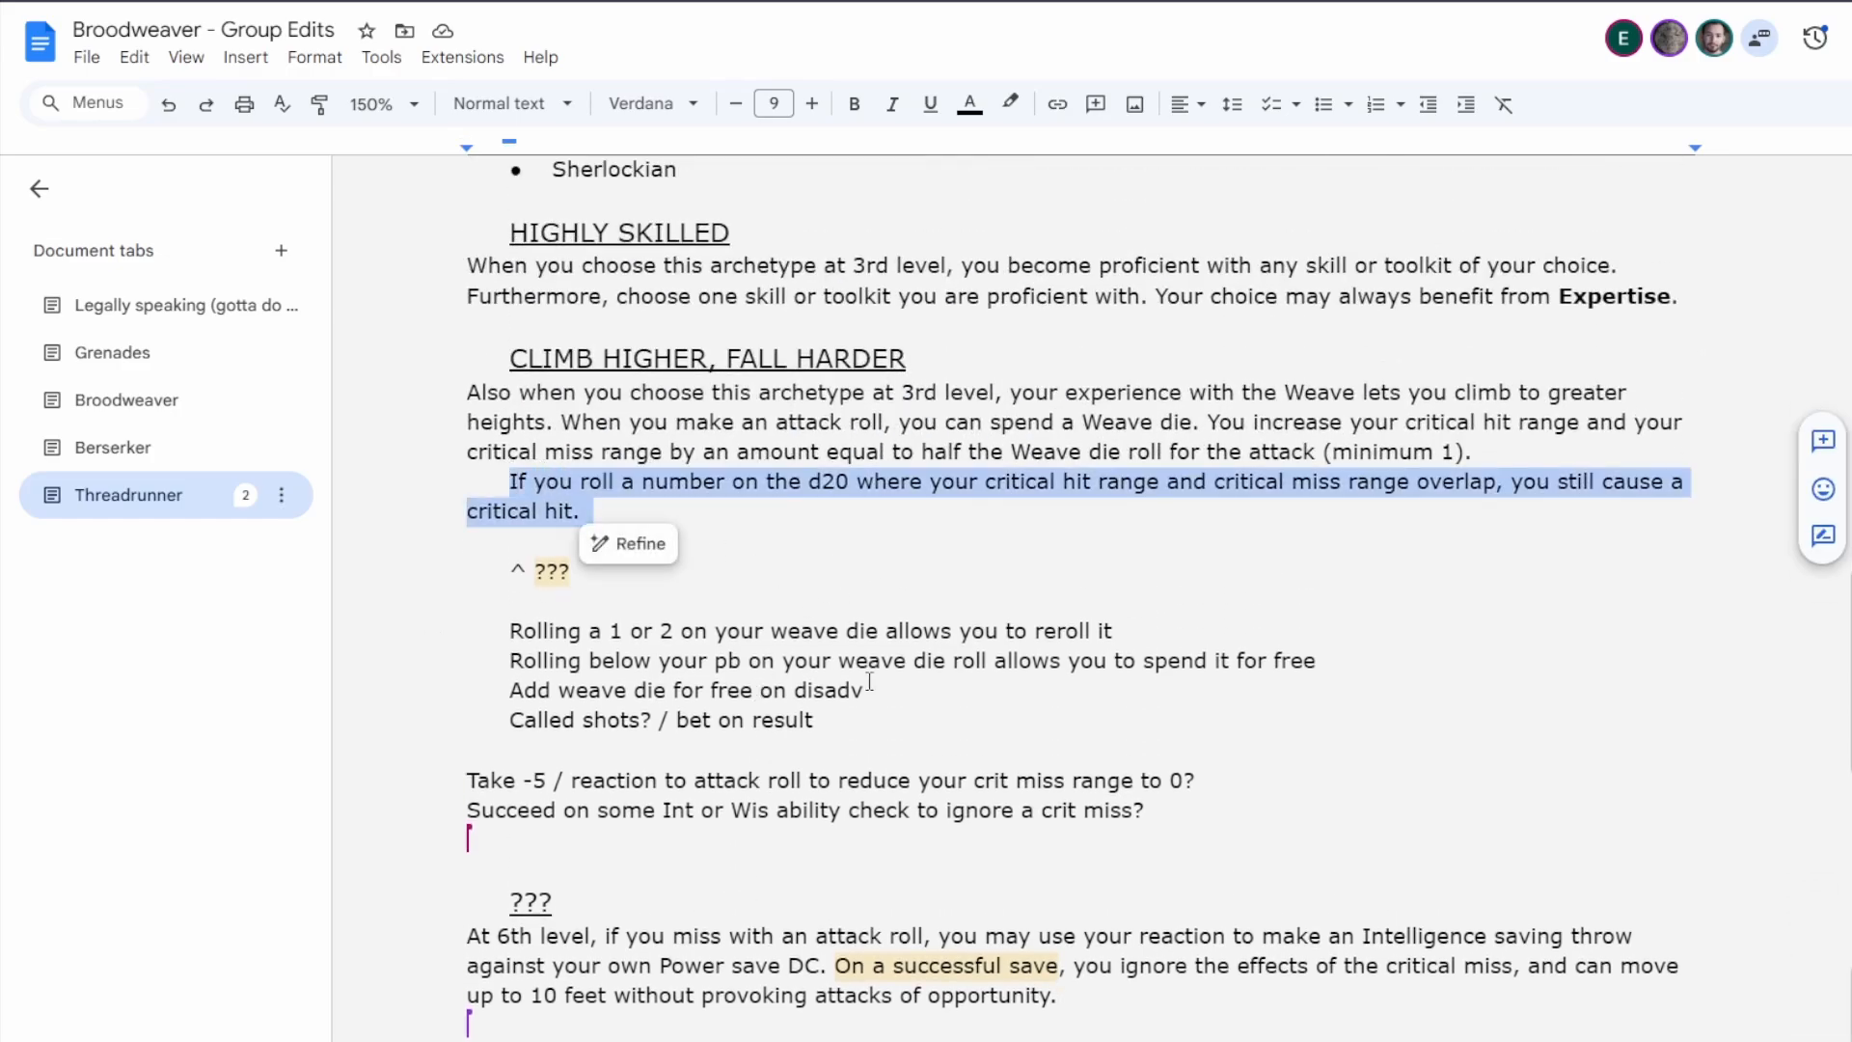
pyautogui.scroll(-1, 1152, 844)
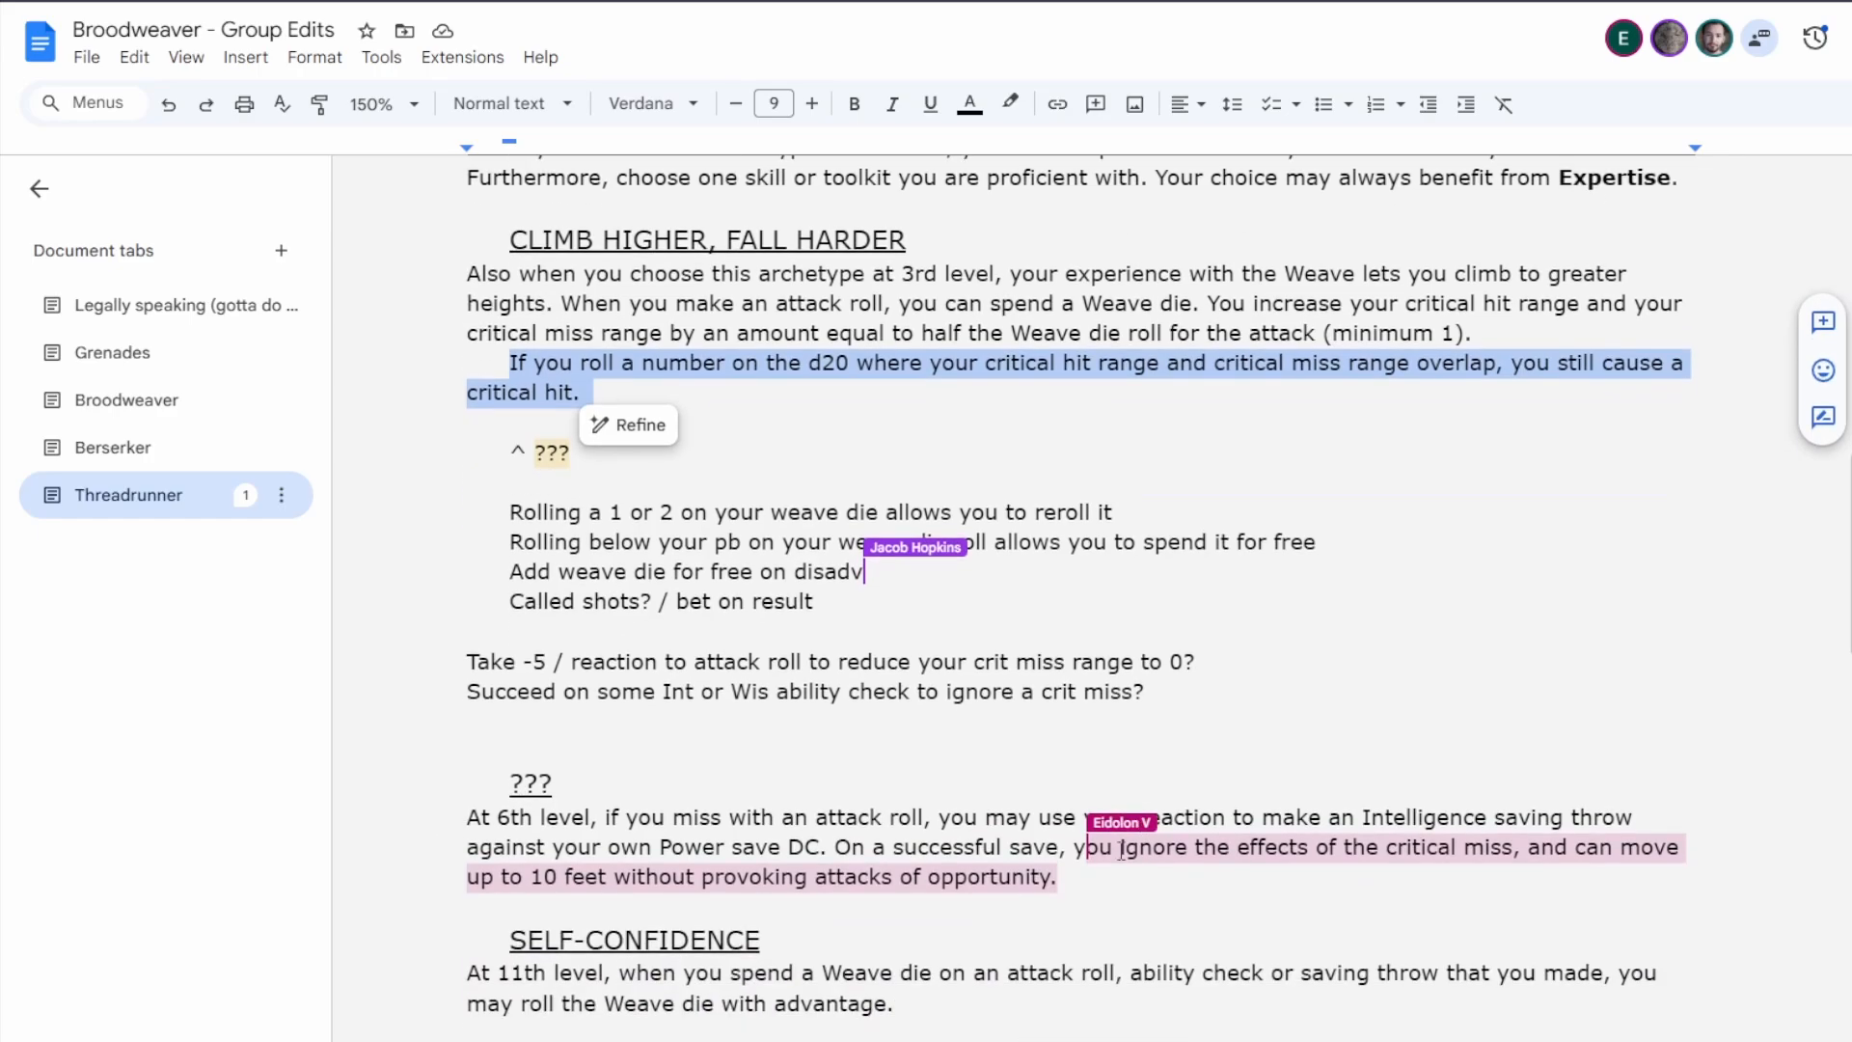
pyautogui.click(1146, 823)
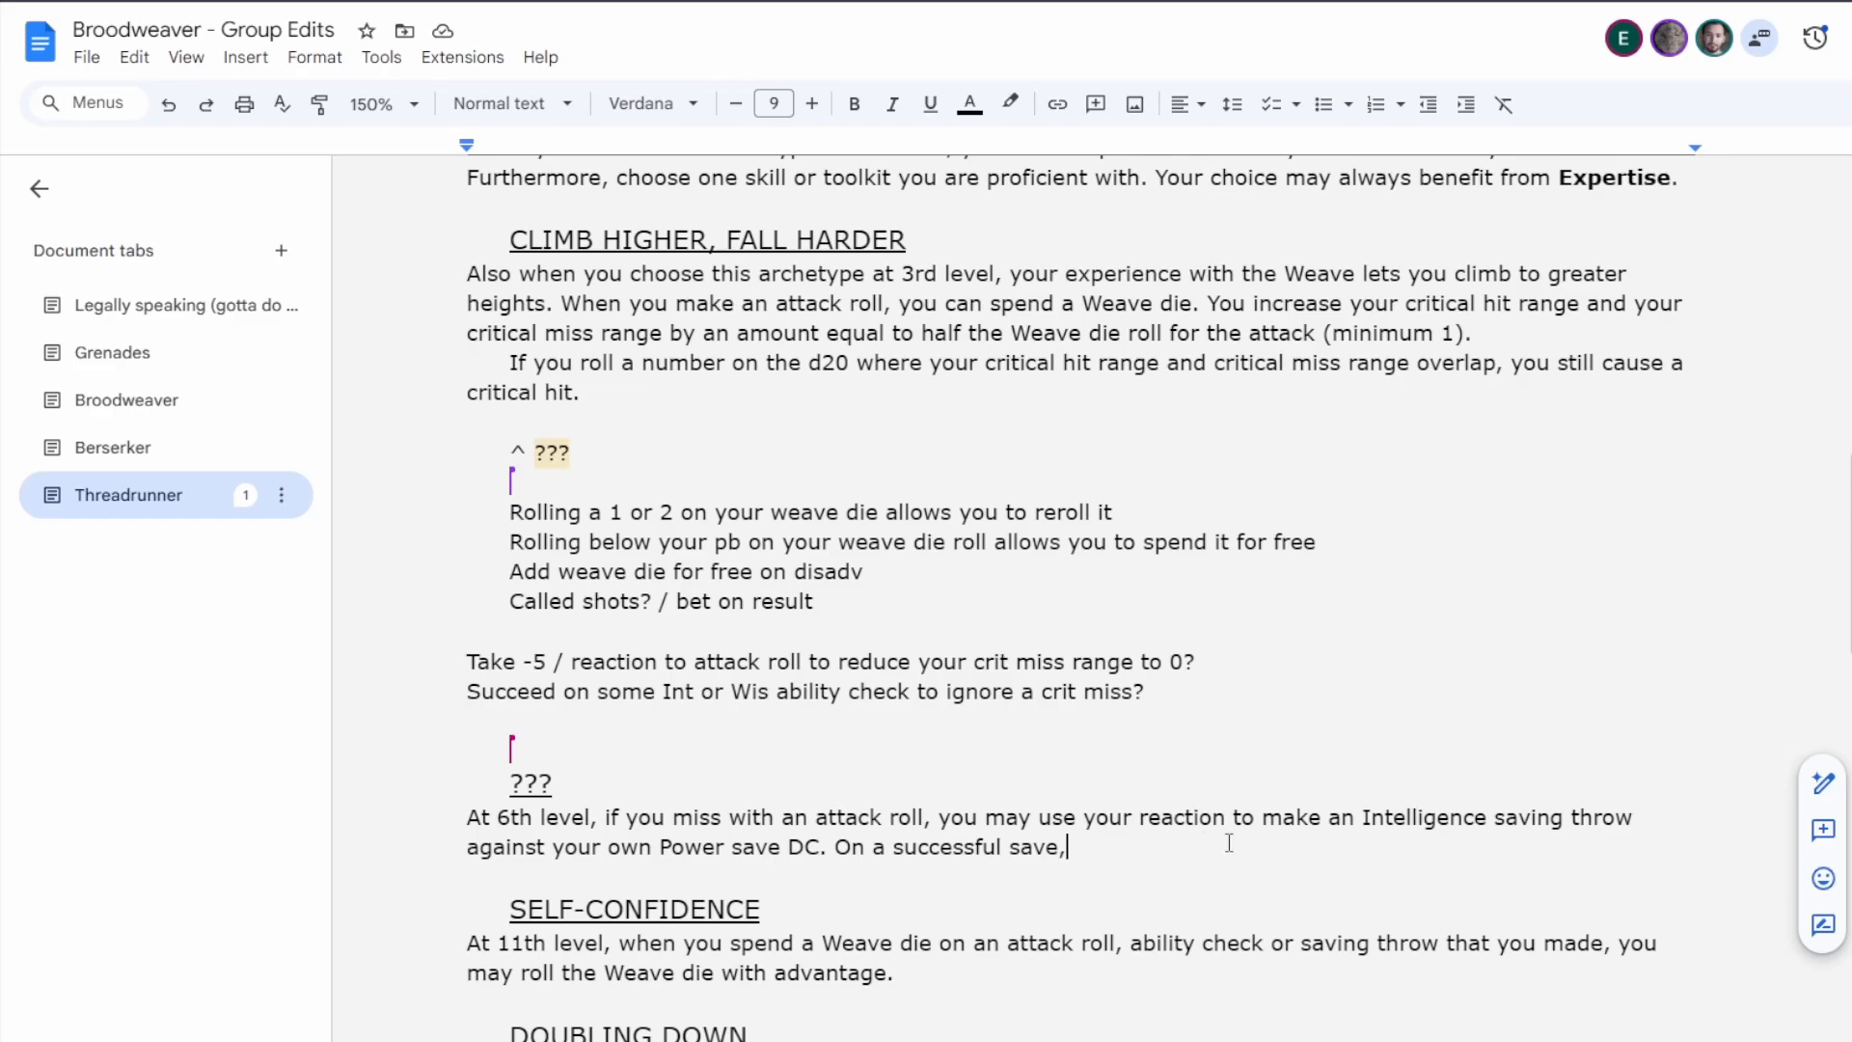
pyautogui.scroll(-1, 710, 812)
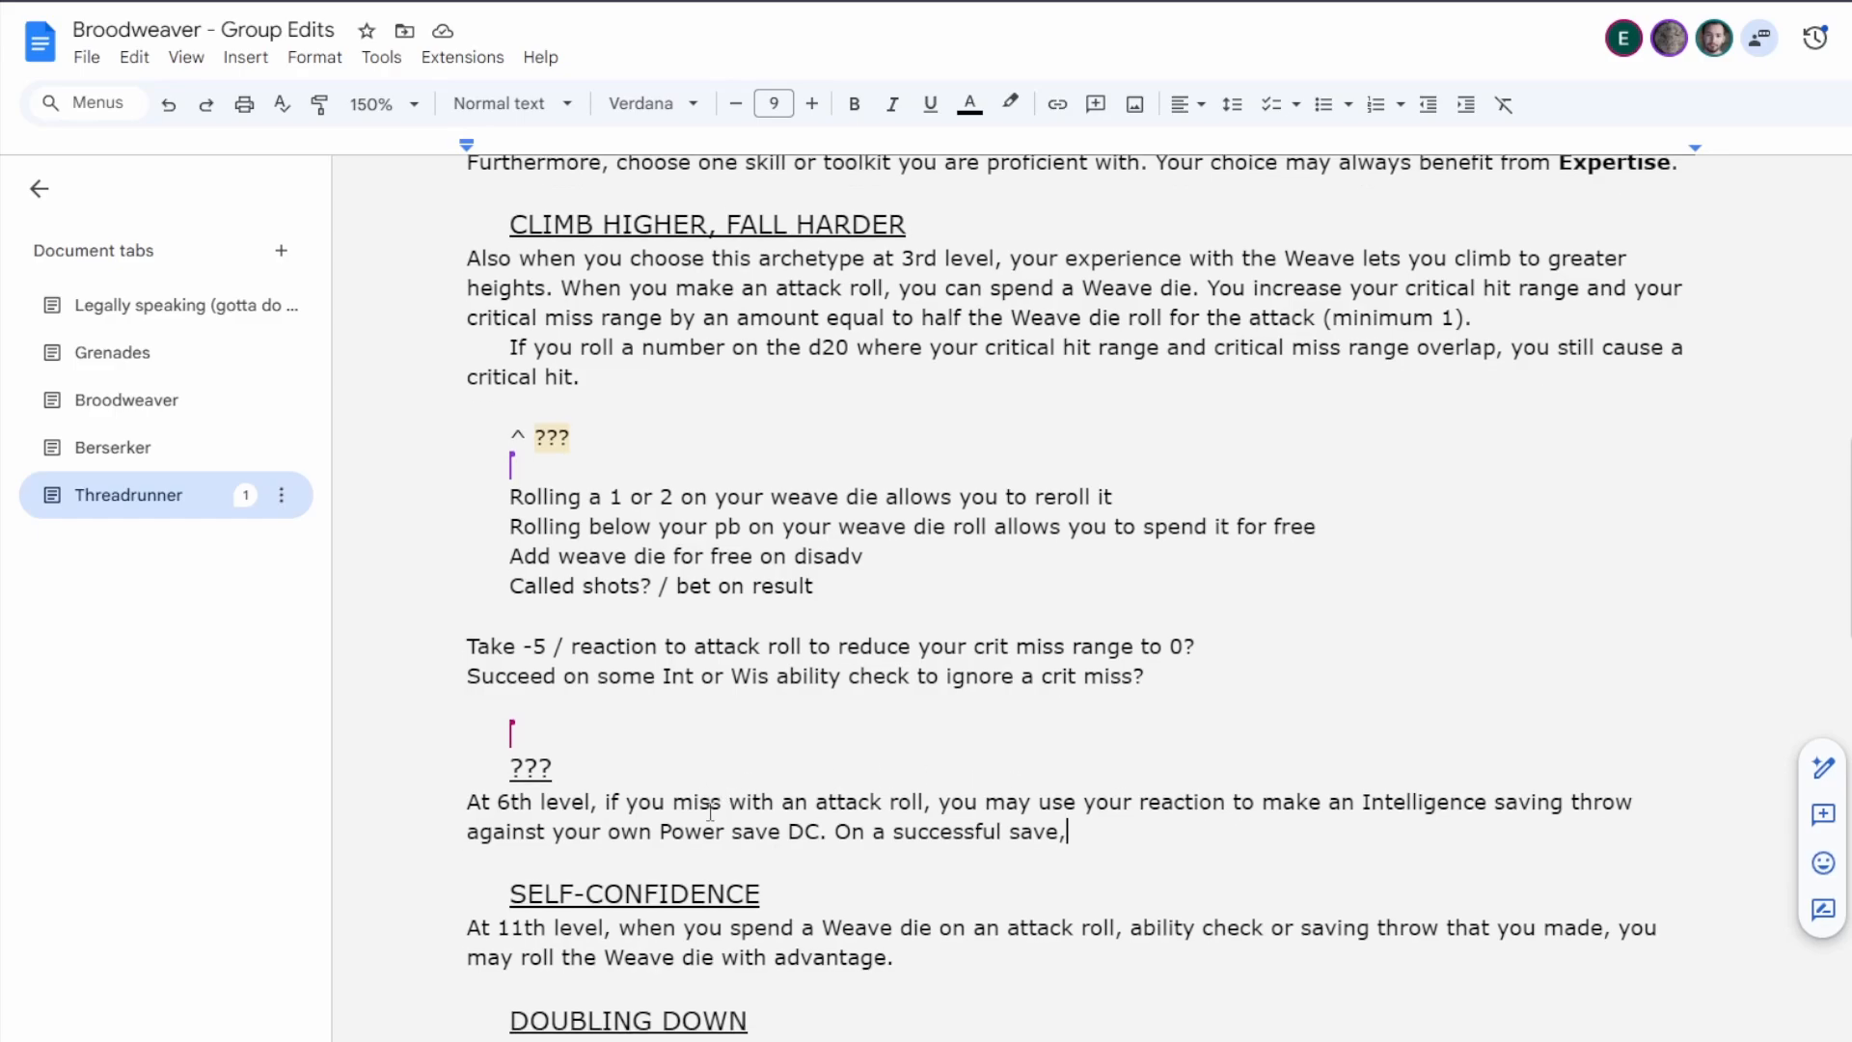
pyautogui.scroll(1, 711, 812)
pyautogui.scroll(-1, 712, 811)
pyautogui.scroll(1, 713, 810)
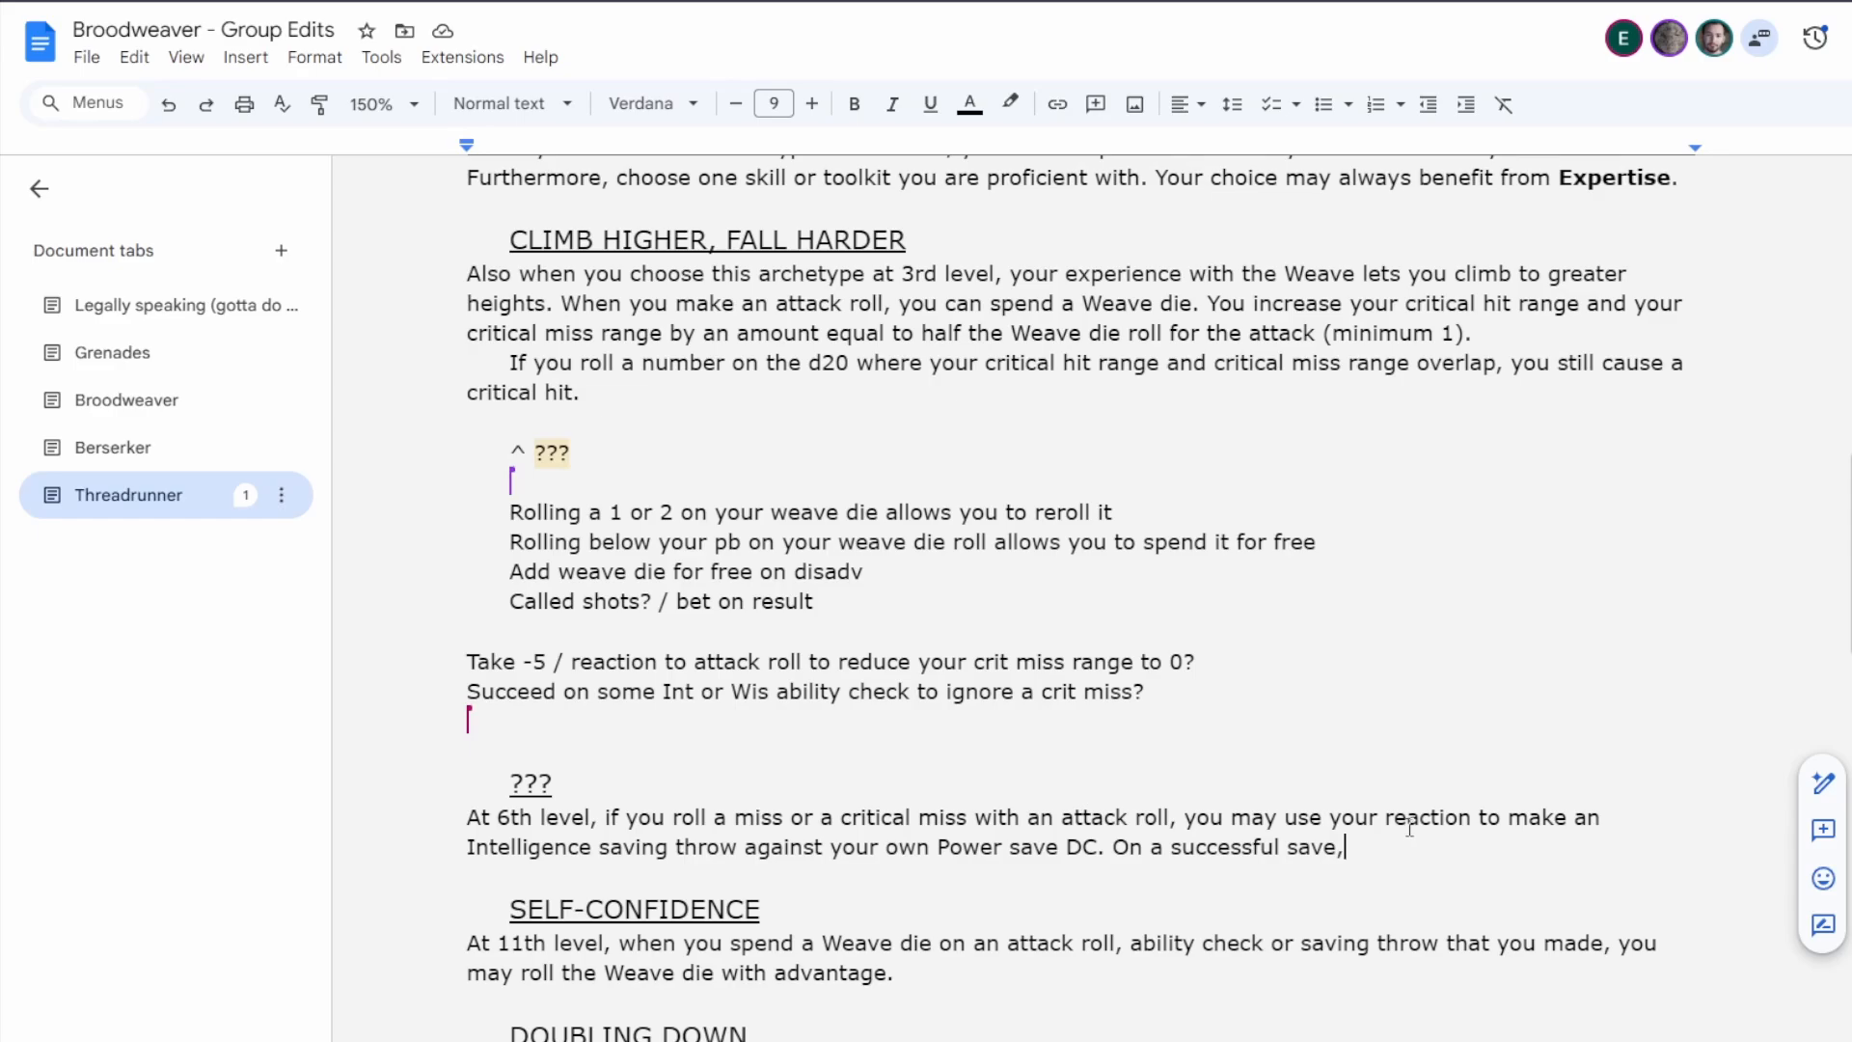
# Rename the Daredevil's 6th-level feature heading as "FEINT".
pyautogui.moveTo(516, 783); pyautogui.dragTo(677, 793)
pyautogui.write('FEINT')
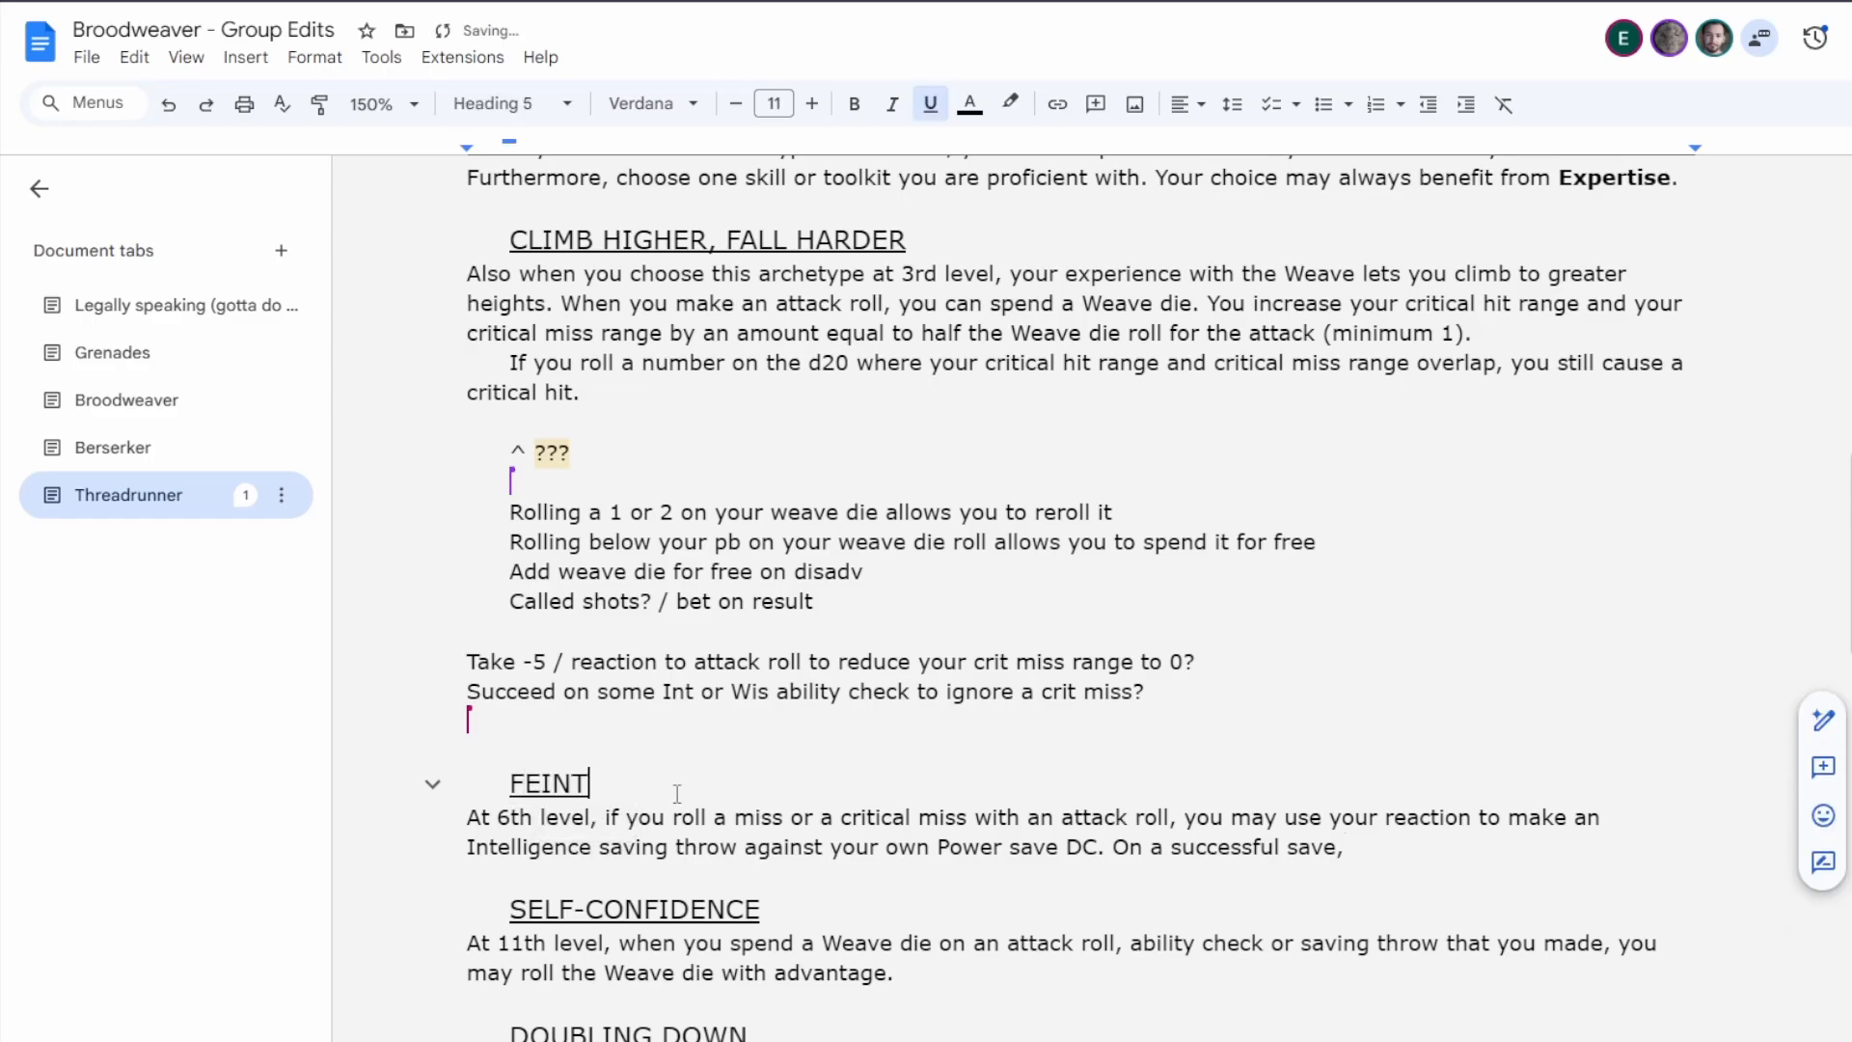
pyautogui.click(1416, 845)
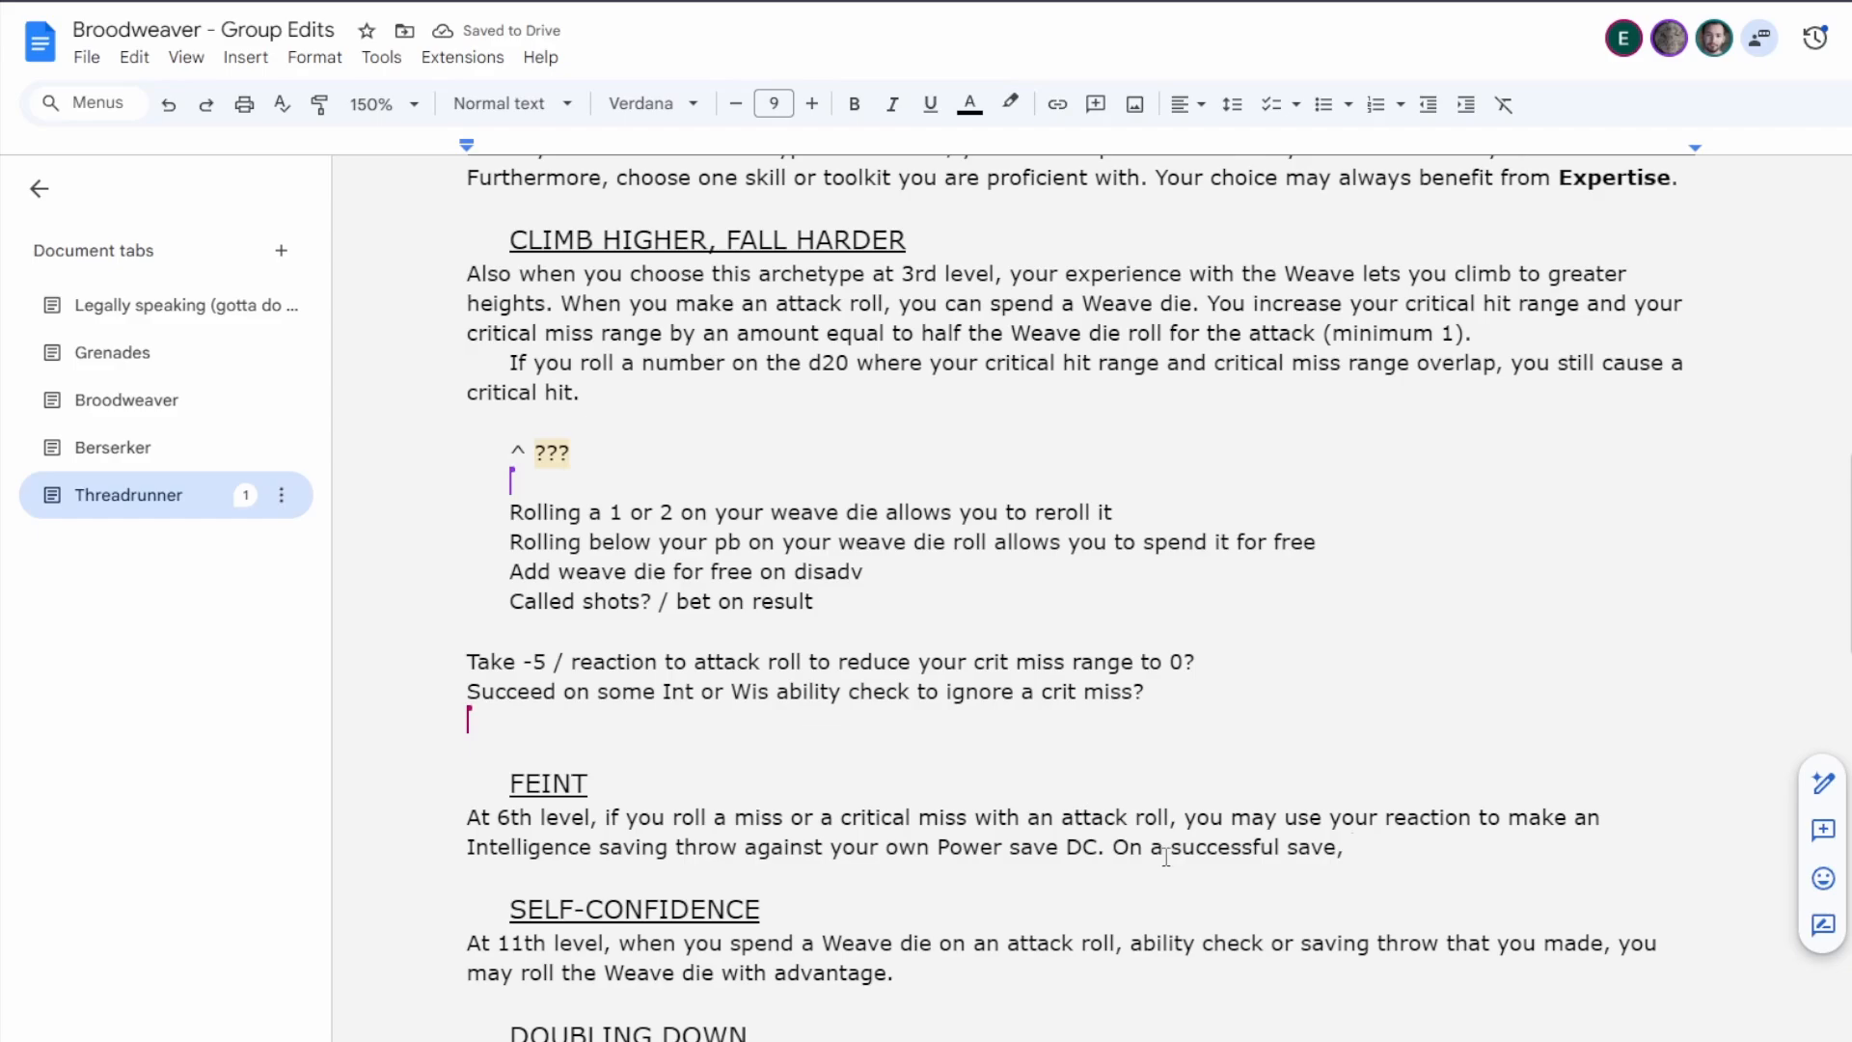
# Check the Weave dice rules in Pluck the Weave, and return to the Daredevil's Feint feature.
pyautogui.scroll(20, 1158, 854)
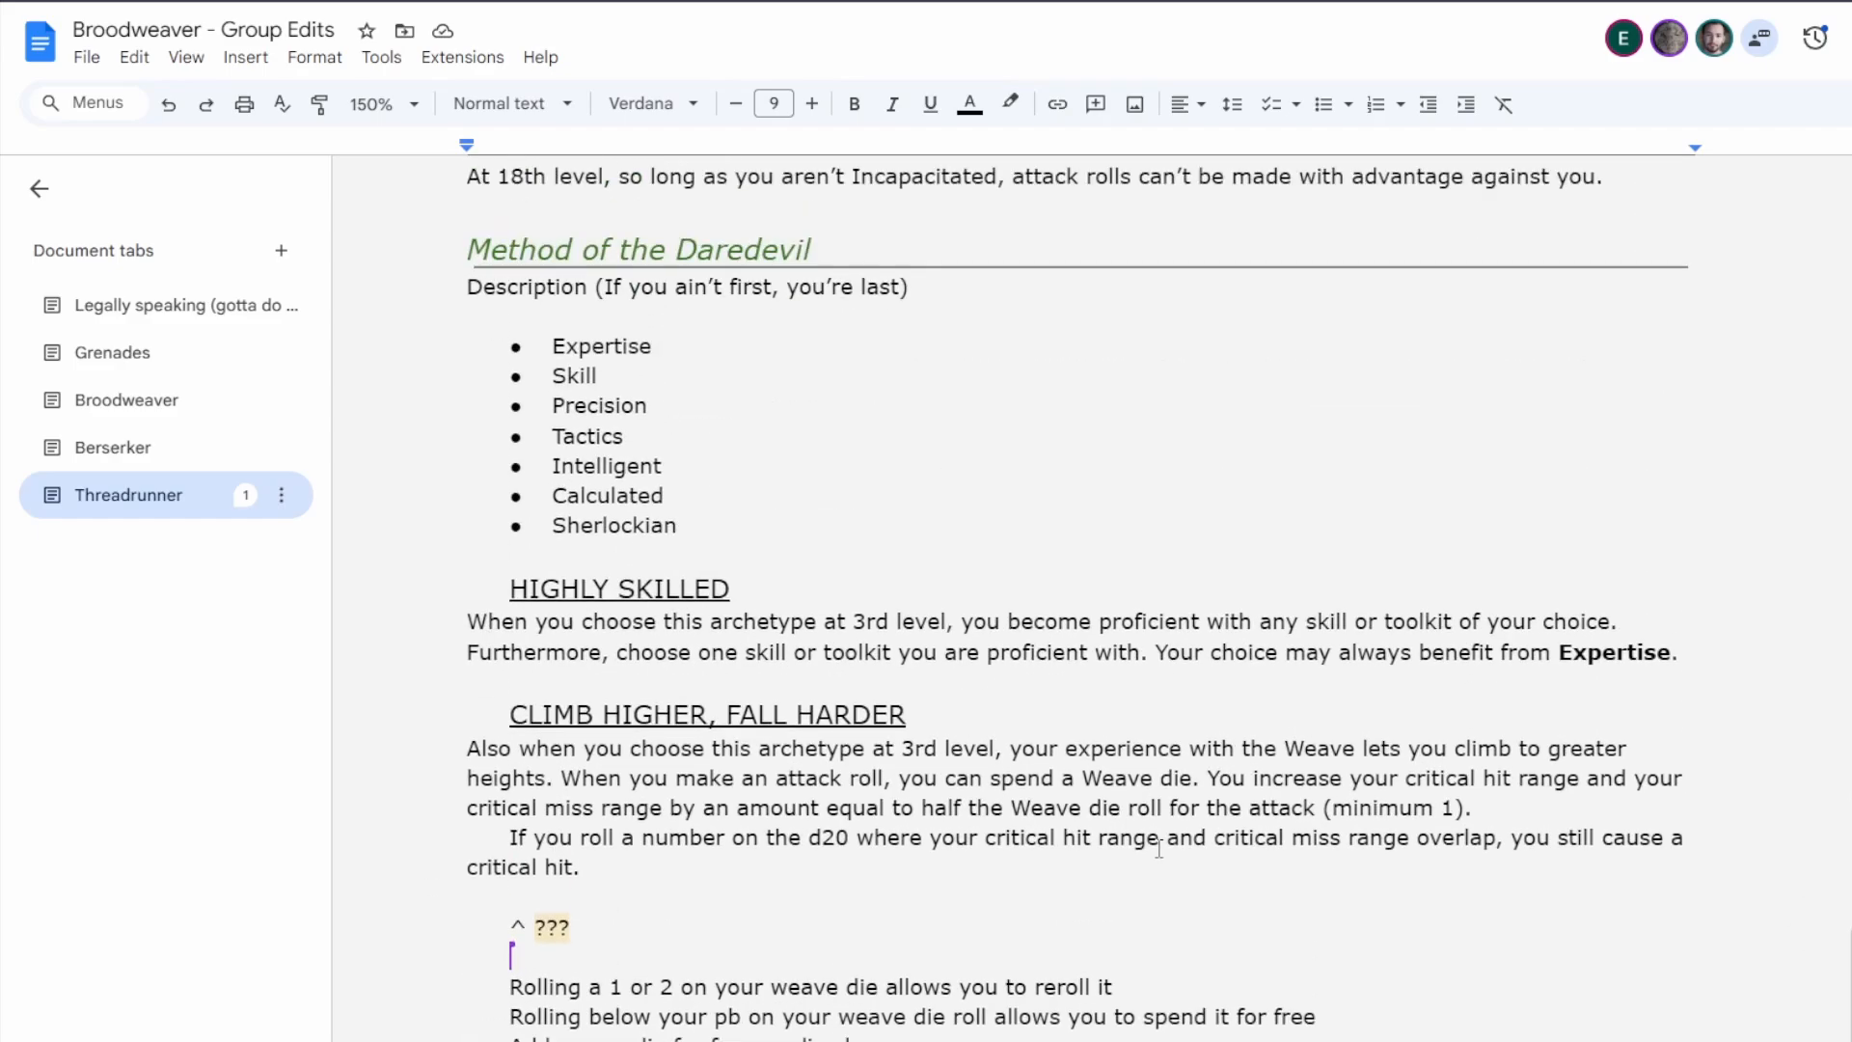
pyautogui.scroll(20, 1145, 850)
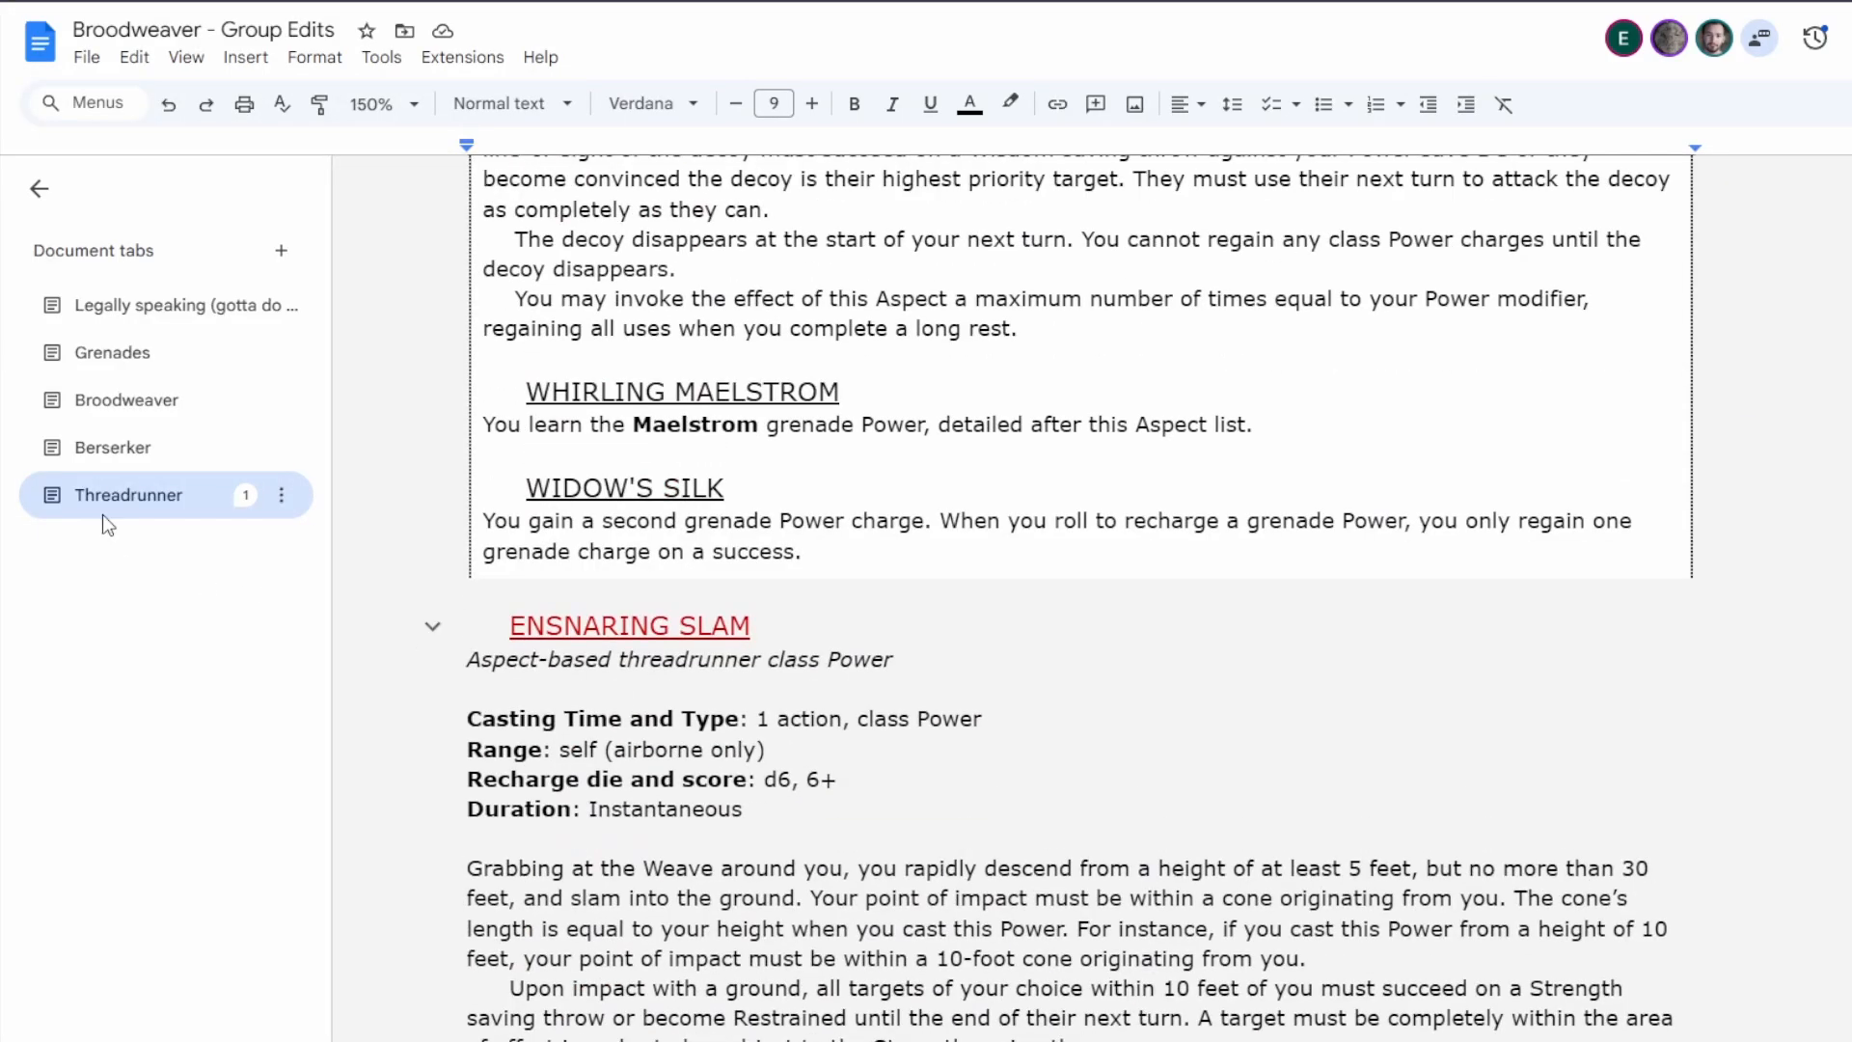
pyautogui.click(103, 514)
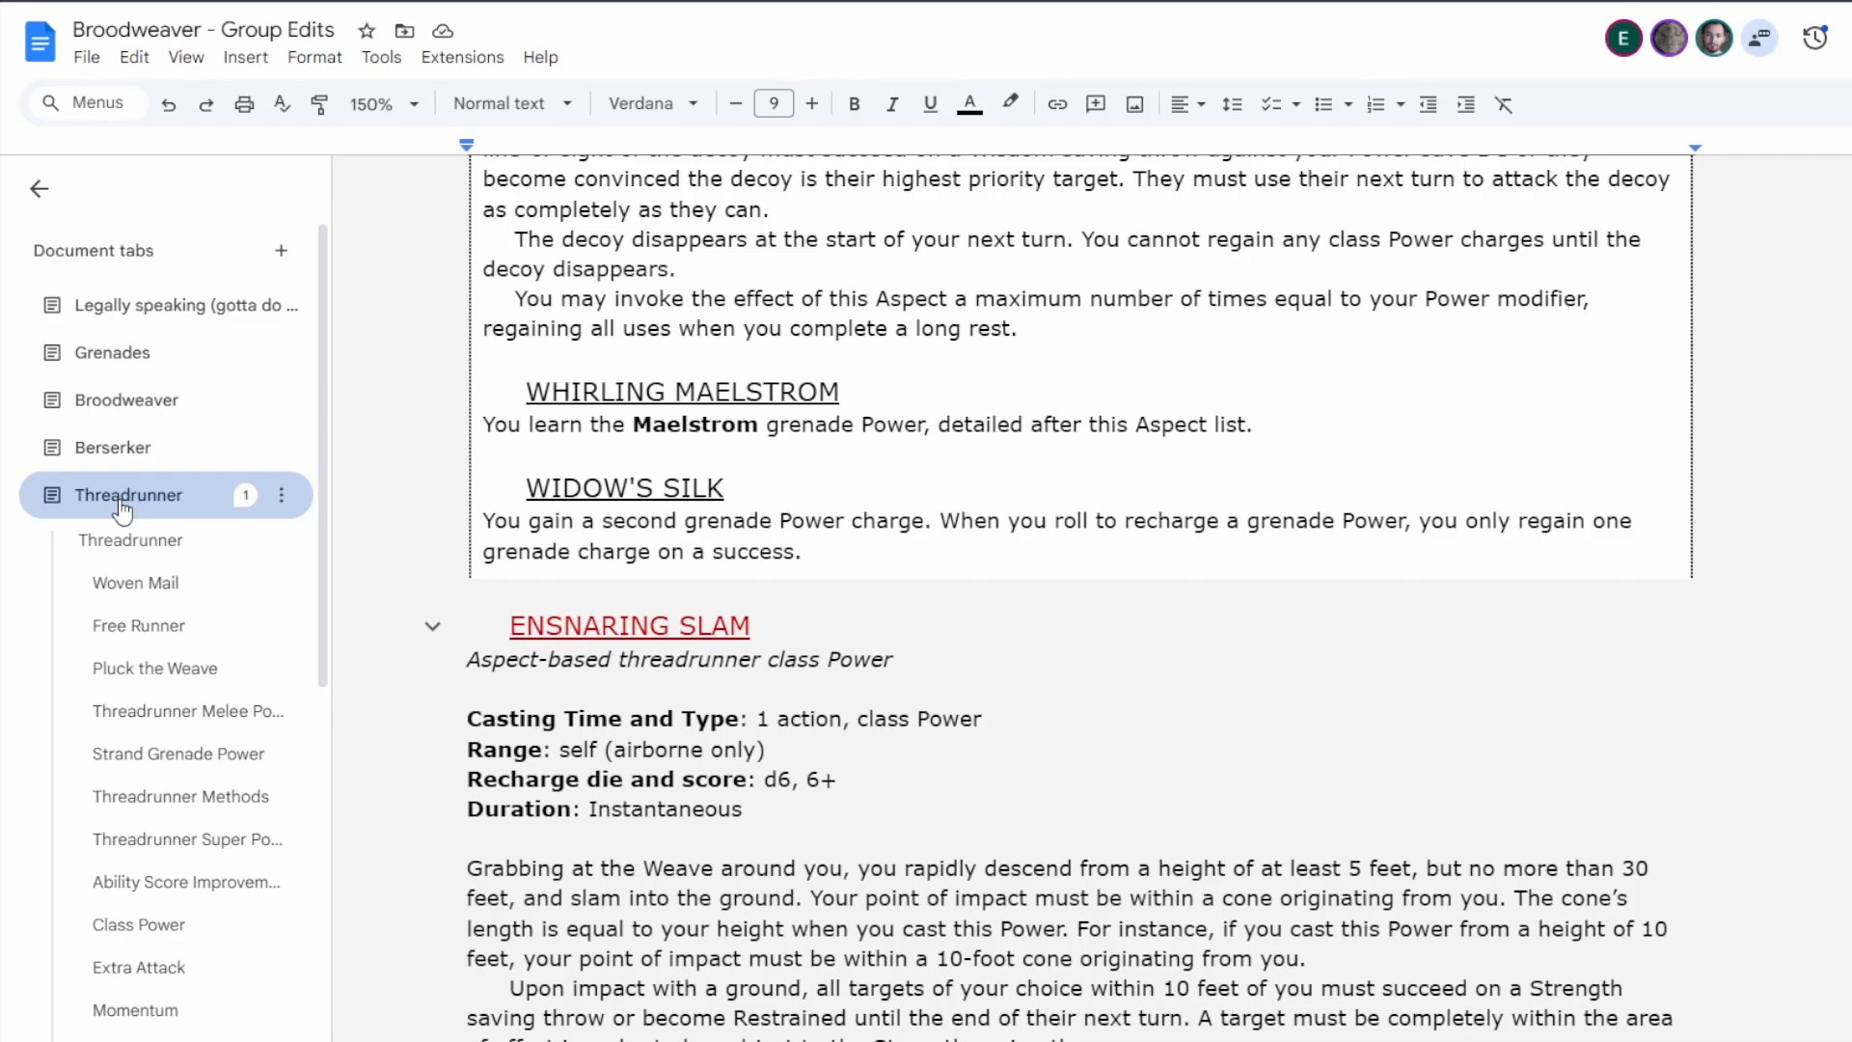
pyautogui.click(157, 583)
pyautogui.click(159, 584)
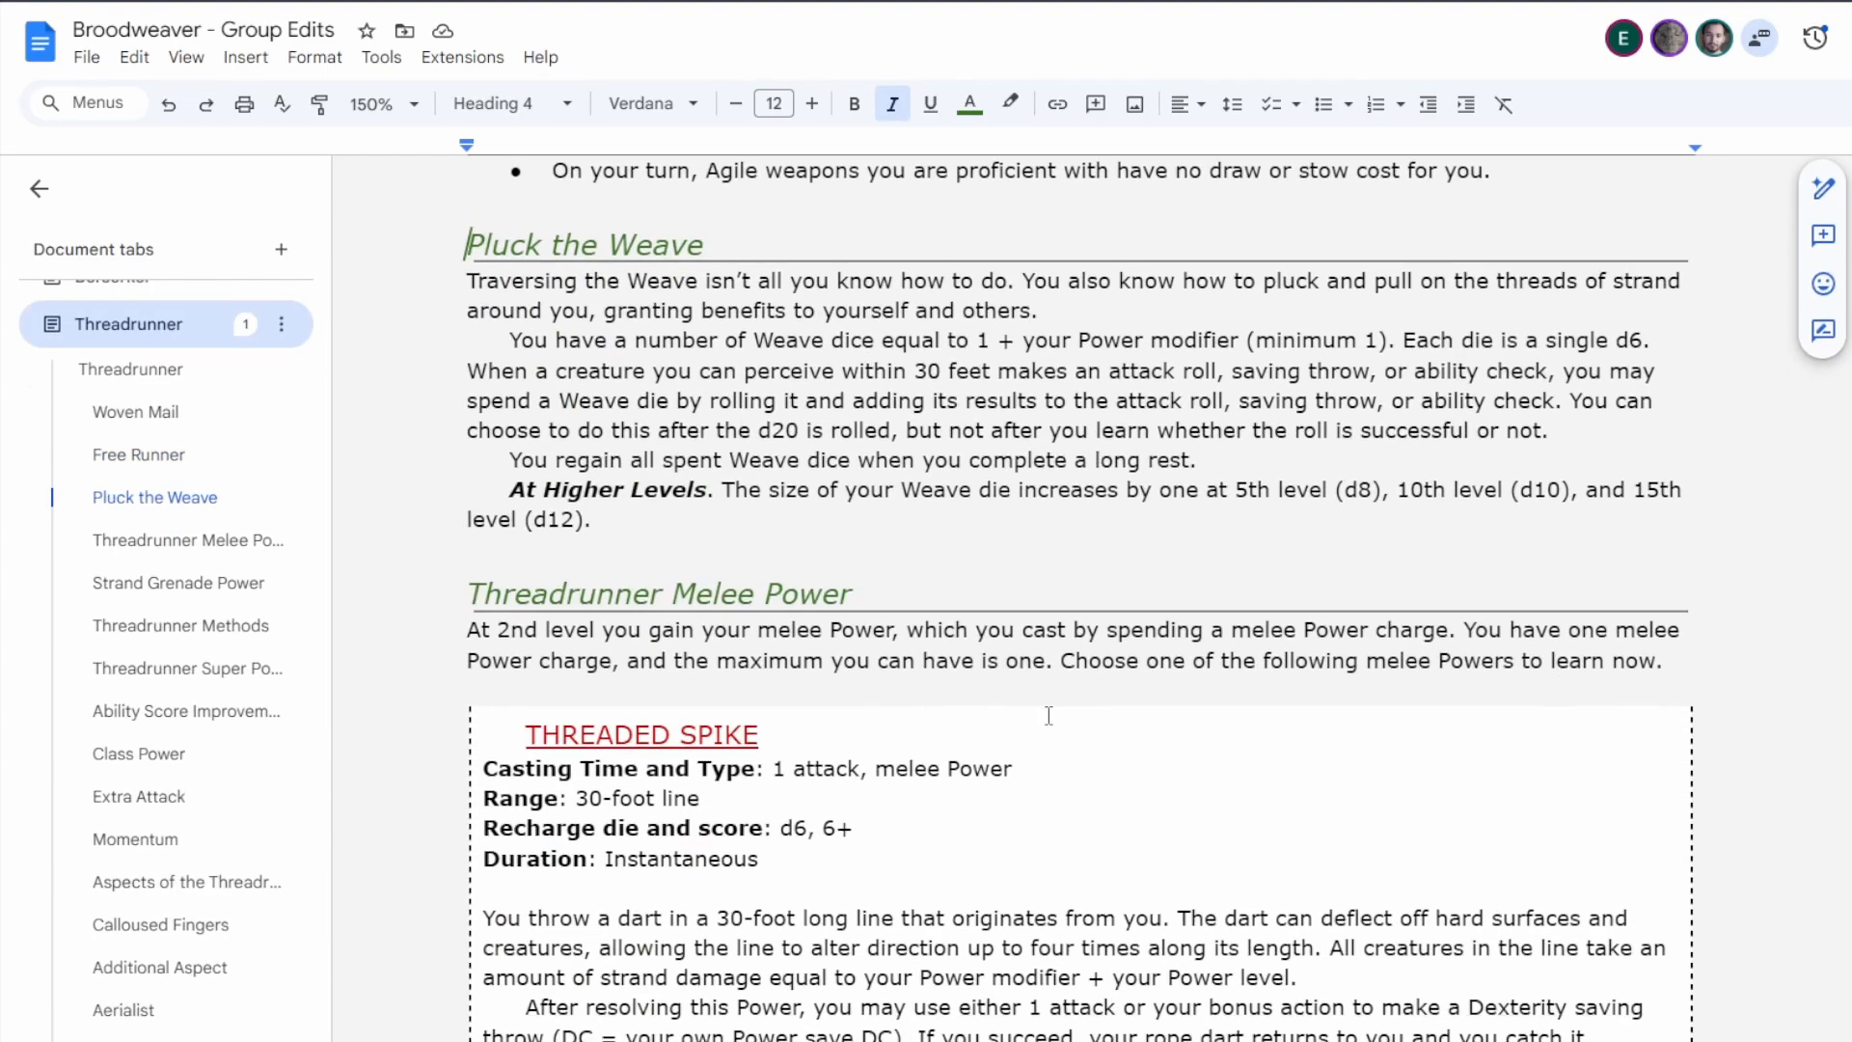
pyautogui.scroll(-5, 193, 810)
pyautogui.scroll(-2, 191, 818)
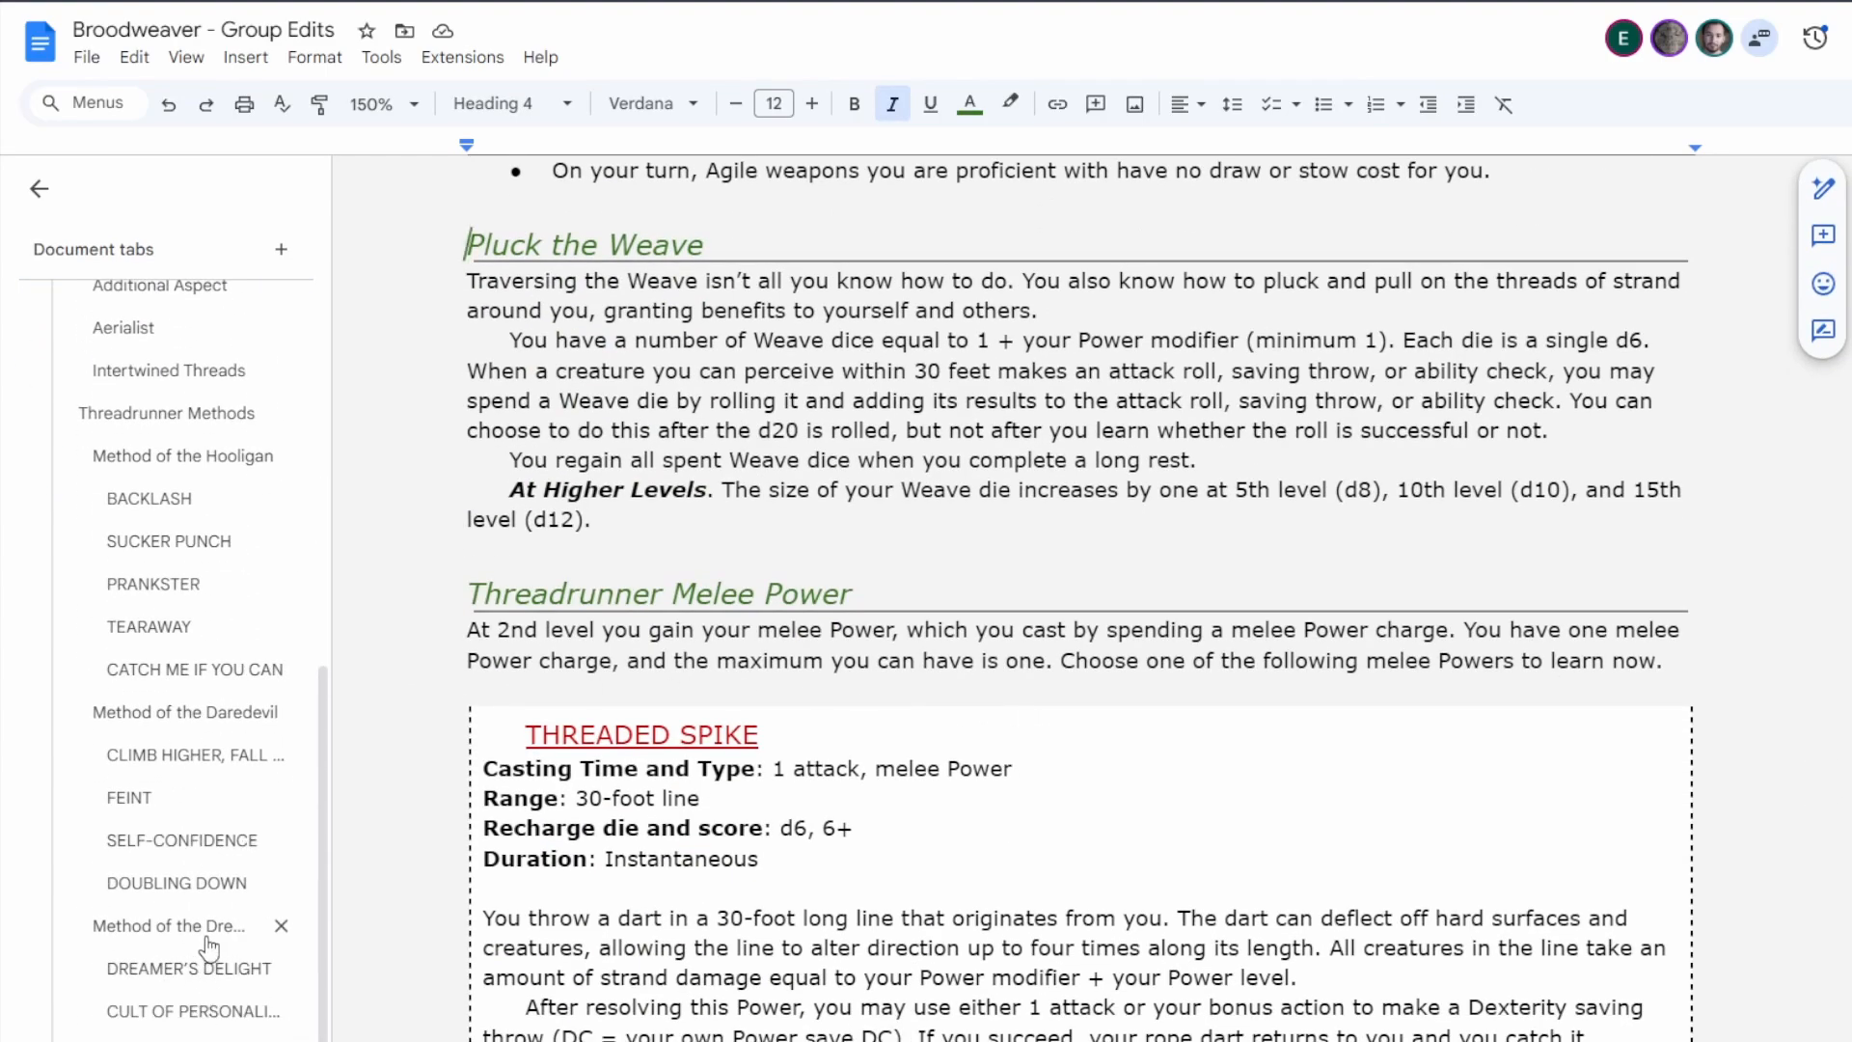
pyautogui.click(184, 840)
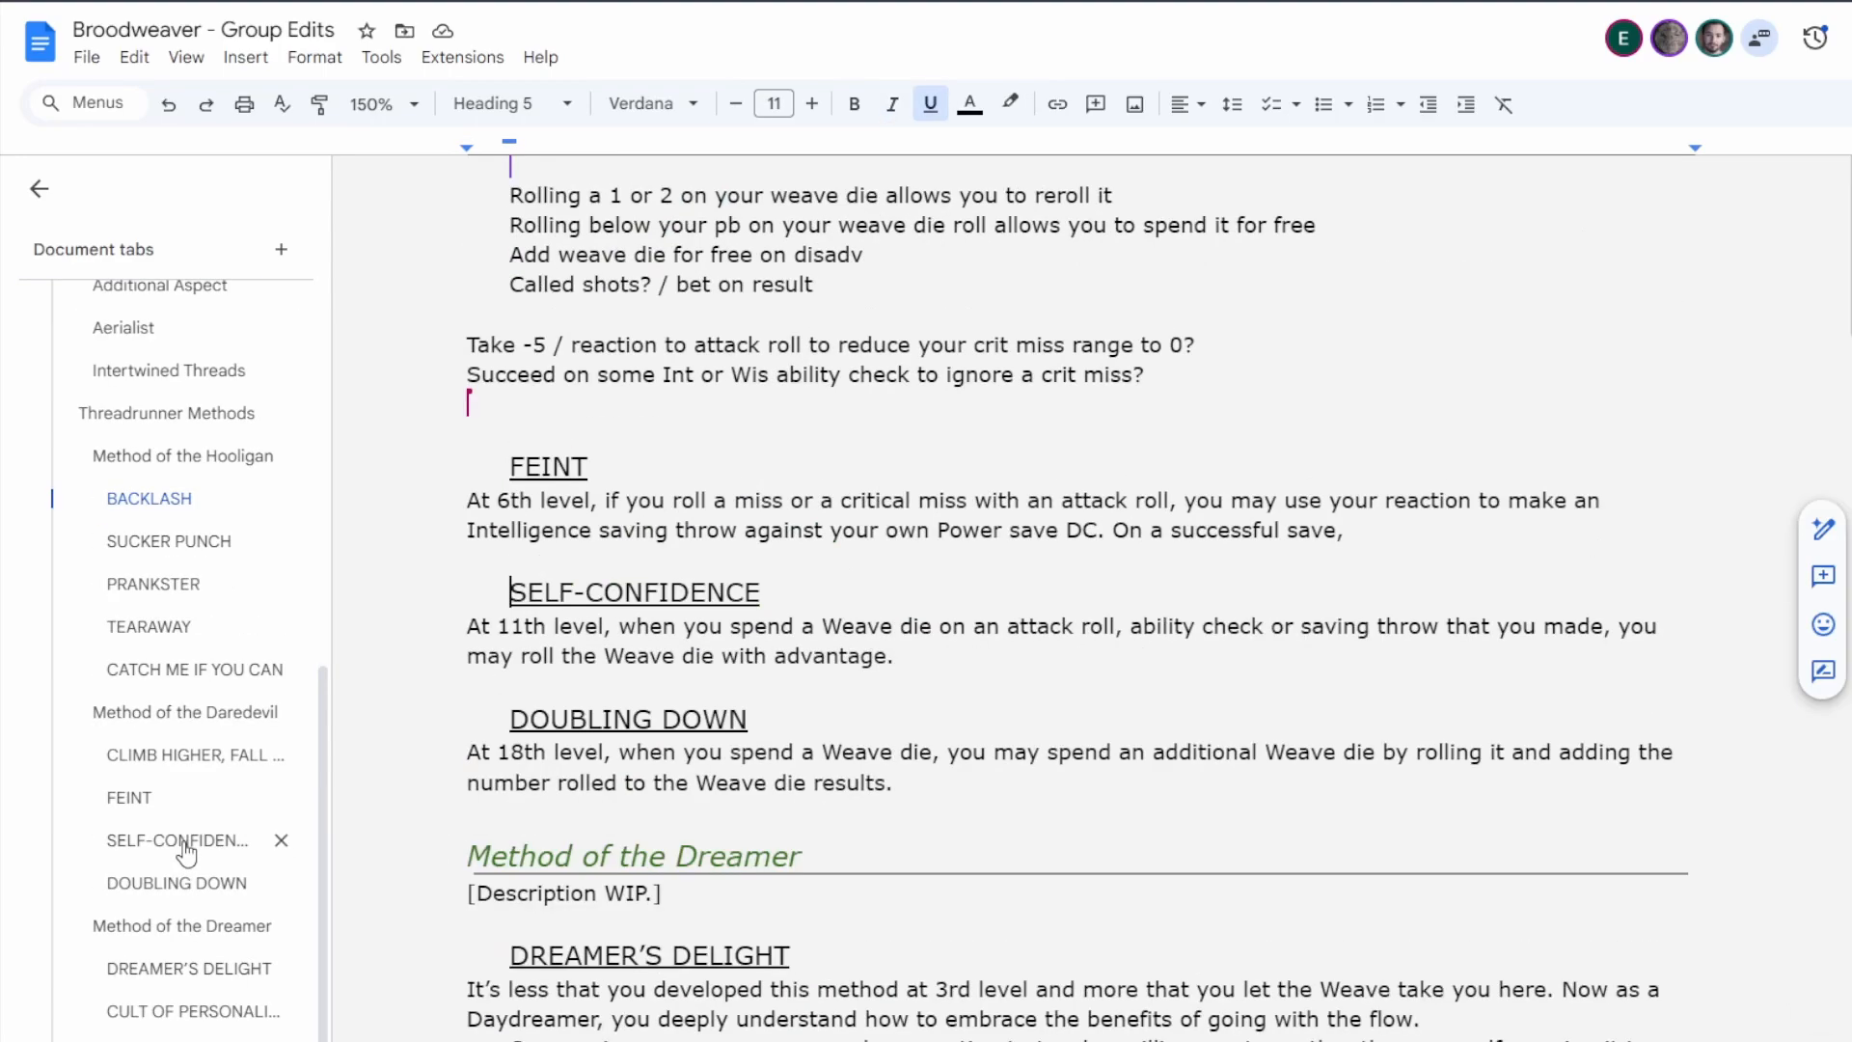
pyautogui.click(128, 797)
pyautogui.scroll(4, 1001, 655)
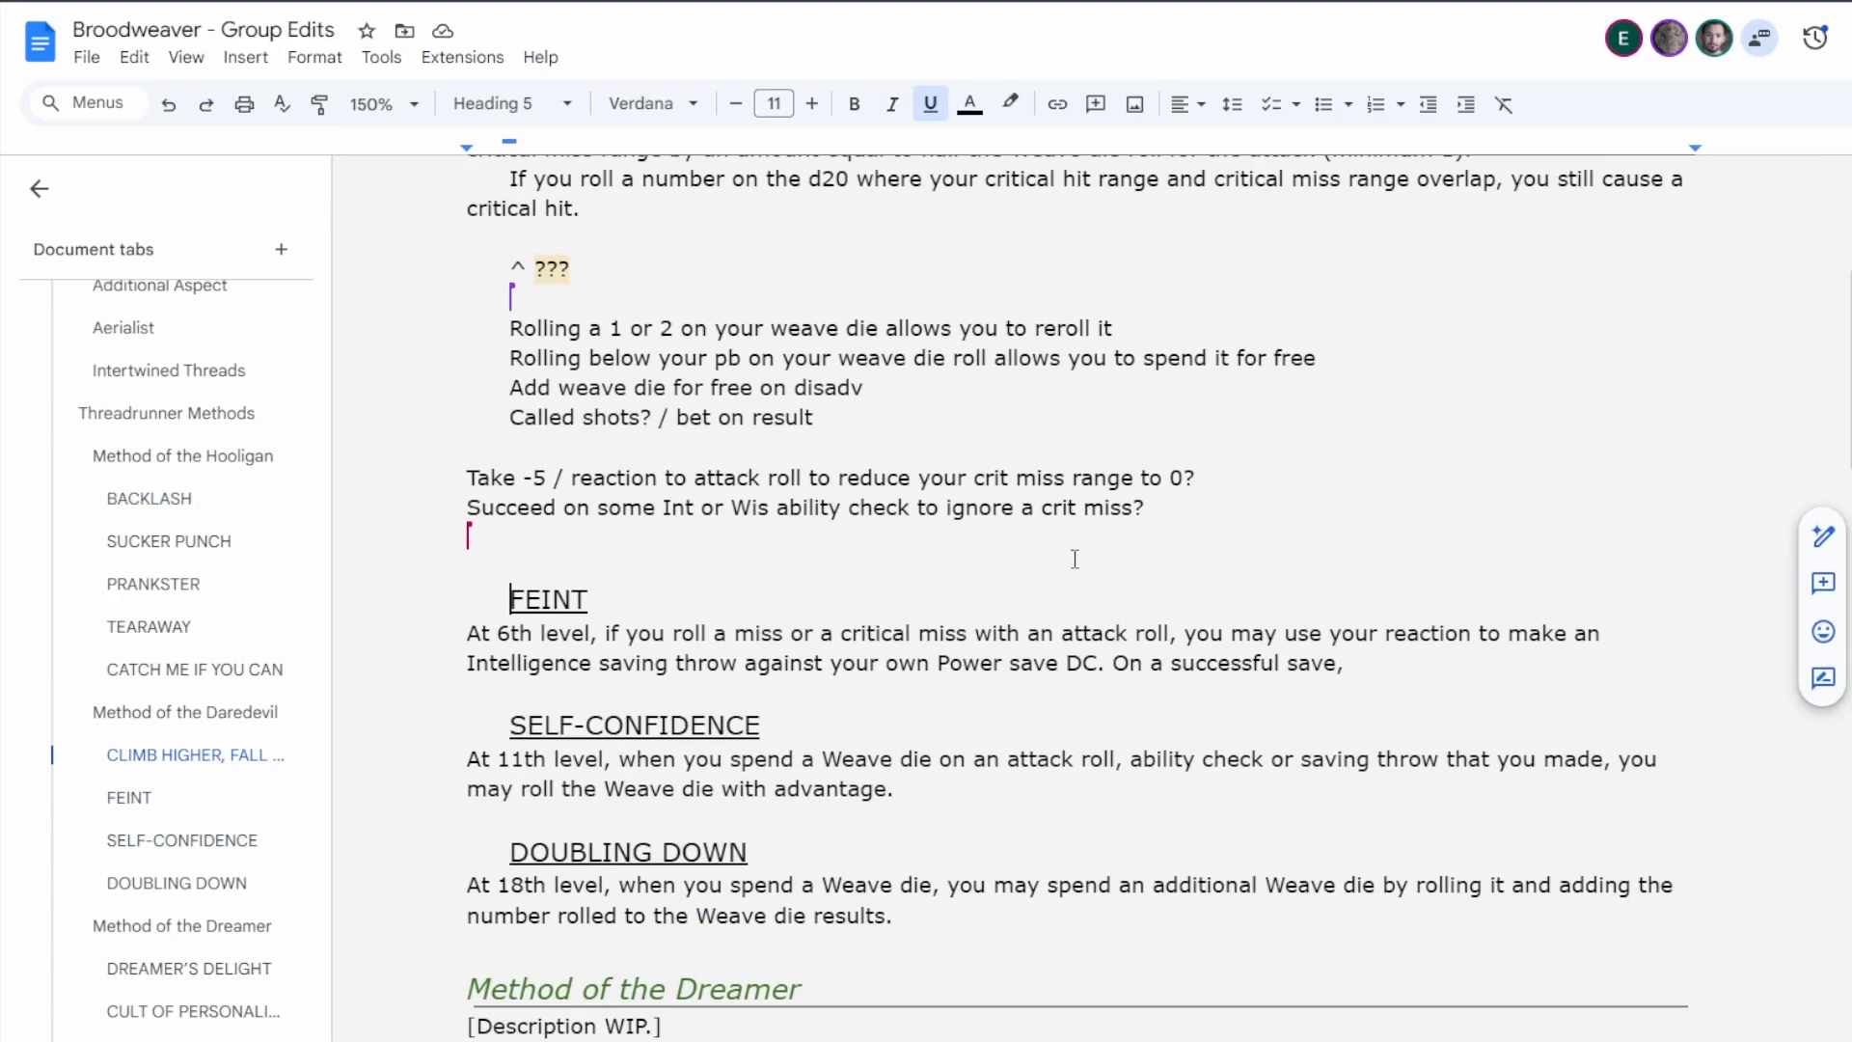
pyautogui.click(1403, 667)
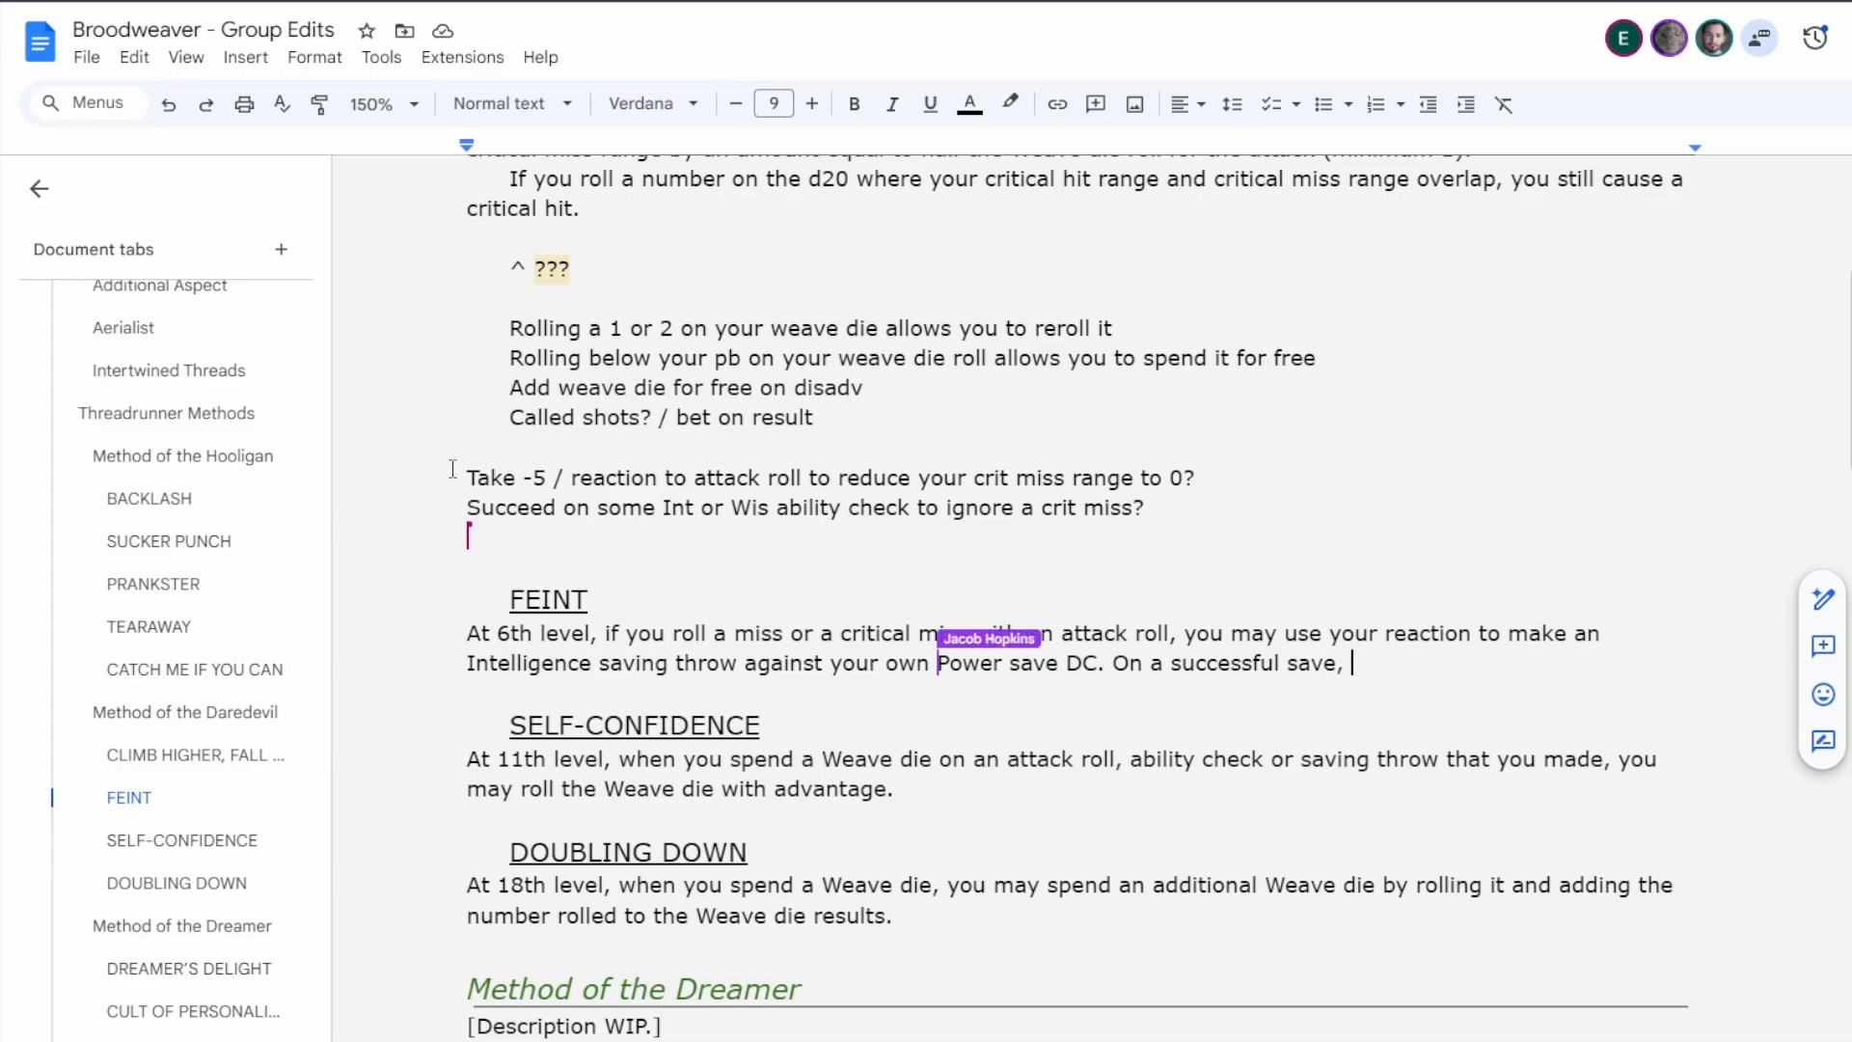
# Replace the Feint heading with the placeholder "???" and return to the end of its unfinished rules text.
pyautogui.moveTo(601, 600); pyautogui.dragTo(466, 600)
pyautogui.write('???')
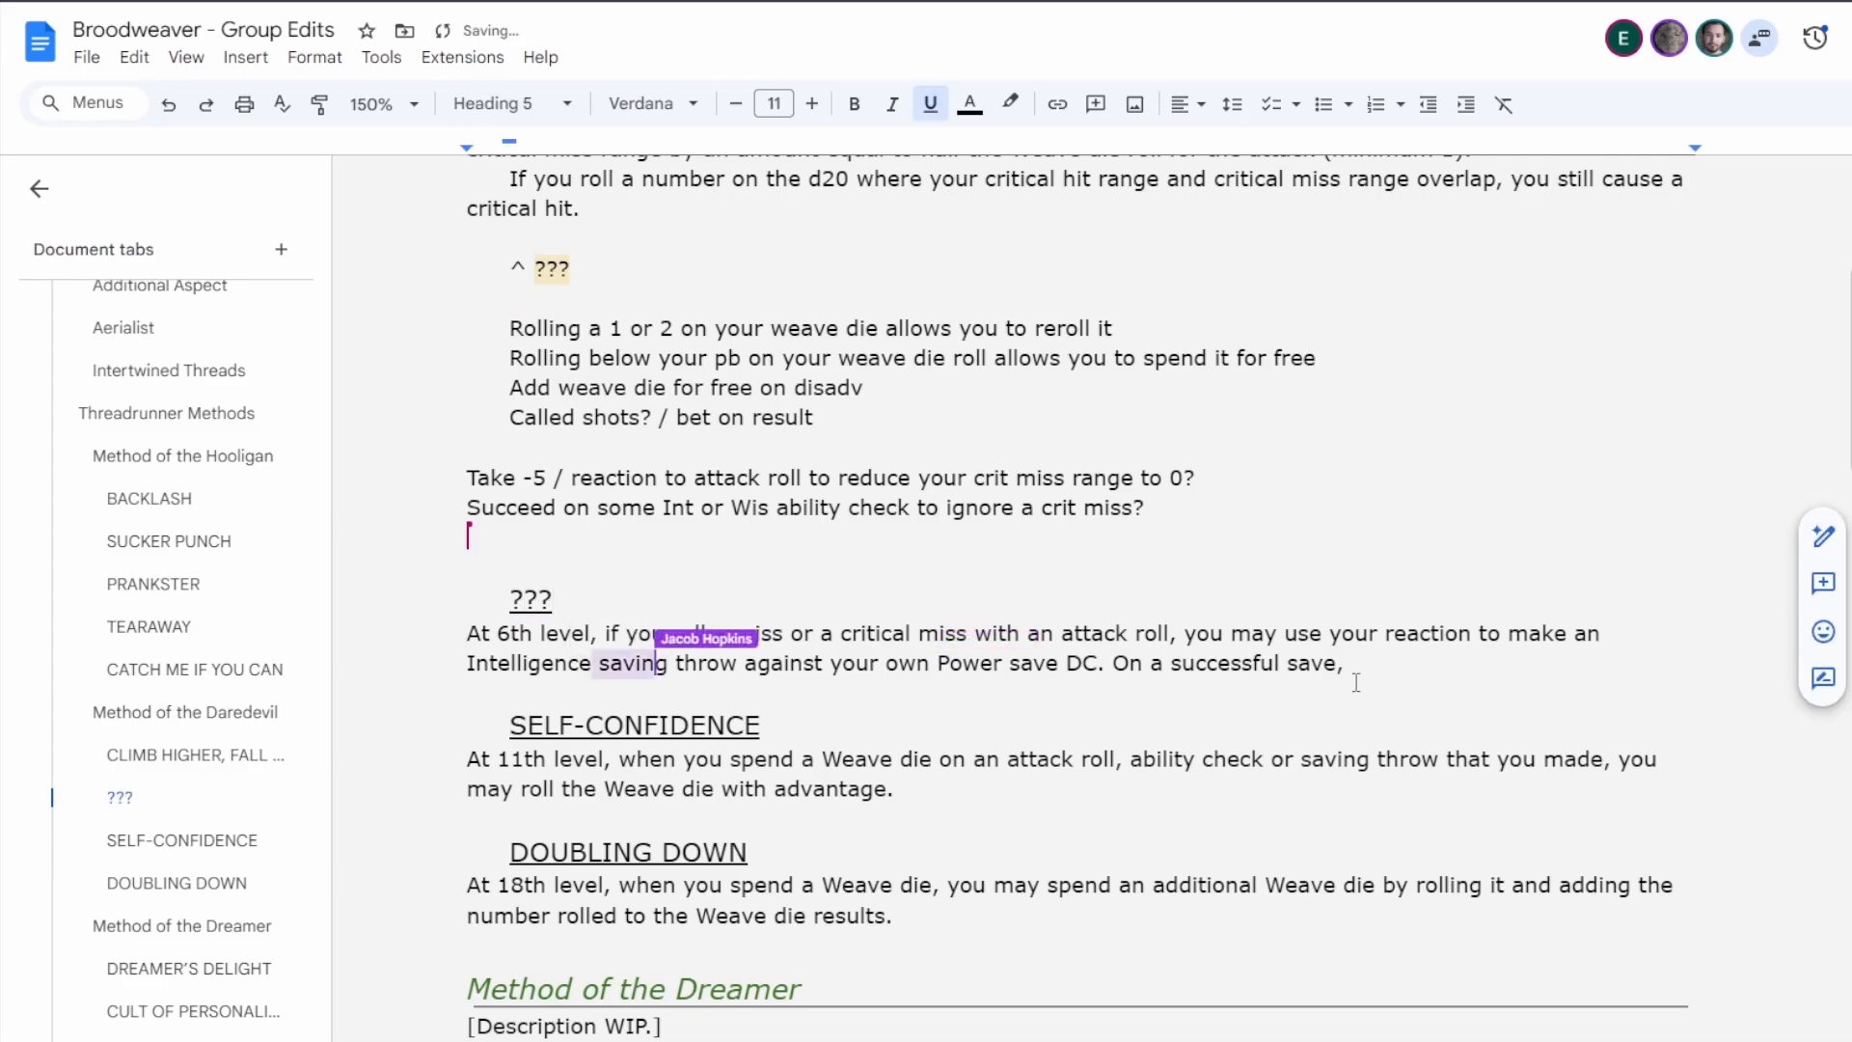
pyautogui.click(1437, 660)
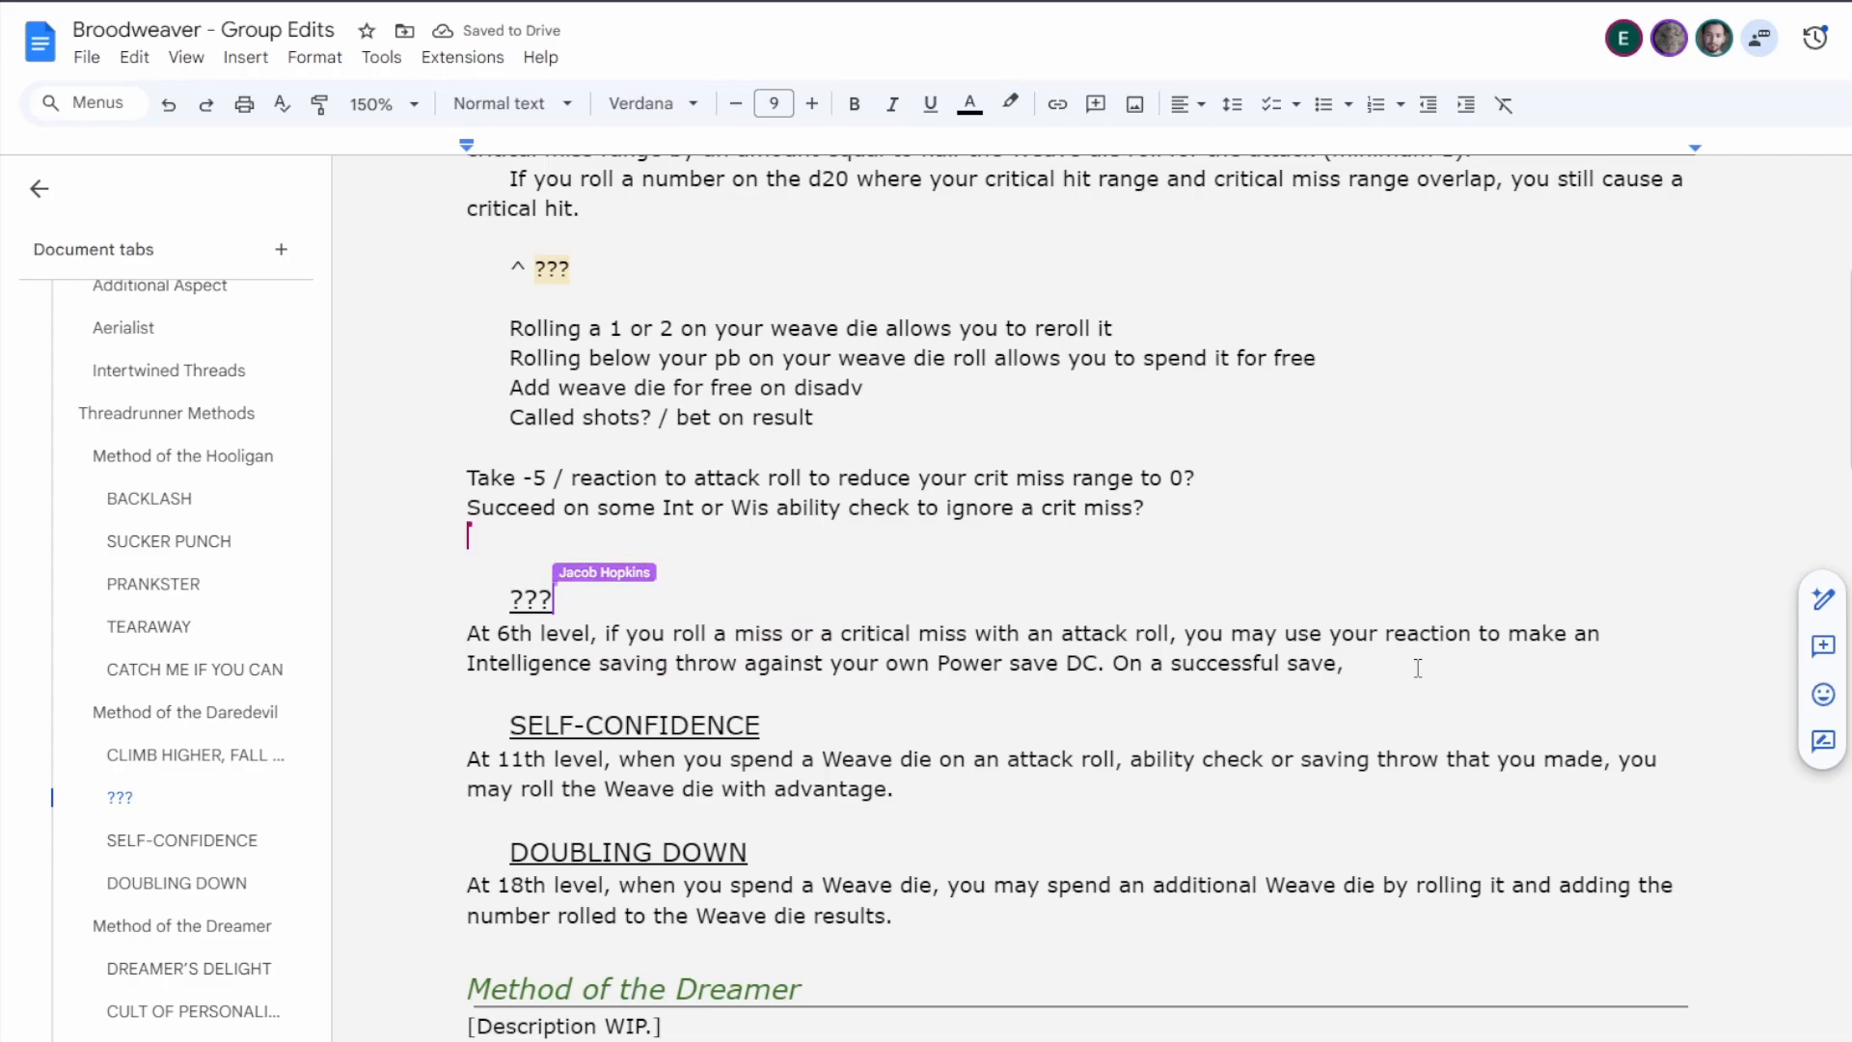
pyautogui.scroll(1, 1177, 687)
pyautogui.scroll(1, 1178, 688)
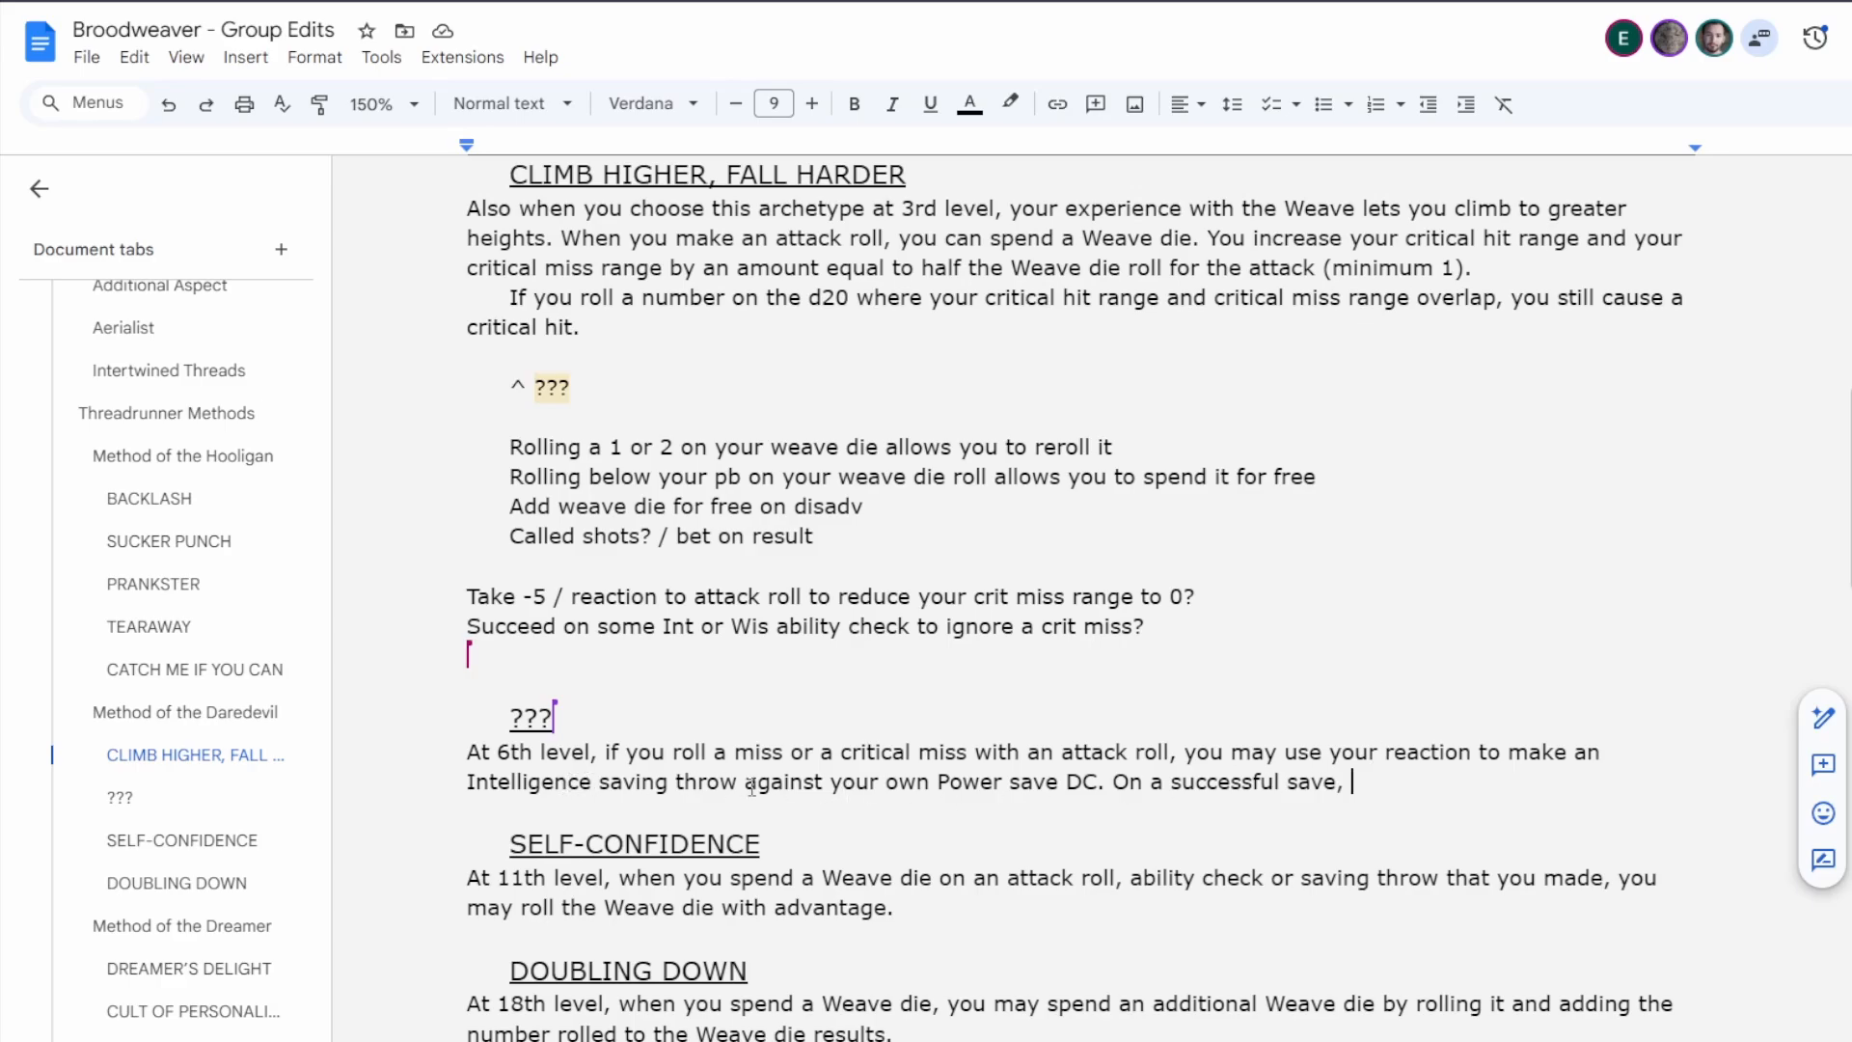
pyautogui.click(1377, 784)
# Delete the Daredevil's 6th-level rules text following "At 6th level,".
pyautogui.moveTo(1345, 781); pyautogui.dragTo(606, 755)
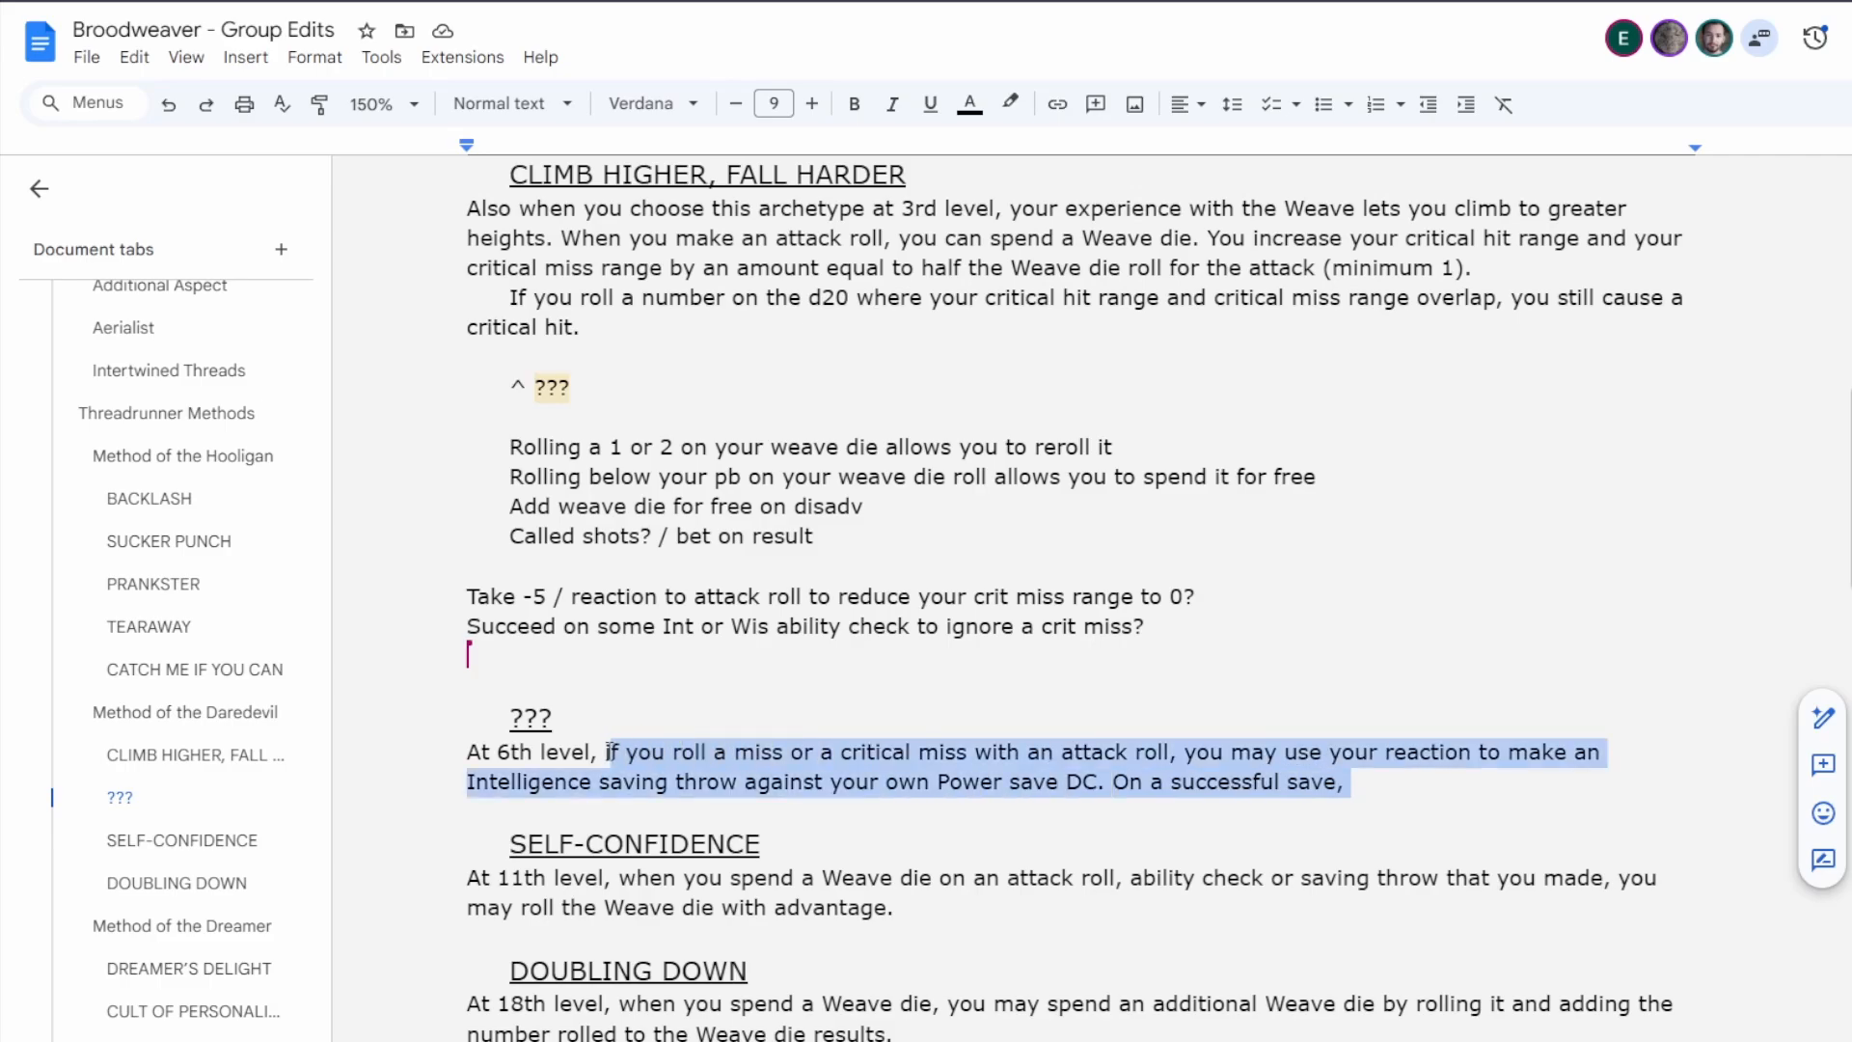
pyautogui.press('BackSpace')
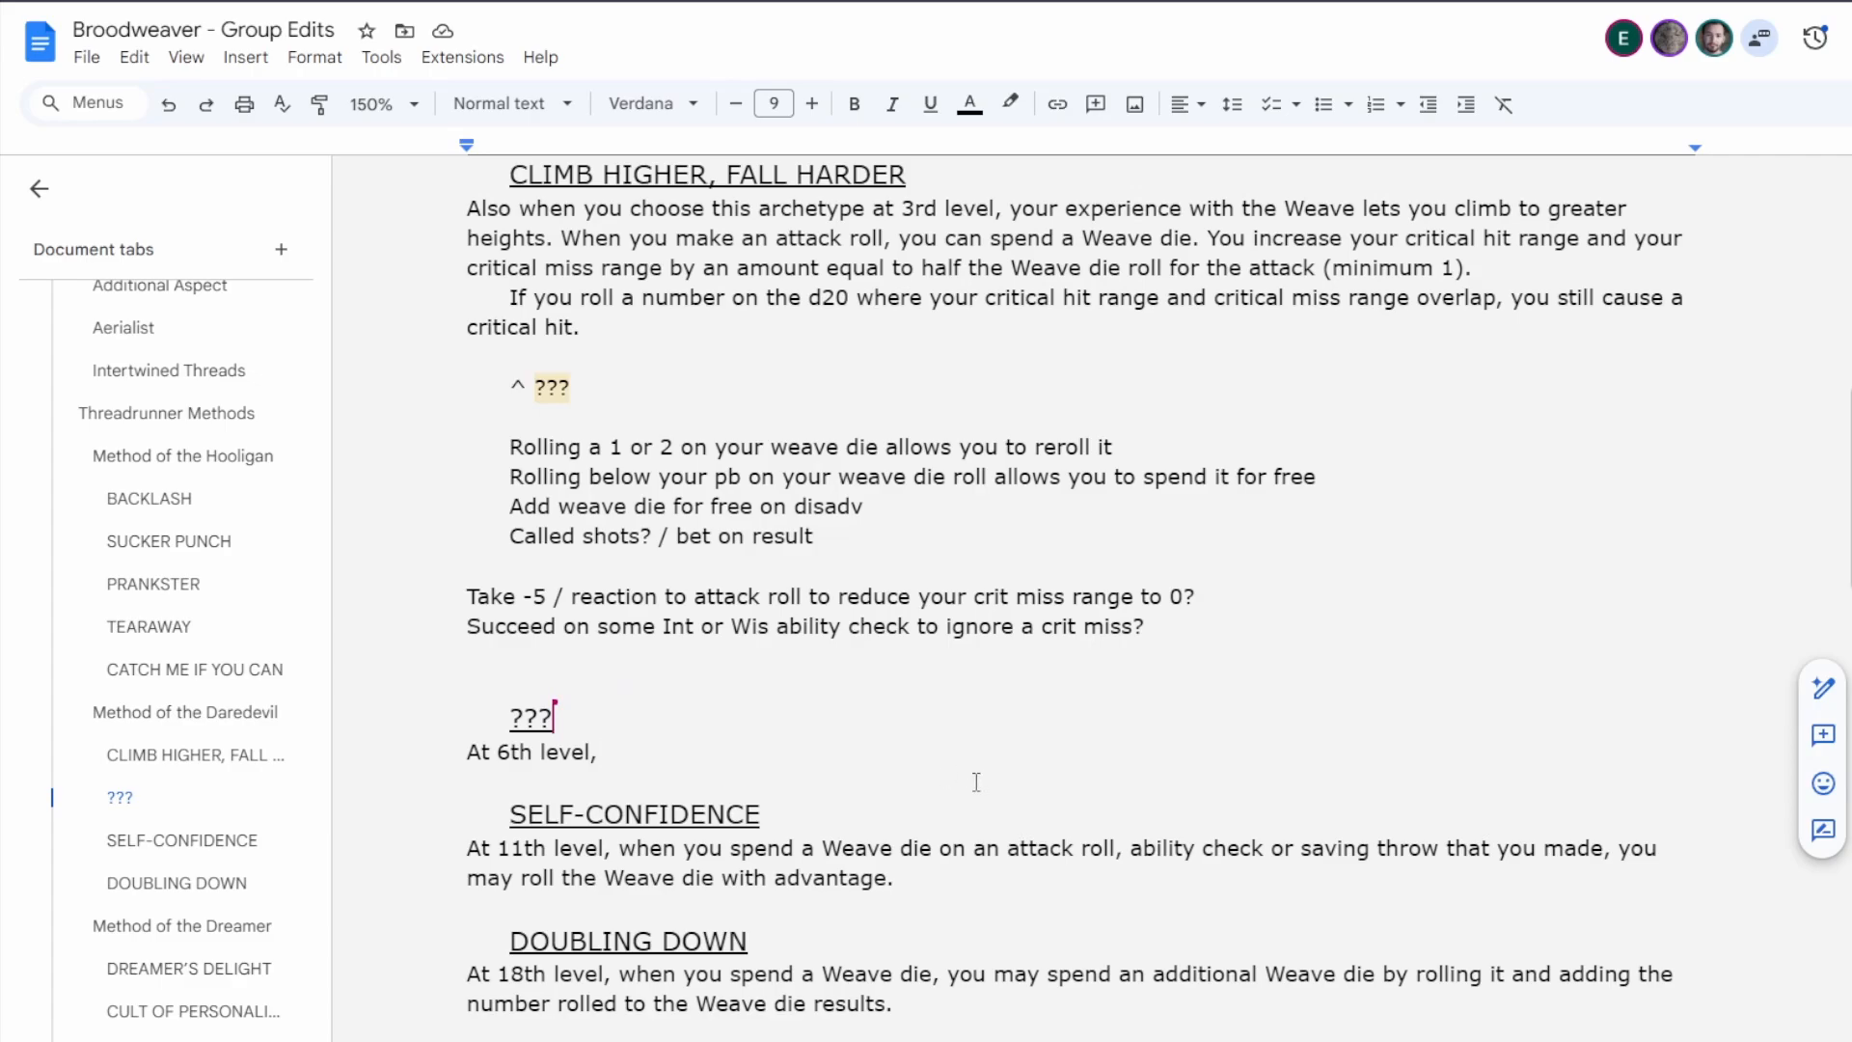
pyautogui.scroll(4, 961, 783)
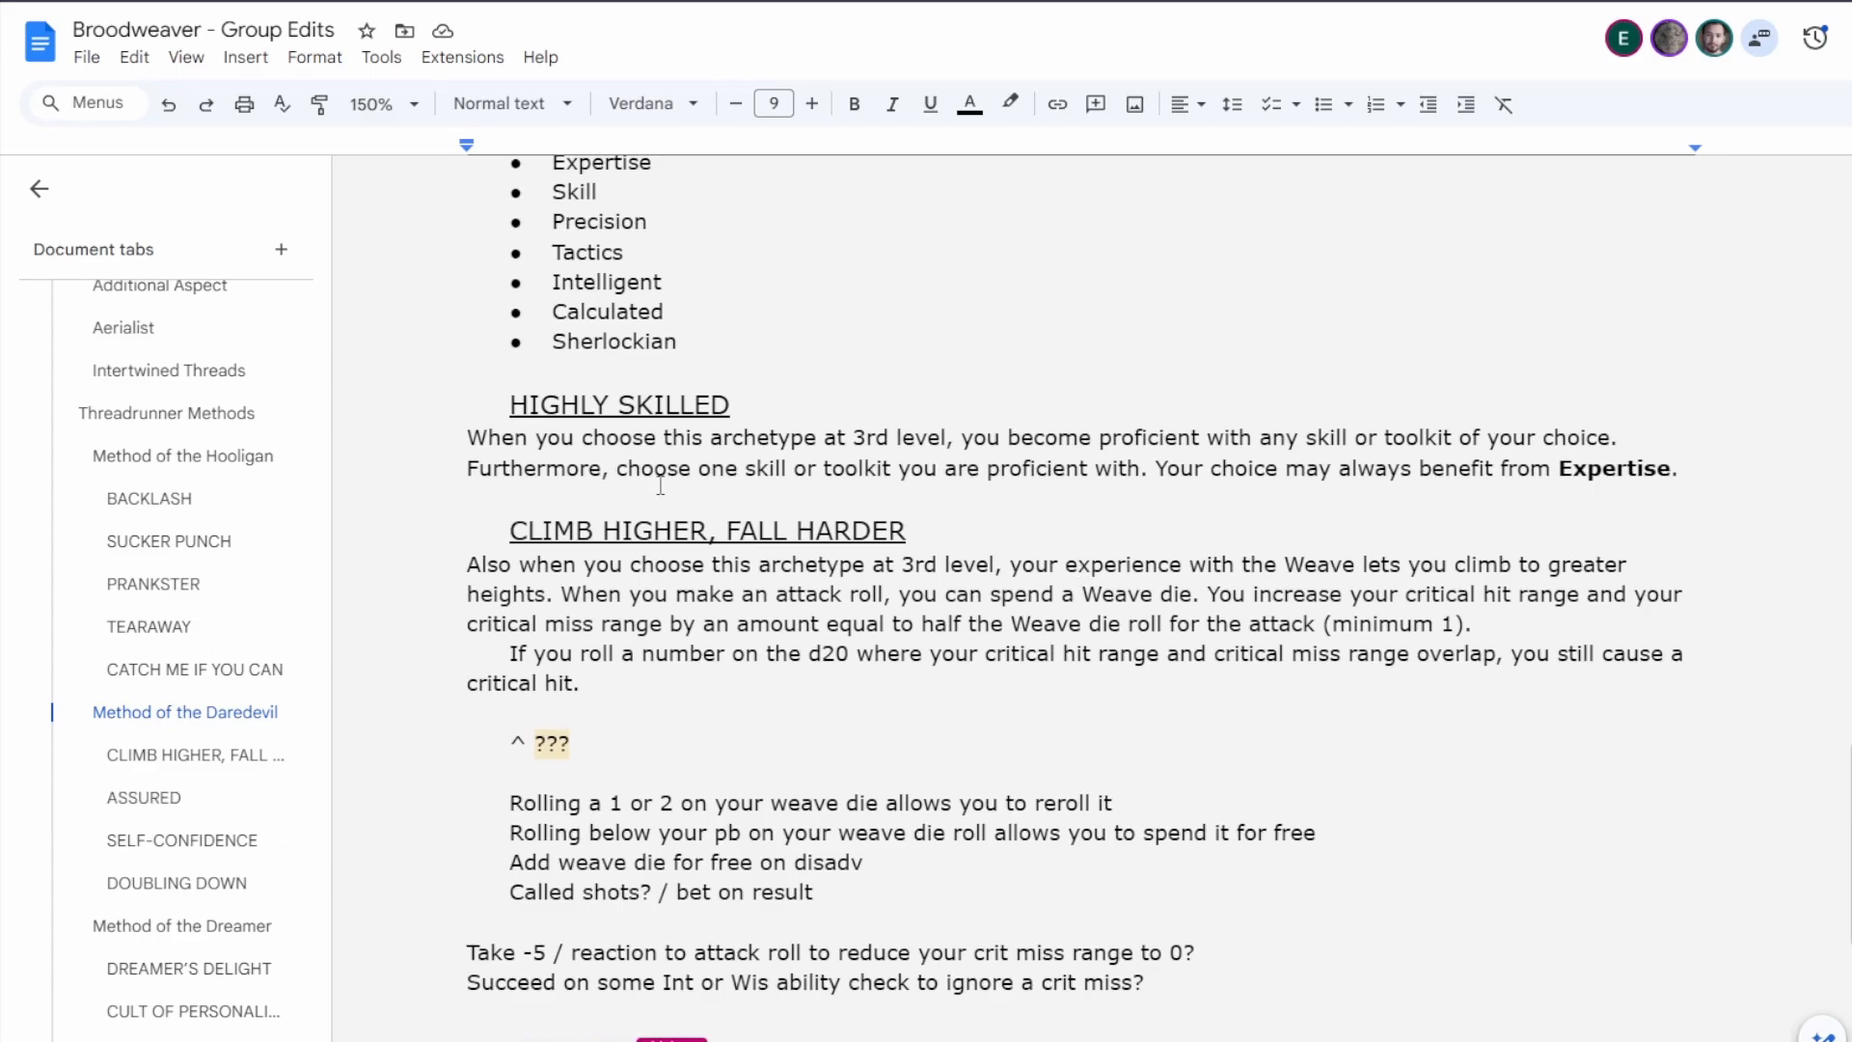
# Begin the Daredevil's 6th-level rules text after "At 6th level," with "you may now".
pyautogui.moveTo(510, 468); pyautogui.dragTo(1096, 462)
pyautogui.click(876, 468)
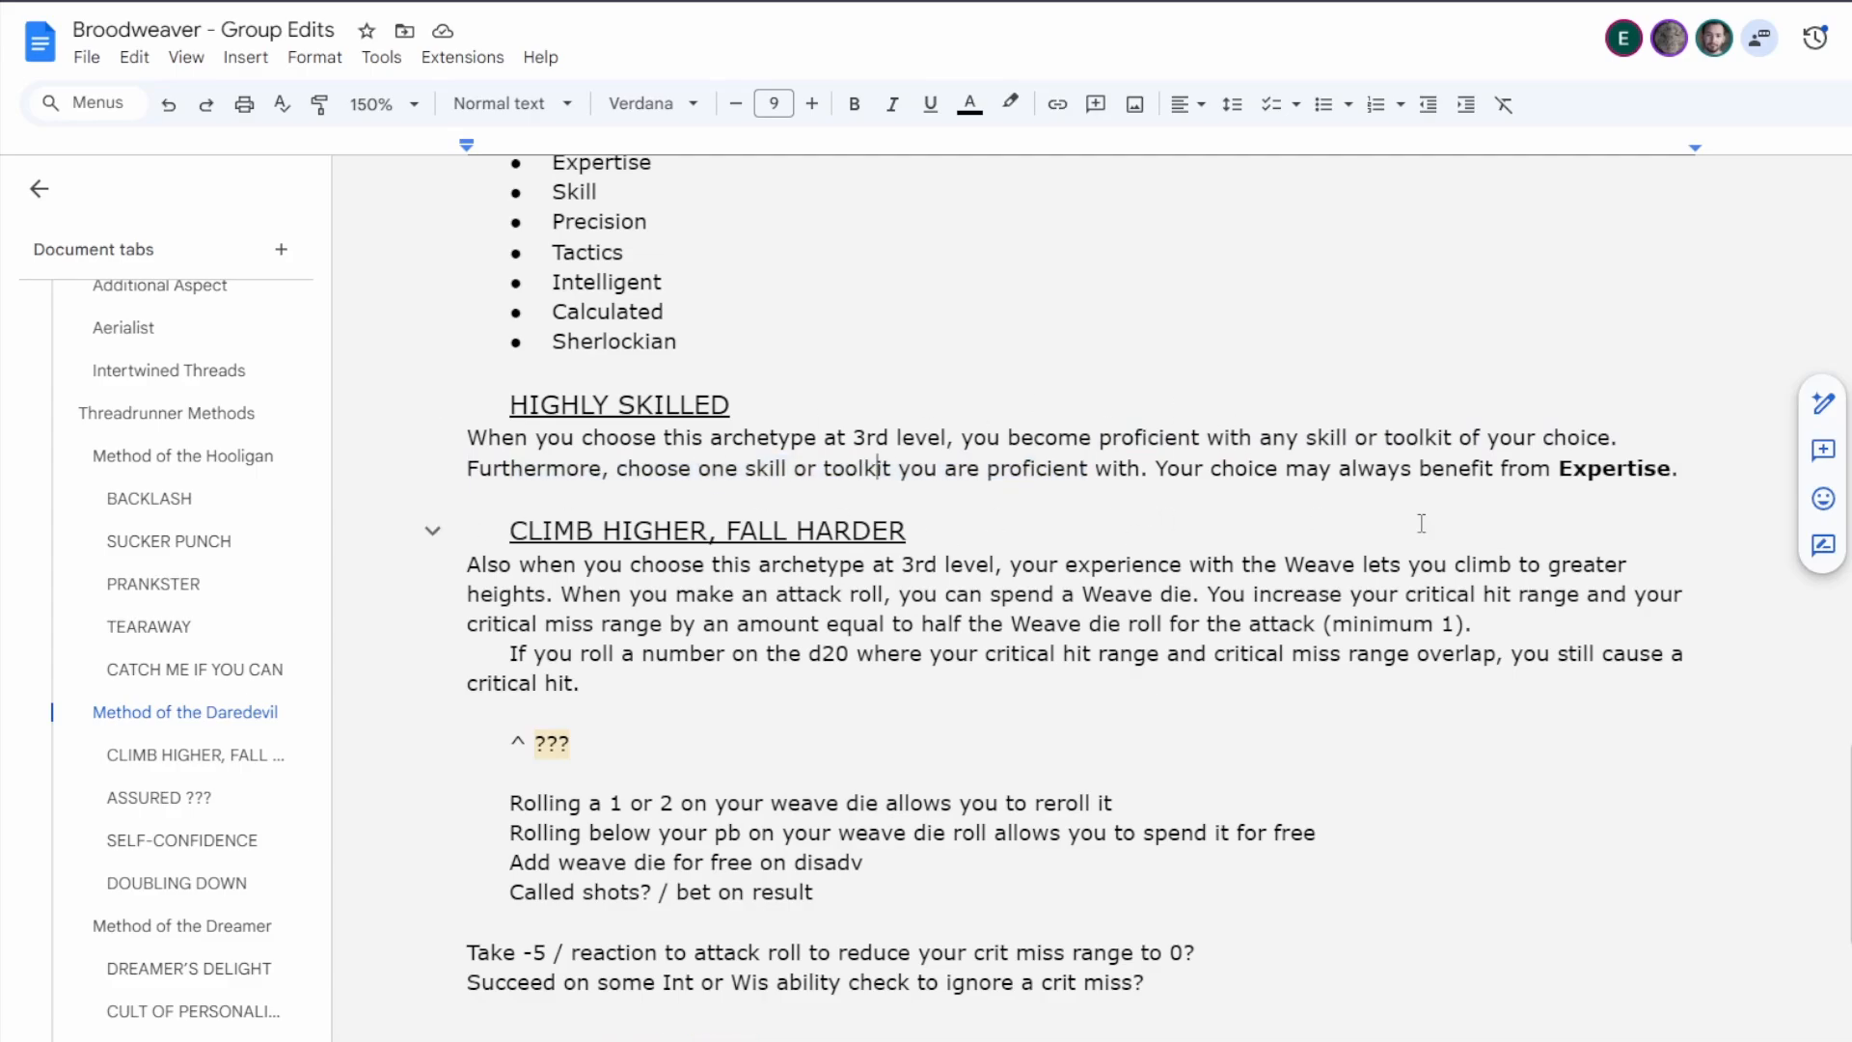
pyautogui.scroll(-4, 757, 530)
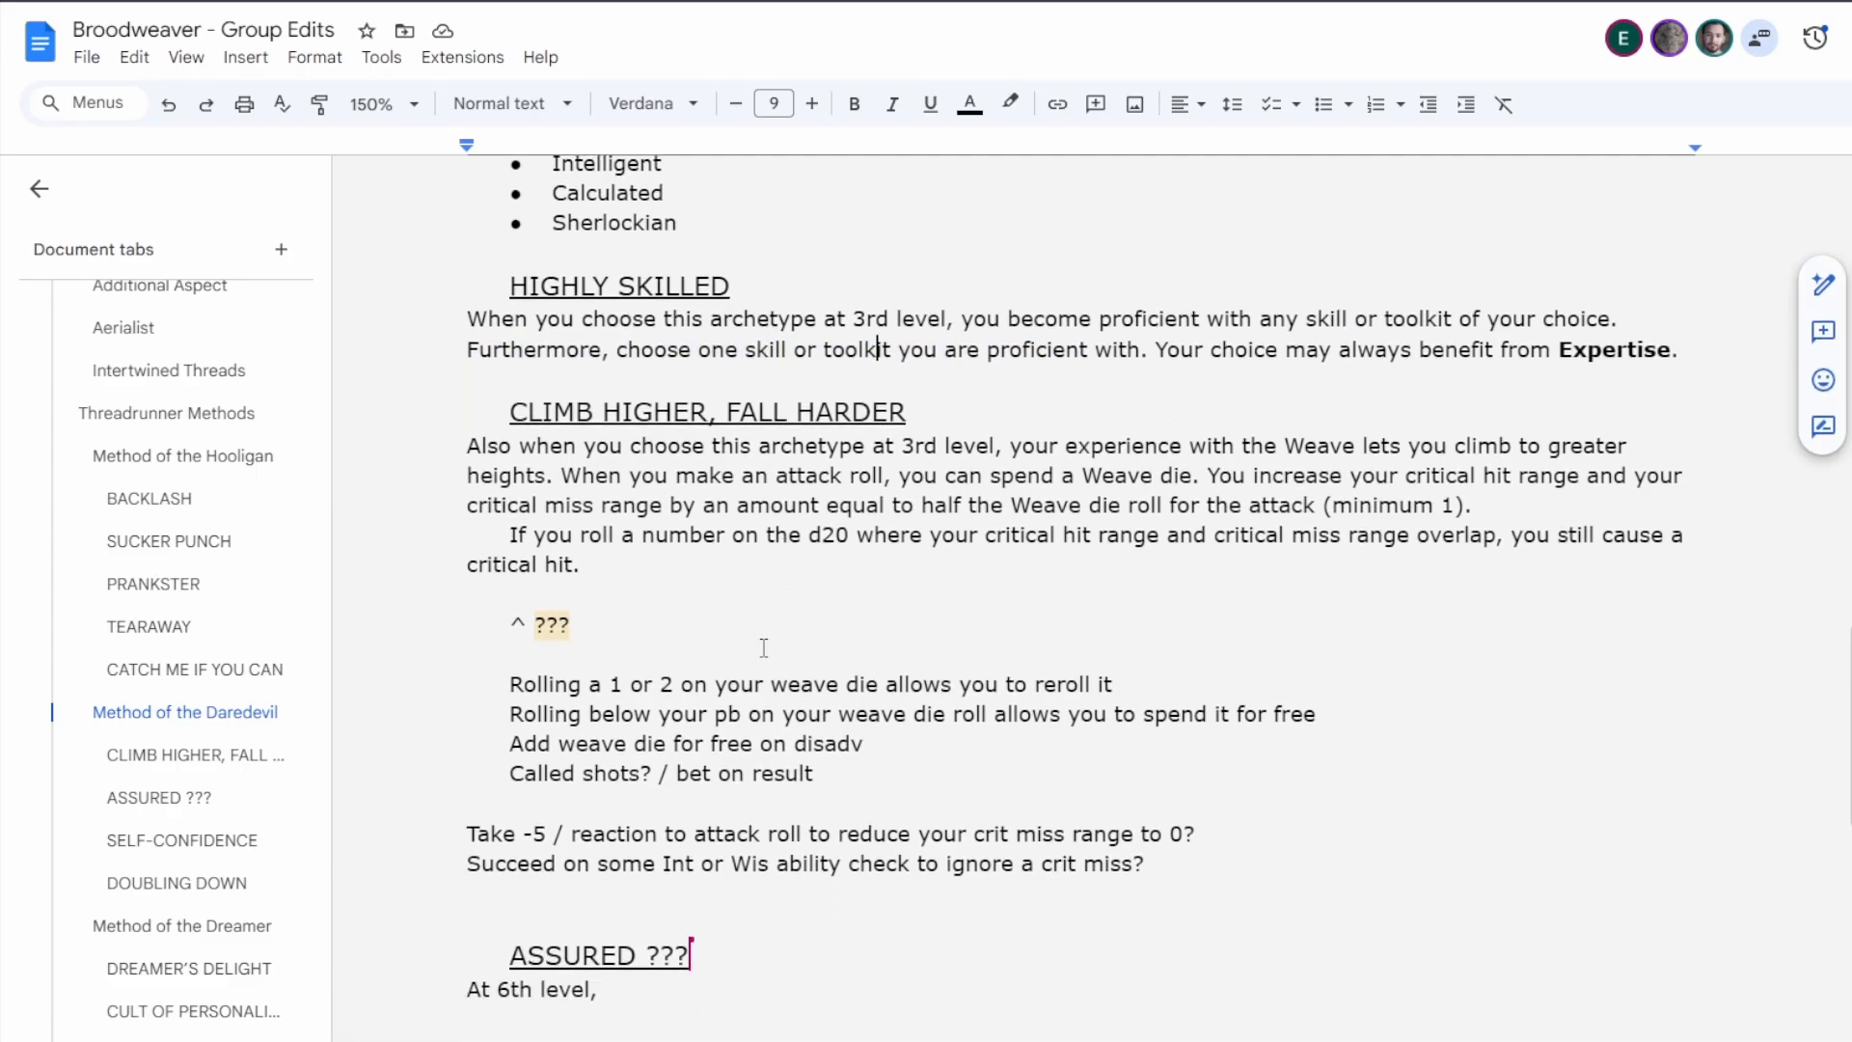
pyautogui.click(742, 765)
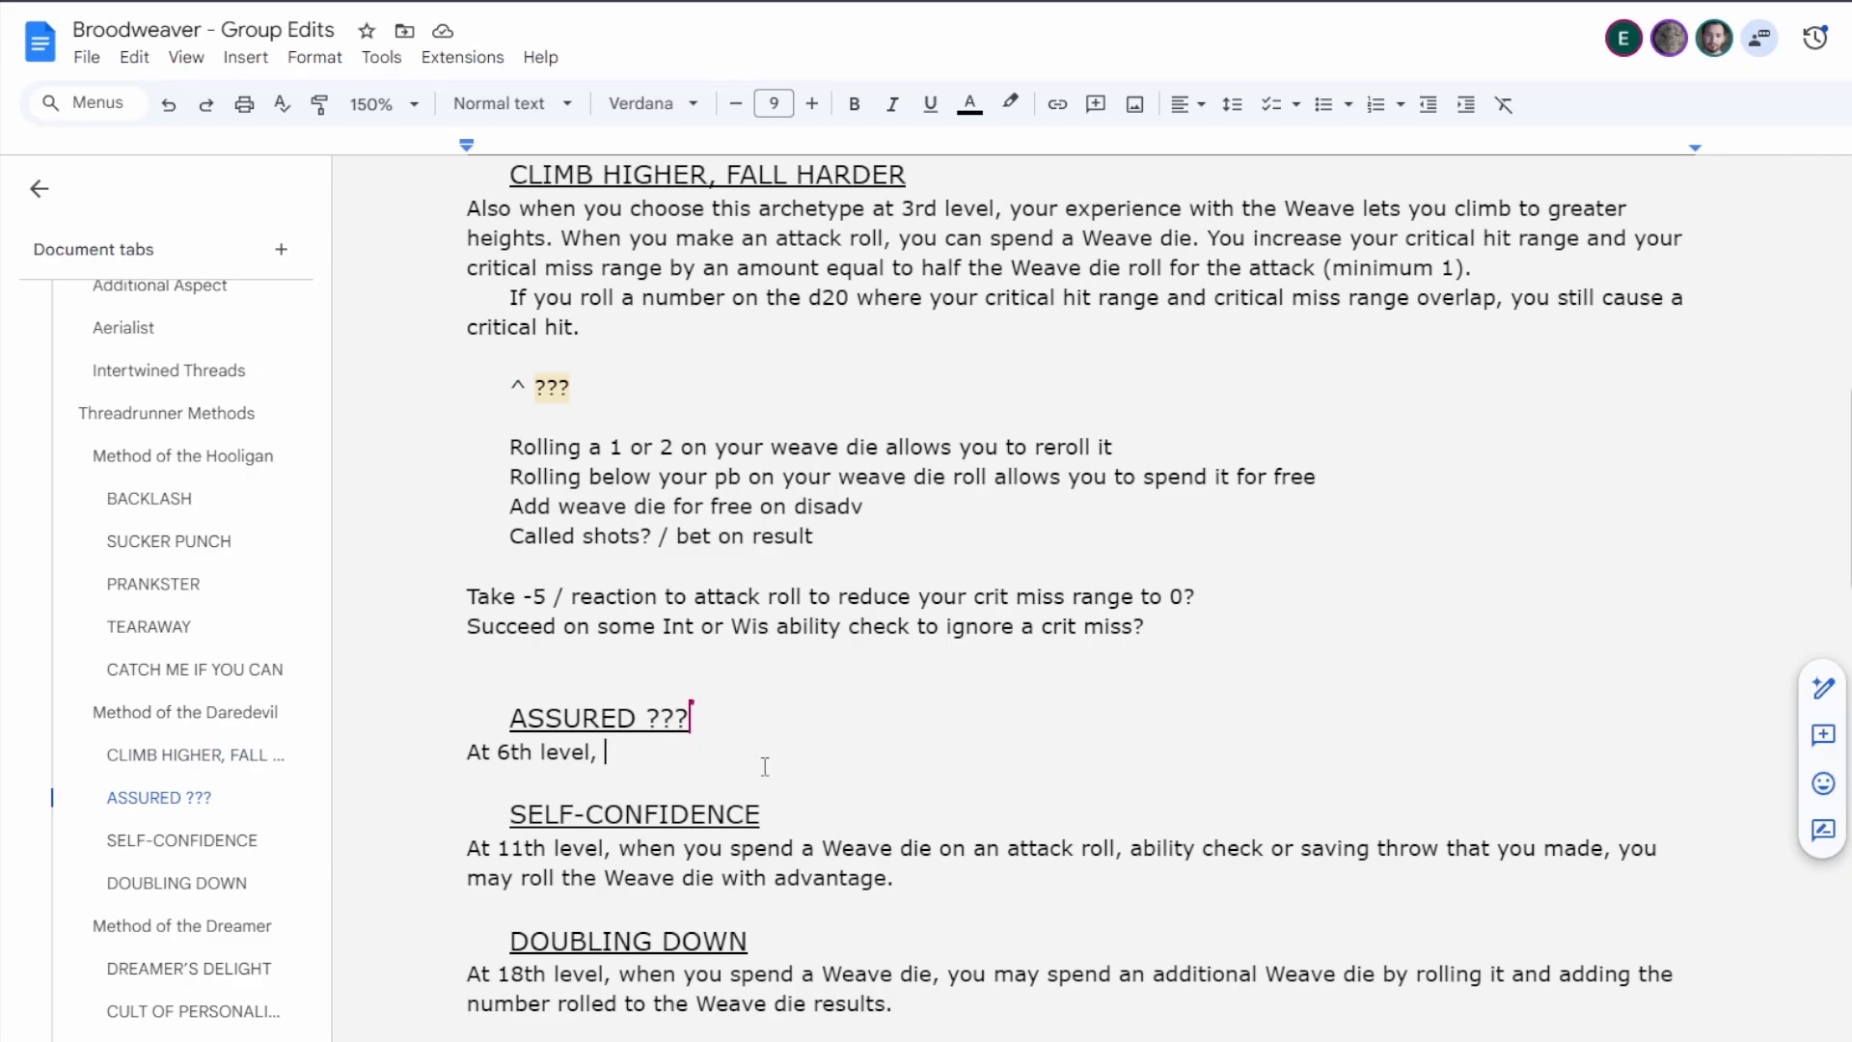
pyautogui.write('you may now a')
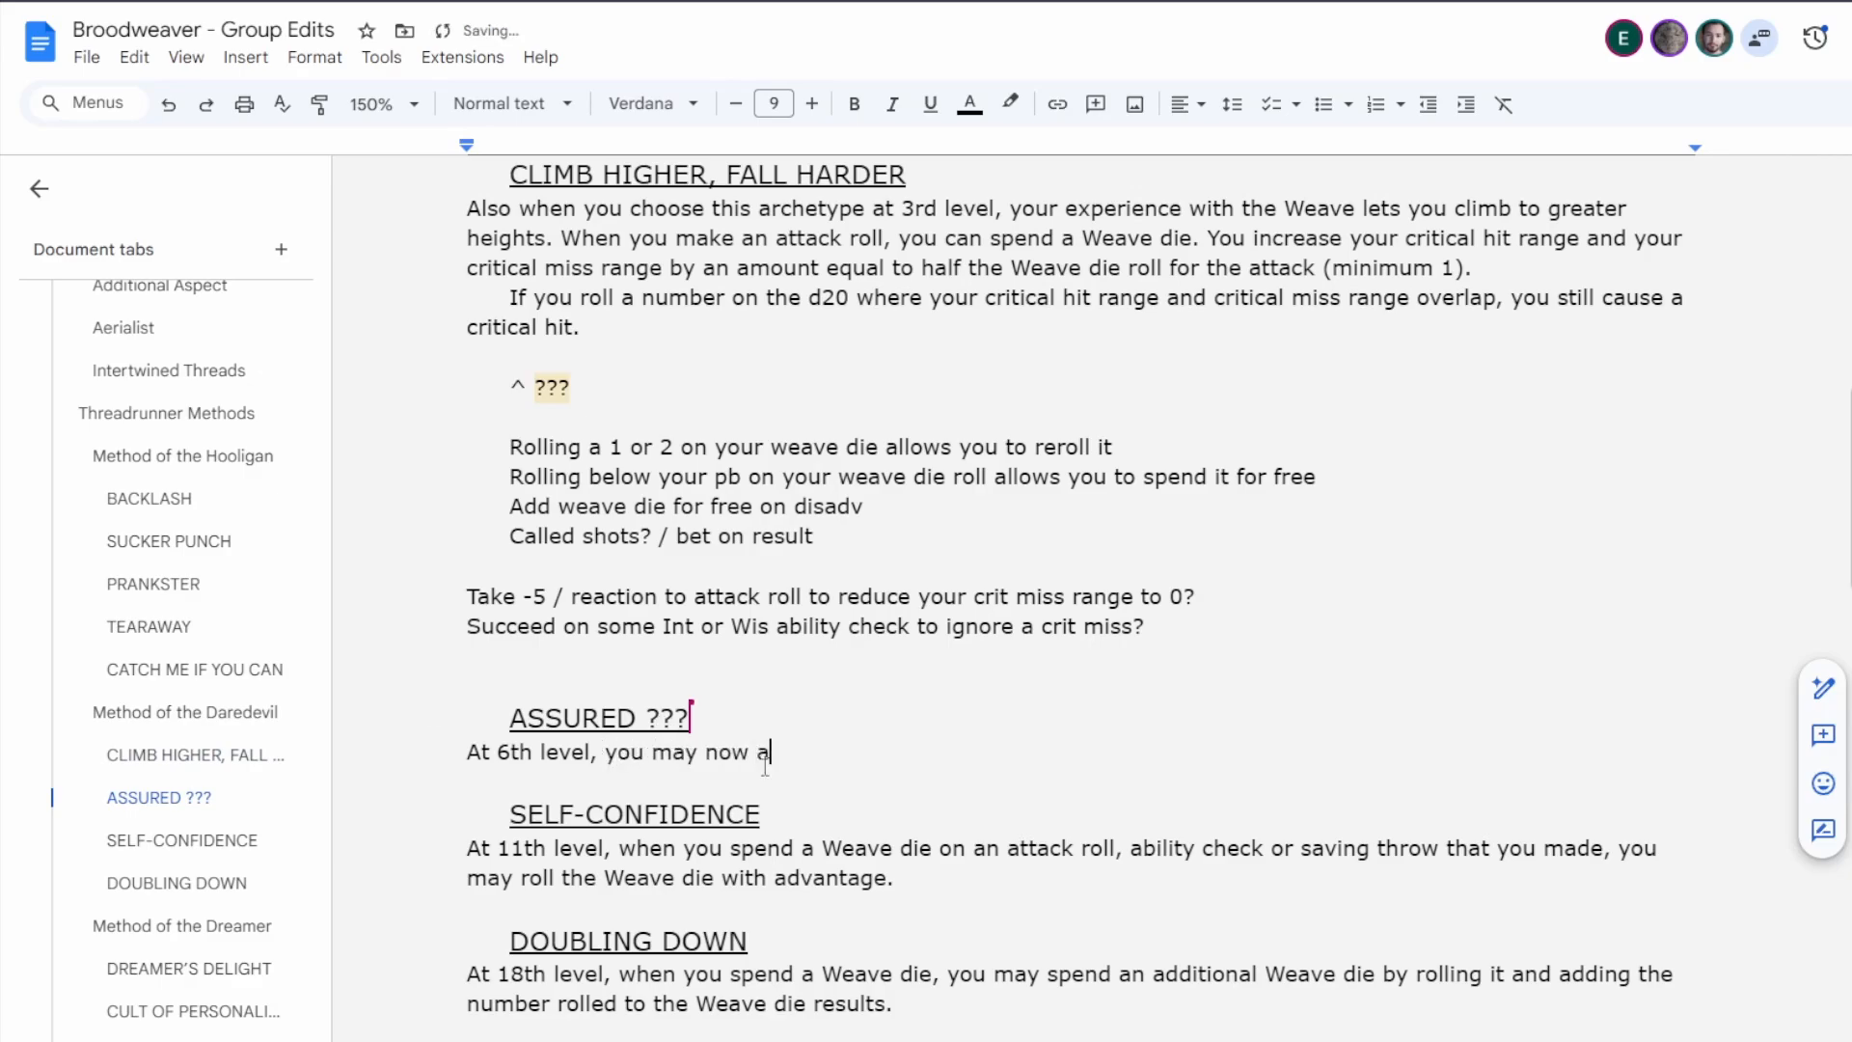
pyautogui.write('dd')
pyautogui.press('BackSpace')
pyautogui.press('BackSpace')
pyautogui.press('BackSpace')
pyautogui.write('choo')
pyautogui.write('se to')
pyautogui.write(' roll')
pyautogui.press('BackSpace')
pyautogui.press('BackSpace')
pyautogui.press('BackSpace')
pyautogui.press('BackSpace')
pyautogui.write('spend a Weave die on attack')
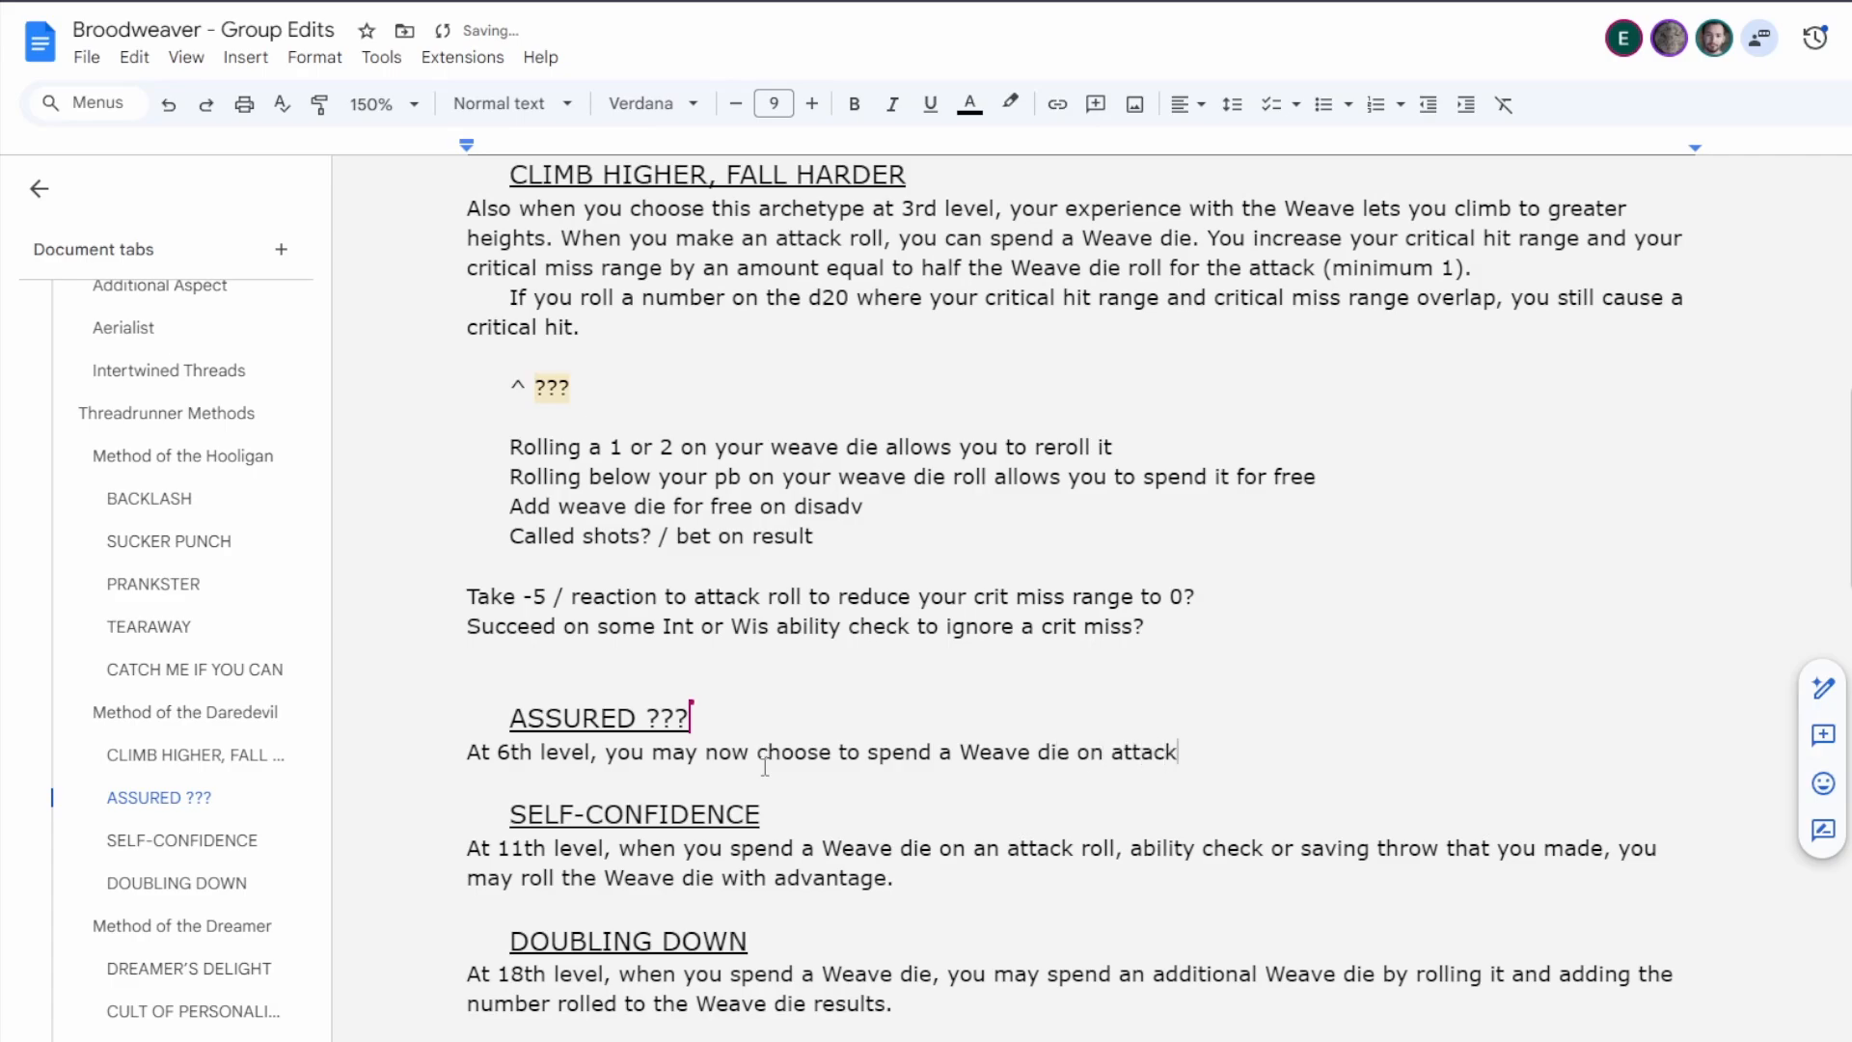
pyautogui.press('BackSpace')
pyautogui.press('BackSpace')
pyautogui.press('BackSpace')
pyautogui.press('BackSpace')
pyautogui.press('BackSpace')
pyautogui.press('BackSpace')
pyautogui.press('BackSpace')
pyautogui.press('BackSpace')
pyautogui.press('BackSpace')
pyautogui.press('BackSpace')
pyautogui.press('BackSpace')
pyautogui.press('BackSpace')
pyautogui.press('BackSpace')
pyautogui.press('BackSpace')
pyautogui.press('BackSpace')
pyautogui.press('BackSpace')
pyautogui.press('BackSpace')
pyautogui.press('BackSpace')
pyautogui.press('BackSpace')
pyautogui.press('BackSpace')
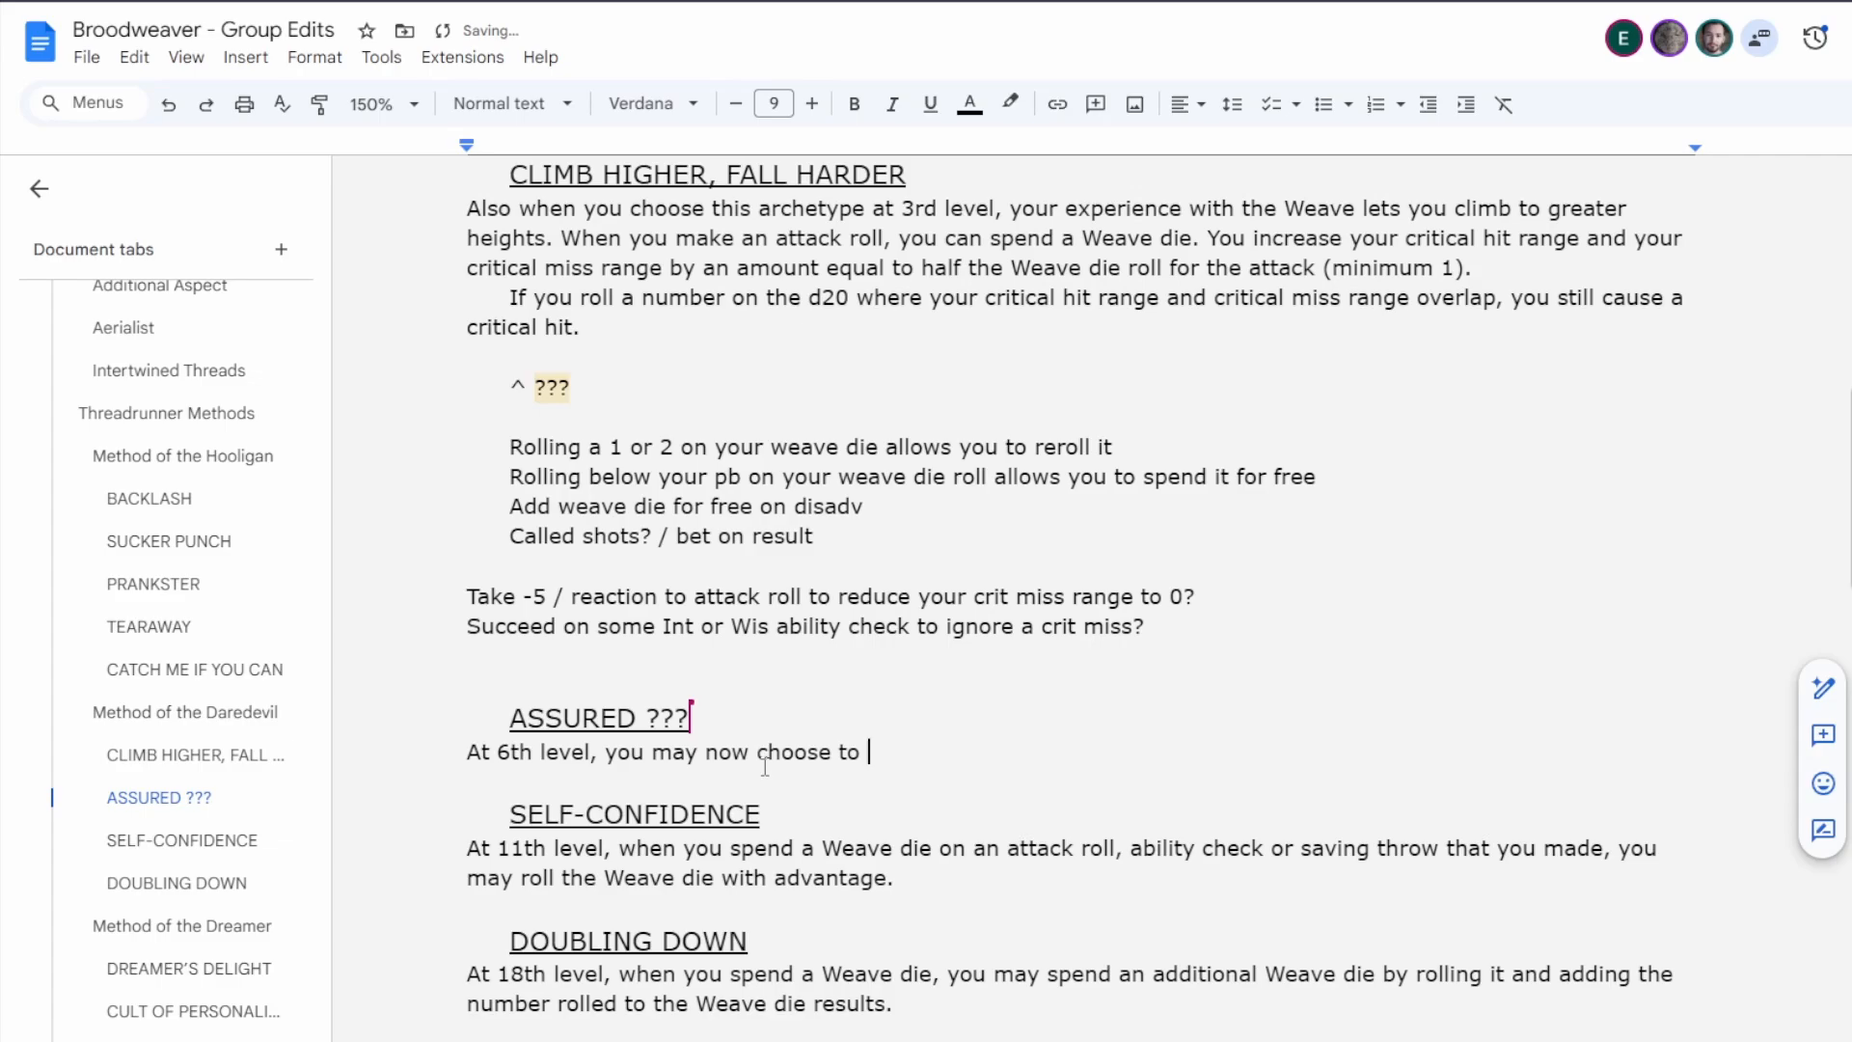
pyautogui.press('BackSpace')
pyautogui.press('BackSpace')
pyautogui.press('BackSpace')
pyautogui.press('BackSpace')
pyautogui.press('BackSpace')
pyautogui.press('BackSpace')
pyautogui.press('BackSpace')
pyautogui.press('BackSpace')
pyautogui.press('BackSpace')
# Continue the 6th-level sentence with "add your Weave die to an attack roll, ability check, or saving throw".
pyautogui.write('add your Weave die to')
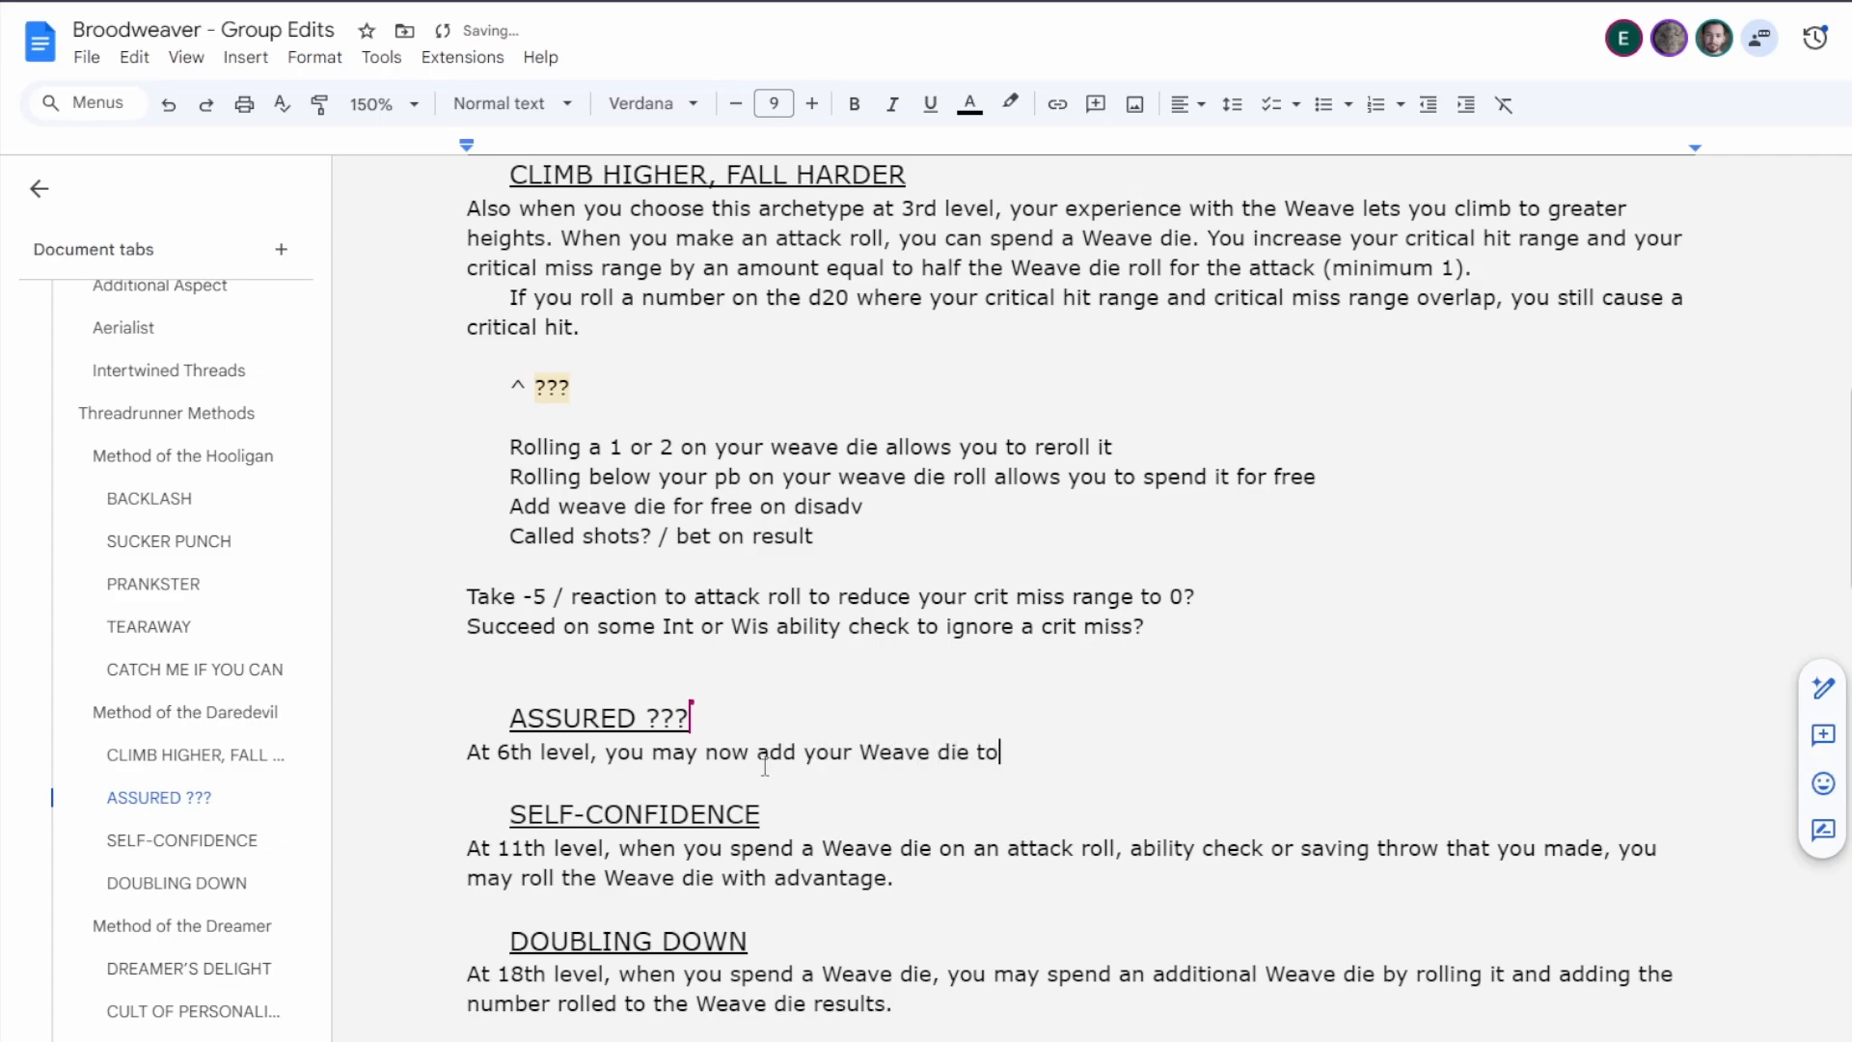
pyautogui.write(' an attack roll, abil')
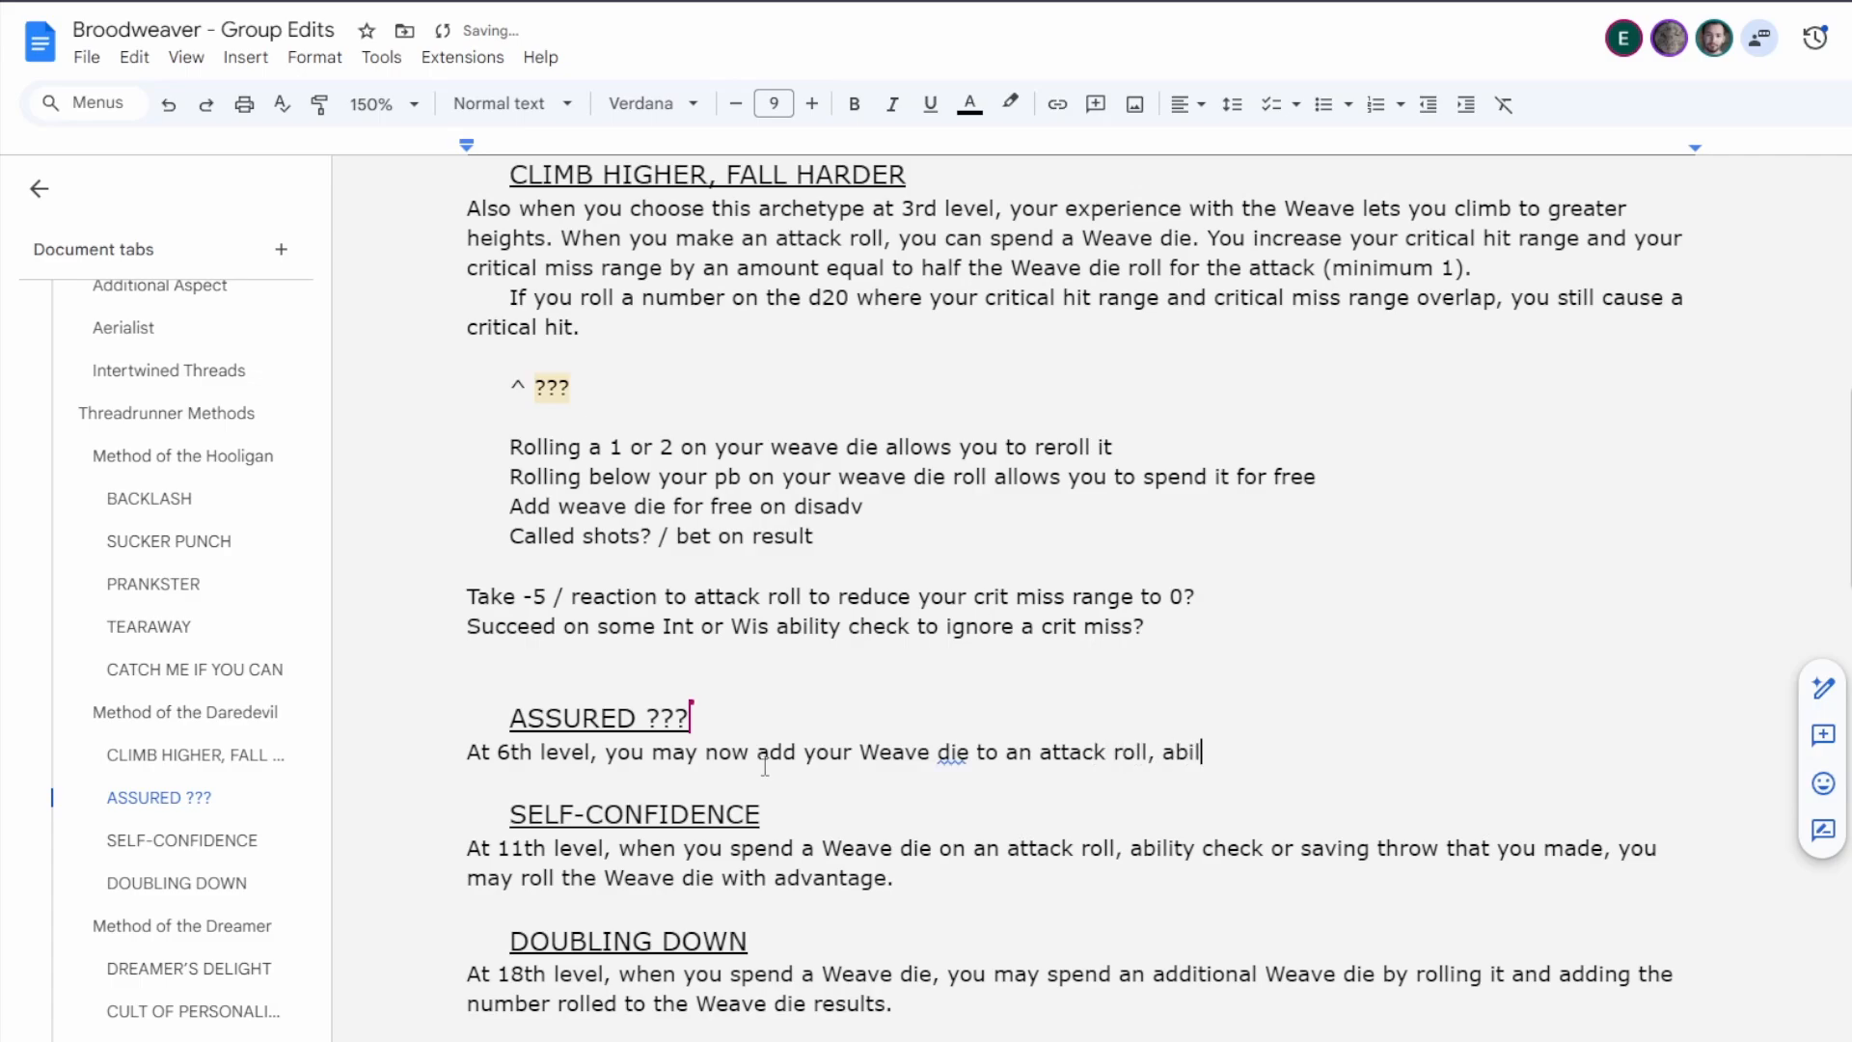
pyautogui.write('iy check, or savin')
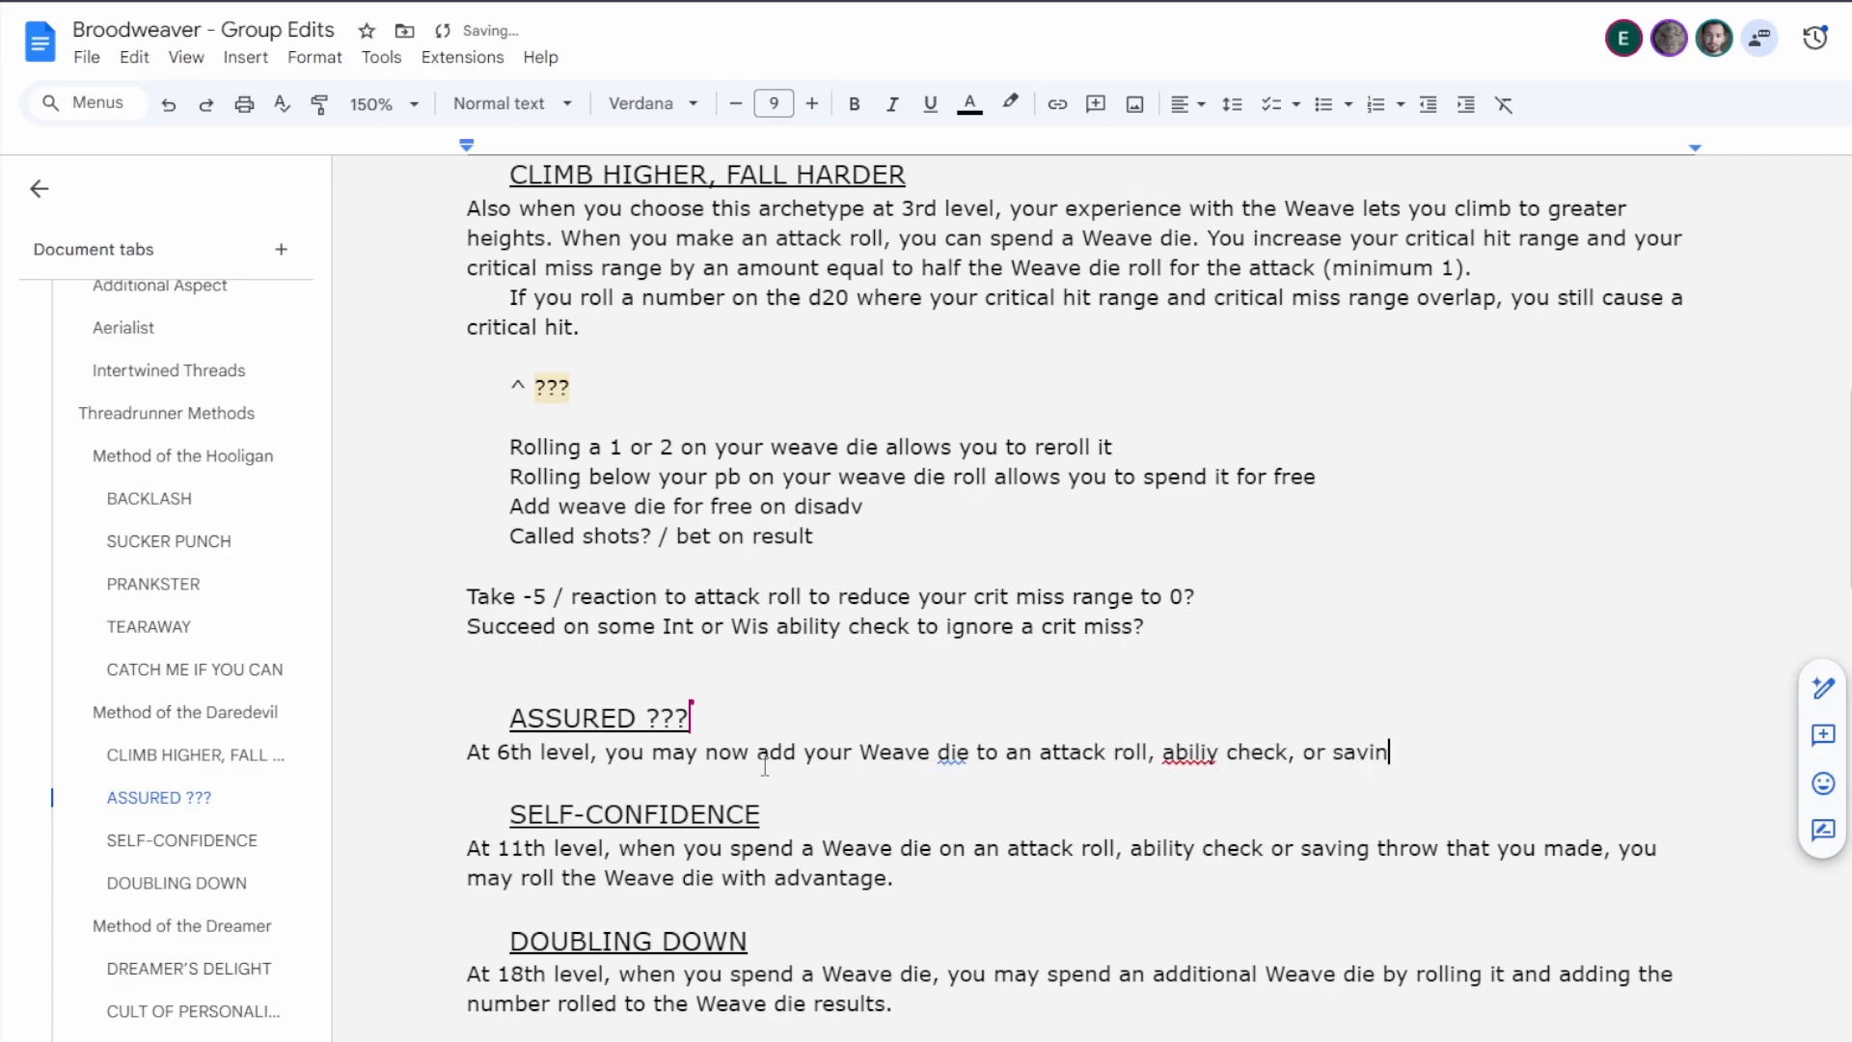
pyautogui.write('g throw even if you know the')
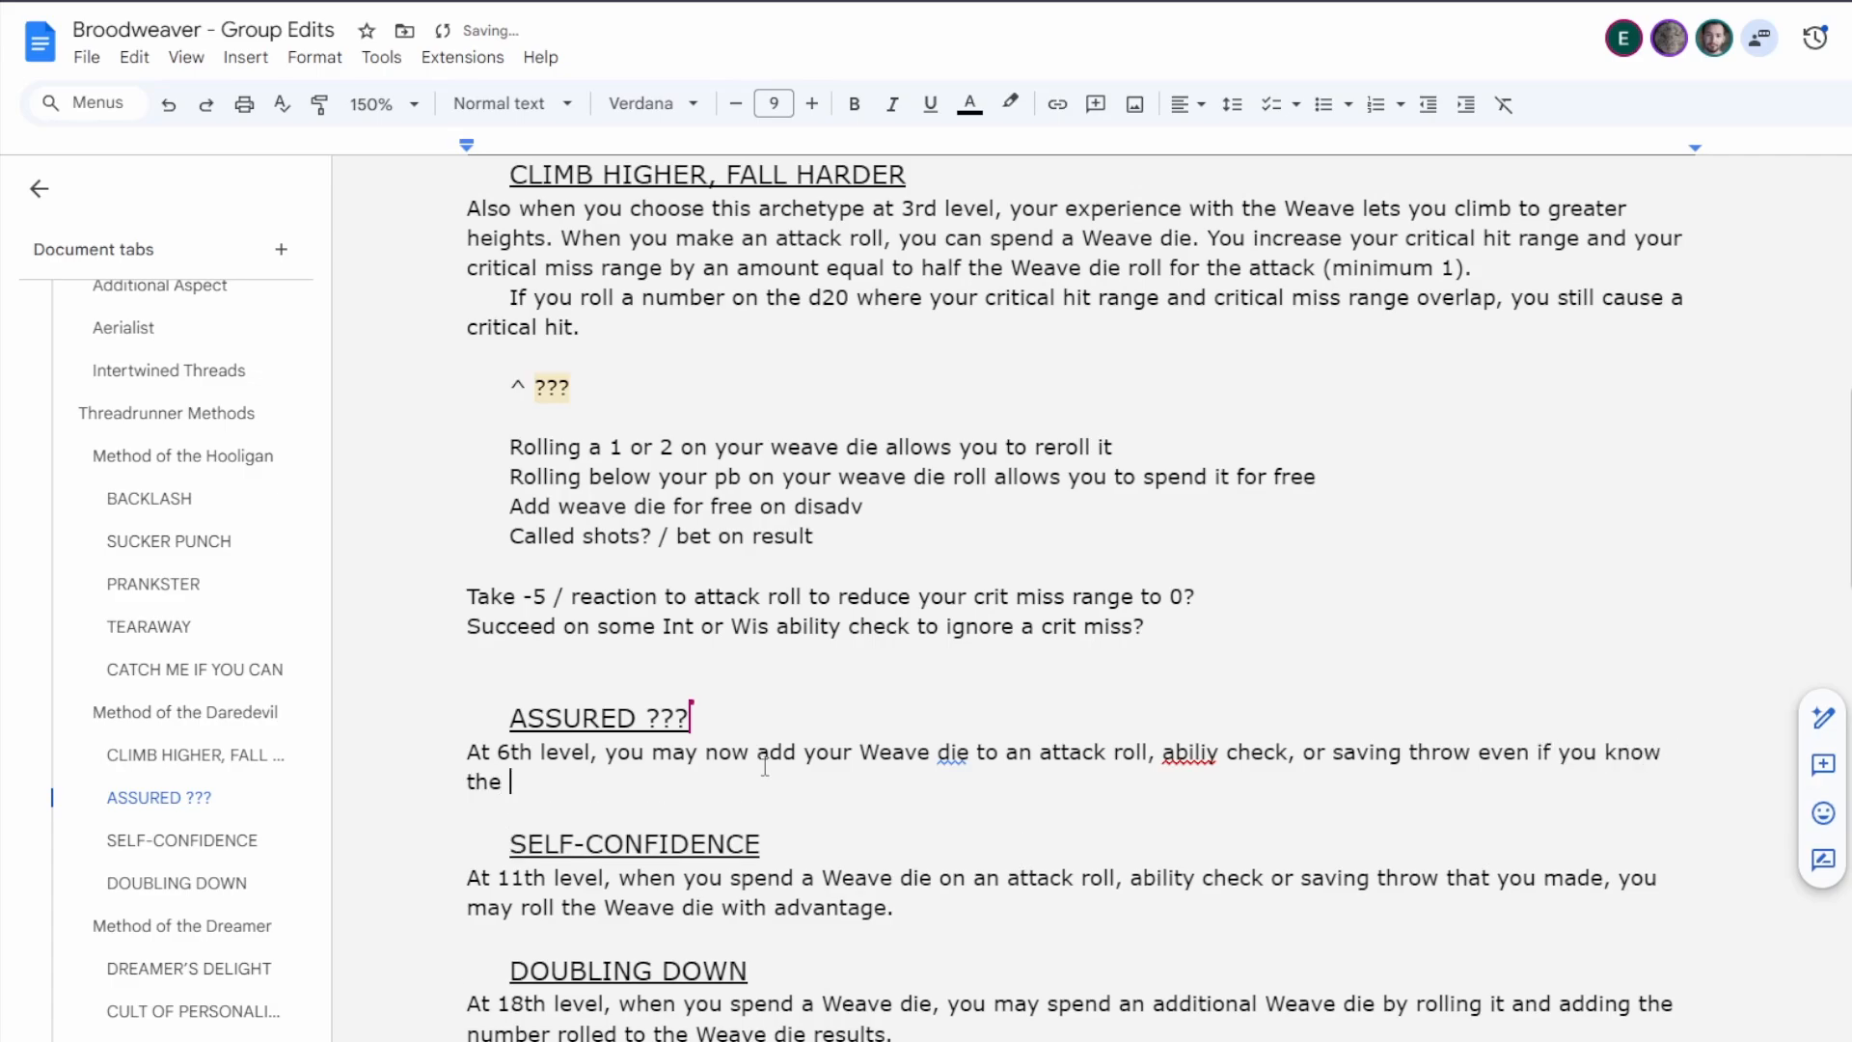
pyautogui.write(' res')
# Finish the 6th-level sentence with "even if you know the success or failure of the roll." and correct the spelling of "ability".
pyautogui.press('BackSpace')
pyautogui.press('BackSpace')
pyautogui.press('BackSpace')
pyautogui.write('success or failure ')
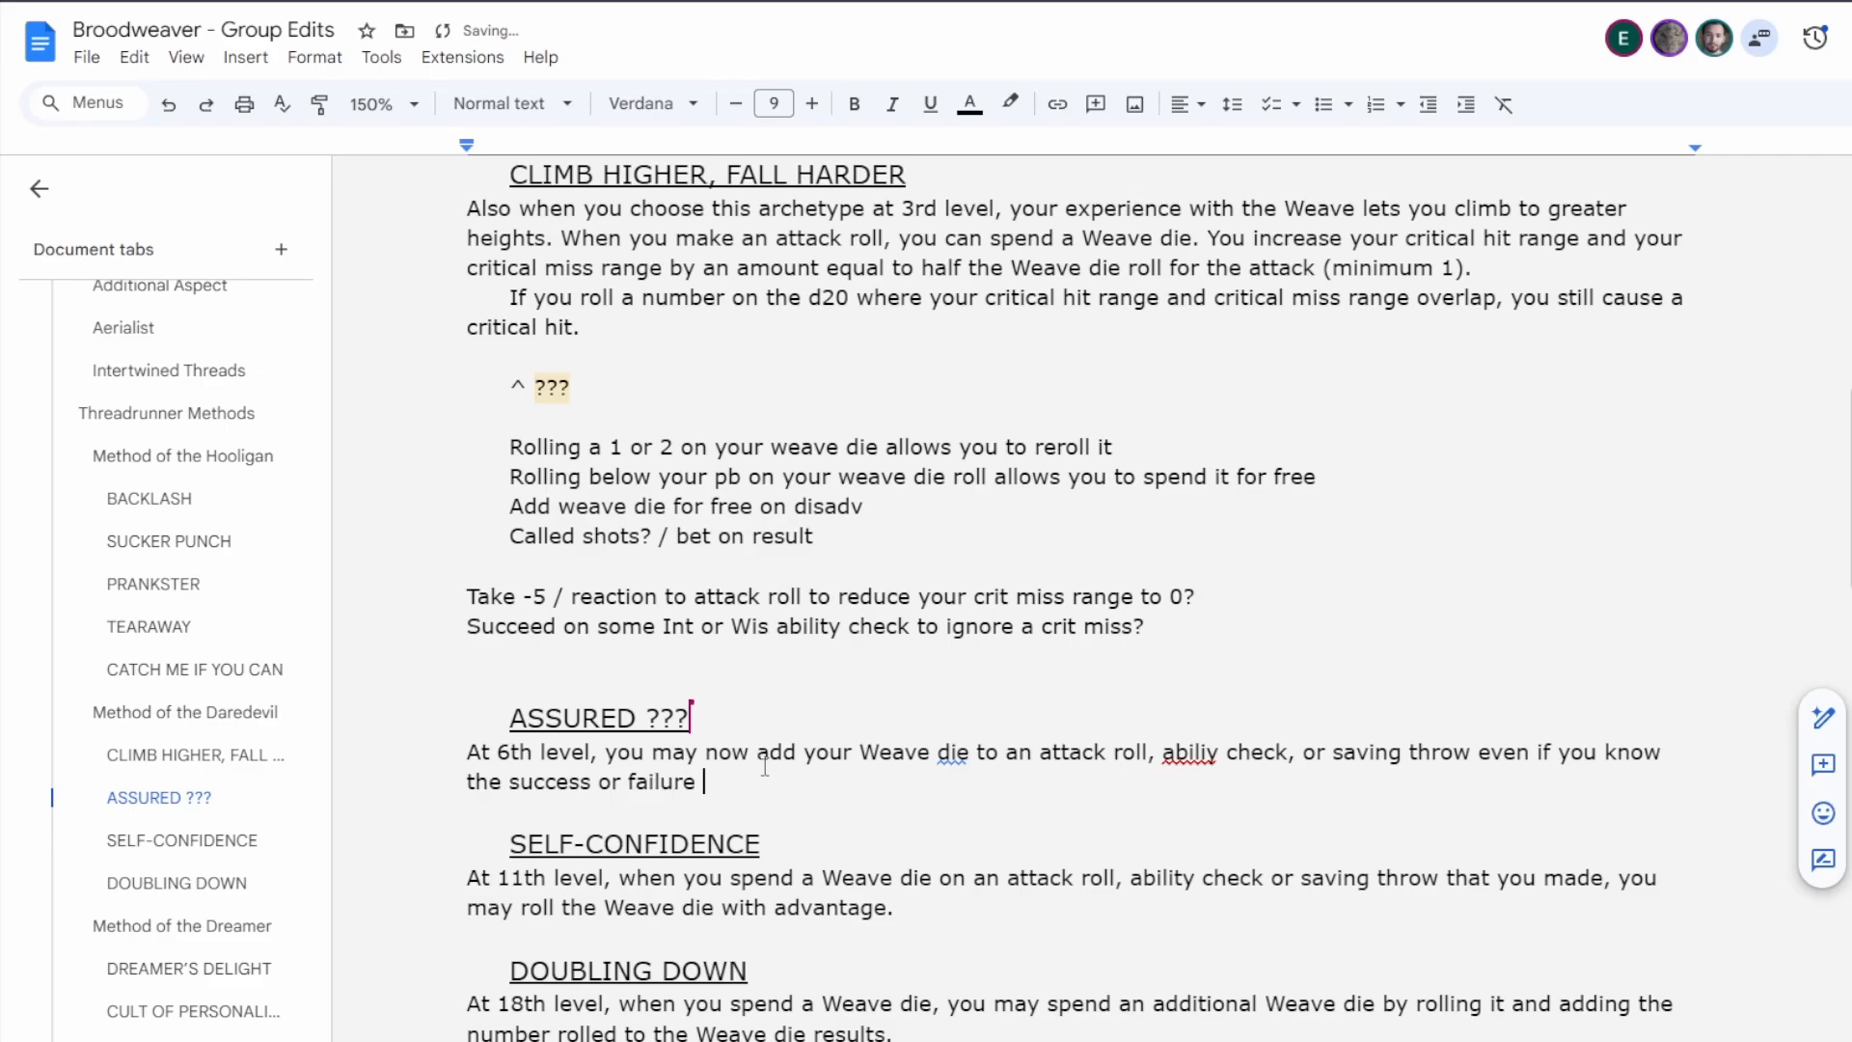
pyautogui.write('of the roll.')
pyautogui.click(1218, 753)
pyautogui.click(1196, 719)
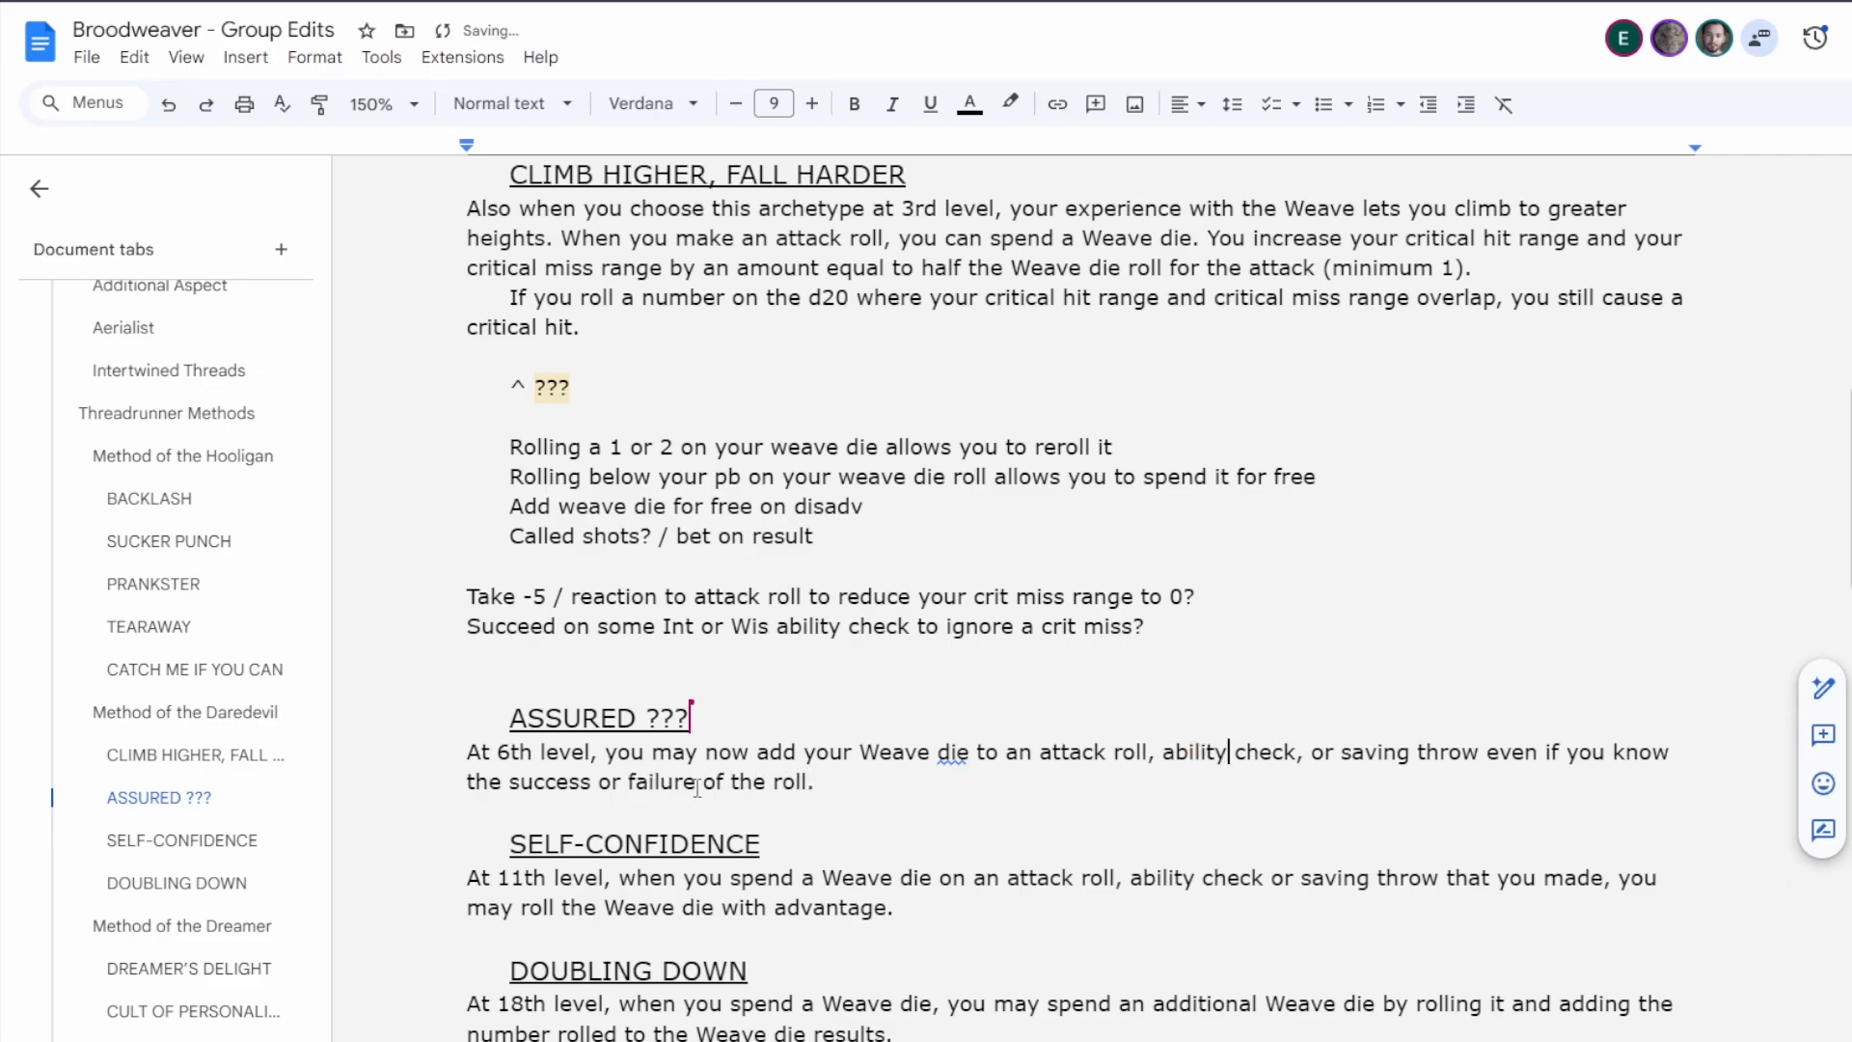
# Replace "success or failure" with "outcome" in the 6th-level rules text.
pyautogui.moveTo(697, 783); pyautogui.dragTo(512, 783)
pyautogui.press('BackSpace')
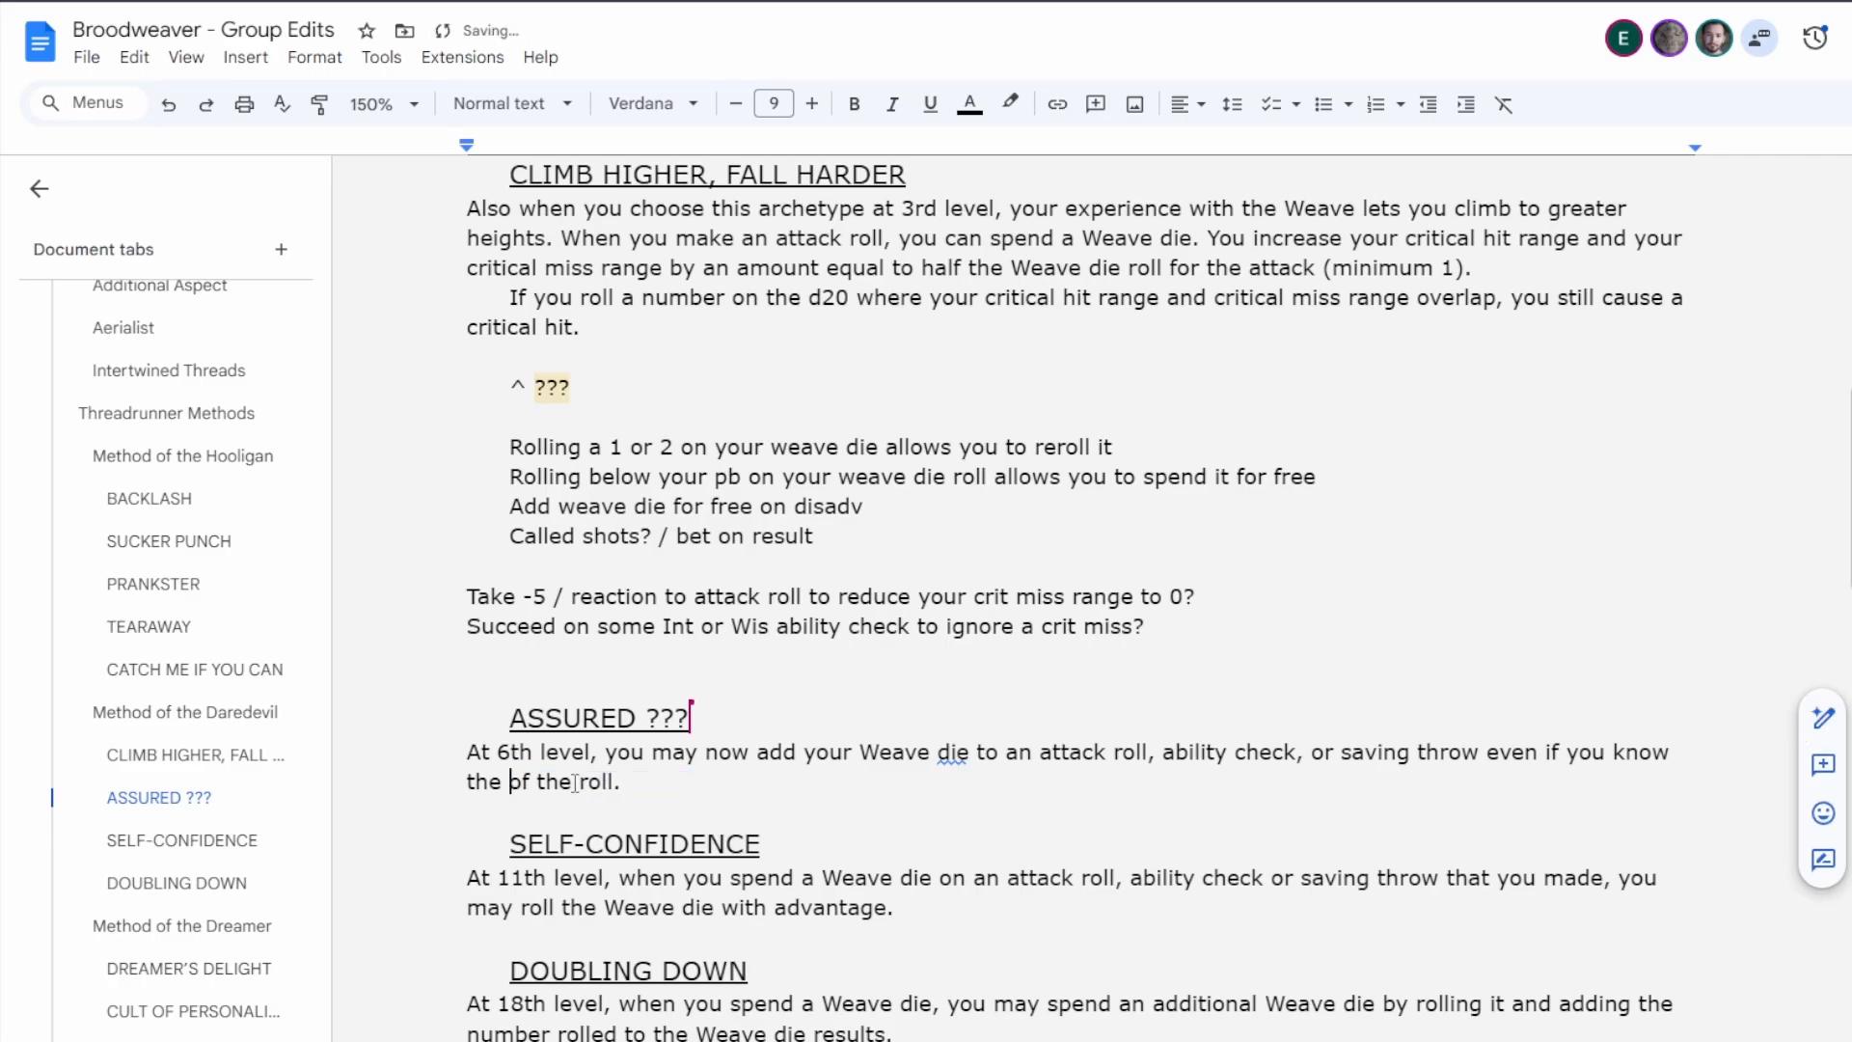
pyautogui.write('outcome')
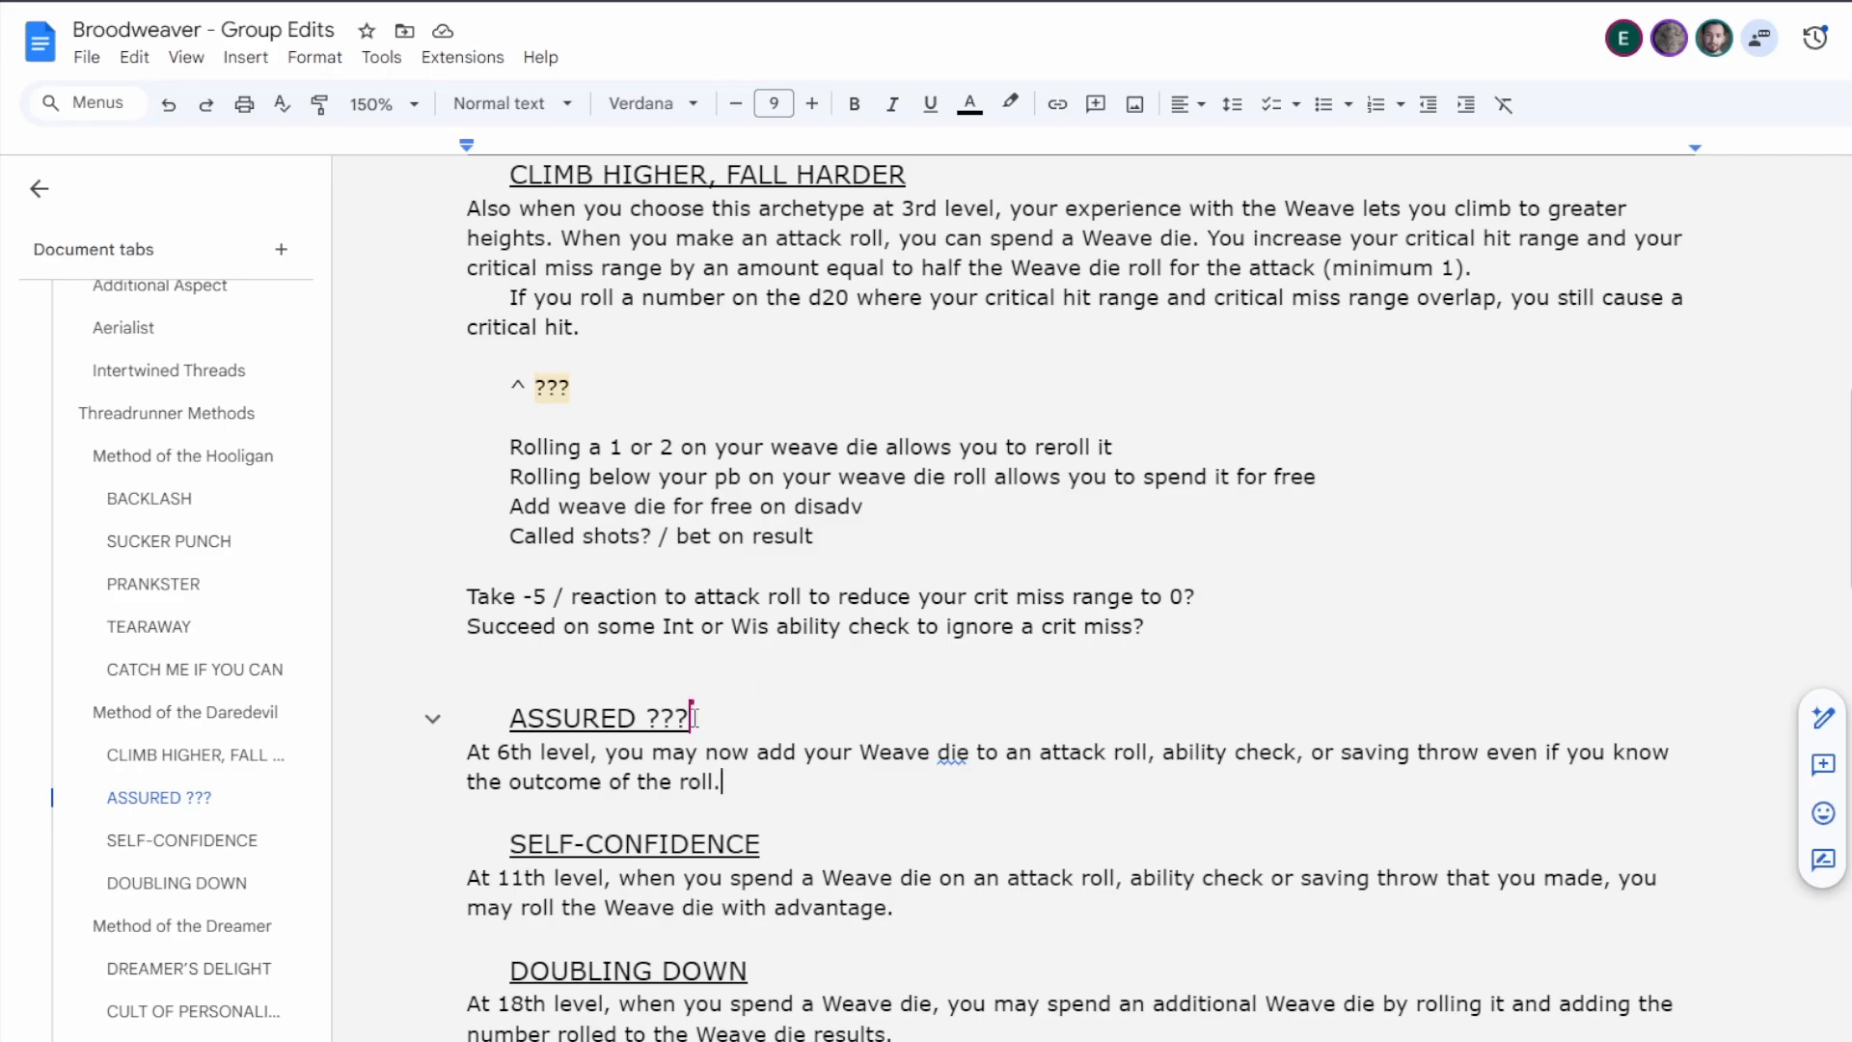
# Insert a comma before "or saving throw" in Self-Confidence's 11th-level rules text.
pyautogui.doubleClick(1284, 877)
pyautogui.press('BackSpace')
pyautogui.press('BackSpace')
pyautogui.write(', or')
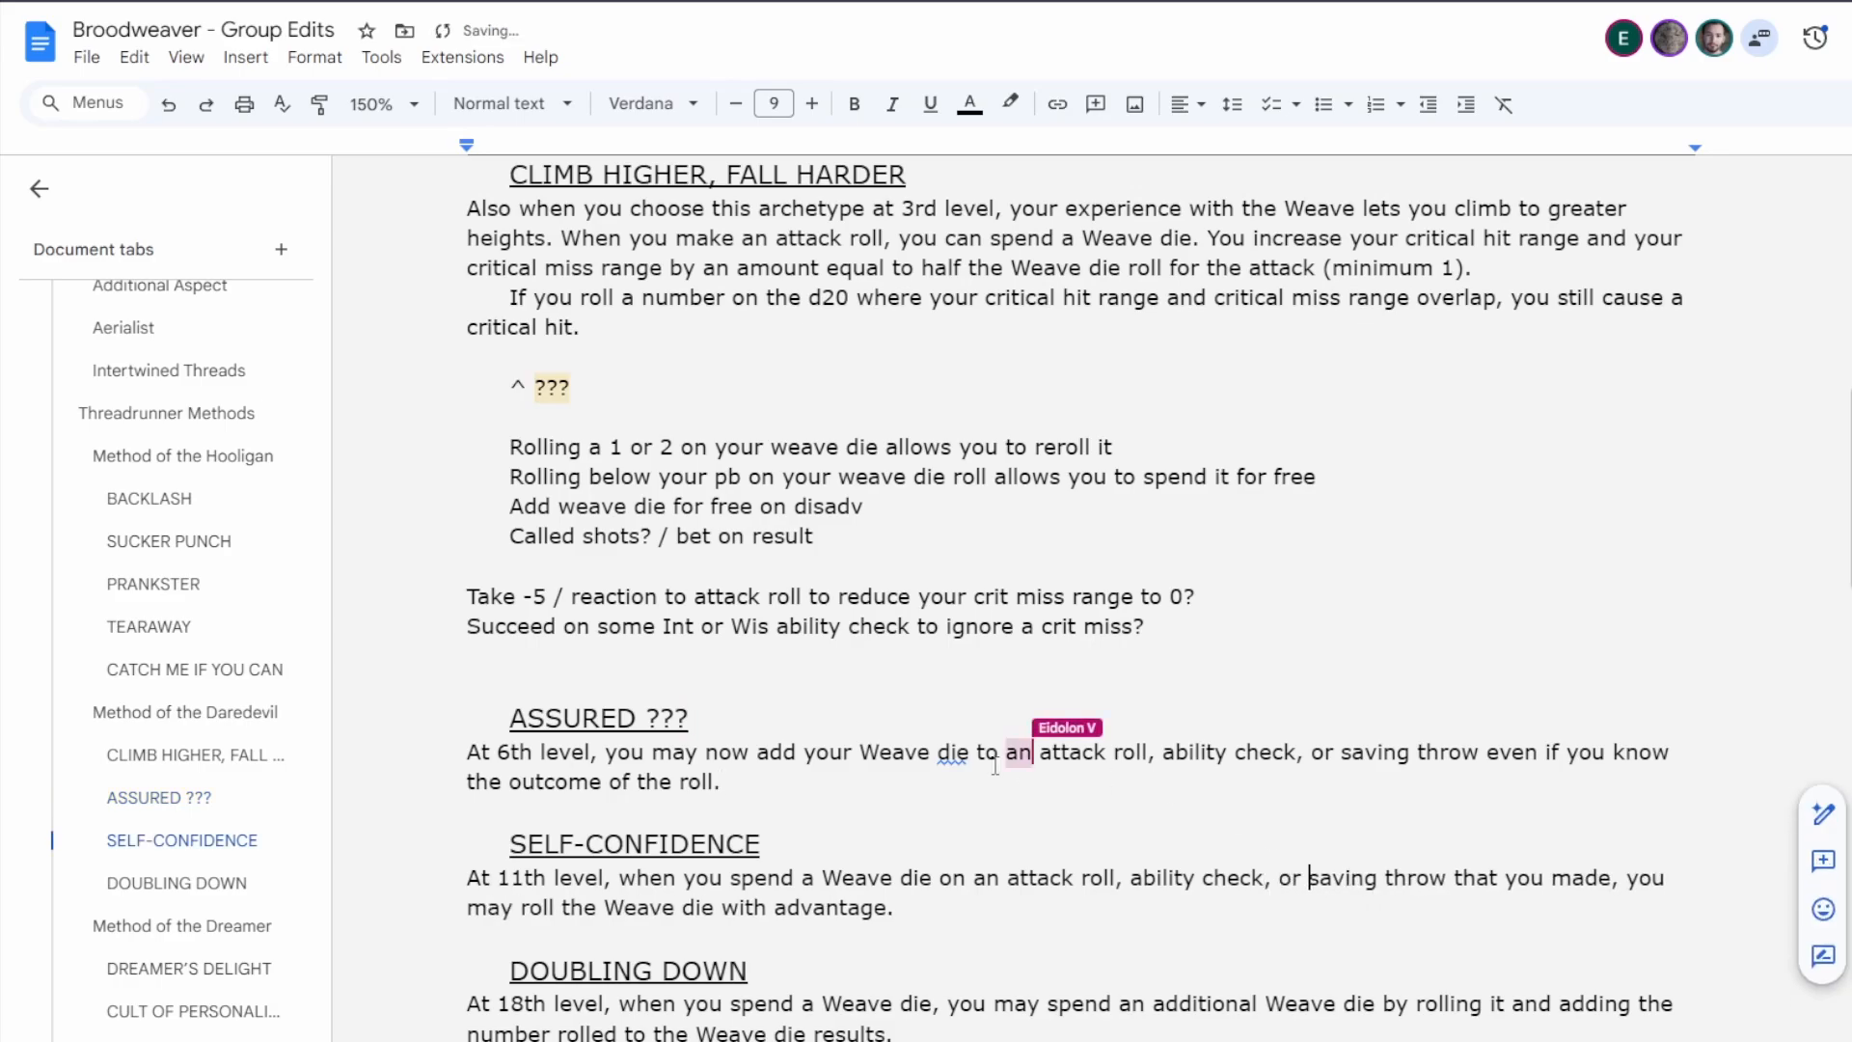
# Insert "you make" after "saving throw" in the Daredevil's 6th-level rules text, without a comma following it.
pyautogui.click(881, 766)
pyautogui.click(864, 782)
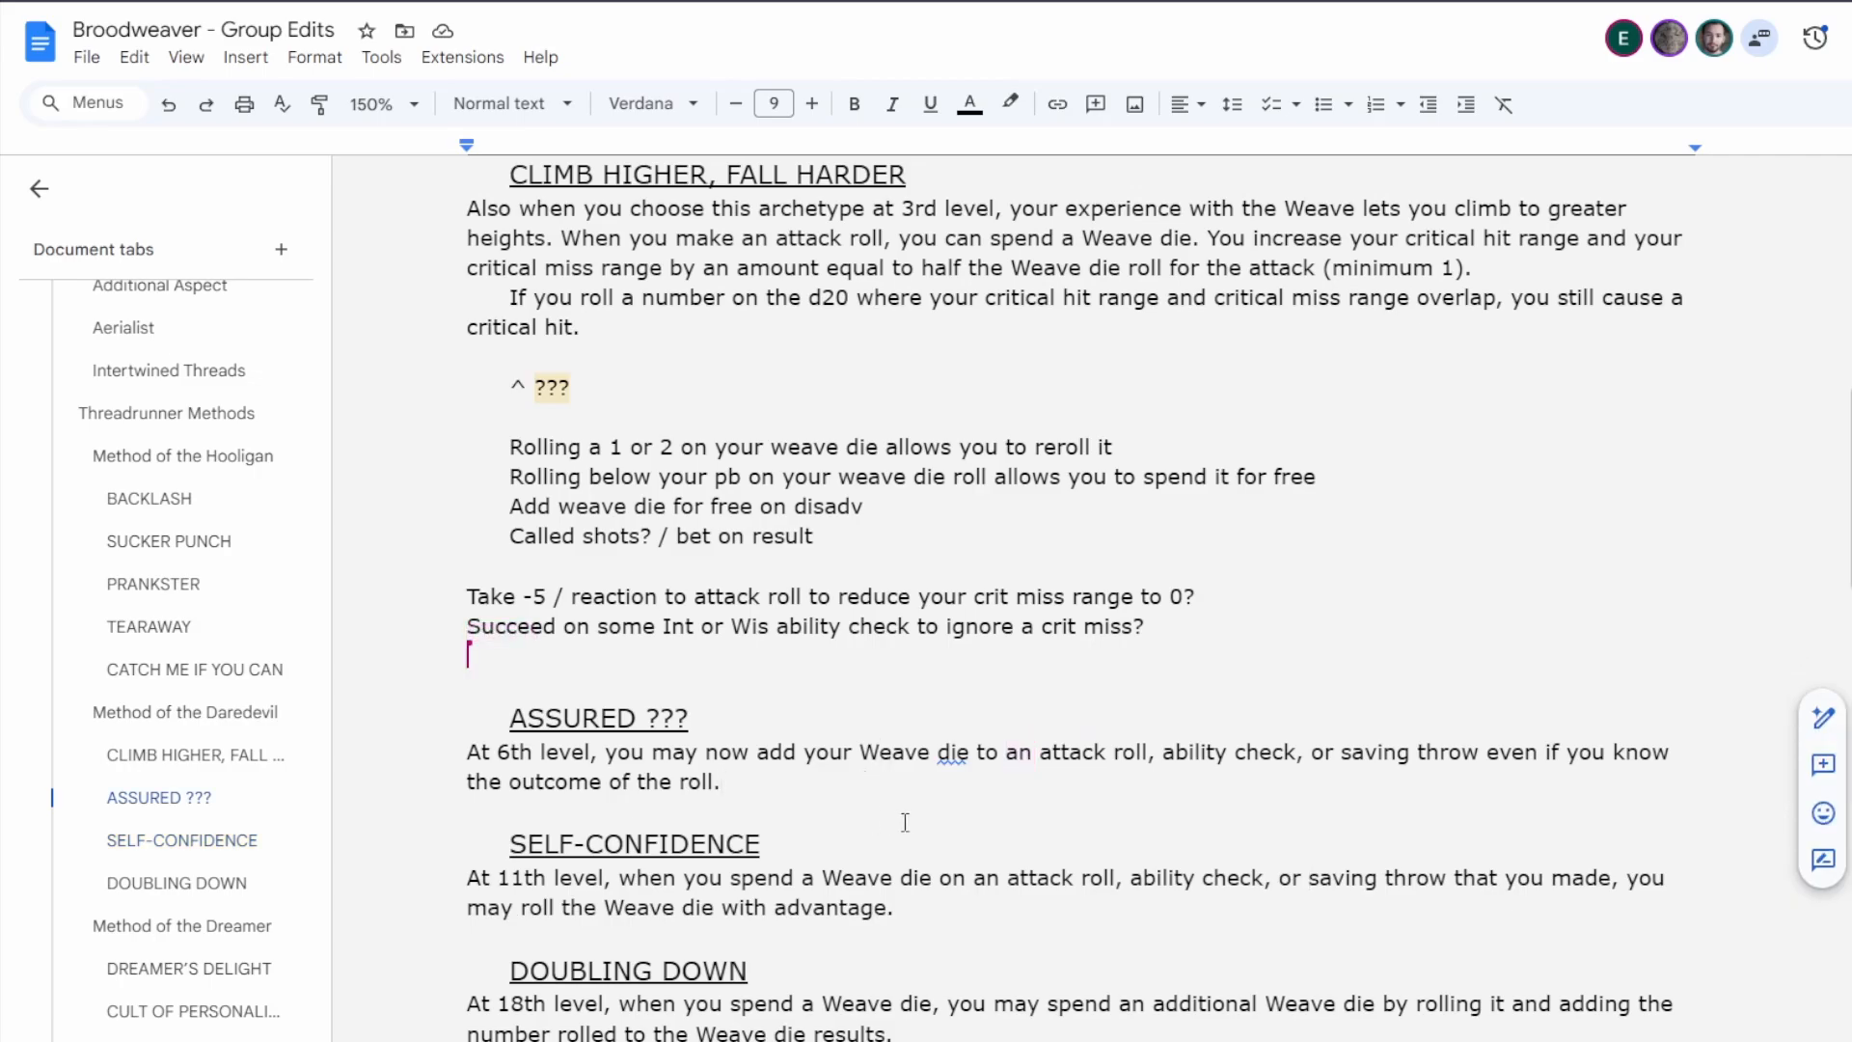
pyautogui.click(979, 916)
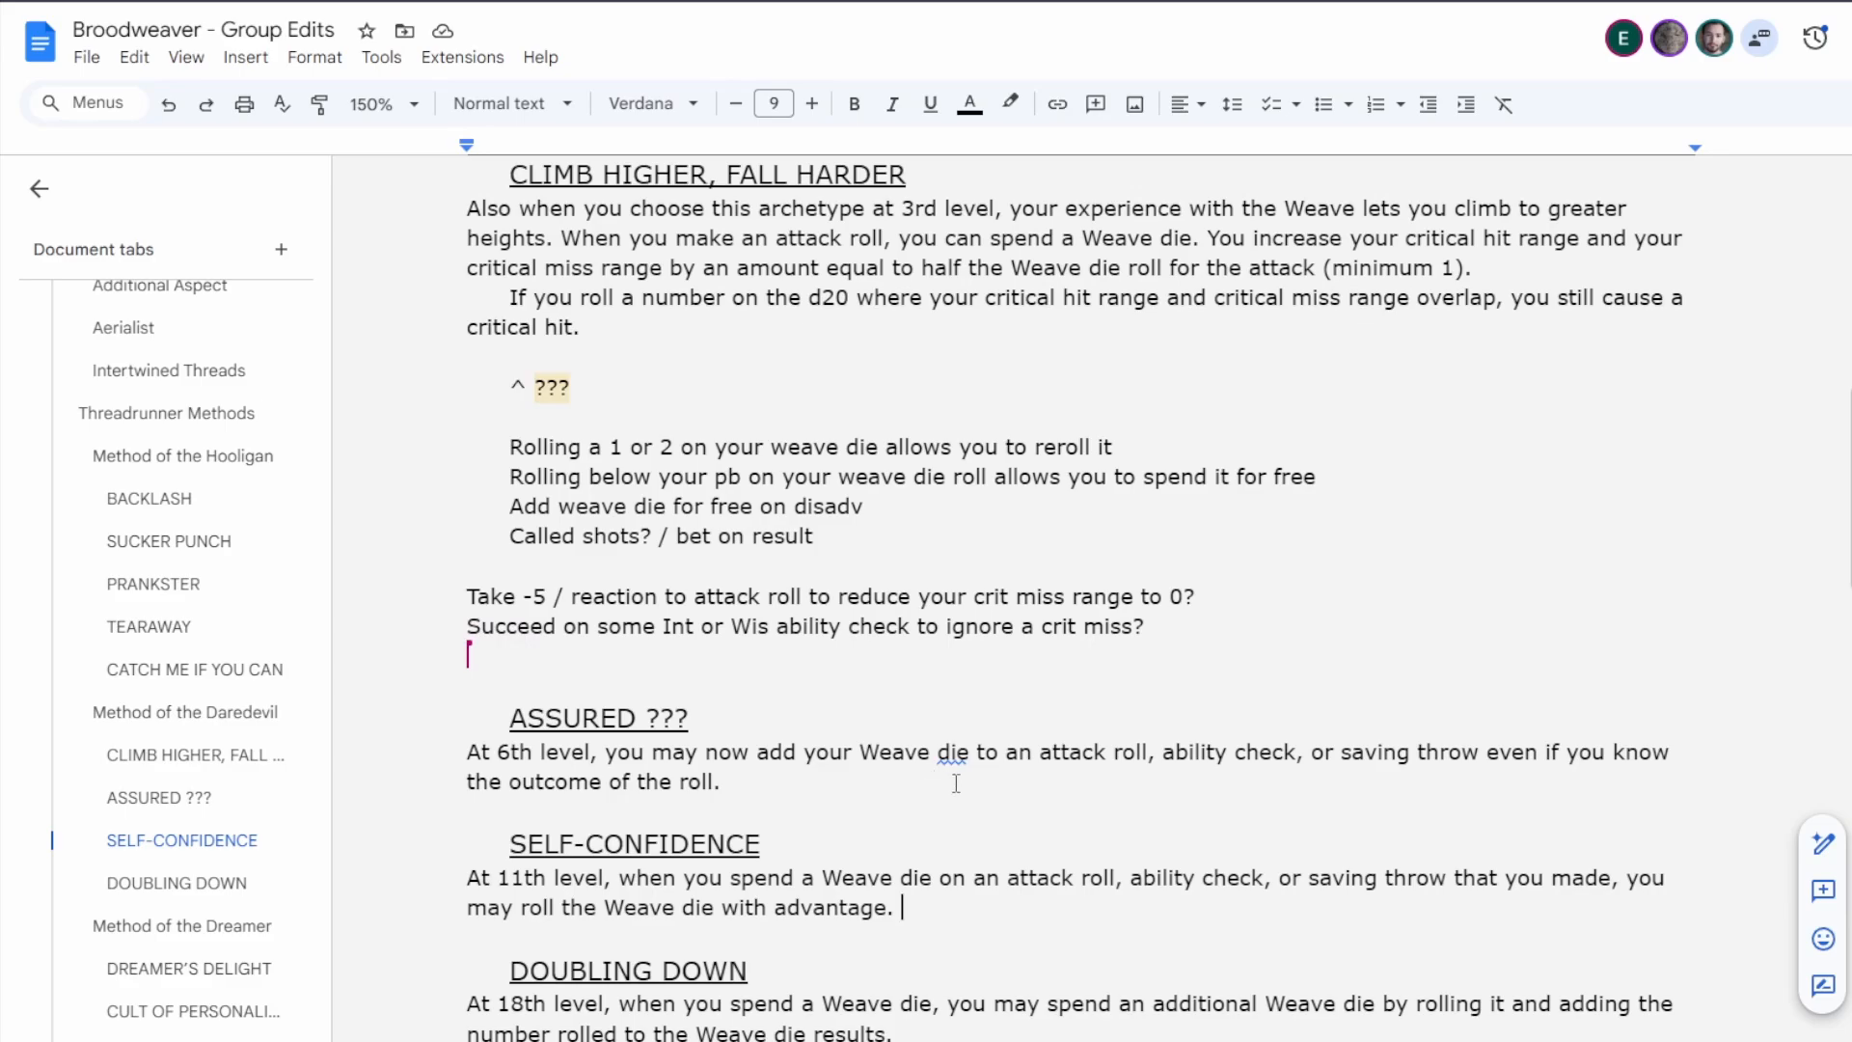
pyautogui.click(1487, 752)
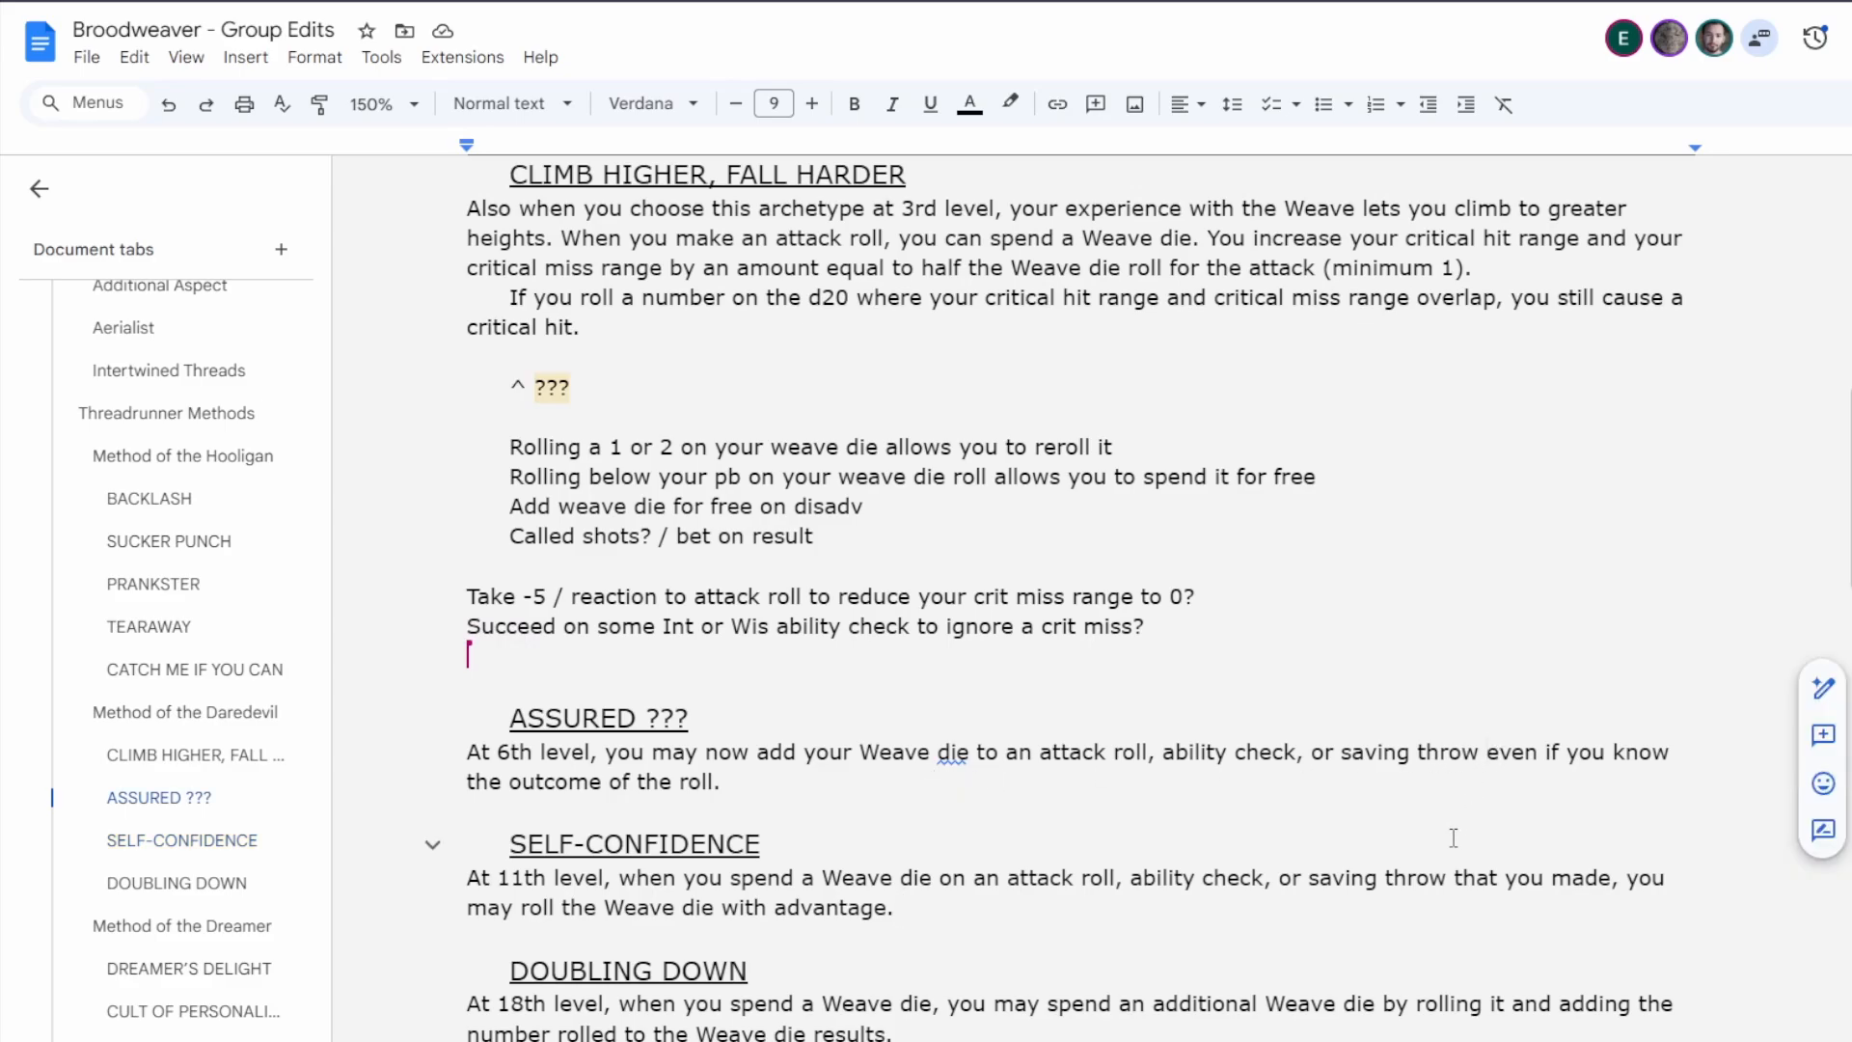
pyautogui.write('you make,')
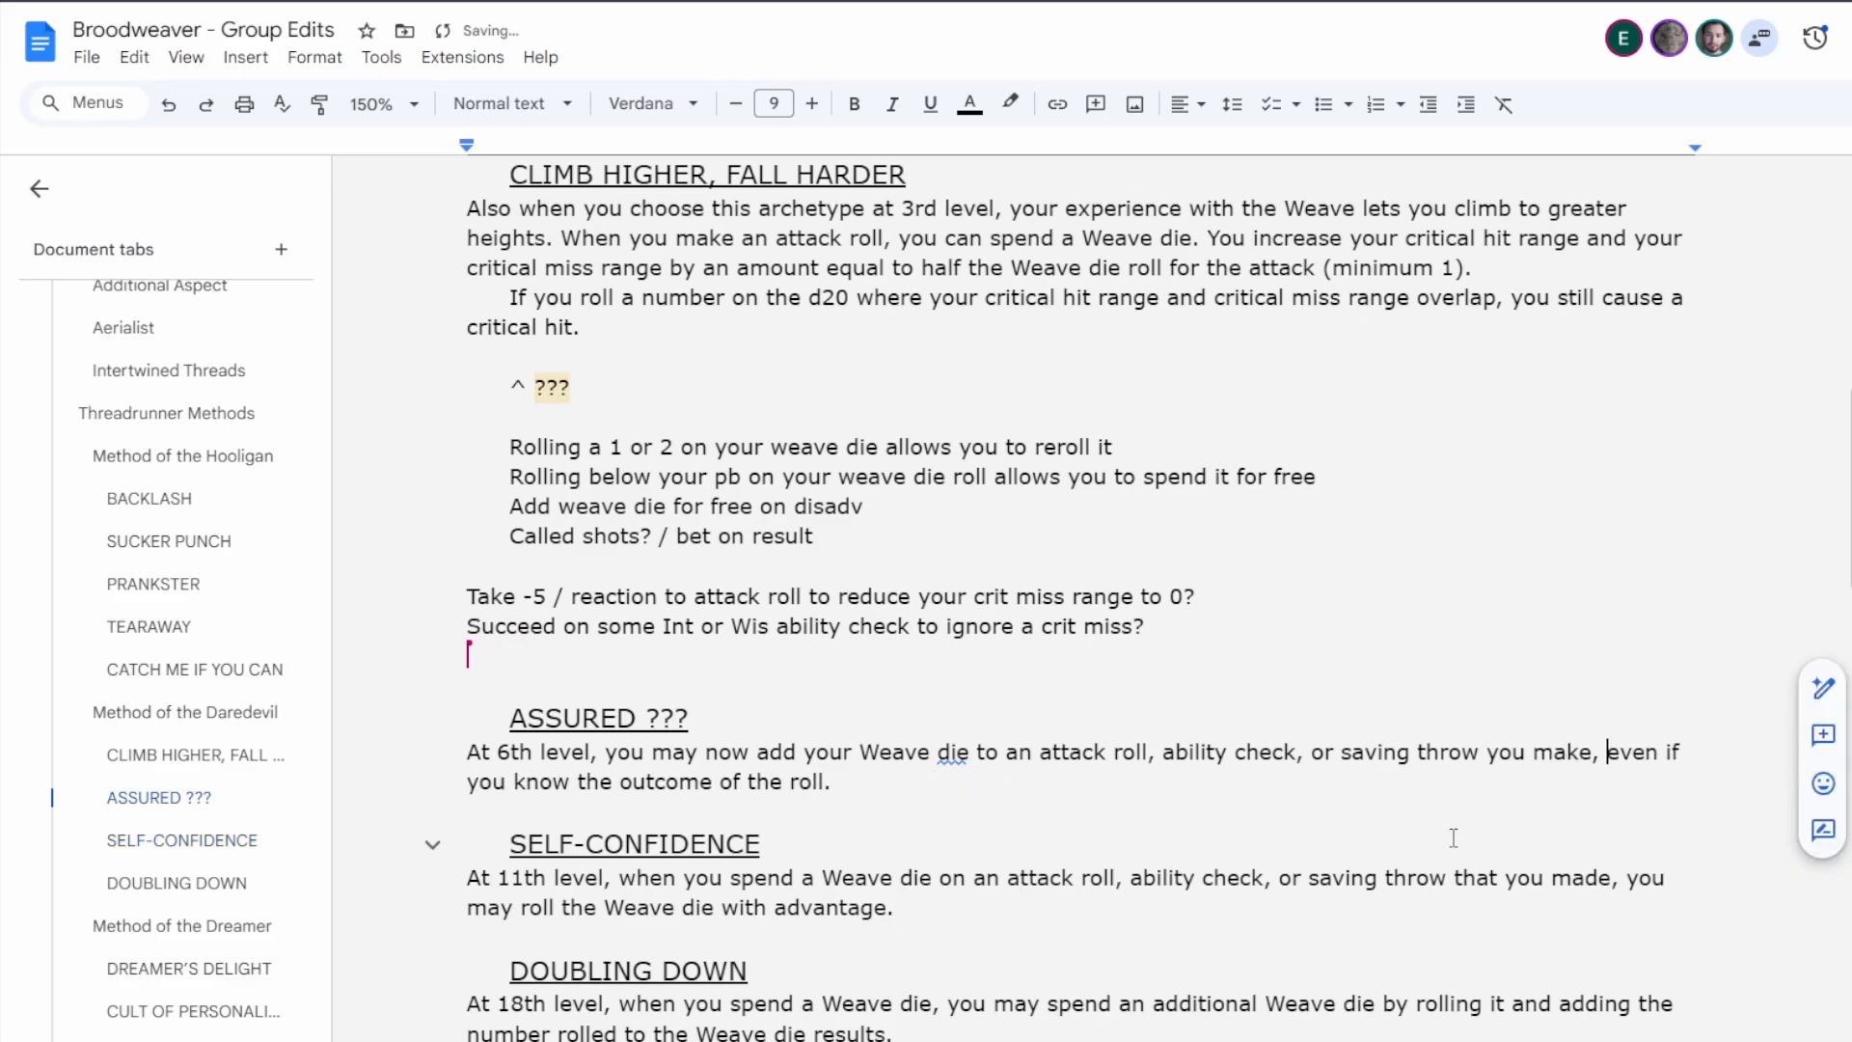
pyautogui.press('BackSpace')
pyautogui.press('BackSpace')
pyautogui.click(845, 782)
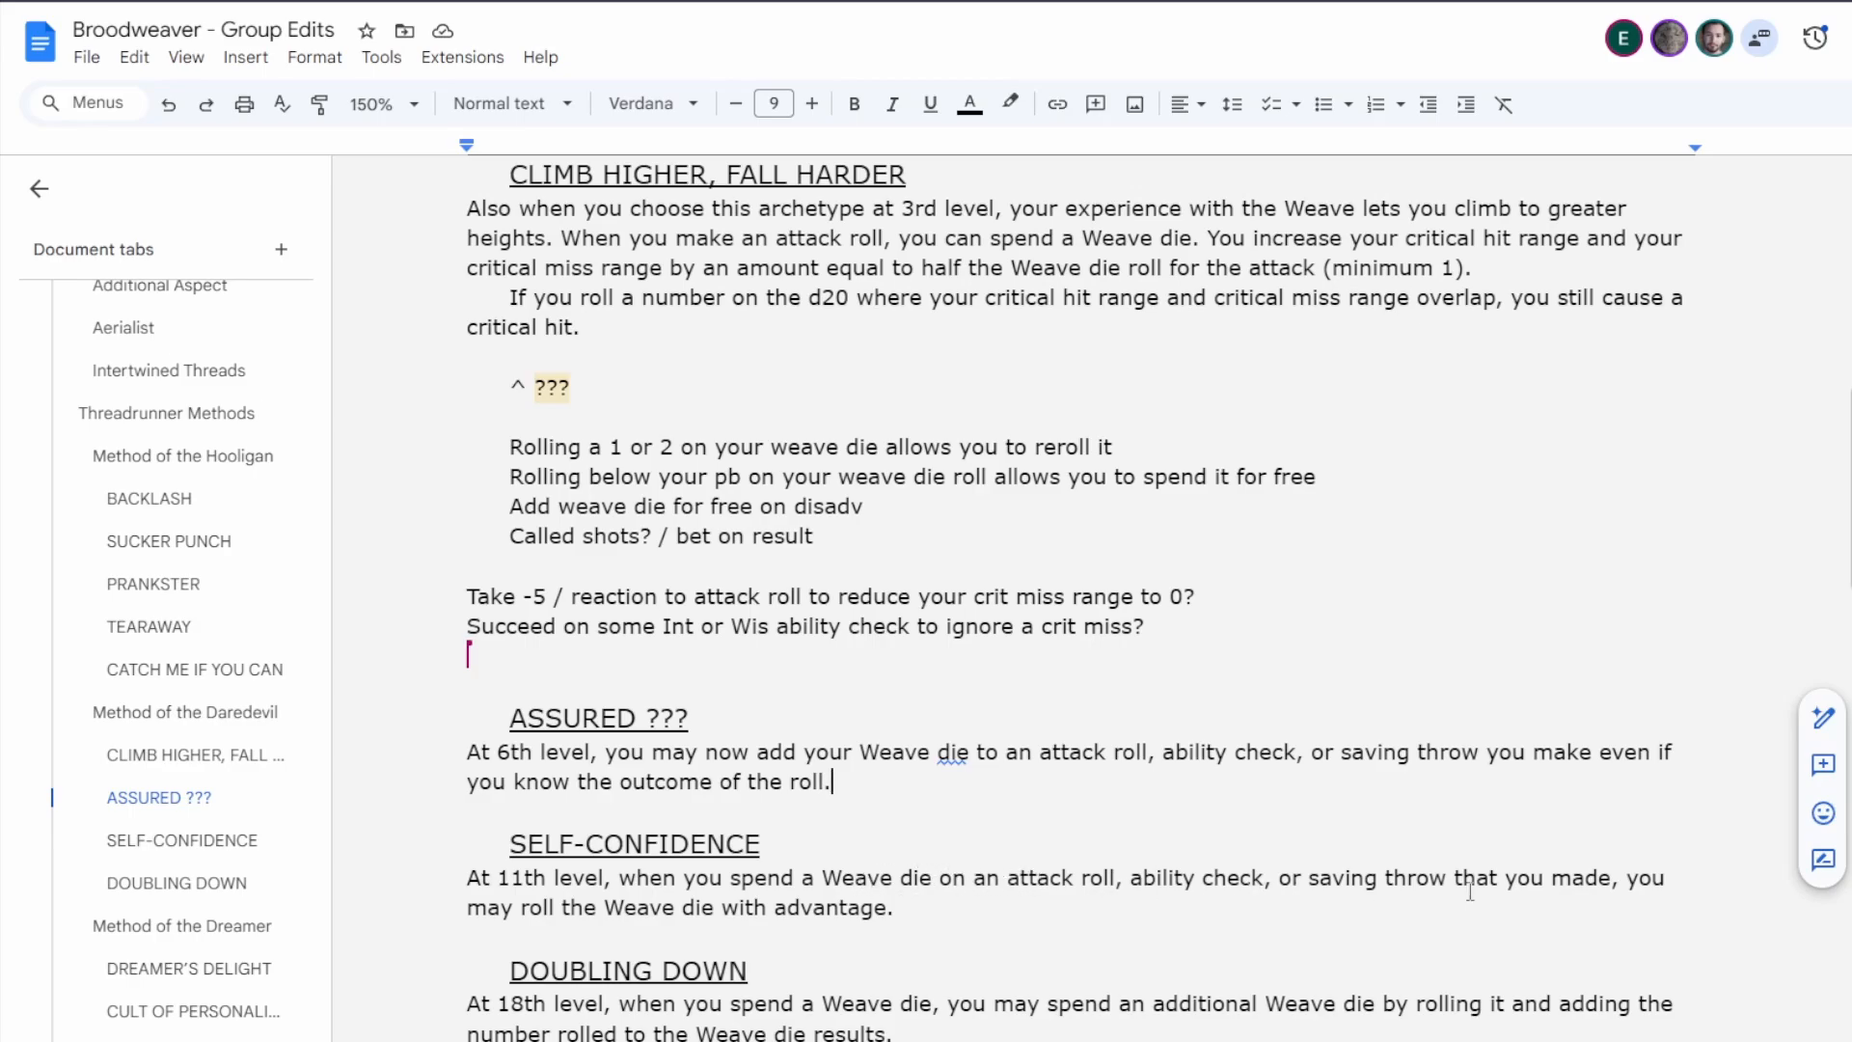
# Change "that you made" to "you make" in Self-Confidence's 11th-level rules text.
pyautogui.doubleClick(1568, 875)
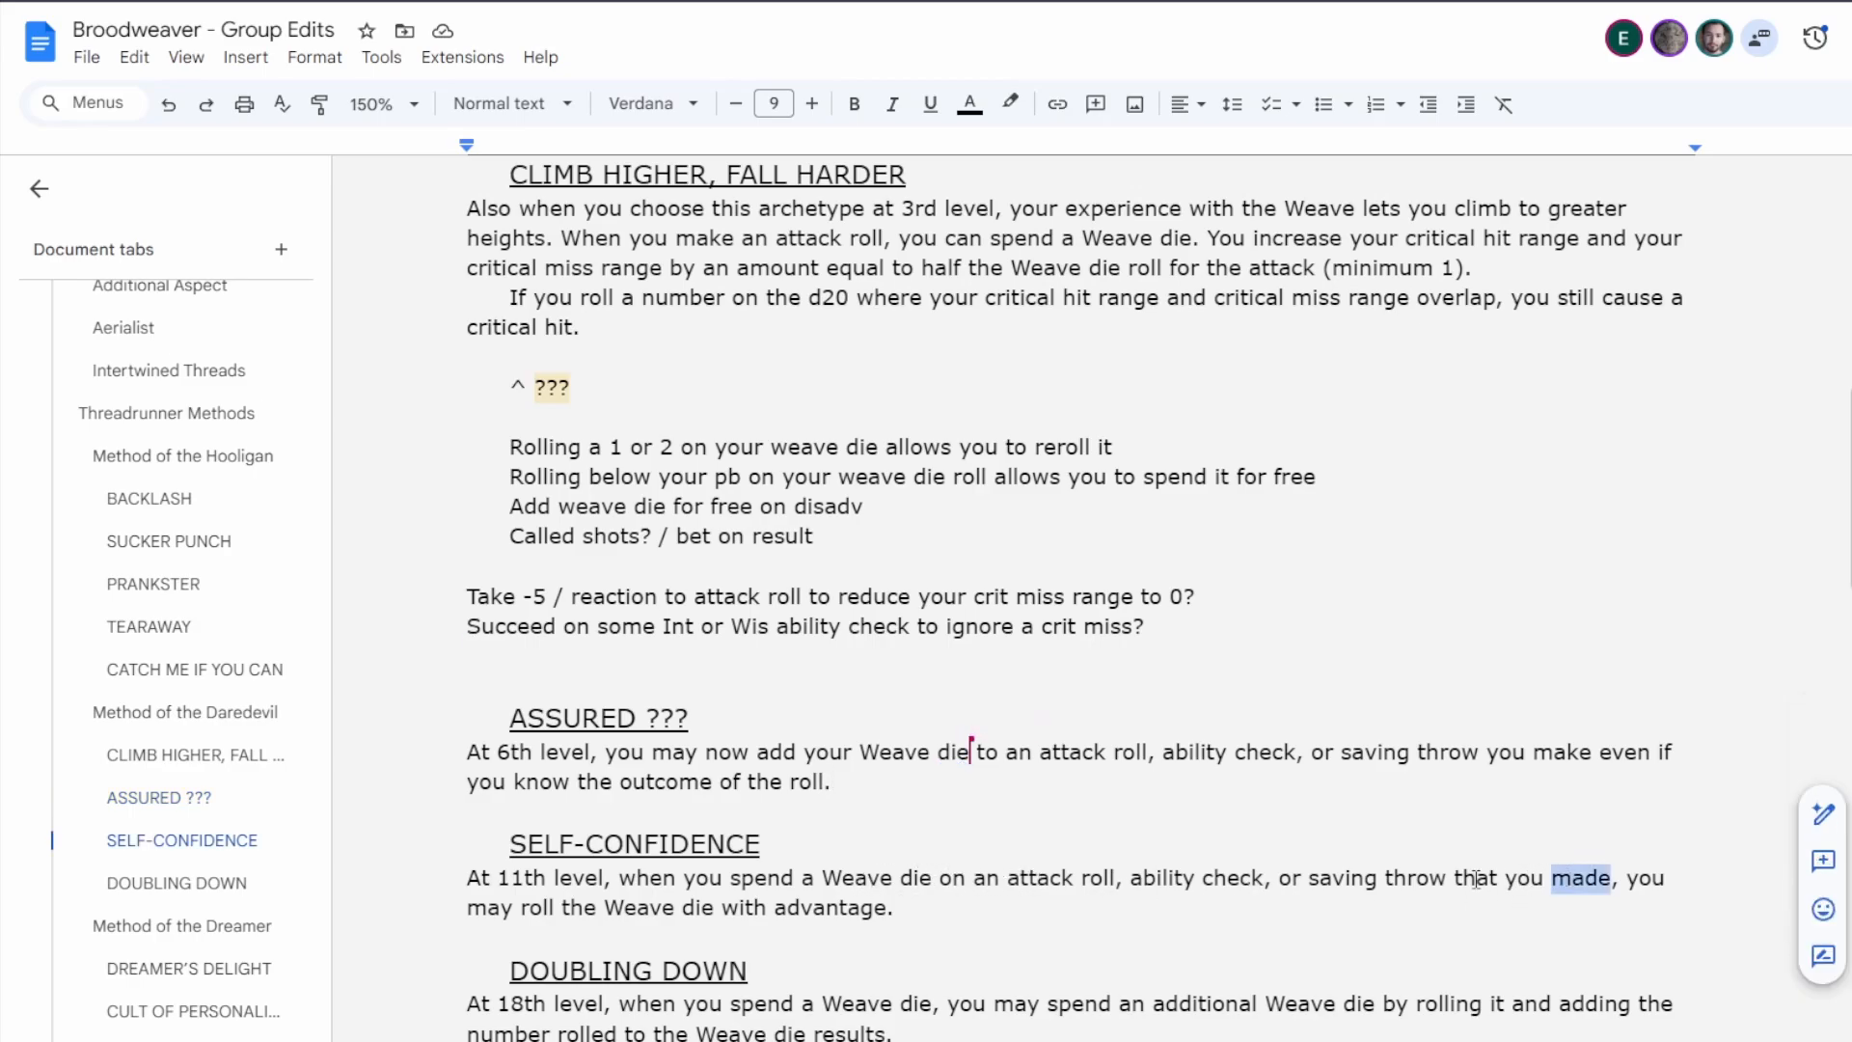
pyautogui.doubleClick(1467, 876)
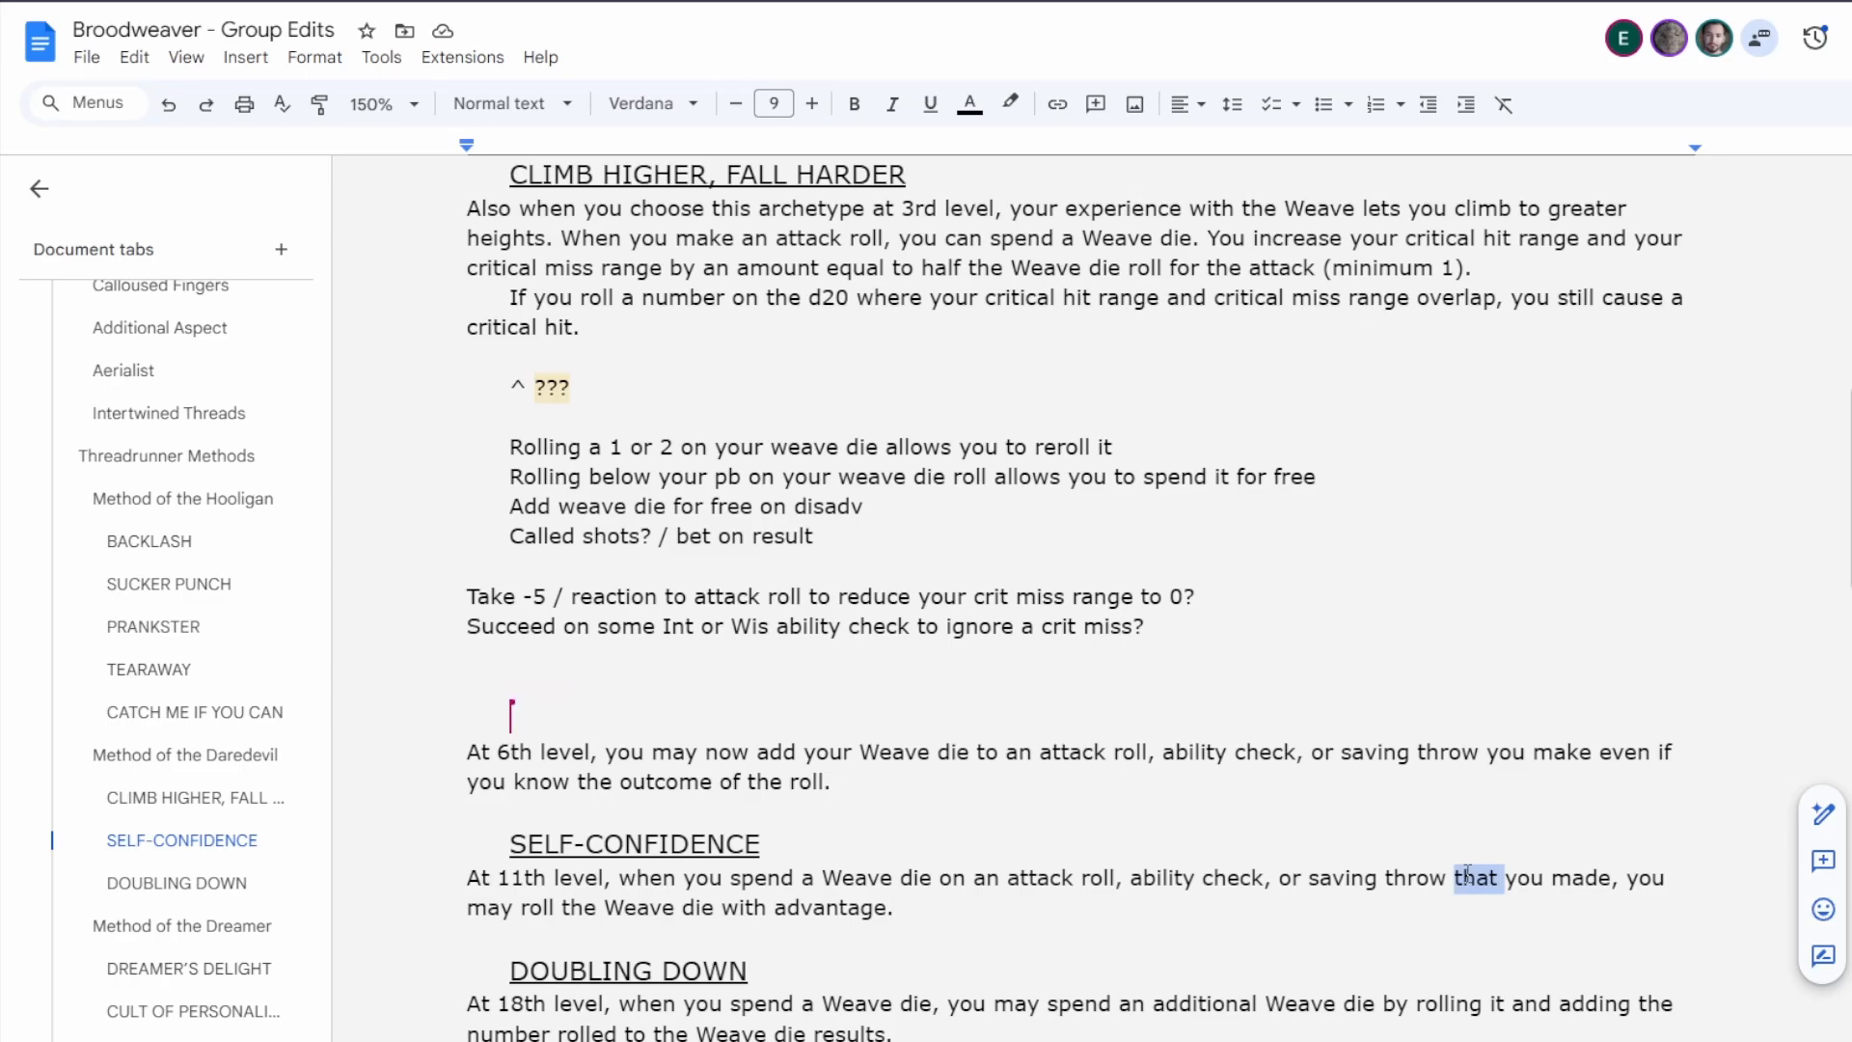
pyautogui.doubleClick(1578, 875)
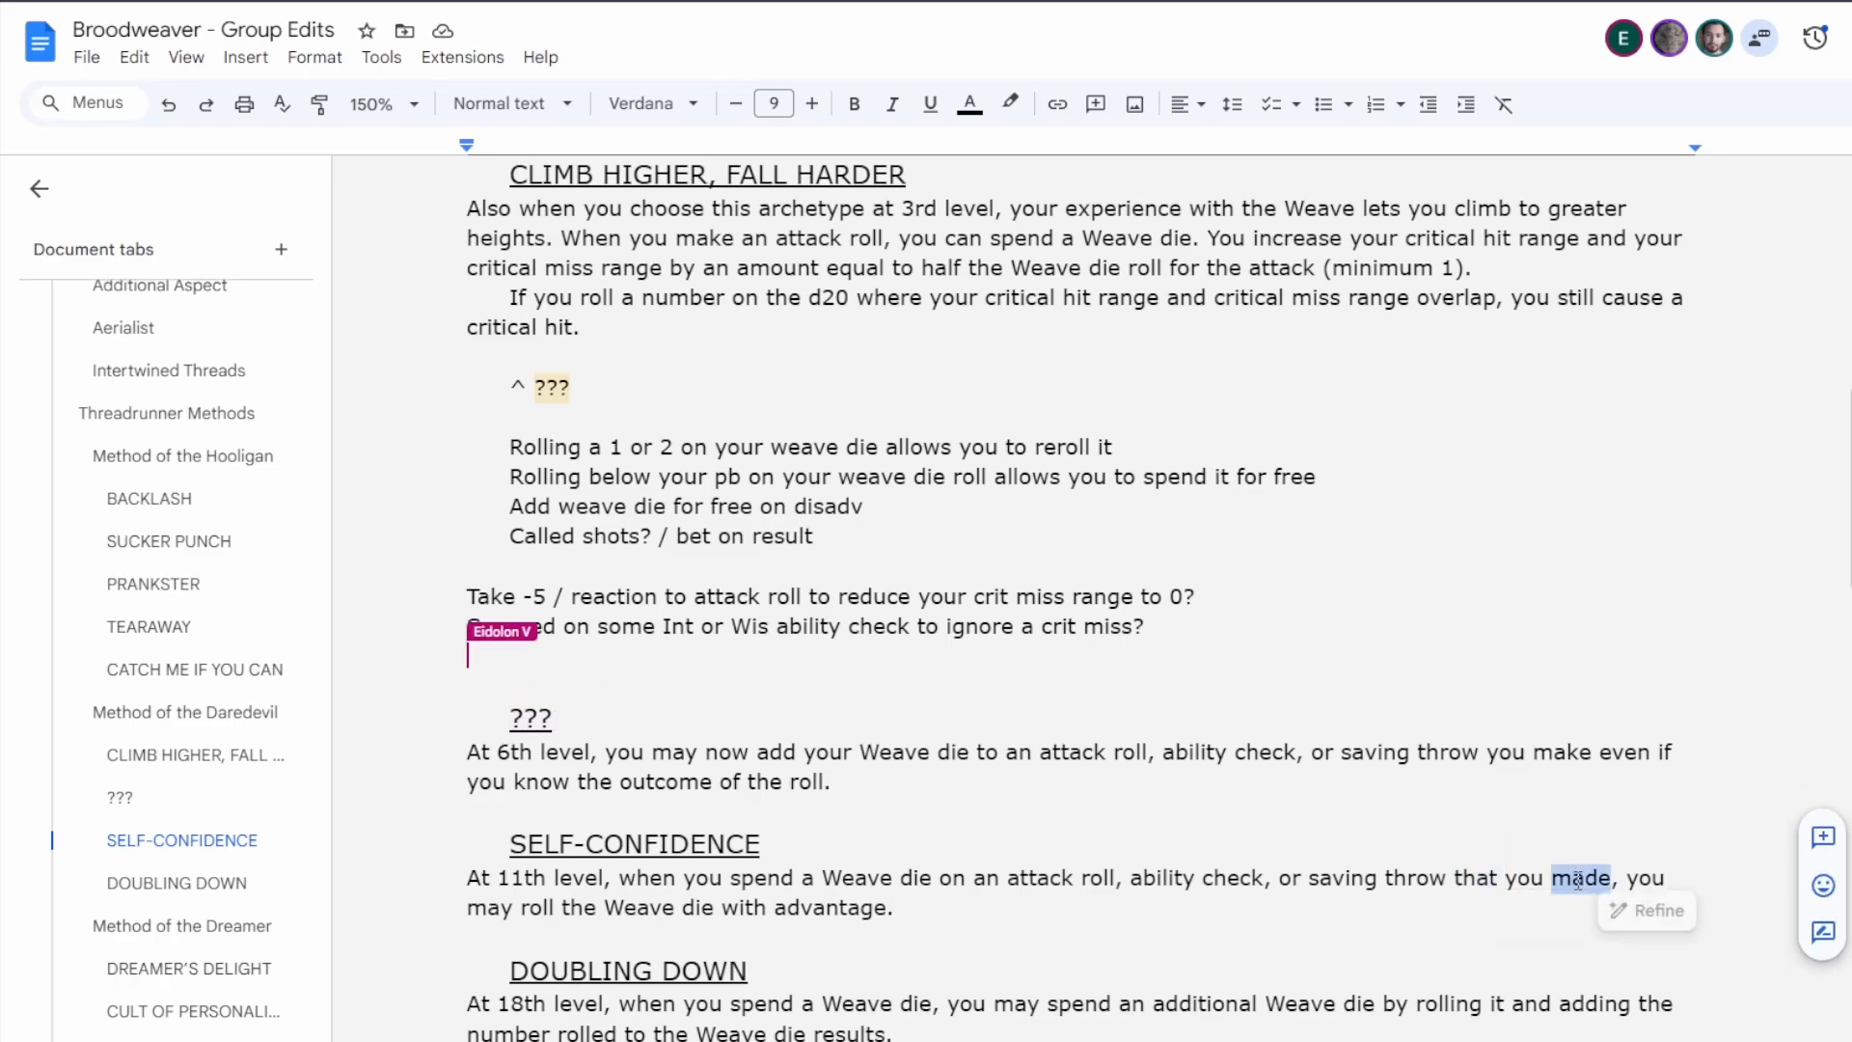
pyautogui.write('make')
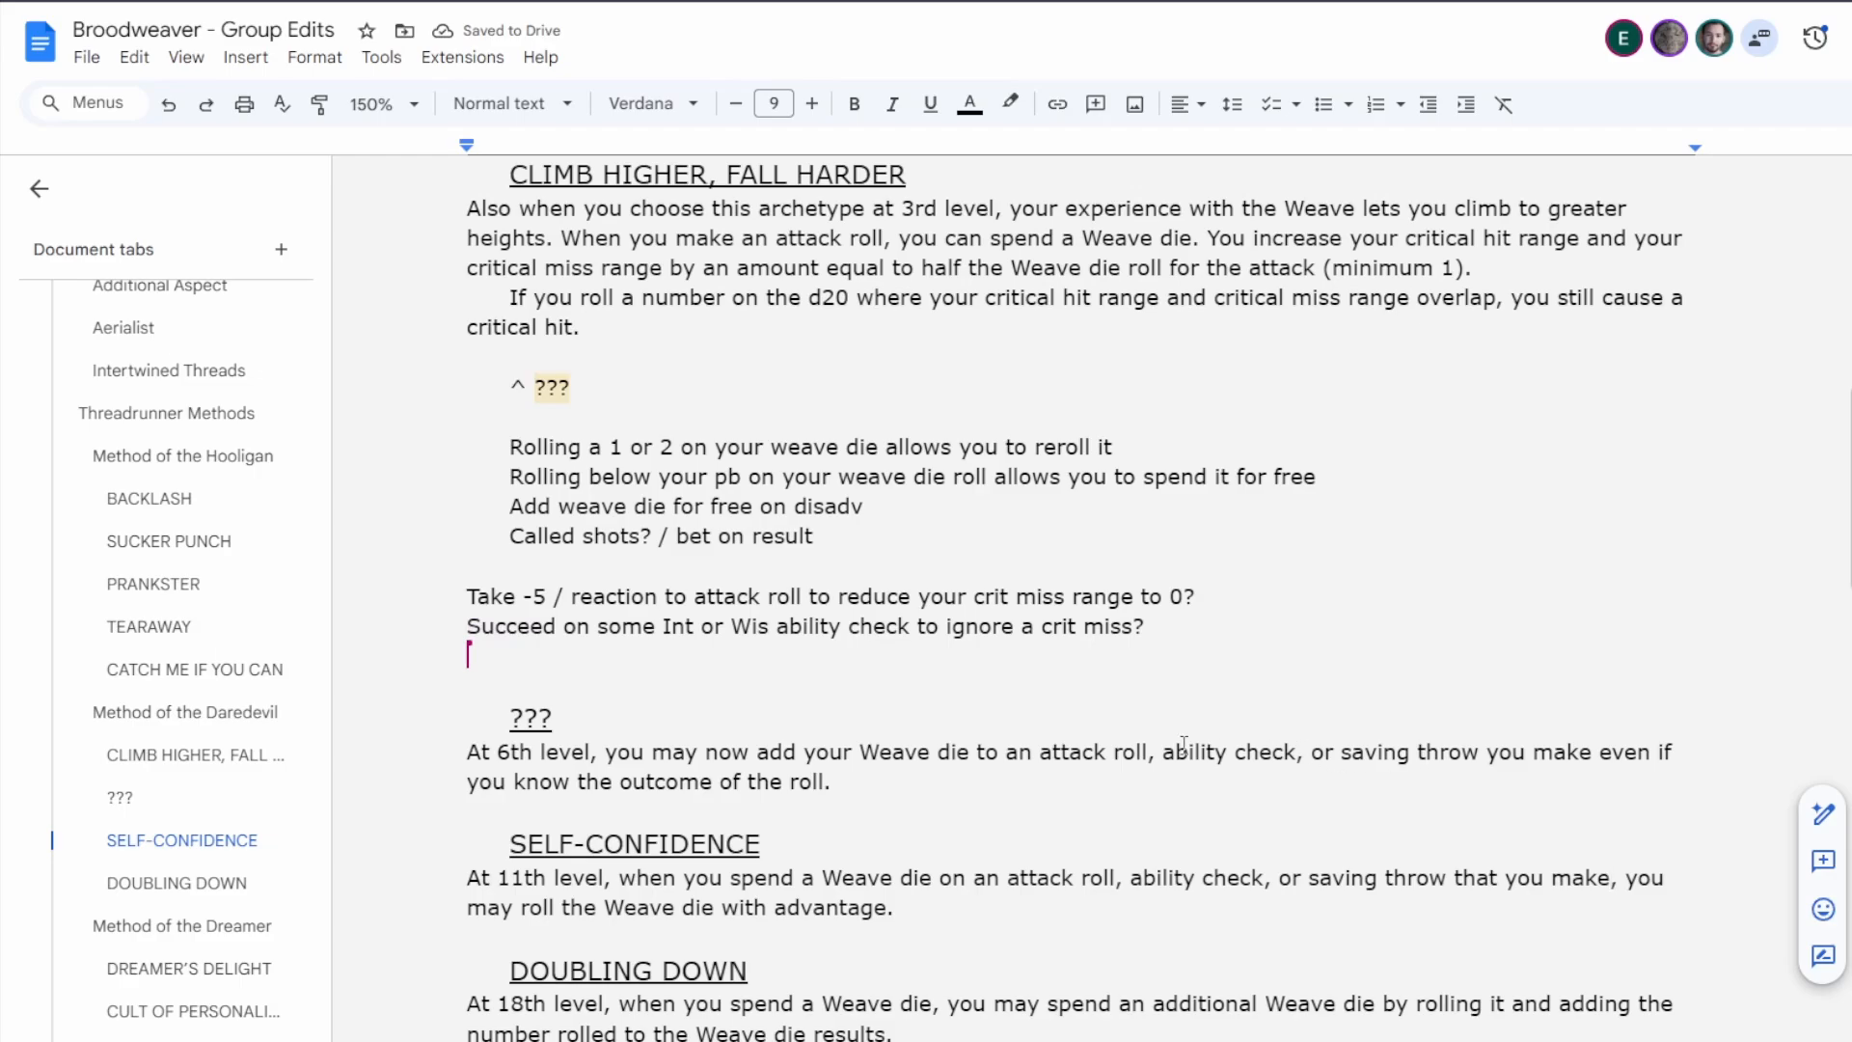
pyautogui.doubleClick(1490, 876)
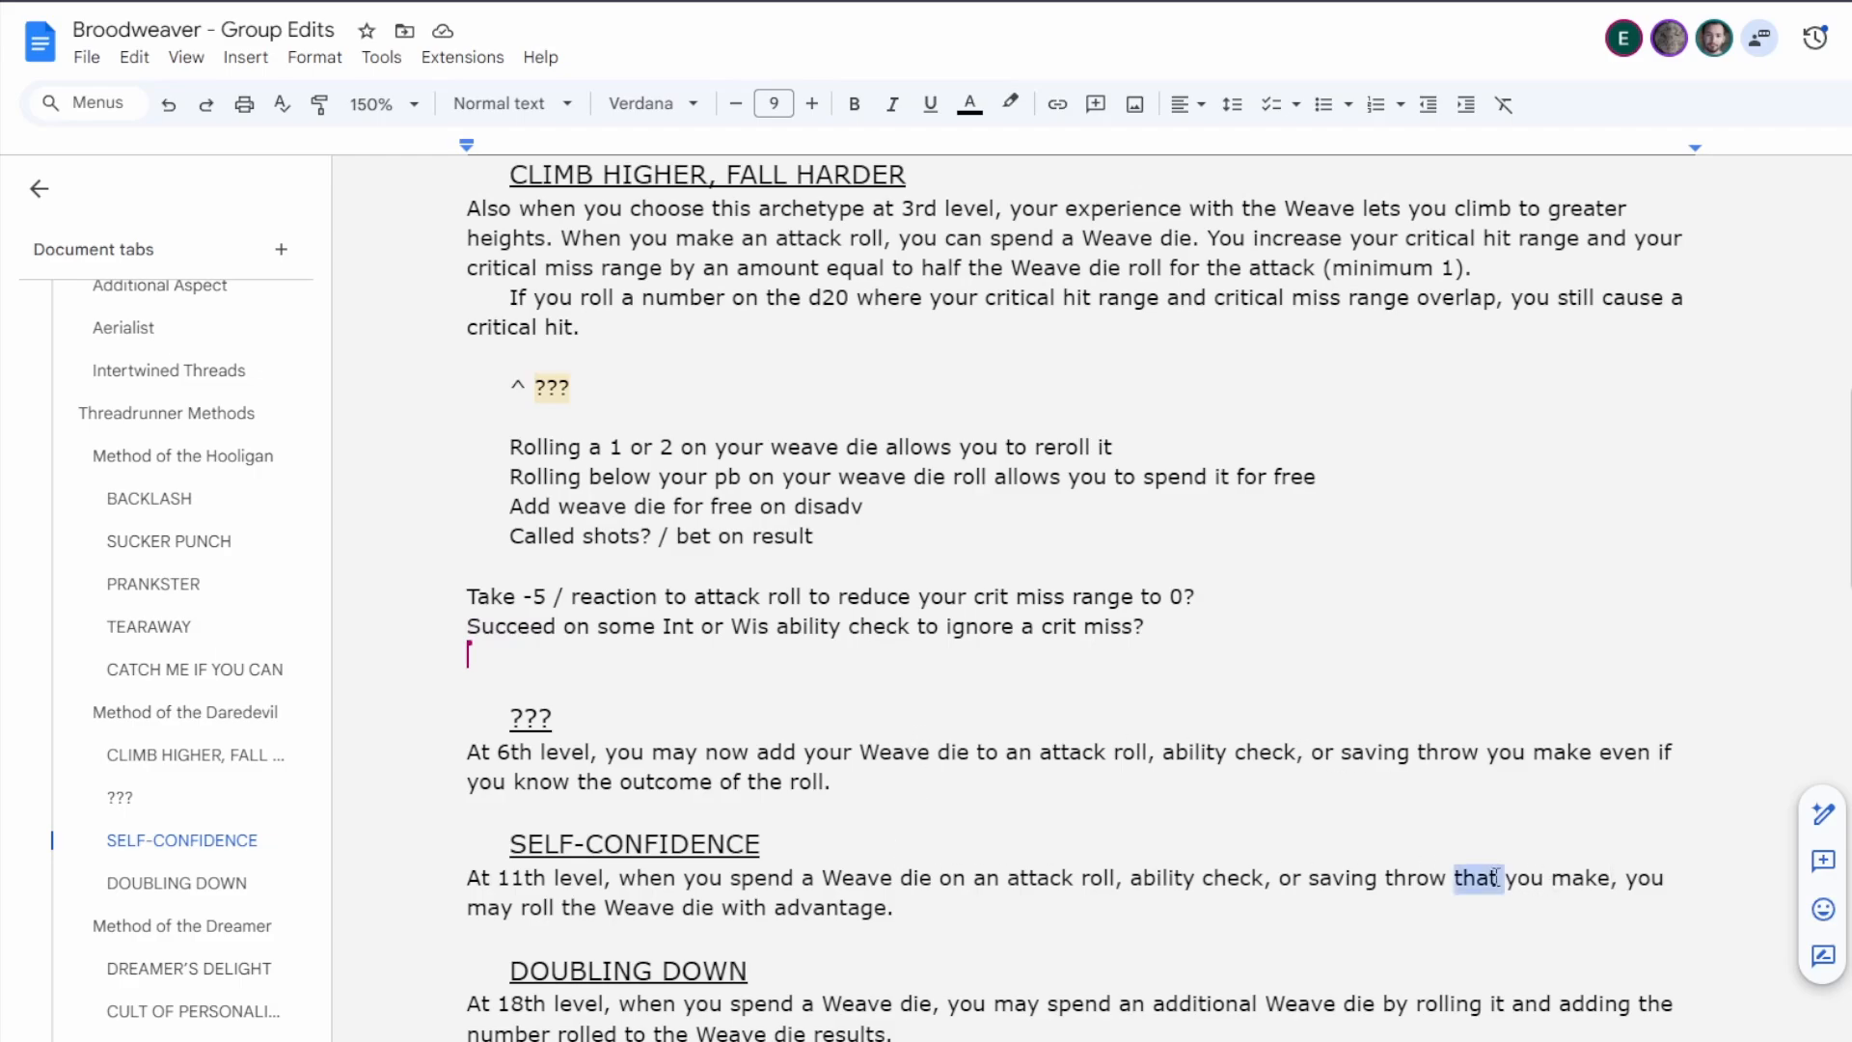
pyautogui.press('BackSpace')
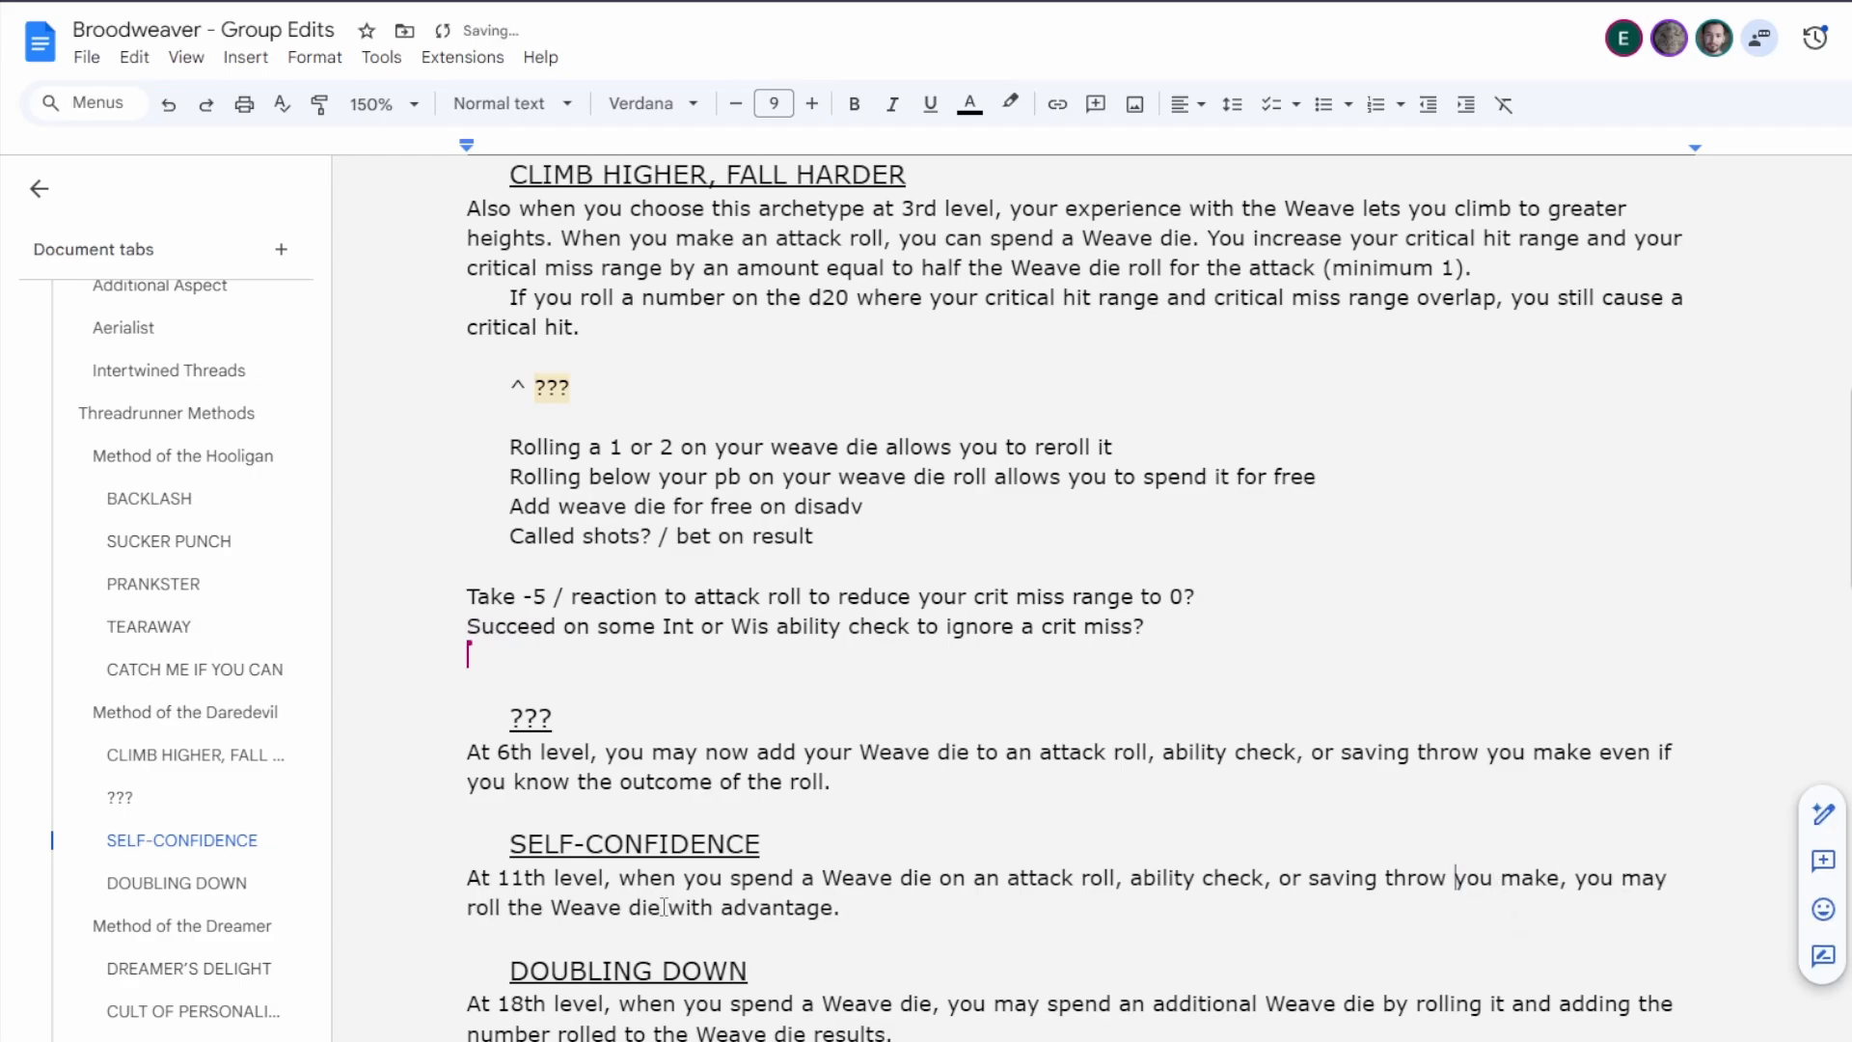
# Replace "with advantage." at the end of Self-Confidence's text with "twice and take the higher result.".
pyautogui.click(874, 903)
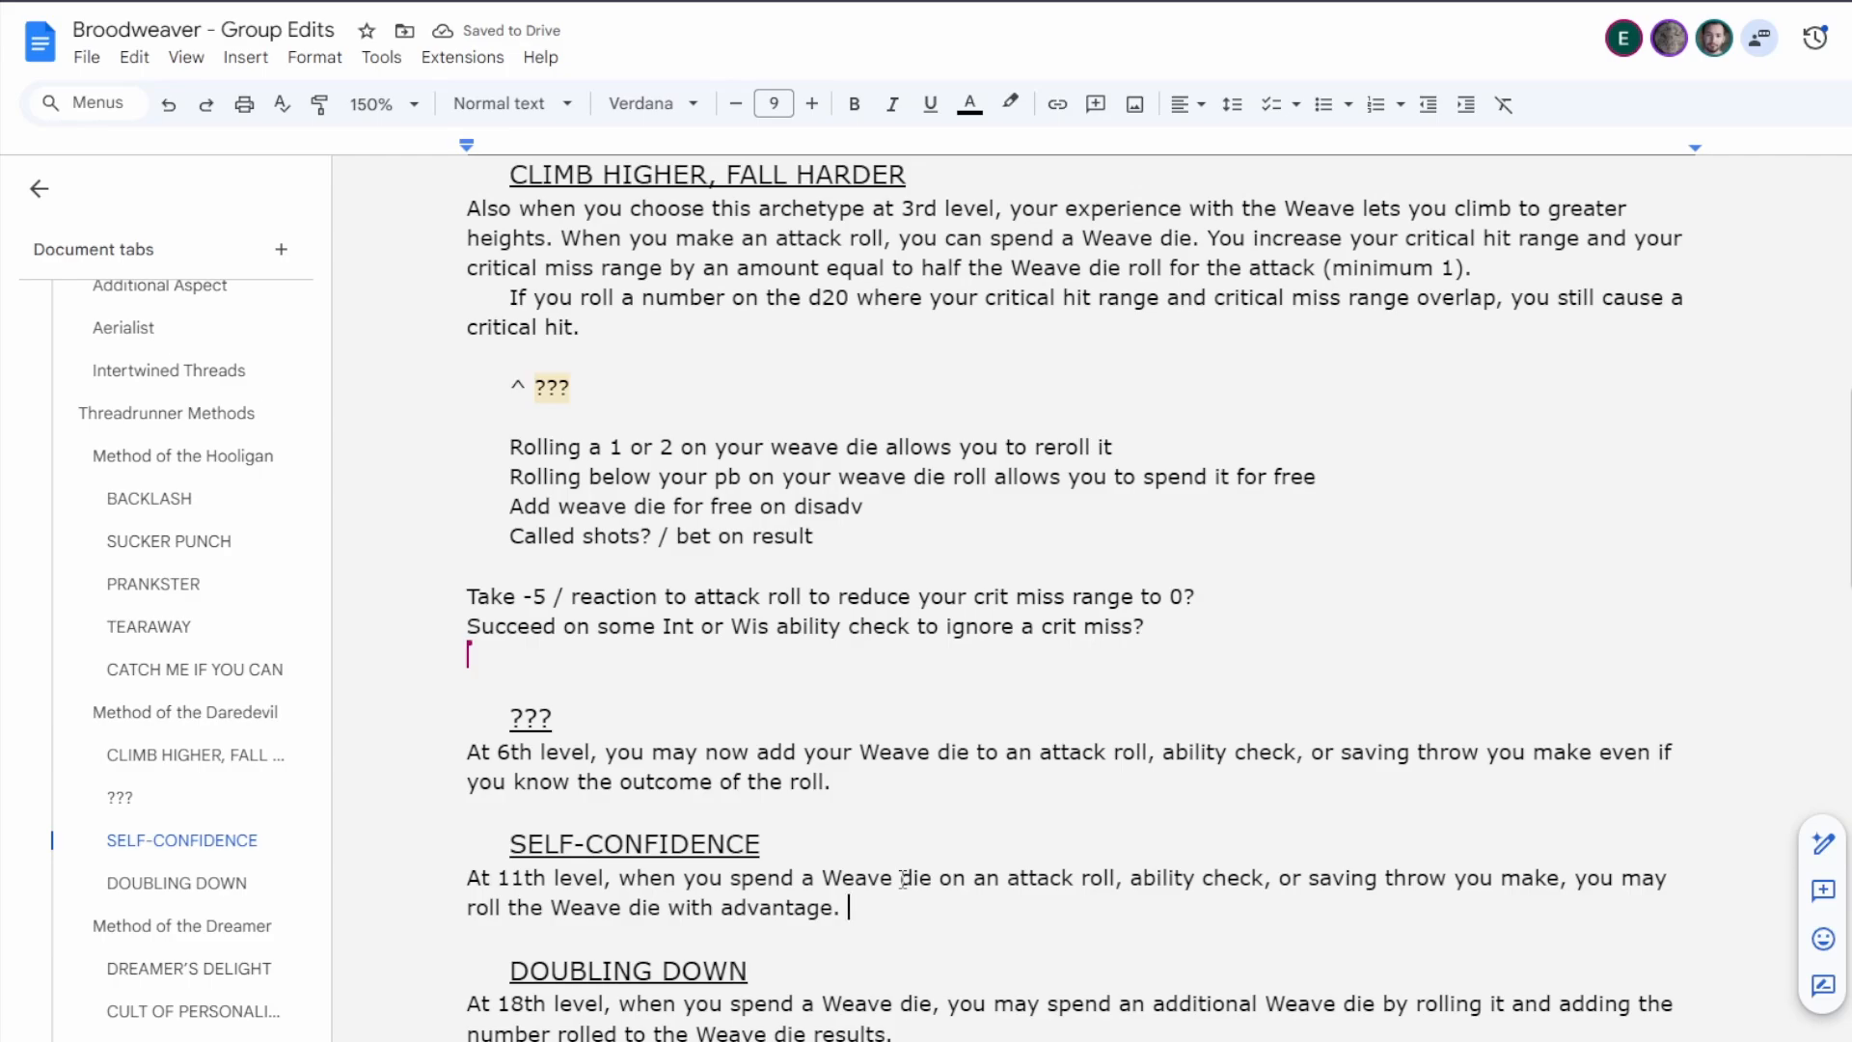
pyautogui.moveTo(858, 908); pyautogui.dragTo(727, 917)
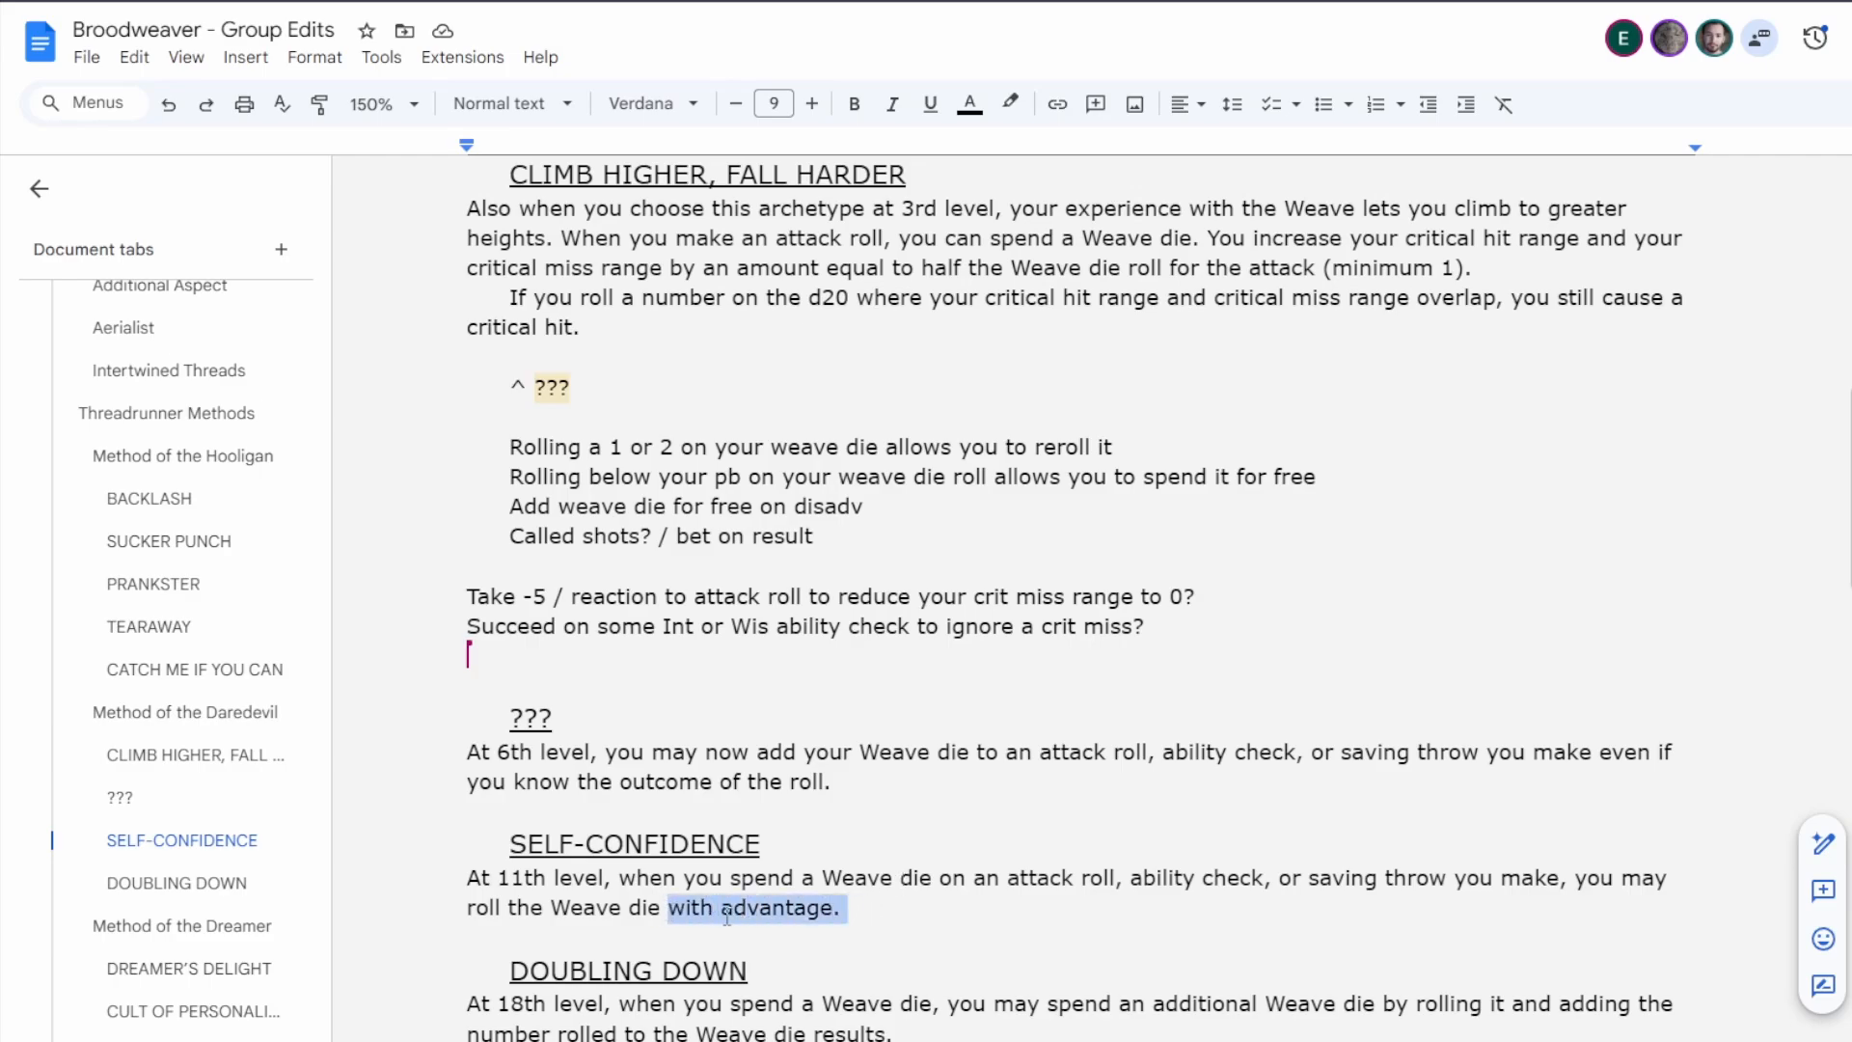
pyautogui.write('twice')
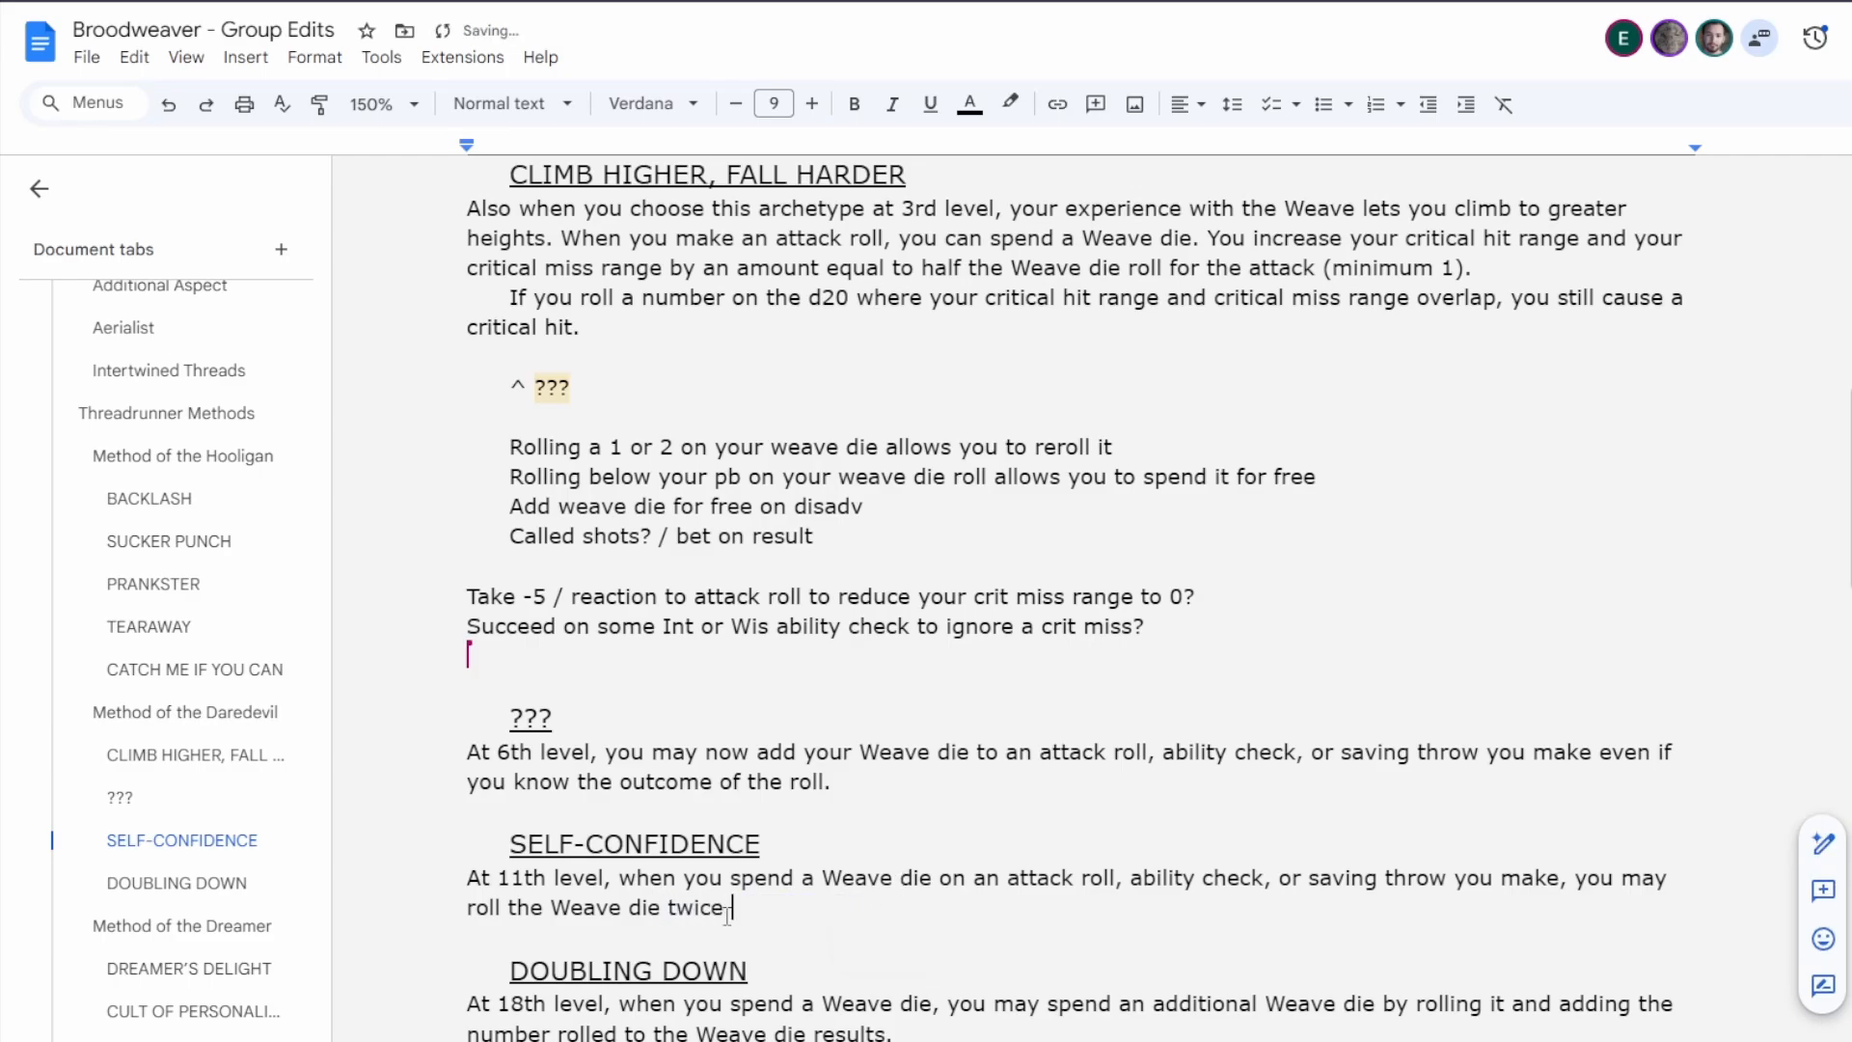
pyautogui.write(' and take the higher ')
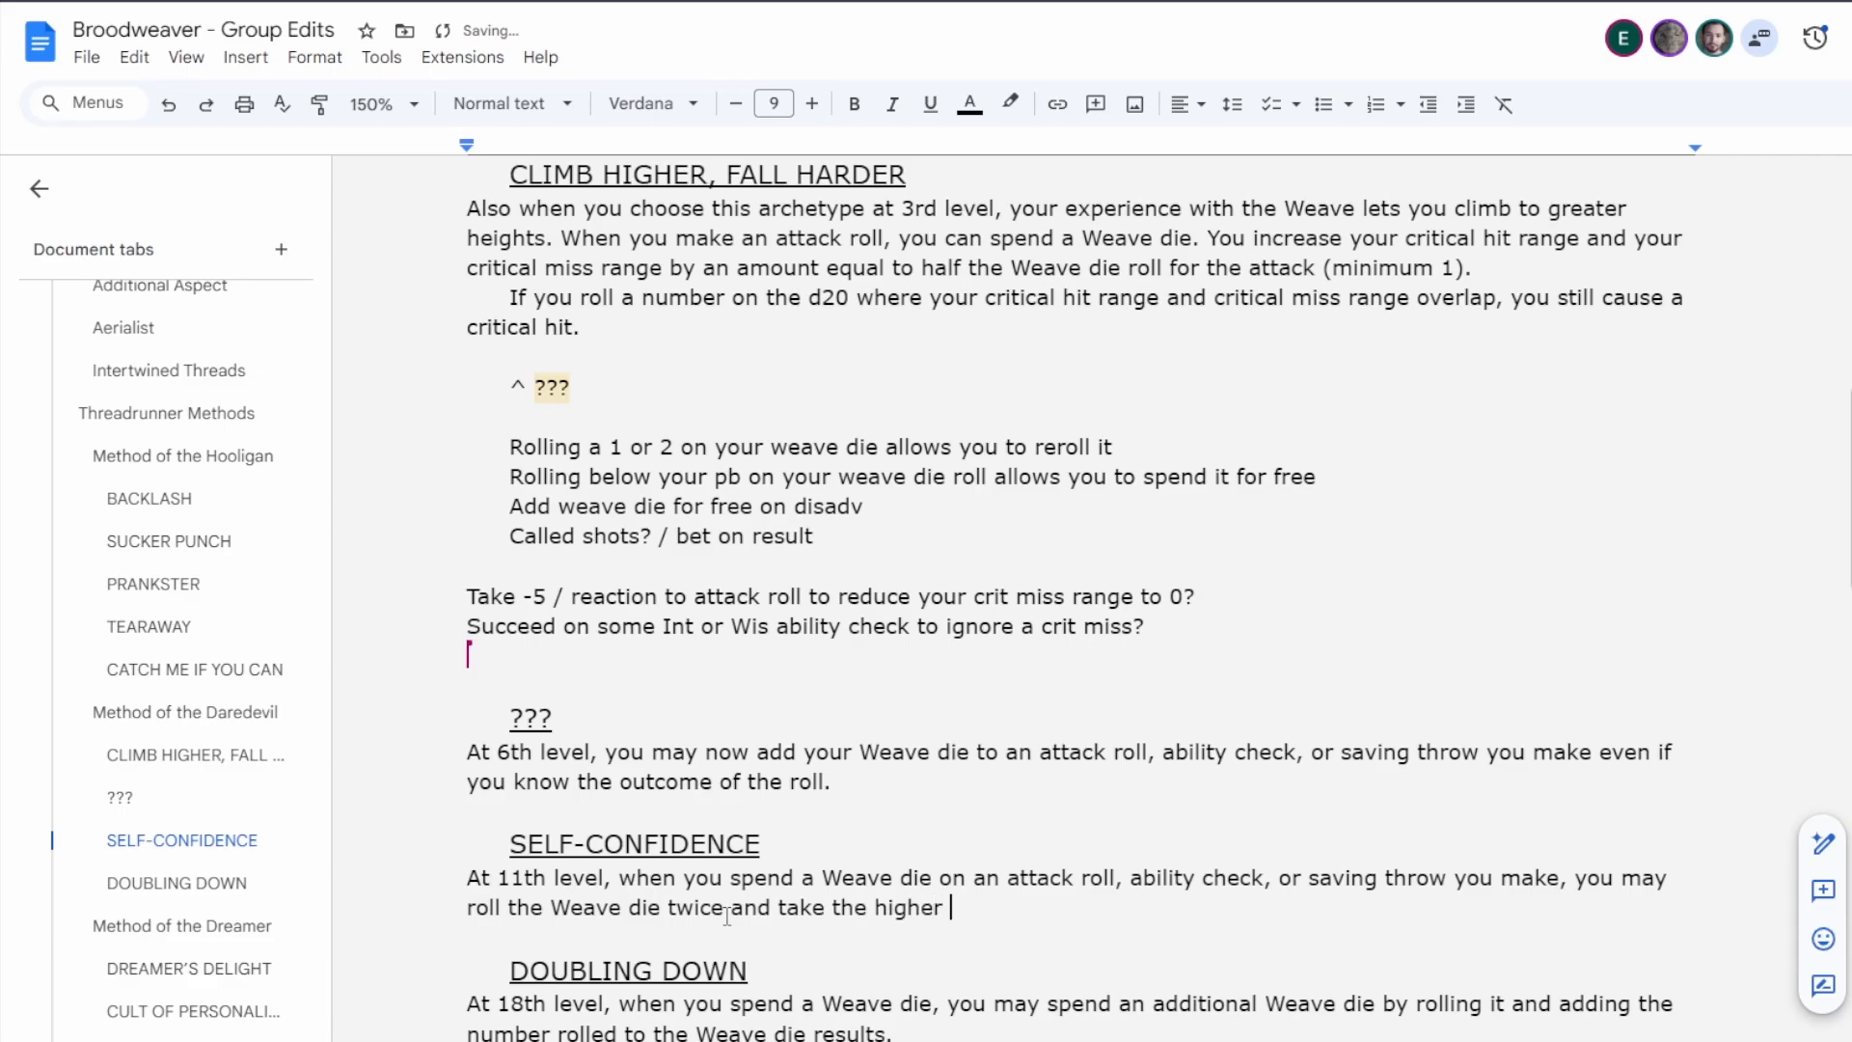
pyautogui.write('result.')
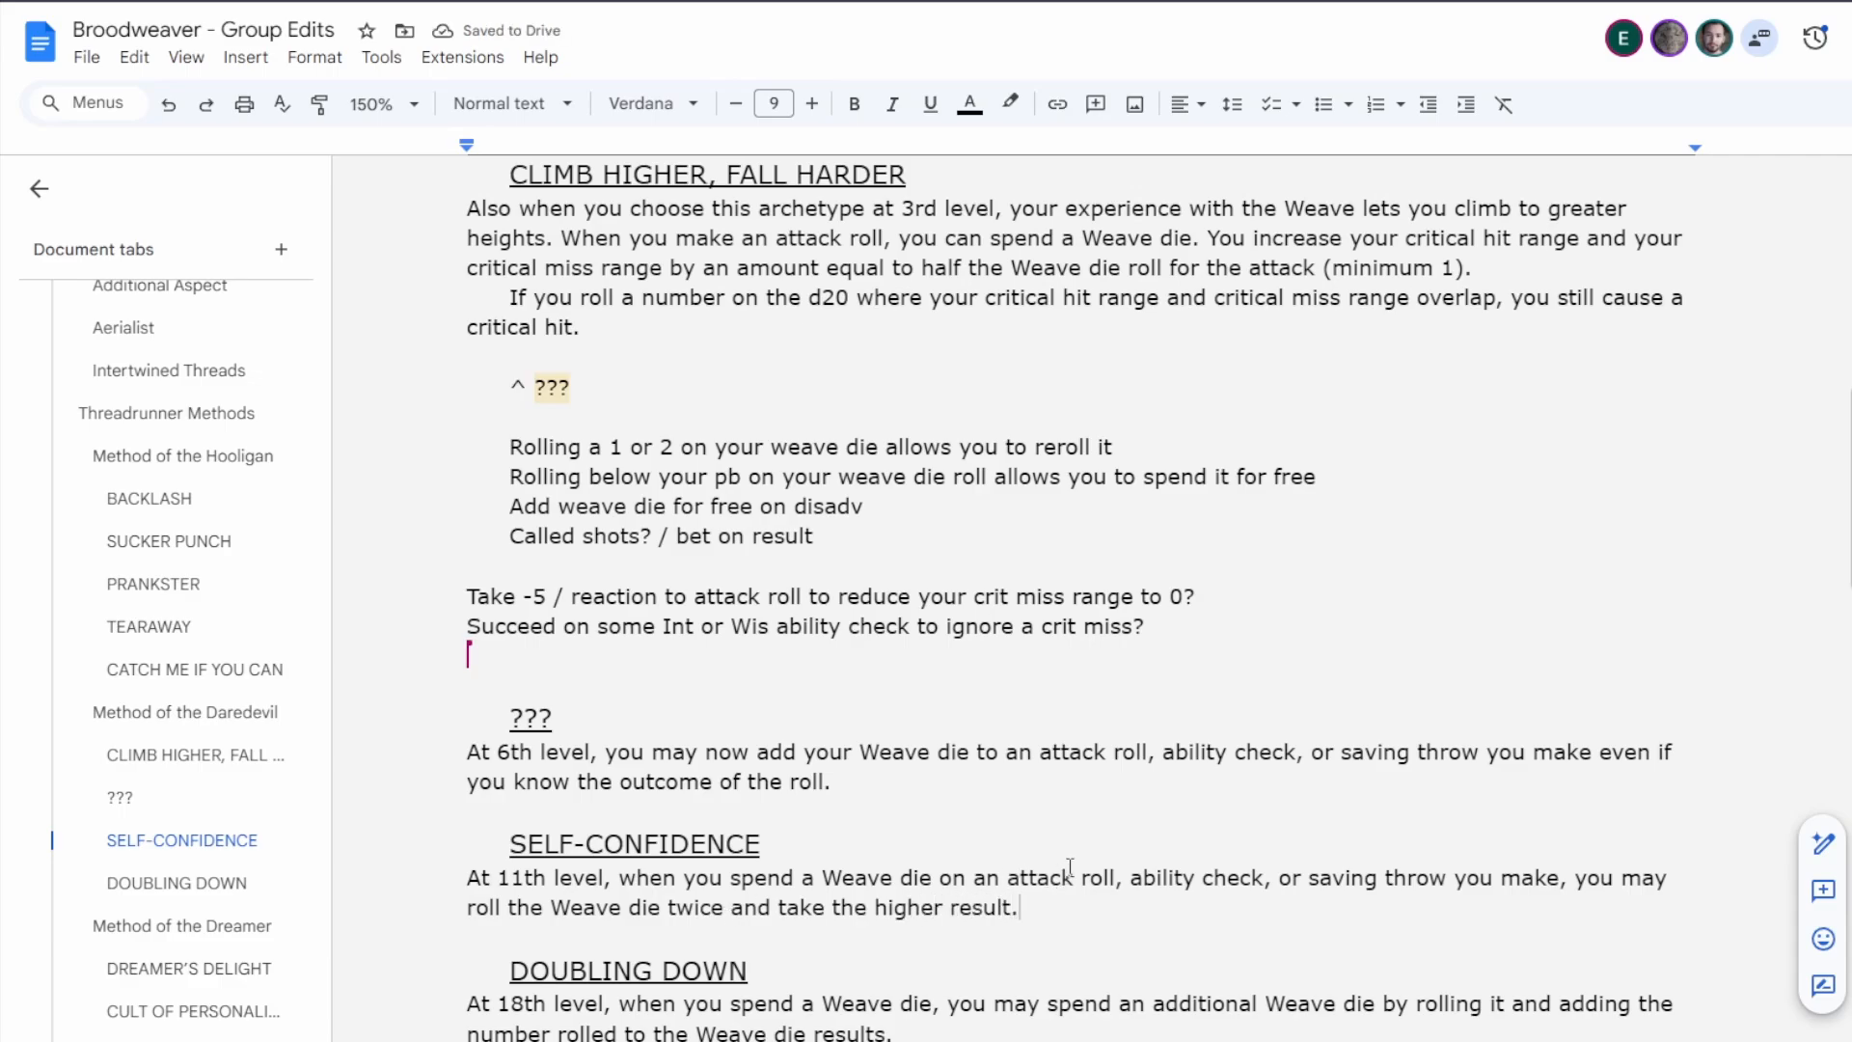
# Replace Doubling Down's text after "At 18th level," with "you may spend up to two Weave dice a time on a roll.".
pyautogui.scroll(-3, 1052, 860)
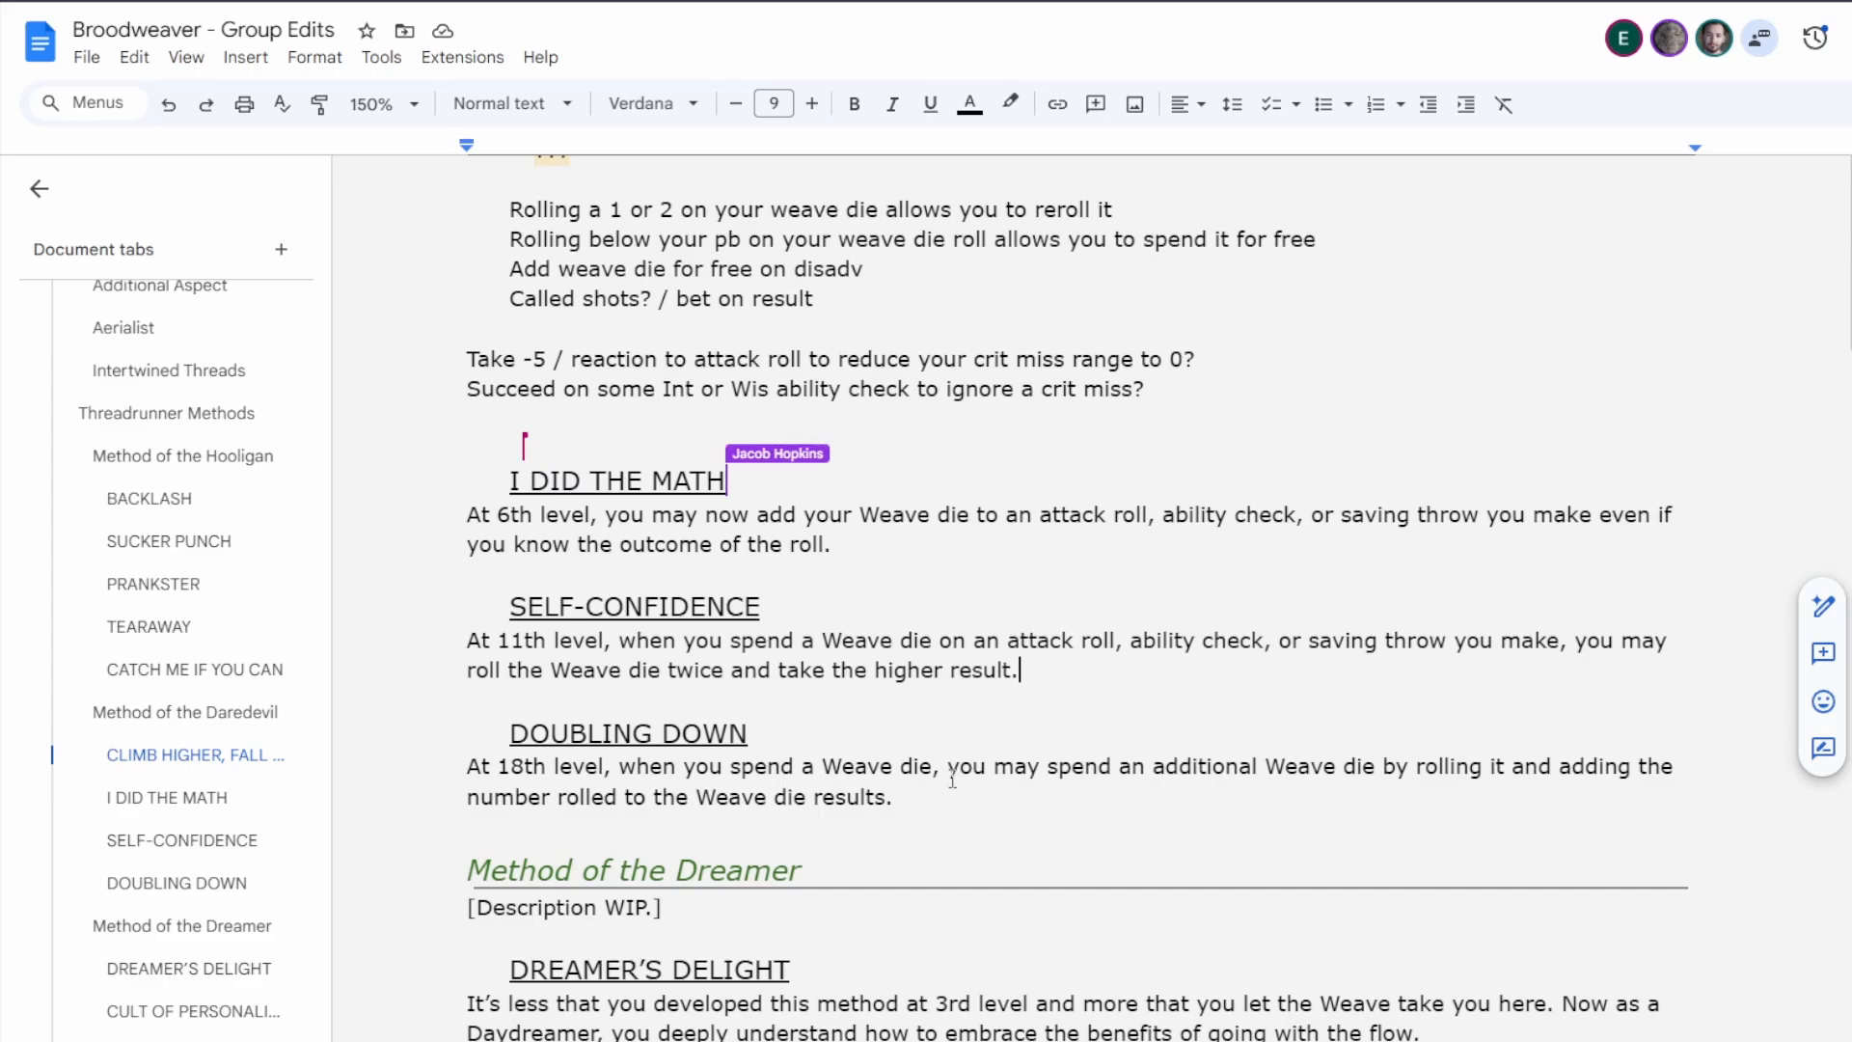
pyautogui.moveTo(552, 762); pyautogui.dragTo(805, 761)
pyautogui.click(785, 761)
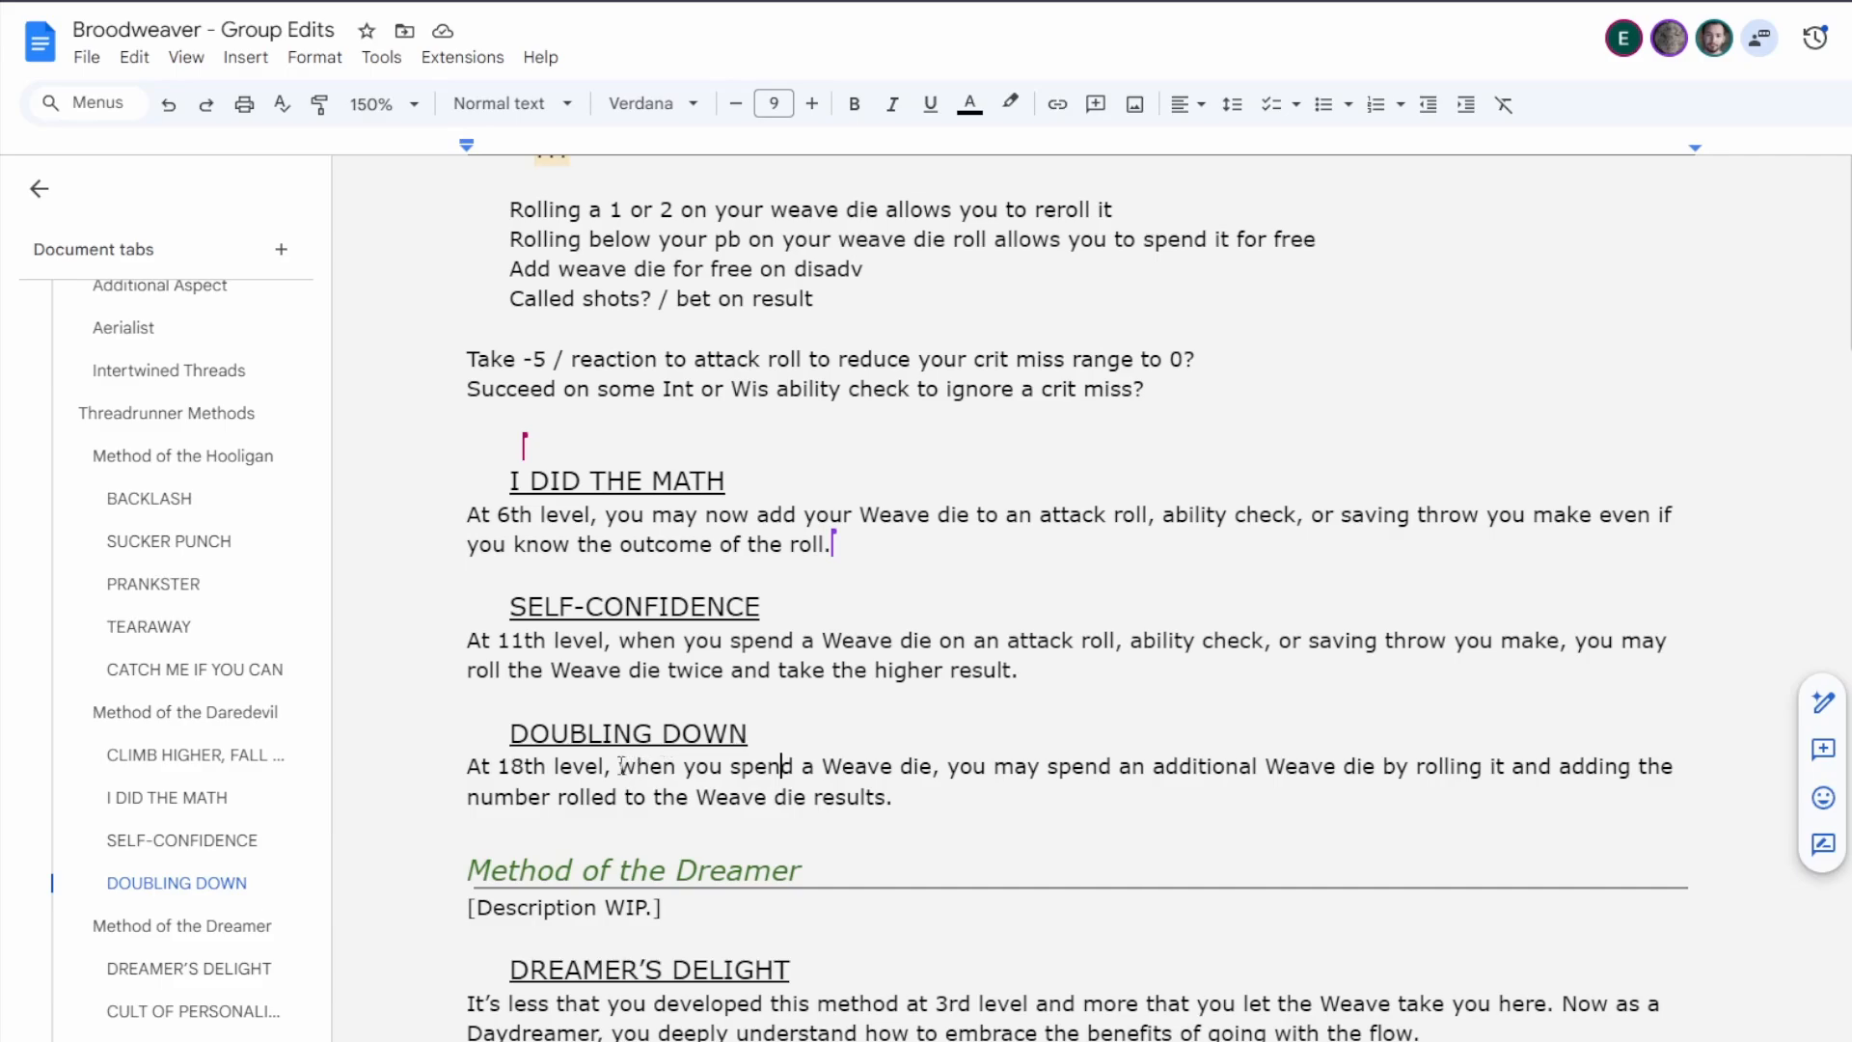
pyautogui.moveTo(620, 766); pyautogui.dragTo(902, 788)
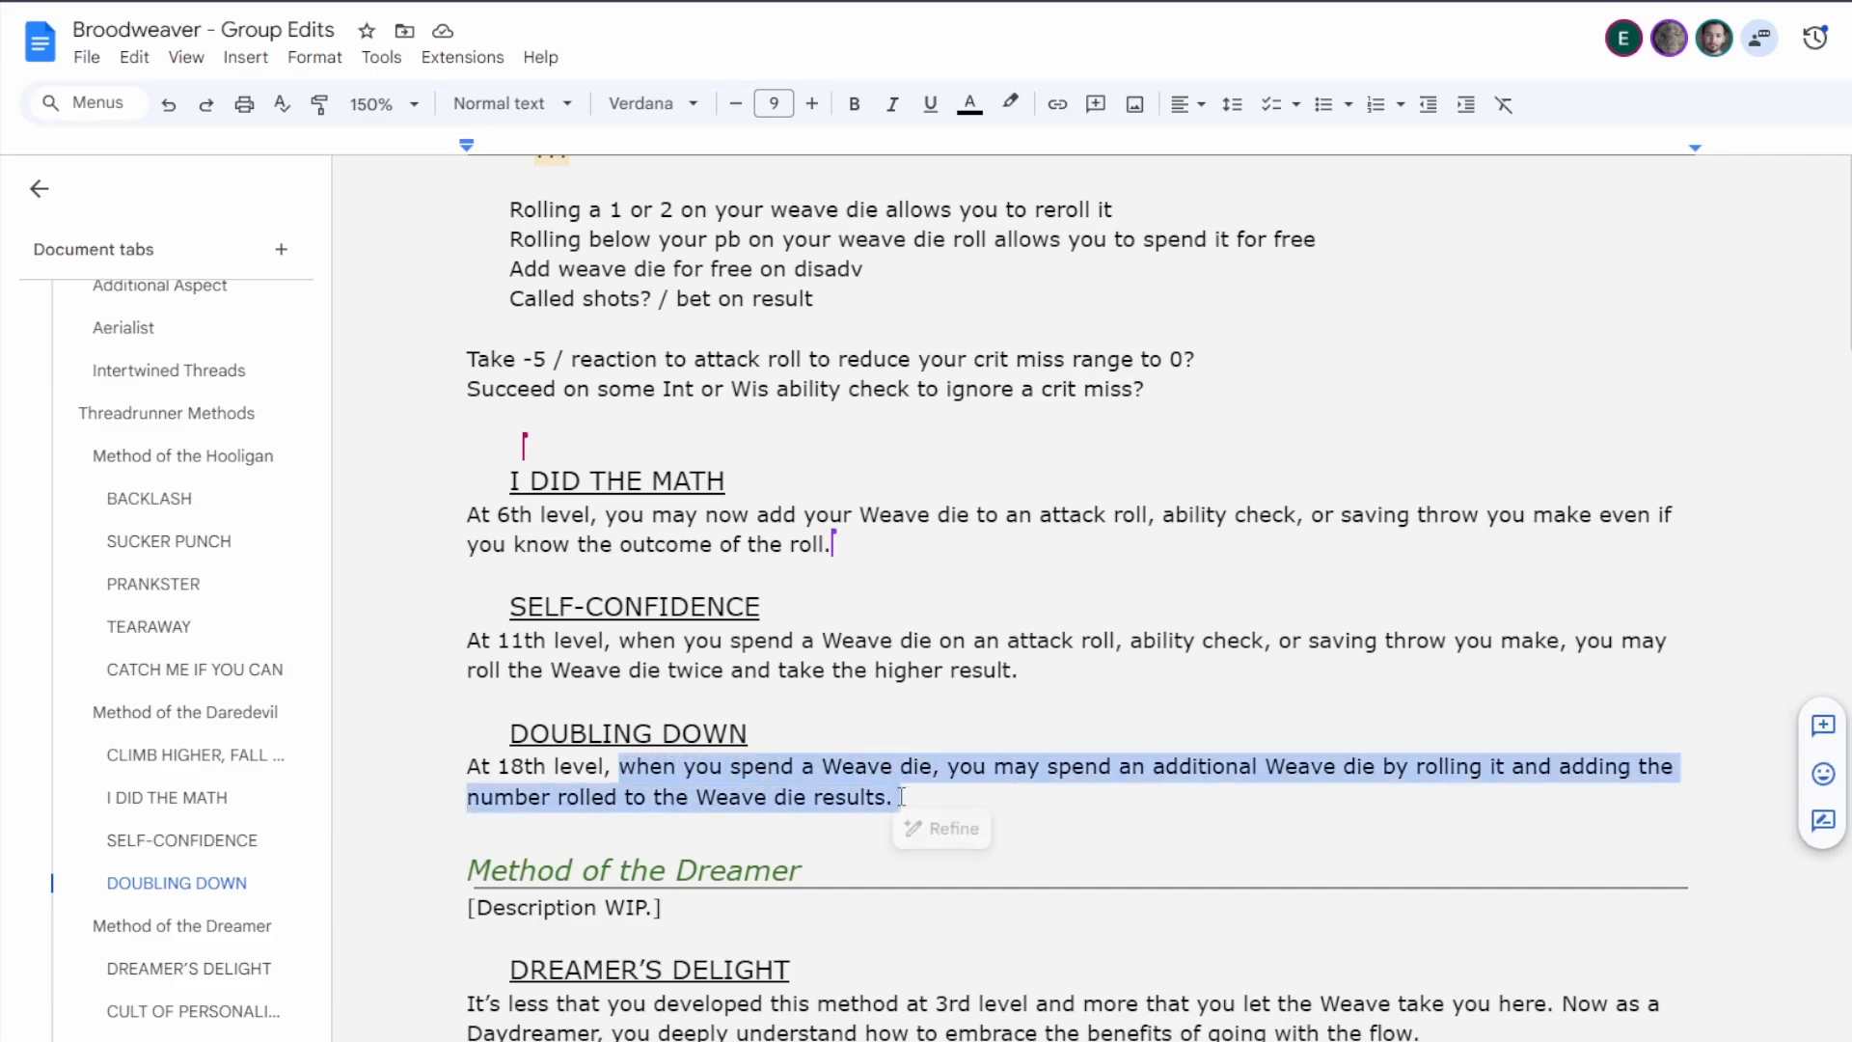
pyautogui.write('you may spend up ')
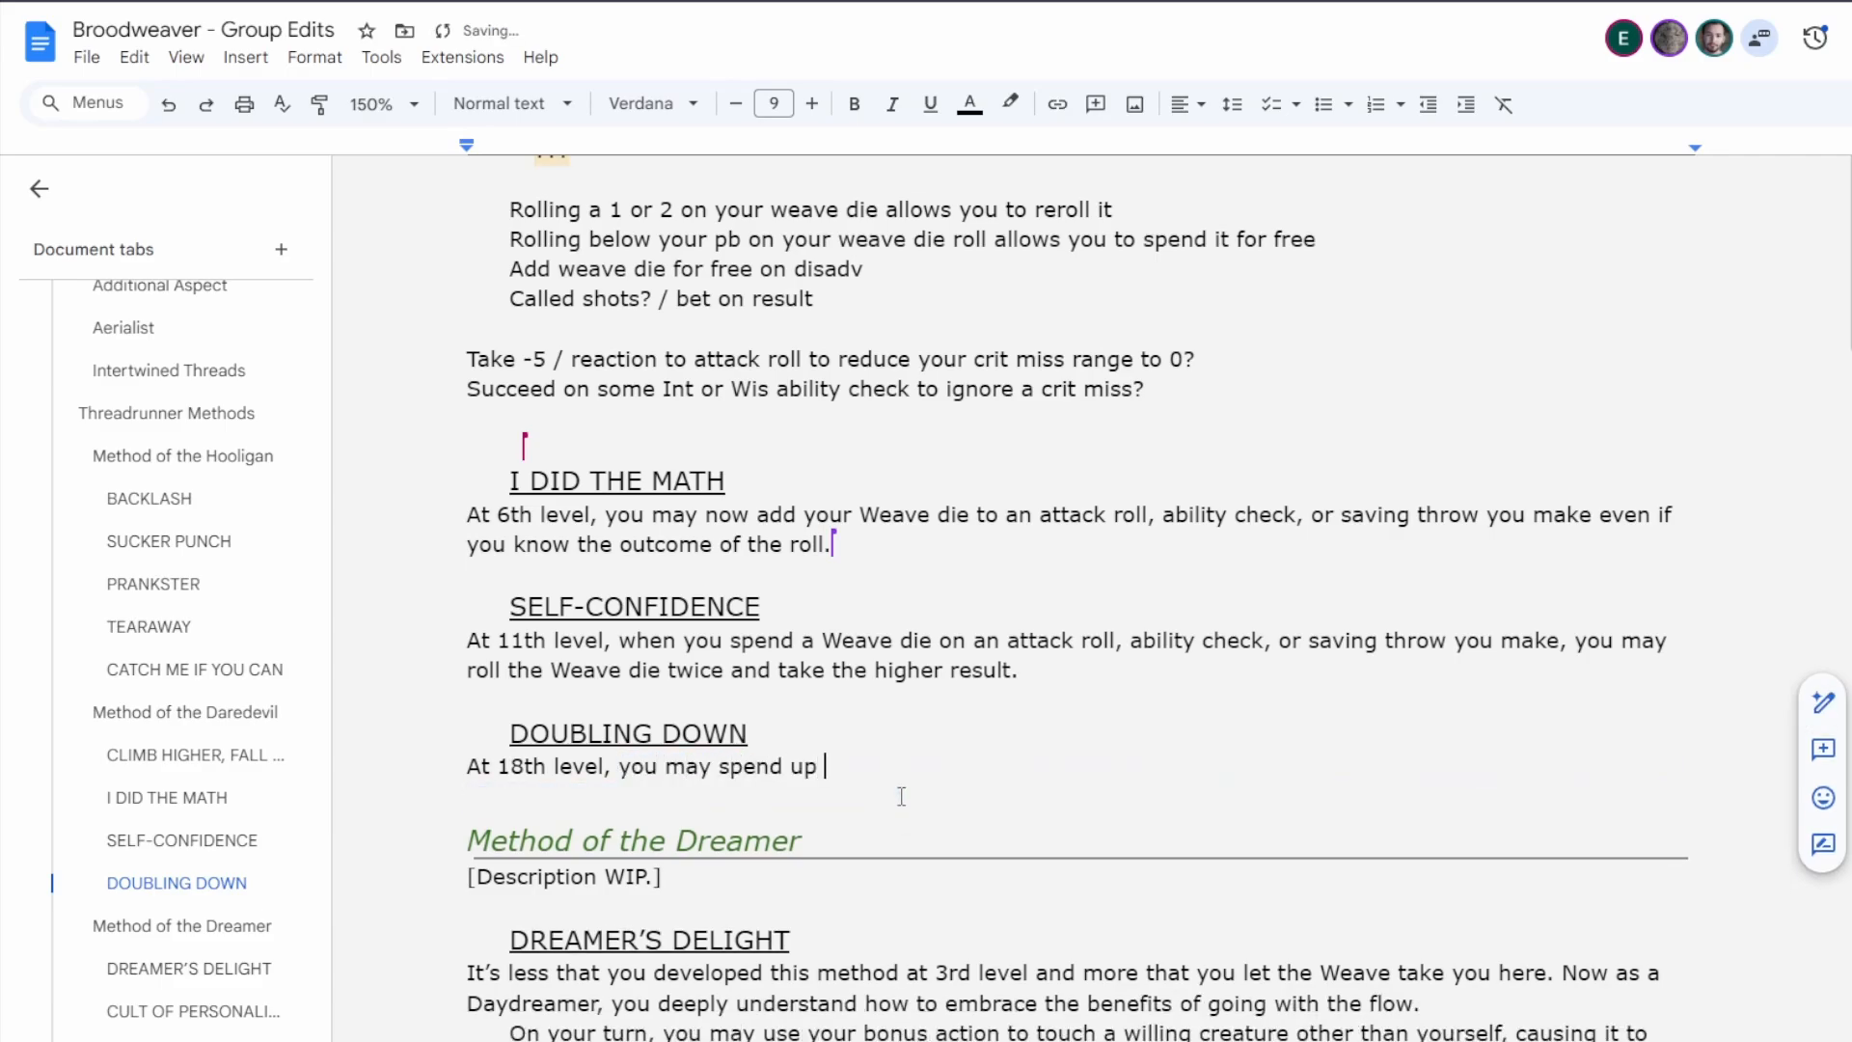
pyautogui.write('to two Weave dic')
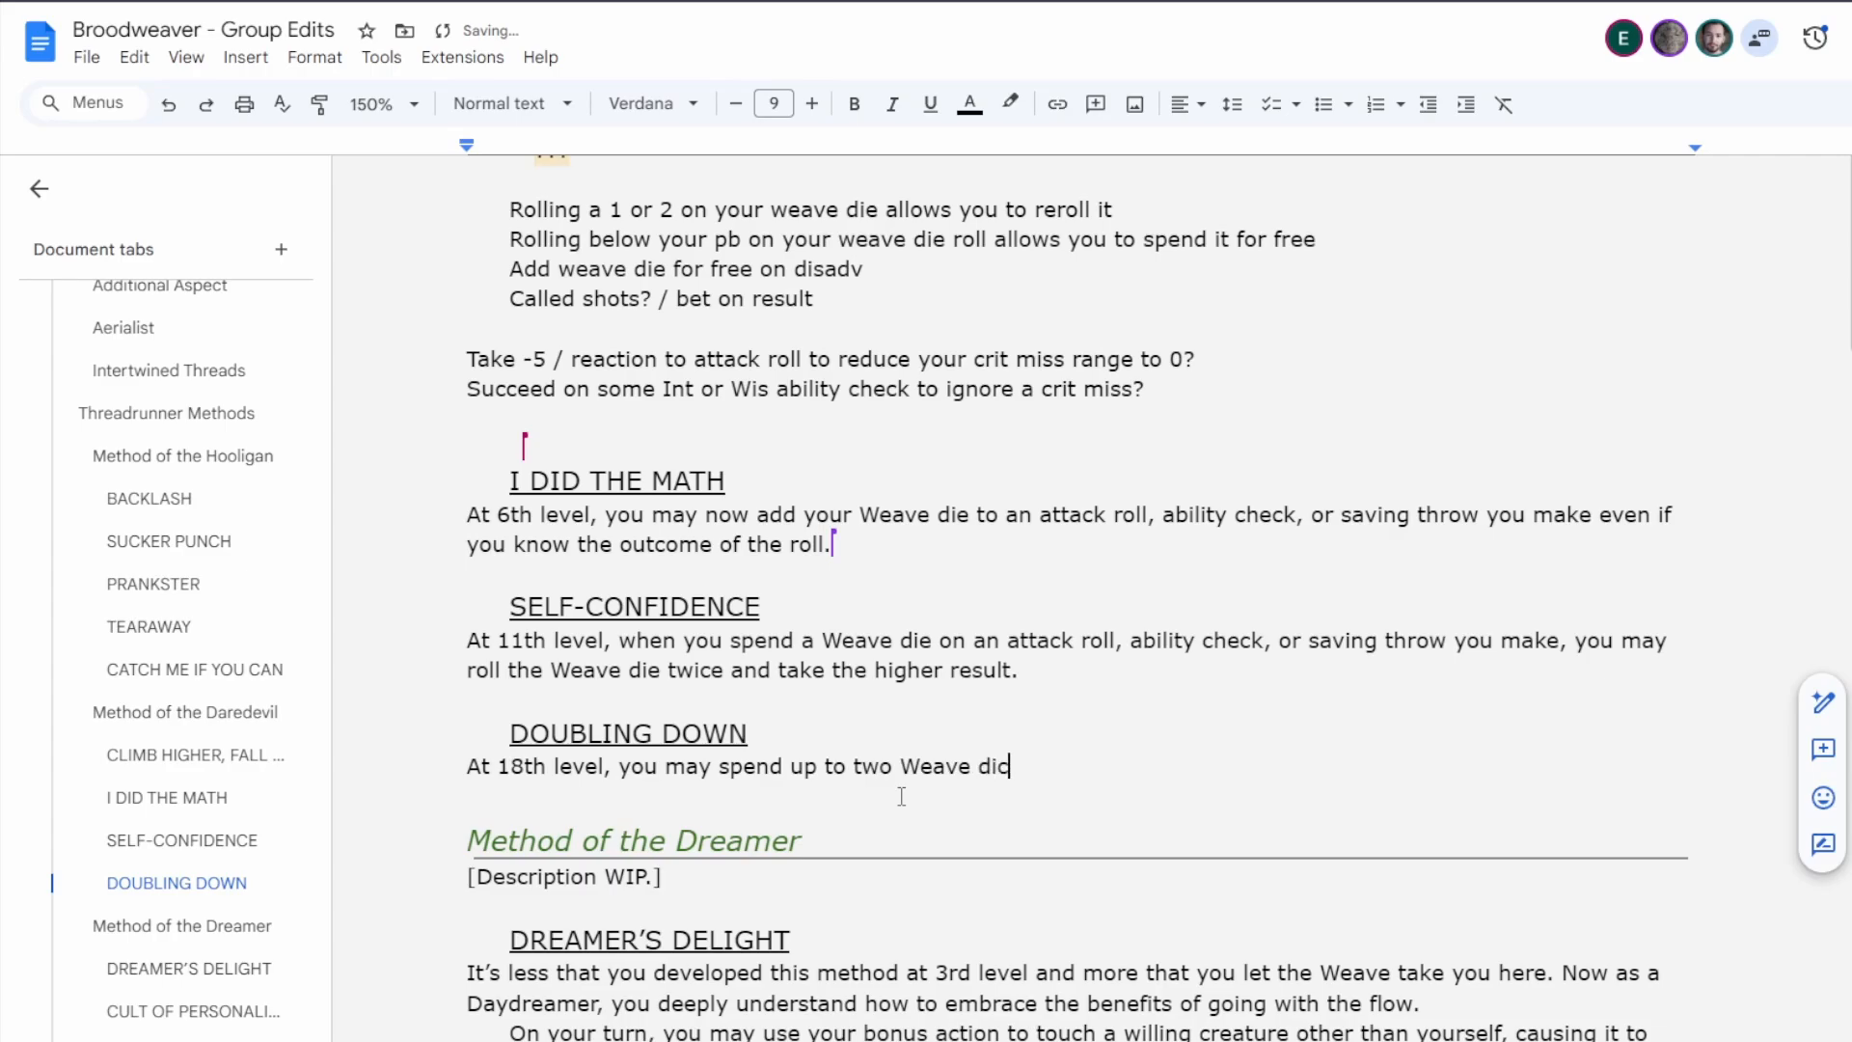
pyautogui.write('e a a time')
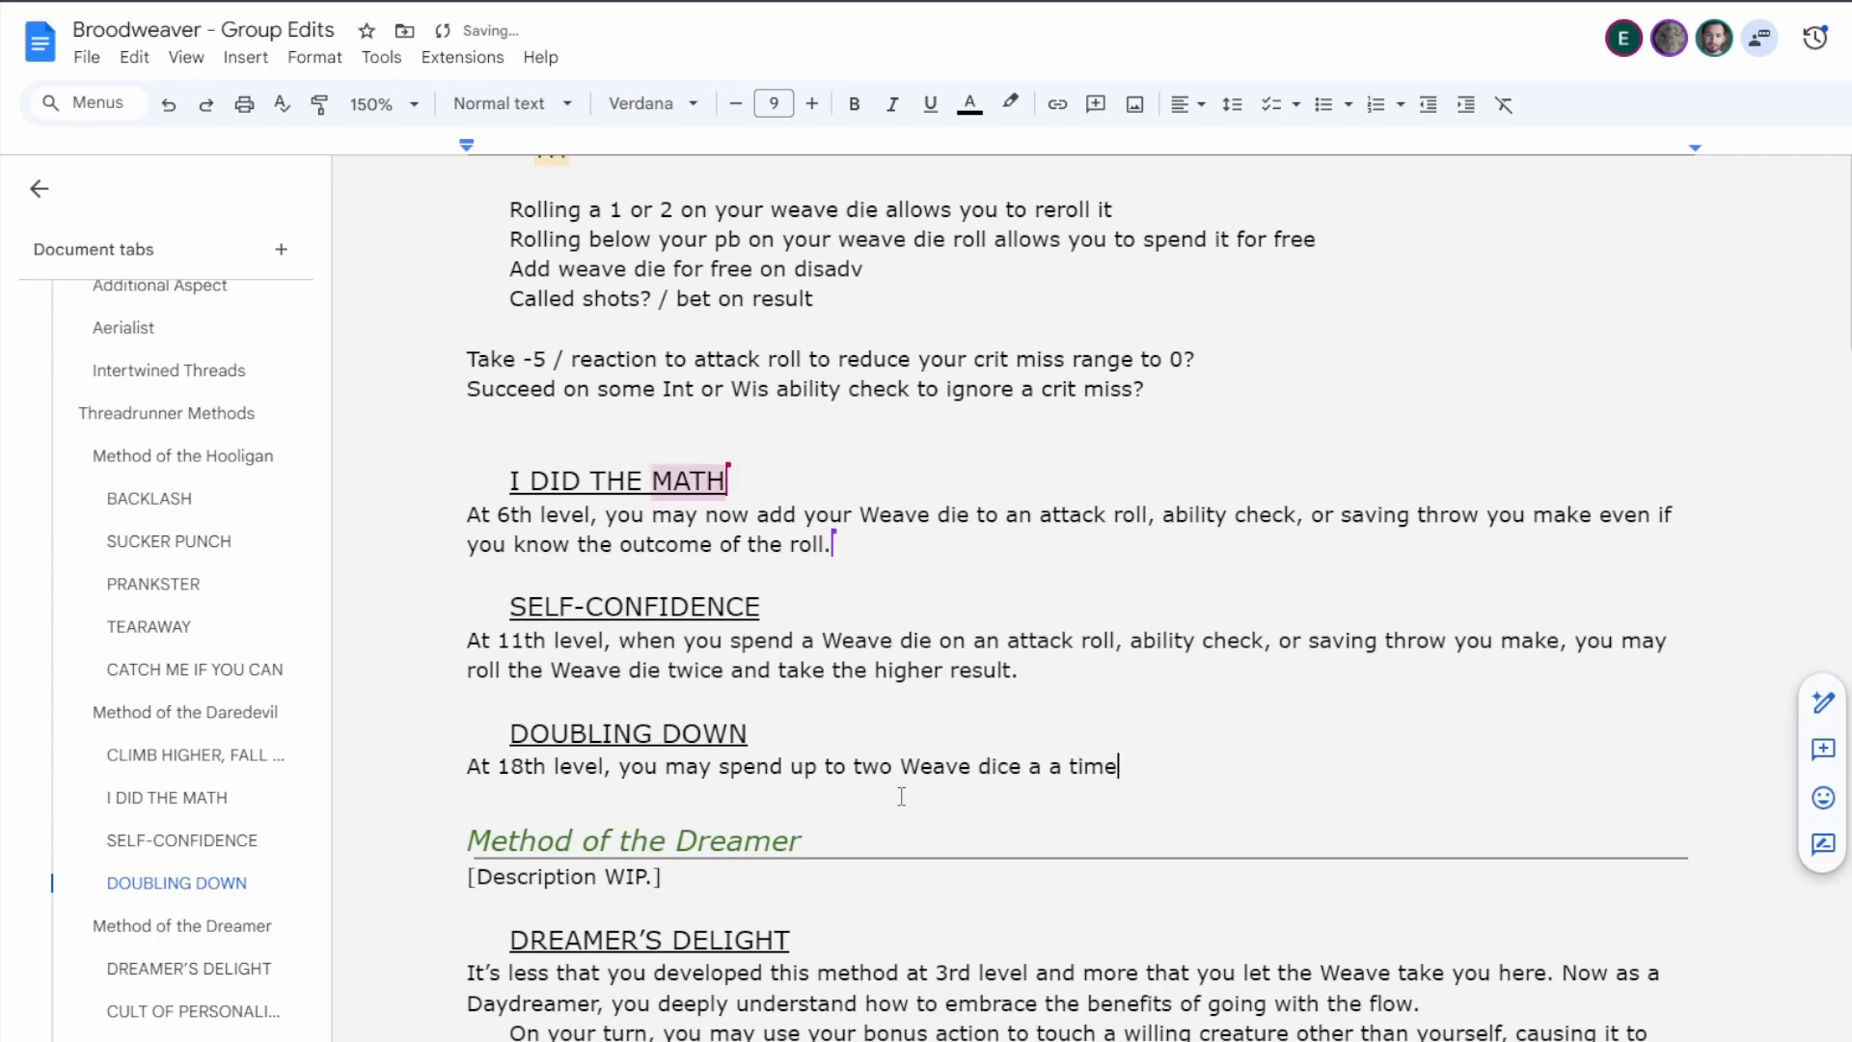
pyautogui.press('BackSpace')
pyautogui.press('BackSpace')
pyautogui.press('BackSpace')
pyautogui.press('BackSpace')
pyautogui.press('BackSpace')
pyautogui.press('BackSpace')
pyautogui.write('time on a roll. You')
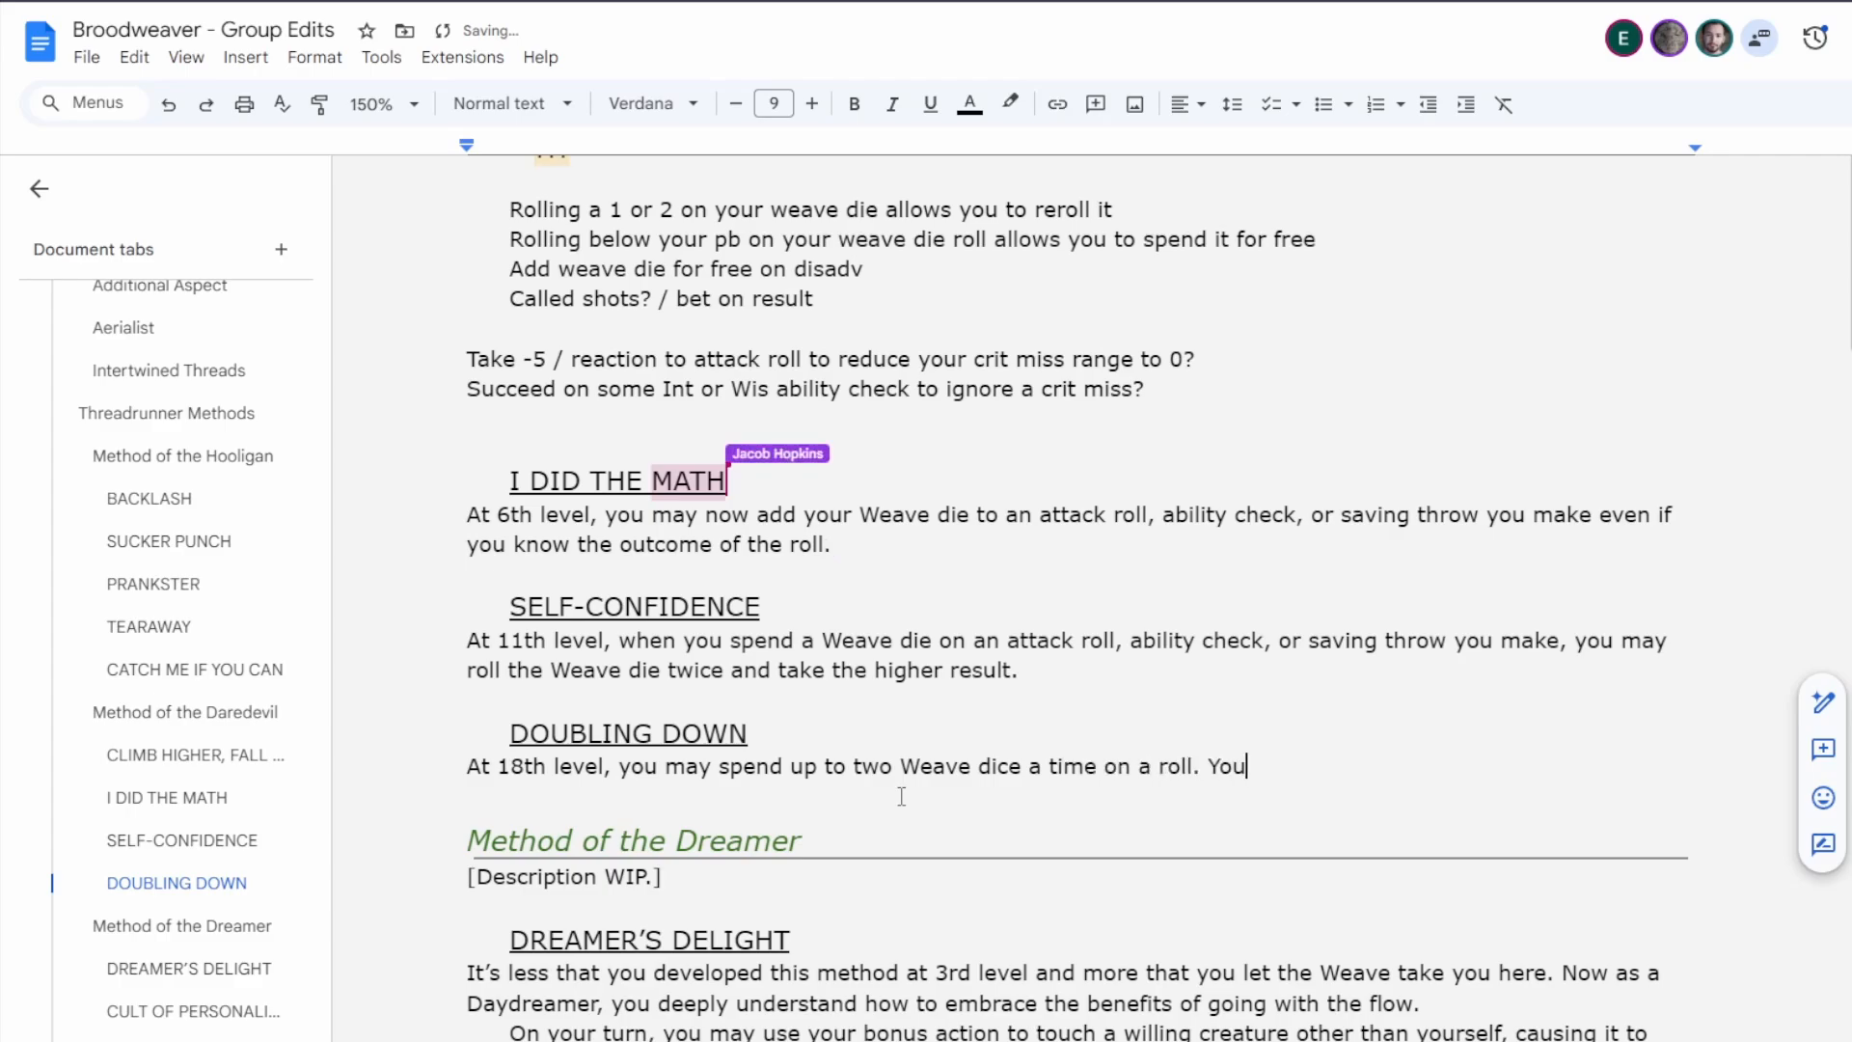
pyautogui.write(' may choose to spend')
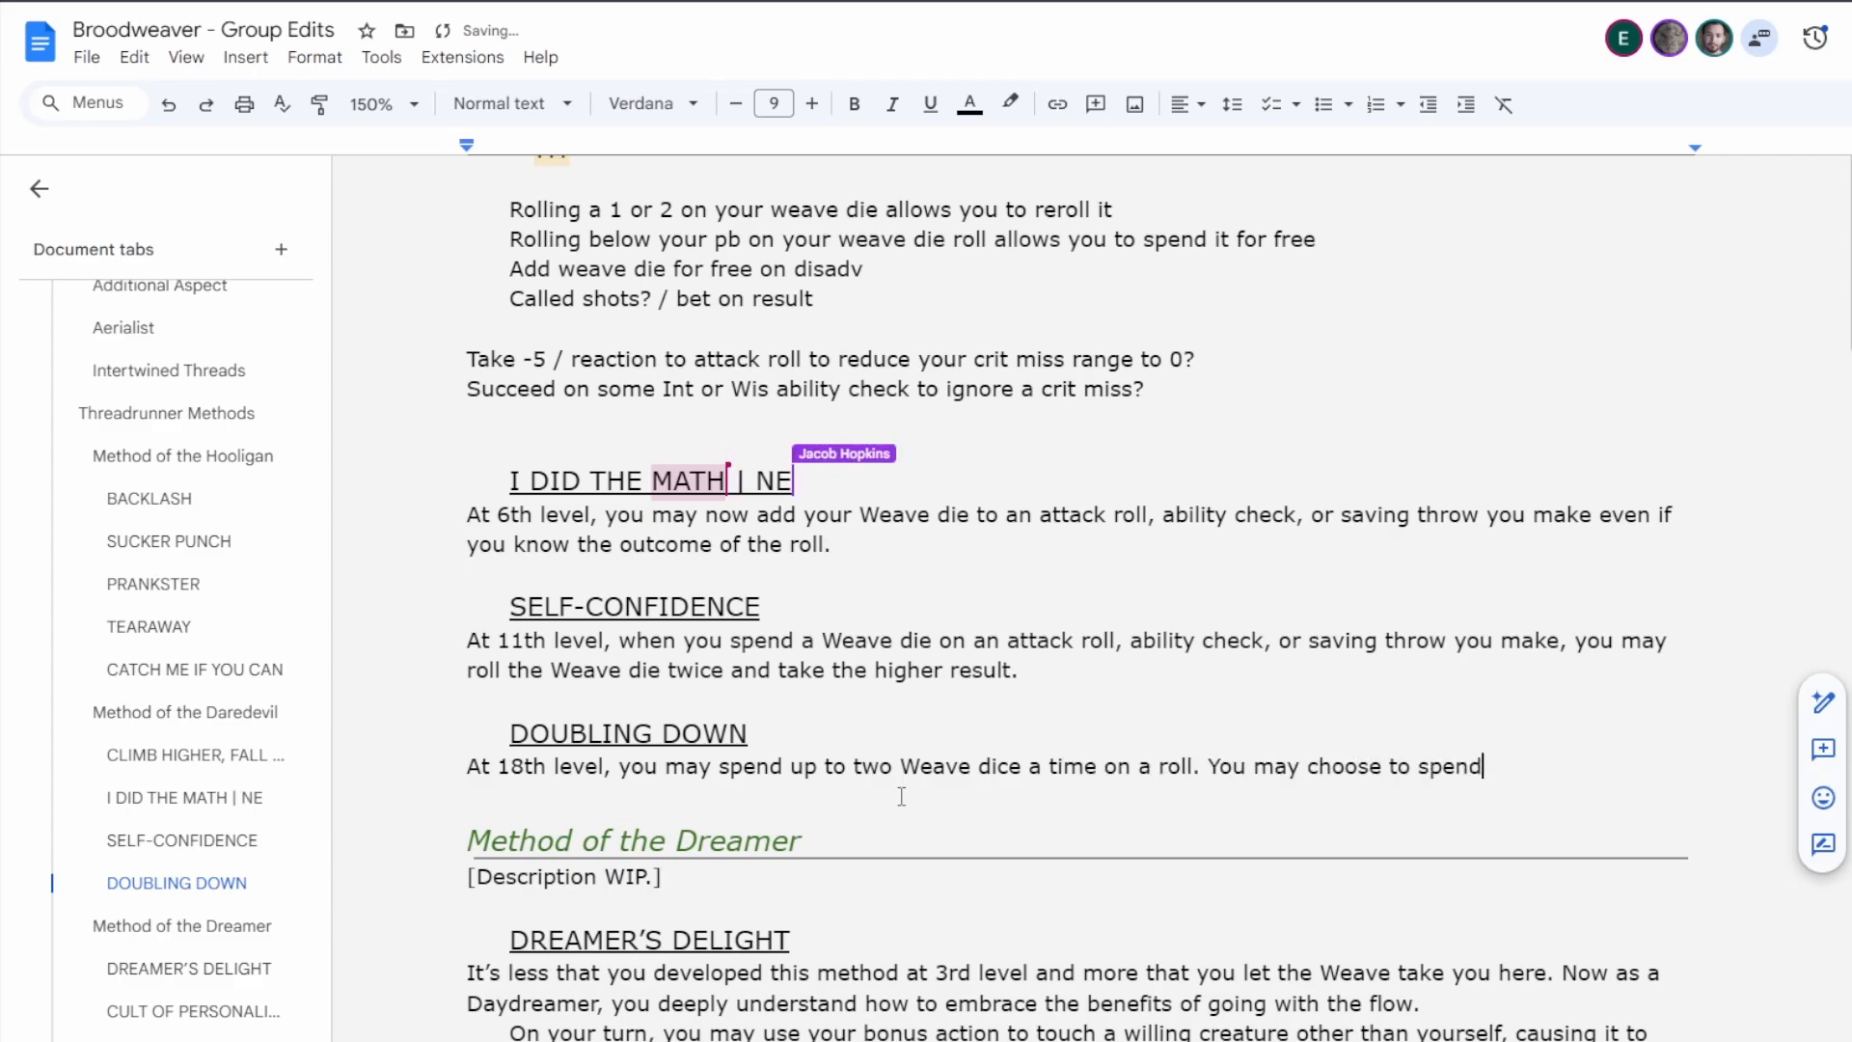
pyautogui.write(' the second Weve')
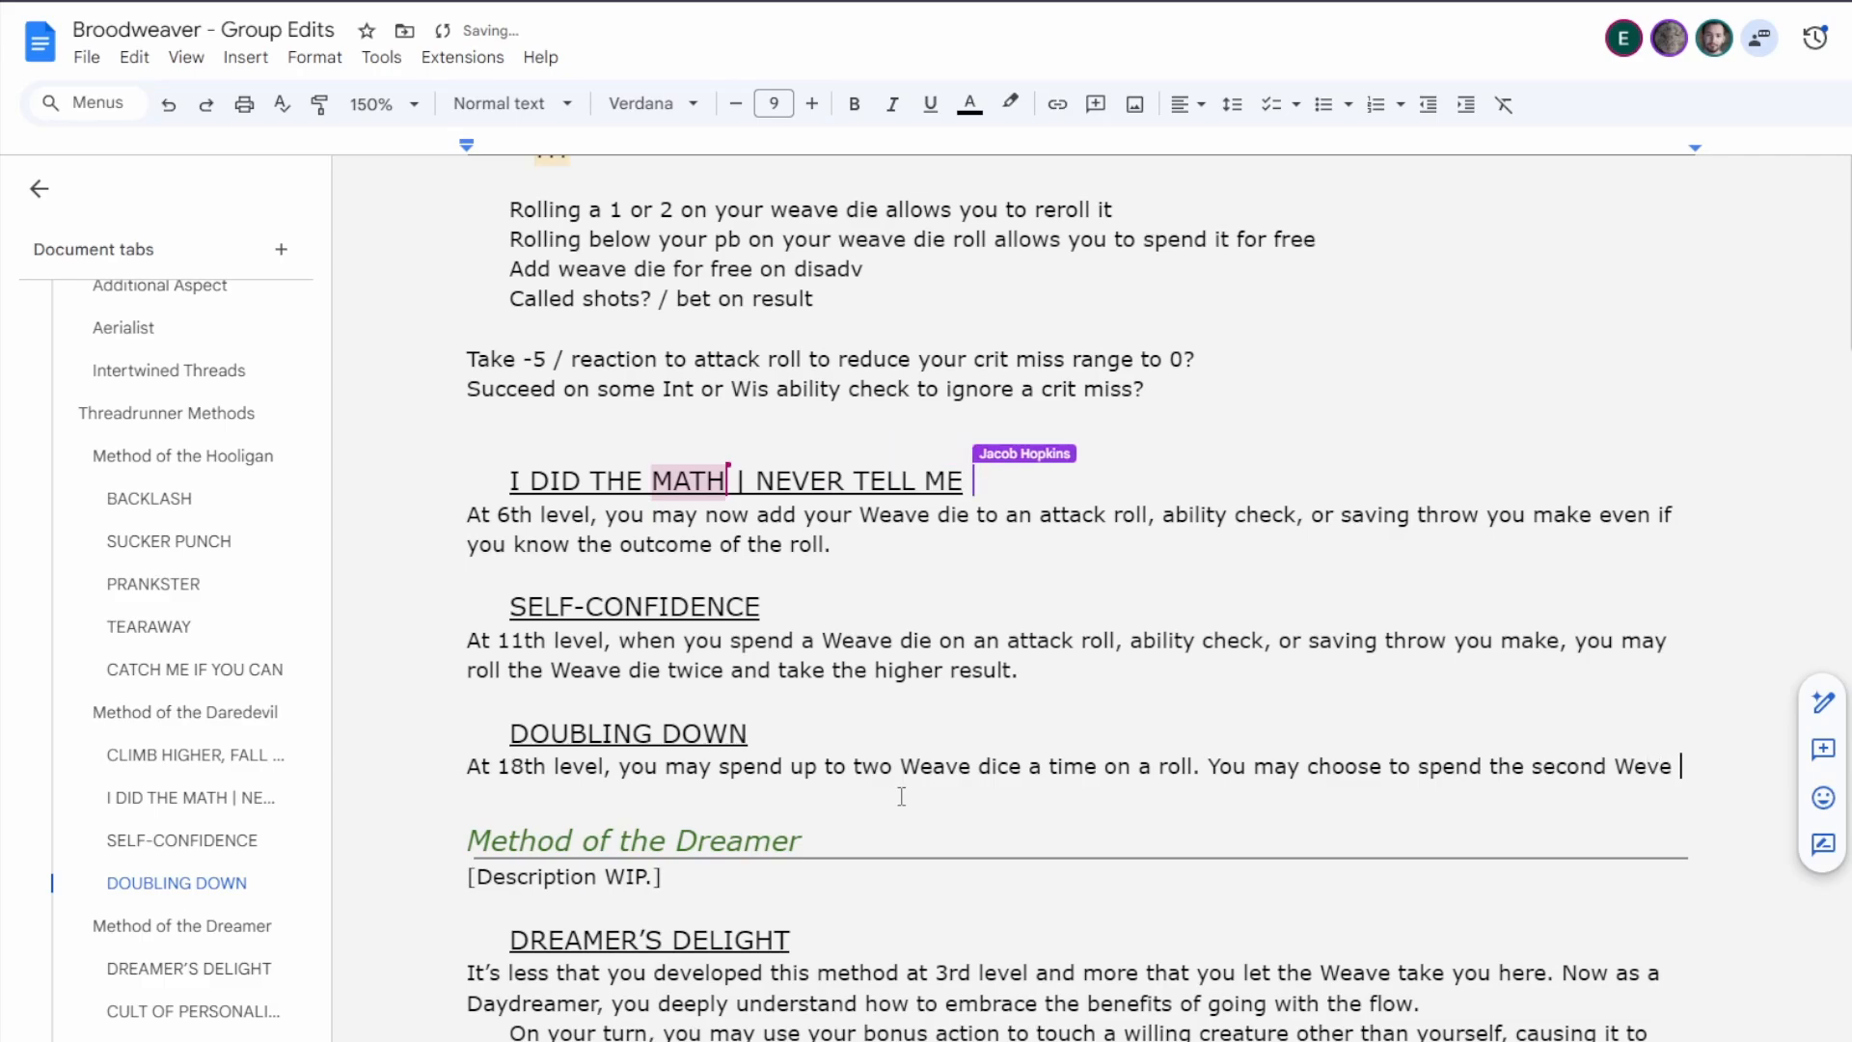
# Add to Doubling Down the sentence "You may choose to spend the second Weave die after seeing the result of the first die.".
pyautogui.press('BackSpace')
pyautogui.press('BackSpace')
pyautogui.press('BackSpace')
pyautogui.write('ave i')
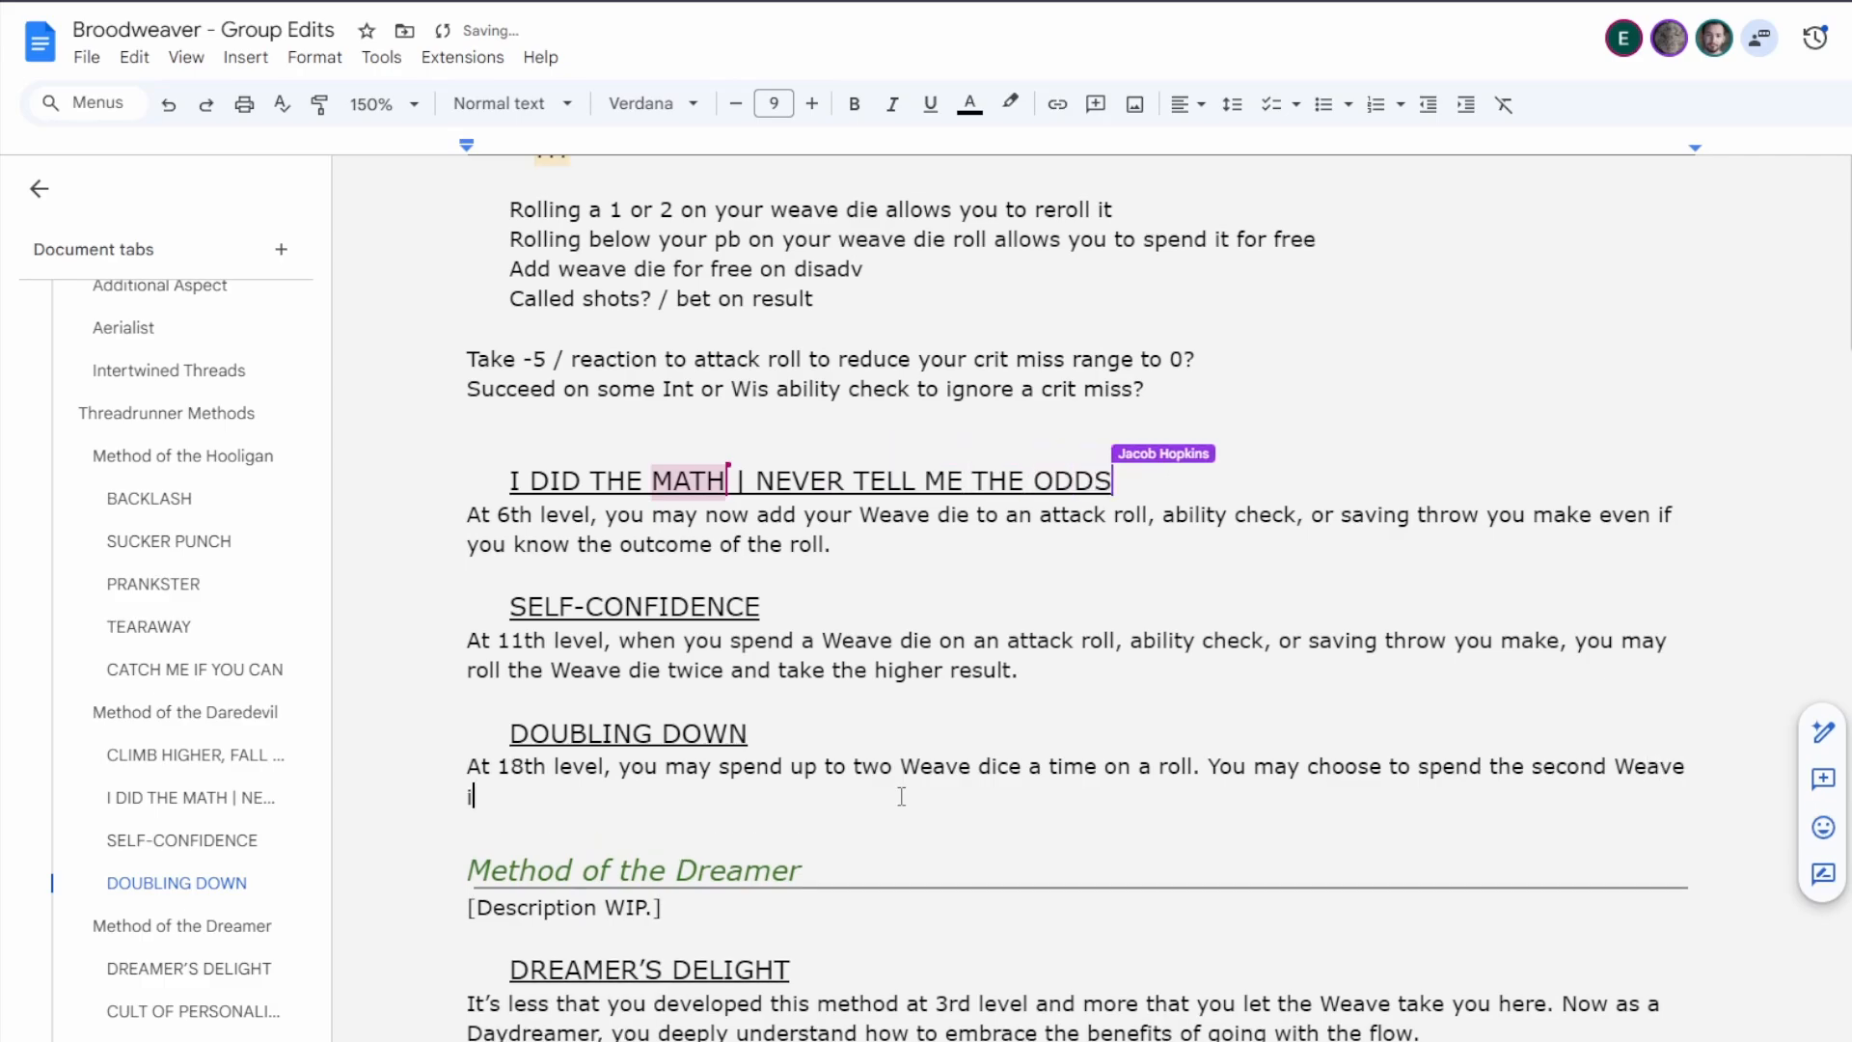
pyautogui.write('ie after seeing')
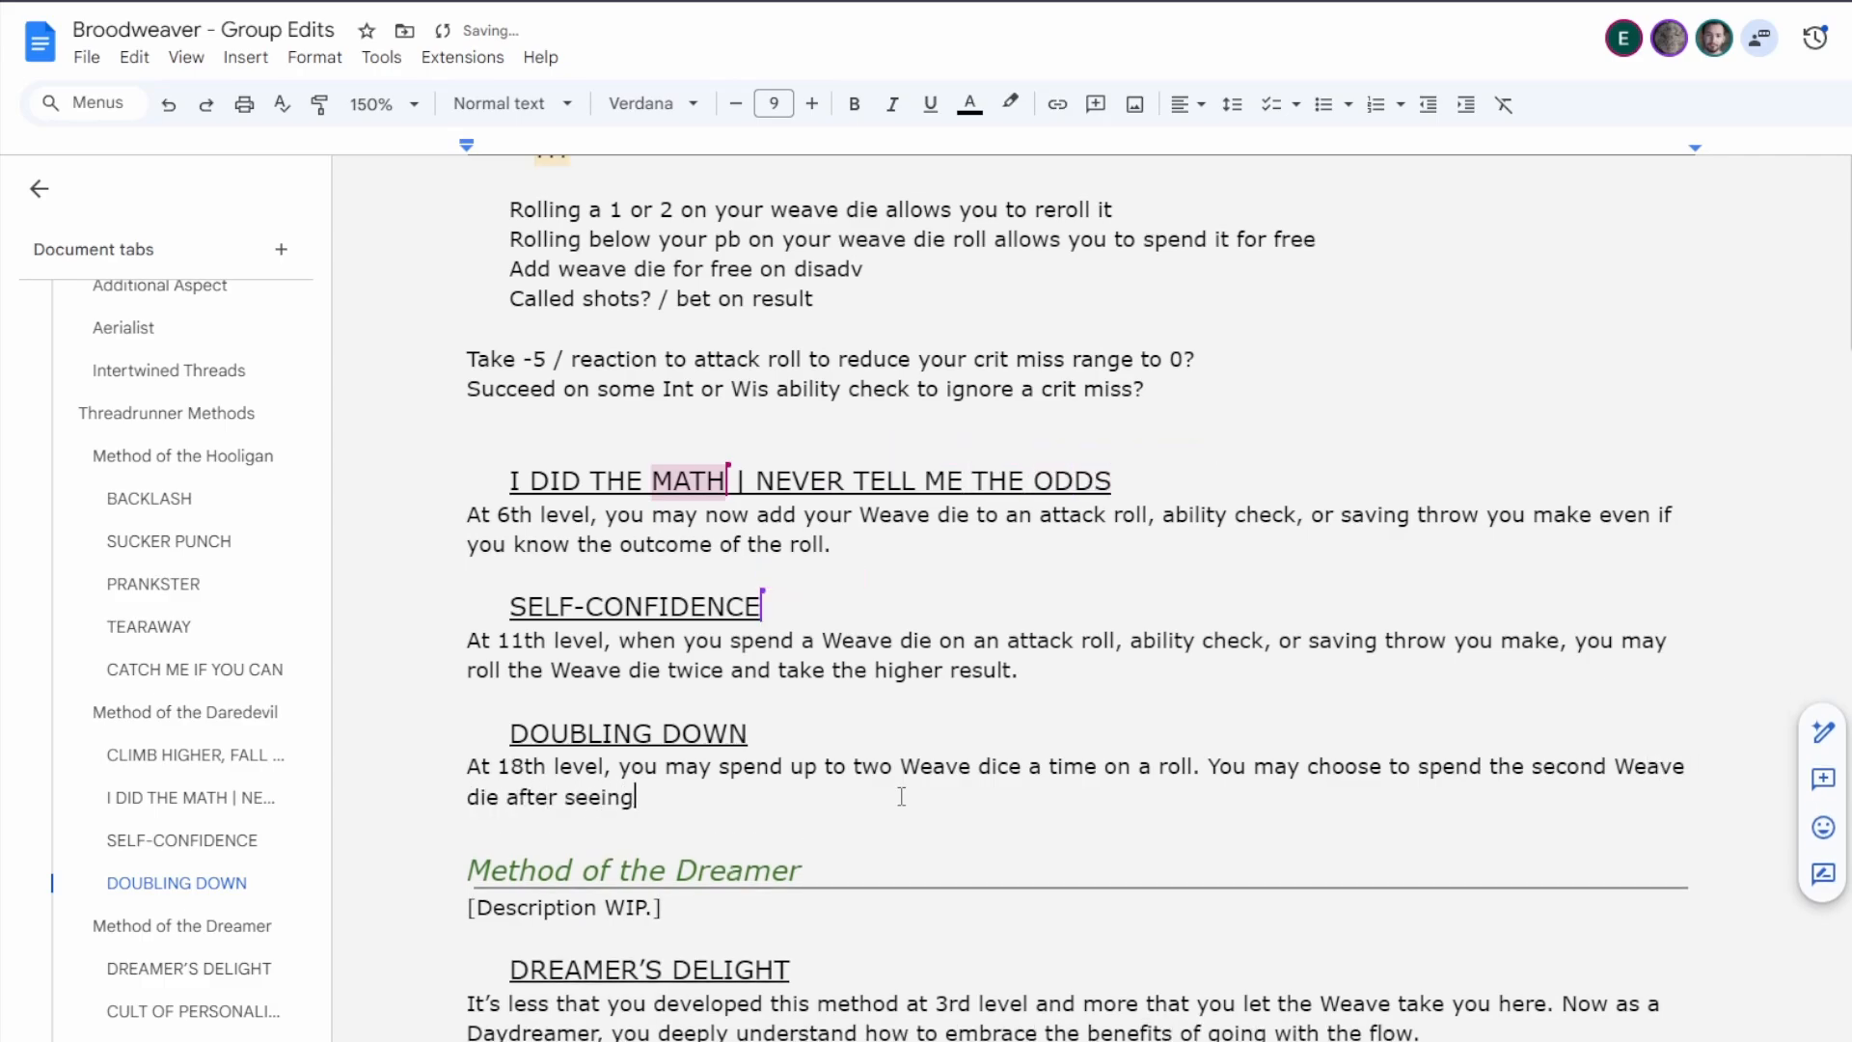
pyautogui.write(' the result of the fir')
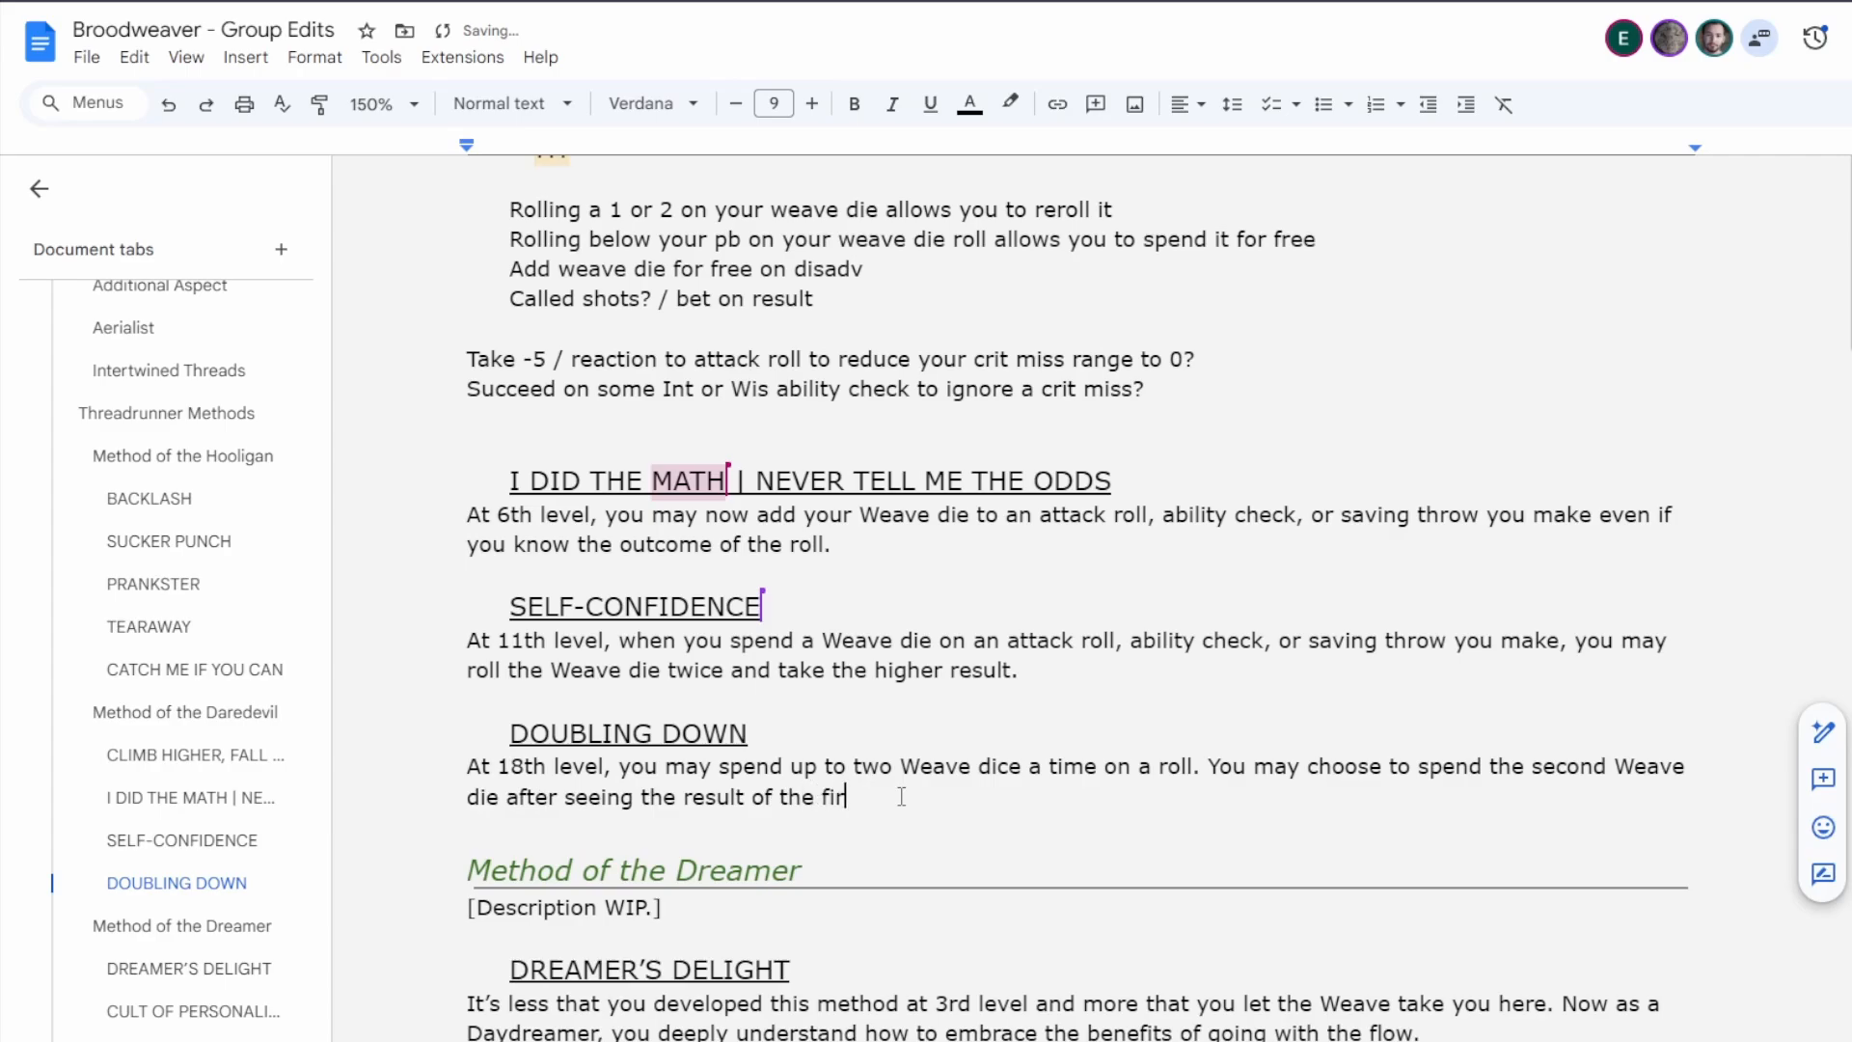
pyautogui.write('st die.')
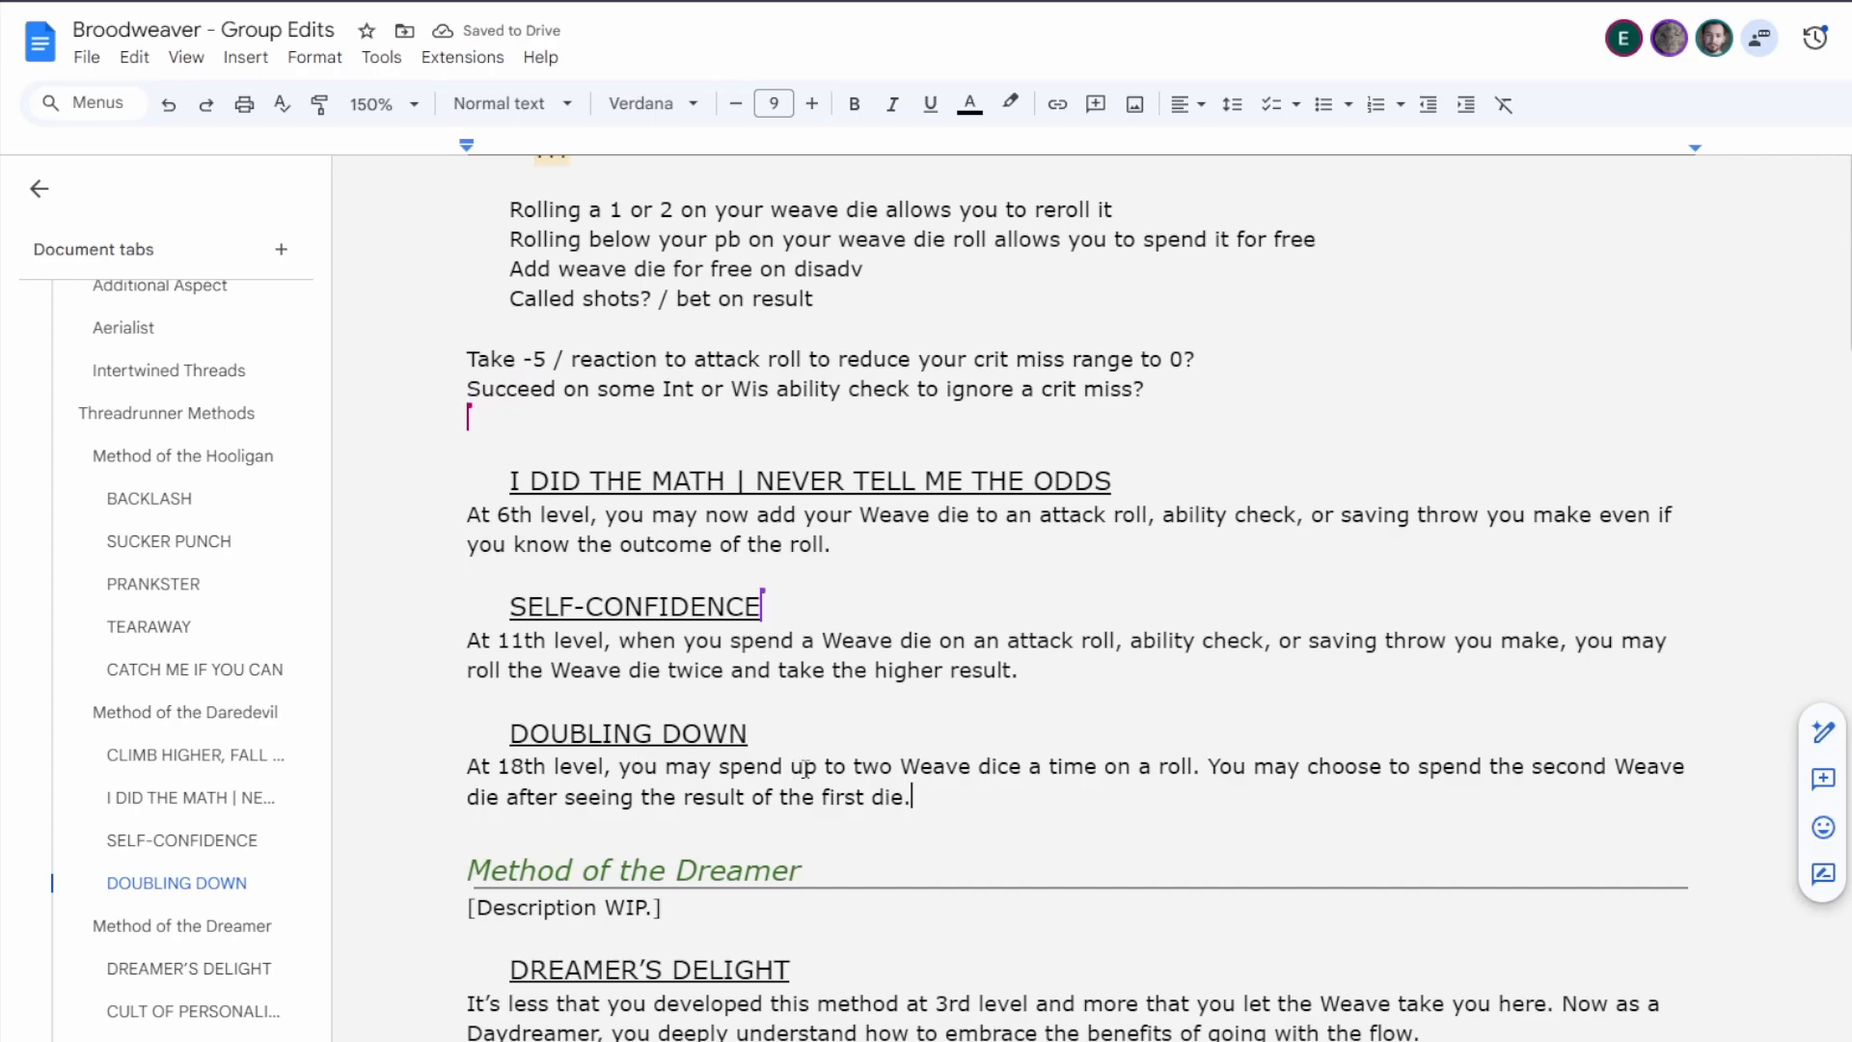
# Correct "a time" to "at a time" in Doubling Down's first sentence.
pyautogui.click(1042, 766)
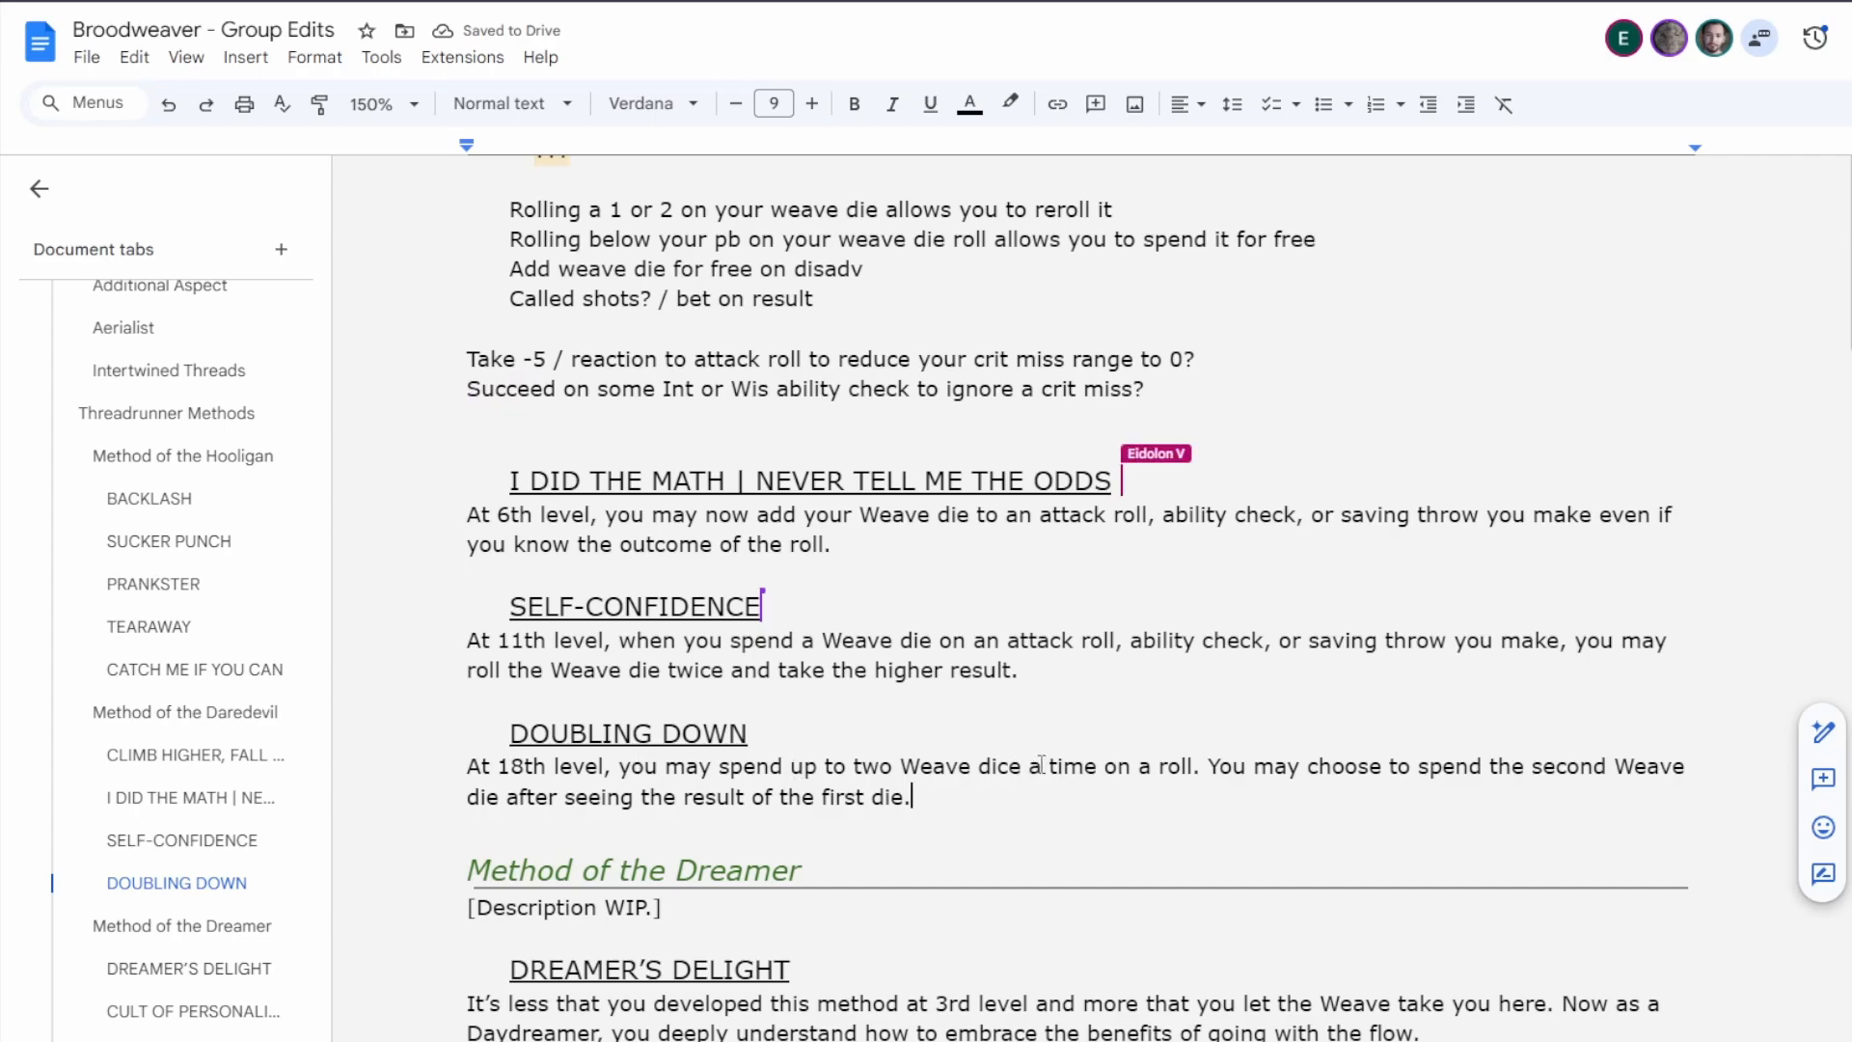
pyautogui.press('Delete')
pyautogui.press('Delete')
pyautogui.press('Delete')
pyautogui.press('Delete')
pyautogui.press('Delete')
pyautogui.press('Delete')
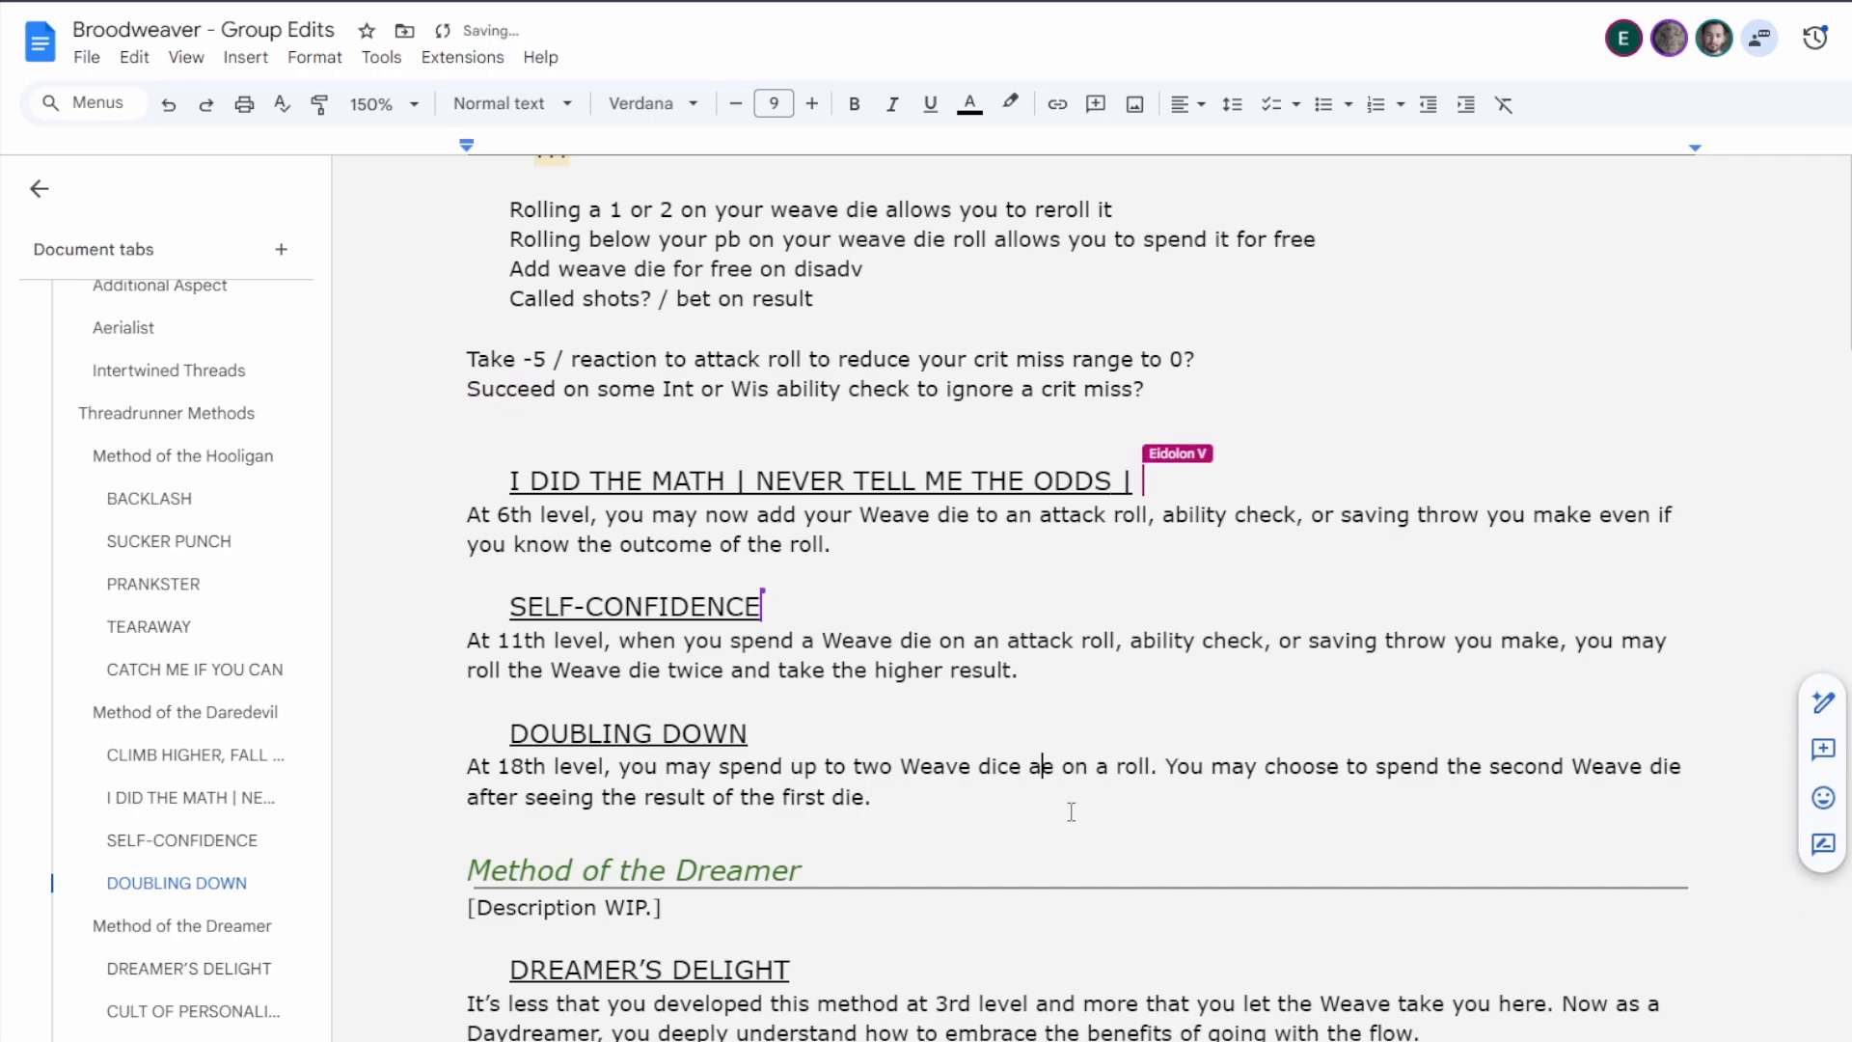
pyautogui.press('BackSpace')
pyautogui.write('at a time')
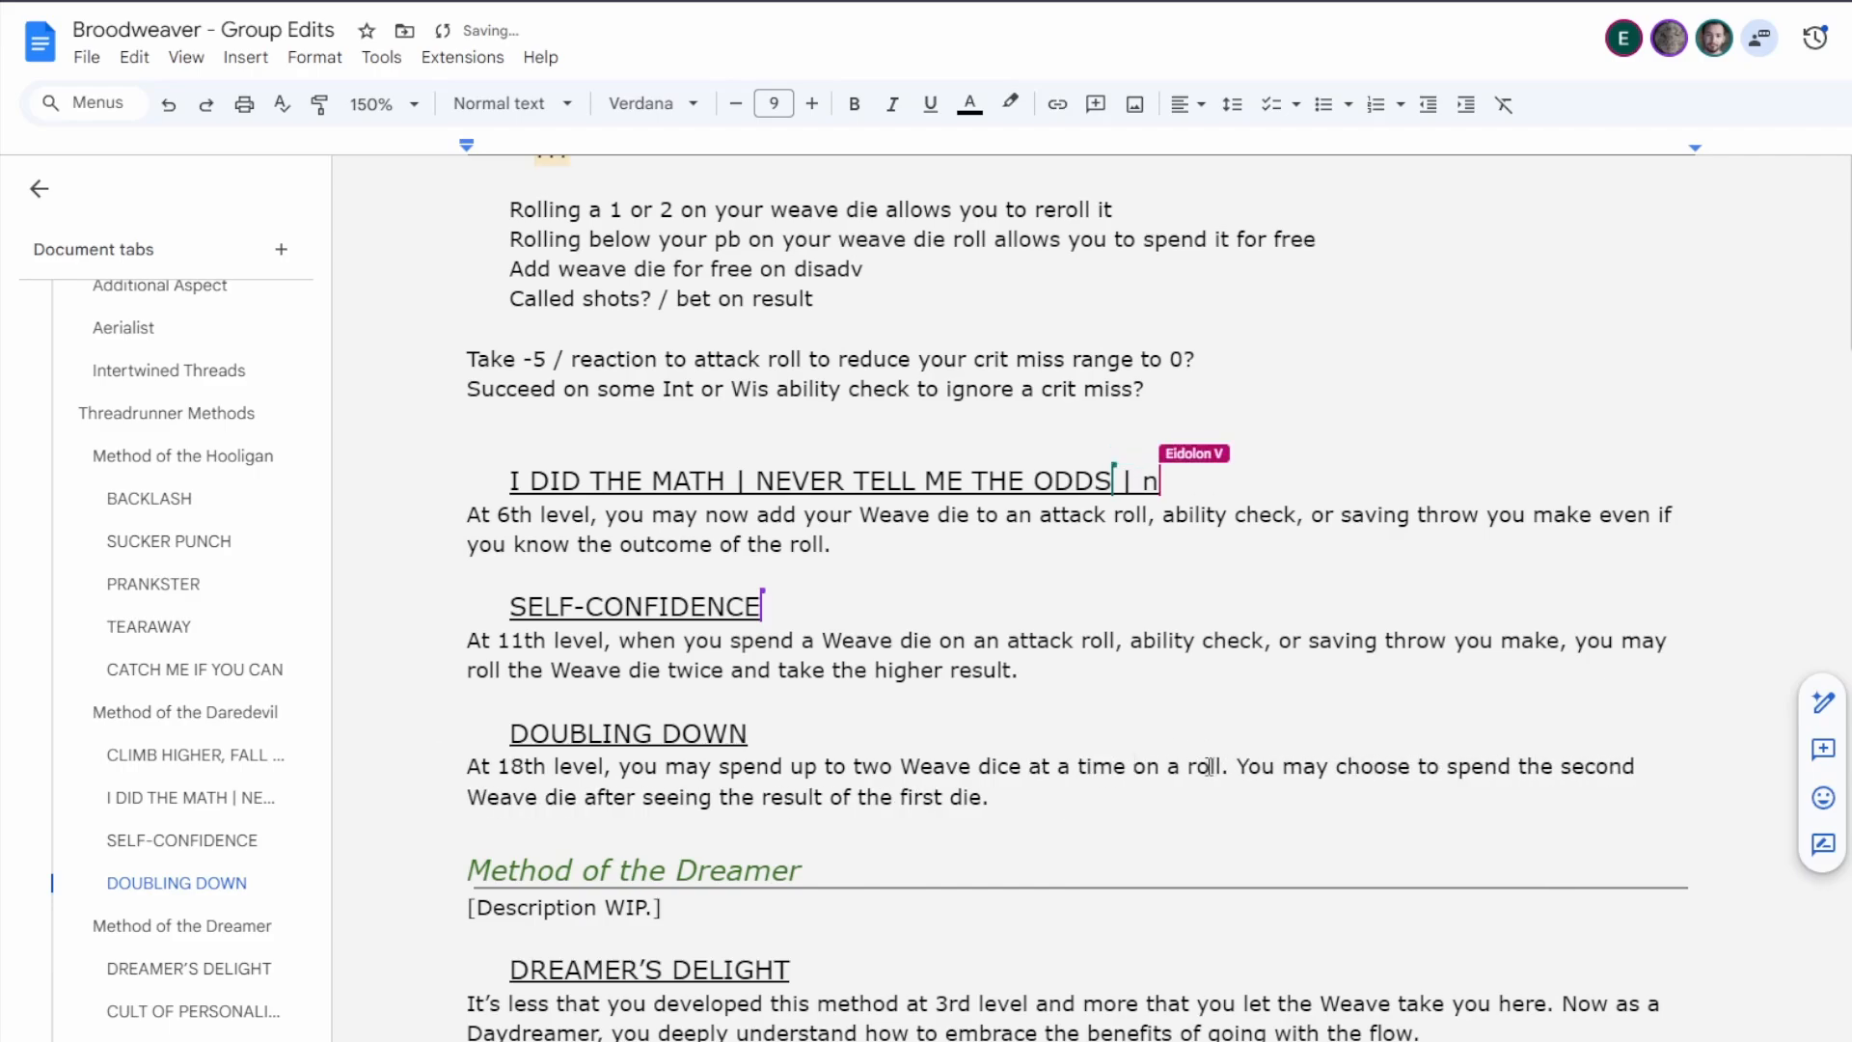
# Replace "a roll" in Doubling Down's first sentence with "an attack roll, saving throw, or ability check".
pyautogui.doubleClick(1205, 767)
pyautogui.press('BackSpace')
pyautogui.press('BackSpace')
pyautogui.press('BackSpace')
pyautogui.write('an attack roll, ')
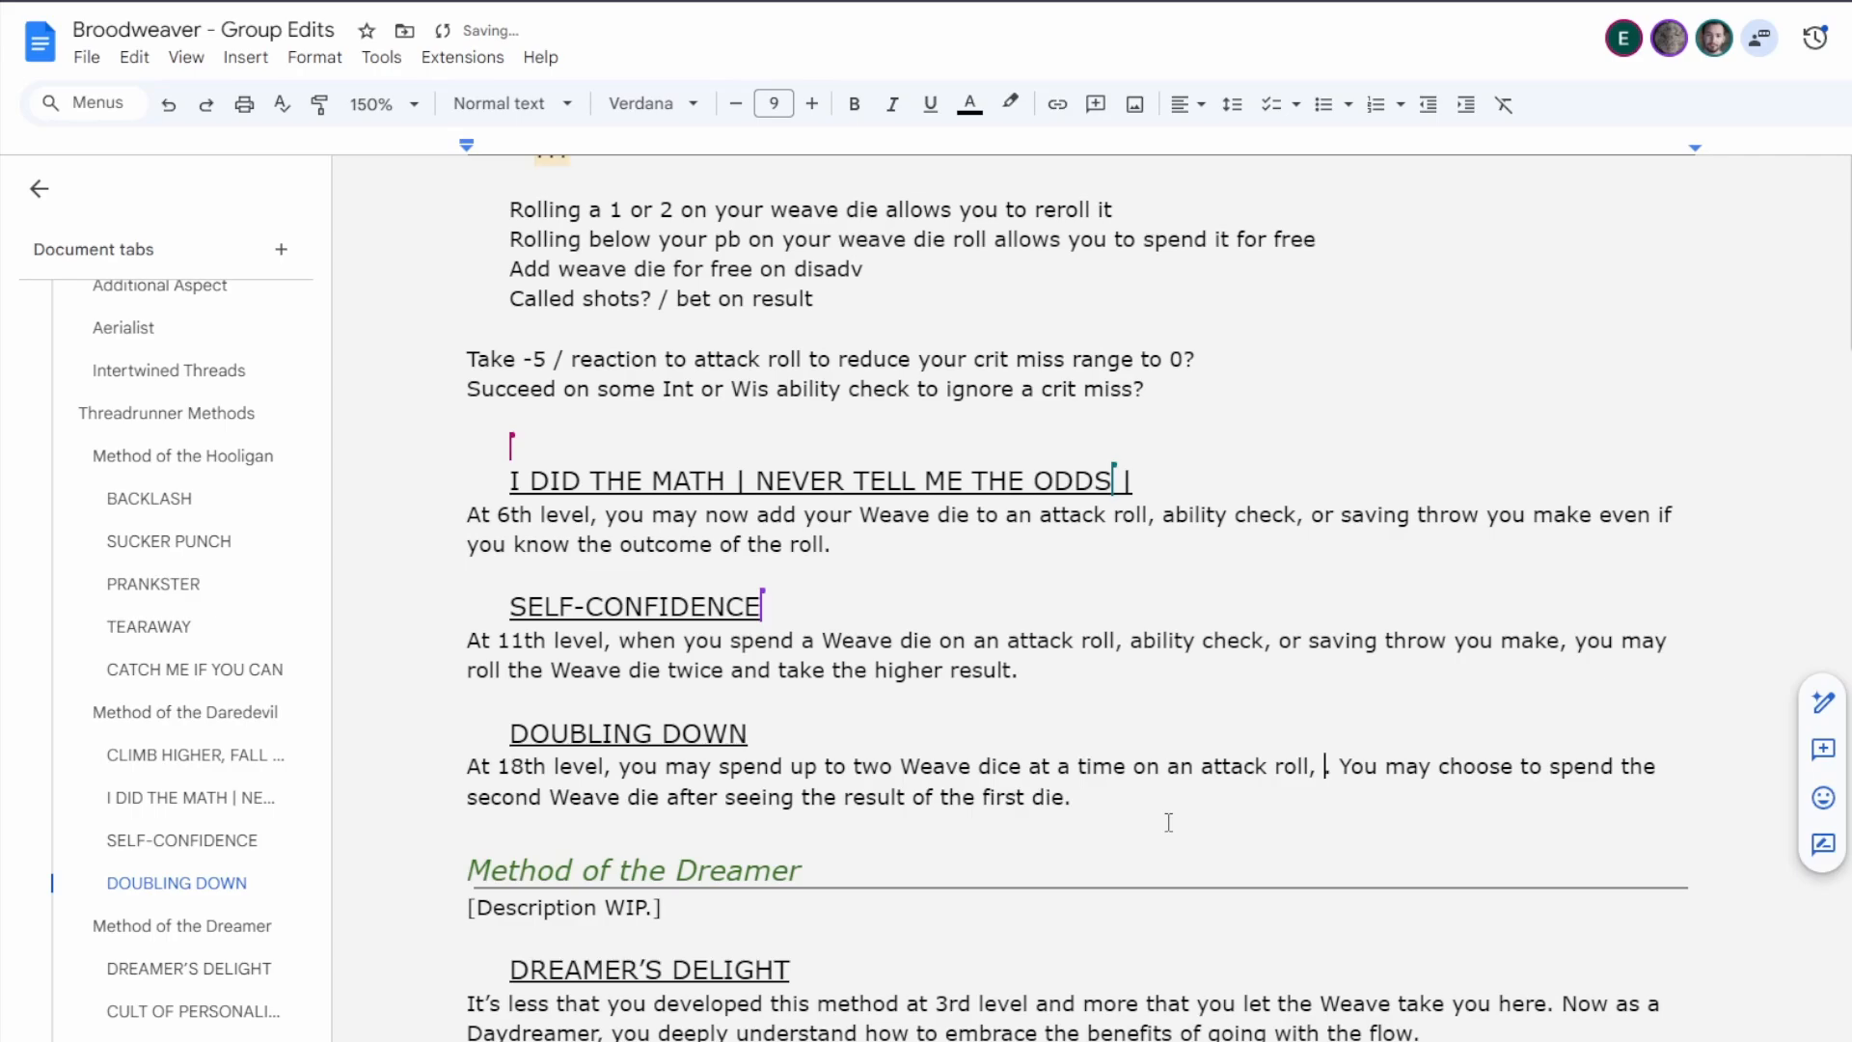
pyautogui.write('saving tho')
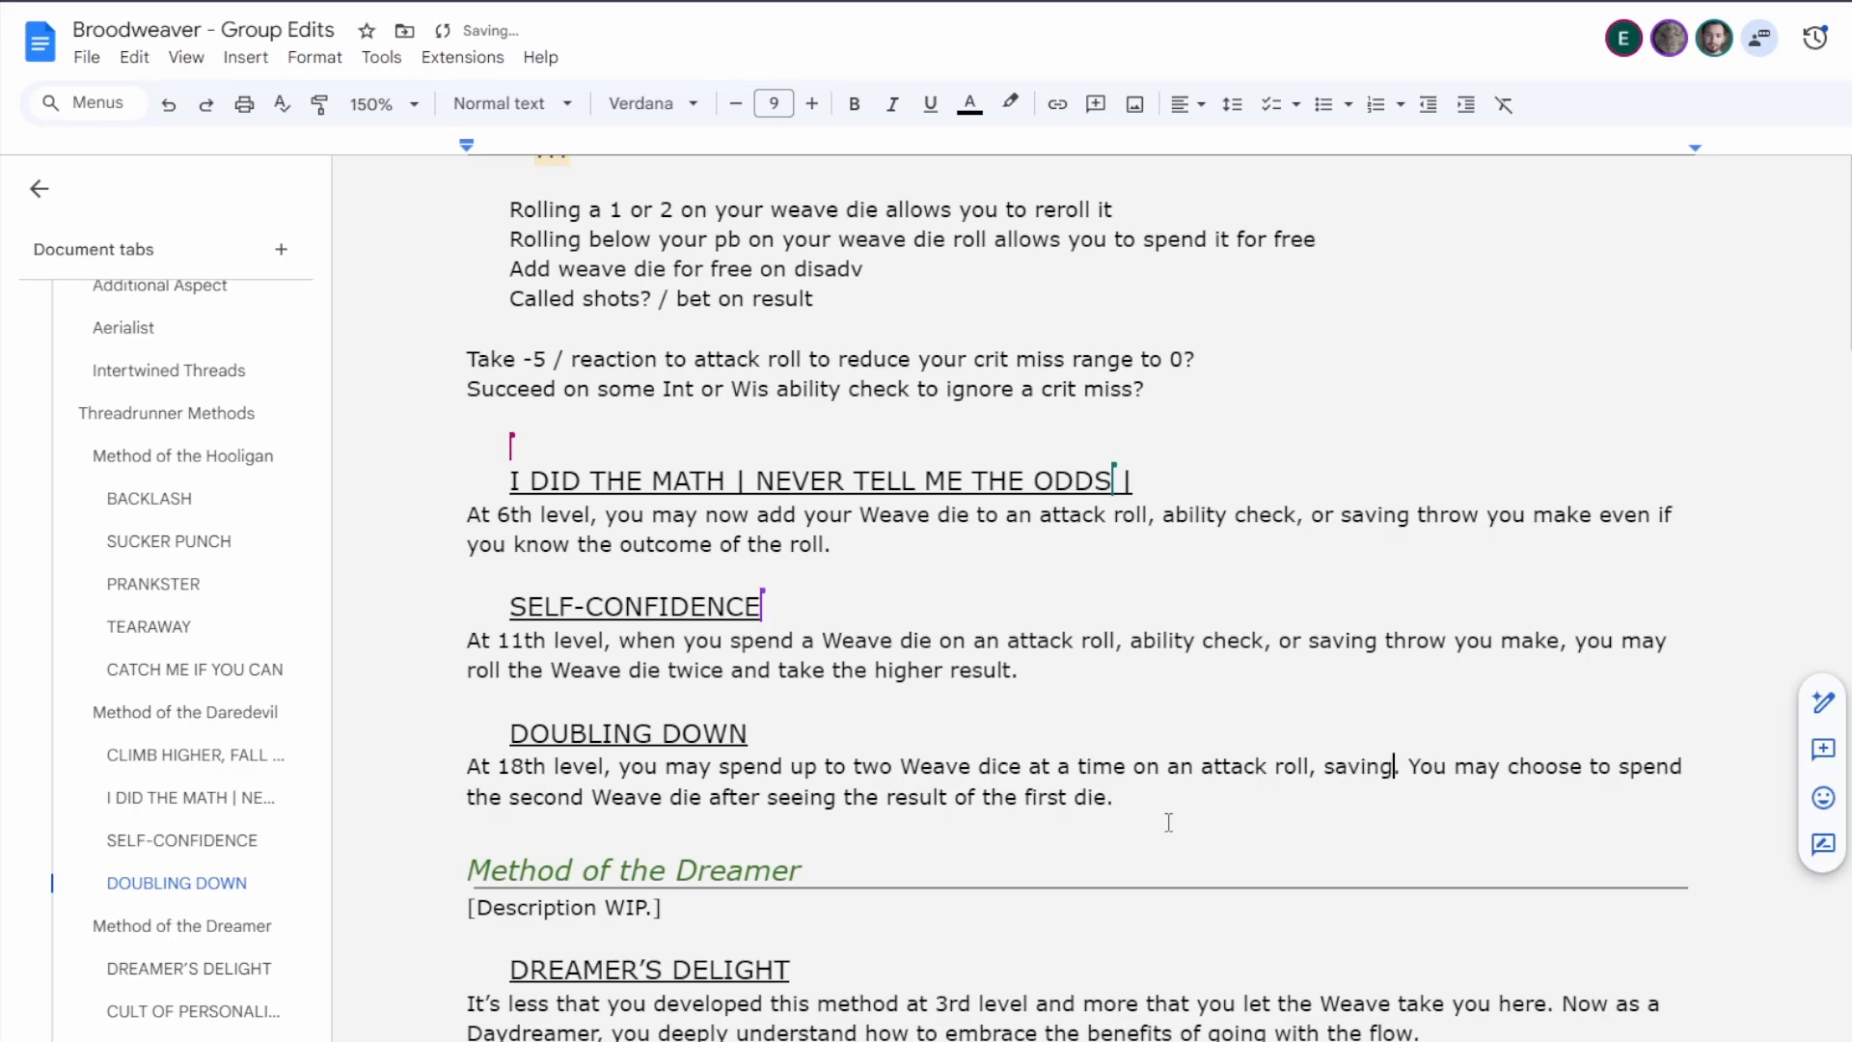
pyautogui.press('BackSpace')
pyautogui.write('row, or abil')
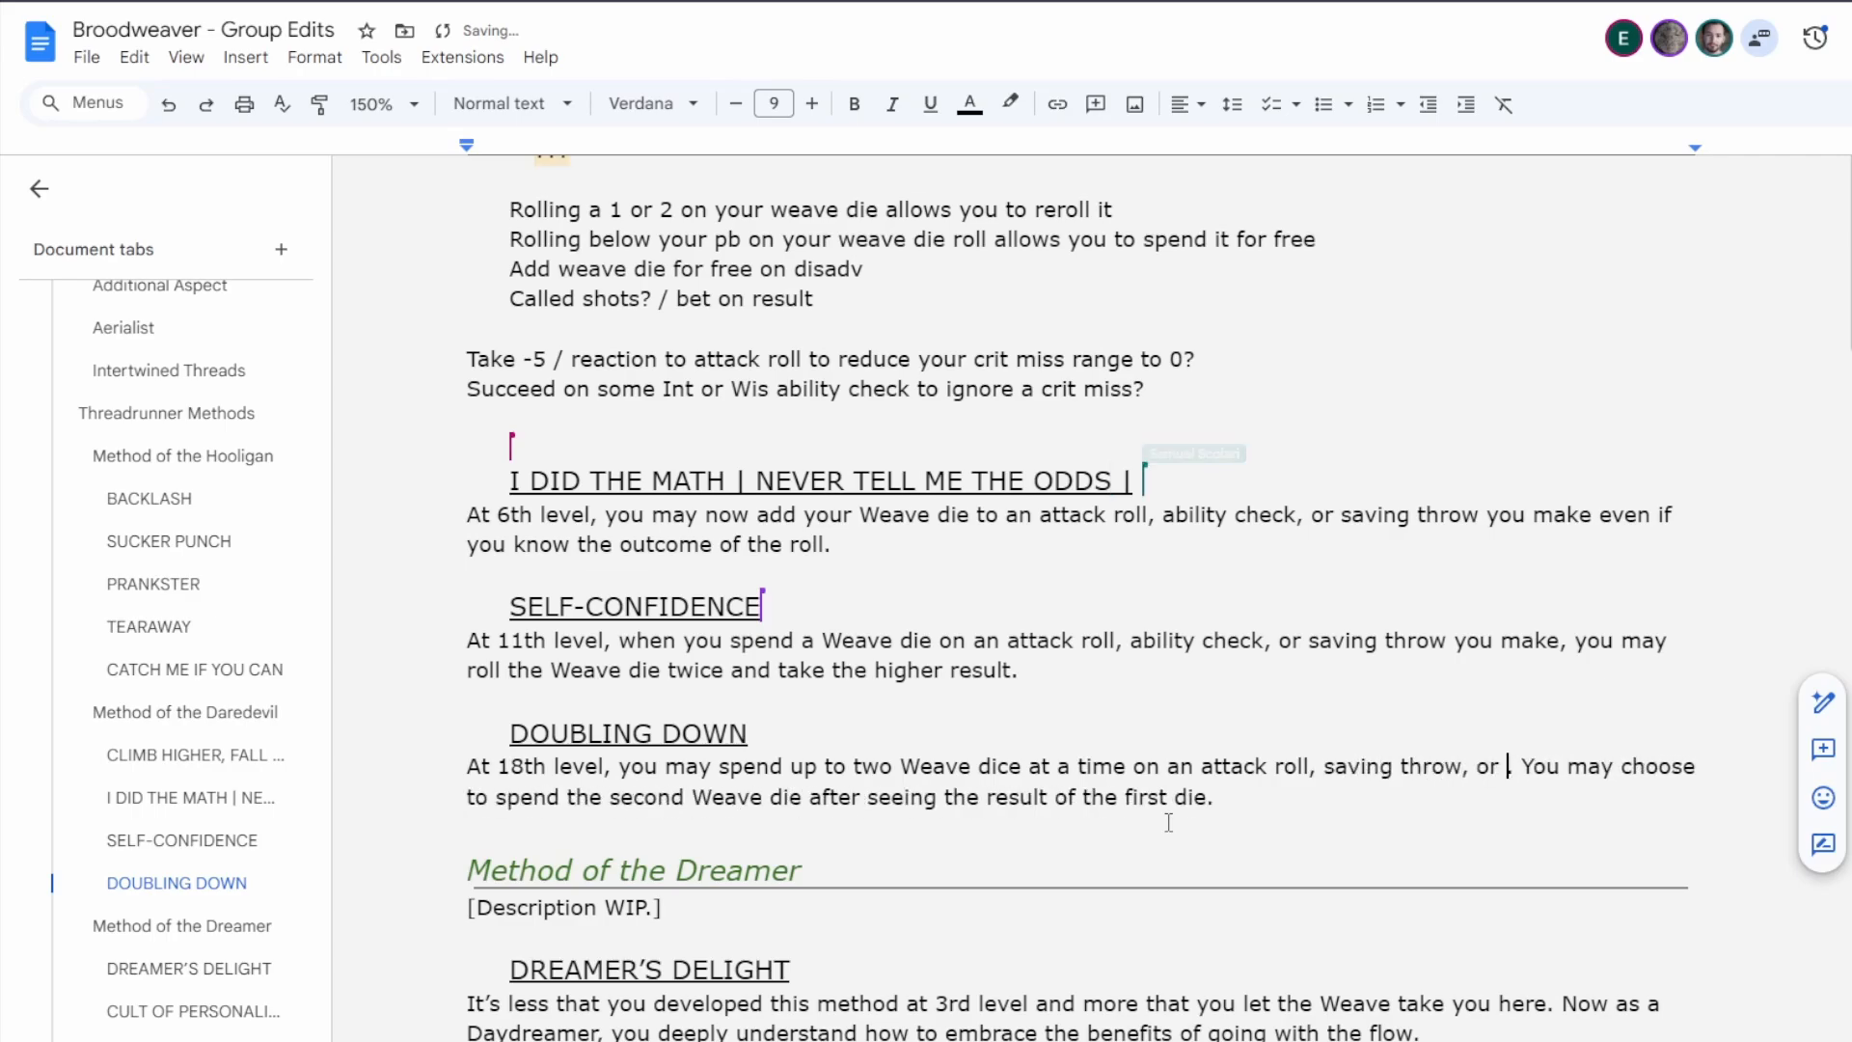
pyautogui.write('ity')
pyautogui.write(' chec')
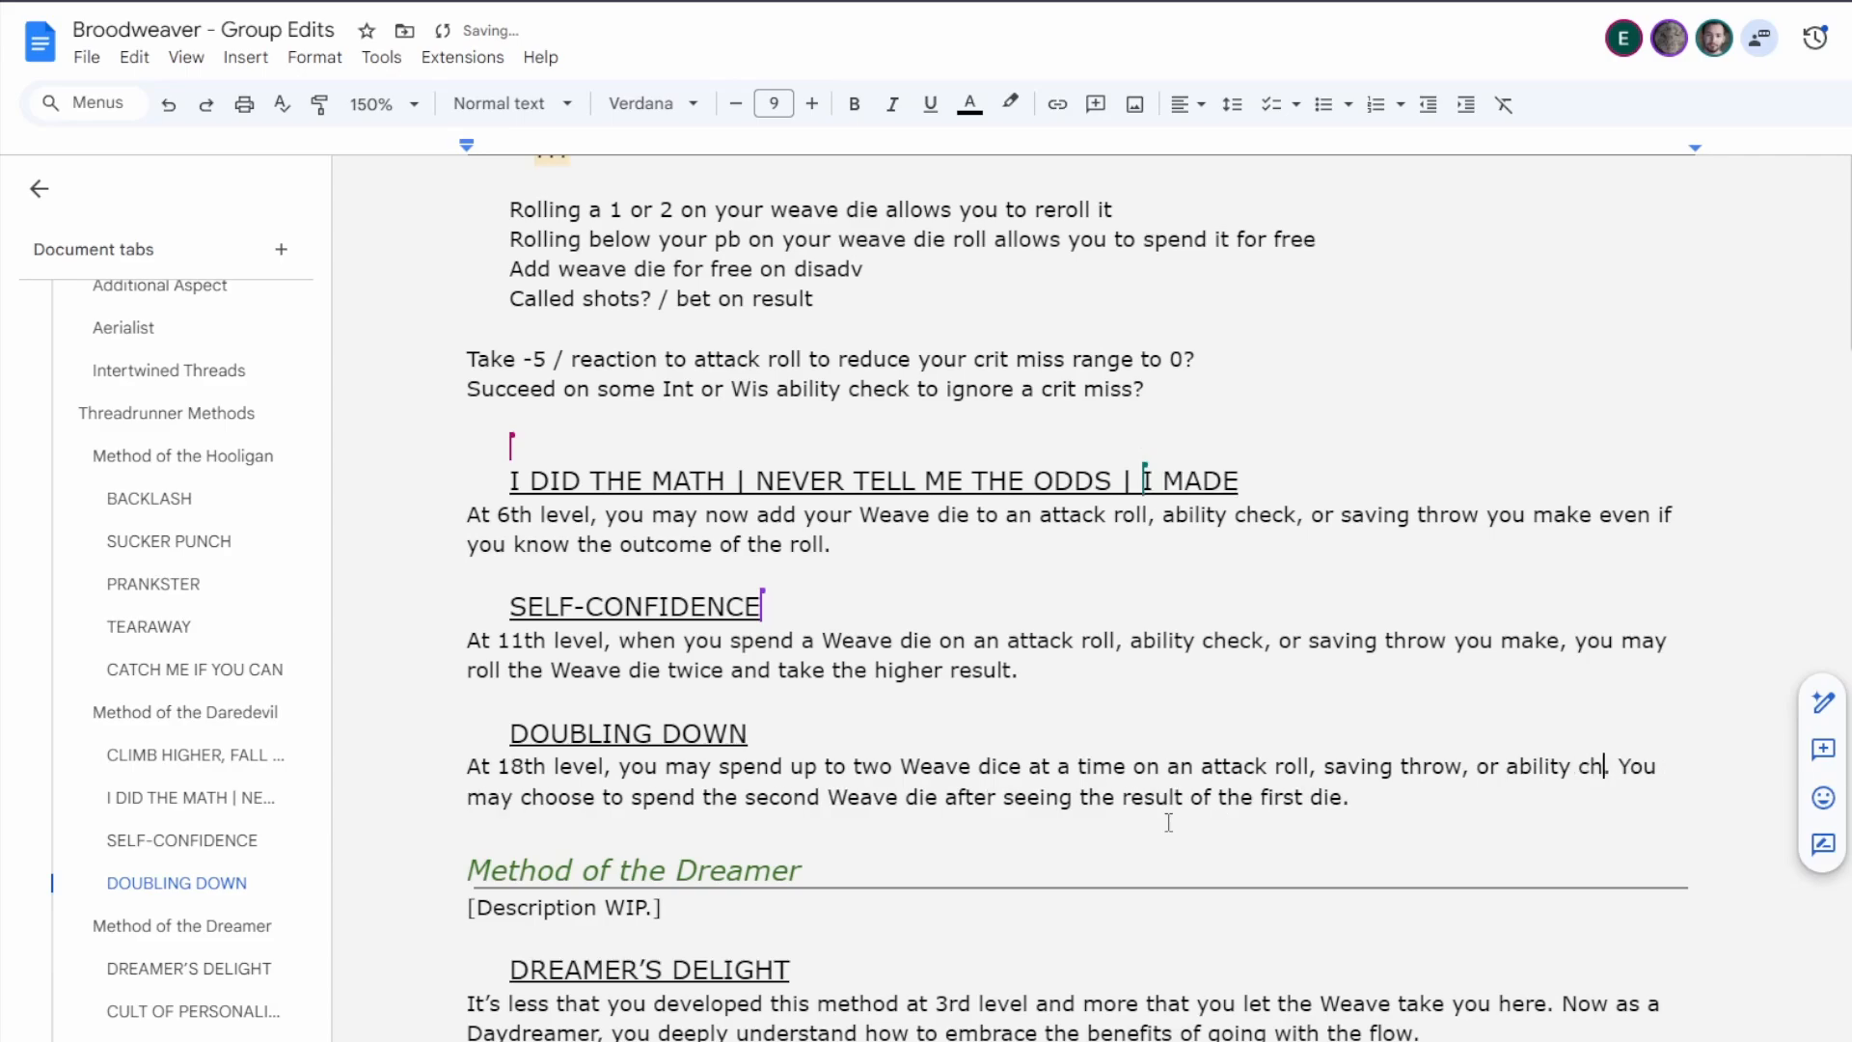
pyautogui.write('k')
# Copy Doubling Down's "attack roll, saving throw, or ability check" wording over the matching roll lists in Self-Confidence and the 6th-level feature.
pyautogui.moveTo(1200, 767); pyautogui.dragTo(1260, 767)
pyautogui.moveTo(1625, 767); pyautogui.dragTo(1641, 766)
pyautogui.hotkey('ctrl', 'c')
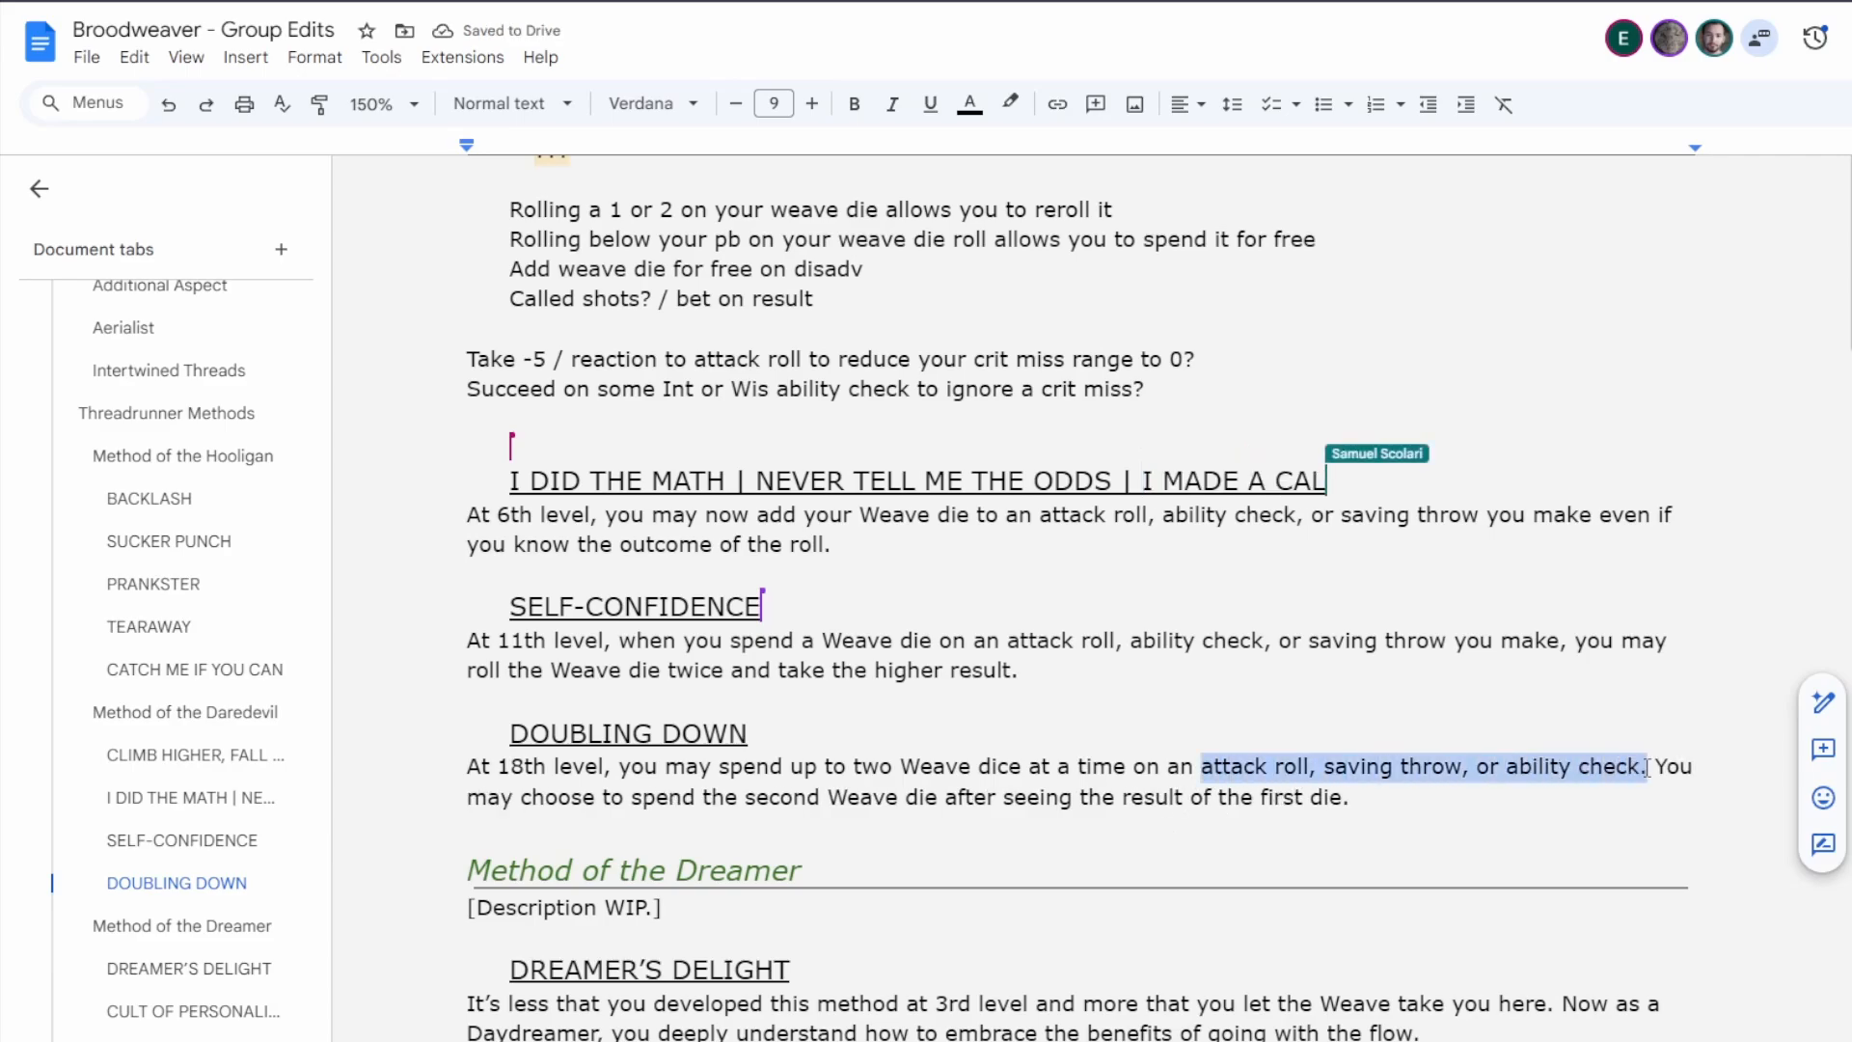
pyautogui.moveTo(1019, 644); pyautogui.dragTo(1444, 644)
pyautogui.hotkey('ctrl', 'v')
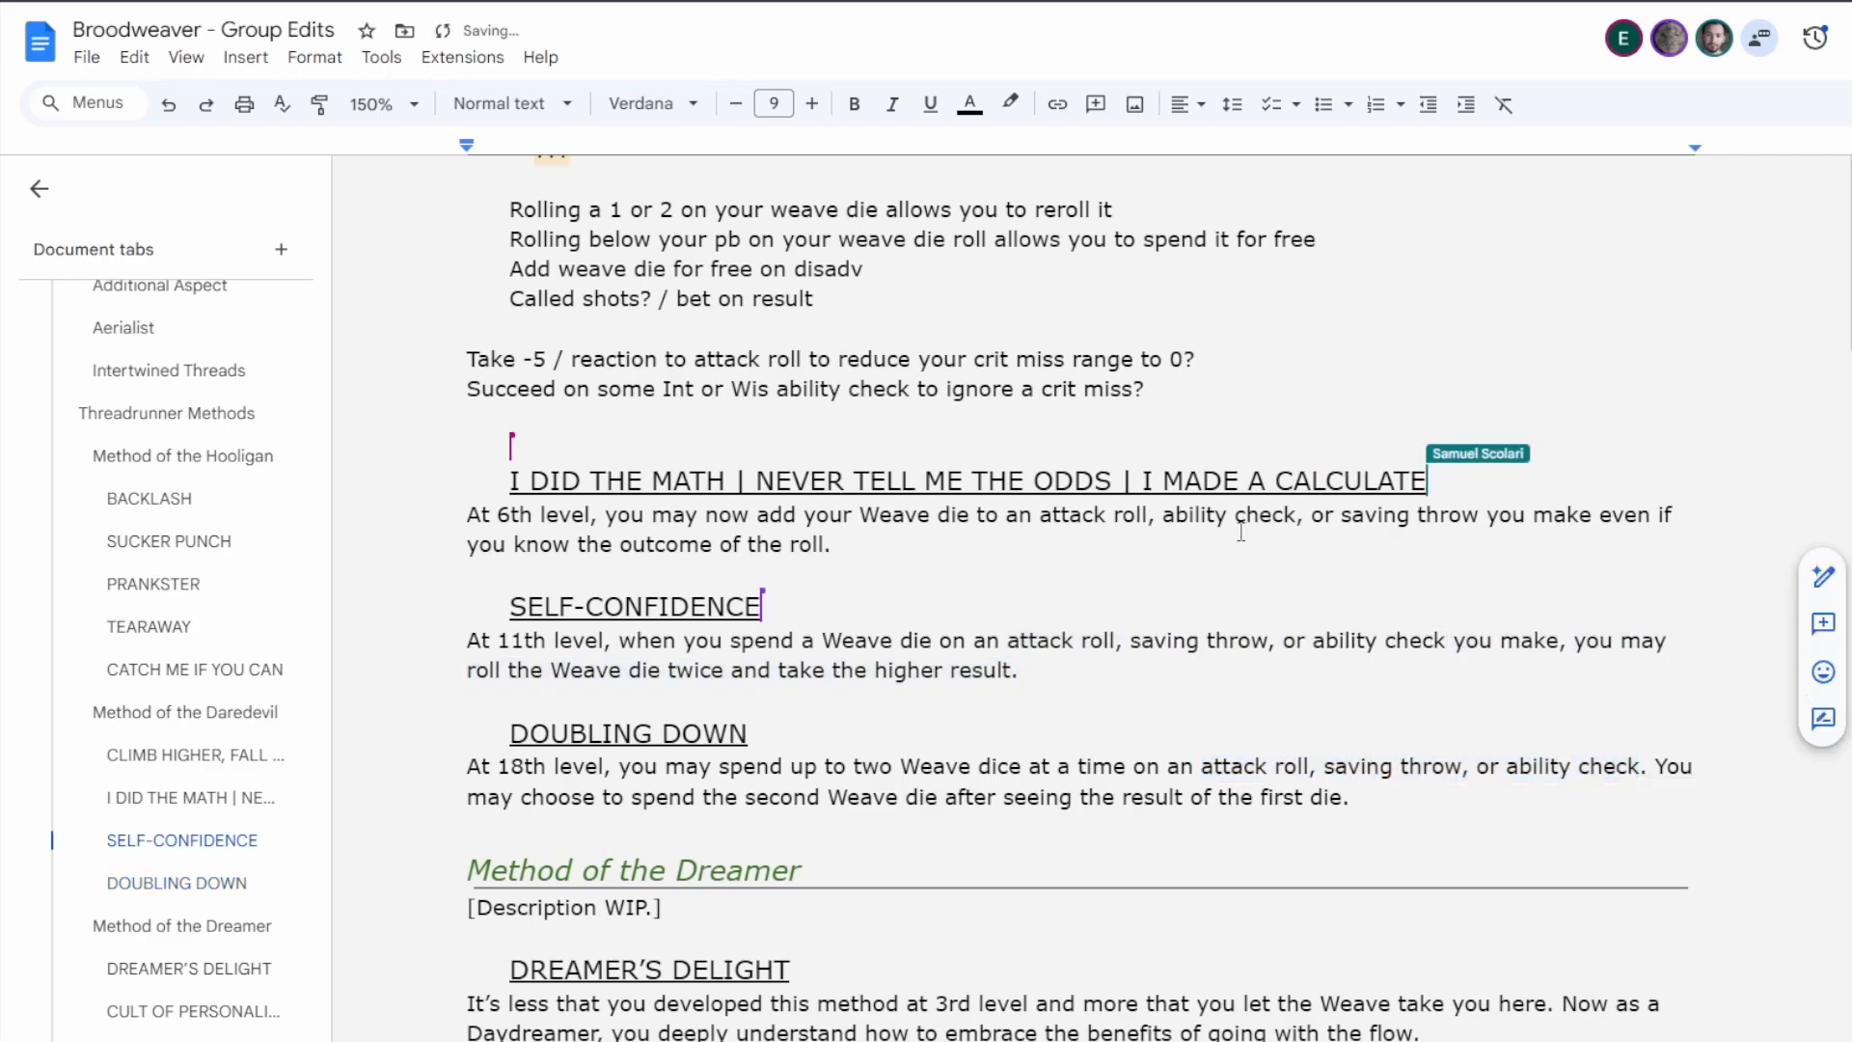
pyautogui.moveTo(1040, 516); pyautogui.dragTo(1478, 519)
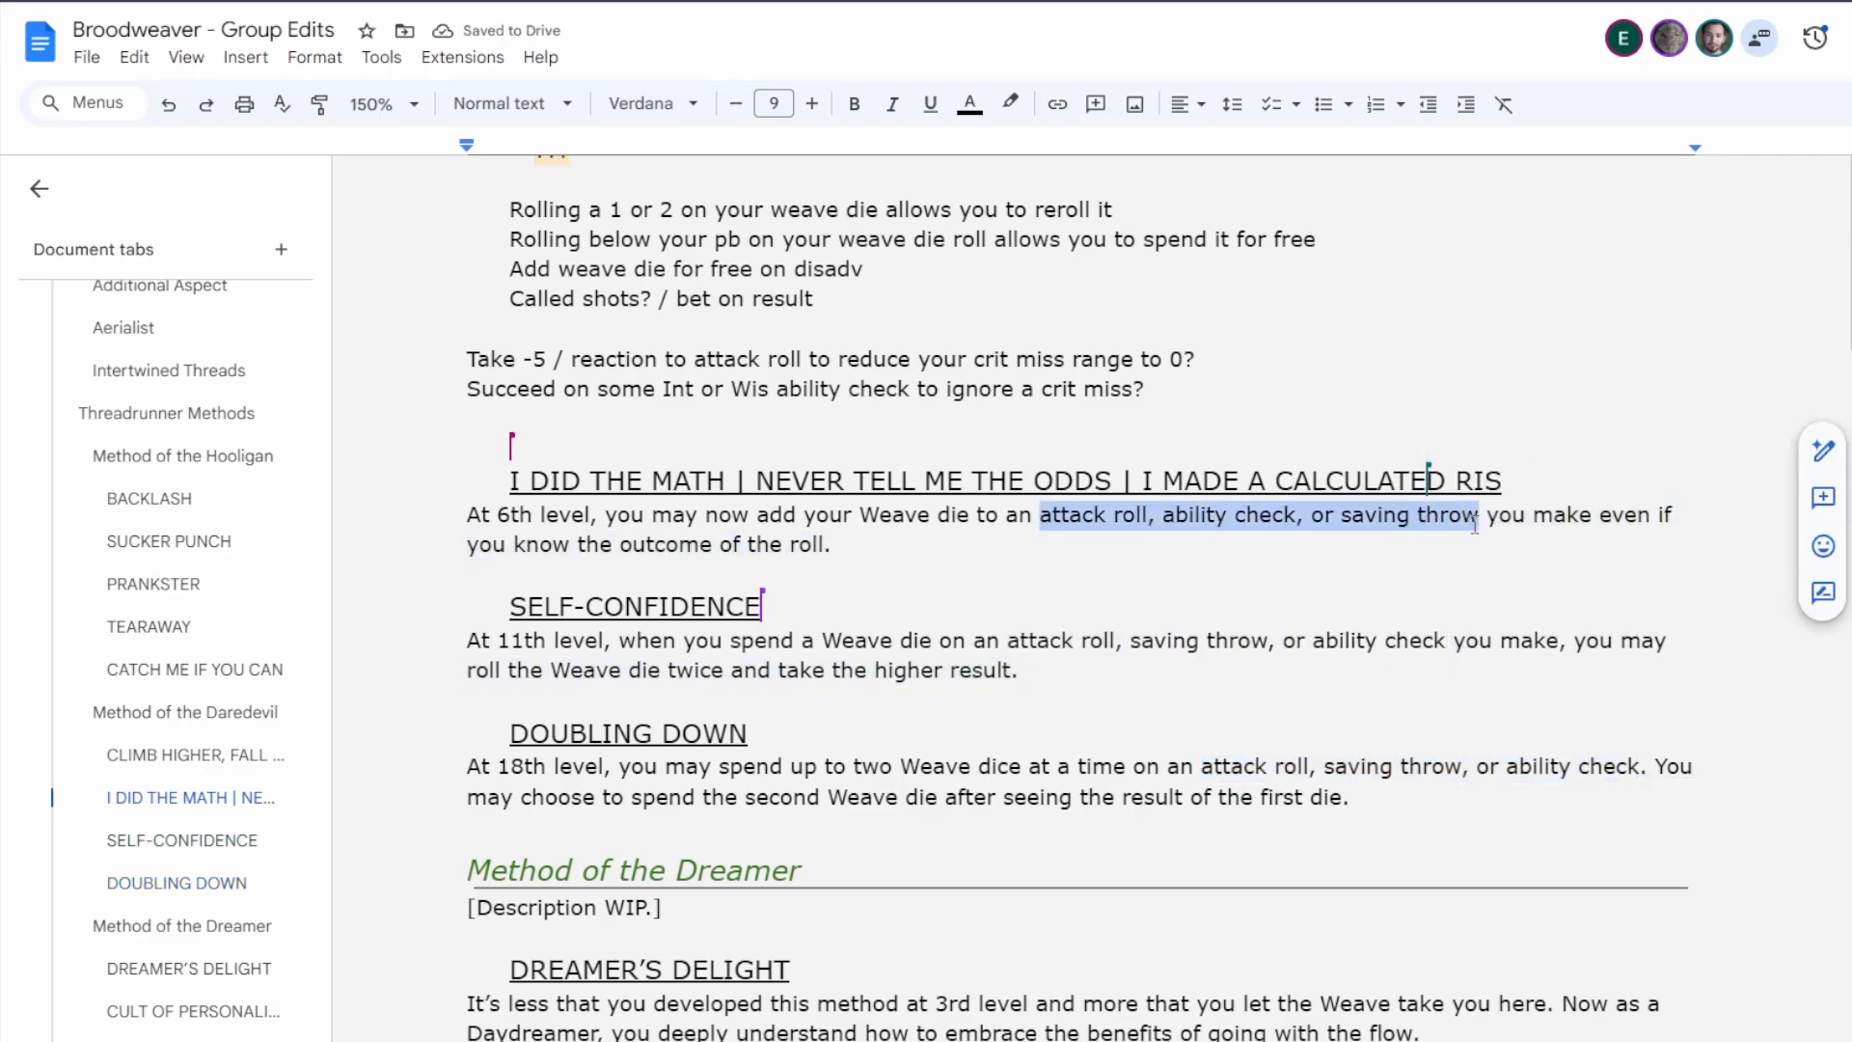
pyautogui.hotkey('ctrl', 'v')
pyautogui.click(1025, 670)
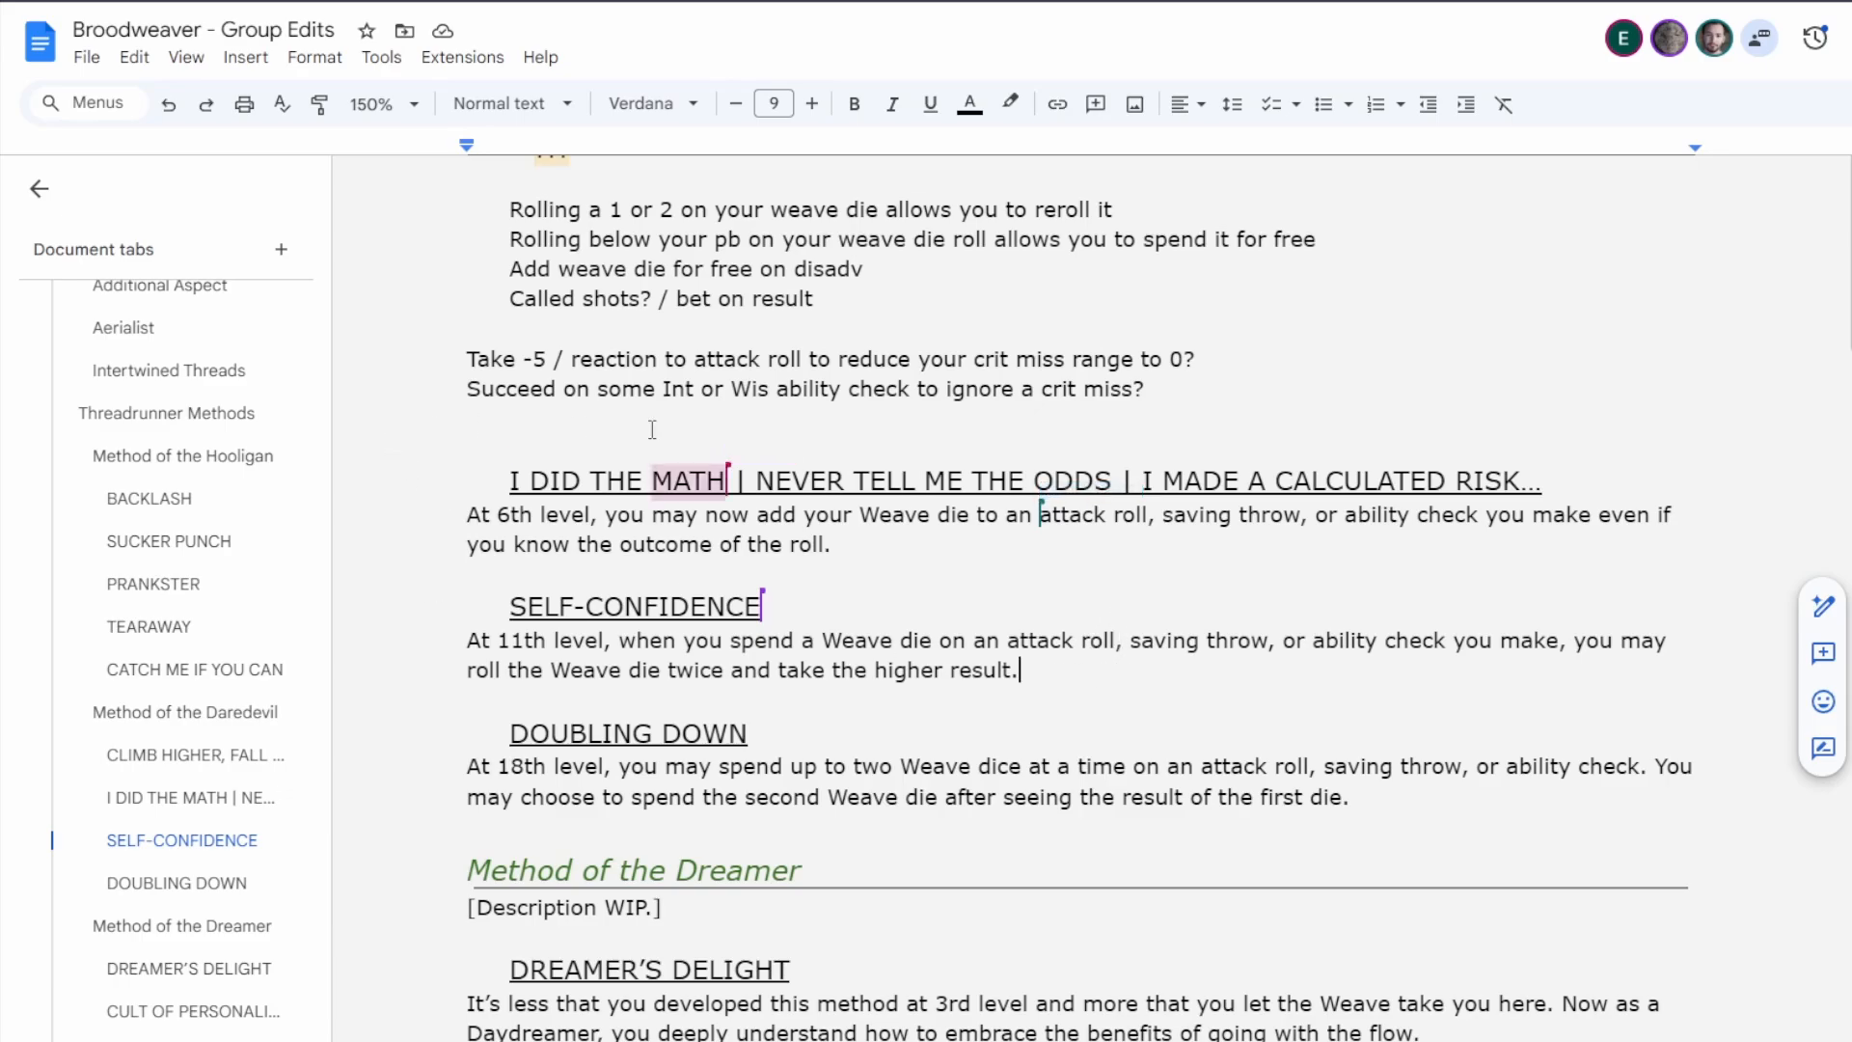
pyautogui.click(1080, 670)
pyautogui.click(931, 574)
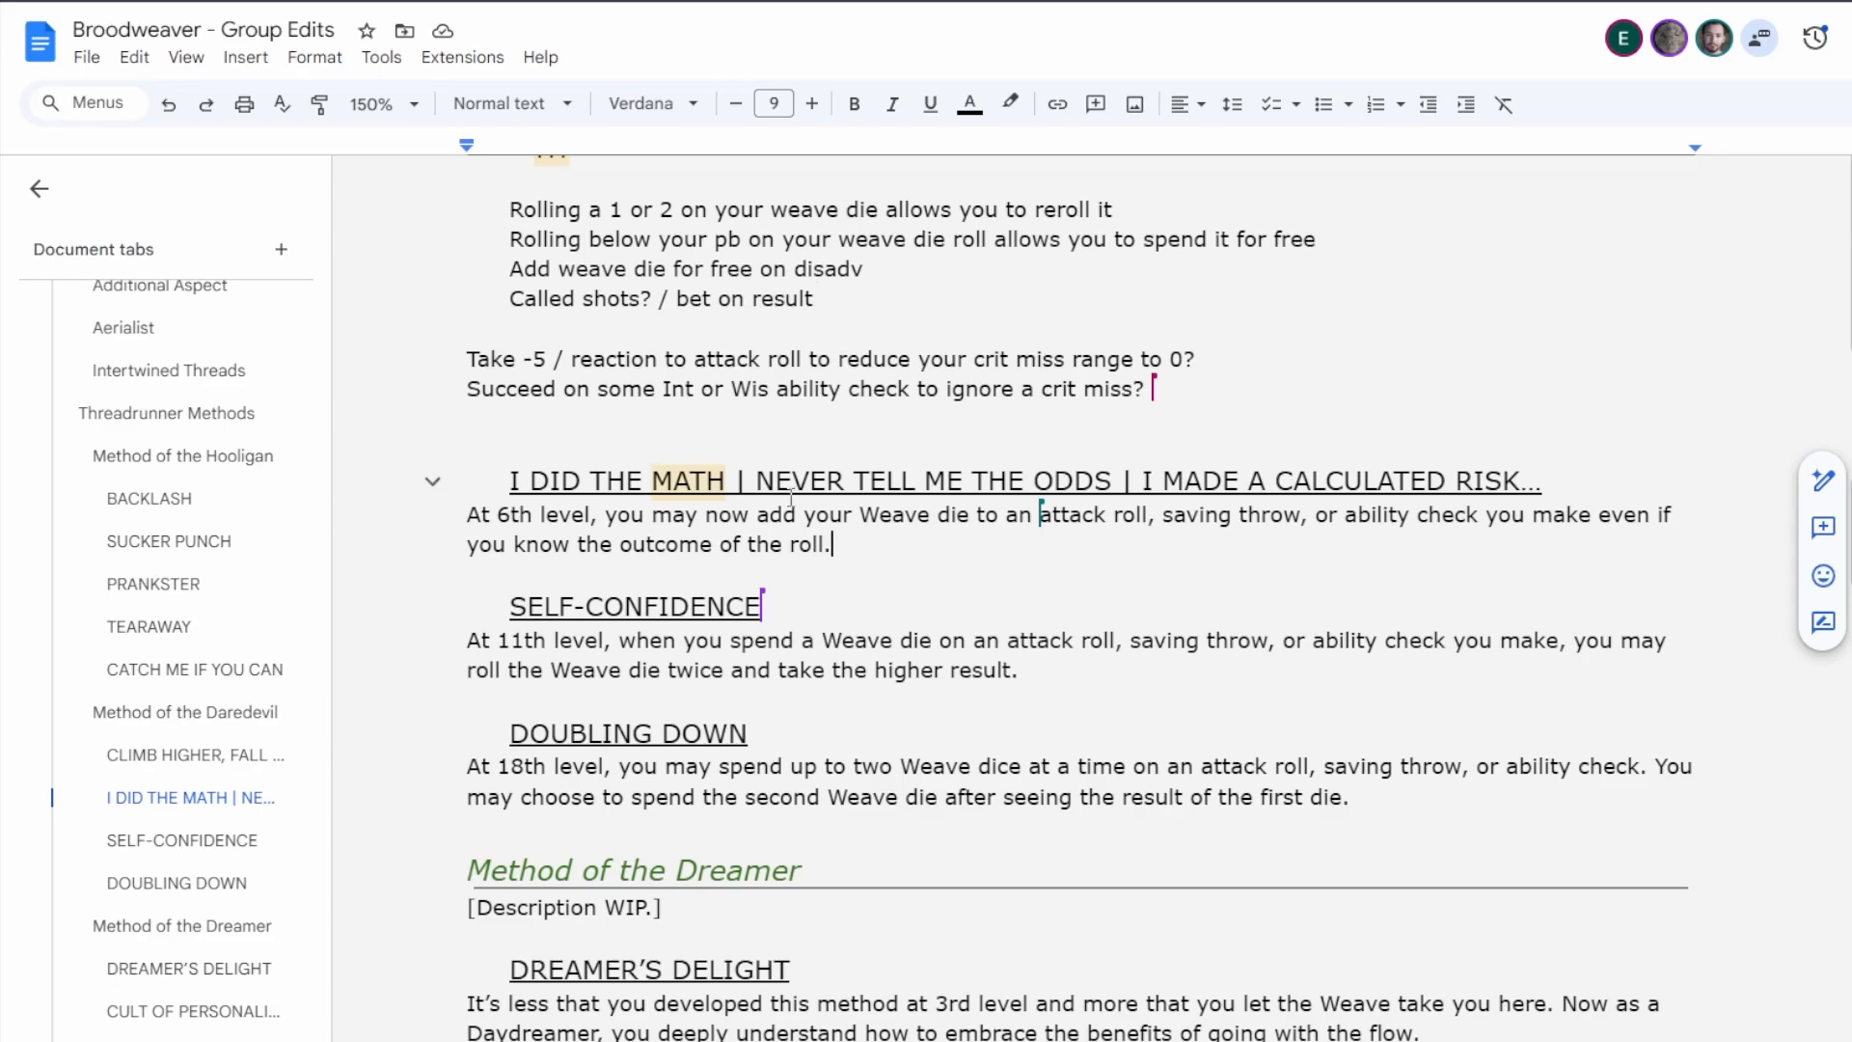
pyautogui.moveTo(757, 480); pyautogui.dragTo(429, 482)
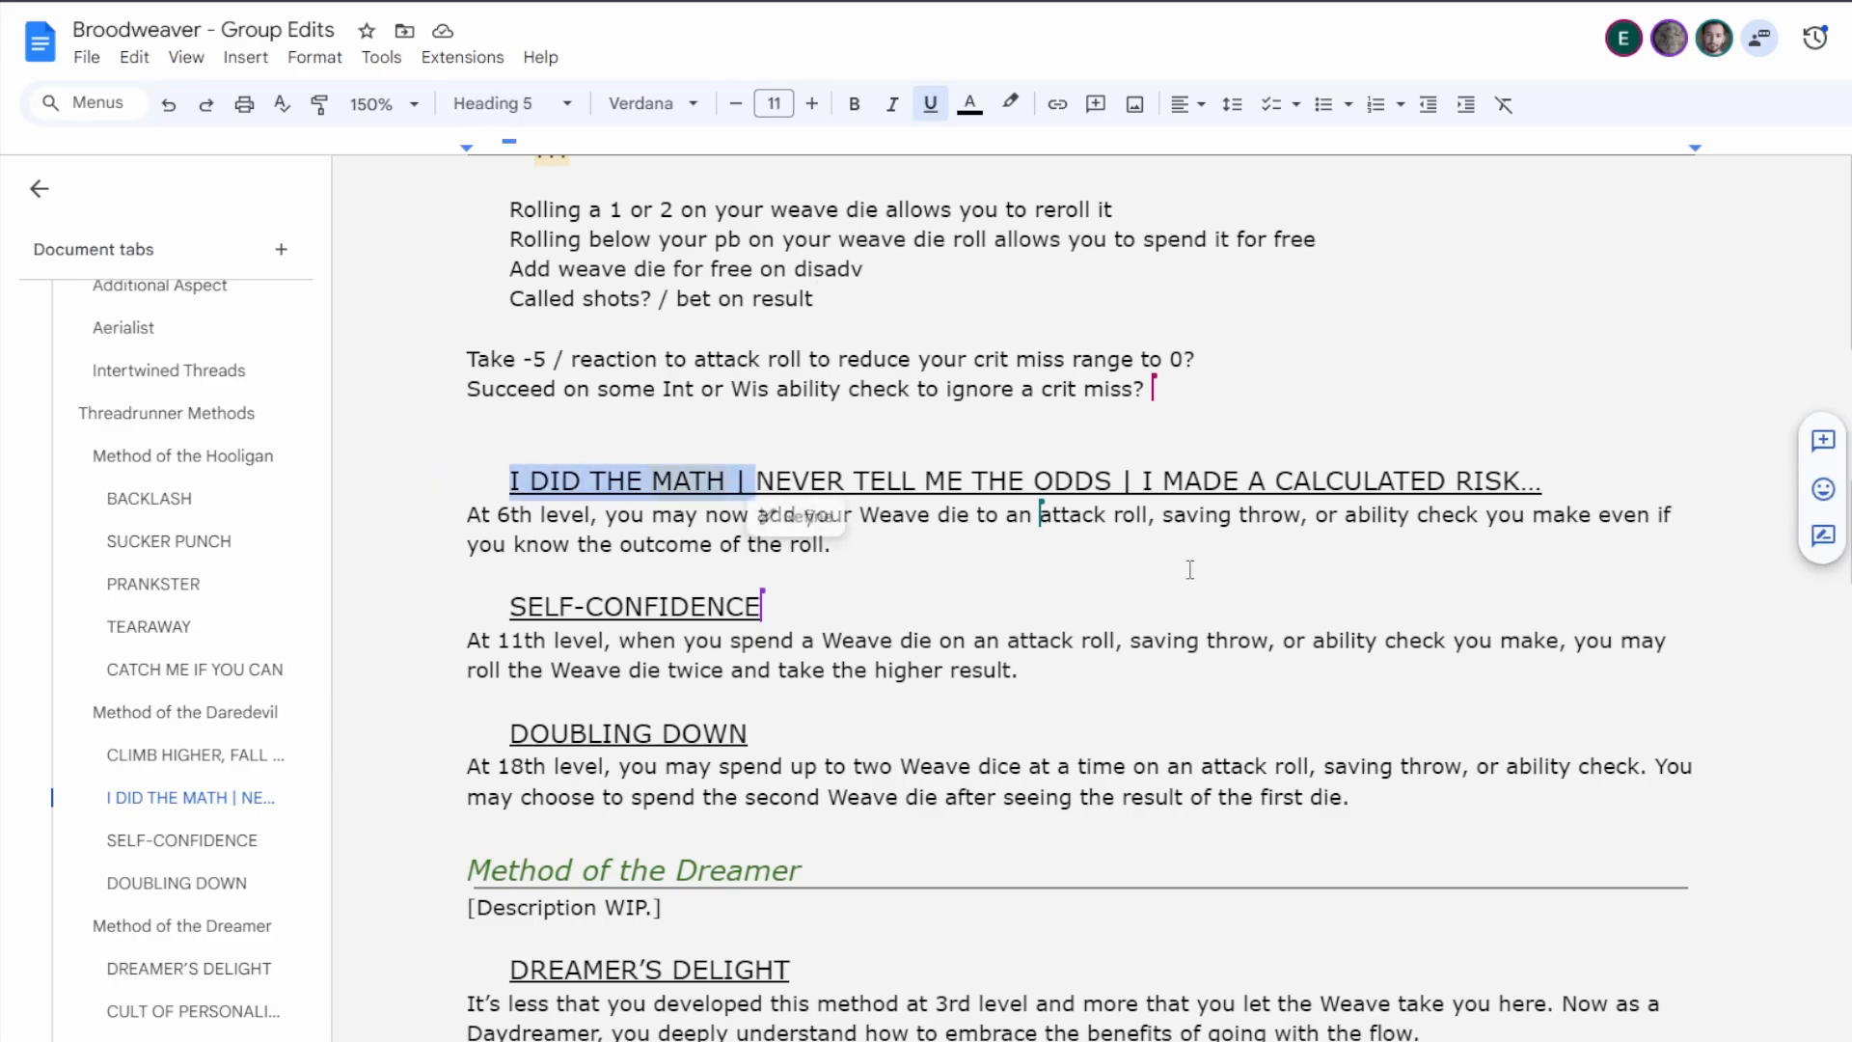
pyautogui.click(763, 735)
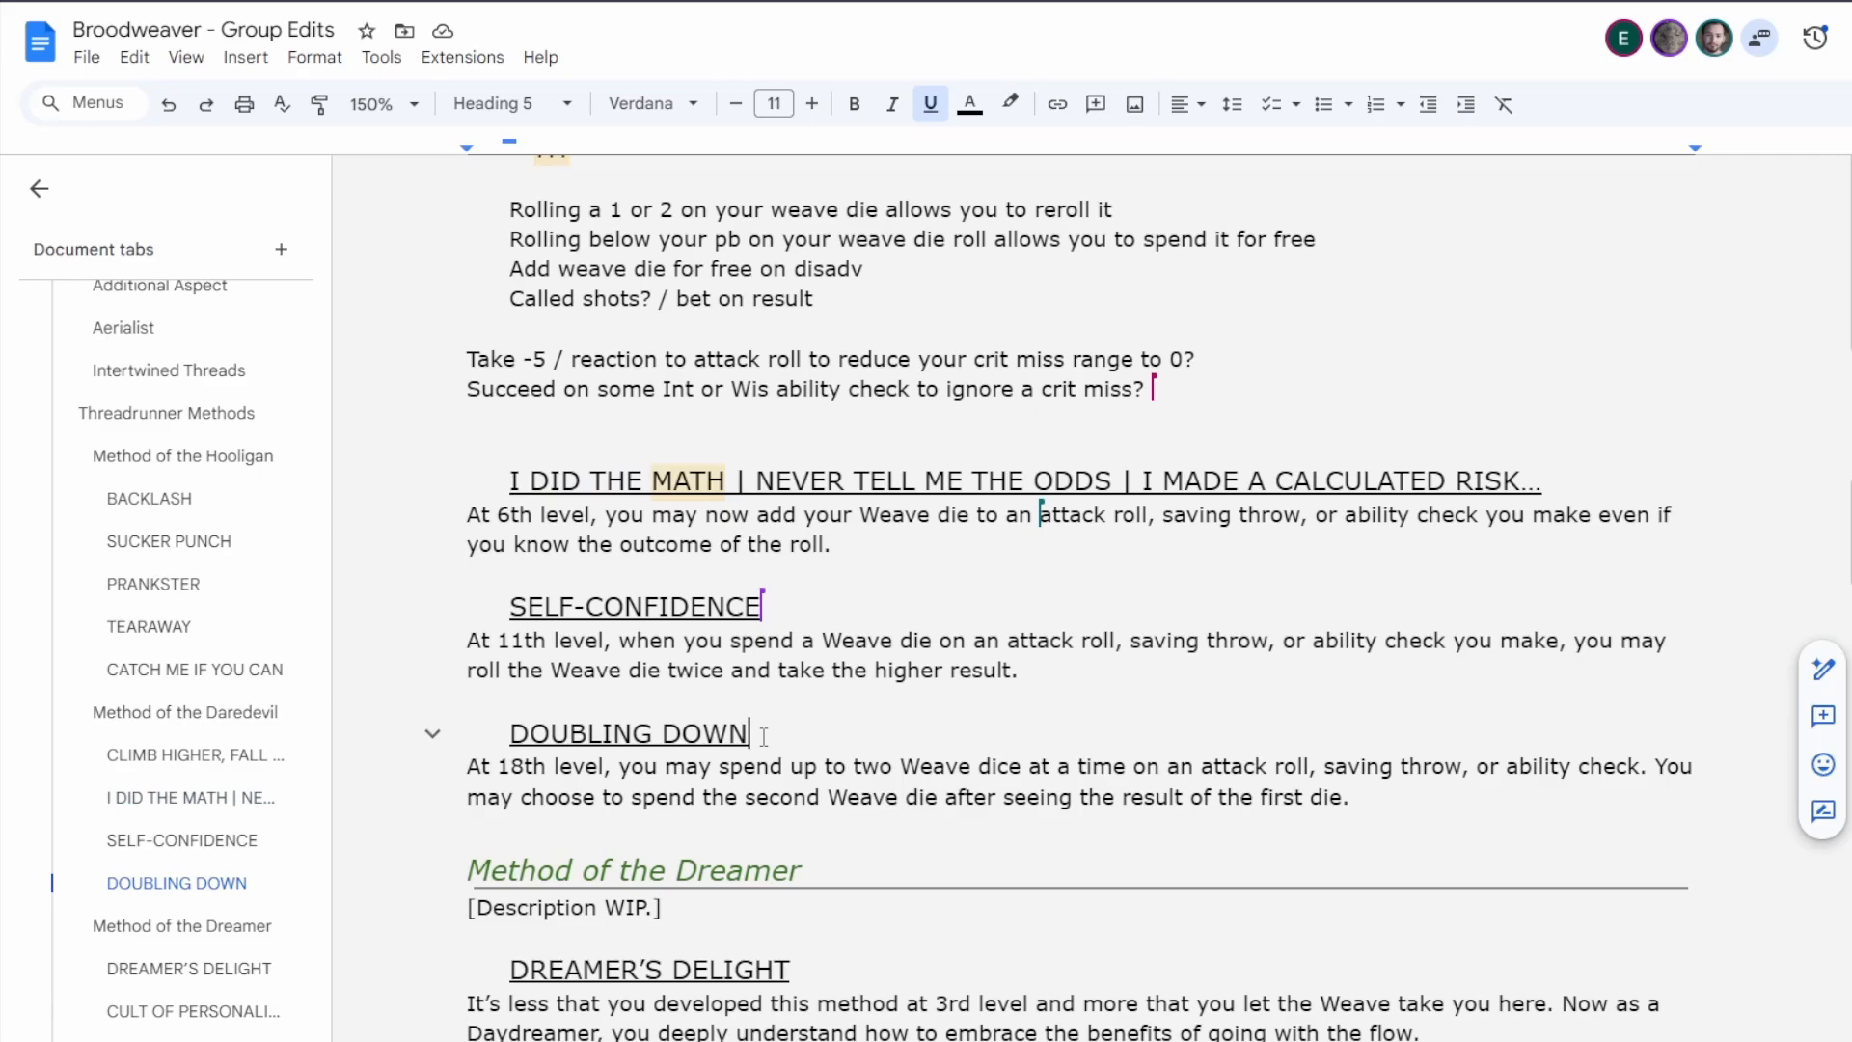
pyautogui.click(878, 536)
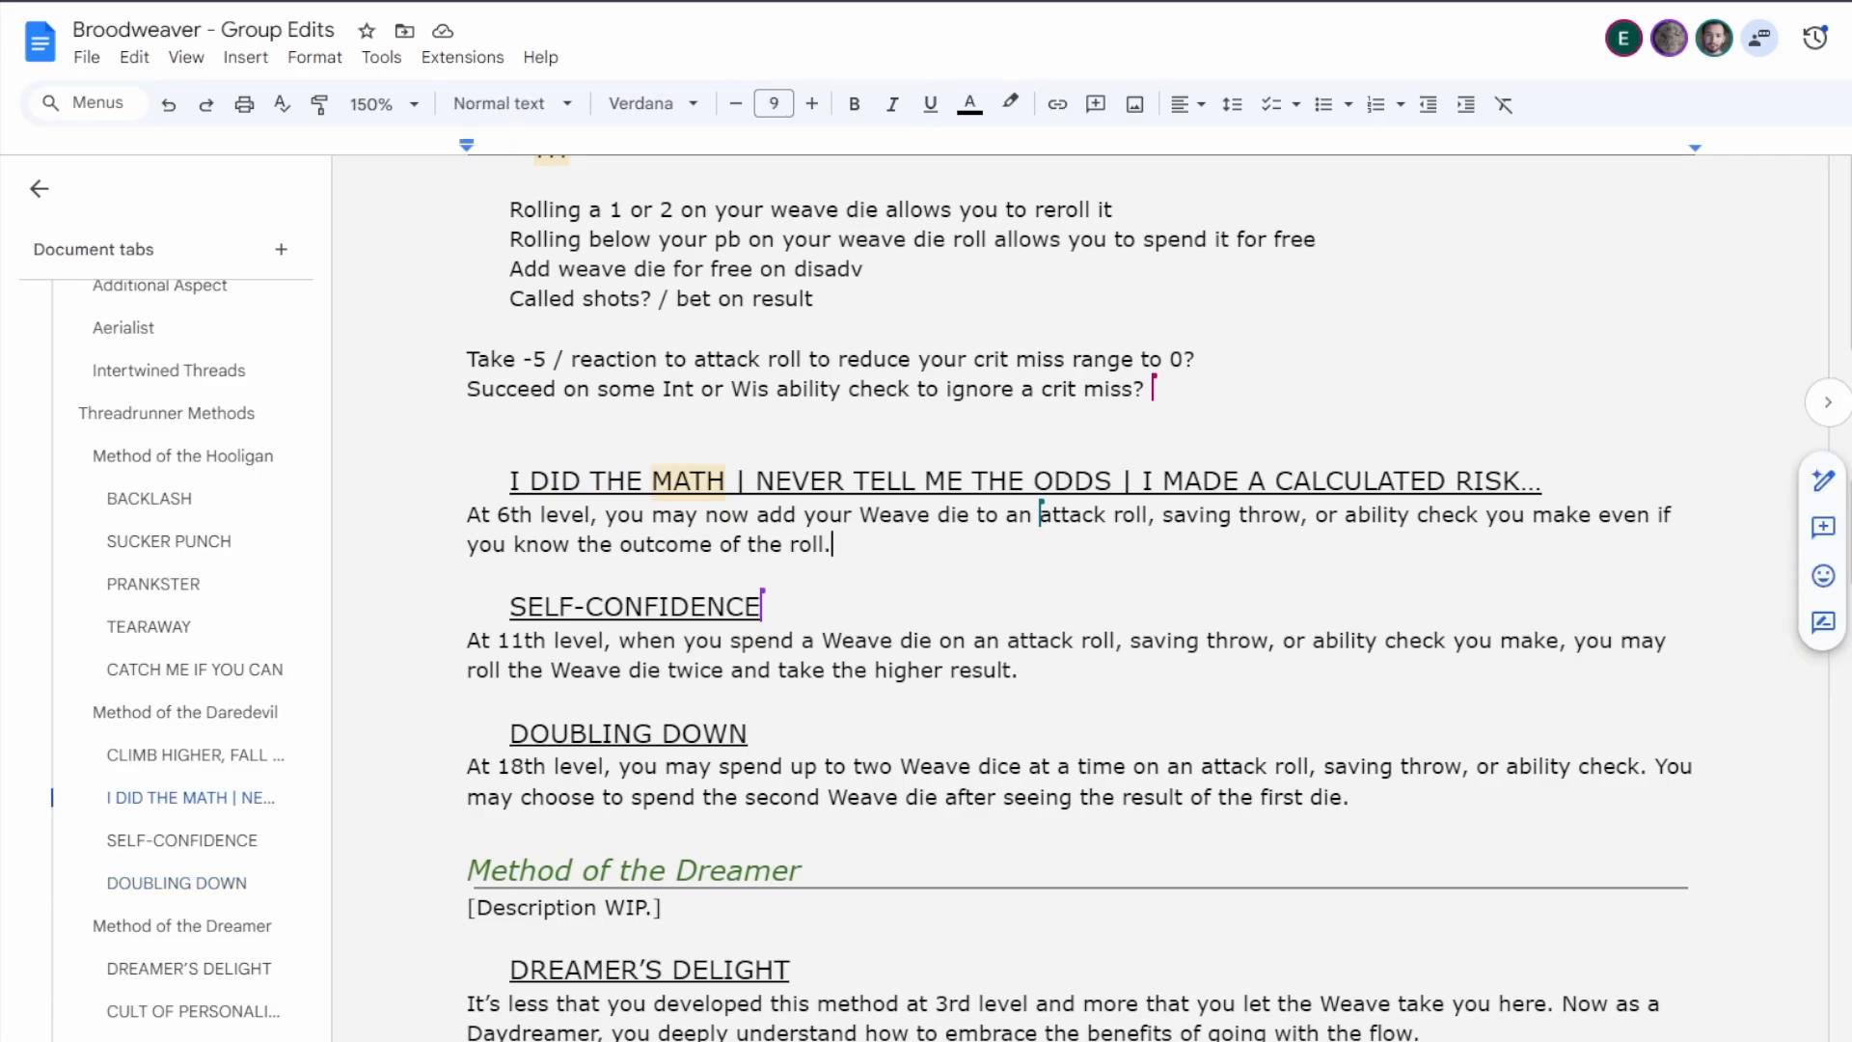
pyautogui.scroll(3, 1117, 527)
pyautogui.scroll(-1, 1118, 528)
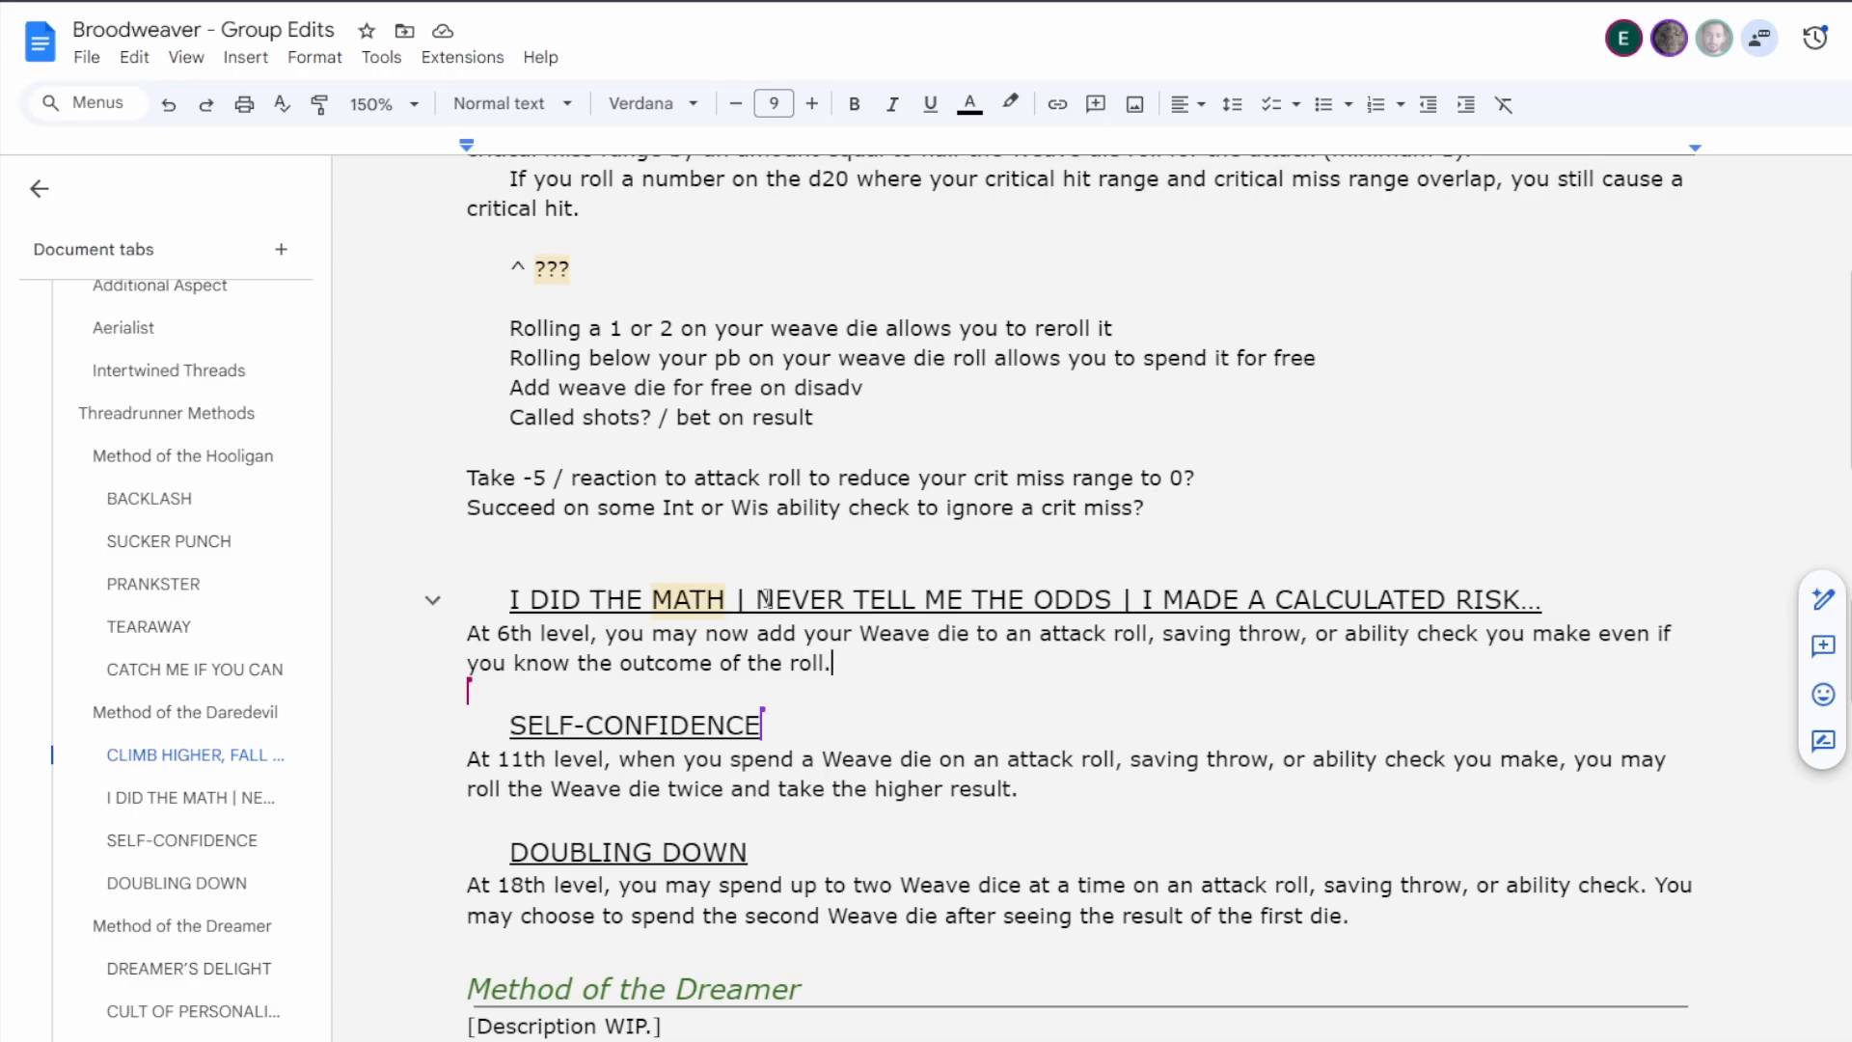
# Remove the alternative names from the Daredevil's 6th-level feature heading, keeping only "NEVER TELL ME THE ODDS".
pyautogui.moveTo(761, 599); pyautogui.dragTo(505, 600)
pyautogui.press('BackSpace')
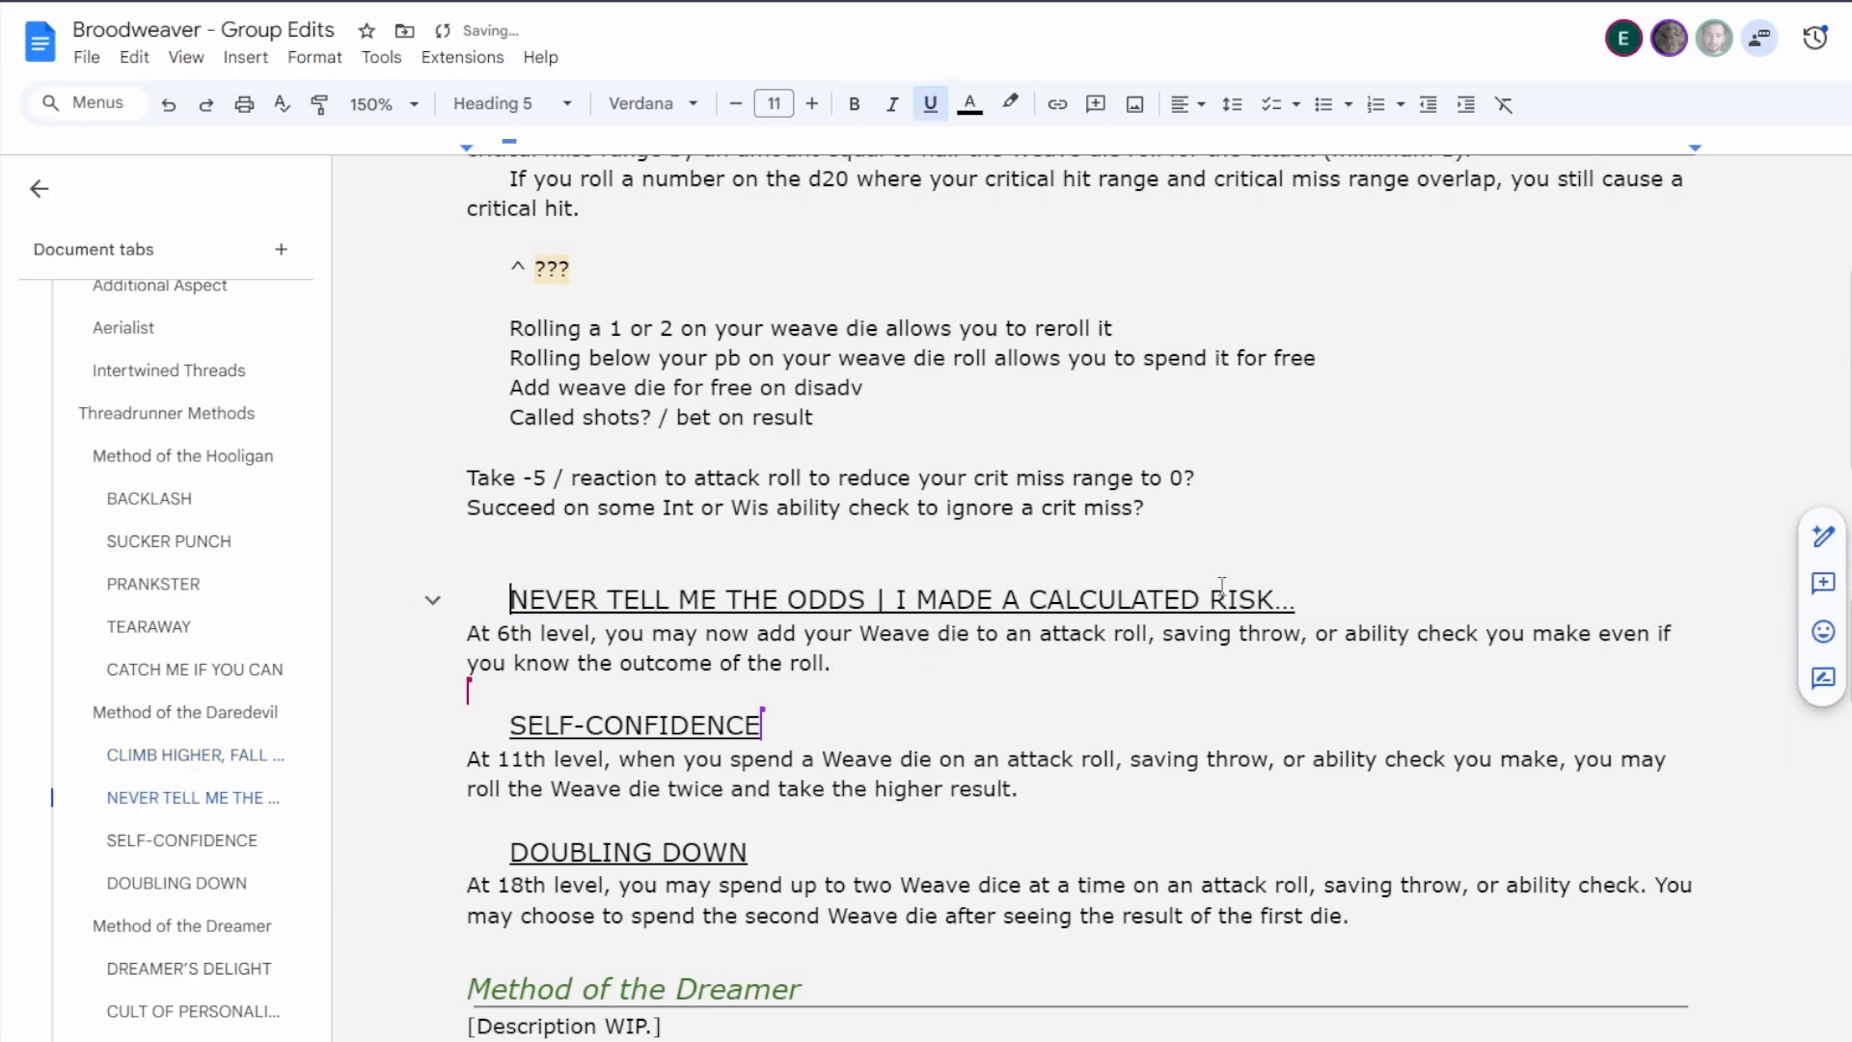
pyautogui.click(1315, 602)
pyautogui.moveTo(1294, 600); pyautogui.dragTo(866, 600)
pyautogui.press('BackSpace')
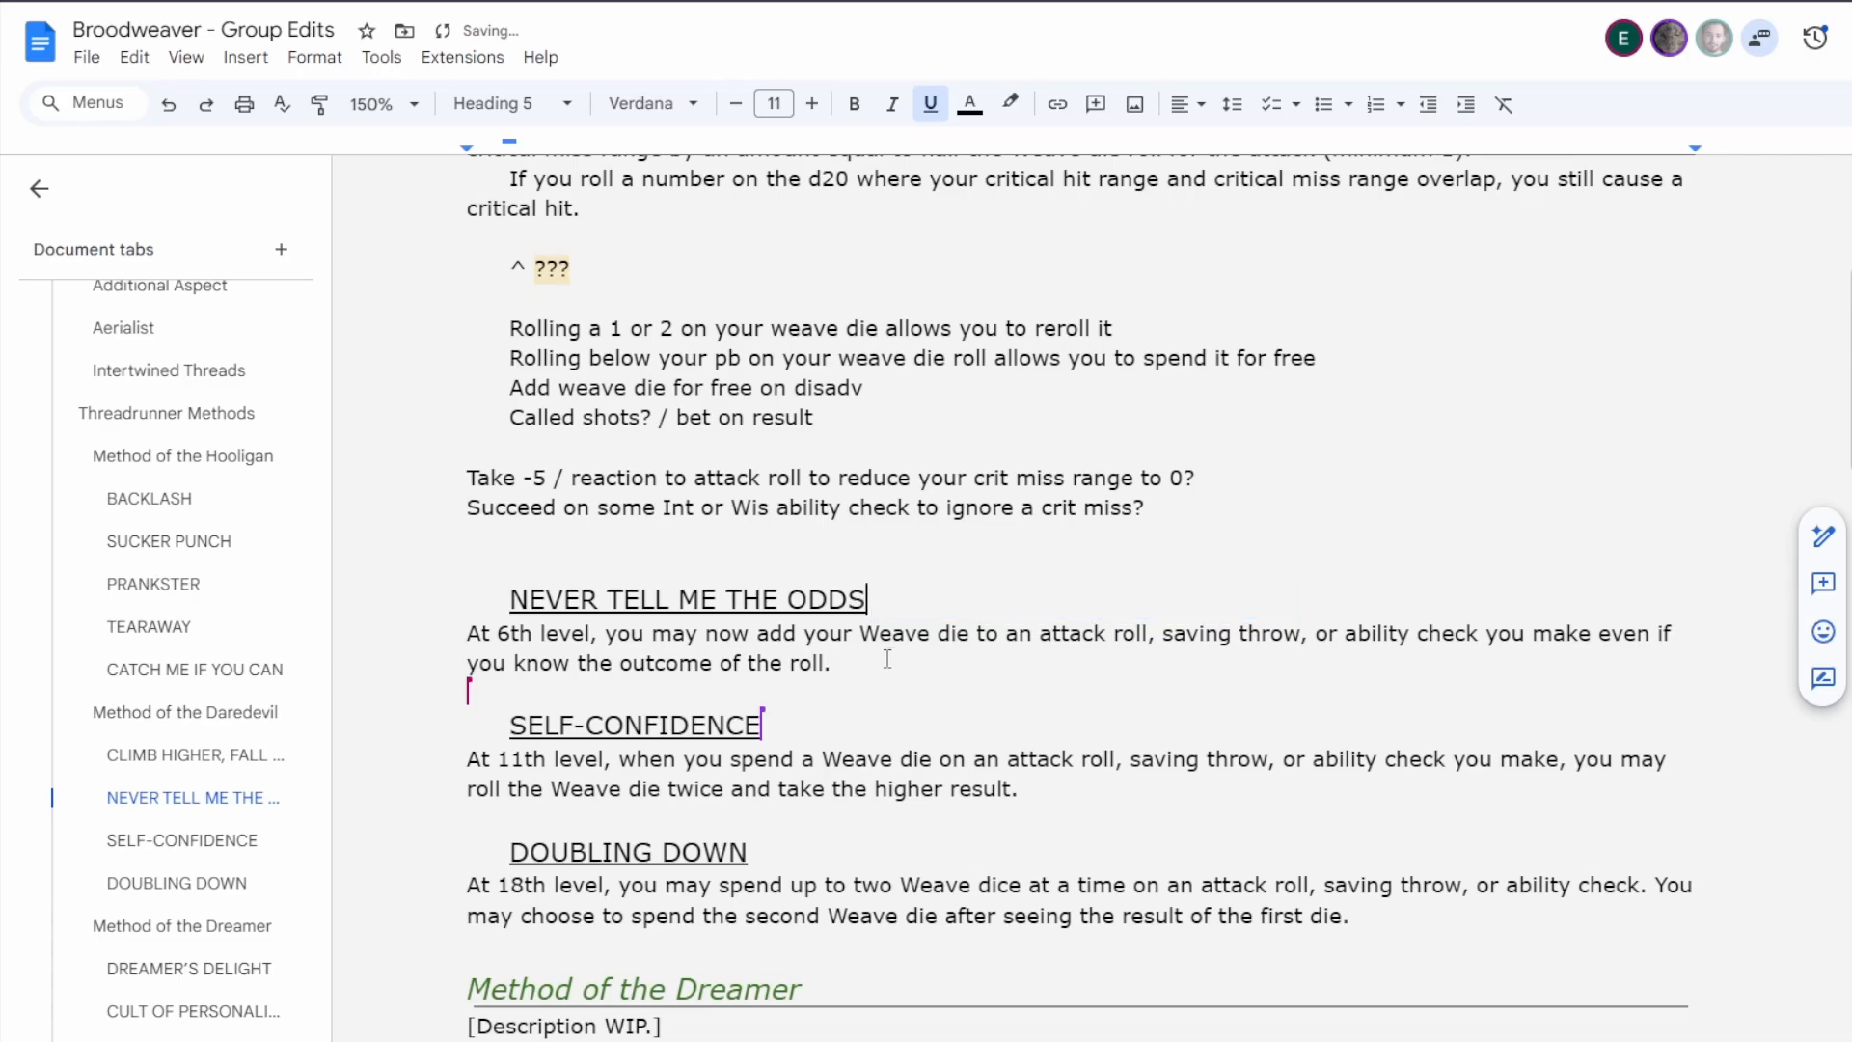
pyautogui.click(897, 676)
# Delete the brainstorming notes and surplus blank lines between Climb Higher, Fall Harder's text and the Never Tell Me the Odds heading.
pyautogui.scroll(4, 911, 680)
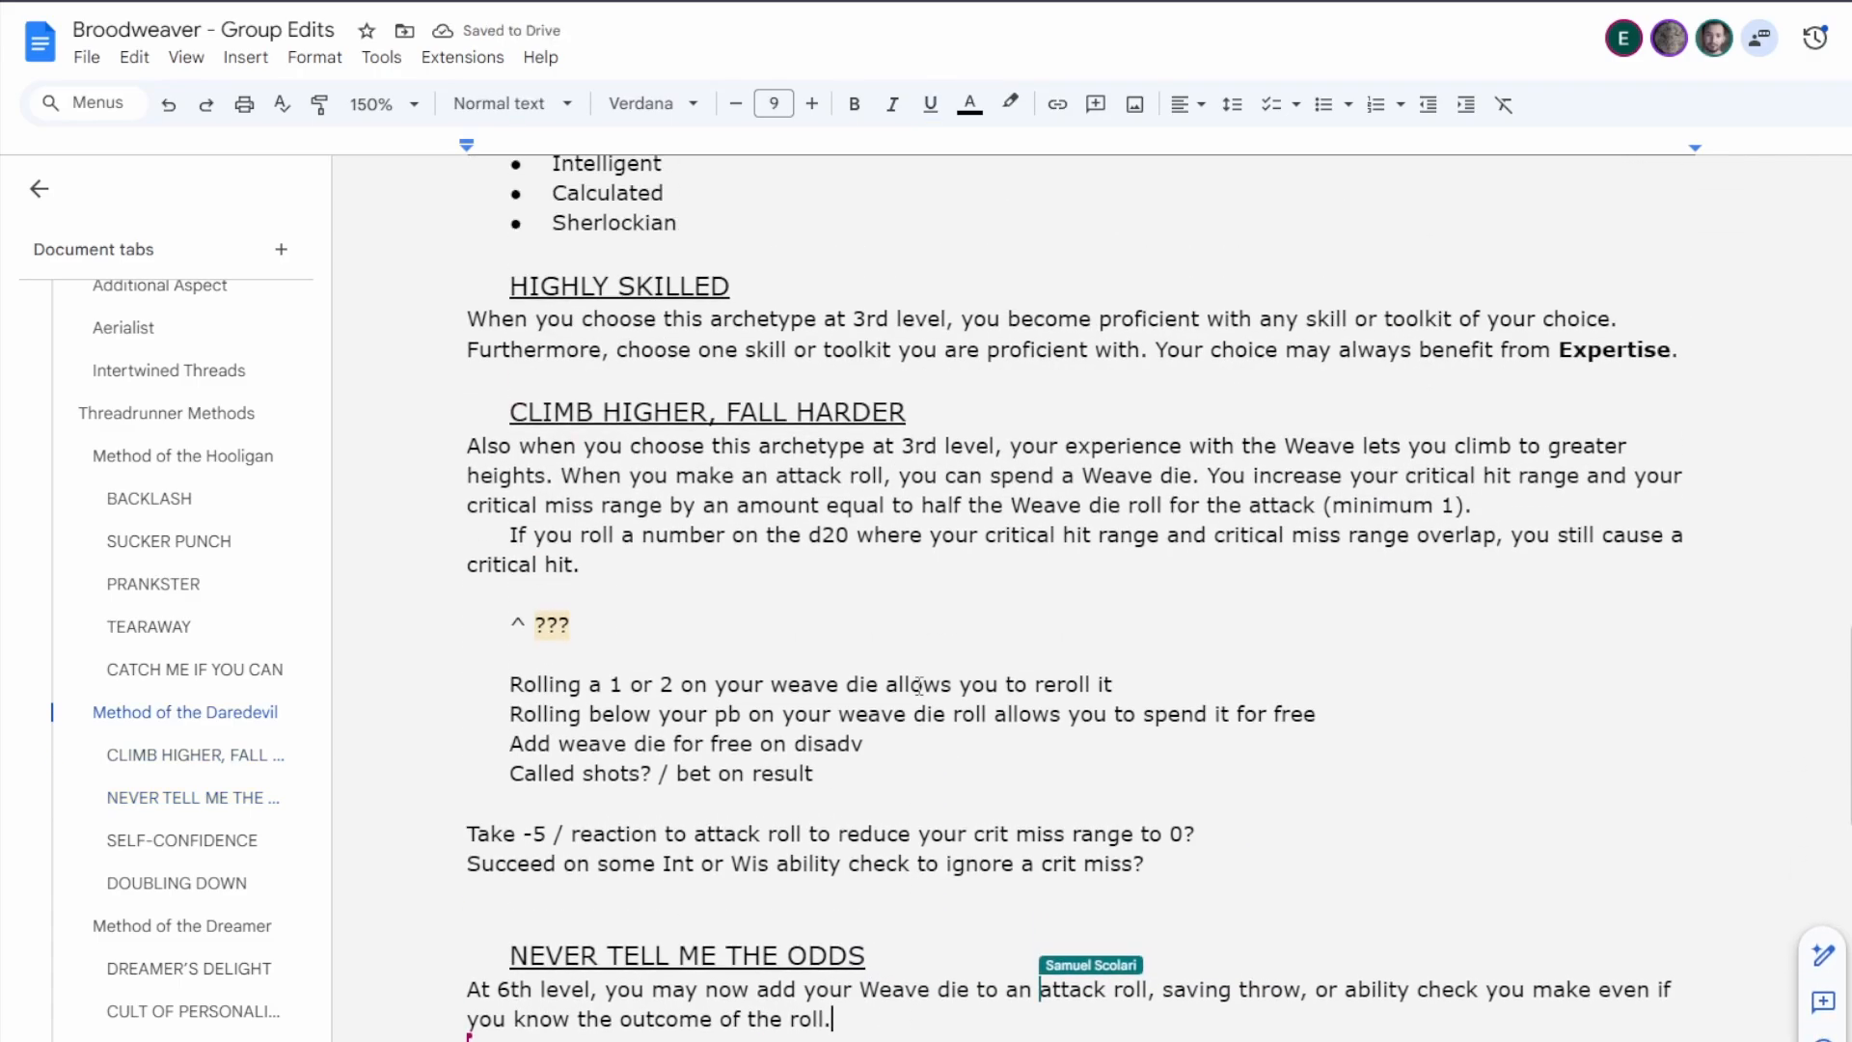
pyautogui.scroll(-1, 662, 569)
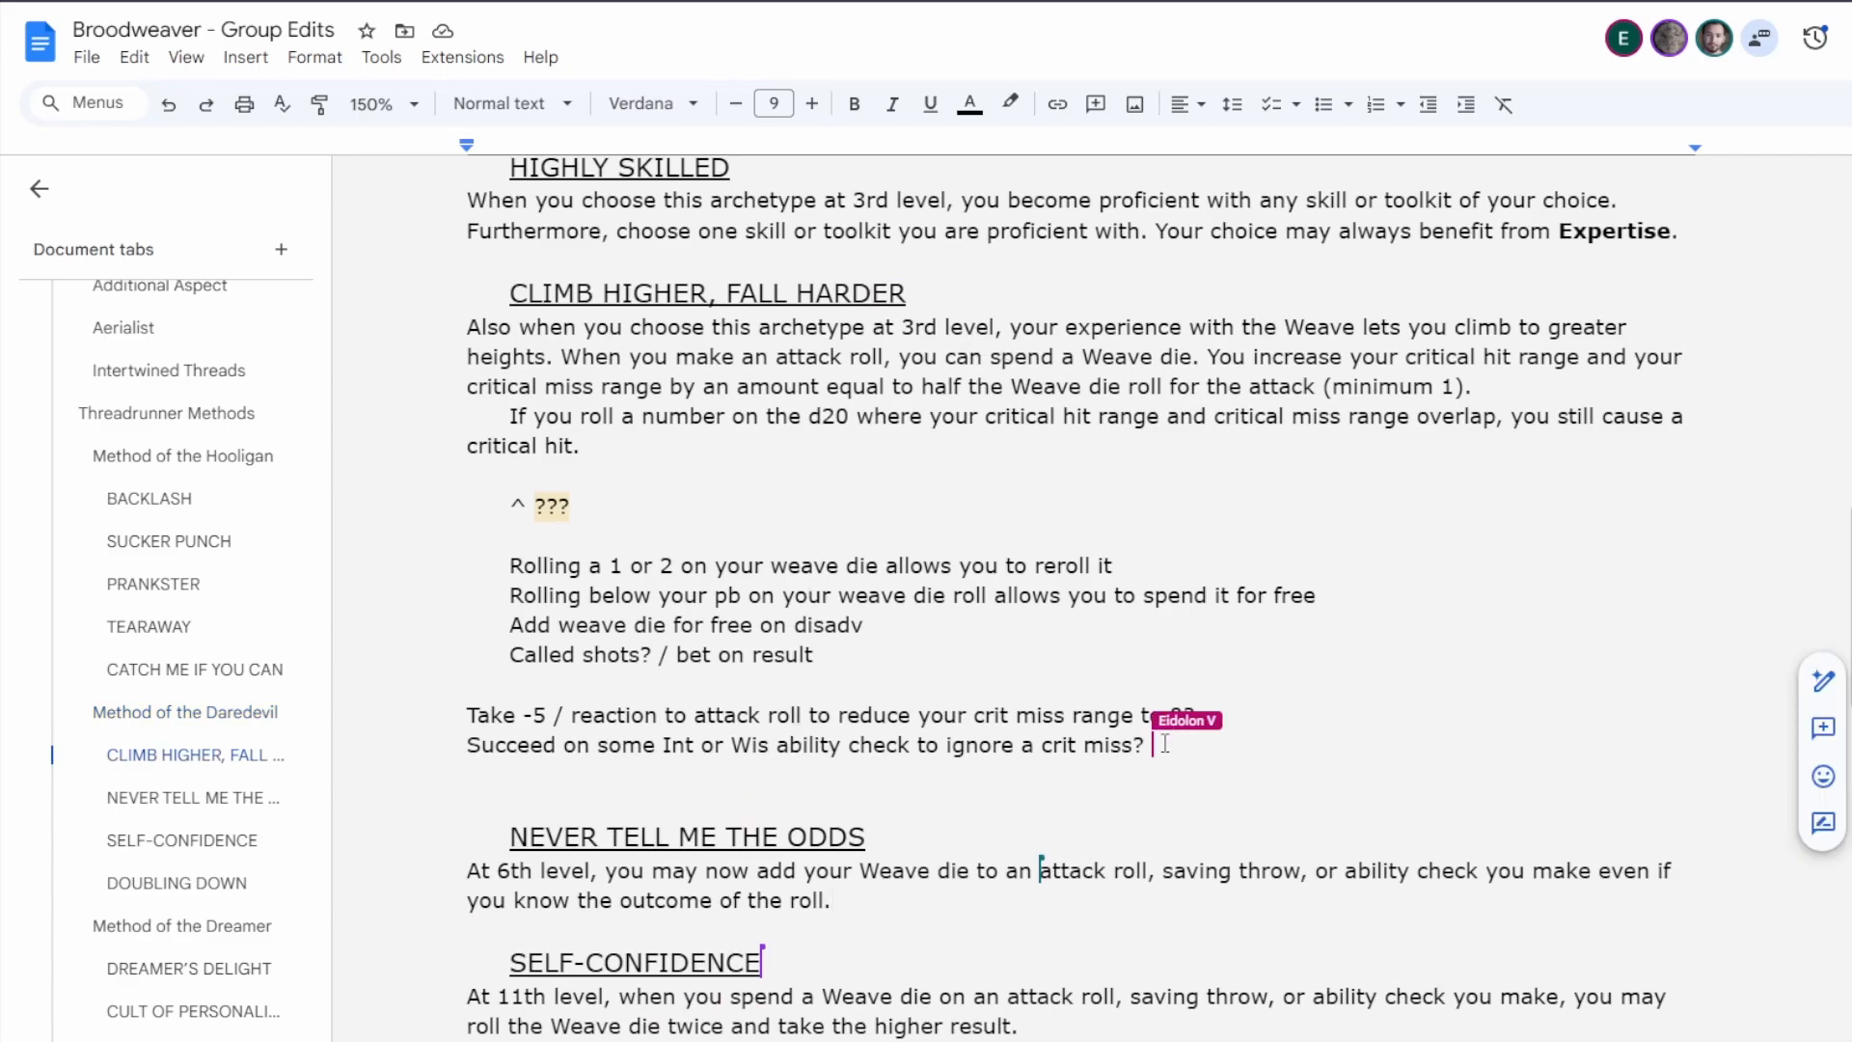
pyautogui.moveTo(1157, 744); pyautogui.dragTo(453, 497)
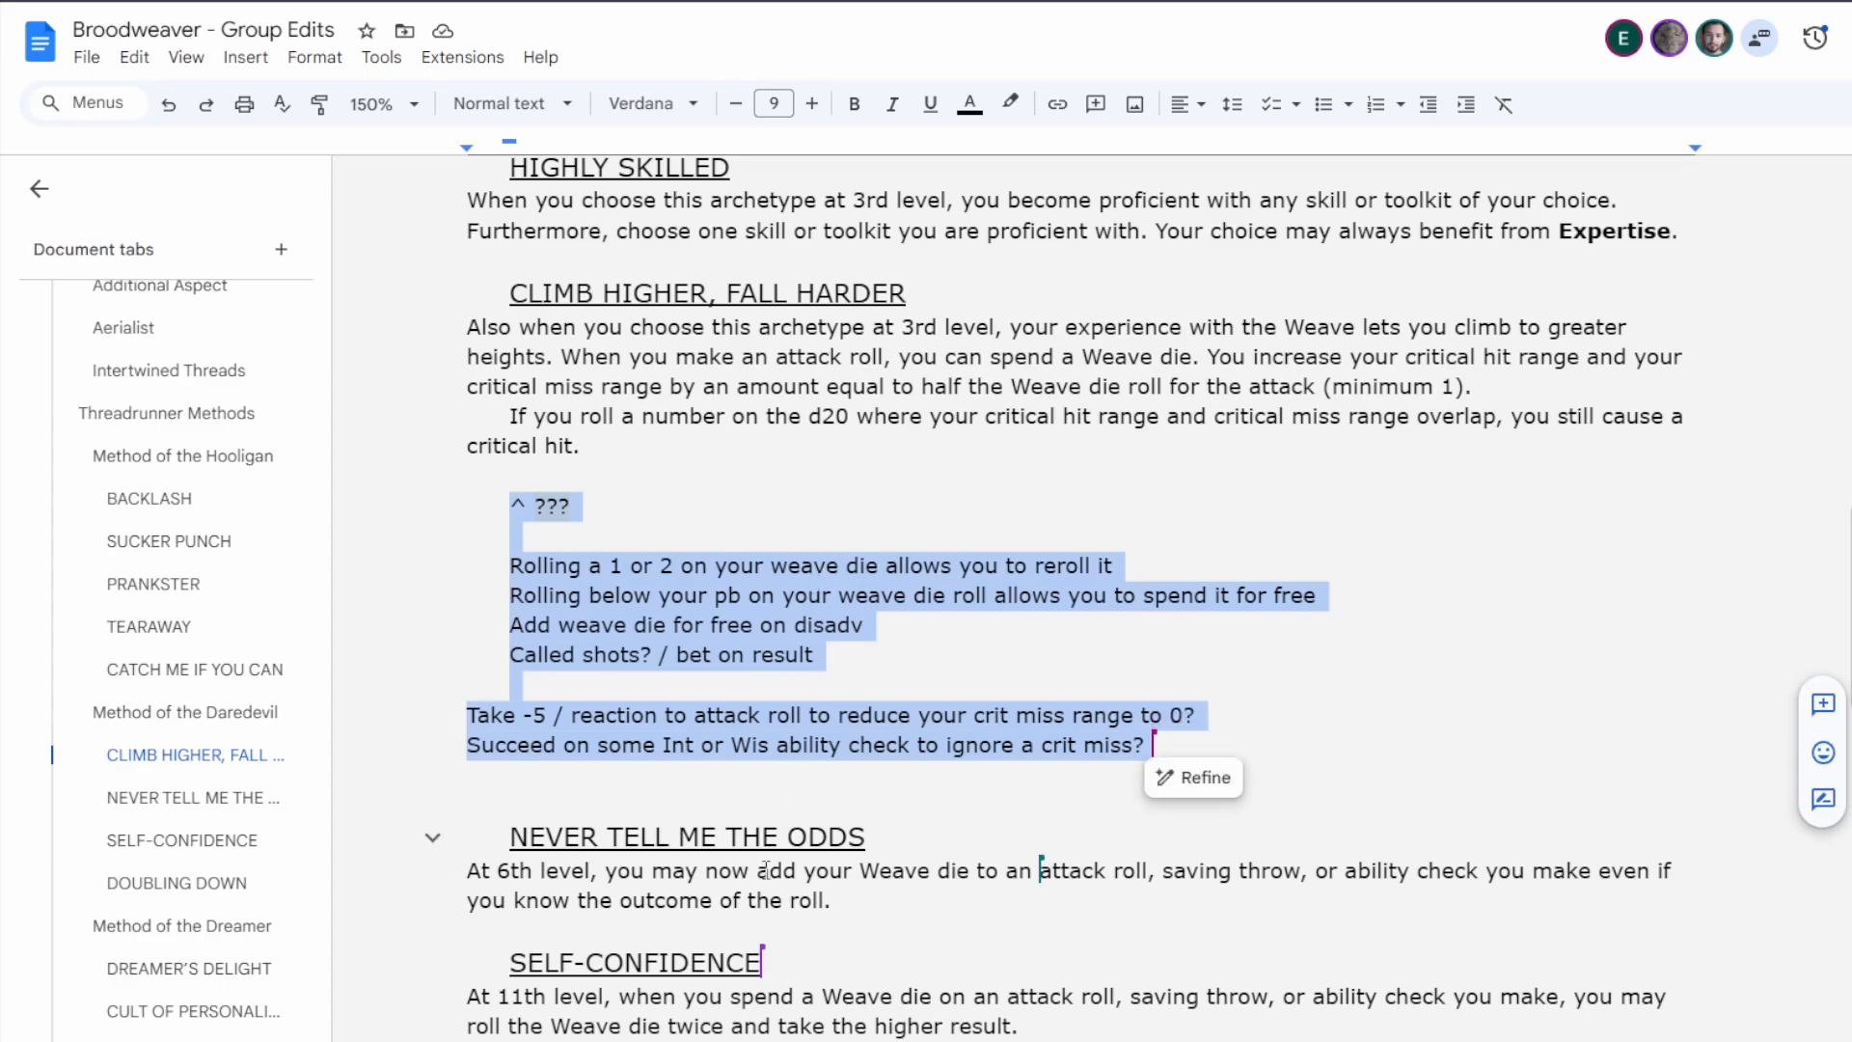
pyautogui.press('BackSpace')
pyautogui.press('BackSpace')
pyautogui.press('BackSpace')
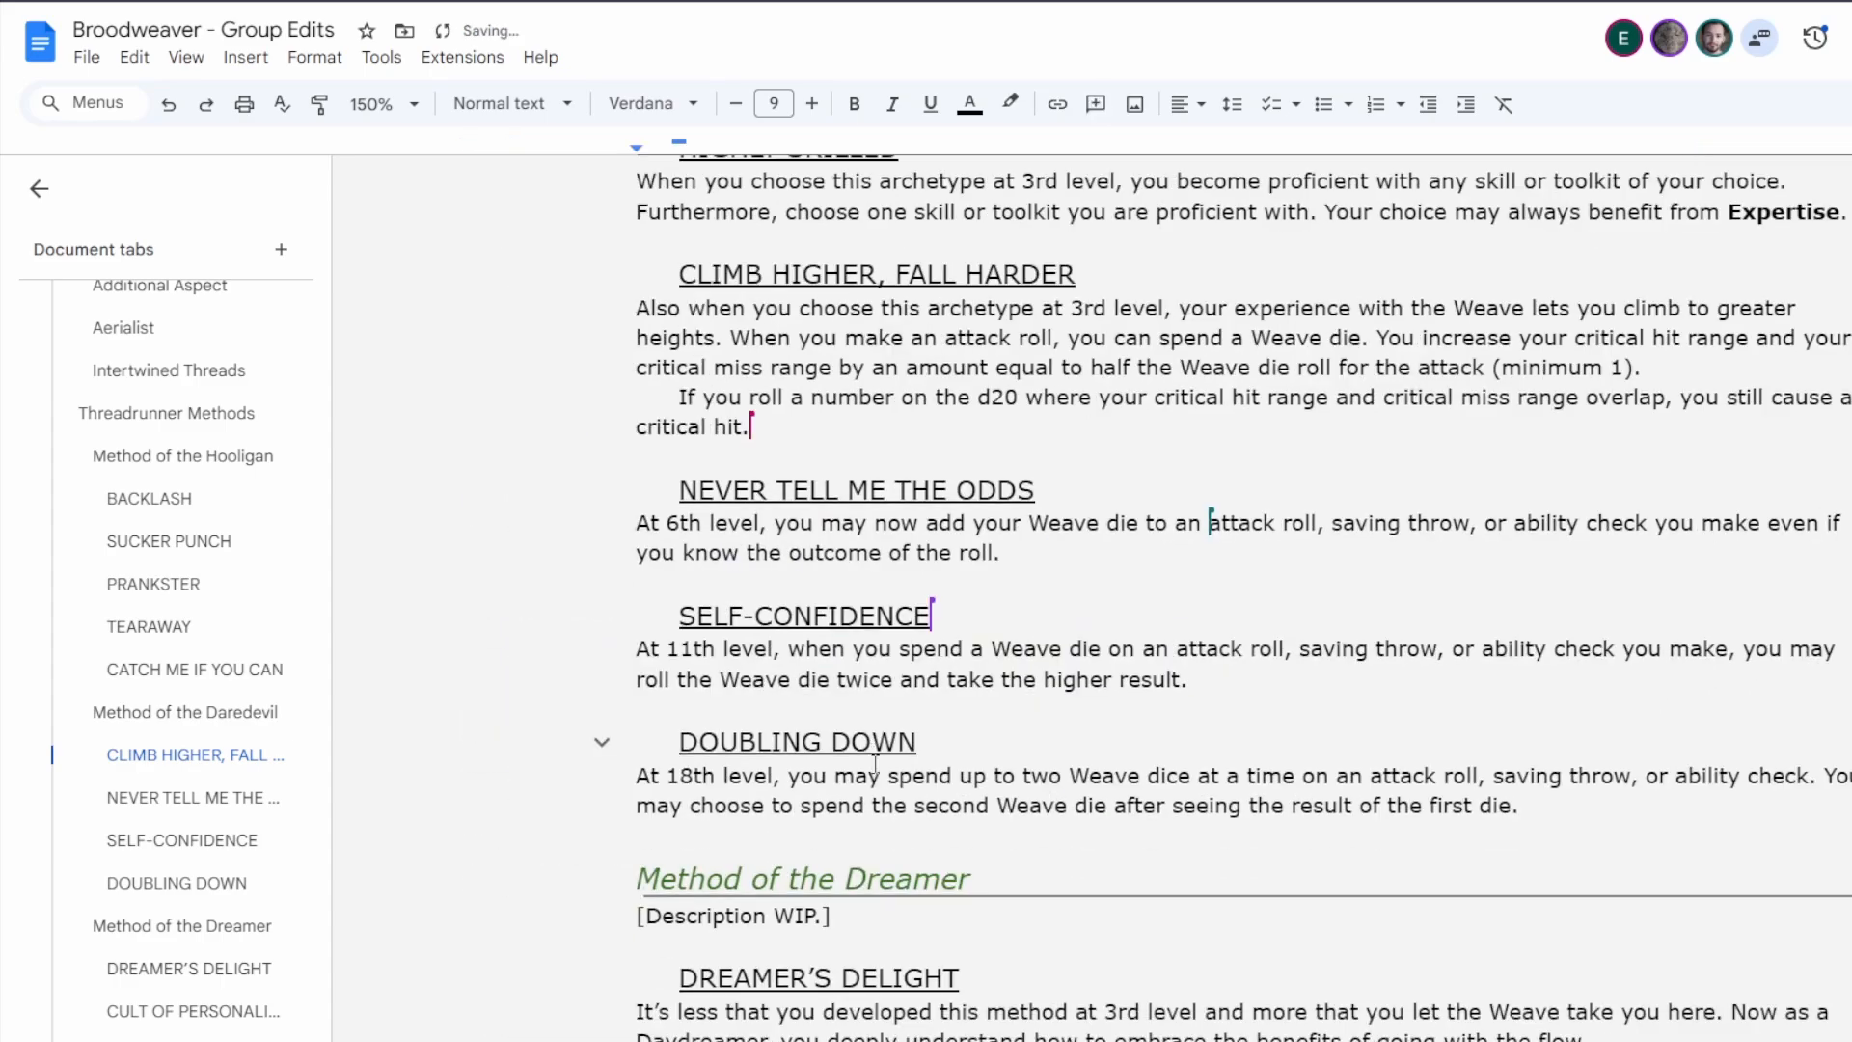
# Replace the Daredevil's description line and its list of keyword bullets with the placeholder "[Description WIP.]".
pyautogui.scroll(4, 1068, 672)
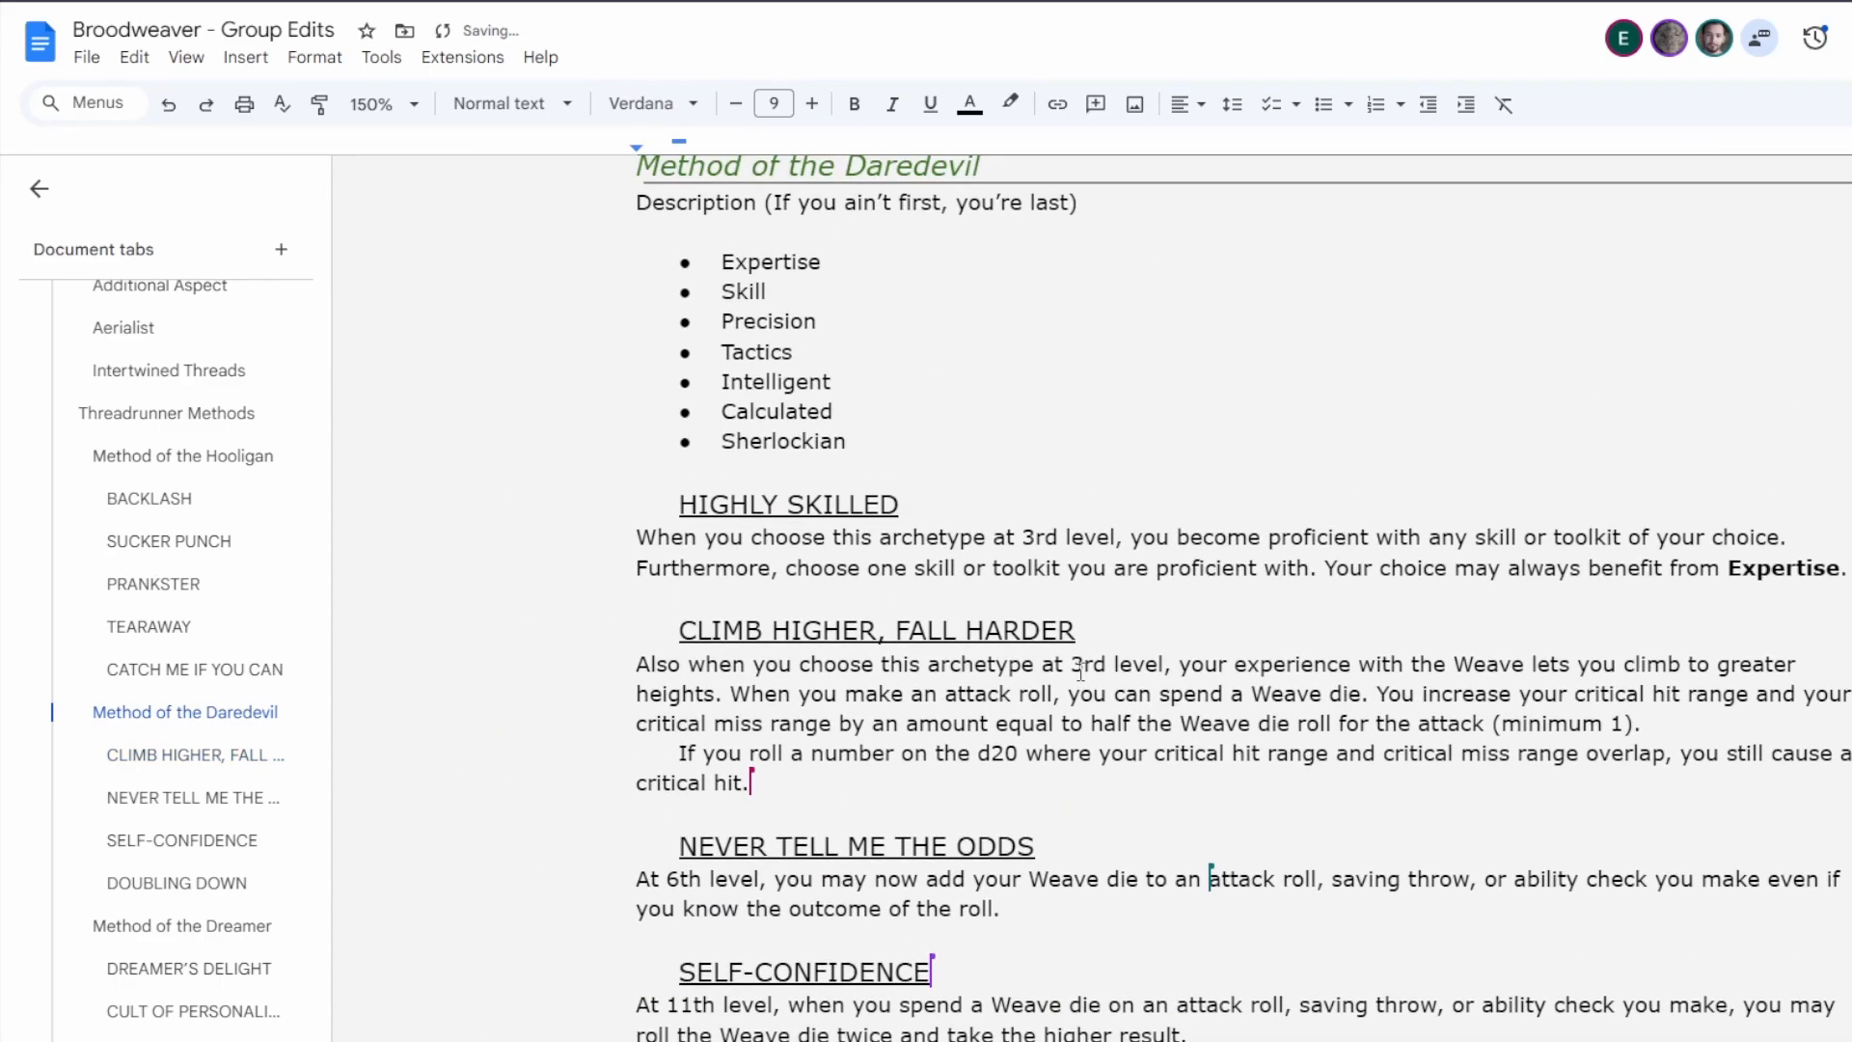
pyautogui.scroll(1, 1080, 672)
pyautogui.moveTo(848, 564); pyautogui.dragTo(759, 323)
pyautogui.press('BackSpace')
pyautogui.write('WIP.]')
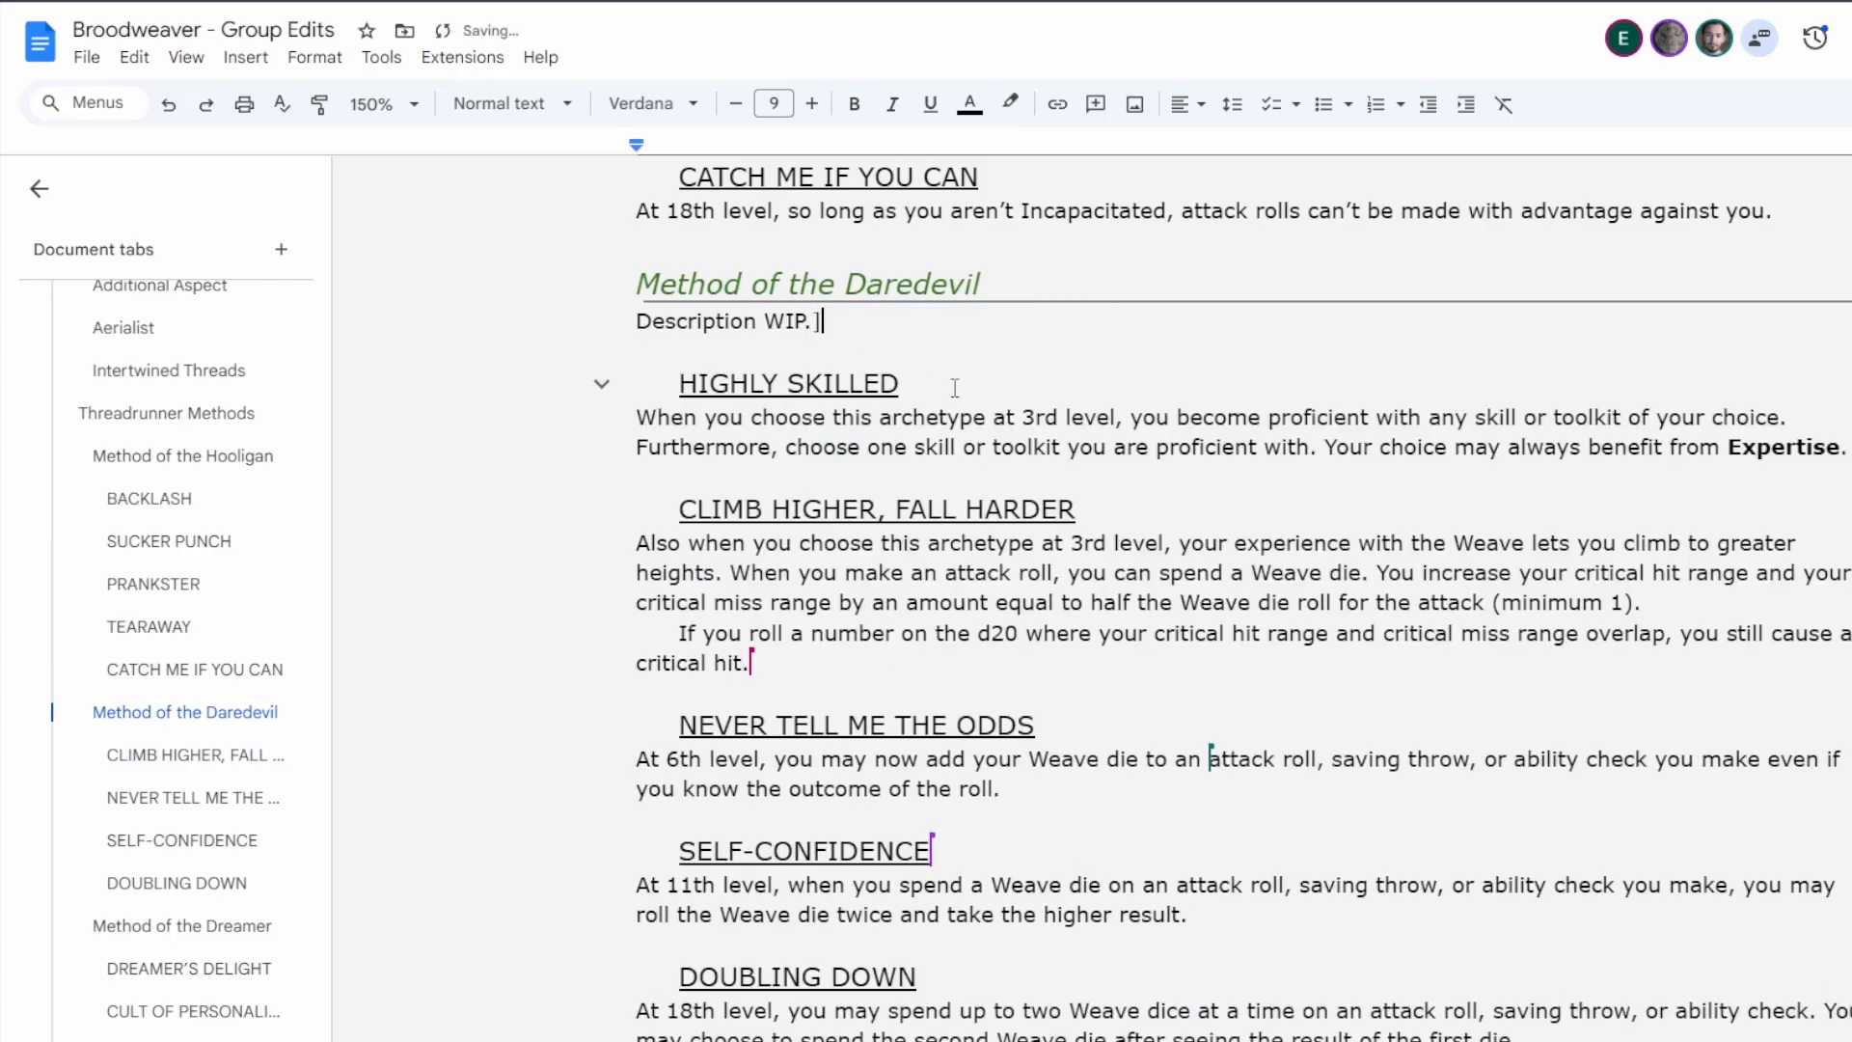
pyautogui.press('Home')
pyautogui.write('[')
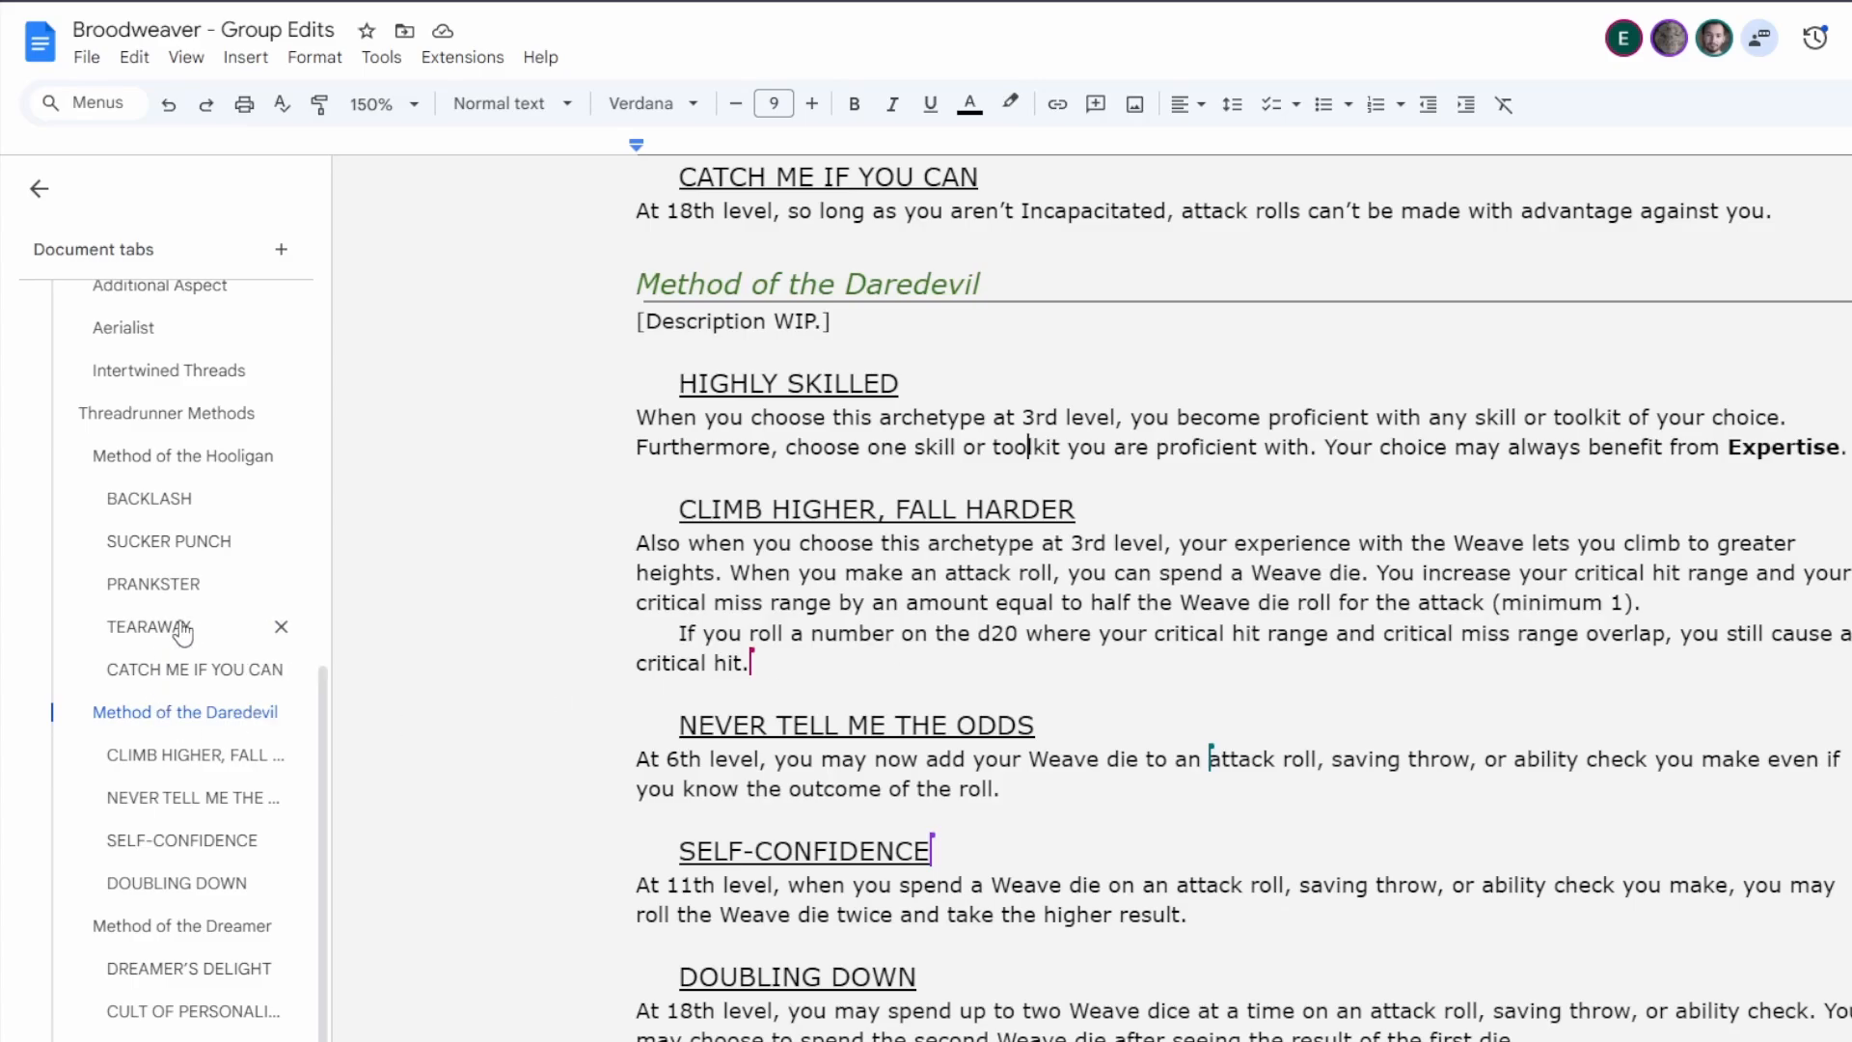
# Collapse the Threadrunner tab's heading outline in the document tabs list.
pyautogui.scroll(5, 201, 639)
pyautogui.scroll(2, 200, 640)
pyautogui.click(54, 495)
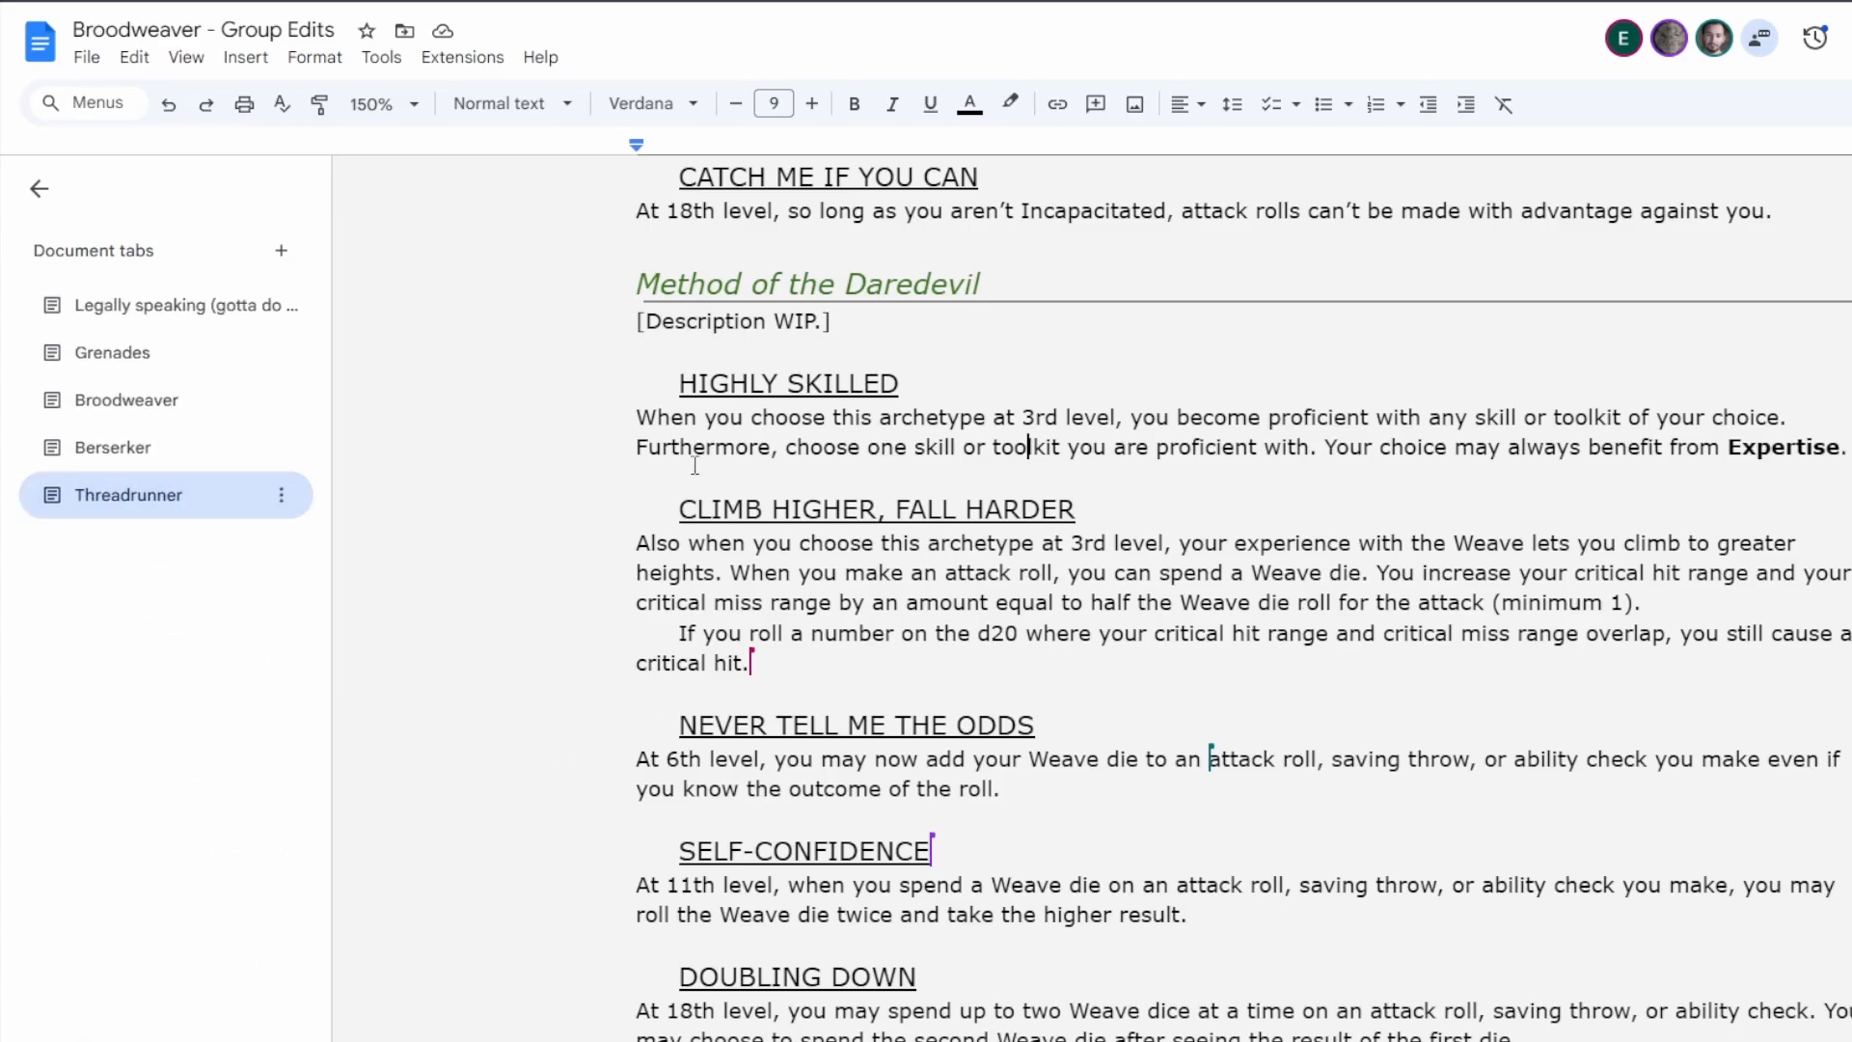
# Check the document's comments and look over the Threadrunner's class features and method sections.
pyautogui.hotkey('ctrl', 'alt', 'shift', 'a')
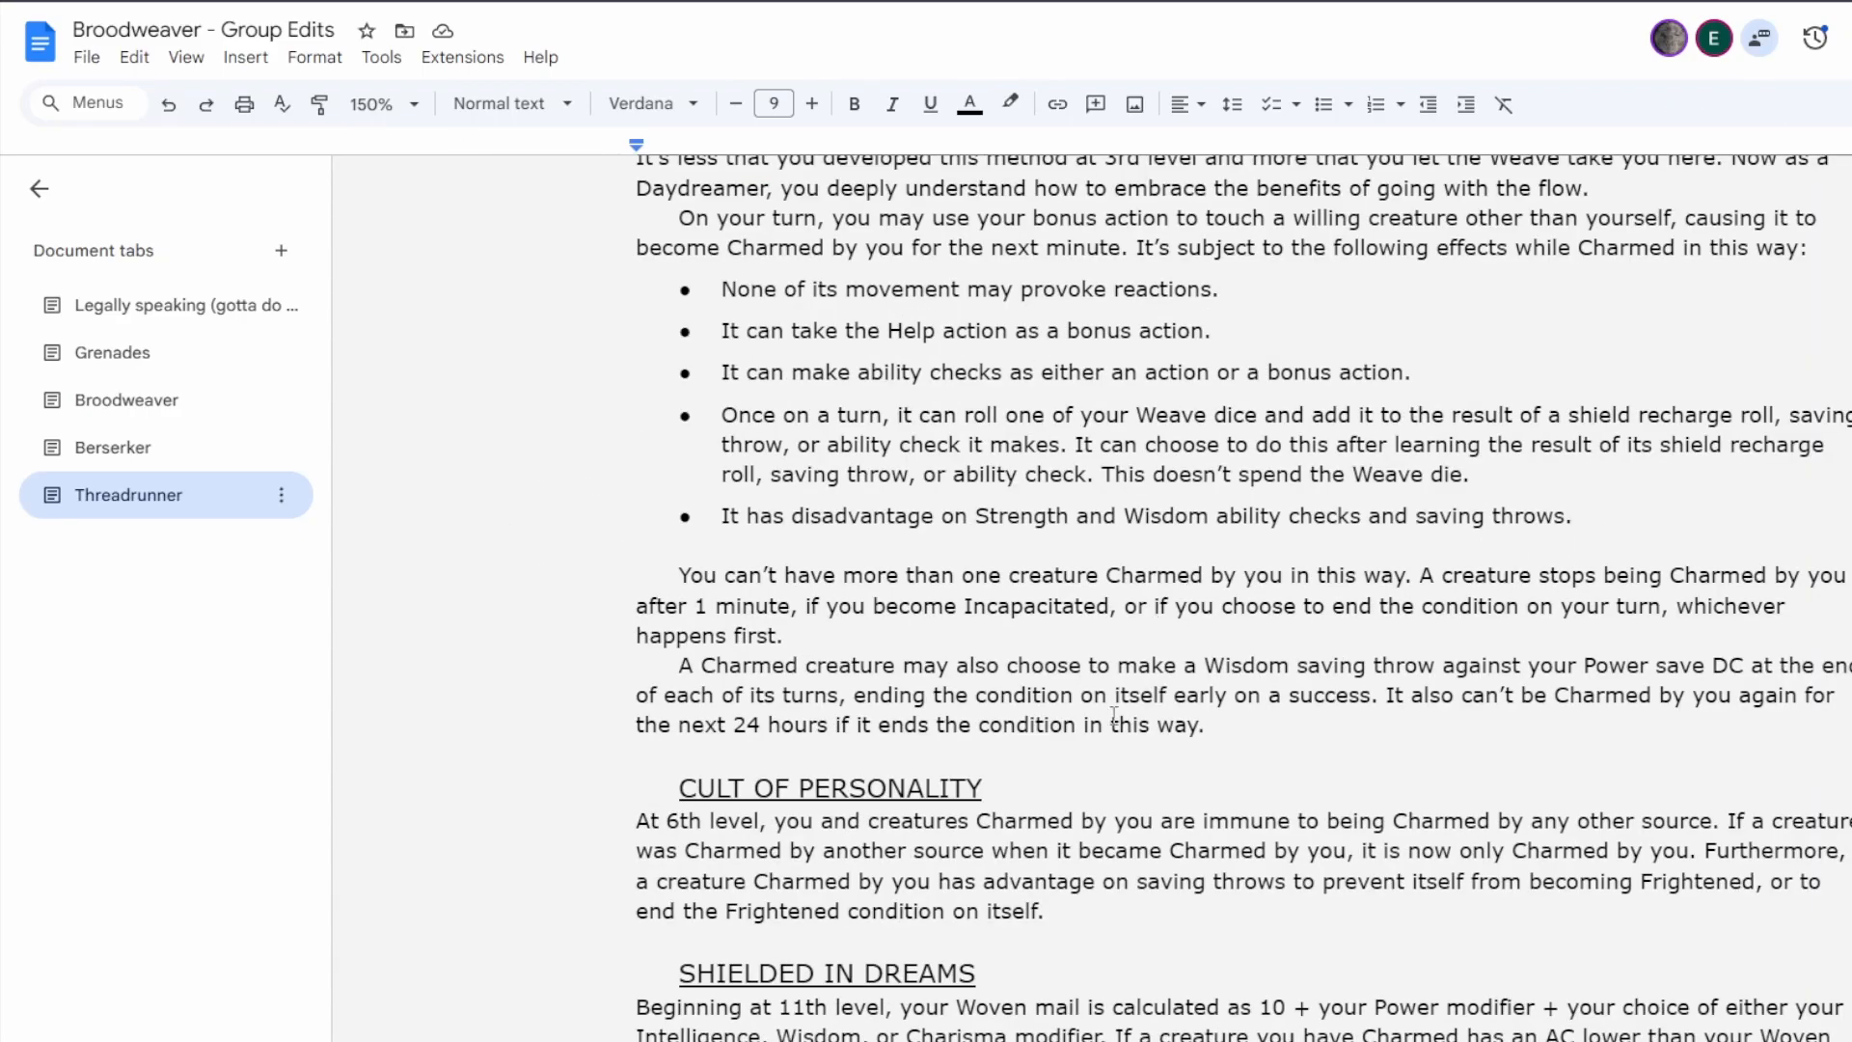
pyautogui.scroll(5, 1125, 715)
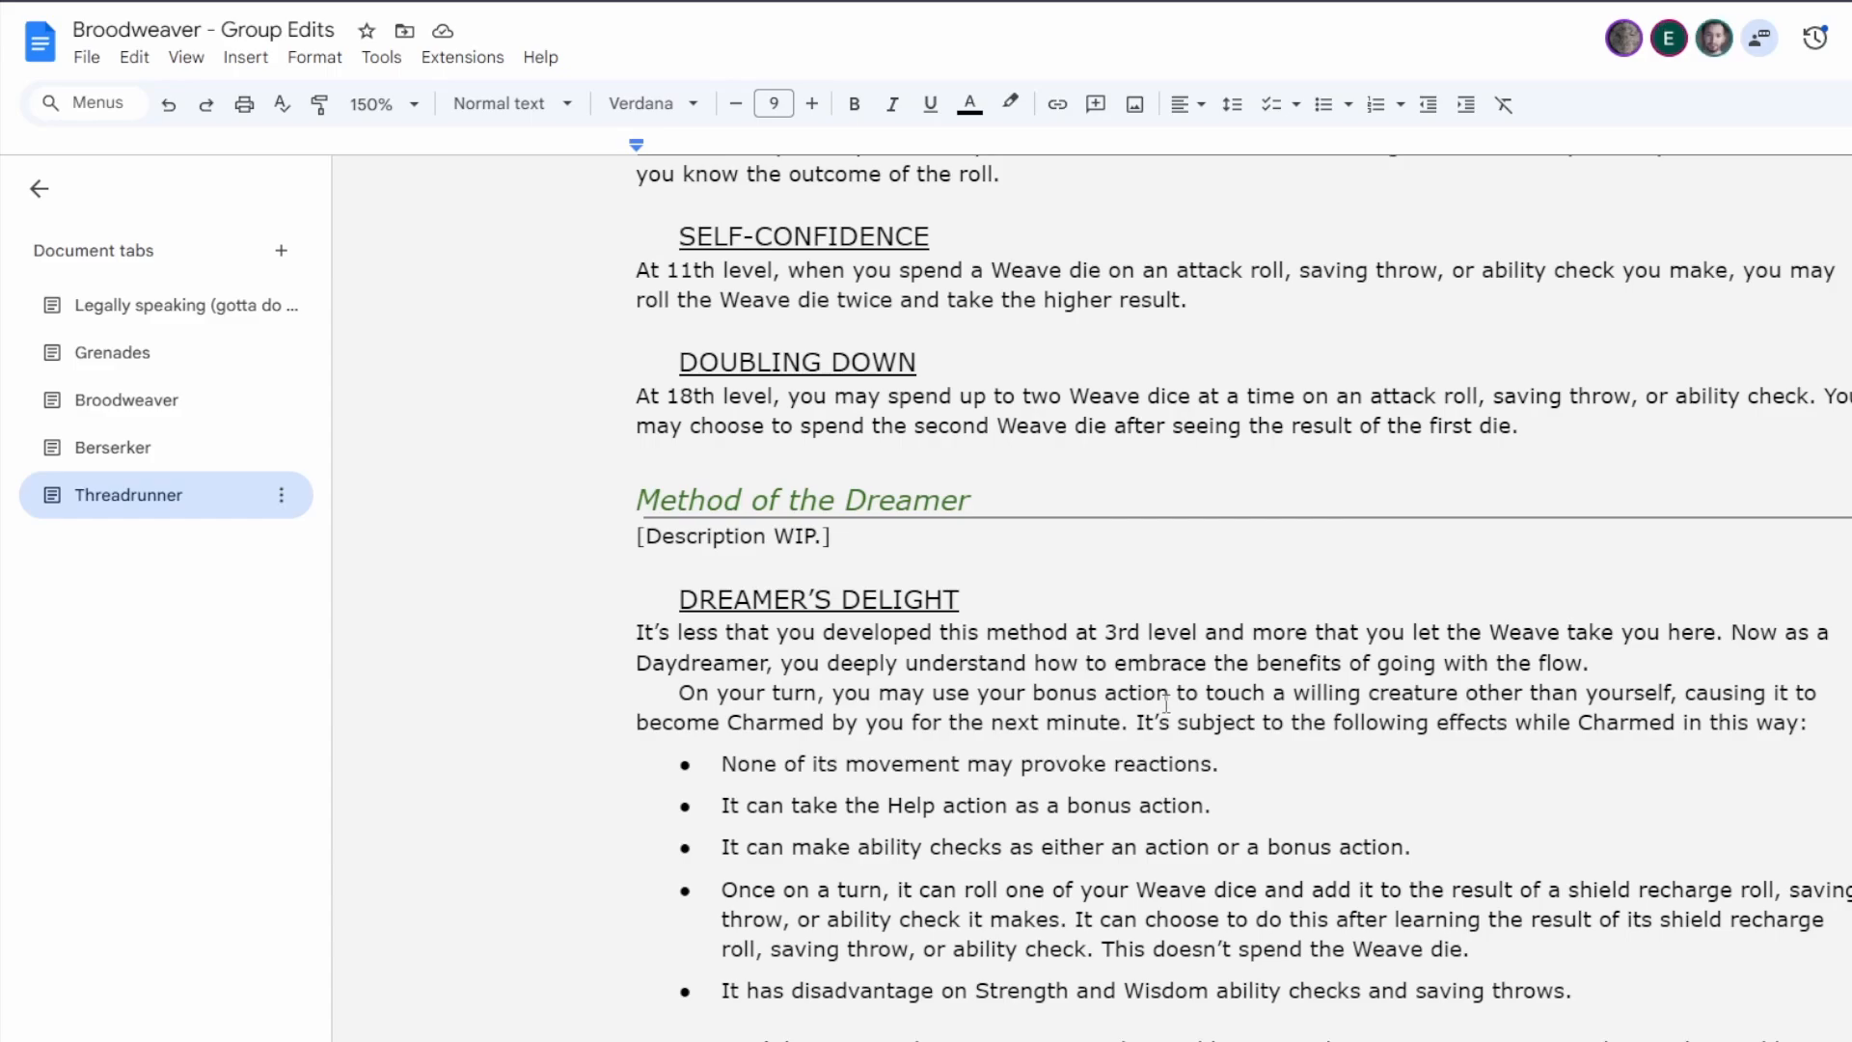
pyautogui.click(1850, 38)
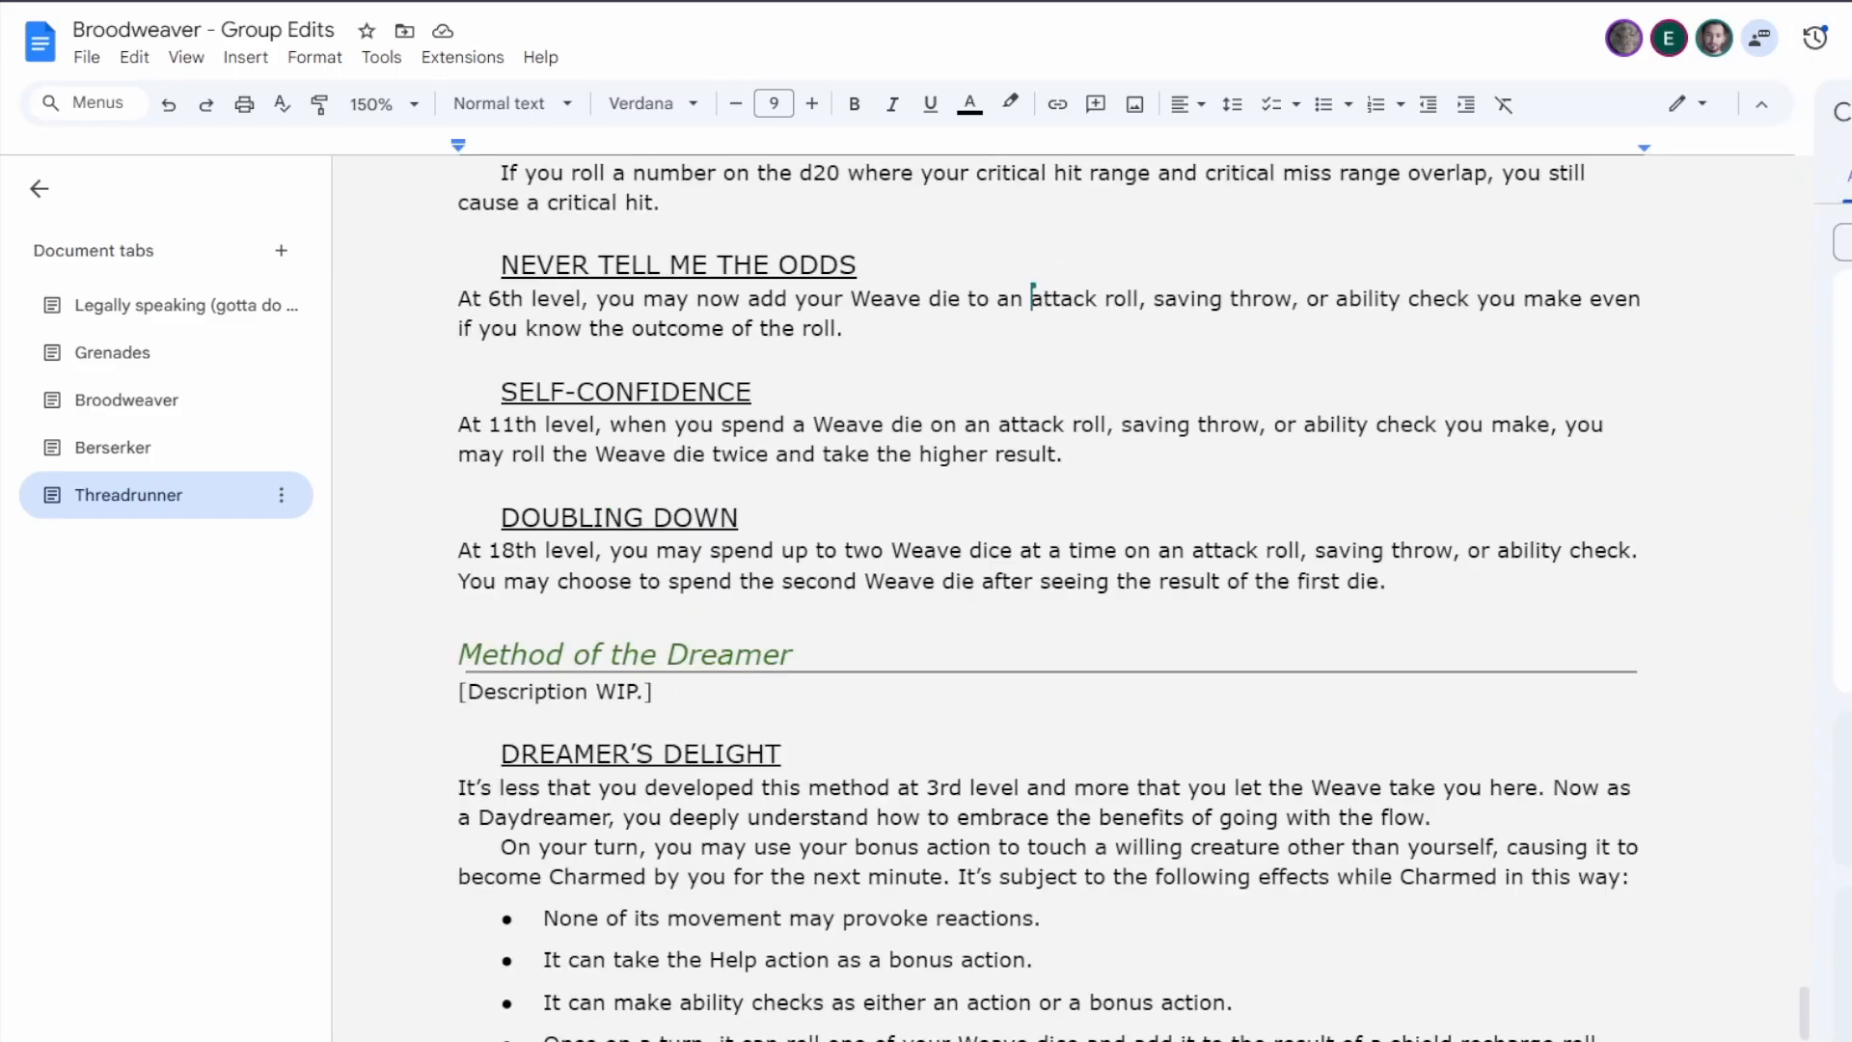
pyautogui.click(1849, 112)
pyautogui.scroll(6, 1688, 635)
pyautogui.scroll(20, 1698, 640)
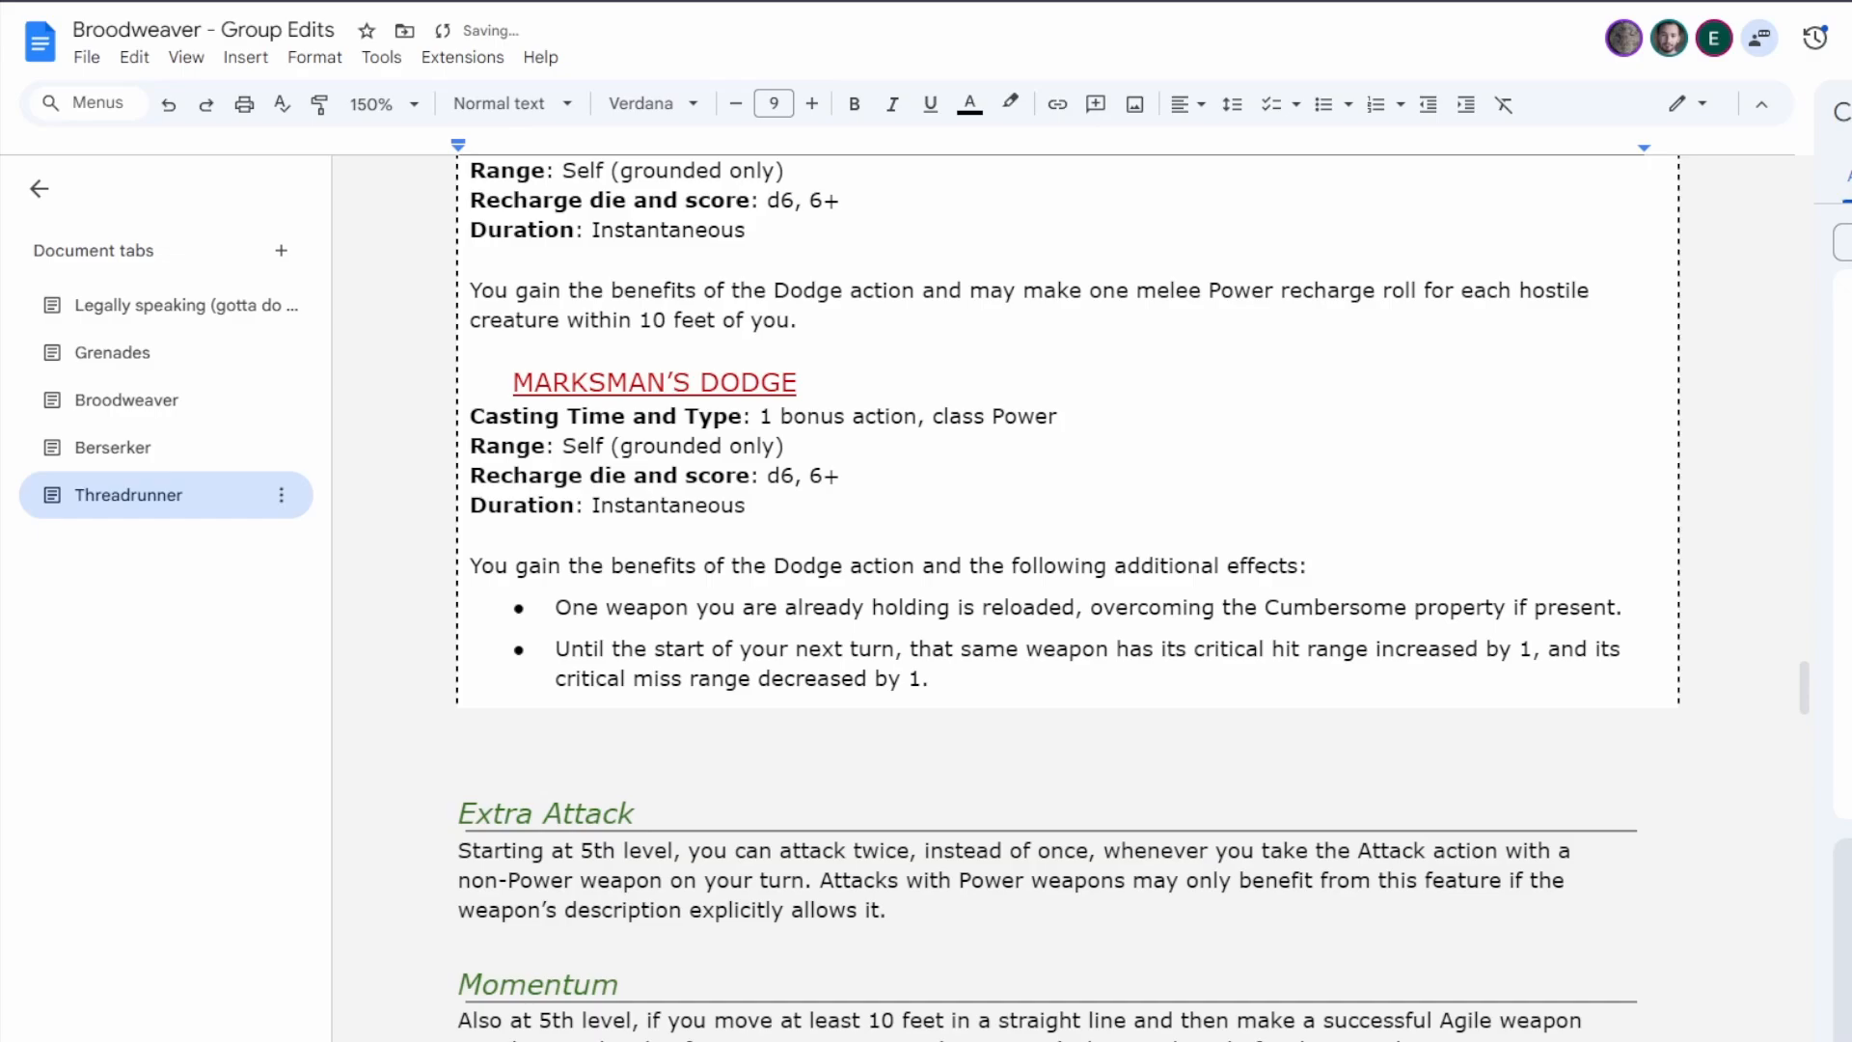
pyautogui.scroll(-20, 1332, 677)
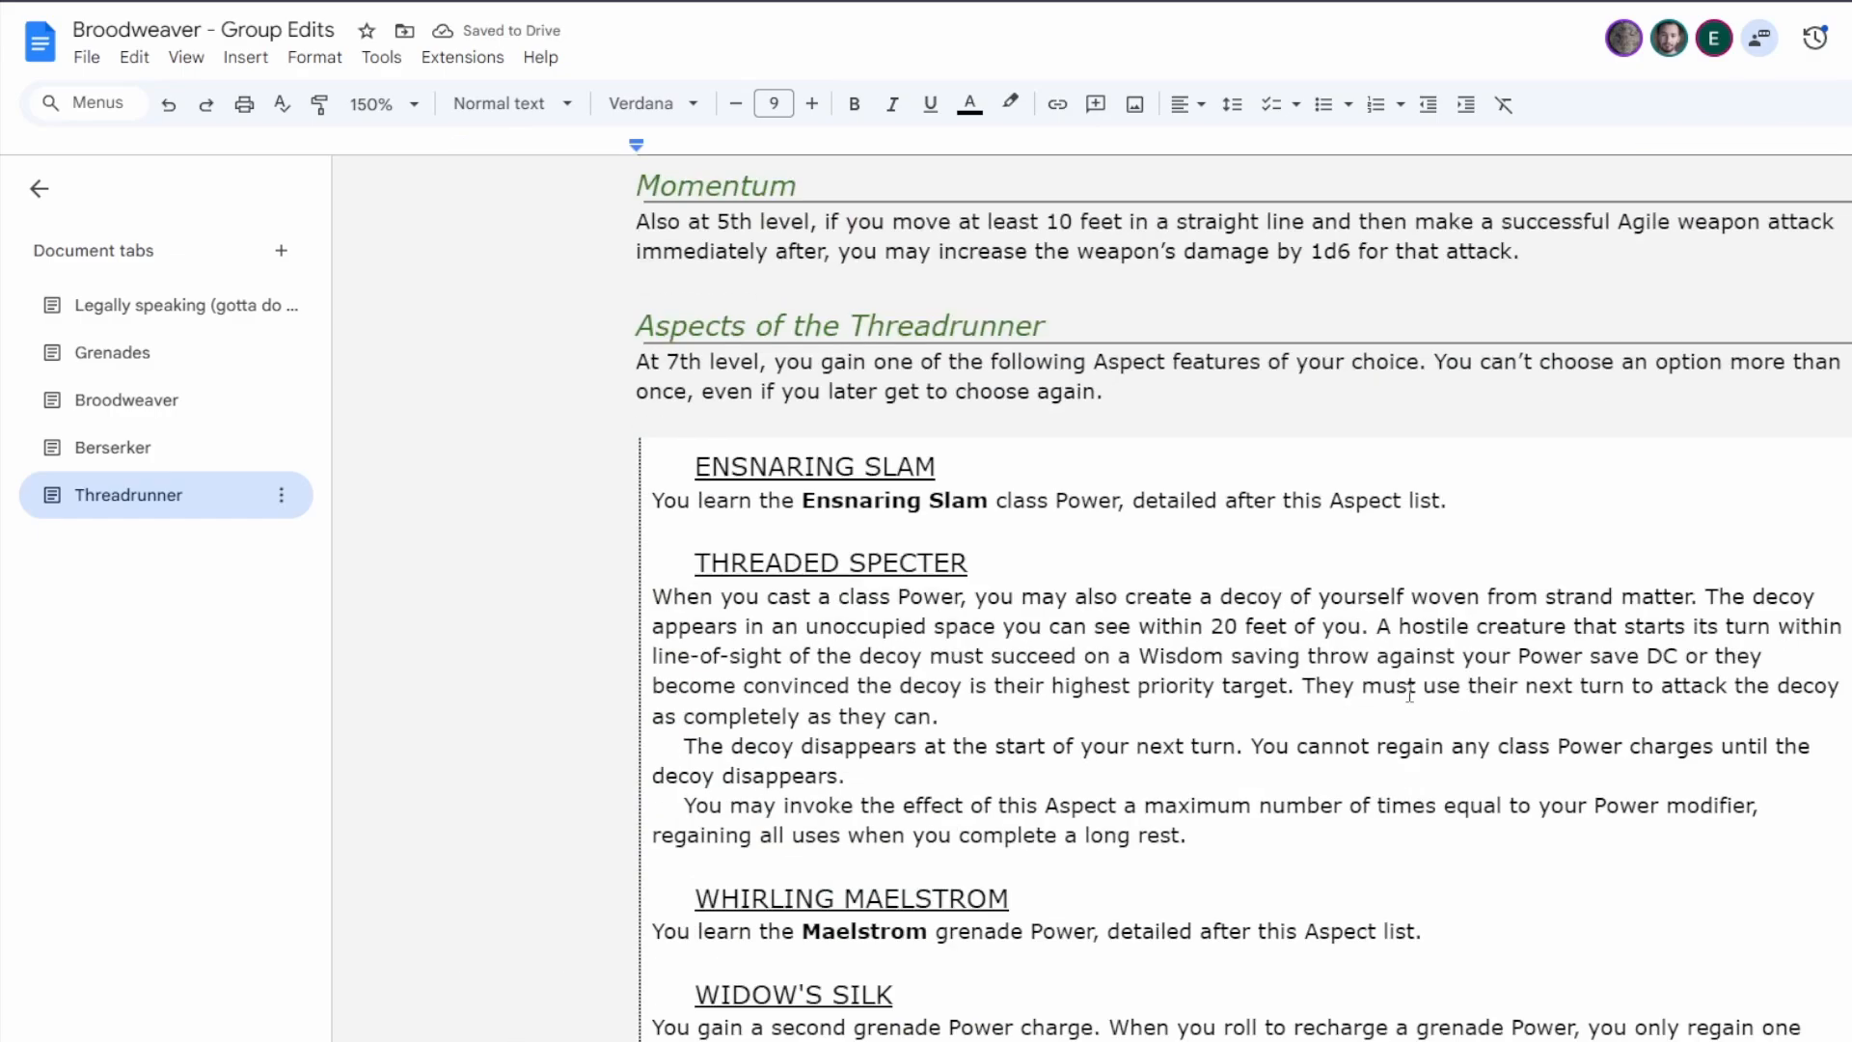
pyautogui.scroll(-20, 1332, 678)
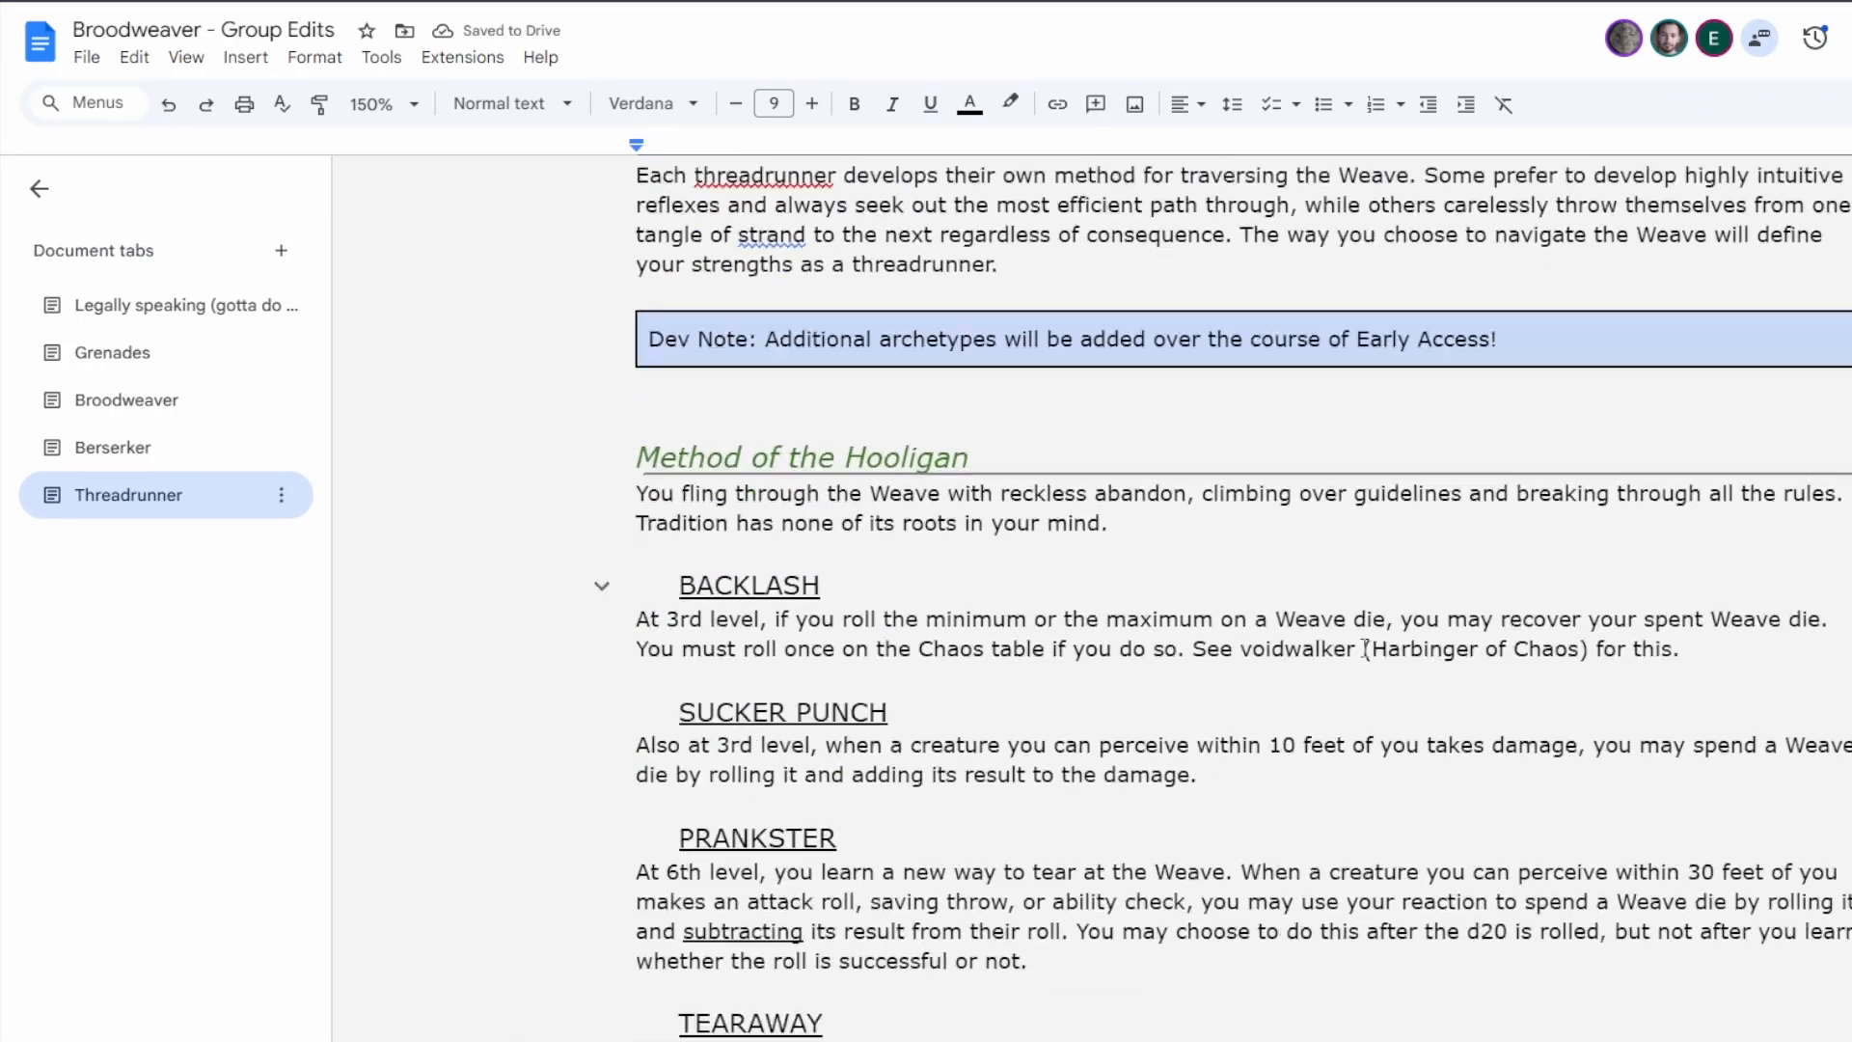
pyautogui.scroll(-7, 1273, 640)
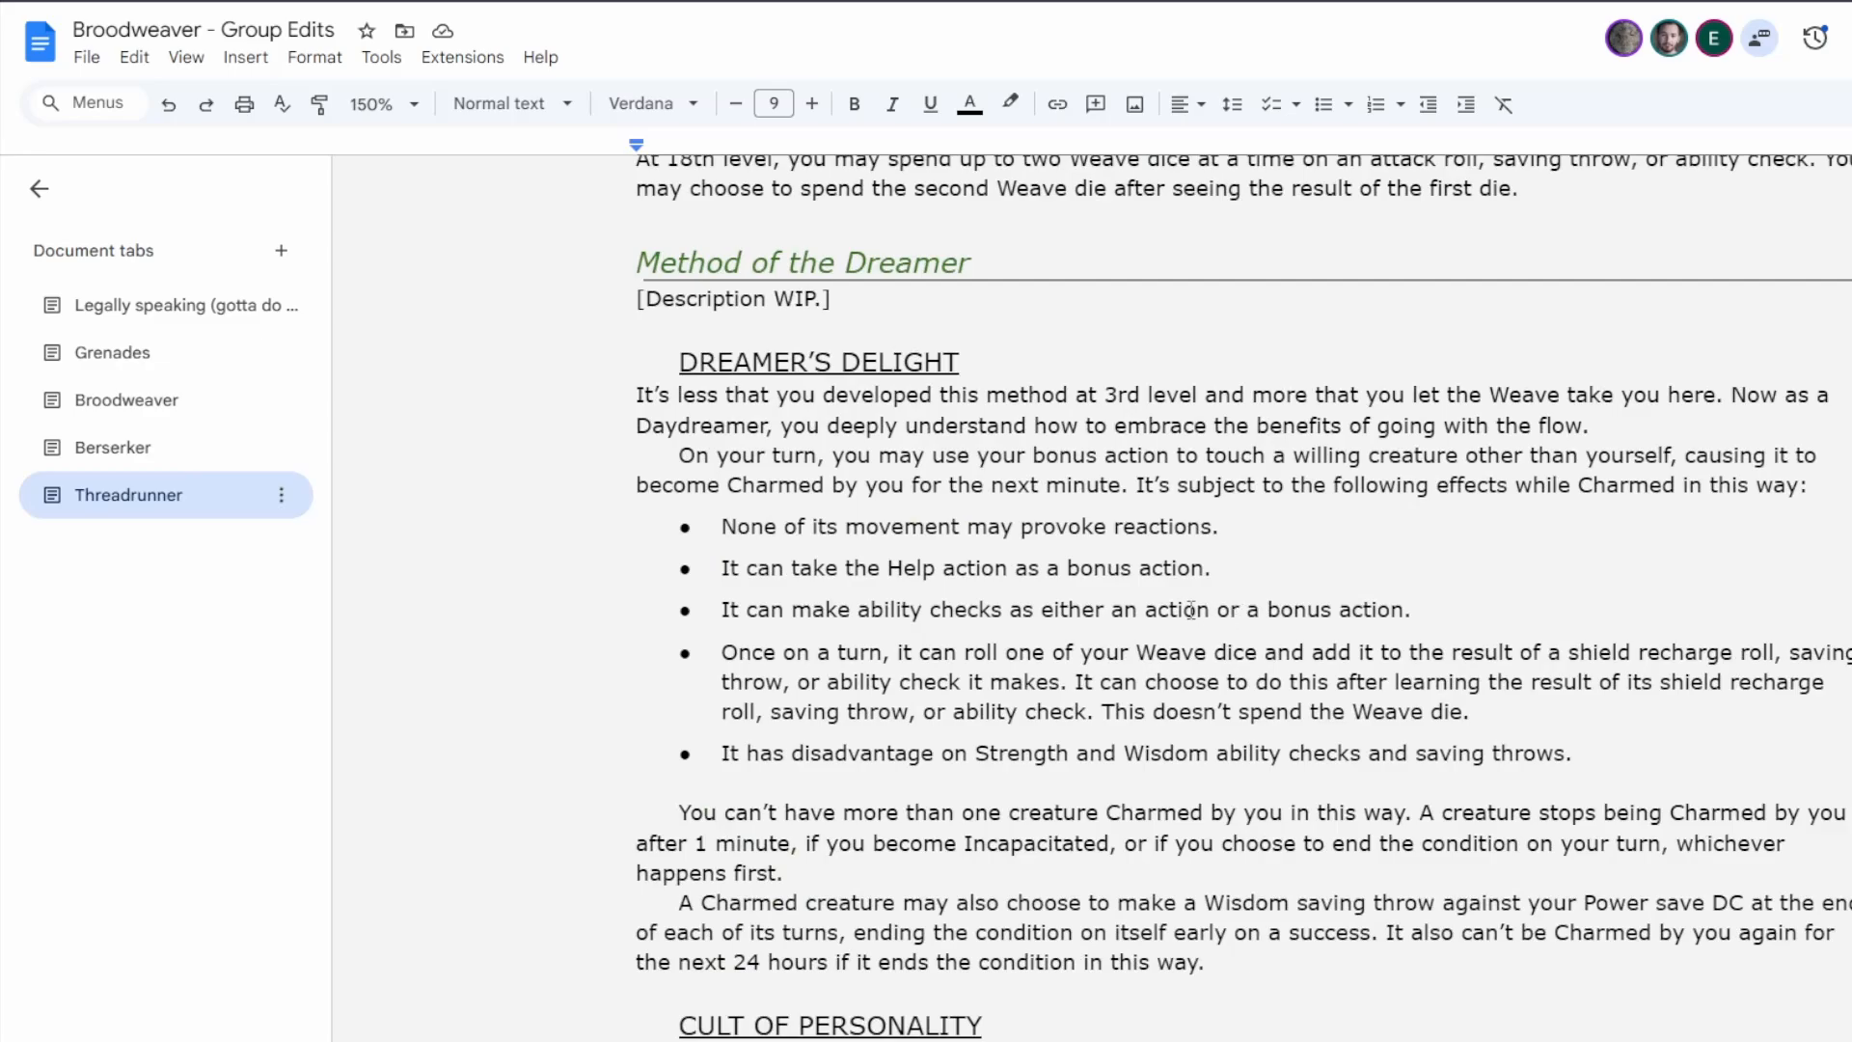
pyautogui.scroll(-6, 1189, 613)
pyautogui.scroll(3, 1070, 622)
pyautogui.scroll(10, 1076, 619)
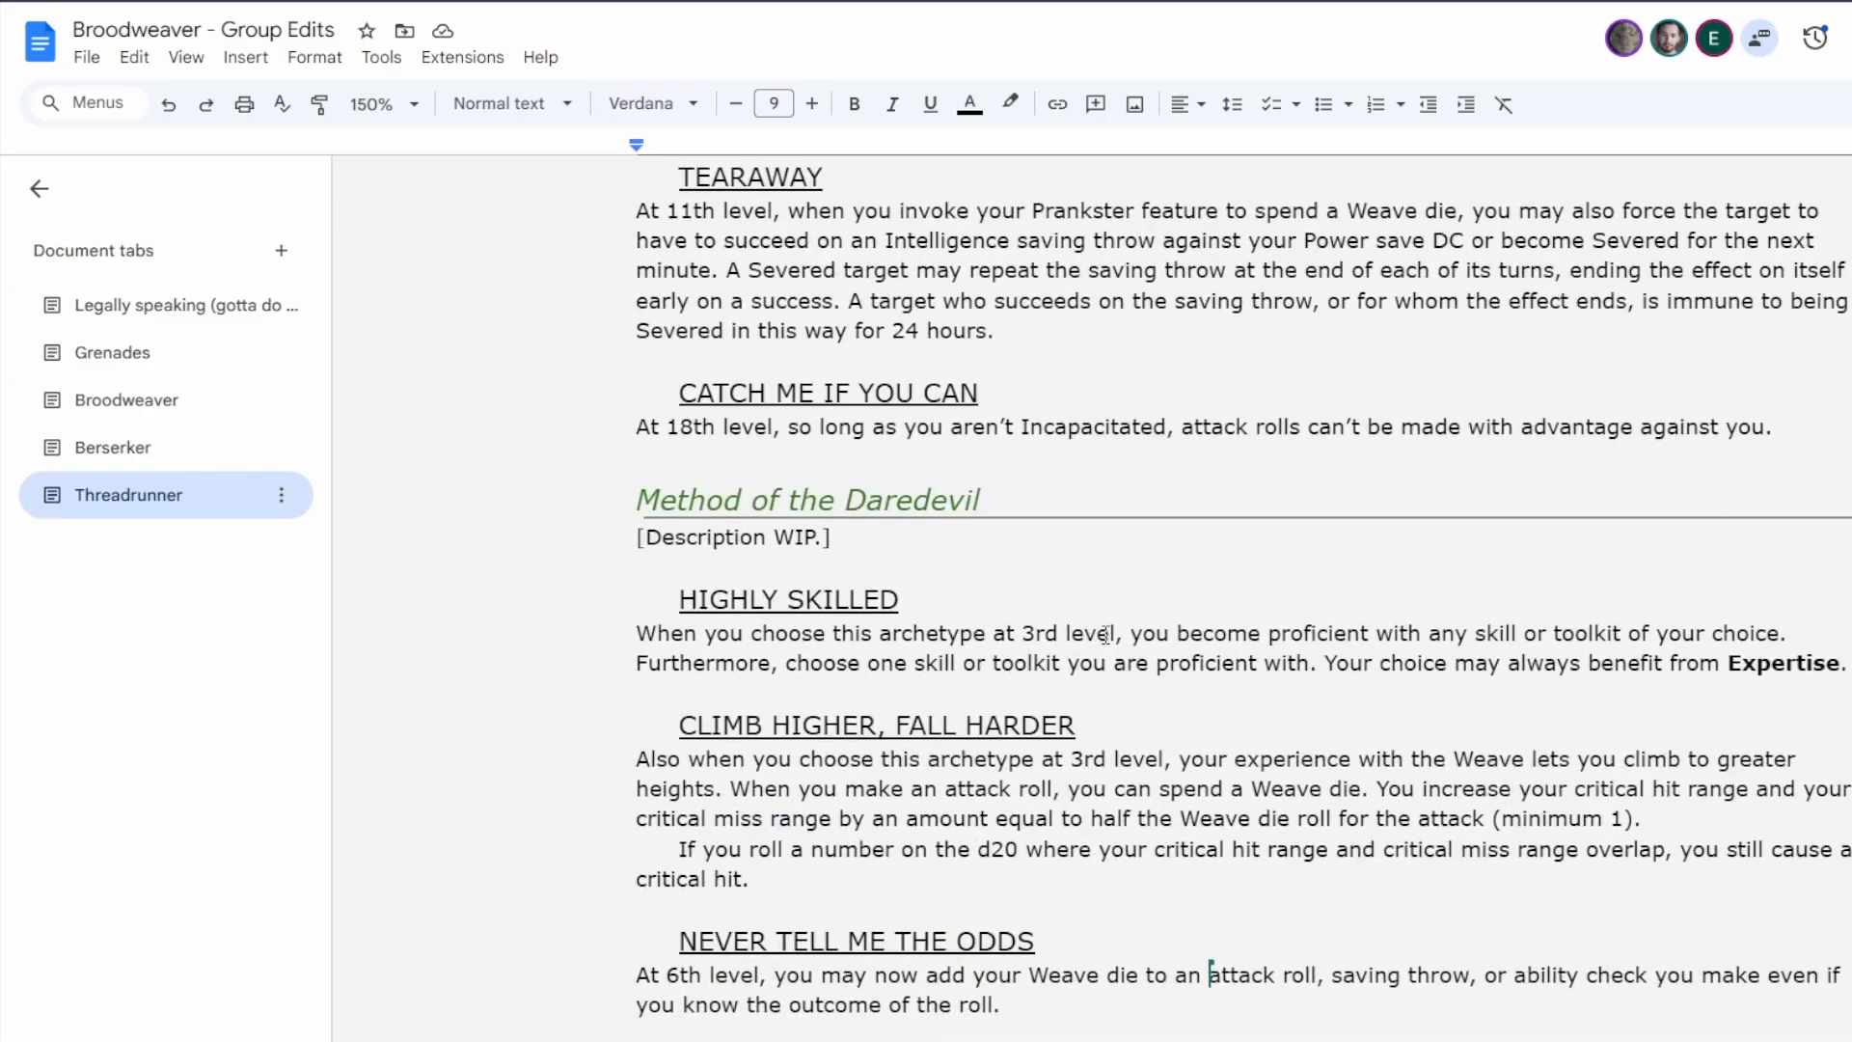
# Move the whole Method of the Dreamer section between the Dev Note and Method of the Hooligan, leaving a blank line above its heading.
pyautogui.scroll(-6, 1055, 595)
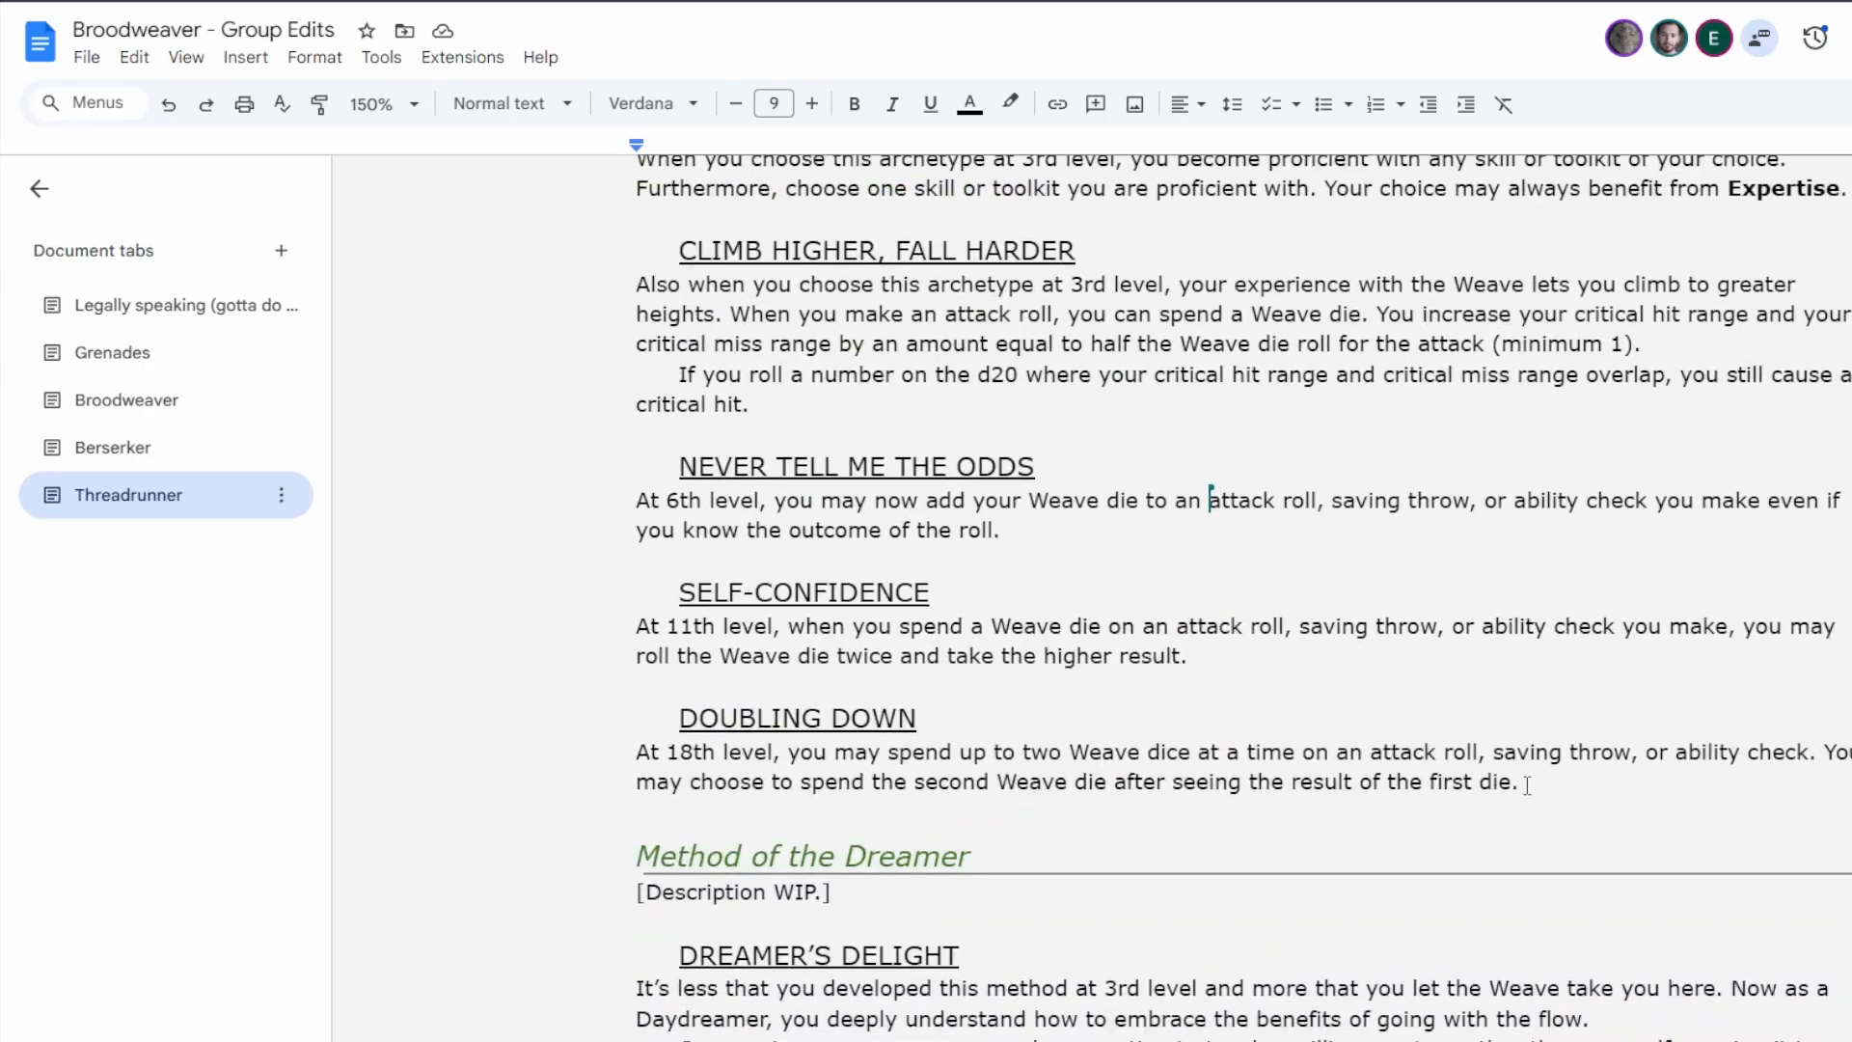
pyautogui.scroll(-10, 1533, 785)
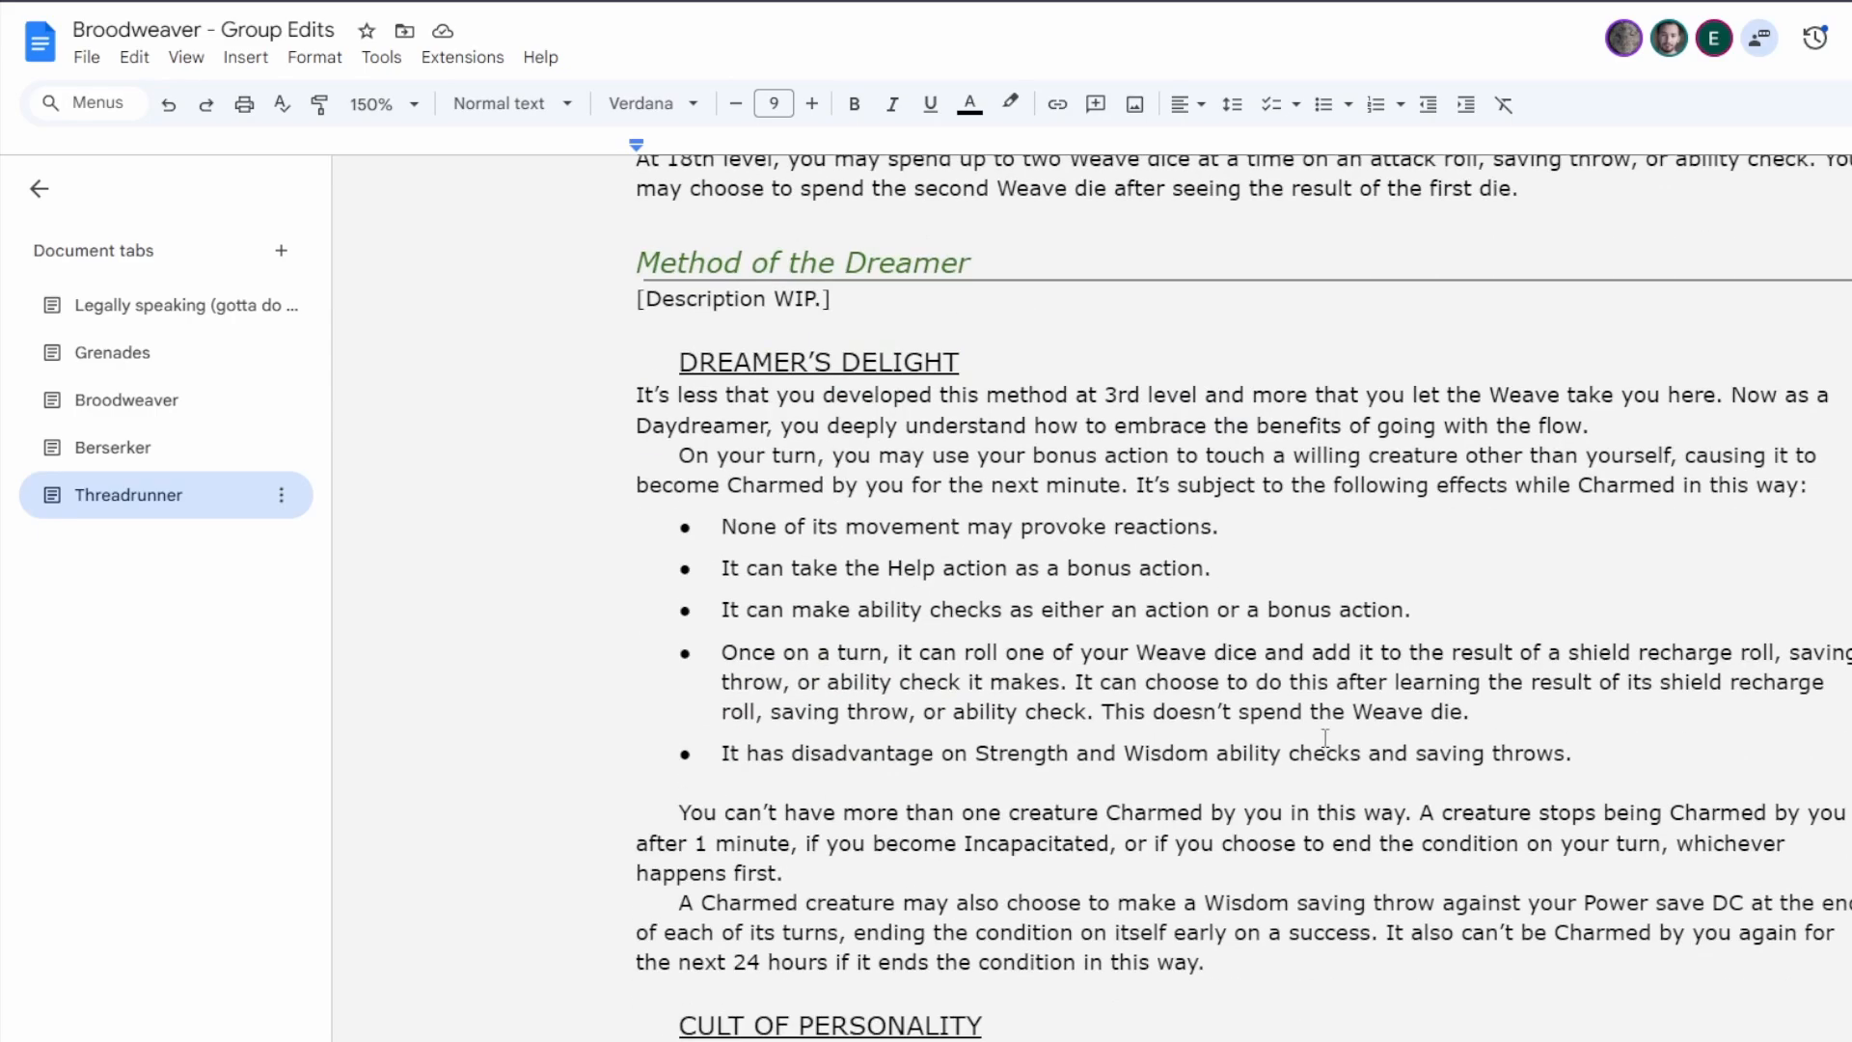
pyautogui.moveTo(1130, 947); pyautogui.dragTo(627, 500)
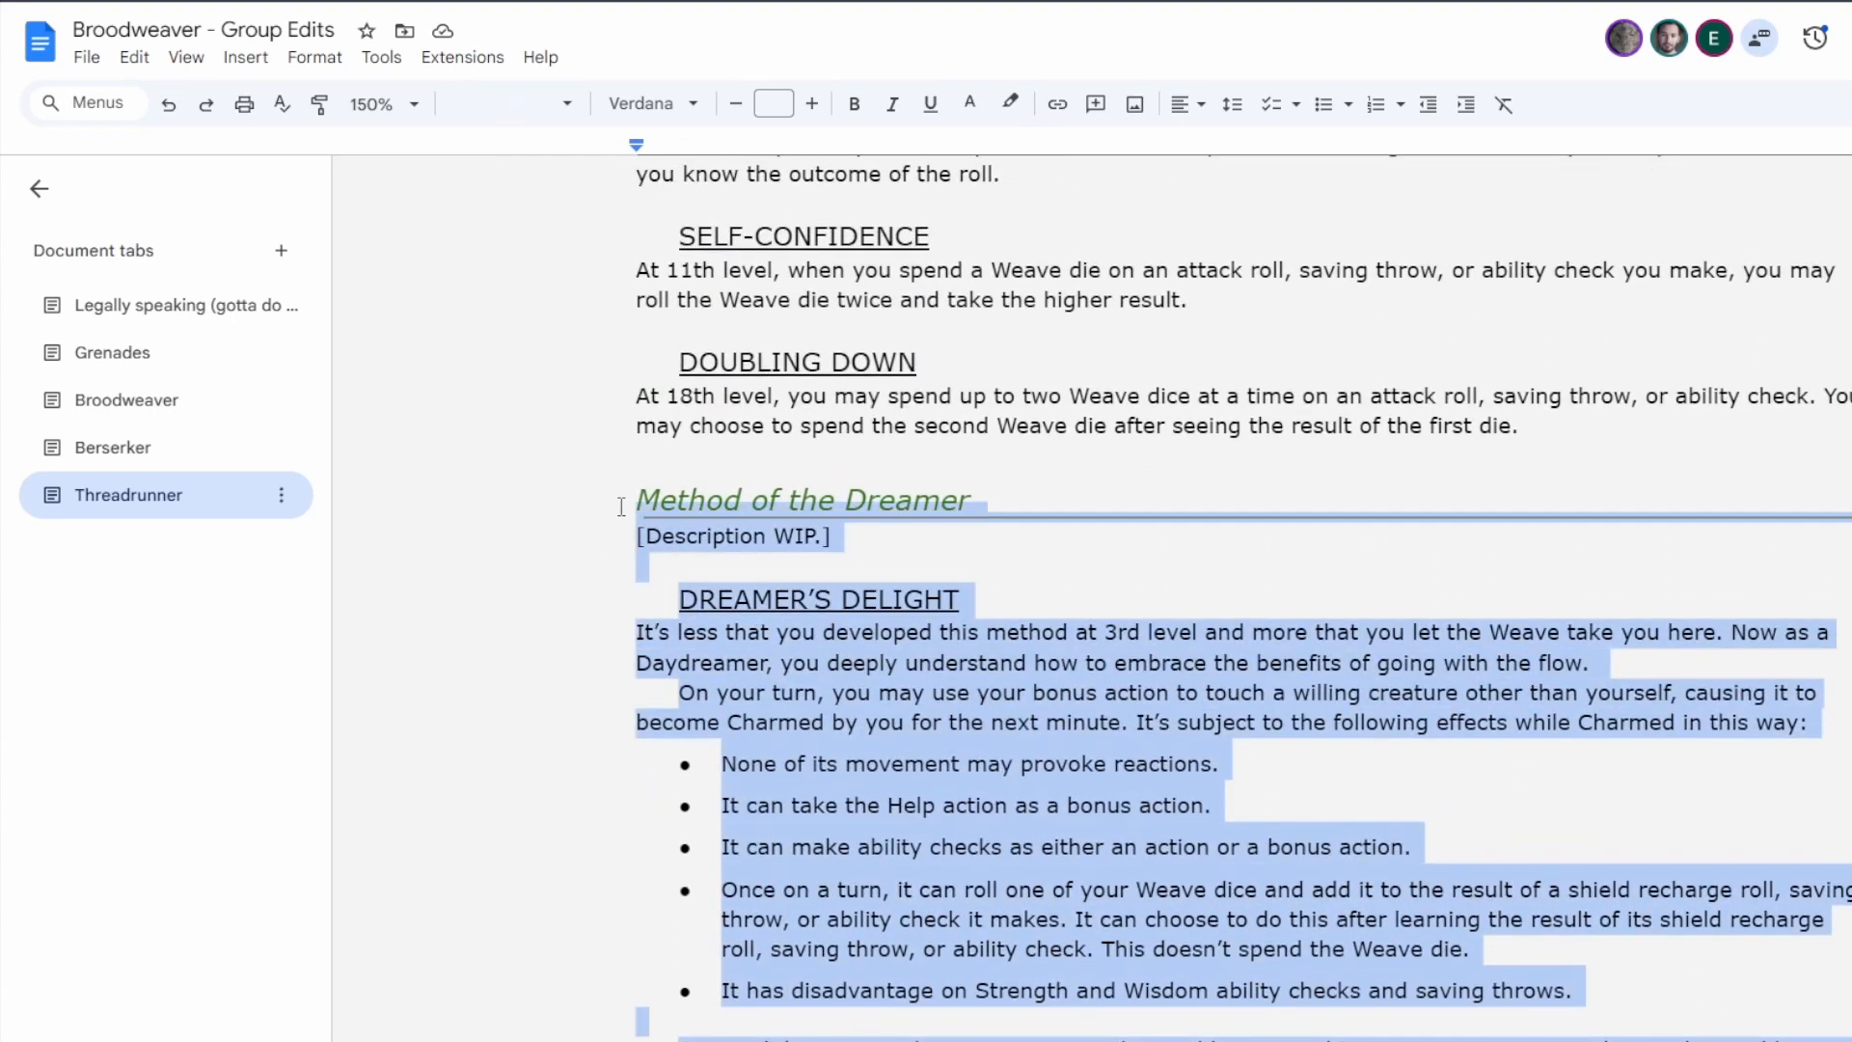
pyautogui.press('BackSpace')
pyautogui.press('BackSpace')
pyautogui.scroll(15, 945, 530)
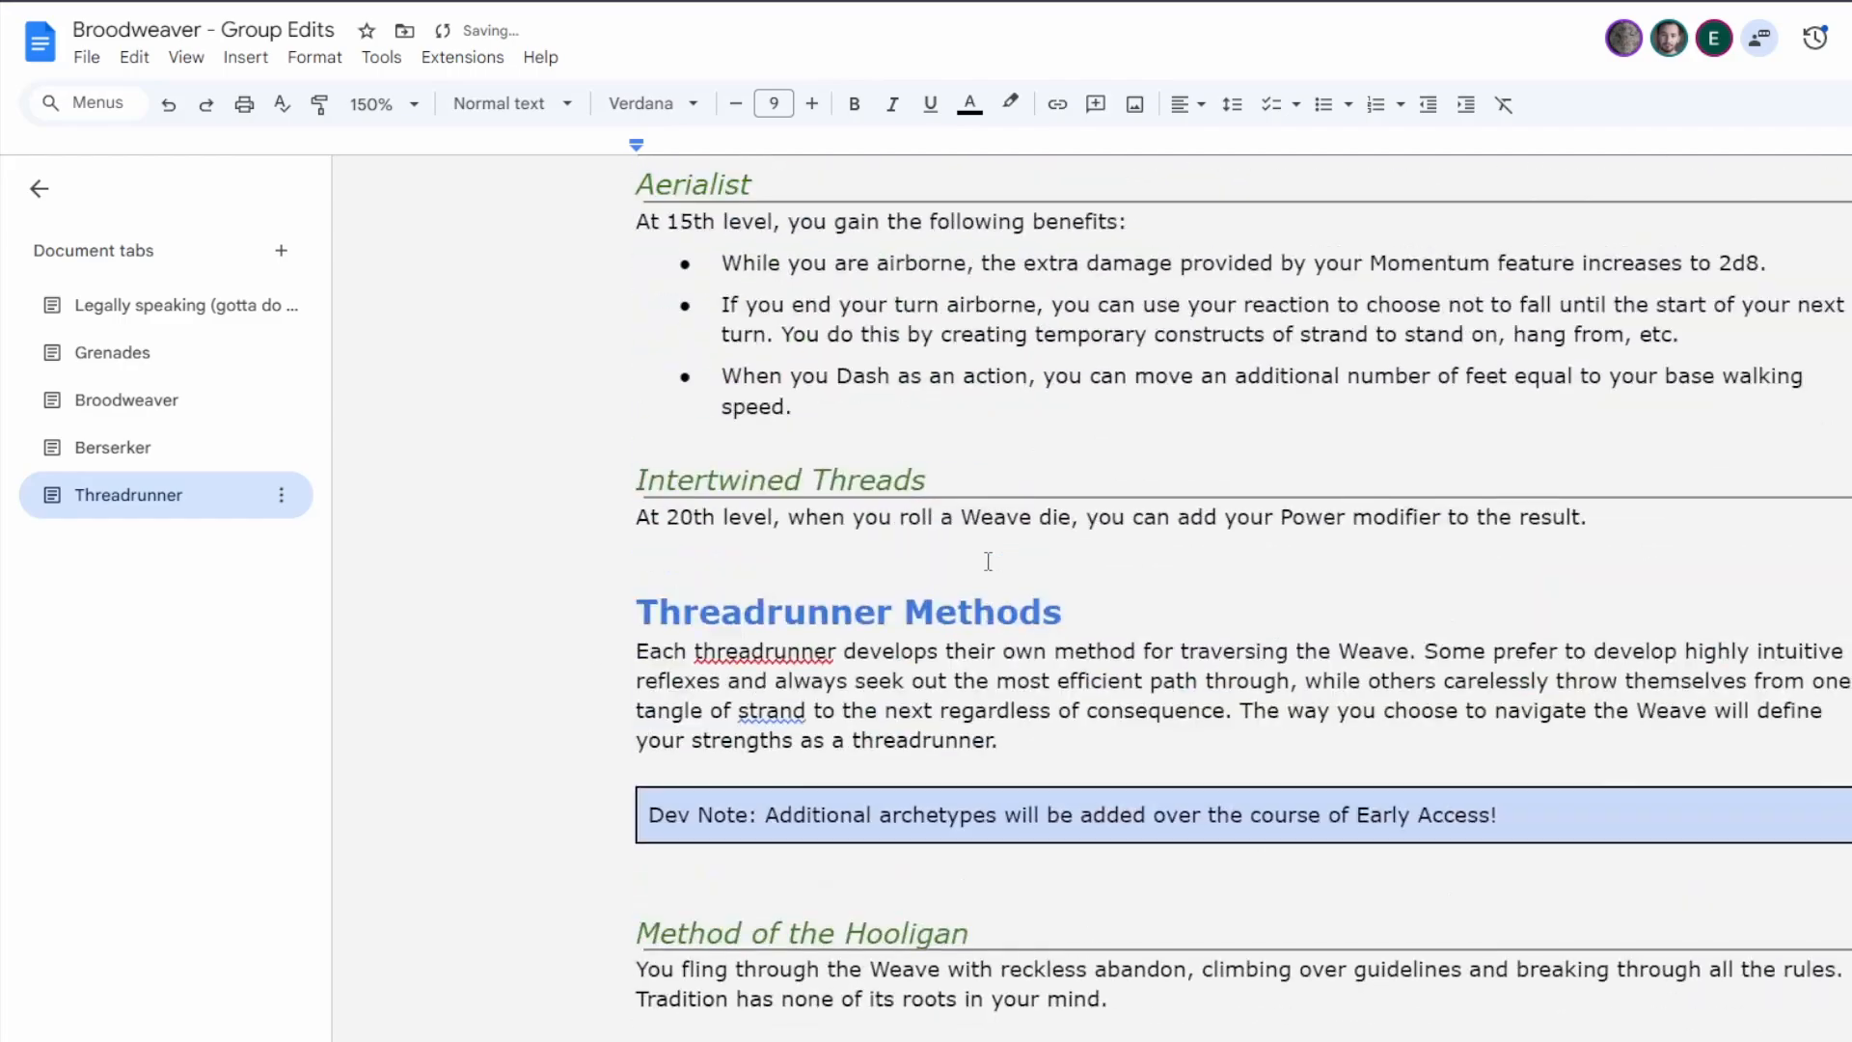
pyautogui.click(841, 865)
pyautogui.press('Return')
pyautogui.press('Return')
pyautogui.hotkey('ctrl', 'v')
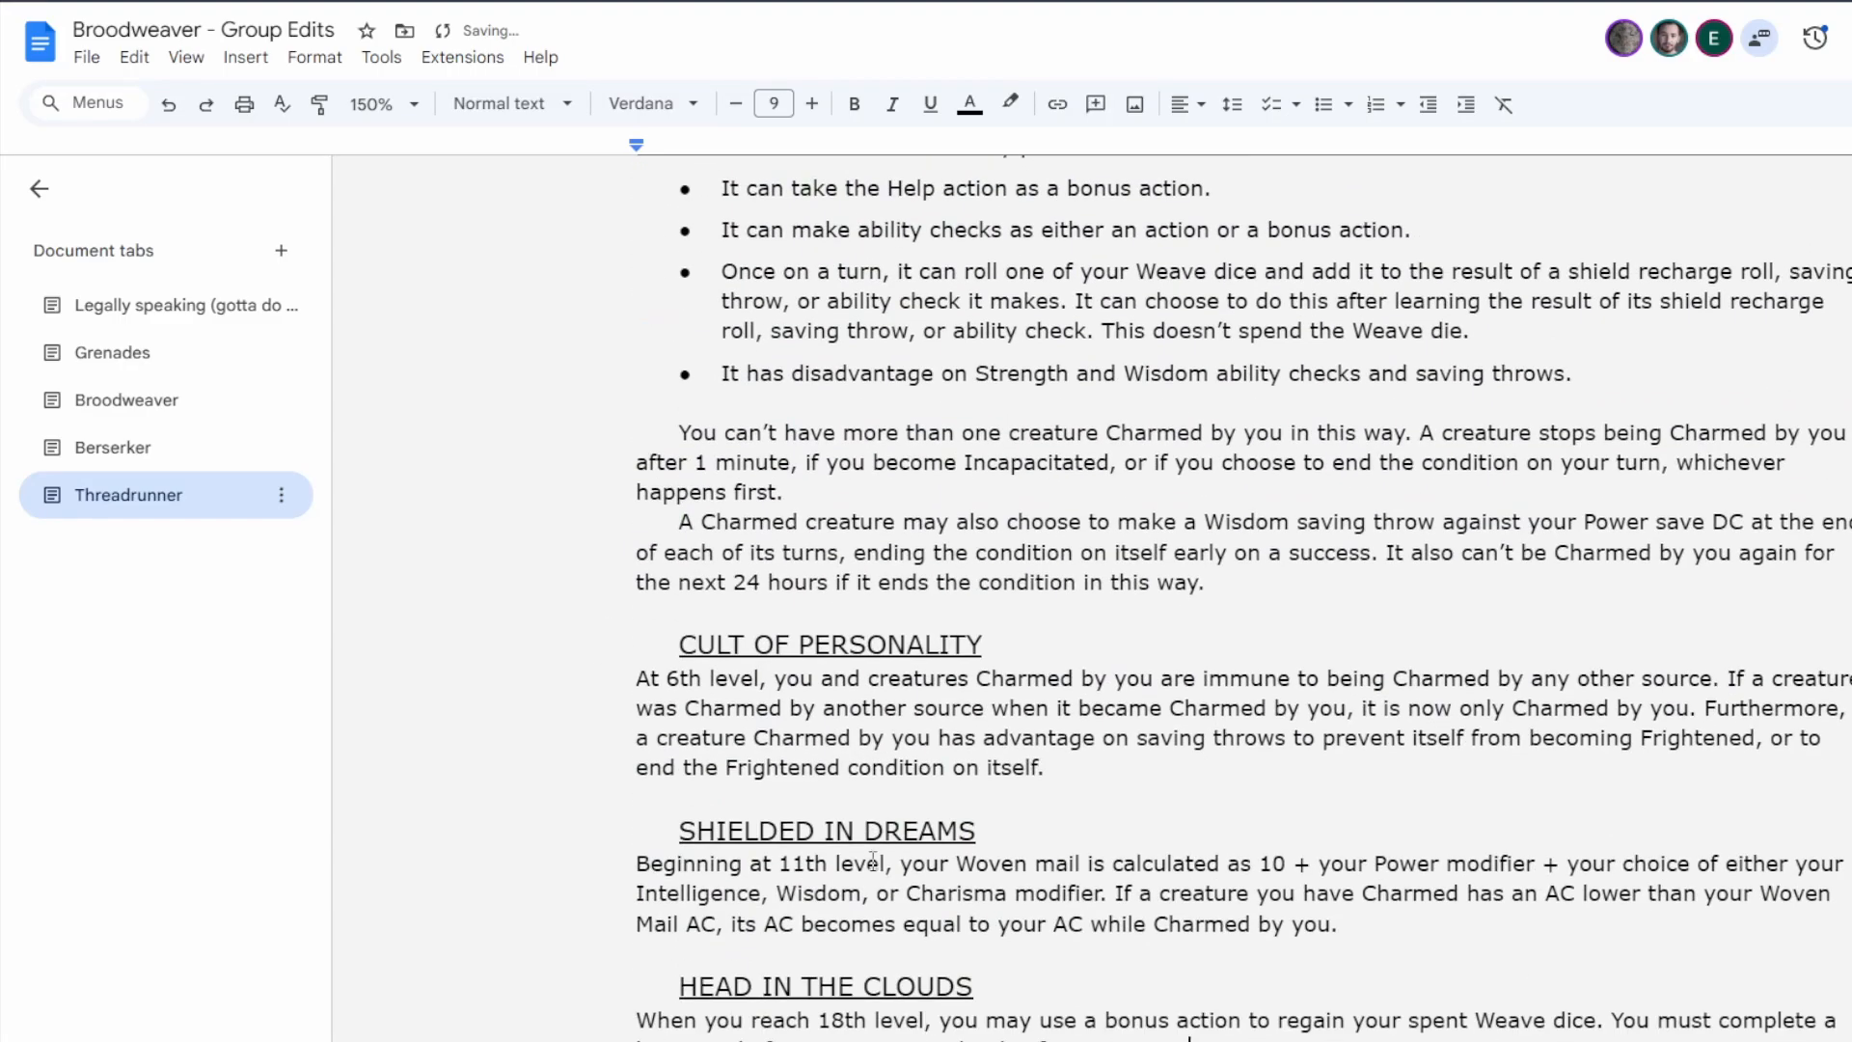
pyautogui.scroll(4, 907, 783)
pyautogui.click(752, 313)
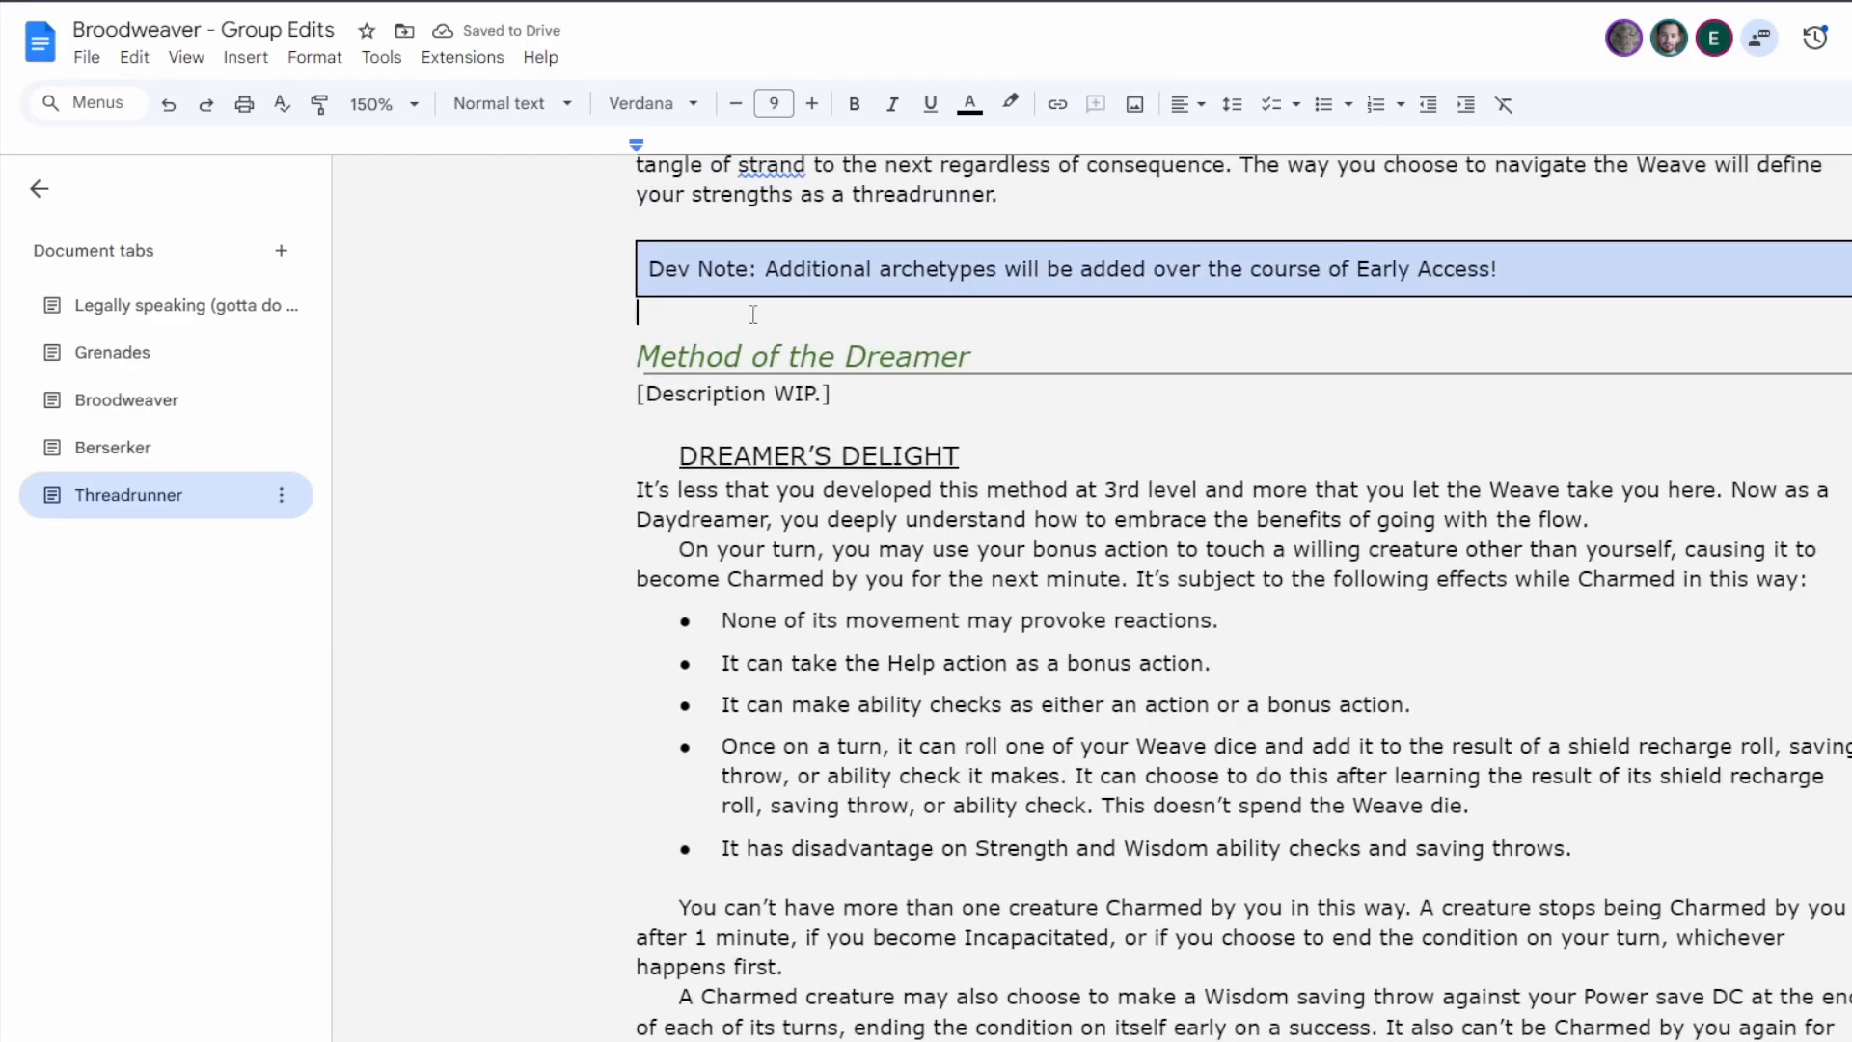
pyautogui.press('Return')
# Move the Daredevil's Highly Skilled feature below Climb Higher, Fall Harder, directly before Never Tell Me the Odds.
pyautogui.scroll(-1, 975, 536)
pyautogui.scroll(-18, 969, 579)
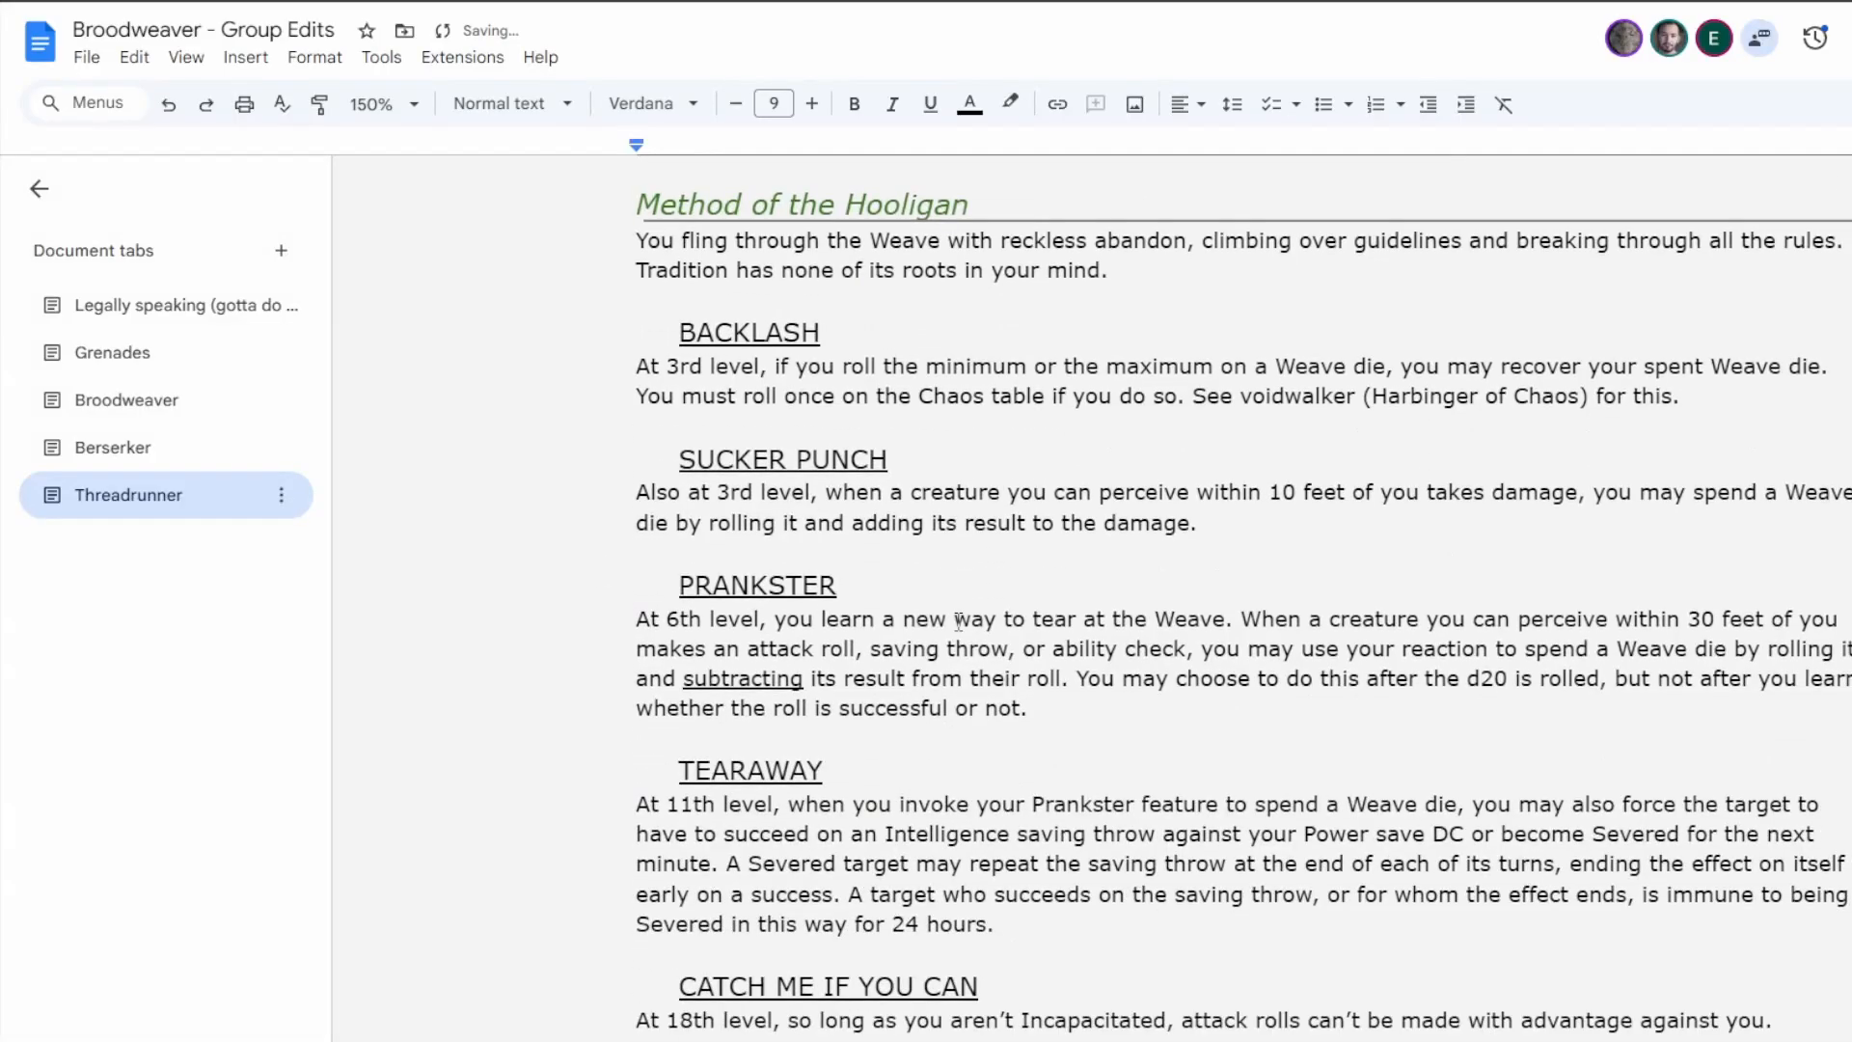
pyautogui.scroll(-6, 957, 625)
pyautogui.scroll(8, 961, 628)
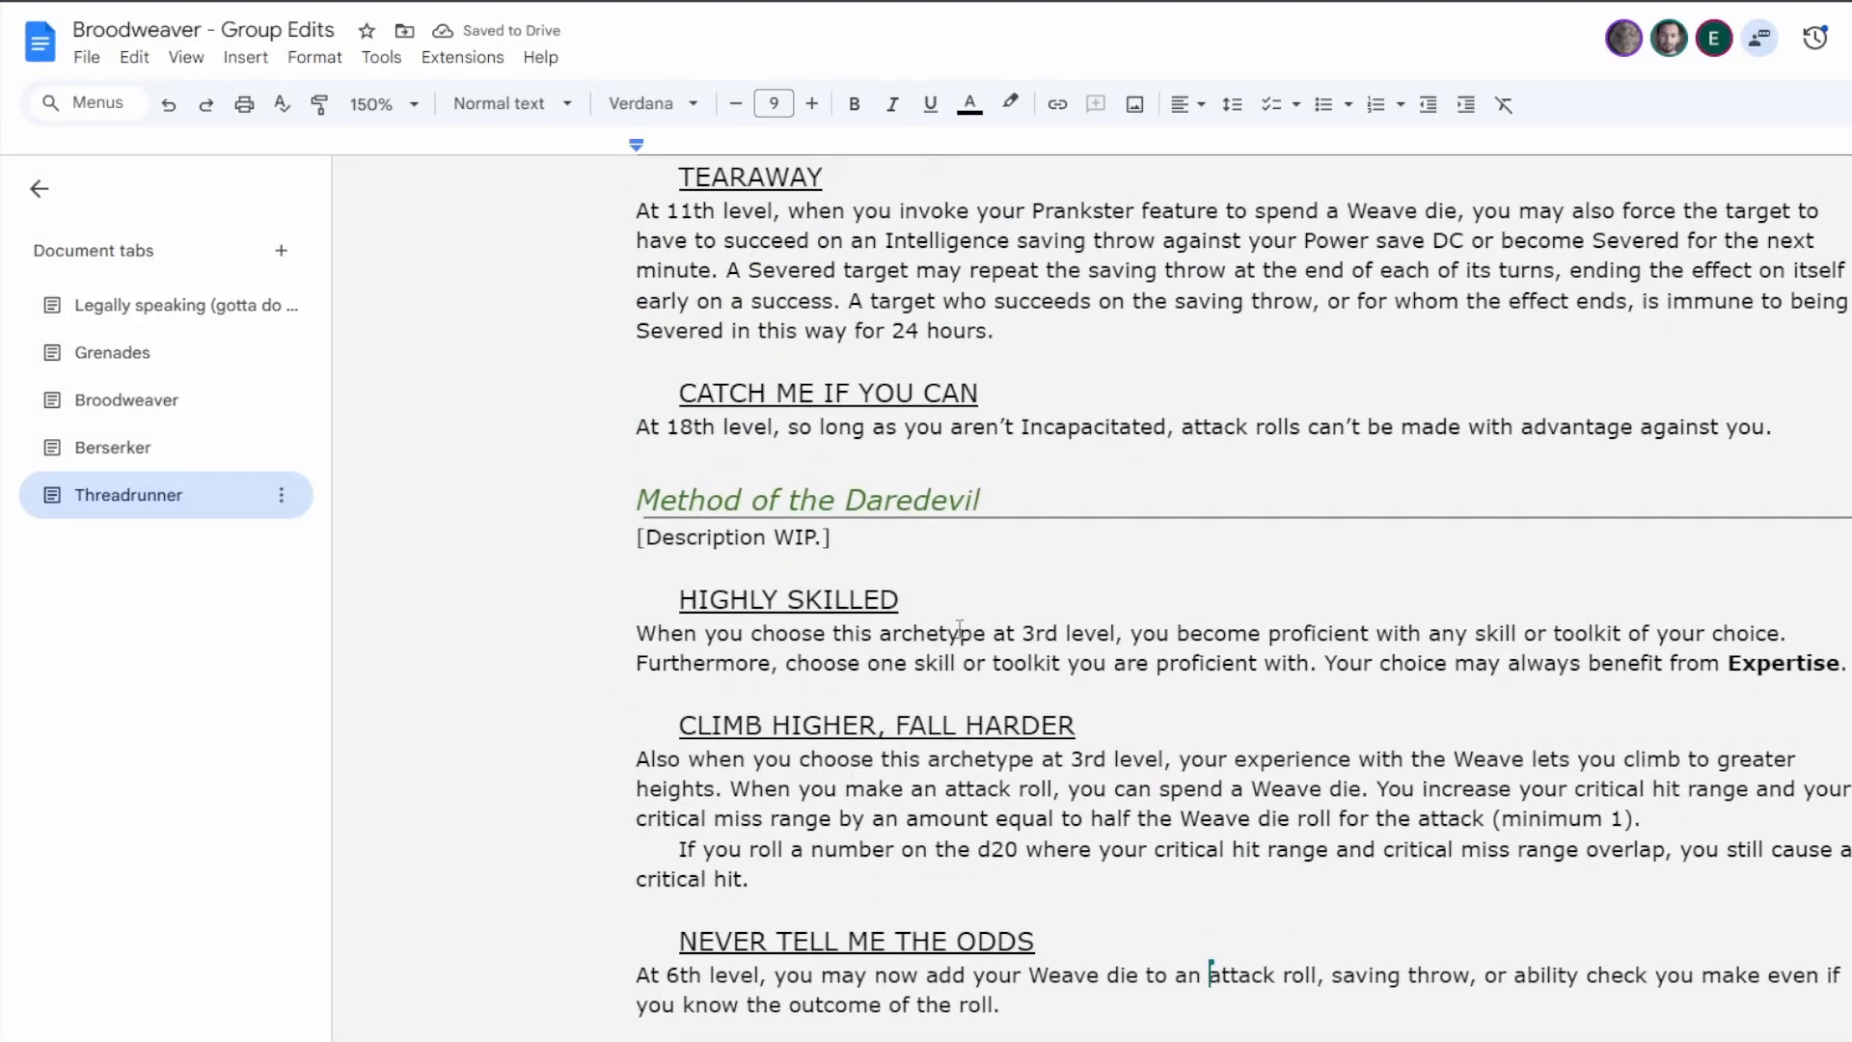
pyautogui.scroll(15, 964, 625)
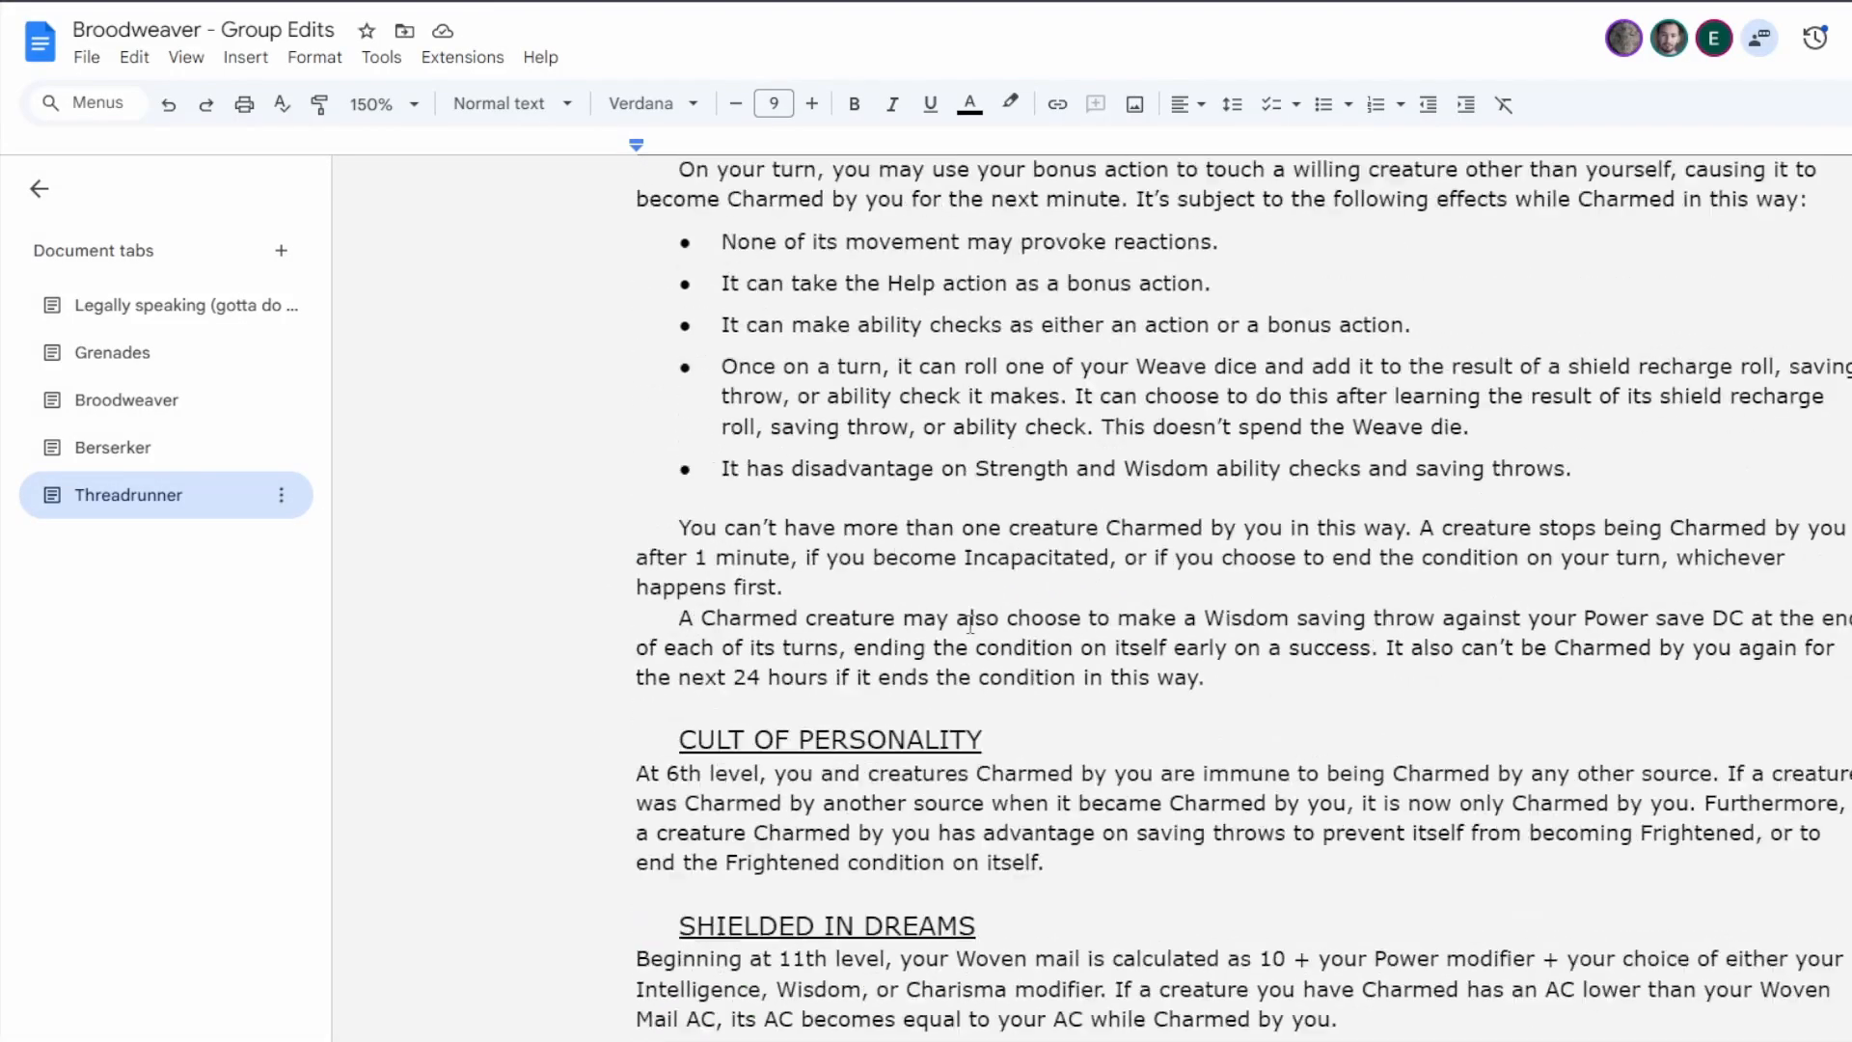
pyautogui.scroll(-20, 965, 627)
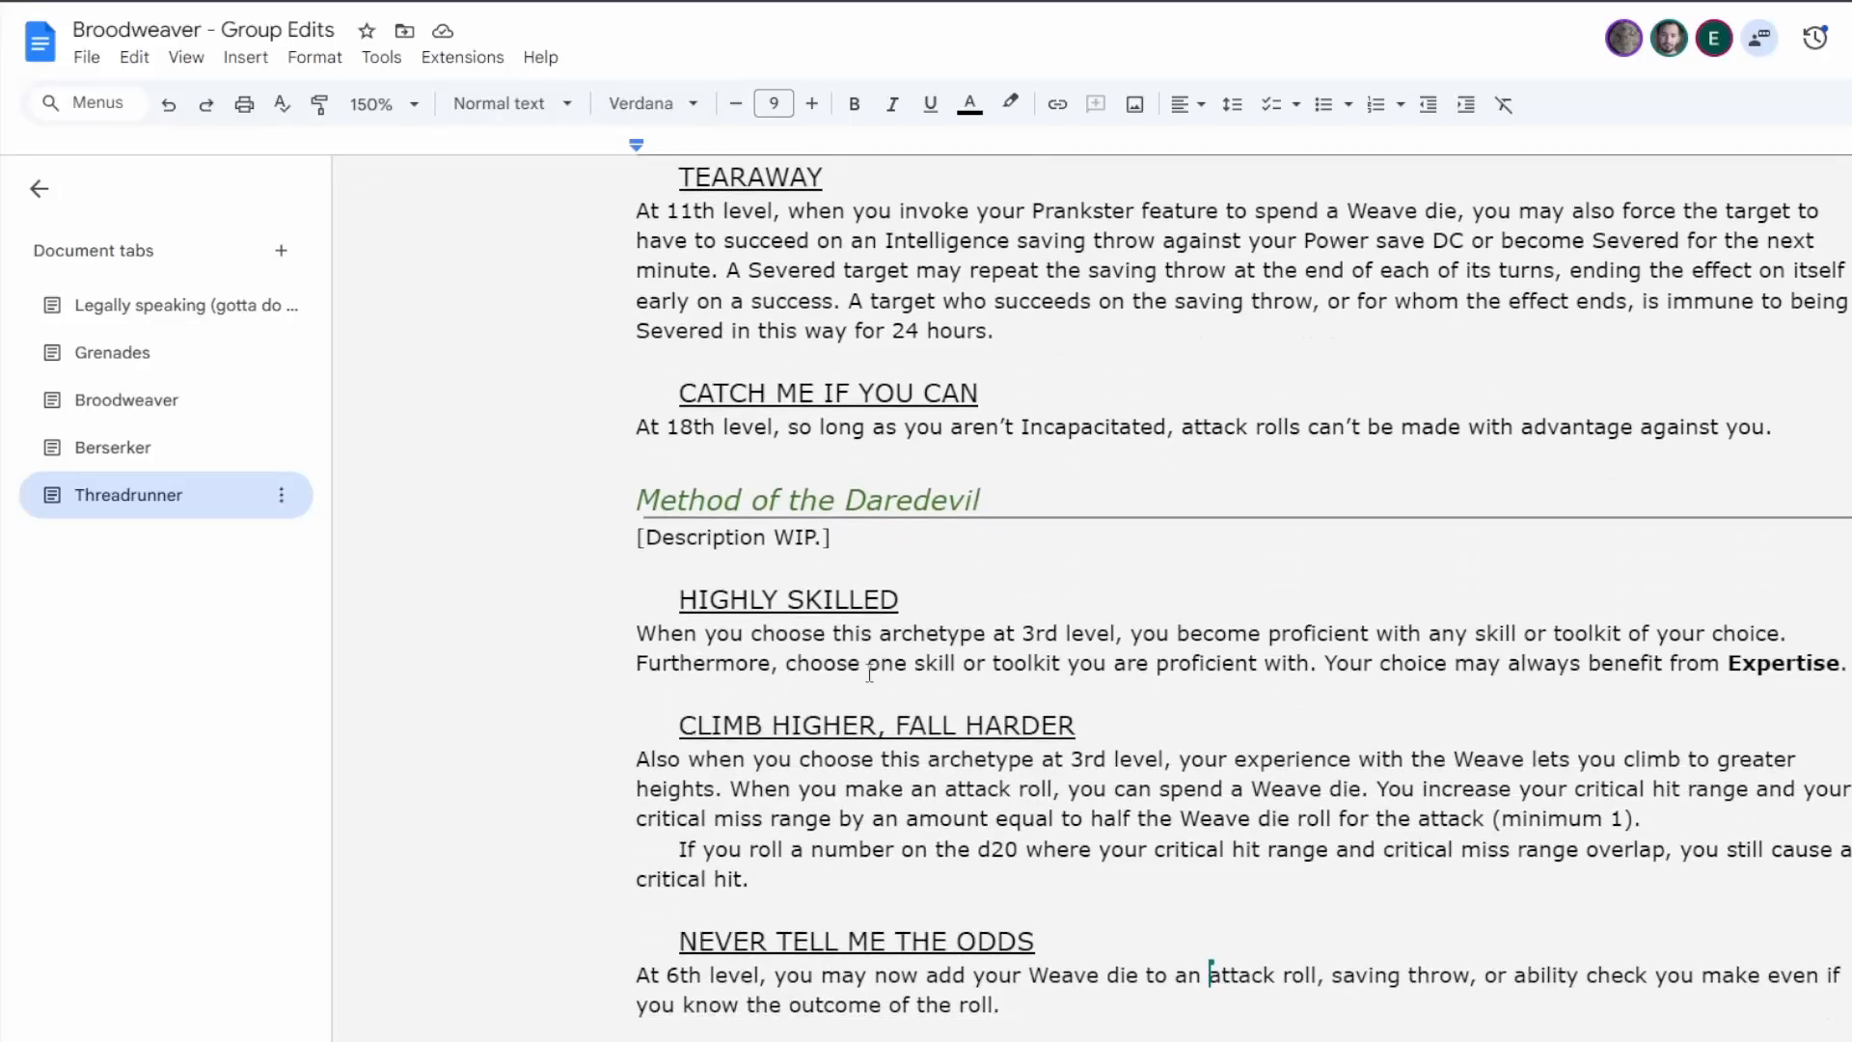
pyautogui.moveTo(1842, 664); pyautogui.dragTo(728, 598)
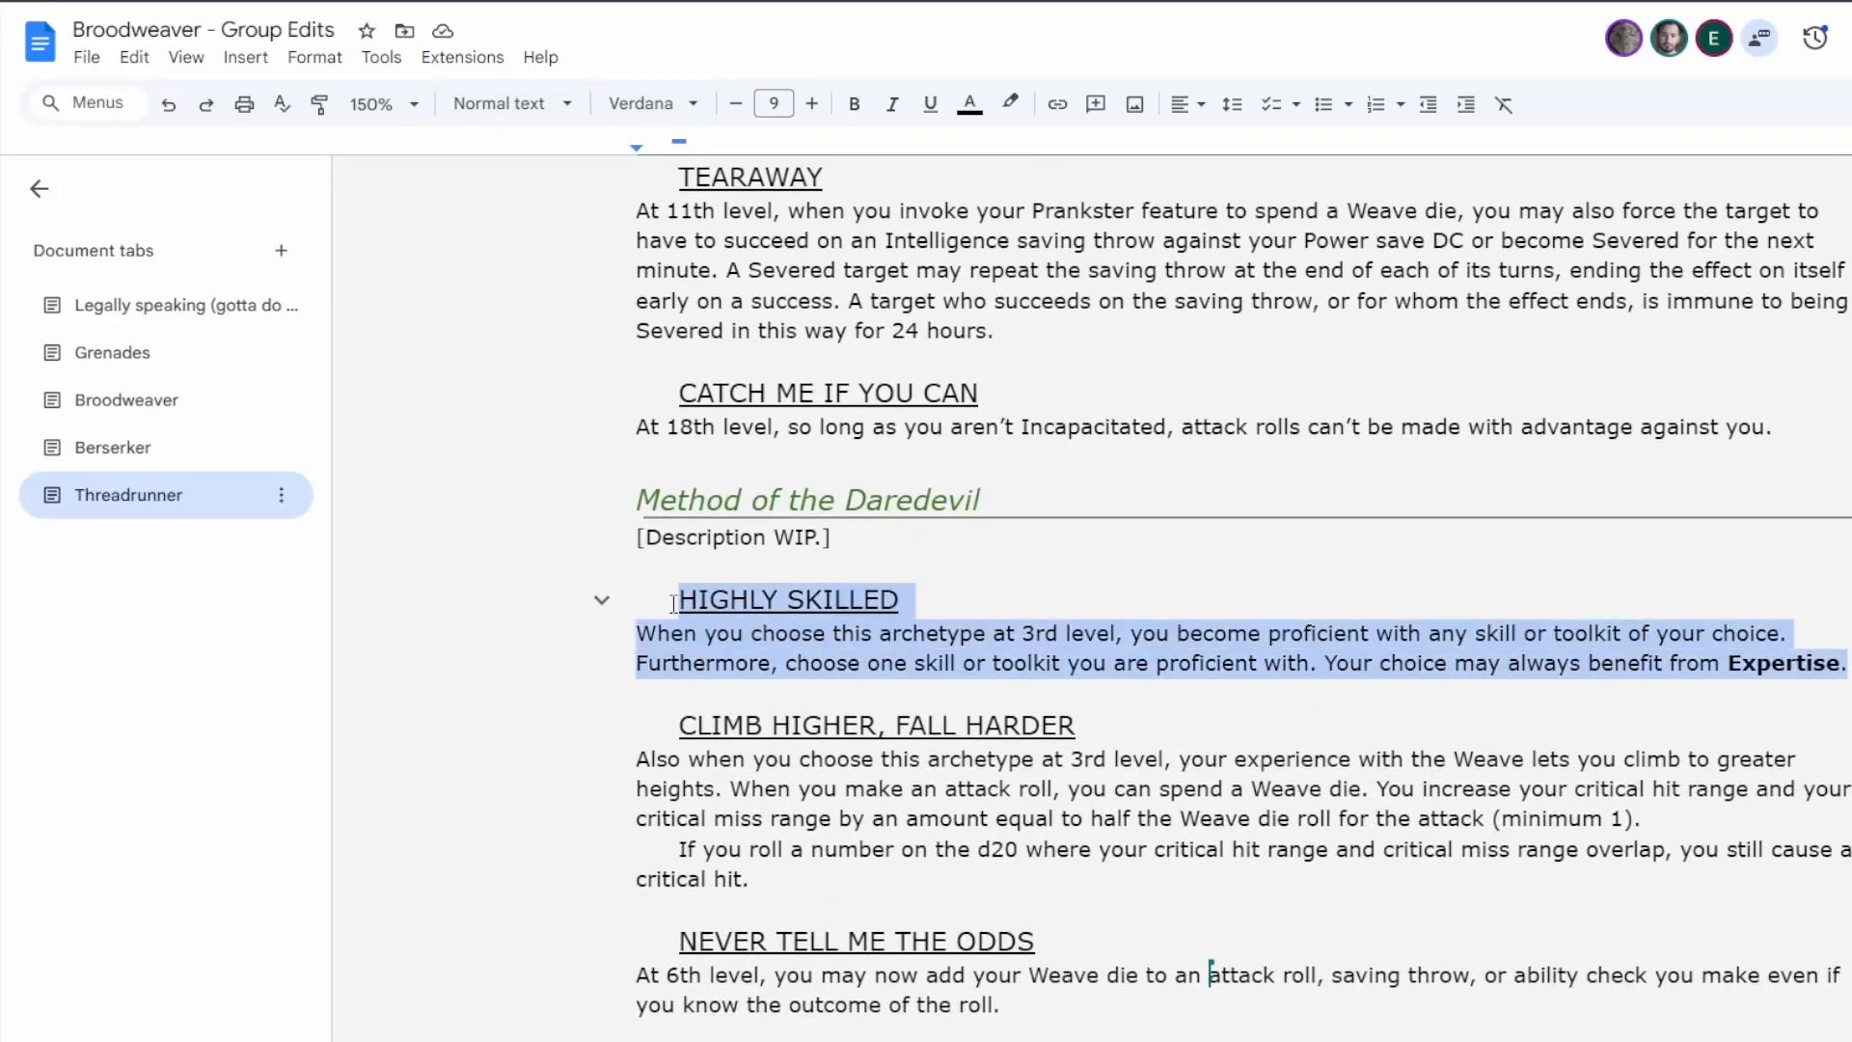
pyautogui.hotkey('ctrl', 'x')
pyautogui.click(791, 751)
pyautogui.press('Return')
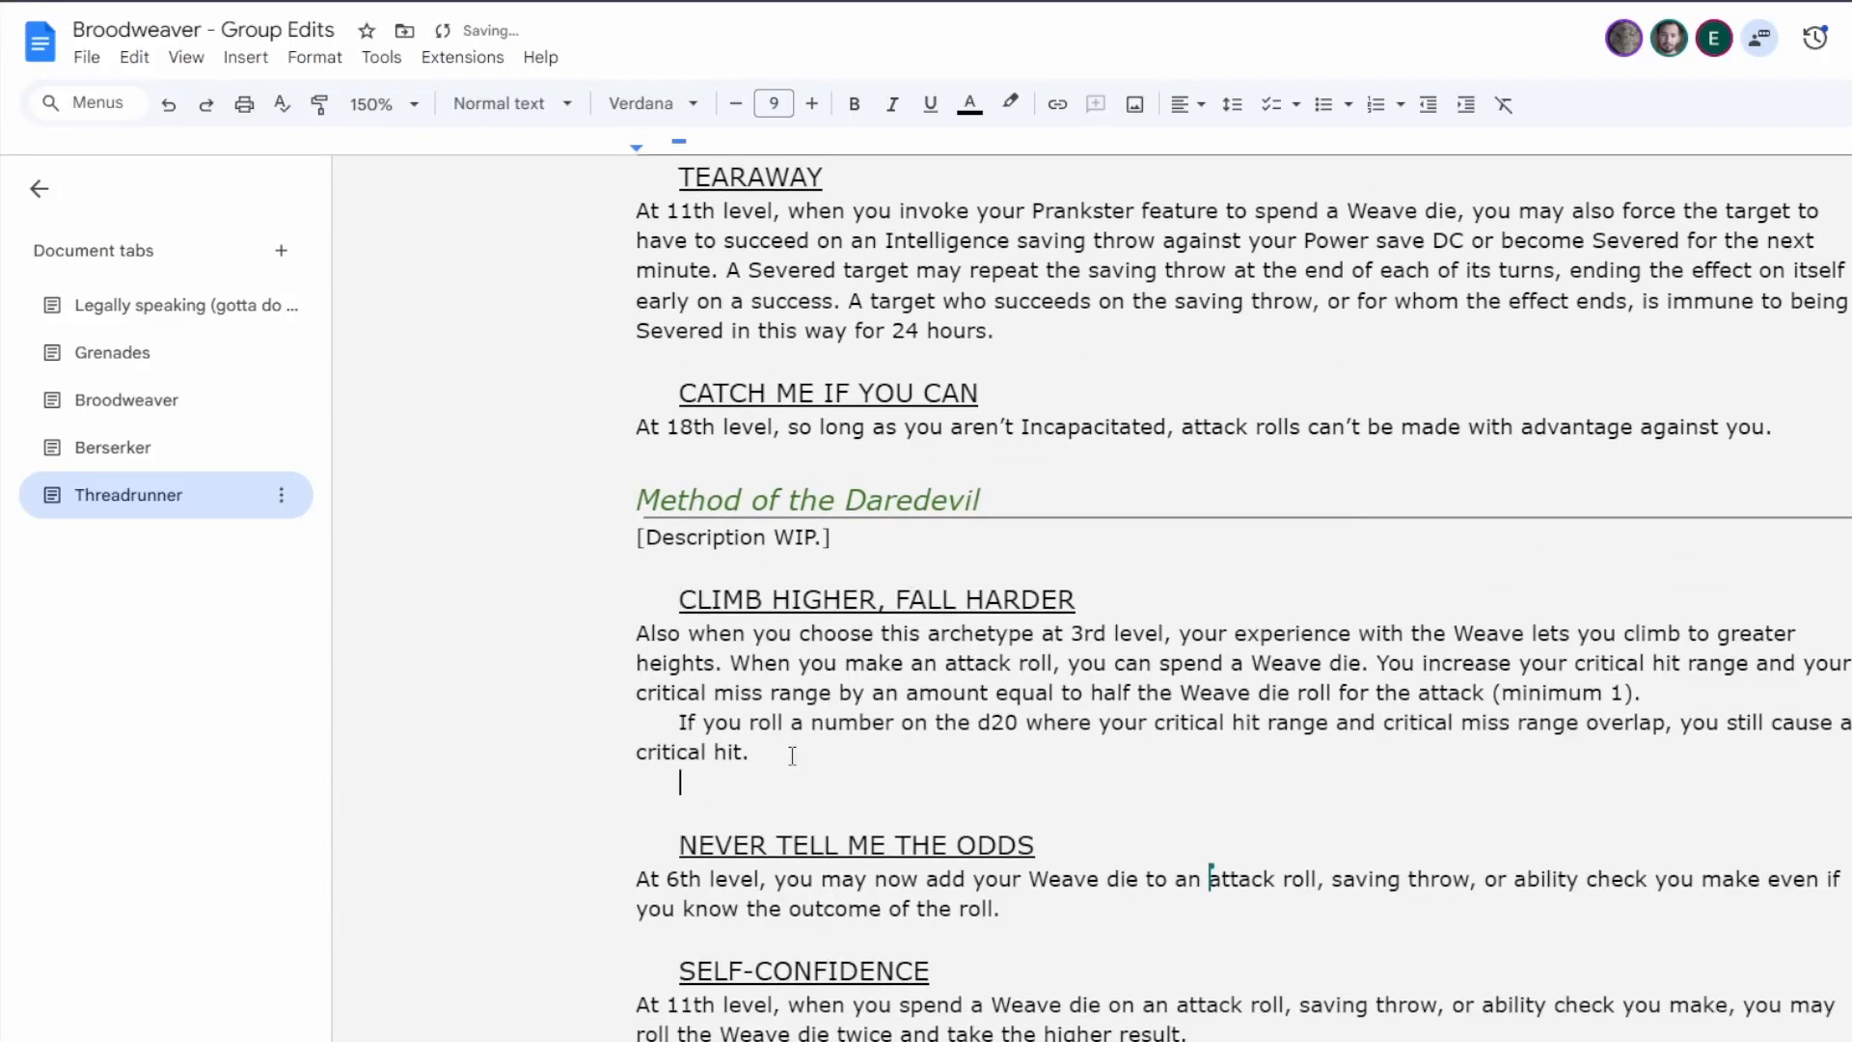
pyautogui.hotkey('ctrl', 'v')
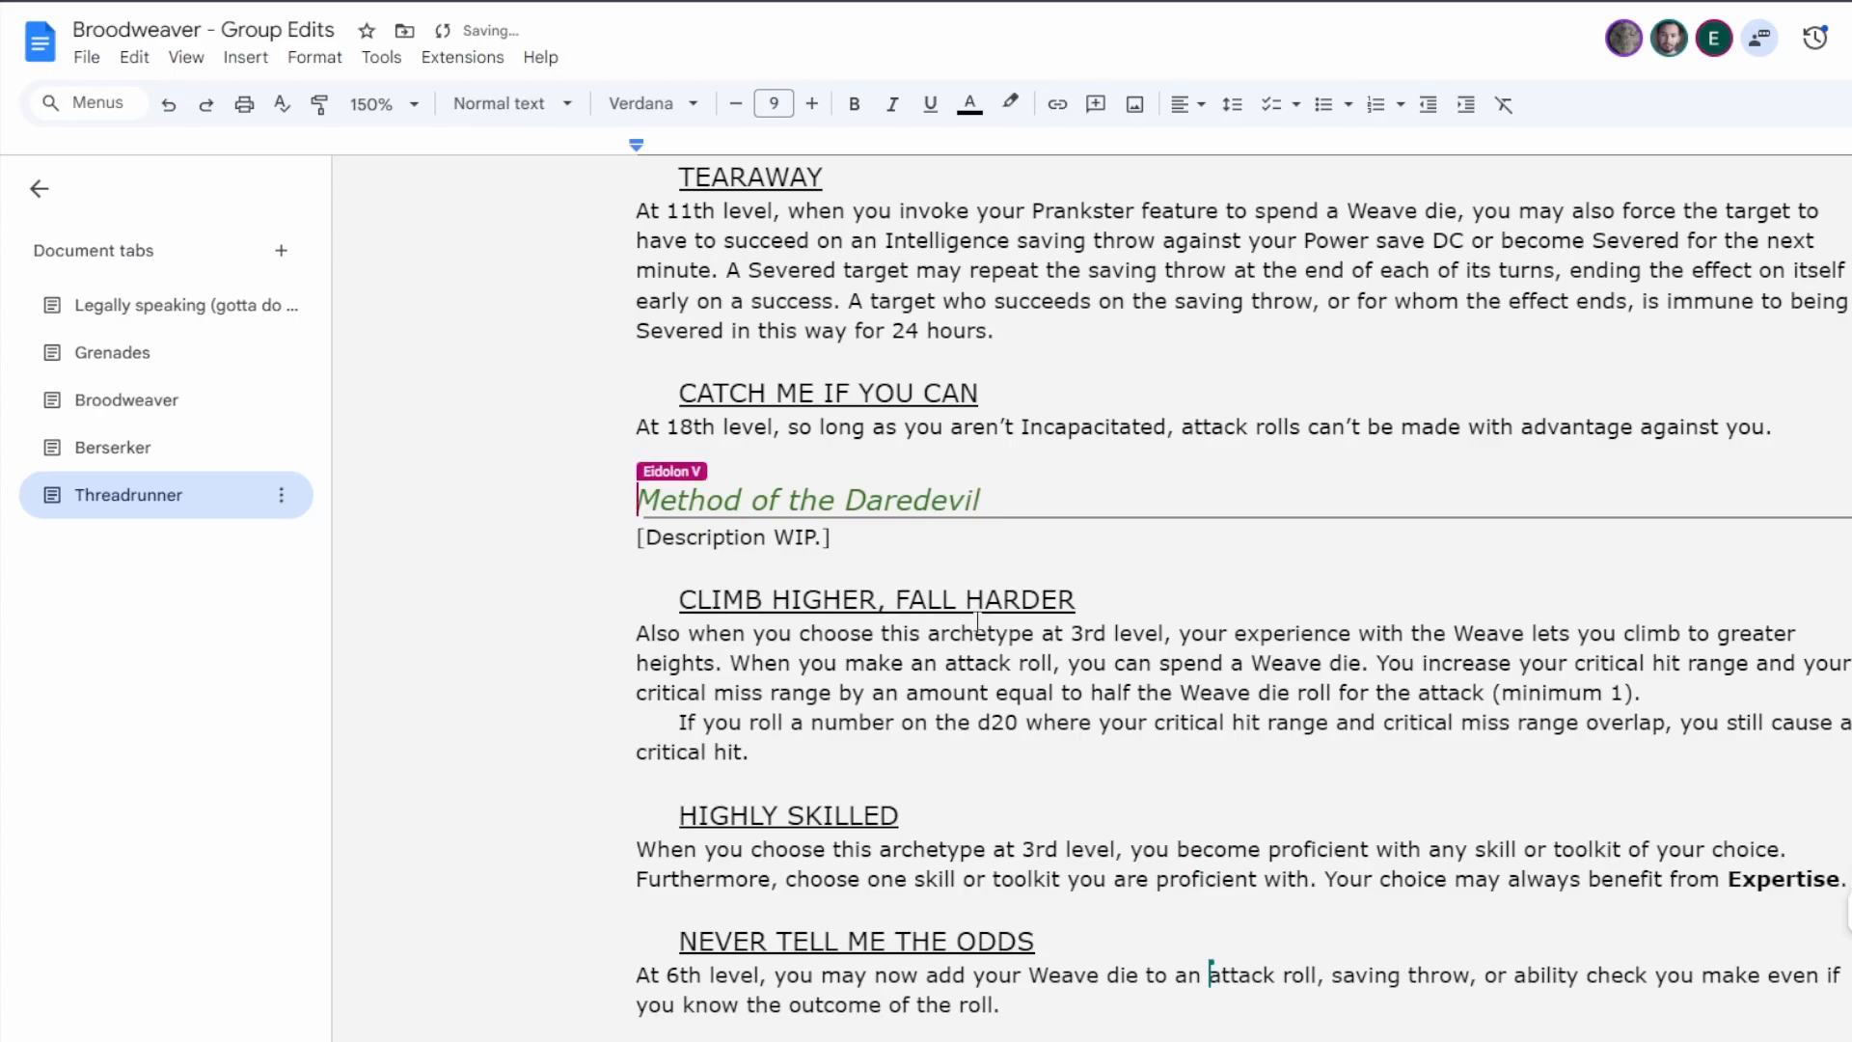
# Review the order of the Threadrunner methods and read through the Dreamer's Delight text.
pyautogui.scroll(-3, 969, 670)
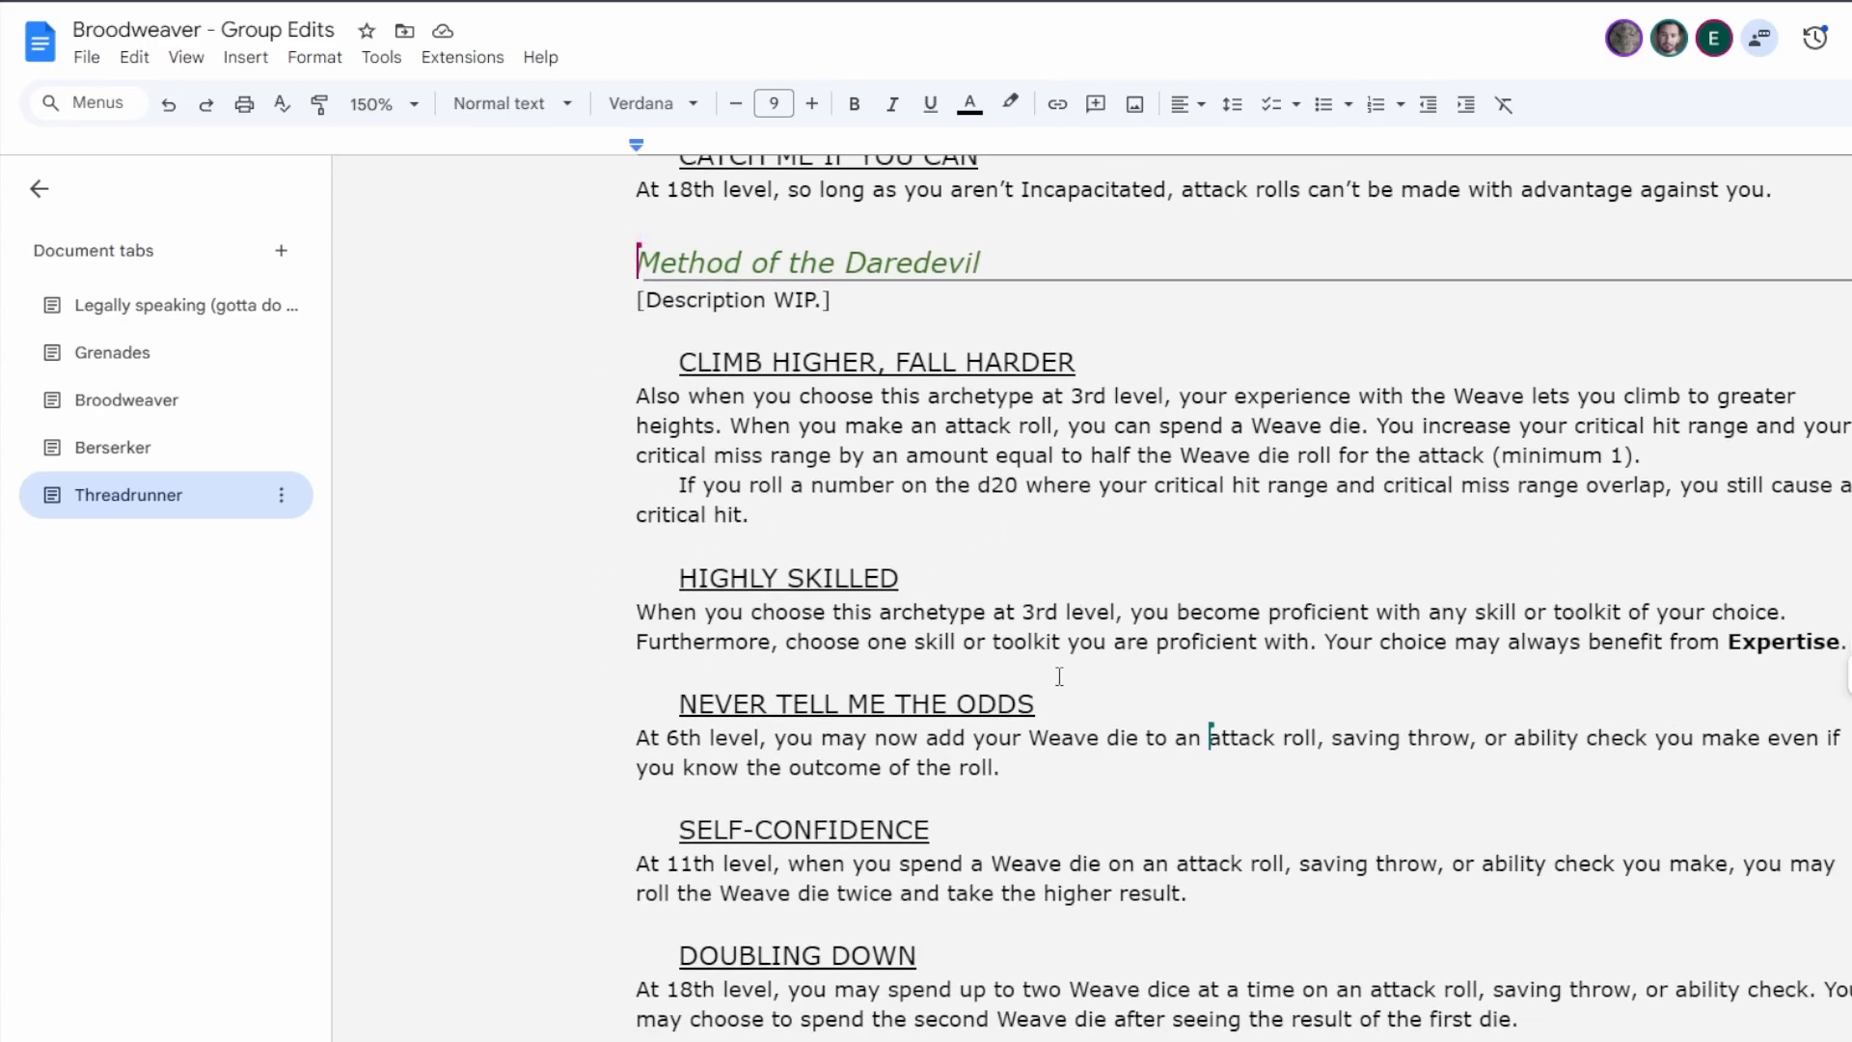
pyautogui.scroll(-3, 1061, 679)
pyautogui.scroll(13, 1061, 680)
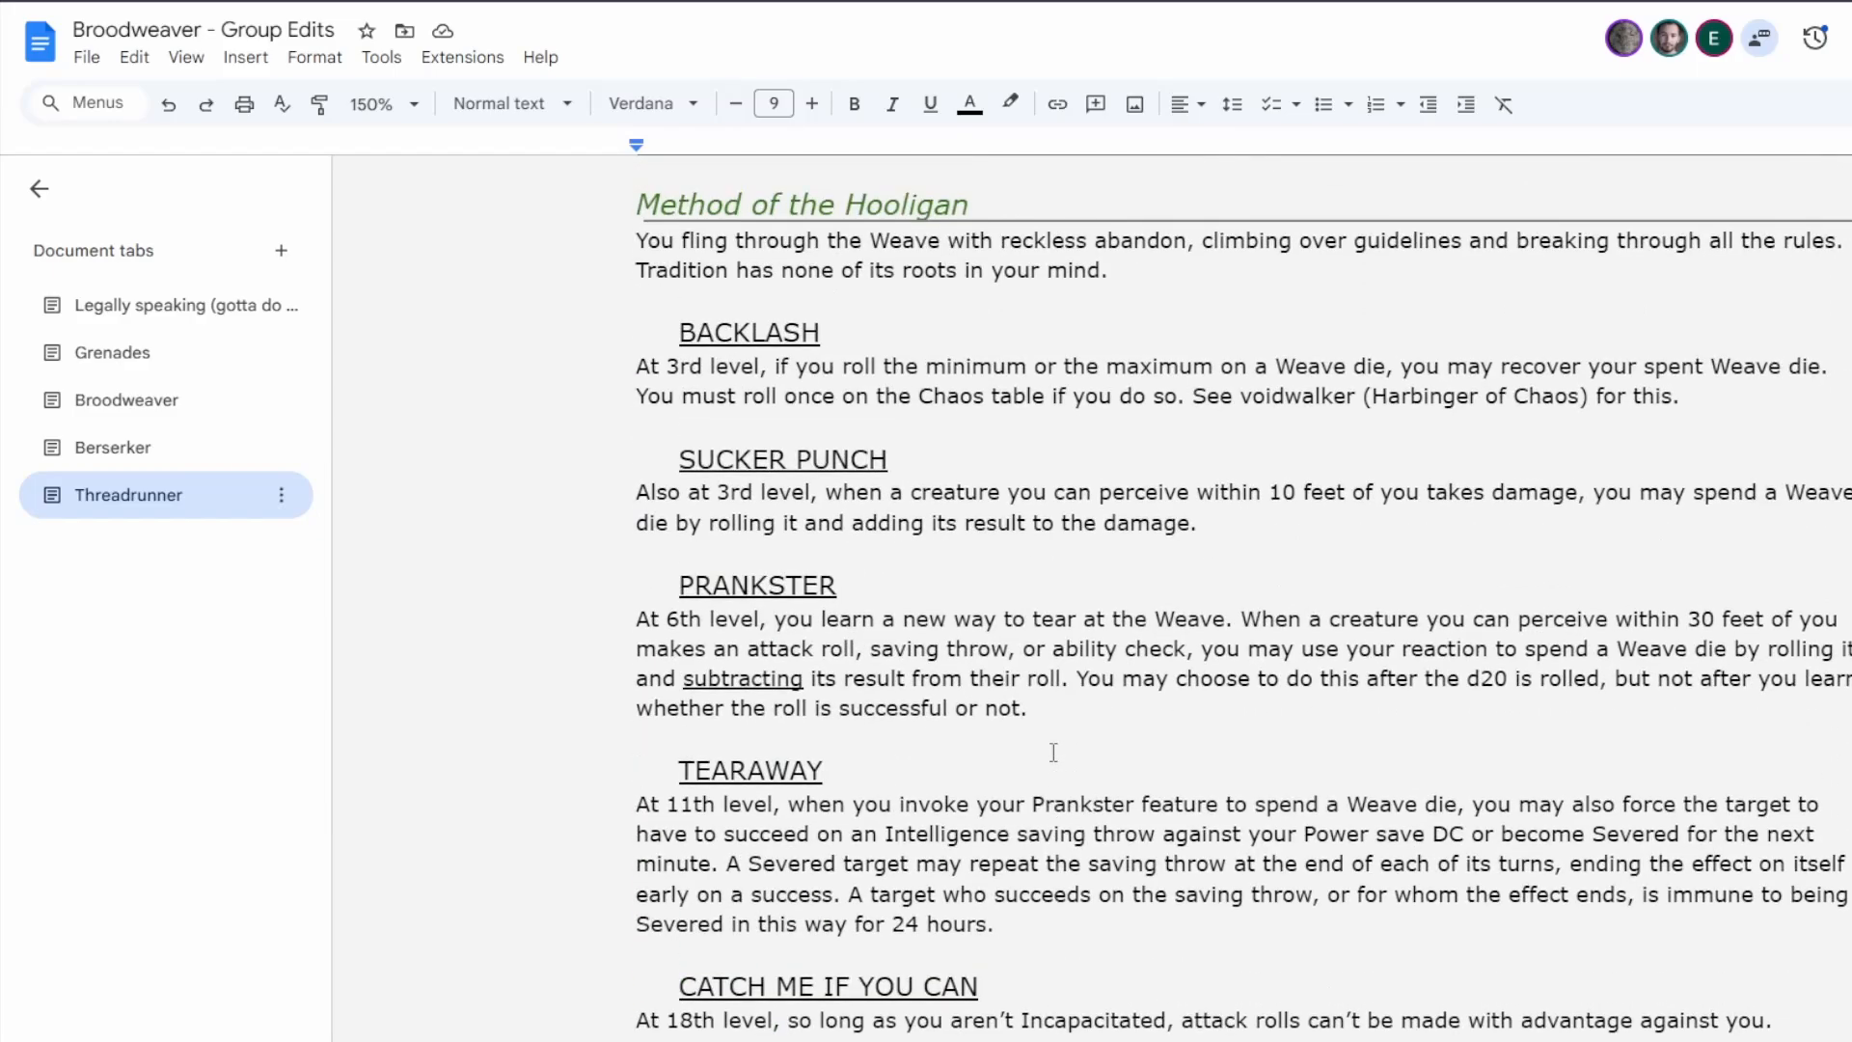
pyautogui.scroll(17, 1053, 752)
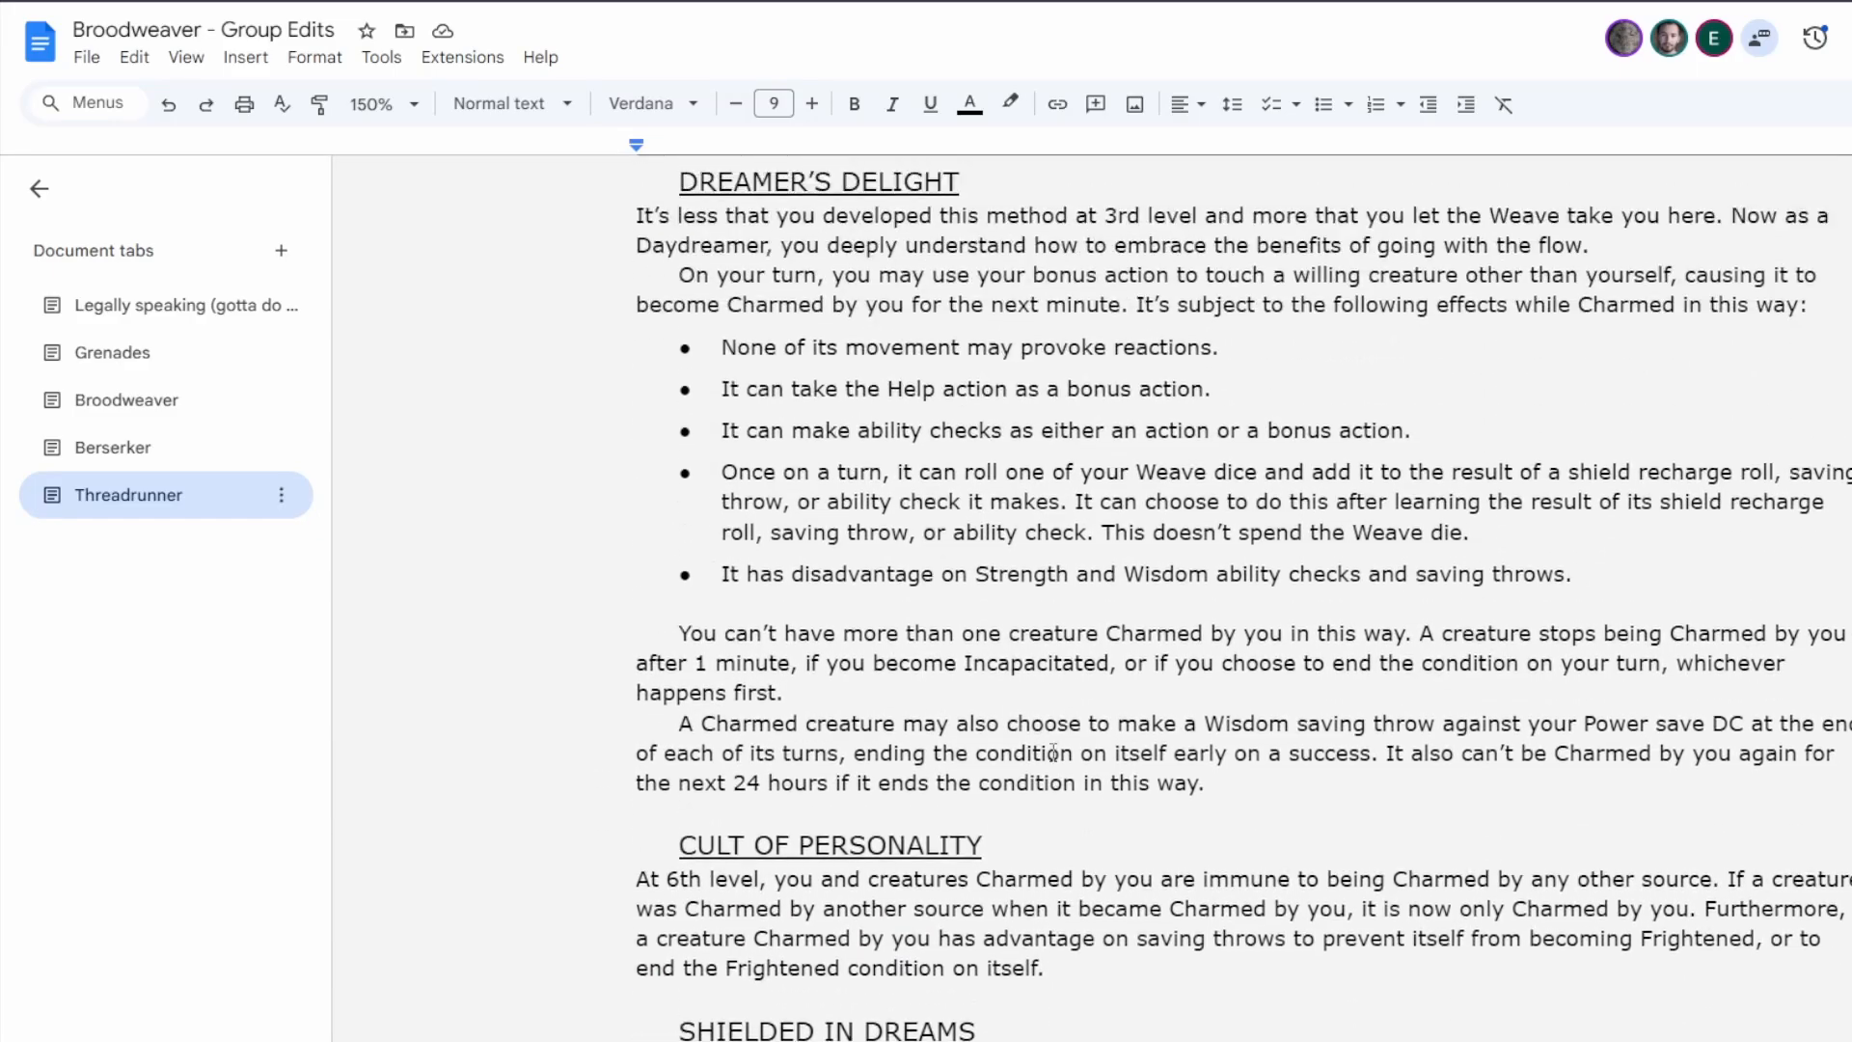
pyautogui.scroll(7, 1053, 753)
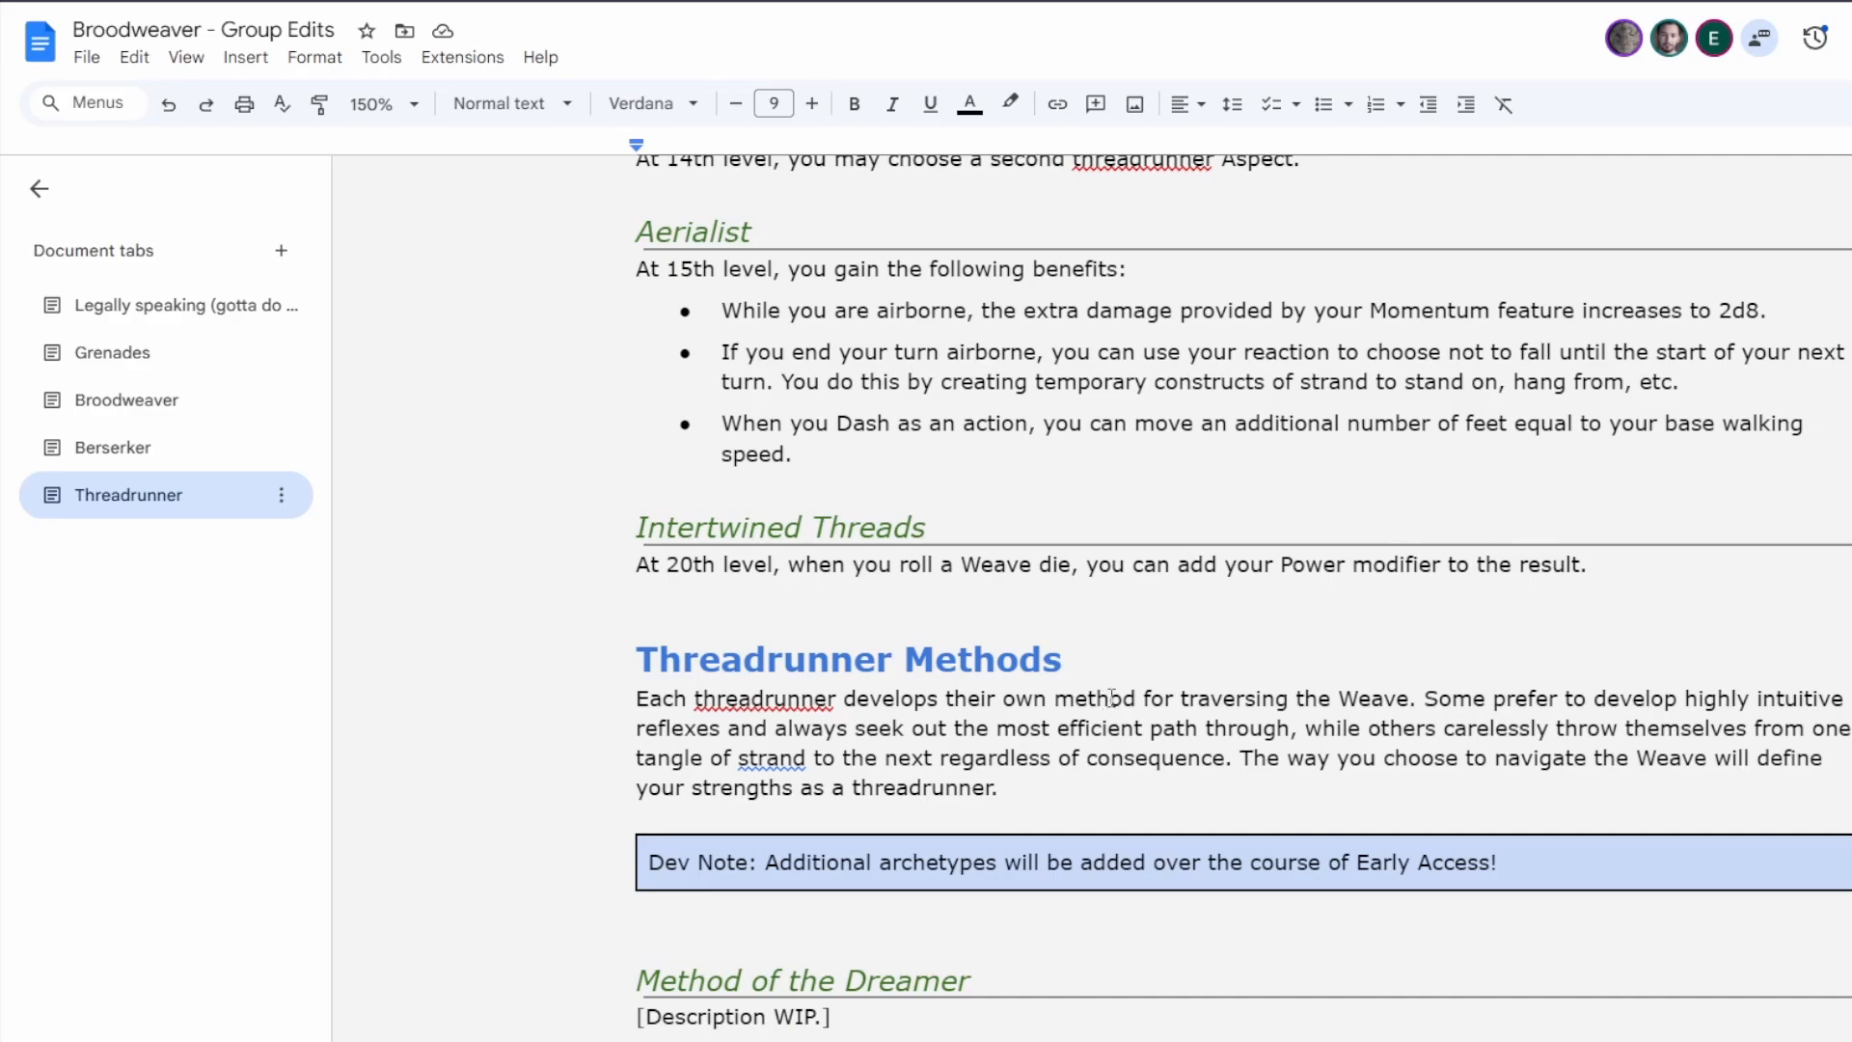
pyautogui.click(1005, 789)
pyautogui.scroll(-2, 1043, 778)
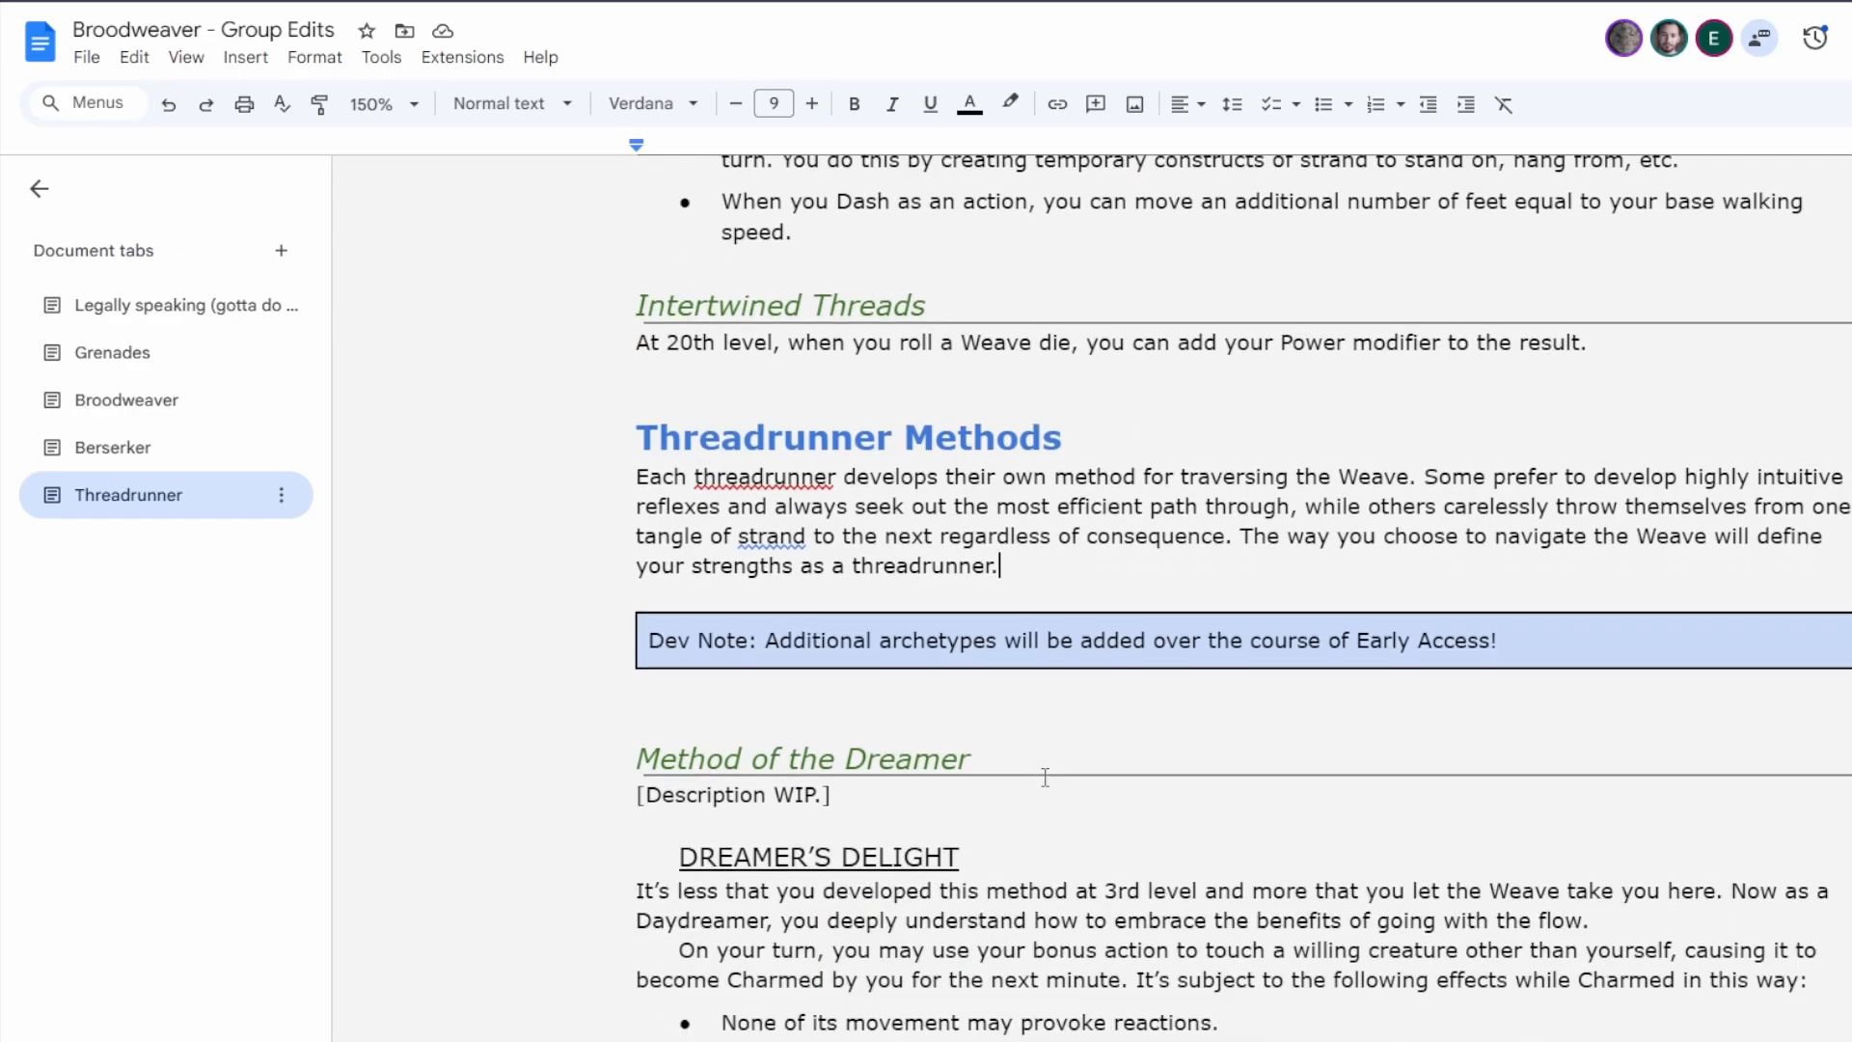
pyautogui.scroll(-2, 1044, 778)
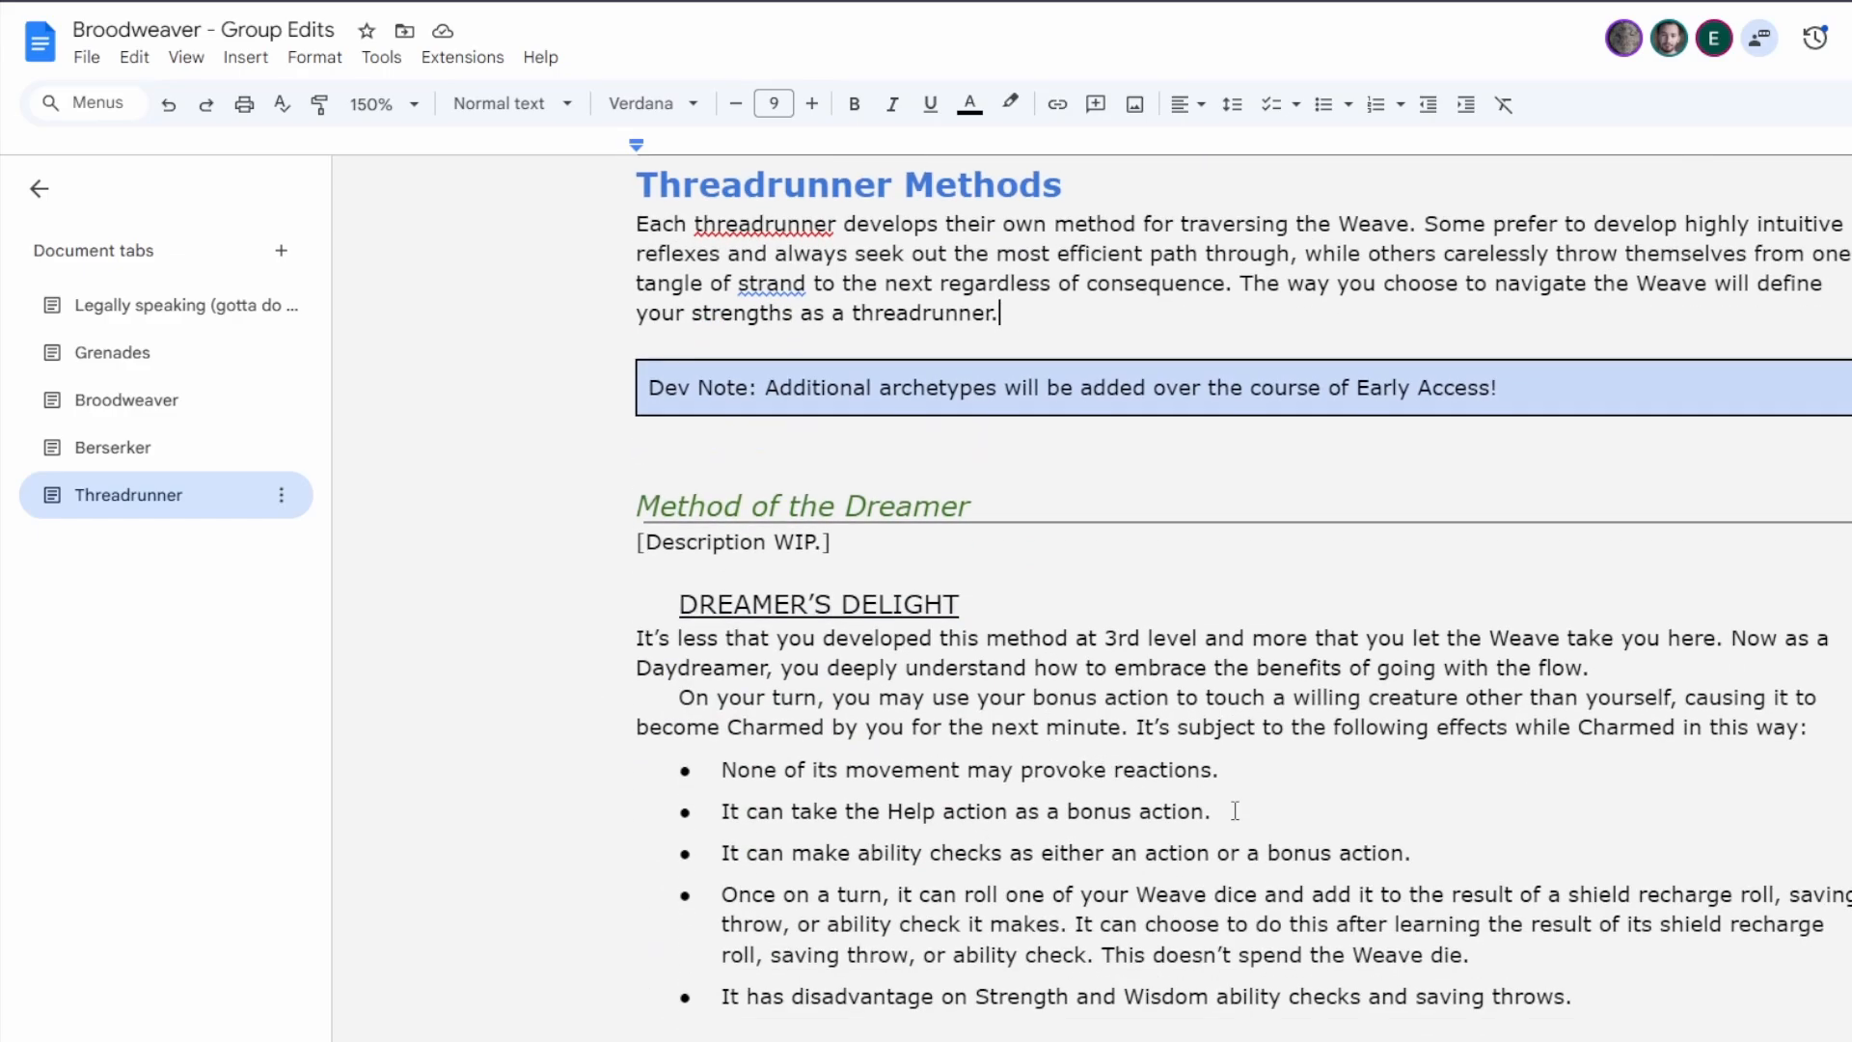
pyautogui.click(1827, 732)
# Switch to the Broodweaver tab and examine the Pattern of the Mystic notes, placing the cursor after its "[Flavor text WIP.]" line.
pyautogui.click(104, 415)
pyautogui.scroll(-15, 1206, 675)
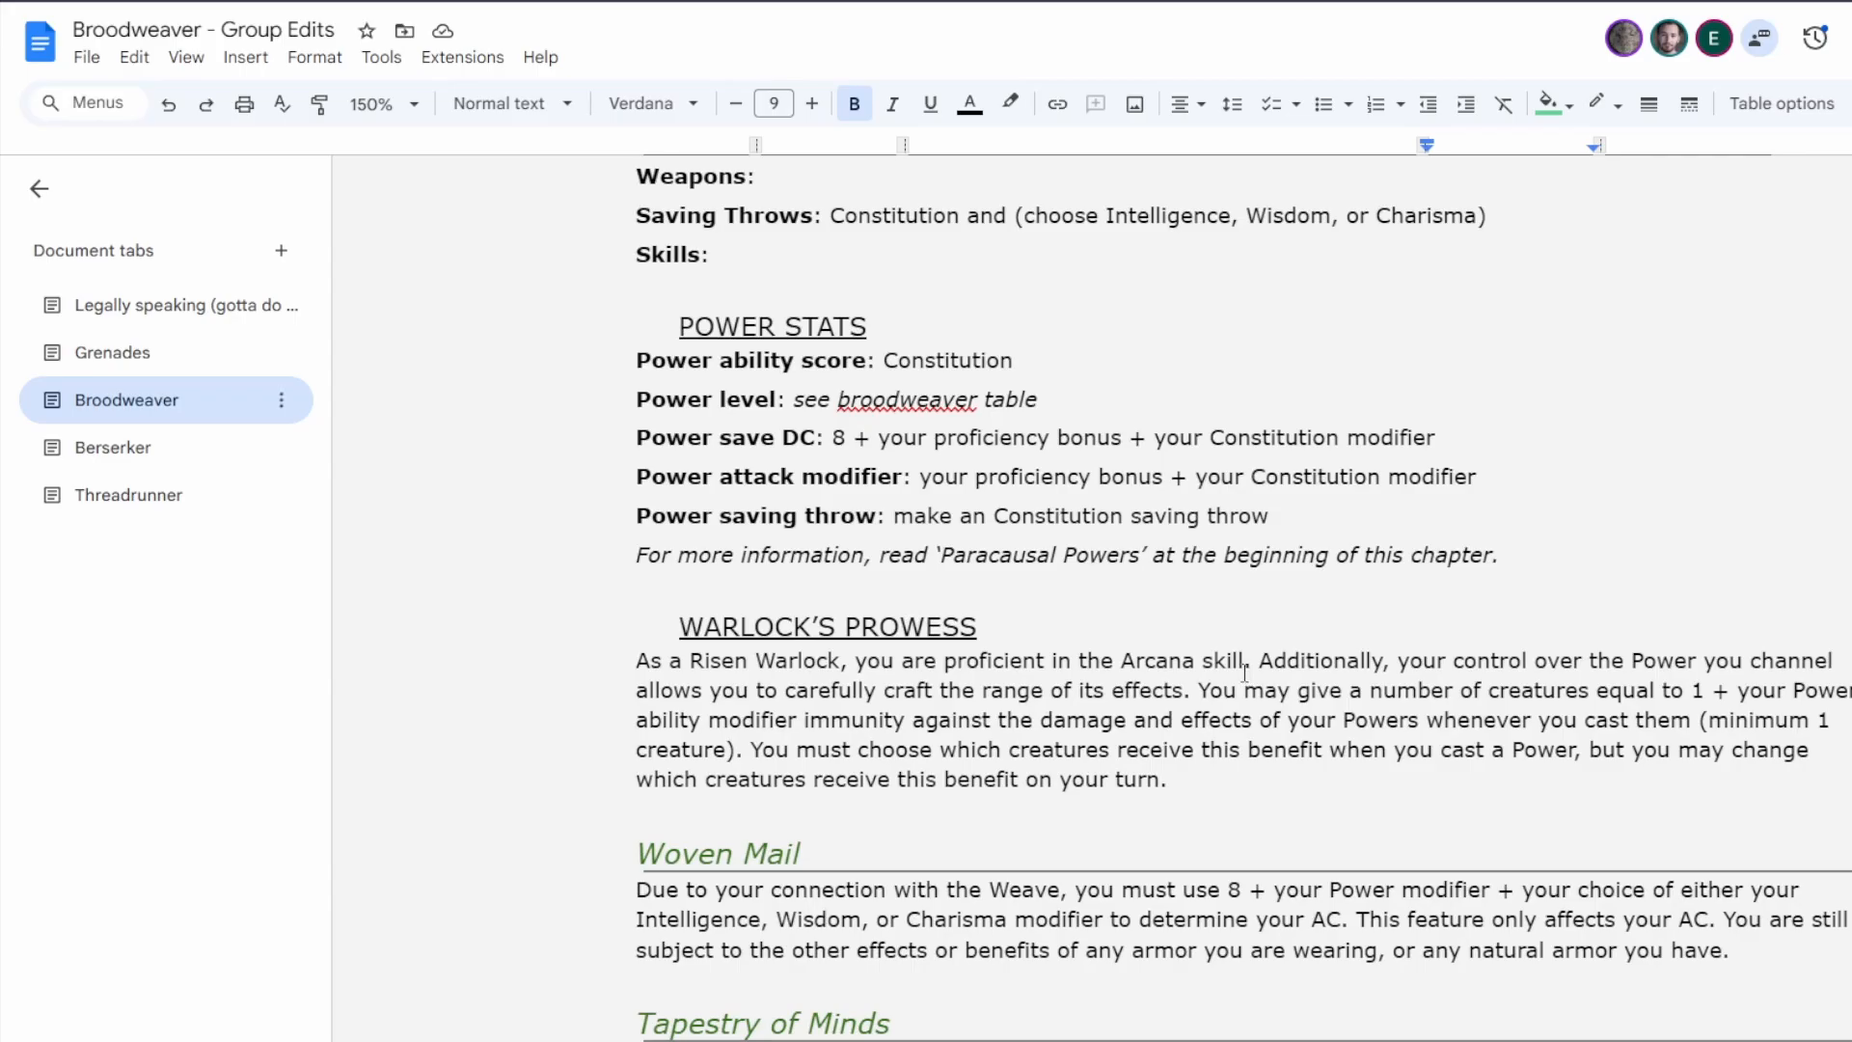
pyautogui.scroll(-20, 1245, 672)
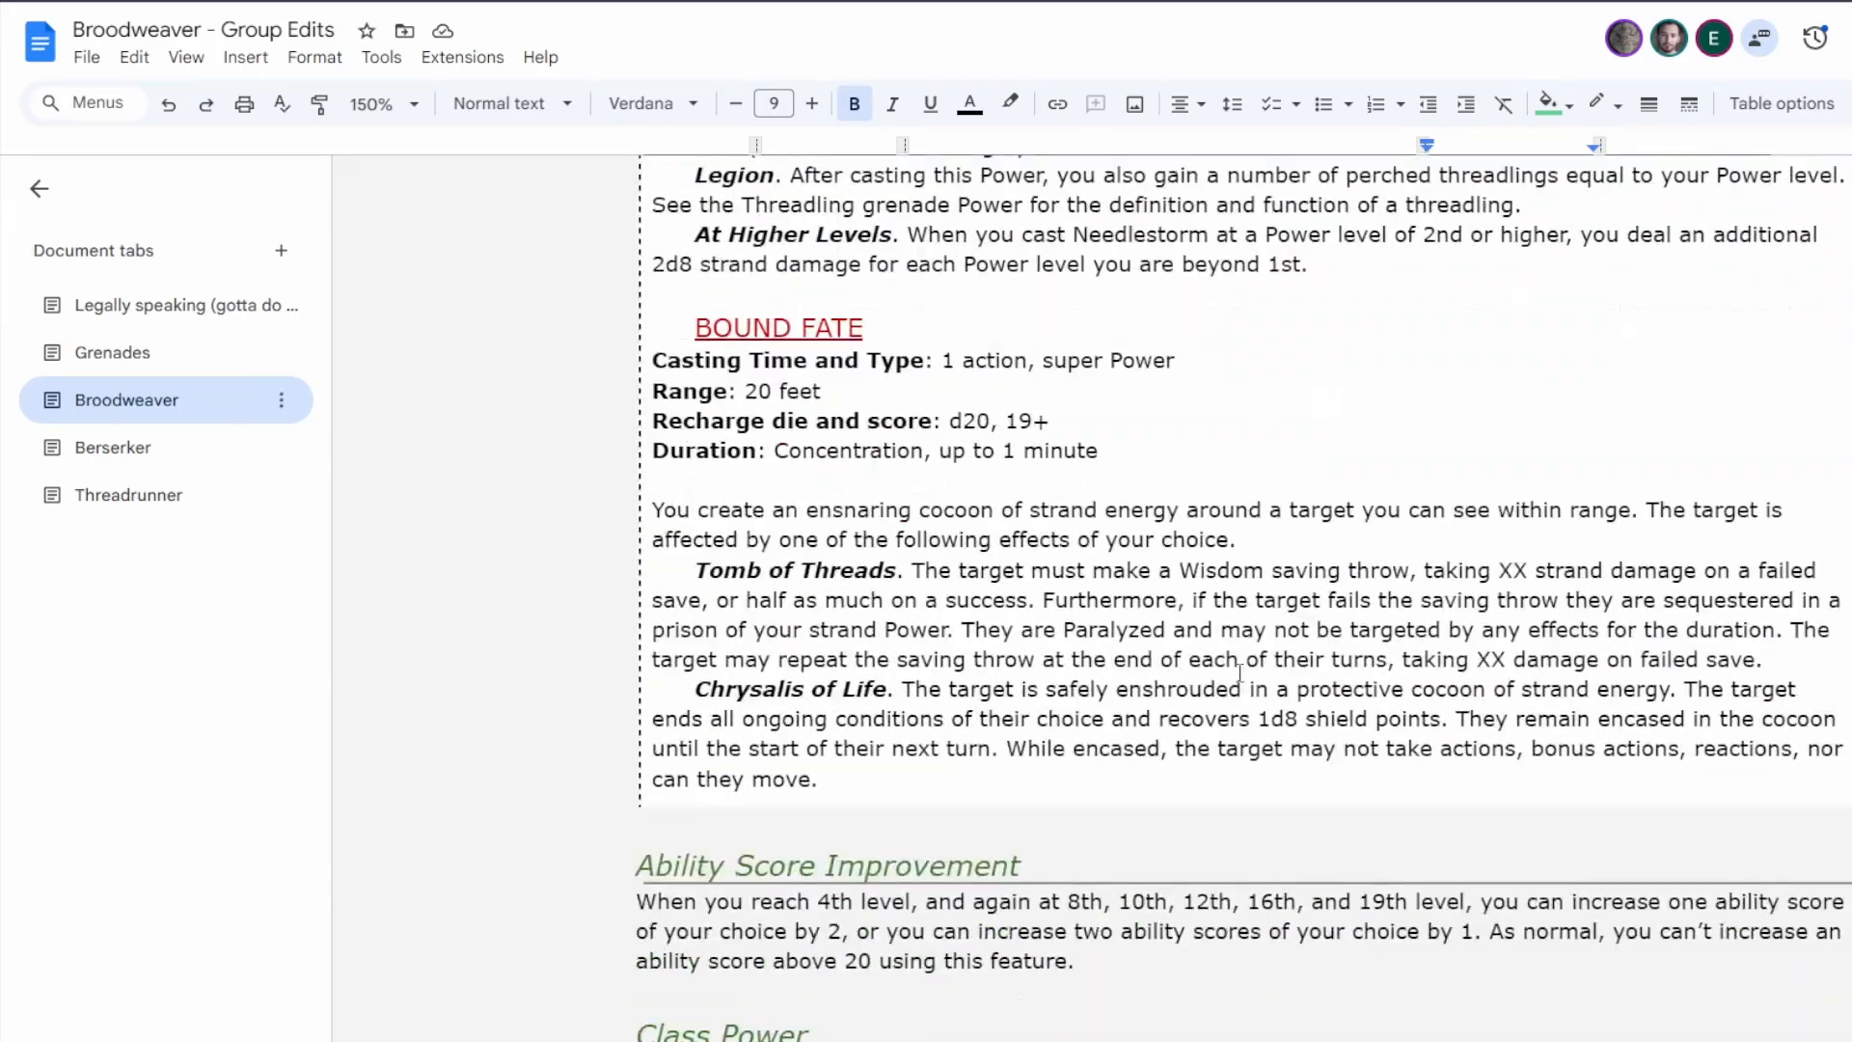
pyautogui.scroll(-20, 1240, 673)
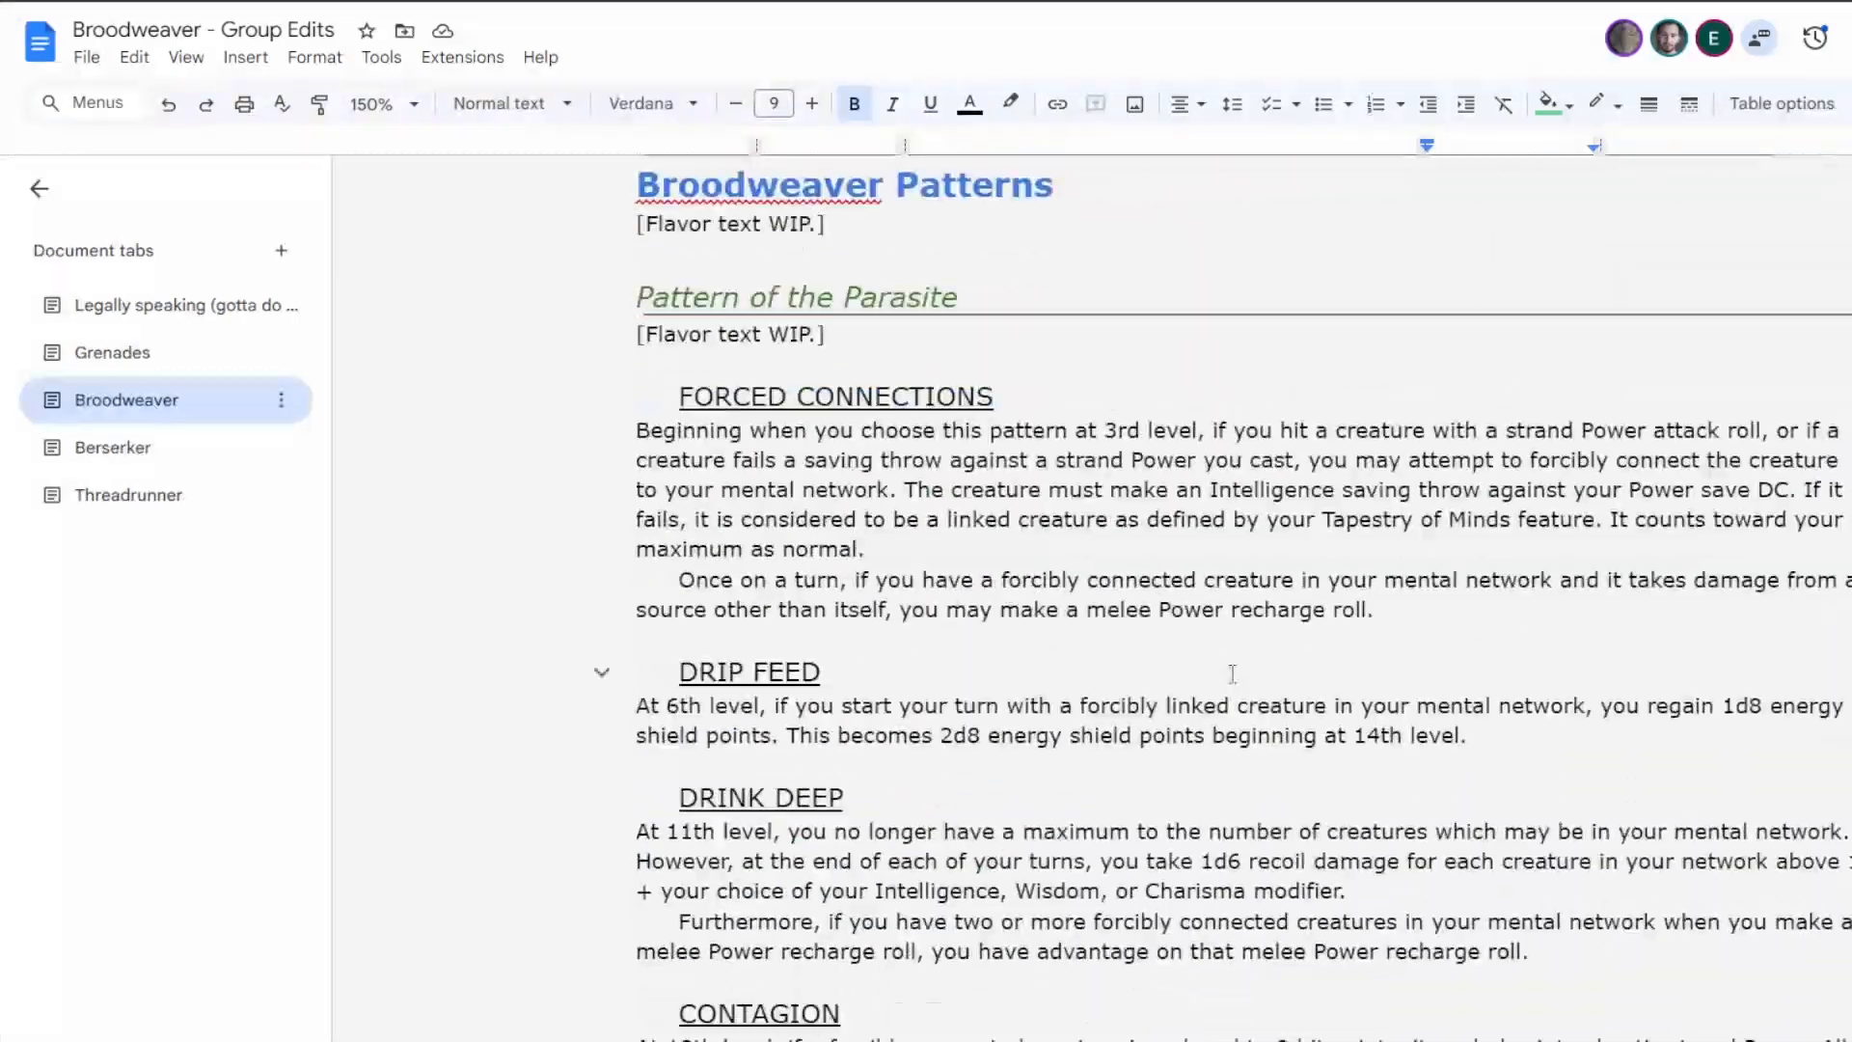
pyautogui.scroll(-20, 1233, 673)
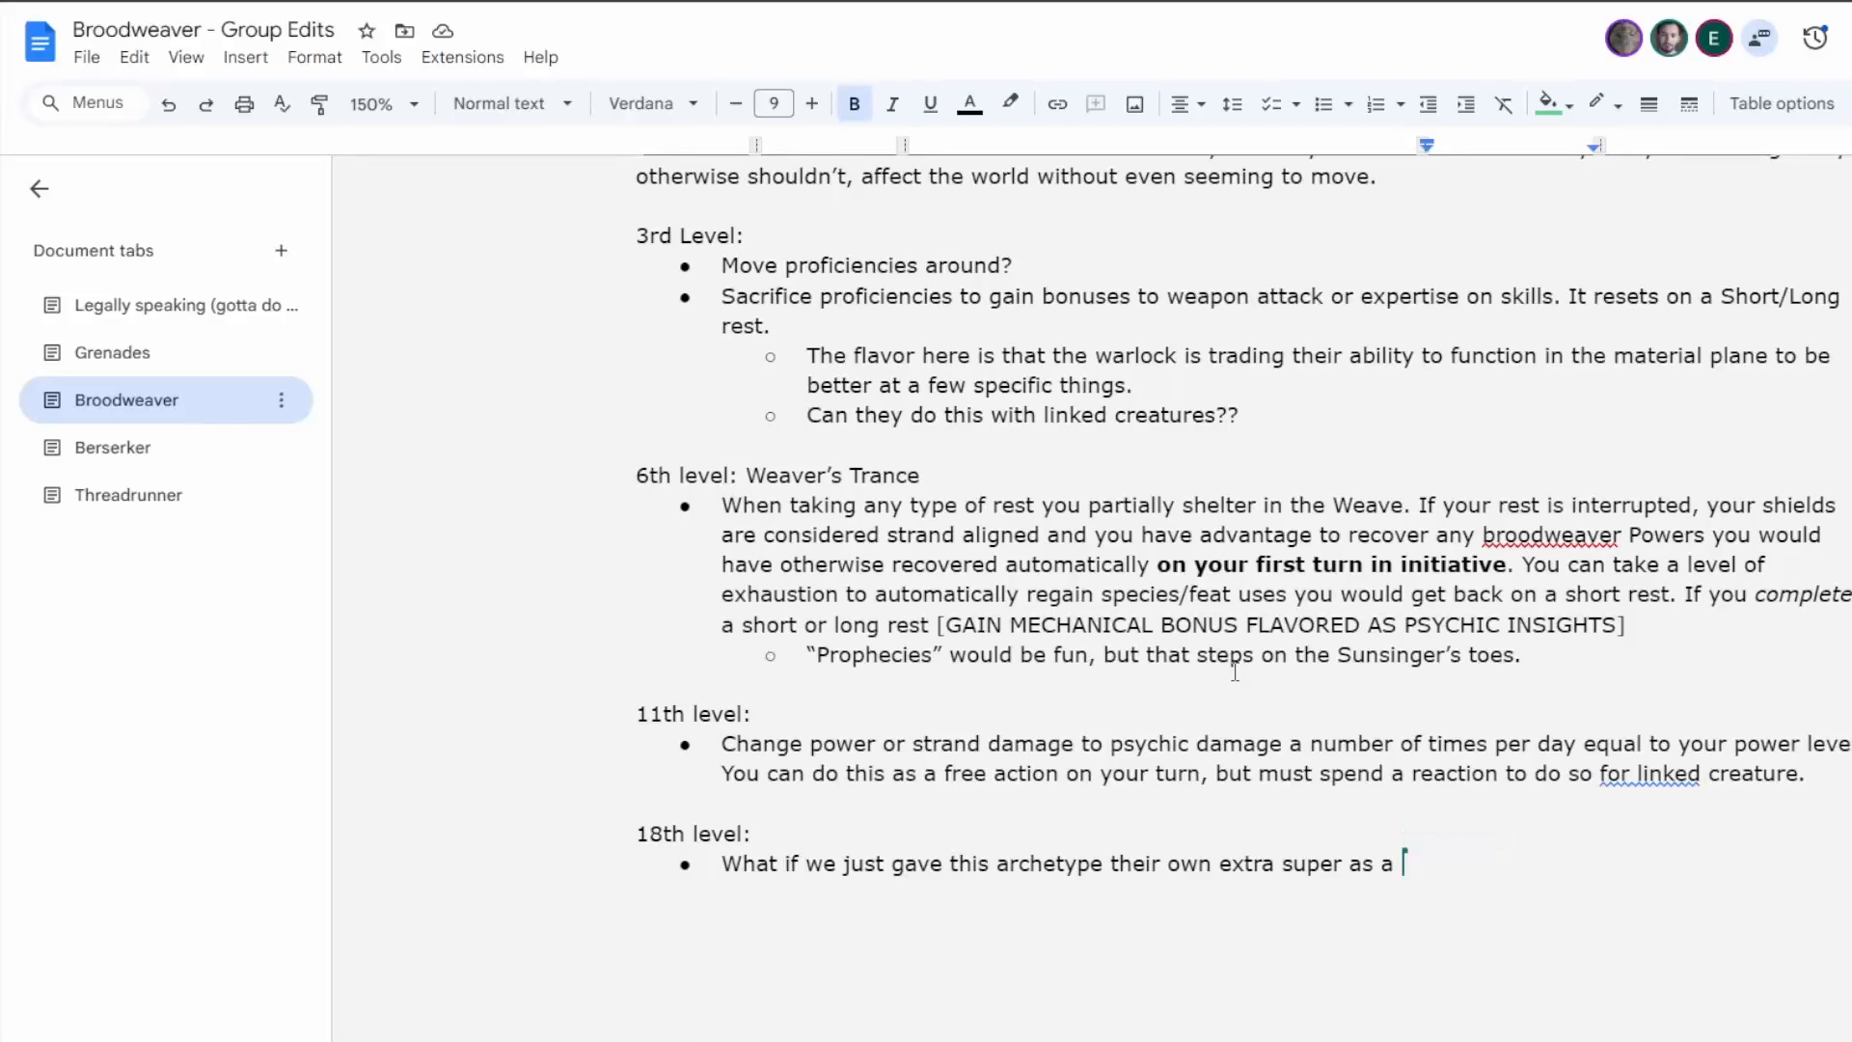
pyautogui.scroll(4, 1235, 673)
pyautogui.scroll(-3, 1235, 672)
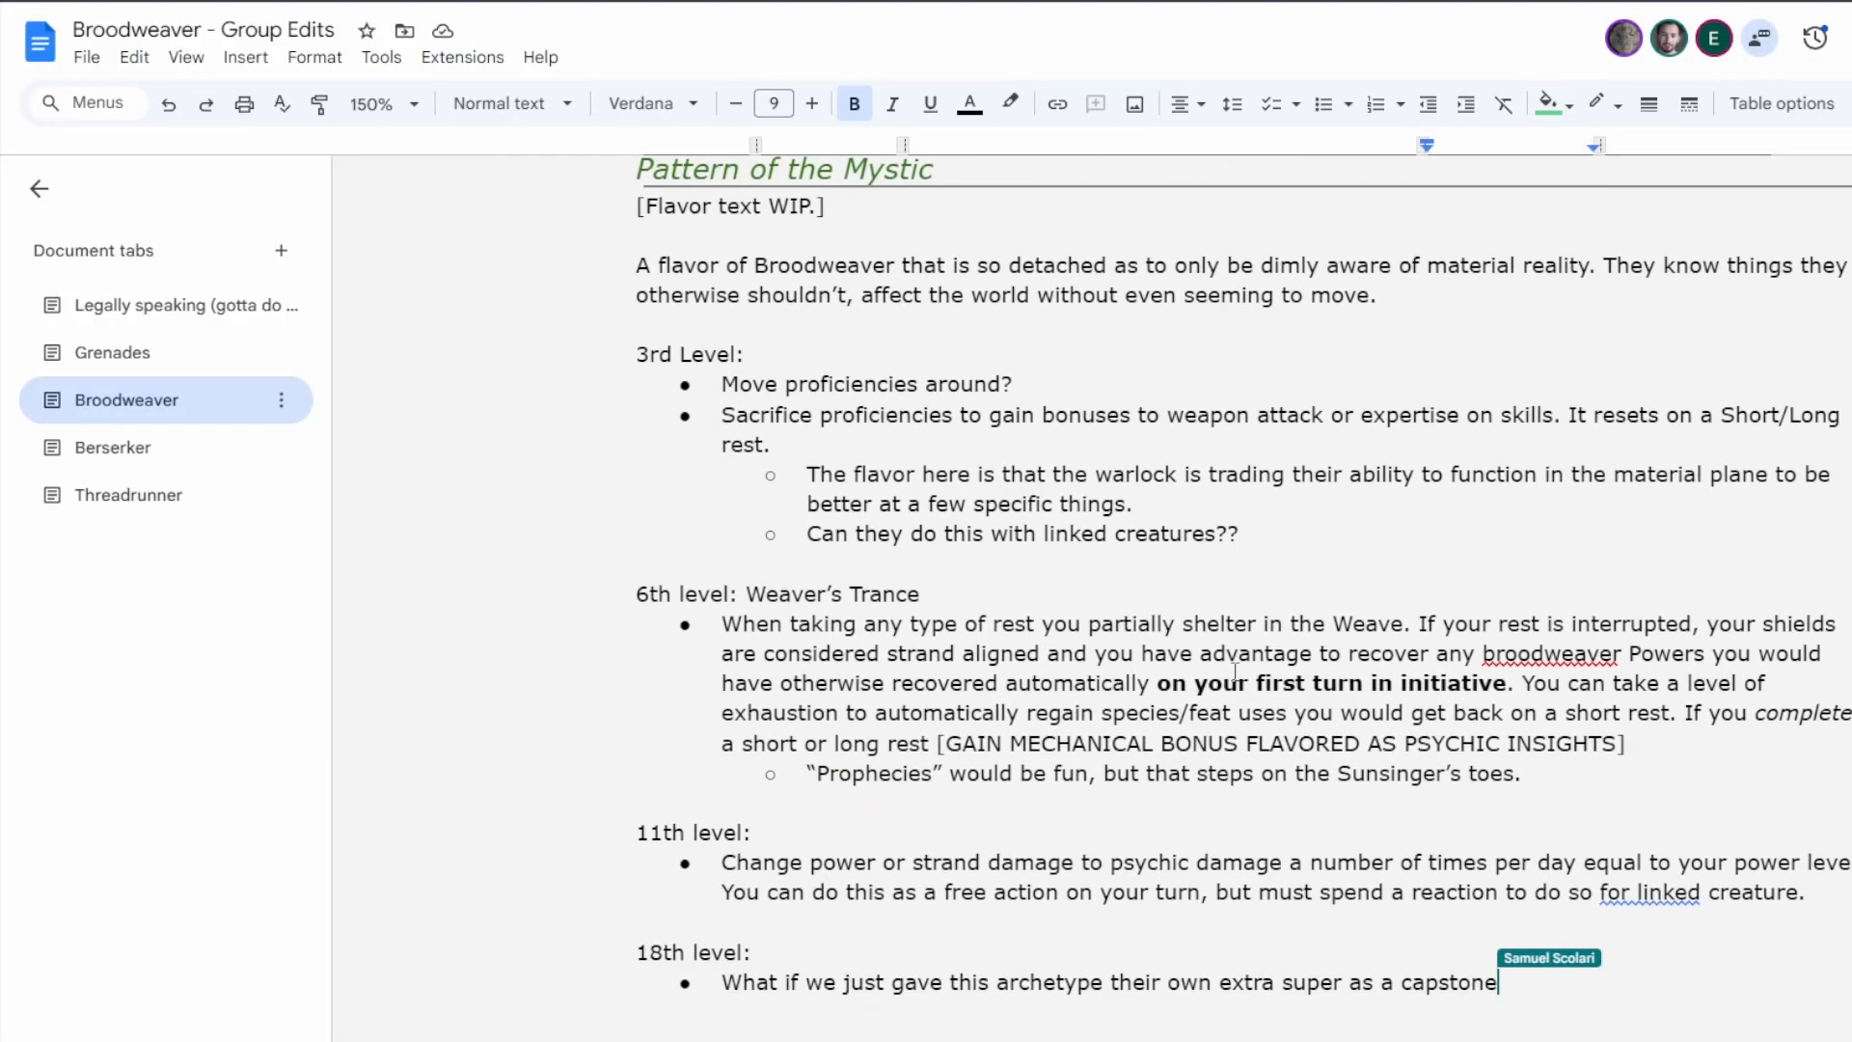
pyautogui.scroll(1, 1235, 672)
pyautogui.scroll(-1, 1234, 672)
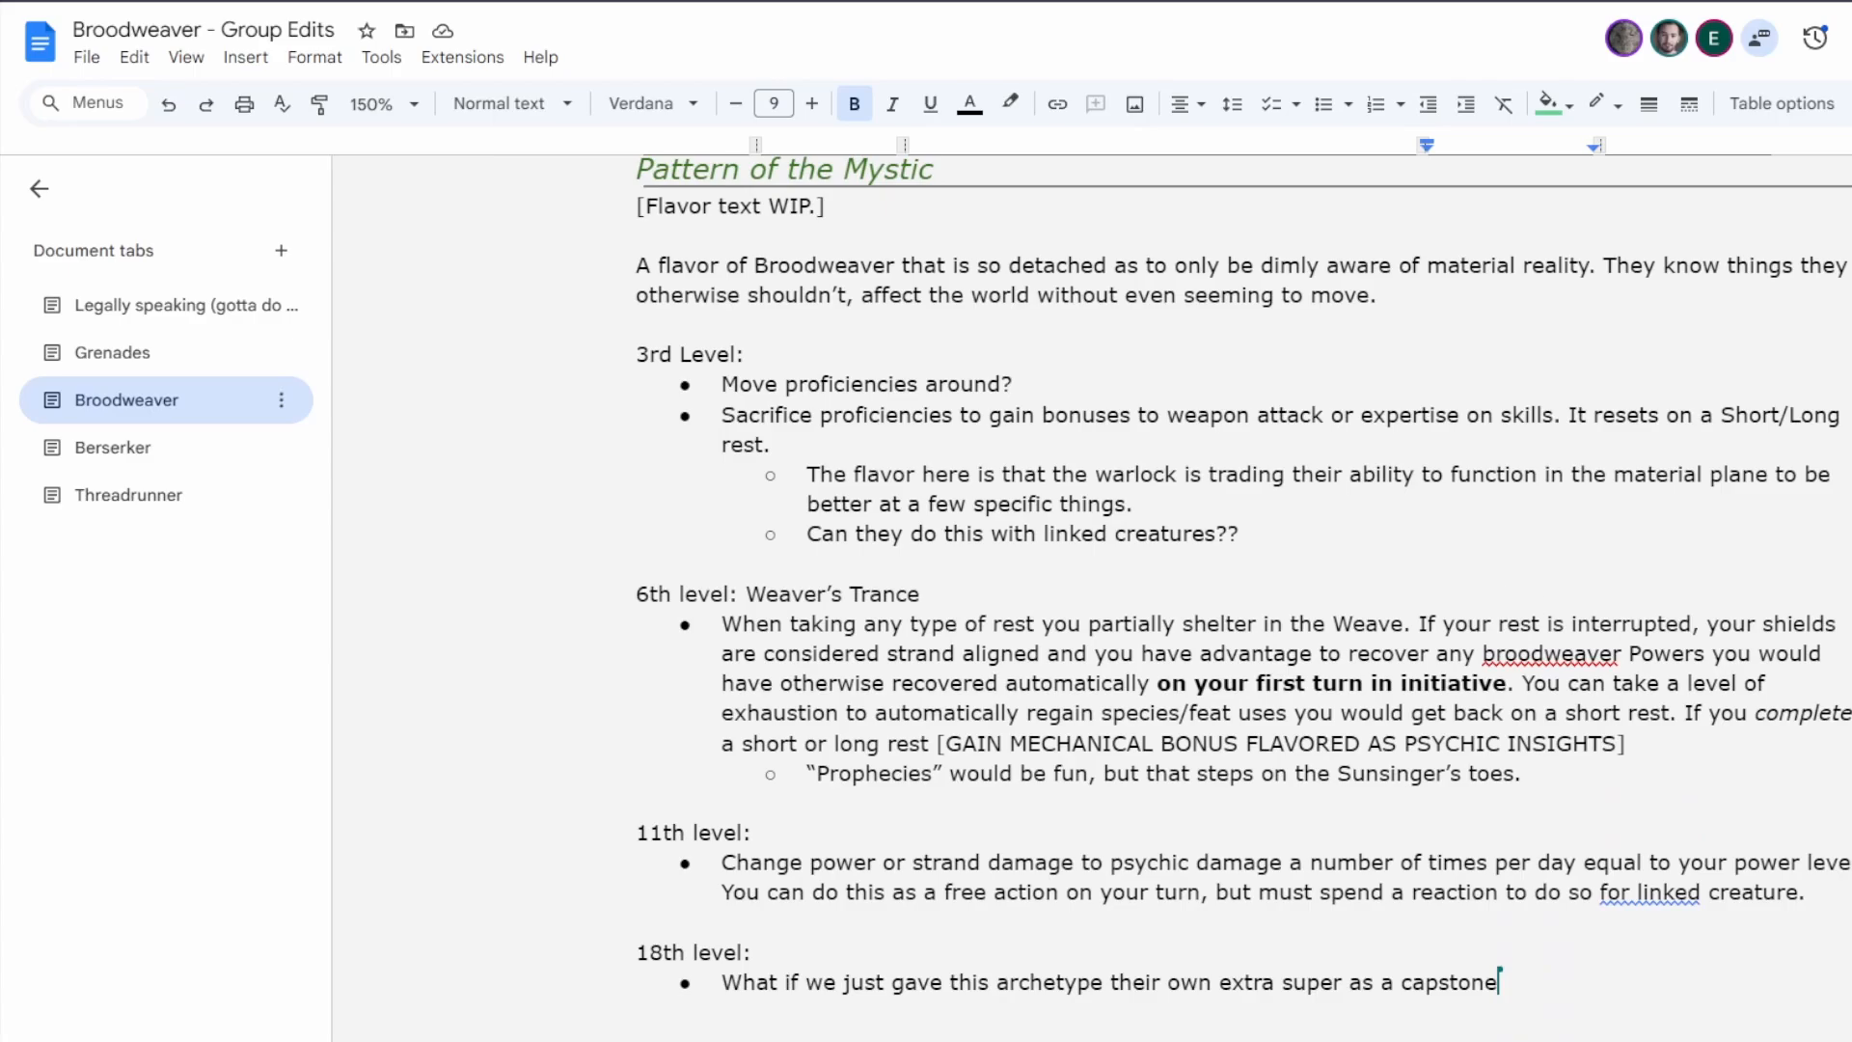
pyautogui.scroll(1, 1257, 613)
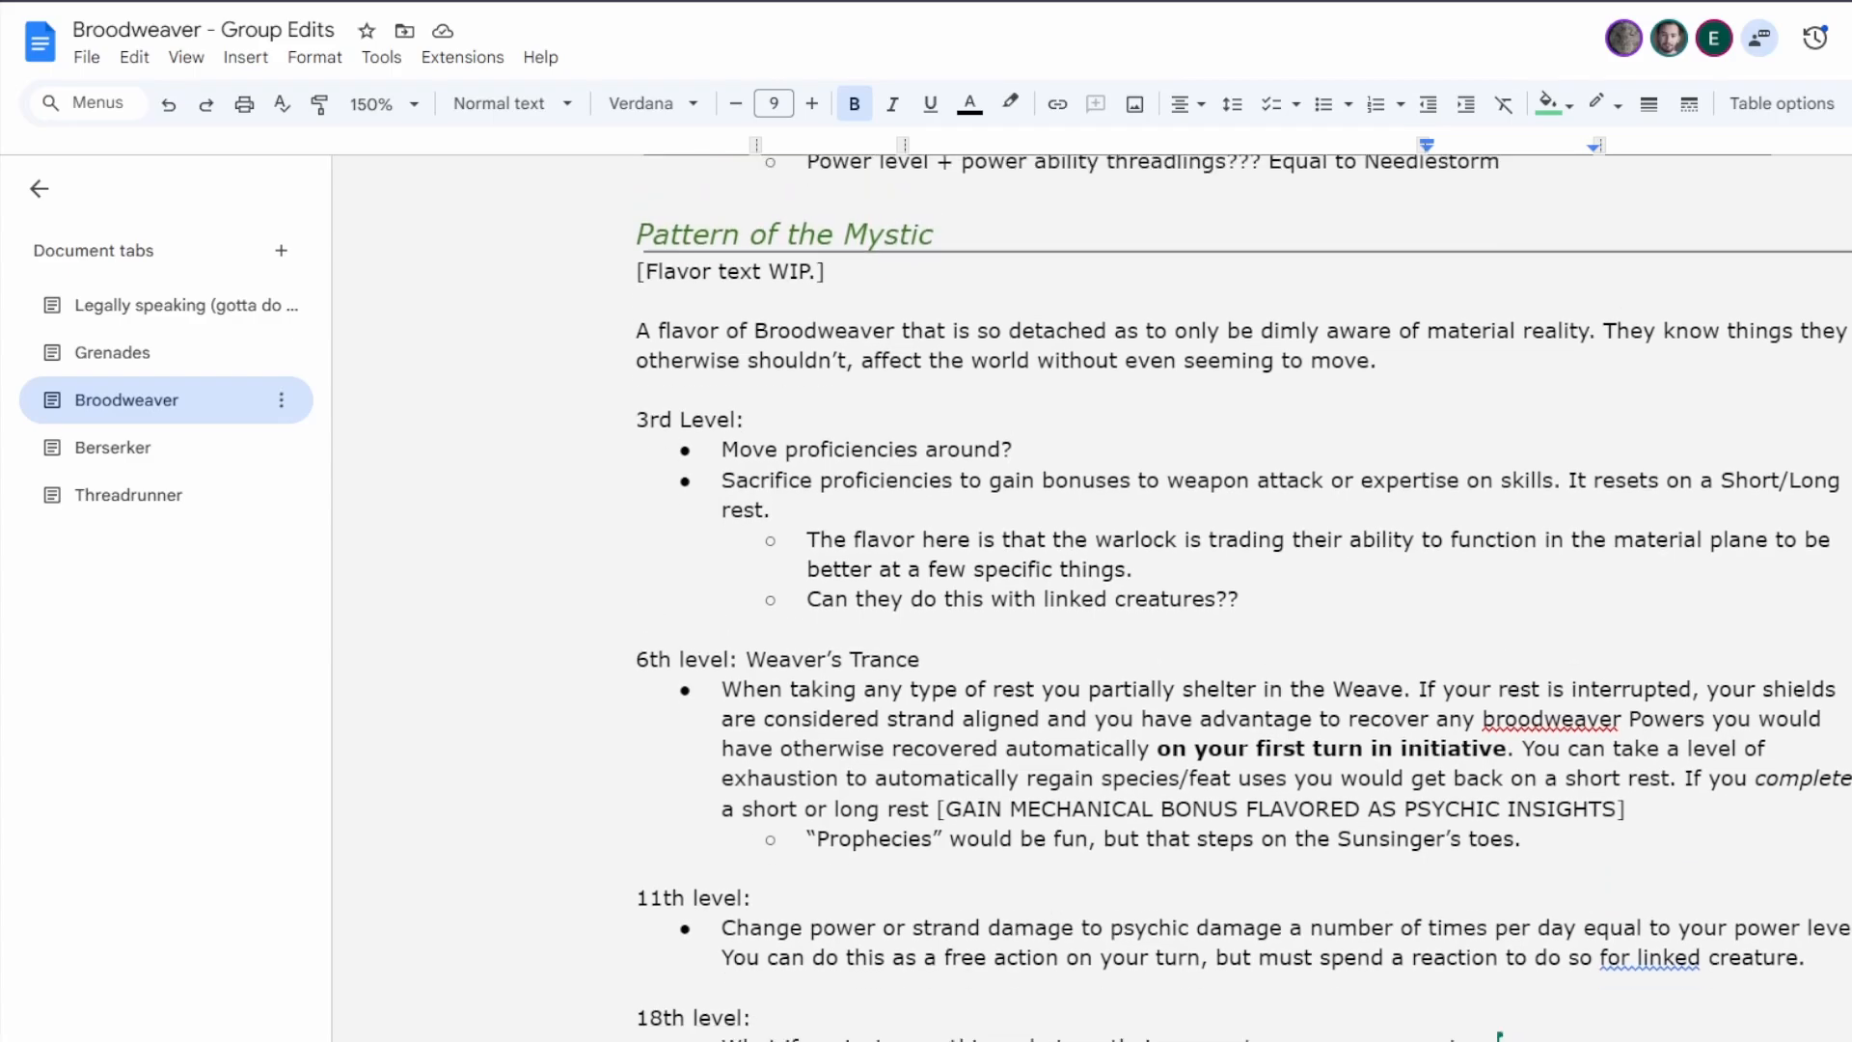
pyautogui.click(1118, 296)
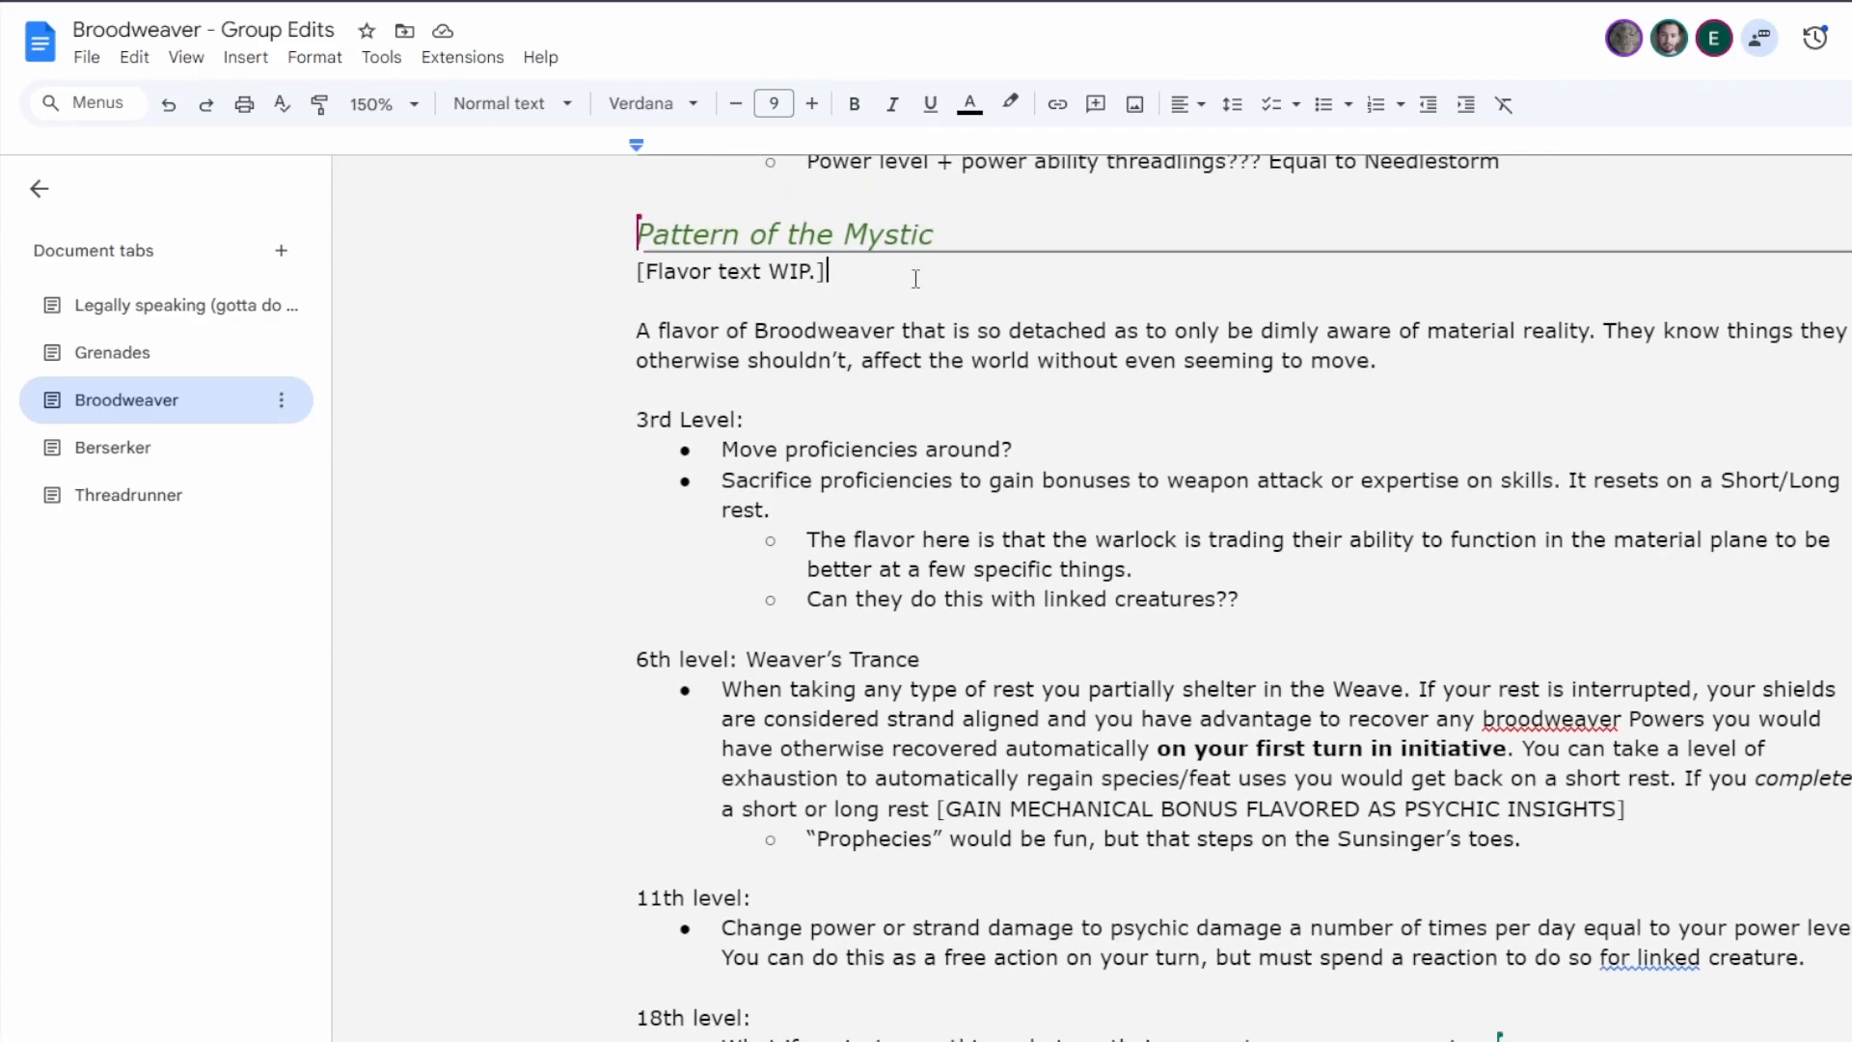
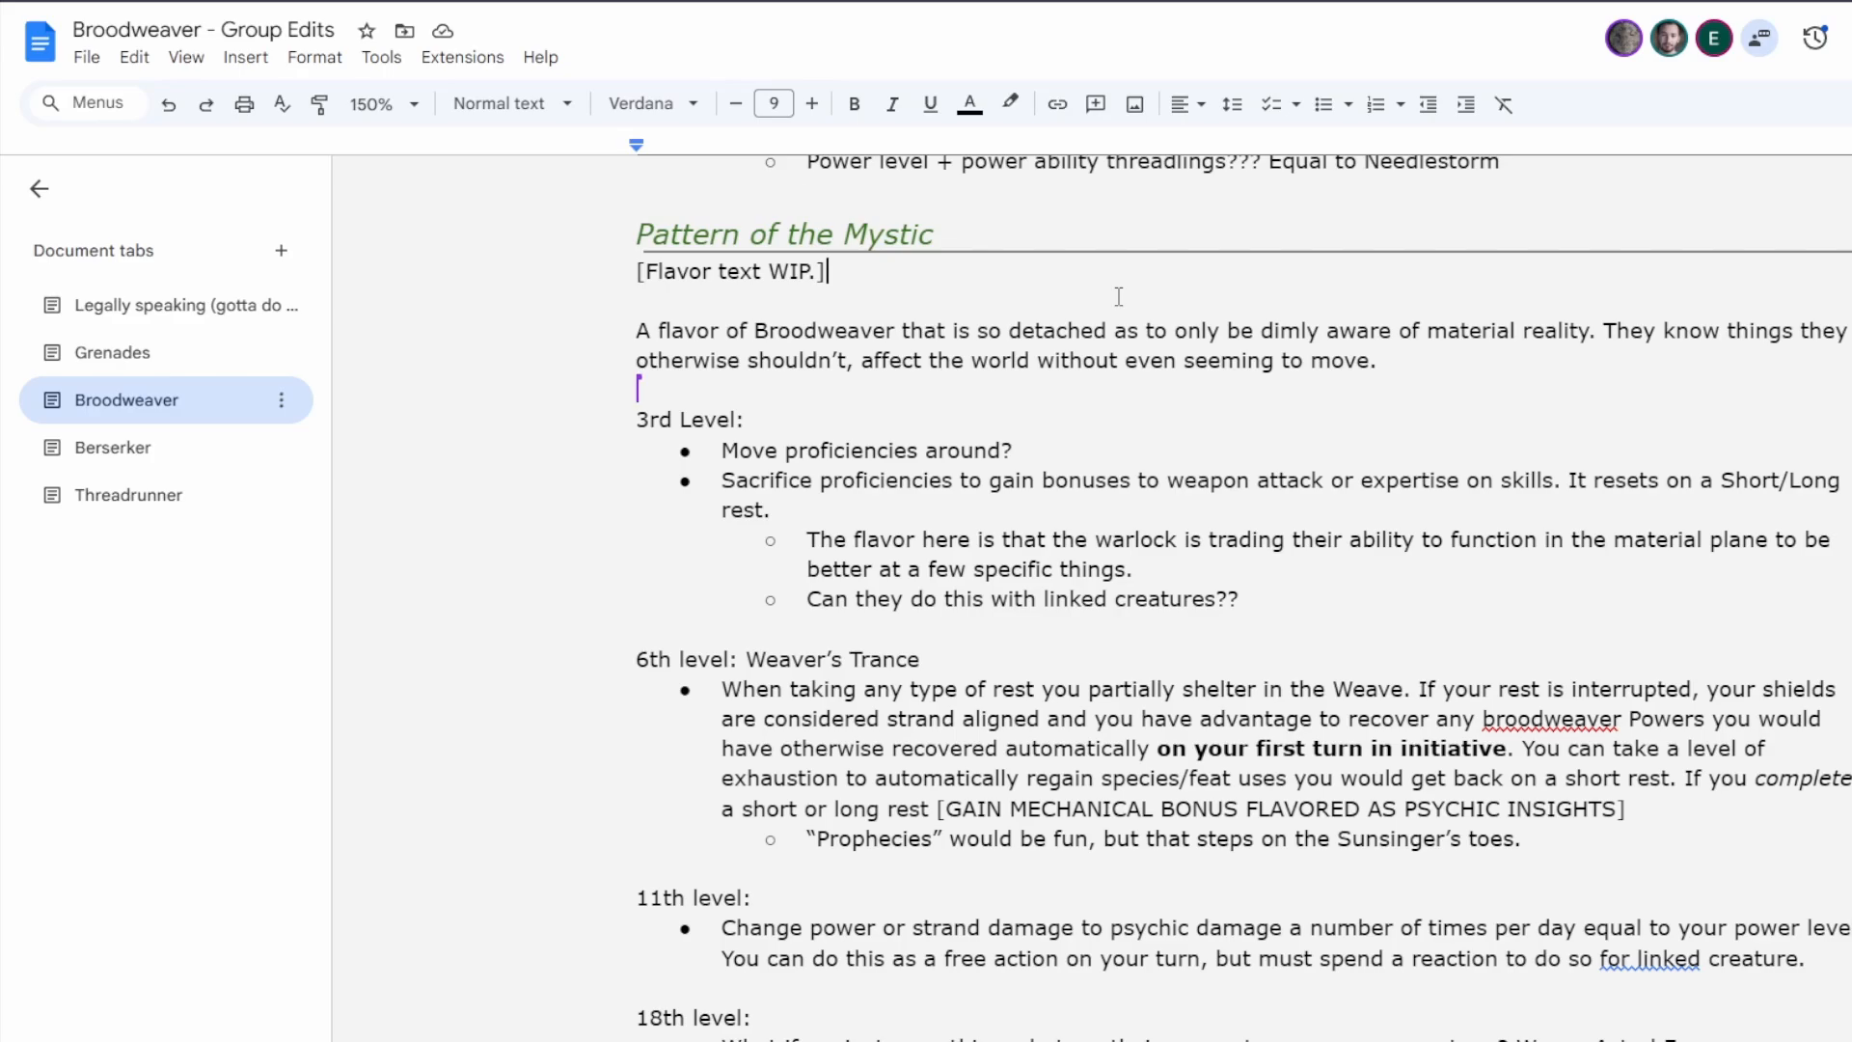
# Start a bulleted list below the Mystic's flavor description, after a blank line, with the entries "Brainers" and "Oracles".
pyautogui.click(1418, 360)
pyautogui.press('Return')
pyautogui.press('Return')
pyautogui.hotkey('ctrl', 'shift', '8')
pyautogui.write('Brainers')
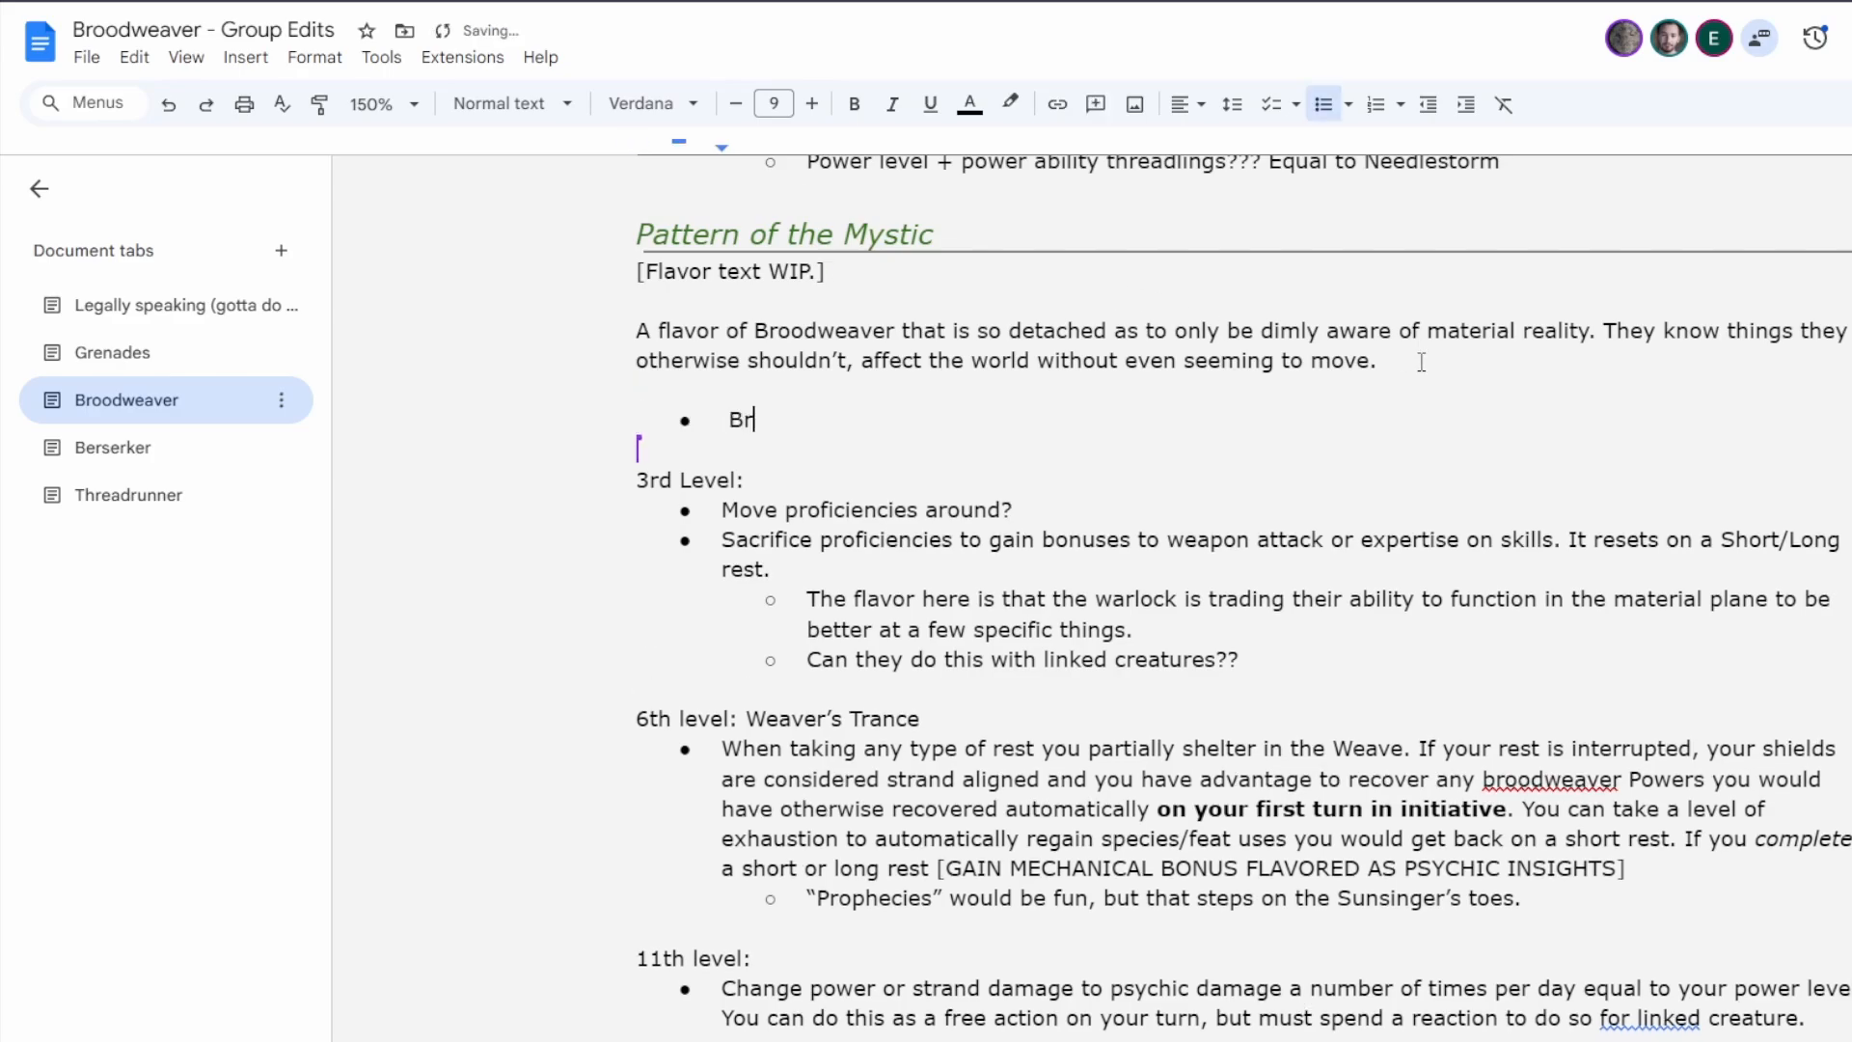
pyautogui.press('Return')
pyautogui.write('Oracles')
pyautogui.press('Return')
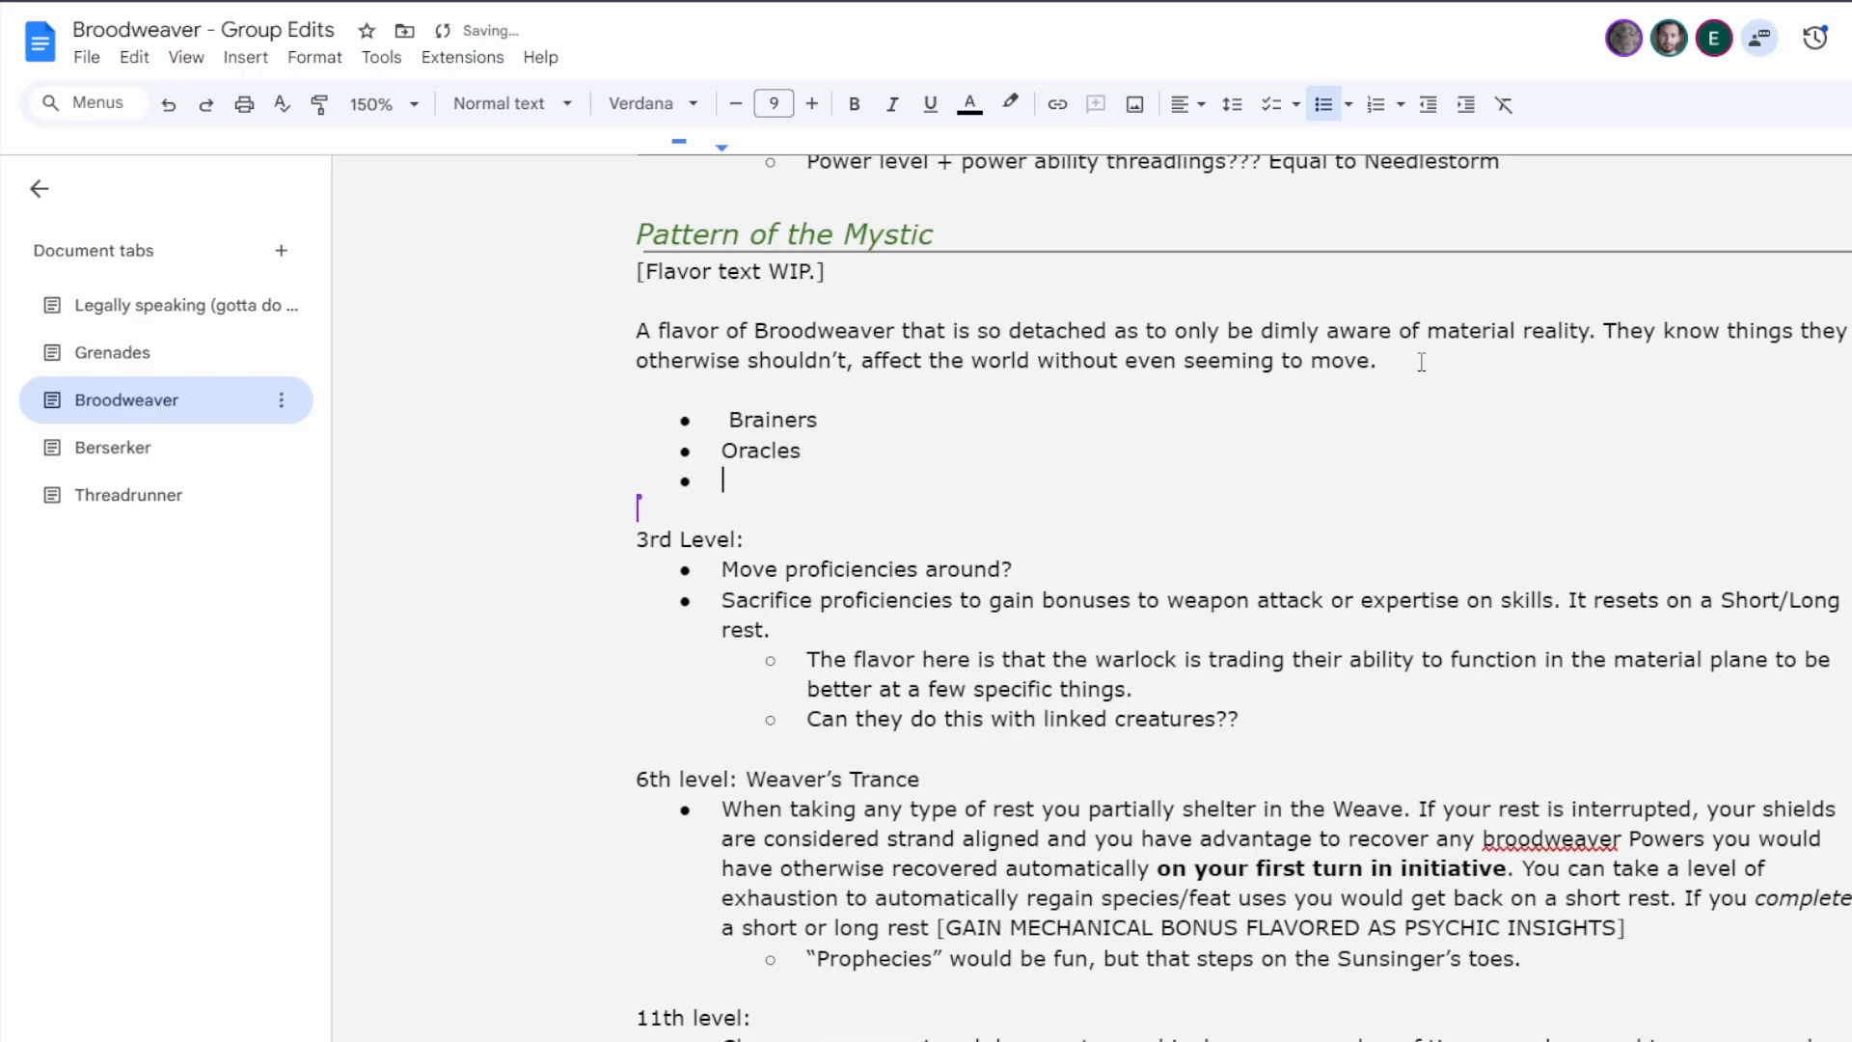
# Remove the stray space before "Brainers" and add "Mediums (the psychic type)" as the third bullet.
pyautogui.press('Up')
pyautogui.press('Up')
pyautogui.press('Delete')
pyautogui.press('Down')
pyautogui.press('Down')
pyautogui.write('Mediums ')
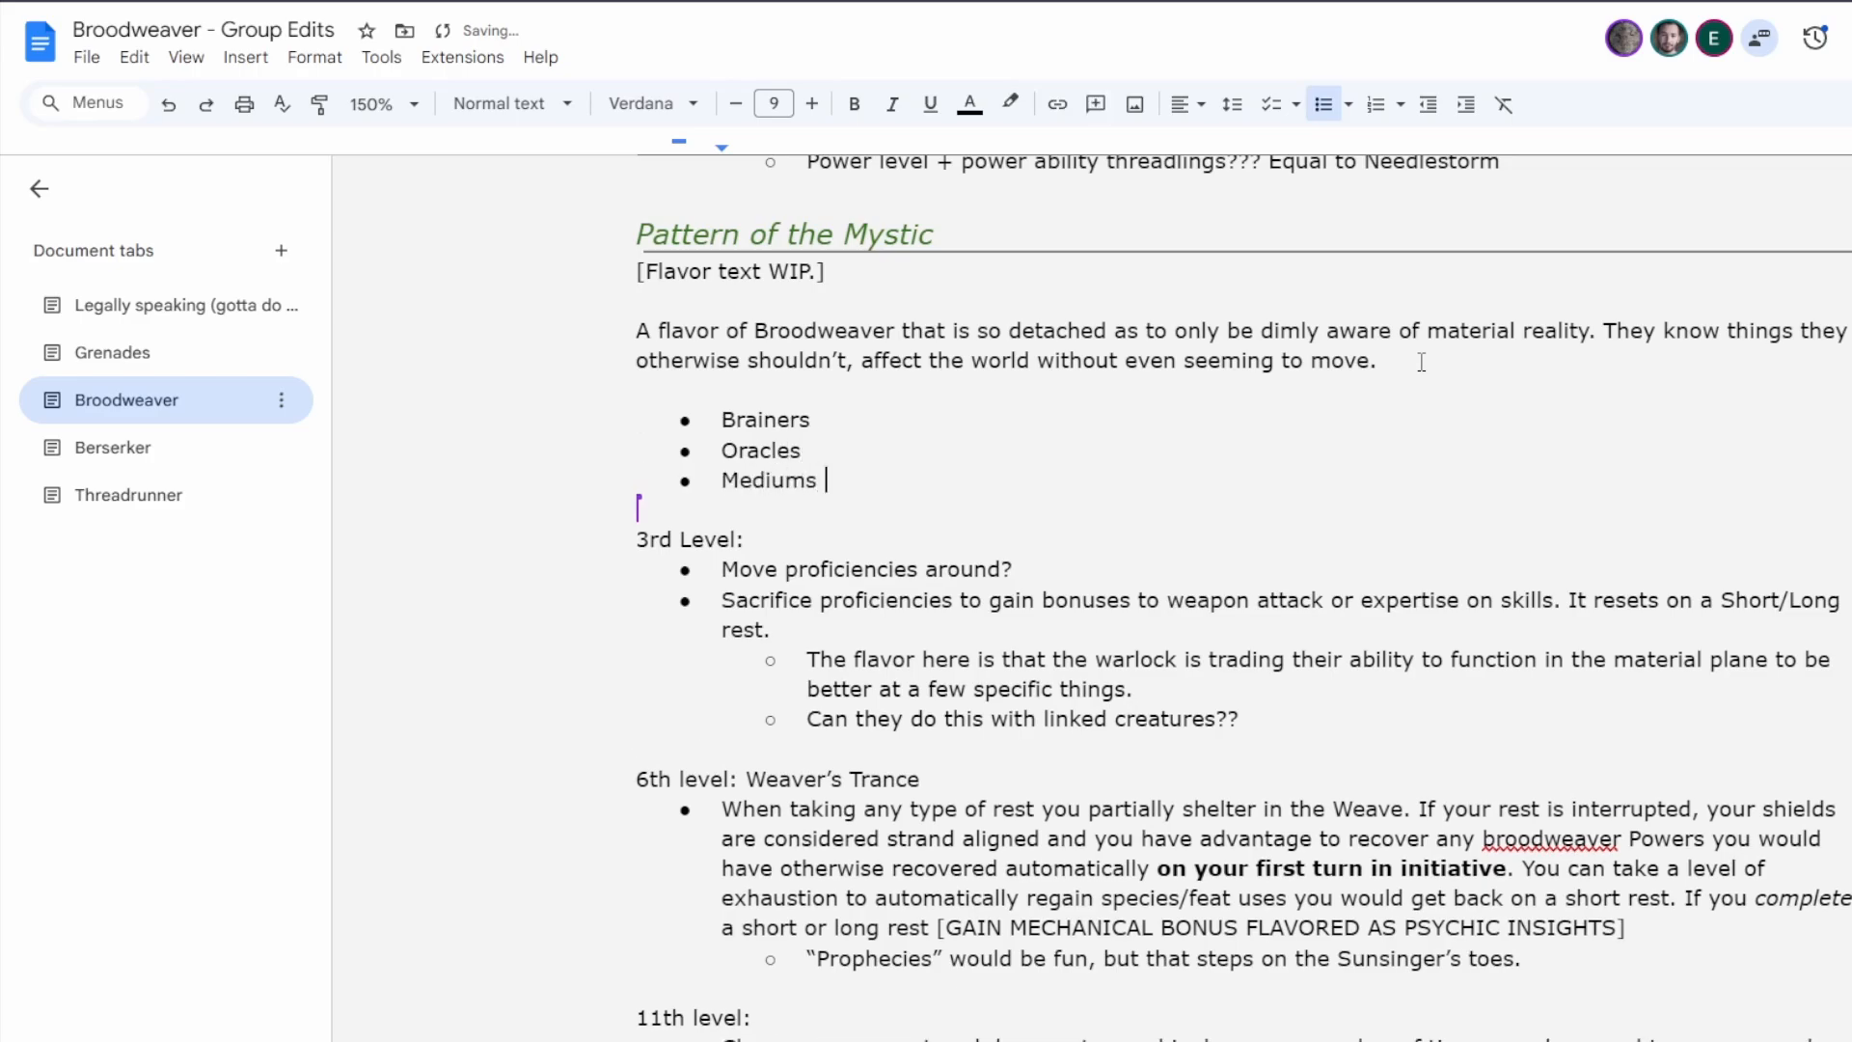
pyautogui.write('(the psychic type)')
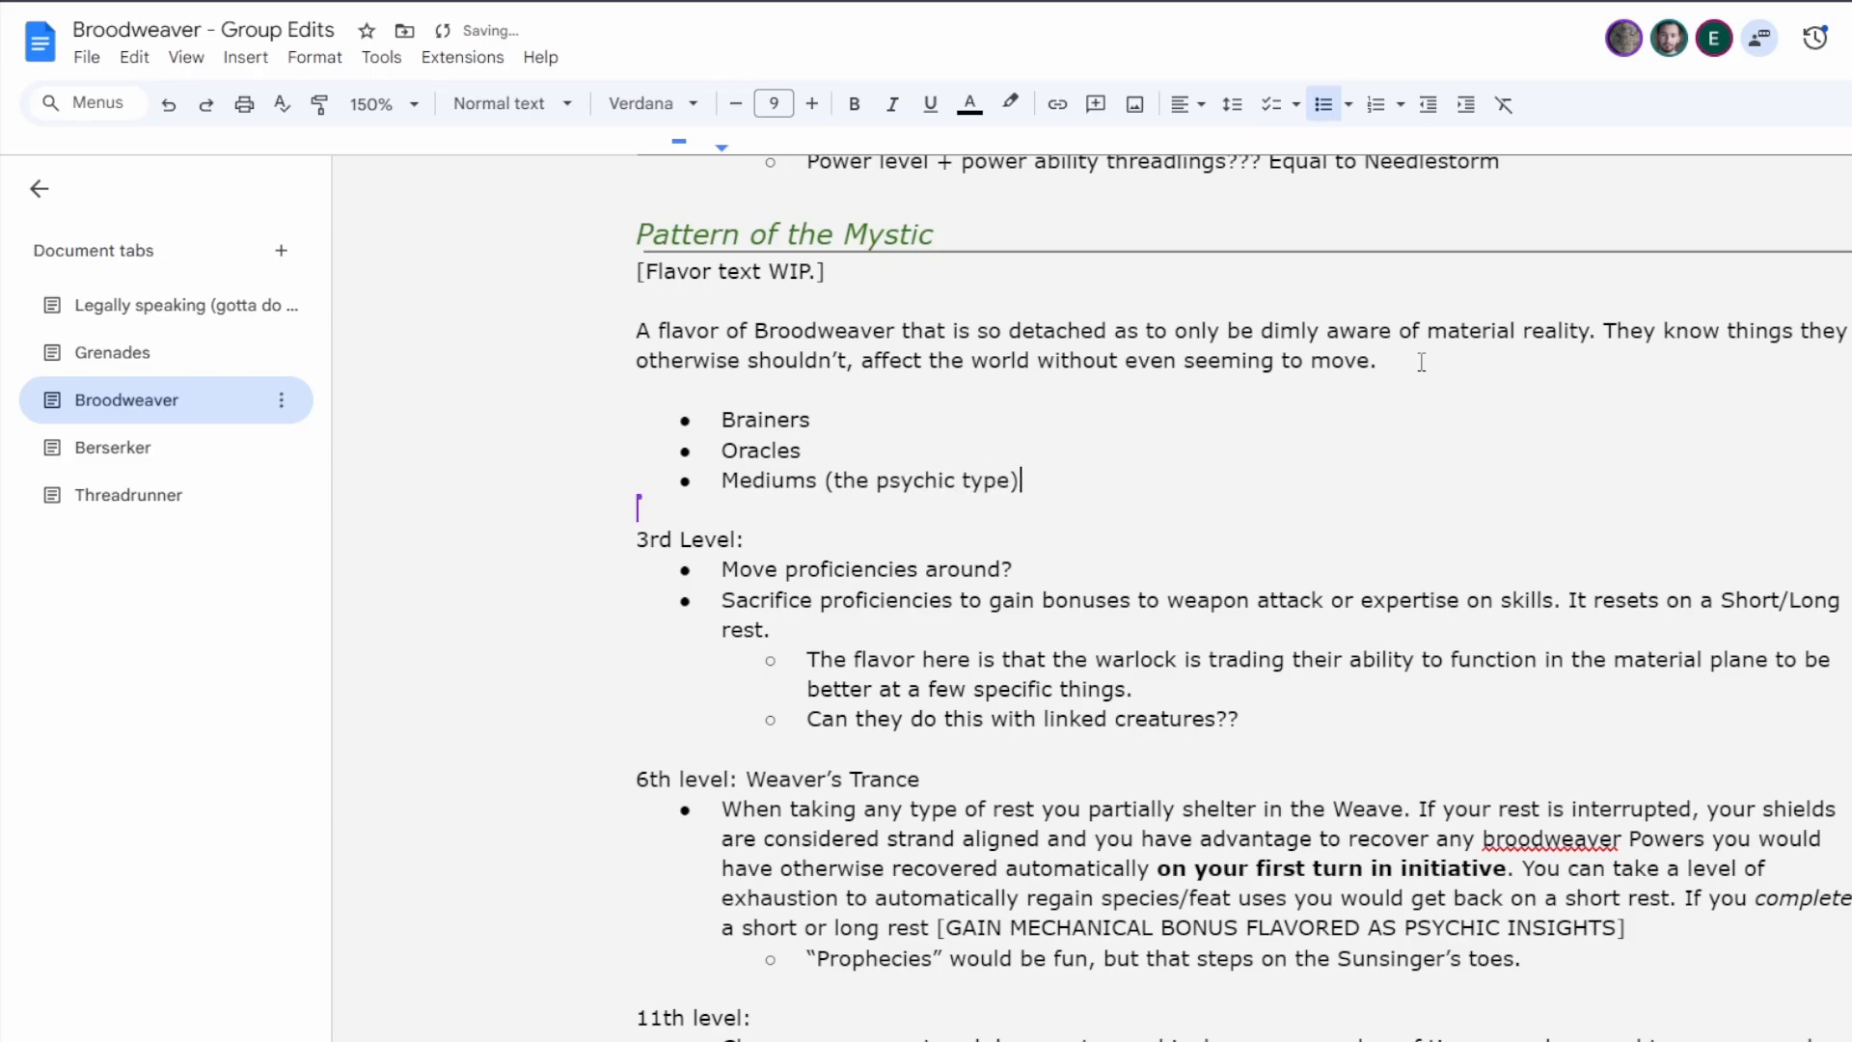
# Add the bullets "Reading minds", "Gandalf / Yoda" and "Right place, right time" to the Mystic inspiration list.
pyautogui.press('Return')
pyautogui.write('R')
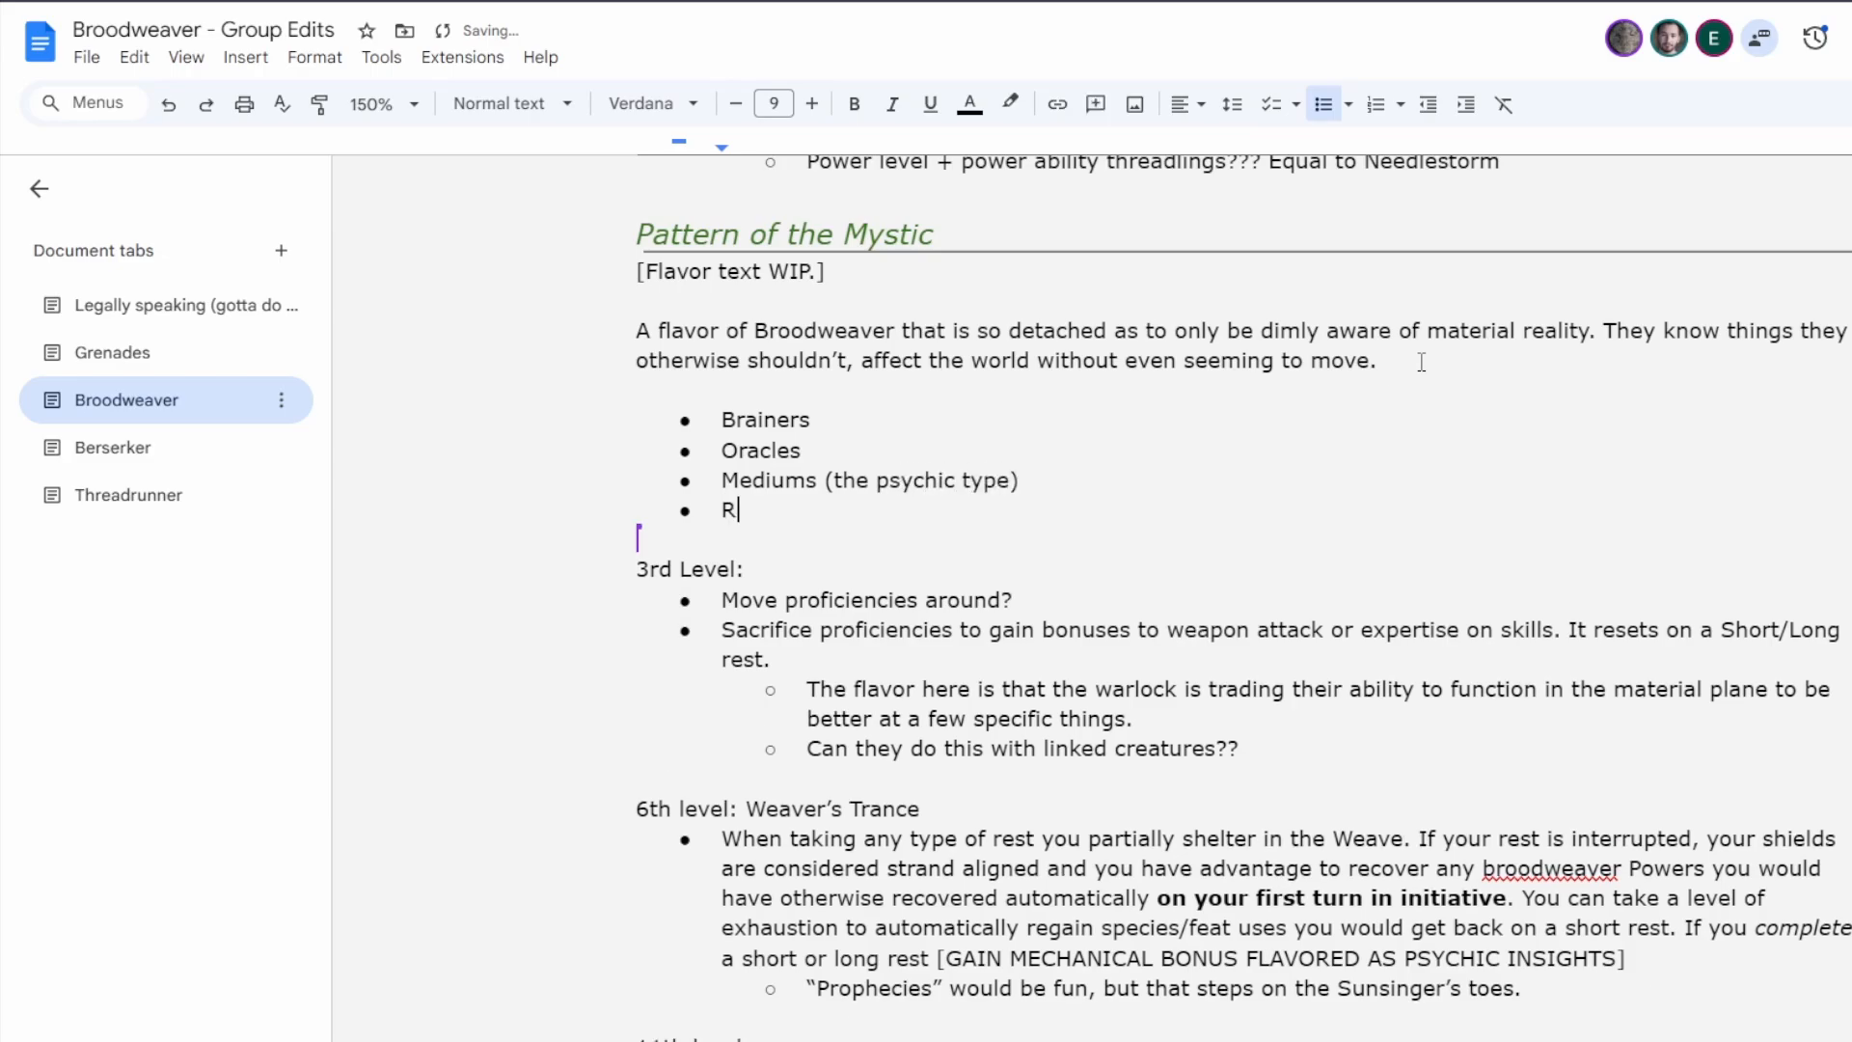
pyautogui.write('eading minds')
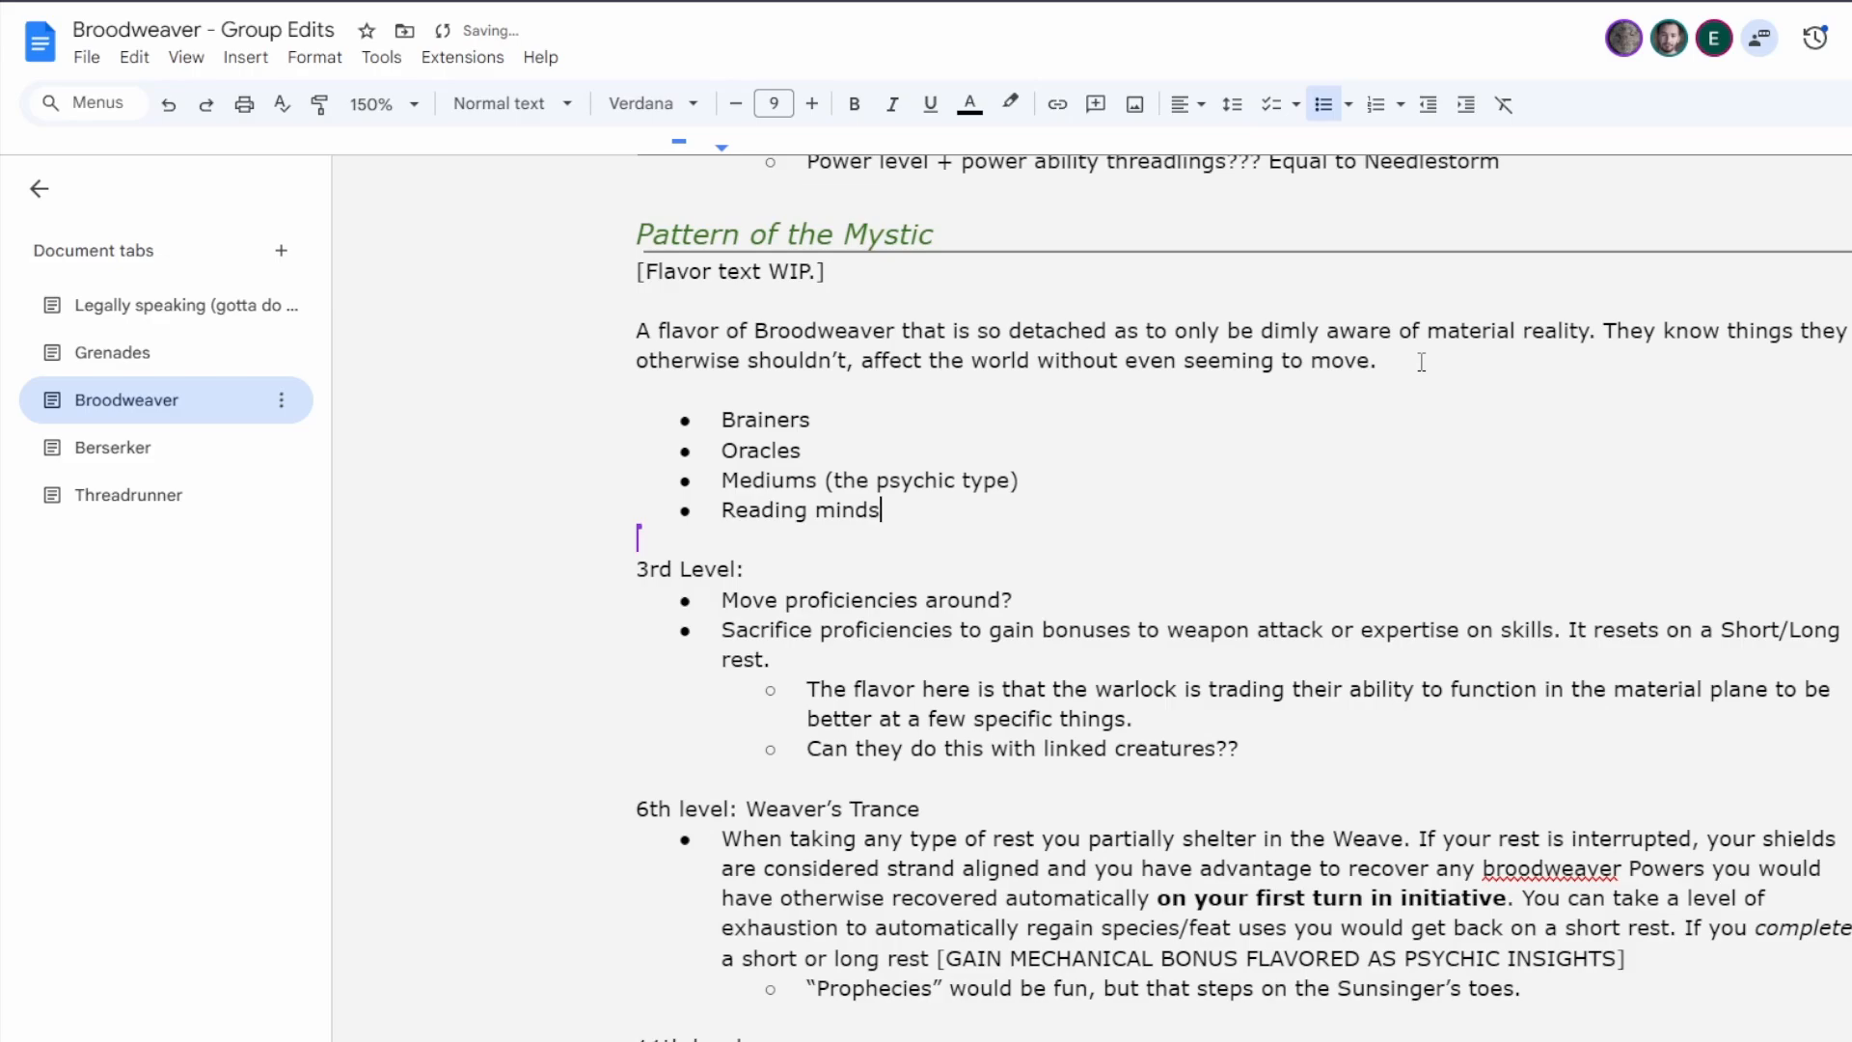
pyautogui.press('Return')
pyautogui.write('Gandalf')
pyautogui.press('Return')
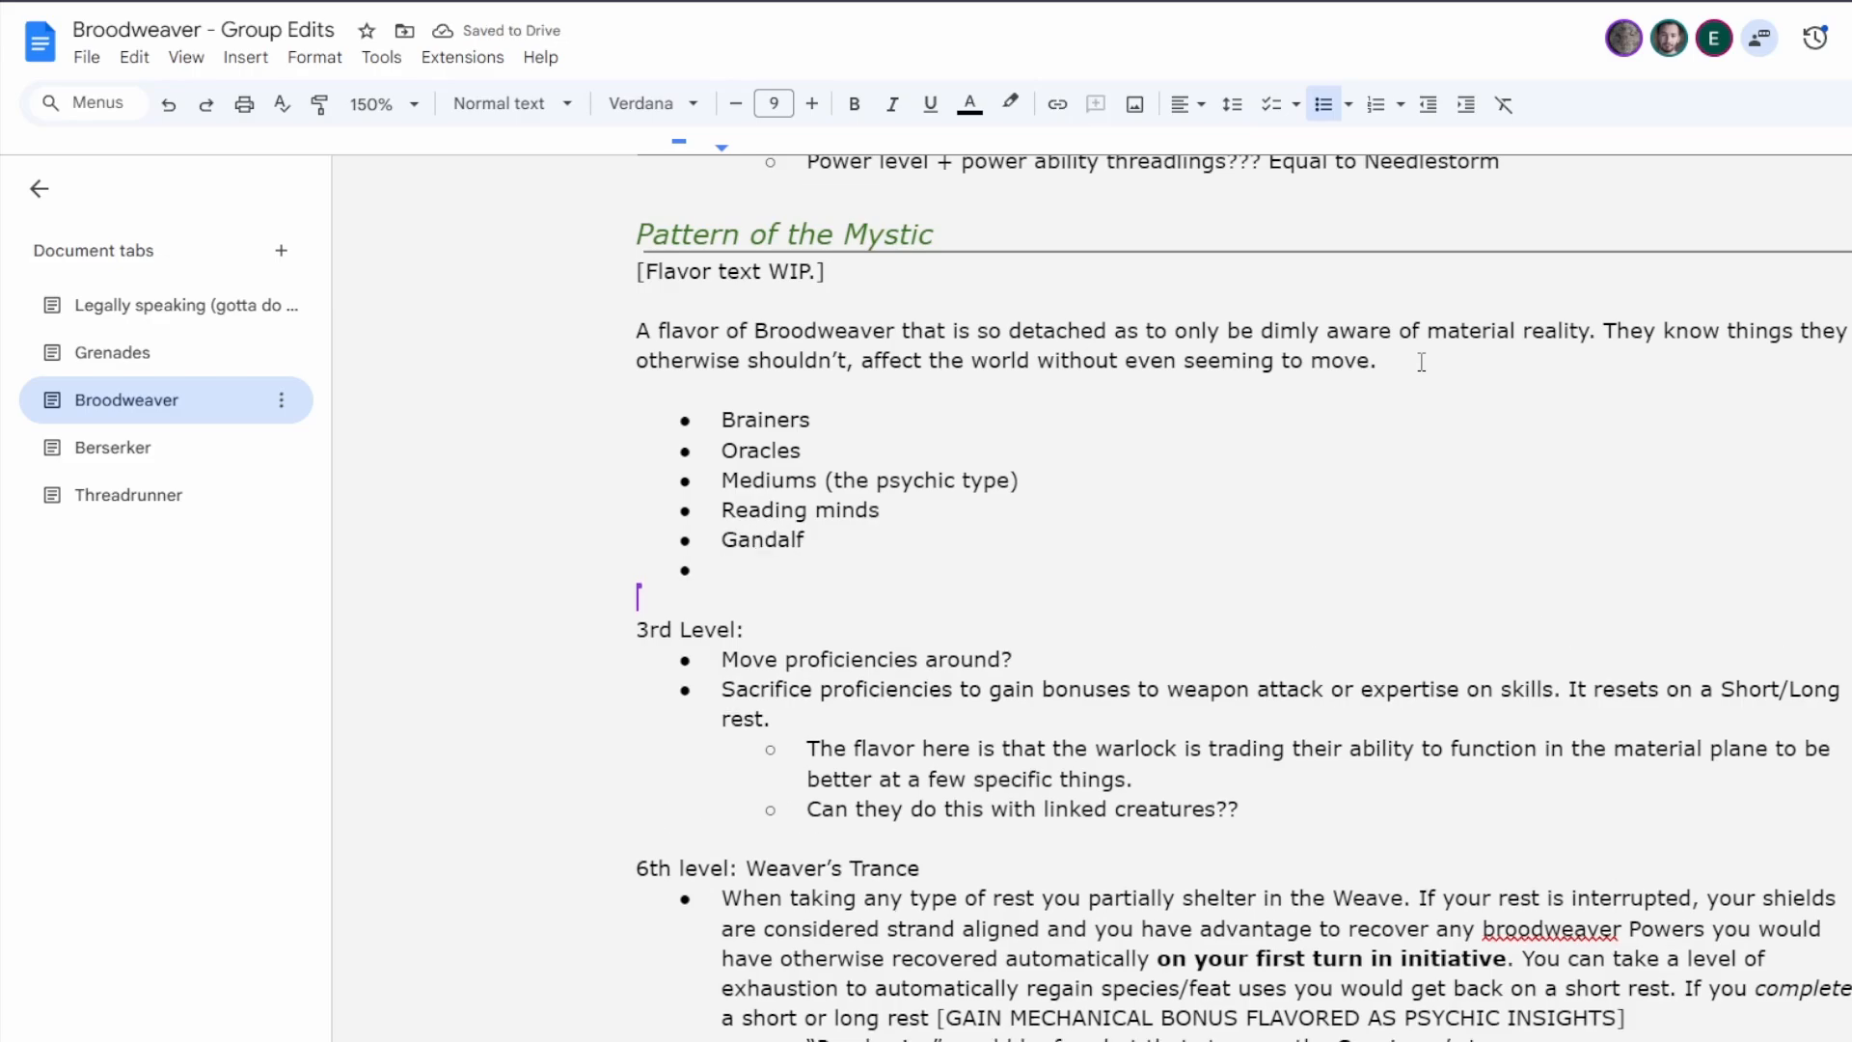
pyautogui.write('Right place,')
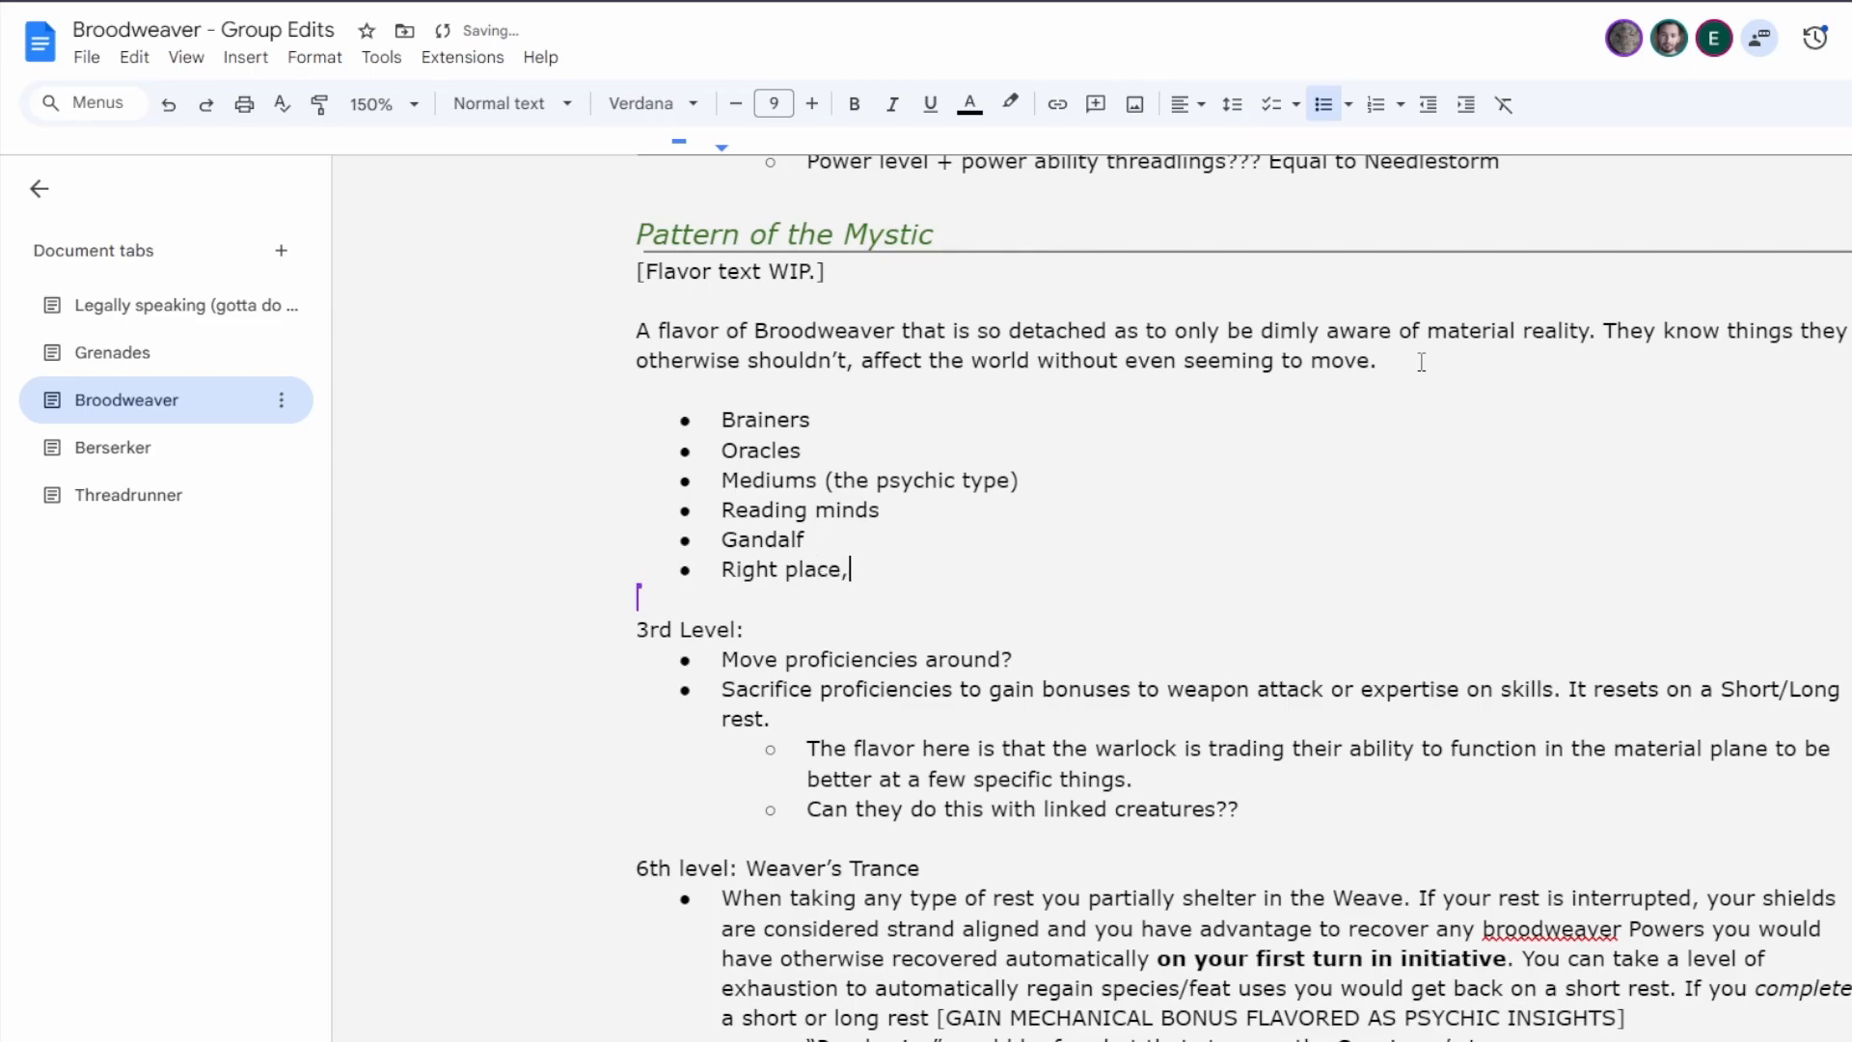
pyautogui.write(' right time')
pyautogui.press('Return')
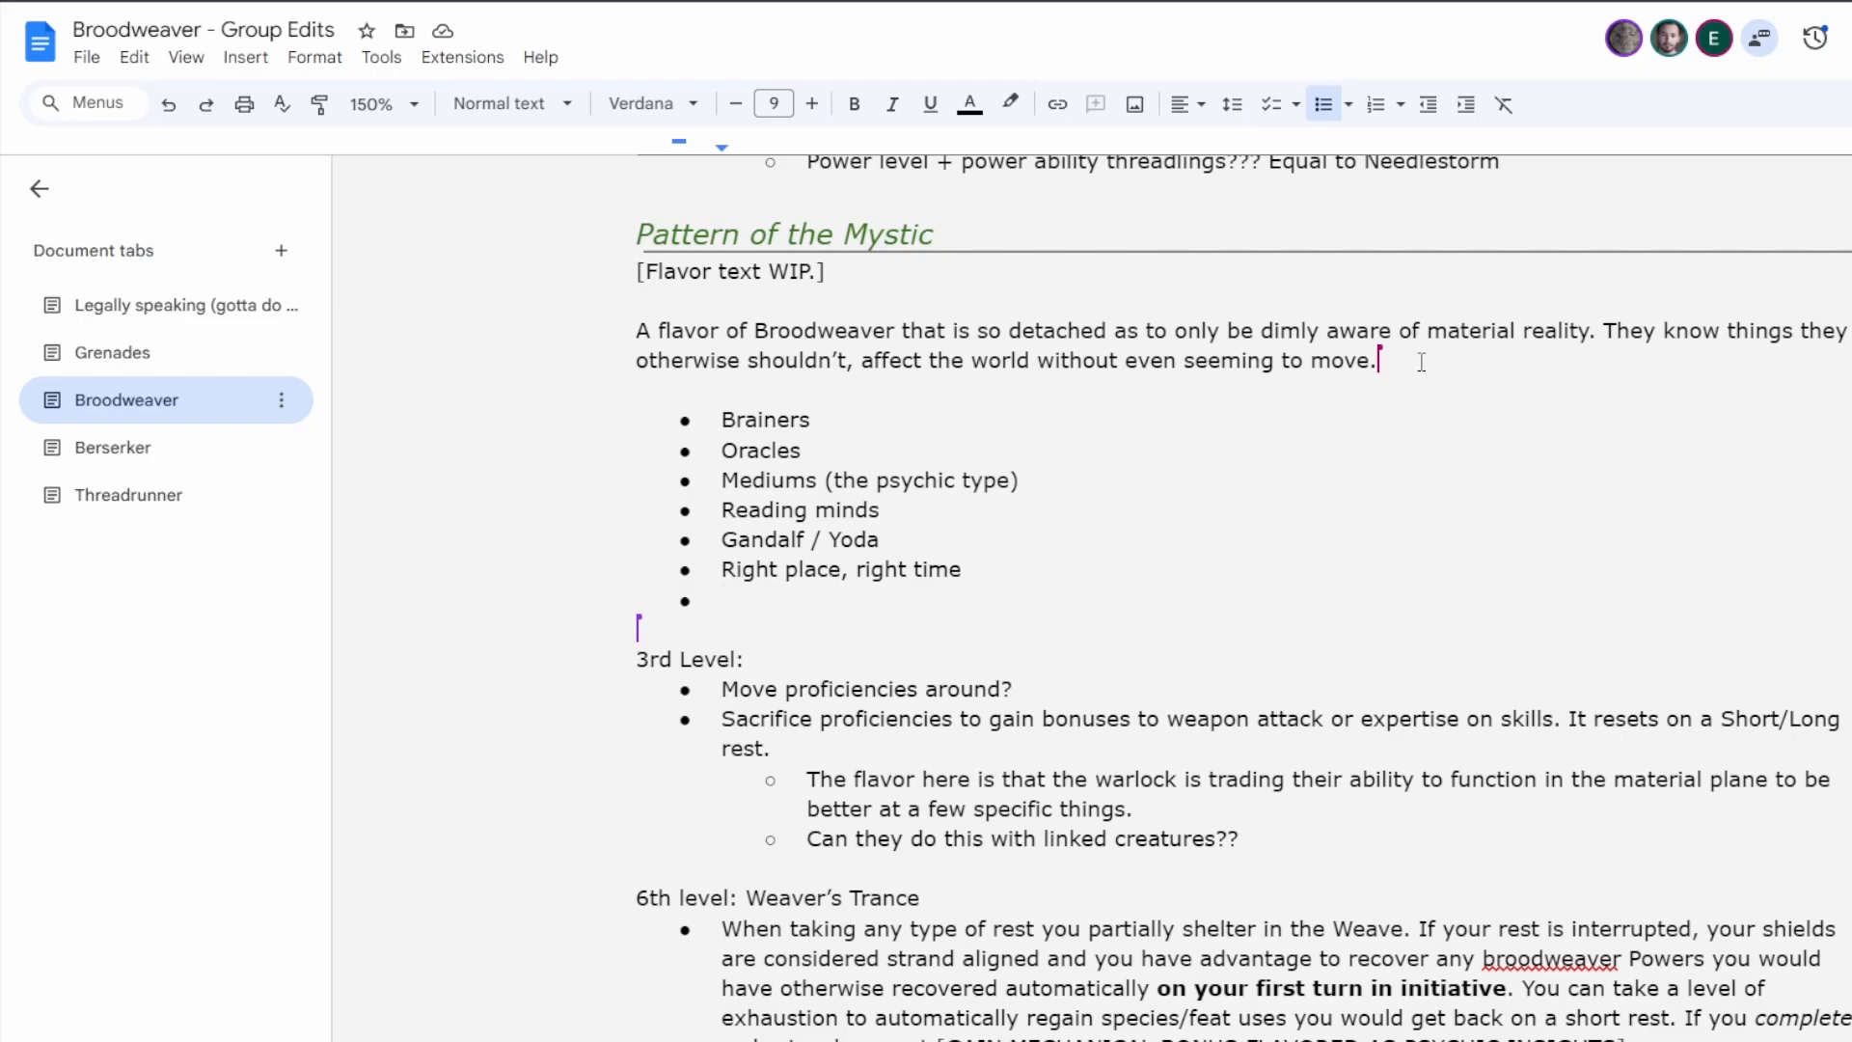
# End the bulleted list and start a separate dashed list below it, above the 3rd Level notes.
pyautogui.press('Return')
pyautogui.press('Return')
pyautogui.write('-')
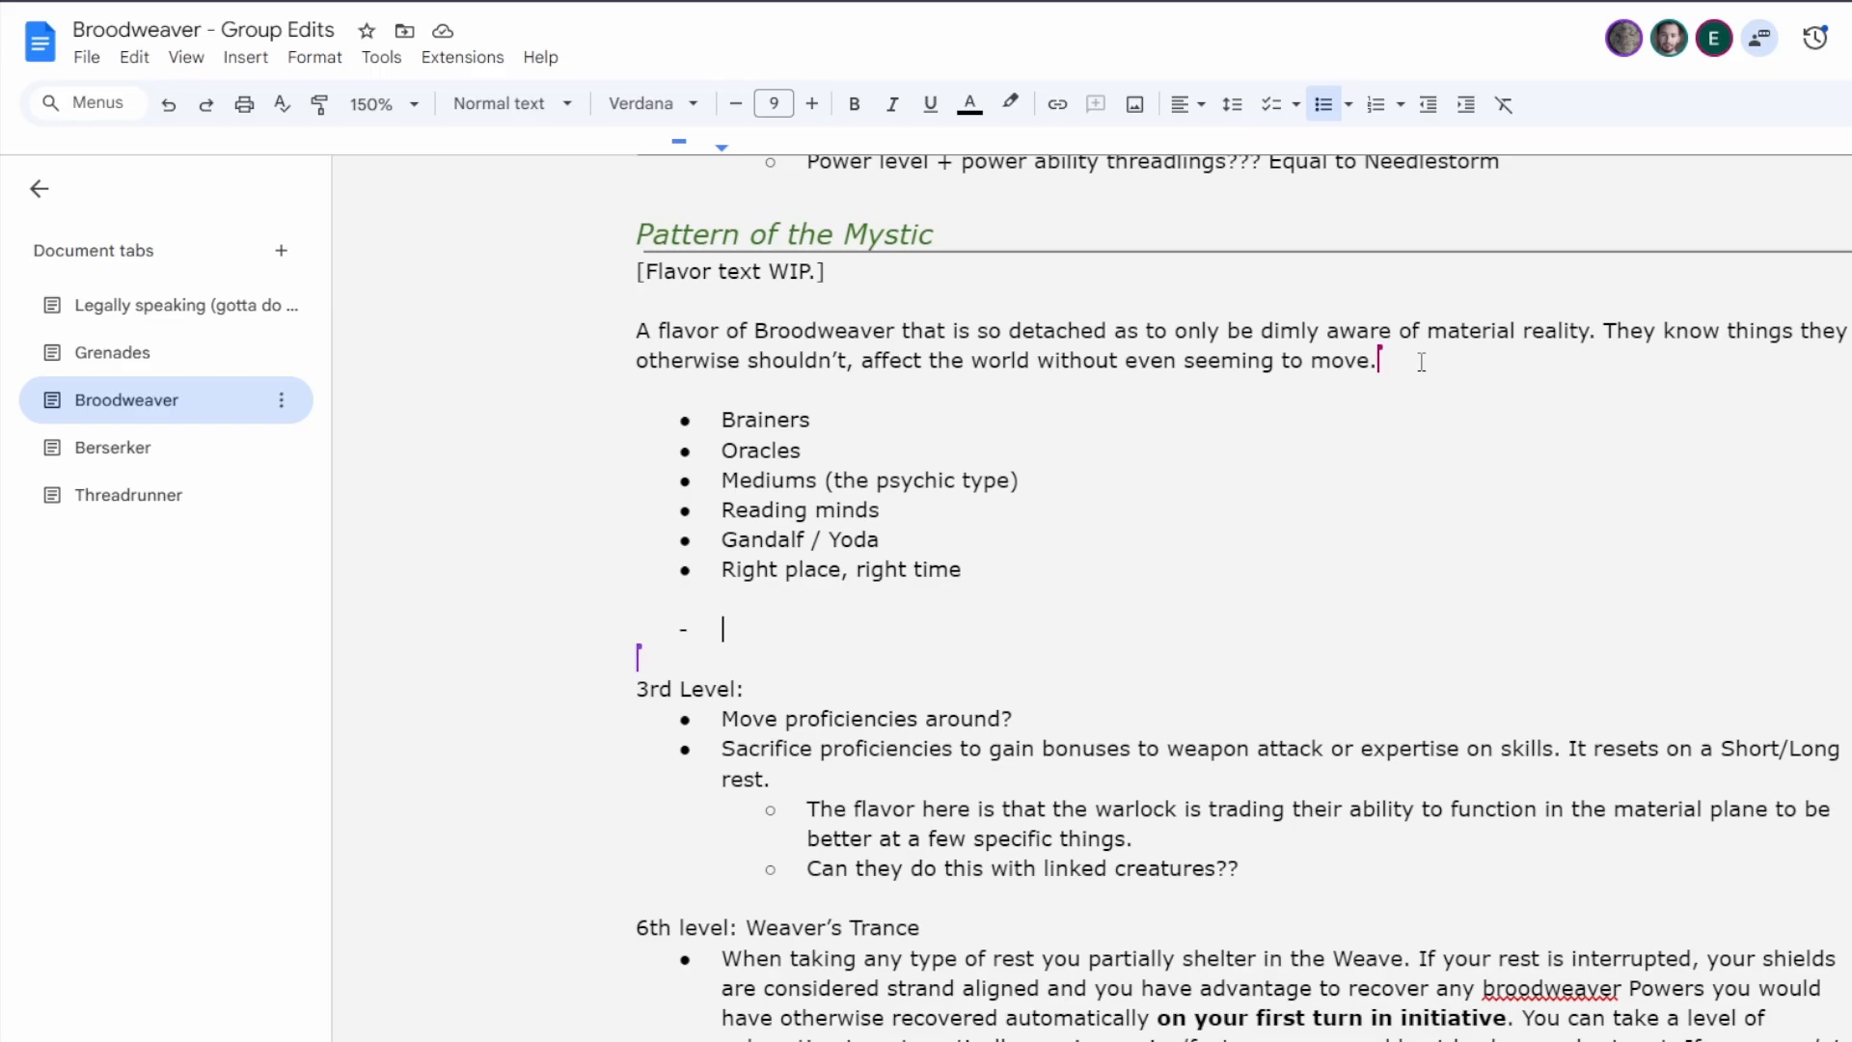
# Examine the Fury of the Warlord's list of maneuvers in the Berserker tab, from Analyze through Tag Team.
pyautogui.click(93, 472)
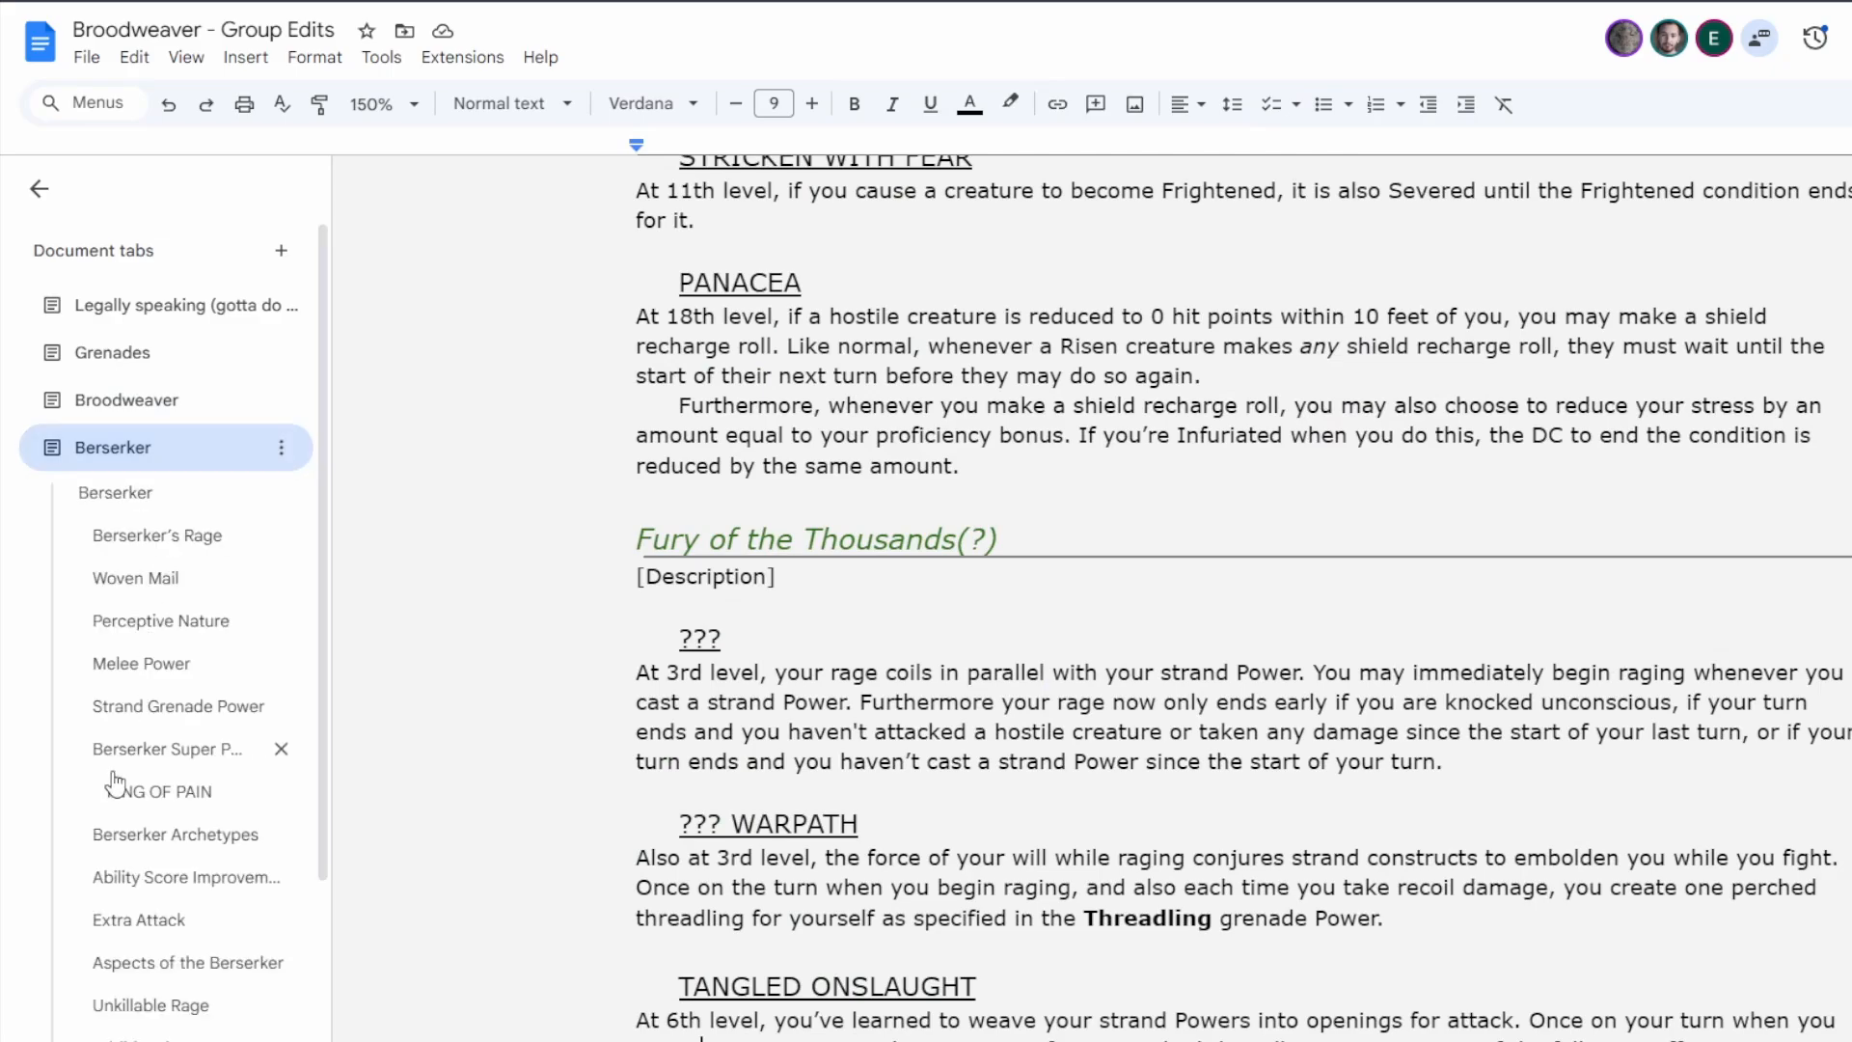
pyautogui.scroll(-3, 169, 646)
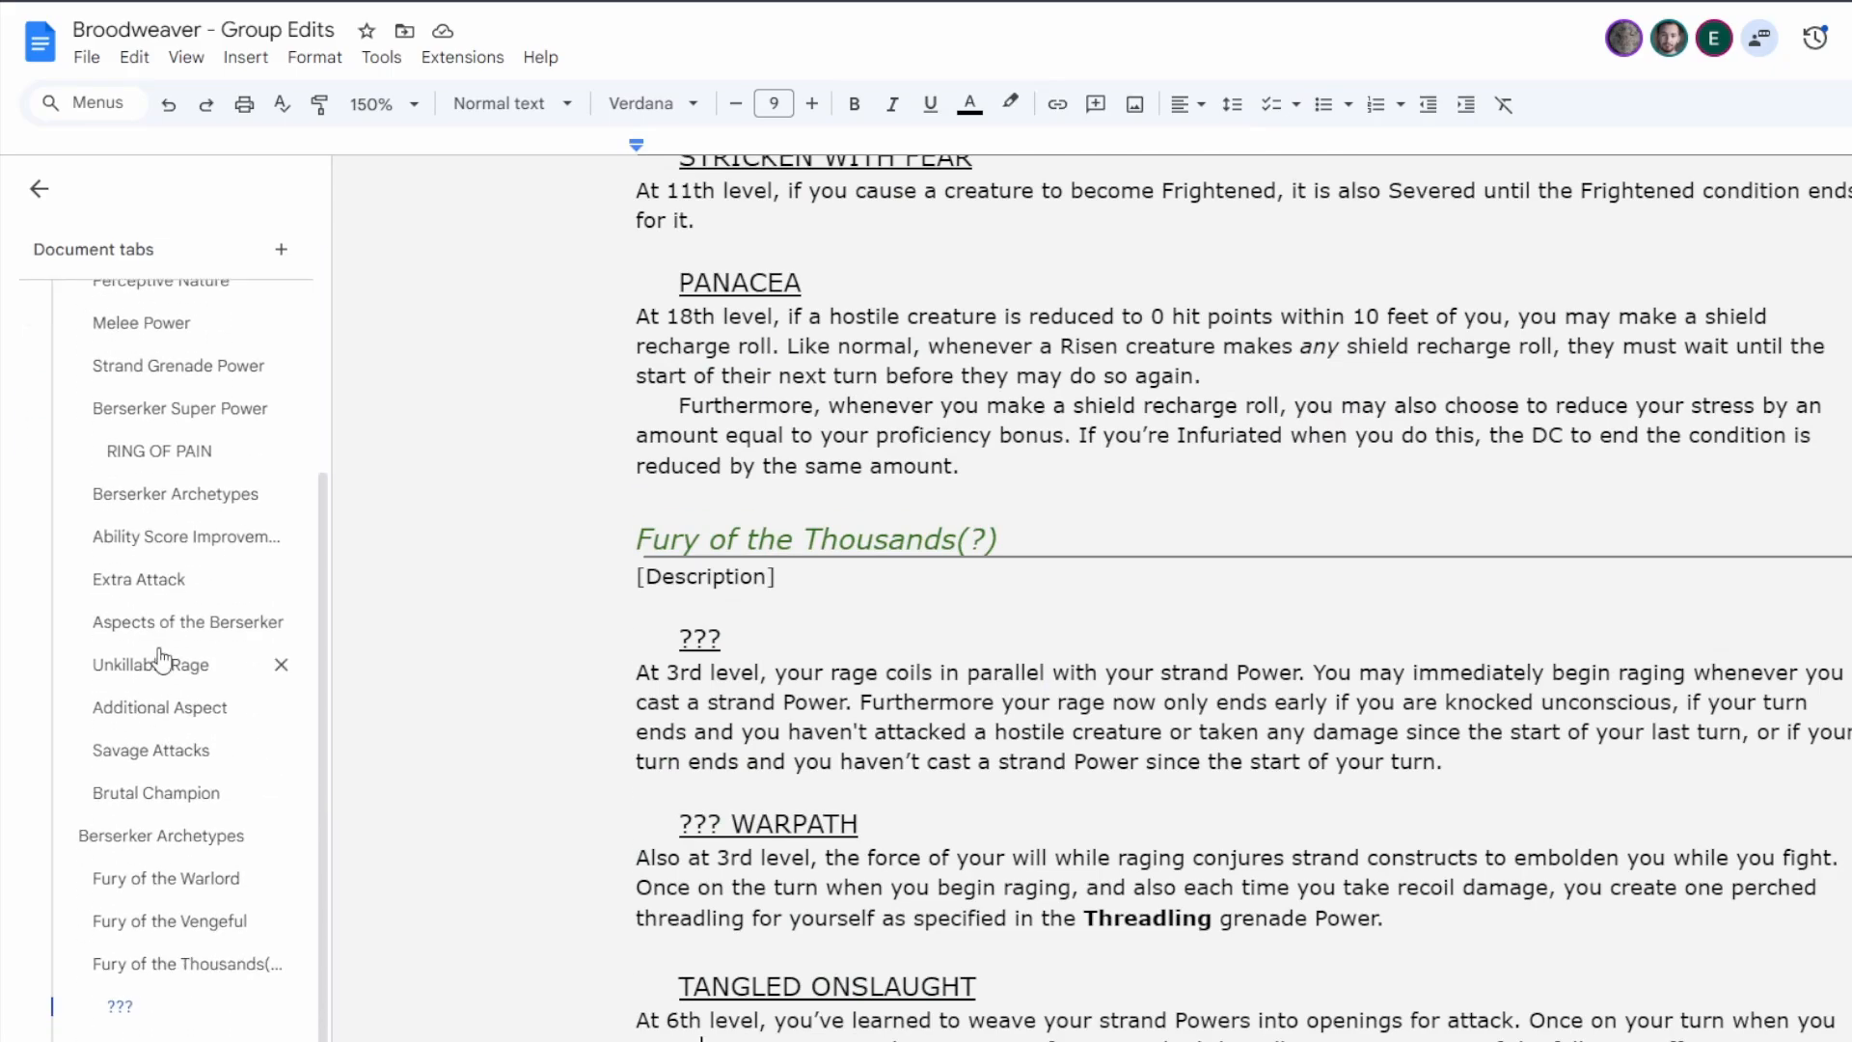
pyautogui.click(154, 877)
pyautogui.scroll(-8, 1222, 540)
pyautogui.scroll(-15, 1222, 540)
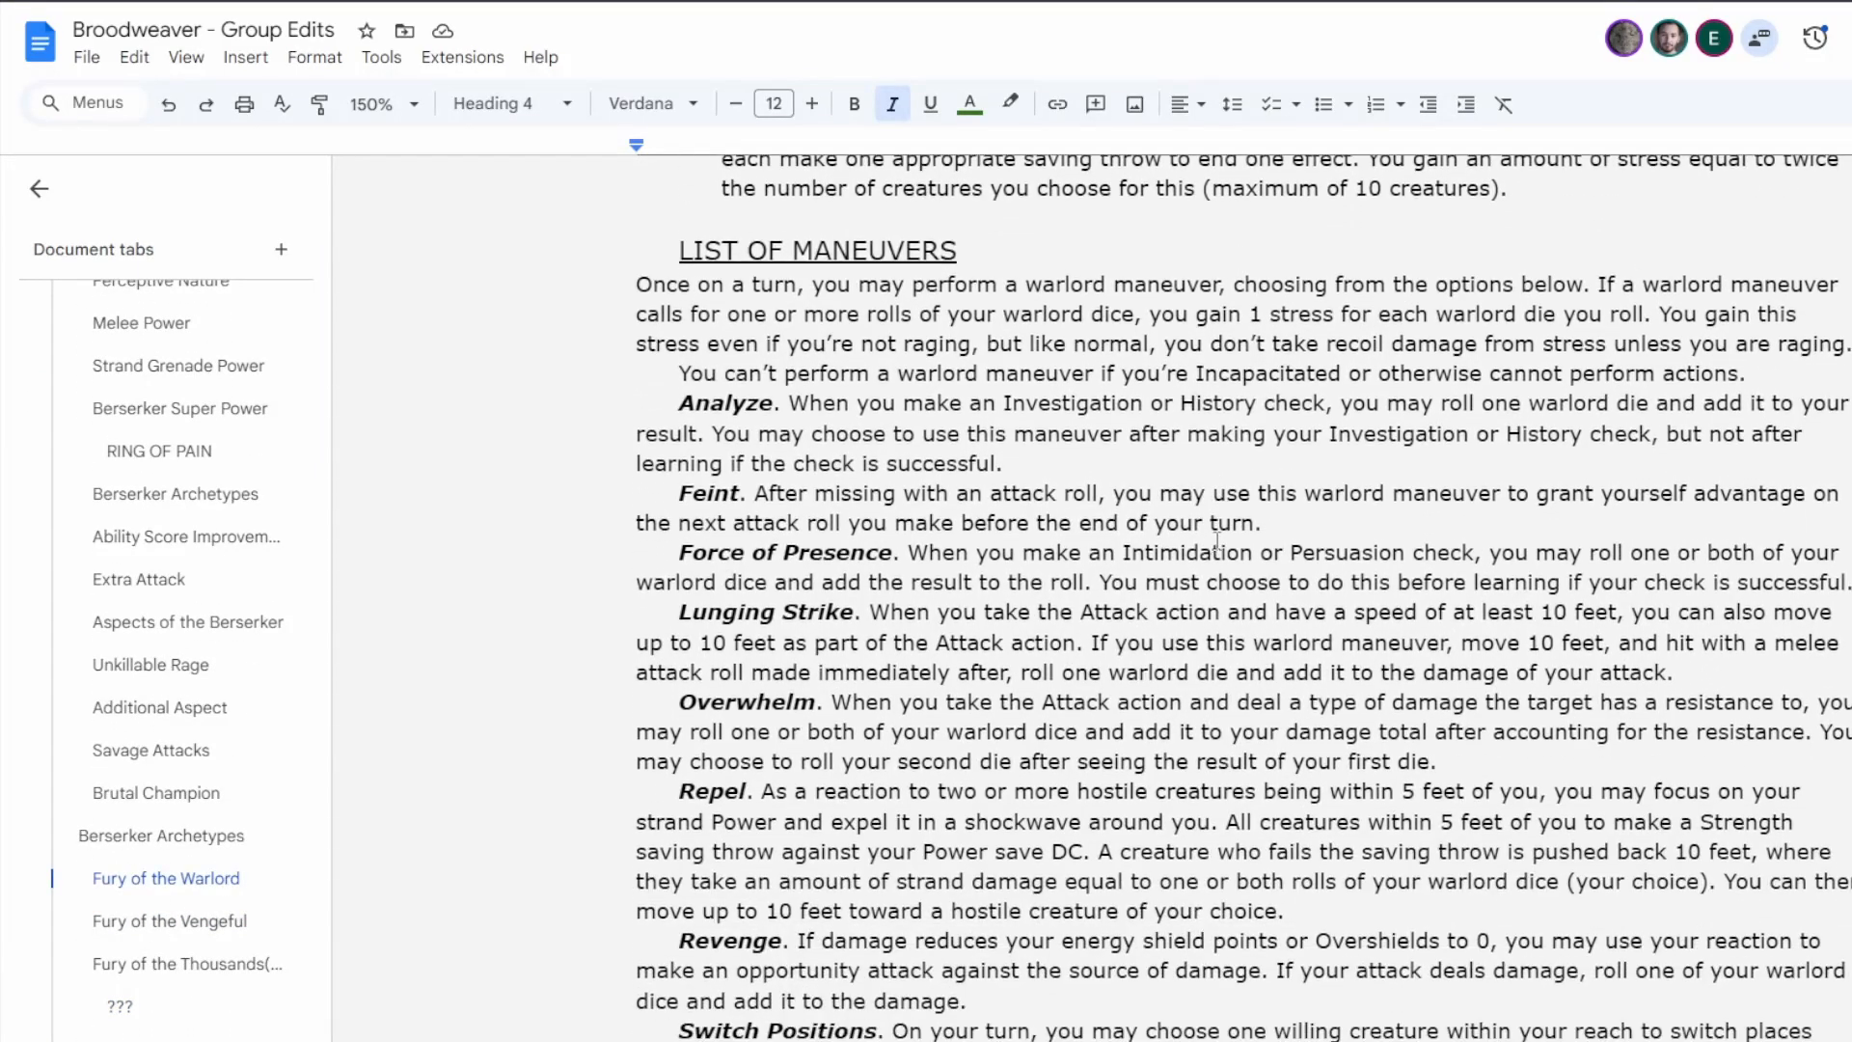
pyautogui.scroll(-3, 1172, 631)
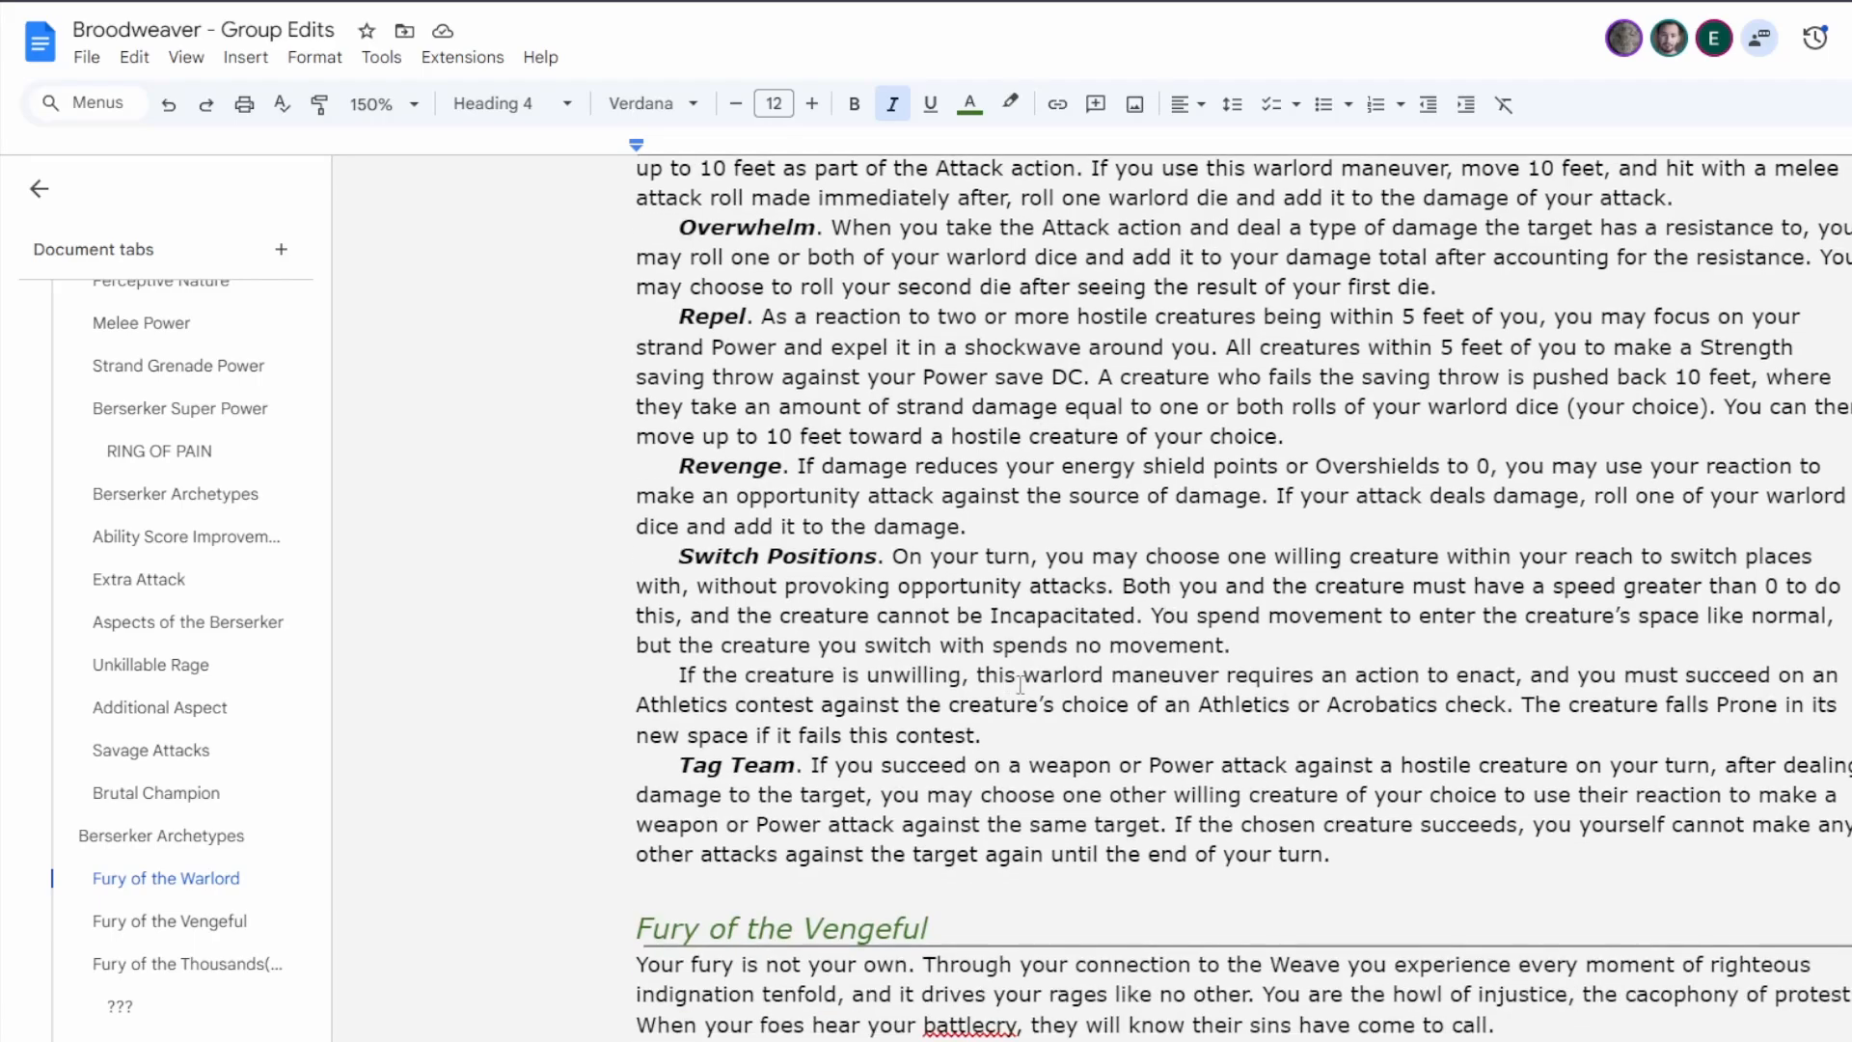
pyautogui.scroll(4, 898, 716)
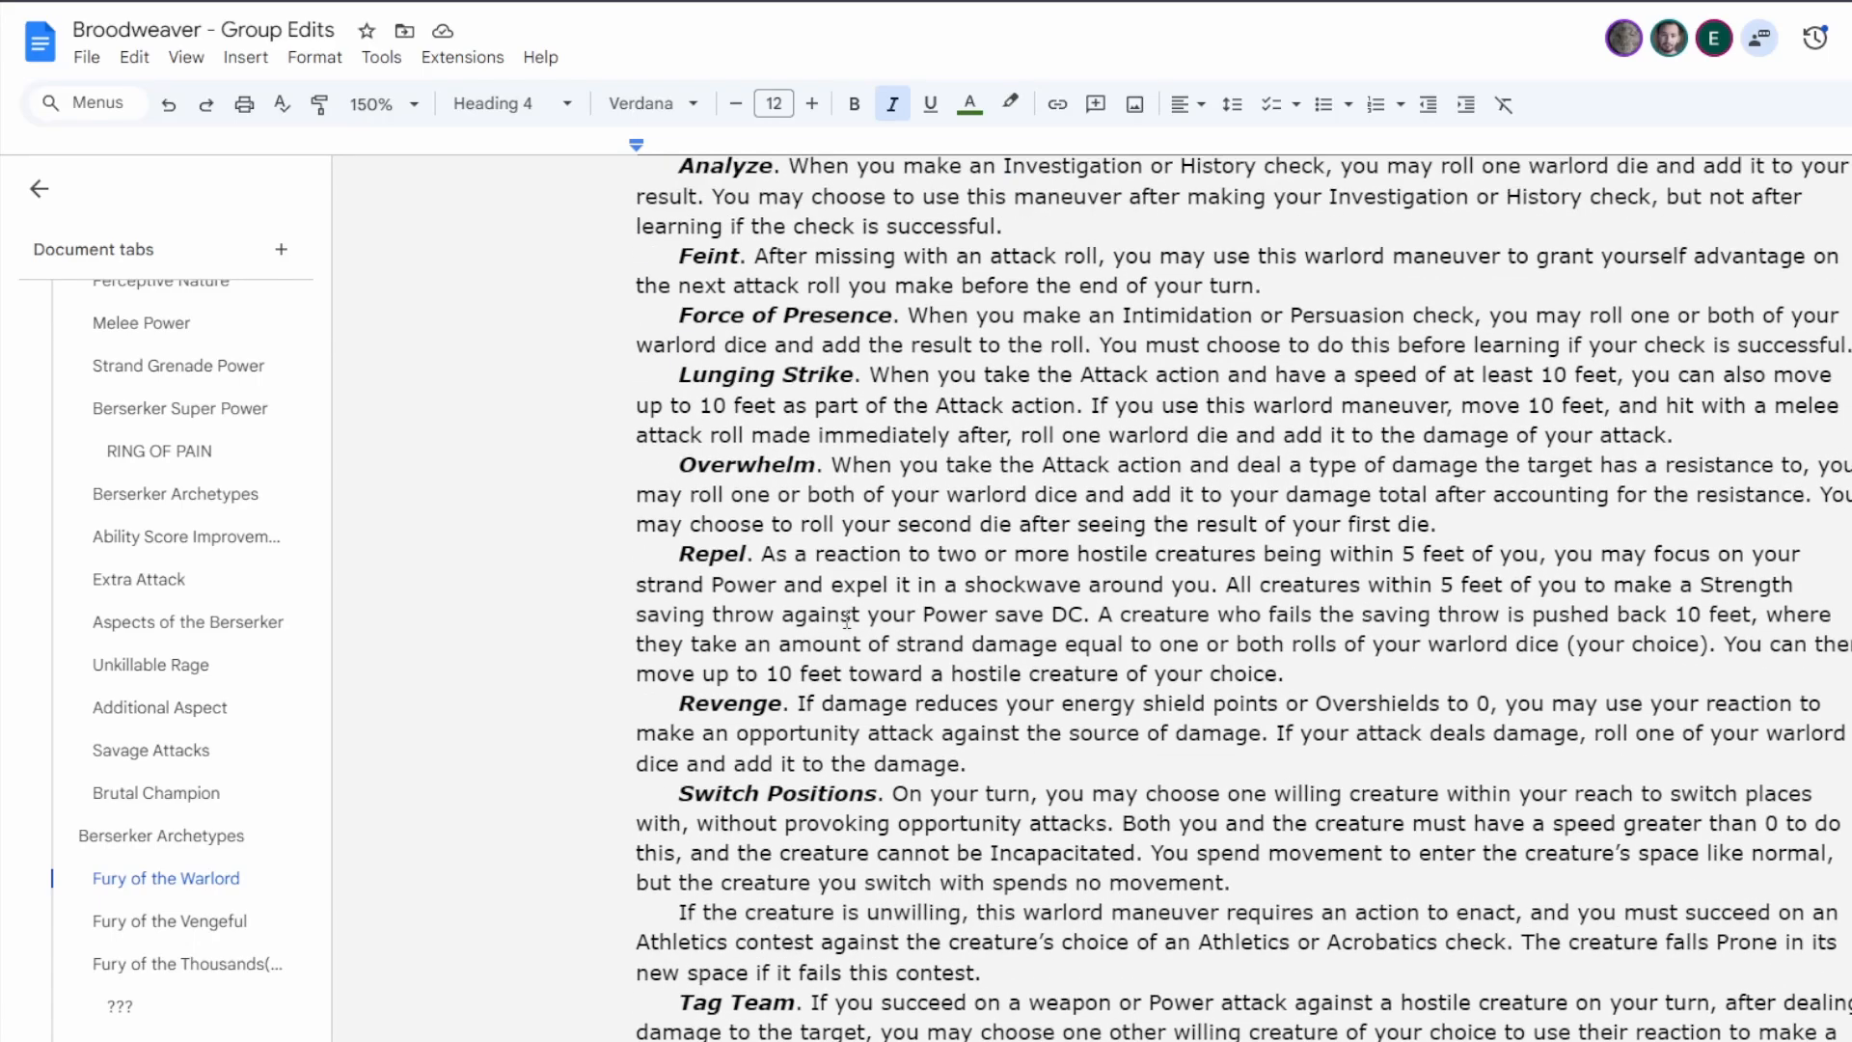
pyautogui.scroll(1, 854, 611)
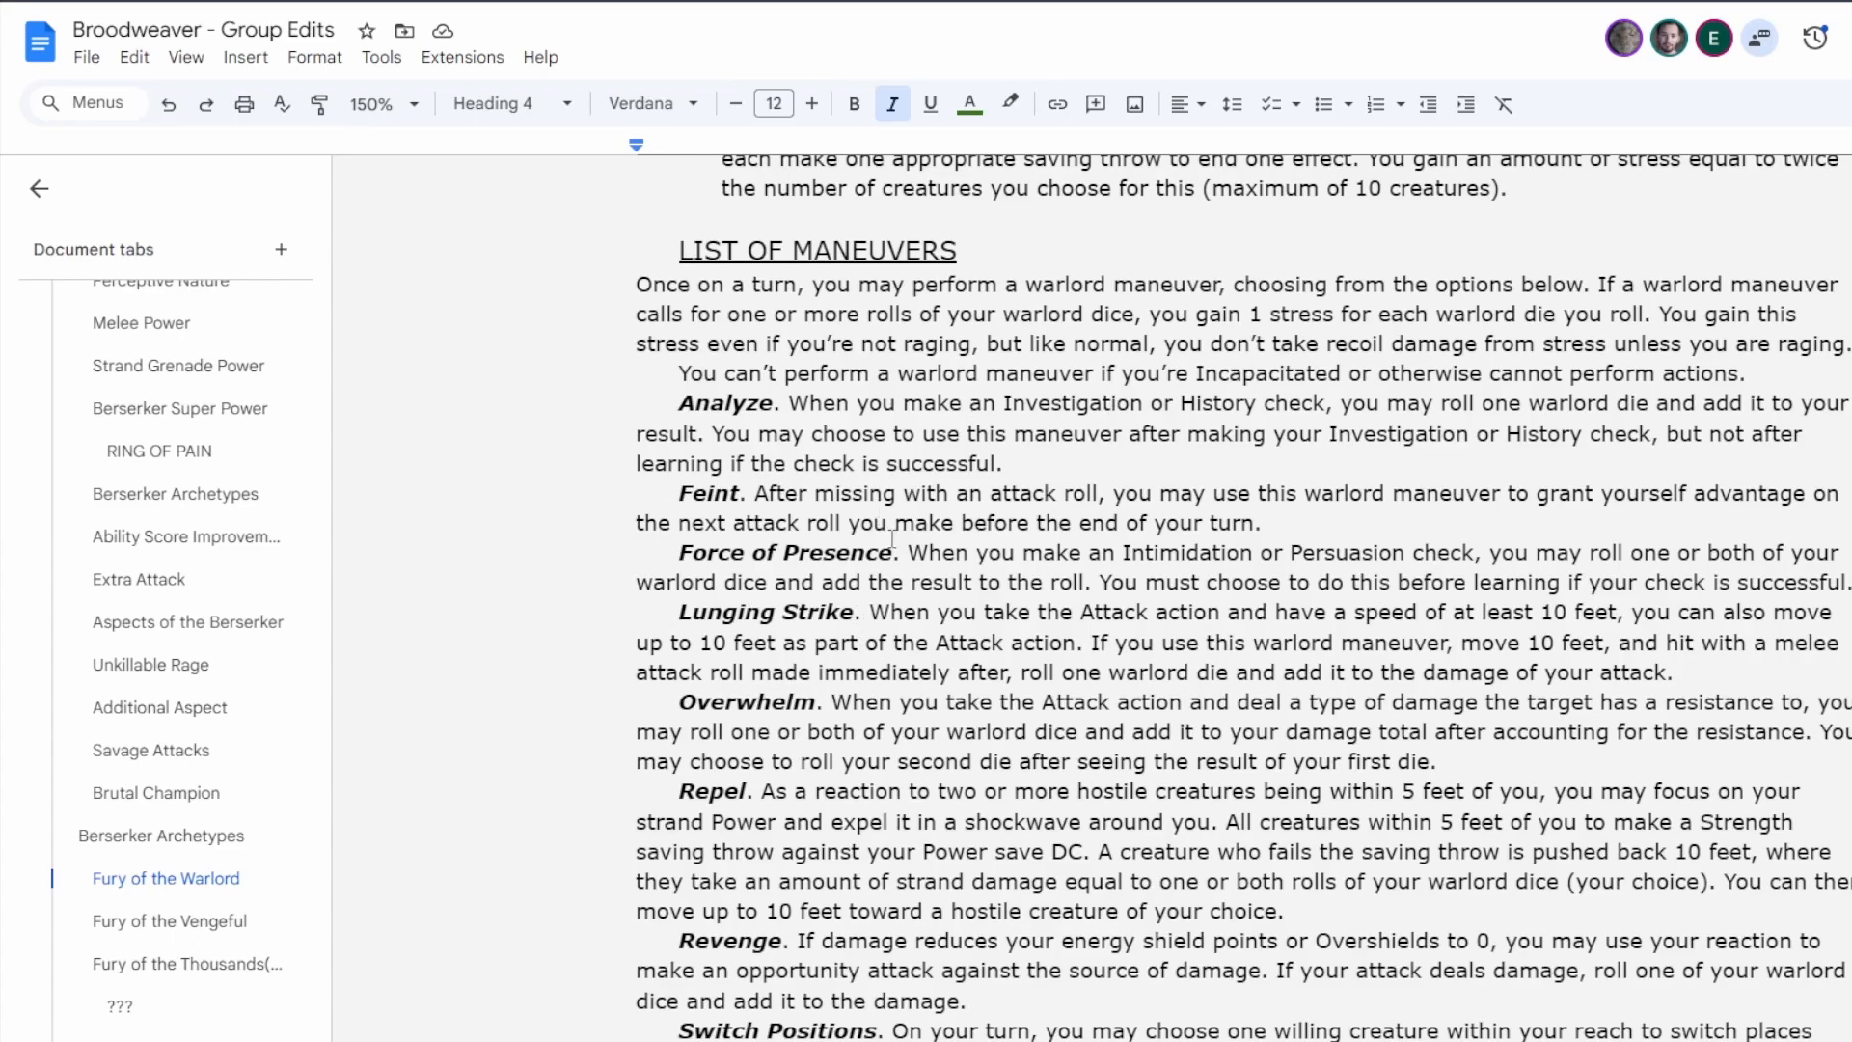
pyautogui.scroll(-4, 892, 540)
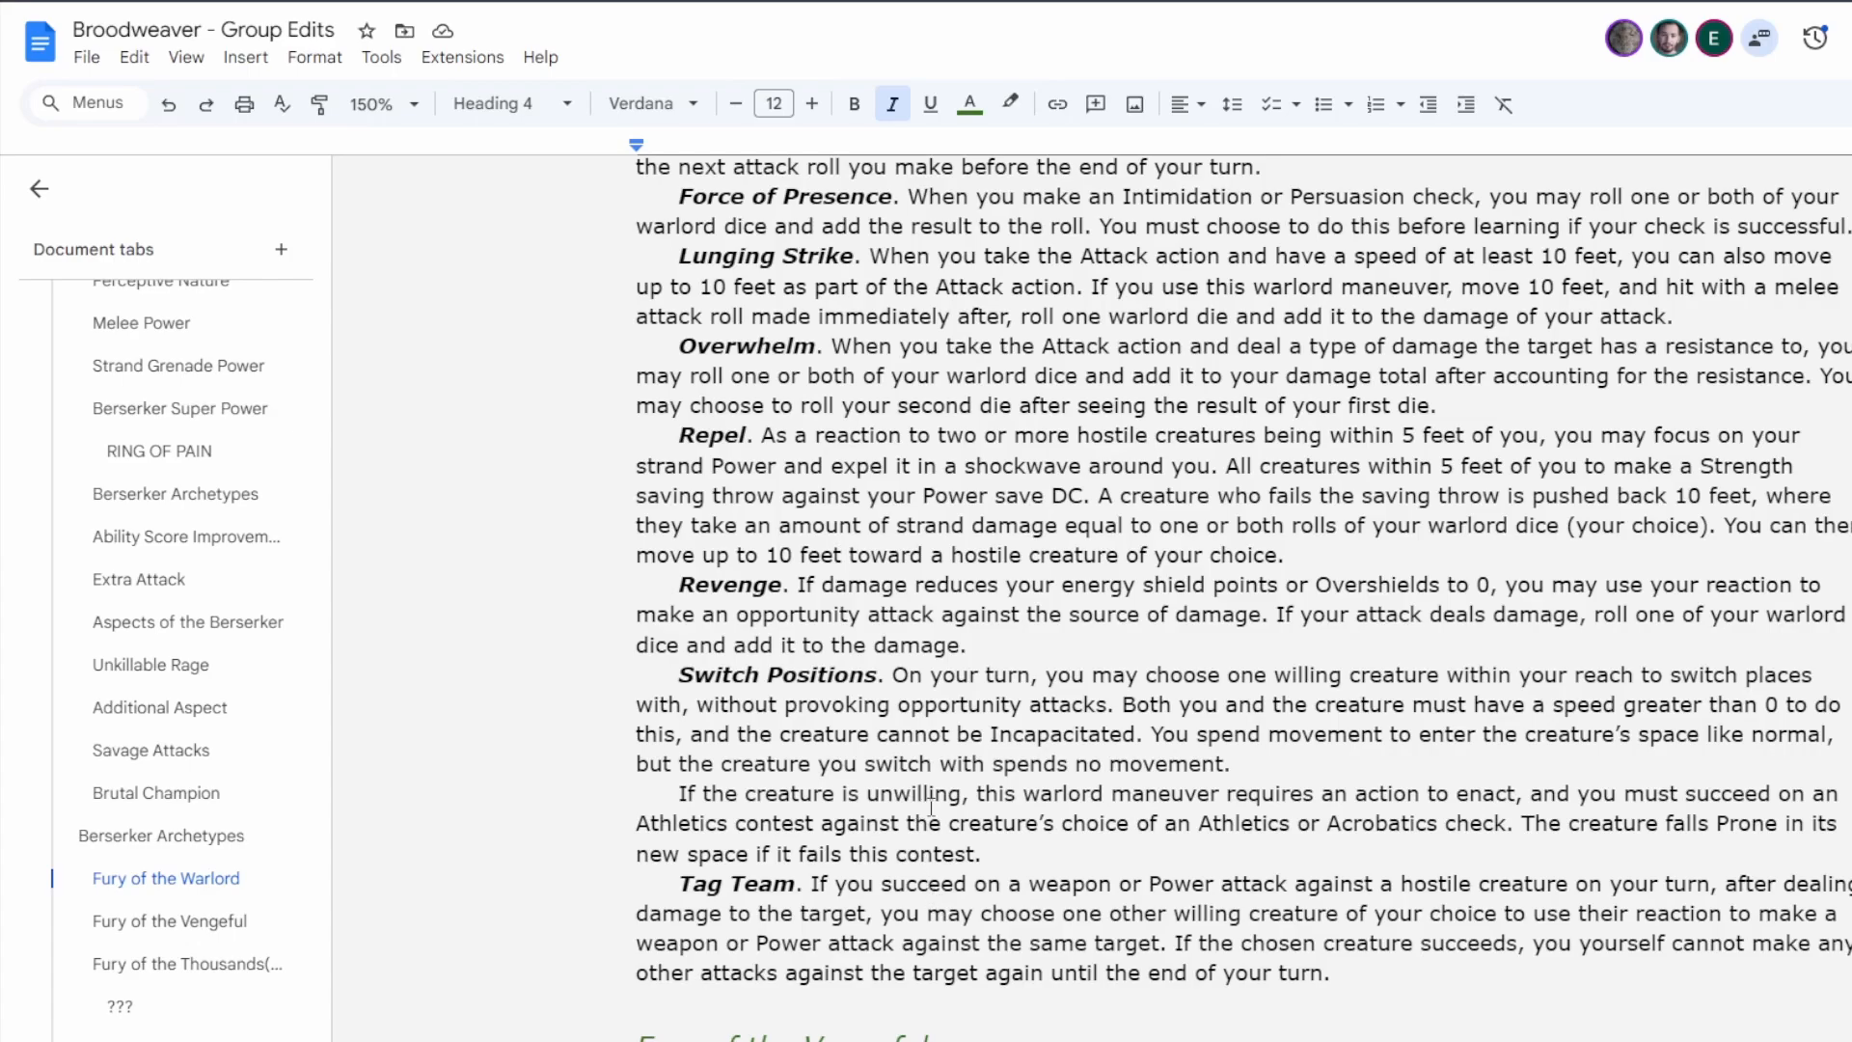
pyautogui.scroll(4, 931, 805)
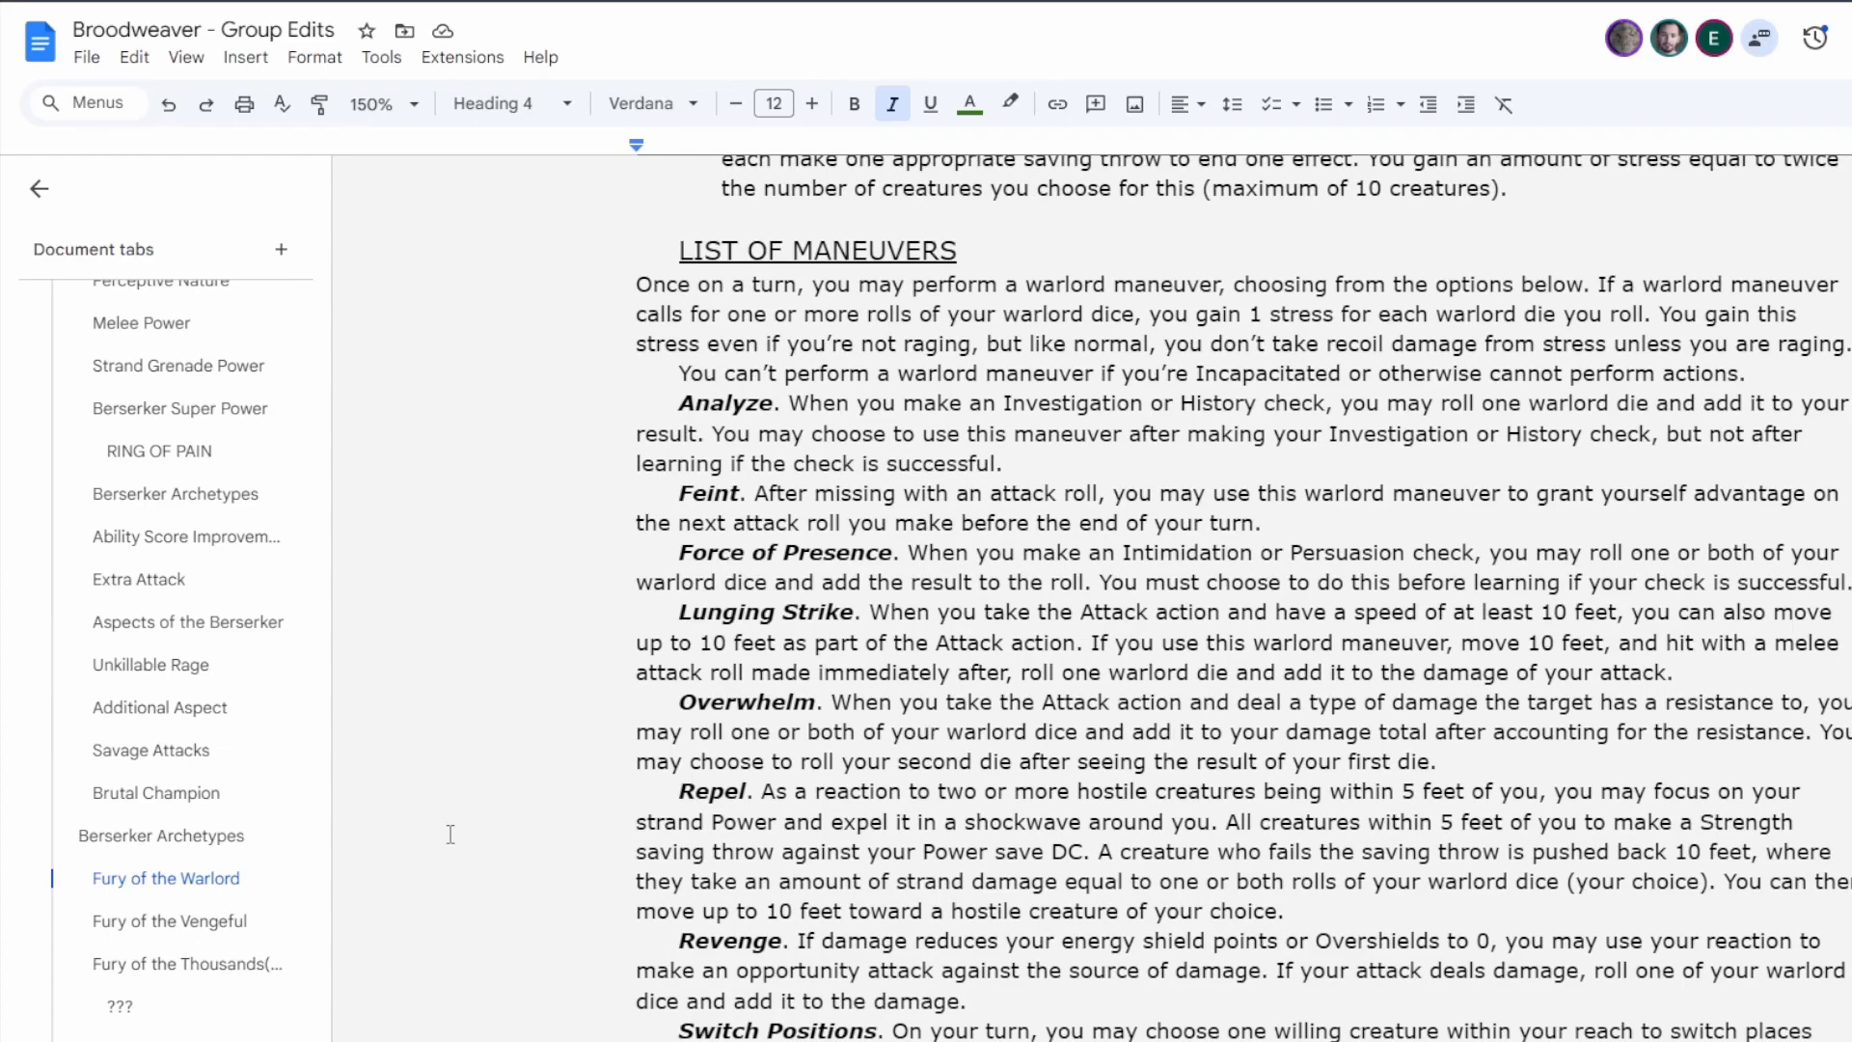
# Return to the Broodweaver tab and review the Pattern of the Mystic notes alongside the other patterns and the higher-level class features.
pyautogui.scroll(4, 193, 714)
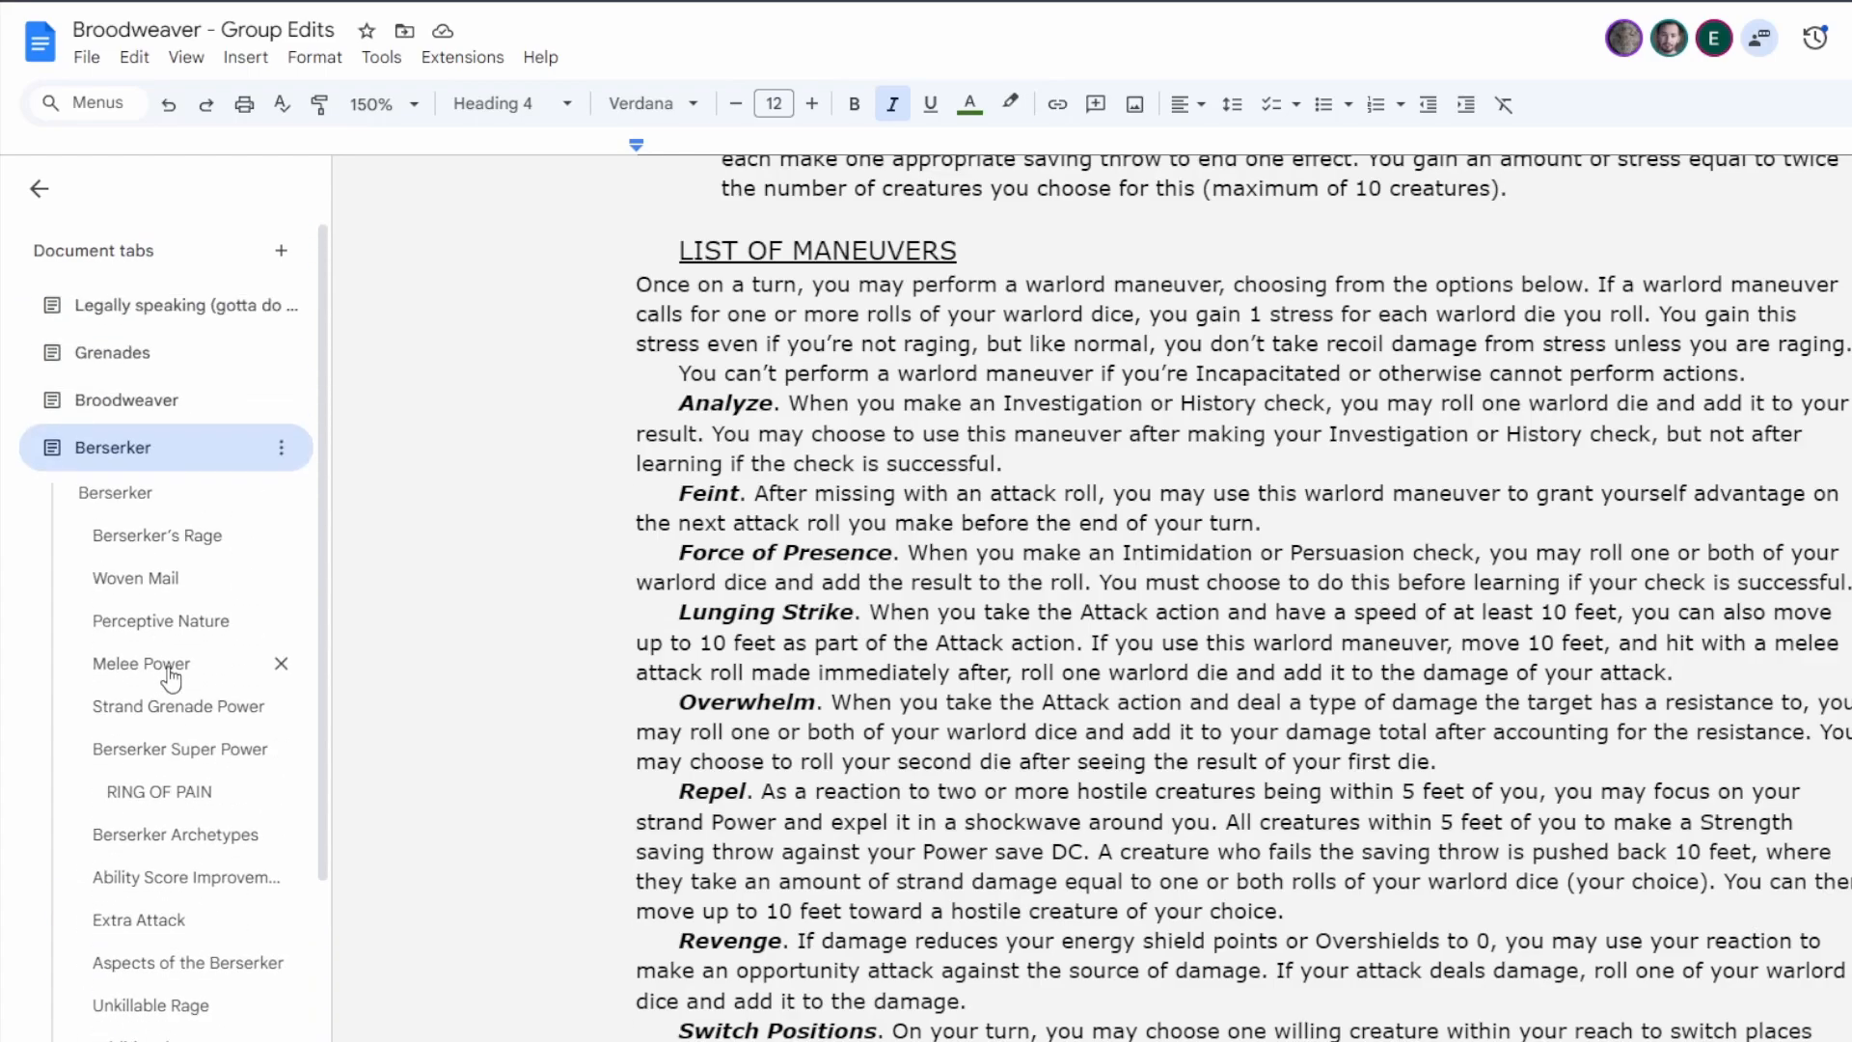
pyautogui.click(121, 403)
pyautogui.scroll(-2, 744, 858)
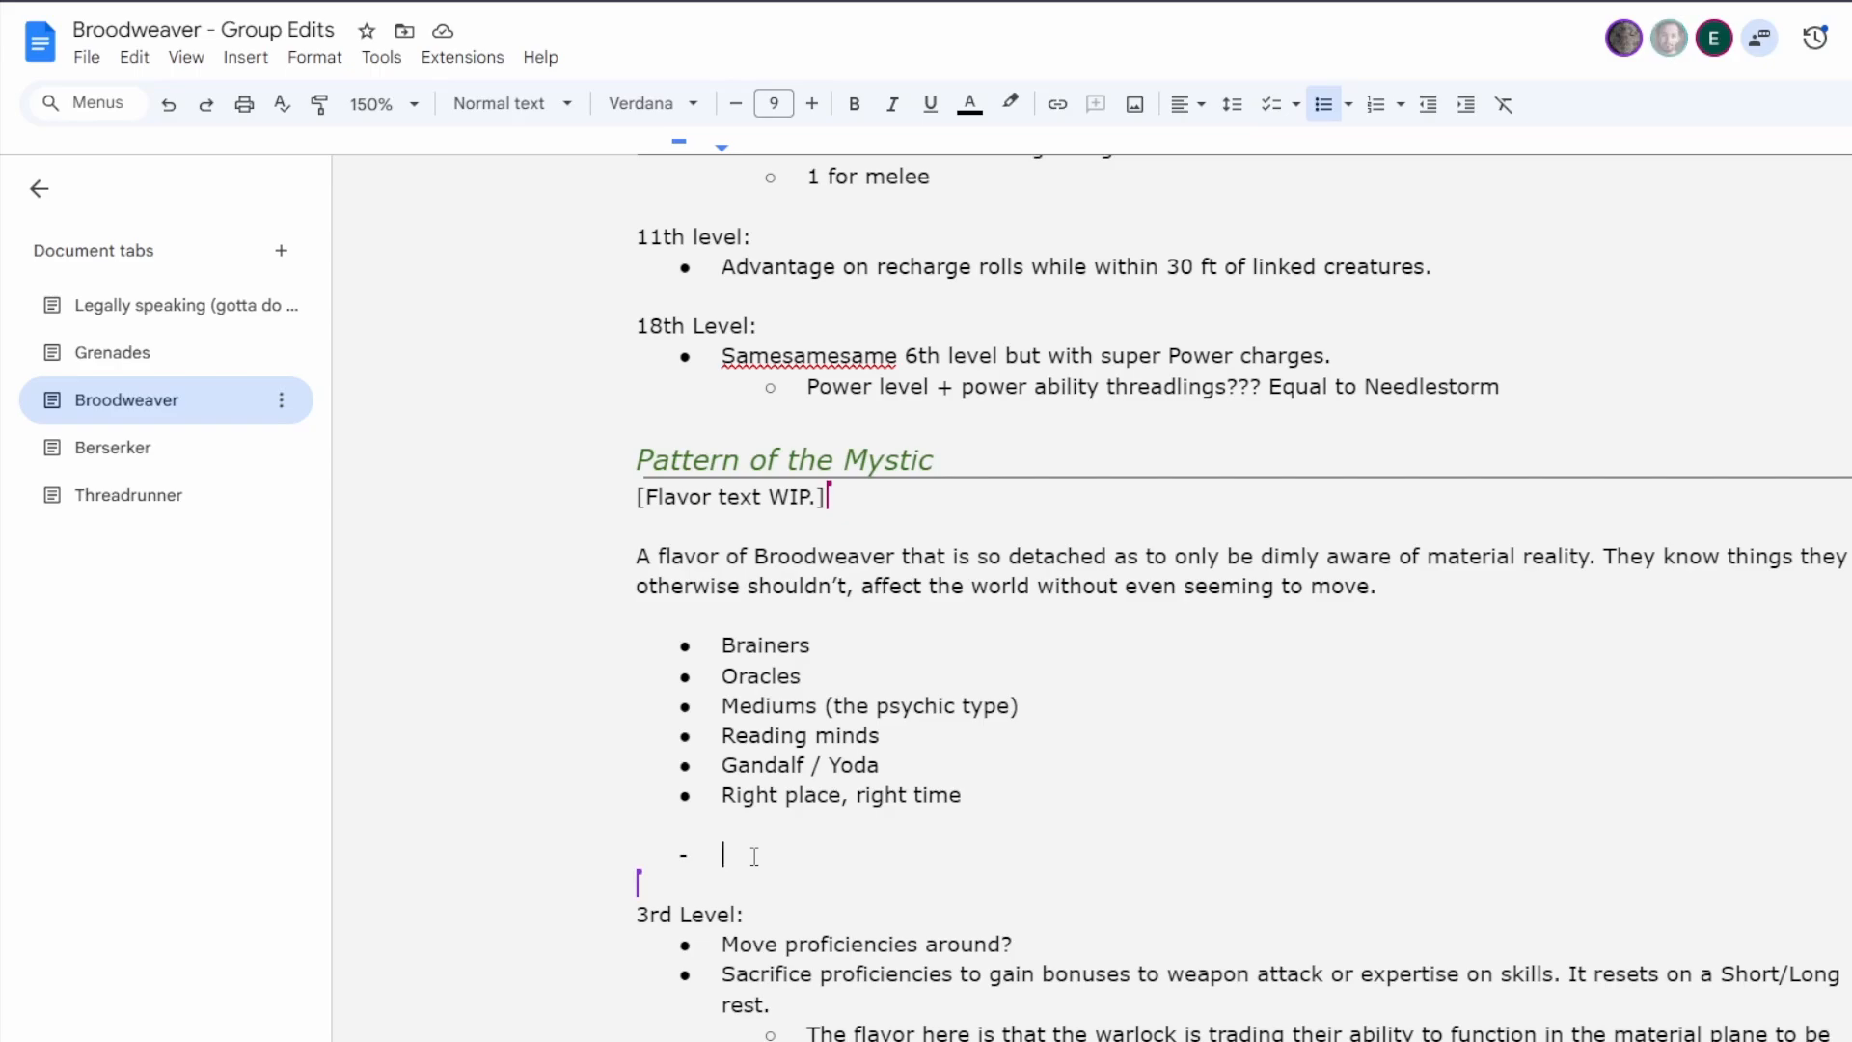
pyautogui.scroll(-7, 888, 711)
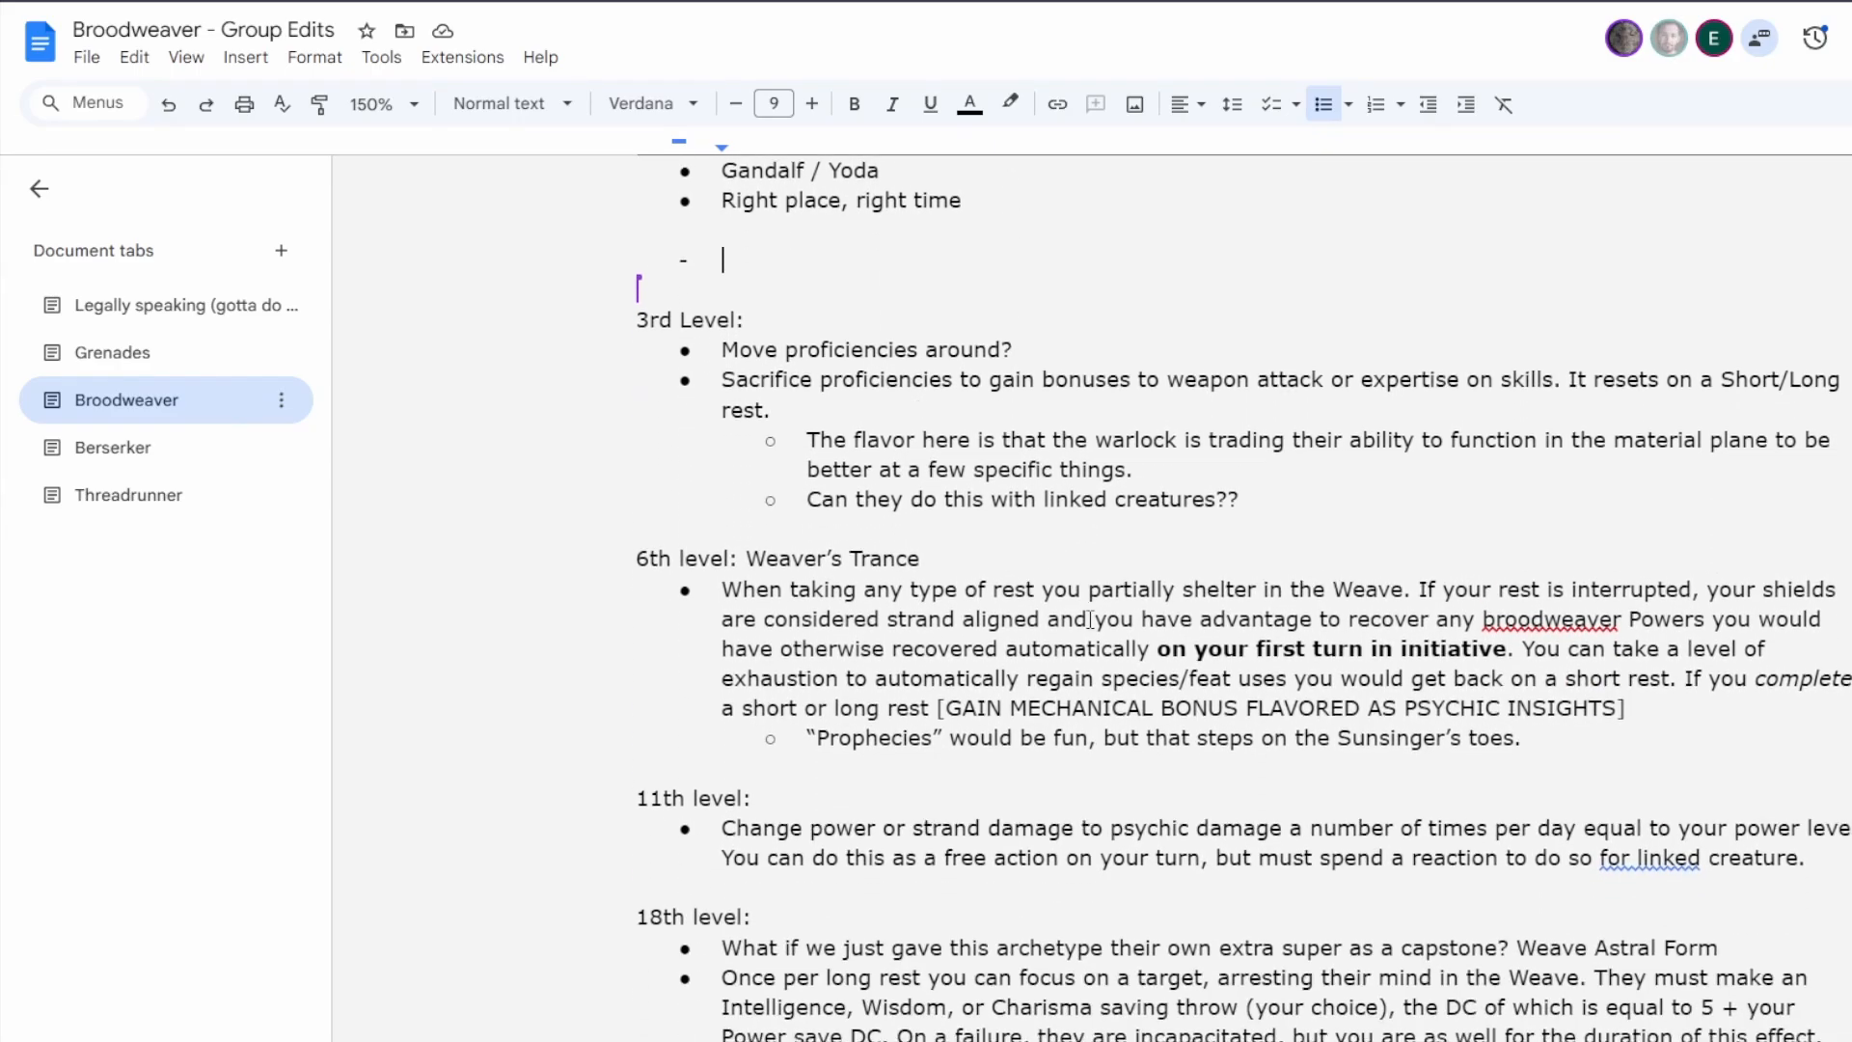
pyautogui.scroll(5, 1090, 620)
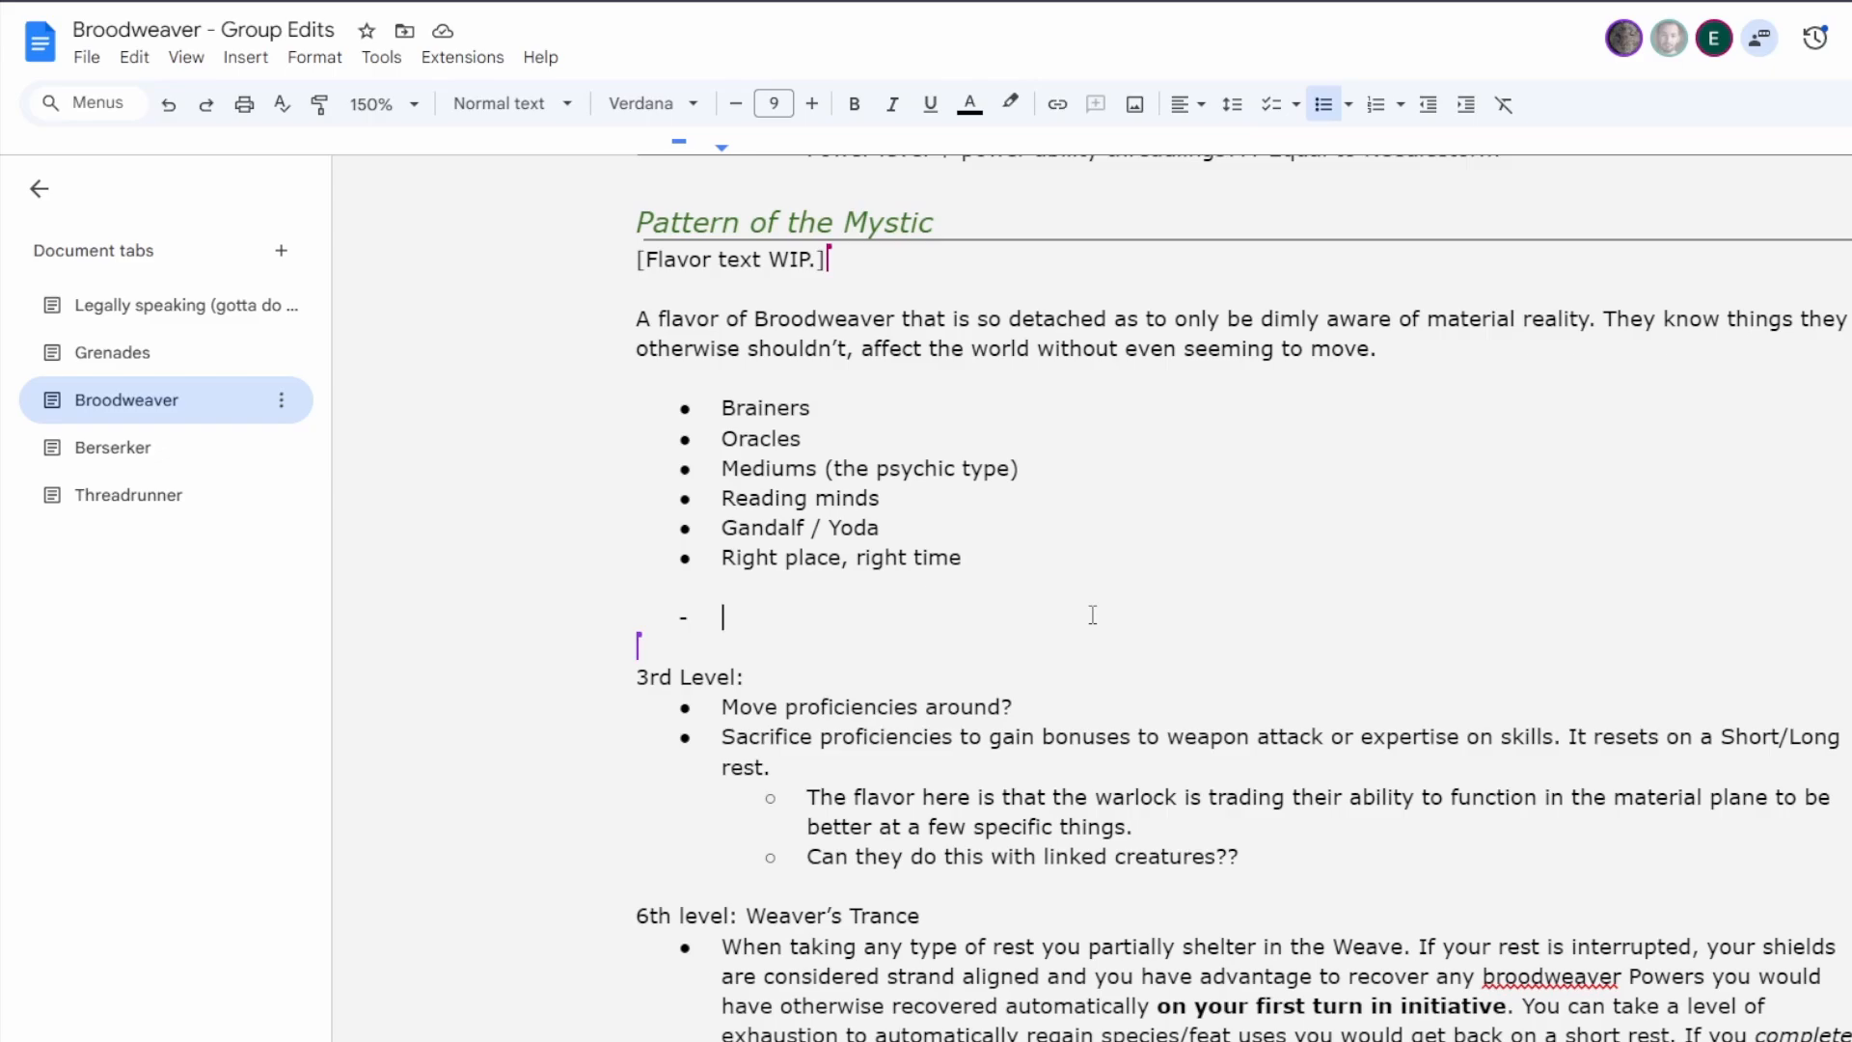
pyautogui.scroll(15, 1093, 615)
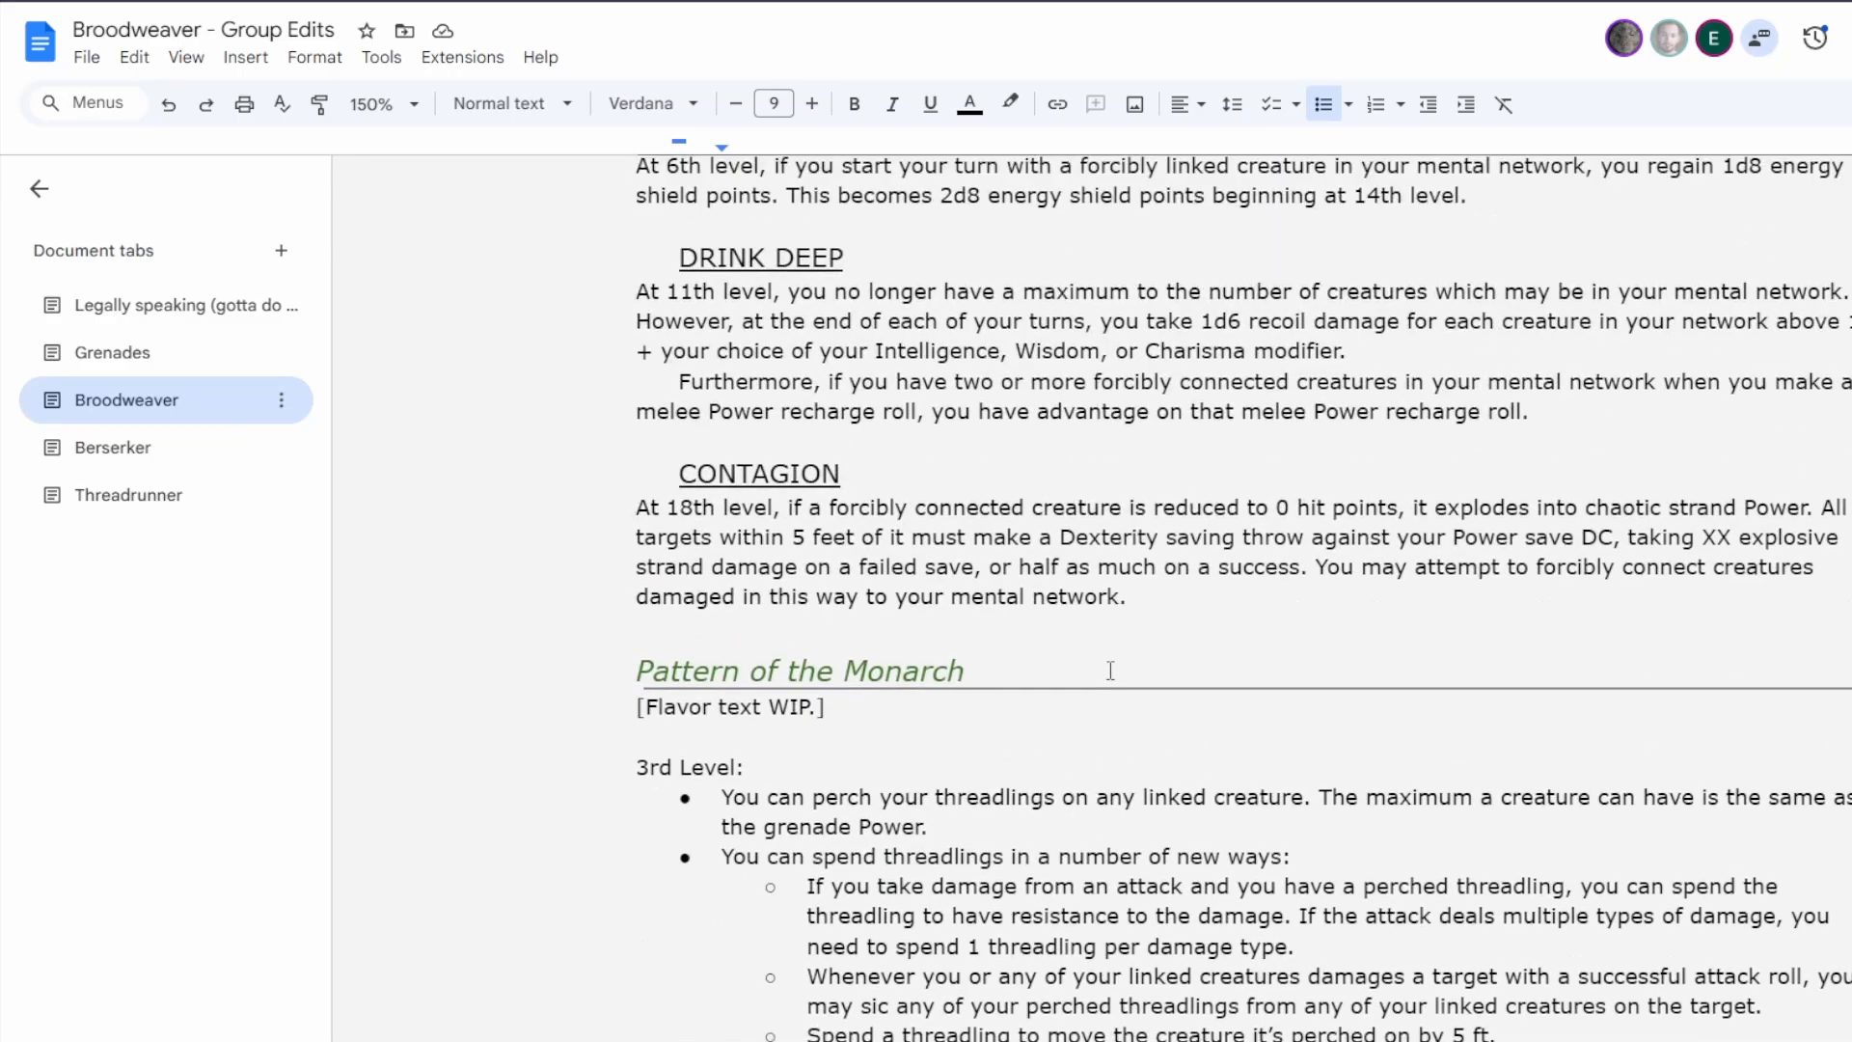
pyautogui.scroll(15, 1110, 670)
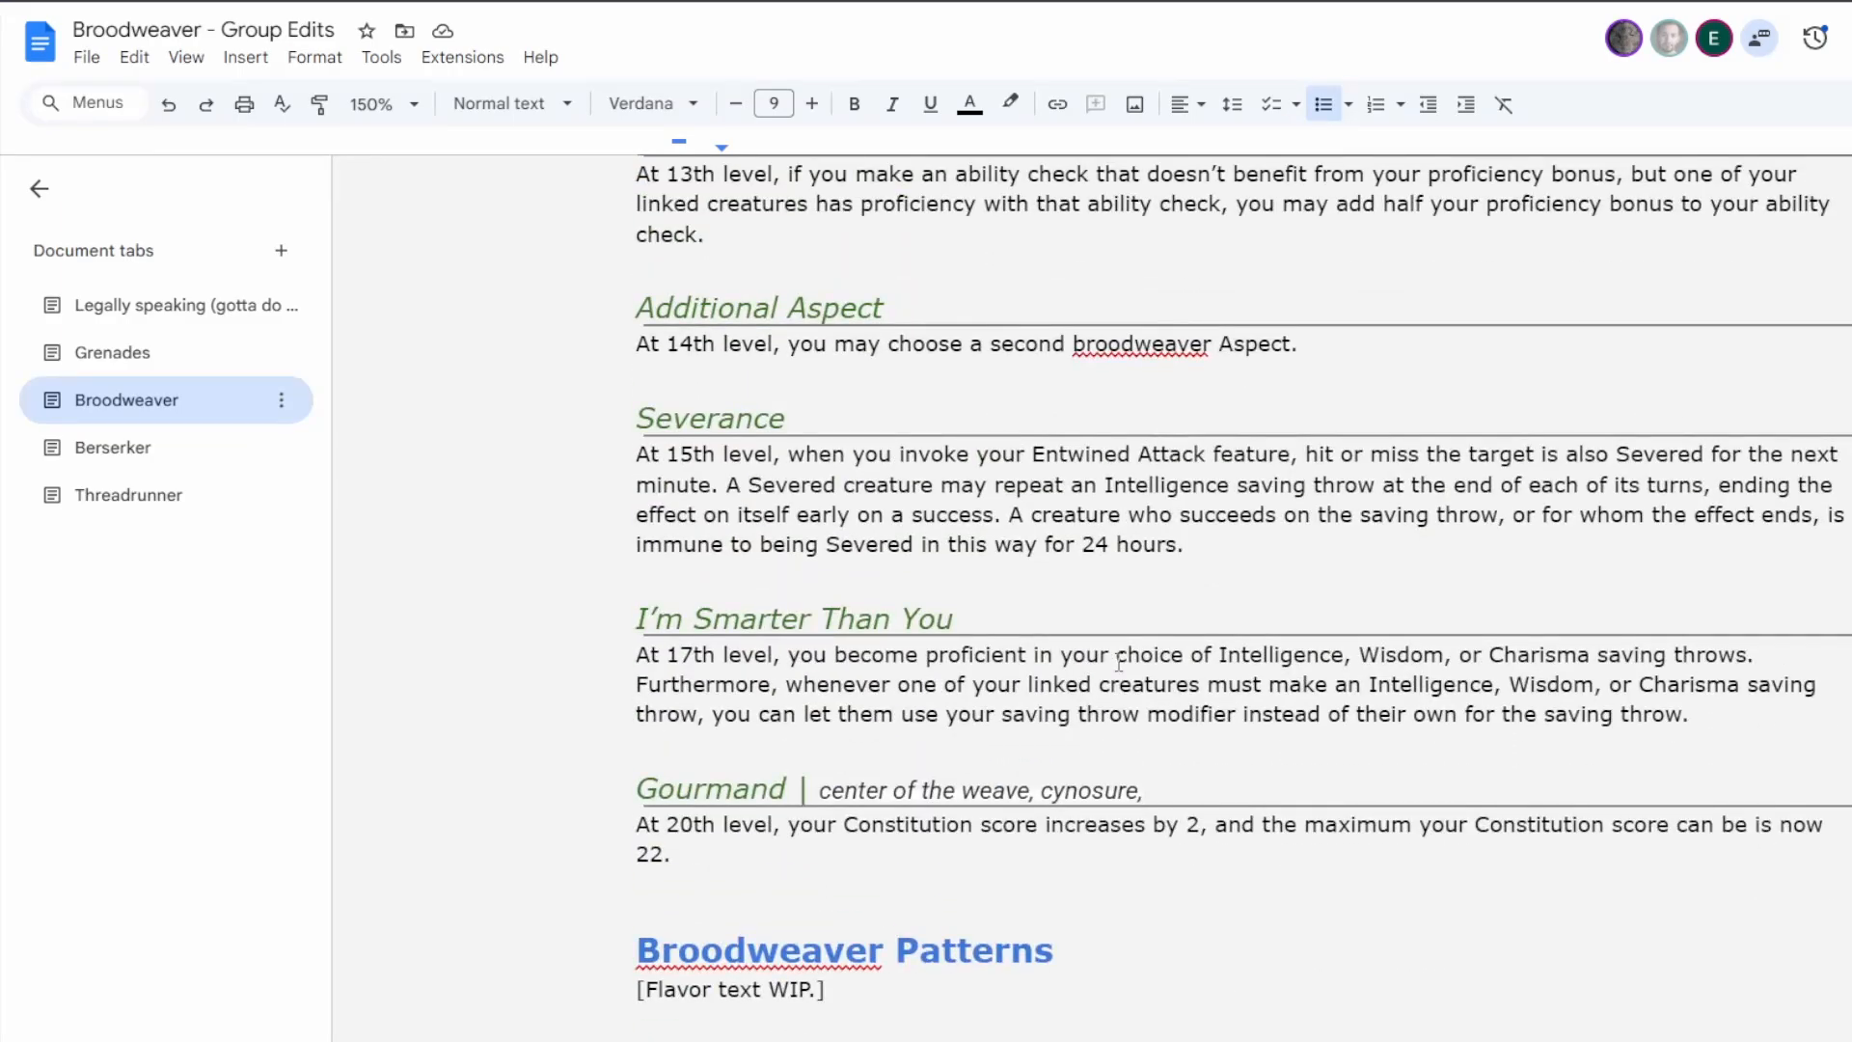
pyautogui.scroll(4, 1118, 662)
pyautogui.scroll(-15, 1121, 663)
pyautogui.scroll(5, 1125, 665)
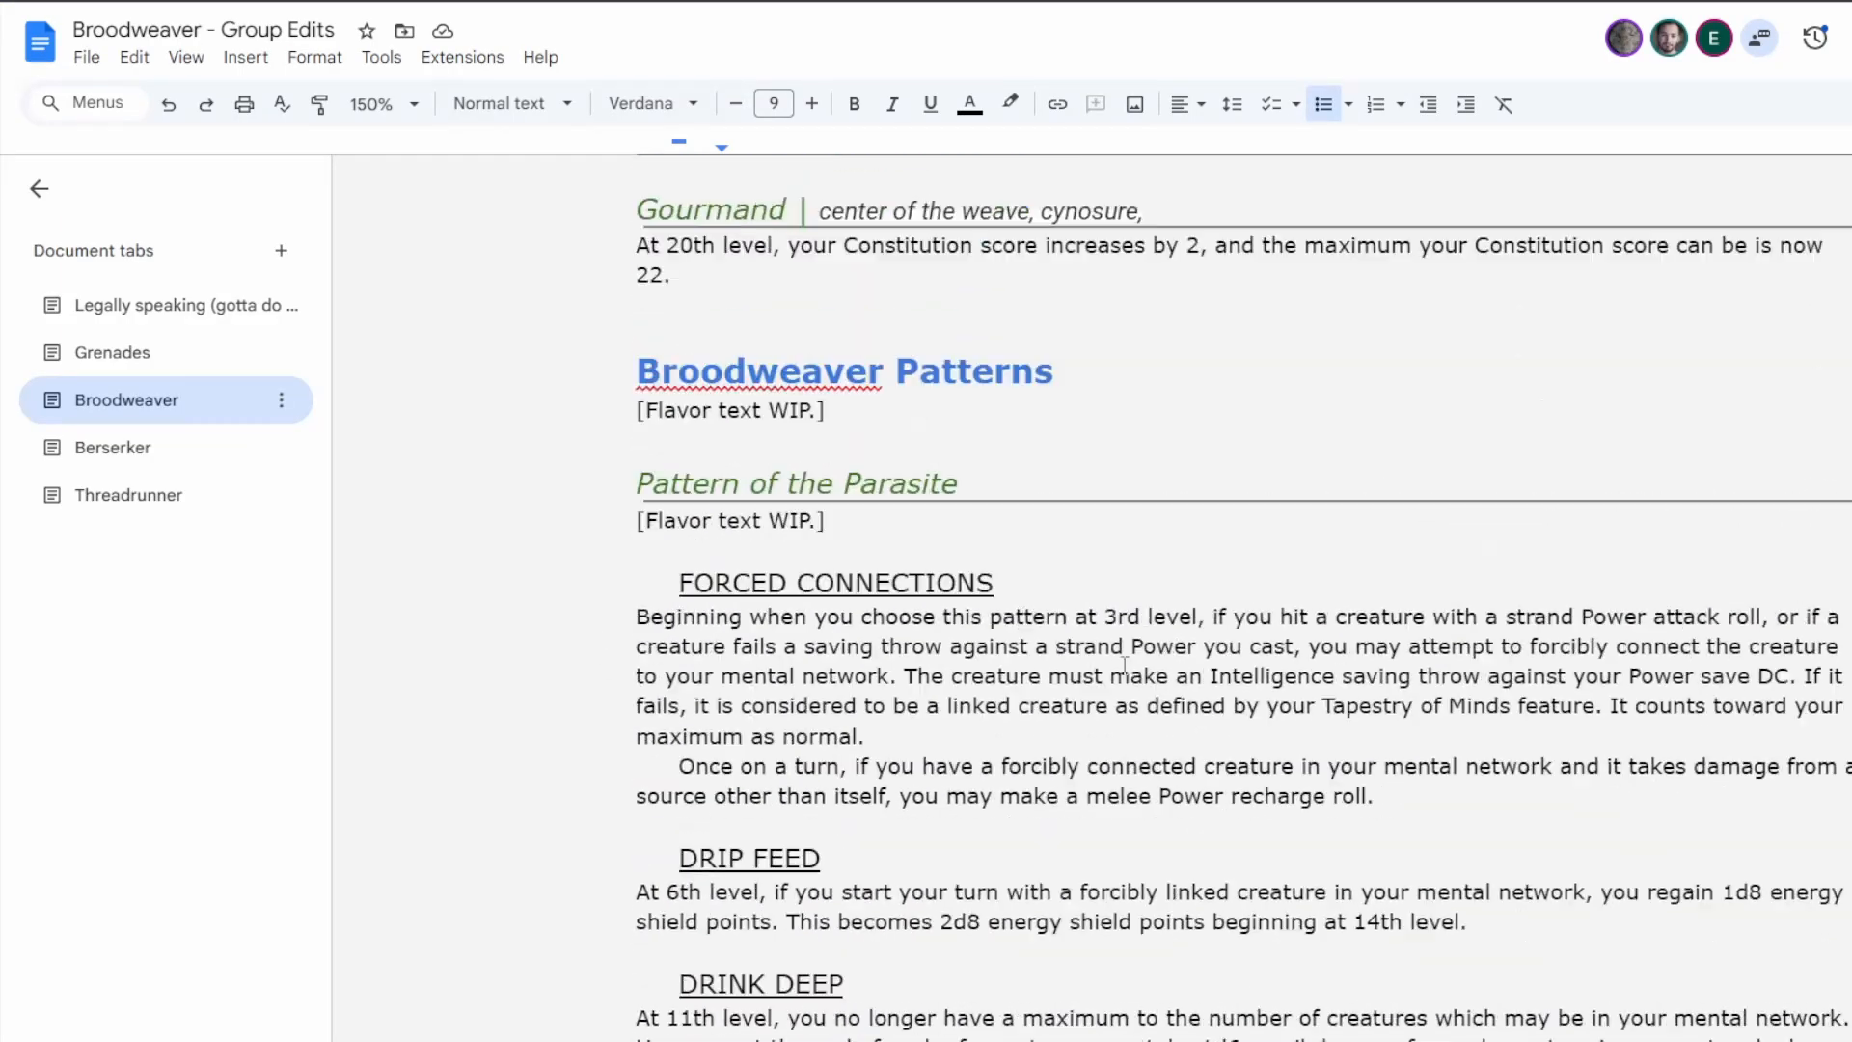
pyautogui.scroll(10, 1124, 666)
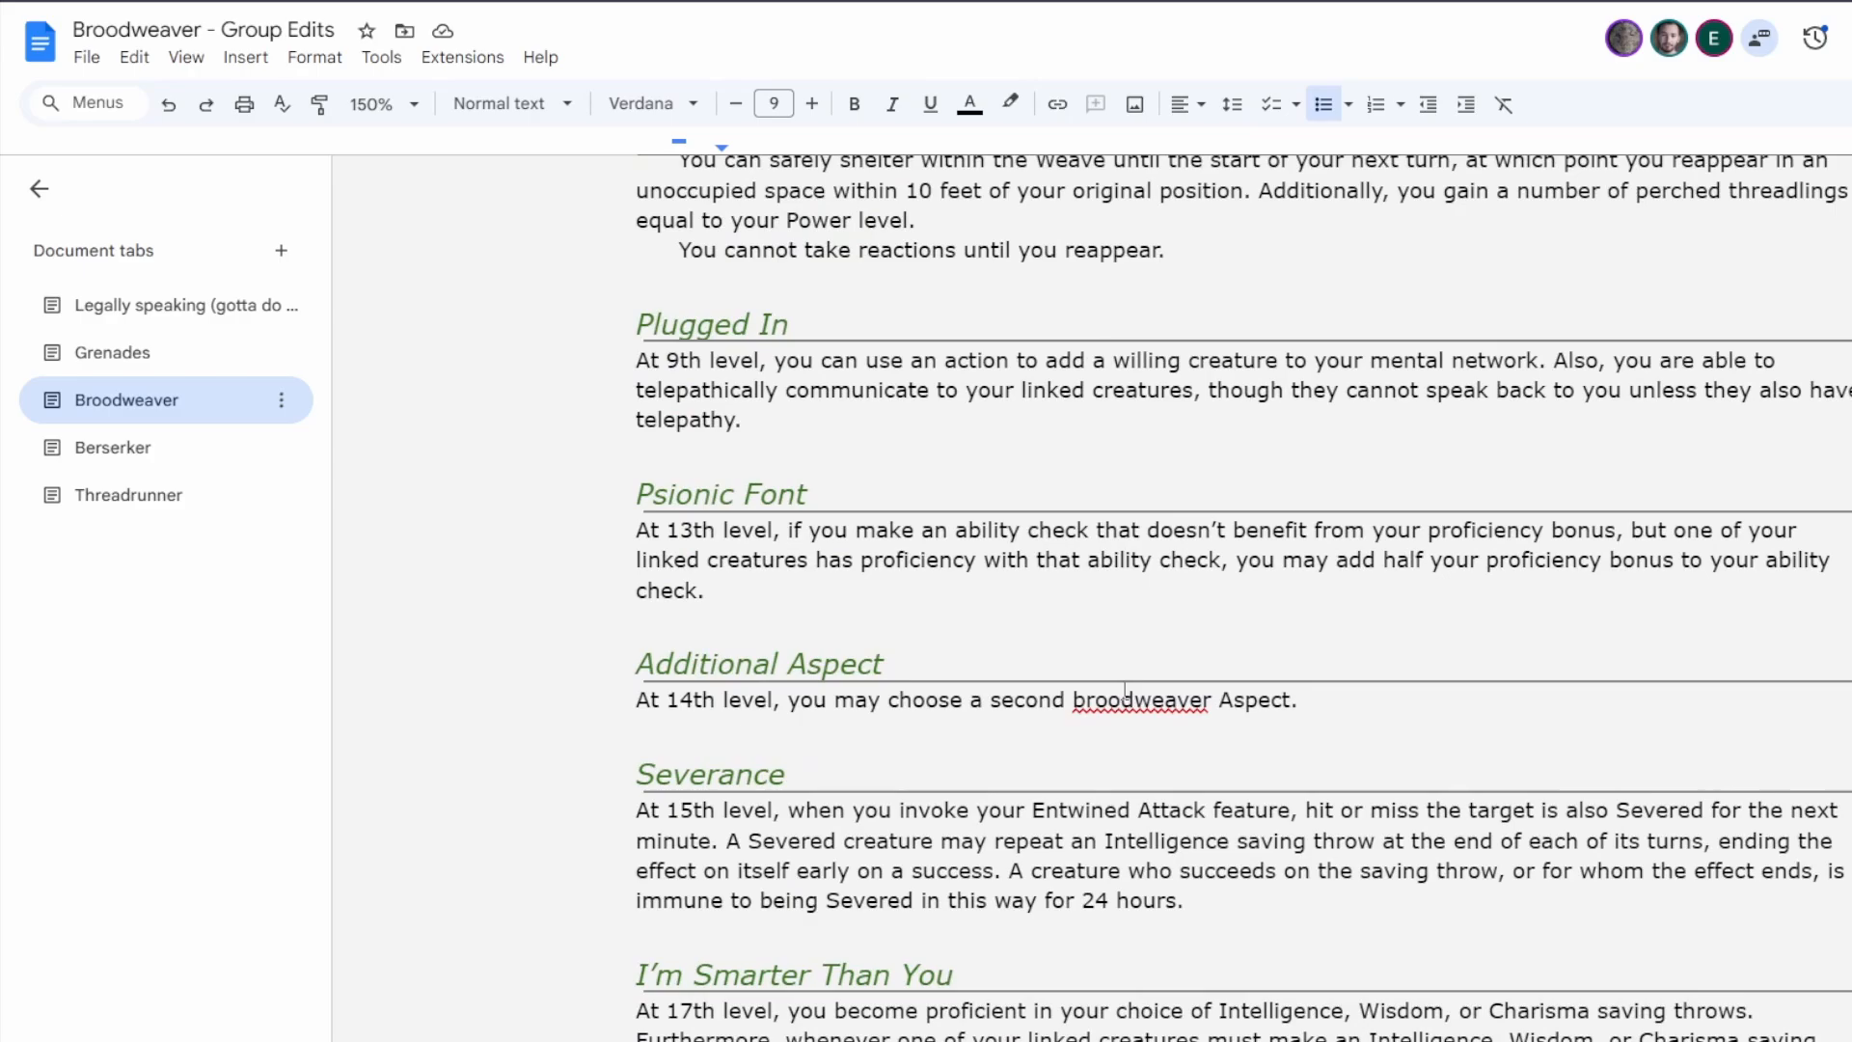
pyautogui.scroll(-20, 1124, 692)
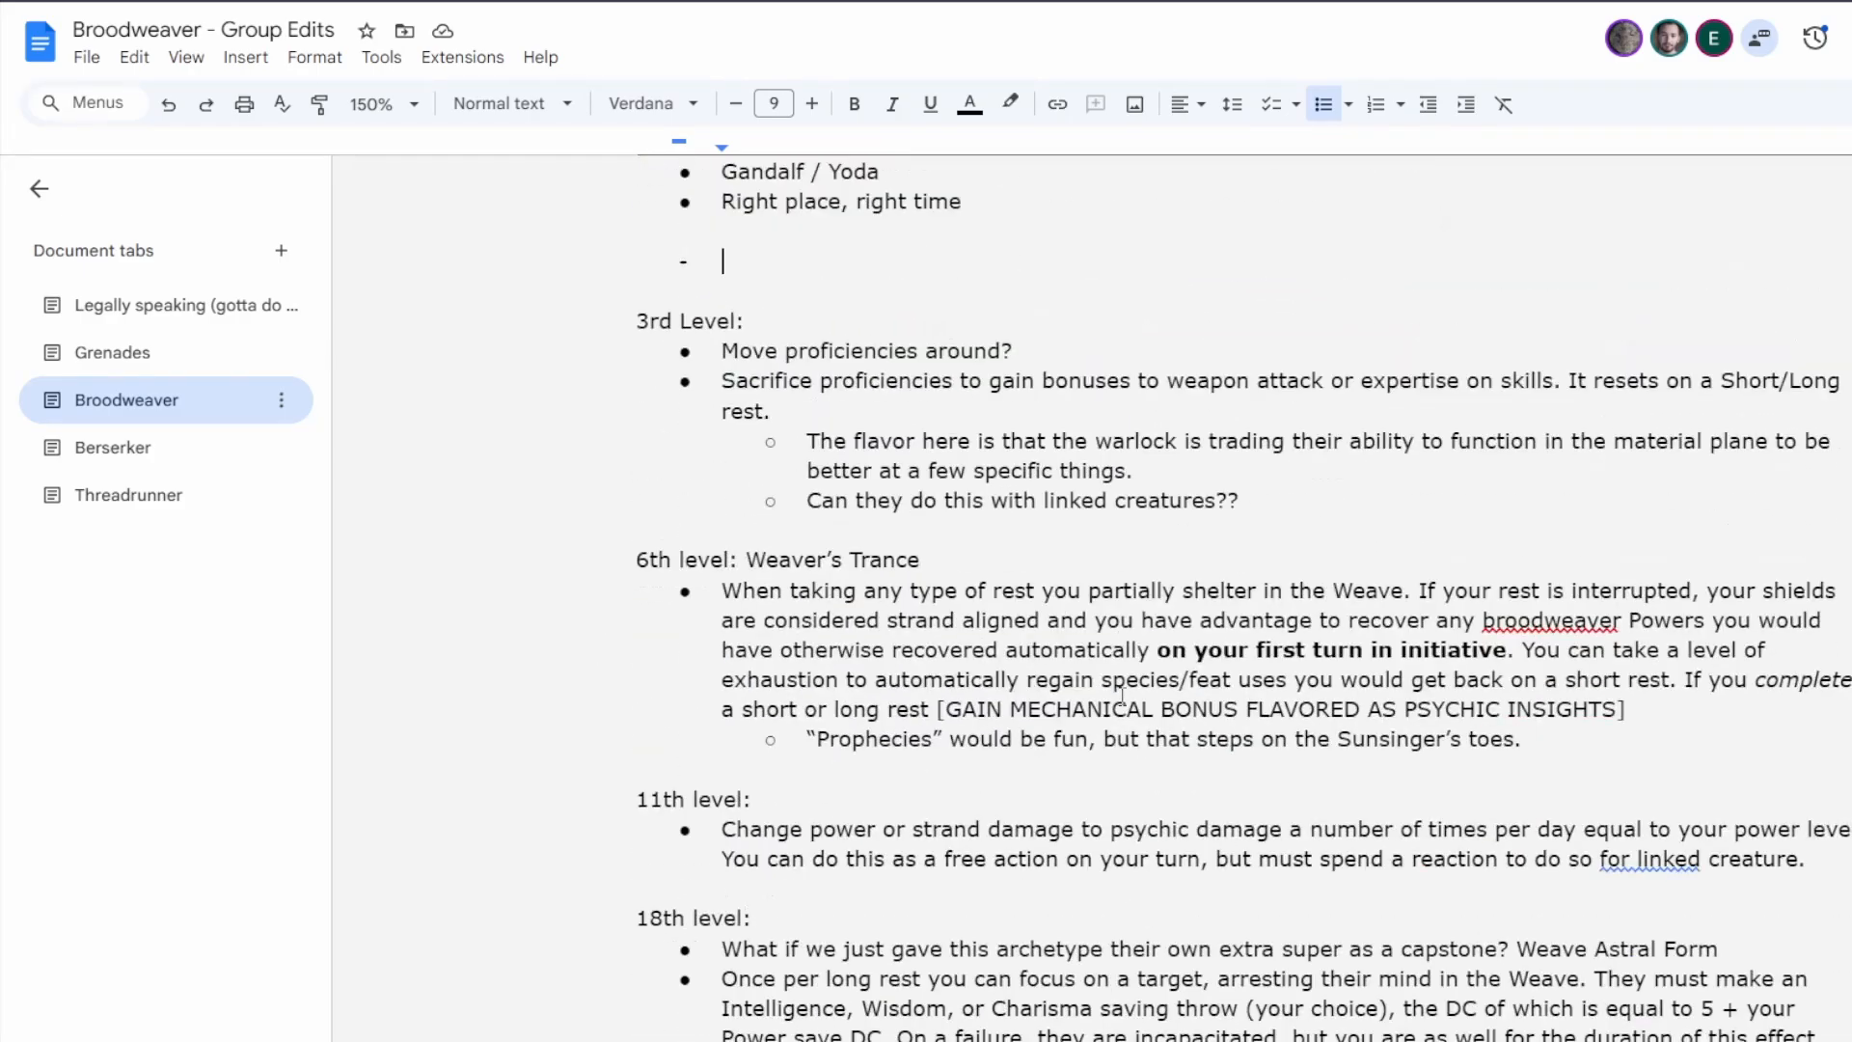
pyautogui.scroll(3, 1121, 695)
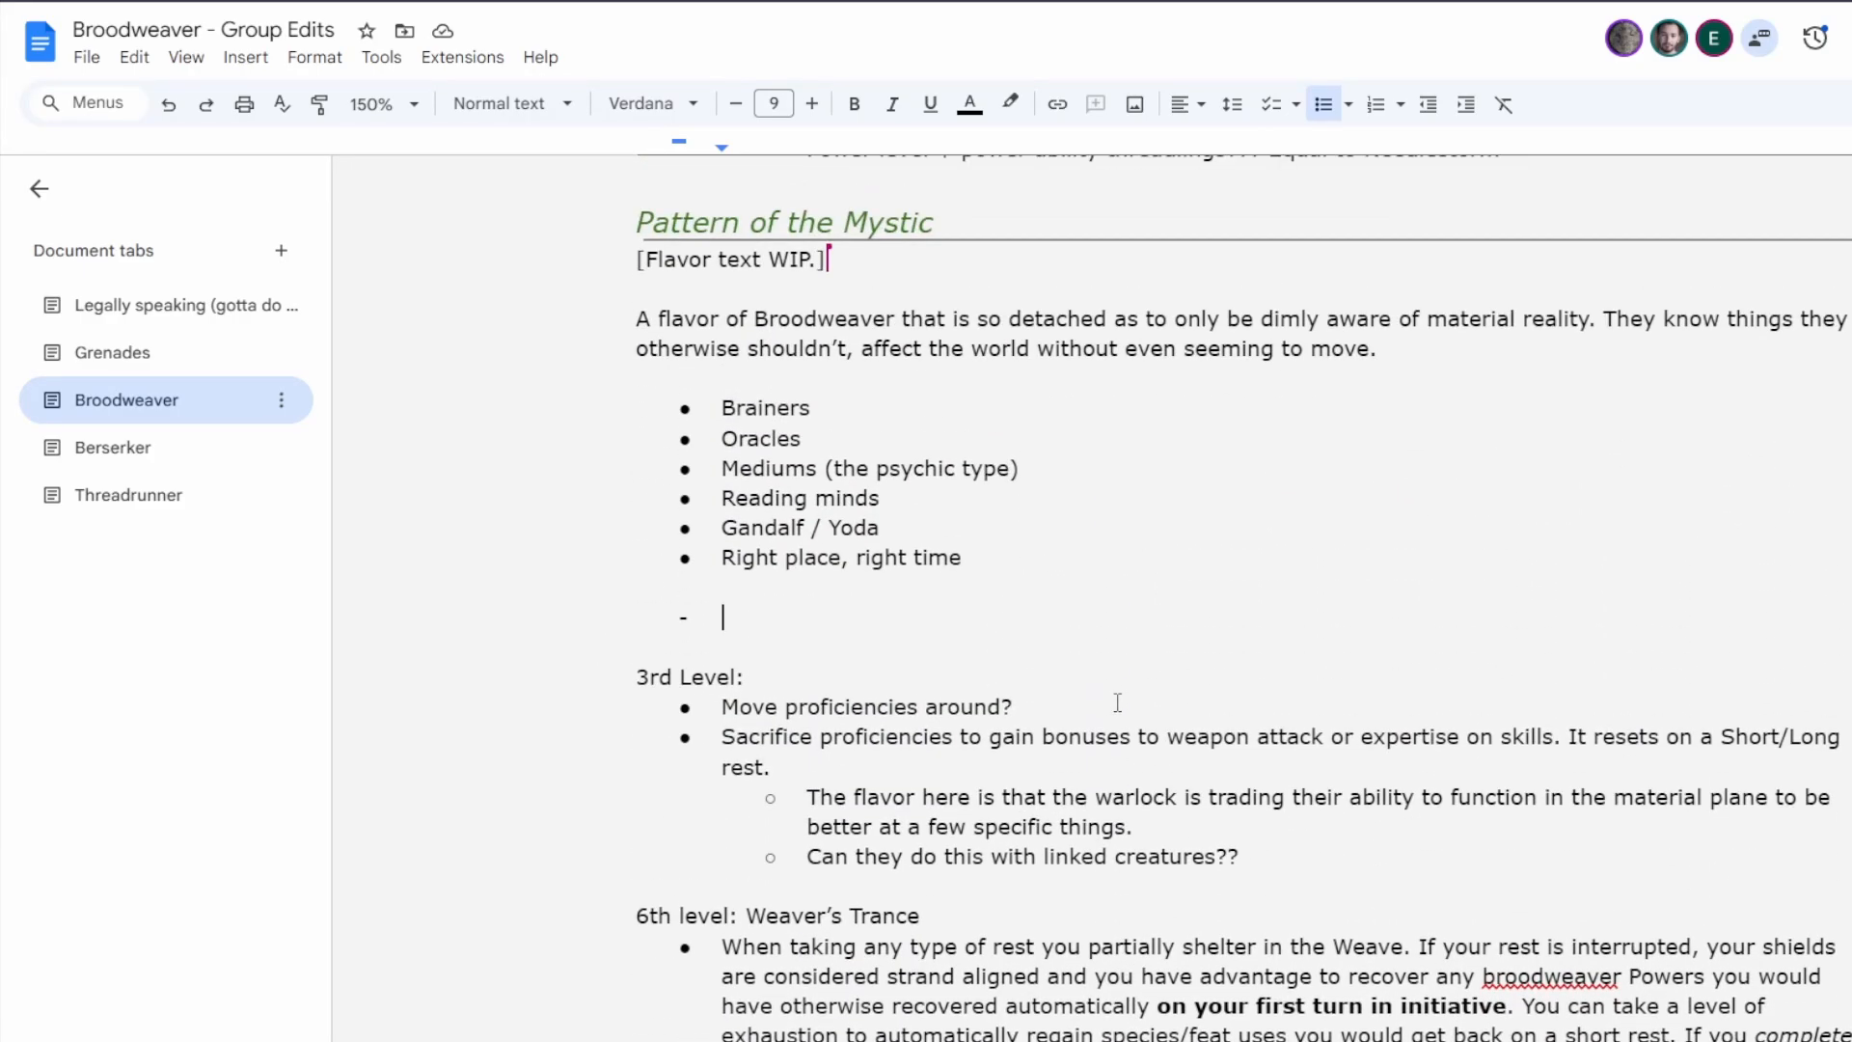
# Write "A creature you can see misses with an attack roll." as the first item of the Mystic's dashed list.
pyautogui.scroll(-1, 1117, 702)
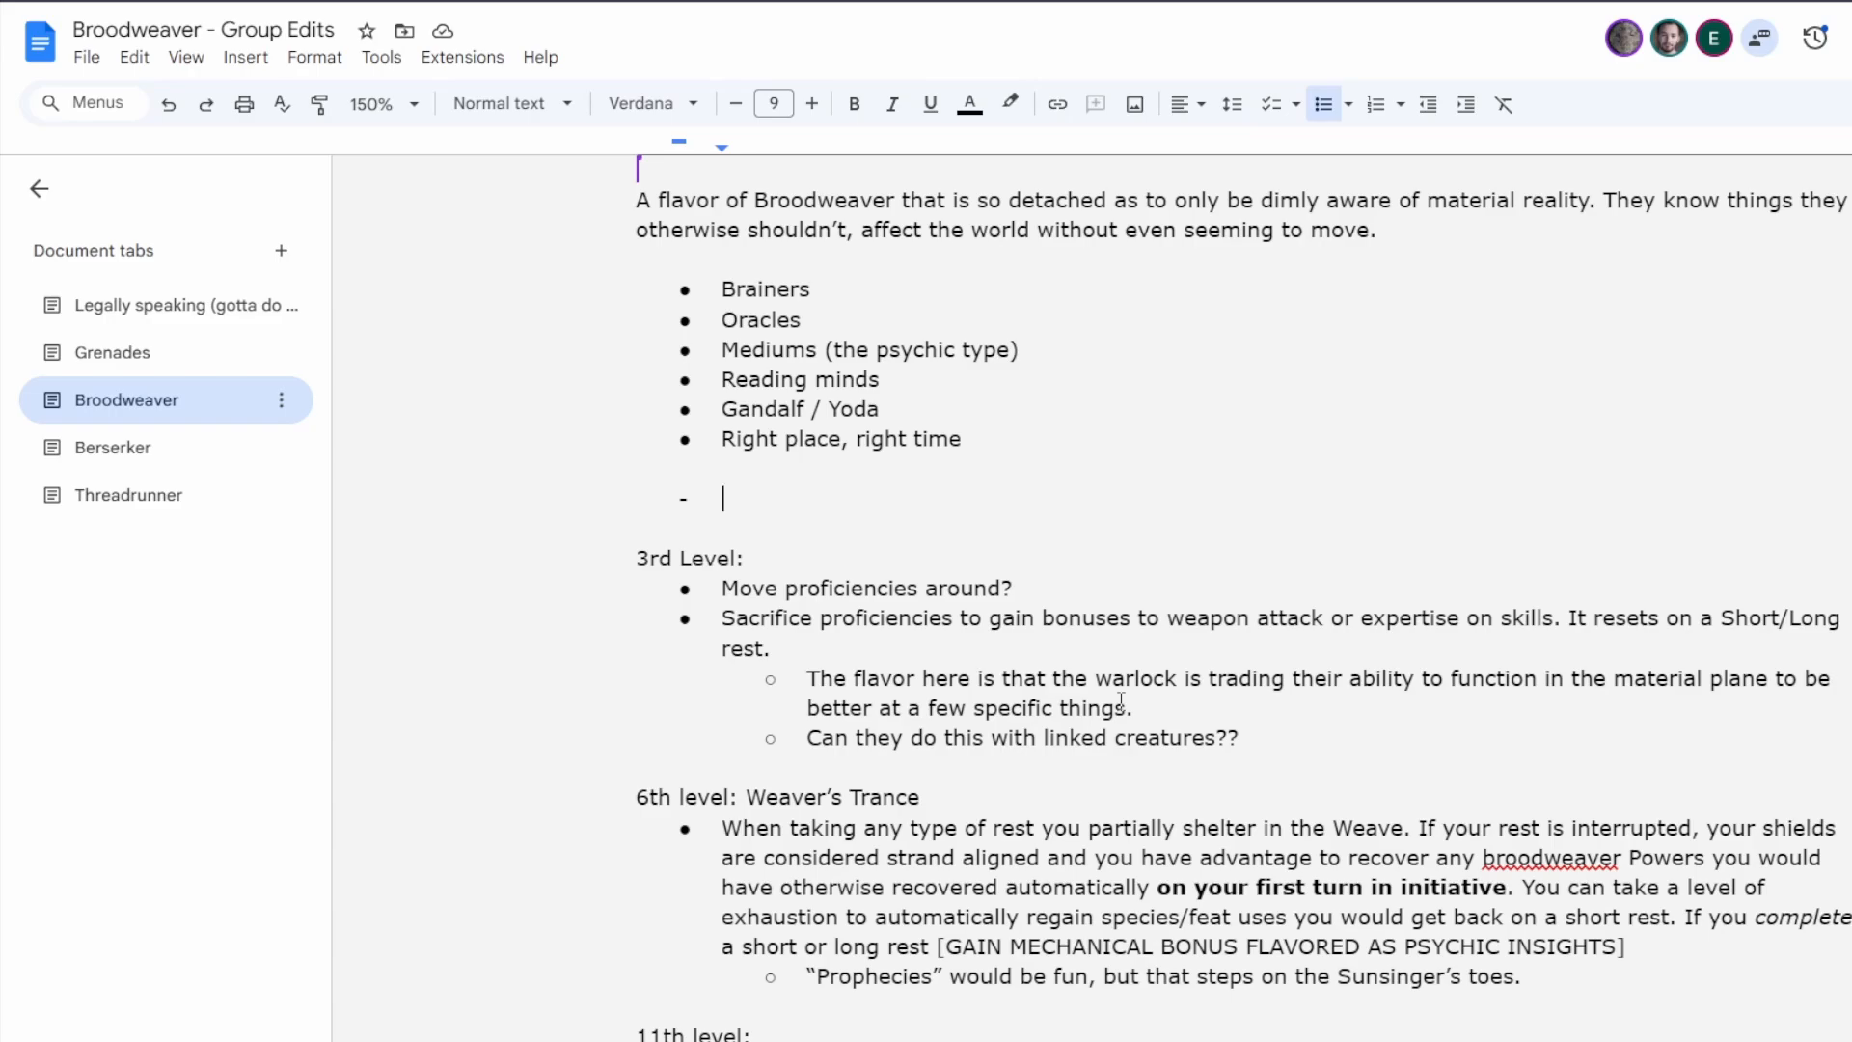
pyautogui.write('A creature you can se')
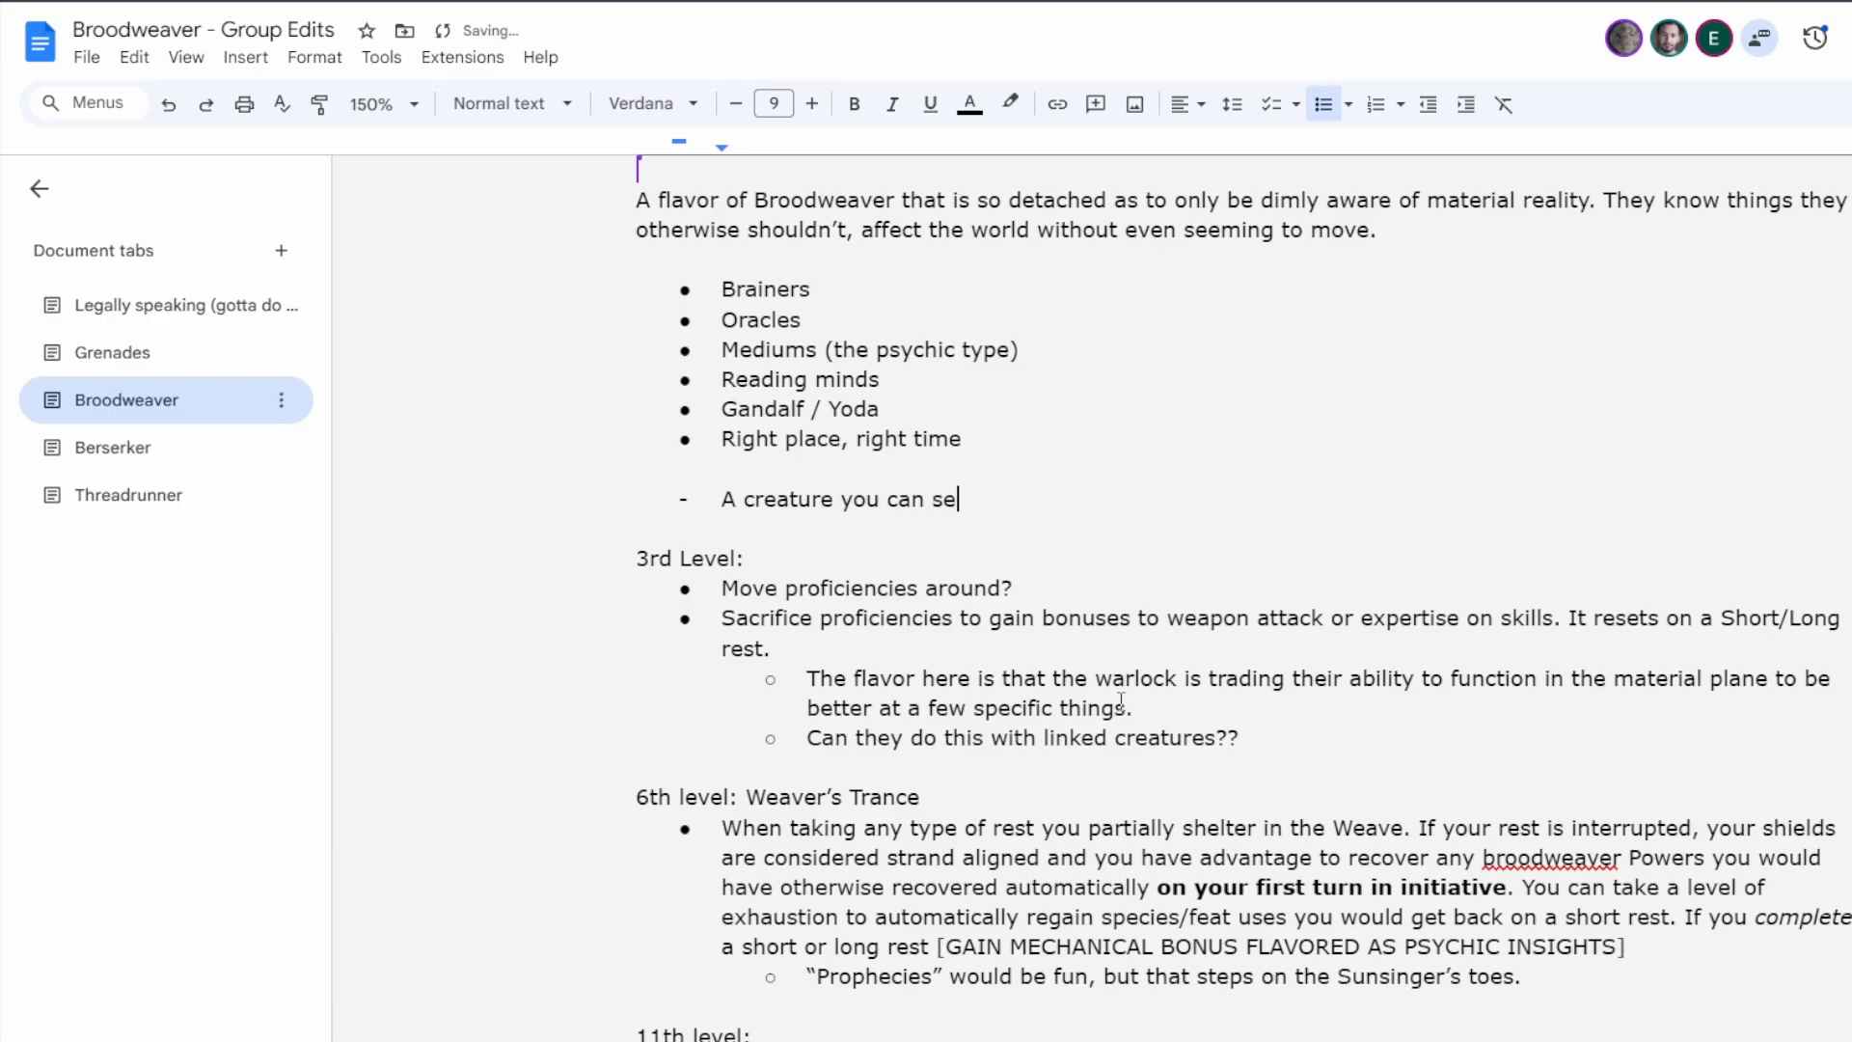
pyautogui.write('e misses with an atack')
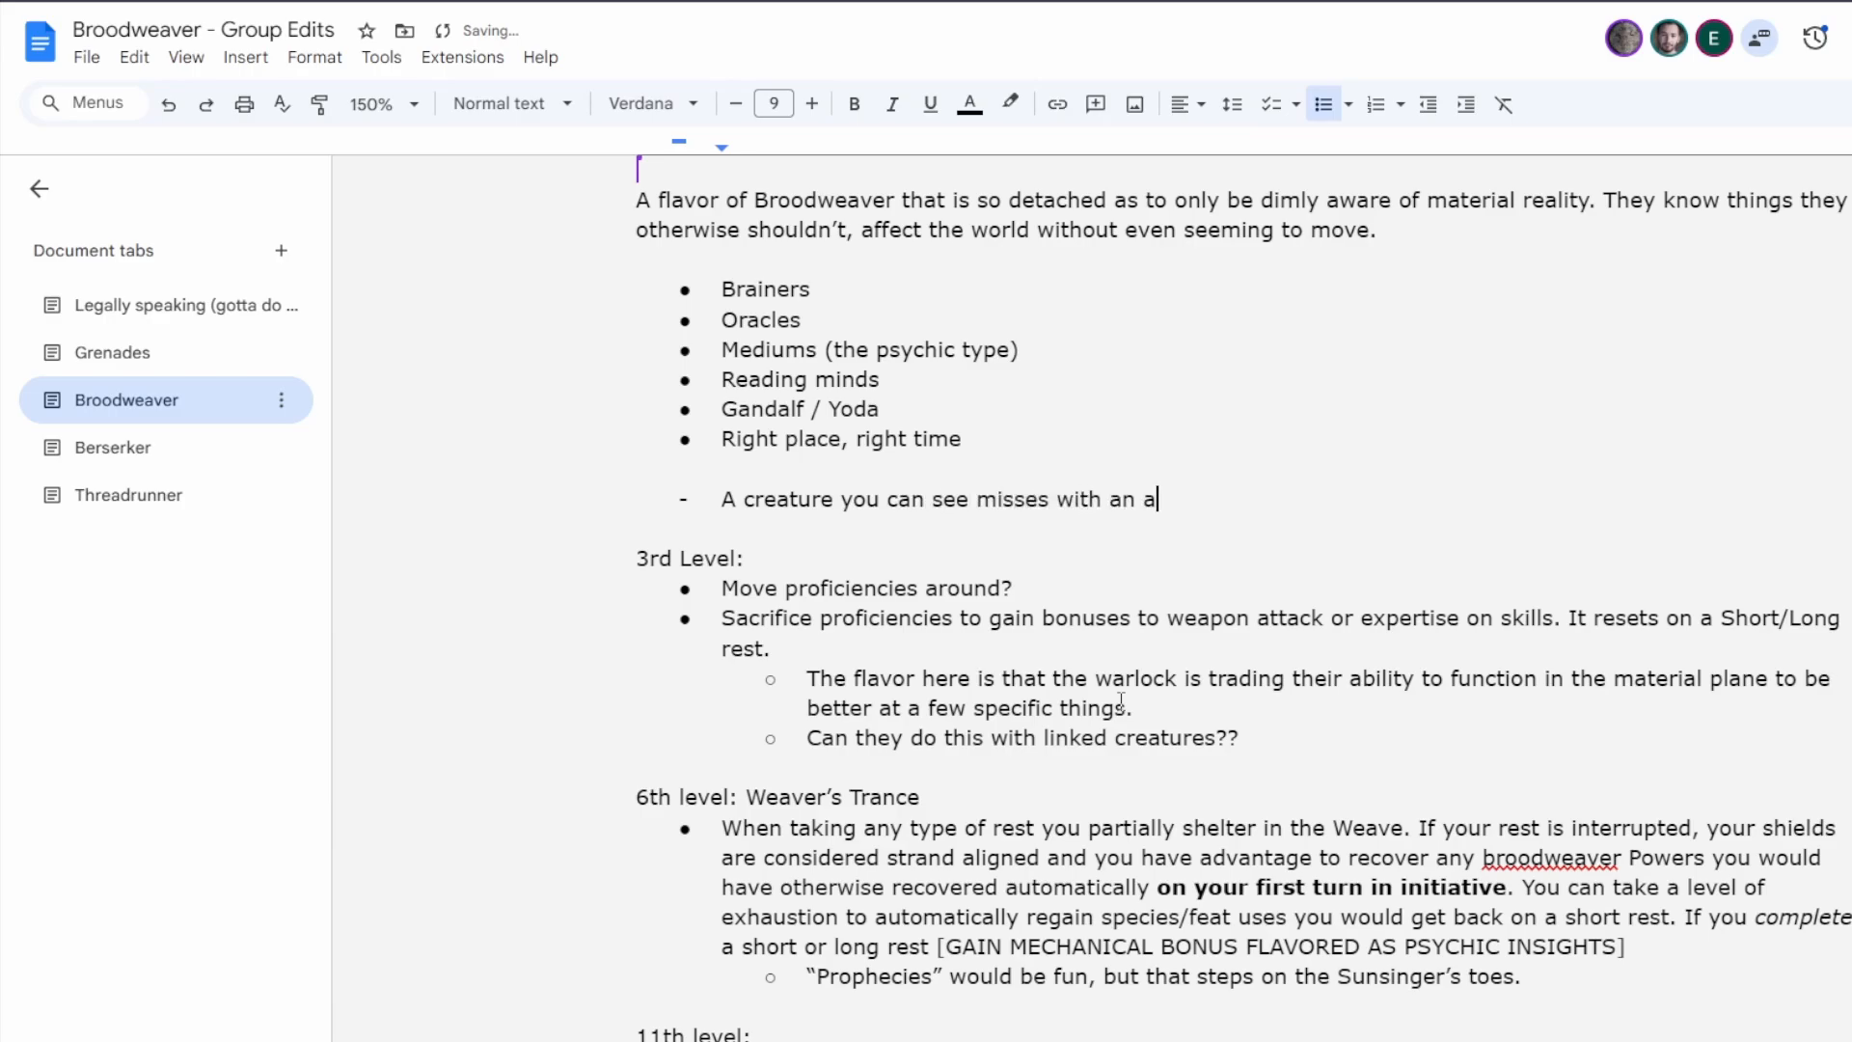
pyautogui.press('BackSpace')
pyautogui.press('BackSpace')
pyautogui.press('BackSpace')
pyautogui.write('tack roll.')
pyautogui.press('Return')
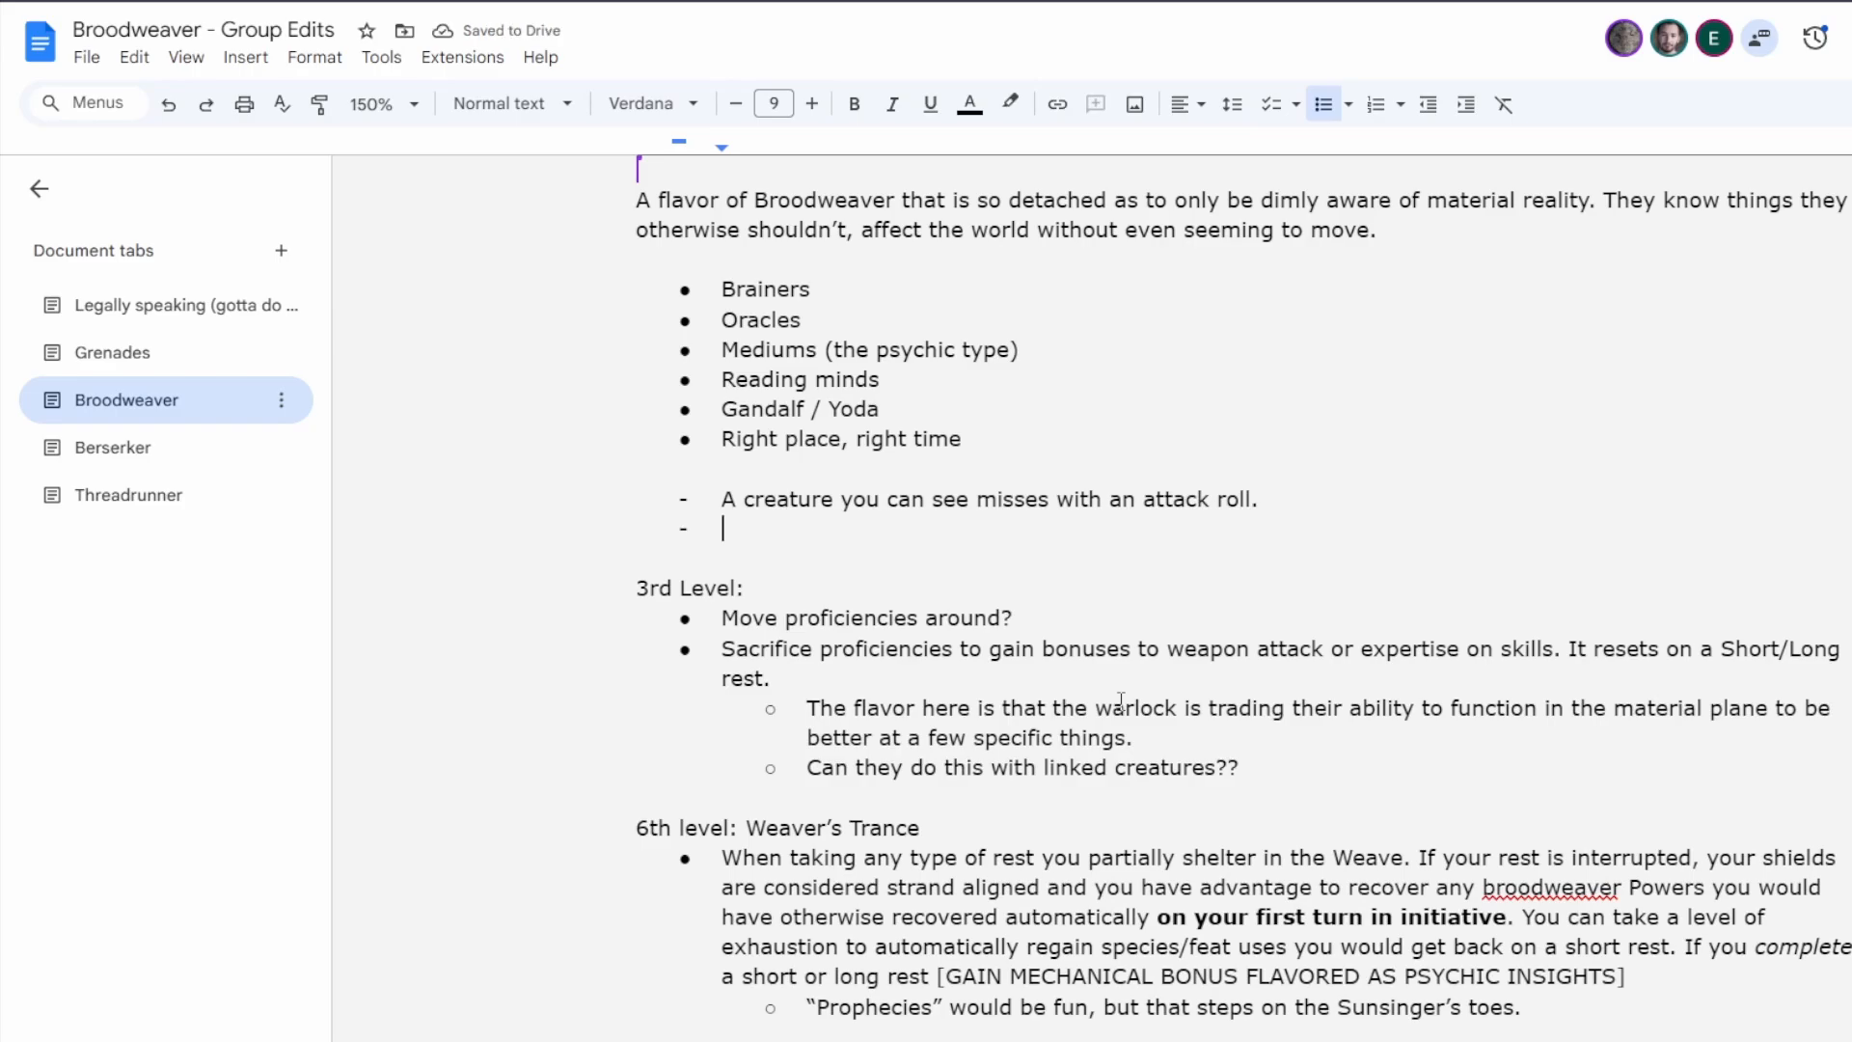
# Add "A creature rolls maximum for a damage roll." as the second dashed item.
pyautogui.write('A creature rolls')
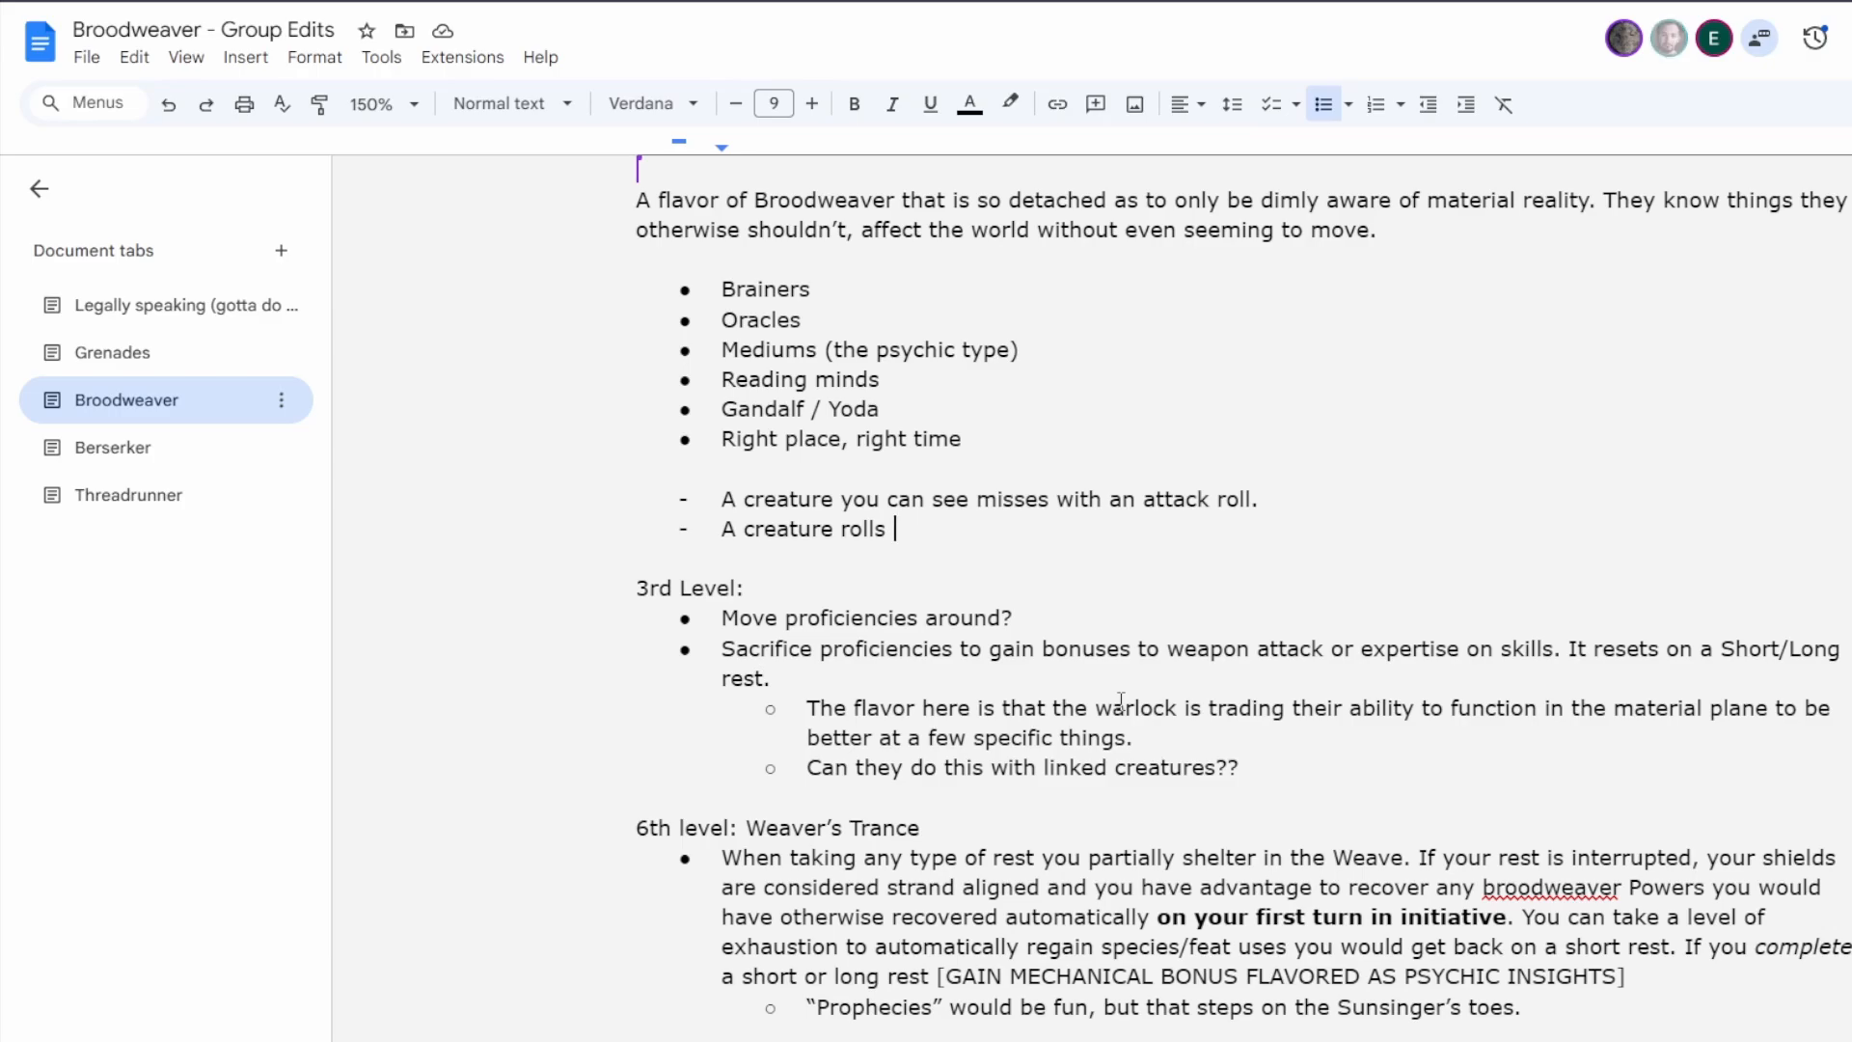
pyautogui.write('maximum for')
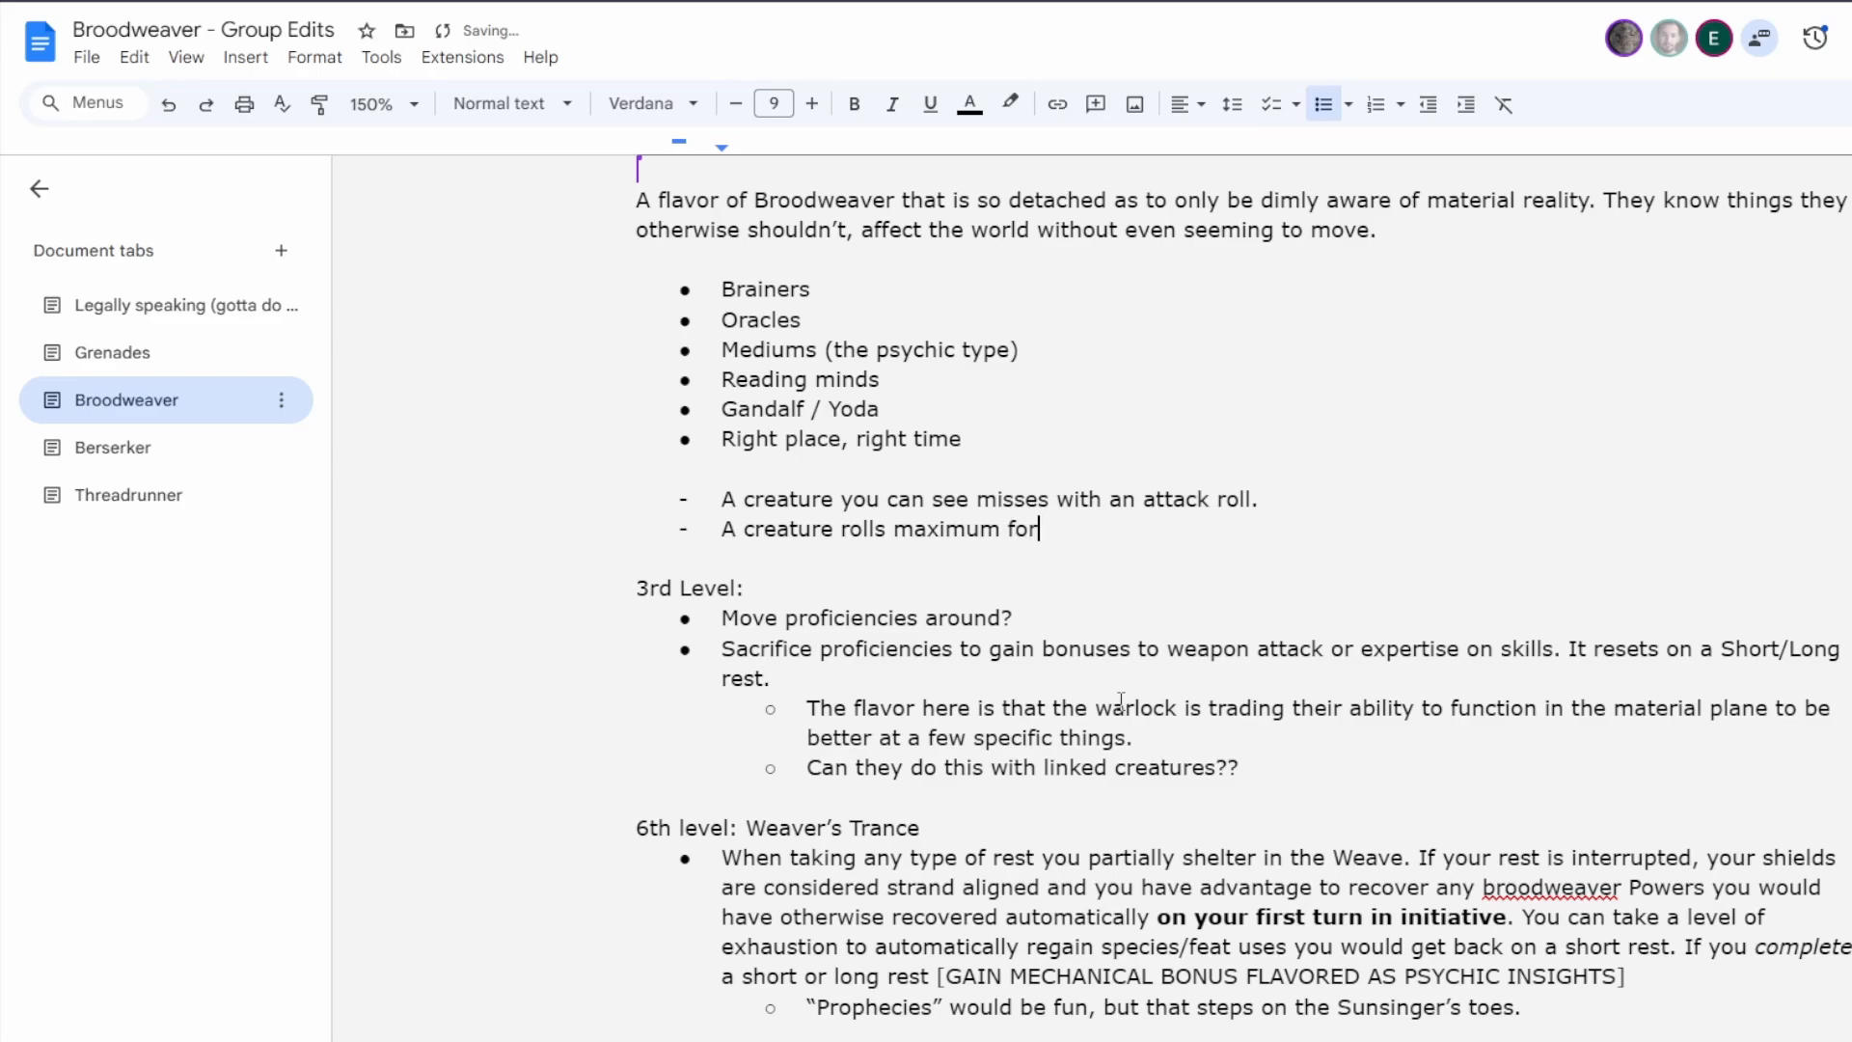
pyautogui.write(' a damage roll.')
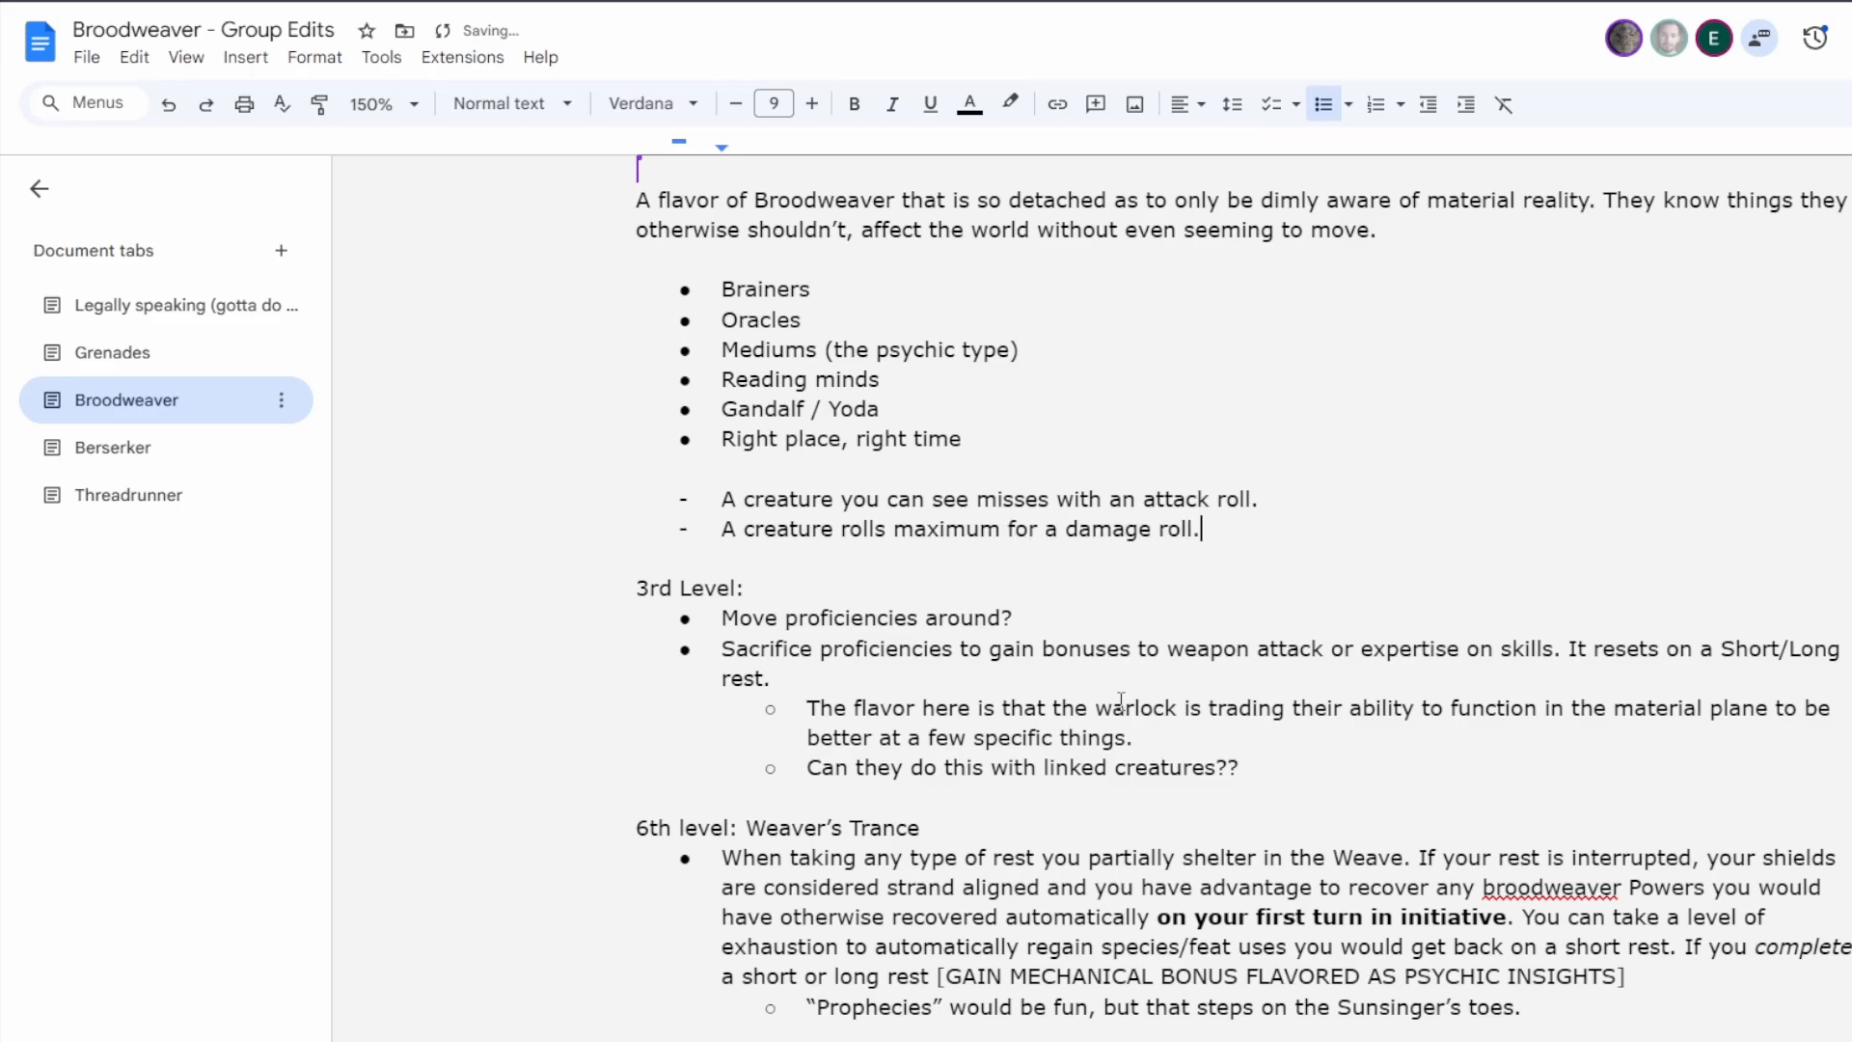
# Add "A creature fails a saving throw against a Power." as the third item of the Mystic's dashed list.
pyautogui.press('Return')
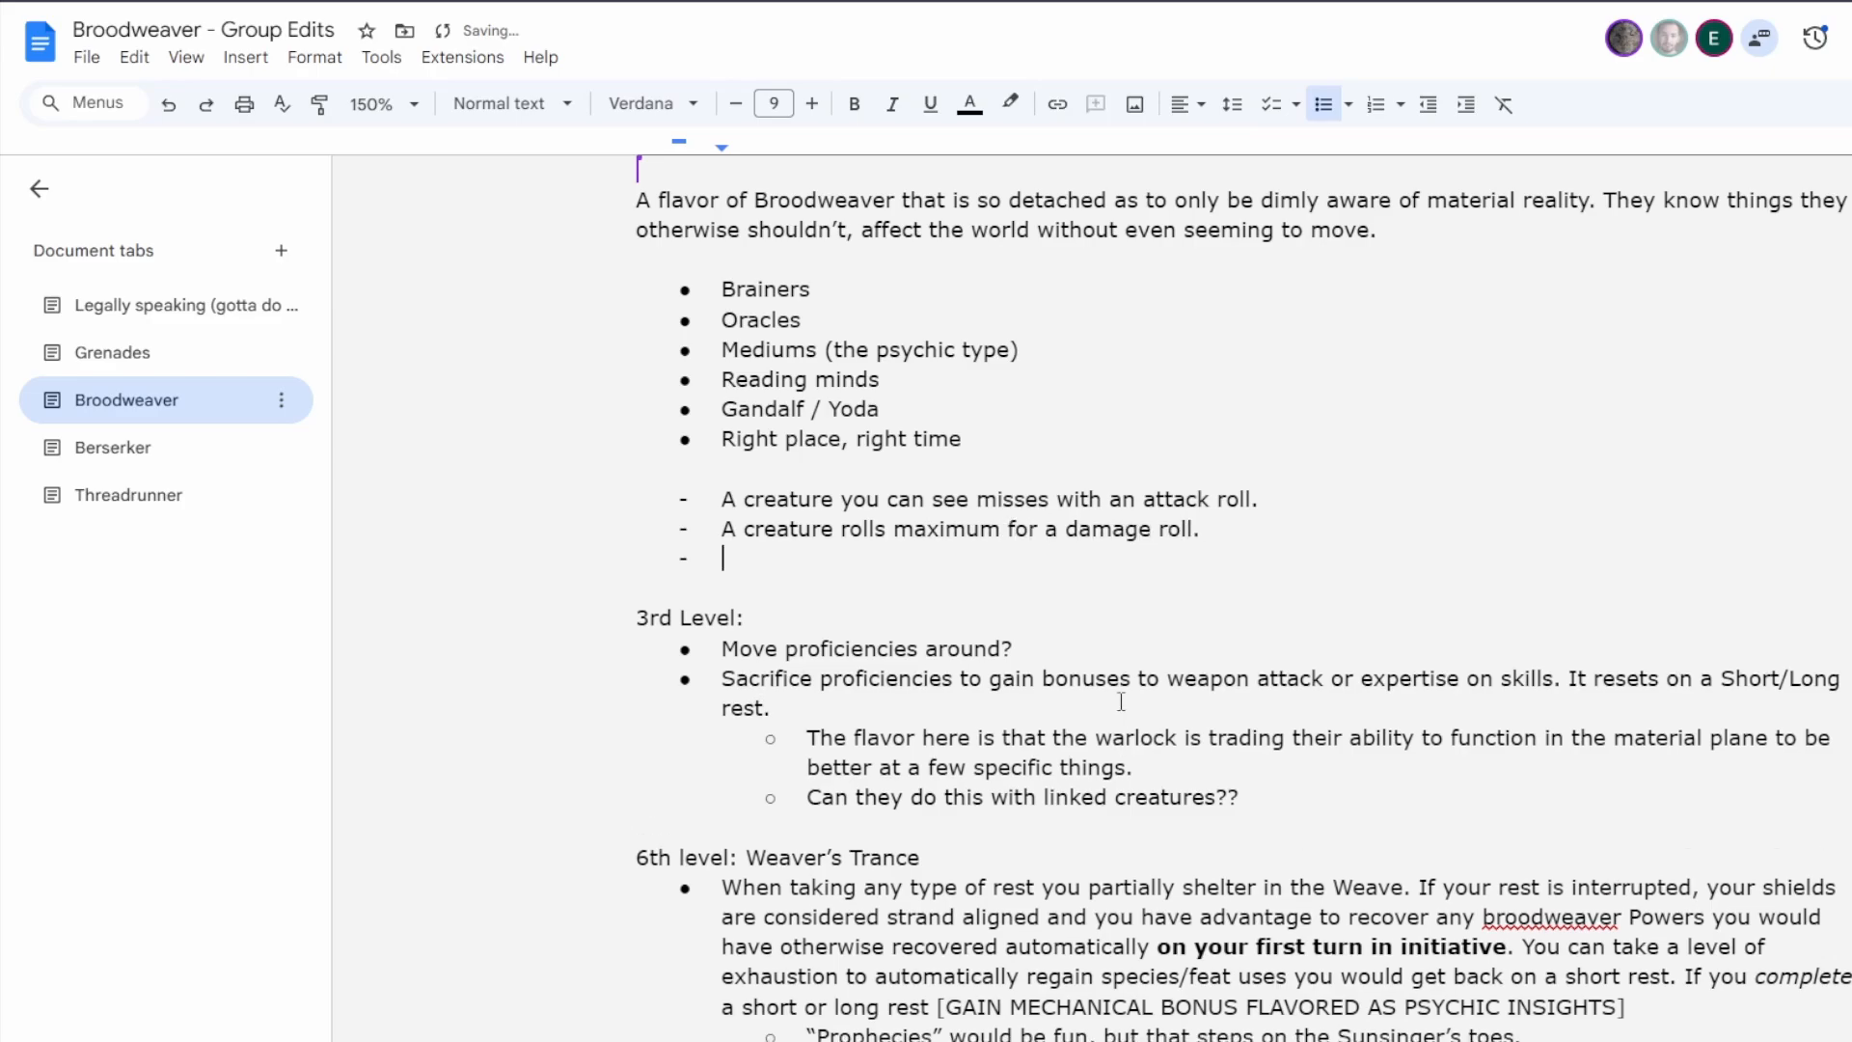
pyautogui.write('A creature fails a sav')
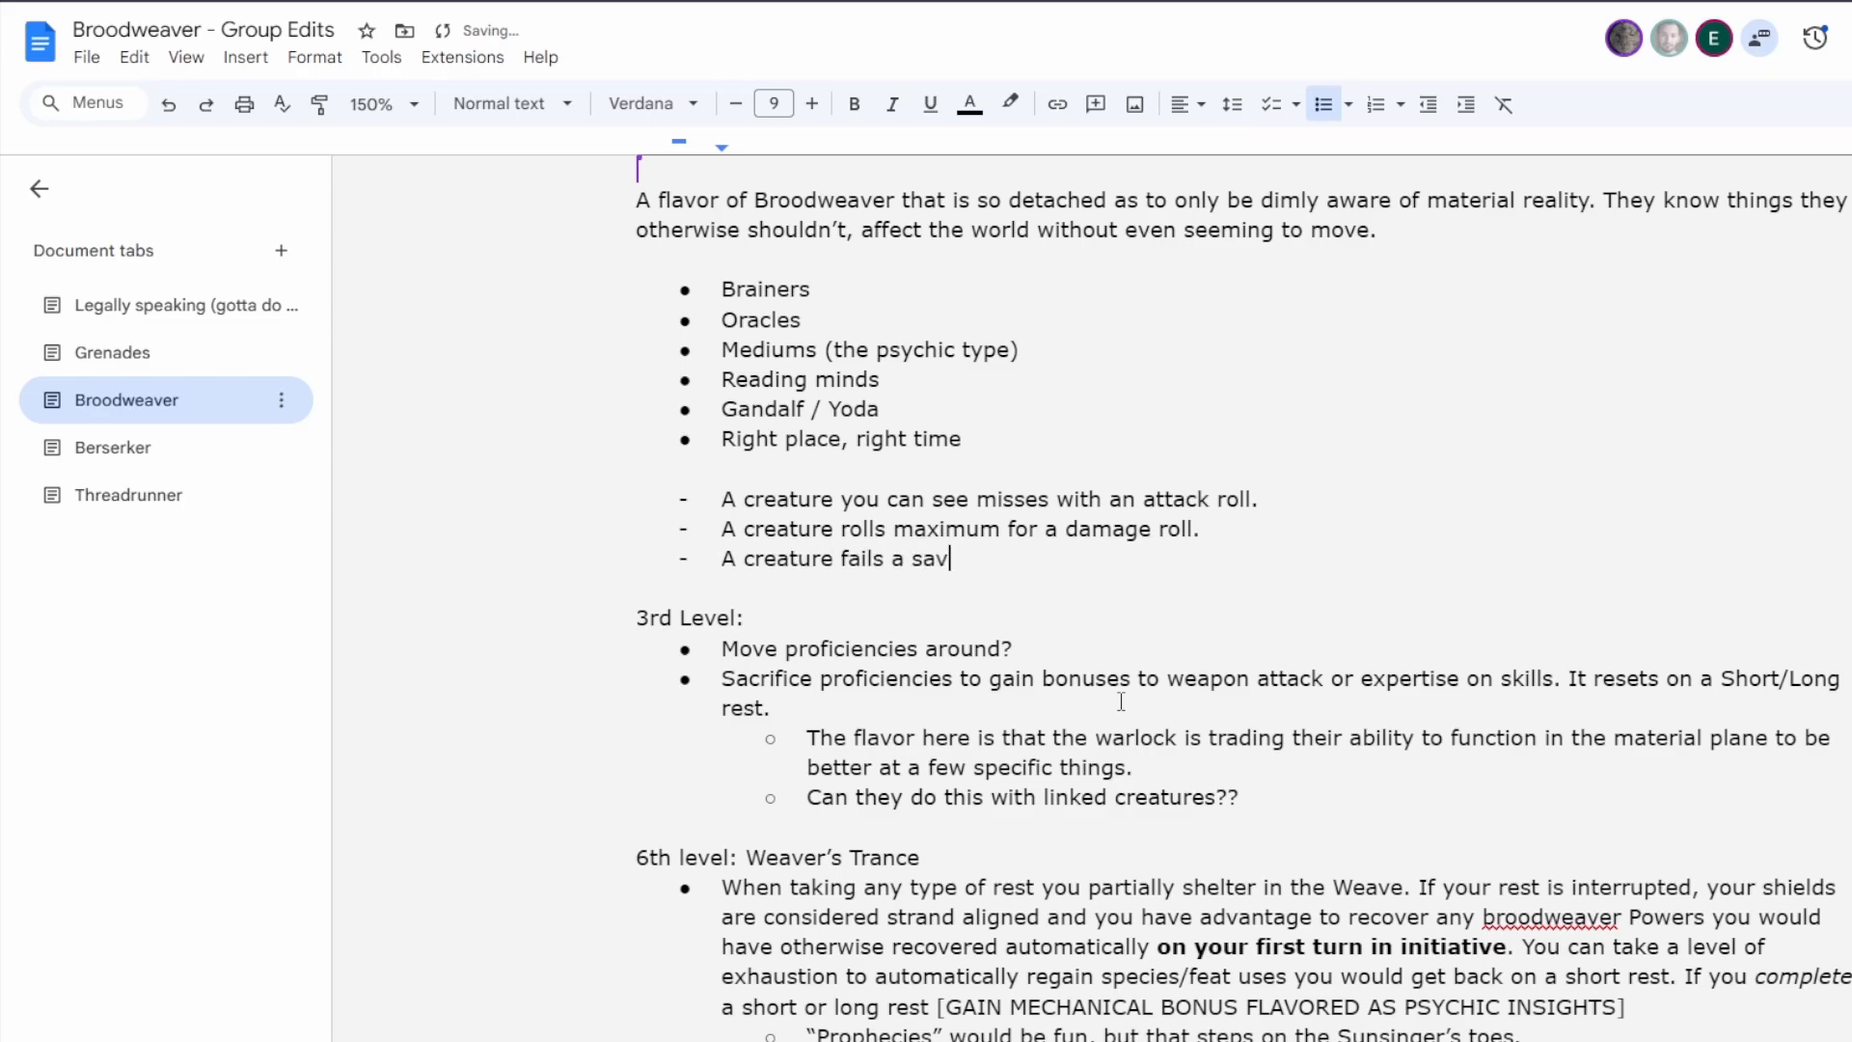
pyautogui.write('ing throw against a Power')
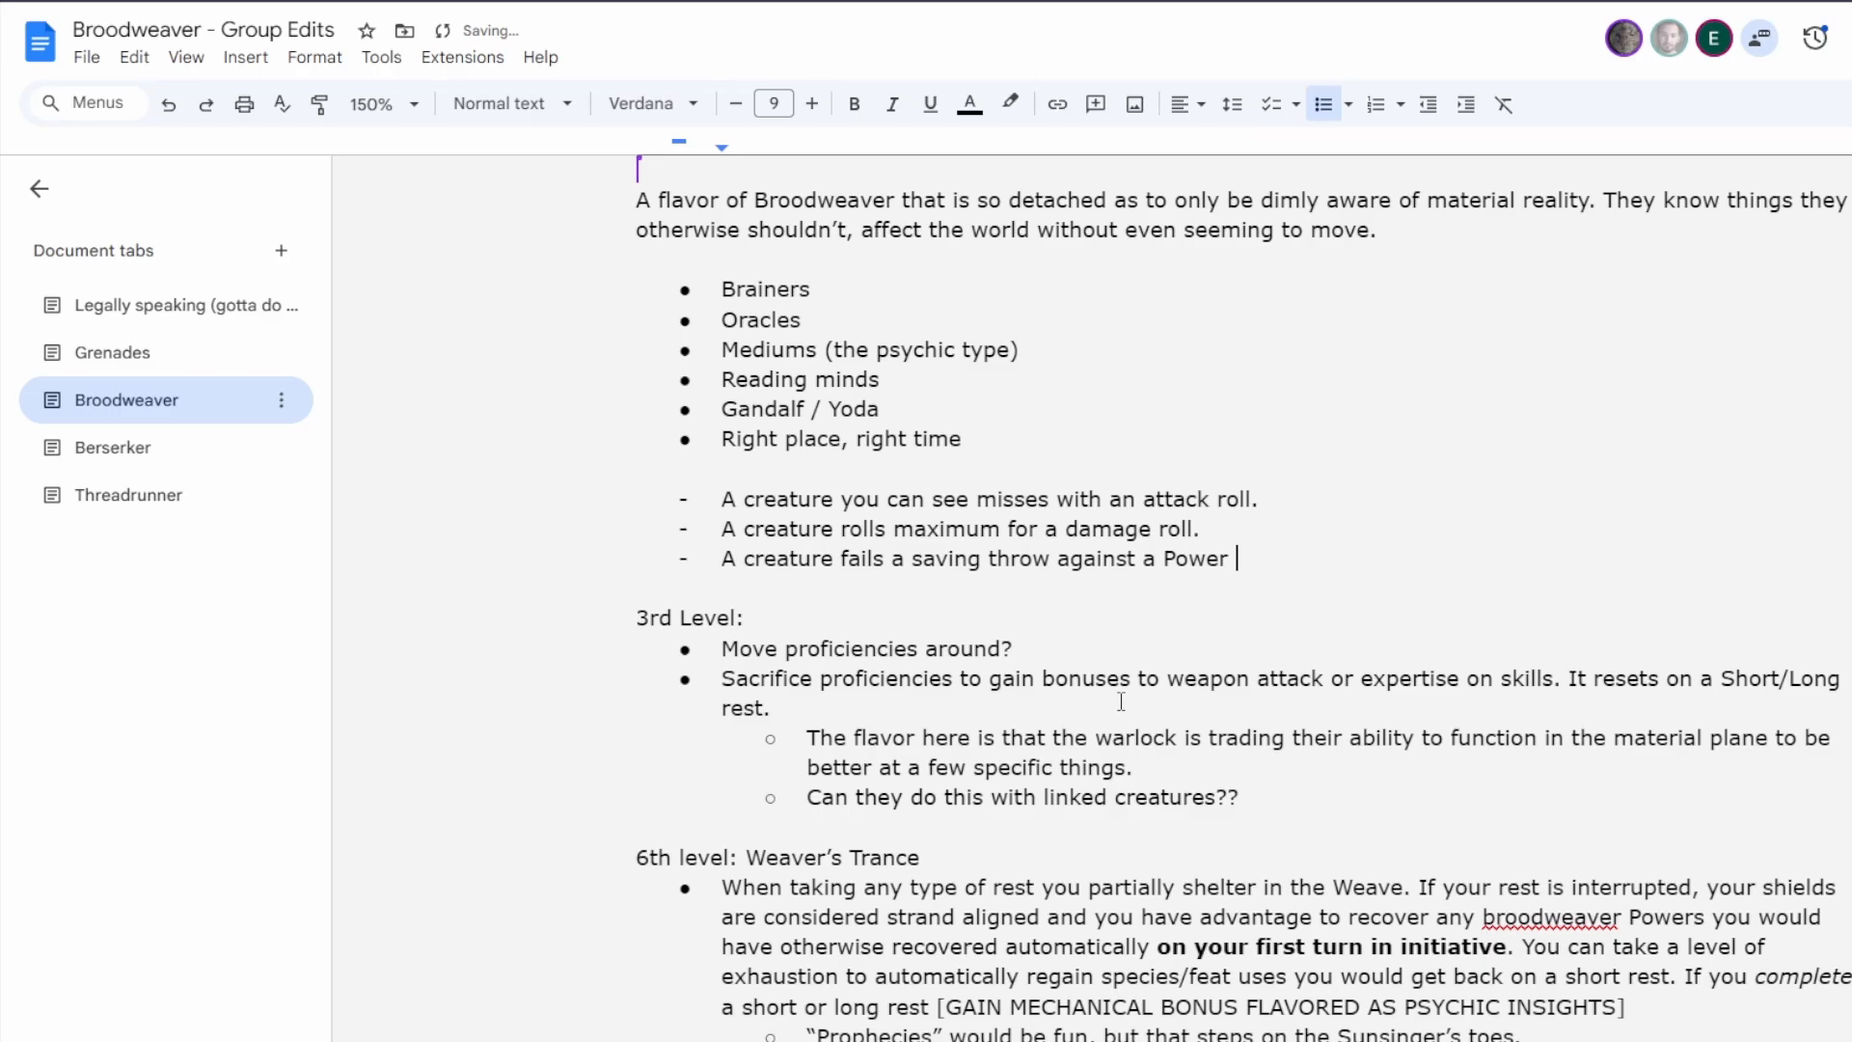
pyautogui.press('BackSpace')
pyautogui.write('.')
pyautogui.press('Return')
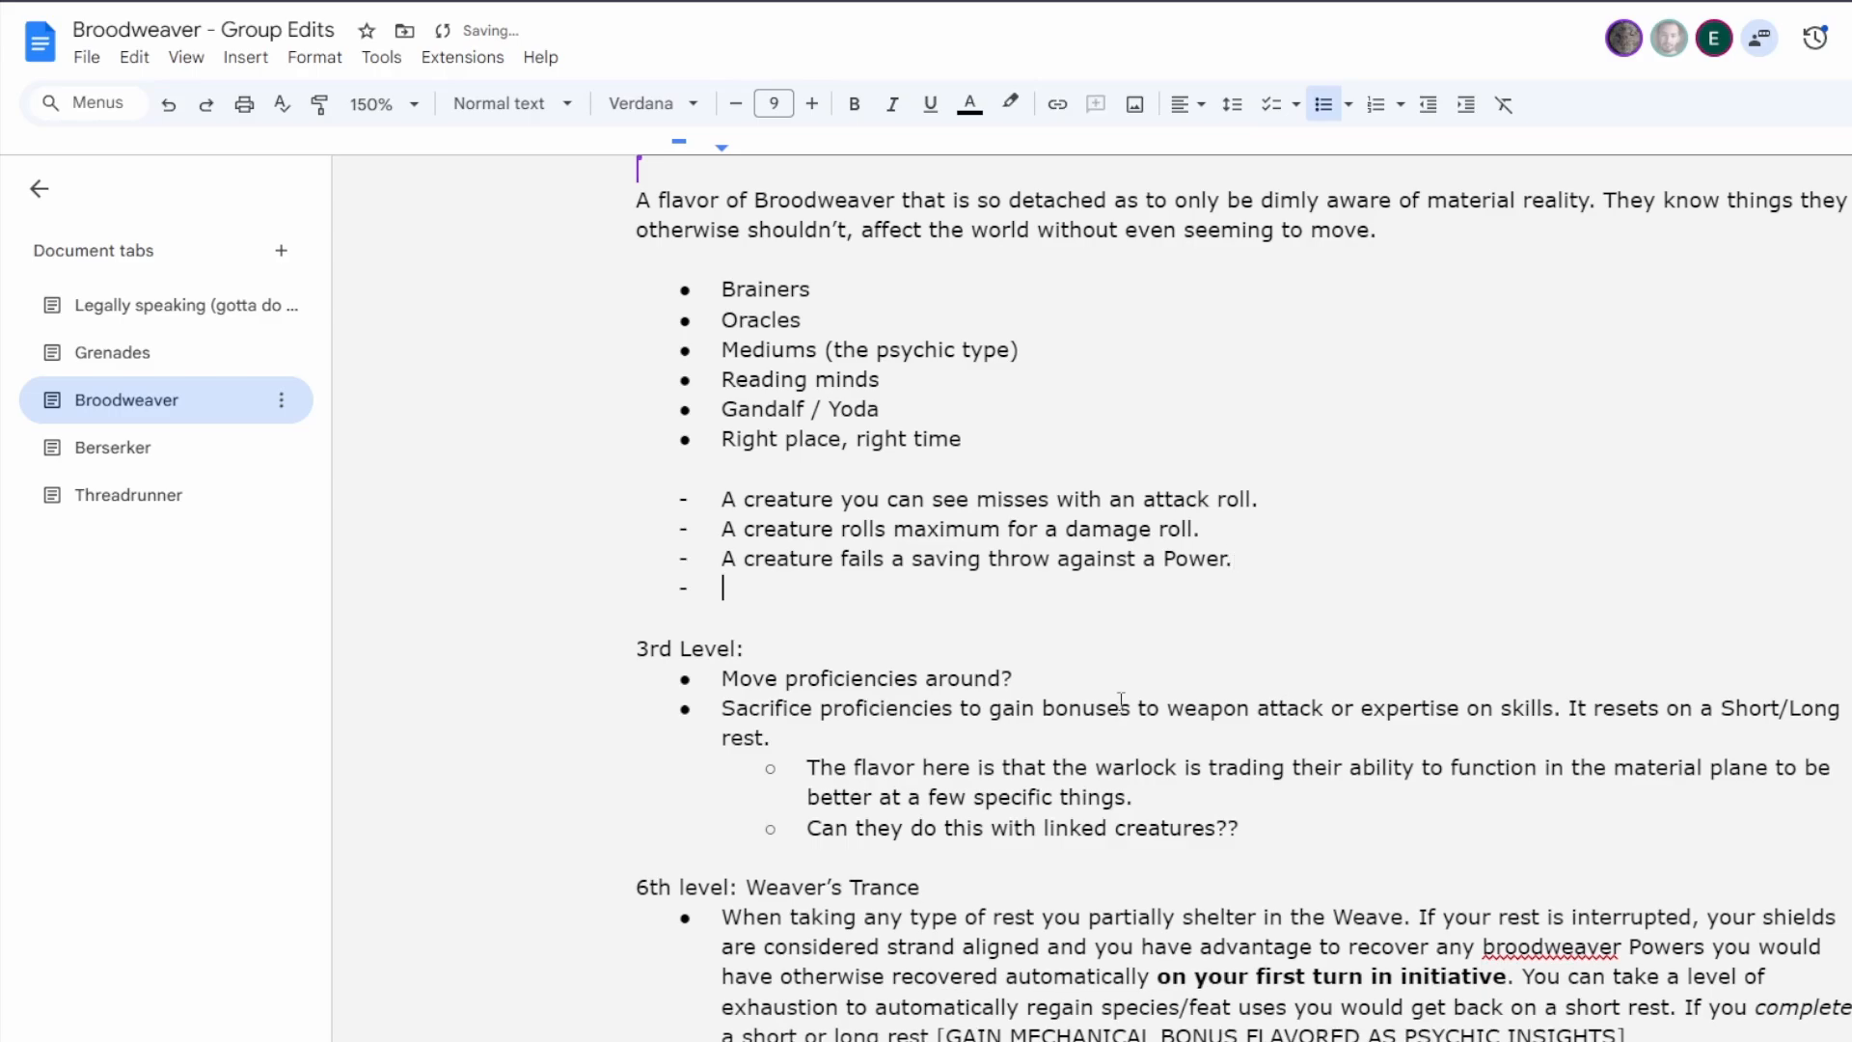
# Continue the dashed list with the items "A creature is knocked Prone." and "Critical miss on an attack roll.".
pyautogui.write('A creature is knocked Prone.')
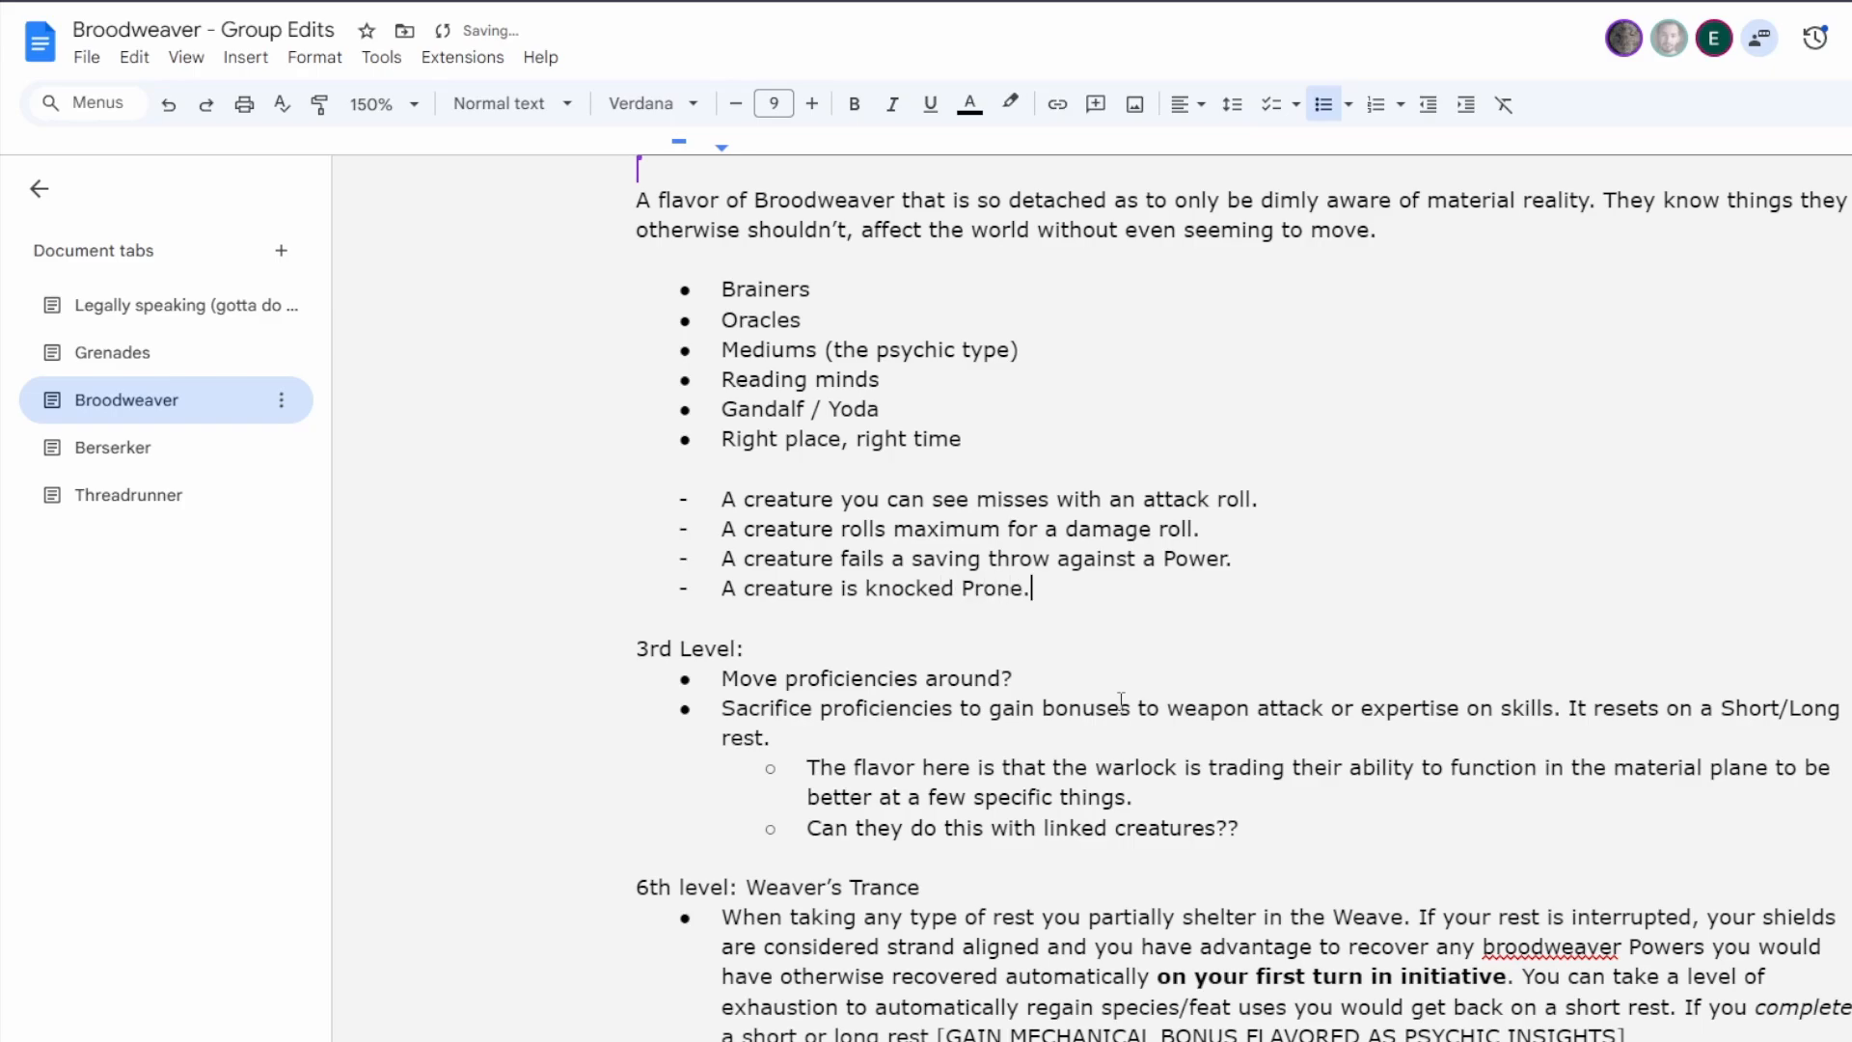
pyautogui.press('Return')
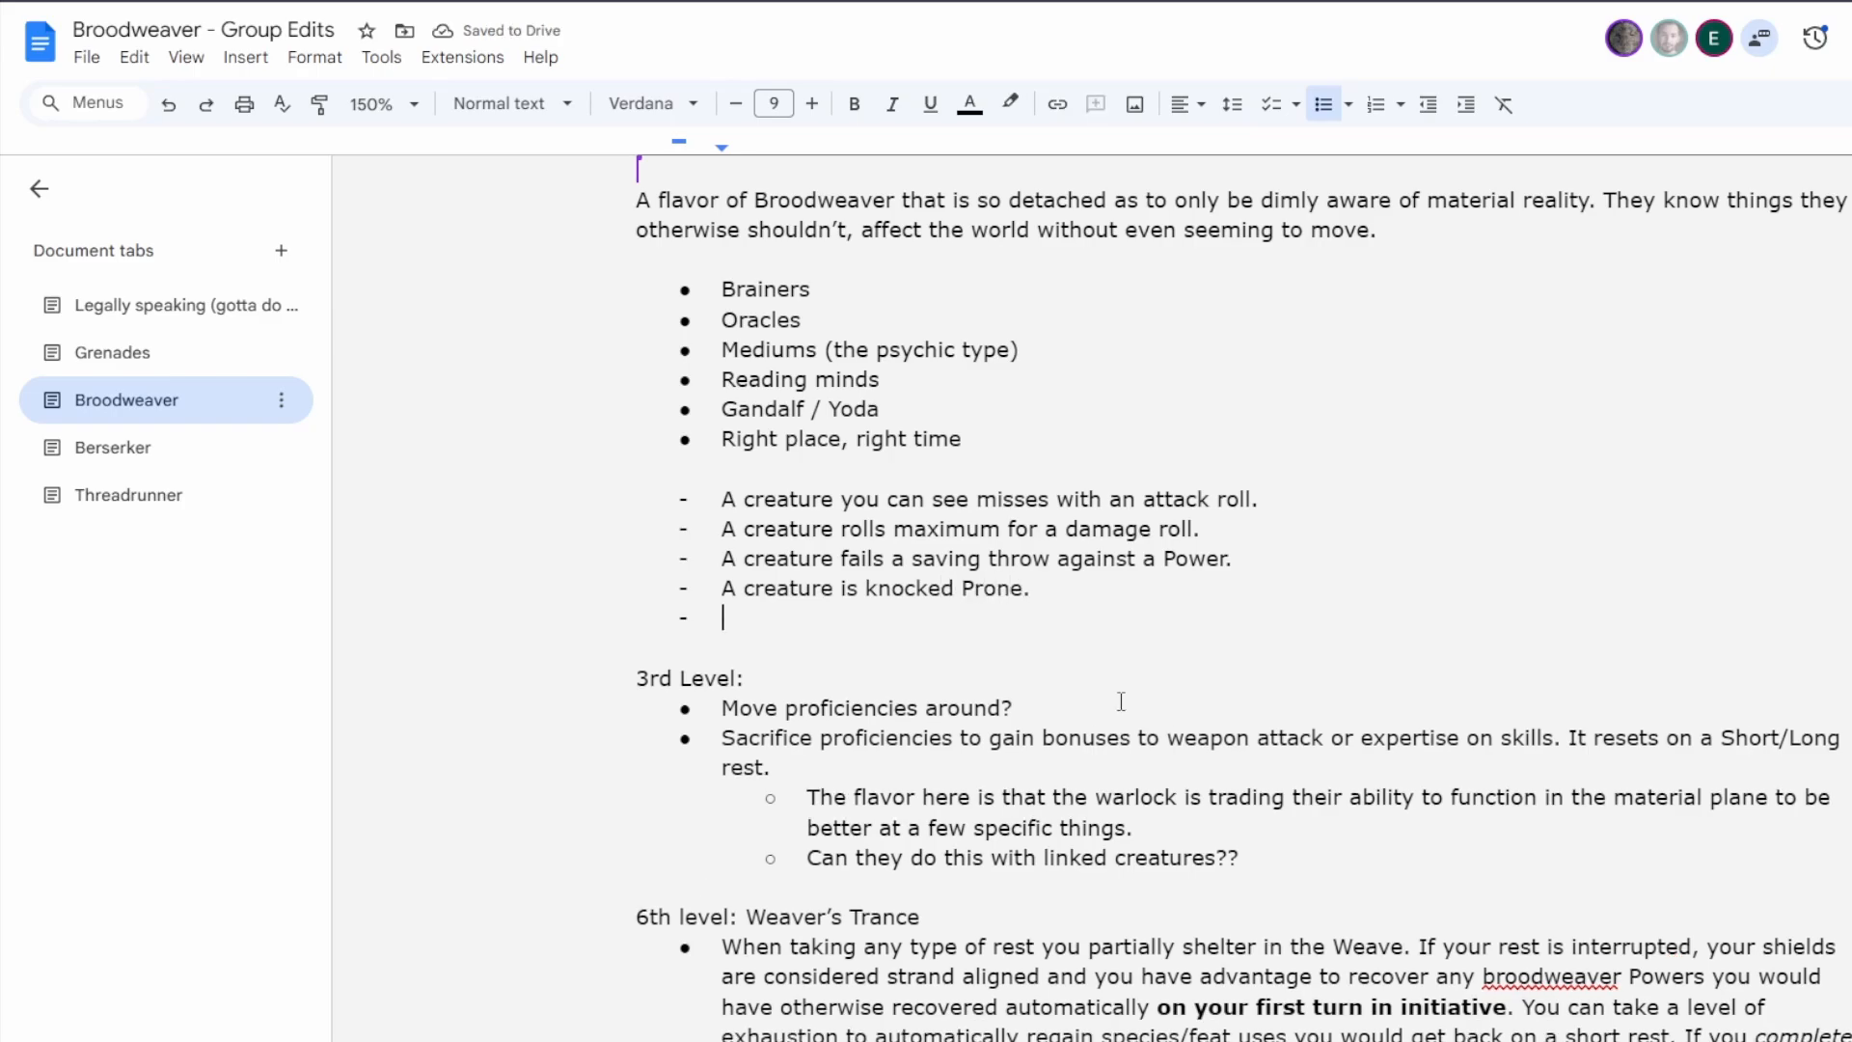
pyautogui.write('Critical miss on an ')
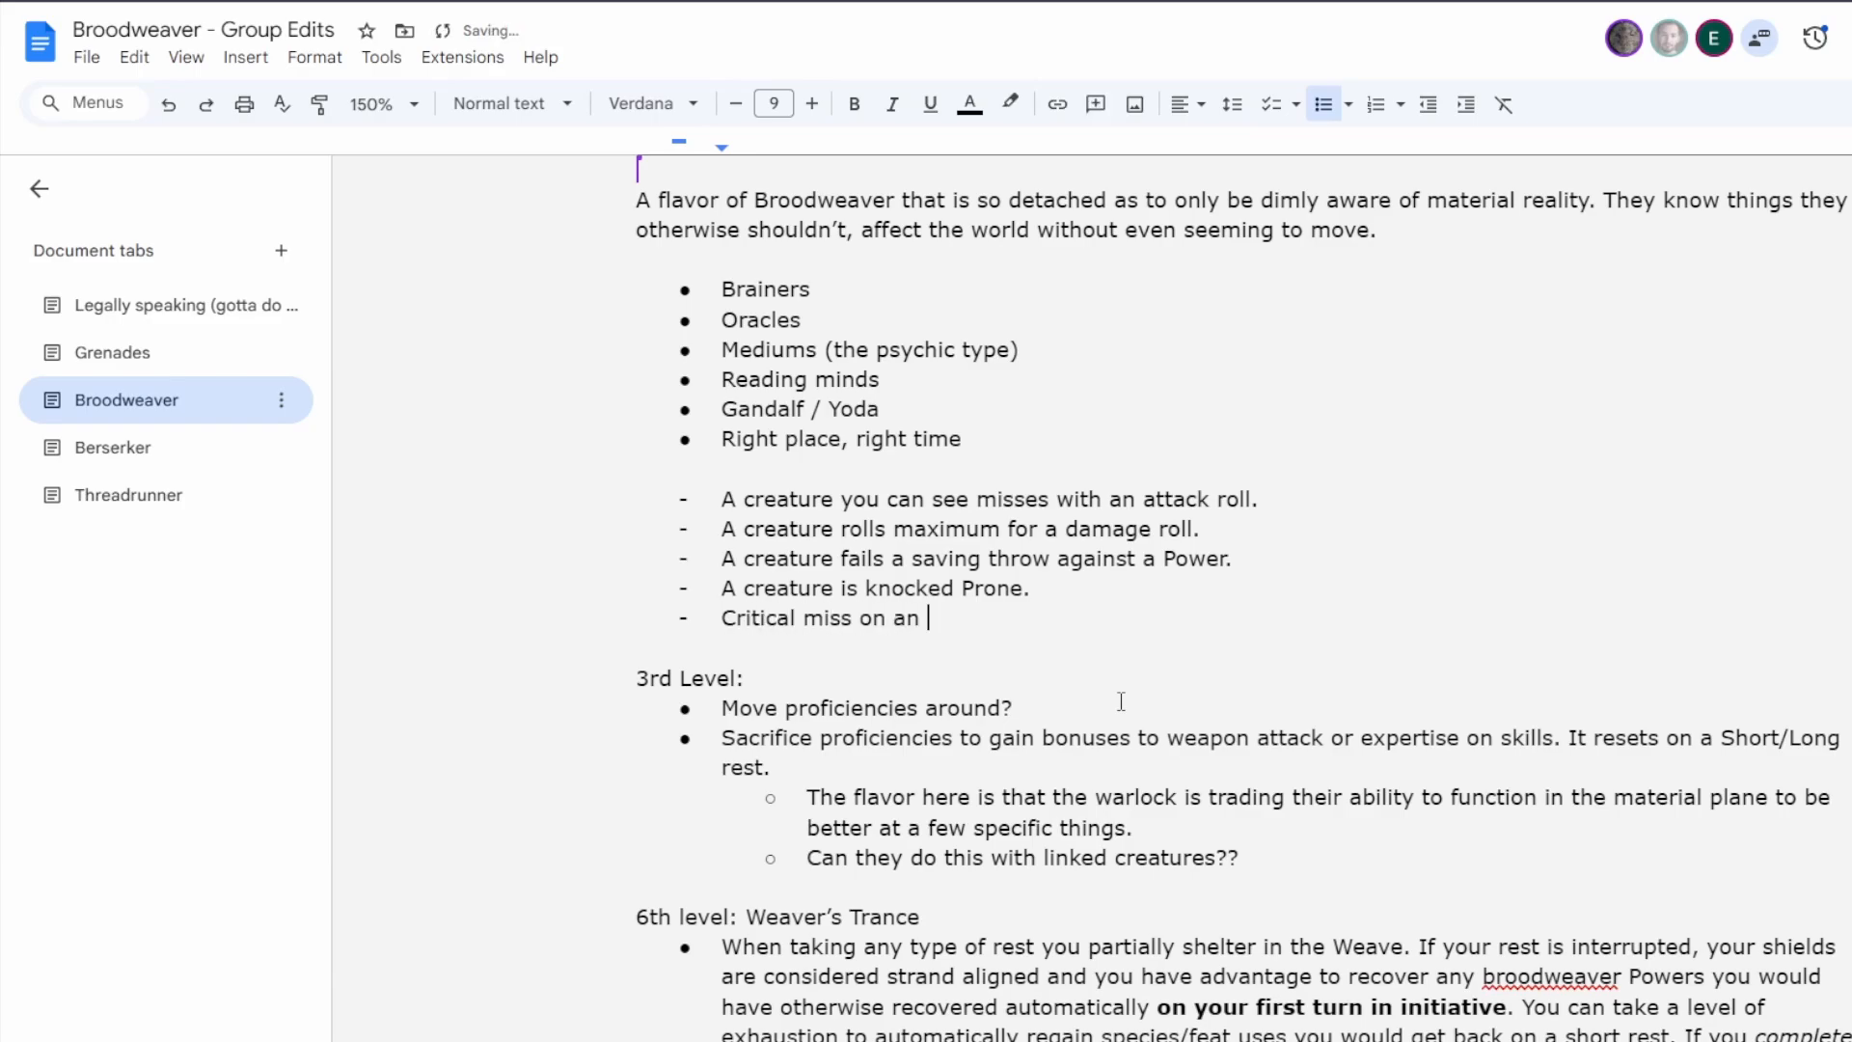
pyautogui.write('attack roll.')
pyautogui.press('Return')
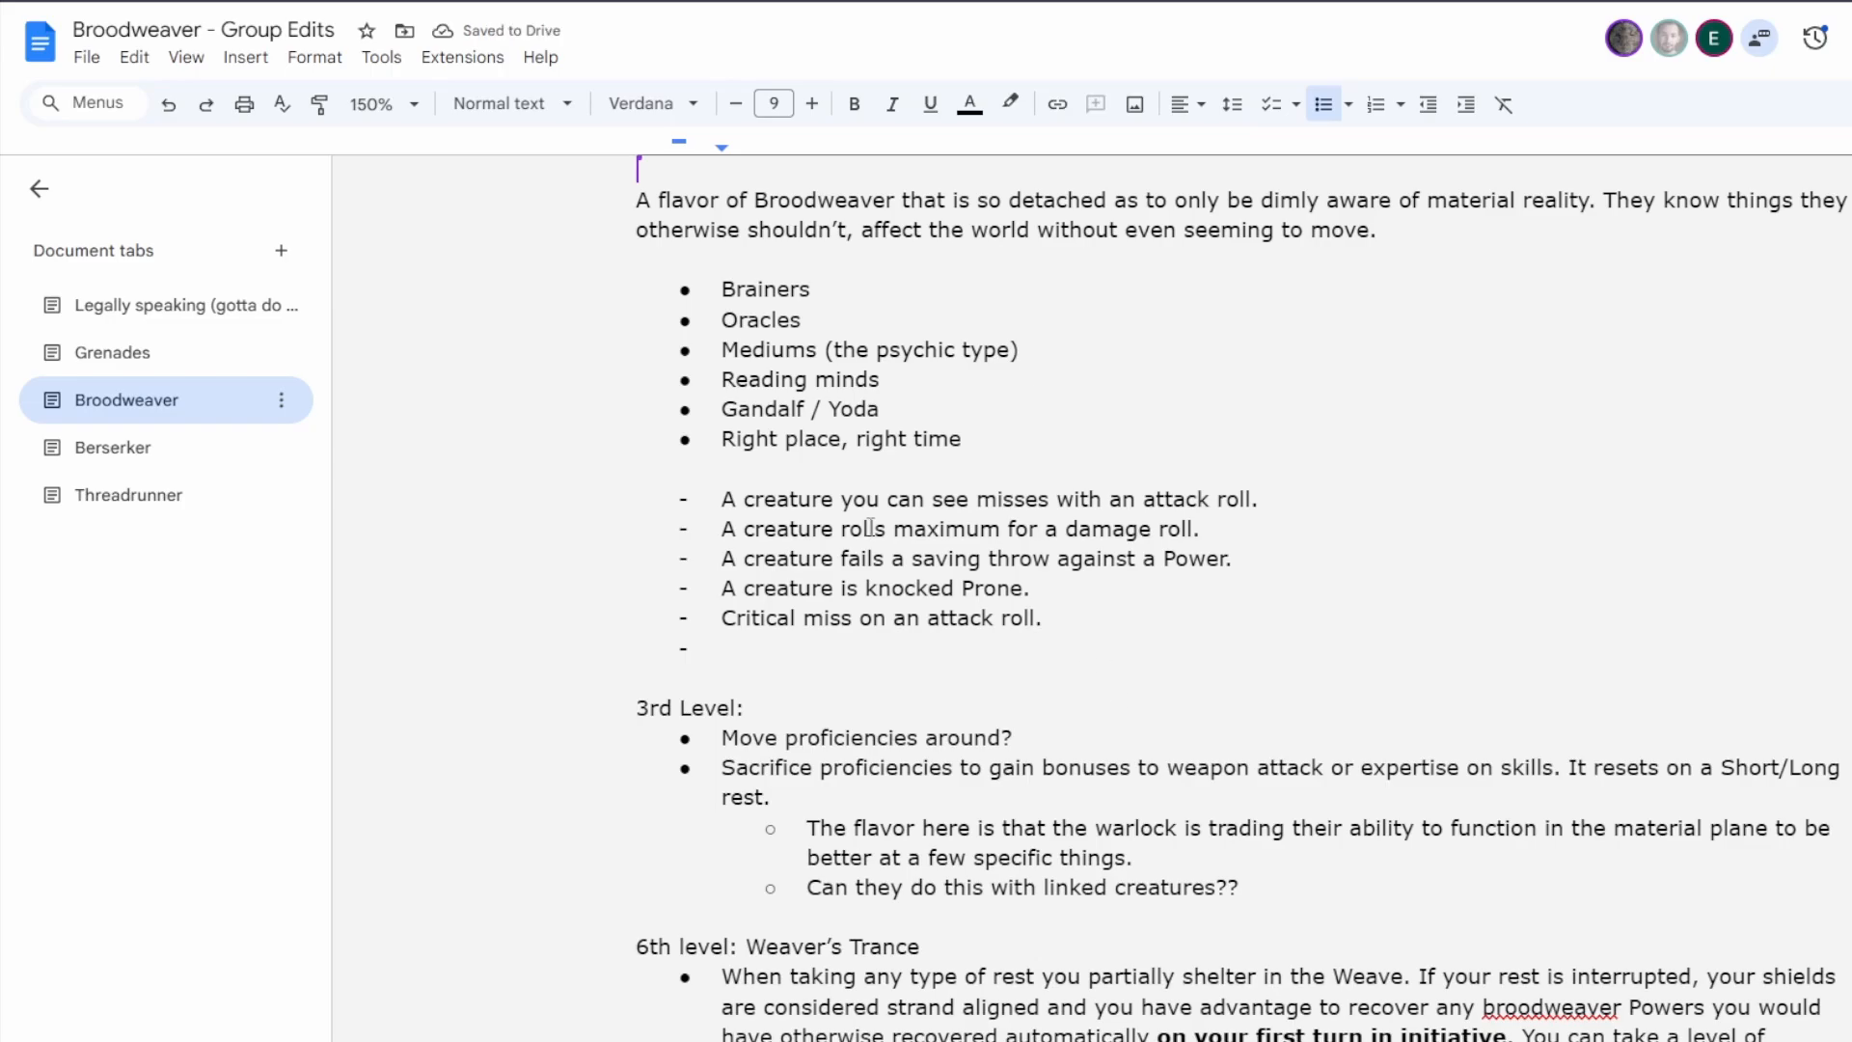
# Insert the heading "Triggers" on its own line directly above the dashed list.
pyautogui.click(879, 476)
pyautogui.press('Return')
pyautogui.write('Trig')
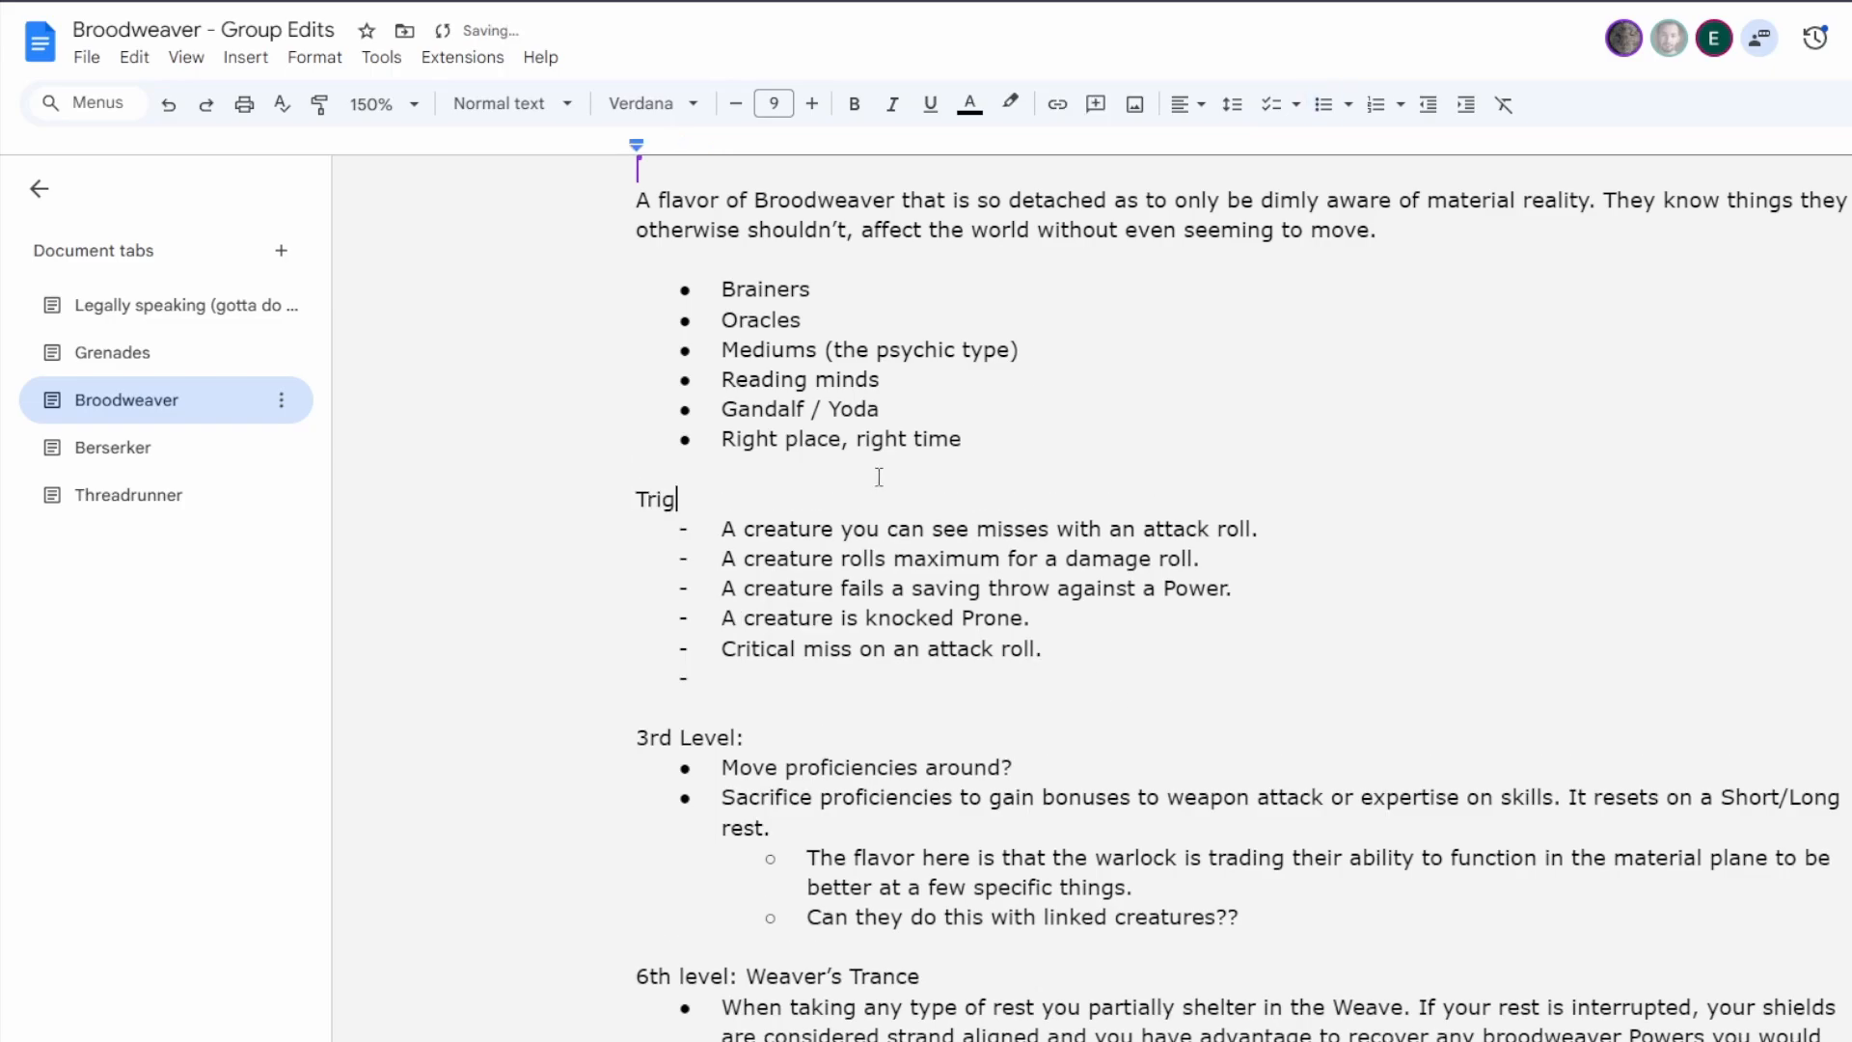
pyautogui.write('gers')
# Fill the empty last dash of the Triggers list with "Critical hit on an attack roll.".
pyautogui.click(835, 678)
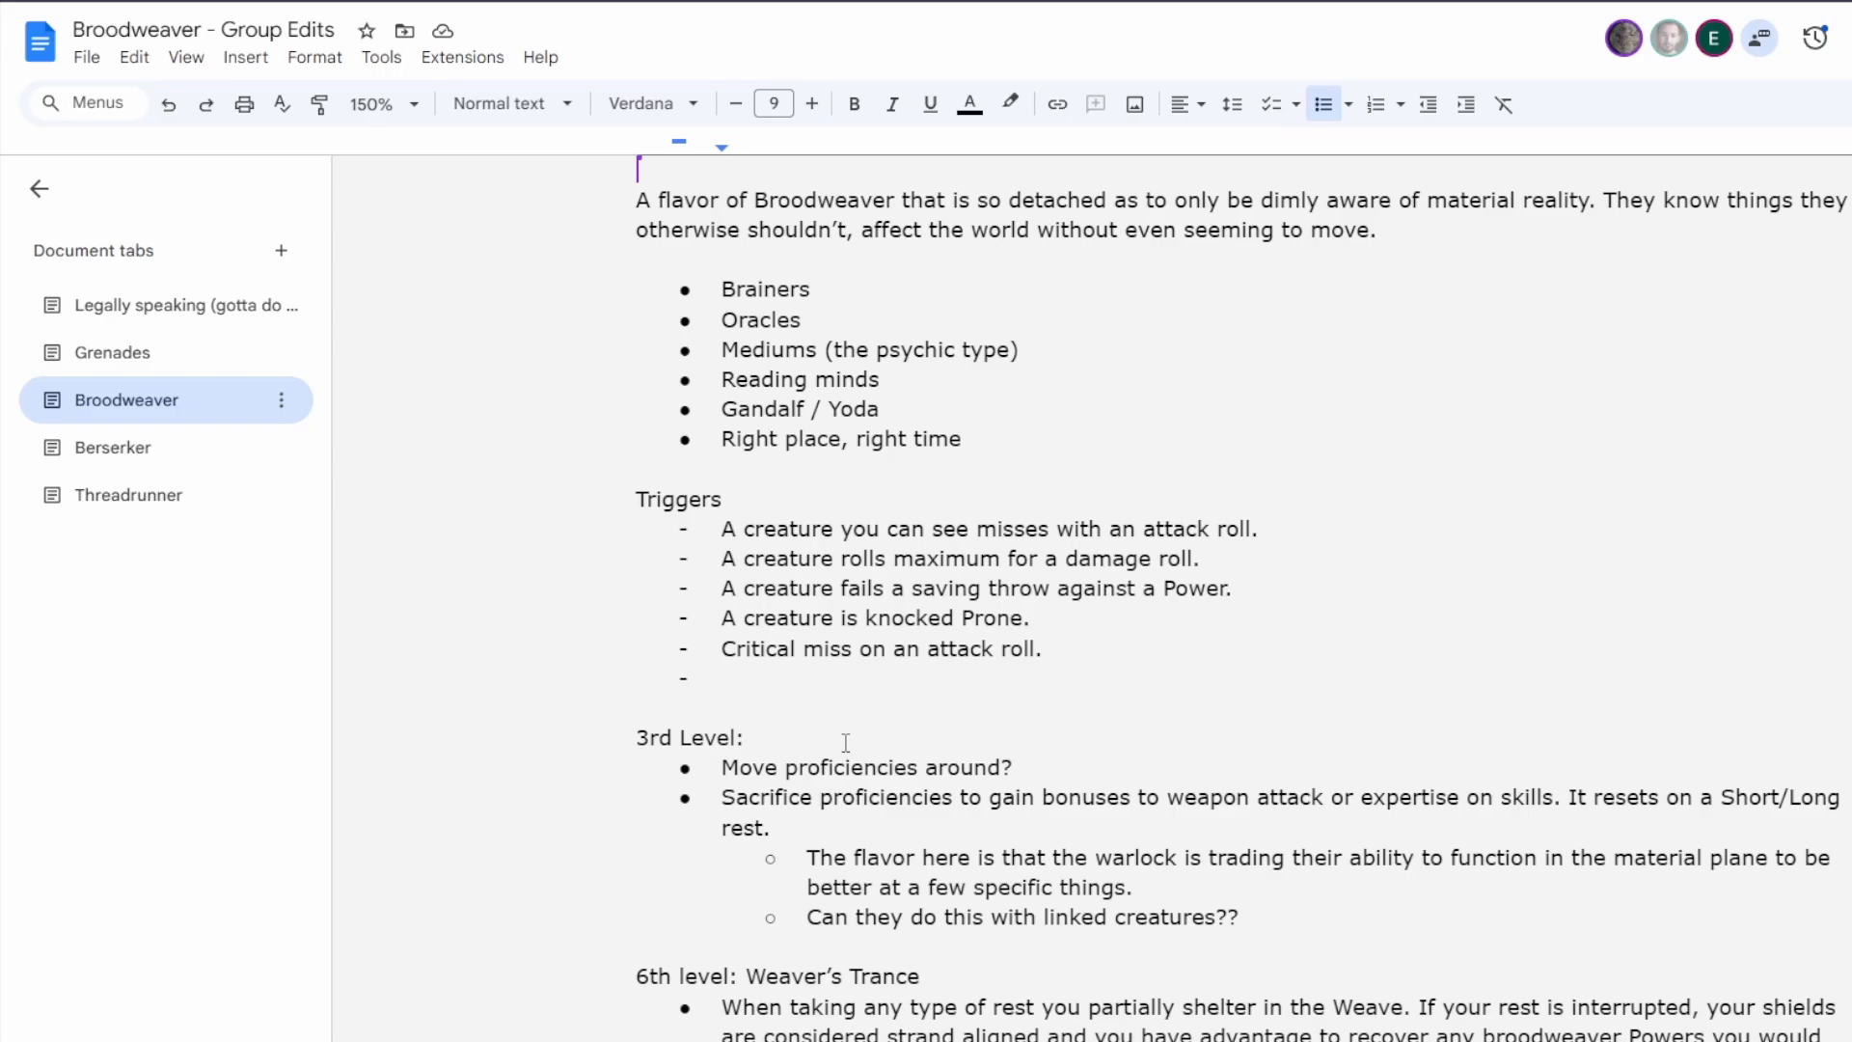
pyautogui.write('Critical hit on a')
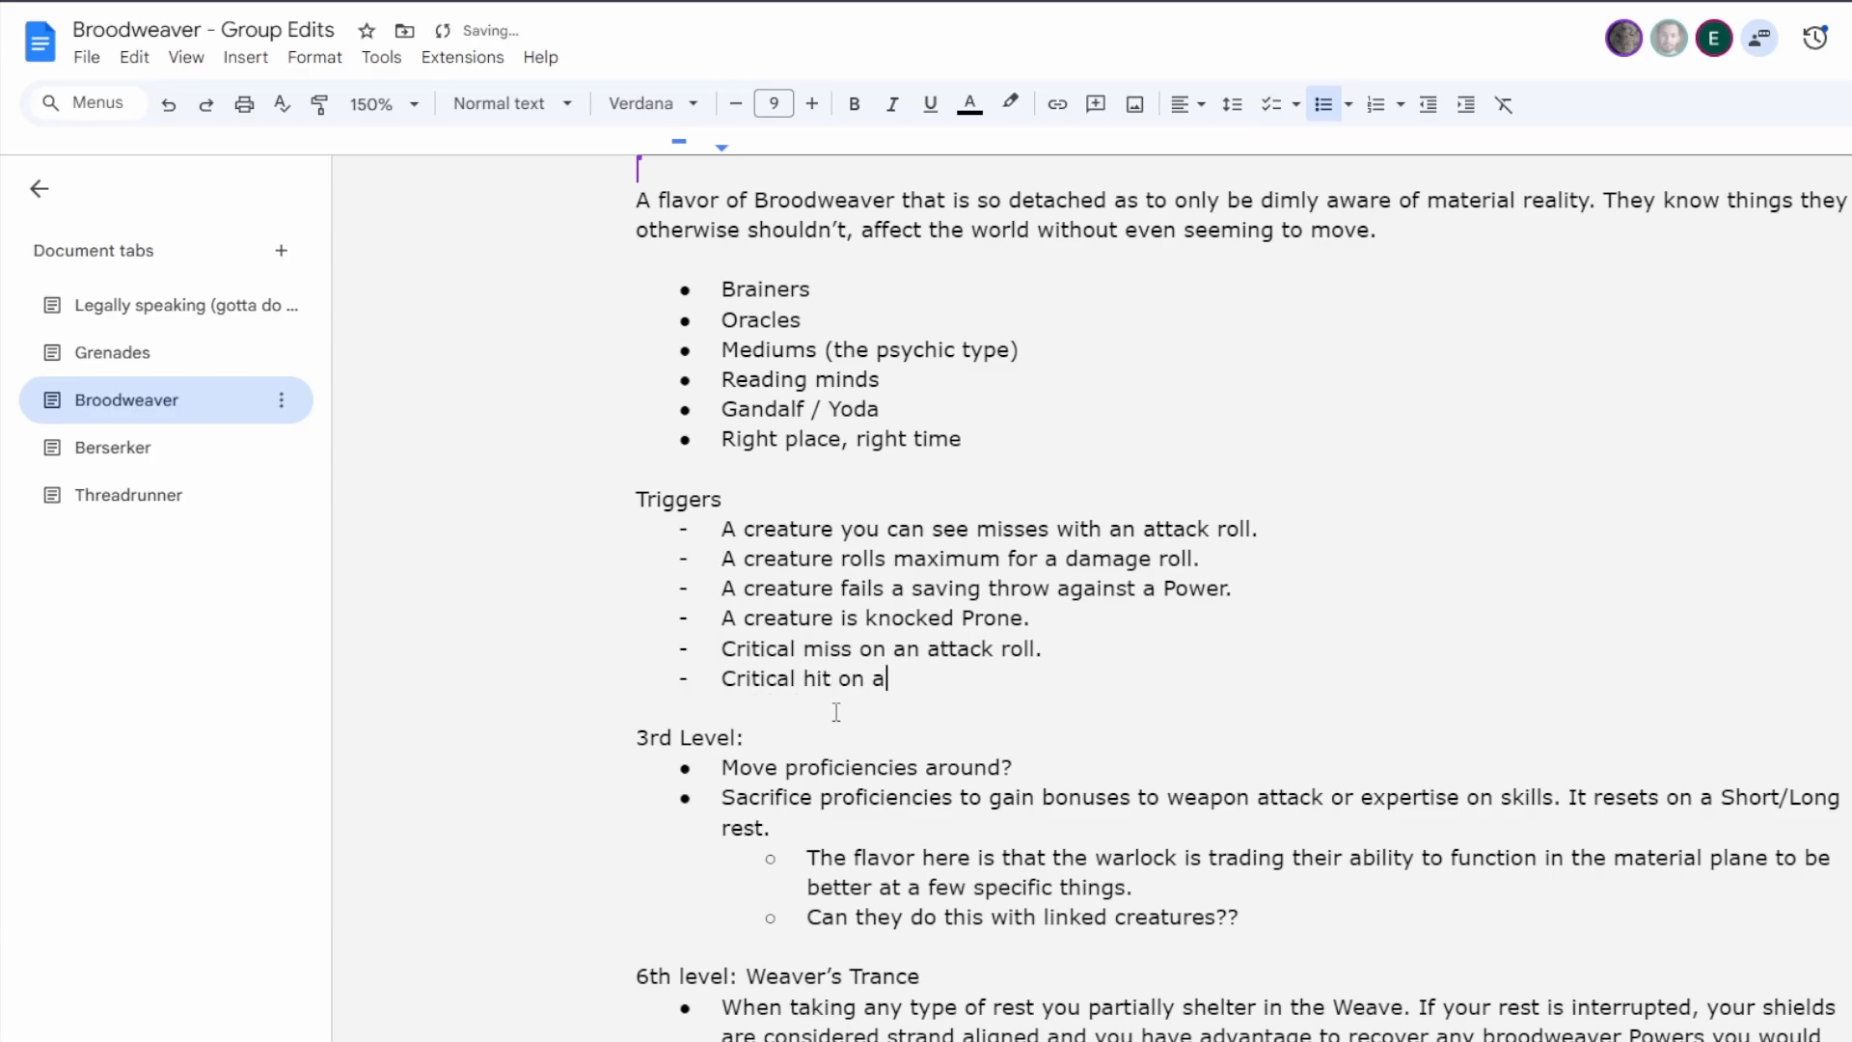
pyautogui.write('n attack roll.')
# Delete the trigger "A creature you can see misses with an attack roll." together with its dash.
pyautogui.moveTo(1263, 528); pyautogui.dragTo(628, 529)
pyautogui.press('BackSpace')
pyautogui.press('BackSpace')
pyautogui.press('BackSpace')
# End the trigger about a creature's broken shields with a period.
pyautogui.click(1065, 660)
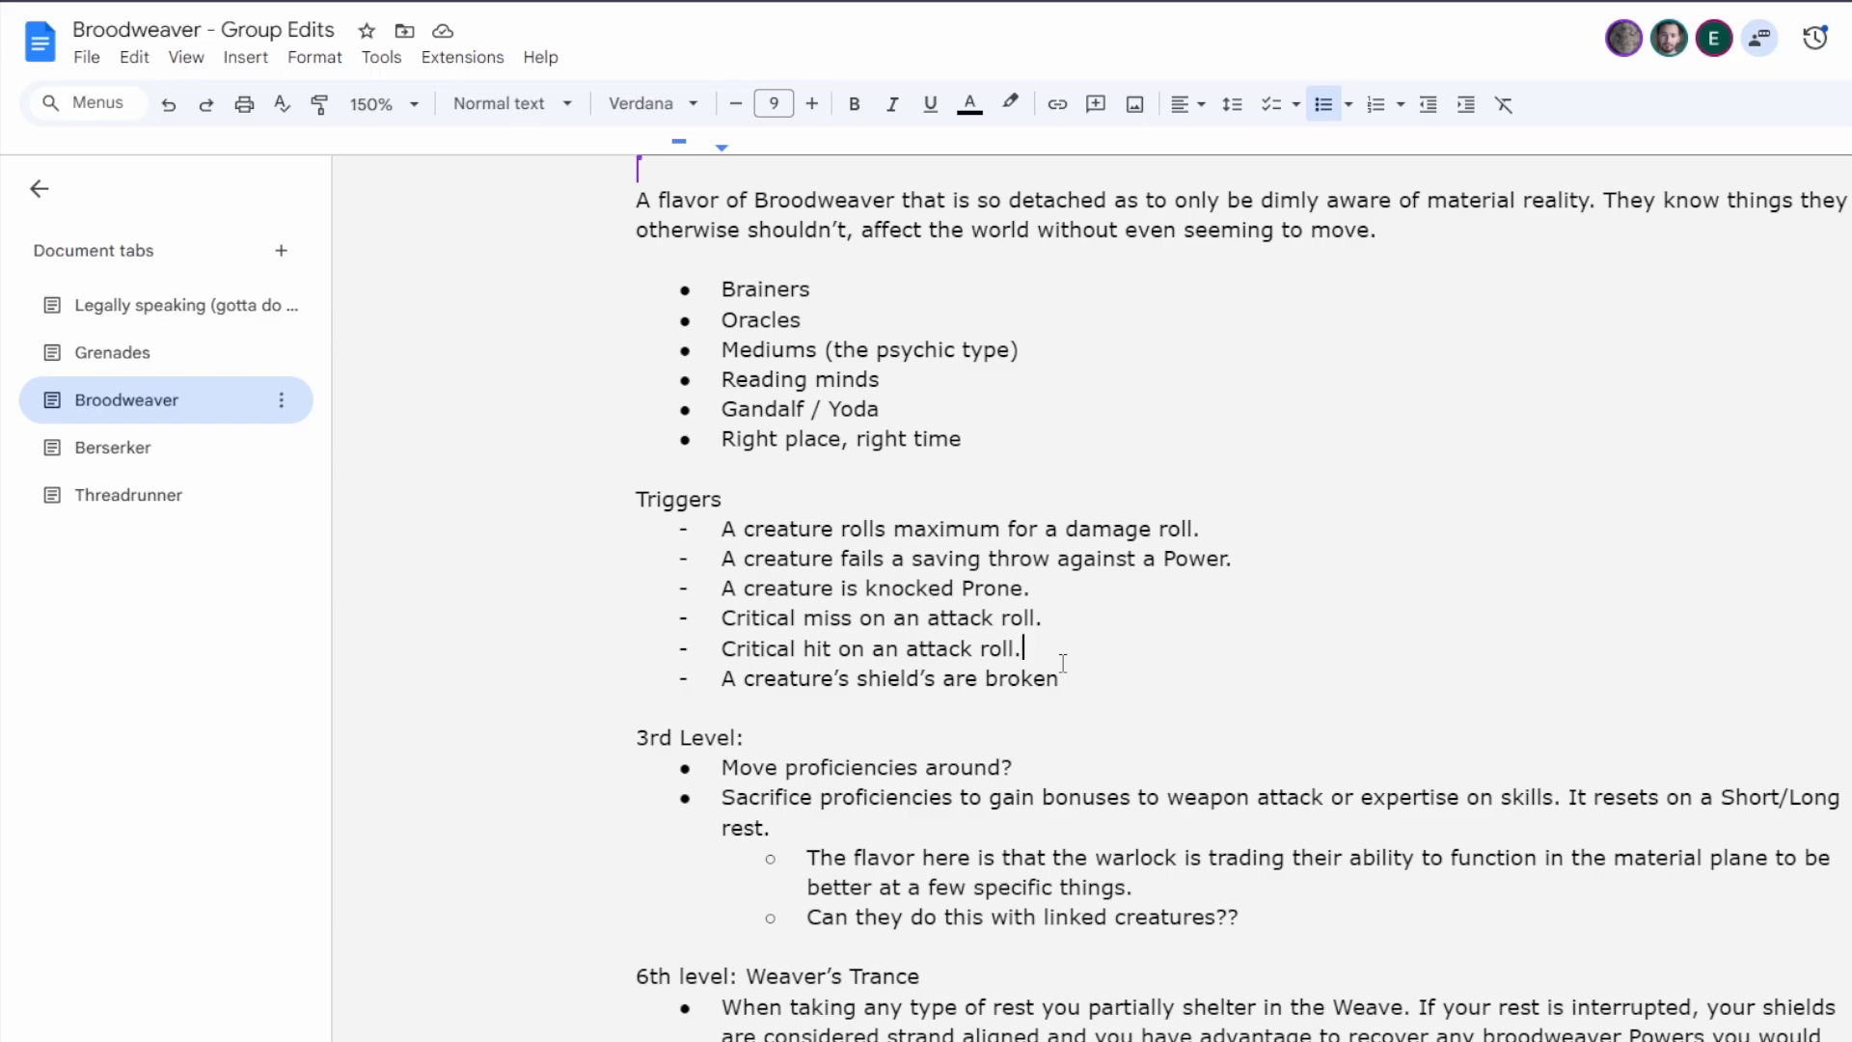
pyautogui.click(1070, 679)
pyautogui.write('.')
# Add the heading "Effects" below the Triggers list and start a dashed list under it.
pyautogui.press('Return')
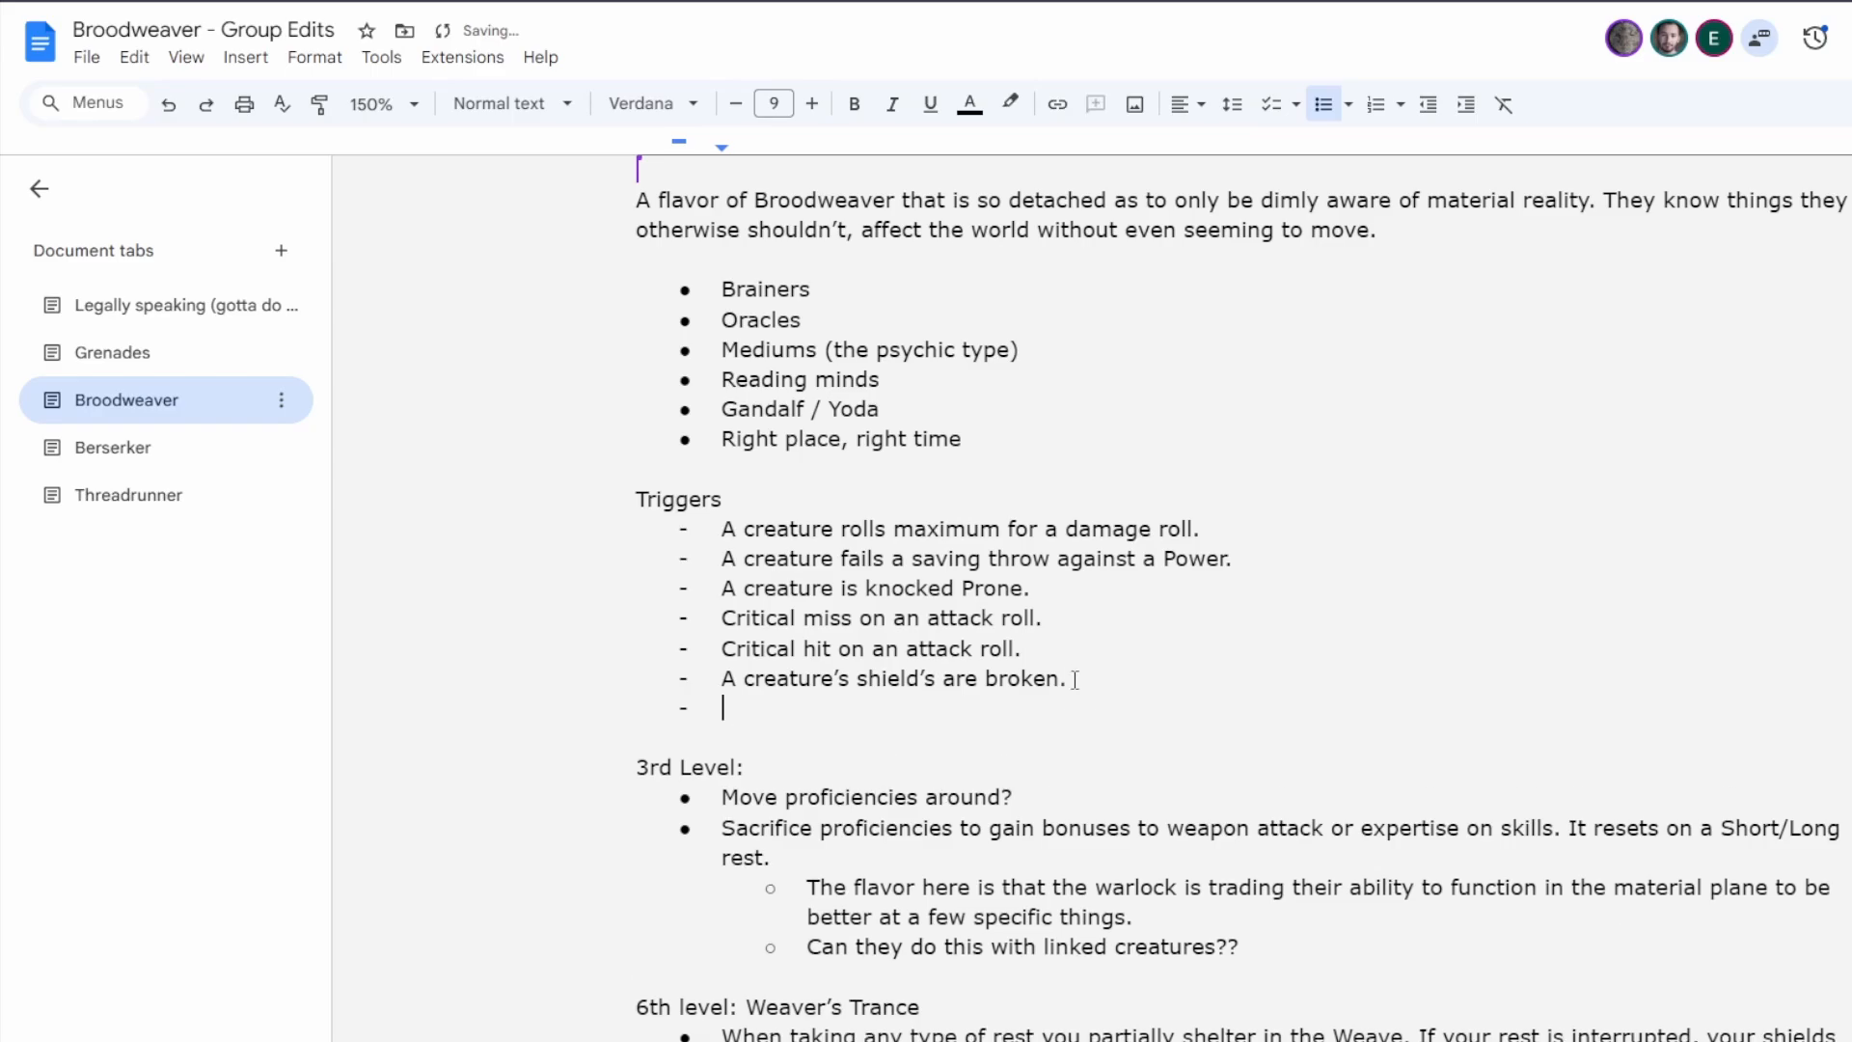
pyautogui.press('Return')
pyautogui.press('Return')
pyautogui.write('Effects')
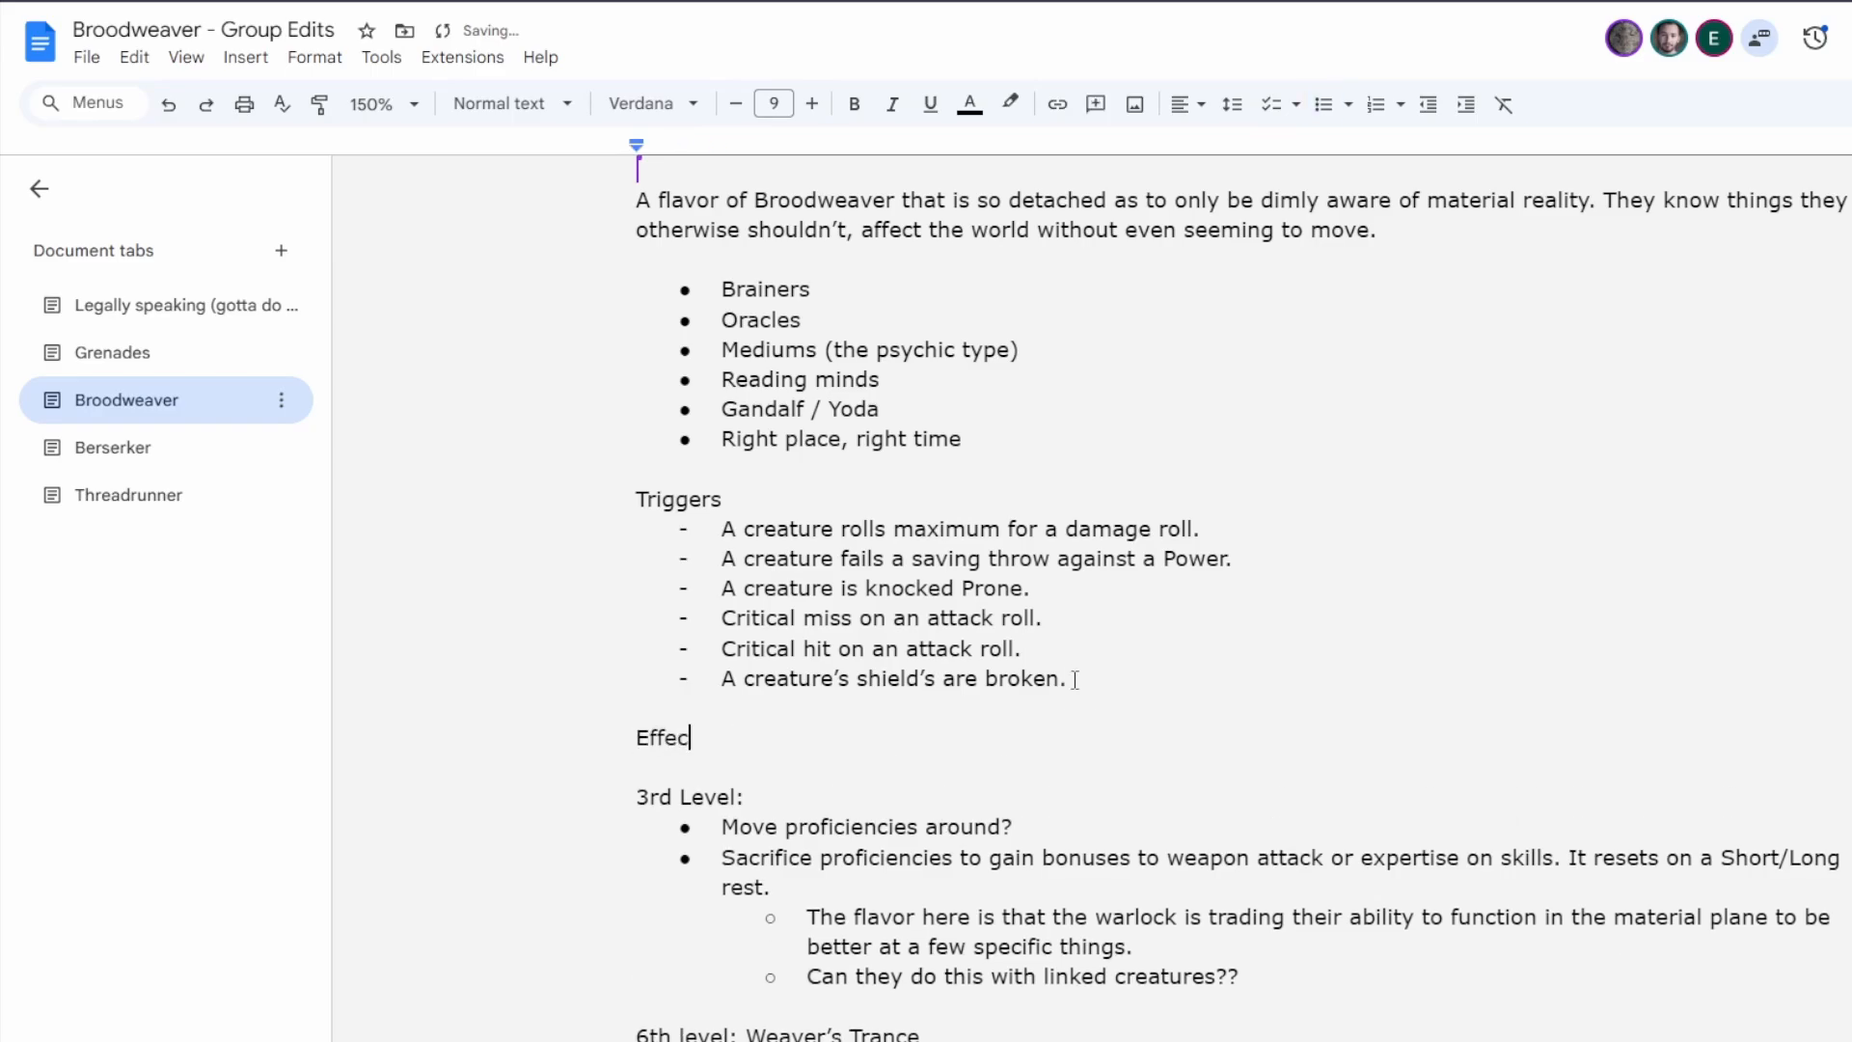
pyautogui.press('Return')
pyautogui.write('-')
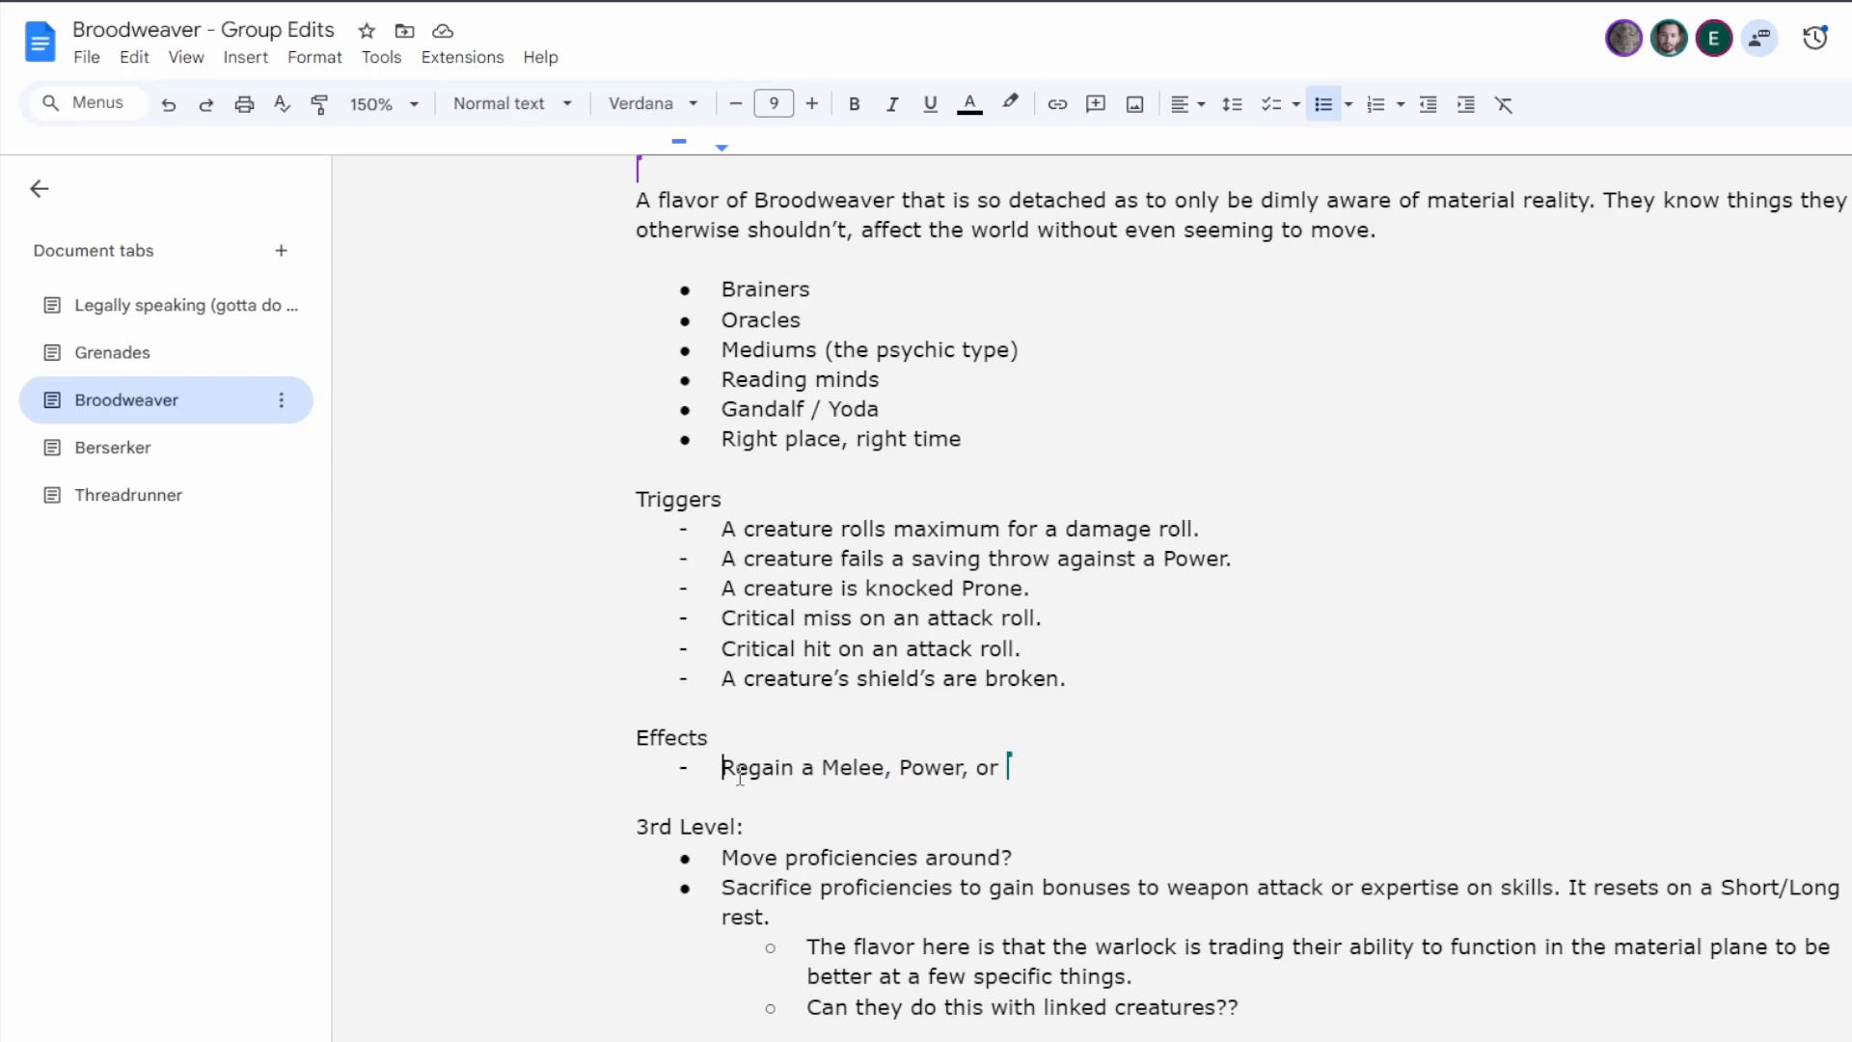
# Reword the first effect to read "Regain a melee, grenade, or class Power charge", with melee, grenade, class and charge in lowercase.
pyautogui.doubleClick(943, 769)
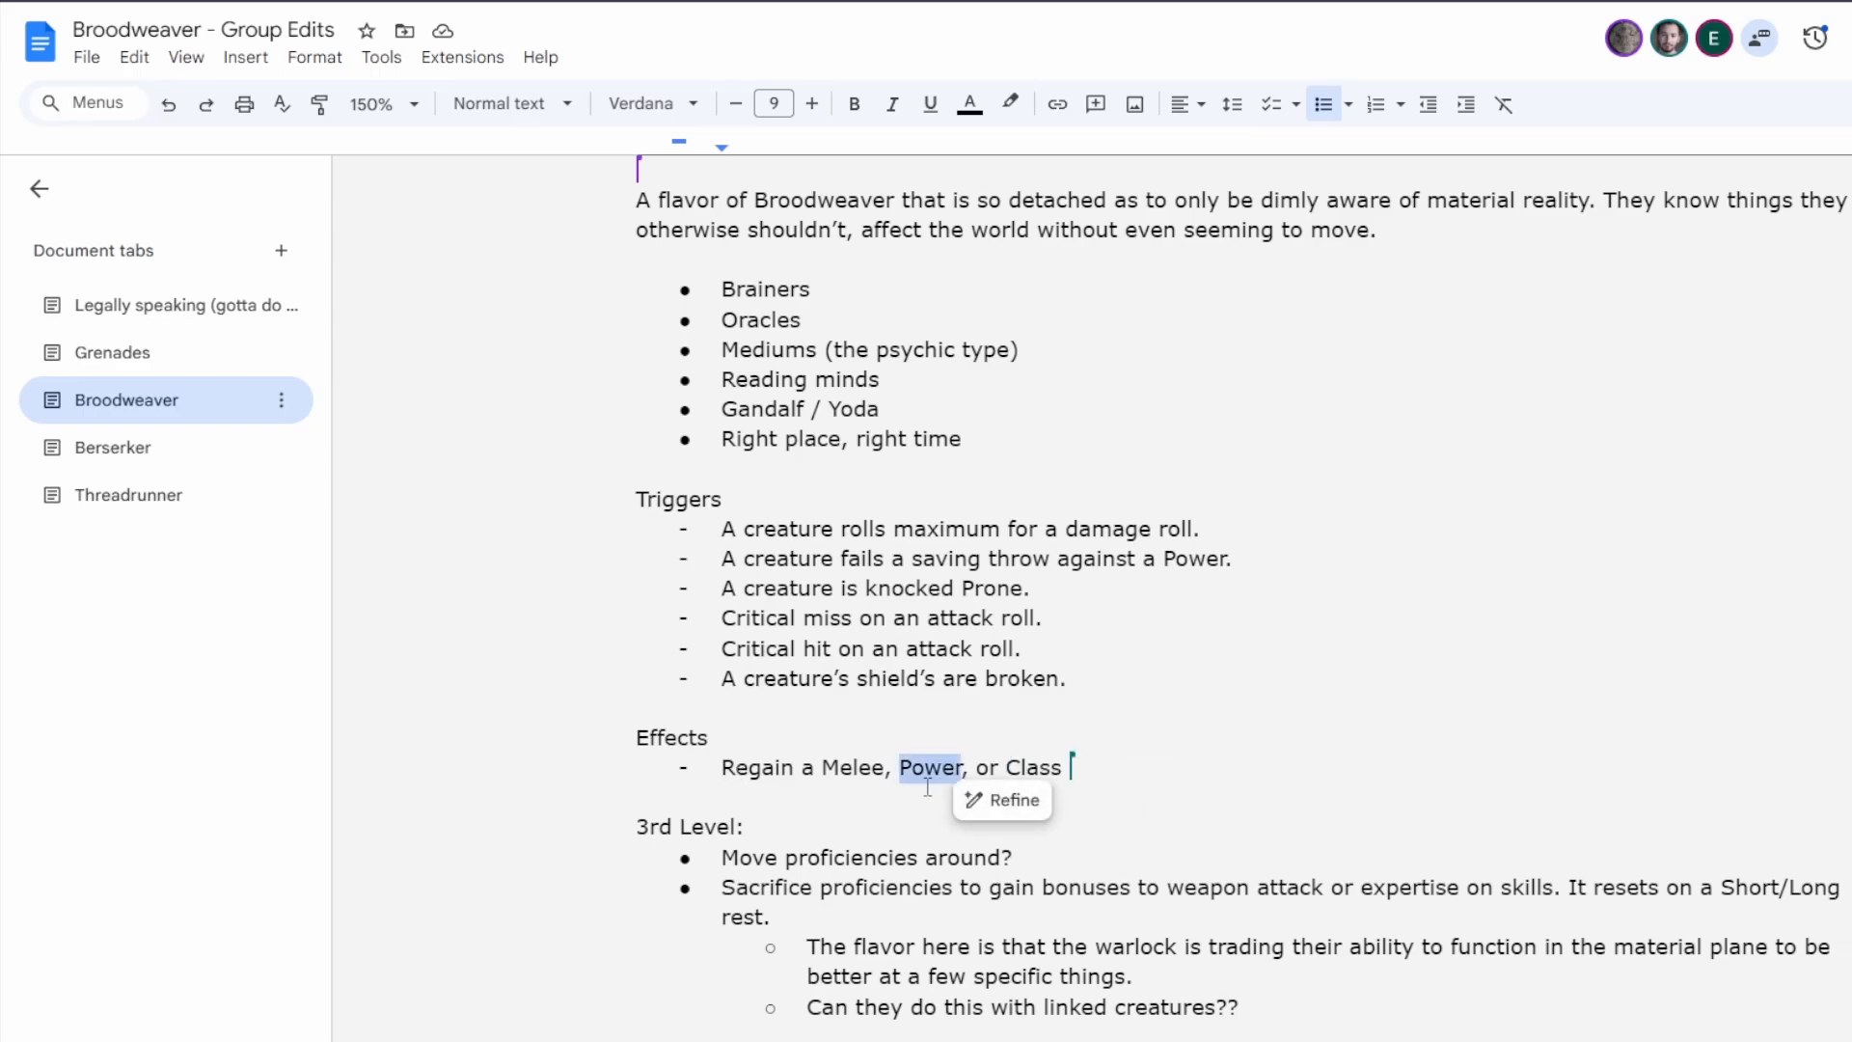
pyautogui.press('BackSpace')
pyautogui.press('BackSpace')
pyautogui.press('Delete')
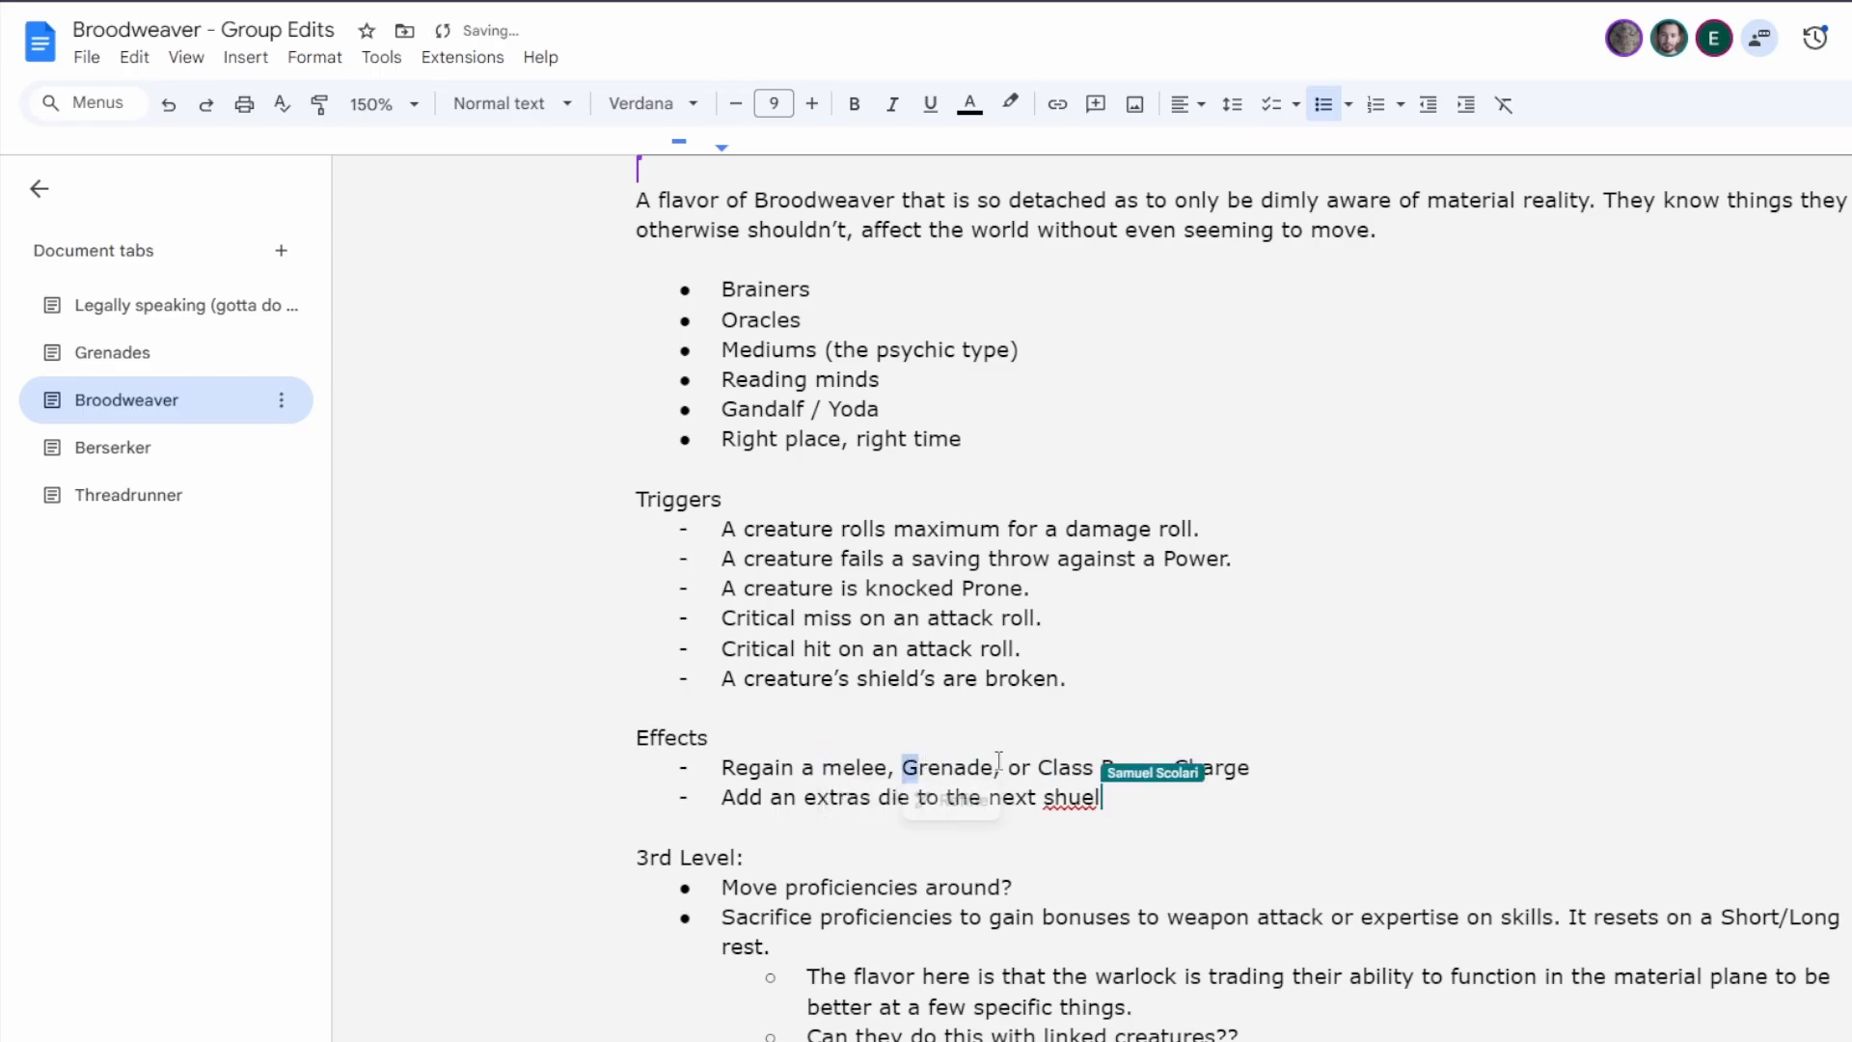
pyautogui.write('c')
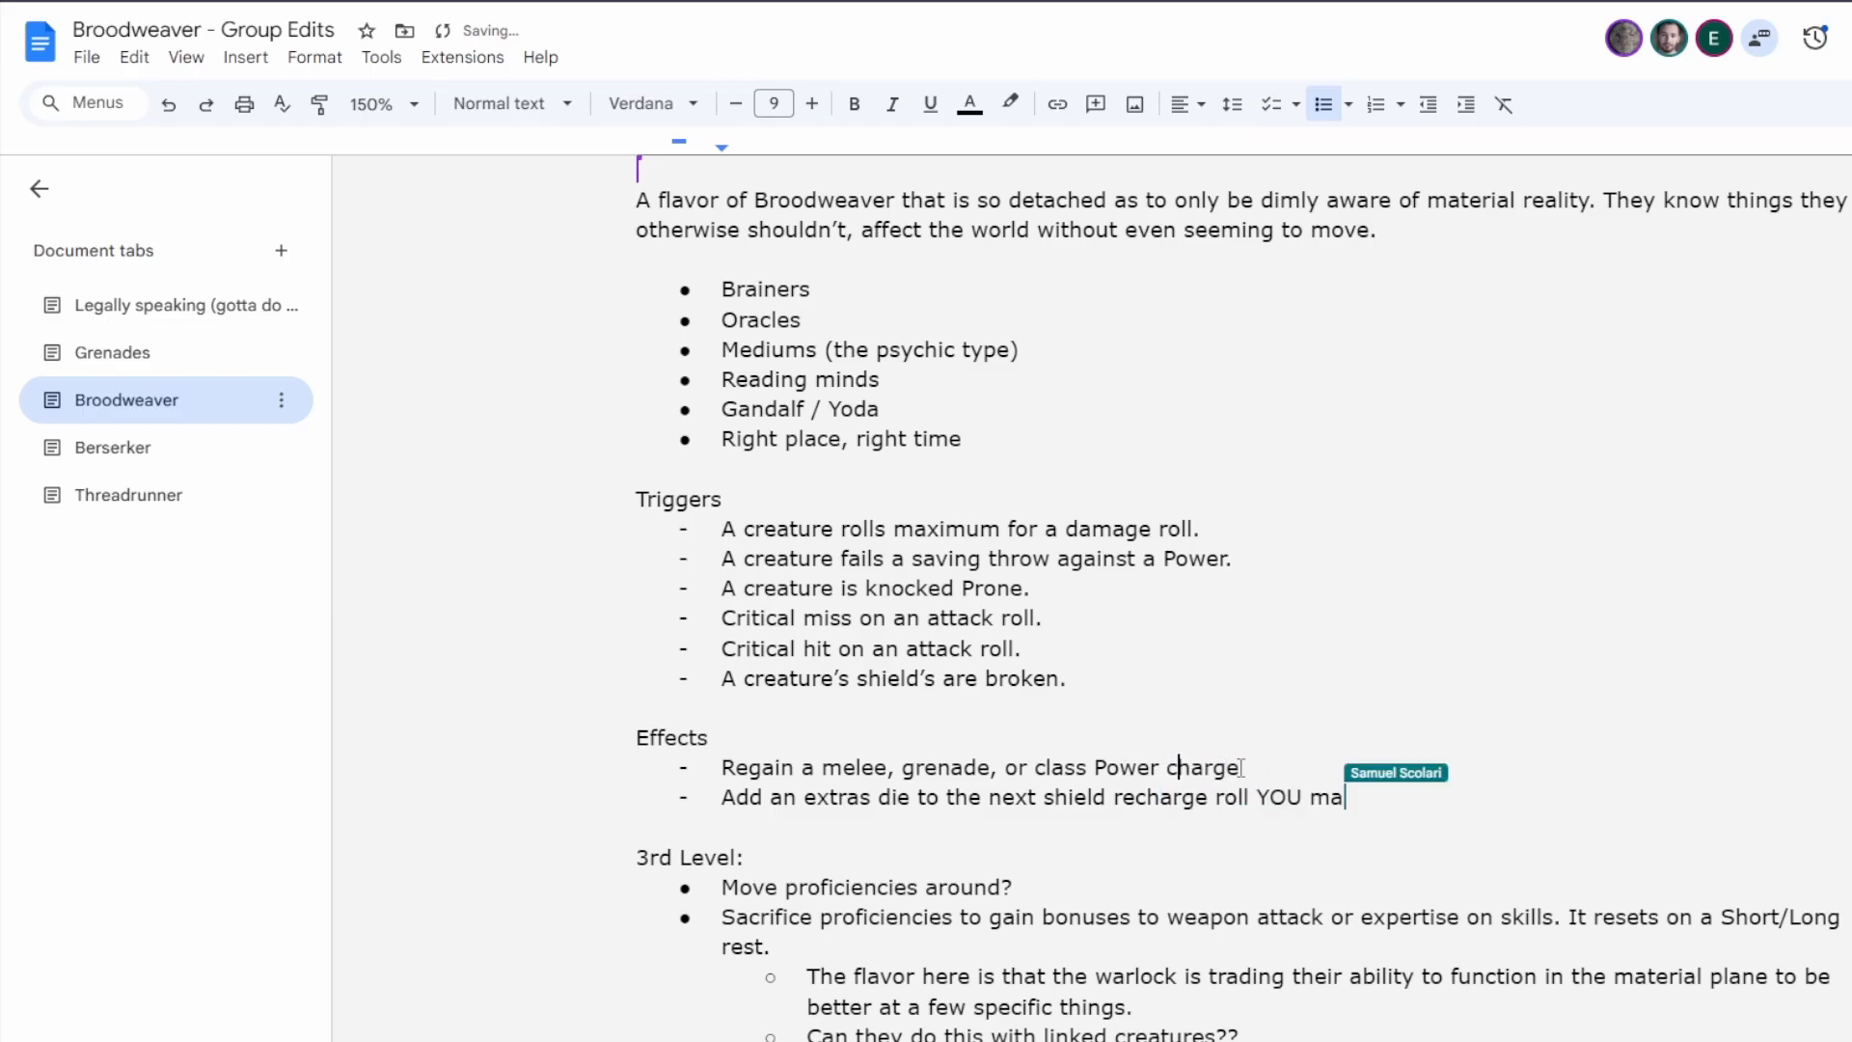
# Correct "extras" to "extra" in the effect about the next shield recharge roll.
pyautogui.click(1269, 768)
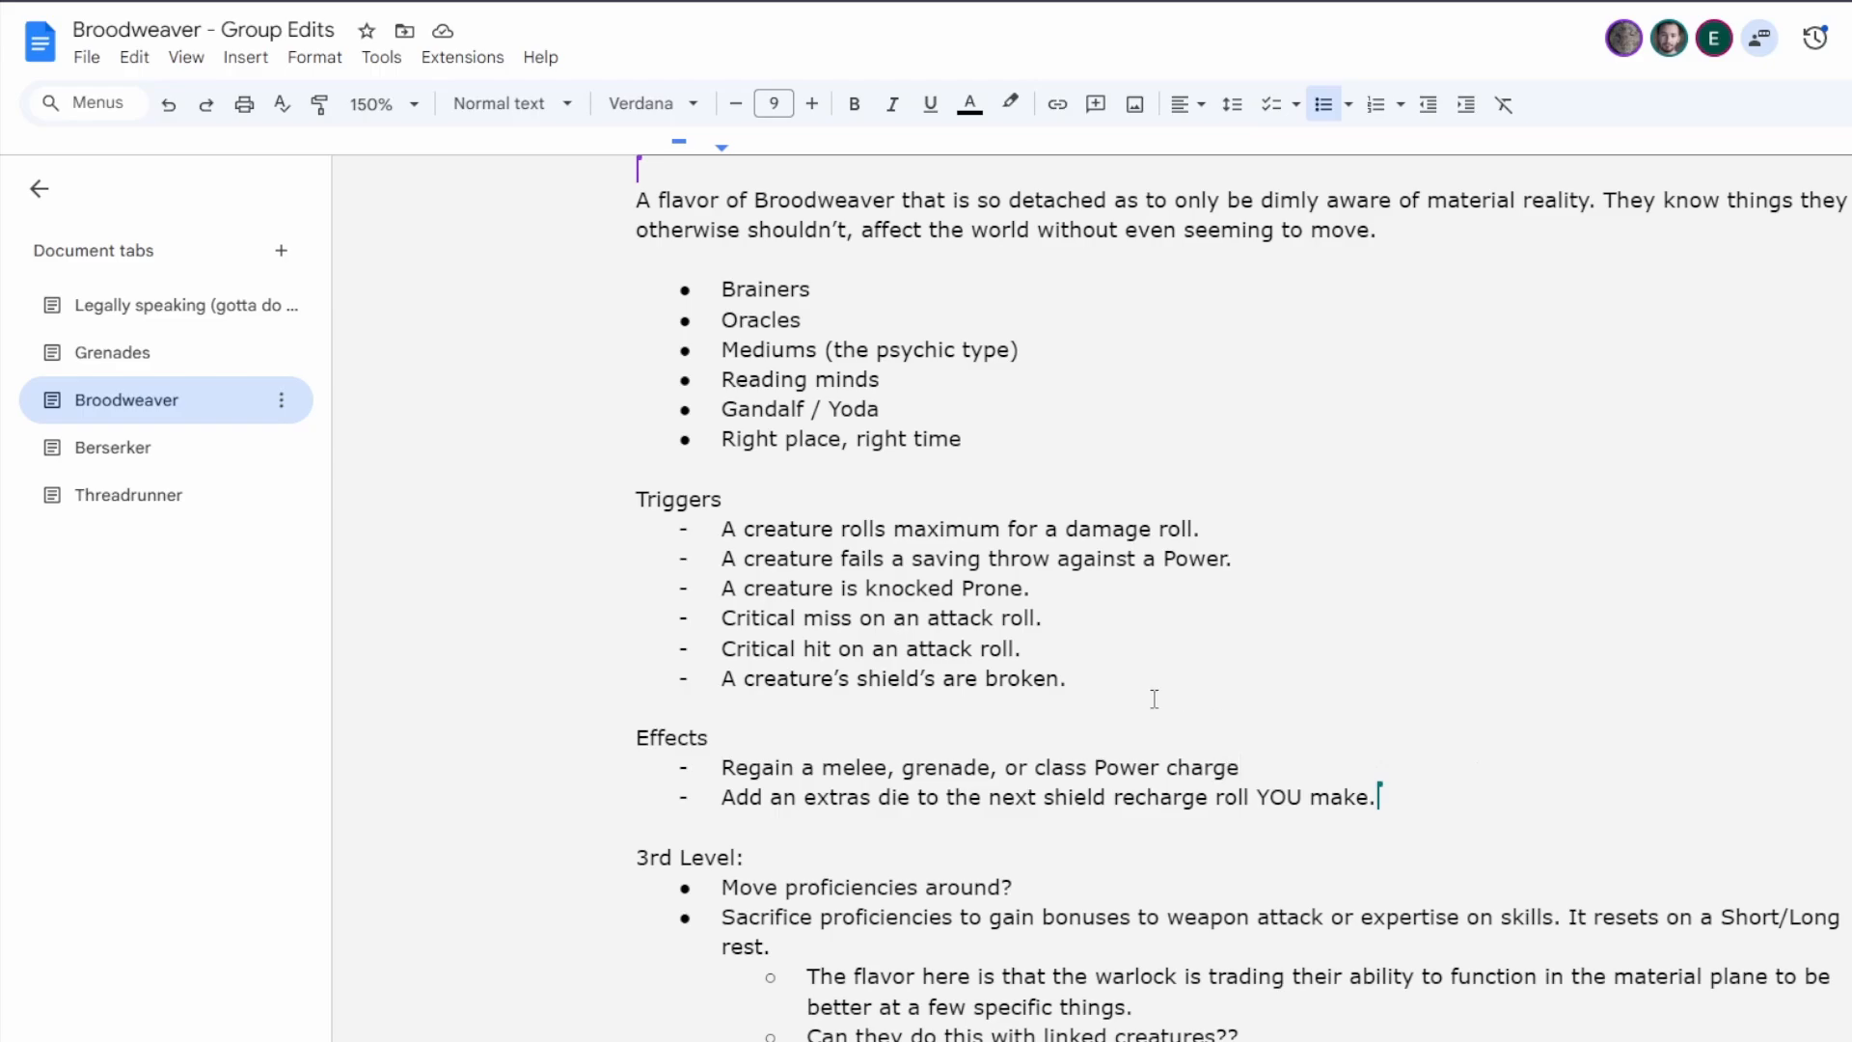
pyautogui.click(863, 797)
pyautogui.press('Delete')
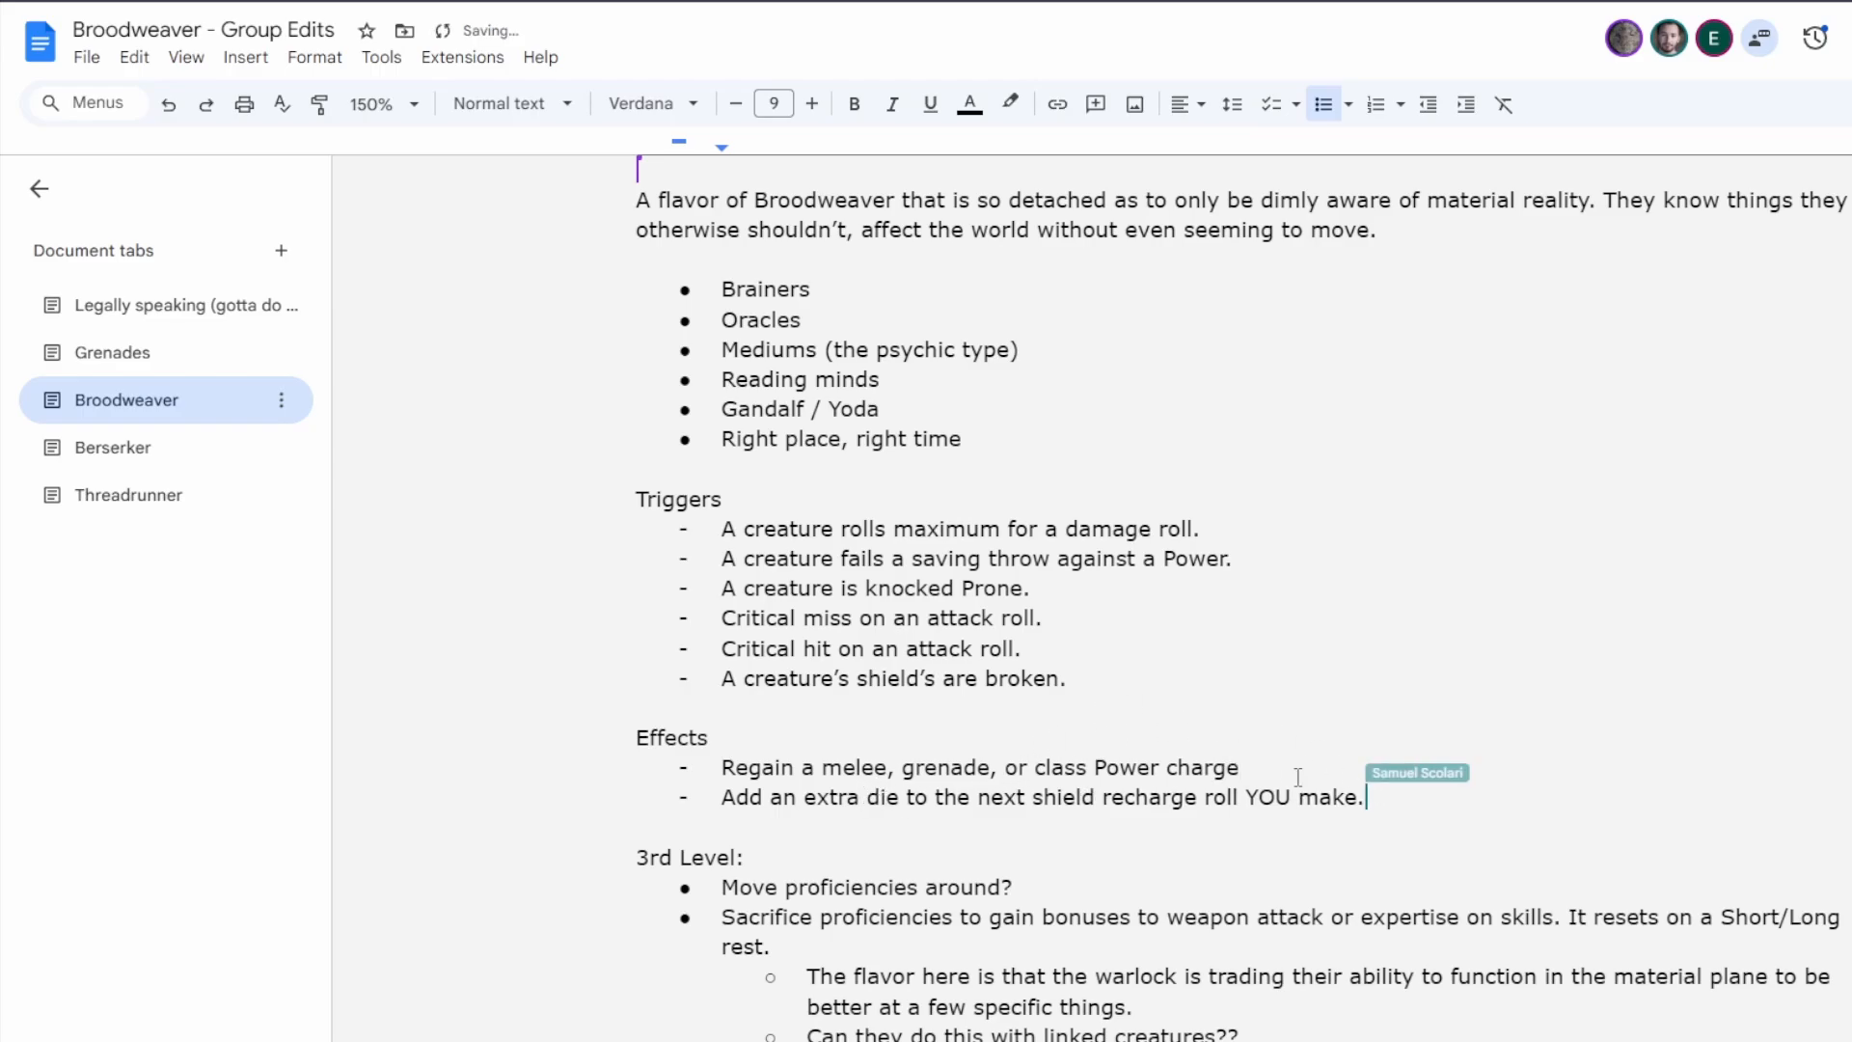
# End the first effect with a period and add "A bullet ricochets and can hit a second creature" as the third effect.
pyautogui.click(1268, 769)
pyautogui.write('.')
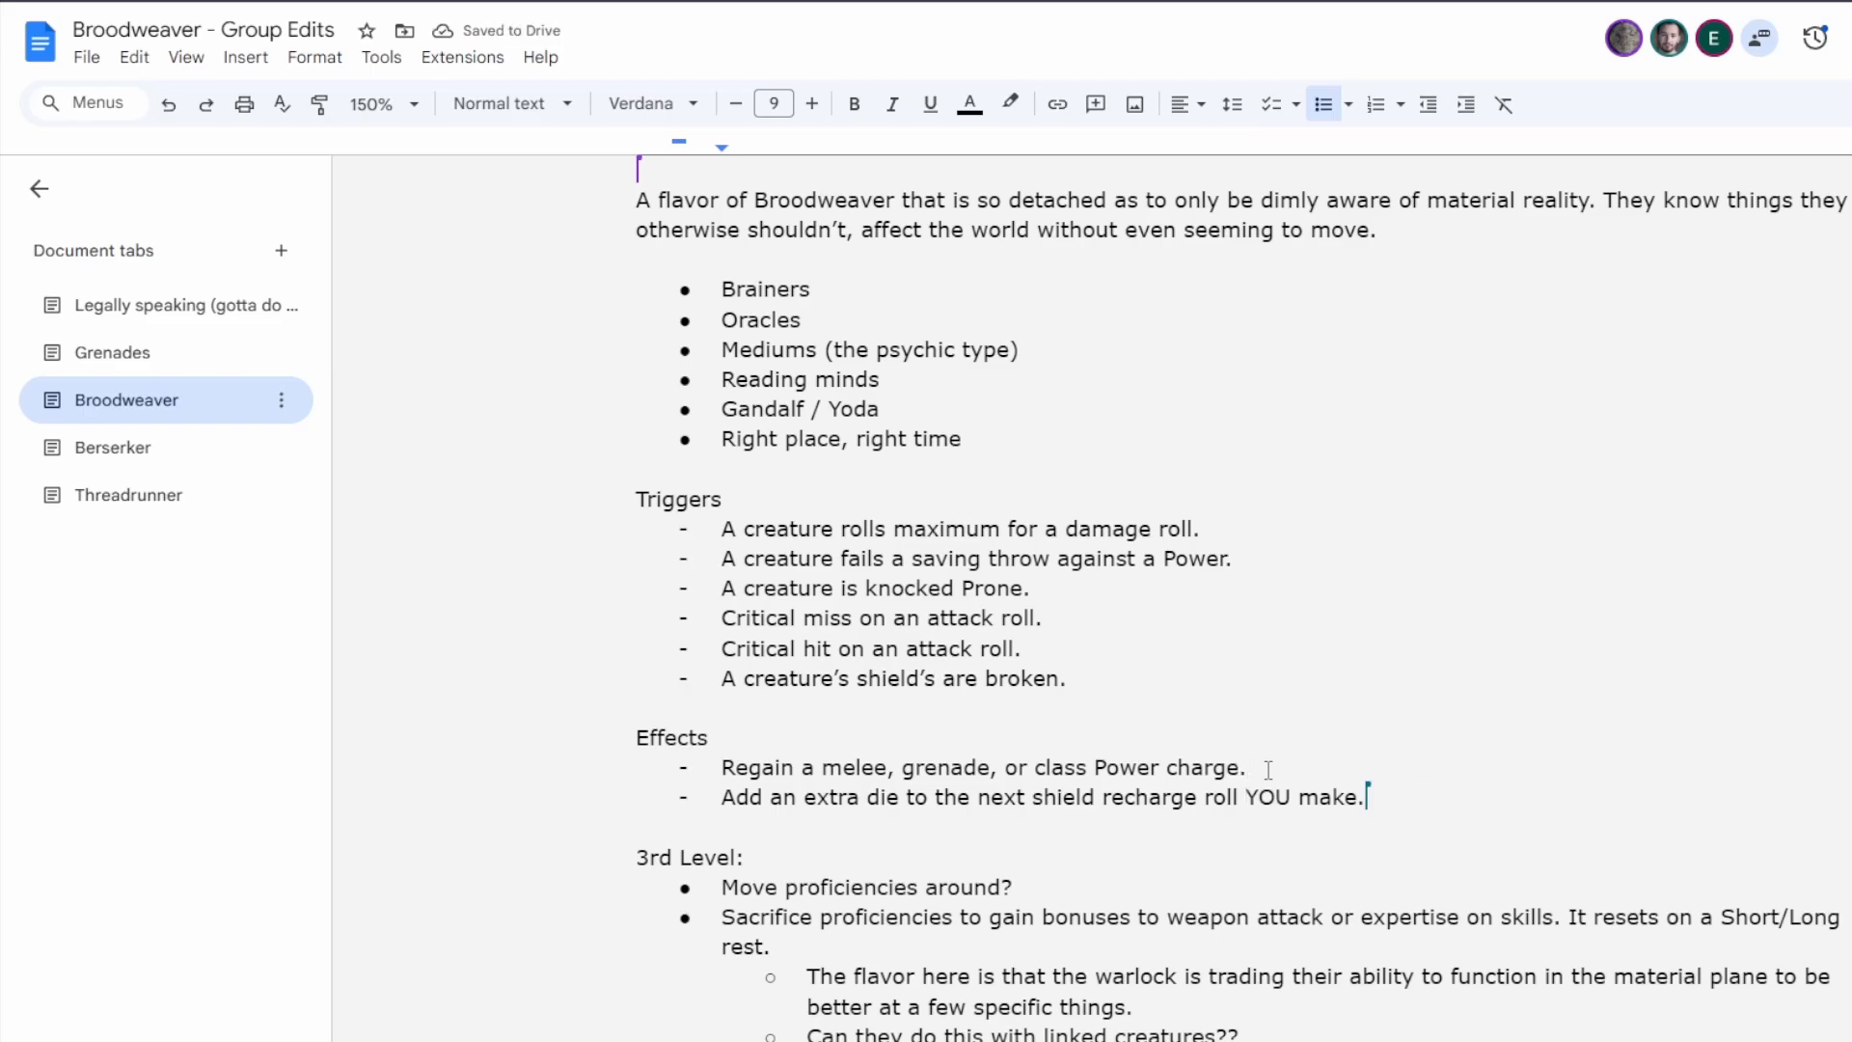
pyautogui.press('Return')
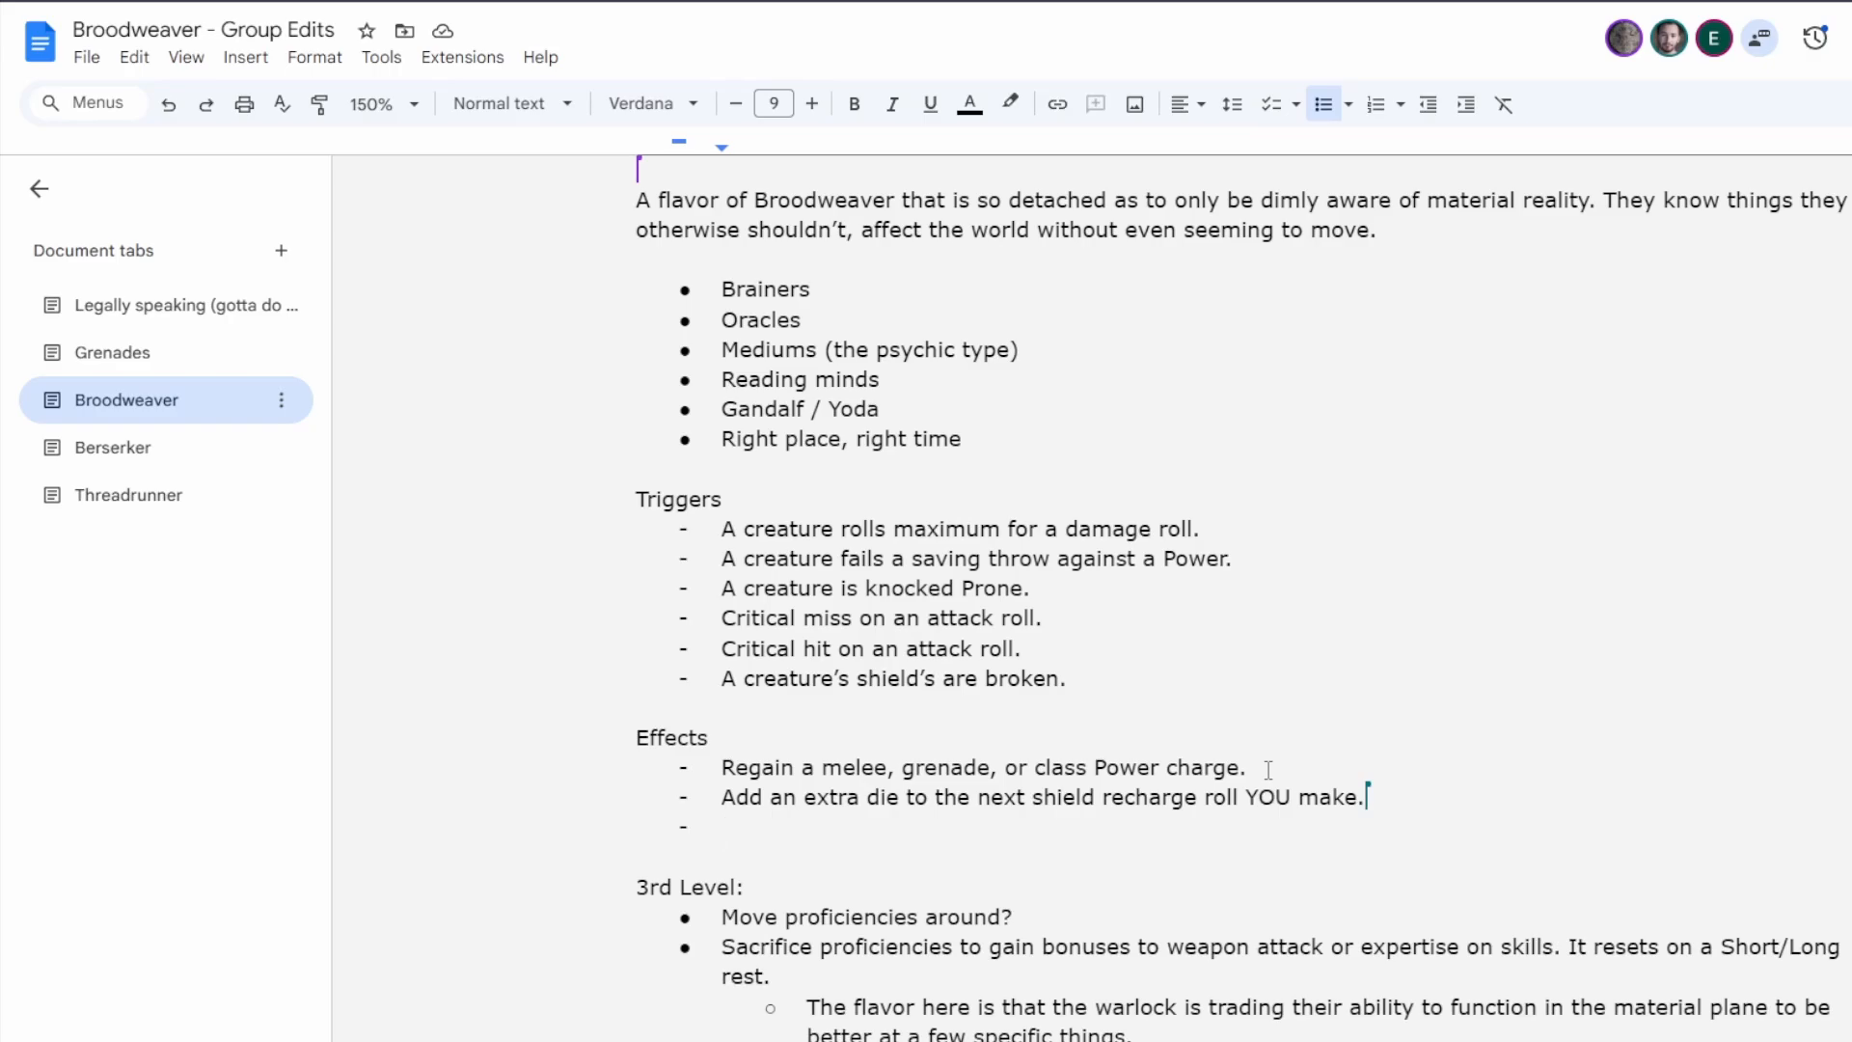
pyautogui.write('A')
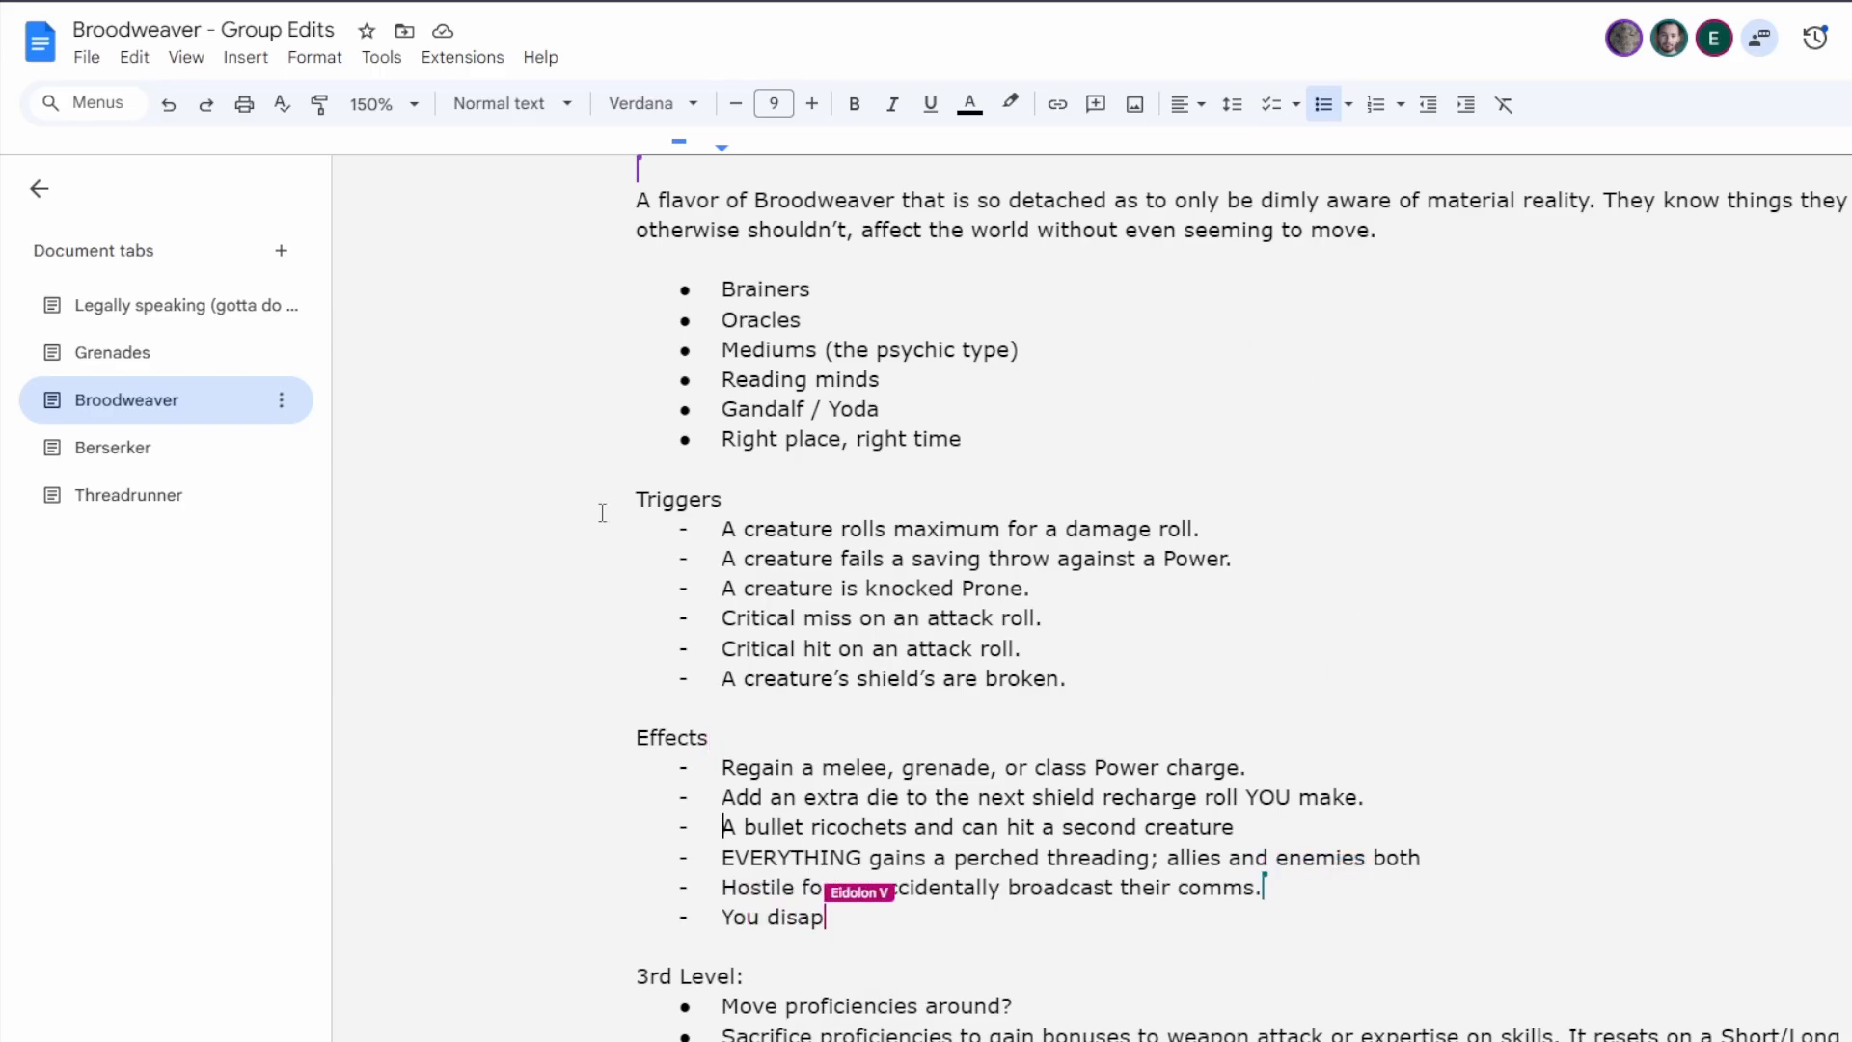
# Above Triggers, insert the line "Pick a trigger, pick an effect. When you trigger occurs, you get your effect + one random side effect.".
pyautogui.click(677, 467)
pyautogui.press('Return')
pyautogui.press('Return')
pyautogui.press('Up')
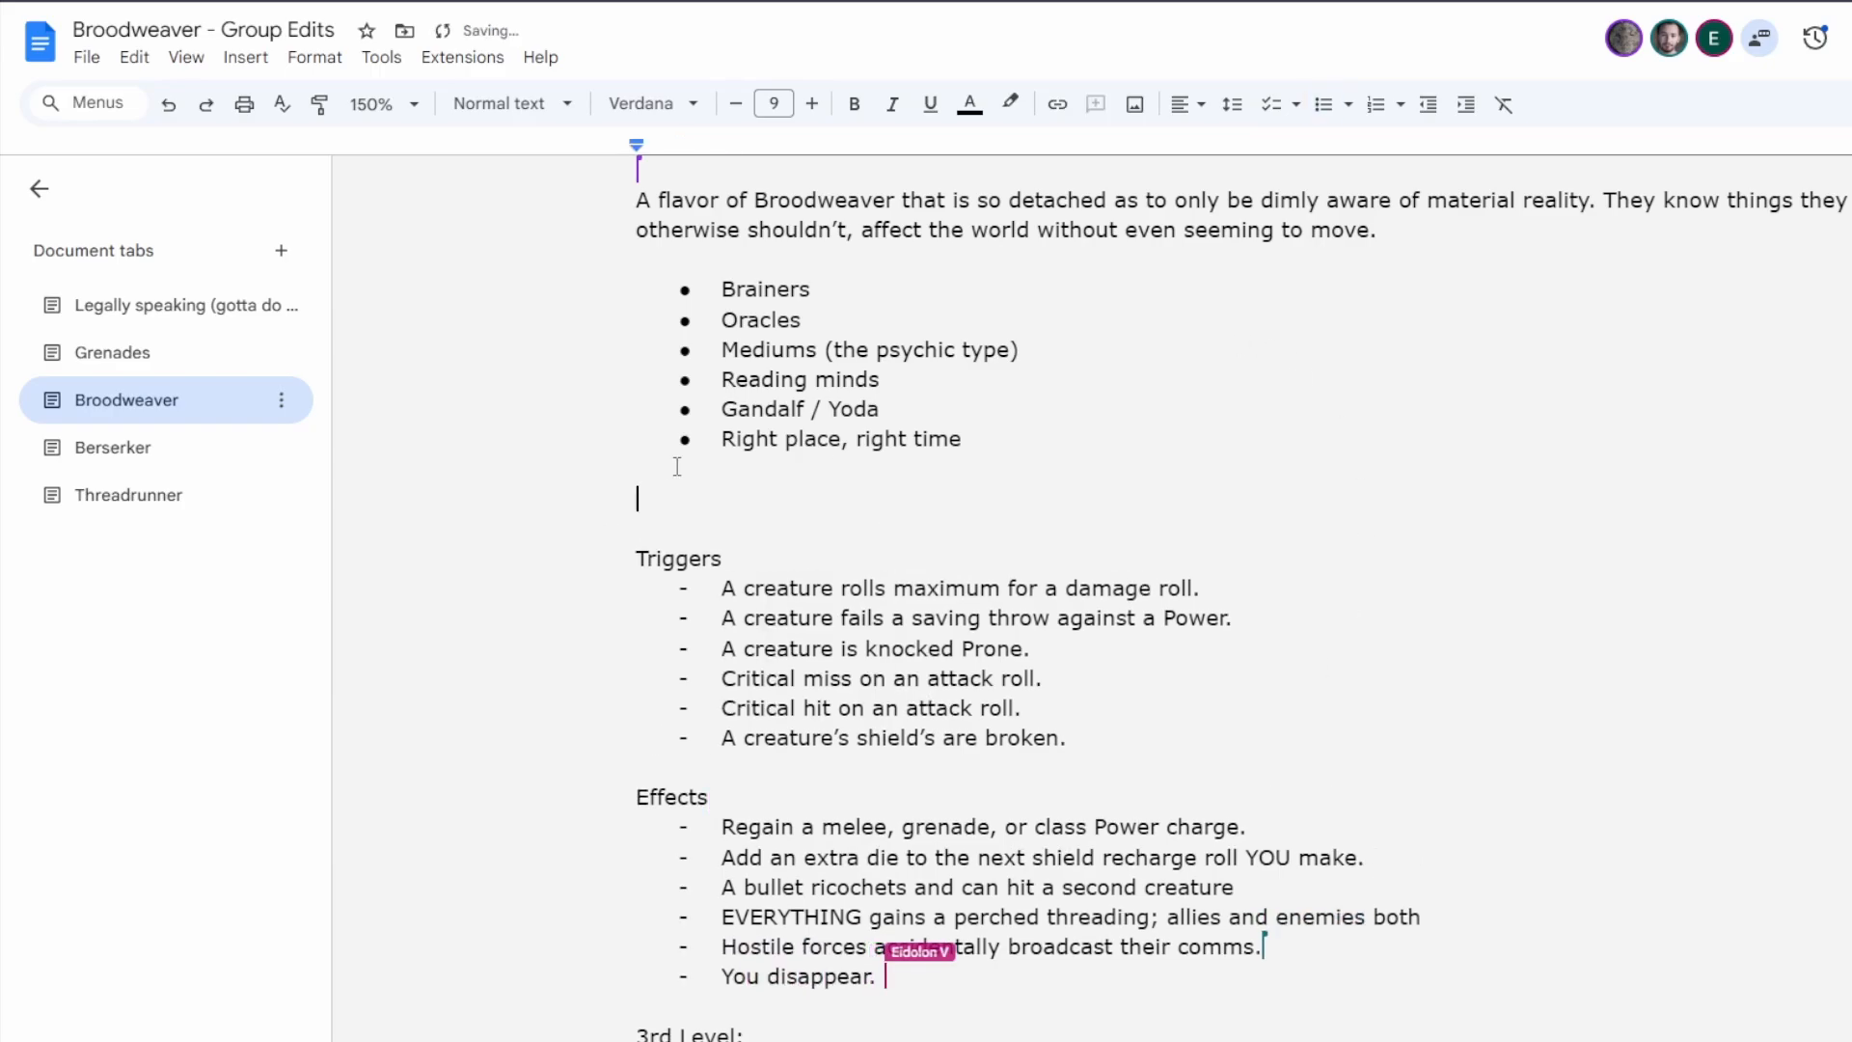
pyautogui.write('Pick a trigge')
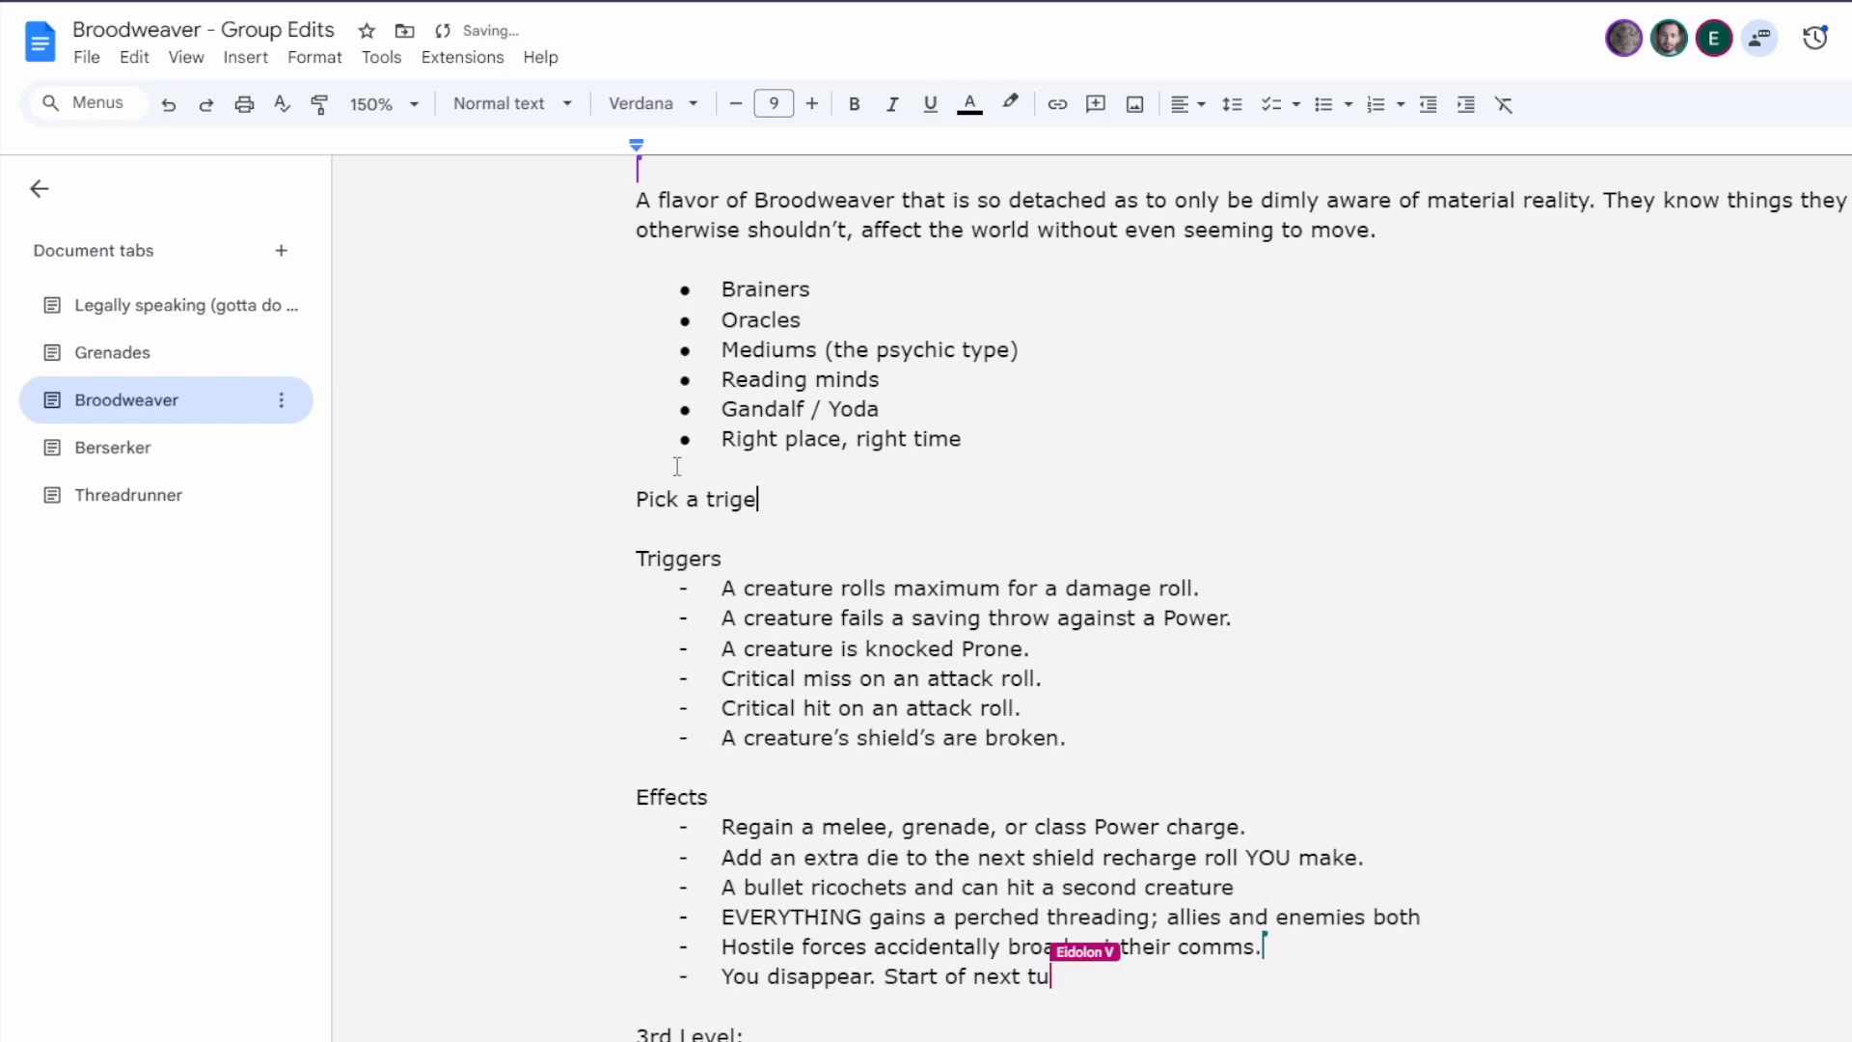
pyautogui.write('r, pi')
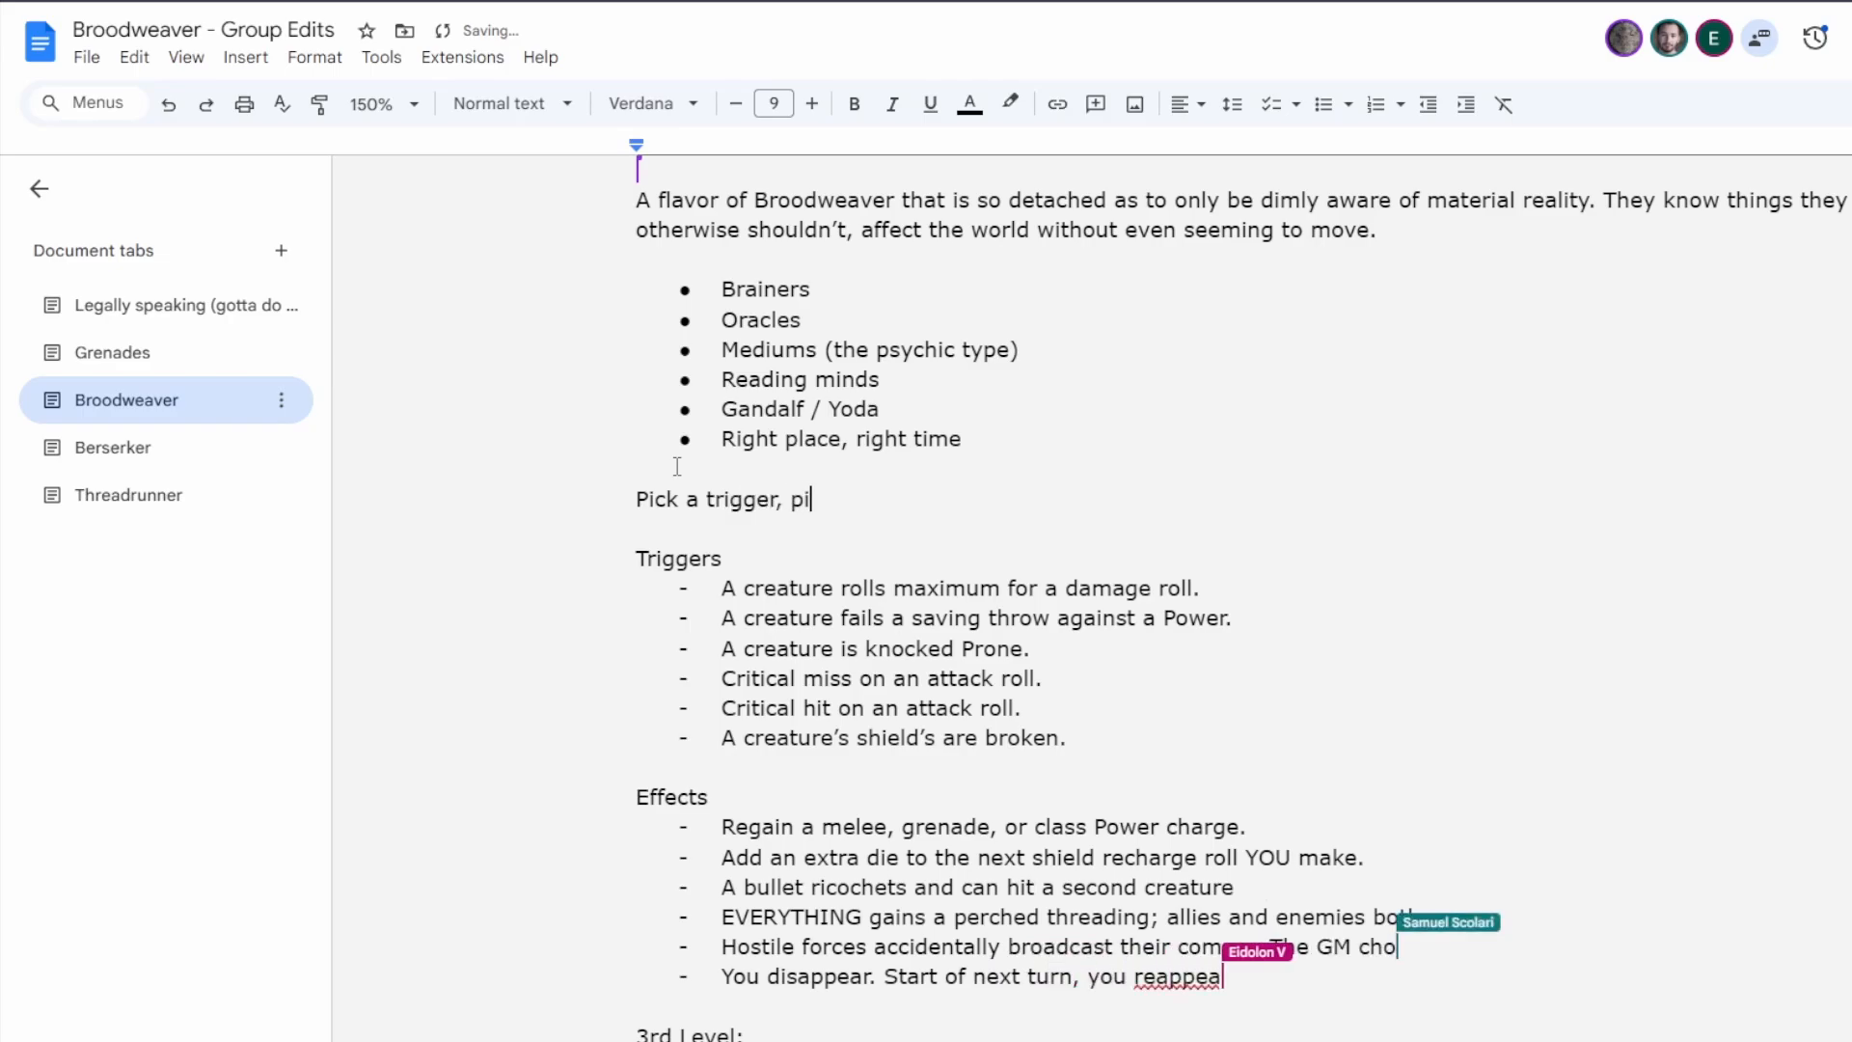
pyautogui.write('ck an effect. Whe')
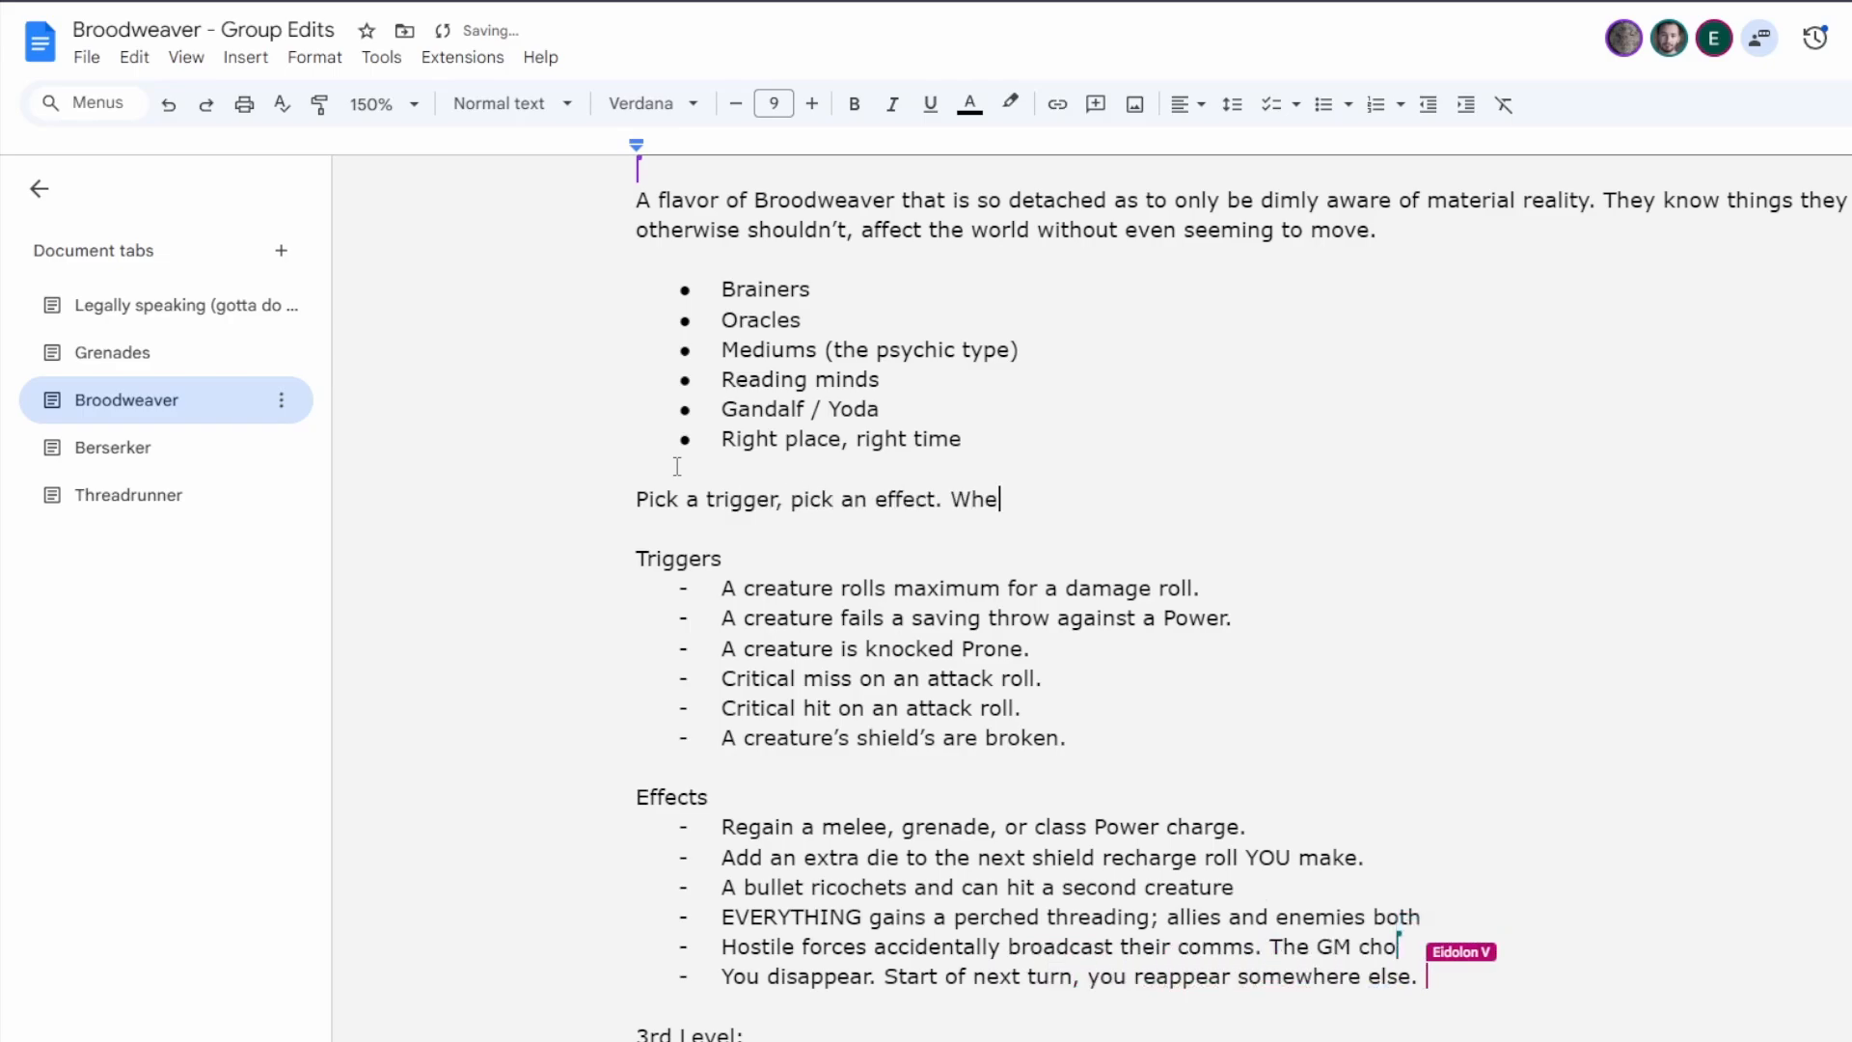
pyautogui.write('n you trigger')
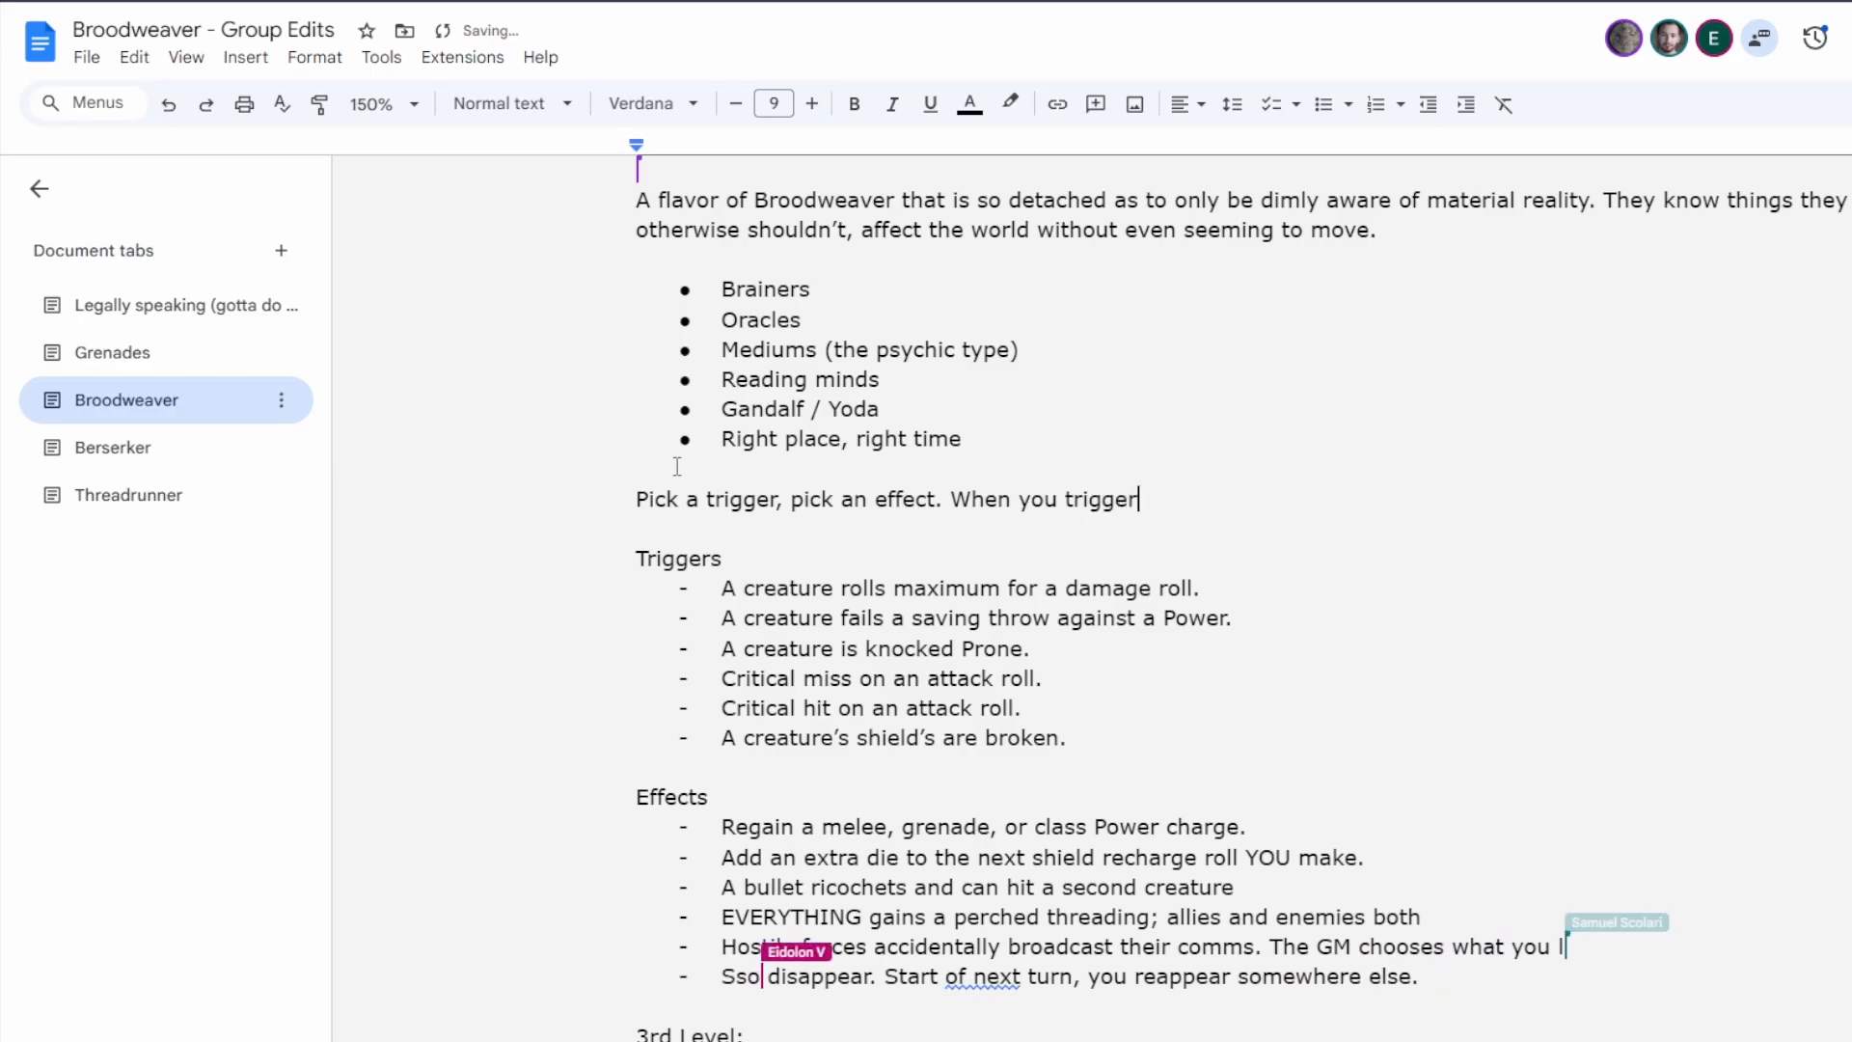
pyautogui.write(' occurs, you get ')
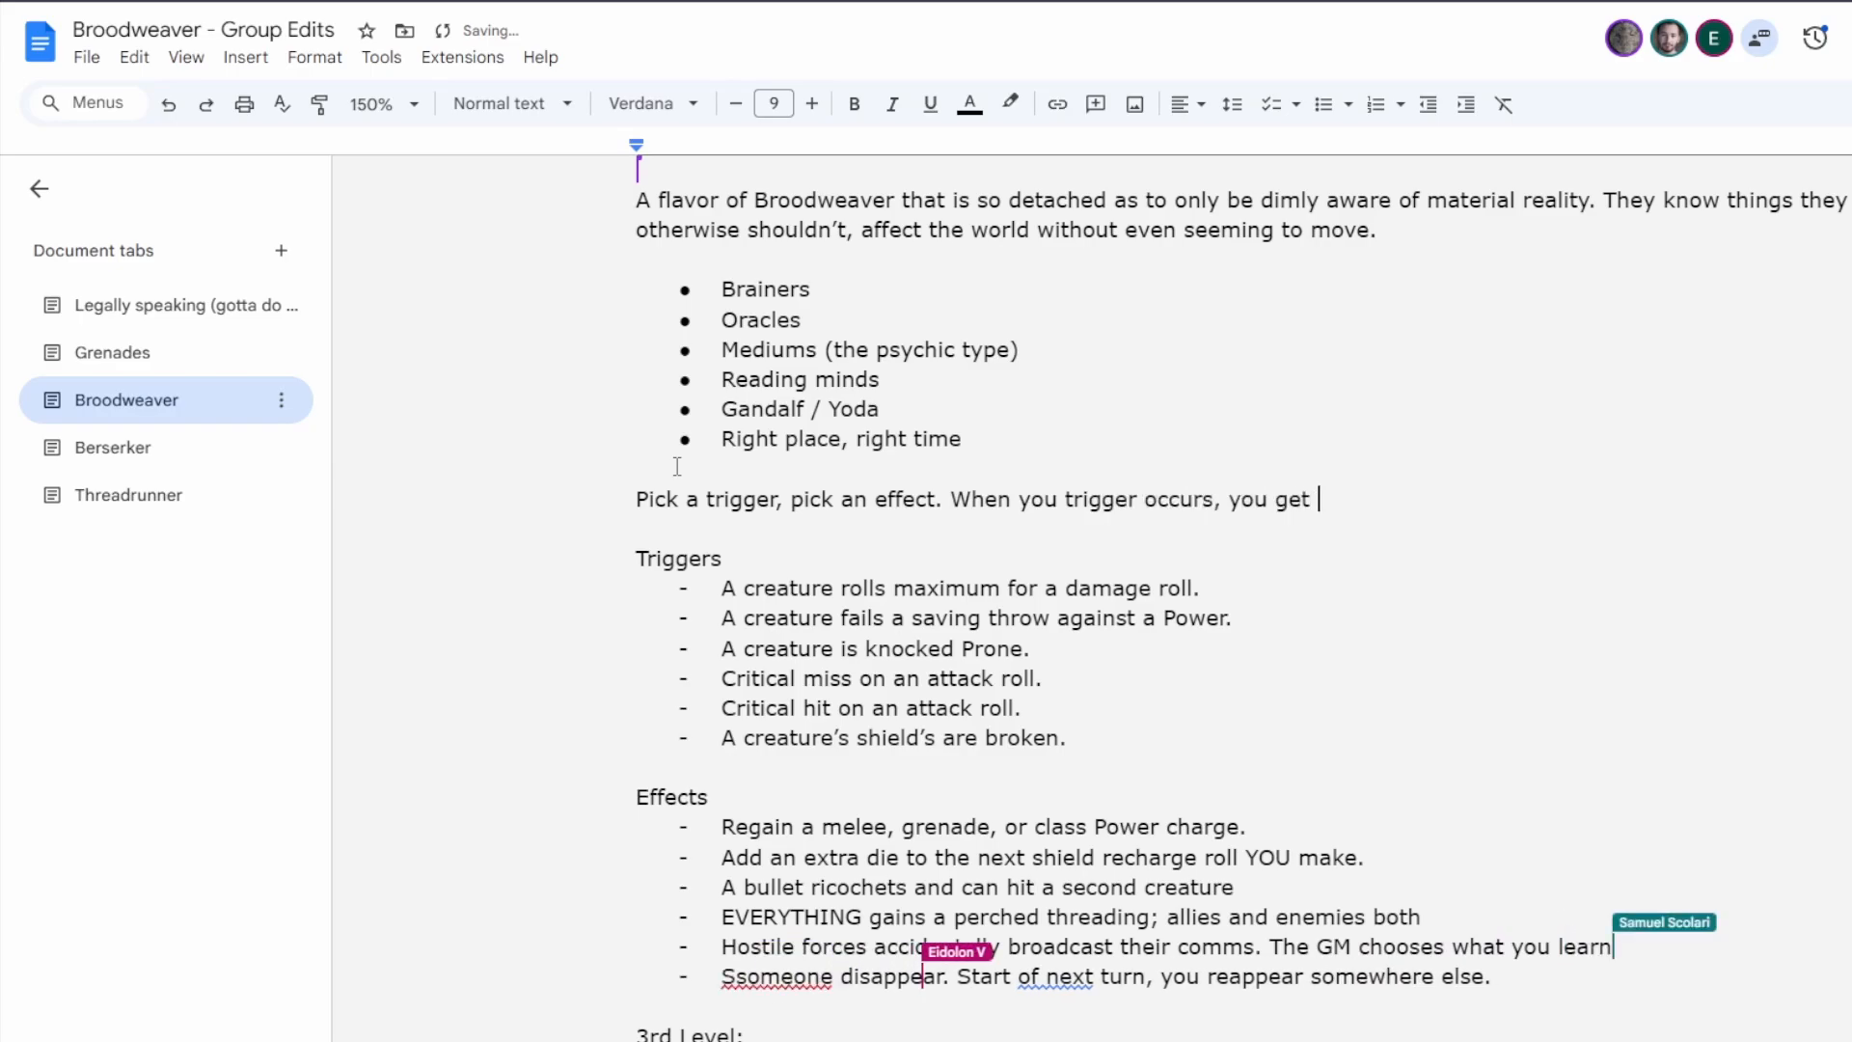
pyautogui.write('your effect ')
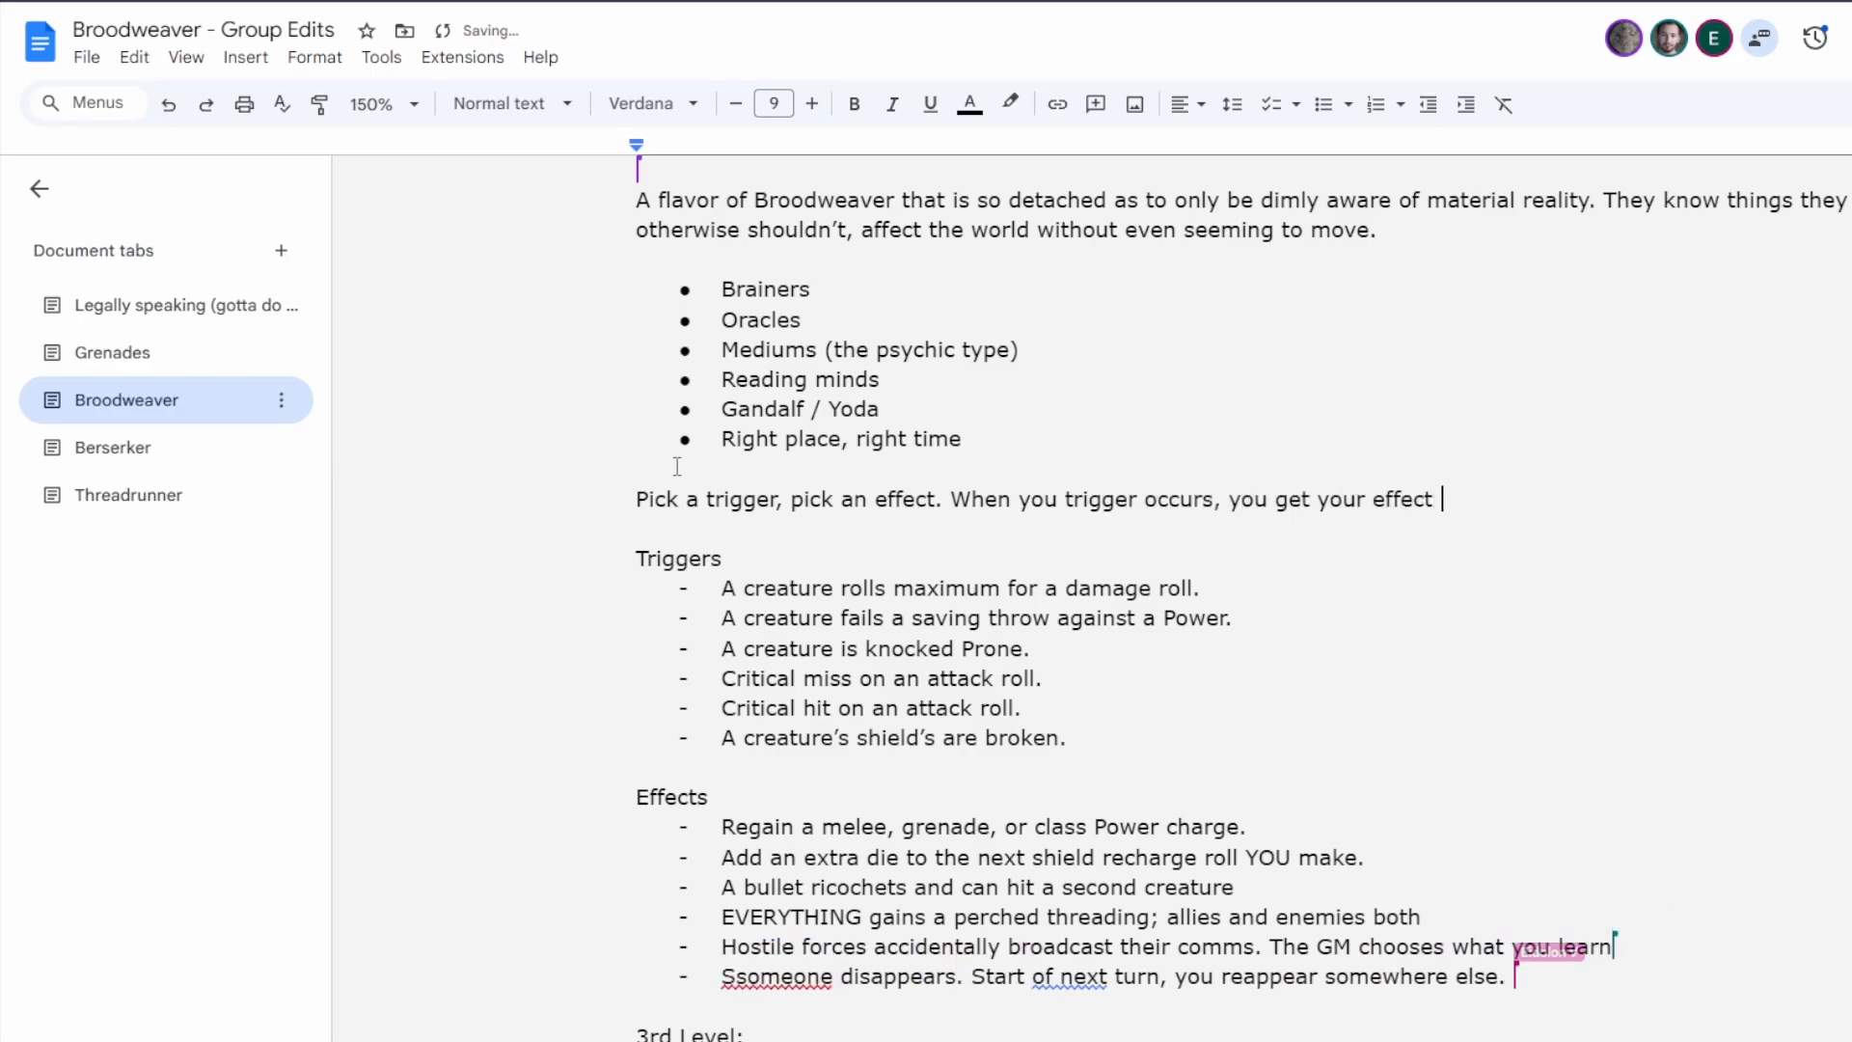
pyautogui.write('+ one rando')
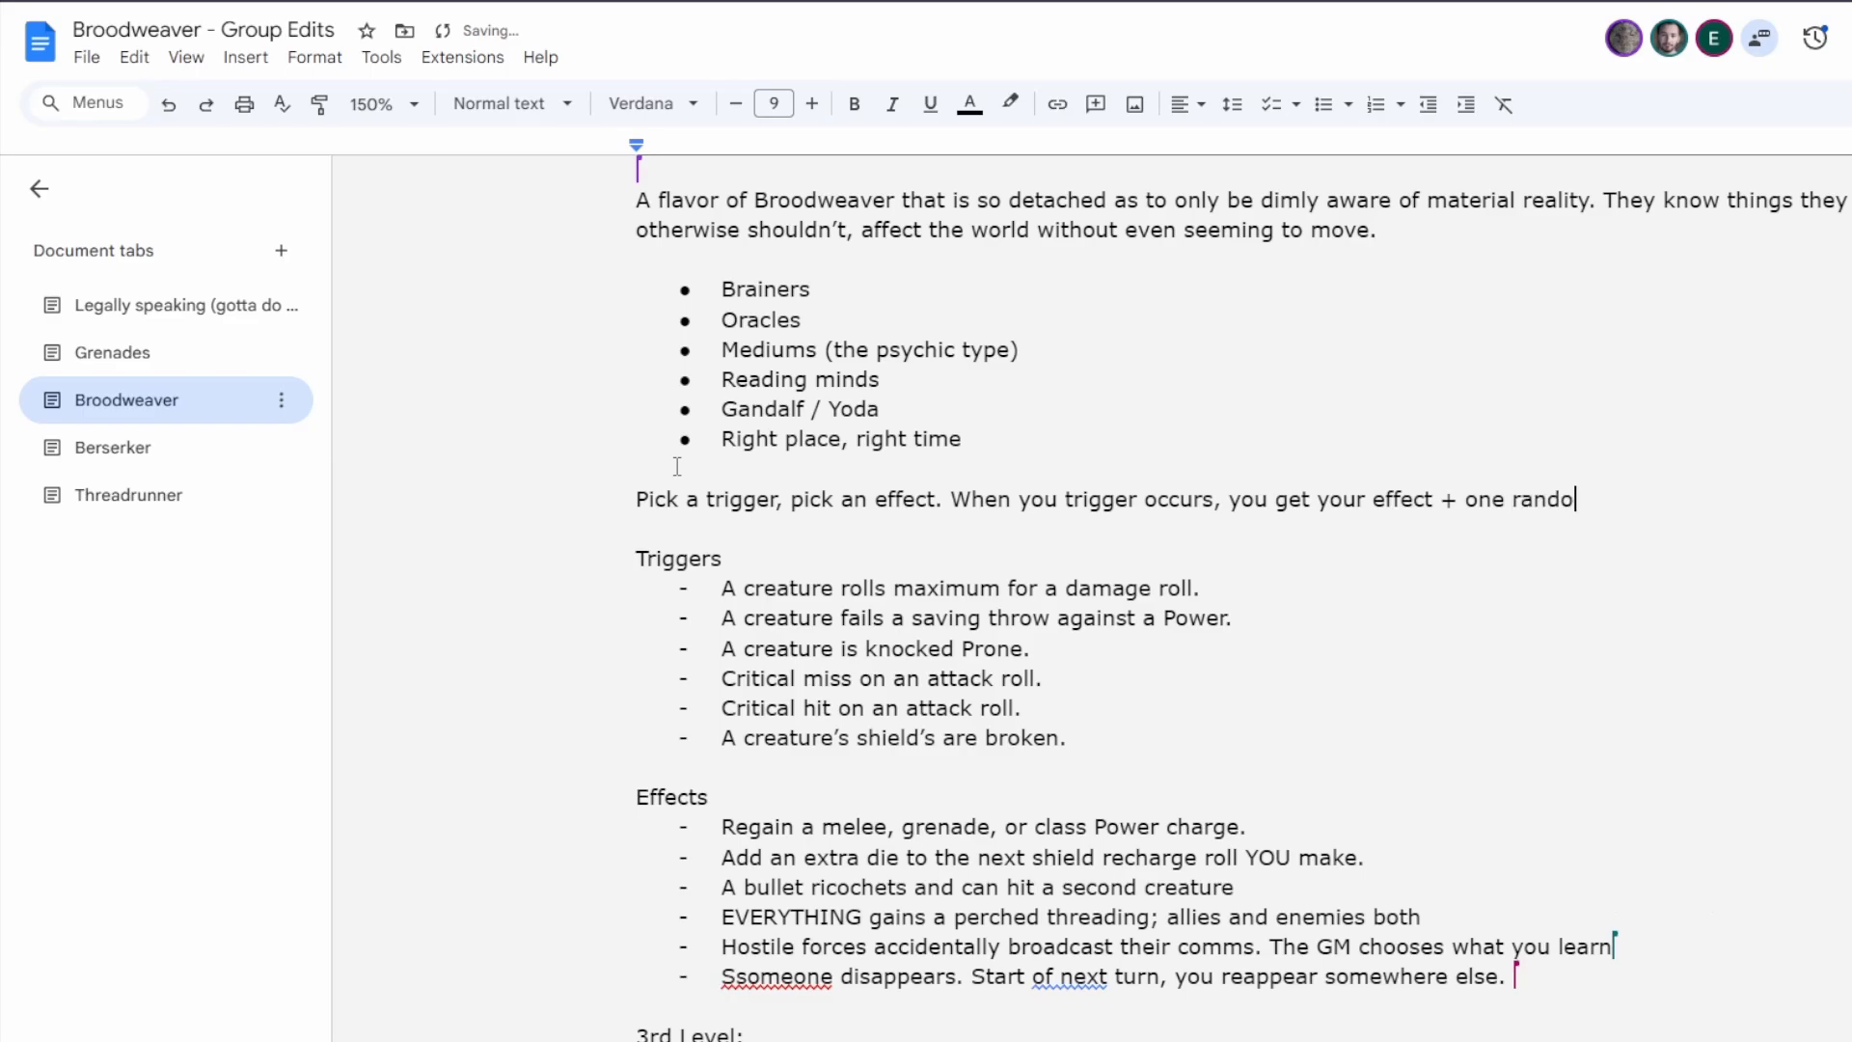
pyautogui.write('m side effect.')
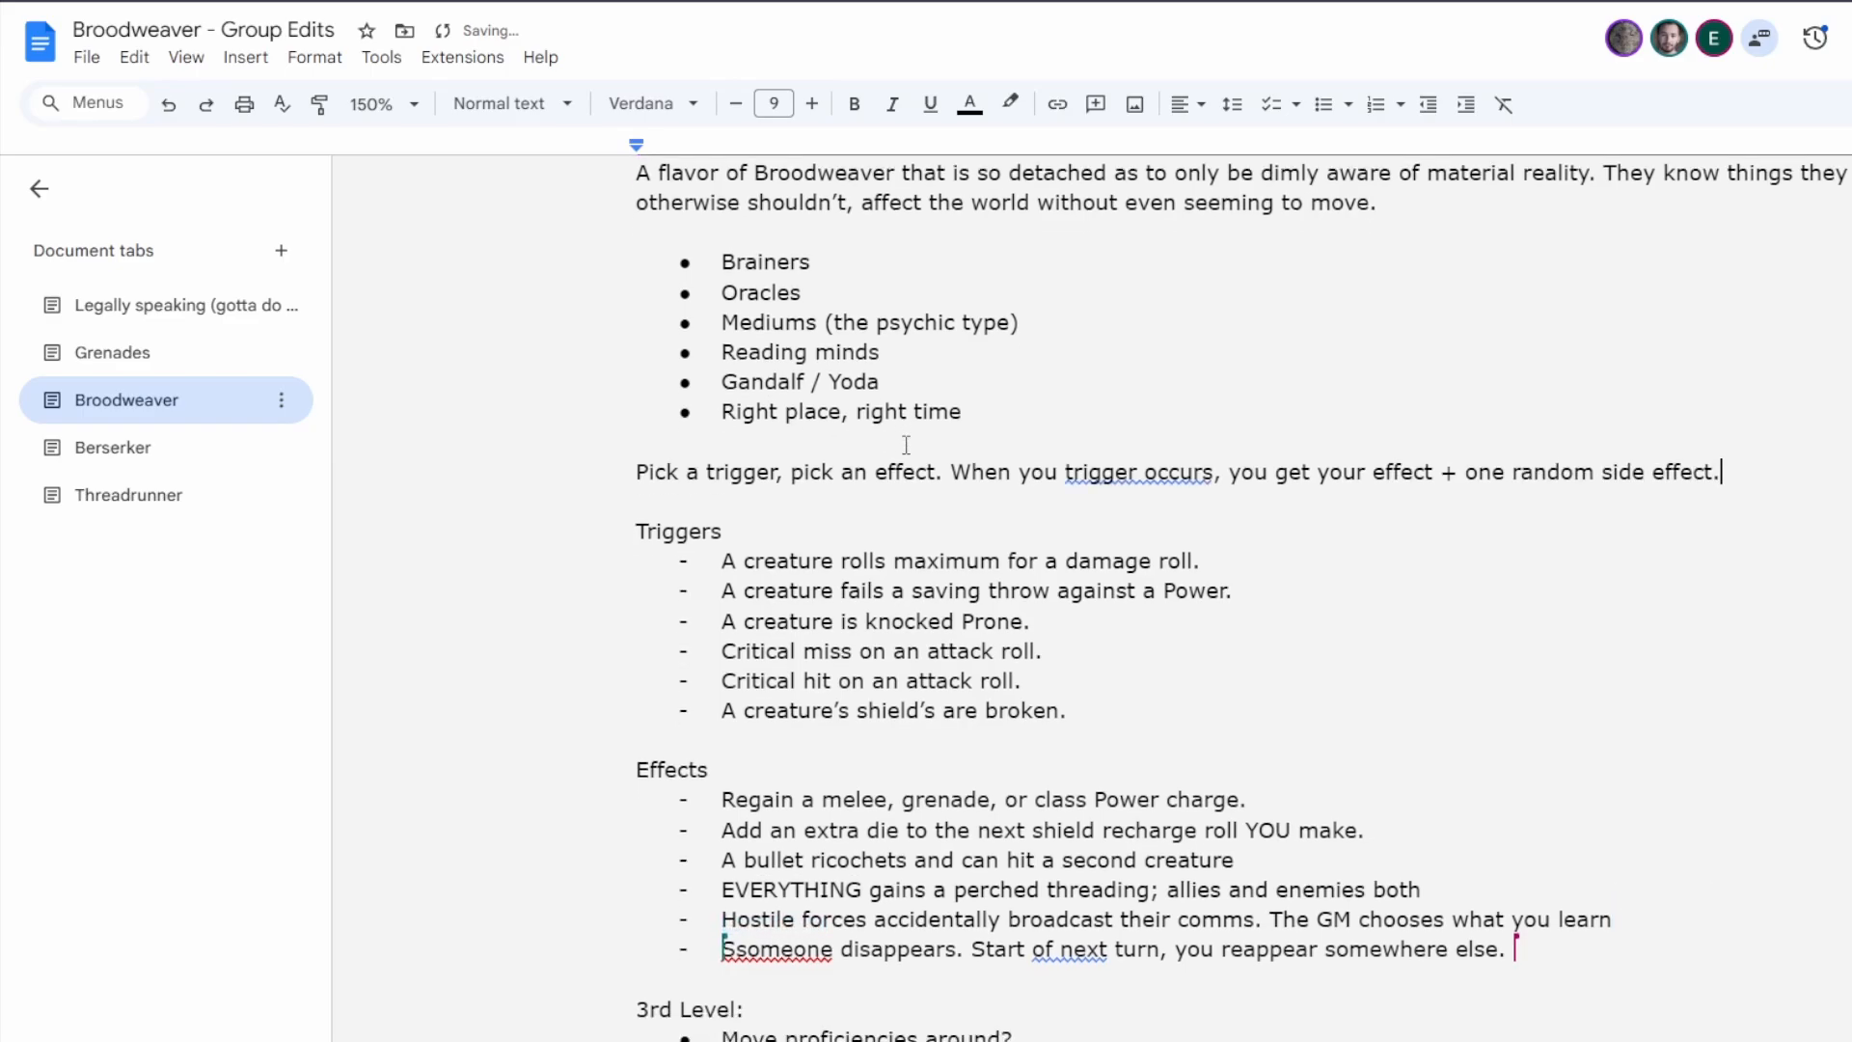
# Correct "you trigger" to "your trigger" in the rule line above the Triggers list.
pyautogui.scroll(-1, 907, 444)
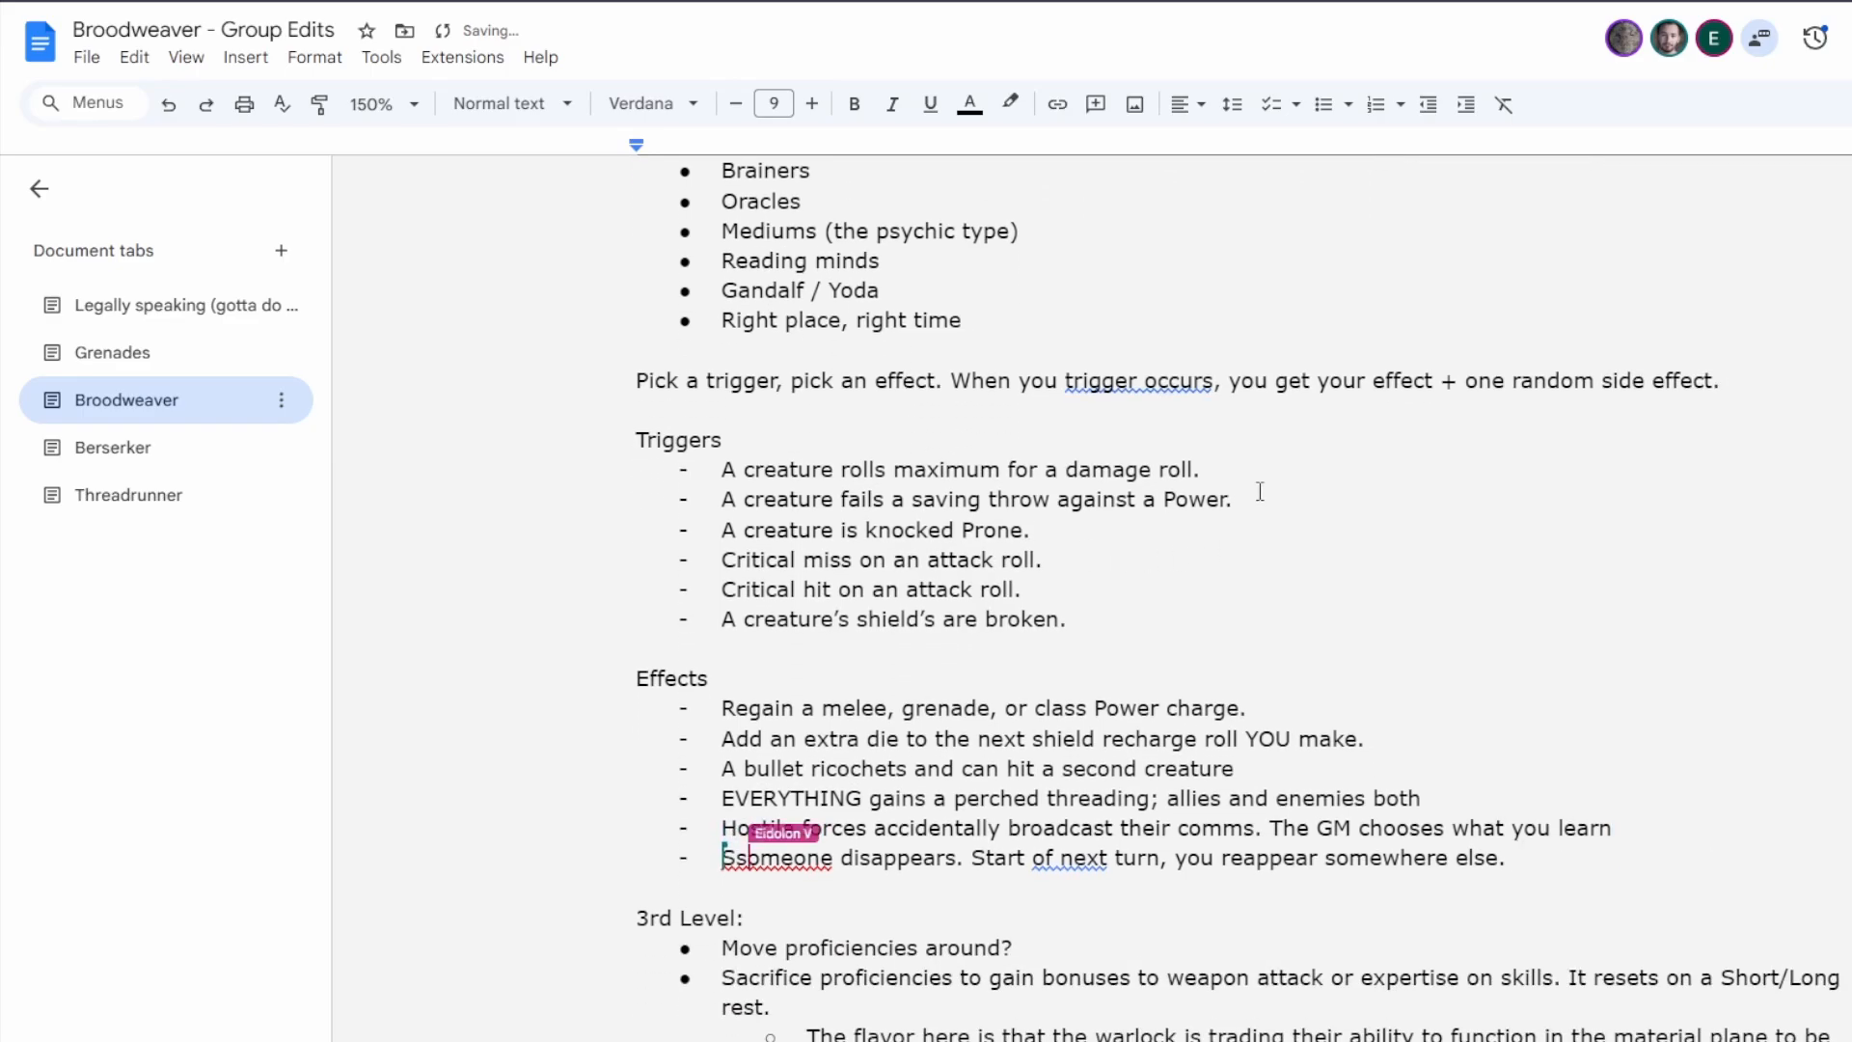
pyautogui.click(1054, 379)
pyautogui.write('r')
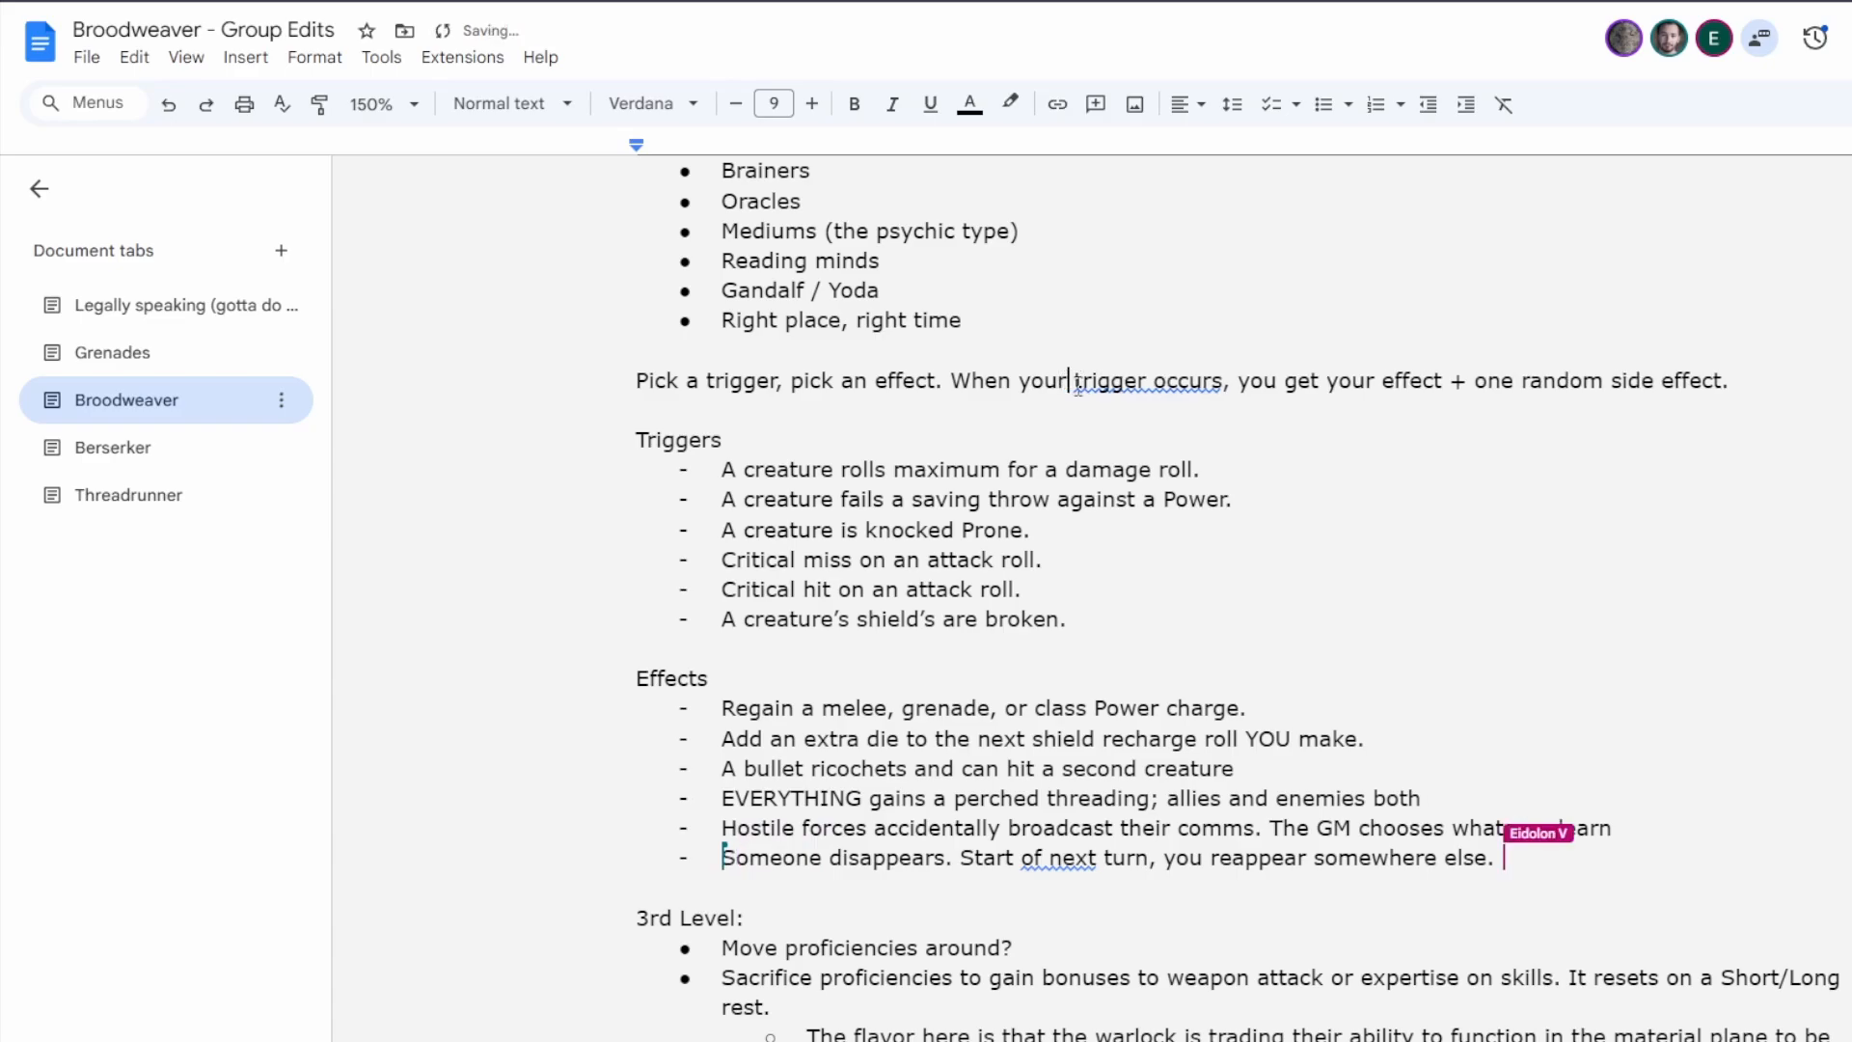
pyautogui.click(1094, 322)
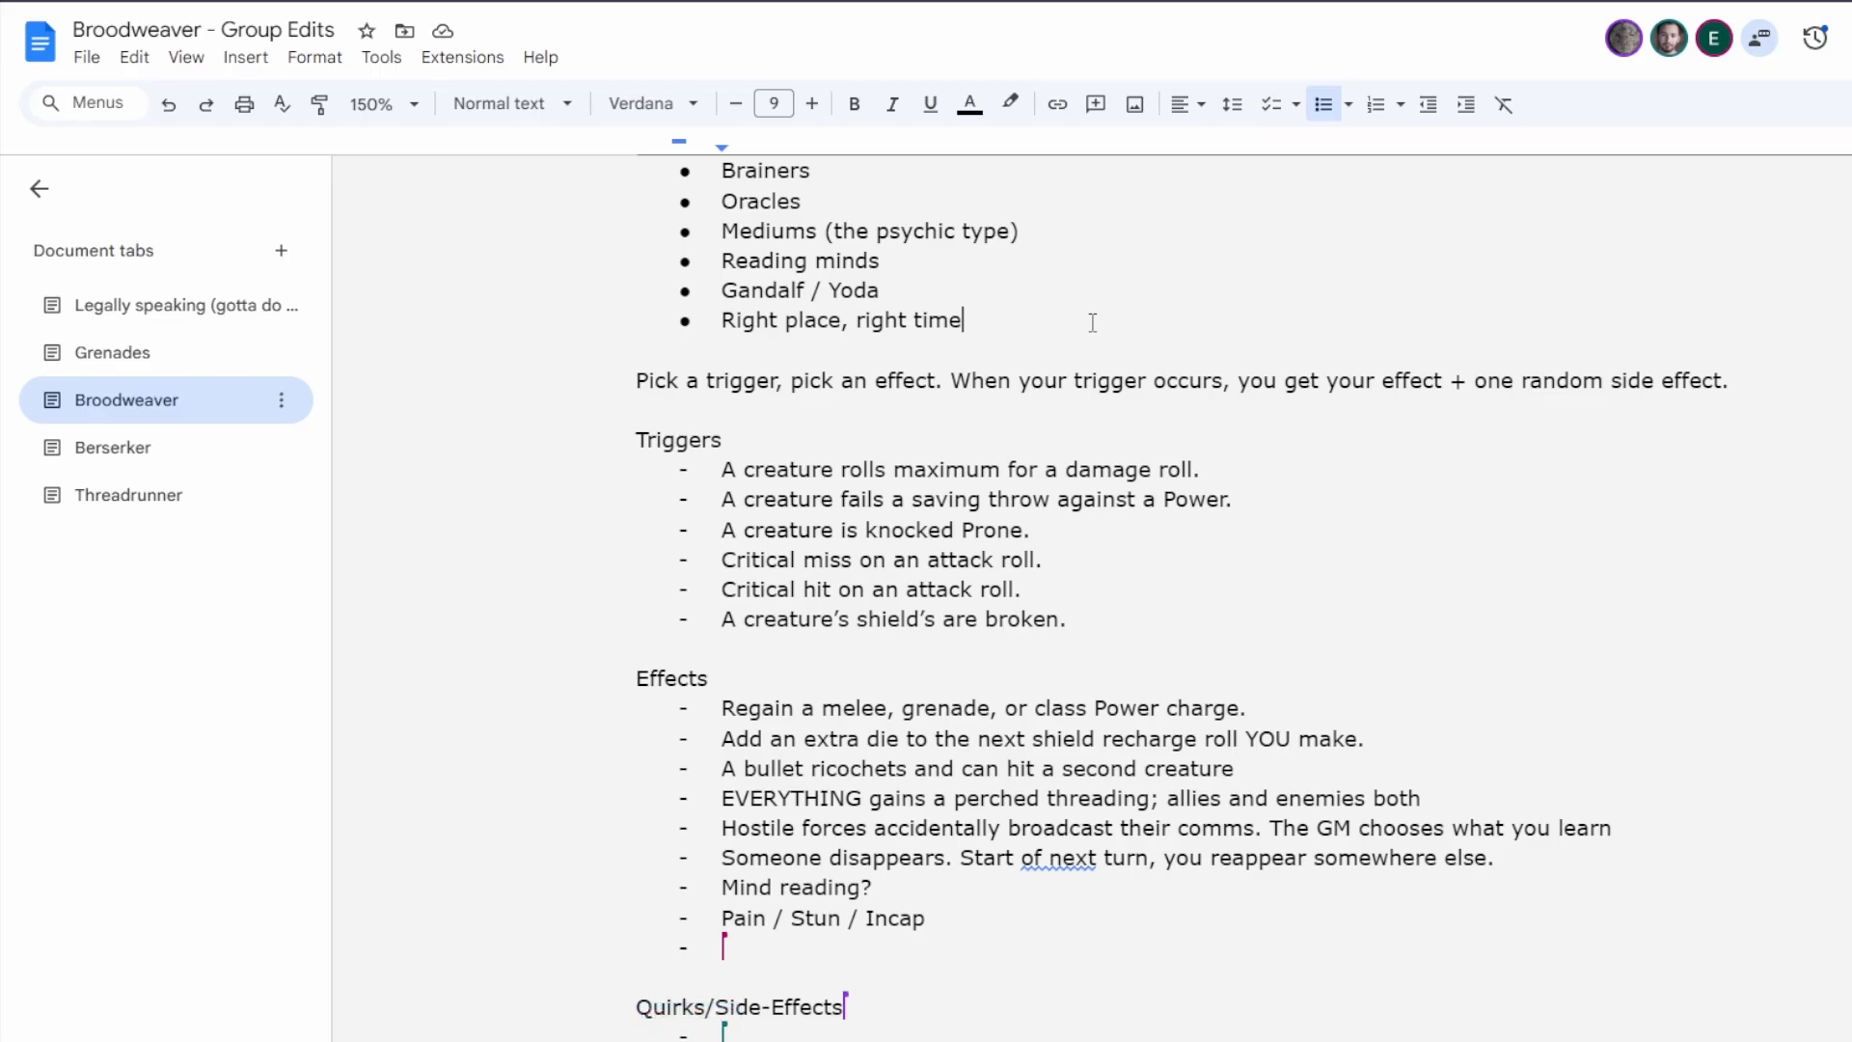
# Fill the empty last item of the Effects list with "+5 to initiatives. Right now. Re-do the init order.".
pyautogui.scroll(-2, 1224, 415)
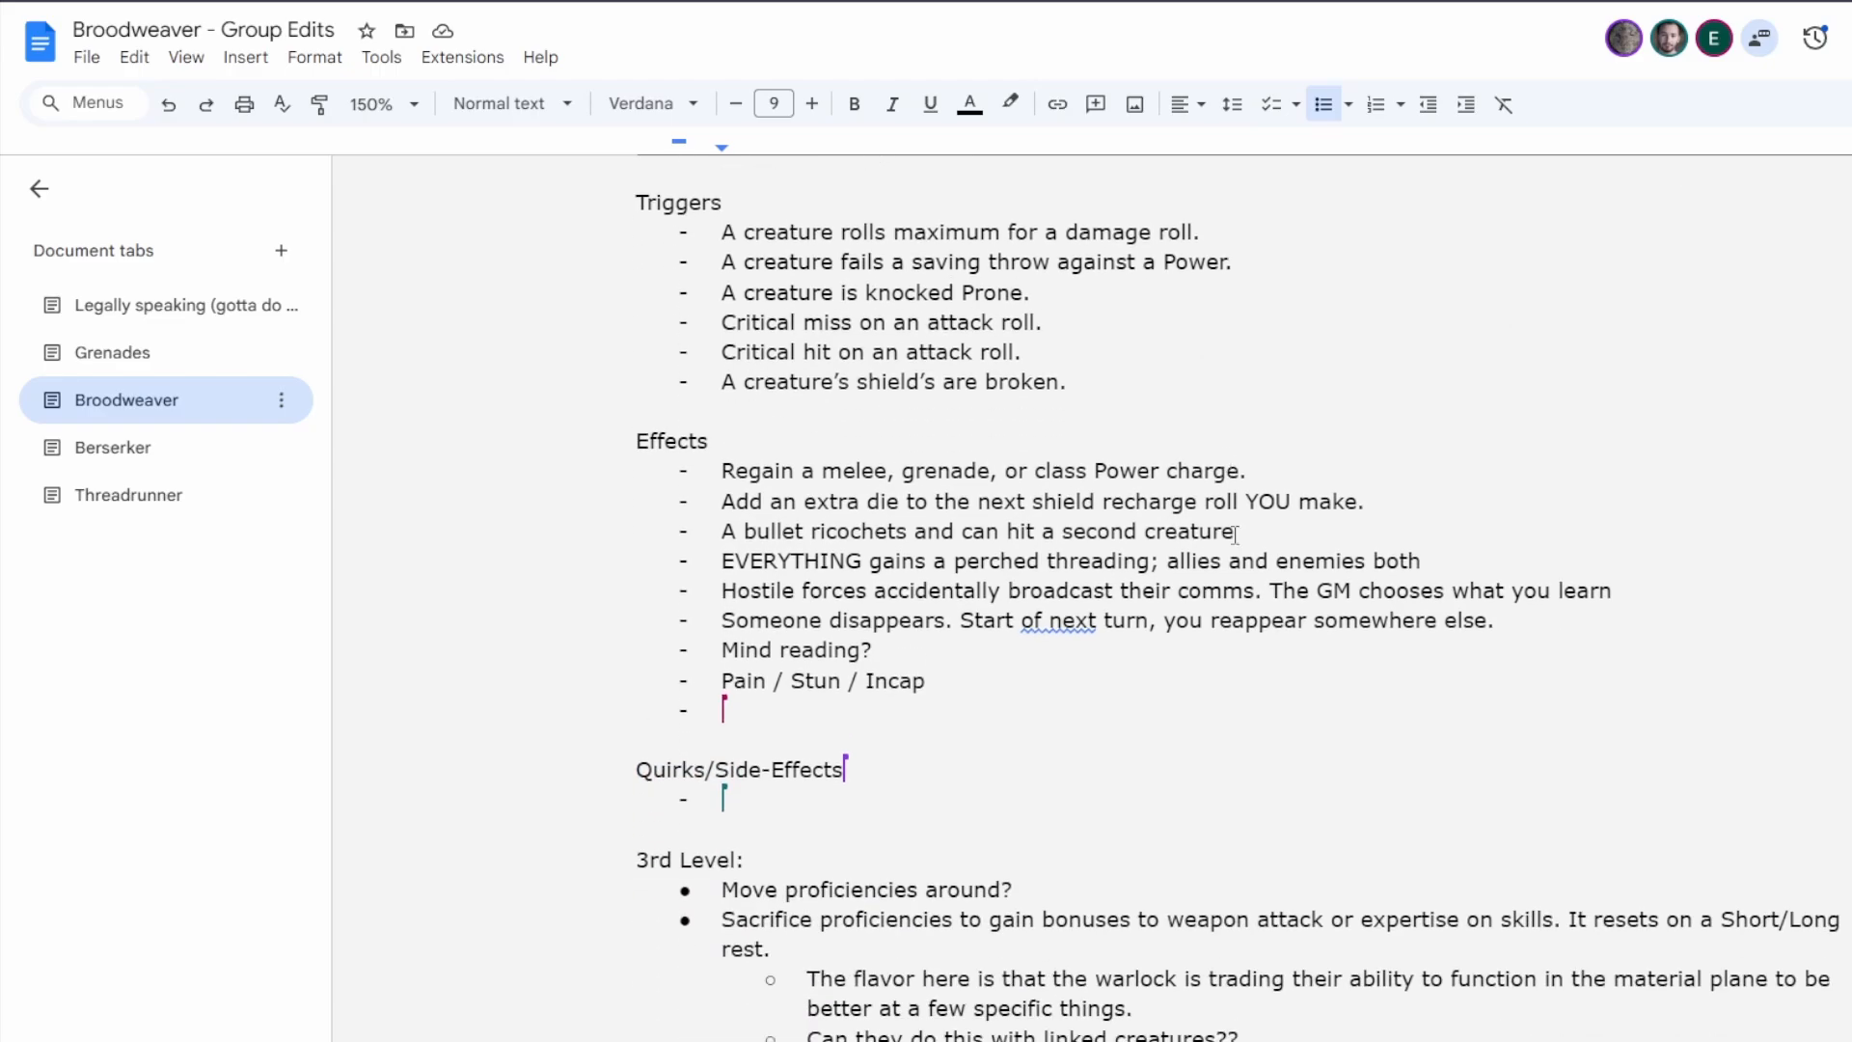
pyautogui.scroll(1, 1293, 540)
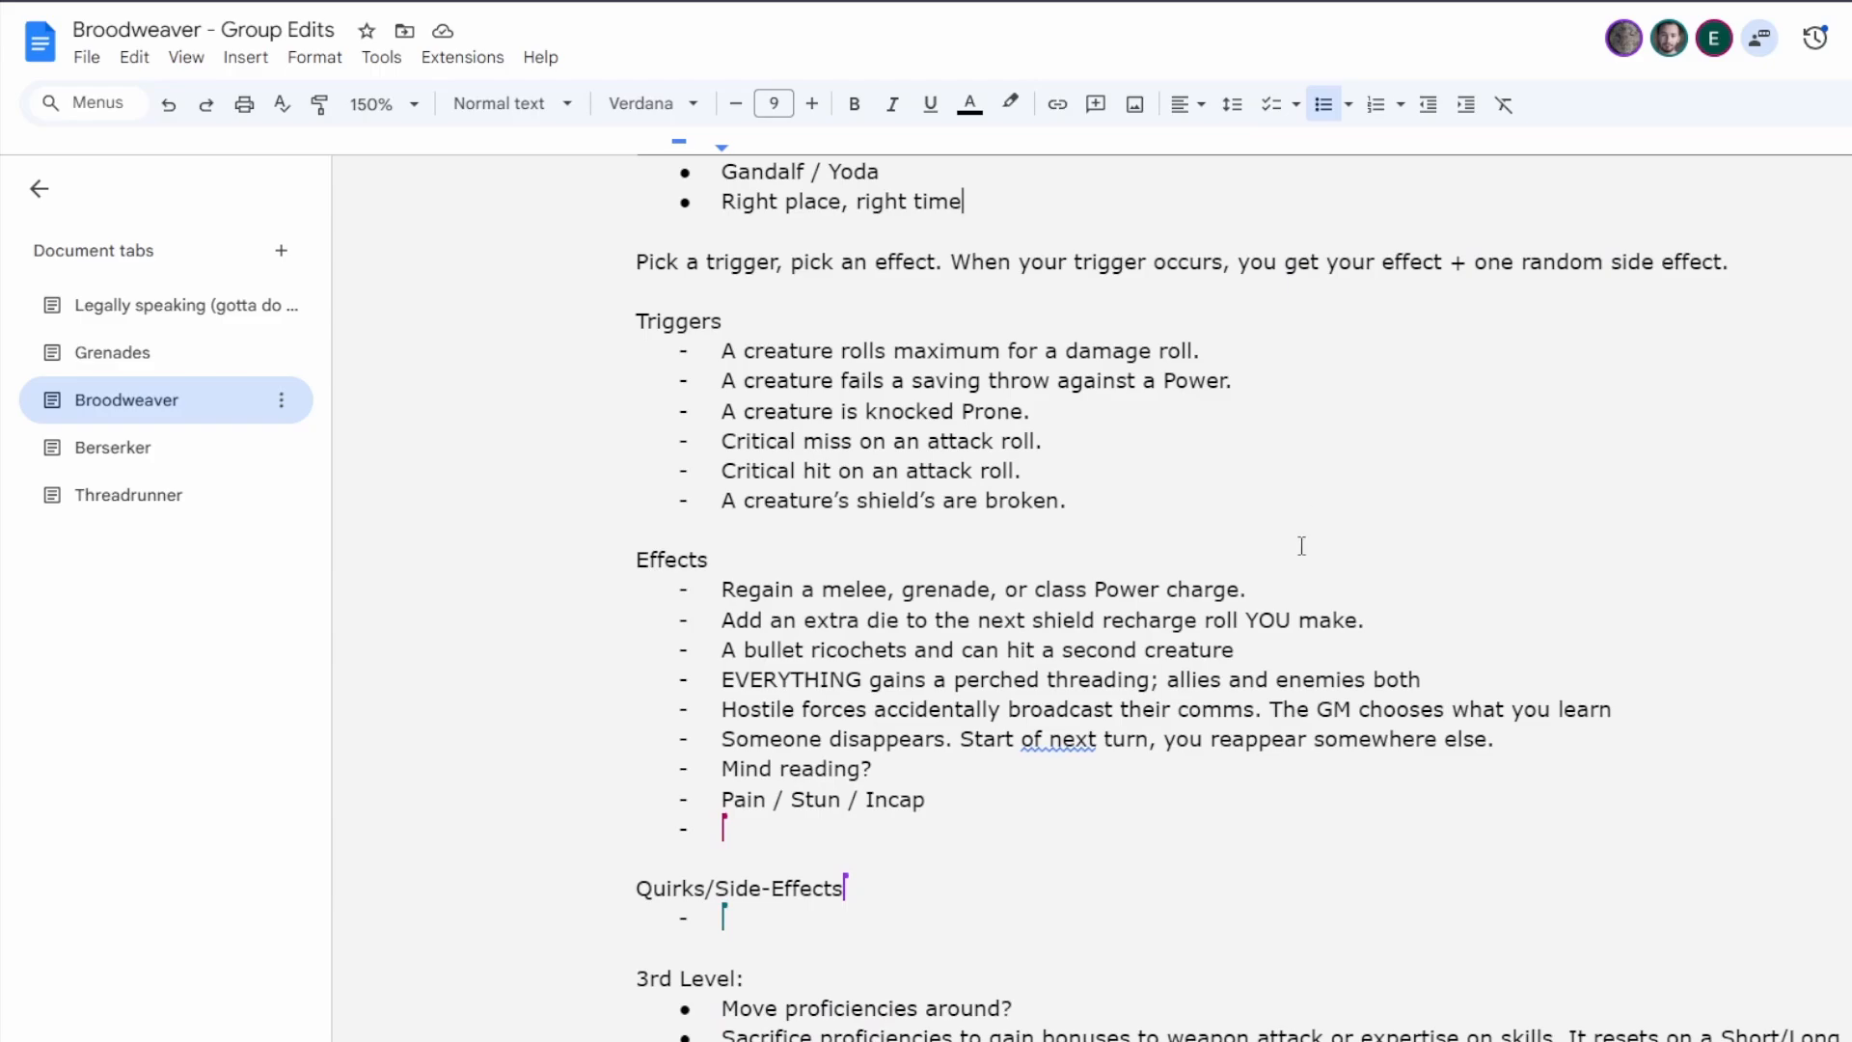
pyautogui.scroll(-2, 1302, 463)
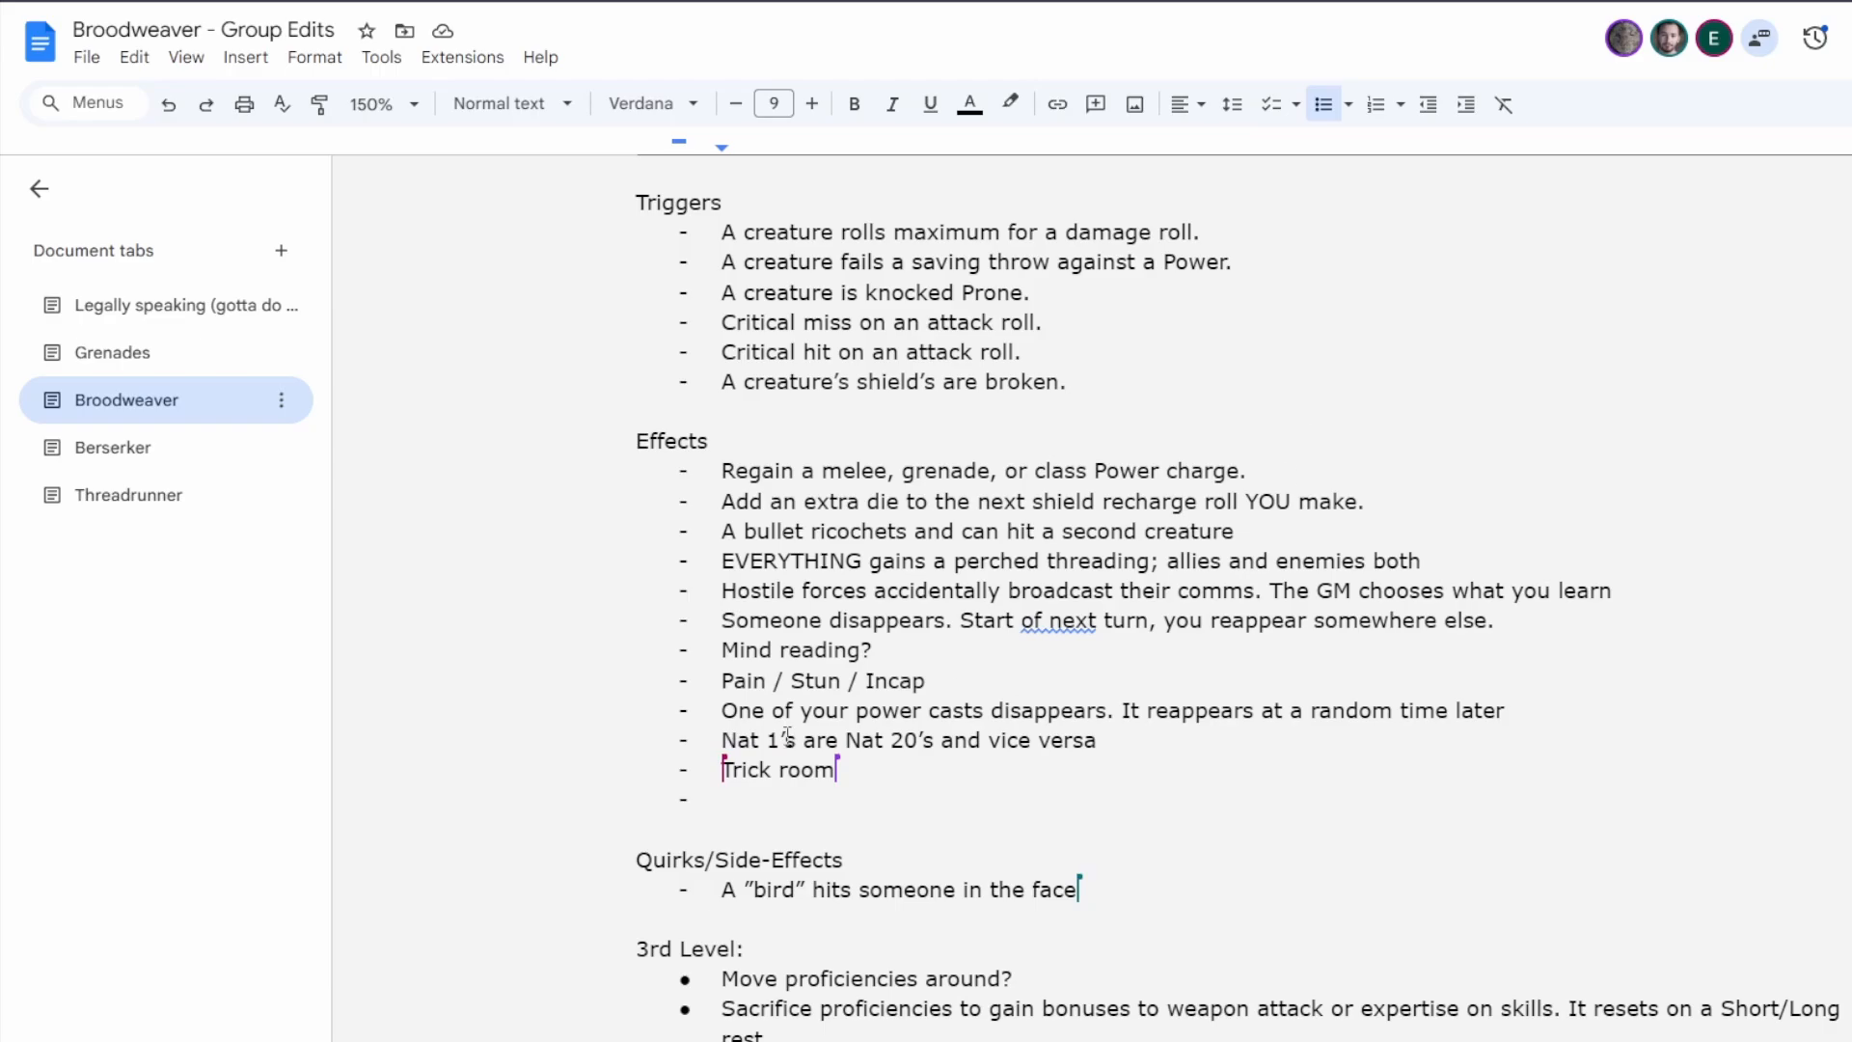
pyautogui.click(757, 795)
pyautogui.write('+5 to initiatives')
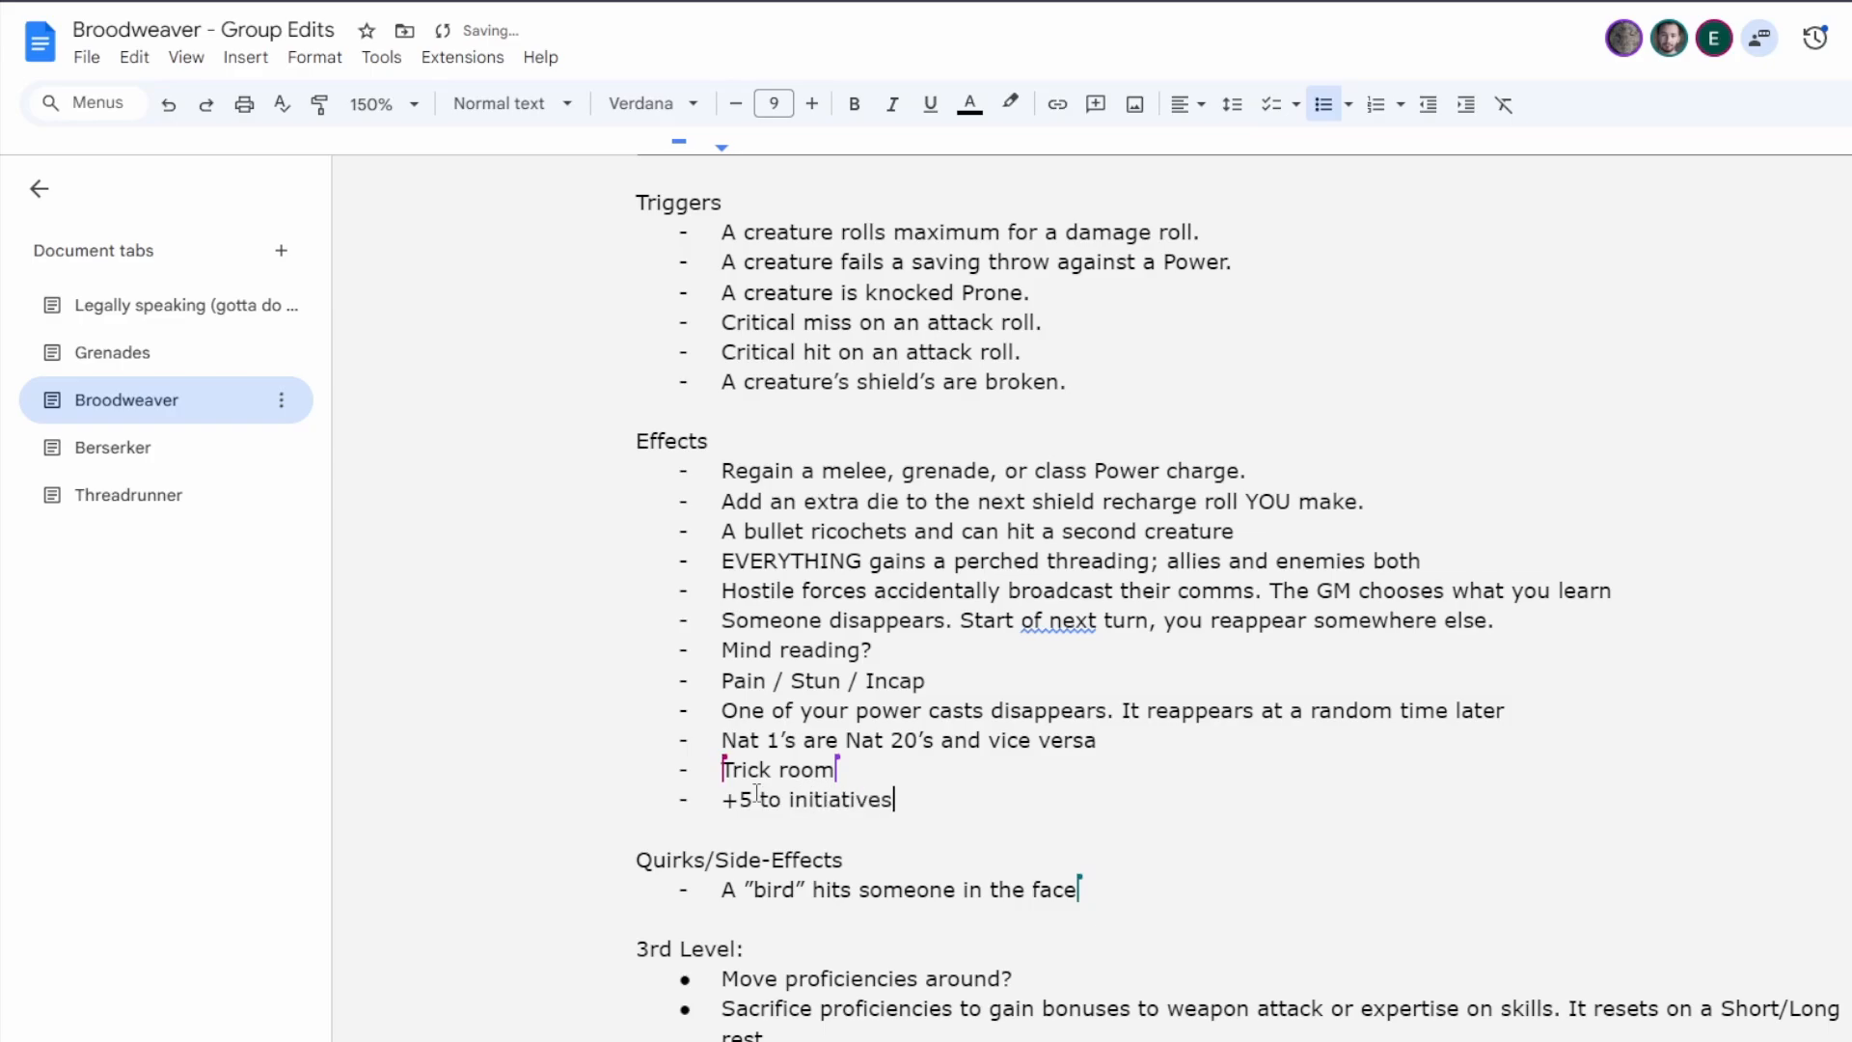
pyautogui.write('. Right now. Re-do the int')
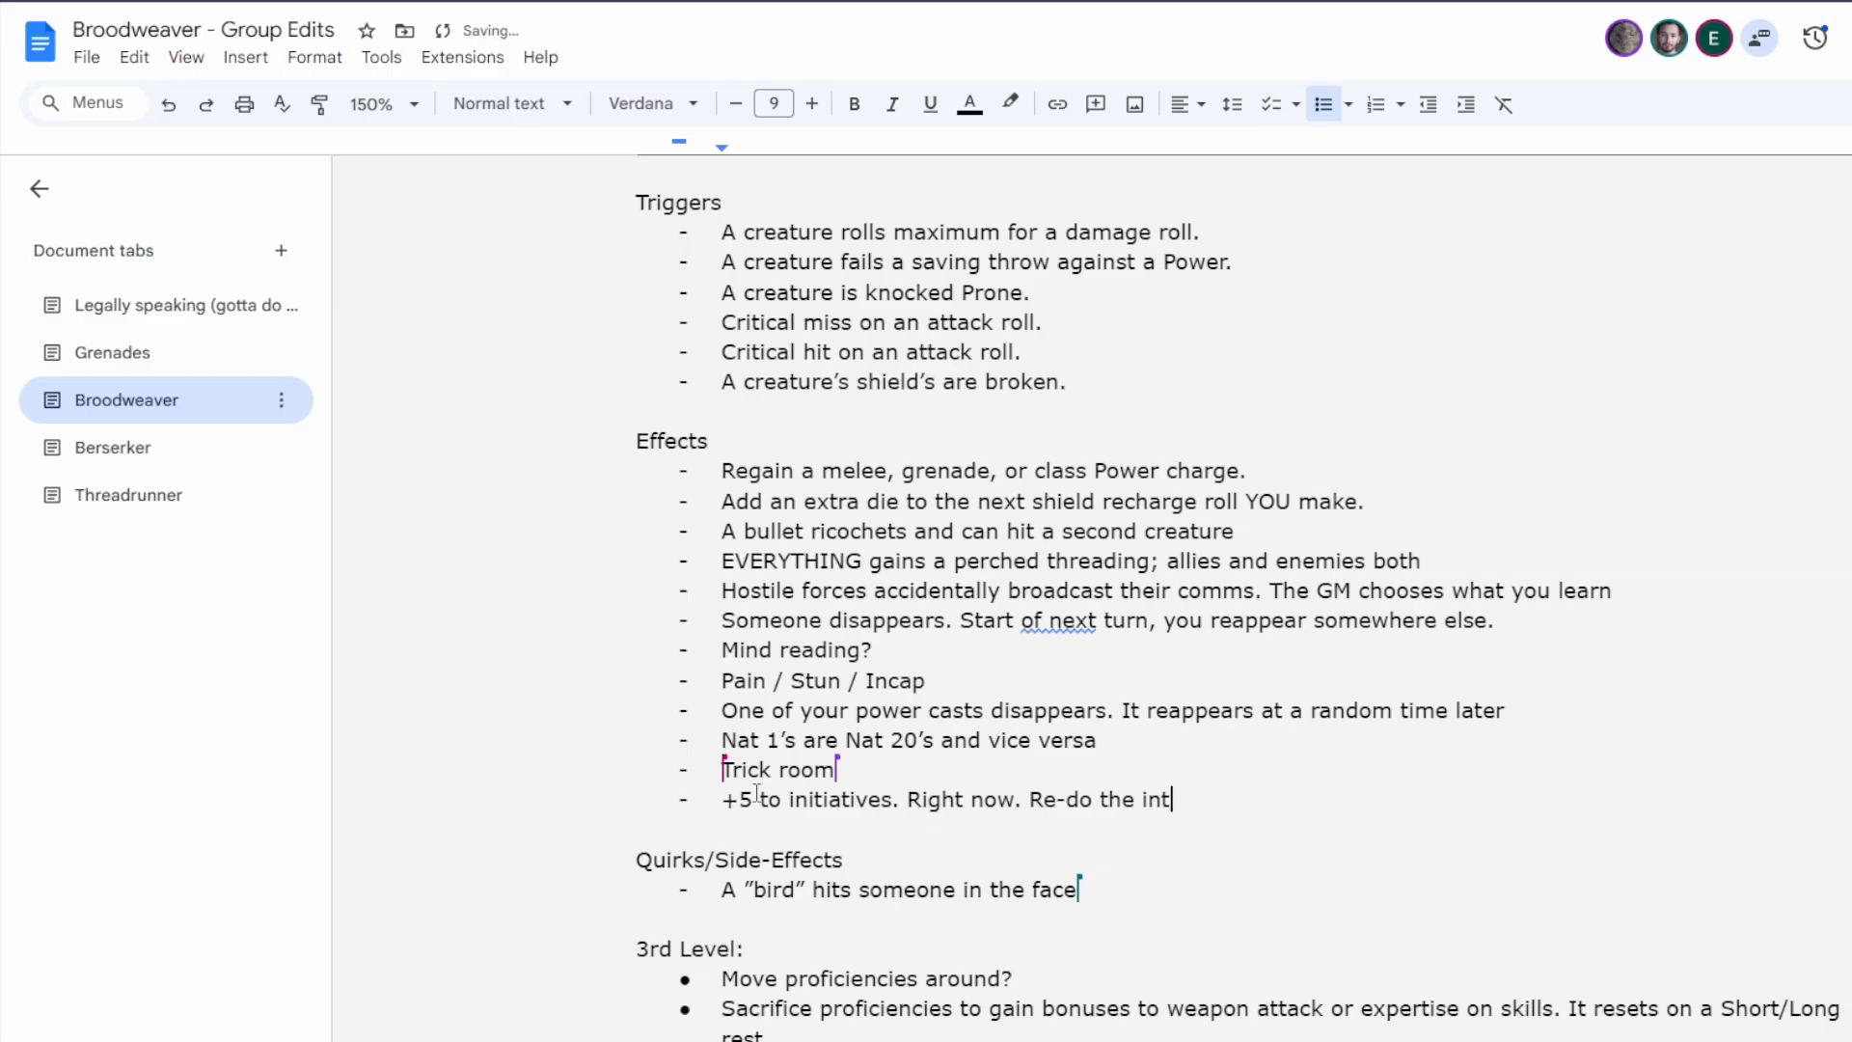
pyautogui.press('BackSpace')
pyautogui.write('it order.')
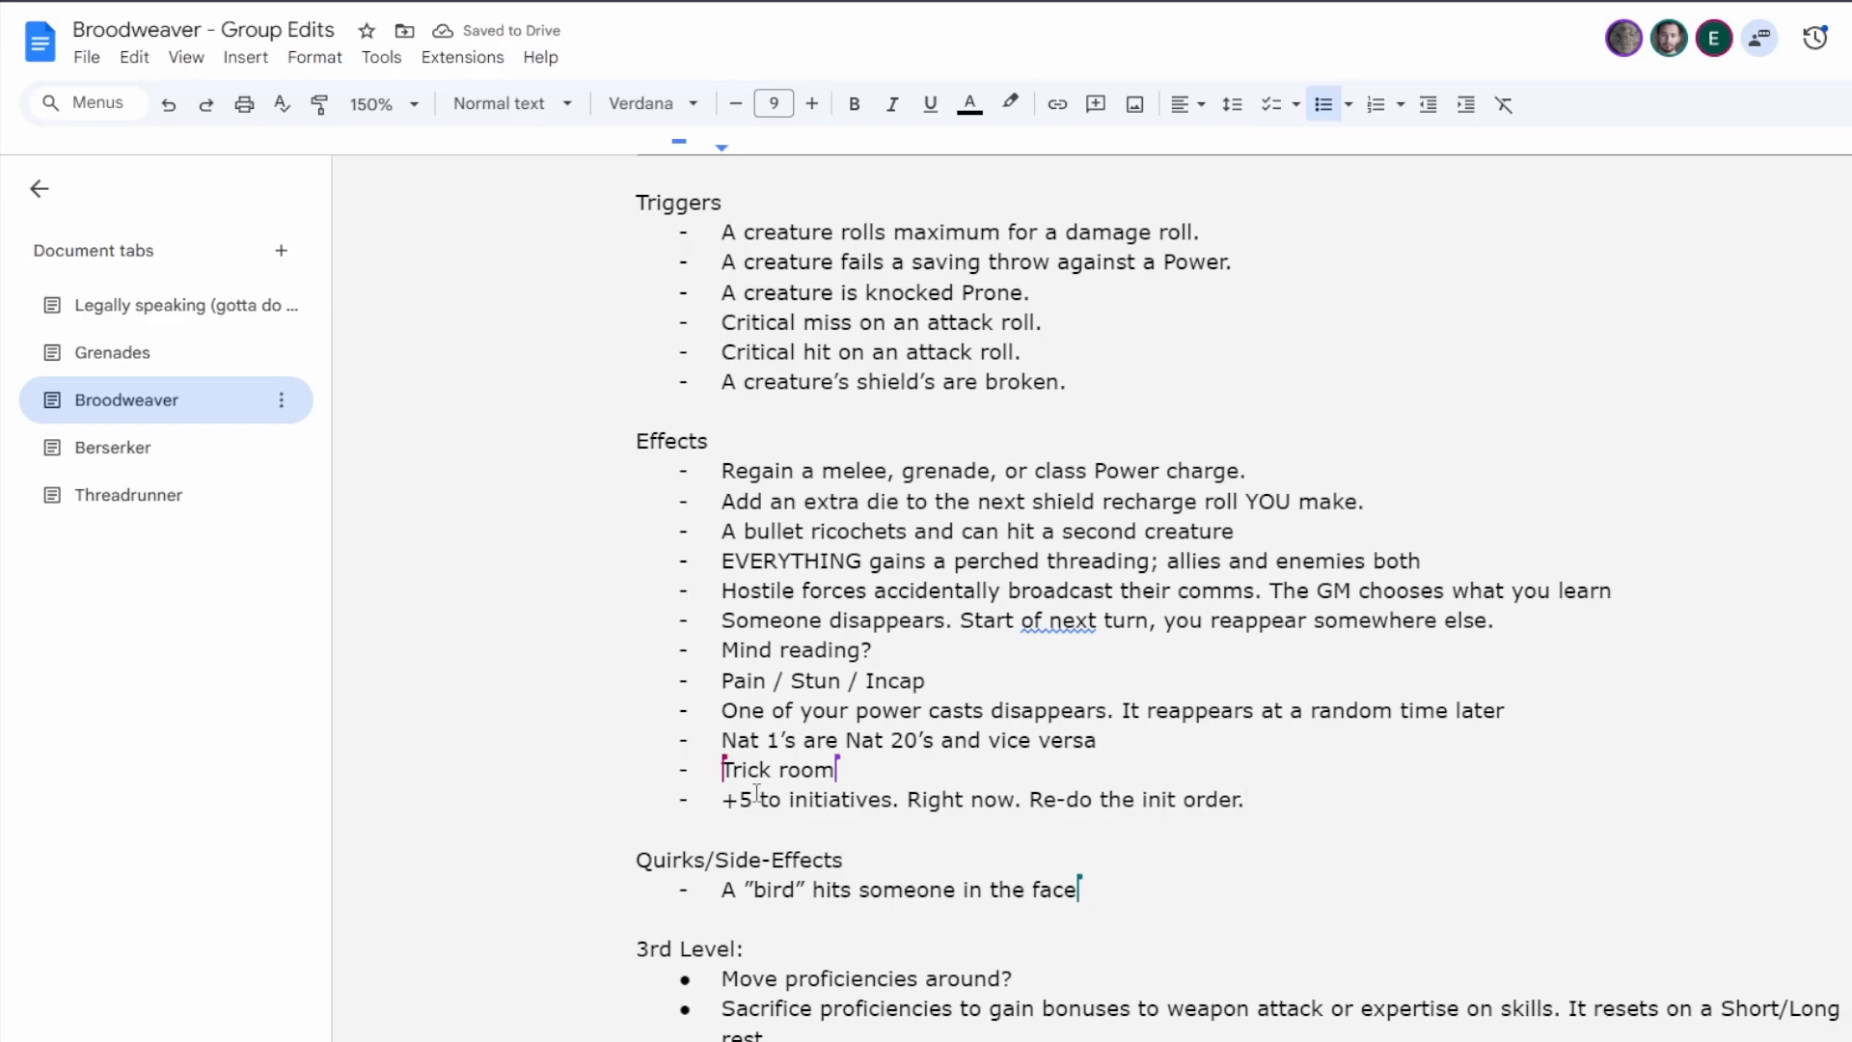
# Add "There's a bee." as the second item under Quirks/Side-Effects.
pyautogui.click(1139, 884)
pyautogui.press('Return')
pyautogui.write('Th')
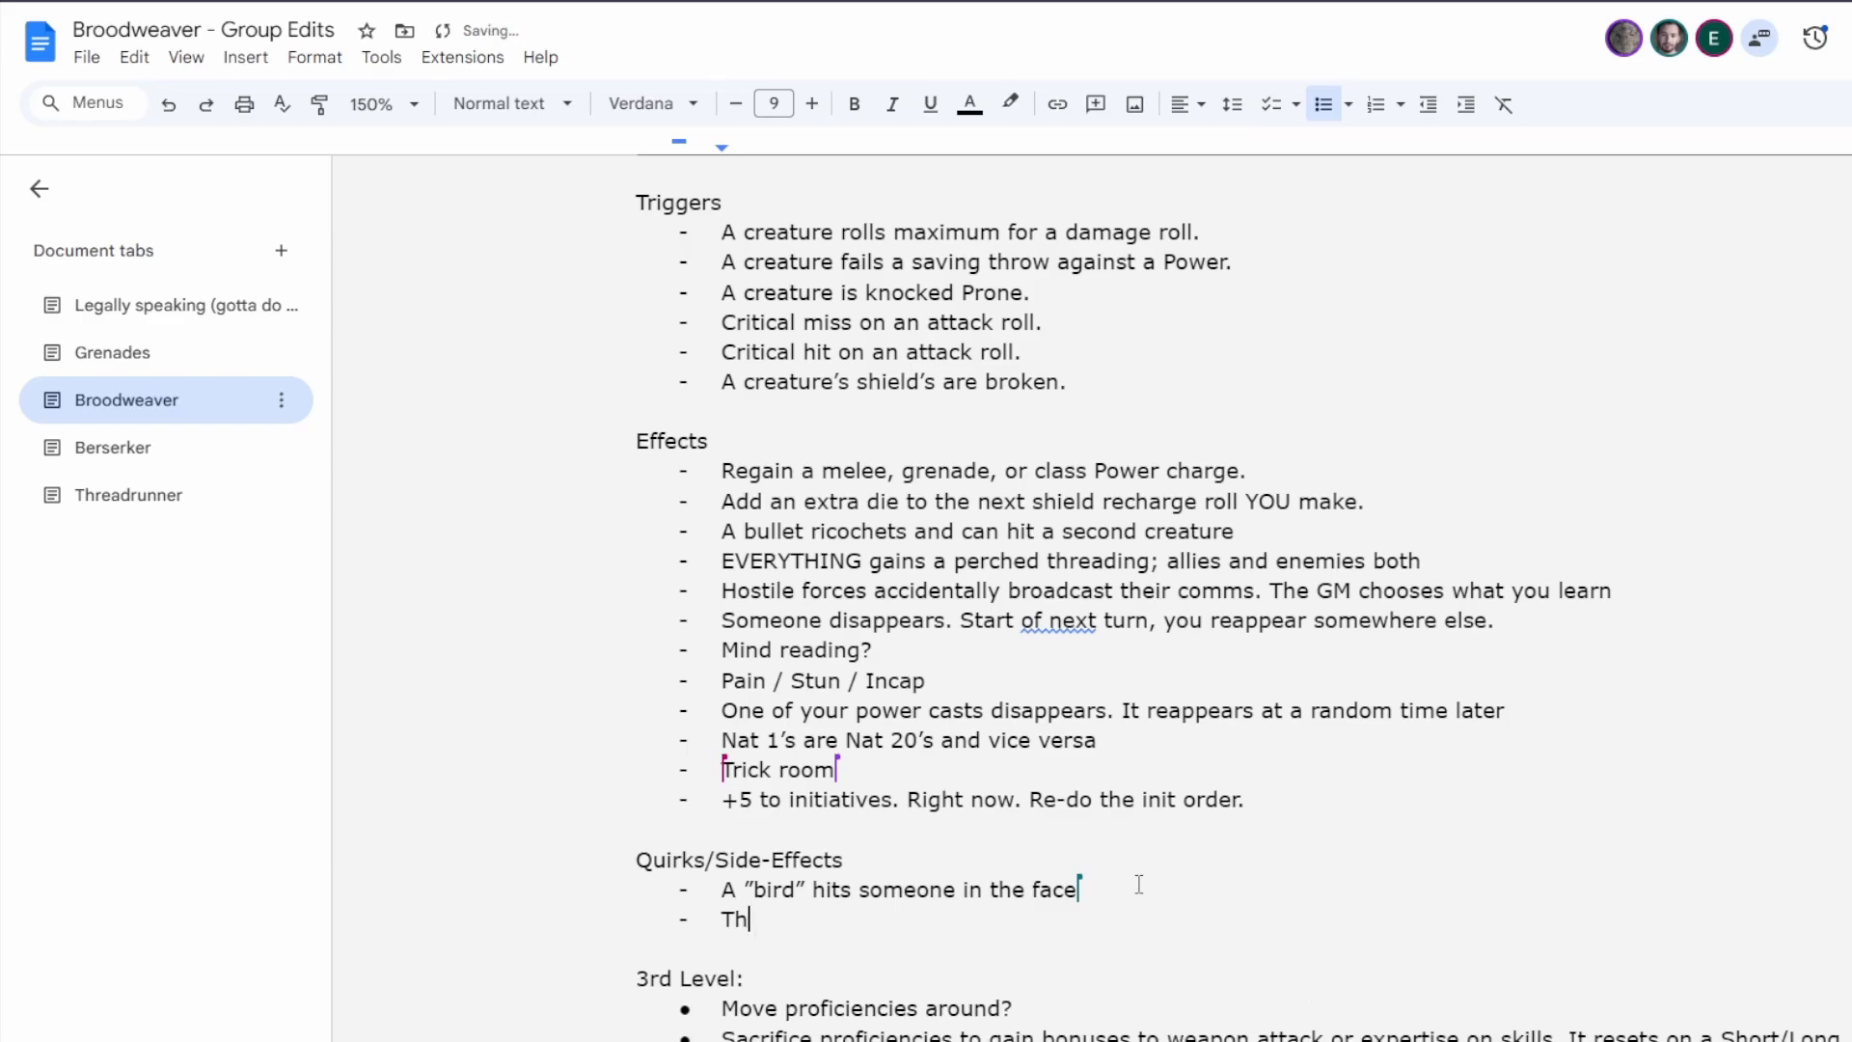
pyautogui.write("ere's a bee.")
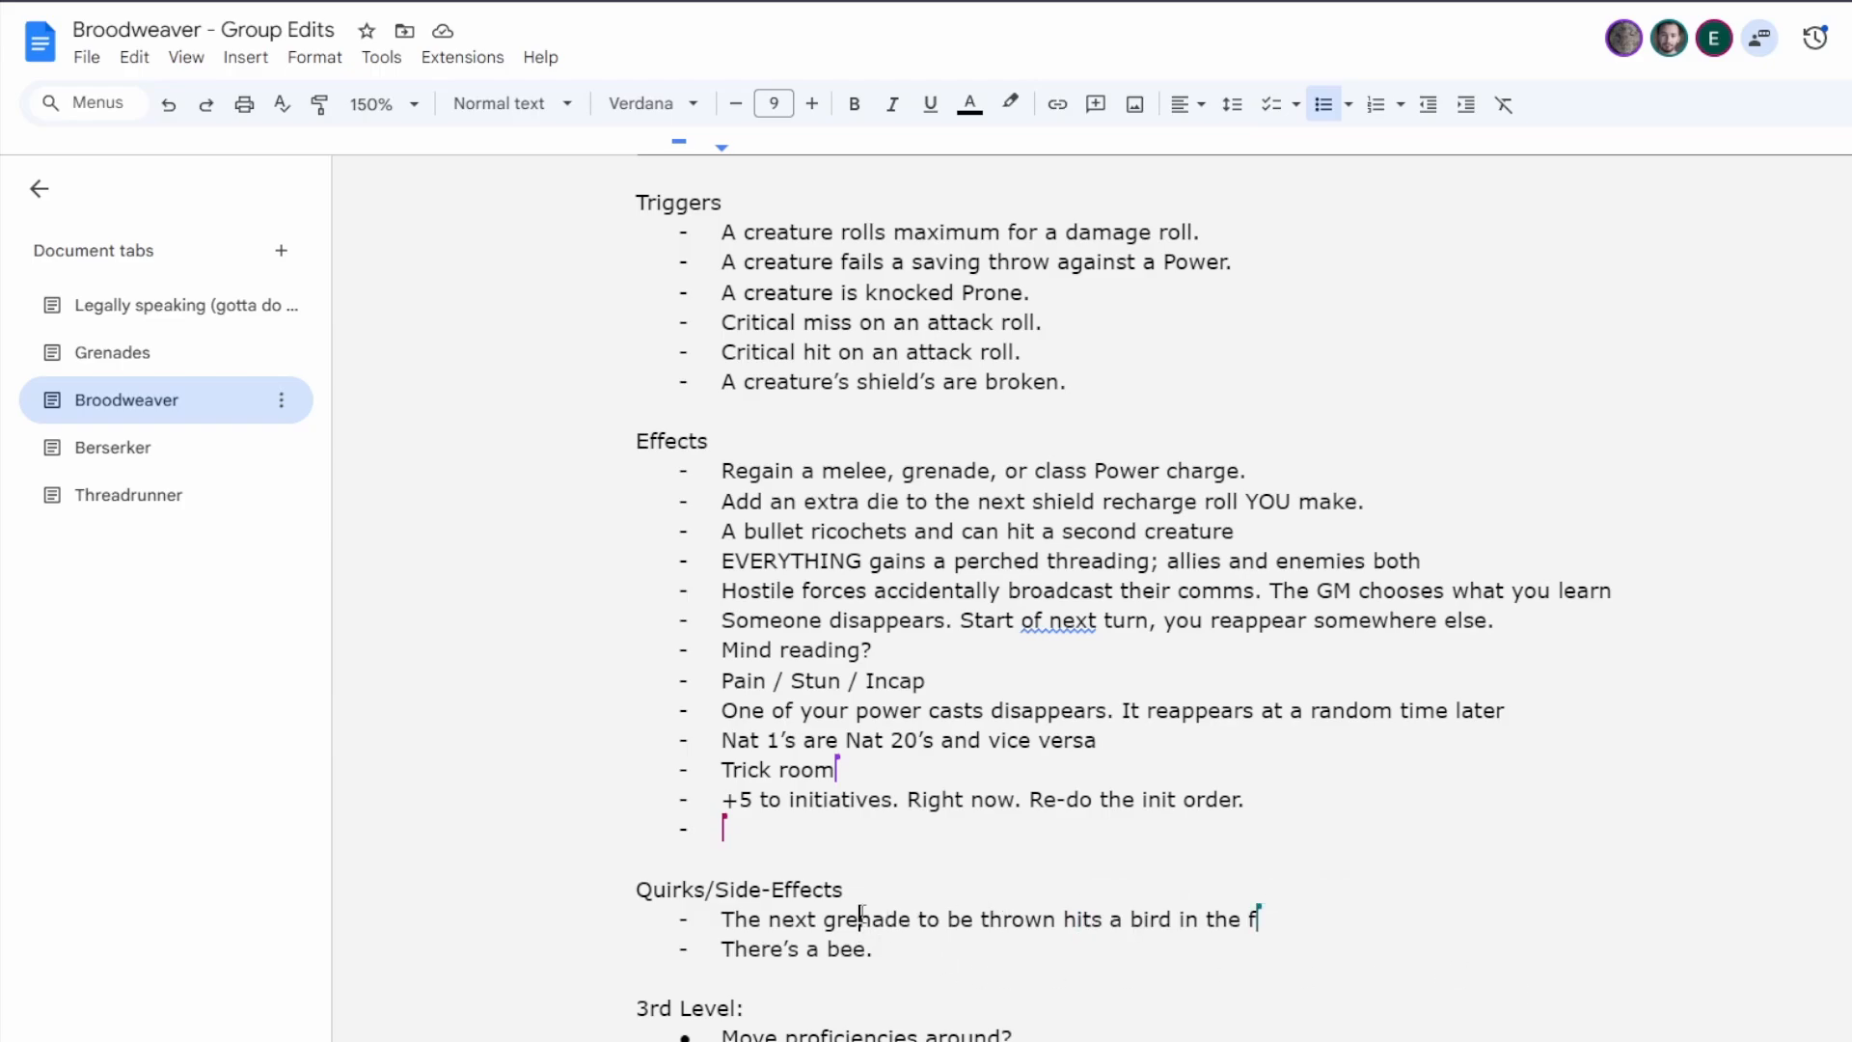
# Replace "grenade to be thrown" with "projectile" in the first side effect about hitting a bird.
pyautogui.doubleClick(862, 916)
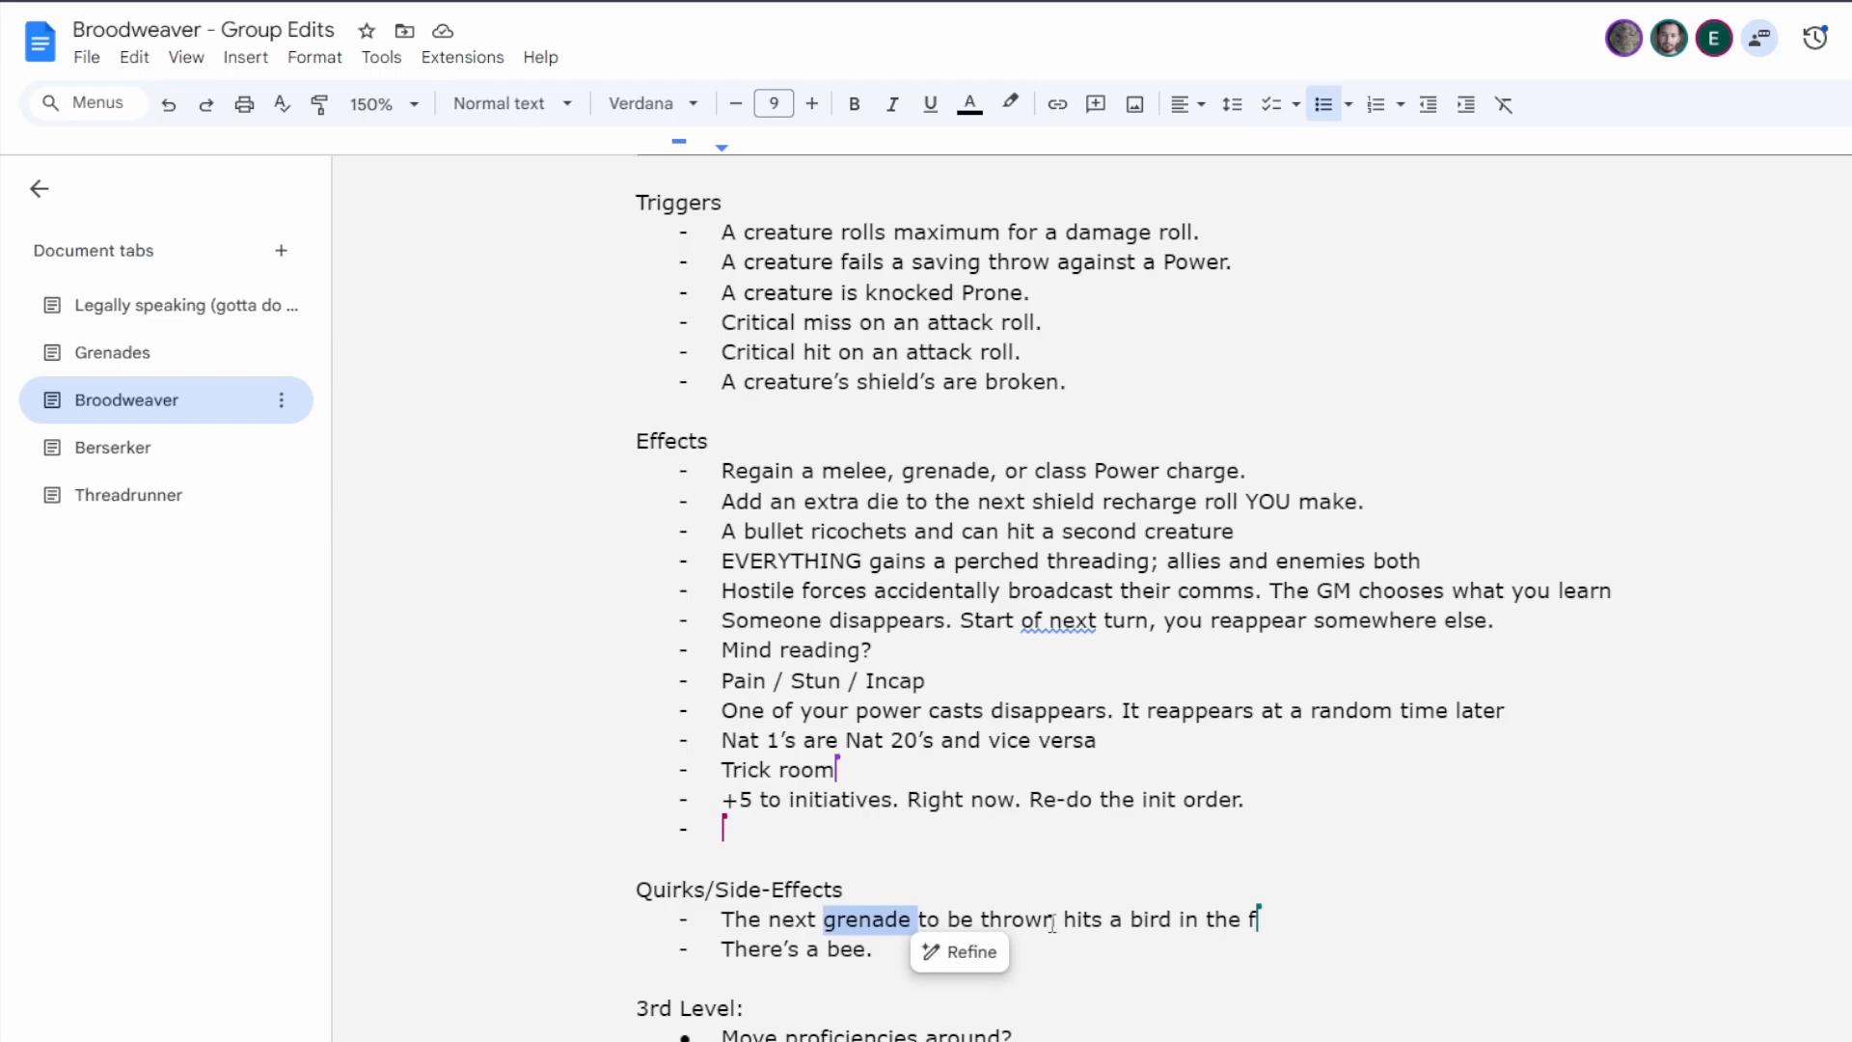
pyautogui.moveTo(1053, 921); pyautogui.dragTo(828, 926)
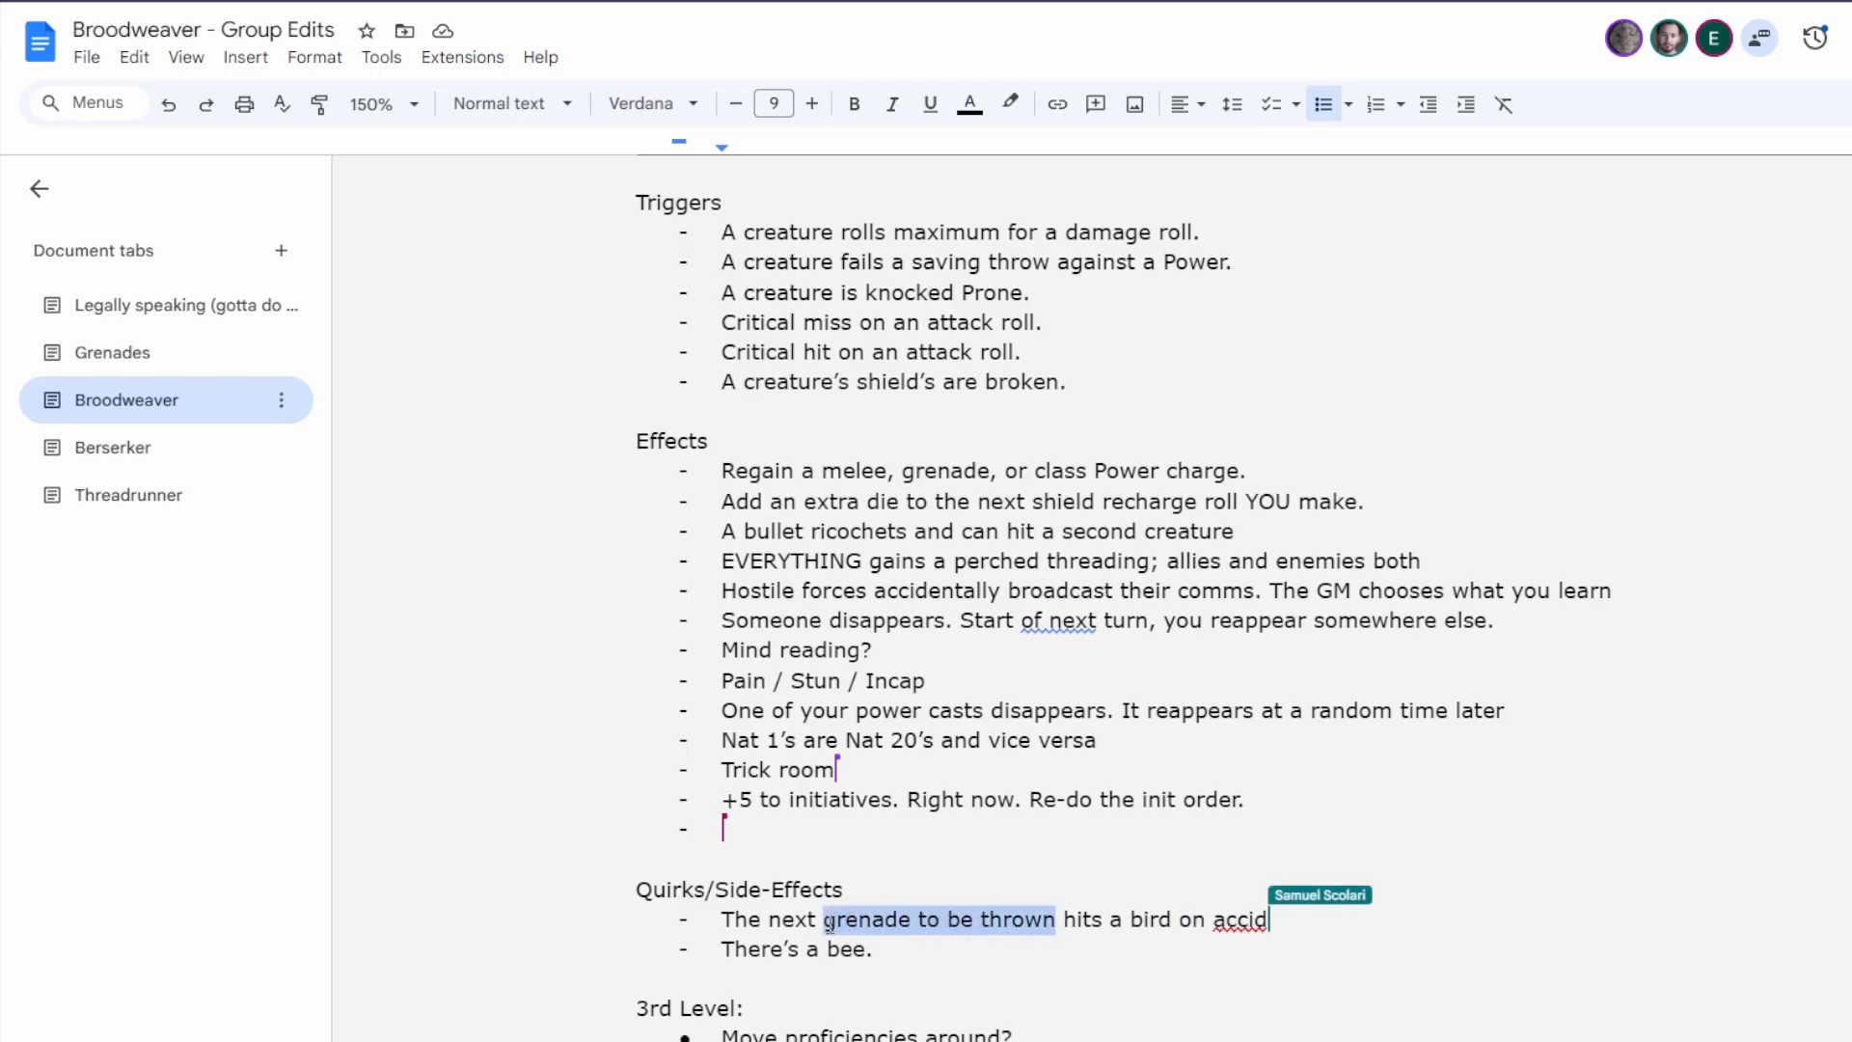
pyautogui.click(1149, 921)
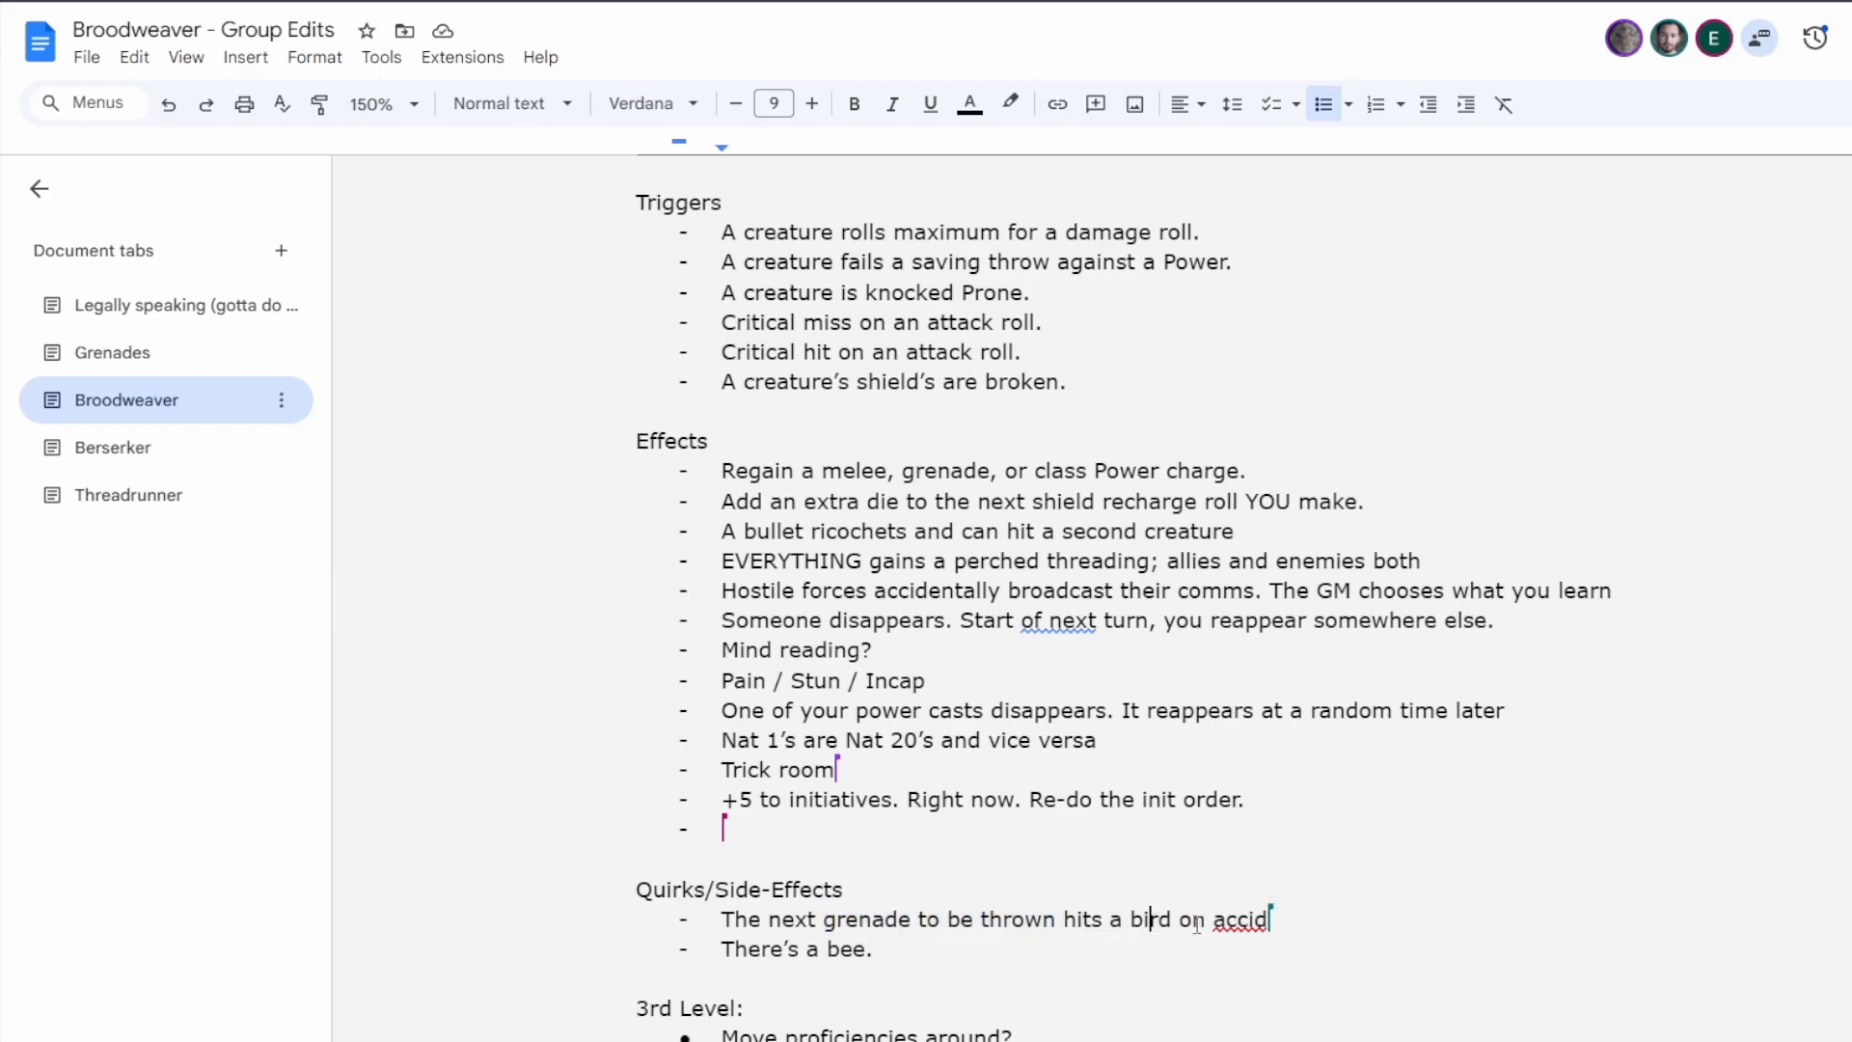
pyautogui.click(960, 946)
pyautogui.click(1048, 1038)
pyautogui.moveTo(828, 923); pyautogui.dragTo(1055, 927)
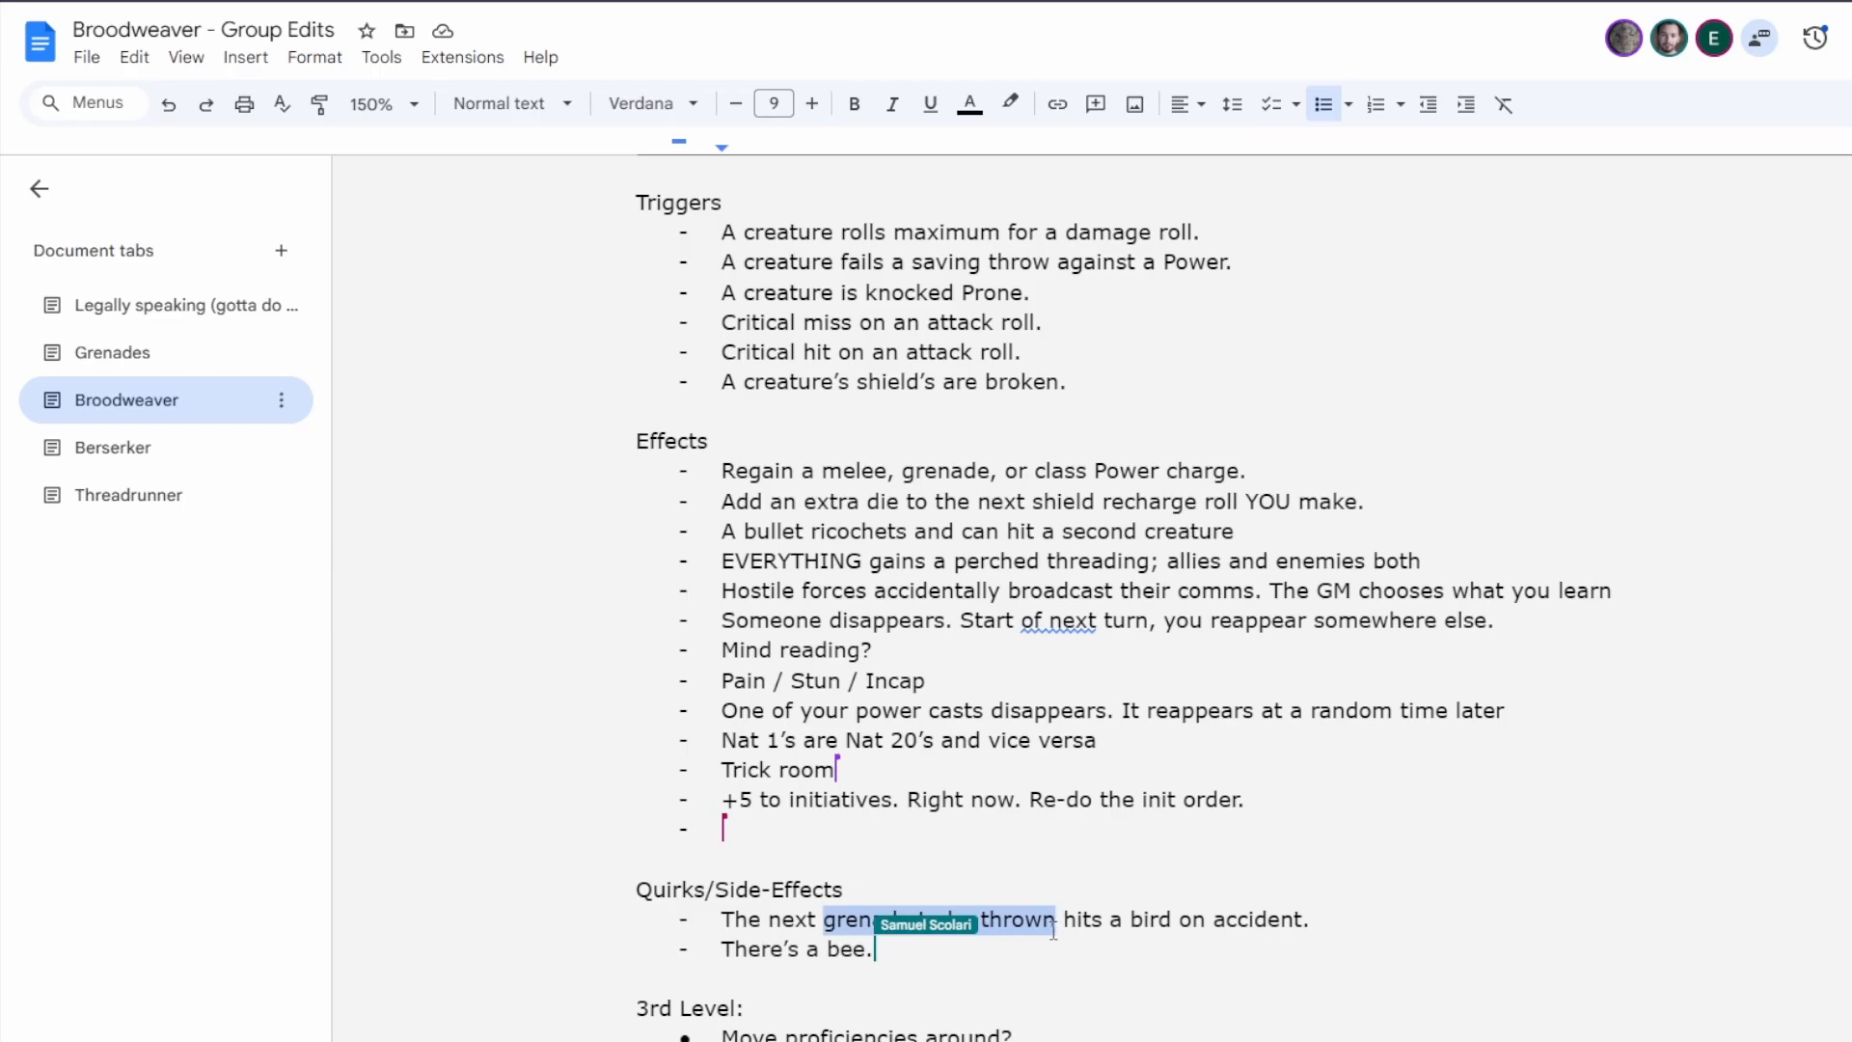
pyautogui.write('projectile')
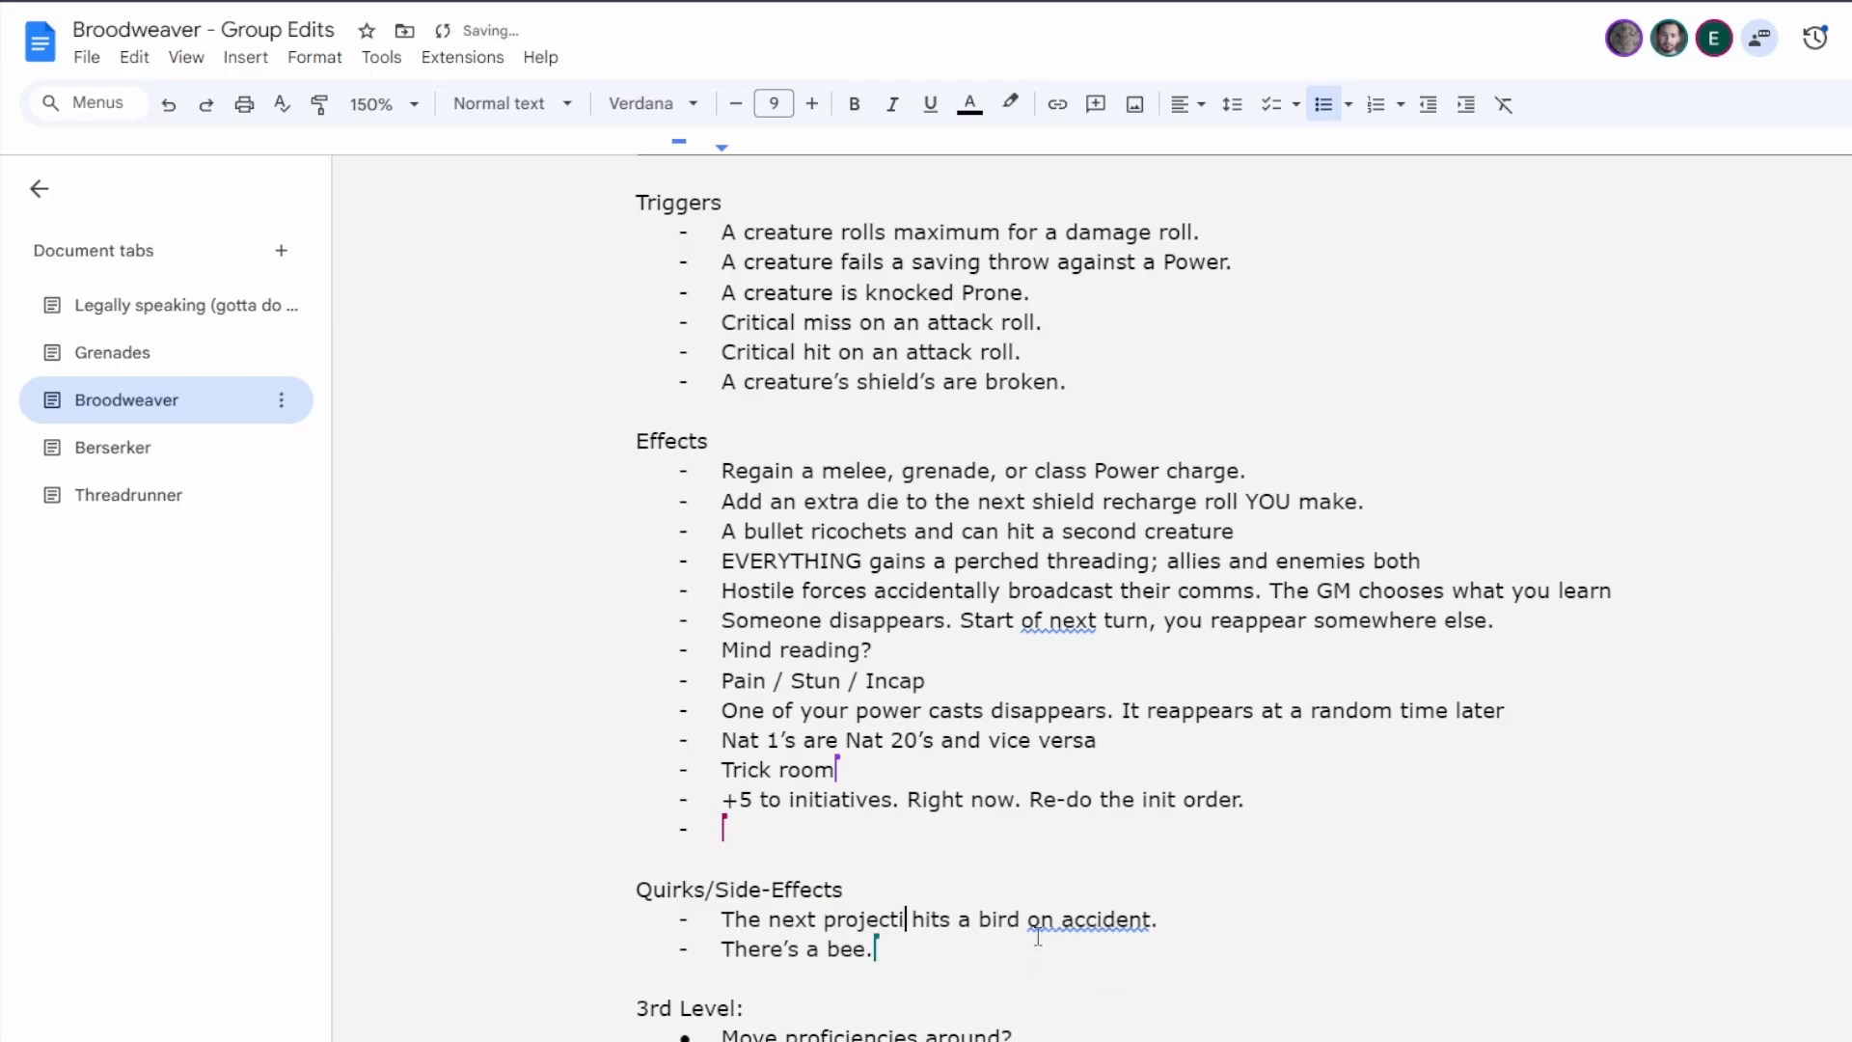
pyautogui.click(1171, 911)
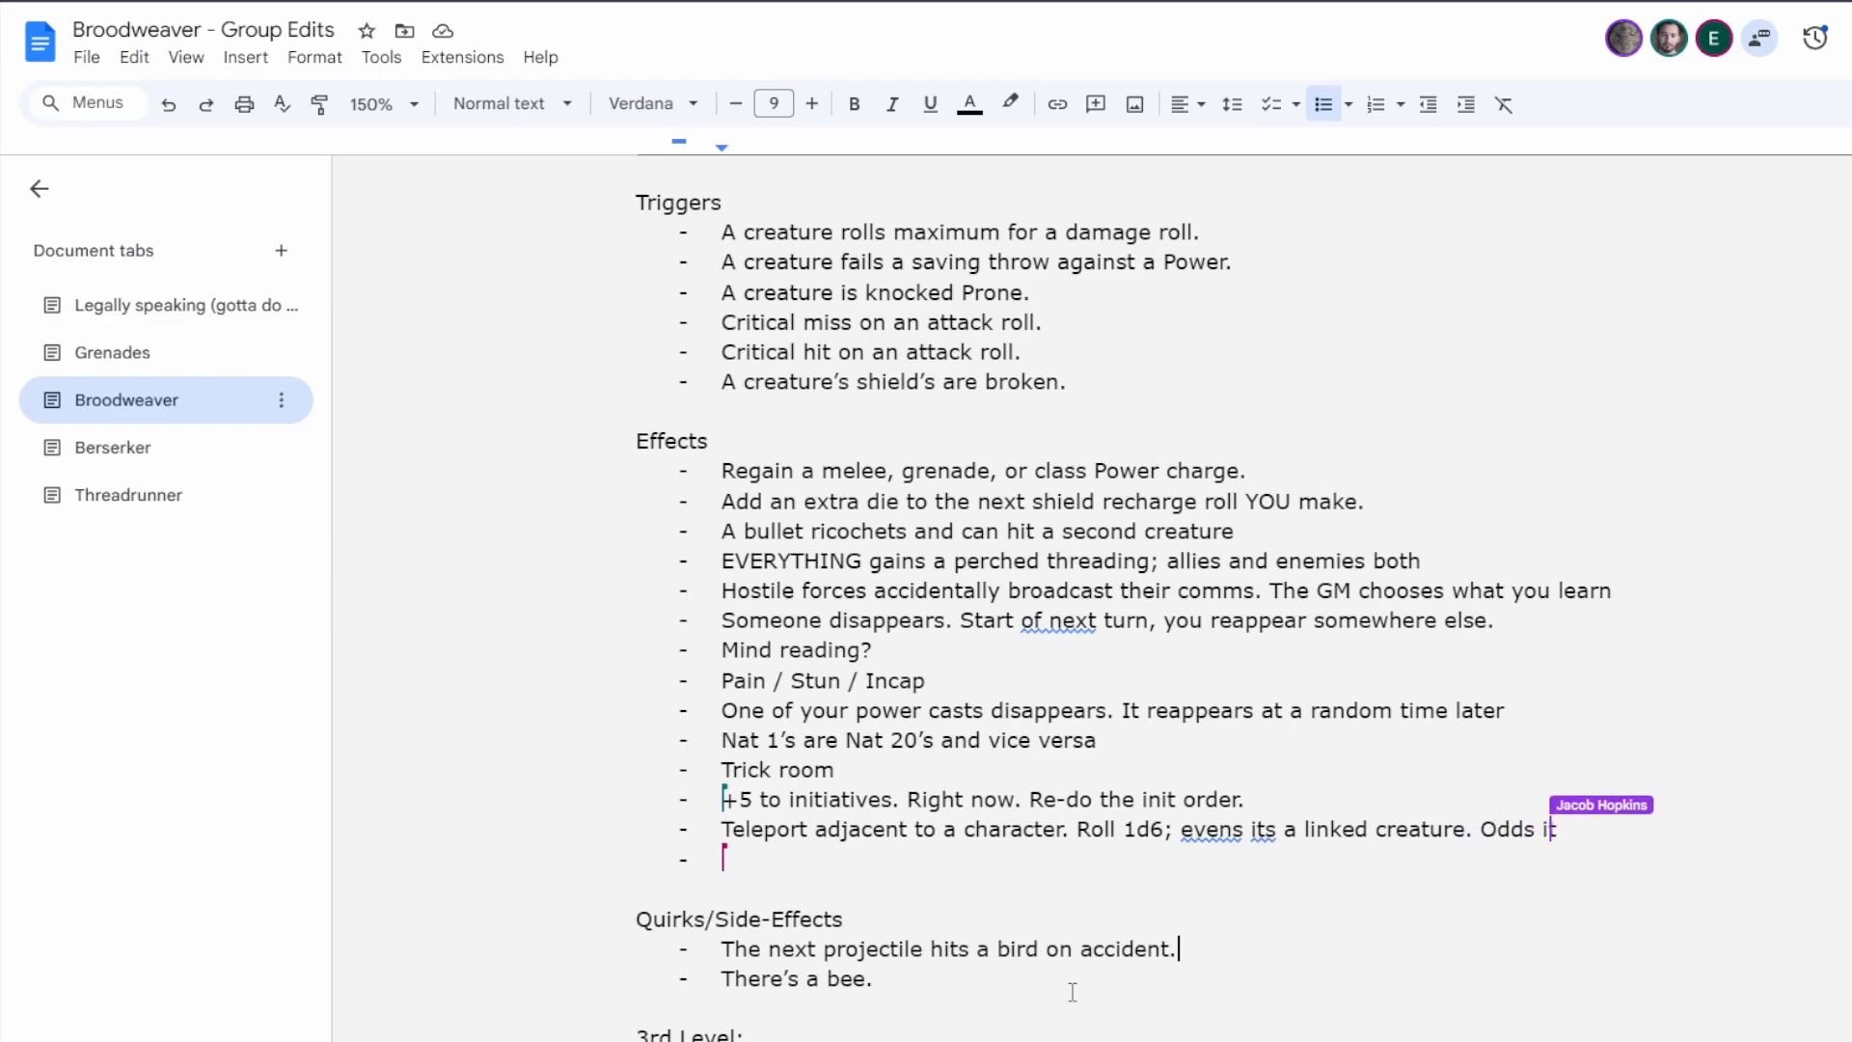
# Correct both "its" to "it's" in the teleport effect and "of next" to "of the next" in the disappearing effect.
pyautogui.click(1264, 831)
pyautogui.click(1277, 797)
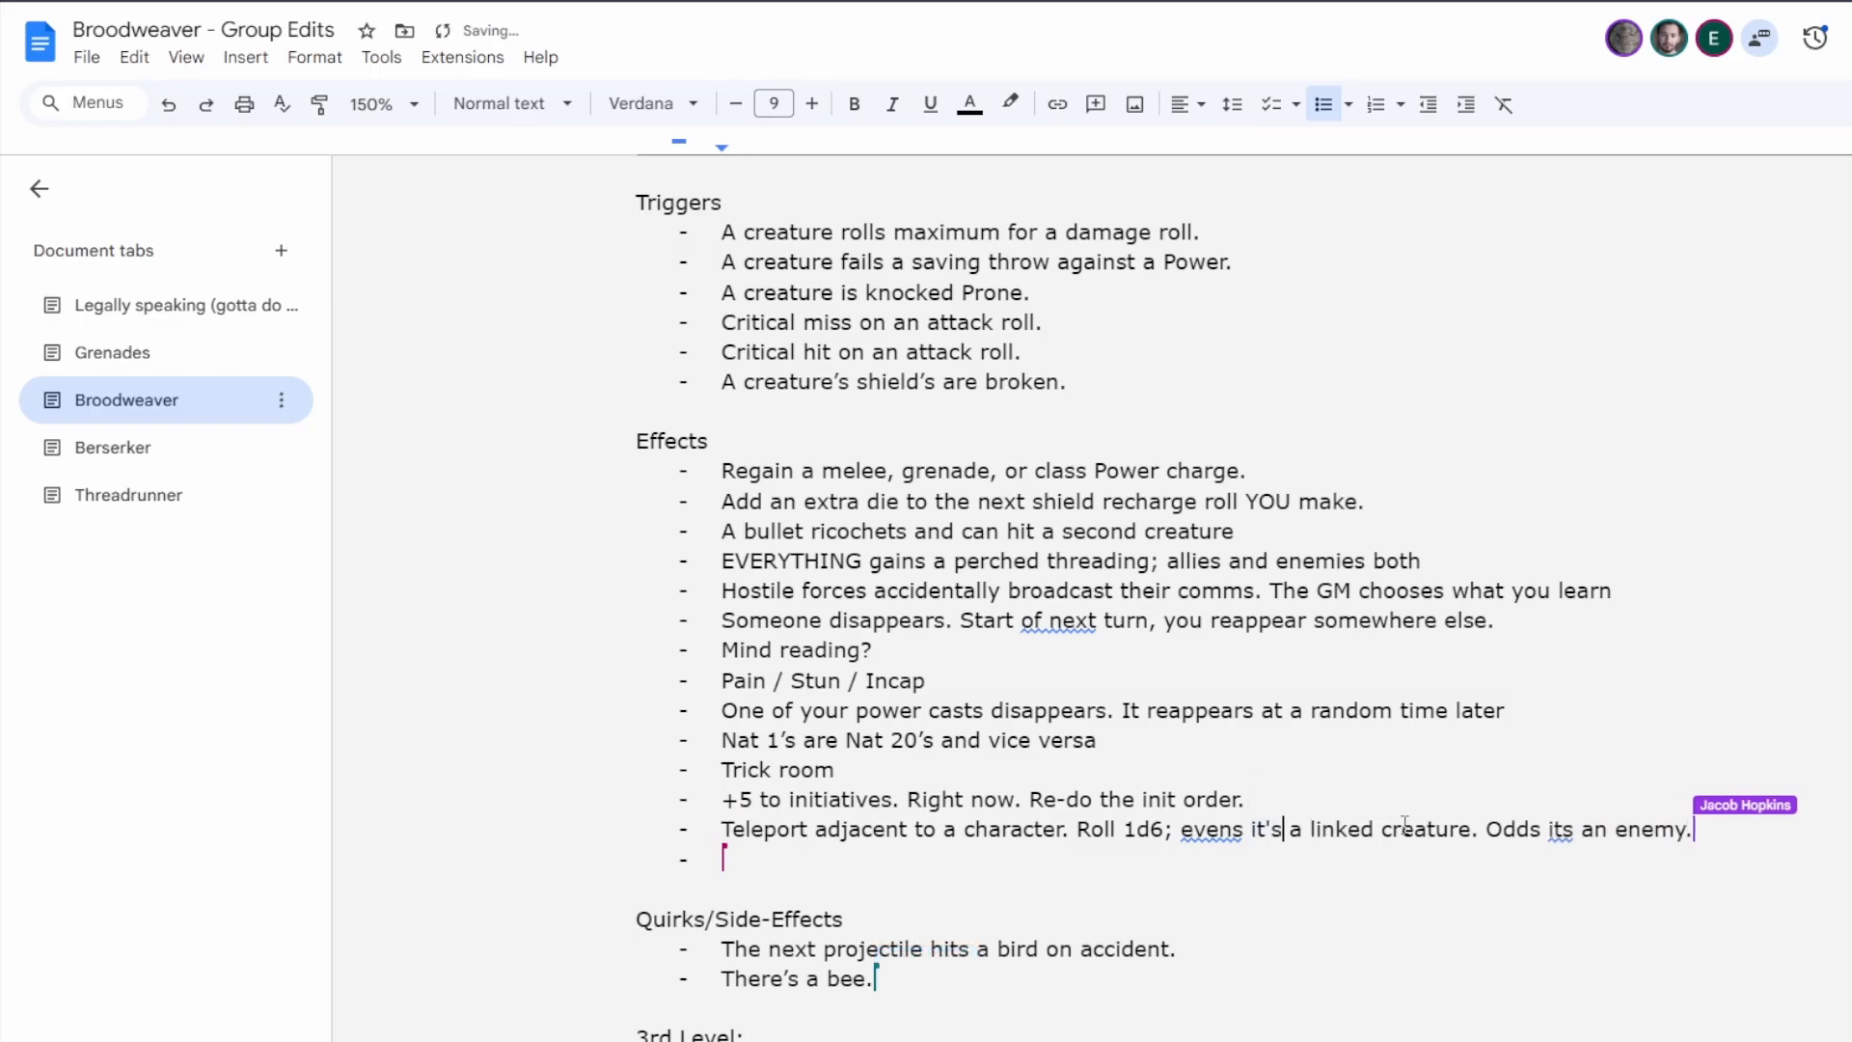
pyautogui.click(1559, 830)
pyautogui.click(1572, 796)
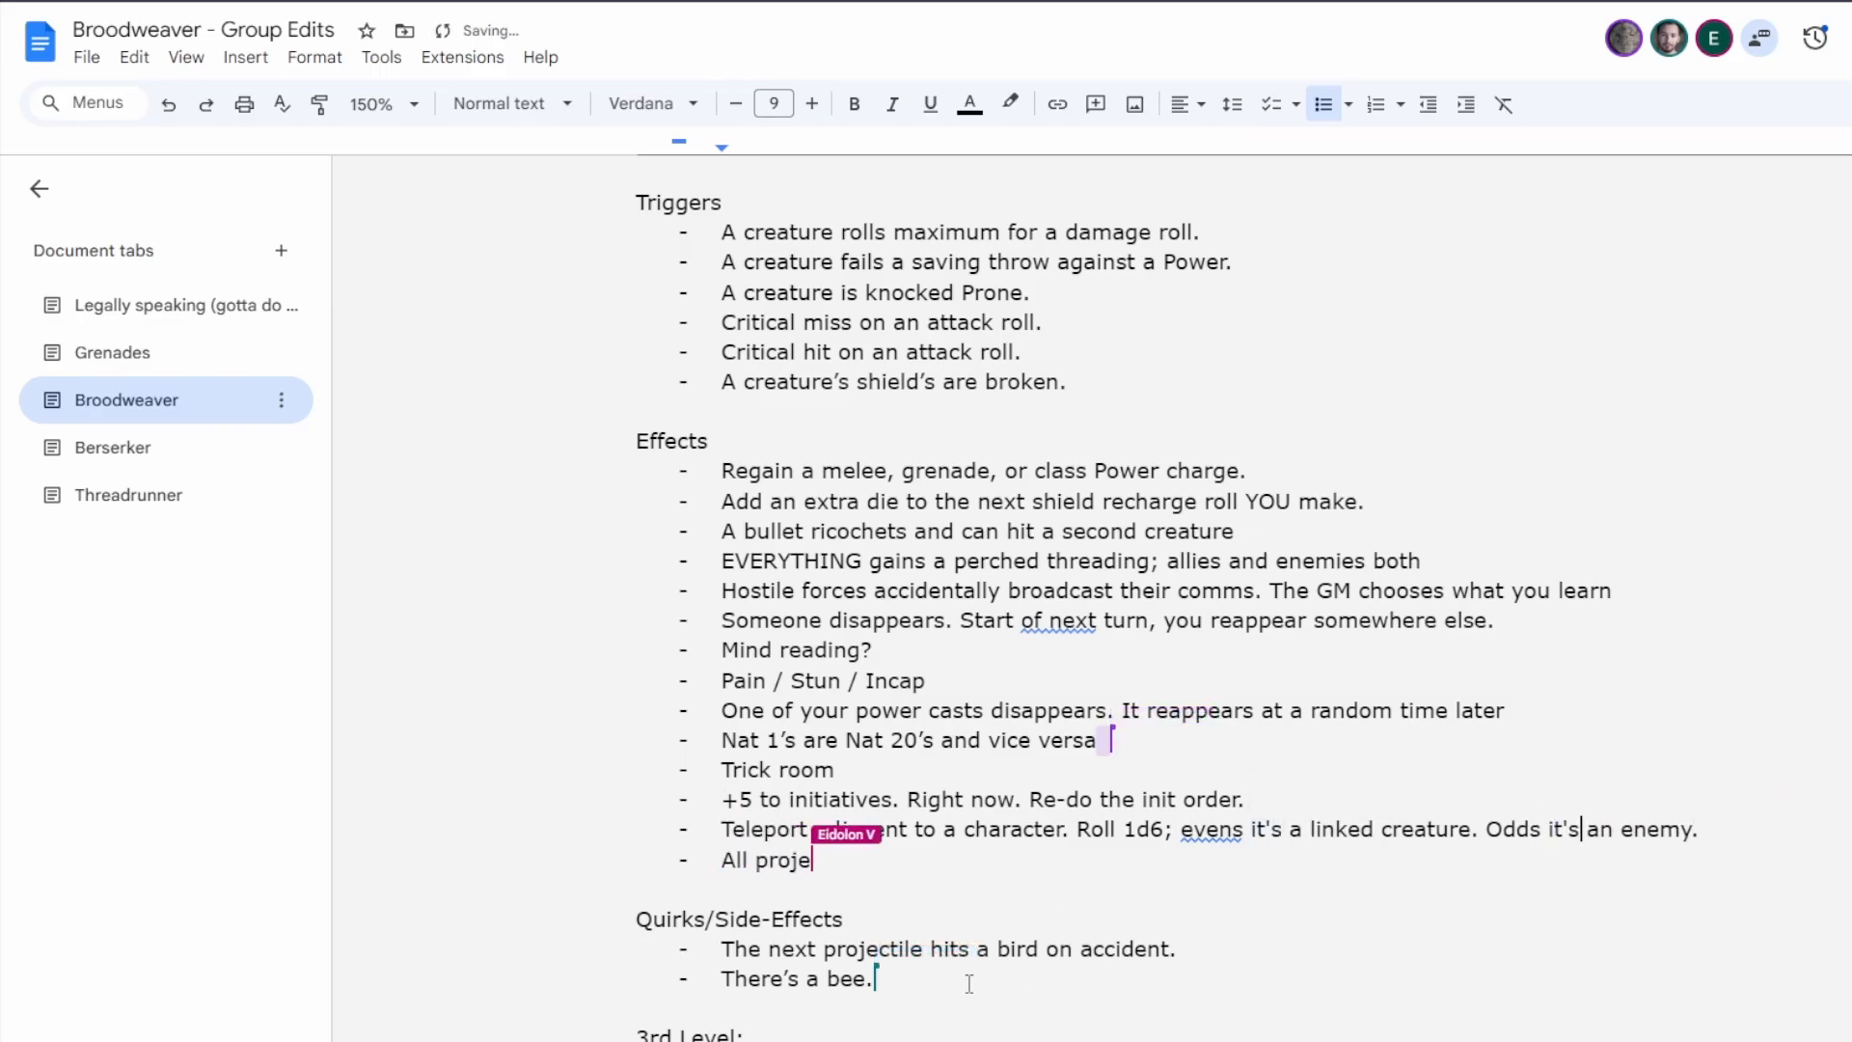
pyautogui.click(1066, 622)
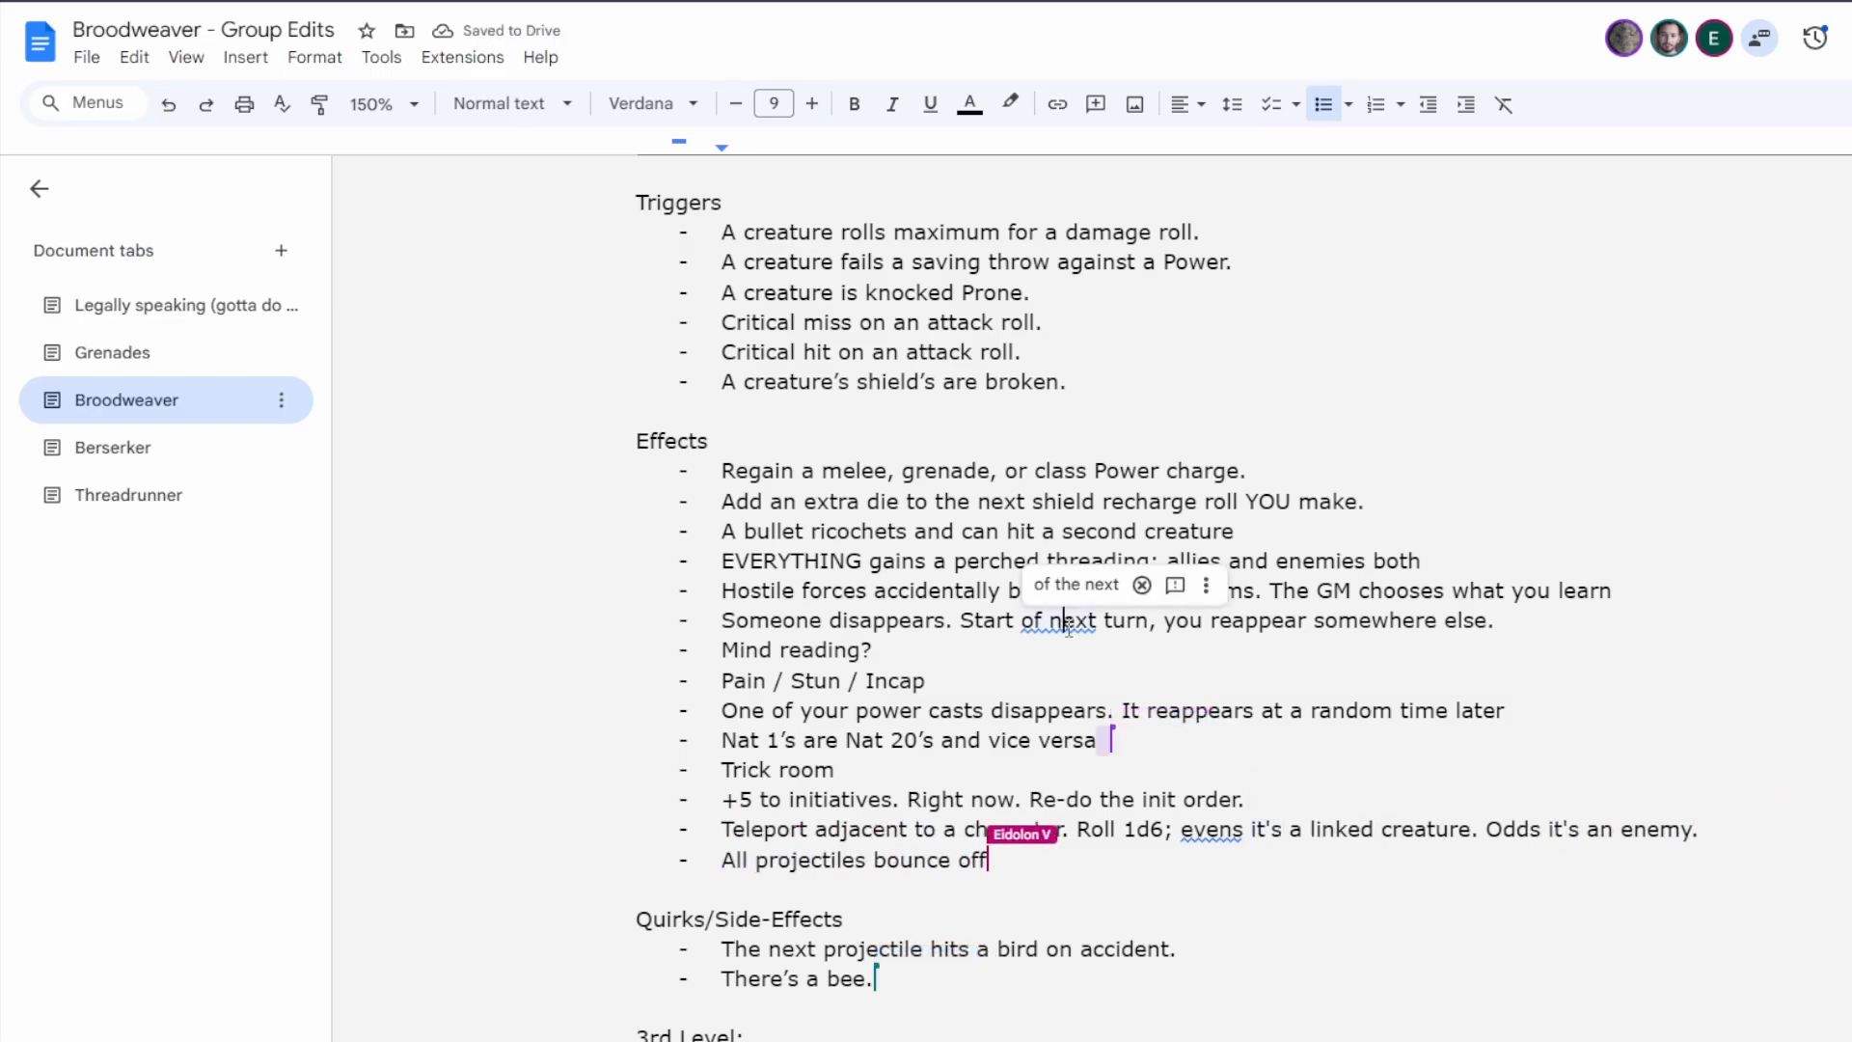
pyautogui.click(1075, 585)
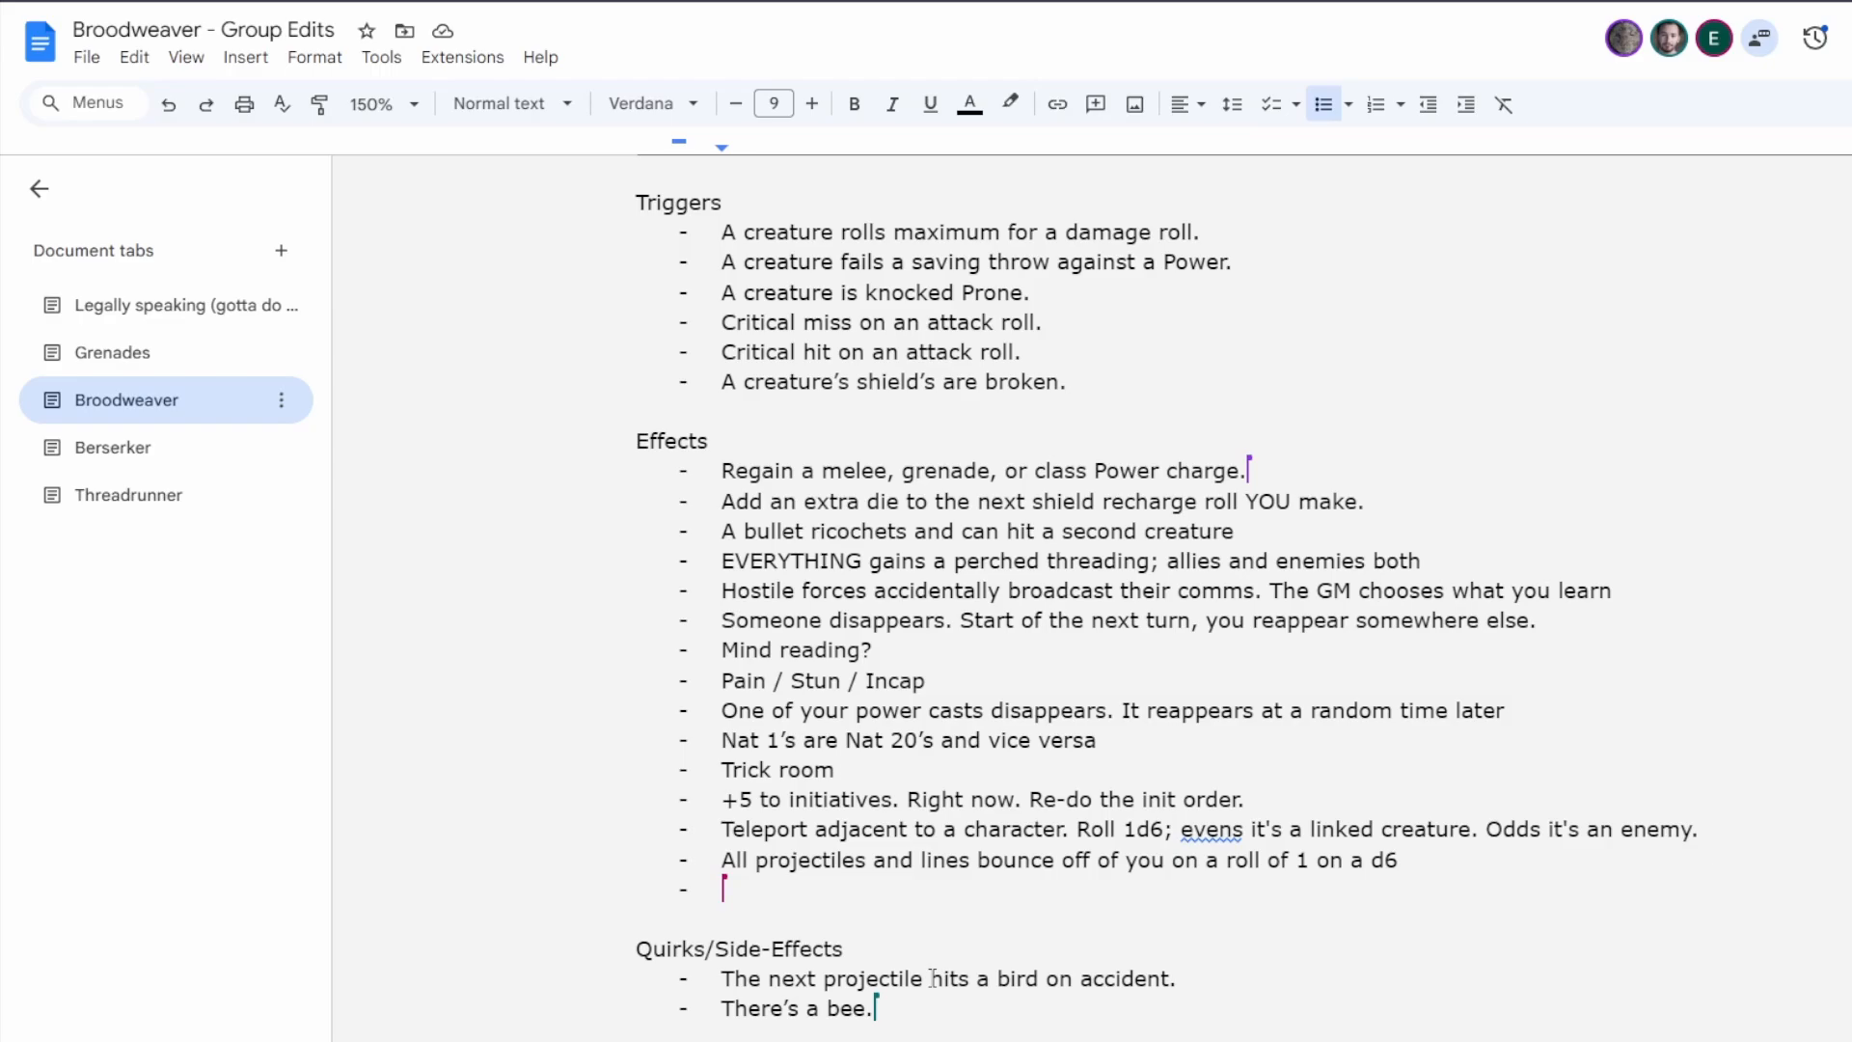
pyautogui.scroll(-1, 959, 970)
pyautogui.doubleClick(1025, 854)
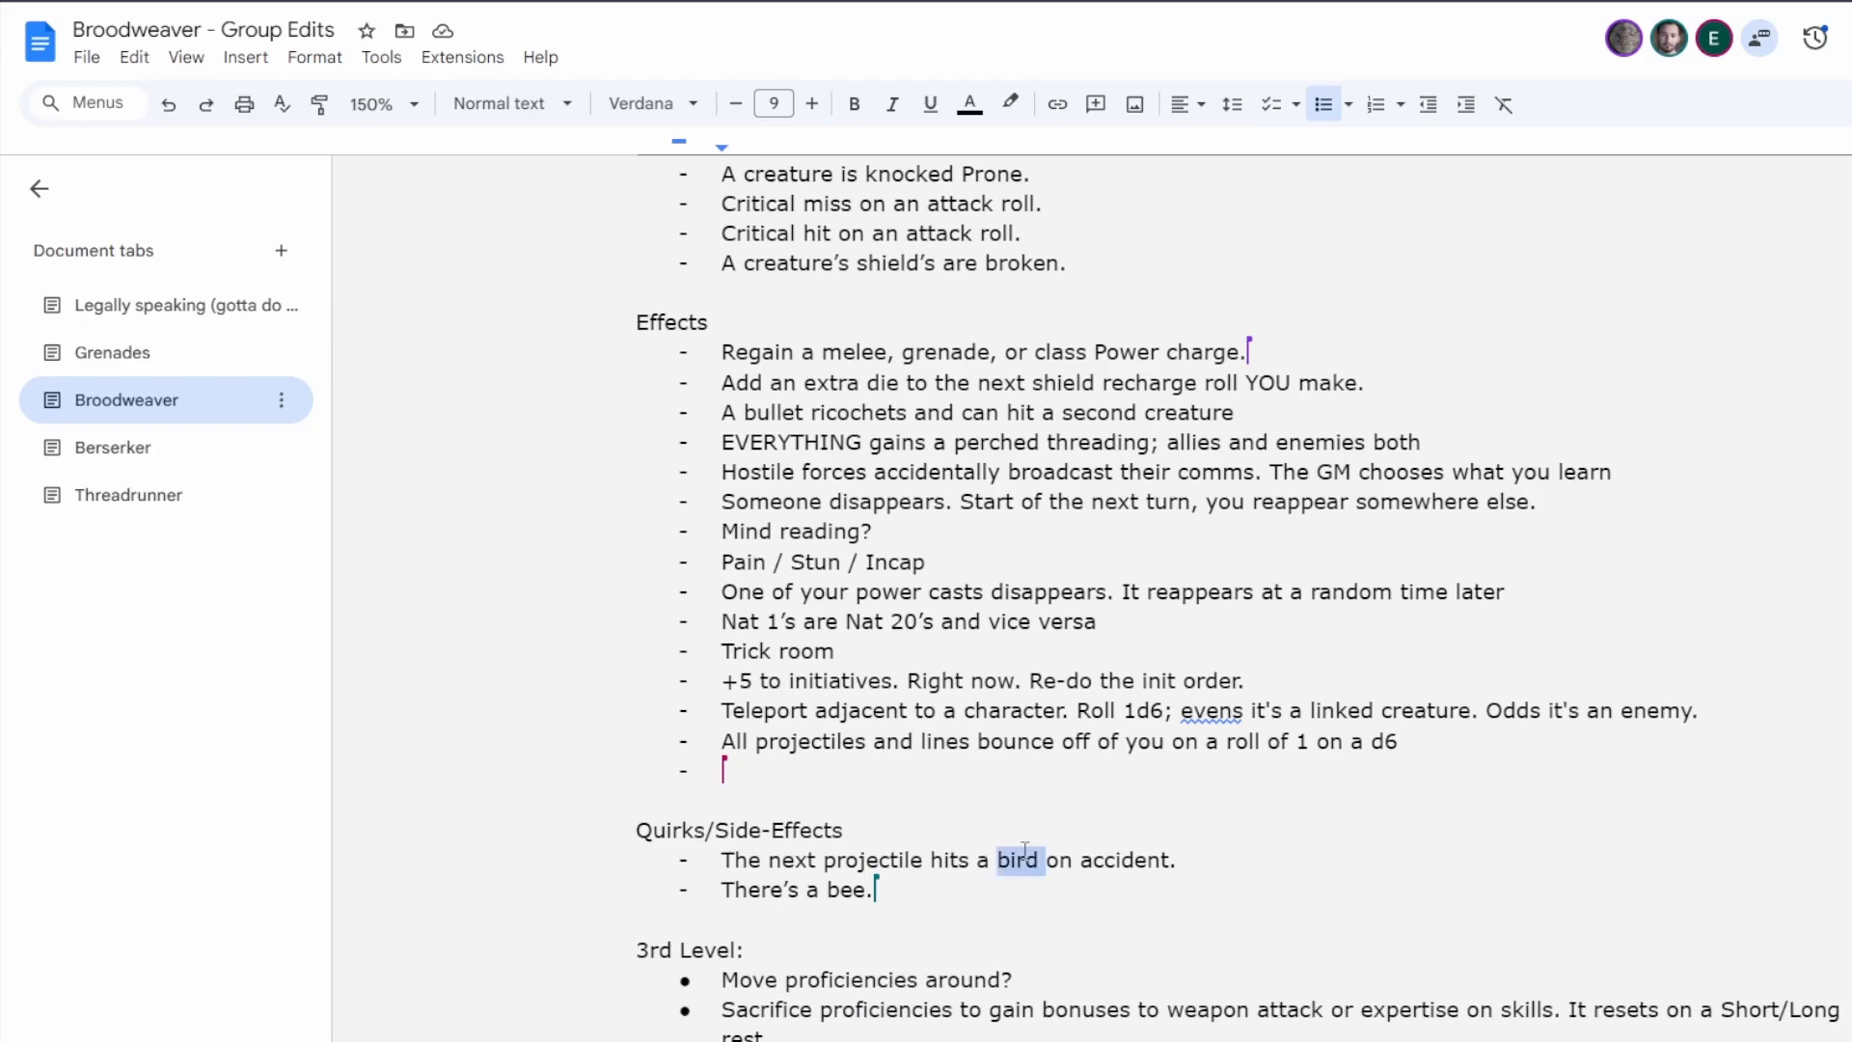
pyautogui.doubleClick(1024, 856)
pyautogui.press('End')
pyautogui.scroll(1, 904, 856)
pyautogui.scroll(-1, 904, 858)
pyautogui.scroll(1, 918, 857)
pyautogui.scroll(-1, 918, 861)
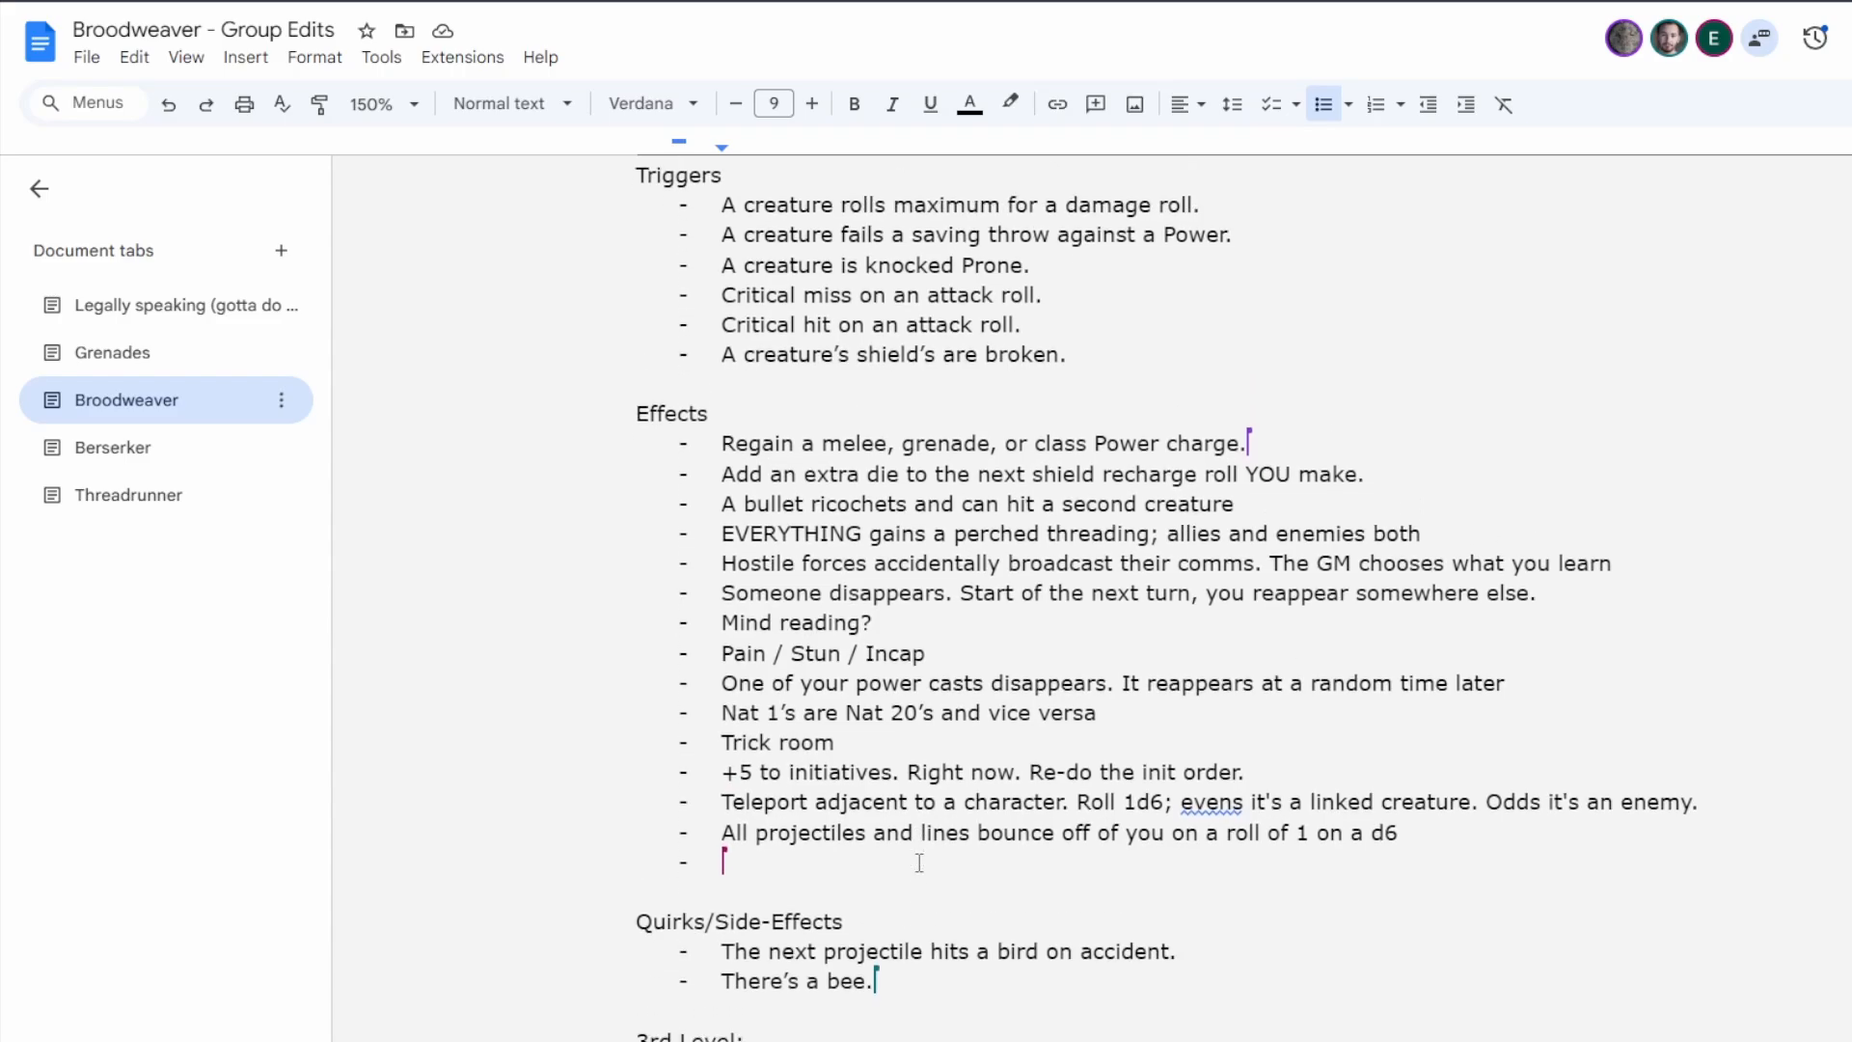